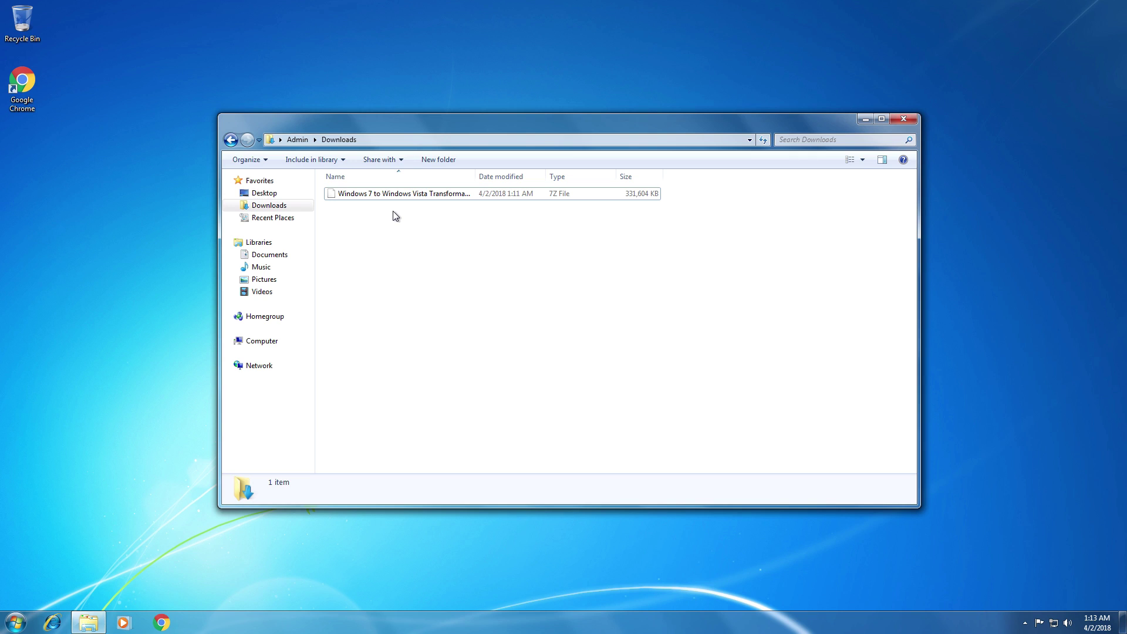
right_click(394, 212)
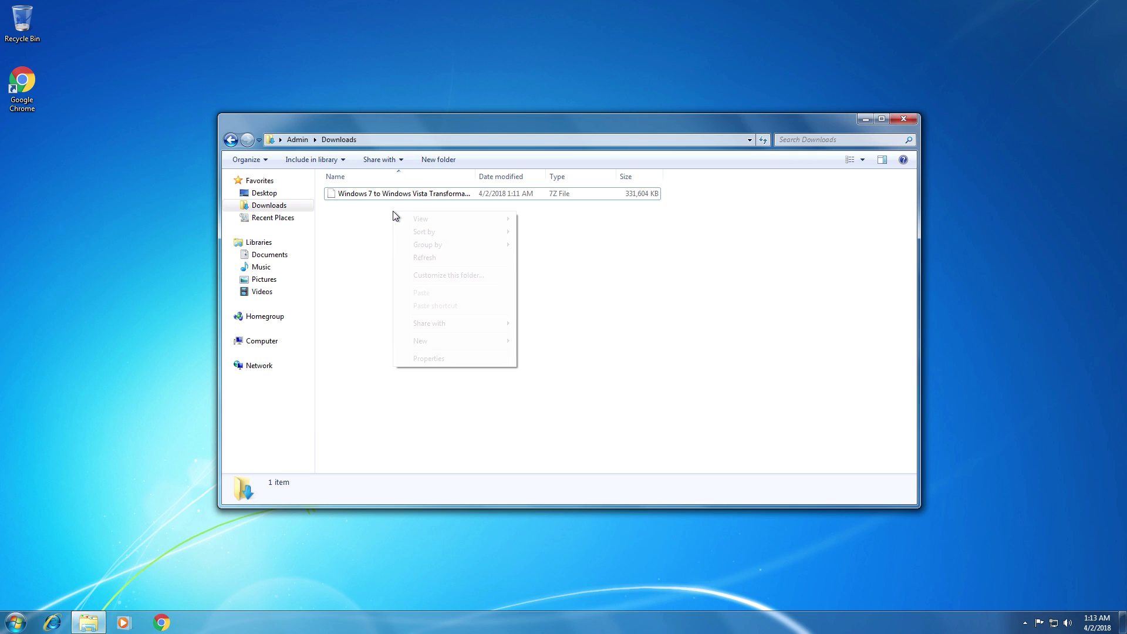
click(376, 217)
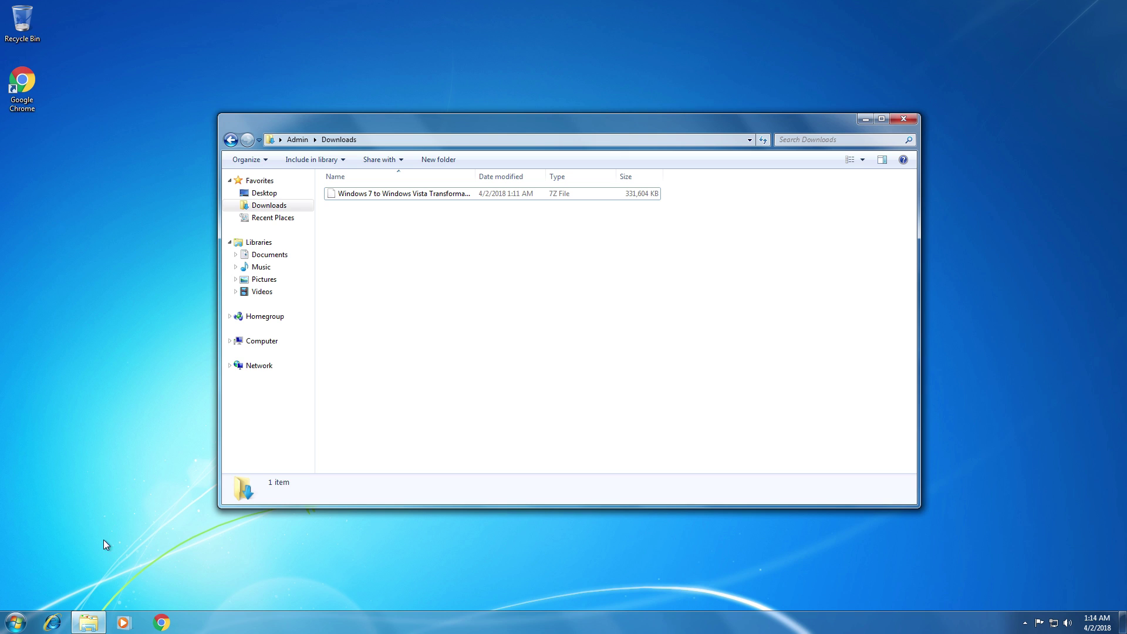
click(17, 621)
click(463, 418)
Switch to Google Chrome and load the copied MEGA link to view the transformation pack's download page
click(169, 618)
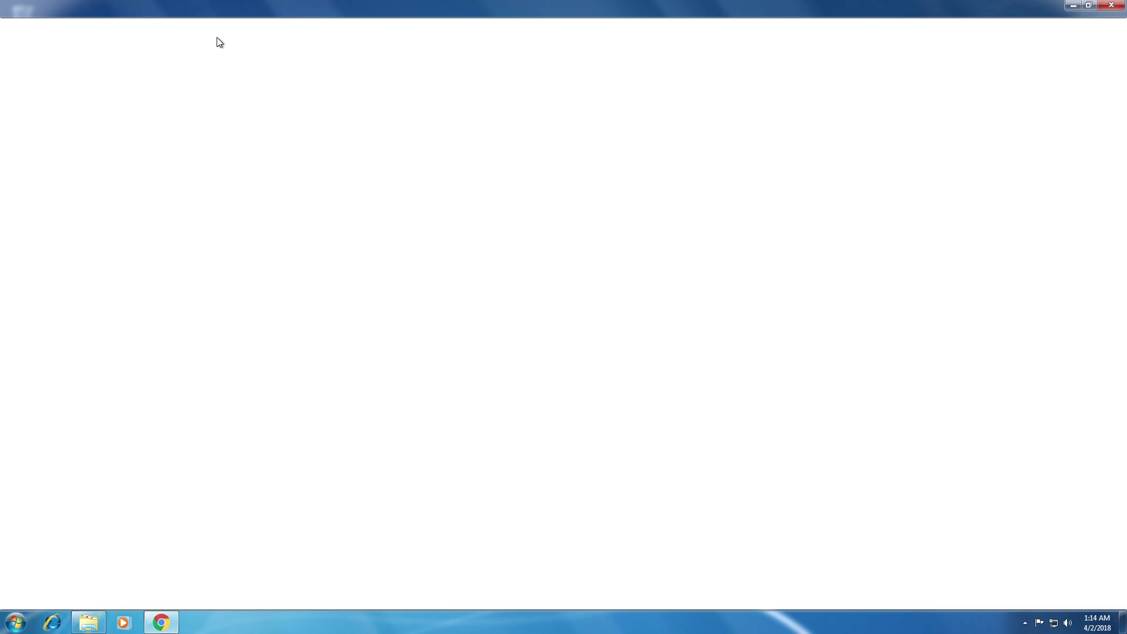
right_click(207, 29)
click(234, 103)
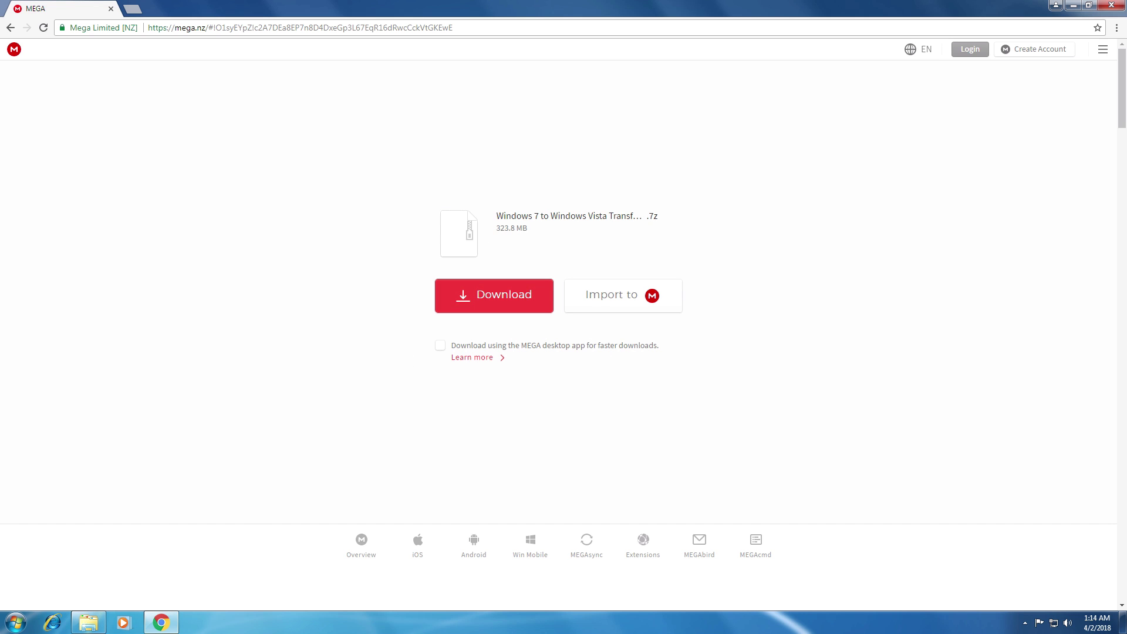
mouse_move(1111, 7)
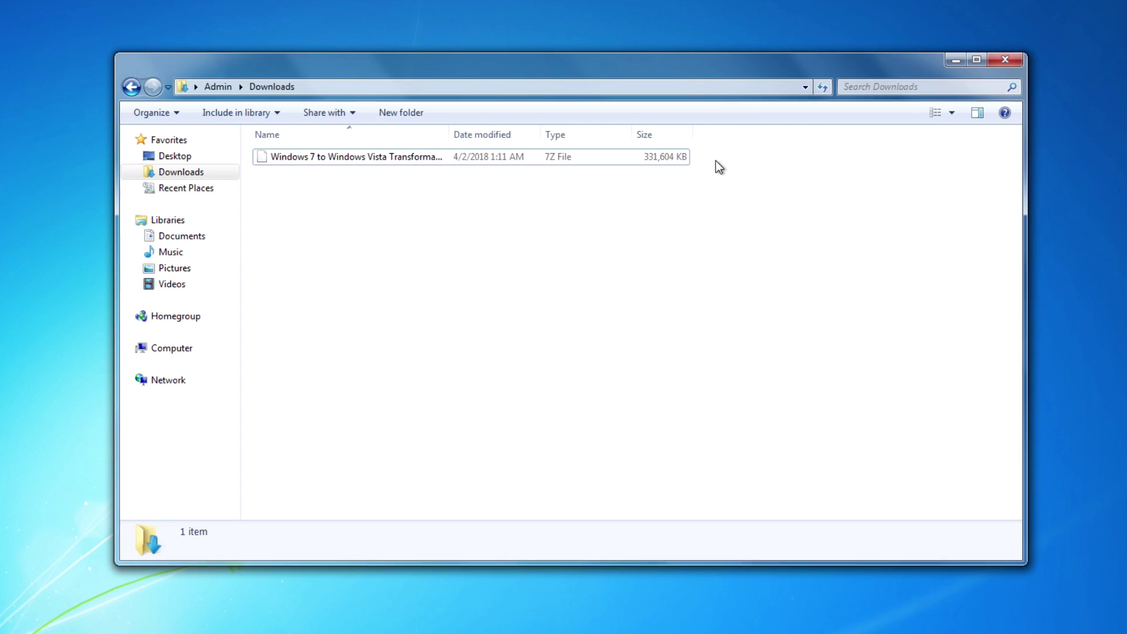
Extract the Windows 7 to Windows Vista transformation archive with 7-Zip into its own folder inside Downloads
right_click(347, 156)
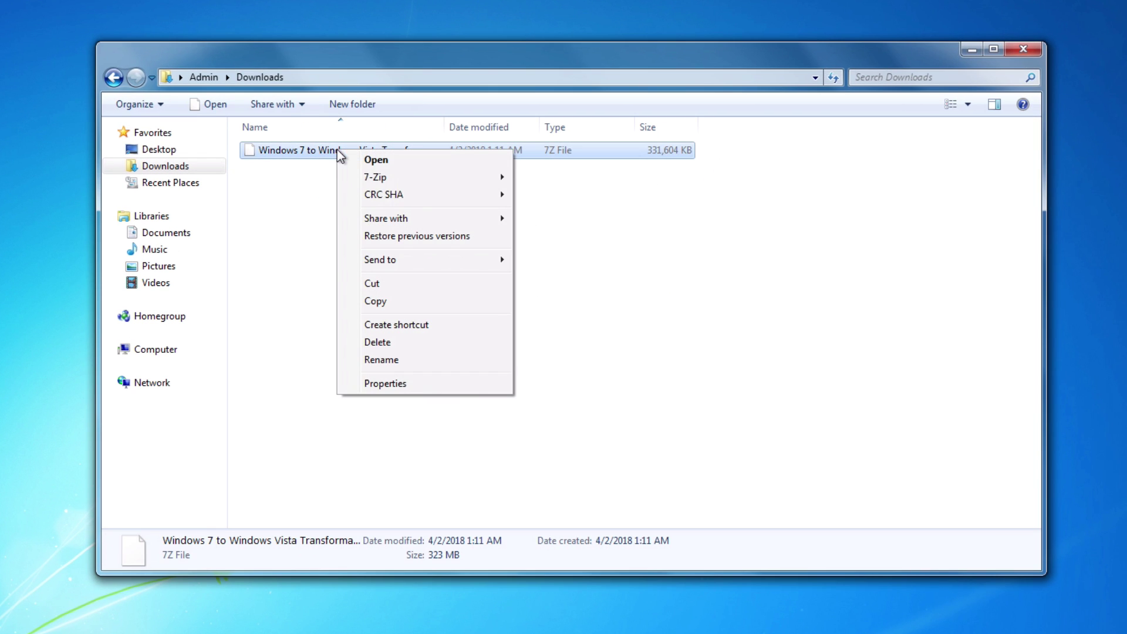
mouse_move(385, 182)
click(562, 212)
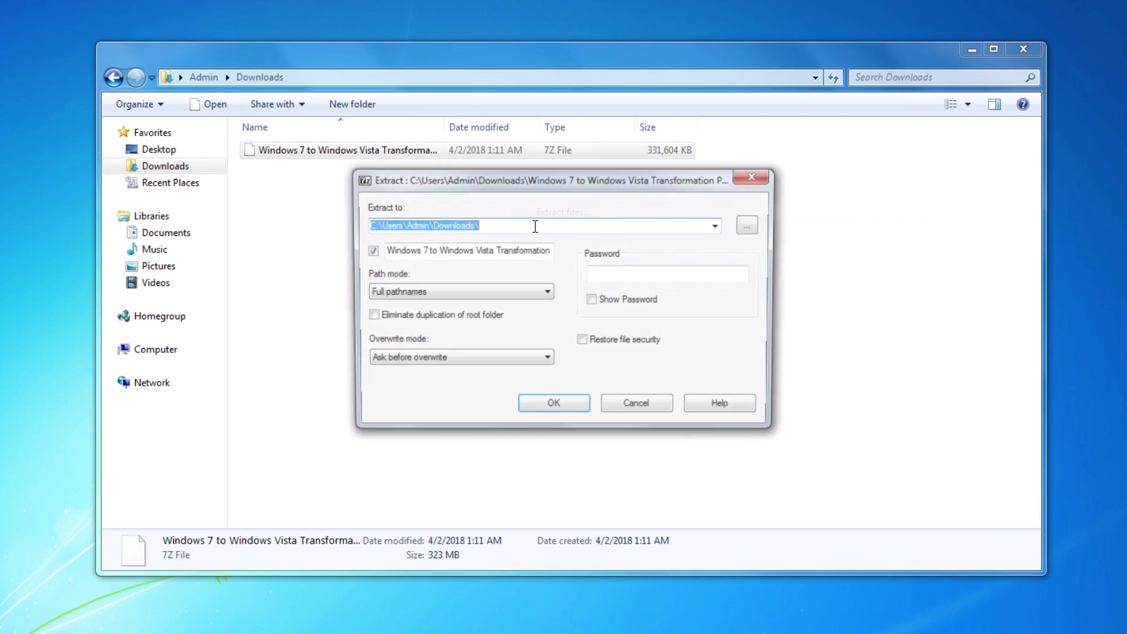
click(552, 406)
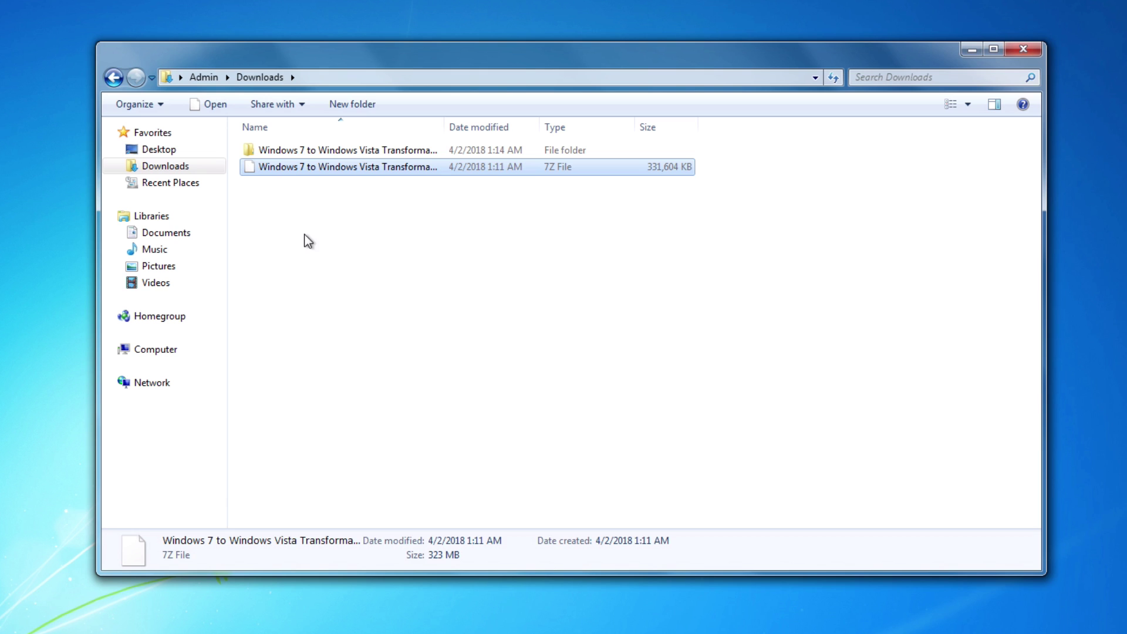
Open the inner Complete transformation pack folder and enlarge the window so that more of its items fit
double_click(334, 151)
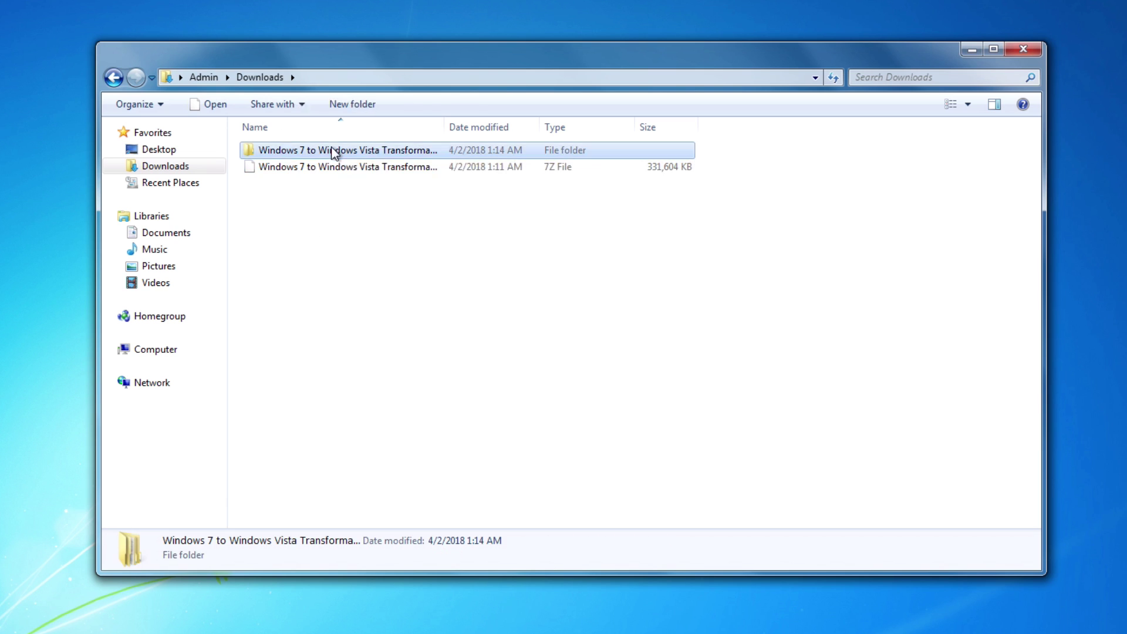
double_click(335, 151)
double_click(335, 150)
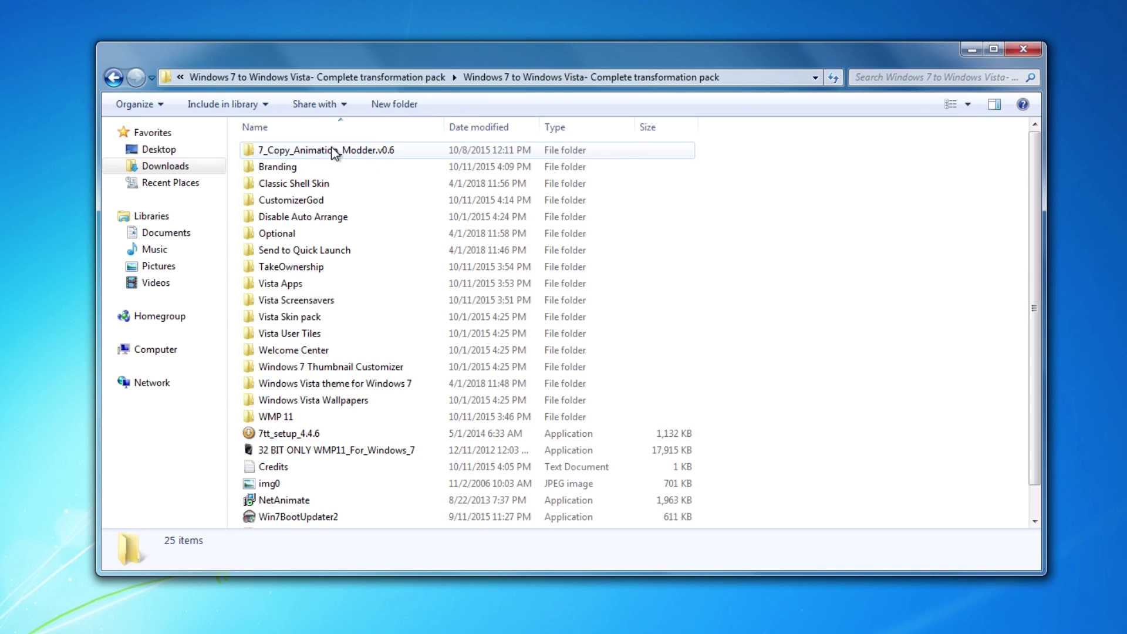
drag(104, 576, 22, 606)
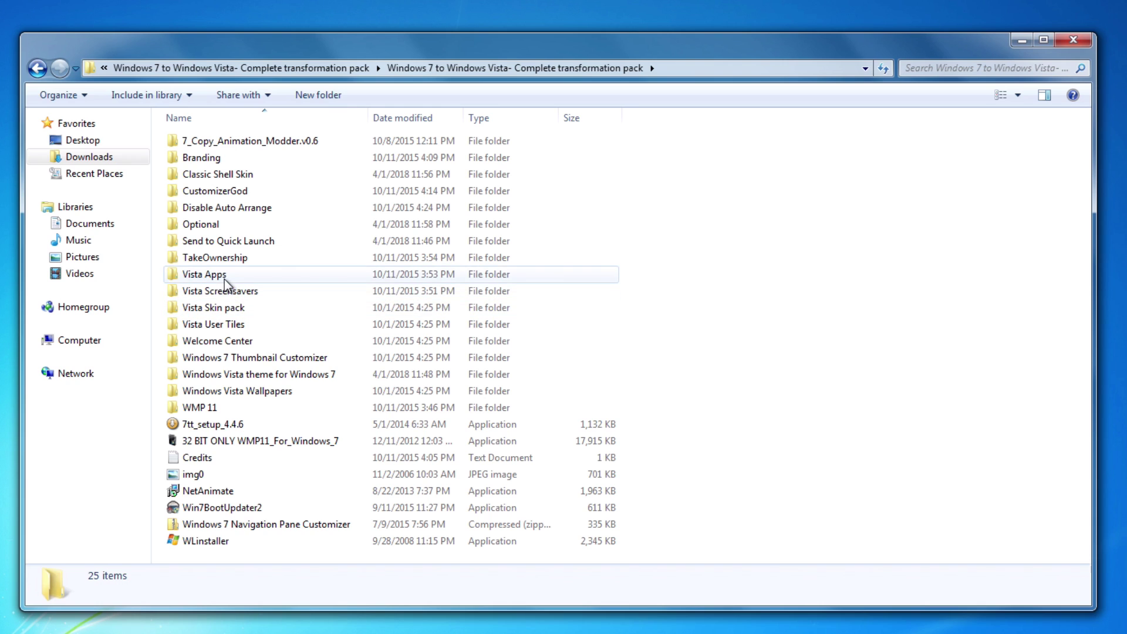
Run the Vista Skin Pack 1.0-X64 installer from Vista Skin pack's Install FIRST folder and allow it to make changes
click(218, 309)
double_click(219, 312)
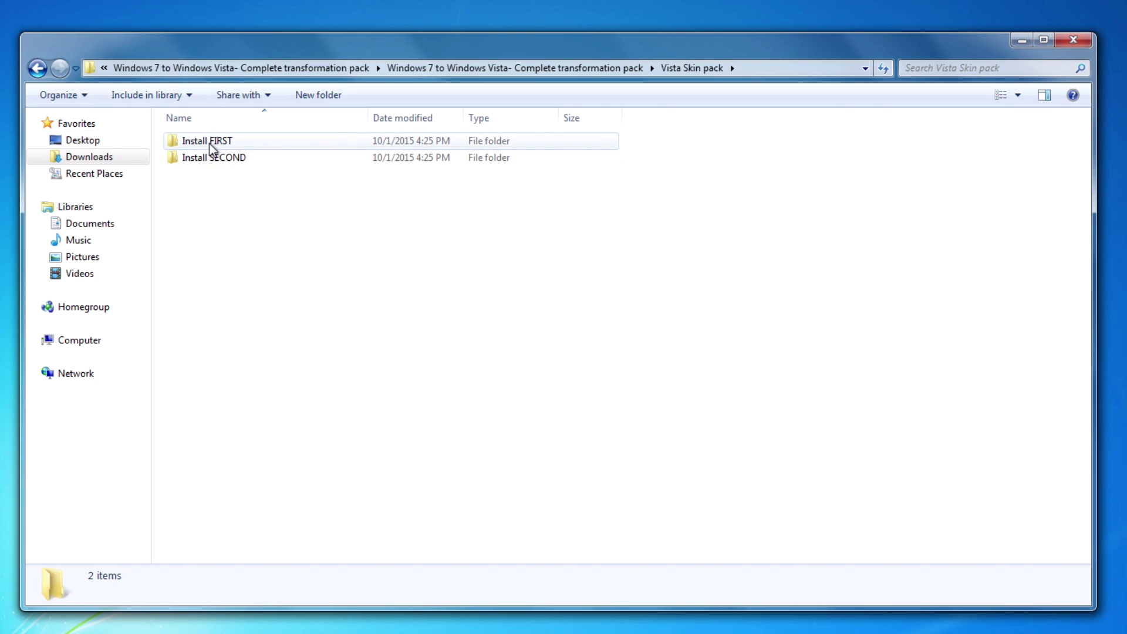
double_click(241, 141)
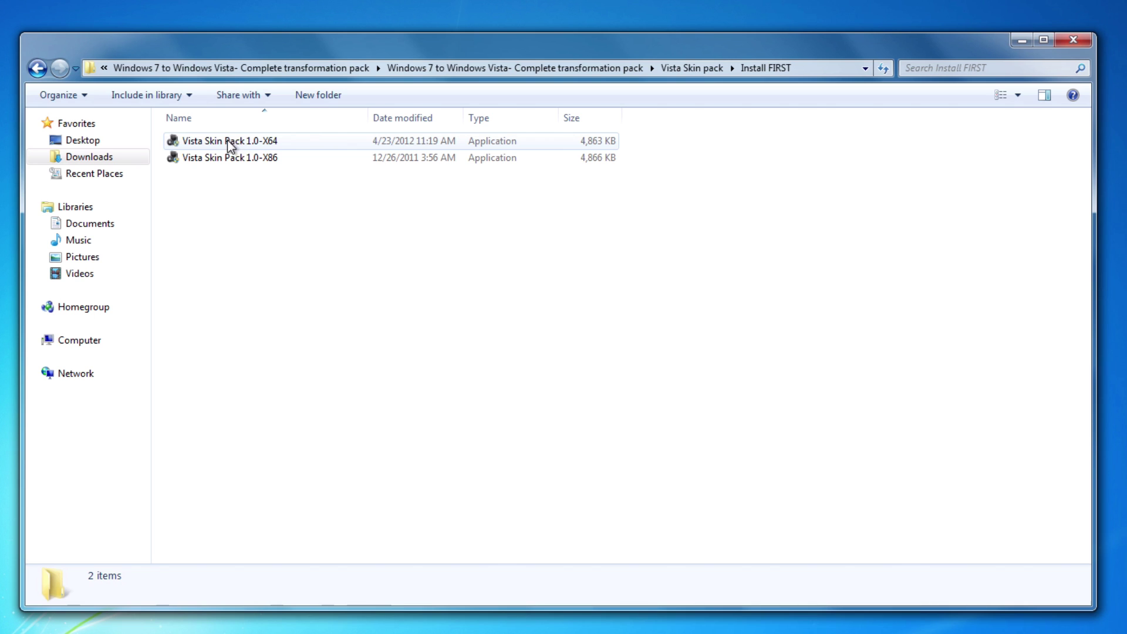
double_click(223, 142)
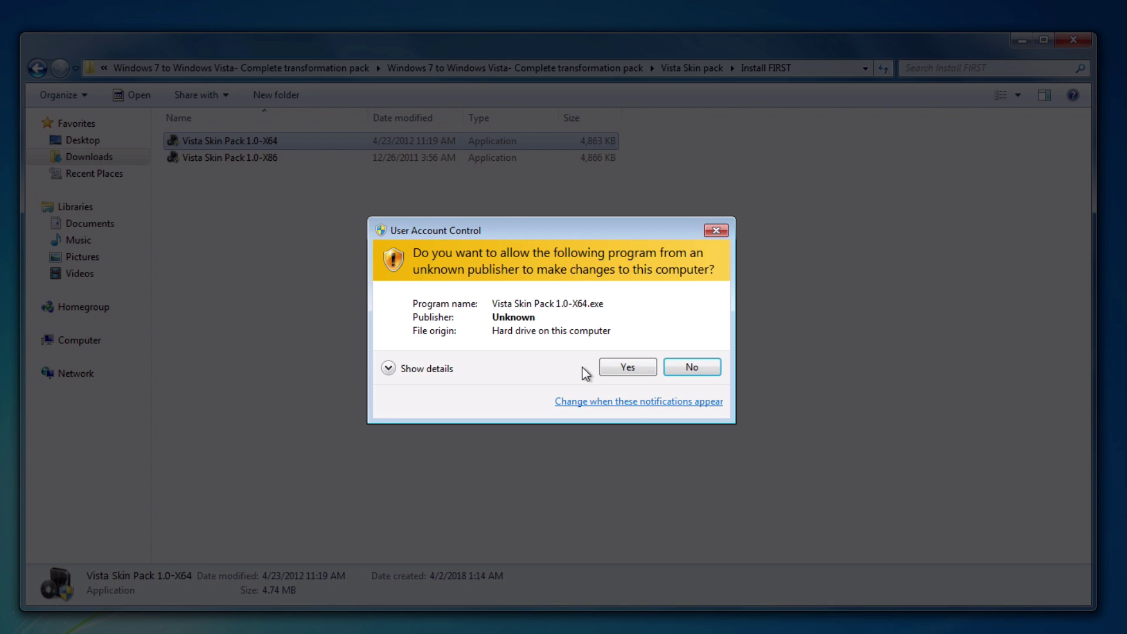
click(627, 367)
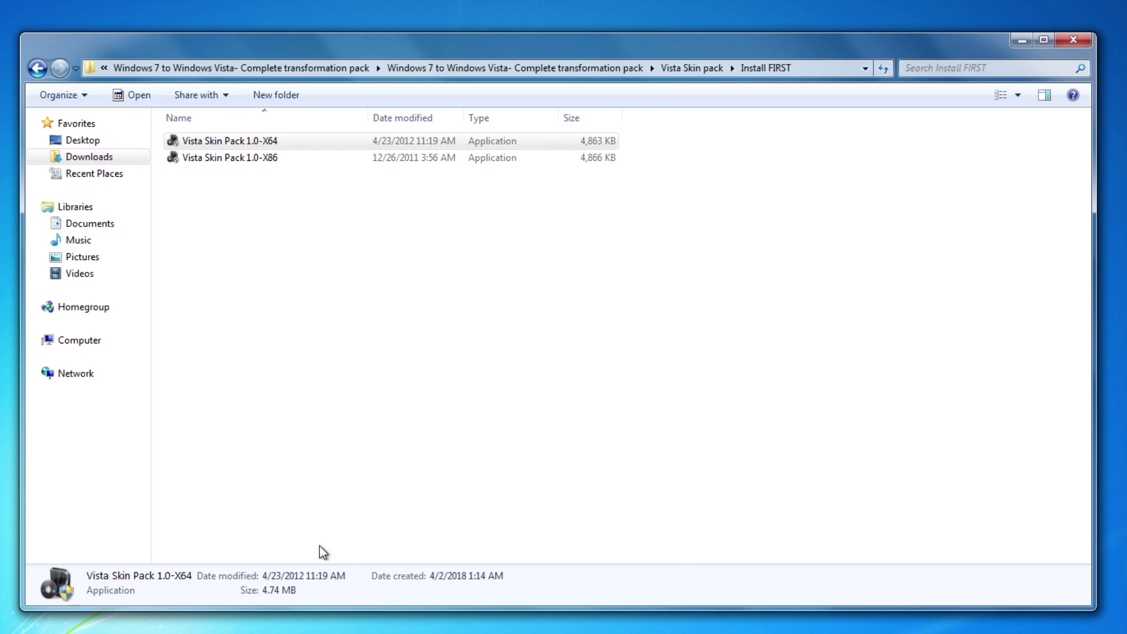
Accept the Vista Skin Pack license agreement and proceed to the component selection
click(675, 428)
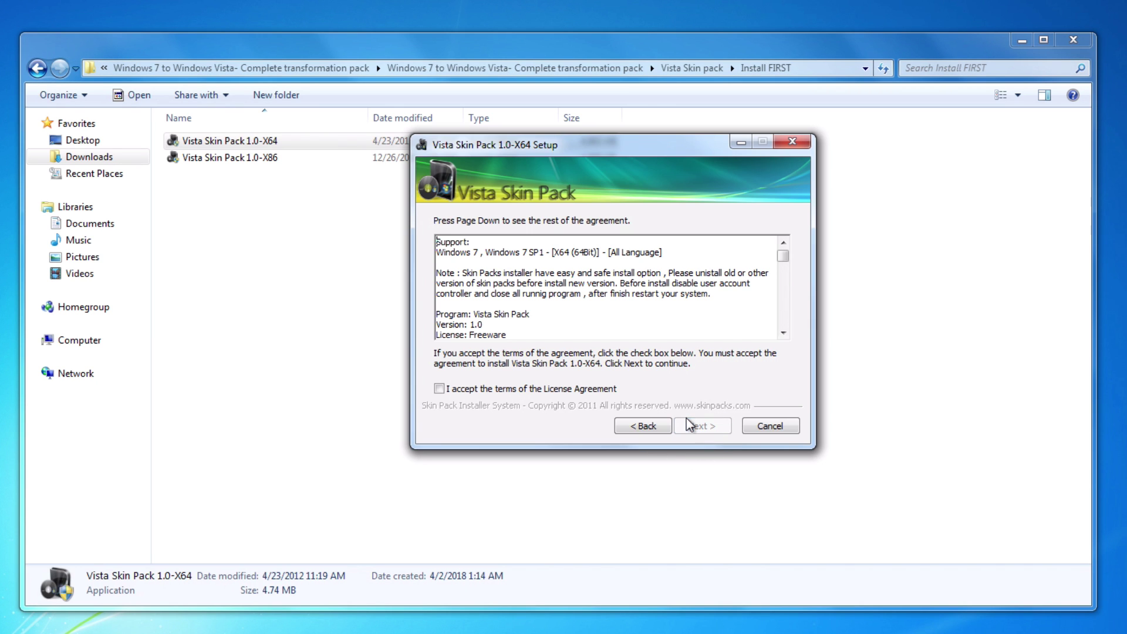
click(534, 389)
click(699, 425)
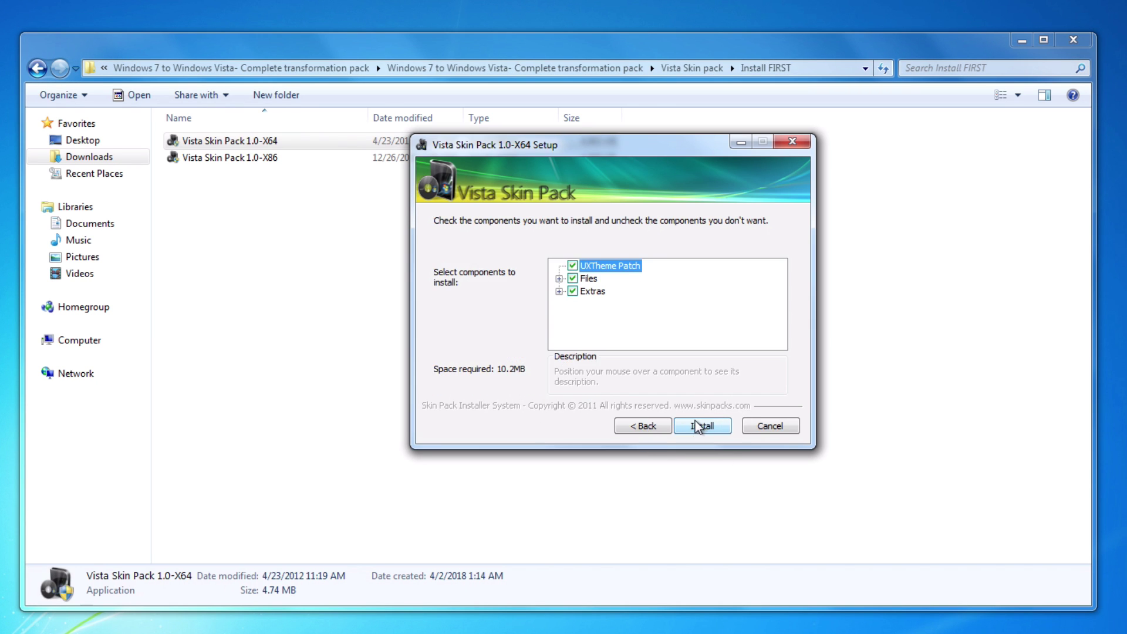
Review the Files components, install the skin pack with every component selected, and finish setup with Reboot now
click(559, 279)
click(560, 279)
click(559, 279)
click(574, 292)
scroll(667, 329, down, 1)
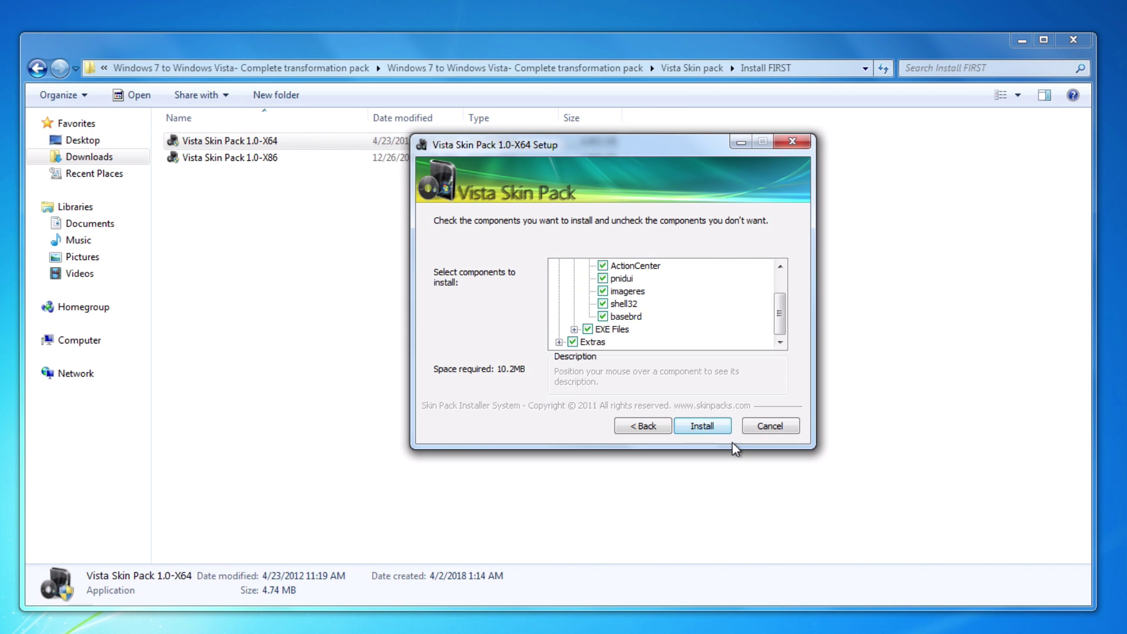
click(723, 435)
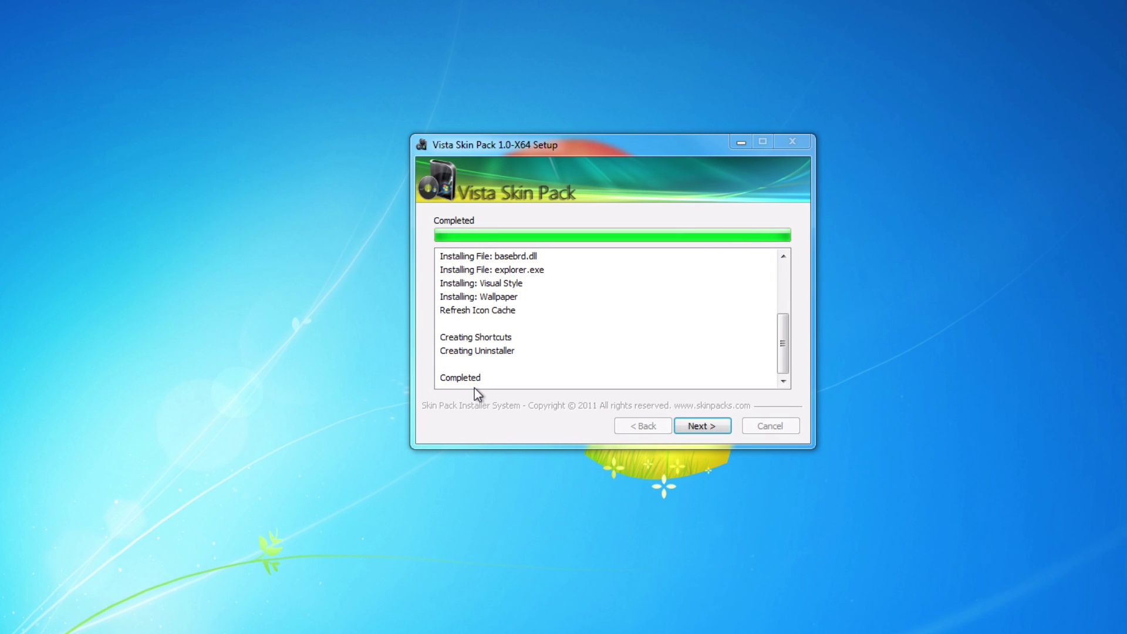
click(696, 429)
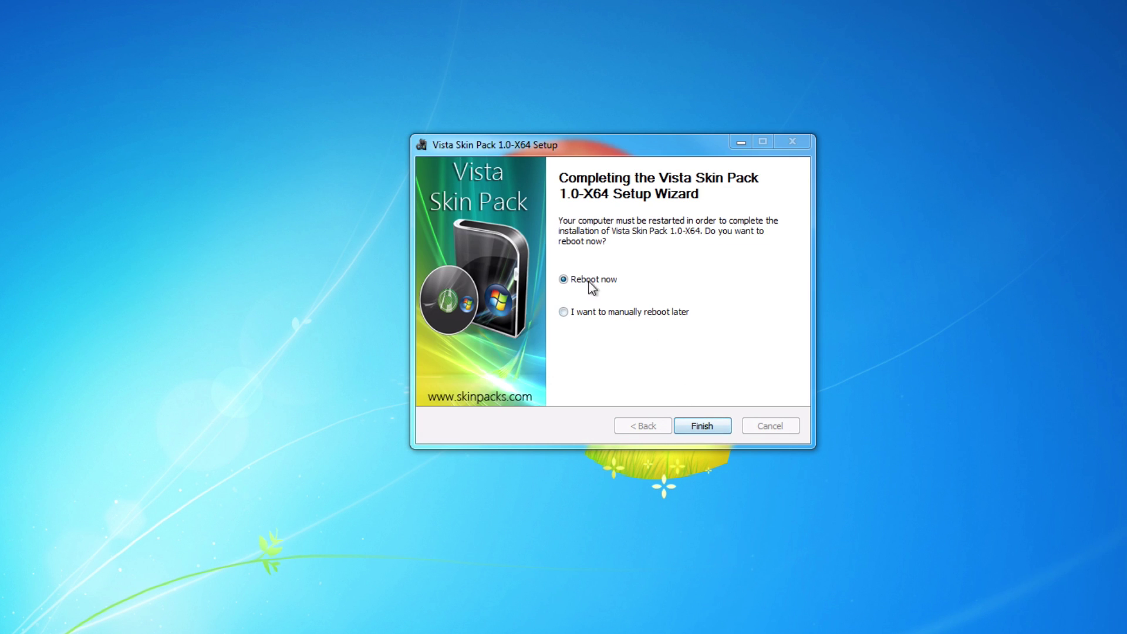
click(699, 422)
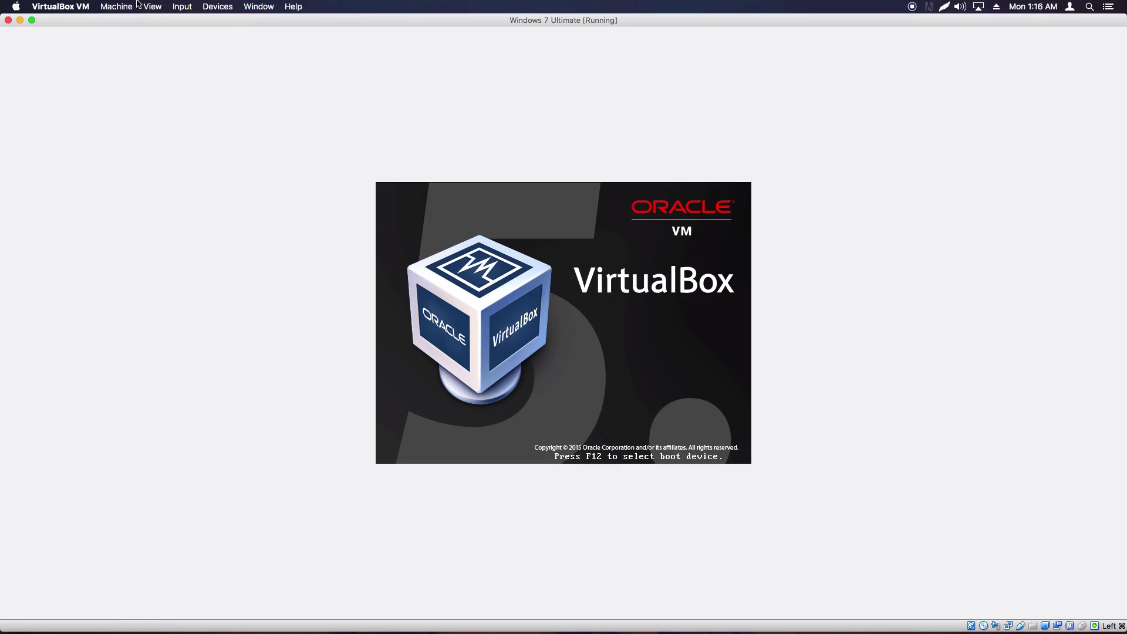
Switch the VirtualBox virtual machine to full-screen mode
click(153, 8)
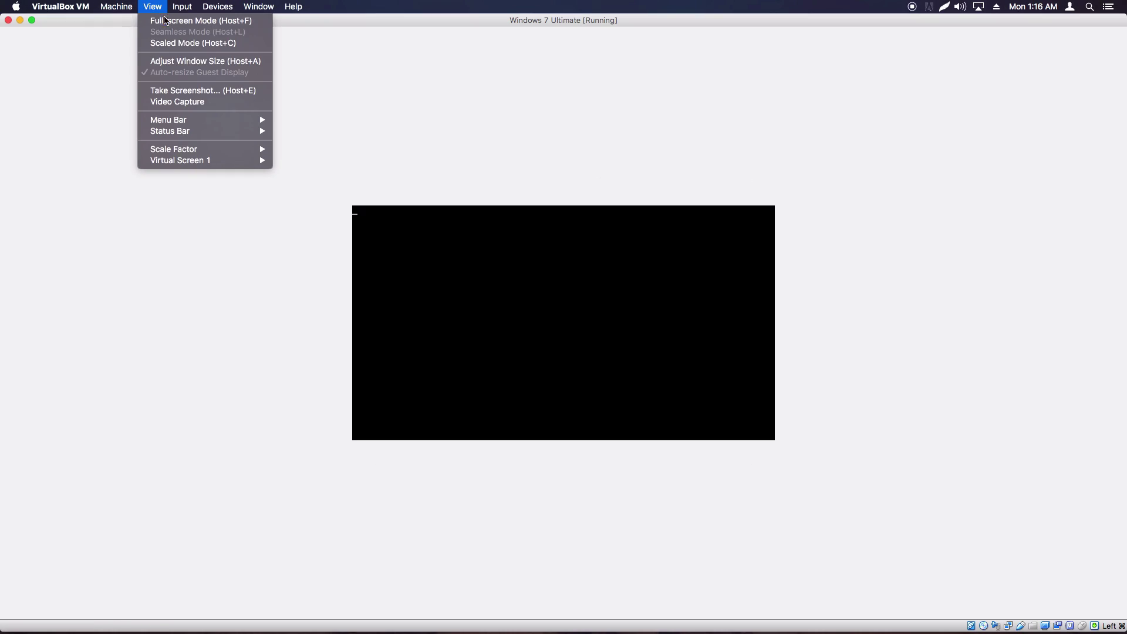
click(177, 88)
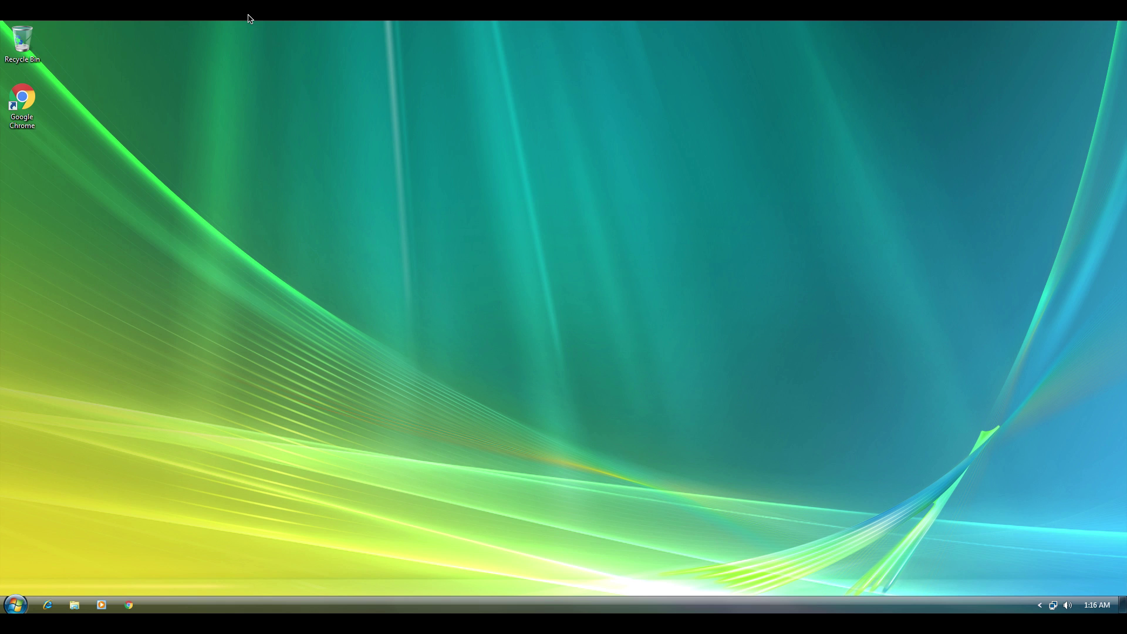
right_click(225, 150)
click(196, 231)
right_click(132, 470)
click(143, 465)
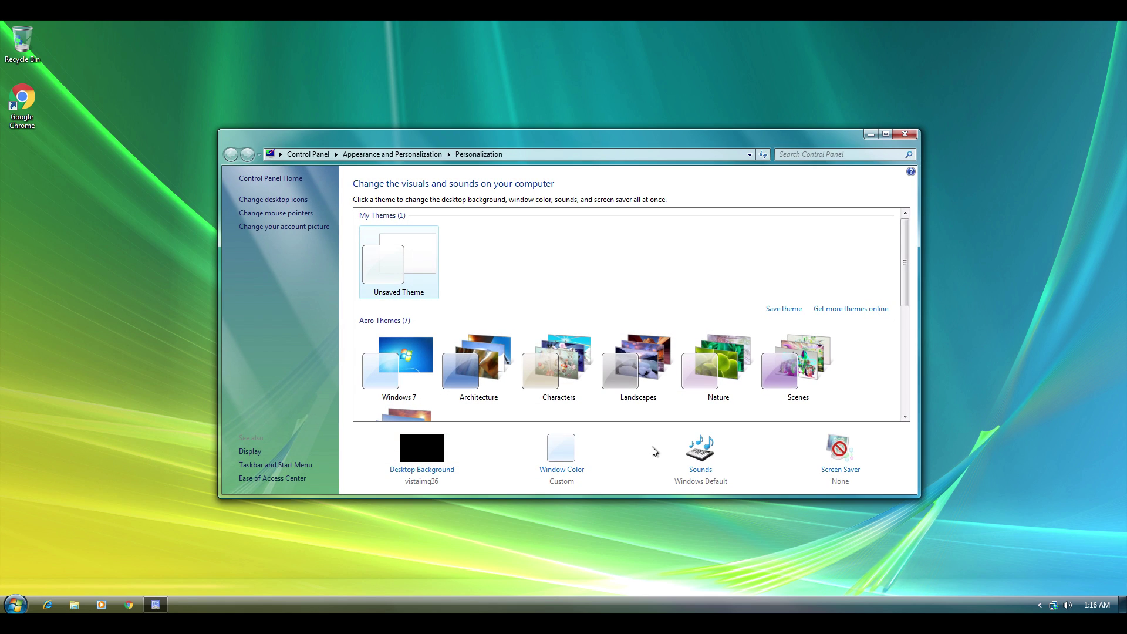
click(905, 135)
Set the screen resolution to 1920 × 1080, keep the new display settings and close the window
right_click(654, 199)
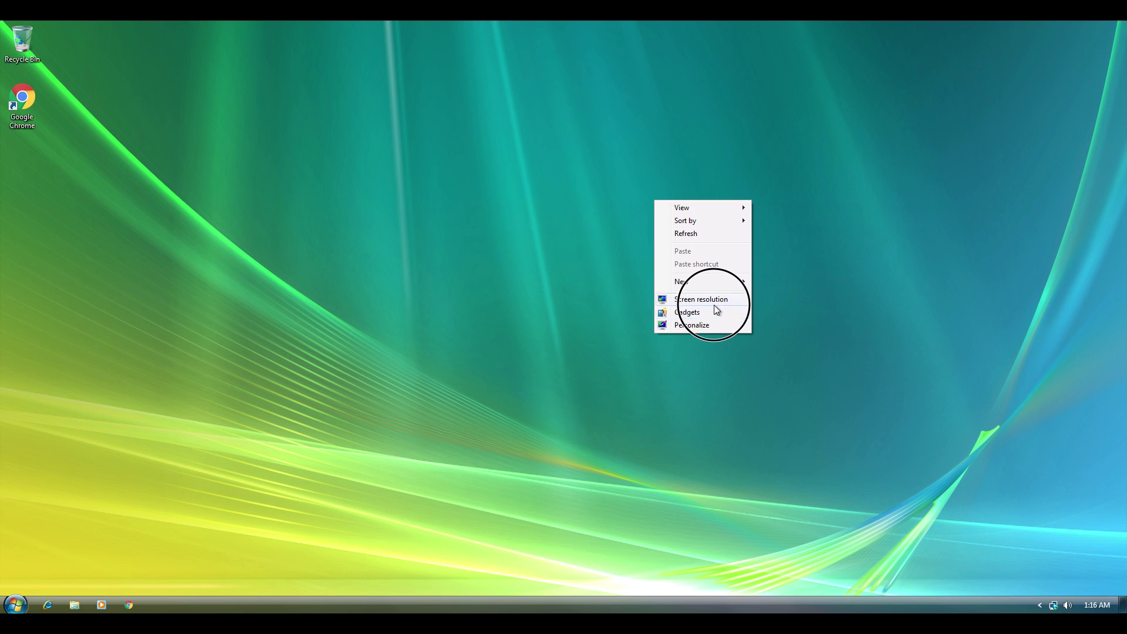
click(713, 304)
click(484, 300)
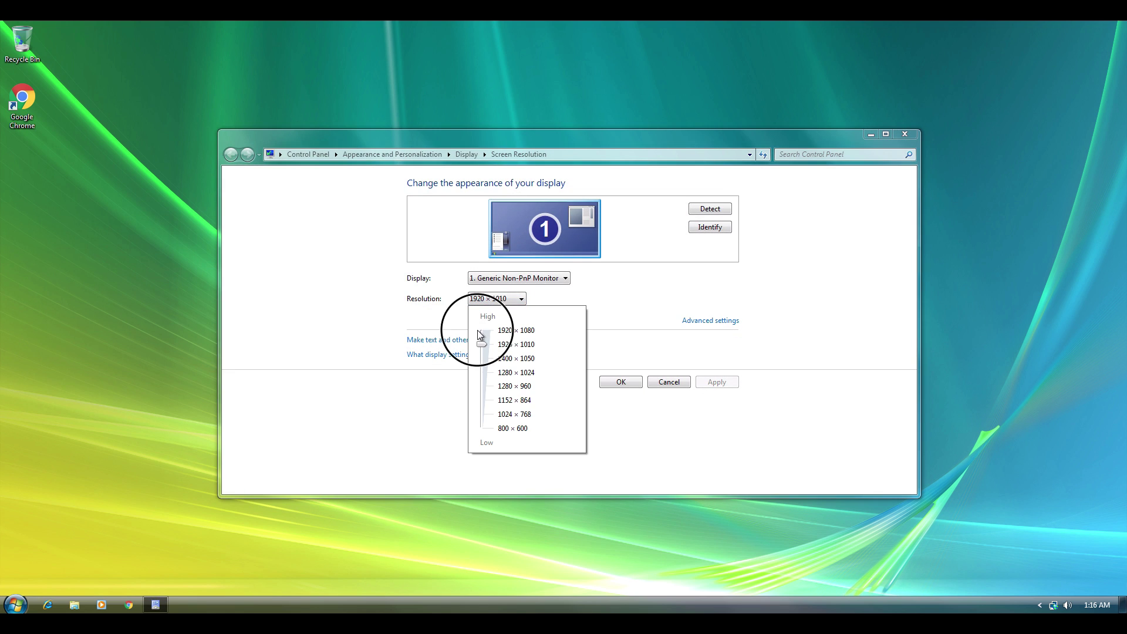
click(478, 330)
click(728, 382)
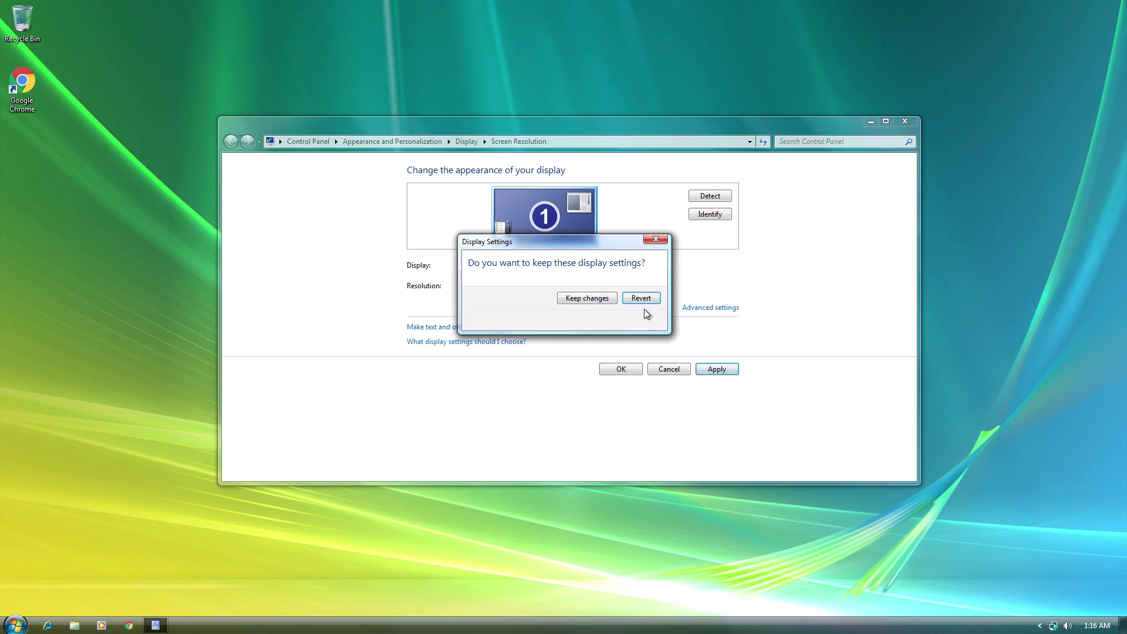
click(587, 297)
click(905, 121)
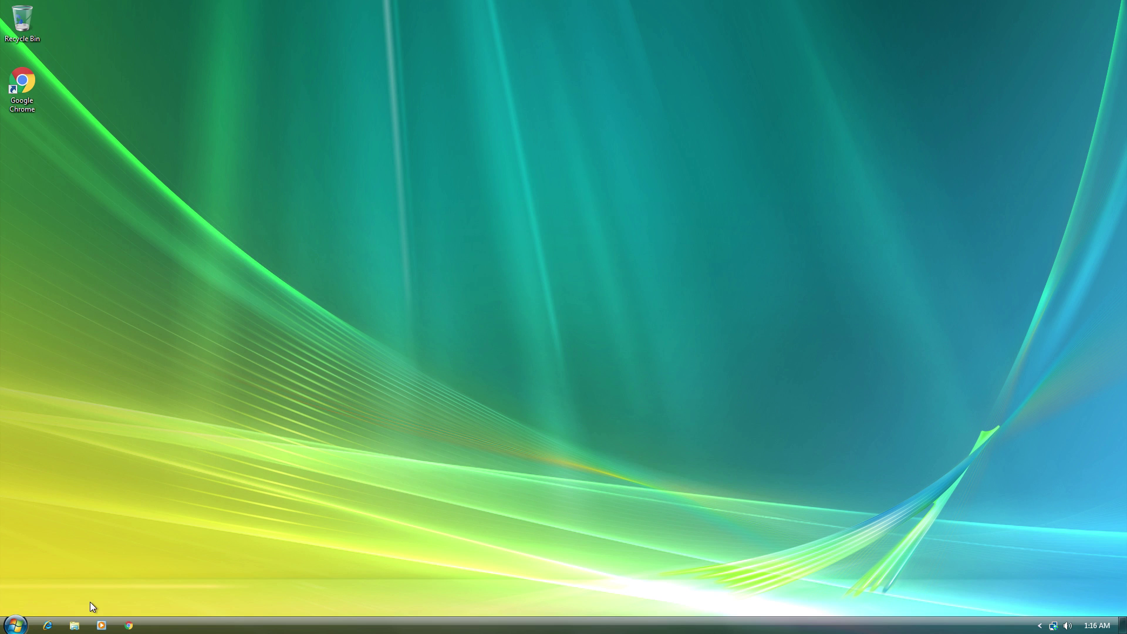
Open the inner Complete transformation pack folder within Downloads in a new Explorer window
click(76, 626)
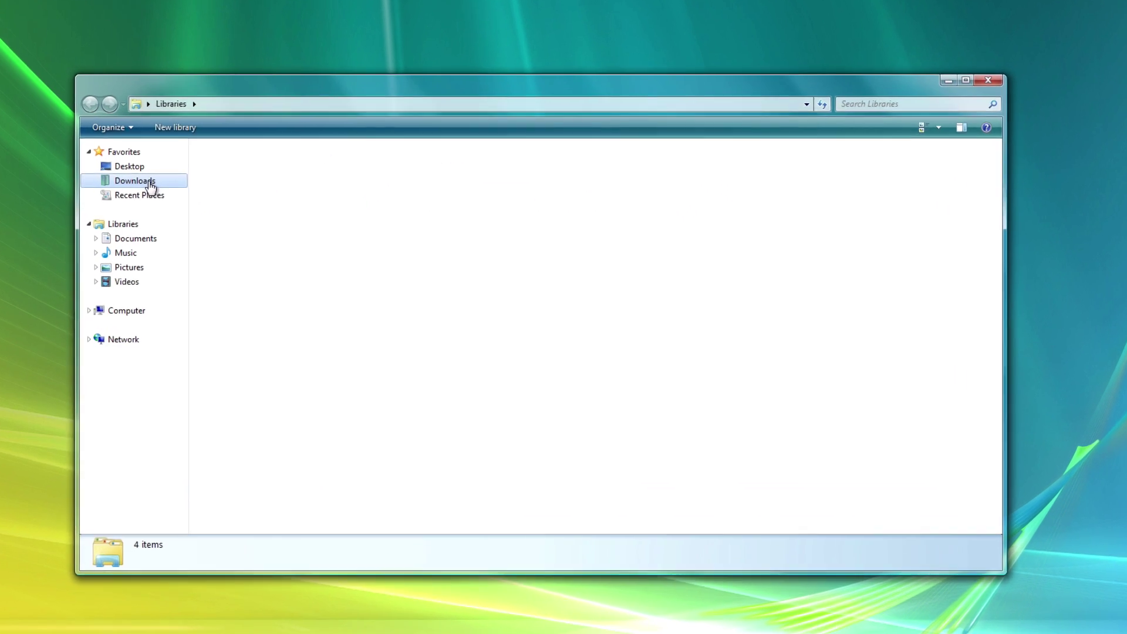
click(175, 204)
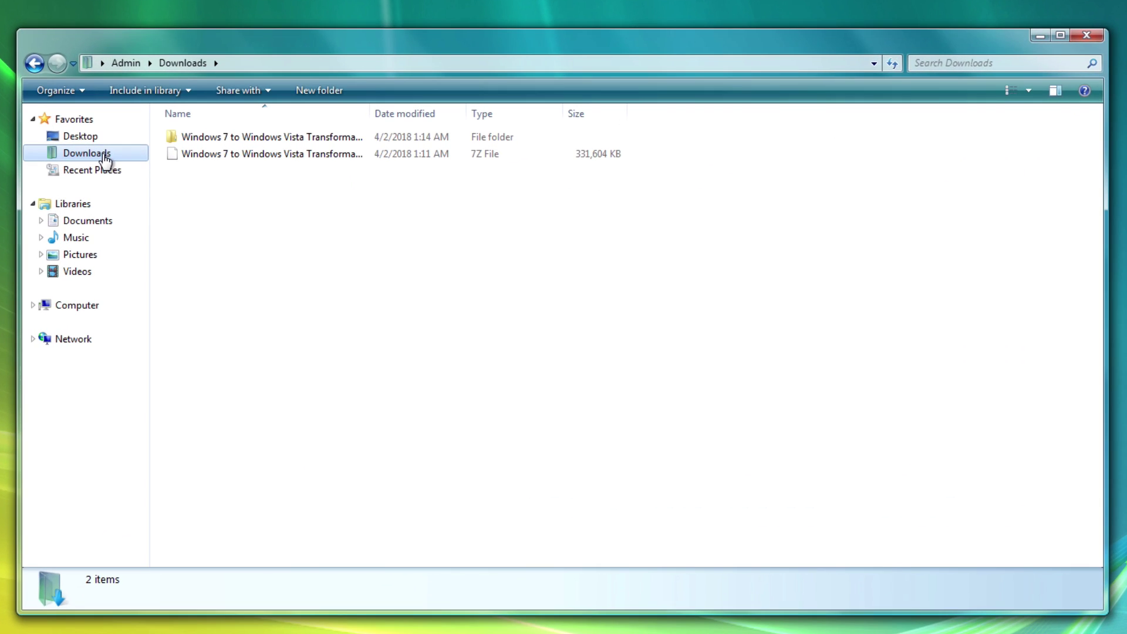
double_click(237, 136)
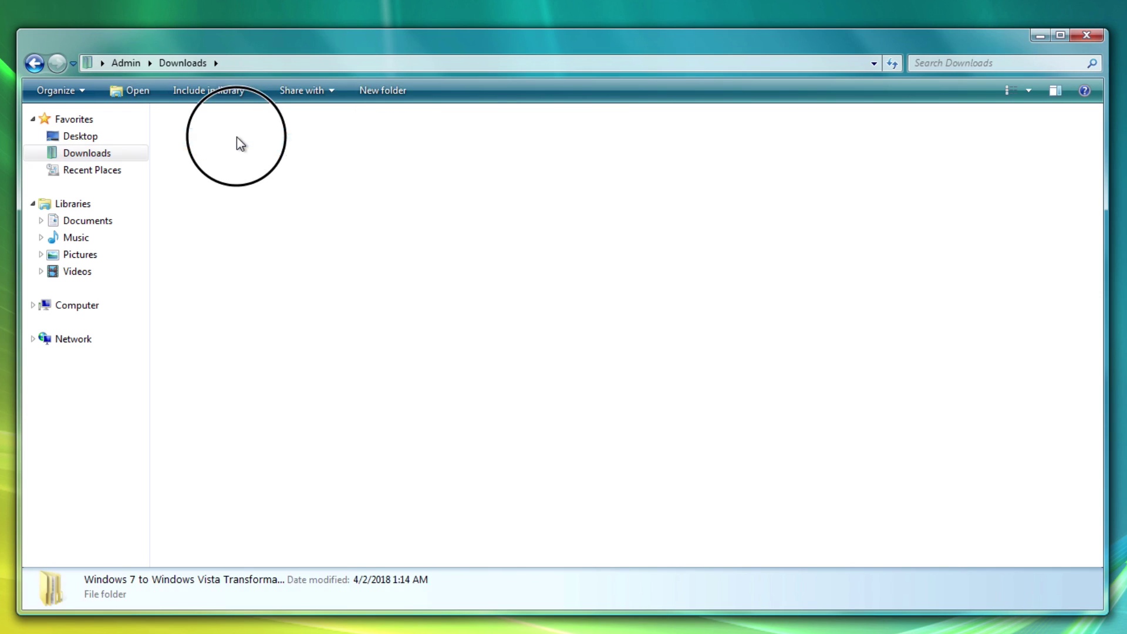
double_click(234, 139)
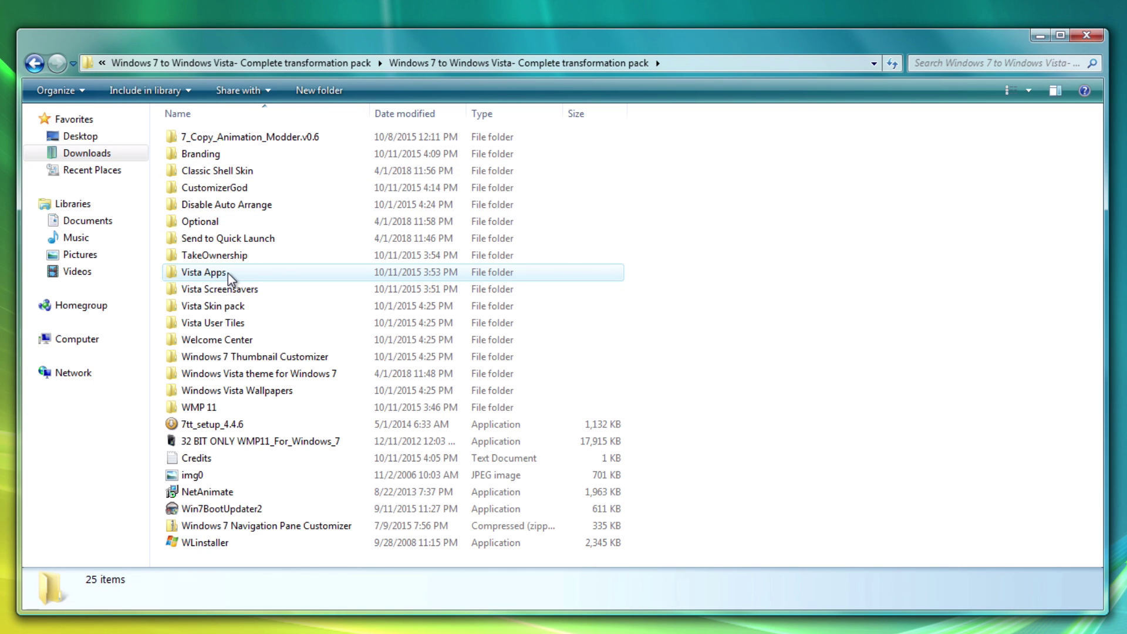
Look through the Vista Apps folder, return to the transformation pack folder and select Vista User Tiles
mouse_move(228, 273)
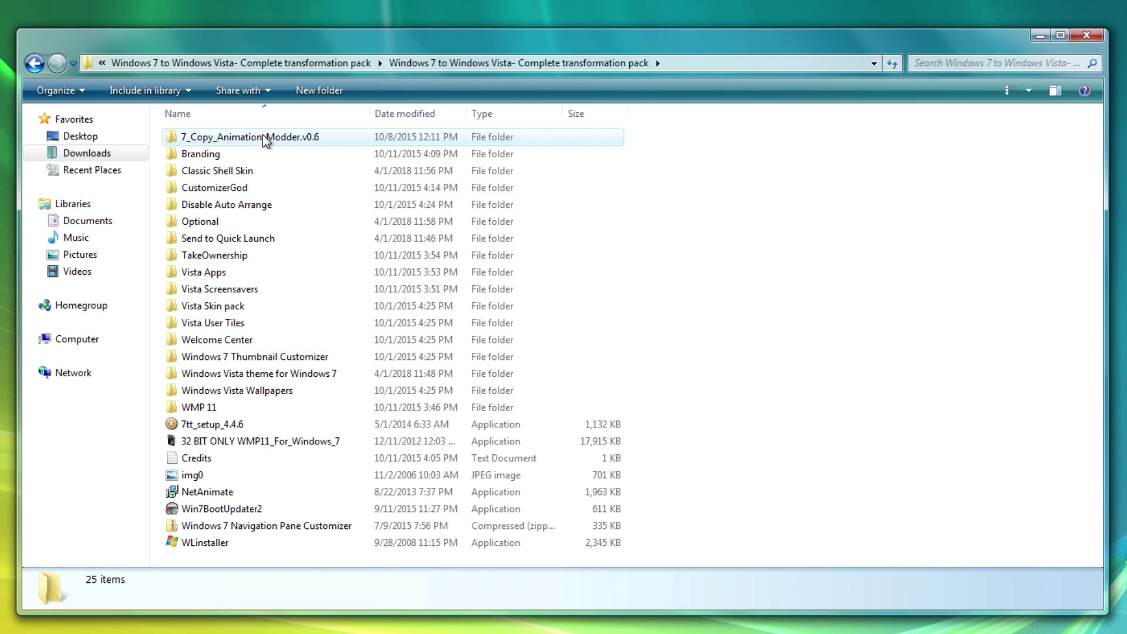
double_click(217, 273)
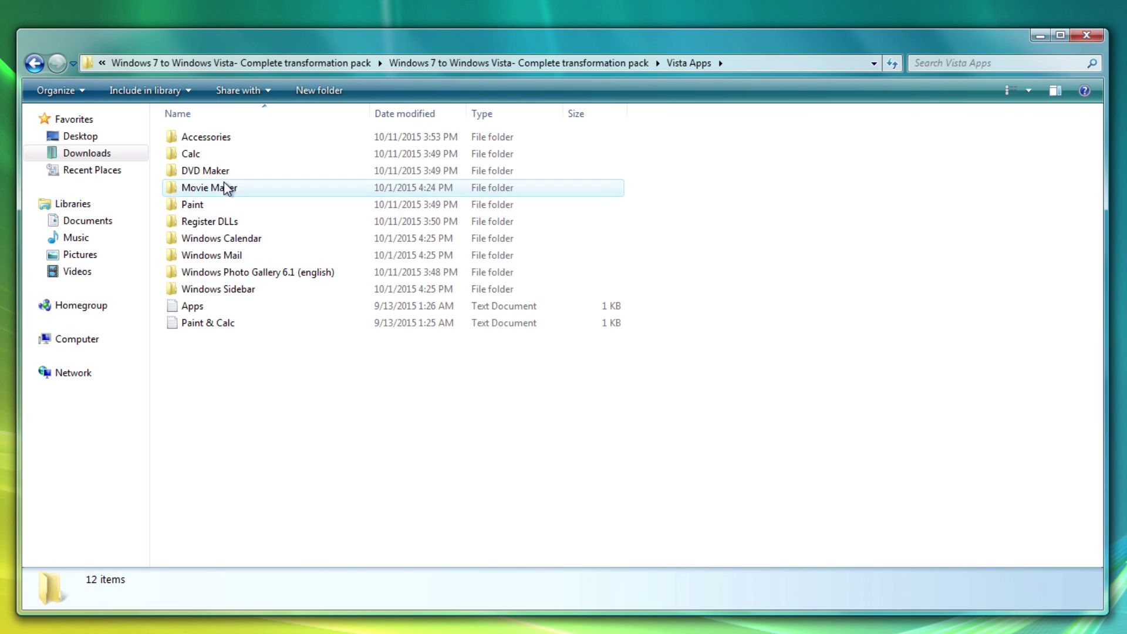
click(47, 62)
click(213, 326)
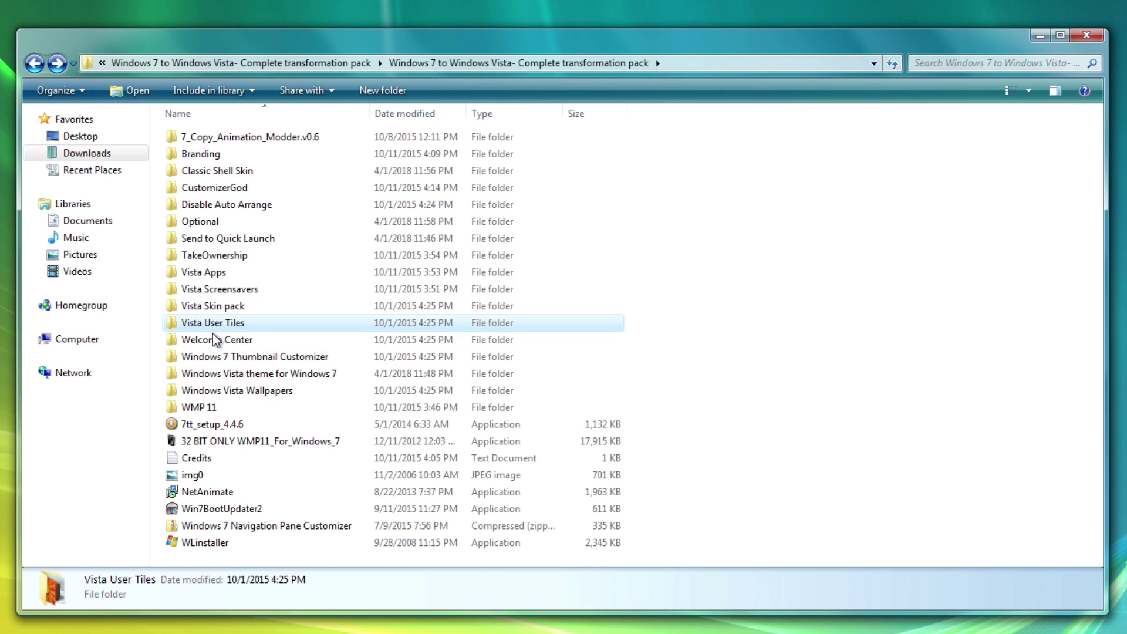
Look inside the New Vista Skin Pack folder under Vista Skin pack, Install SECOND
click(214, 308)
double_click(214, 309)
double_click(229, 153)
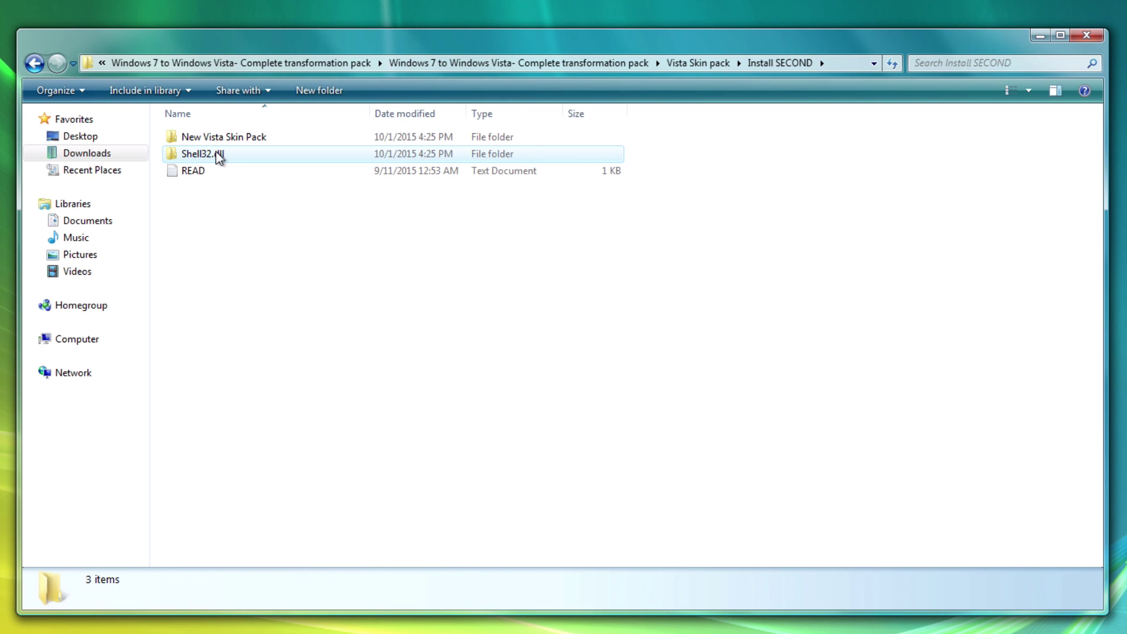
double_click(229, 143)
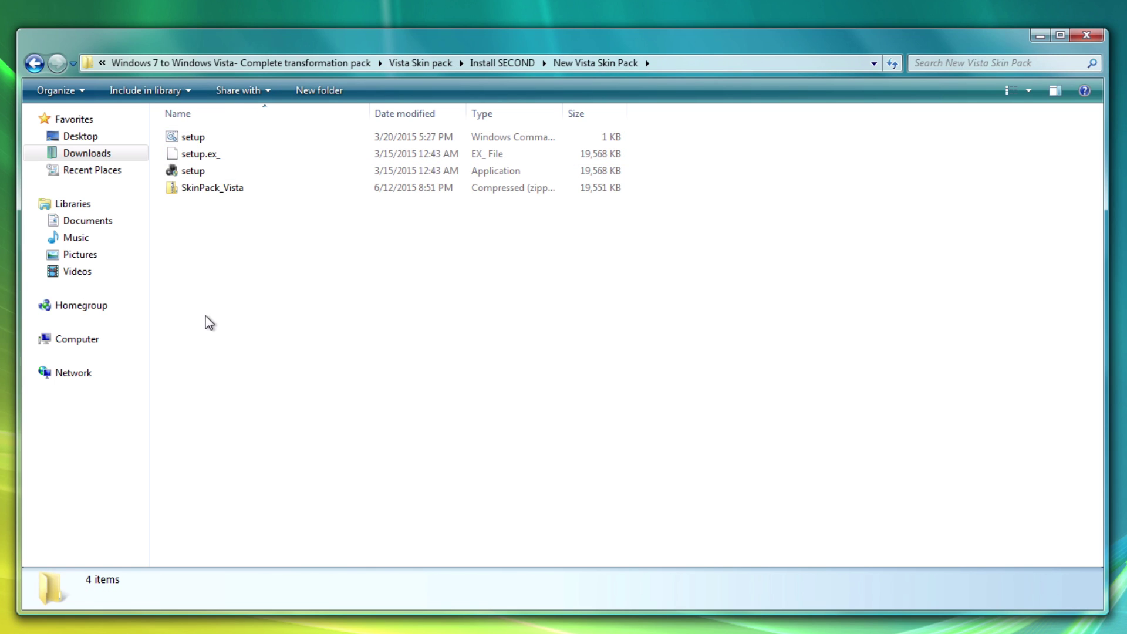
Open Control Panel to view its Vista-style appearance, shift its window and close it
key(super)
click(141, 561)
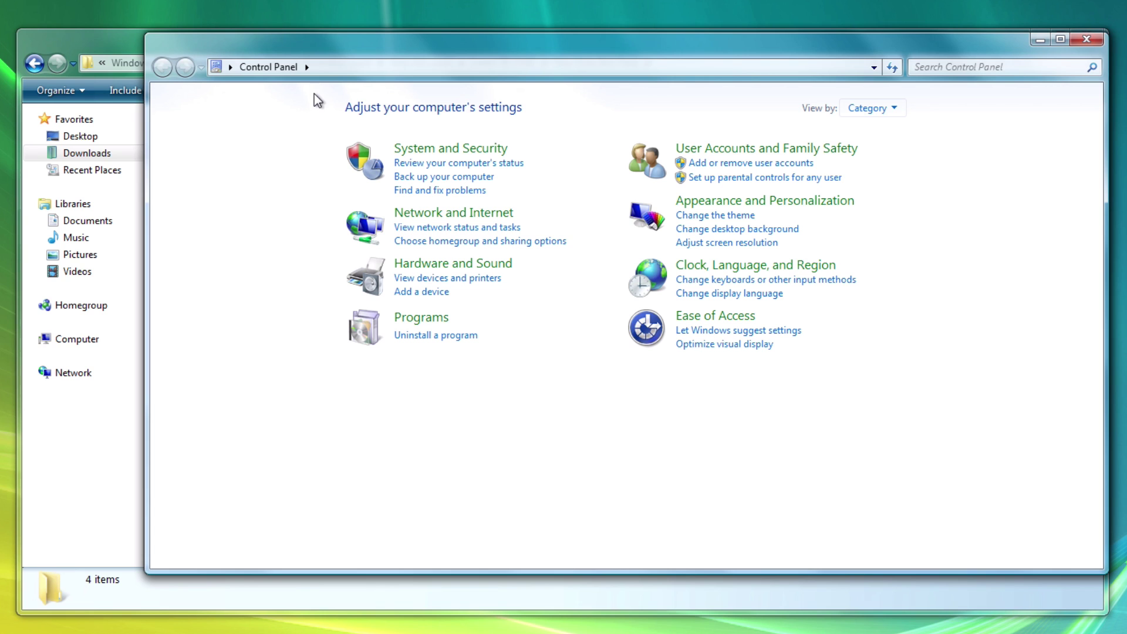
drag(329, 45, 287, 73)
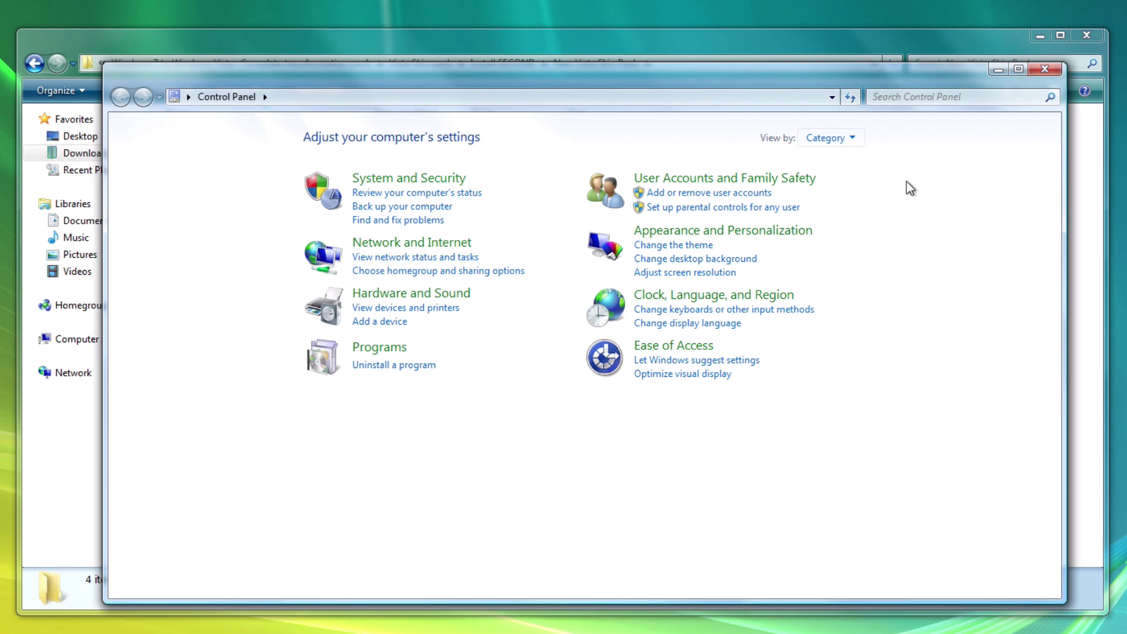
click(1045, 68)
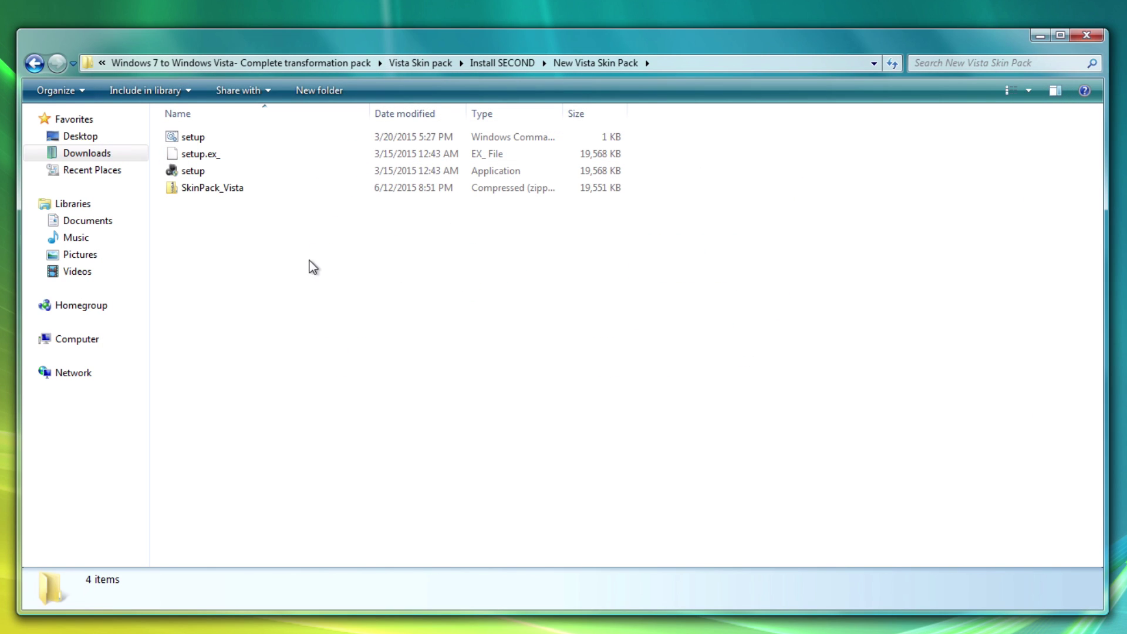
Return to the Complete transformation pack folder and open the Windows Vista theme for Windows 7 folder
click(33, 65)
click(34, 65)
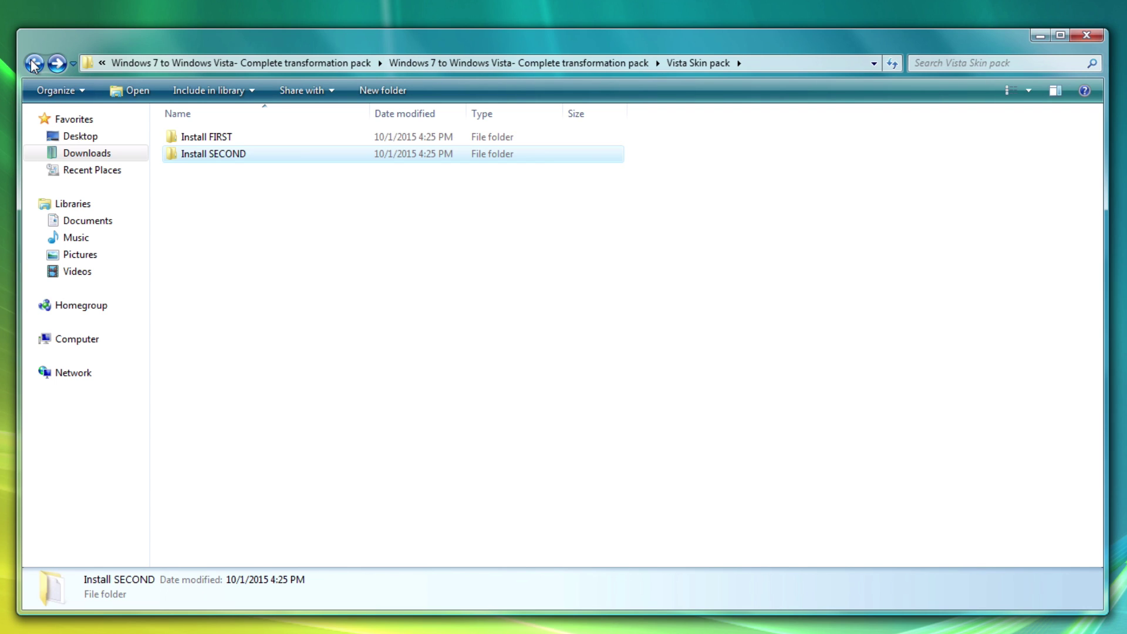
click(34, 65)
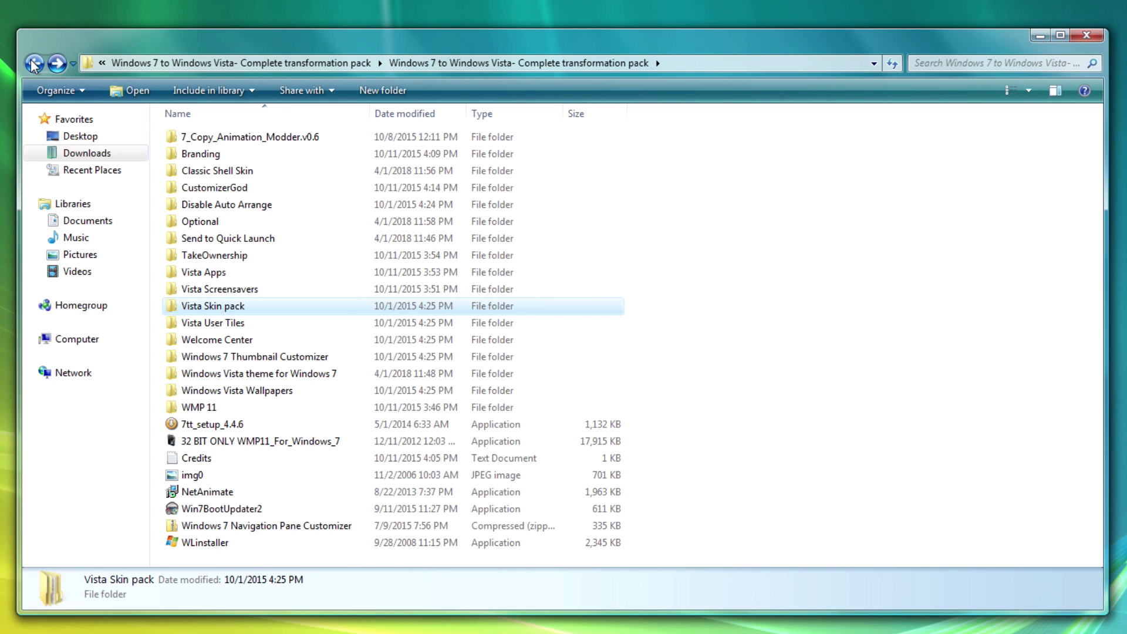
double_click(231, 374)
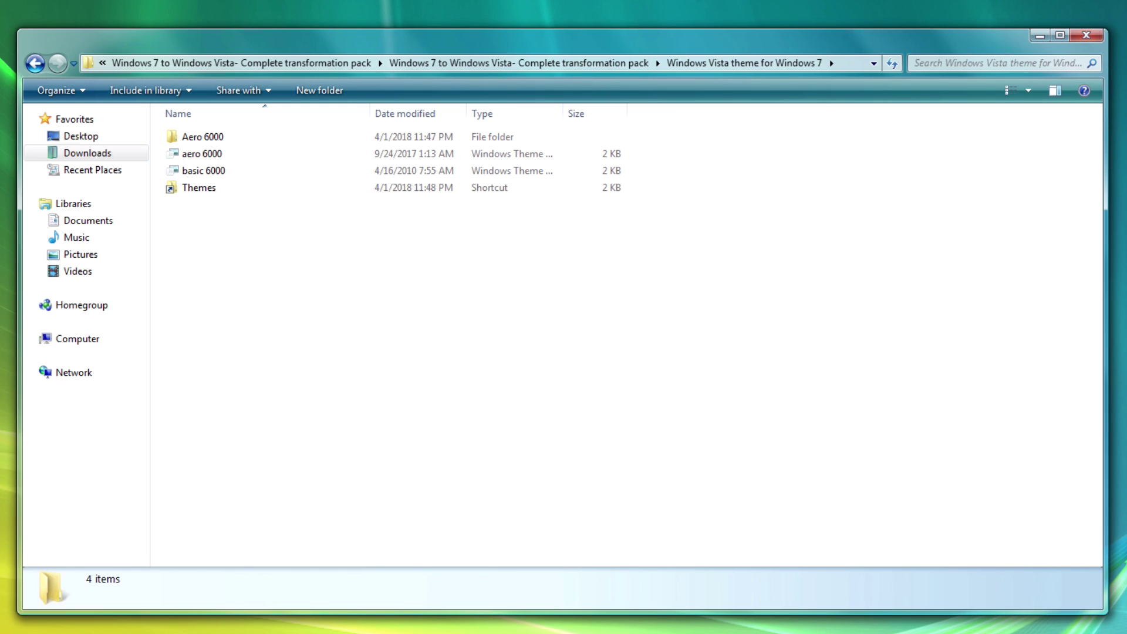
key(super)
key(Escape)
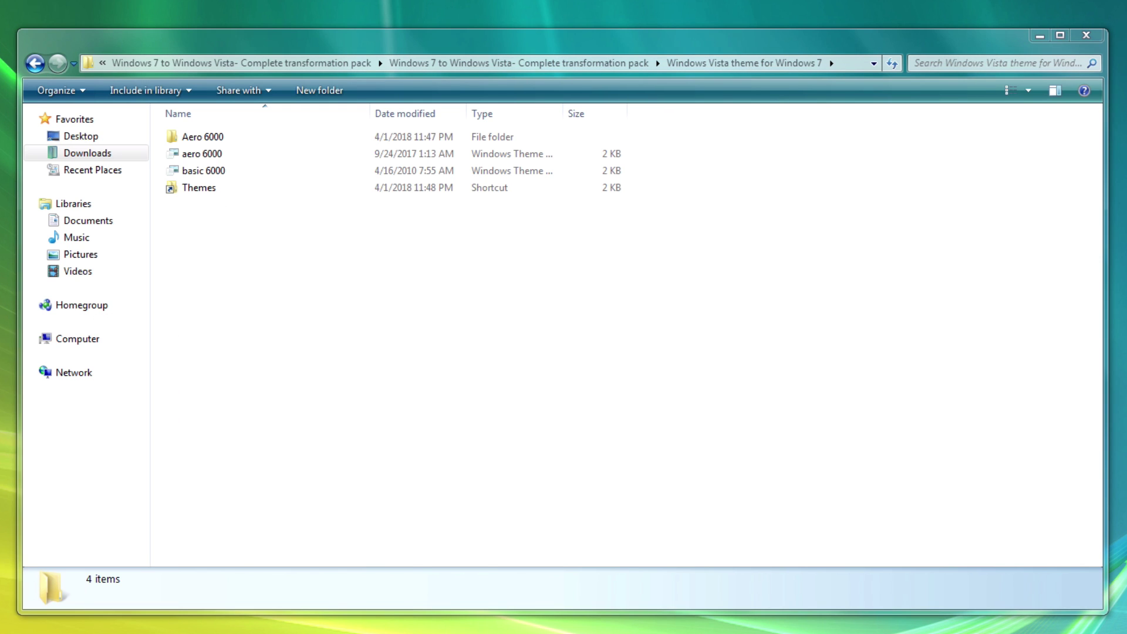
key(super)
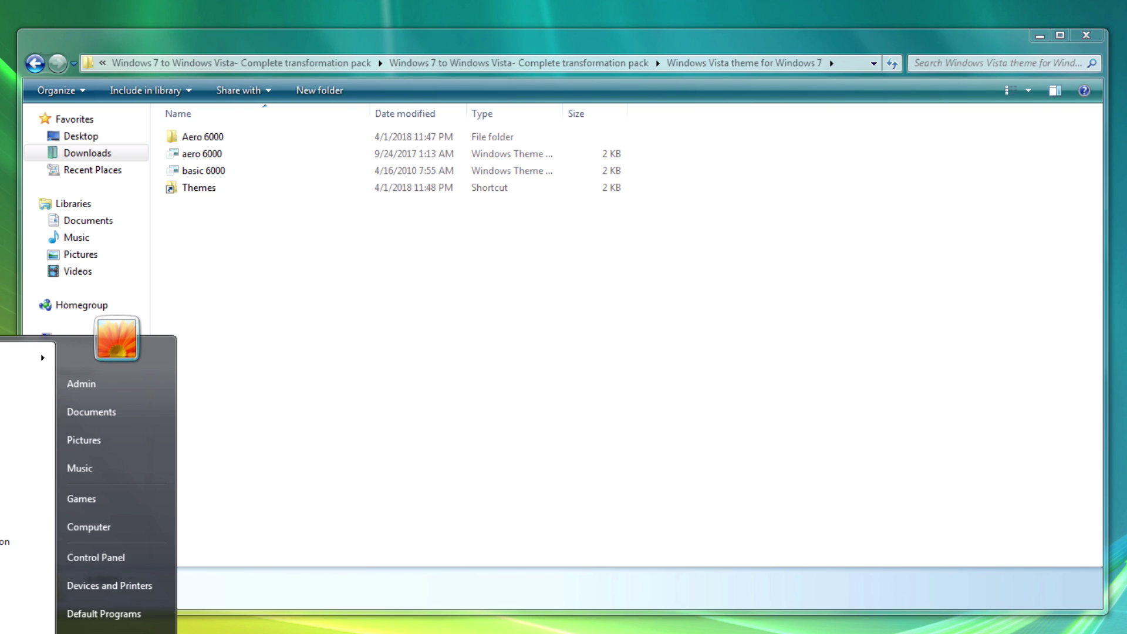
click(349, 548)
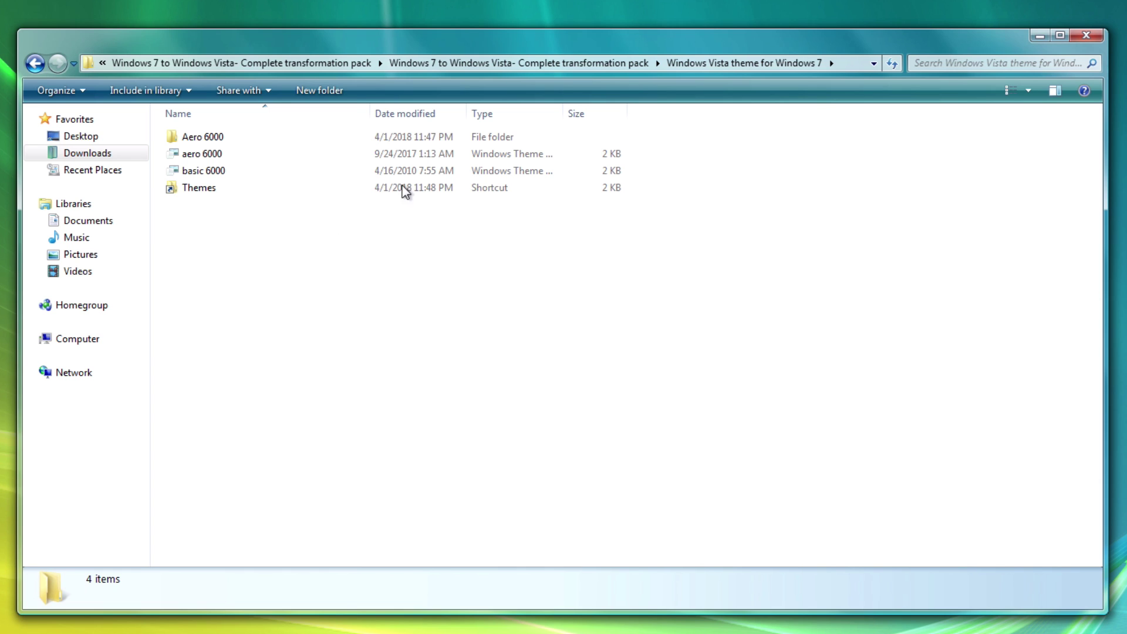
Copy the Aero 6000 folder together with the aero 6000 and basic 6000 theme files
drag(660, 130, 232, 170)
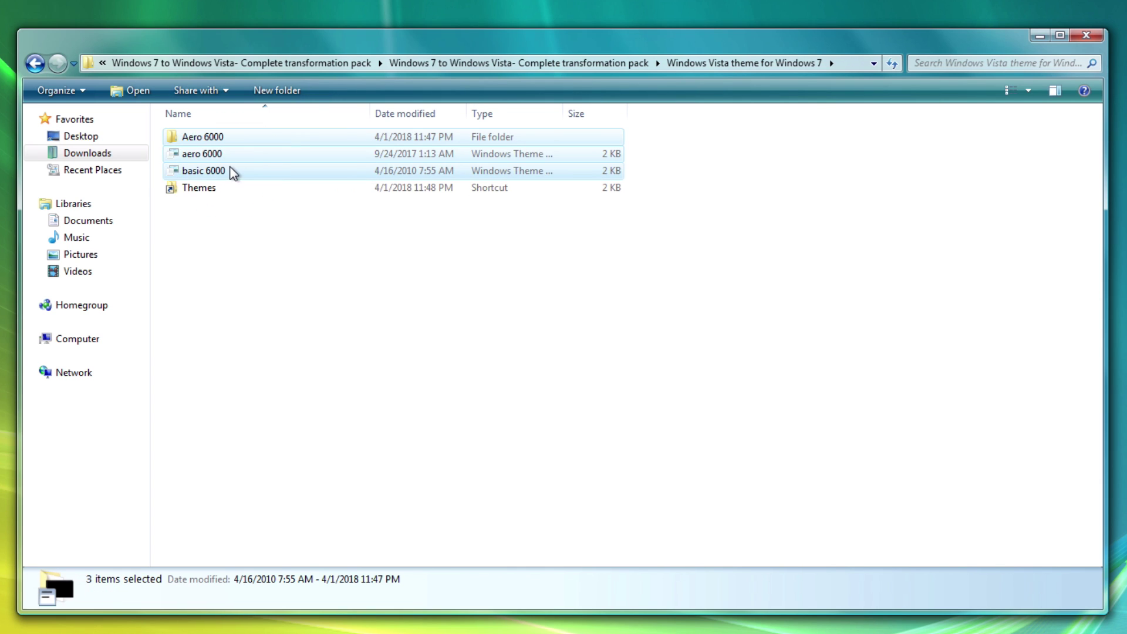
right_click(231, 168)
click(286, 288)
click(262, 242)
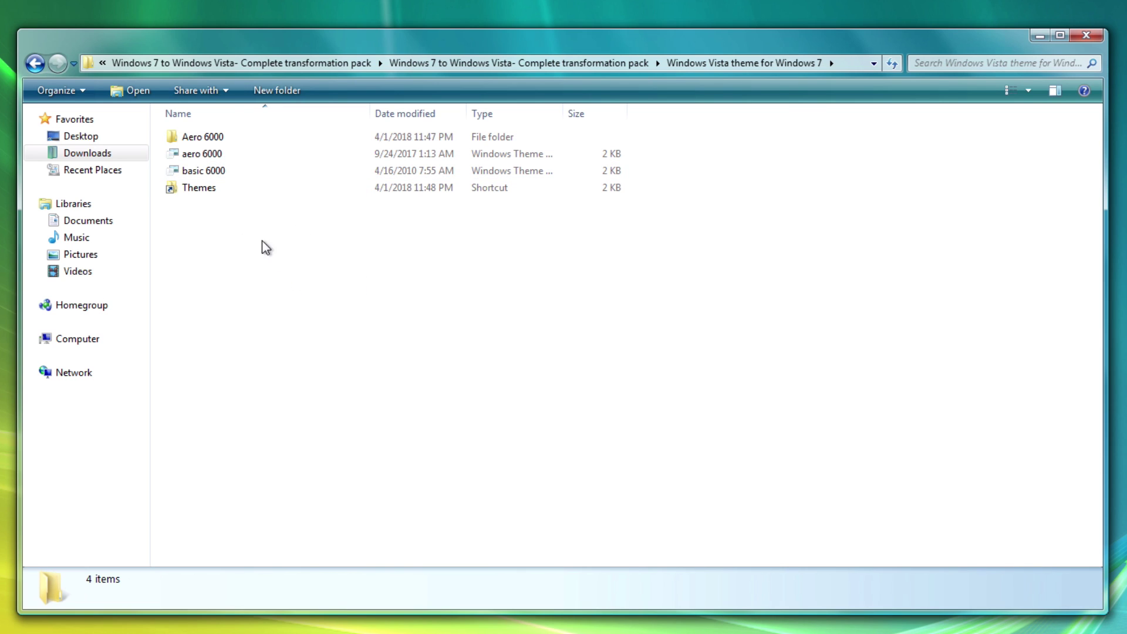
Paste the copied theme items into C:\Windows\Resources\Themes through the Themes shortcut, granting administrator permission
double_click(199, 188)
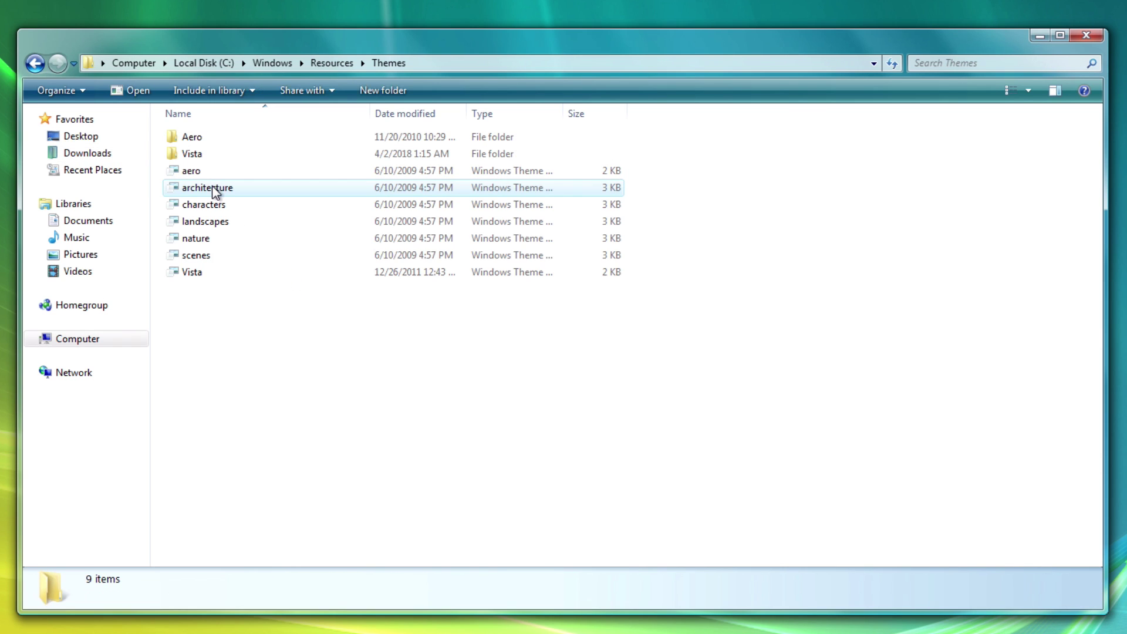
right_click(239, 385)
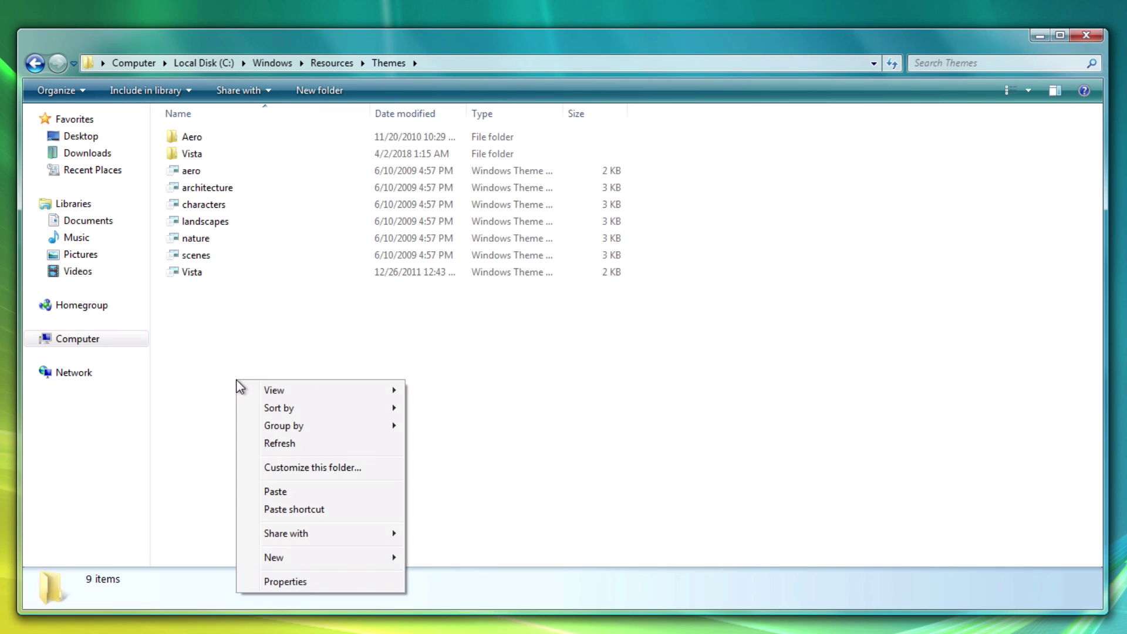
click(271, 494)
click(577, 359)
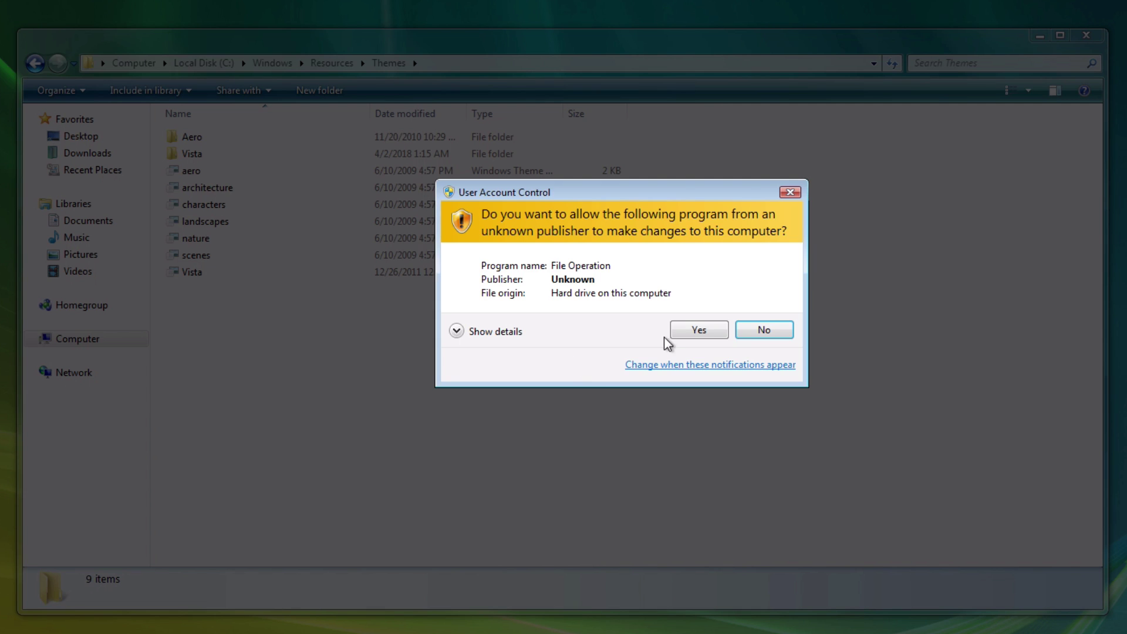
click(681, 333)
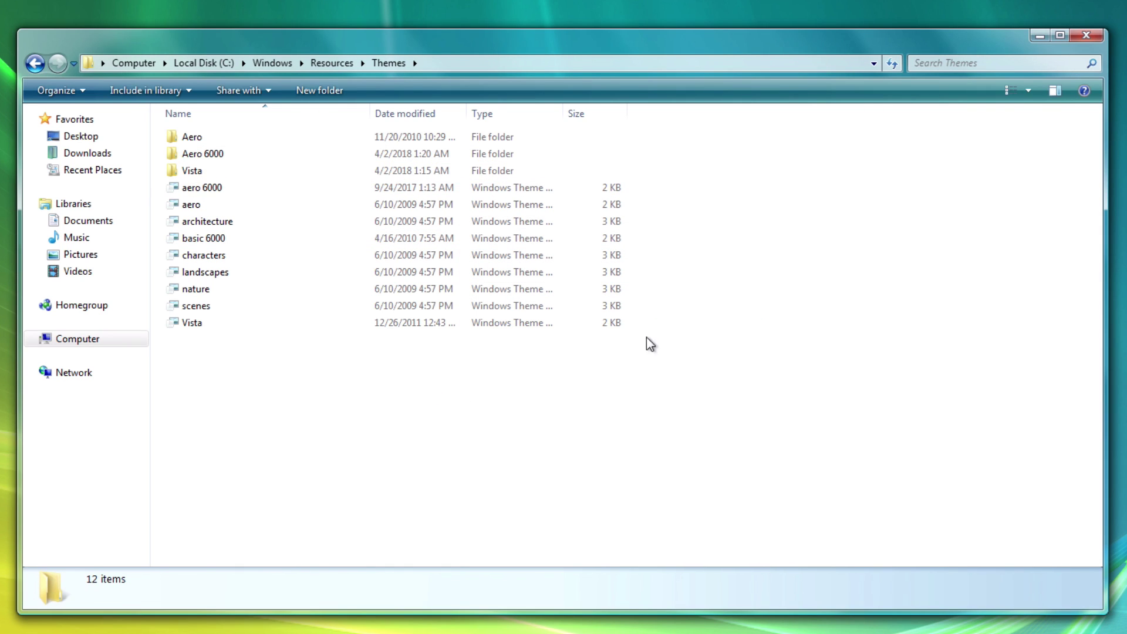
Apply the aero 6000 theme and close the Personalization window
double_click(205, 186)
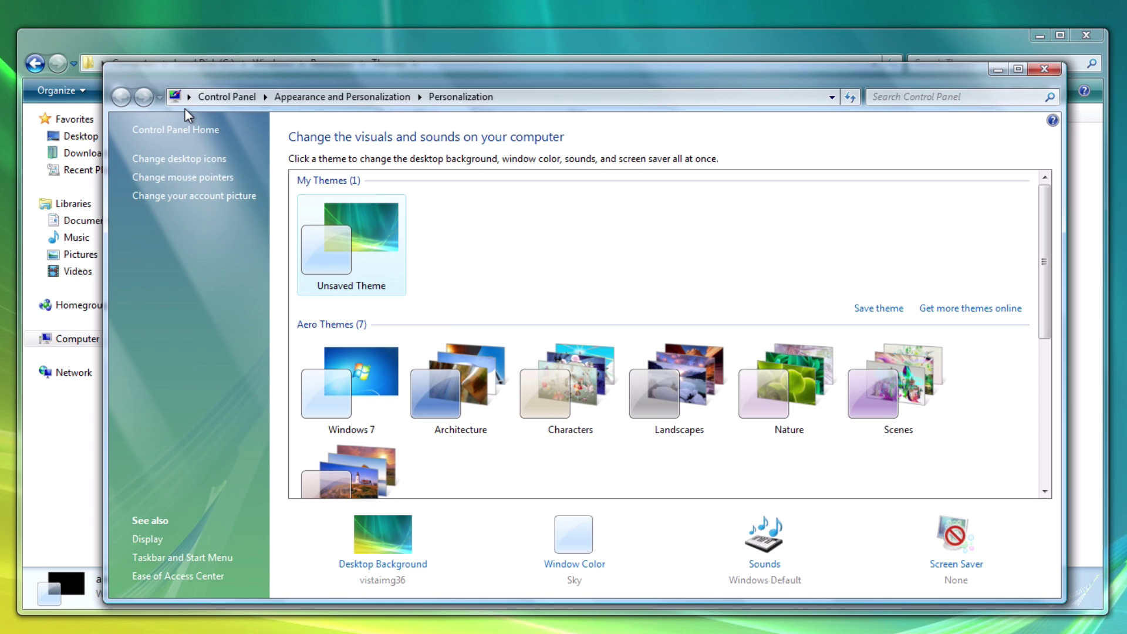
click(1041, 75)
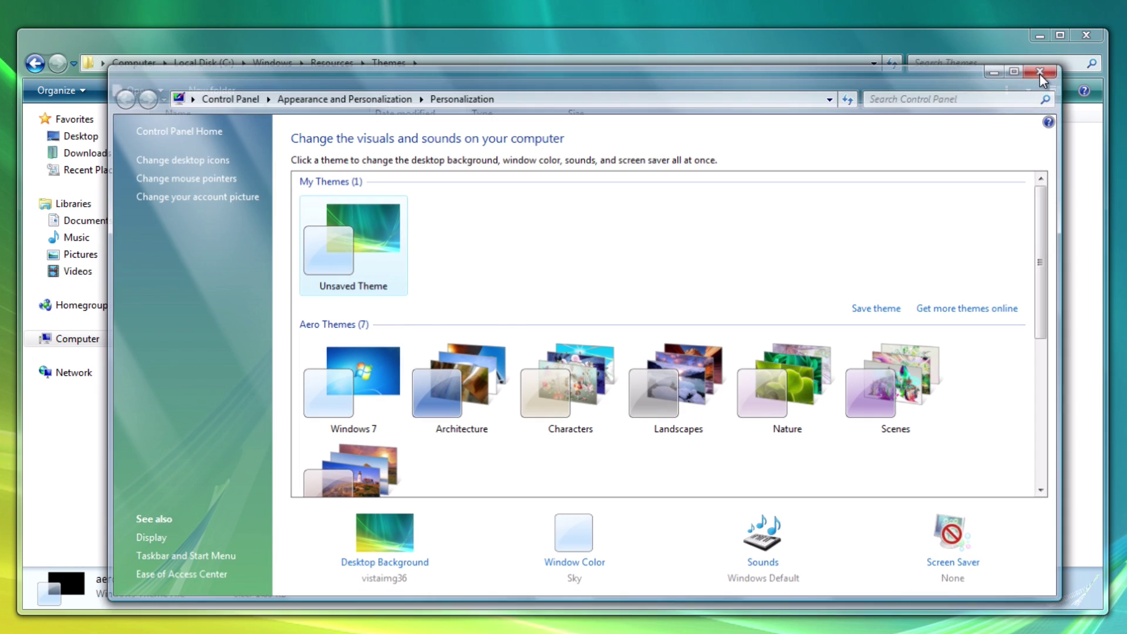
Set the Explorer details pane to Medium size and enlarge it slightly
right_click(667, 599)
mouse_move(704, 606)
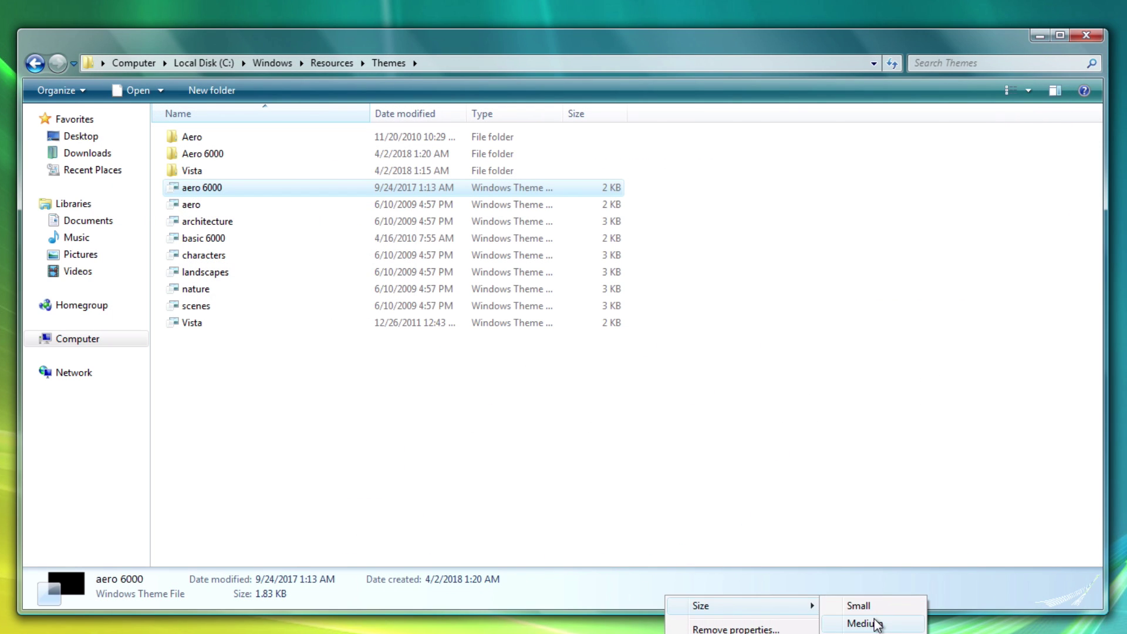
click(861, 624)
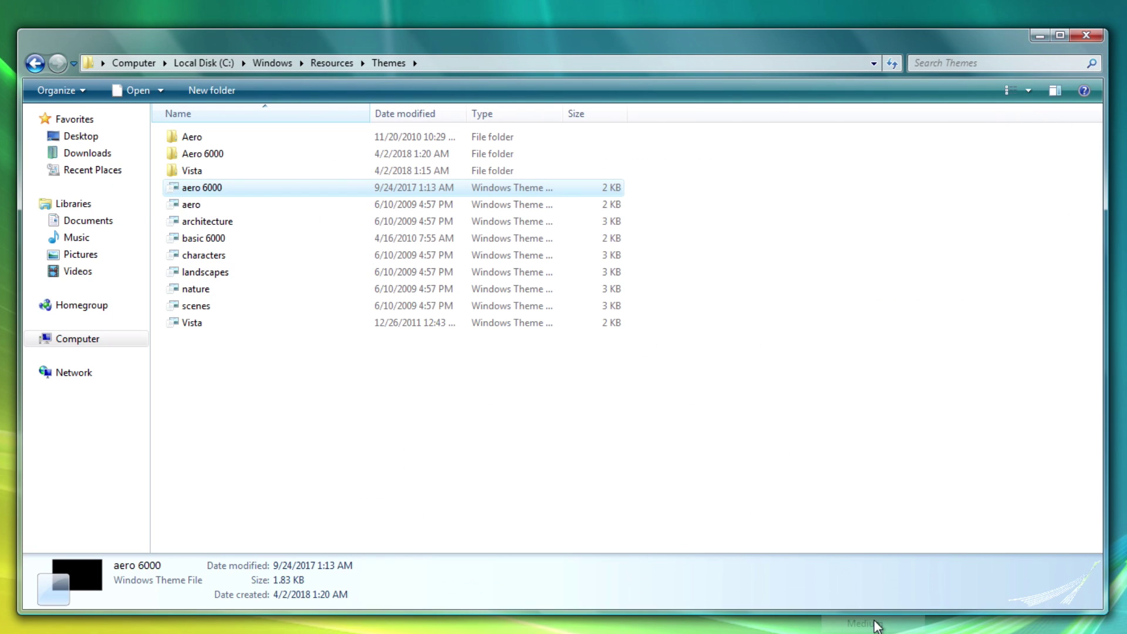
click(889, 554)
drag(890, 553, 894, 541)
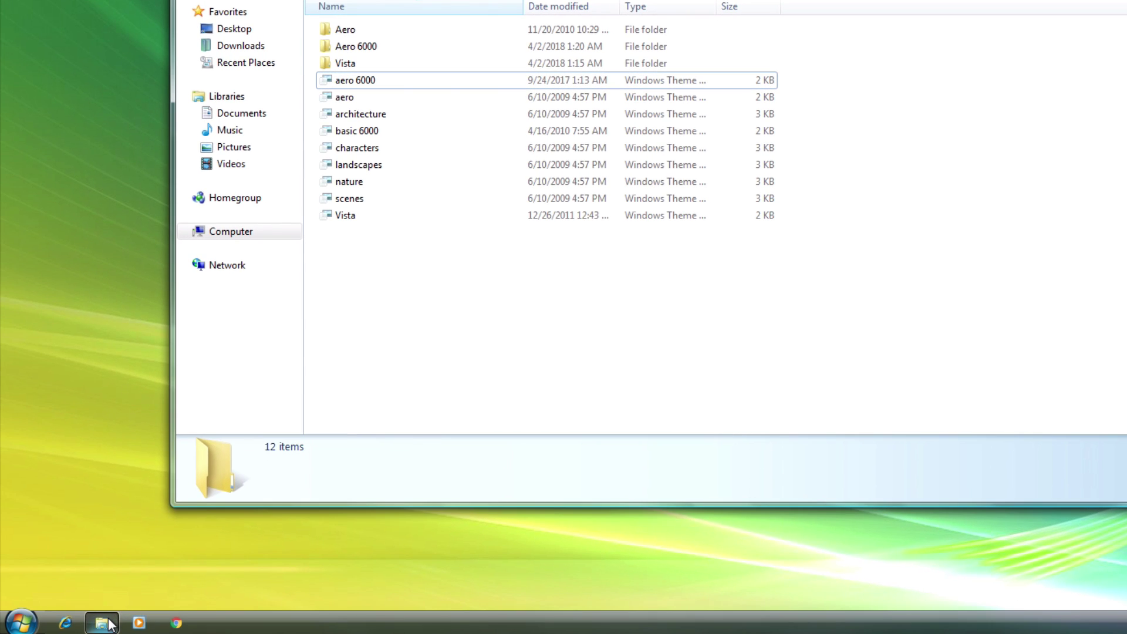
Minimize the Themes folder window to the taskbar and restore it
mouse_move(110, 626)
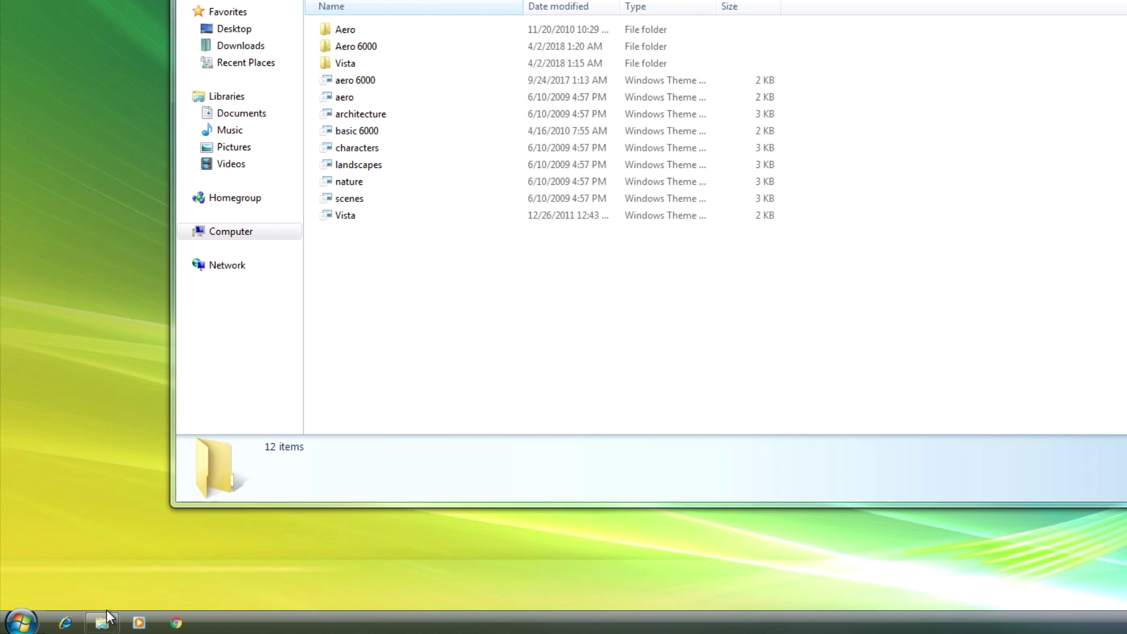
click(102, 623)
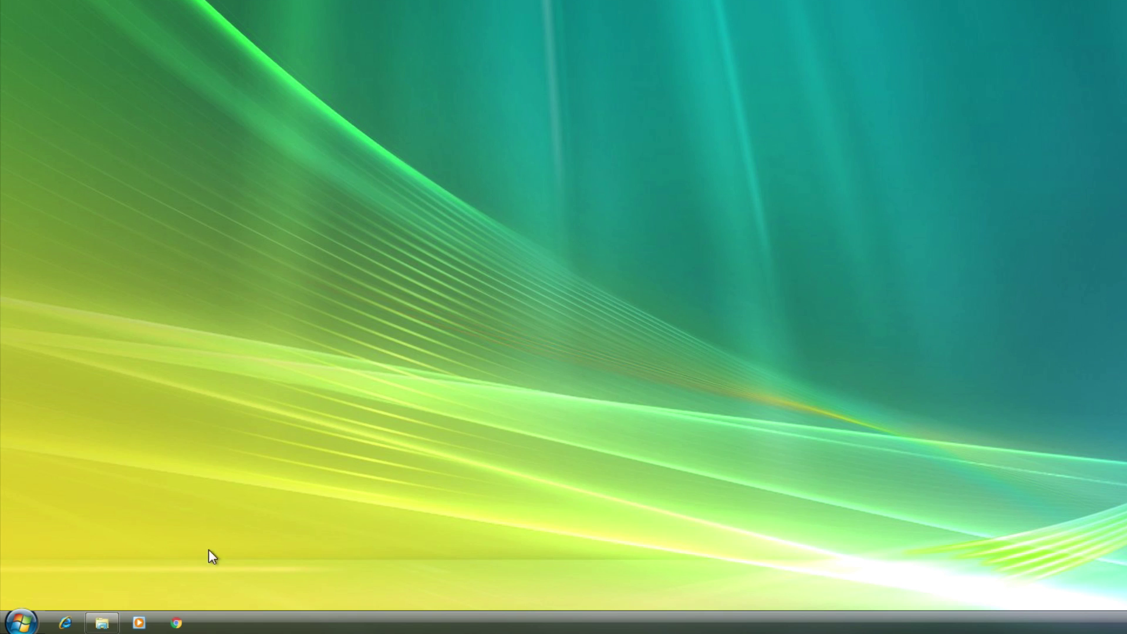
click(103, 623)
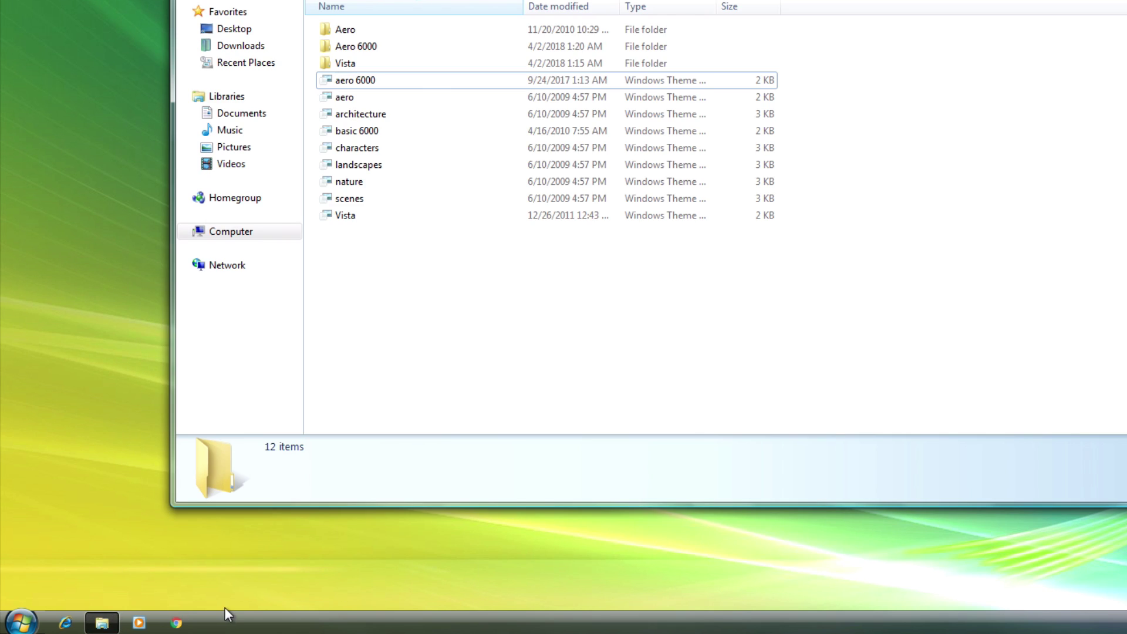
Unpin Chrome, Windows Media Player, Windows Explorer and Internet Explorer from the taskbar
right_click(176, 621)
click(170, 587)
right_click(140, 622)
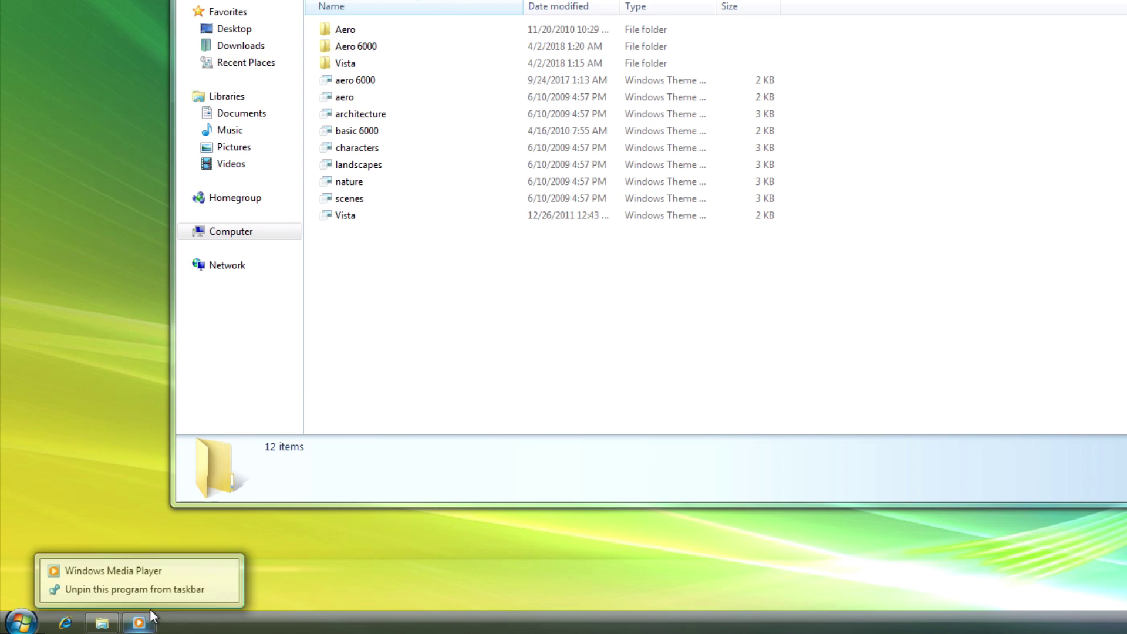
click(141, 590)
right_click(103, 622)
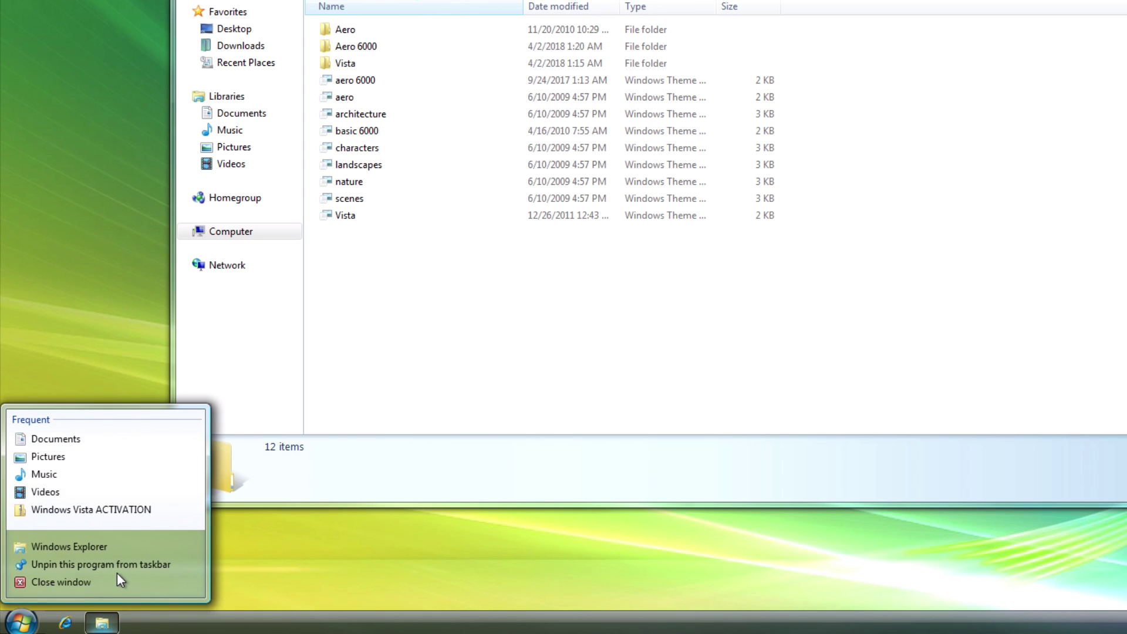
click(118, 572)
right_click(65, 623)
click(87, 585)
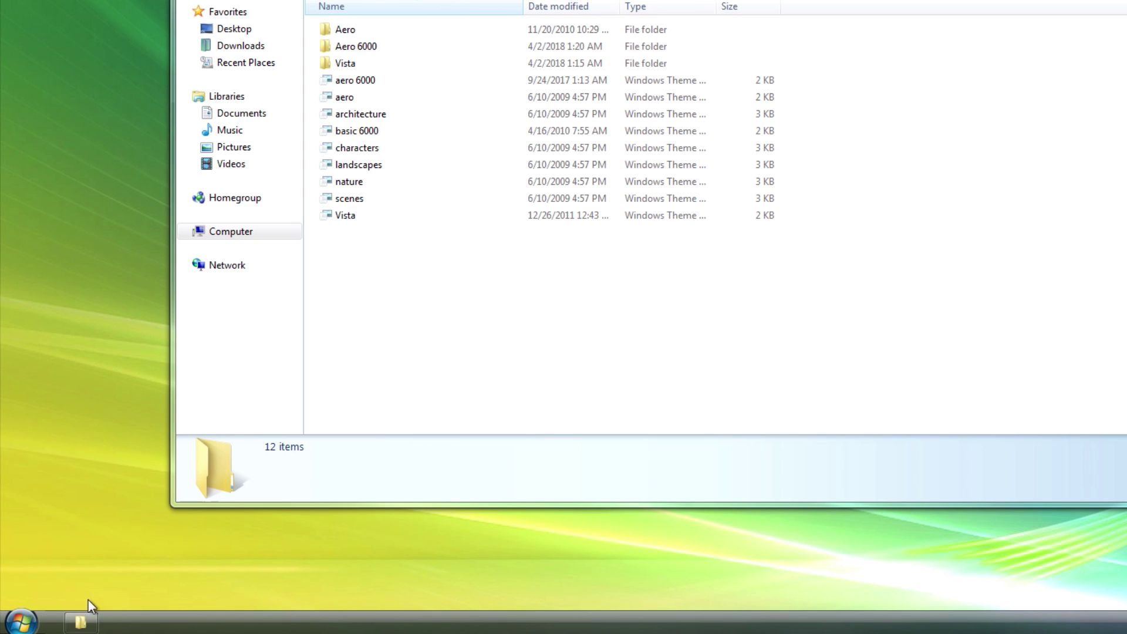
mouse_move(67, 621)
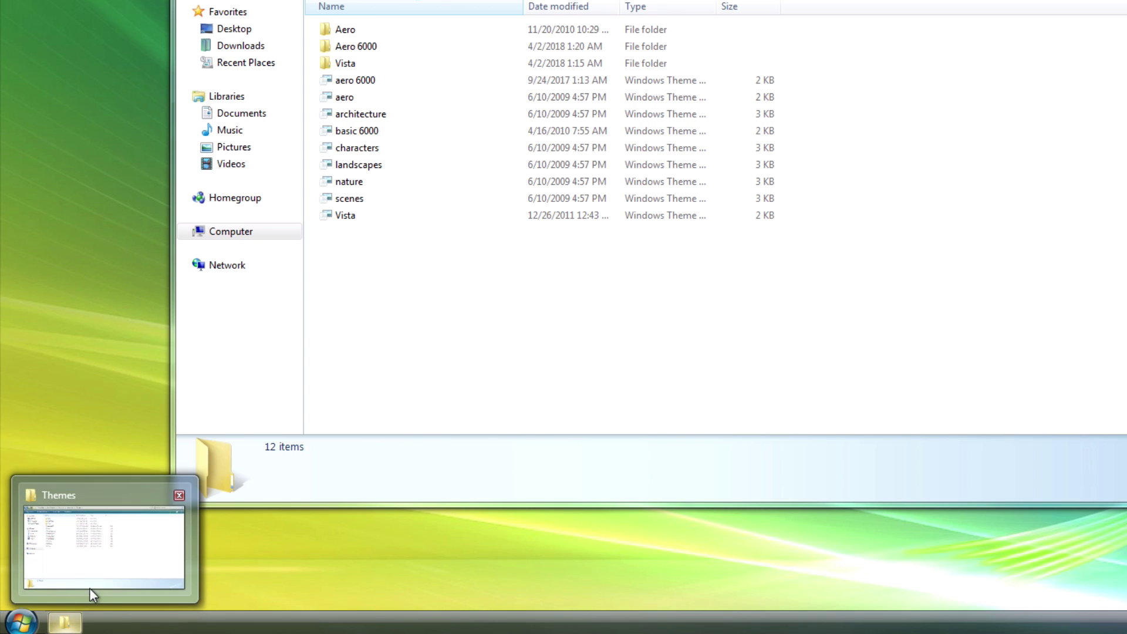
Set the taskbar buttons to Combine when taskbar is full and check the Themes window's taskbar preview
right_click(119, 622)
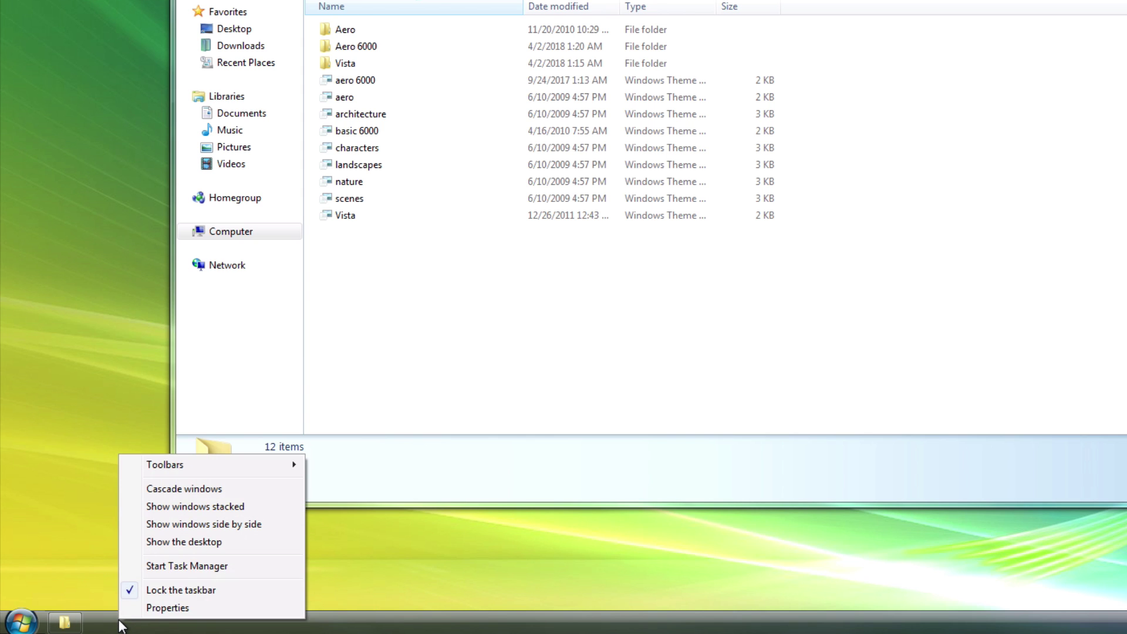
click(131, 614)
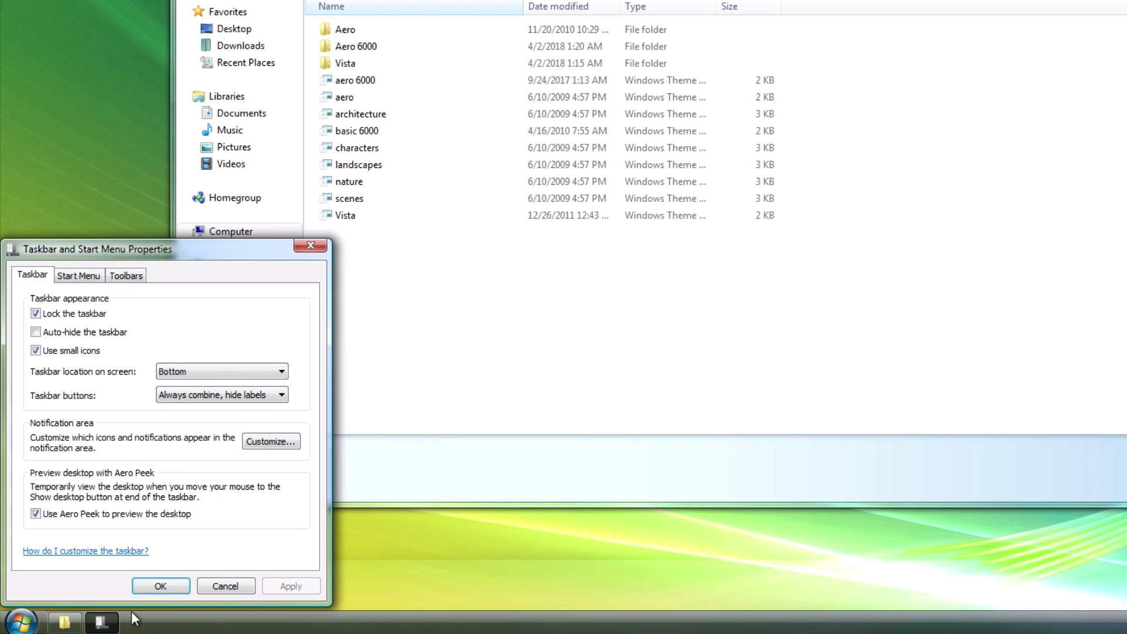
click(190, 395)
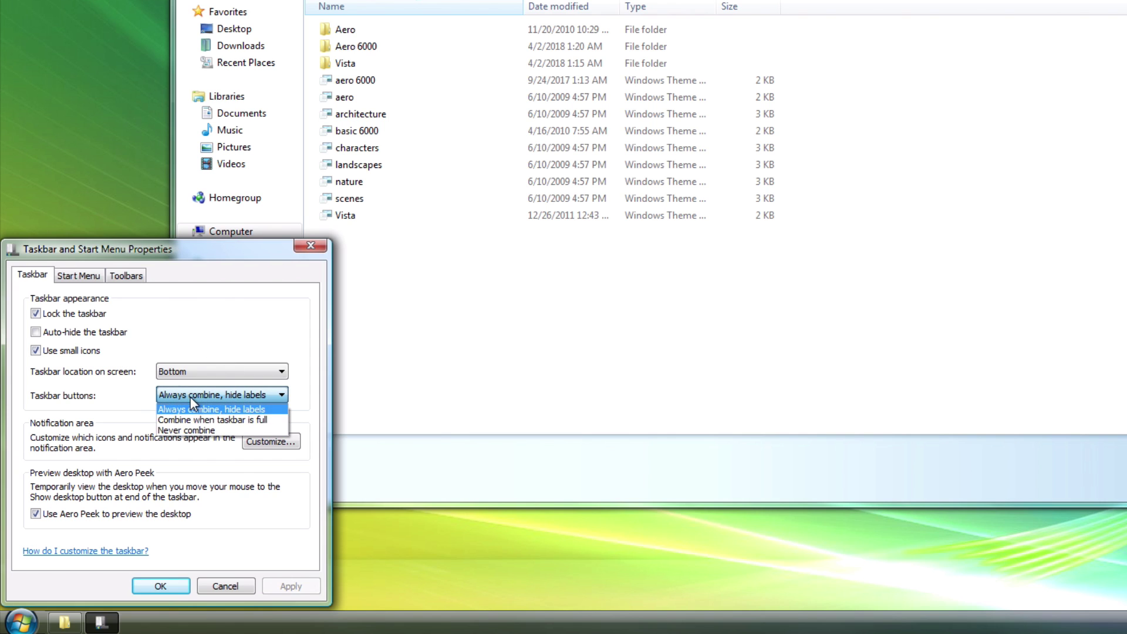
click(189, 419)
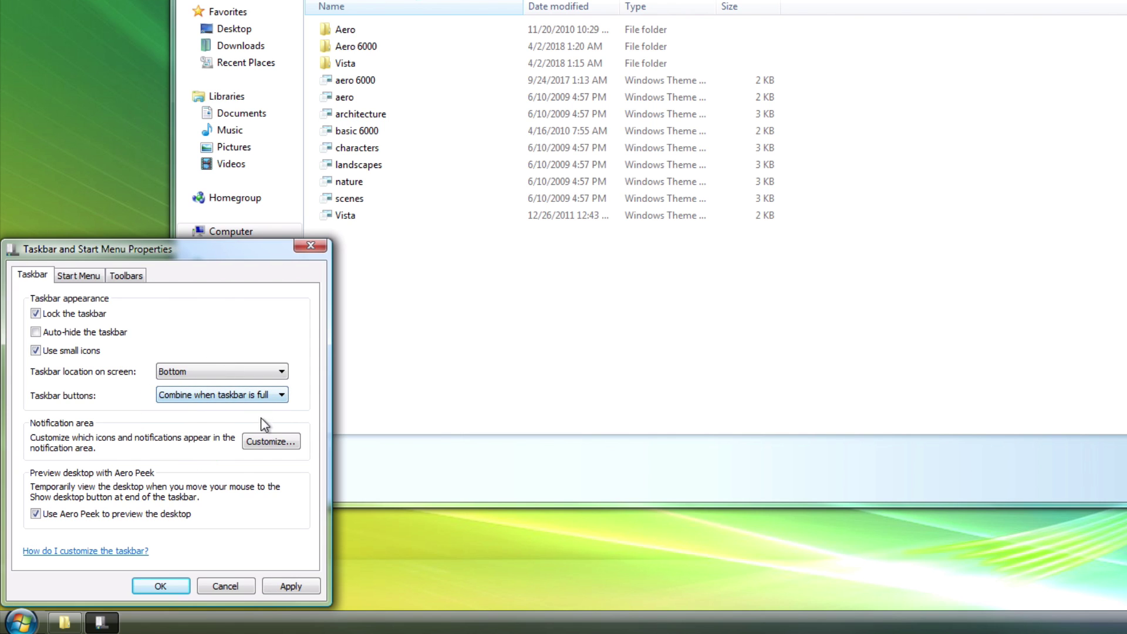
click(167, 586)
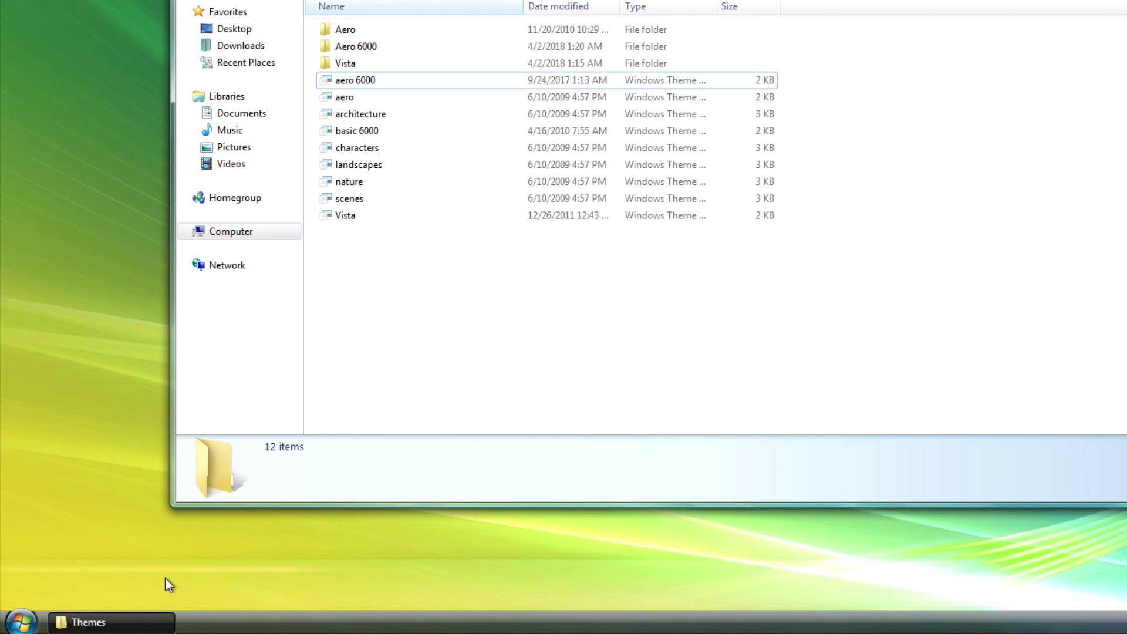
mouse_move(119, 627)
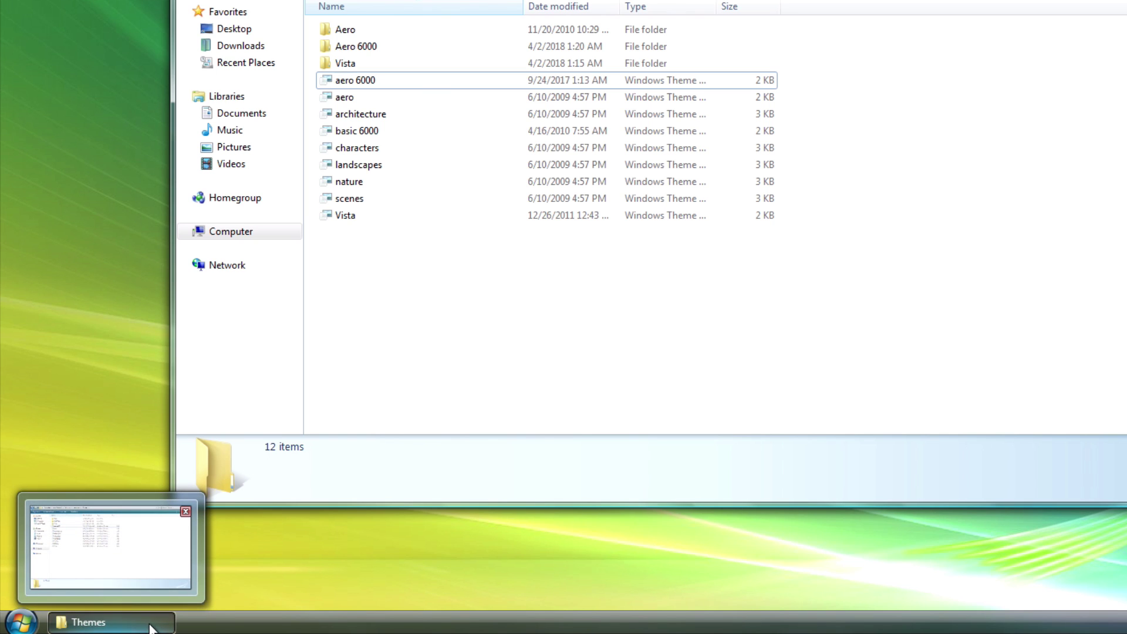
Minimize the Themes window and open the Performance settings from the computer's advanced system settings
click(76, 619)
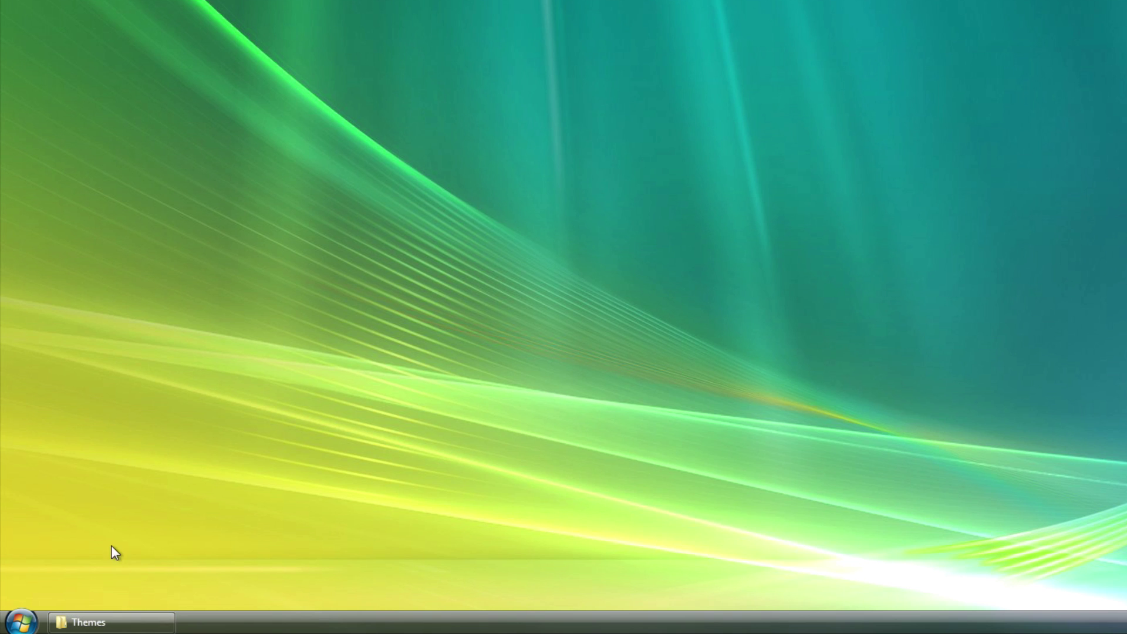
click(23, 620)
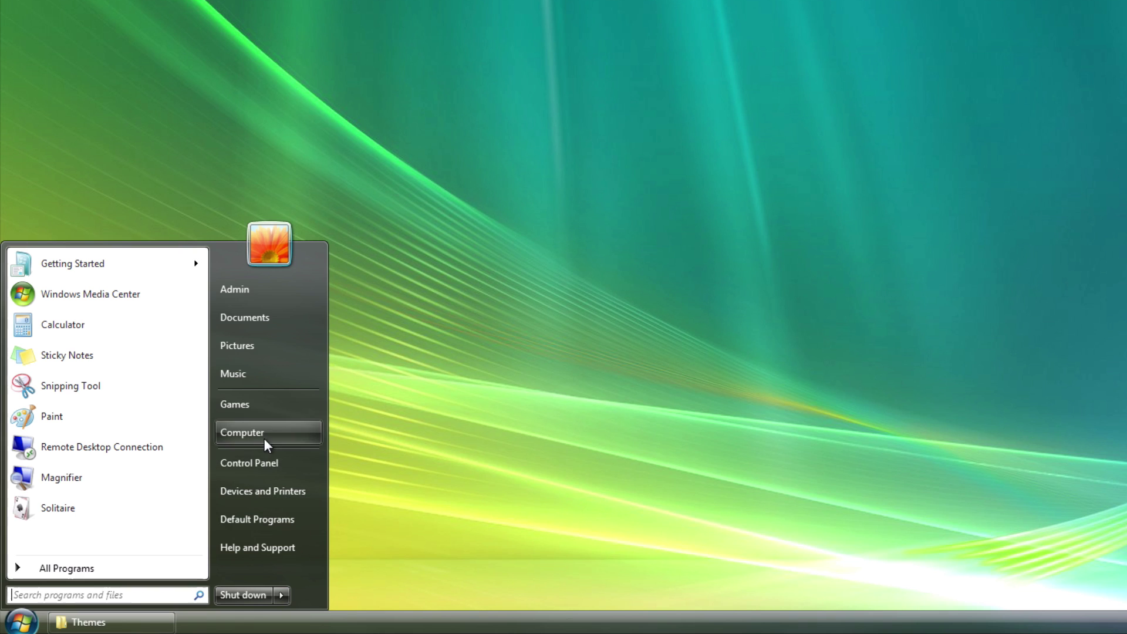
click(28, 622)
click(30, 624)
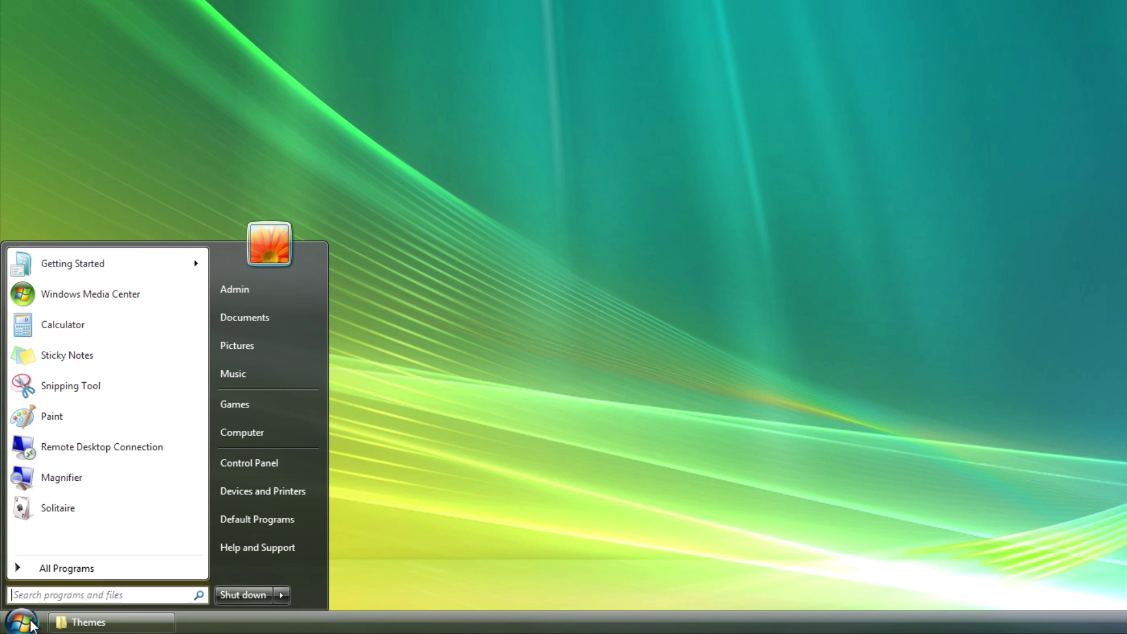
right_click(304, 430)
click(399, 565)
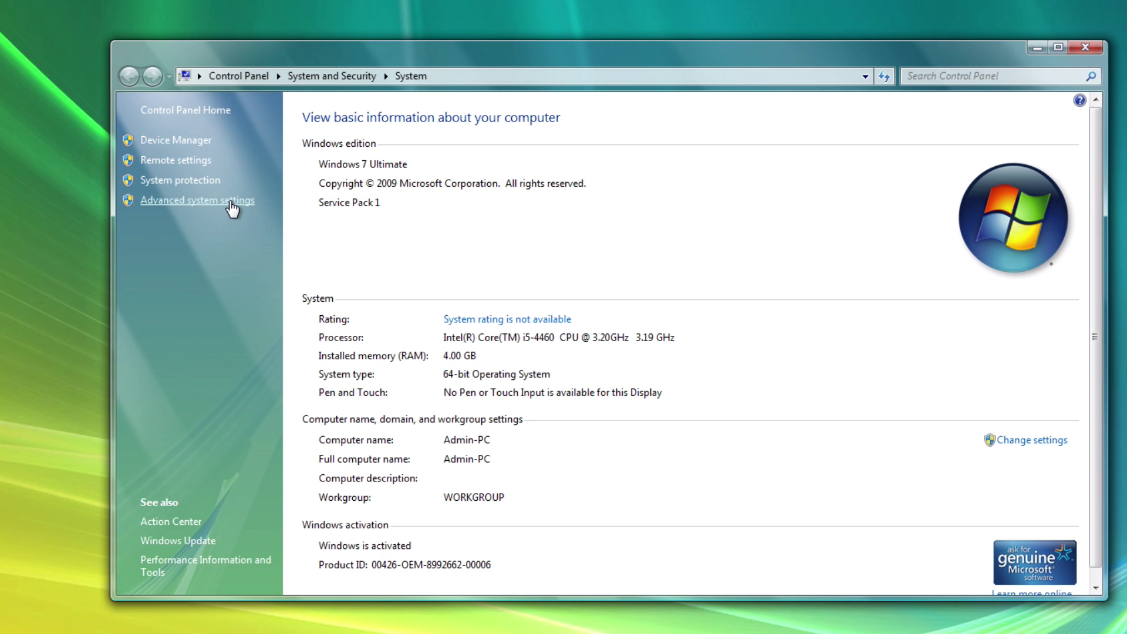
click(231, 201)
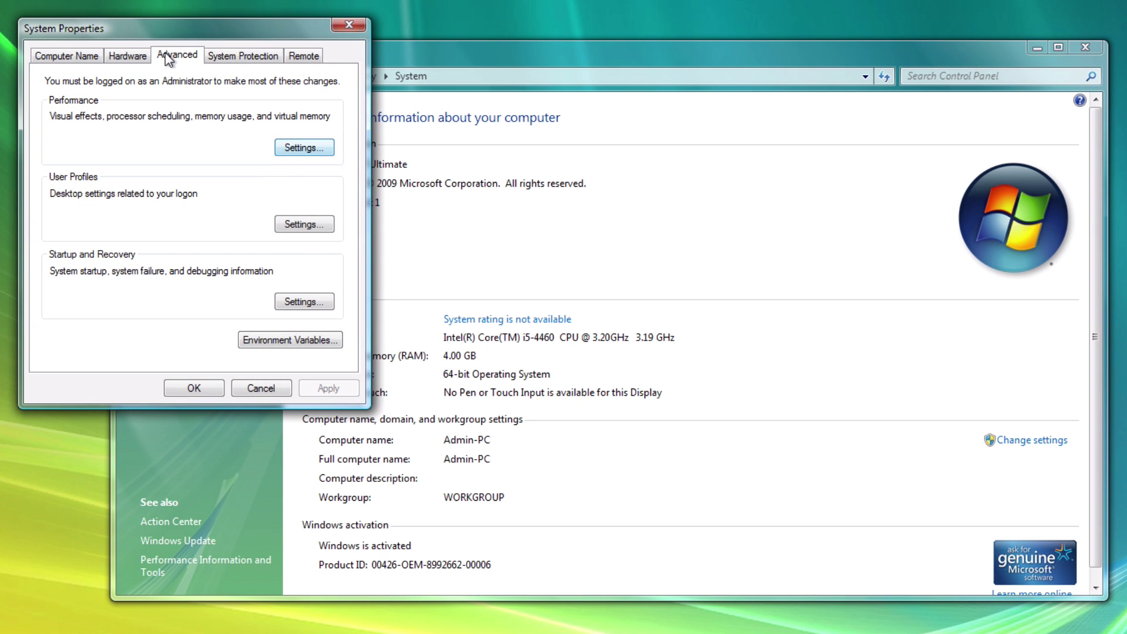
click(290, 144)
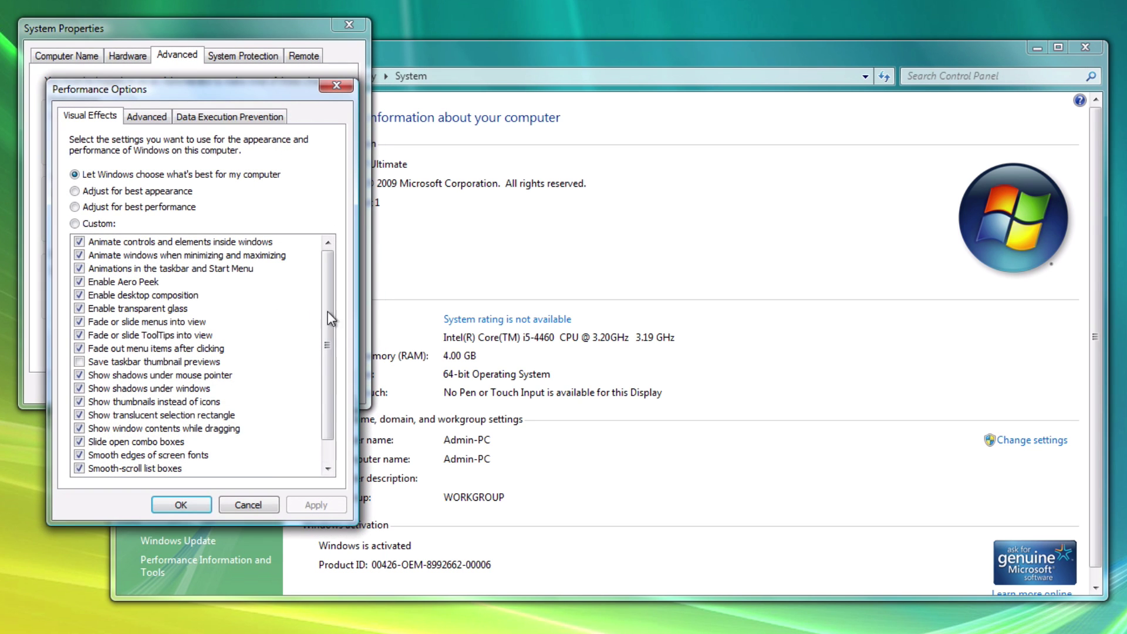
Turn off "Animations in the taskbar and Start Menu" and "Enable Aero Peek", apply the changes and close the system dialogs
click(79, 269)
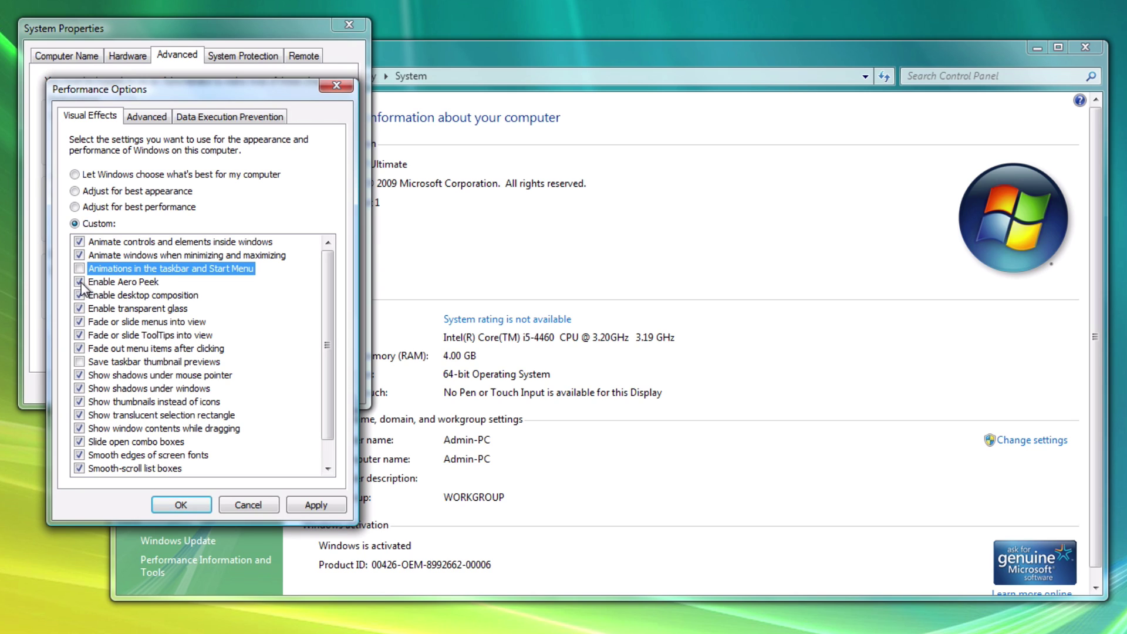
click(80, 283)
click(315, 505)
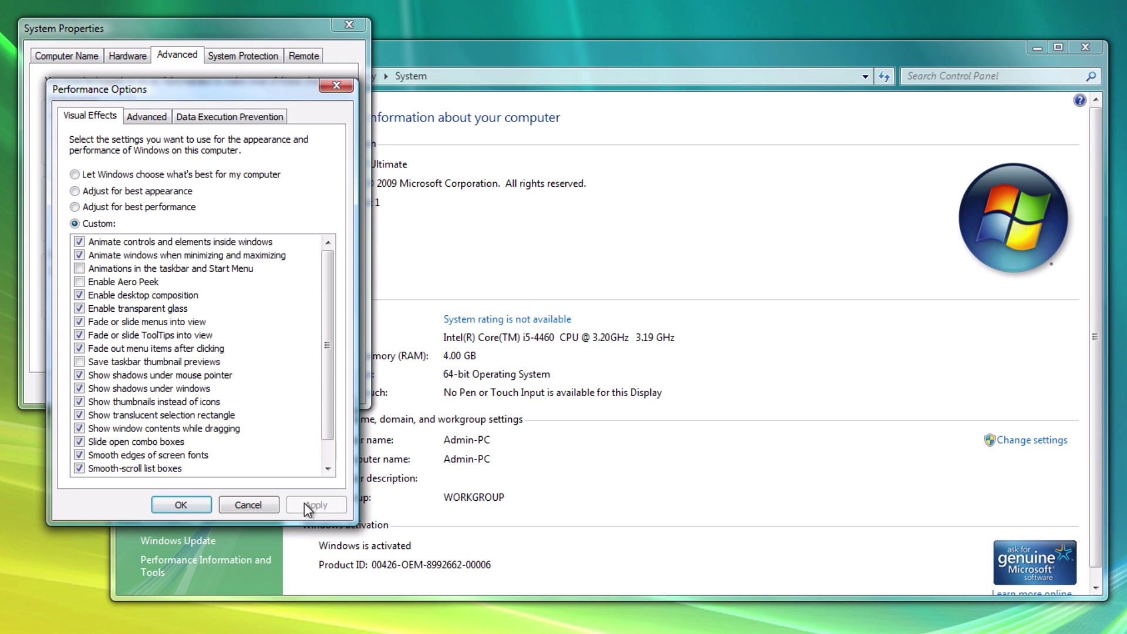
click(181, 505)
click(181, 395)
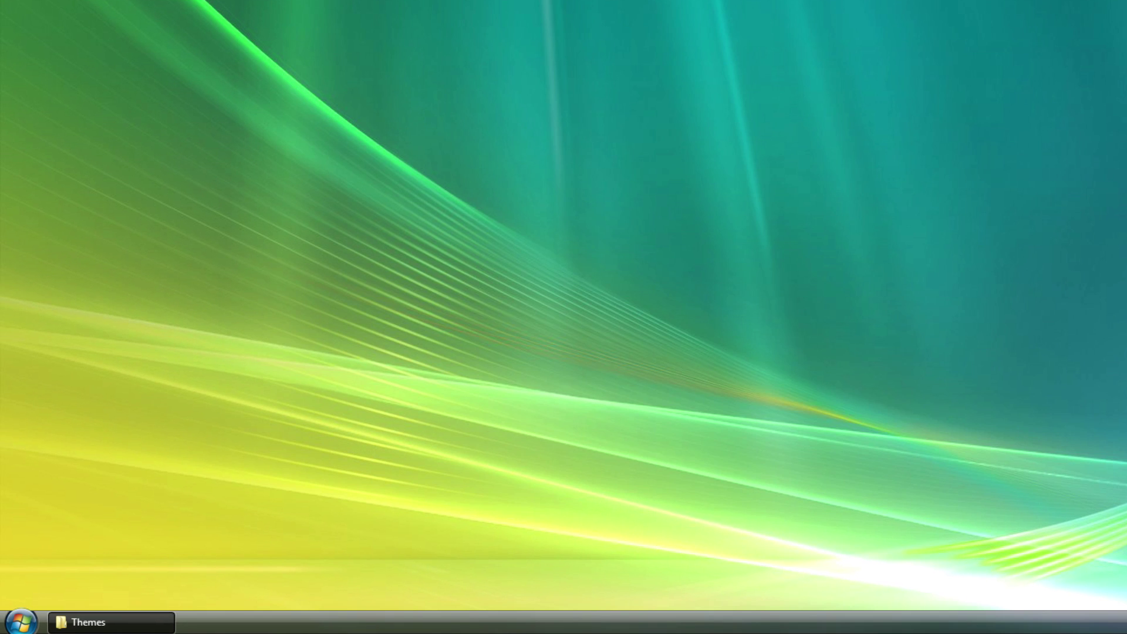
Check the Themes window's taskbar preview and restore the window
mouse_move(139, 616)
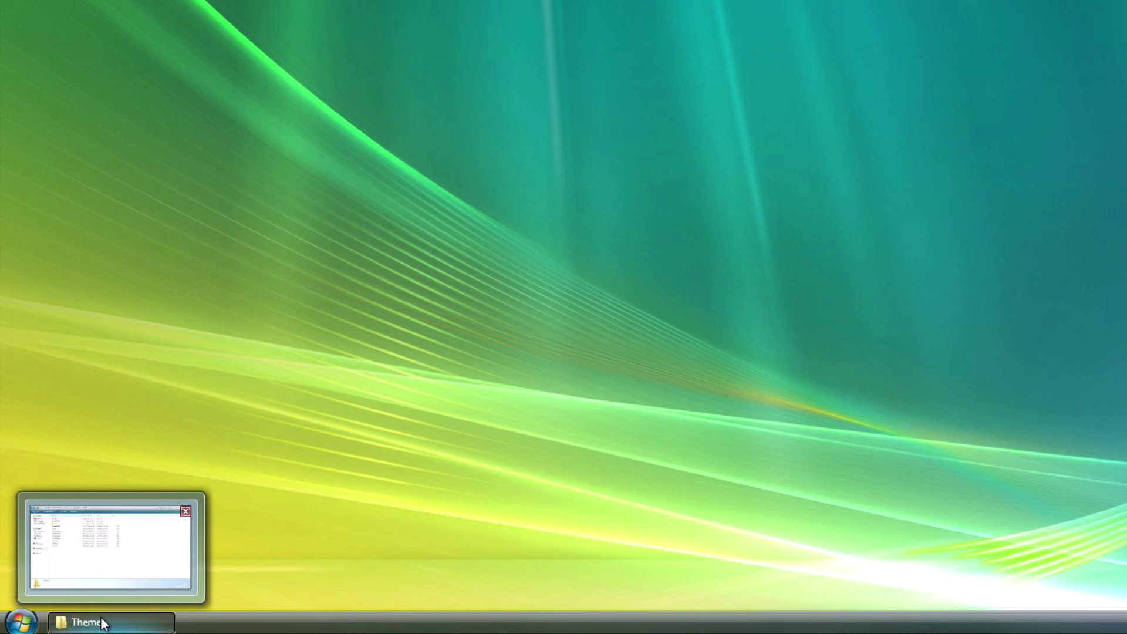
click(122, 623)
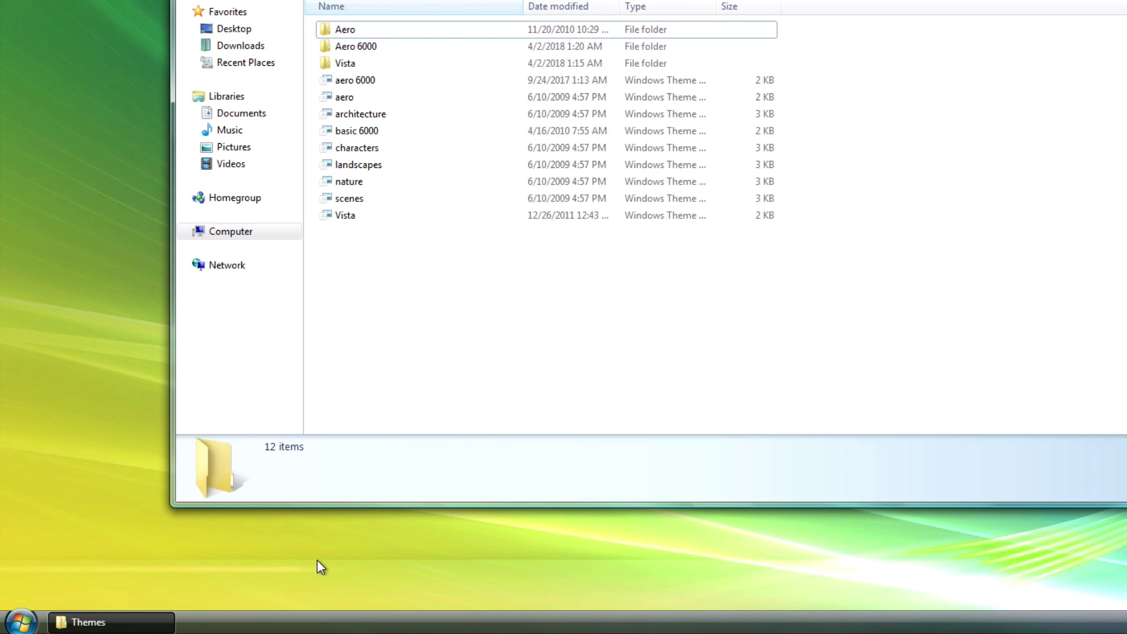
click(233, 627)
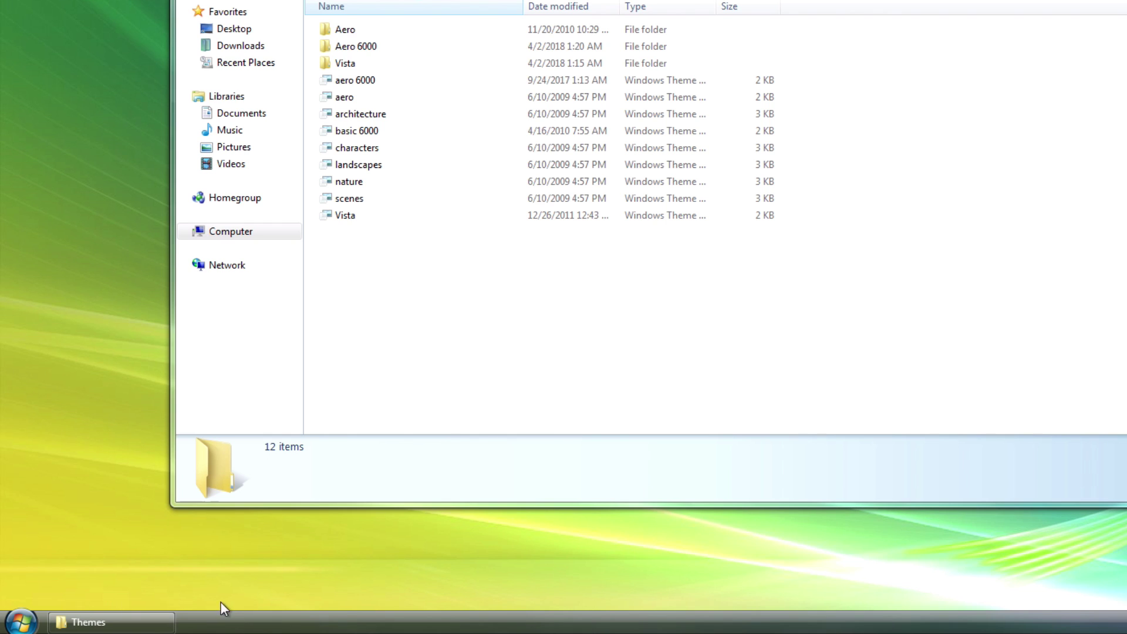
Add a new taskbar toolbar from the folder C:\Users\Admin\AppData\Roaming\Microsoft\Internet Explorer\Quick Launch
right_click(219, 626)
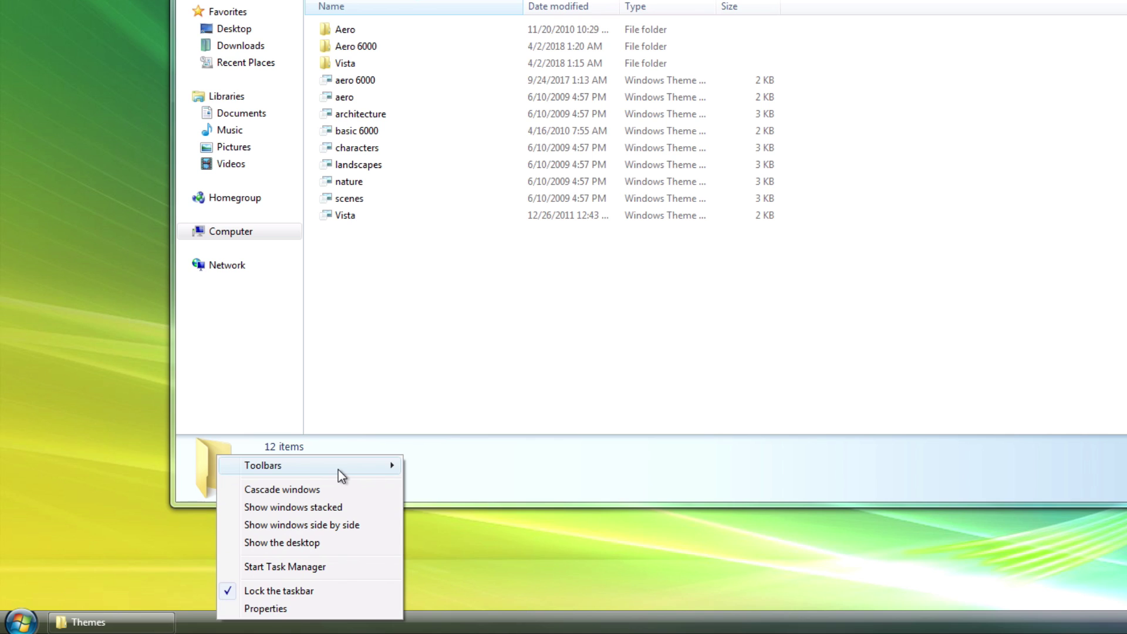
mouse_move(338, 470)
click(455, 541)
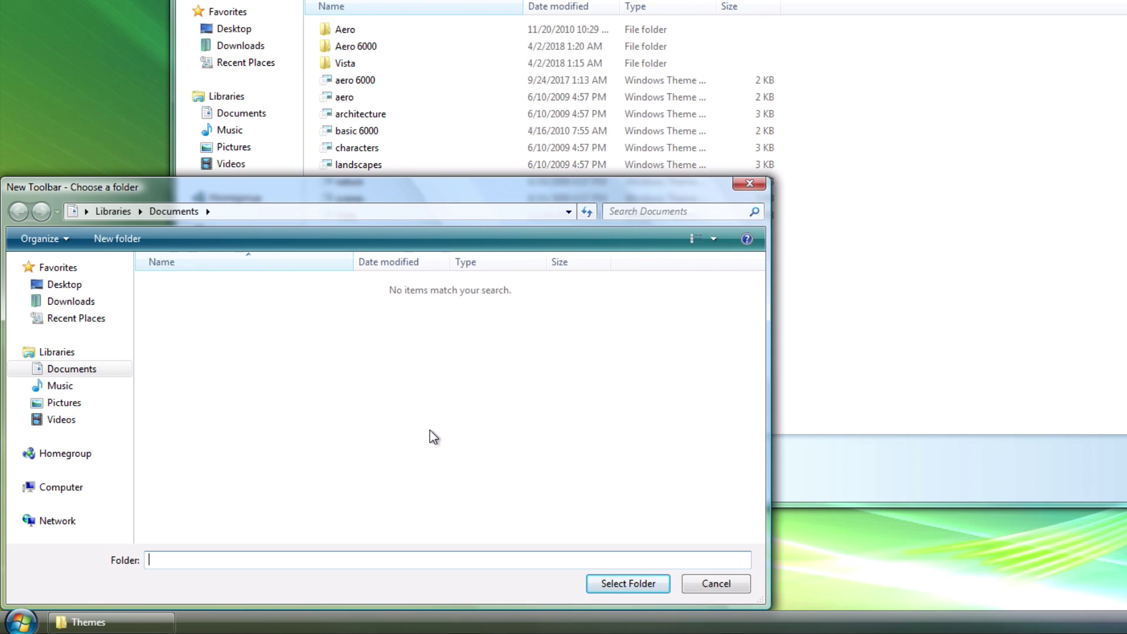
text(C:\)
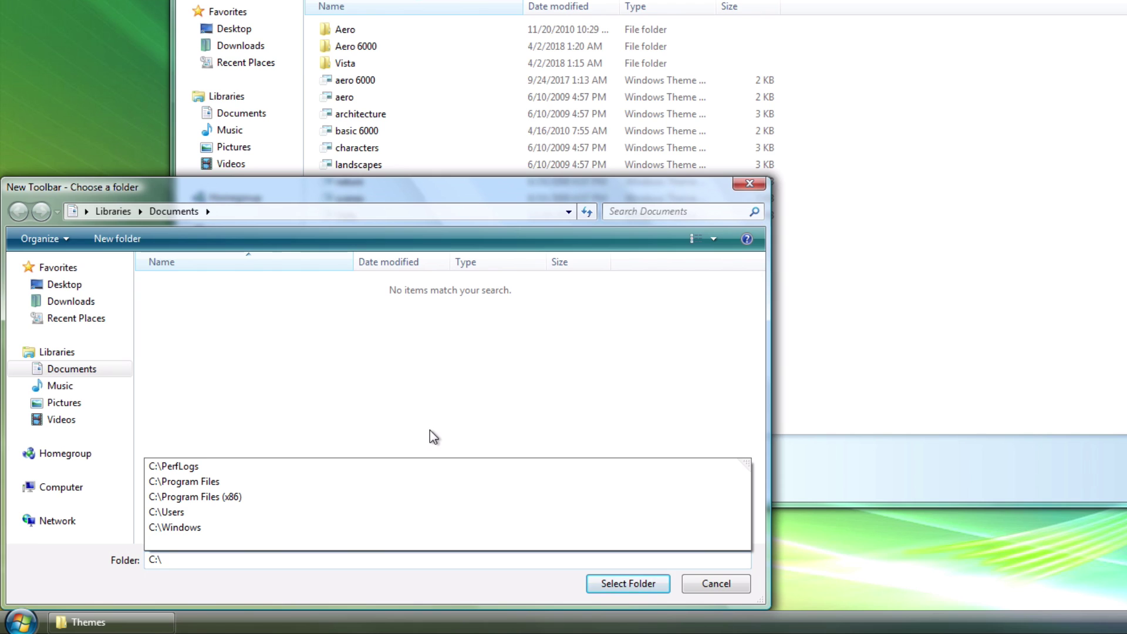
text(User)
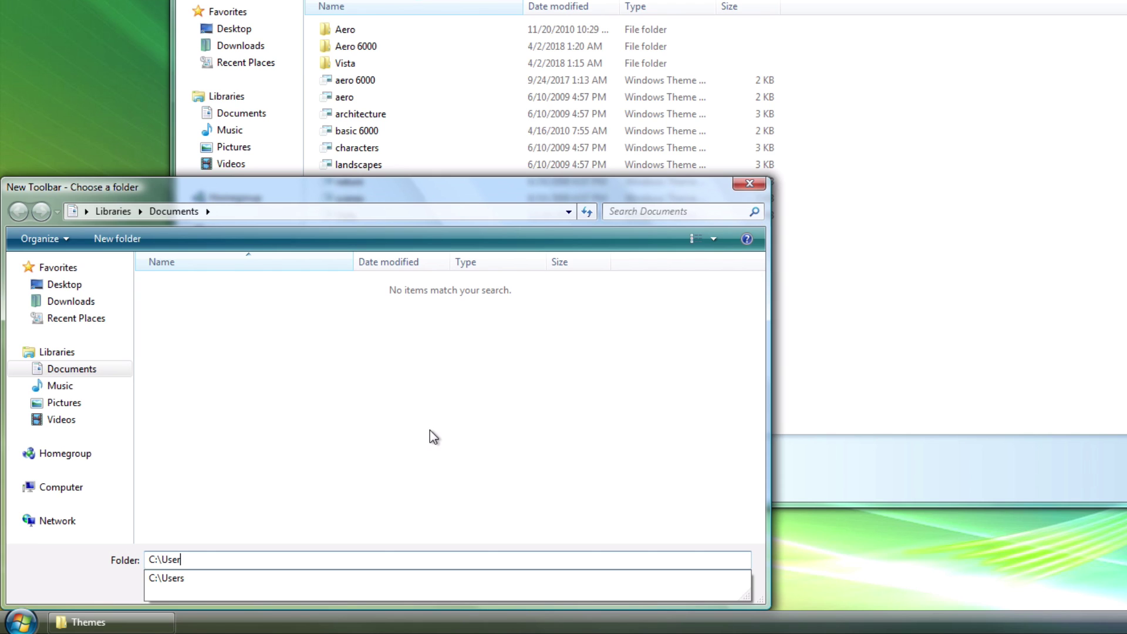
text(s\Admin\)
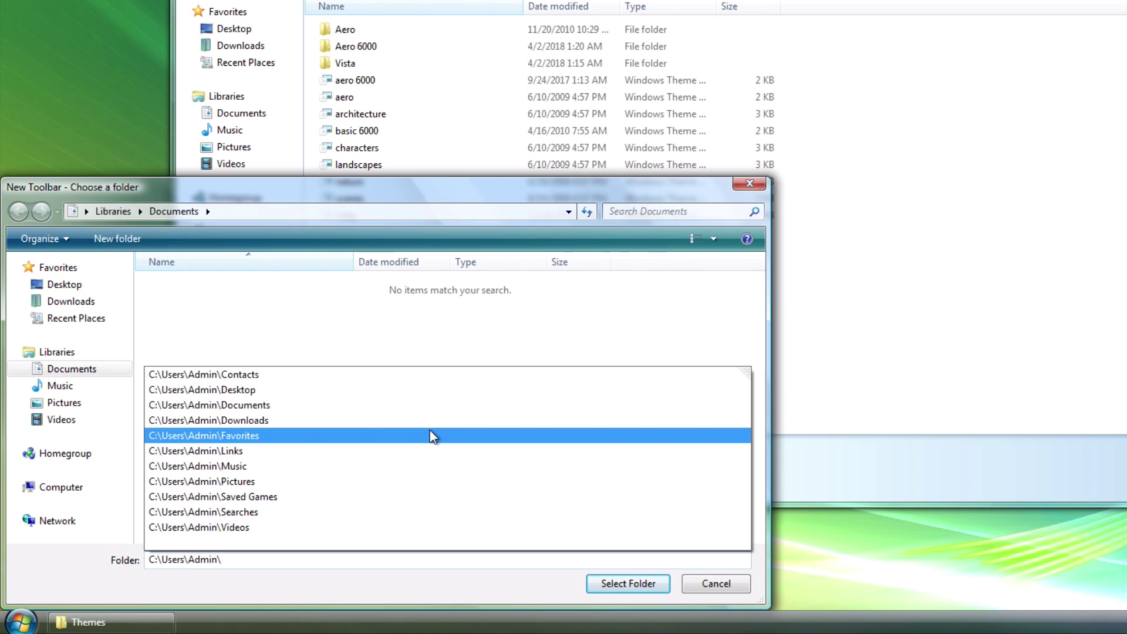
text(Appd)
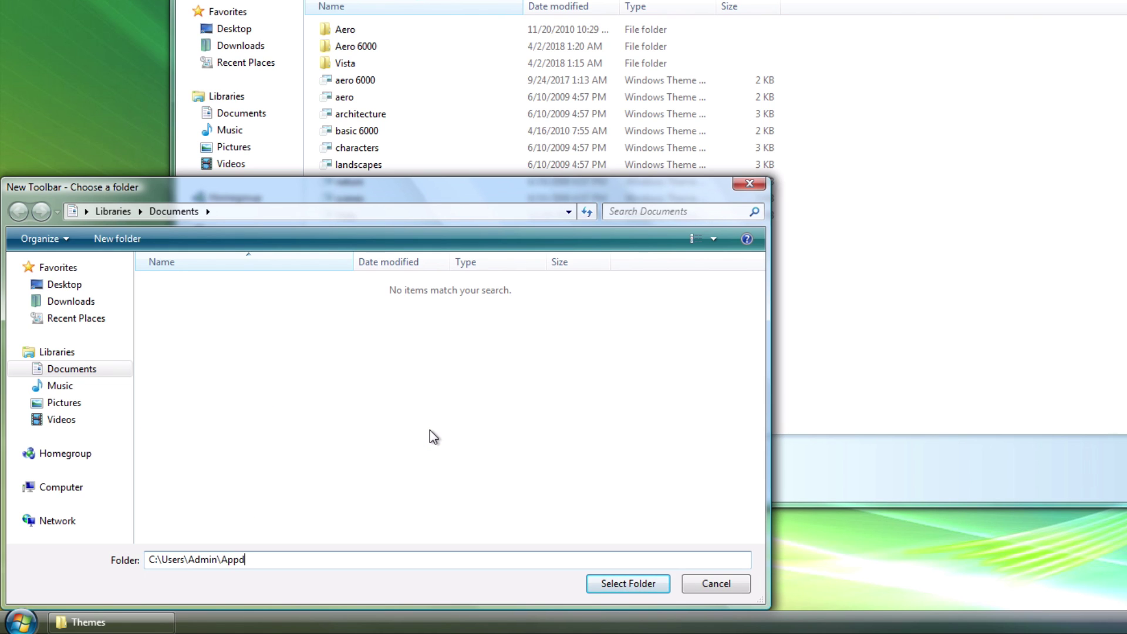
text(ata\Roaming\Mic)
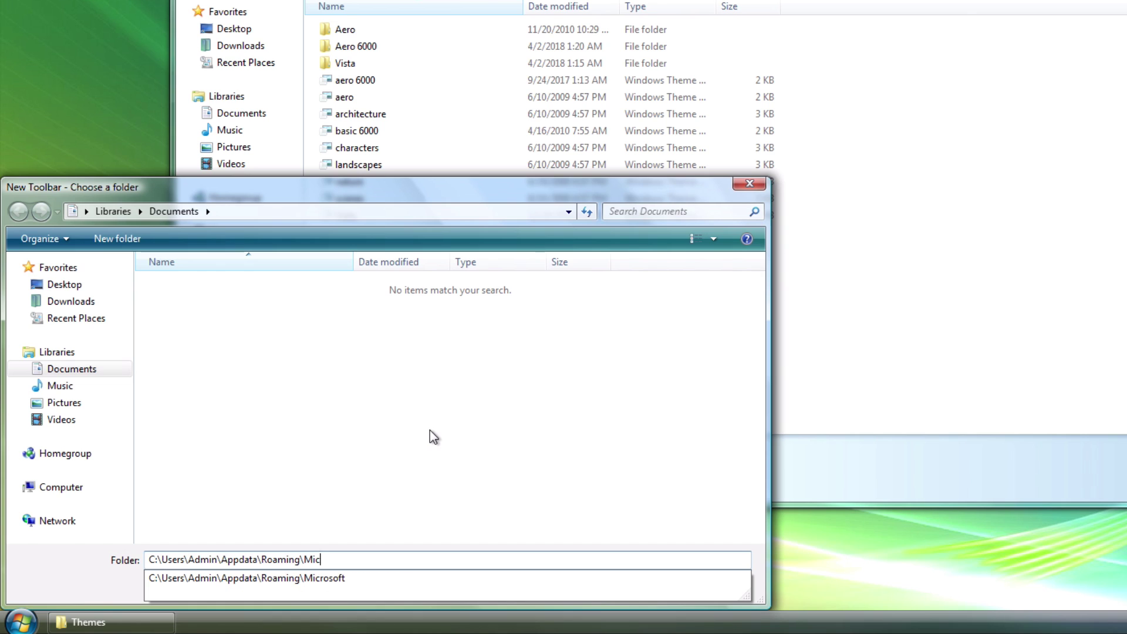
text(rosoft\intern)
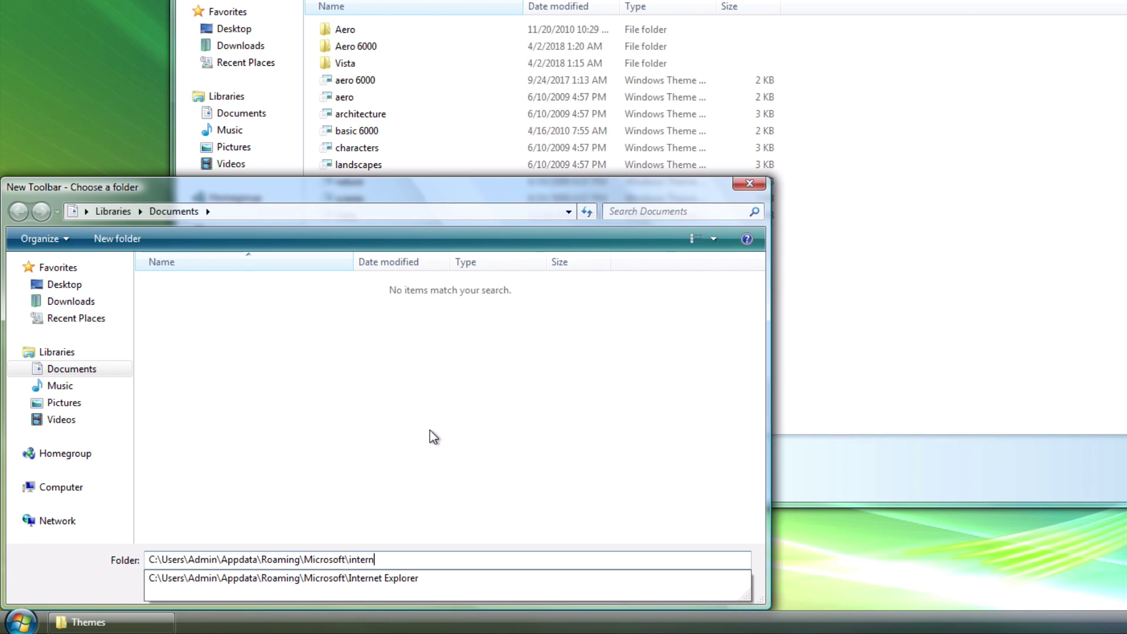
key(Down)
key(Return)
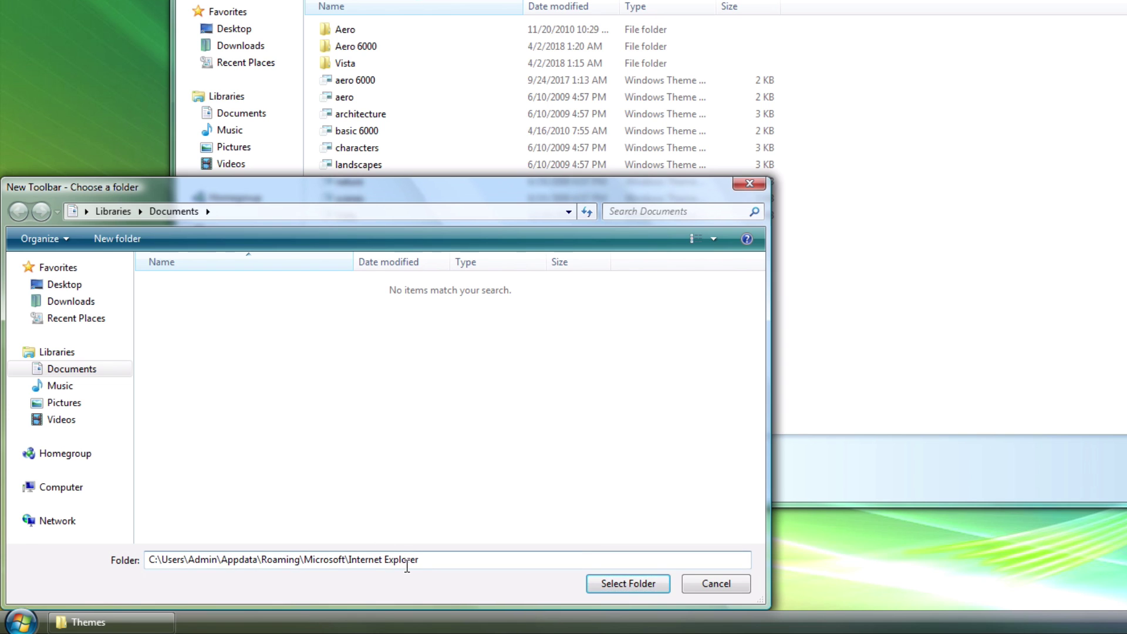
text(\)
key(Down)
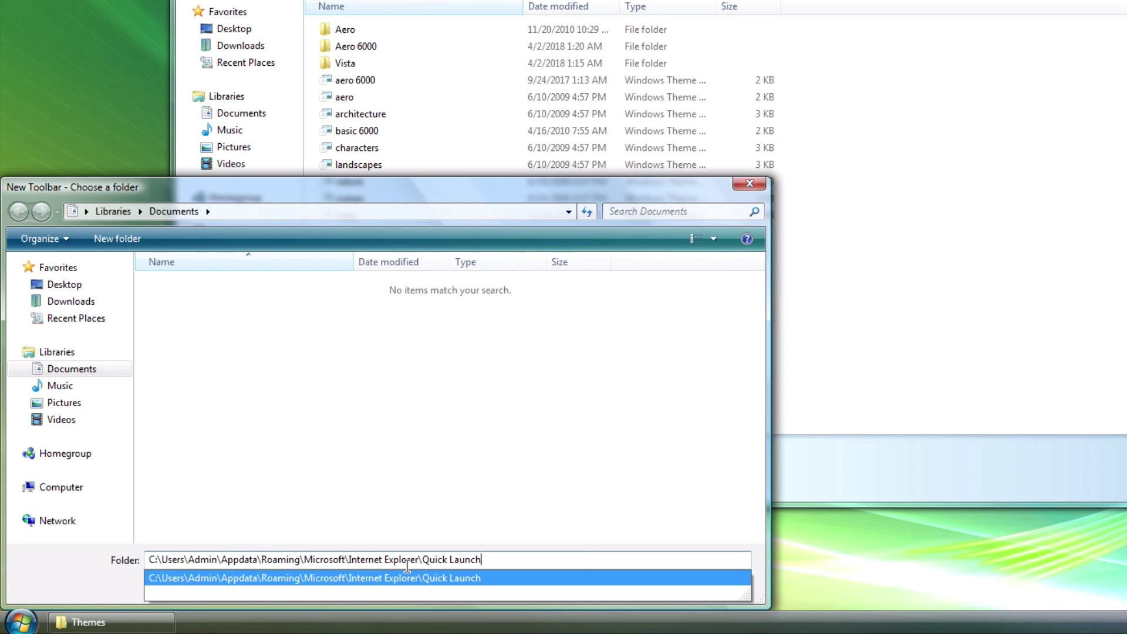
key(Return)
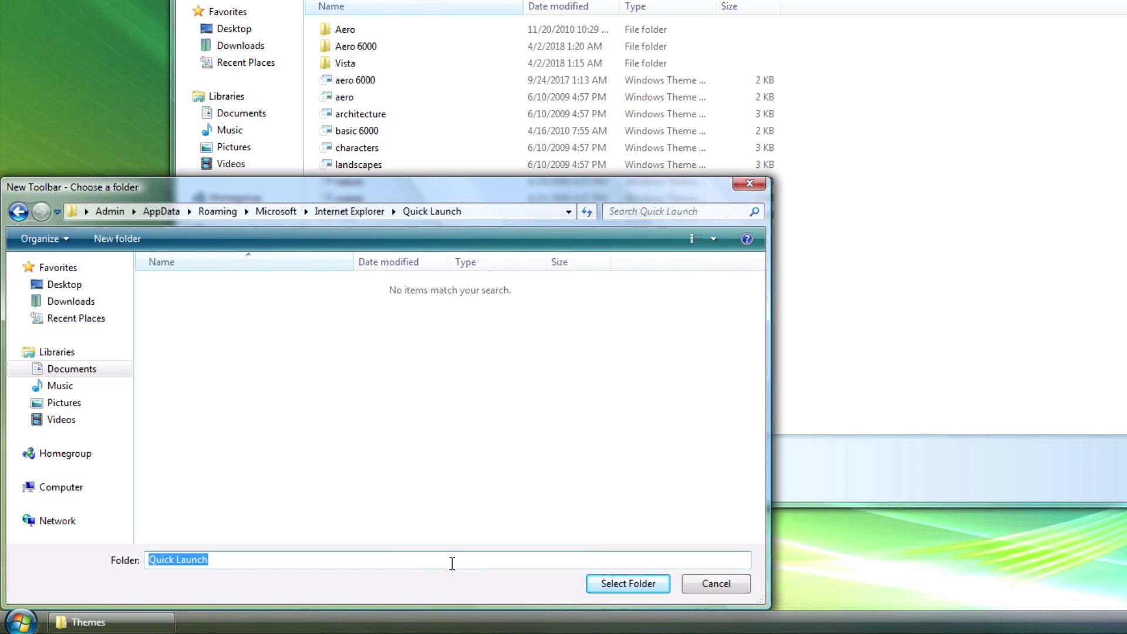
click(614, 585)
Unlock the taskbar and hide the text and title of the Quick Launch toolbar
right_click(811, 624)
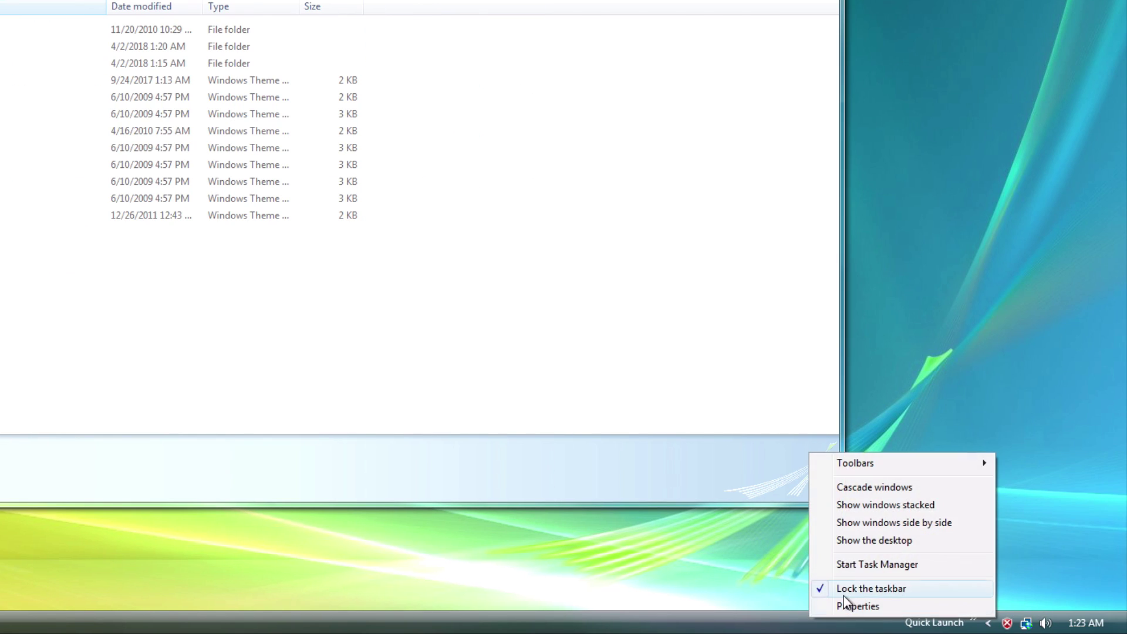
click(847, 589)
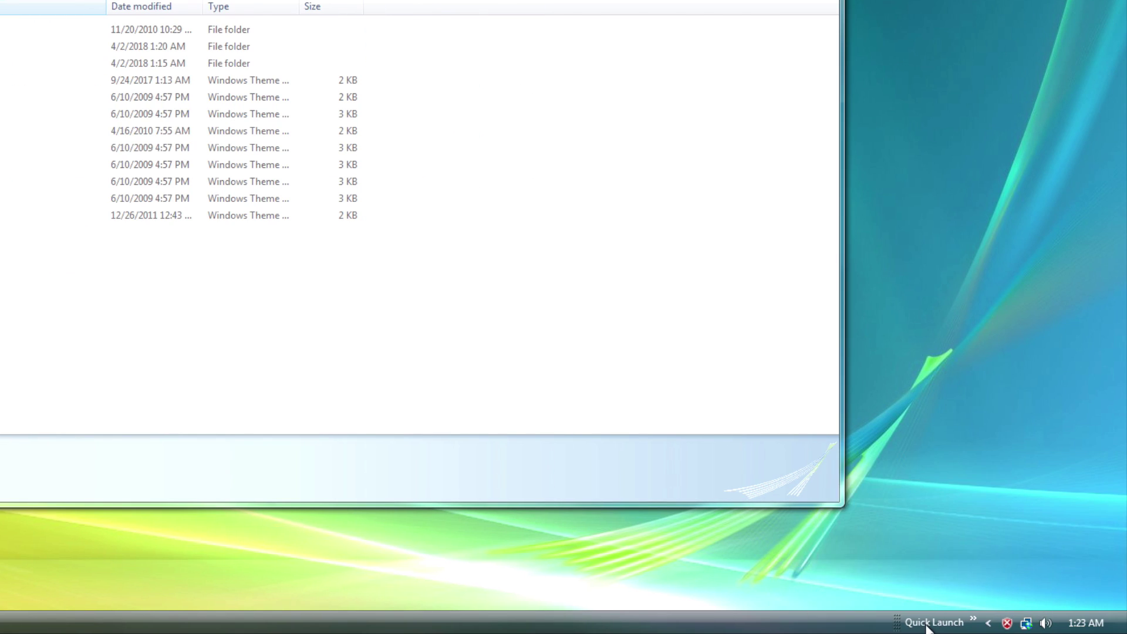
click(920, 628)
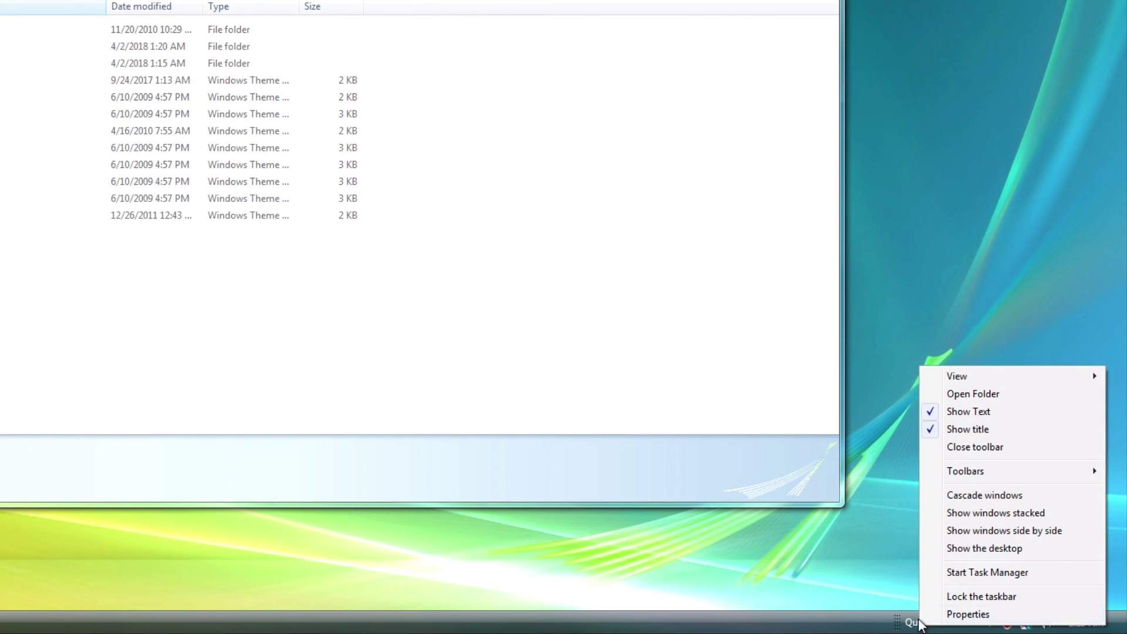
click(913, 627)
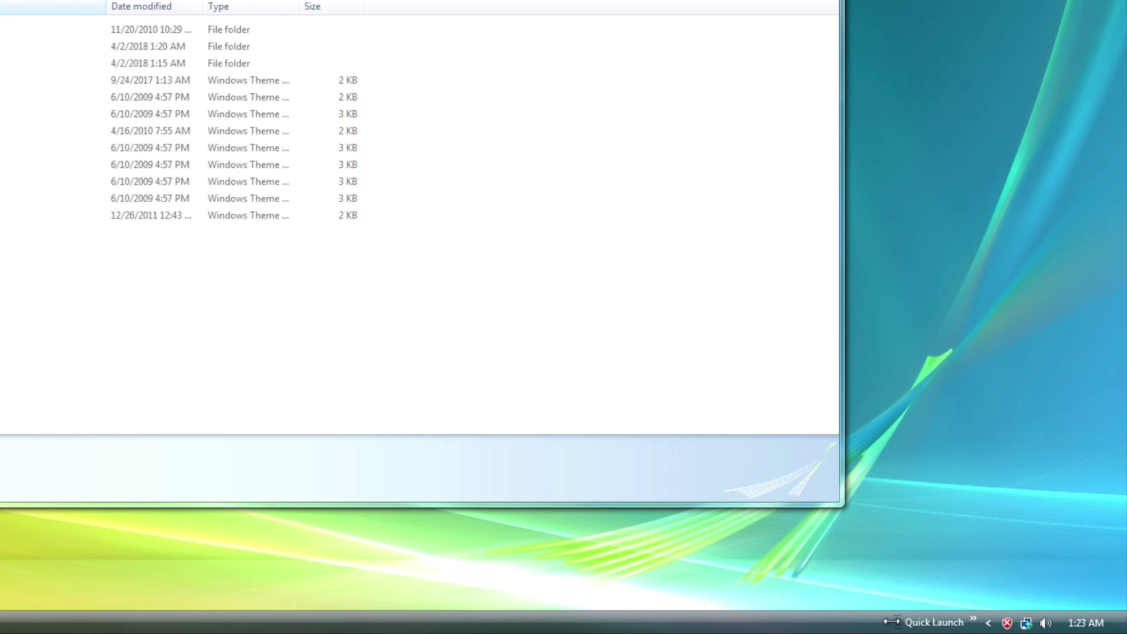
right_click(929, 624)
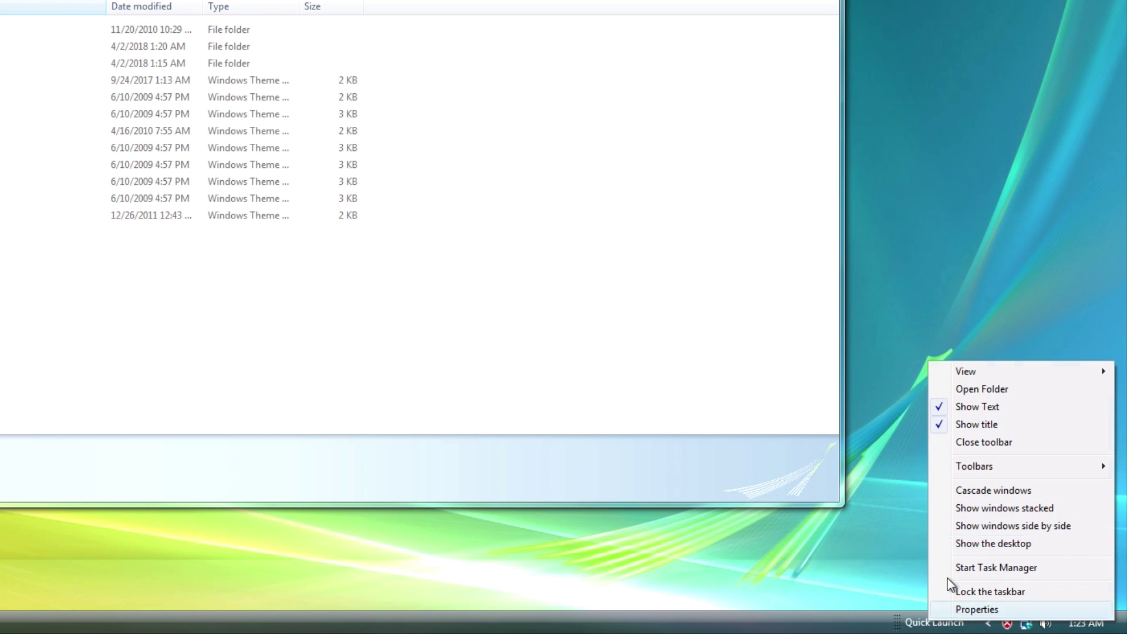
click(1014, 409)
right_click(927, 622)
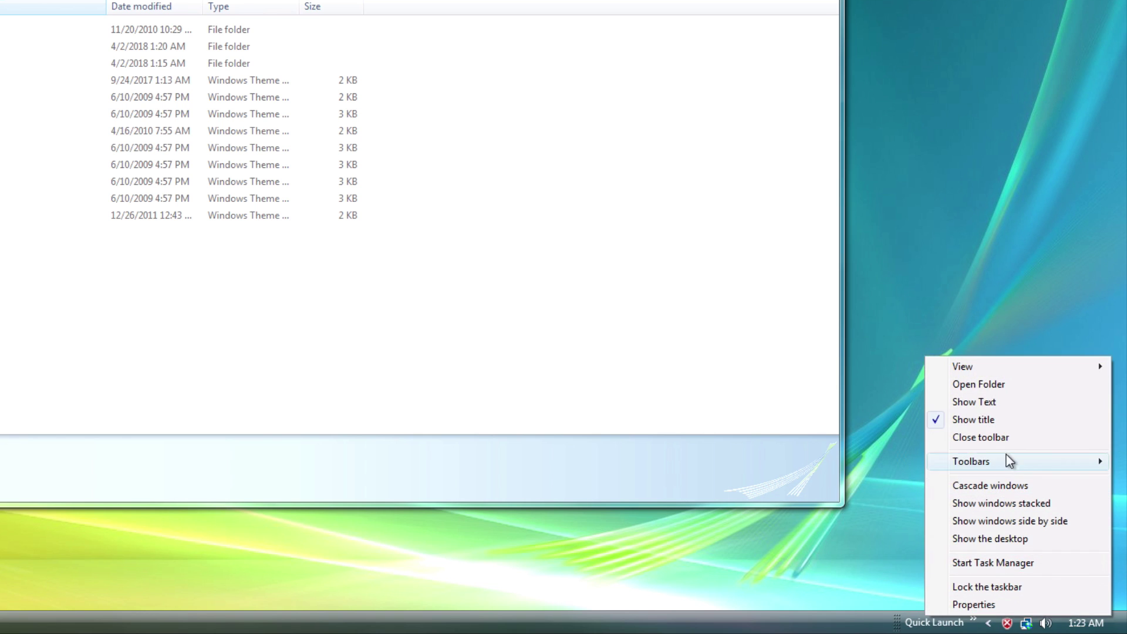
click(1006, 419)
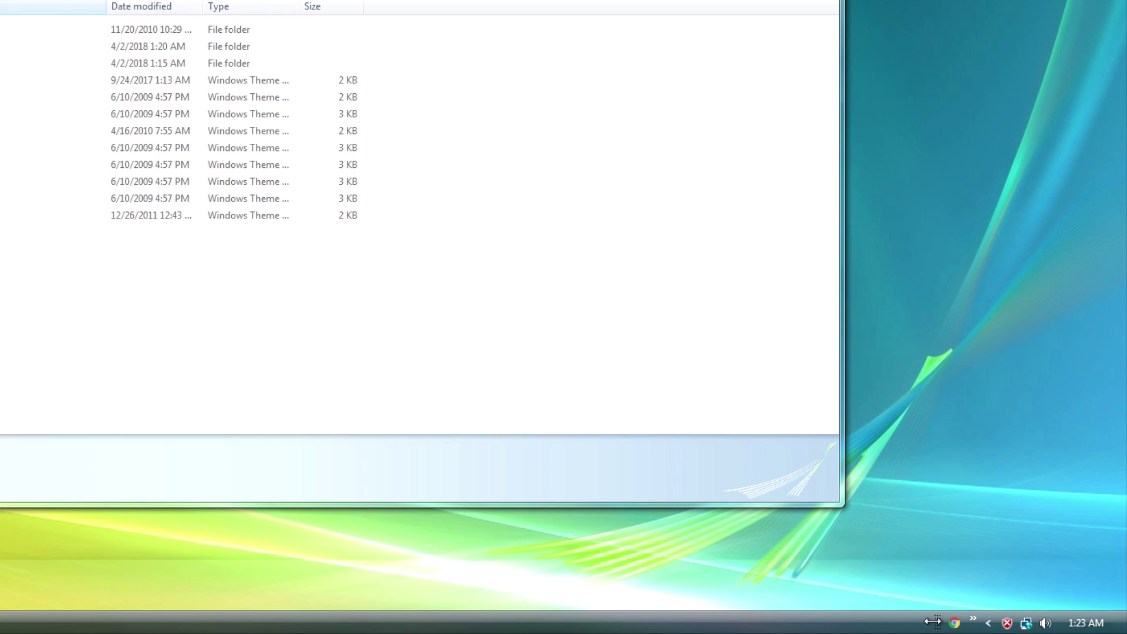
Place the Quick Launch toolbar between the Start button and the Themes taskbar button, and lock the taskbar
double_click(937, 623)
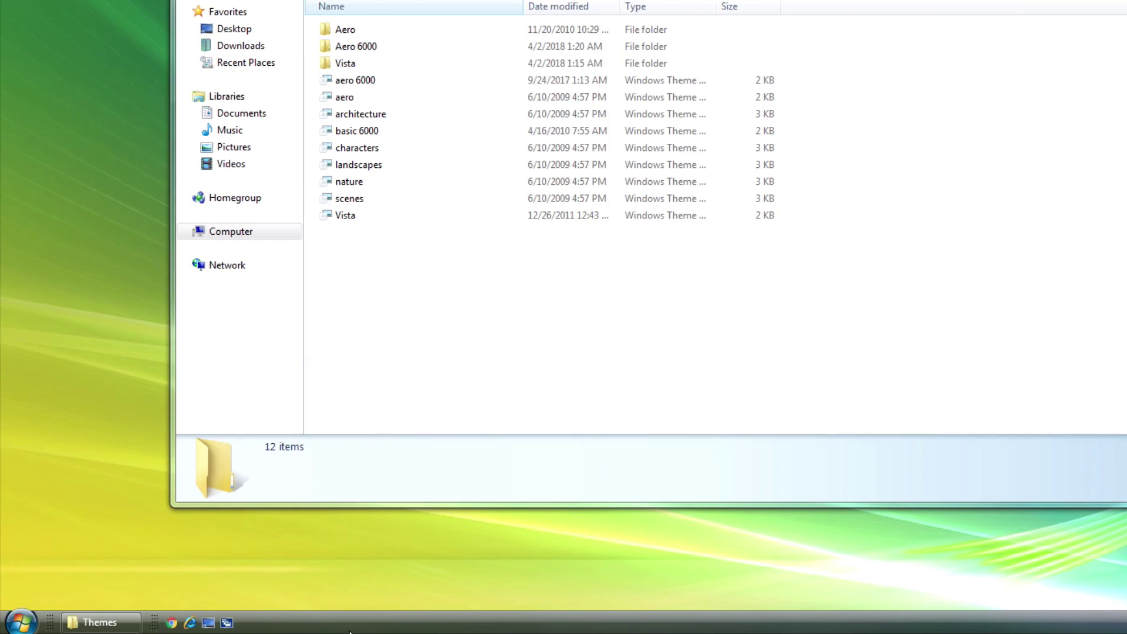
drag(49, 623, 144, 628)
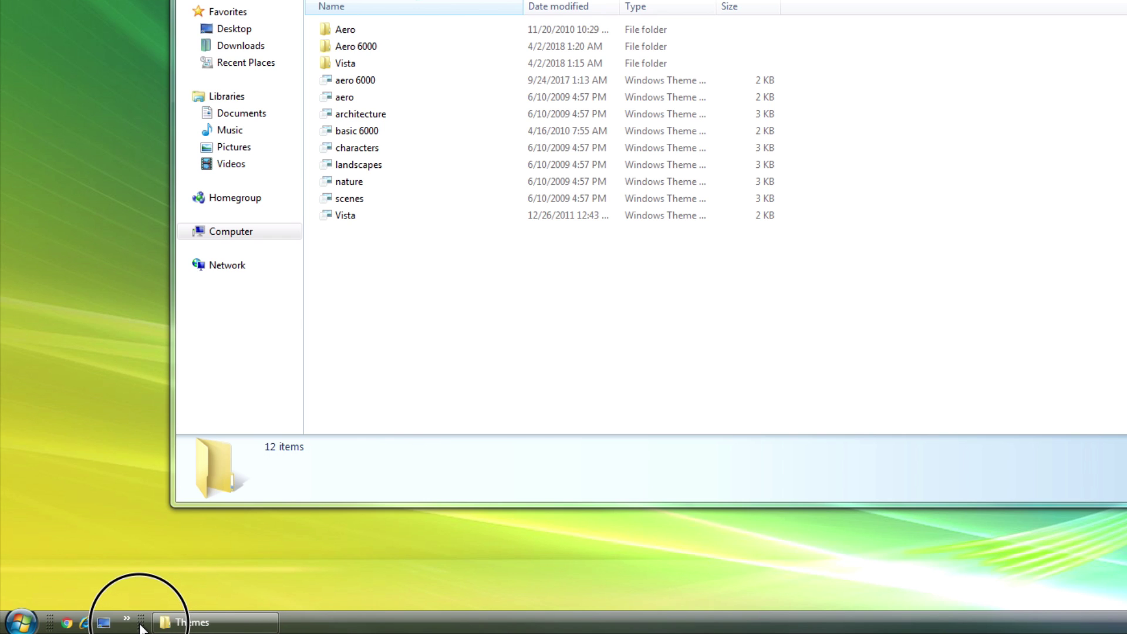
right_click(364, 624)
click(389, 595)
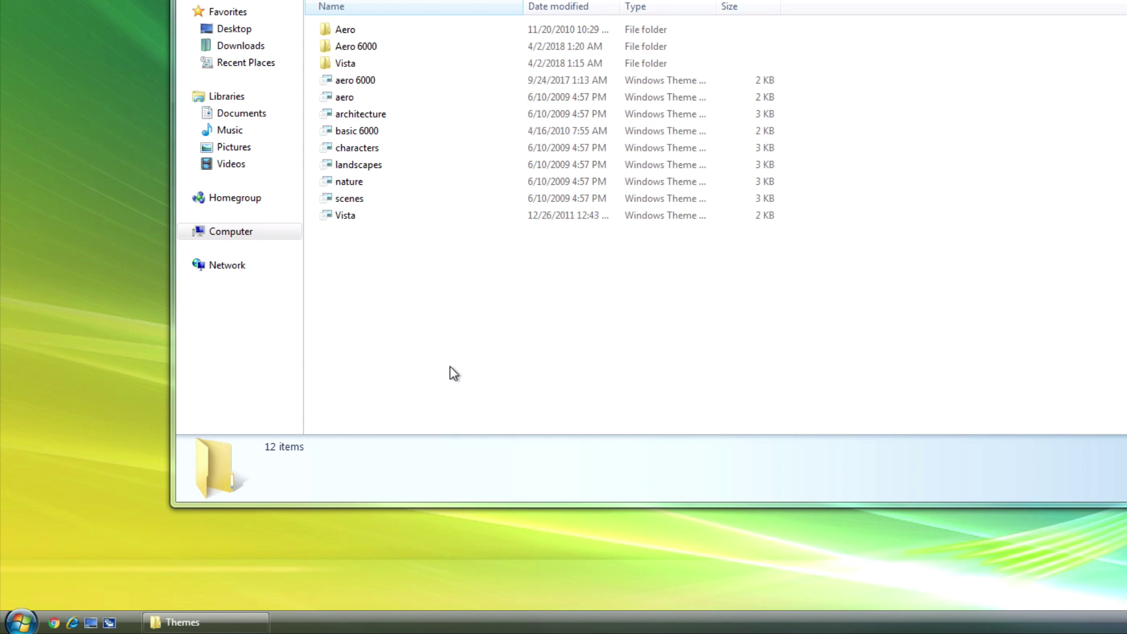
Return from the Themes folder to the main folder of the Complete transformation pack
drag(449, 372, 560, 270)
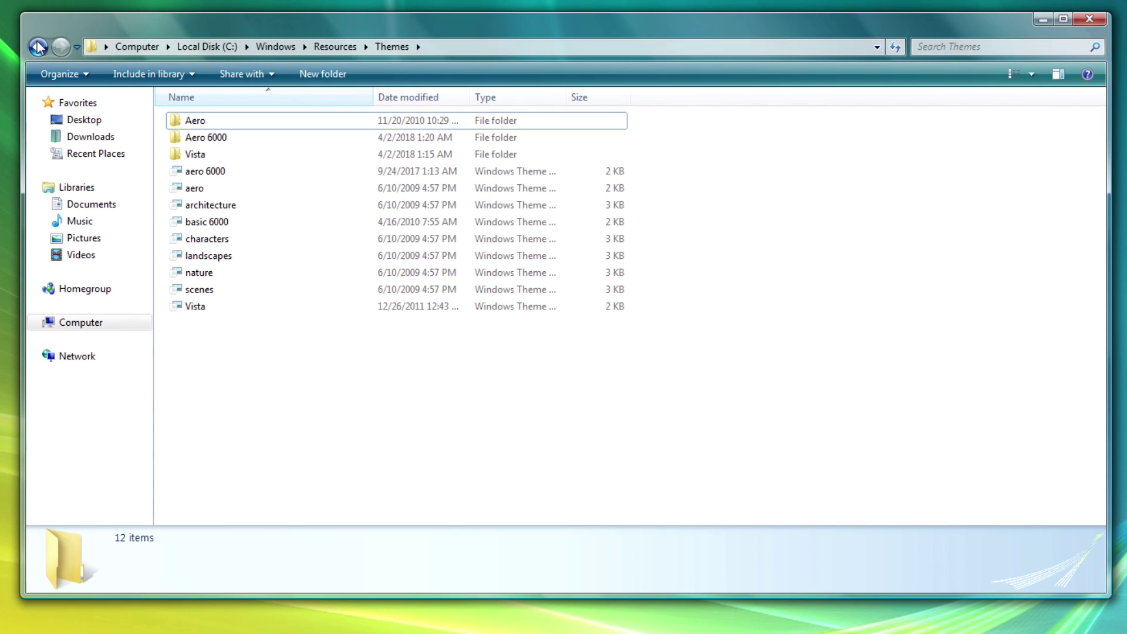
click(38, 47)
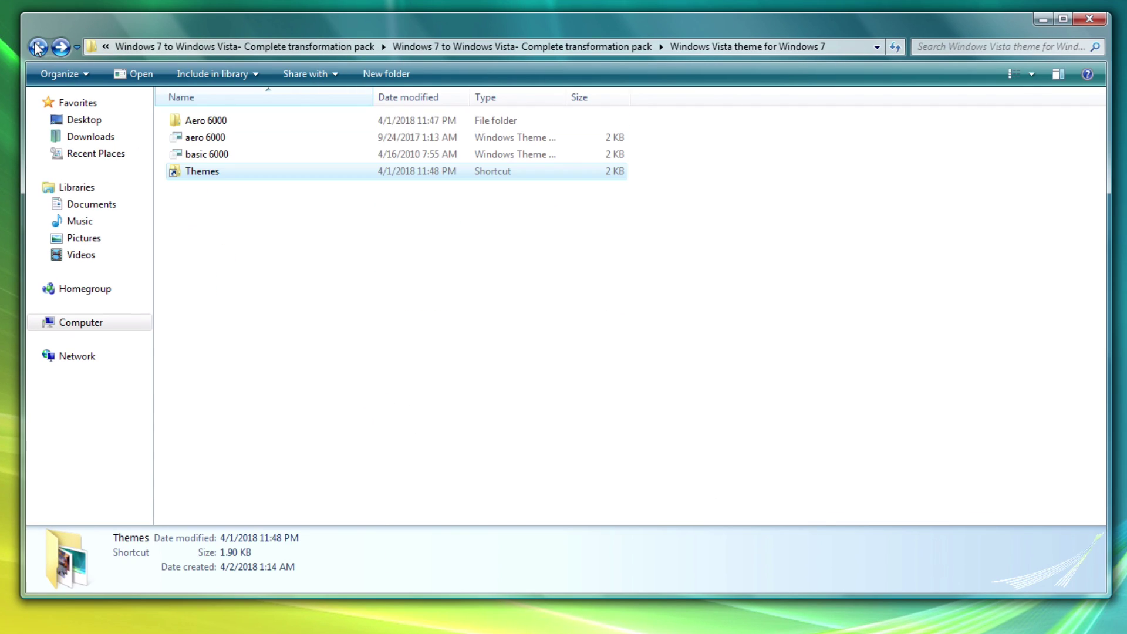
click(38, 47)
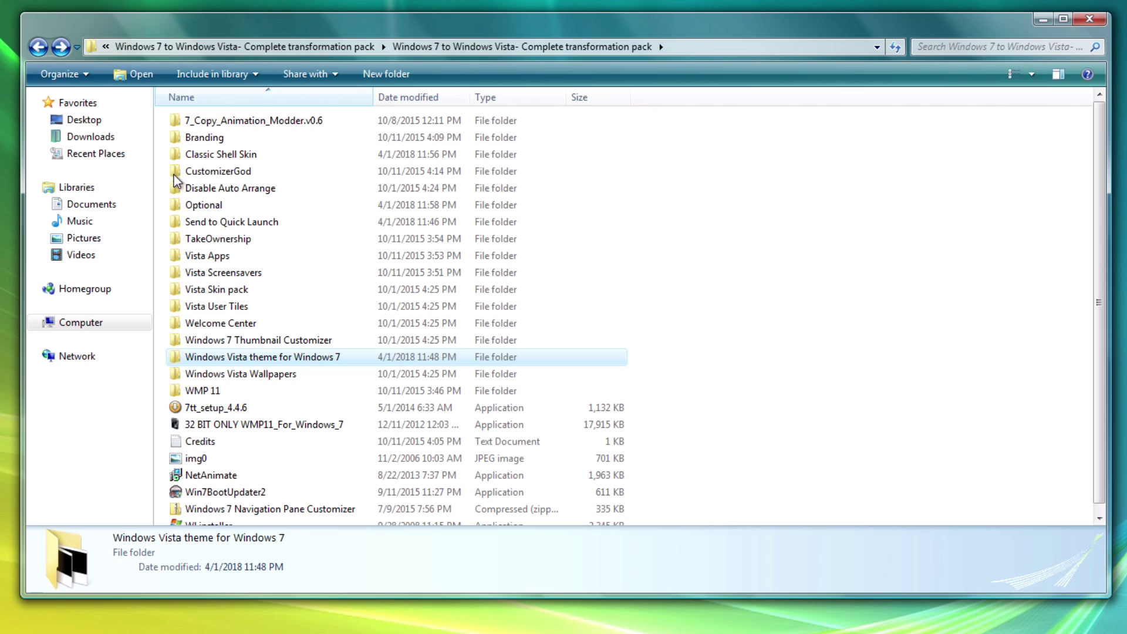
mouse_move(284, 170)
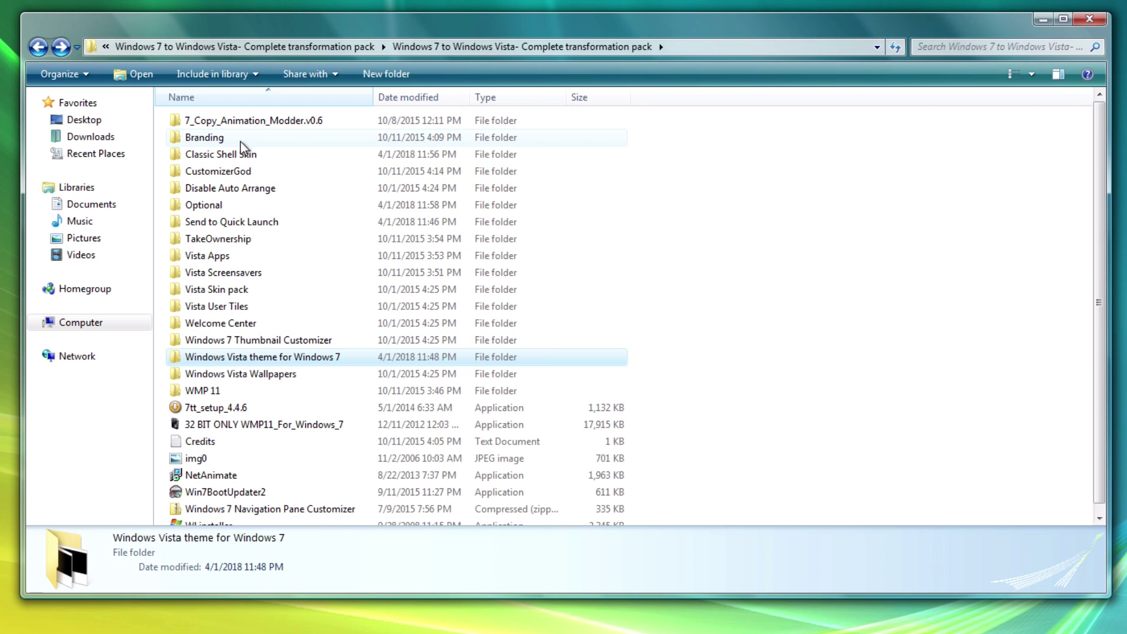
Check the branding in the About Windows dialog, and close it
key(super)
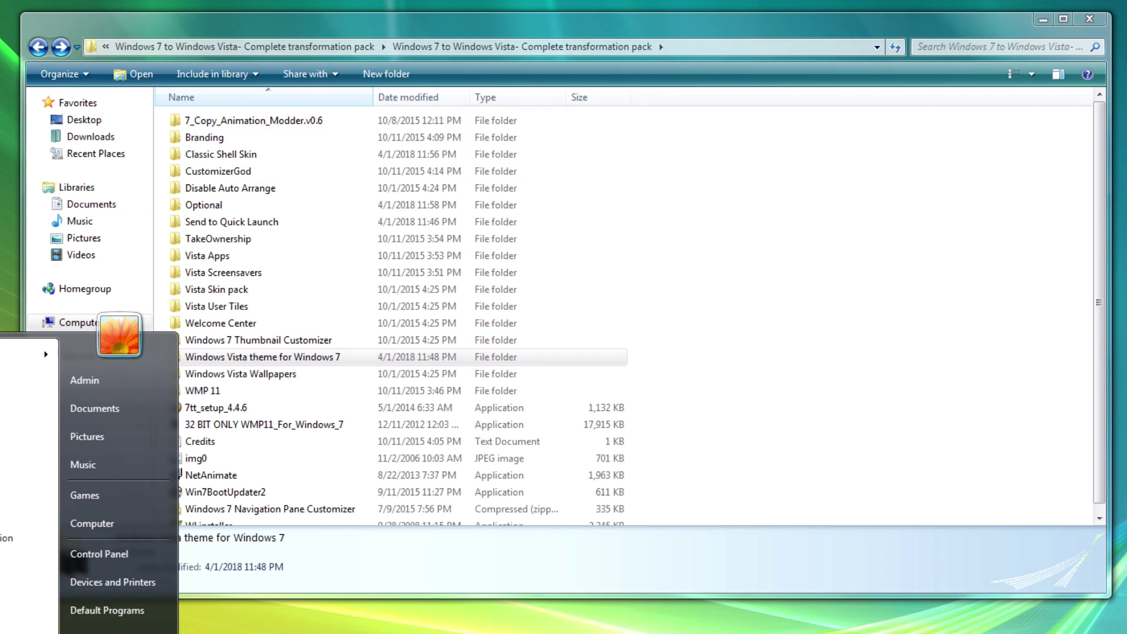
key(Return)
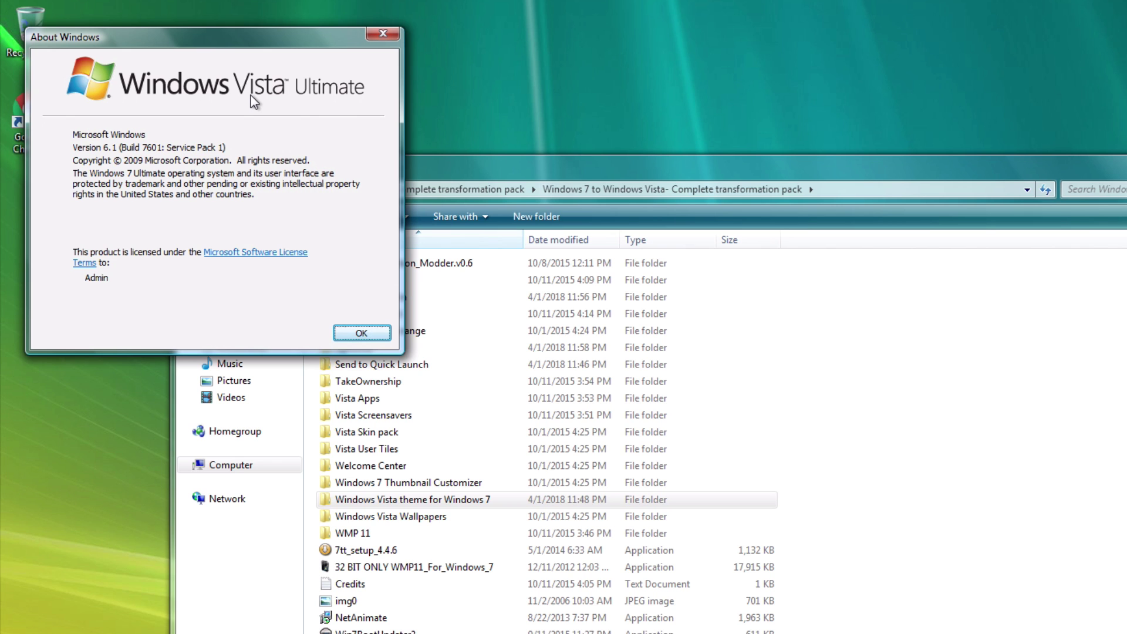
click(362, 334)
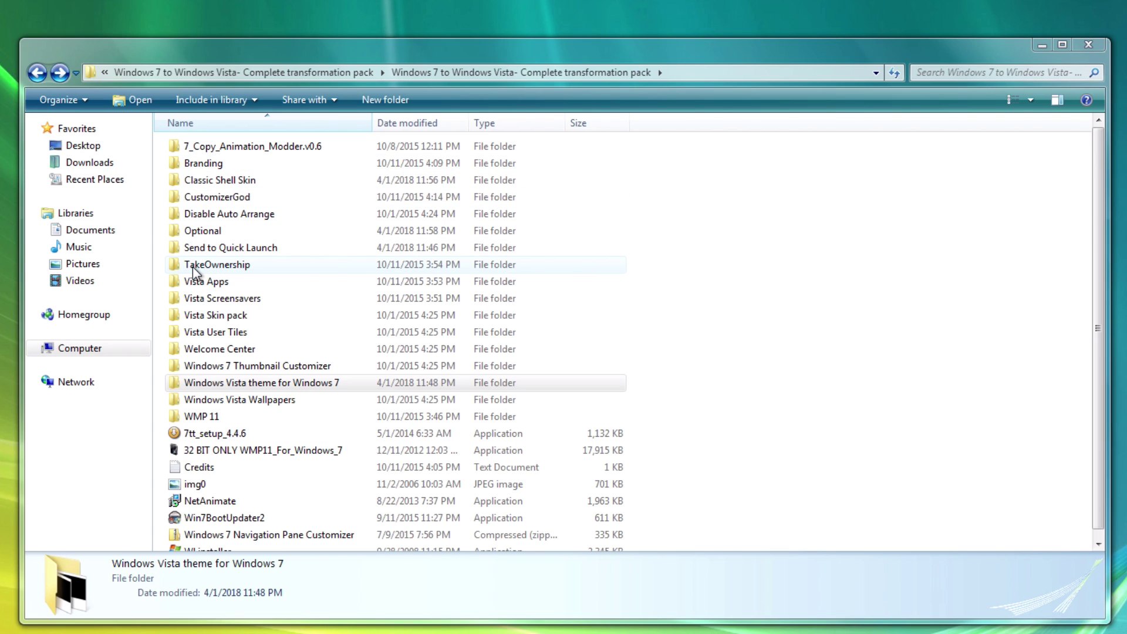
Merge InstallTakeOwnership from the pack's TakeOwnership folder into the registry, approving the prompts
double_click(192, 267)
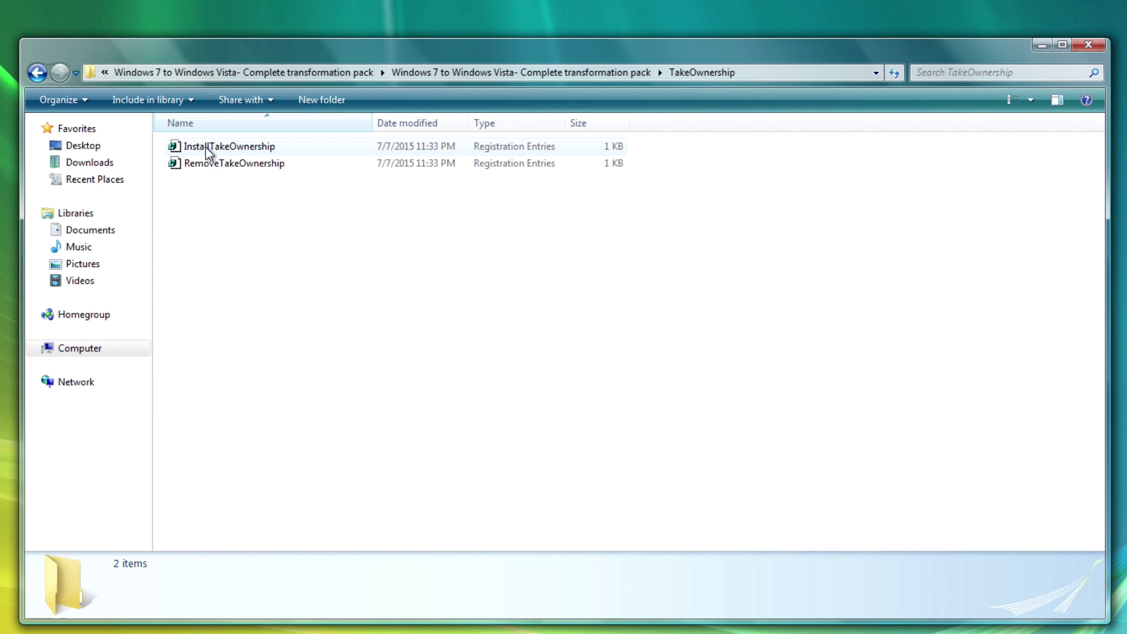
double_click(206, 146)
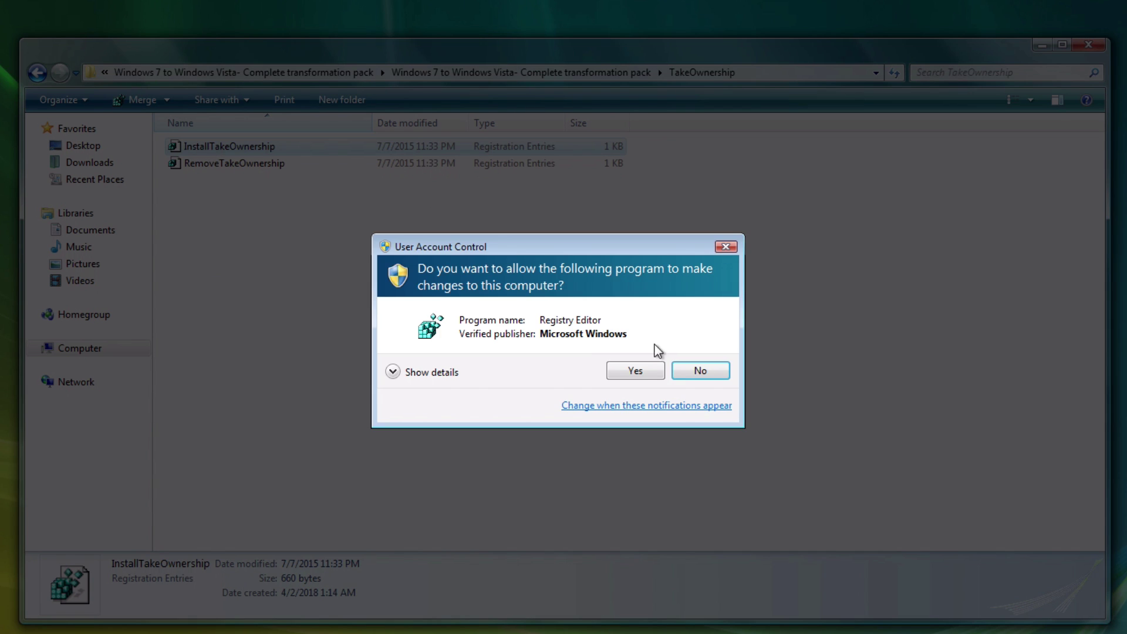
click(640, 369)
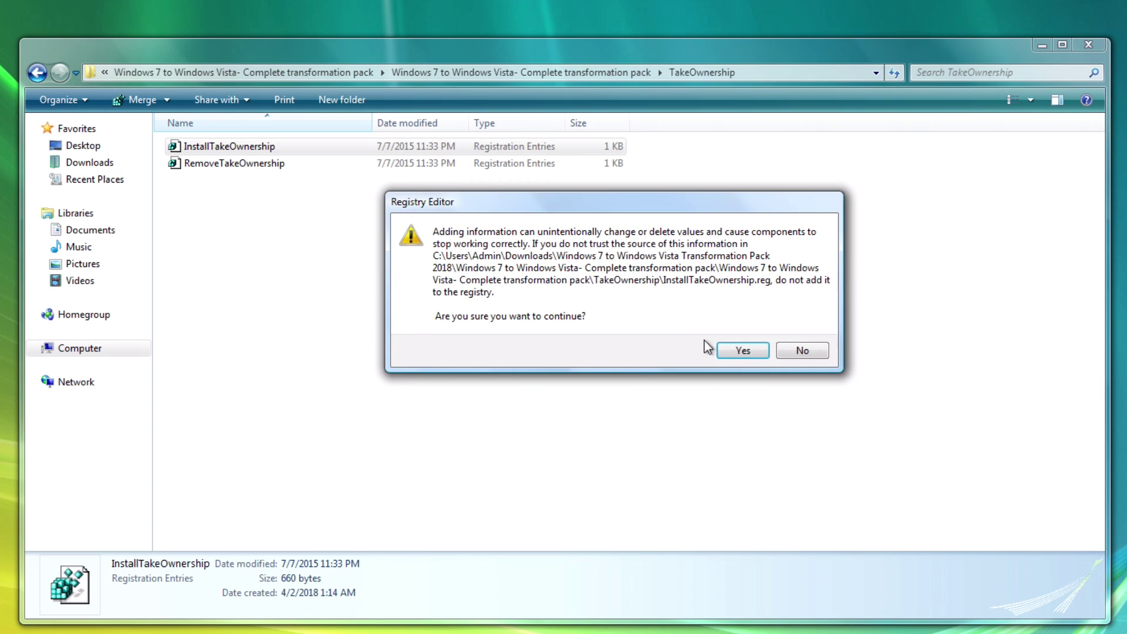
click(734, 349)
click(801, 326)
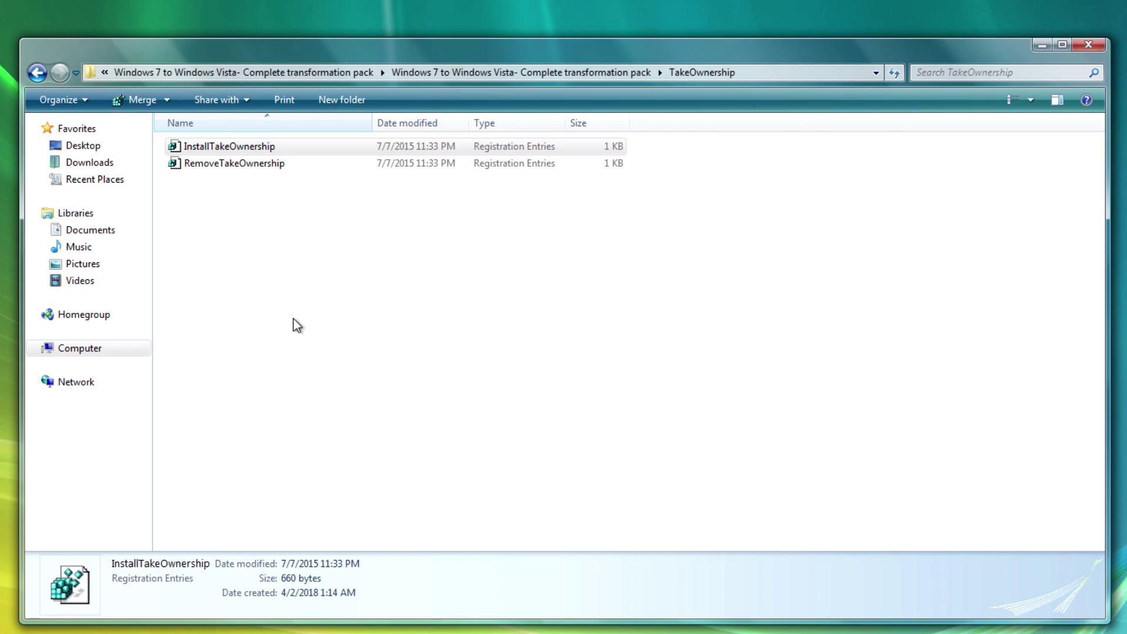
Copy the inner Branding folder found inside the transformation pack's Branding folder
key(BackSpace)
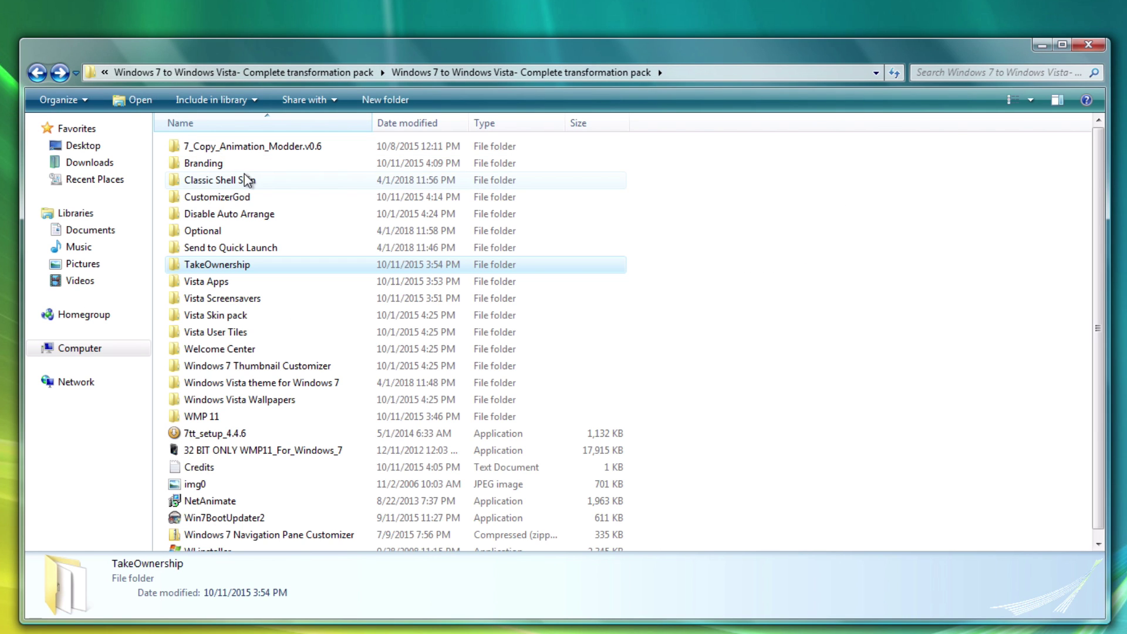
double_click(214, 166)
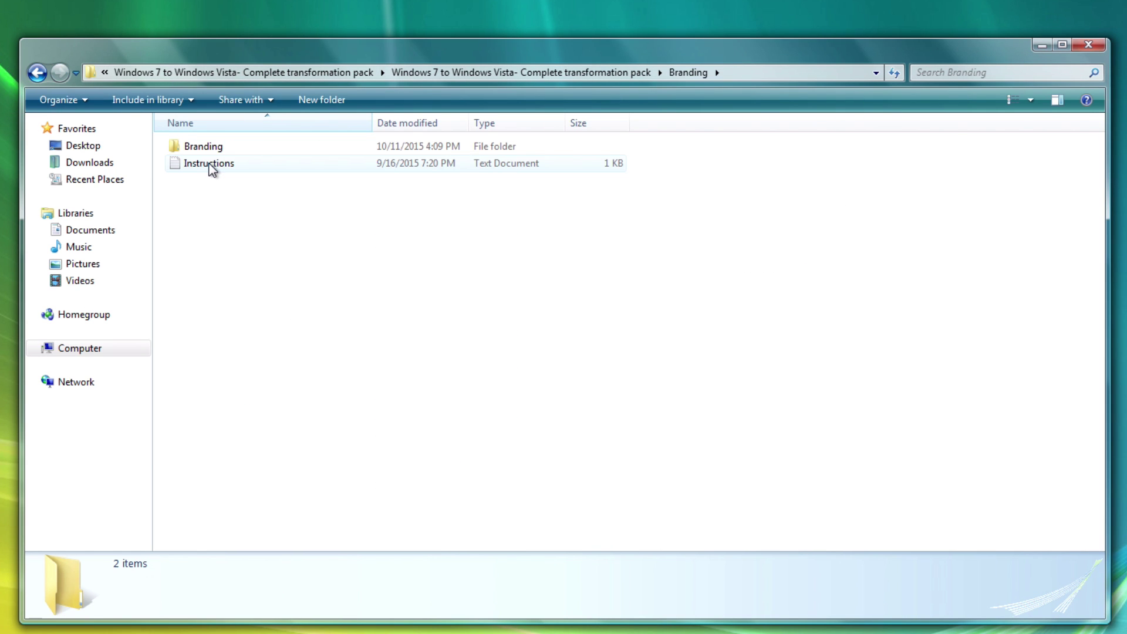
click(211, 150)
double_click(210, 151)
click(37, 72)
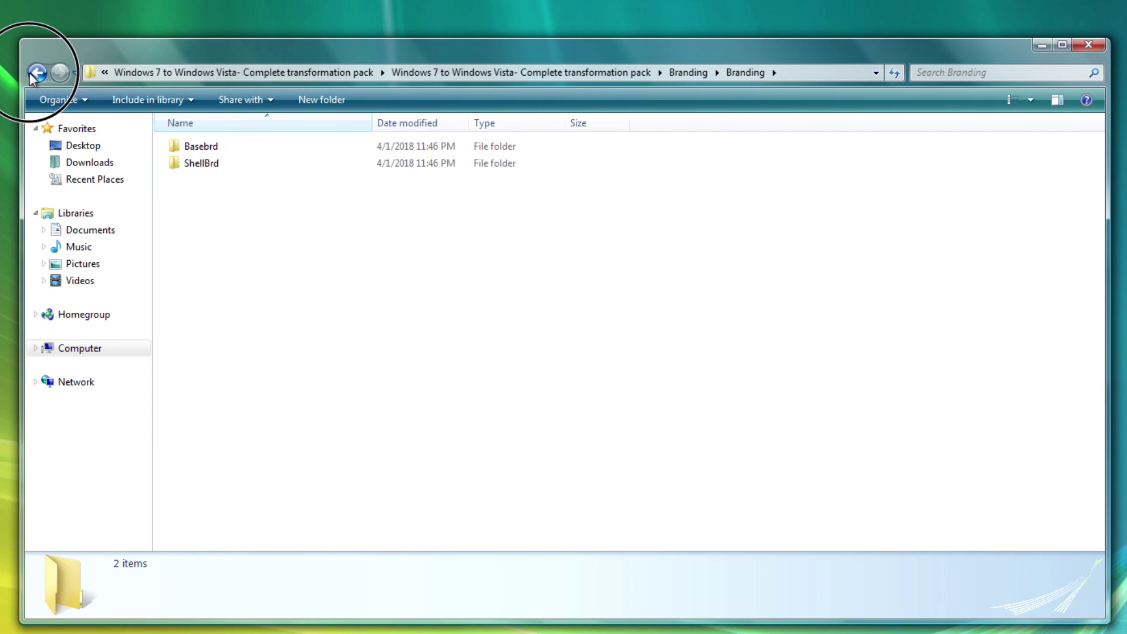
right_click(203, 155)
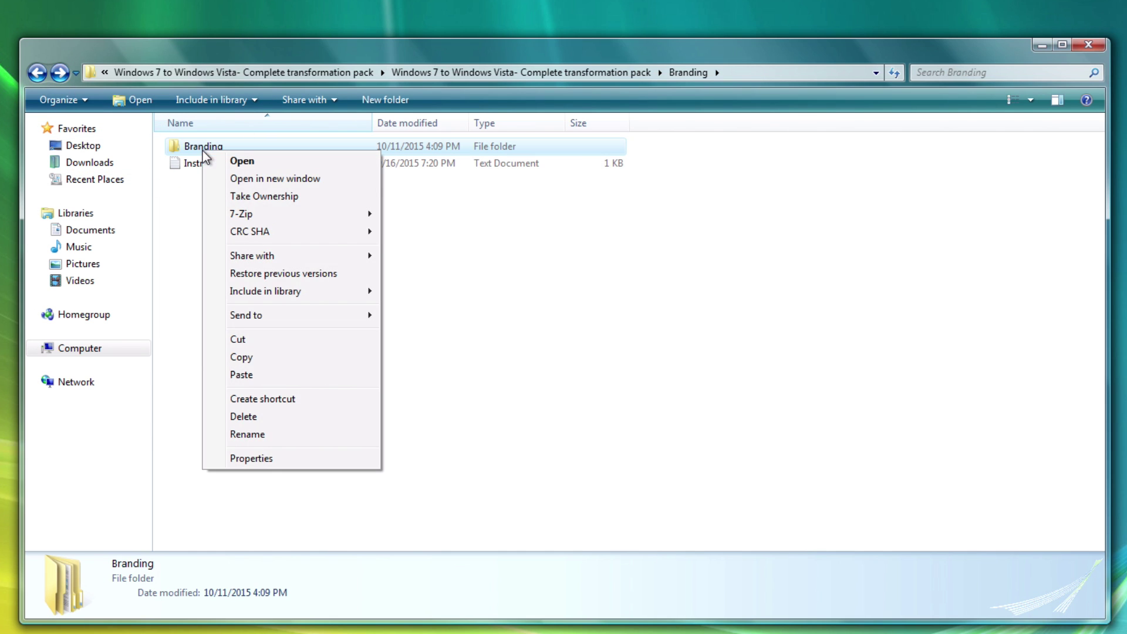
click(257, 361)
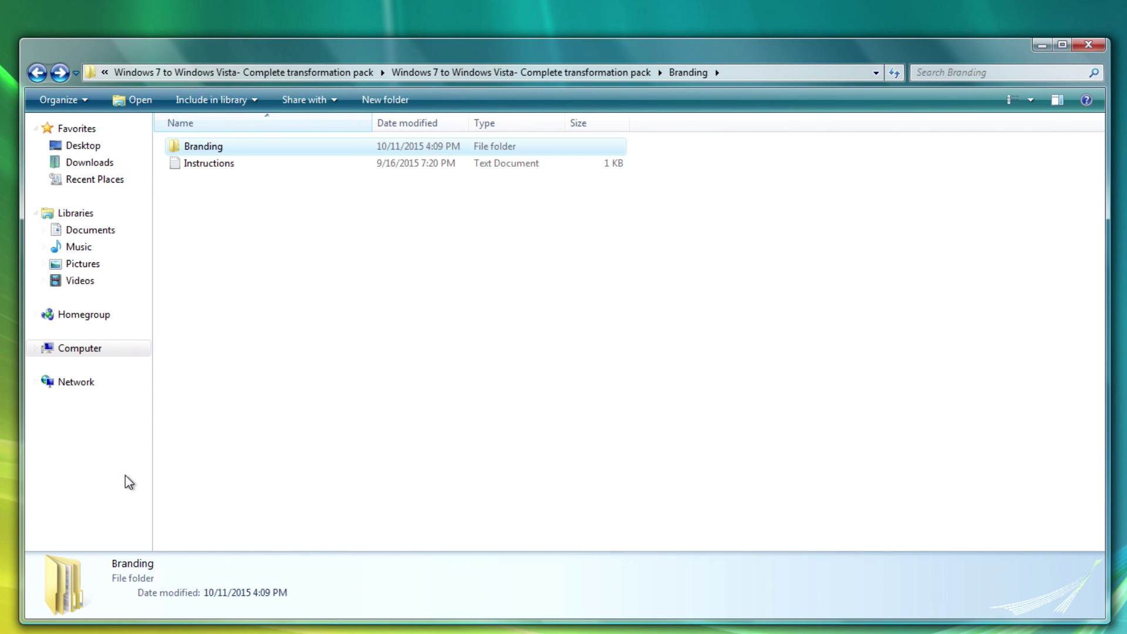
Open the C:\Windows folder in a separate Explorer window
right_click(82, 351)
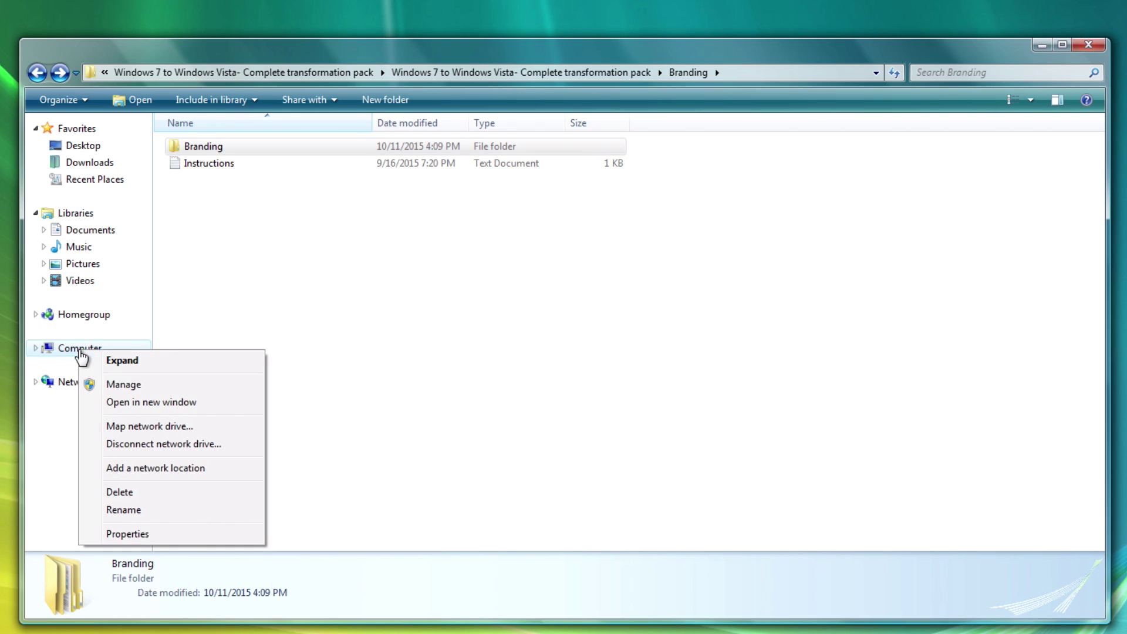
click(111, 406)
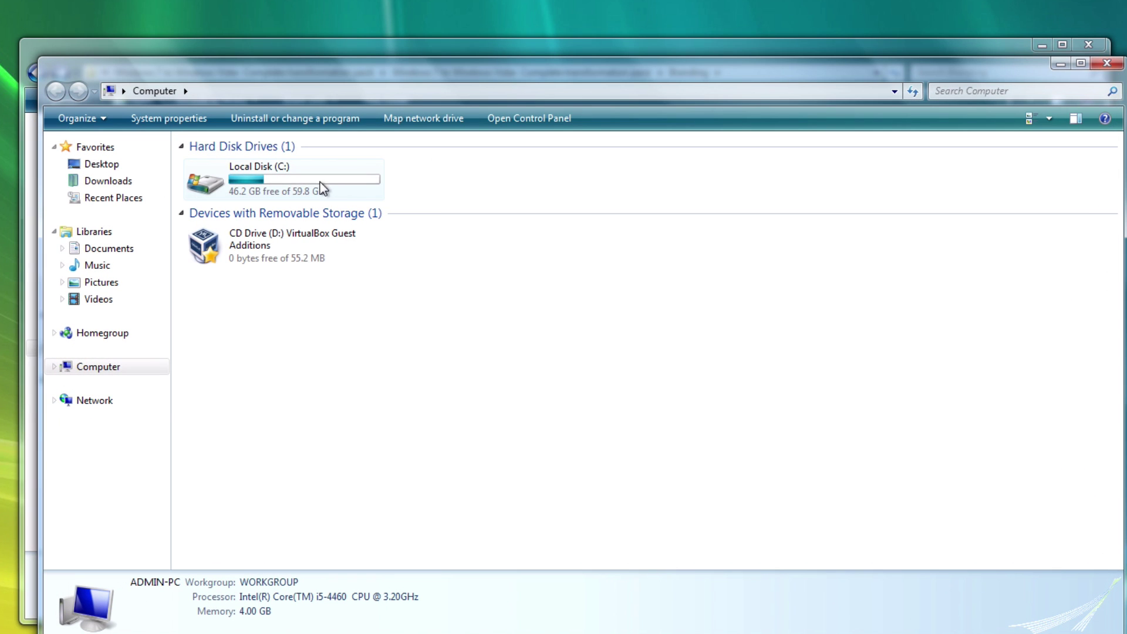
double_click(309, 186)
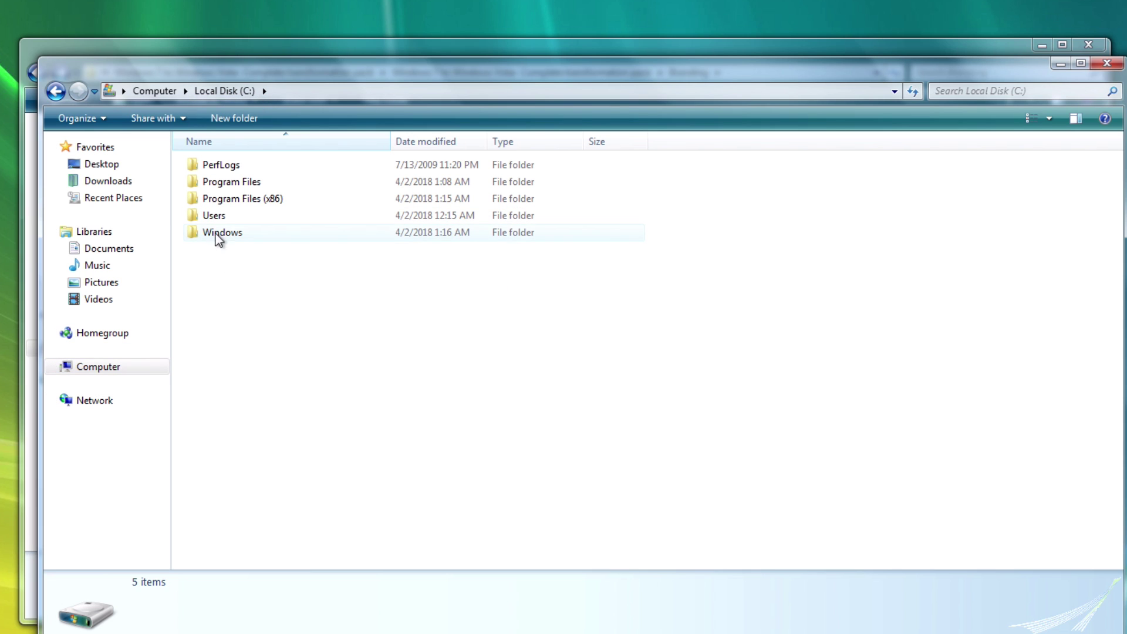
double_click(266, 238)
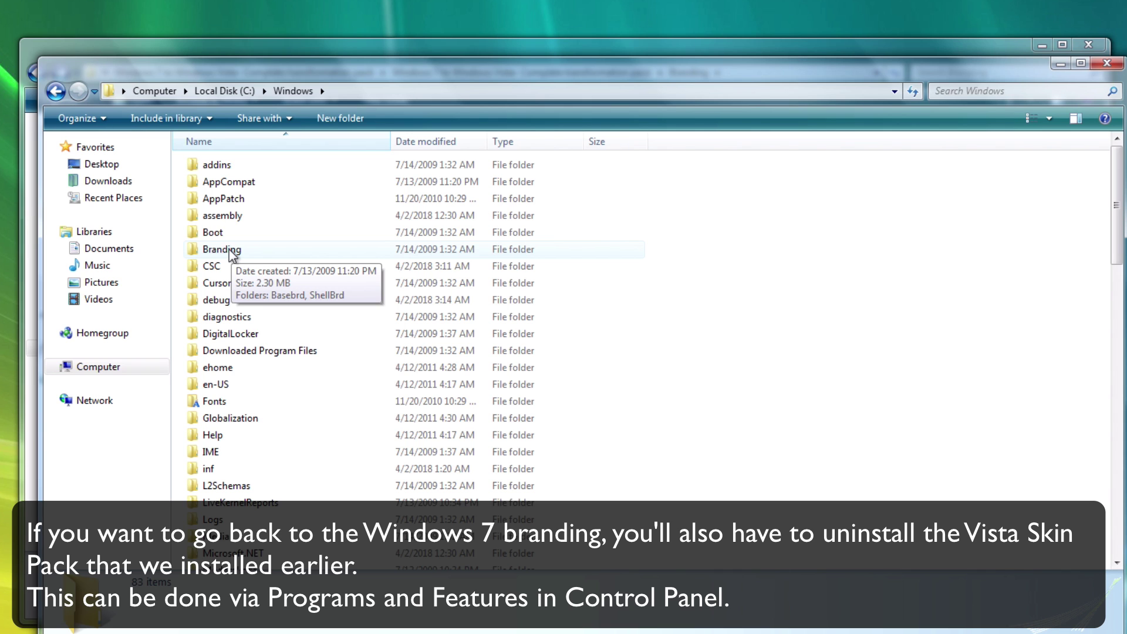
Rename the Branding folder in C:\Windows as BrandingOLD, approving the administrator prompt
right_click(229, 249)
click(250, 528)
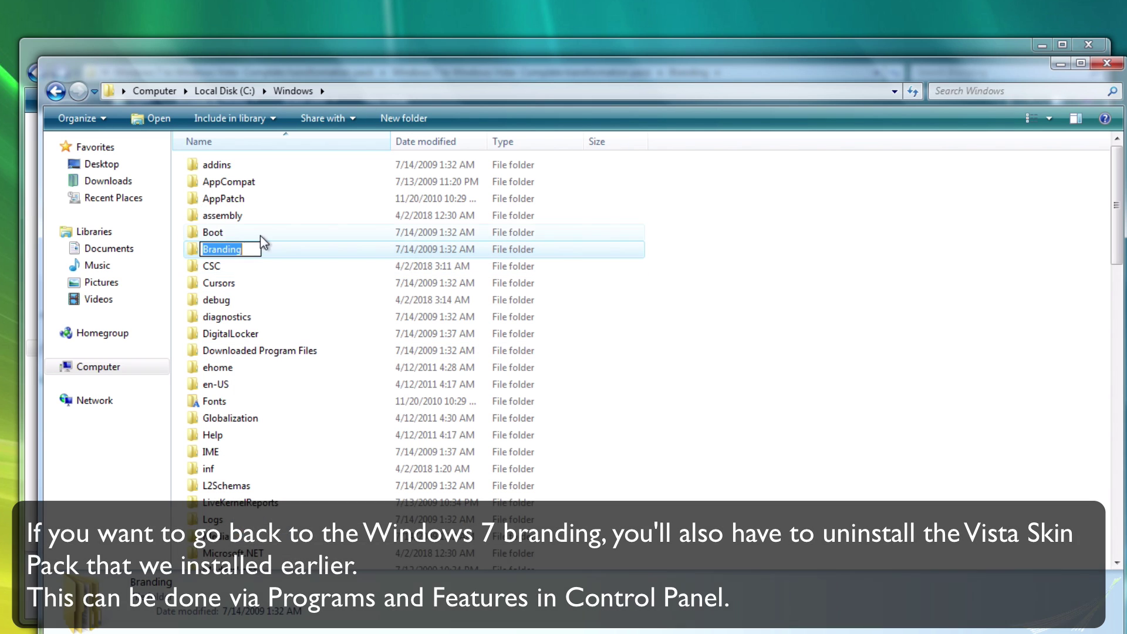
key(End)
text(OLD)
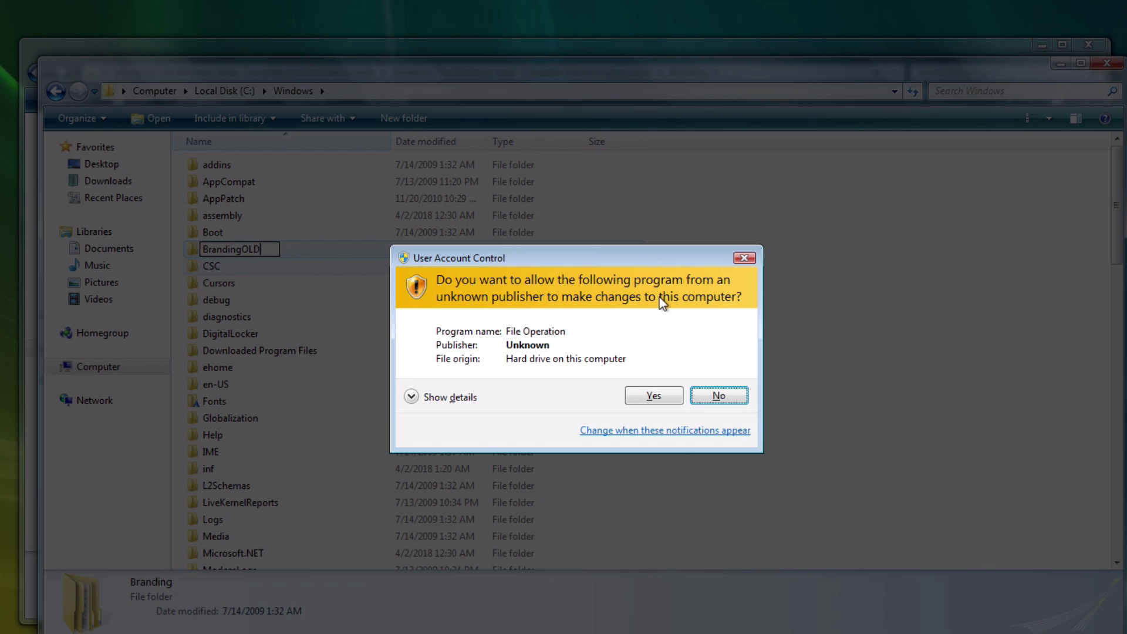
click(639, 395)
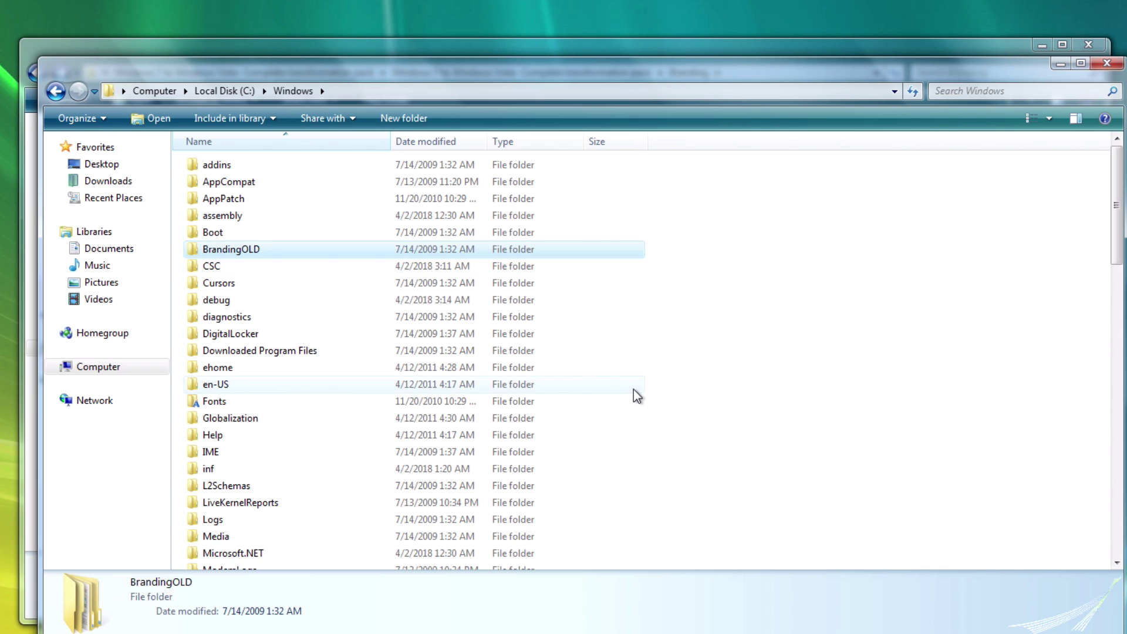
Take ownership of the BrandingOLD folder with administrator approval, and clear the selection
right_click(251, 253)
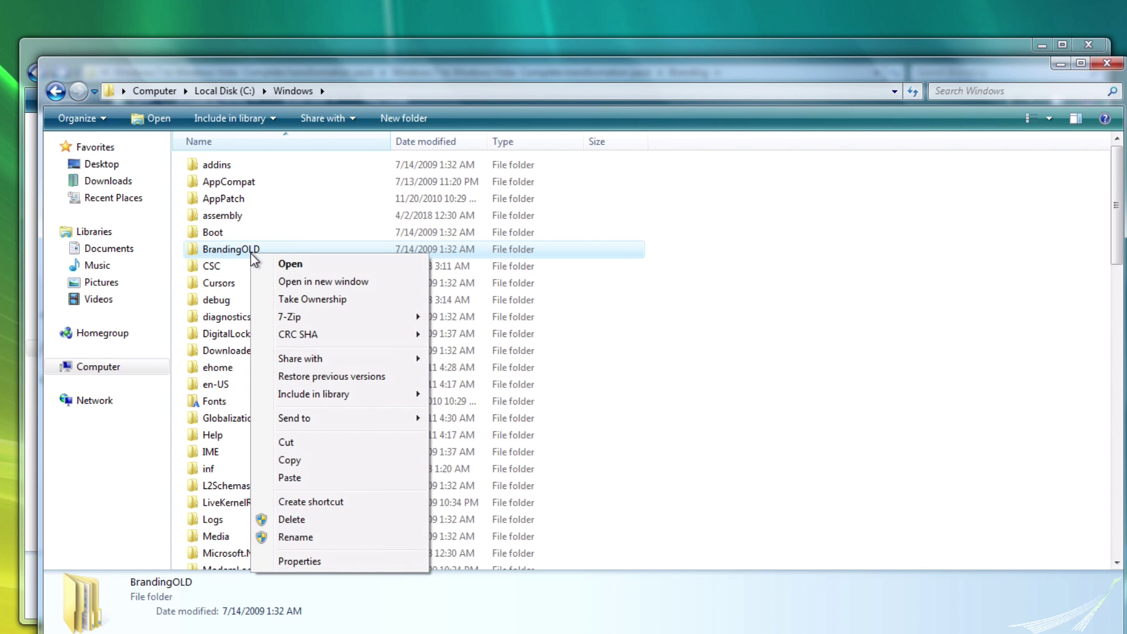
click(305, 300)
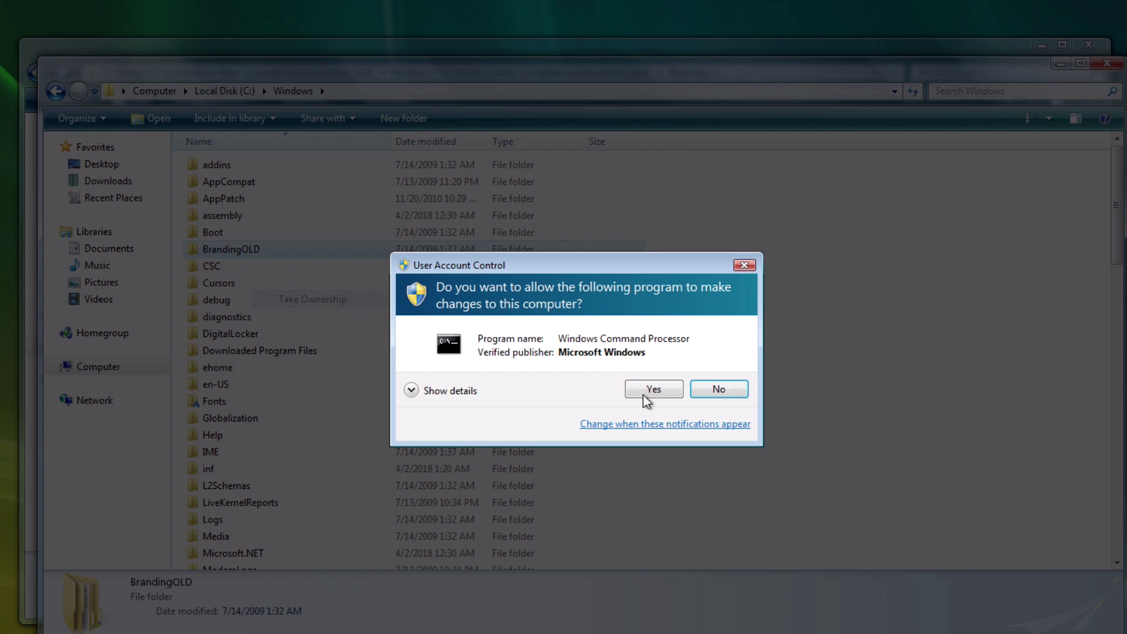
click(644, 396)
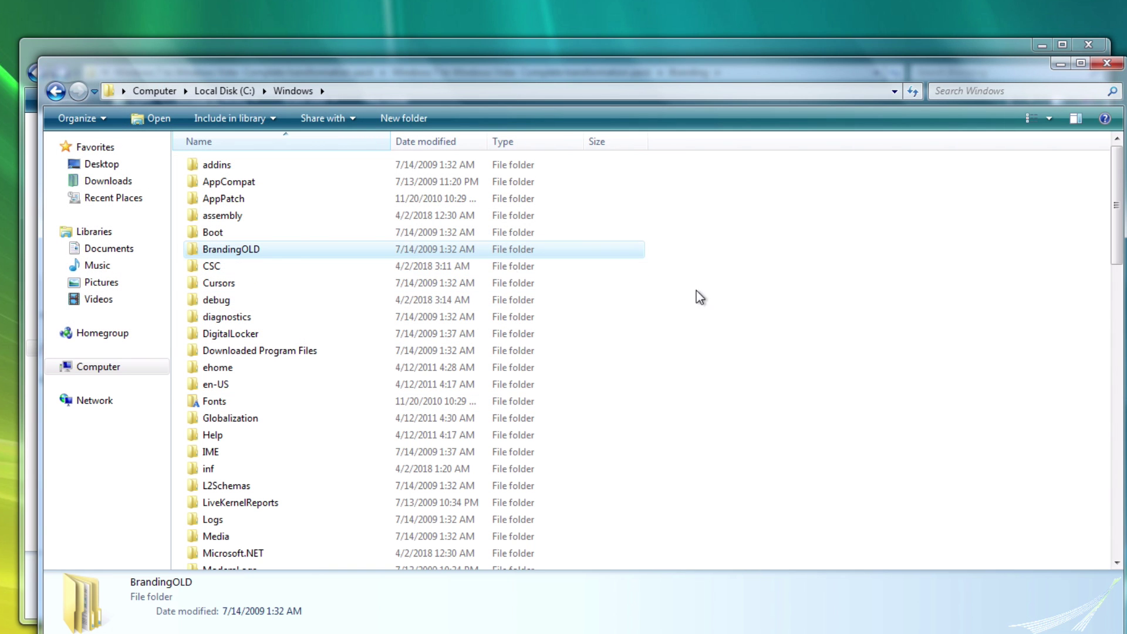
click(842, 306)
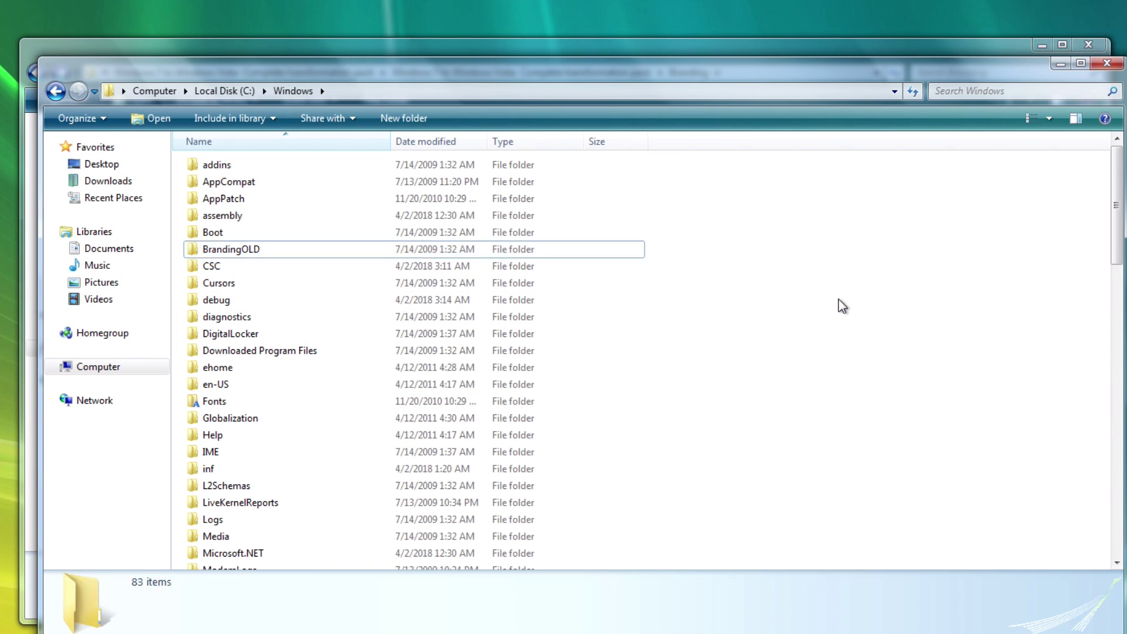
Paste the copied Branding folder into C:\Windows with administrator permission, and close that Explorer window
right_click(743, 247)
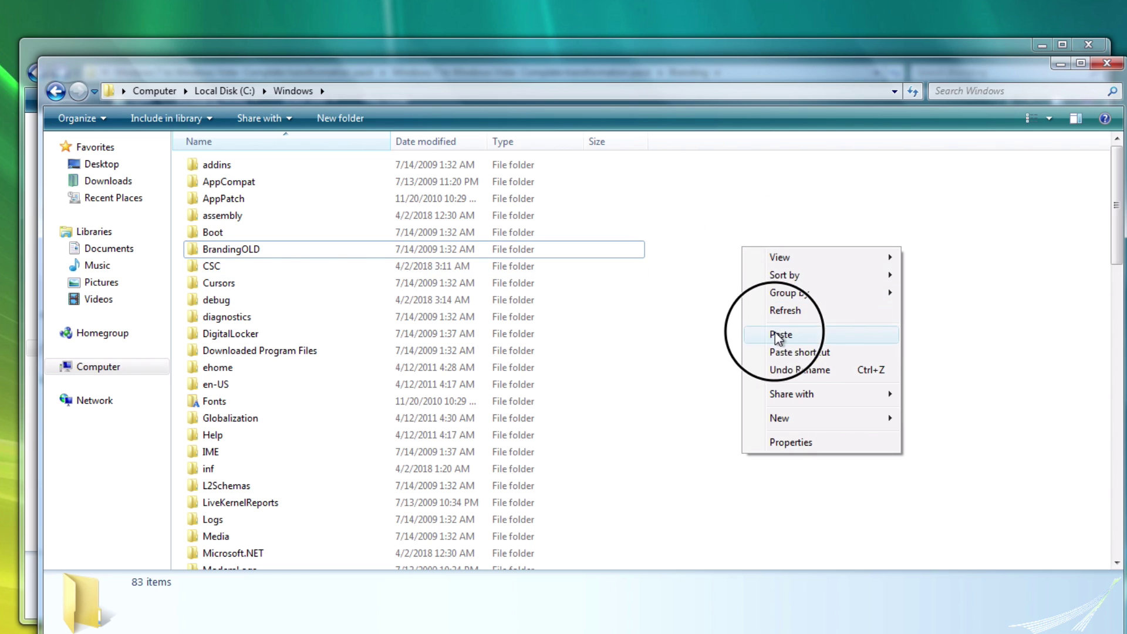
click(775, 331)
click(600, 377)
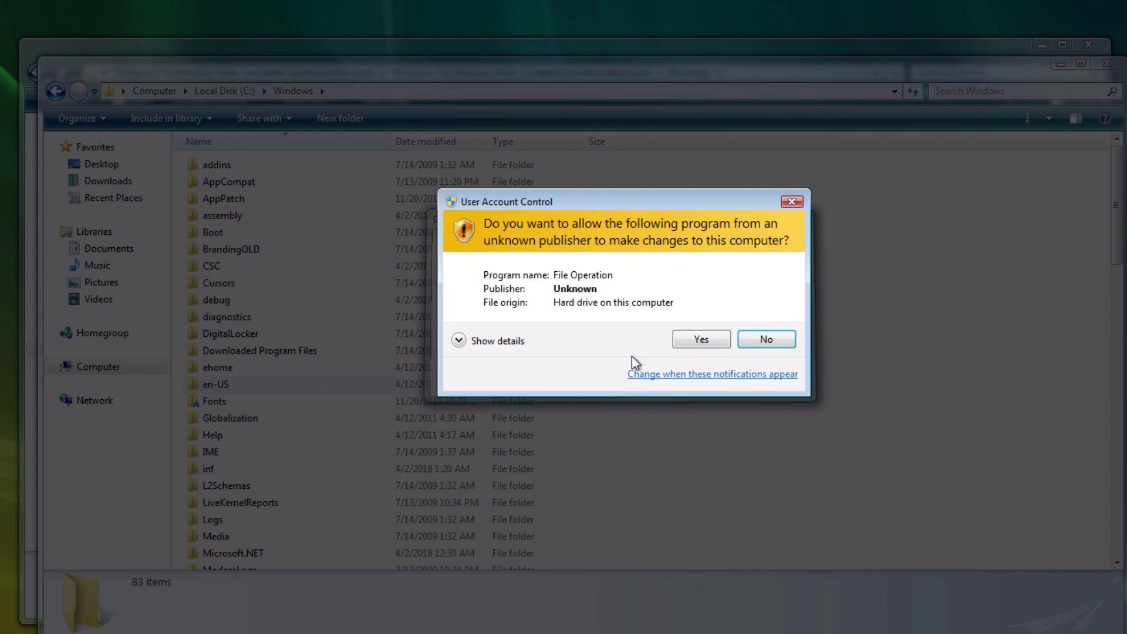
click(690, 343)
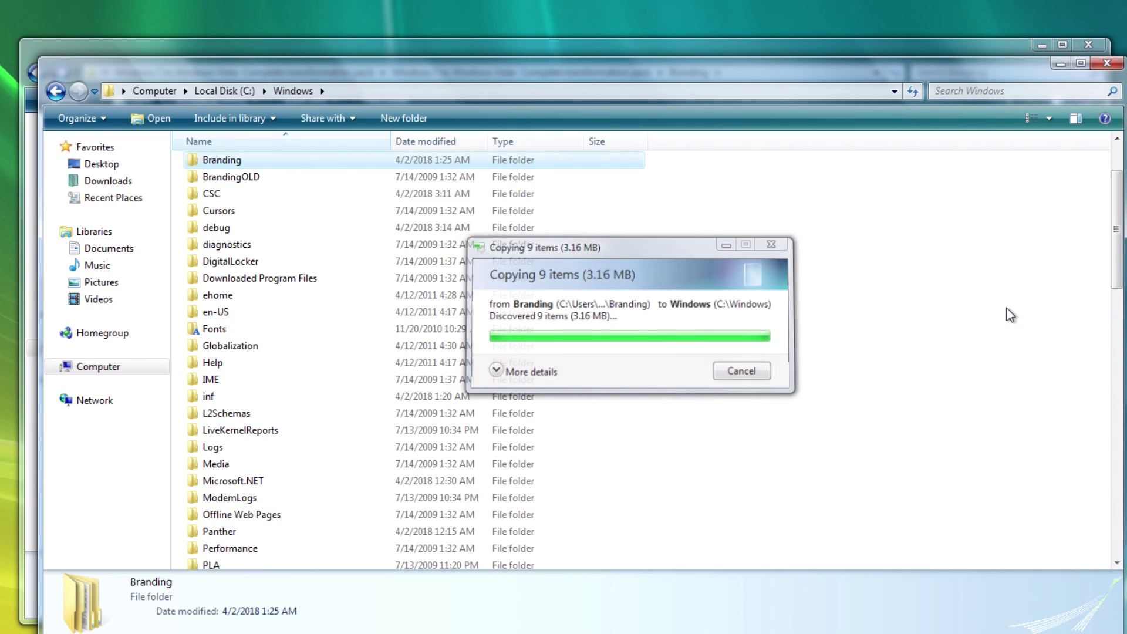
click(1108, 63)
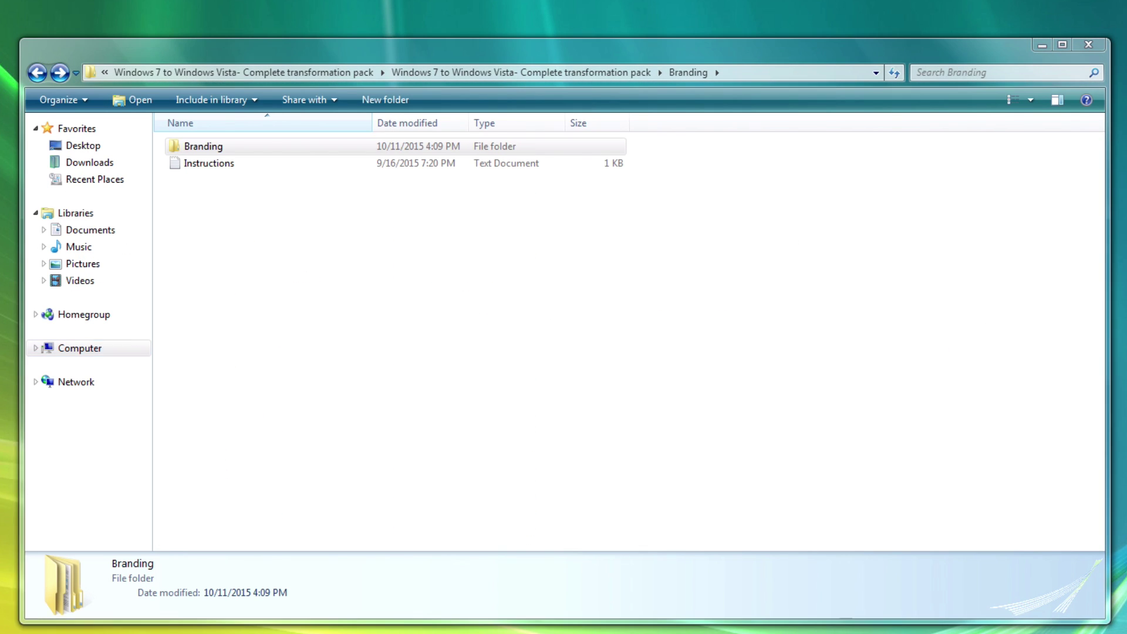
Reopen About Windows to check the replaced branding, and close the dialog
key(super)
key(Return)
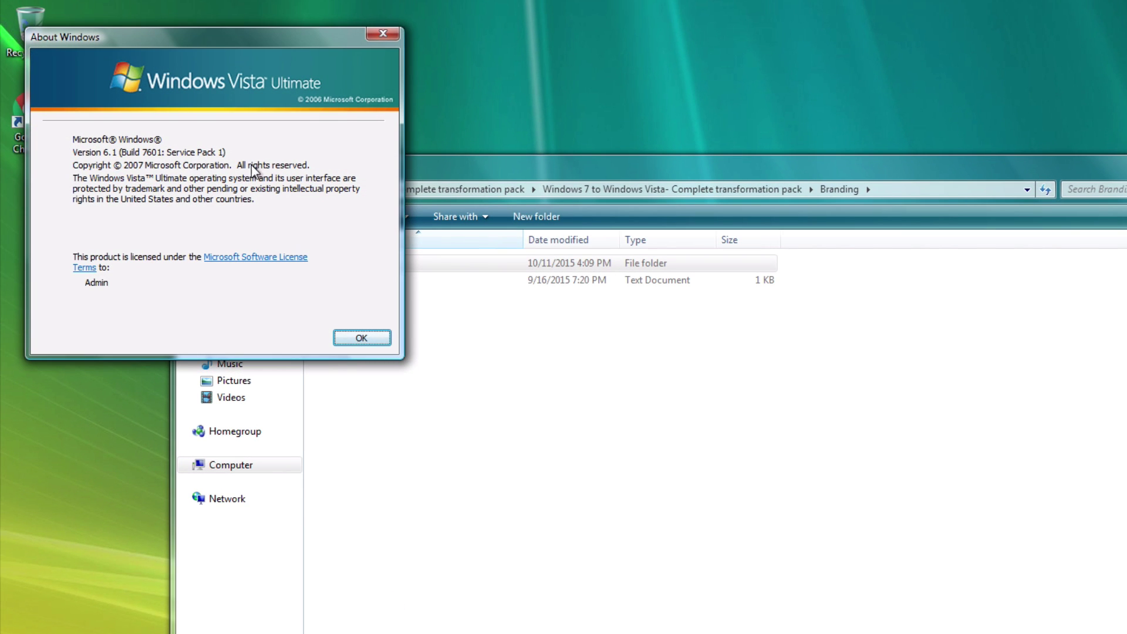
click(367, 342)
View the computer's System properties to check the Windows edition and logo, and close the window
key(super)
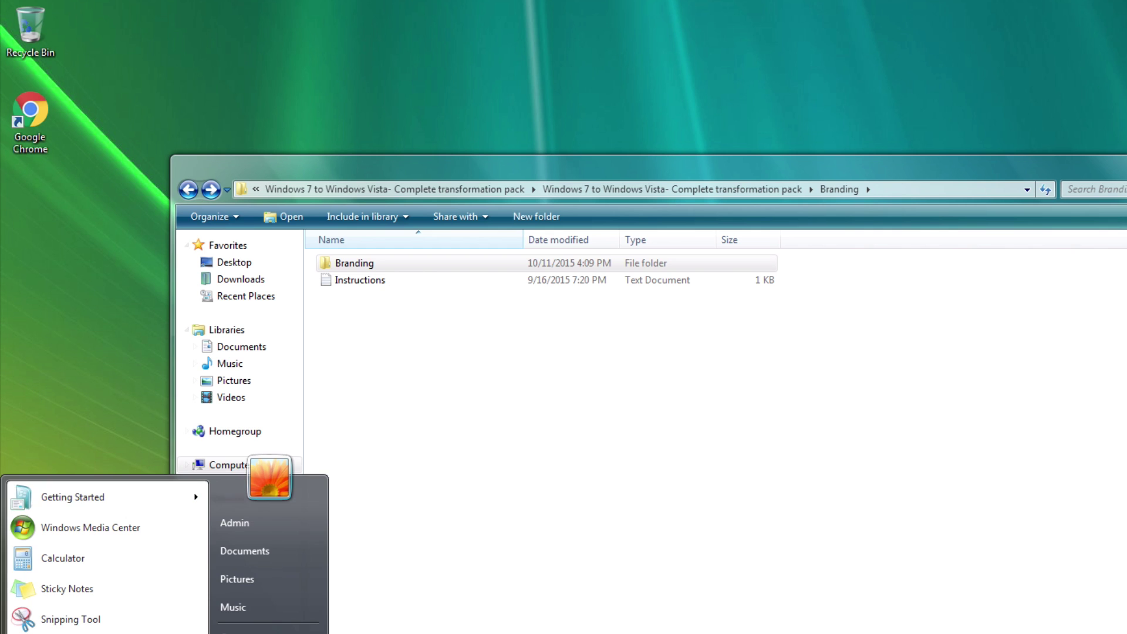
right_click(242, 633)
click(276, 633)
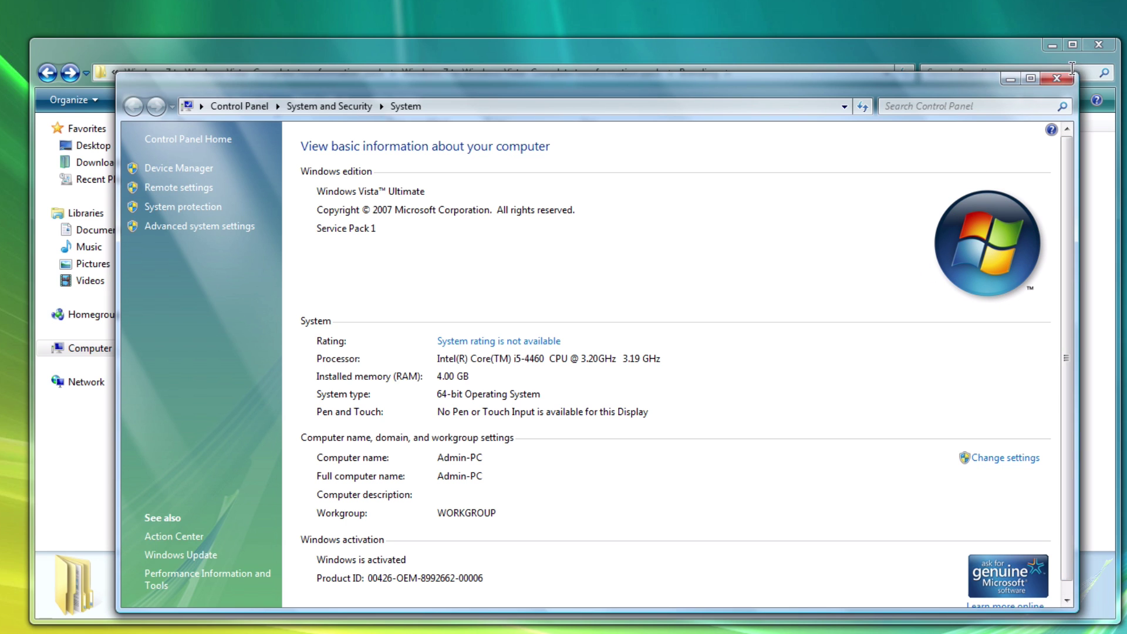
click(1056, 78)
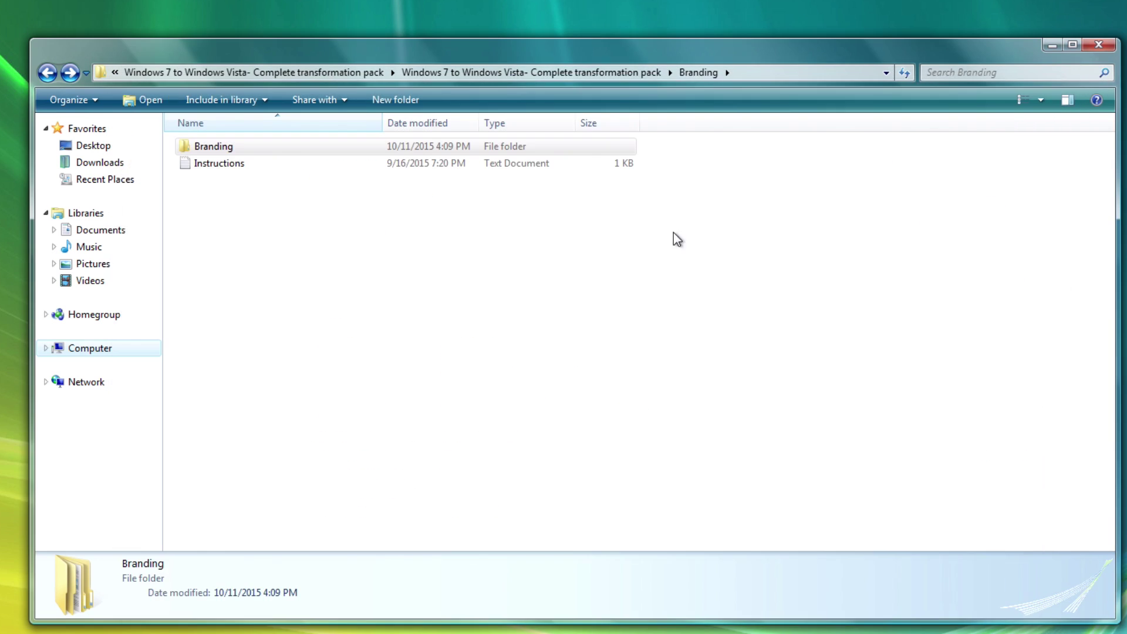
Open the CustomizerGod folder in the transformation pack and try to launch CustomizerGod with administrator approval
click(48, 72)
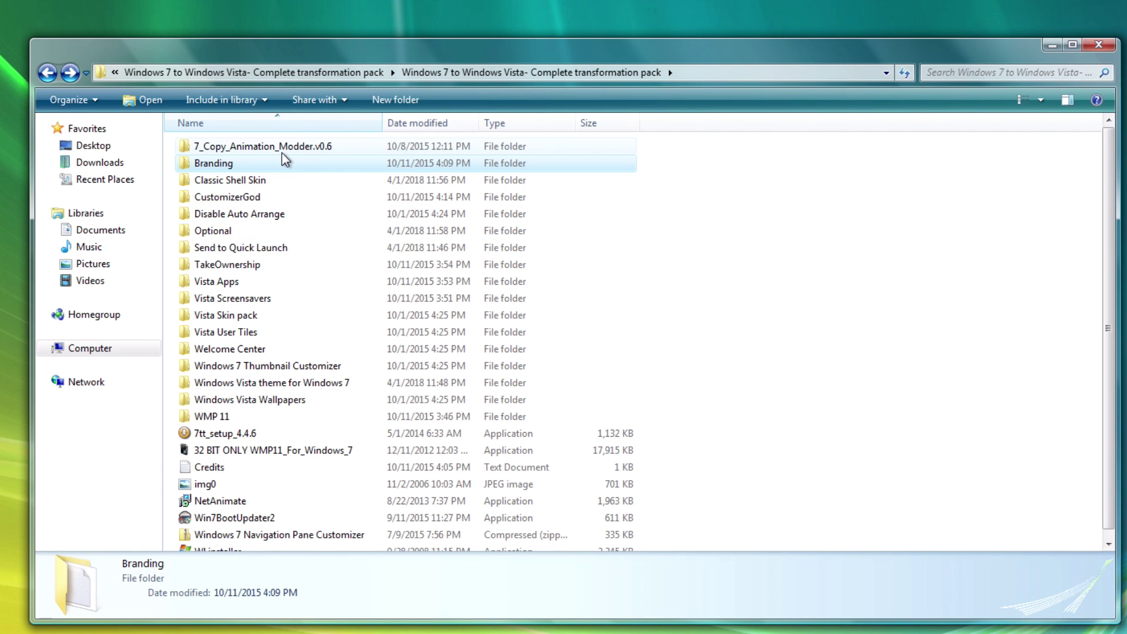
mouse_move(214, 199)
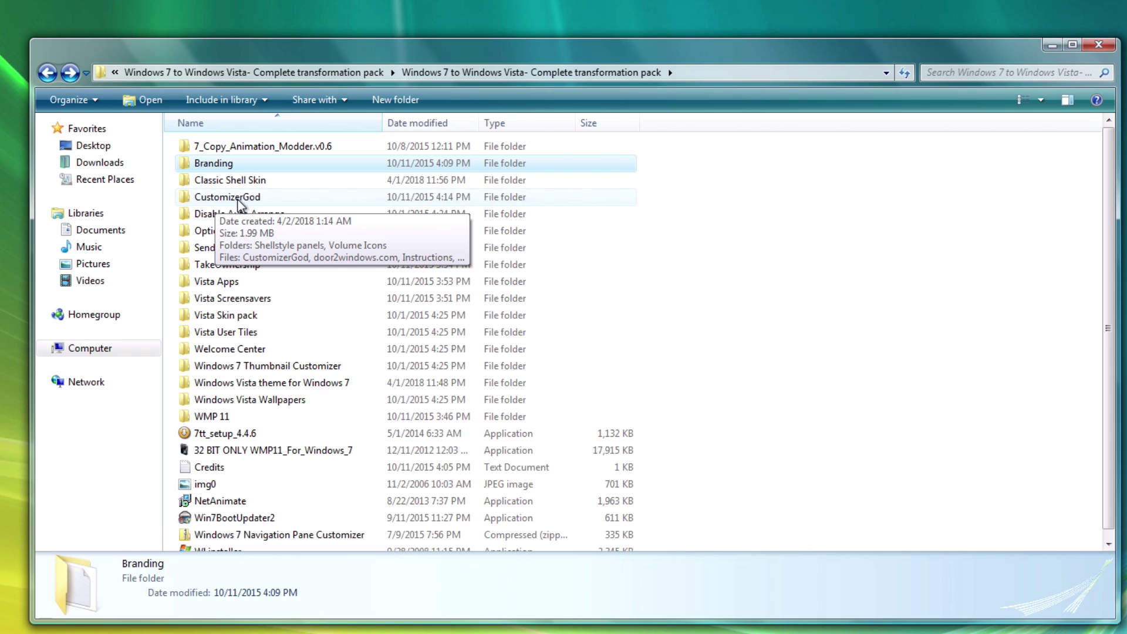
double_click(252, 200)
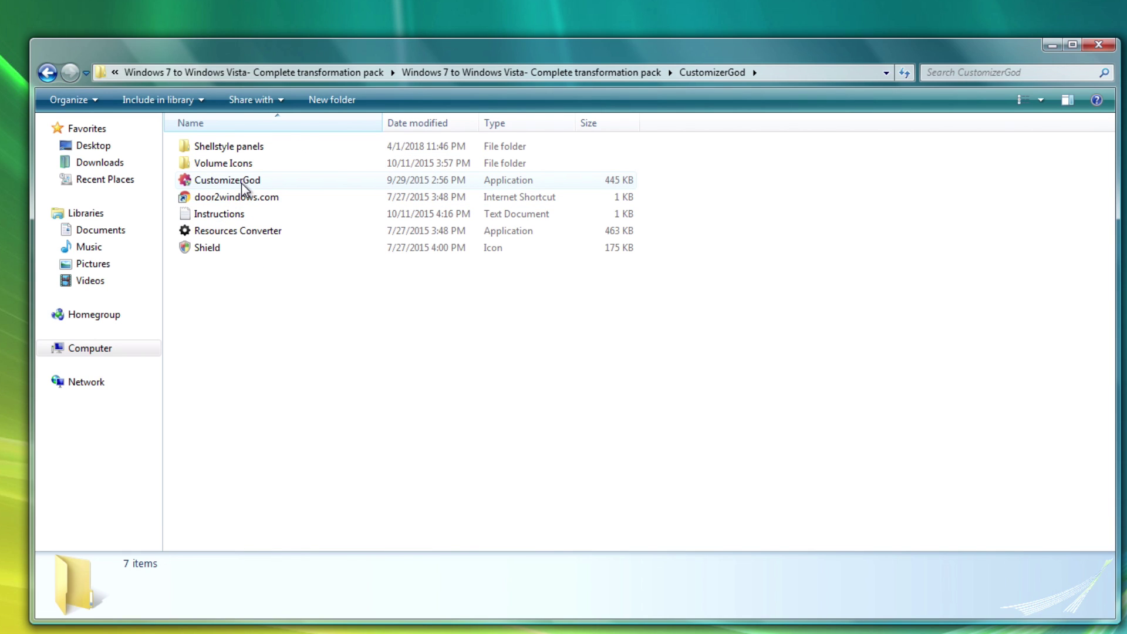
double_click(241, 182)
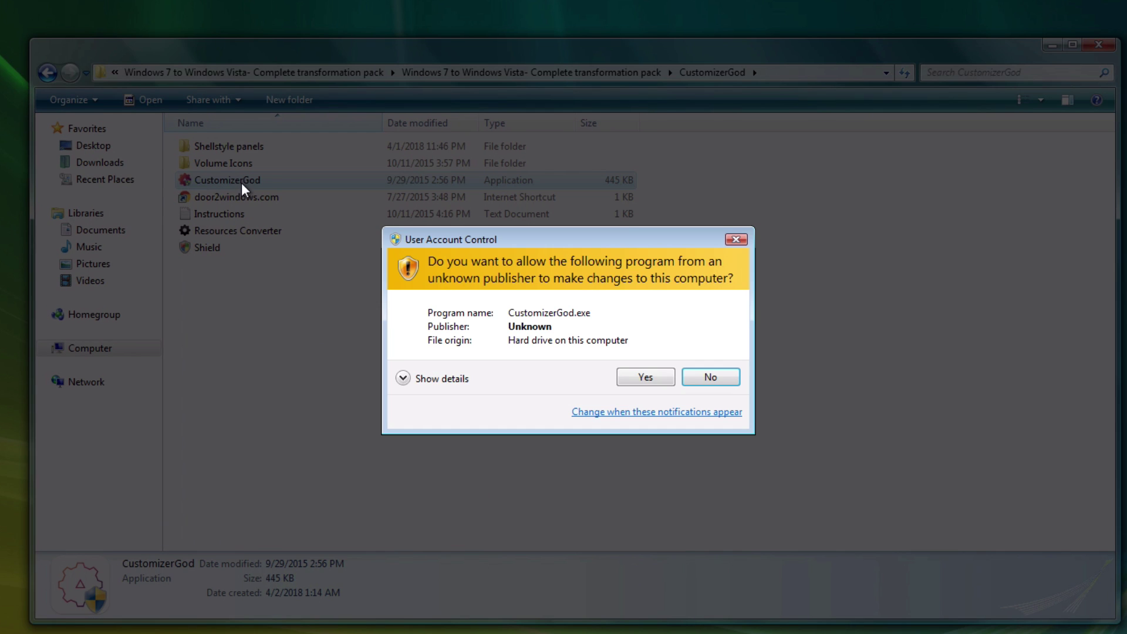
click(625, 376)
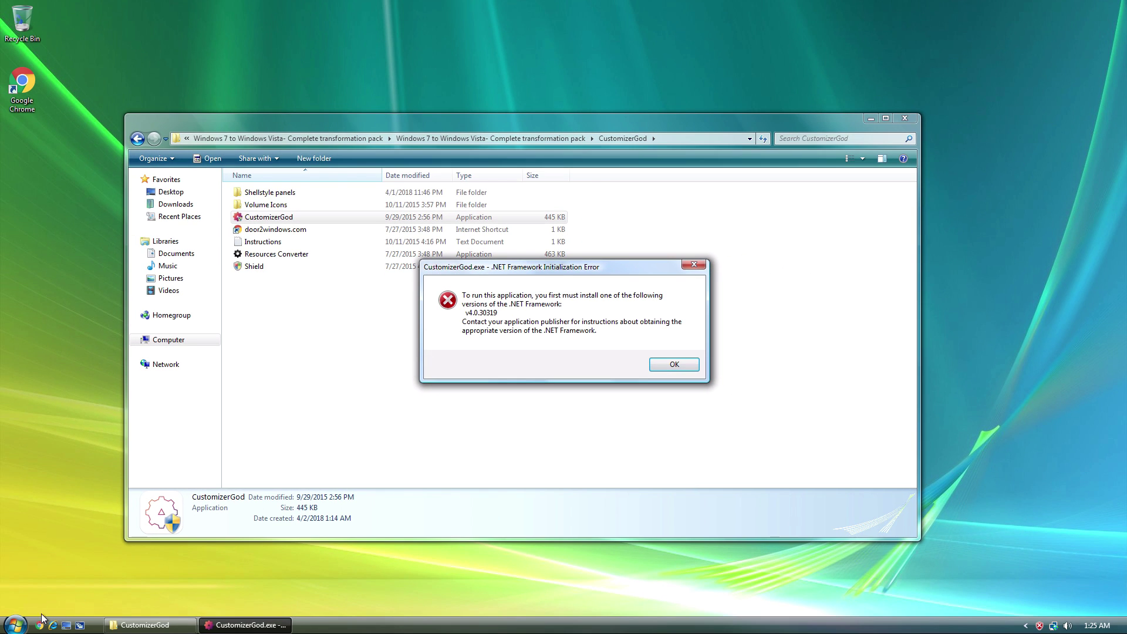
Switch to Google Chrome and search the web for ".net framework 4.0"
click(39, 625)
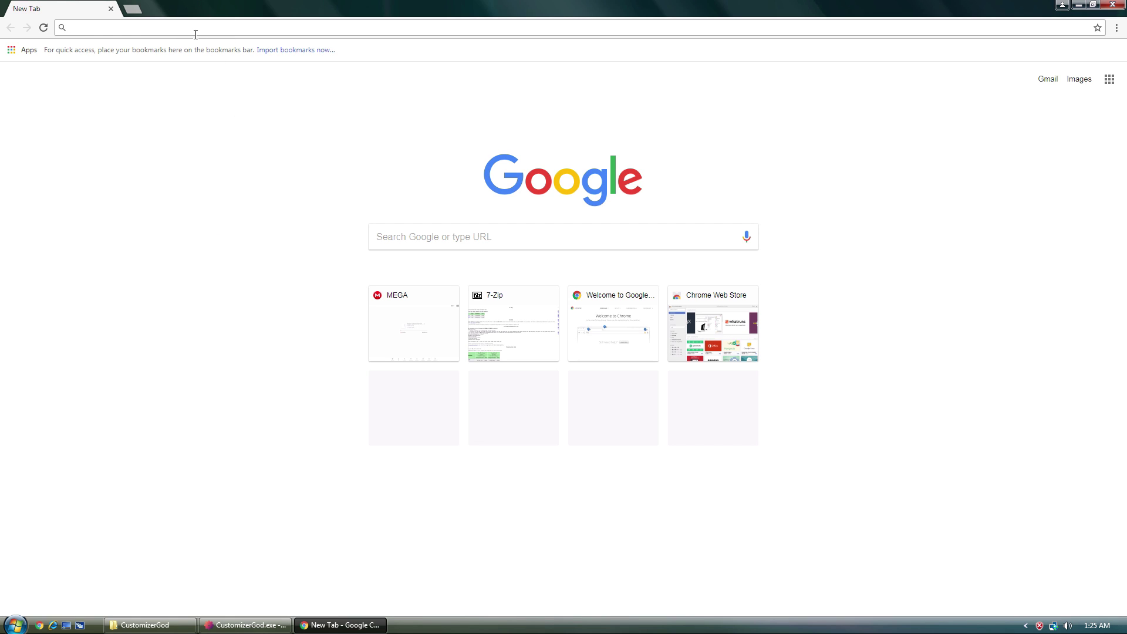
text(.net frame)
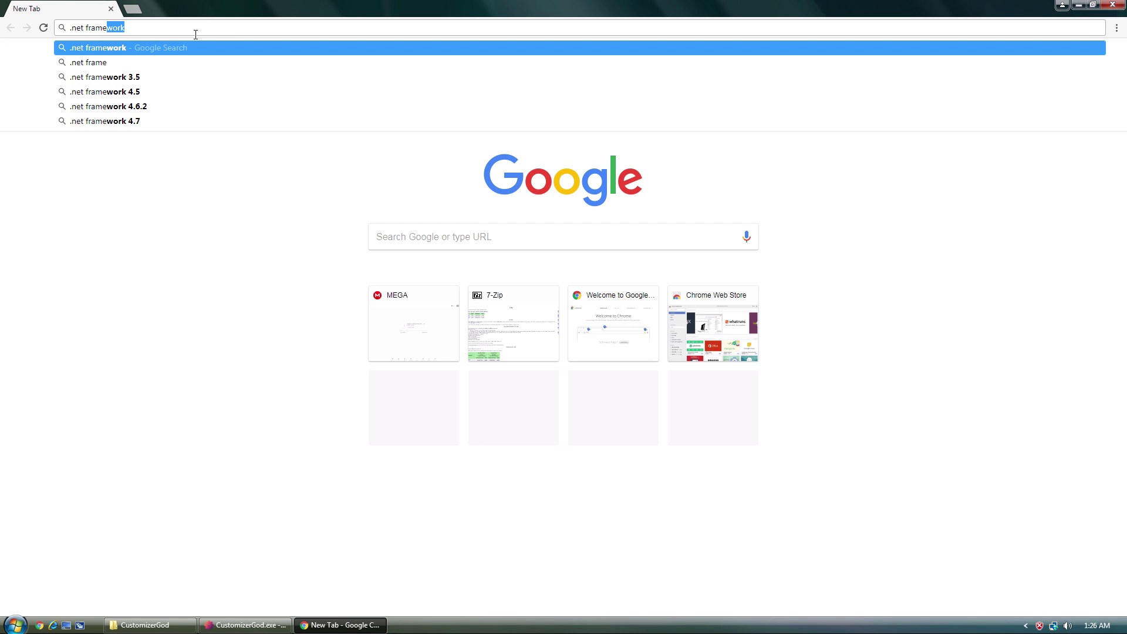
text(work)
text( 4.0)
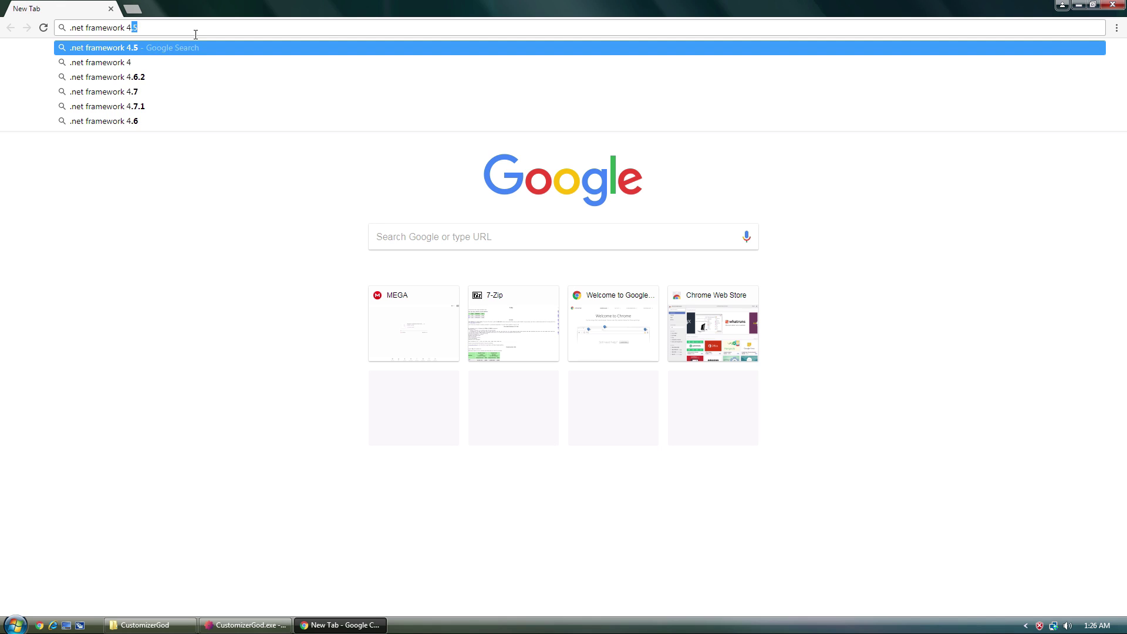
key(Return)
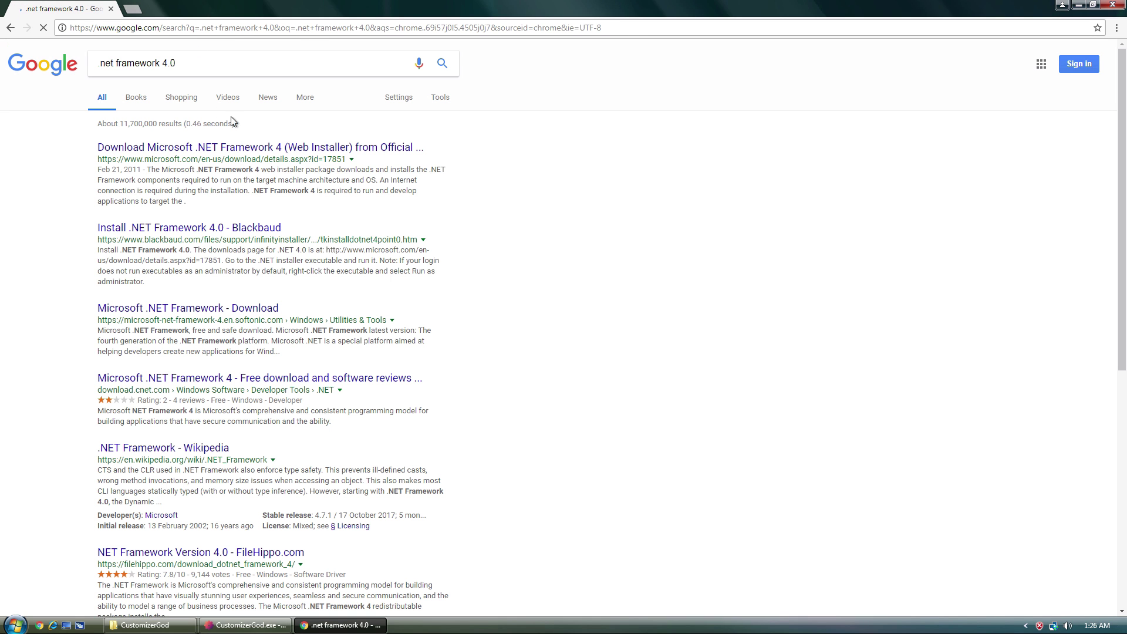
Download Microsoft .NET Framework 4 (Web Installer) from Microsoft's site, run it with administrator approval, and accept the license terms to install it
click(244, 147)
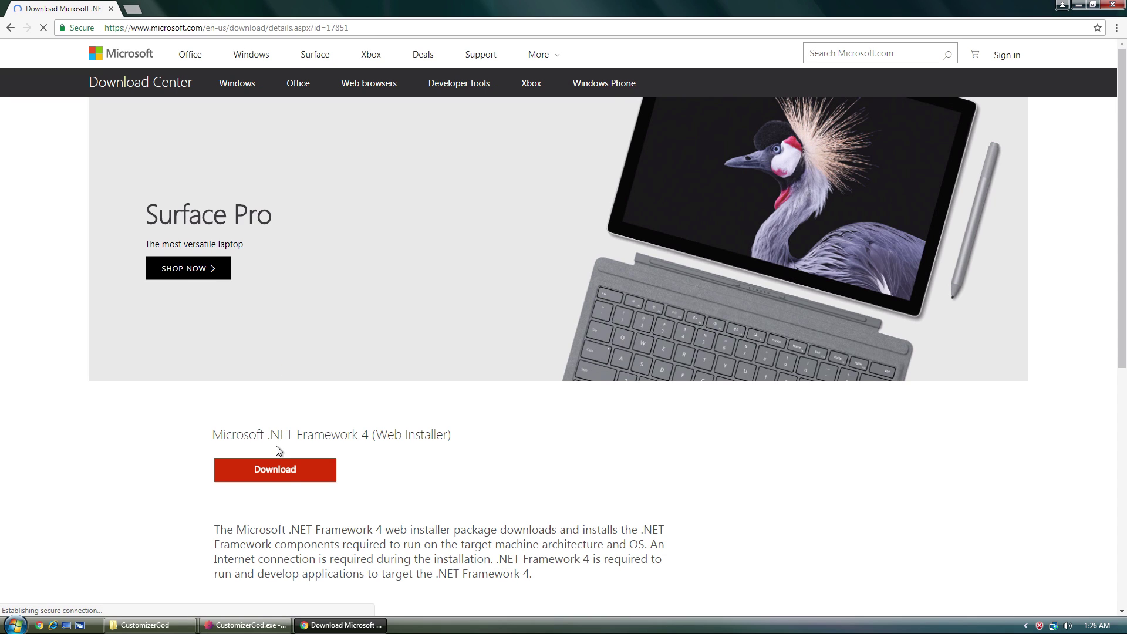
click(280, 471)
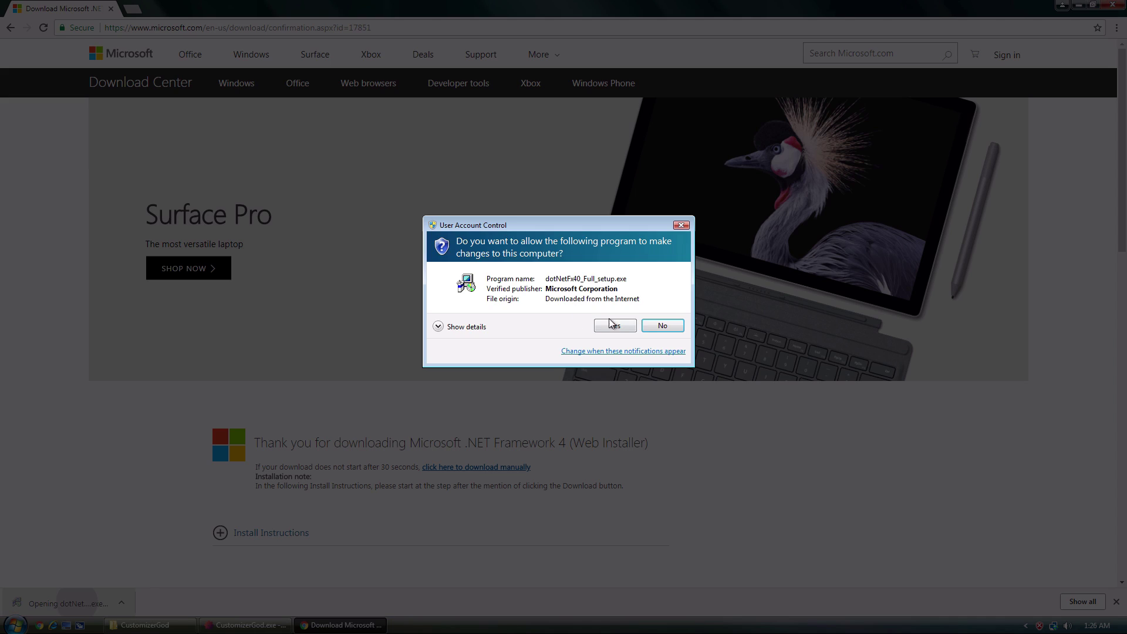
click(610, 325)
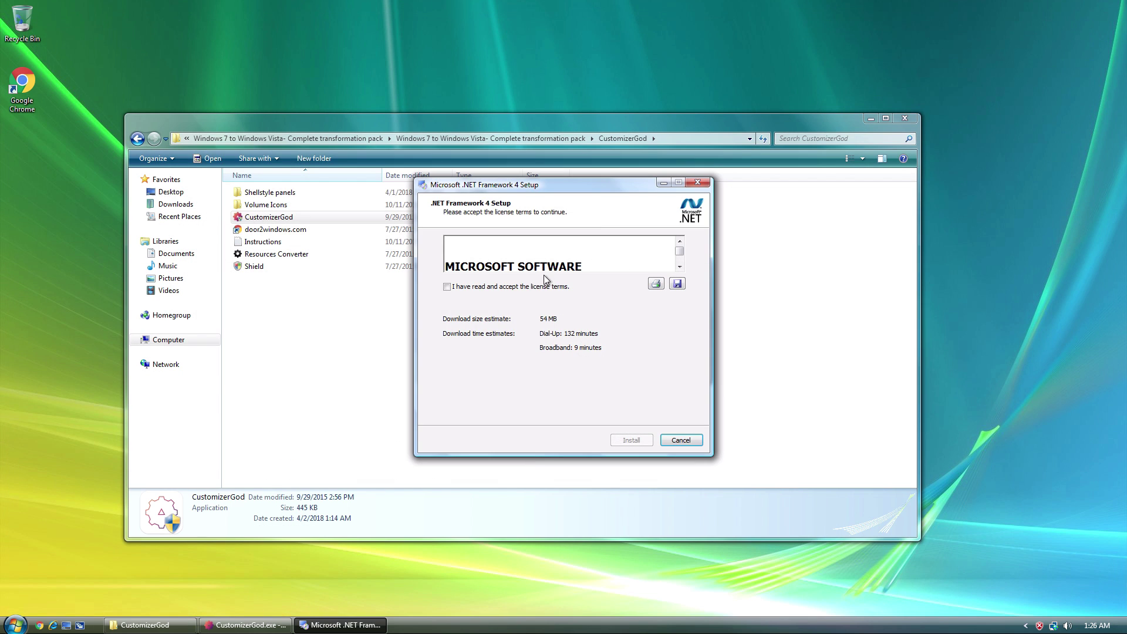
click(631, 440)
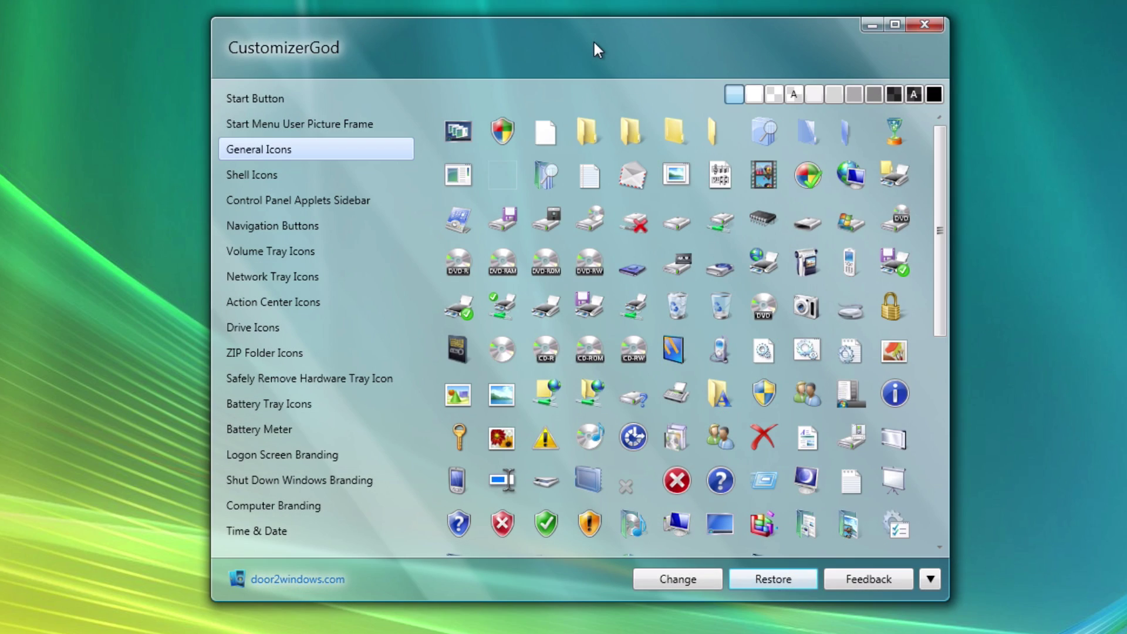
Replace the blue-and-yellow shield in CustomizerGod's General Icons with the Shield icon from the CustomizerGod folder
drag(349, 42, 345, 46)
click(328, 102)
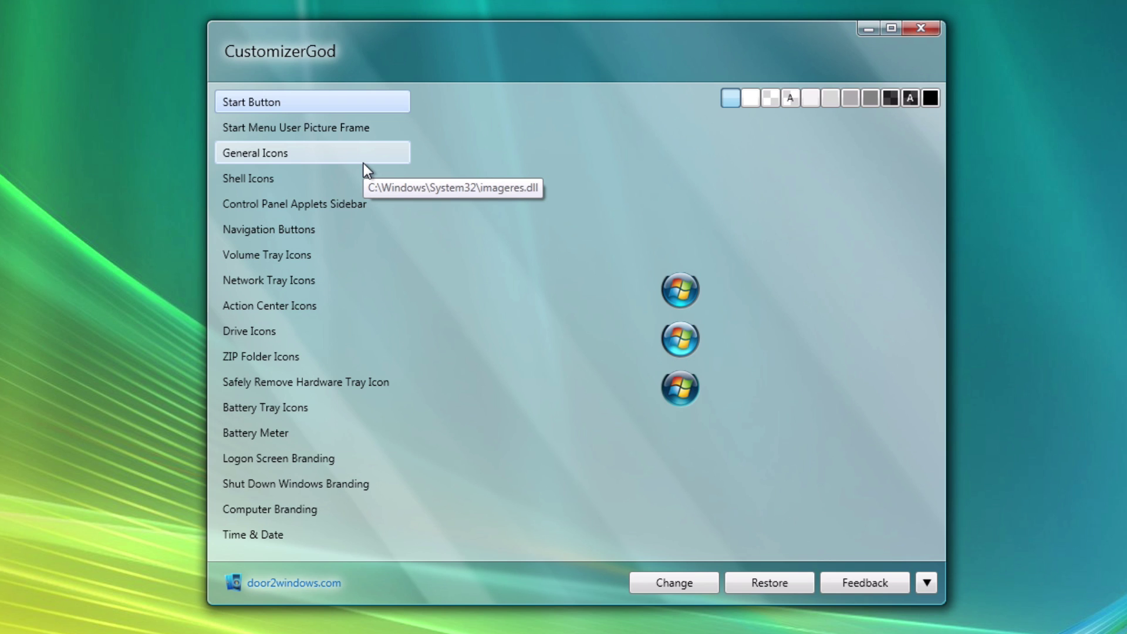
click(364, 163)
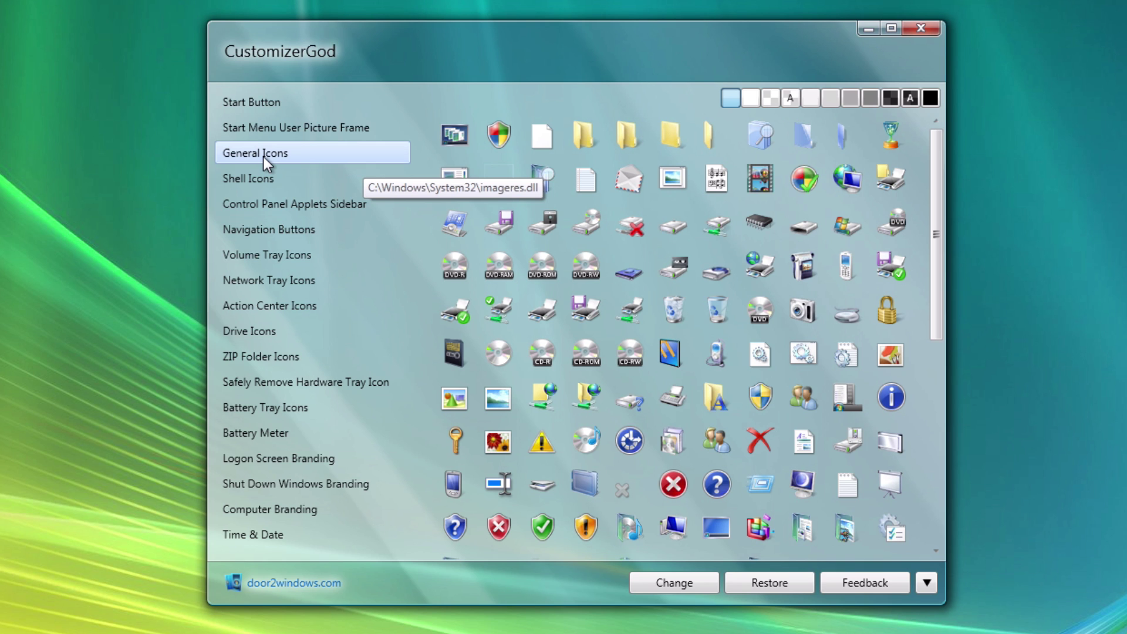
click(758, 402)
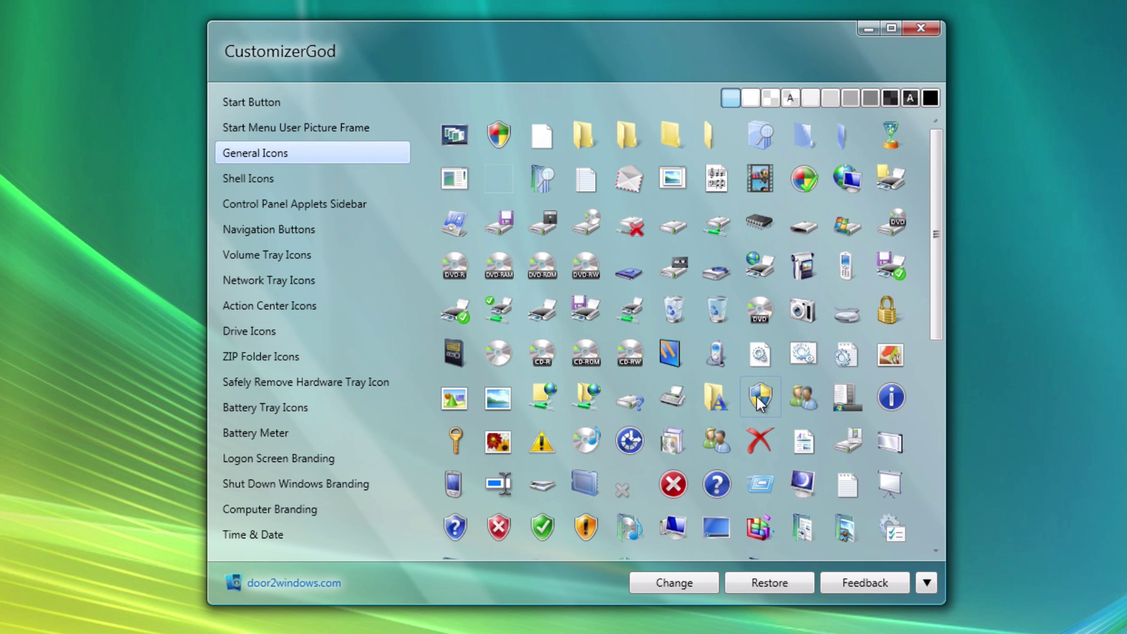
click(691, 582)
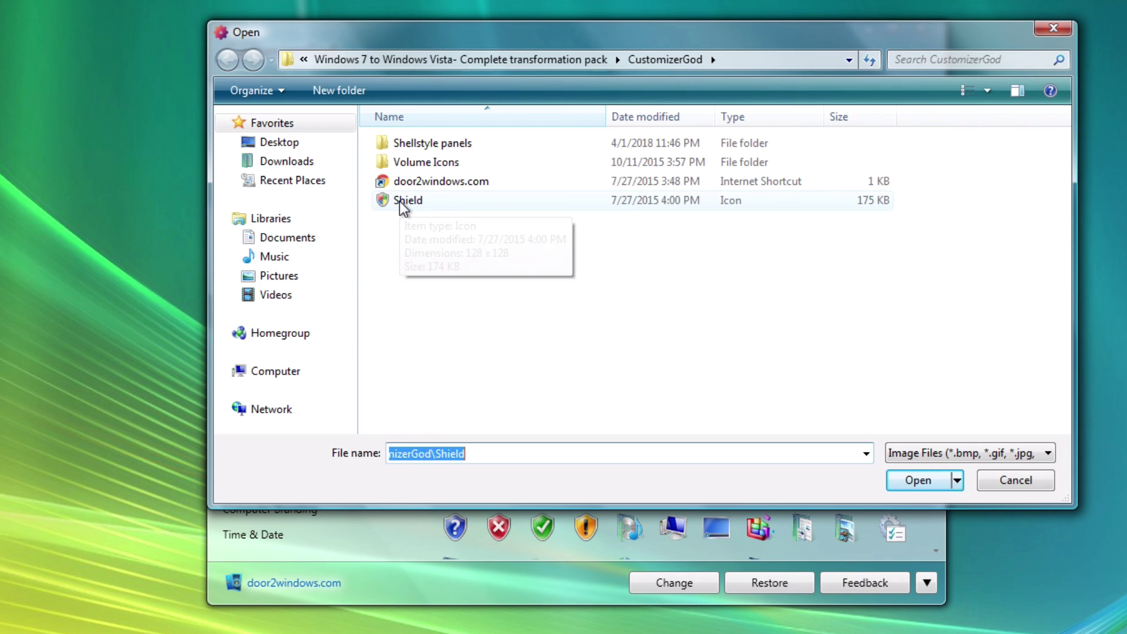
double_click(422, 199)
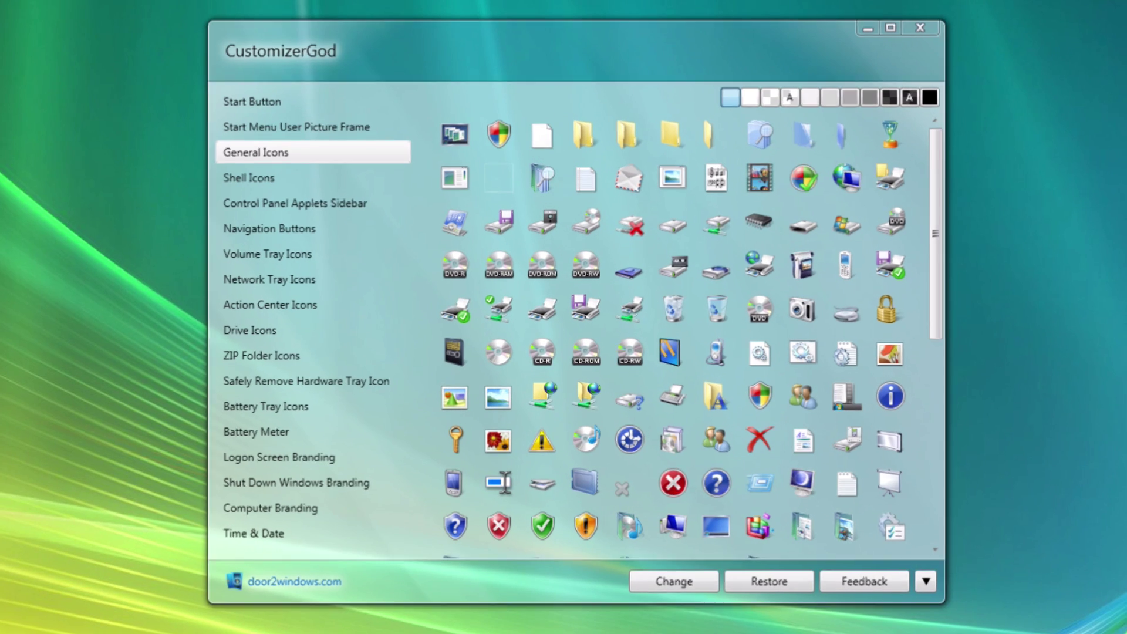
View the computer's System properties to check the replaced shield icons, and close the window
key(super)
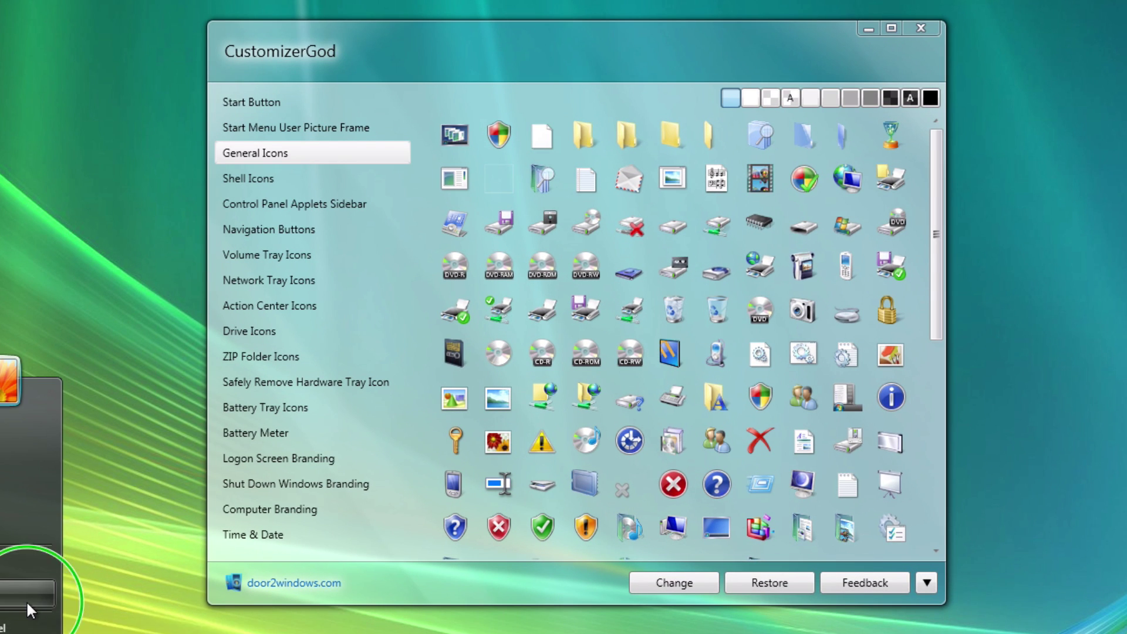
right_click(26, 600)
click(88, 633)
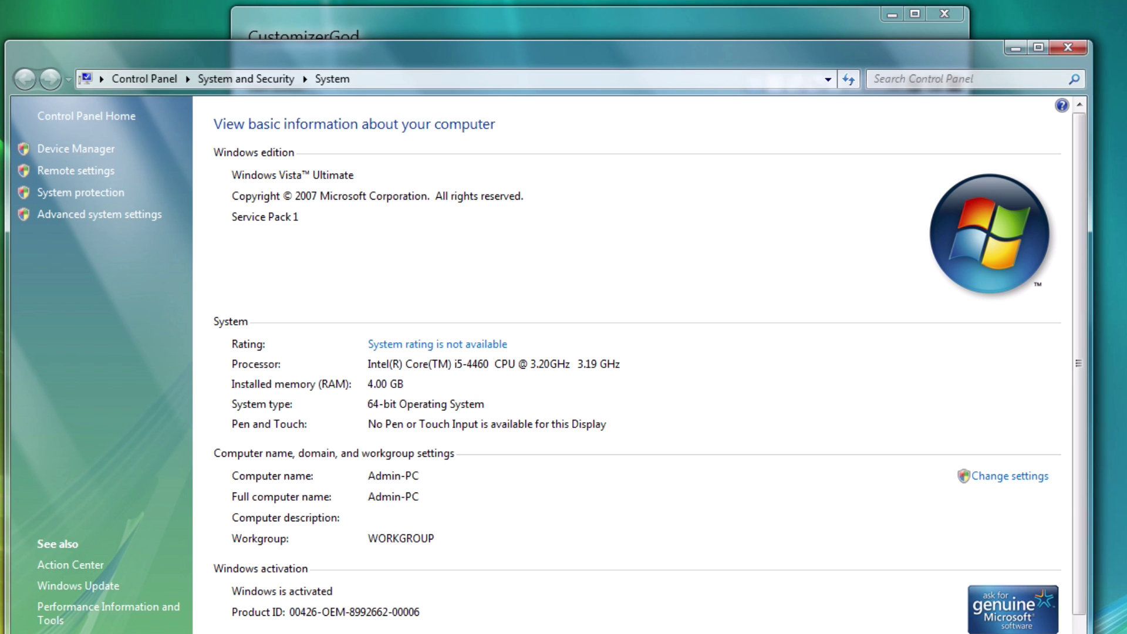
click(1068, 47)
drag(745, 20, 729, 20)
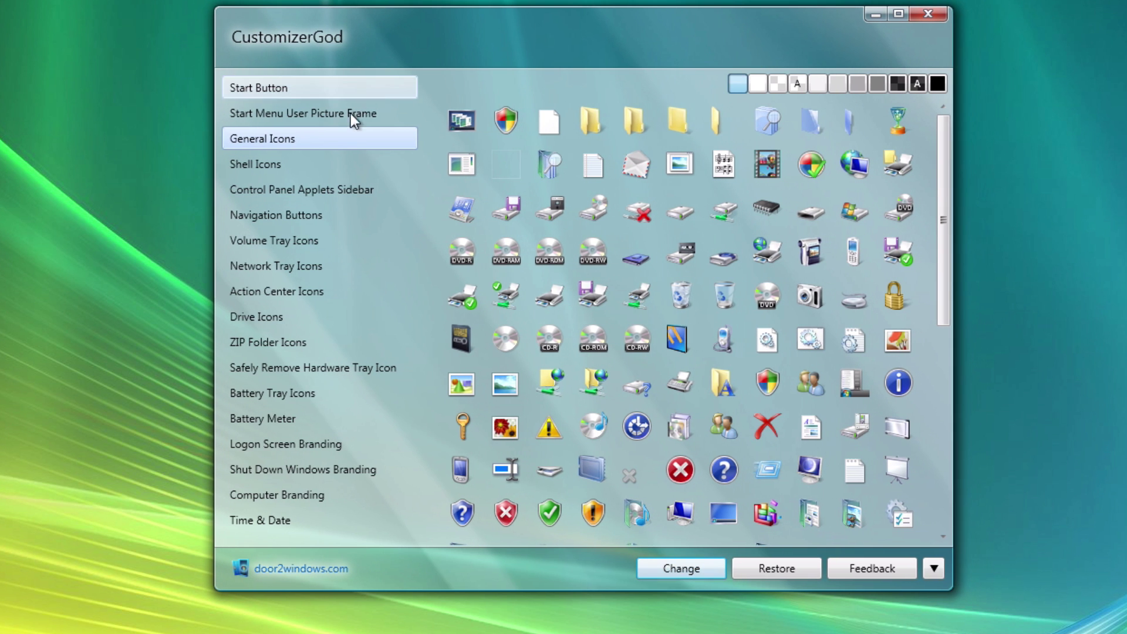
Replace the Control Panel Applets Sidebar images #632 and #633 with the matching files from the Shellstyle panels folder
click(323, 164)
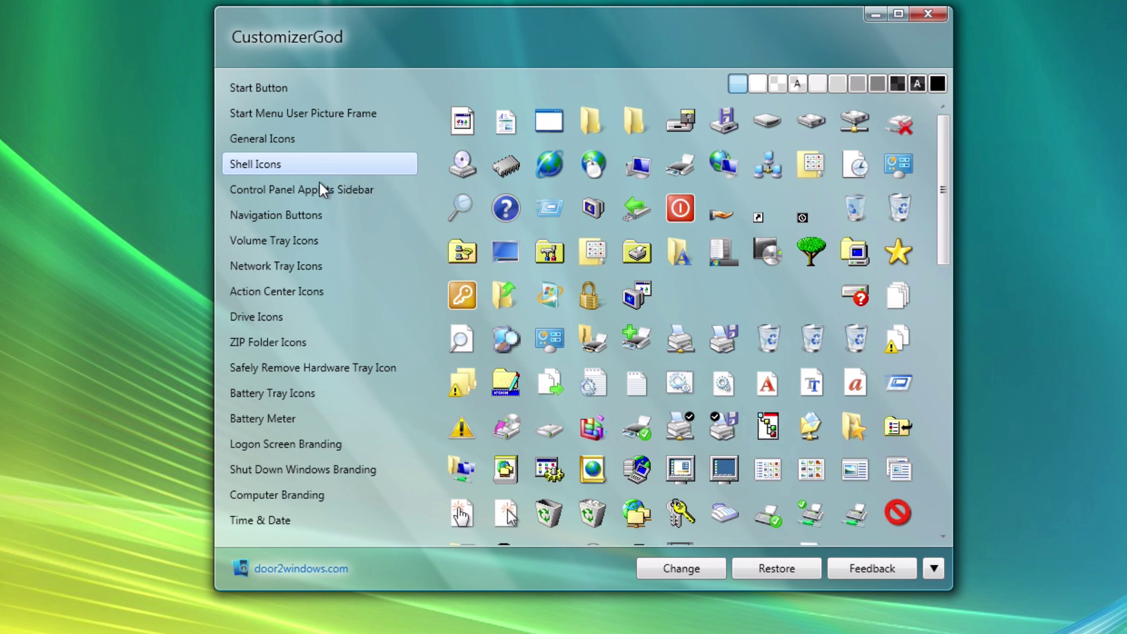
click(318, 189)
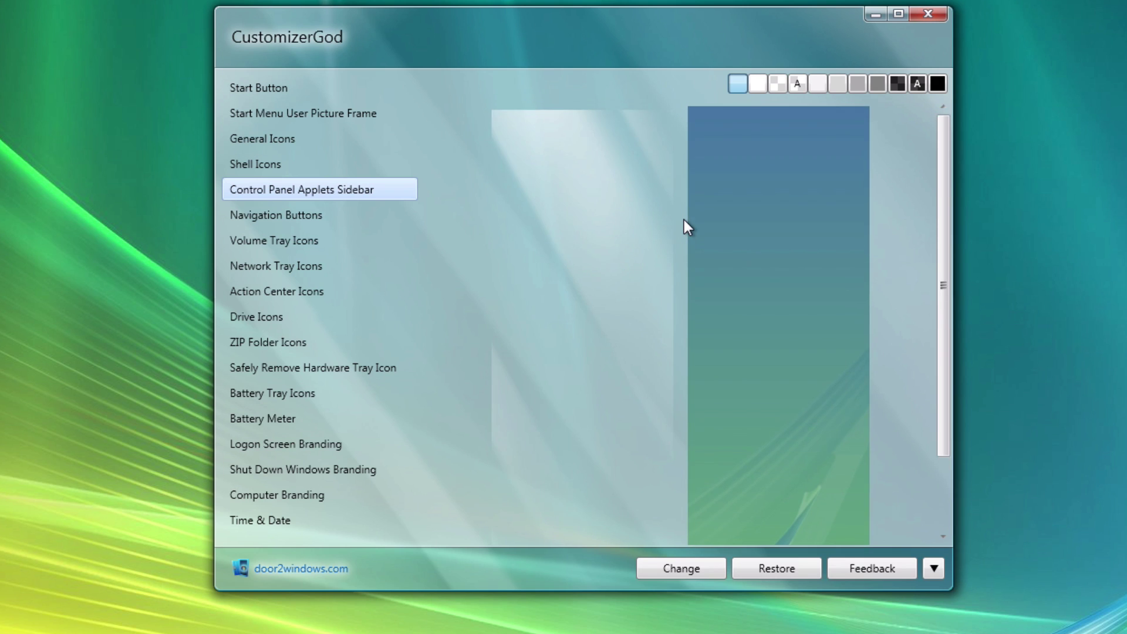
mouse_move(628, 243)
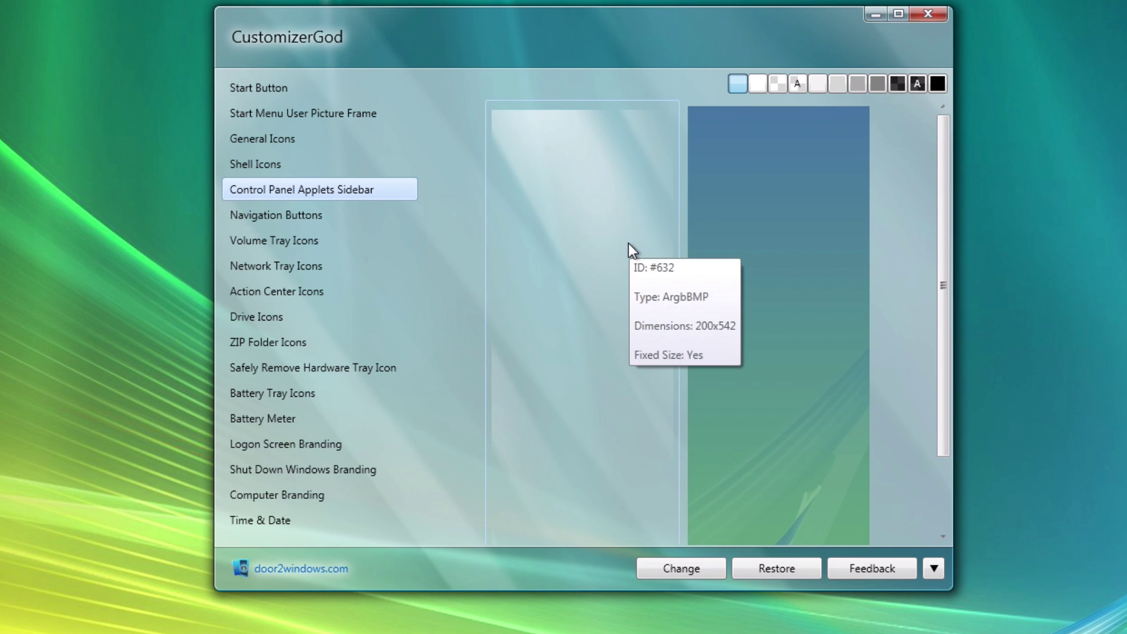
click(658, 573)
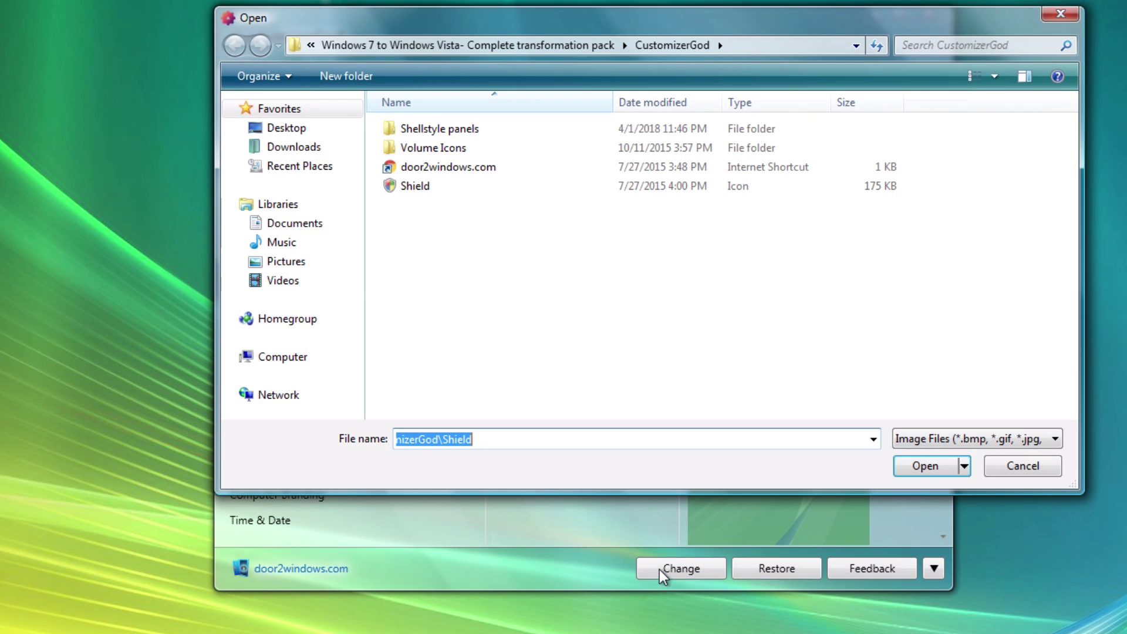
drag(605, 59, 597, 164)
drag(498, 133, 484, 106)
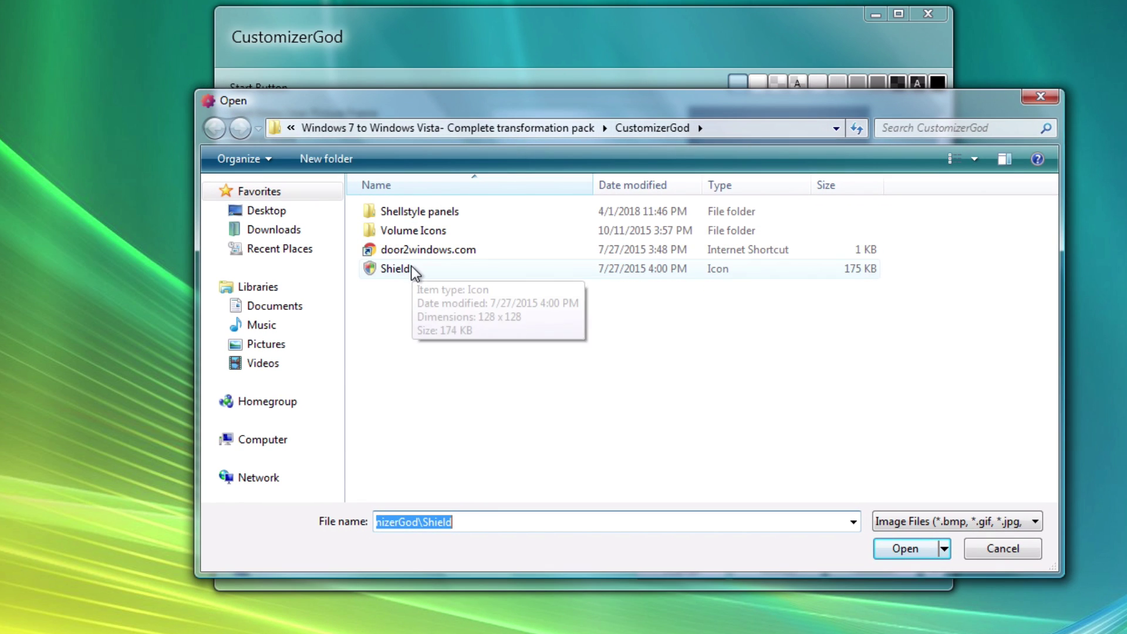
double_click(427, 211)
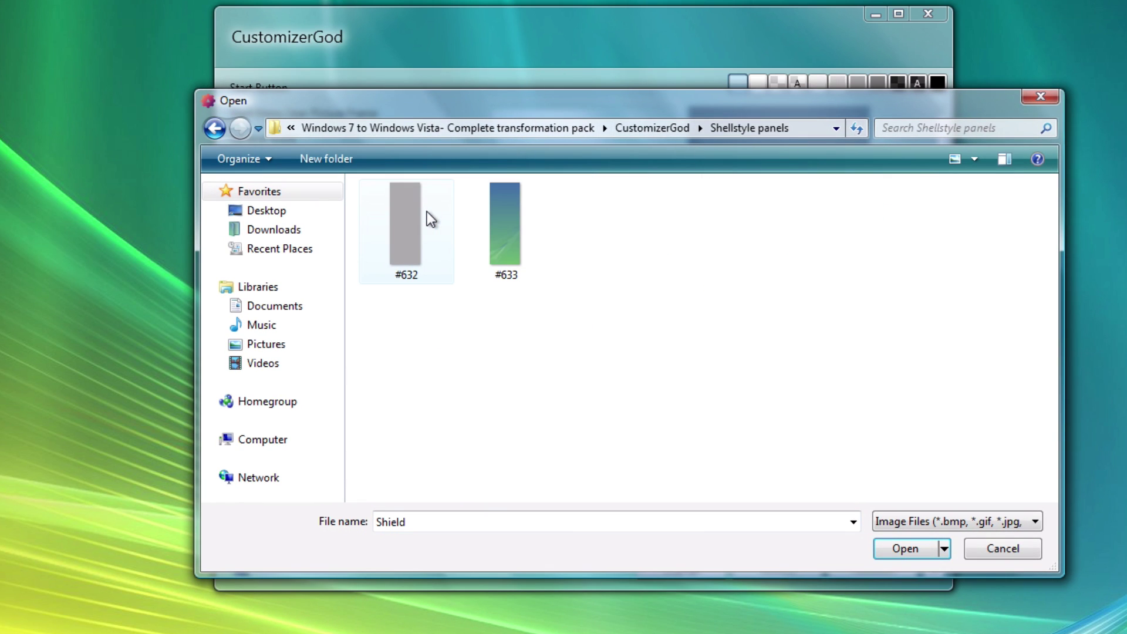
drag(477, 109, 122, 279)
drag(546, 263, 671, 265)
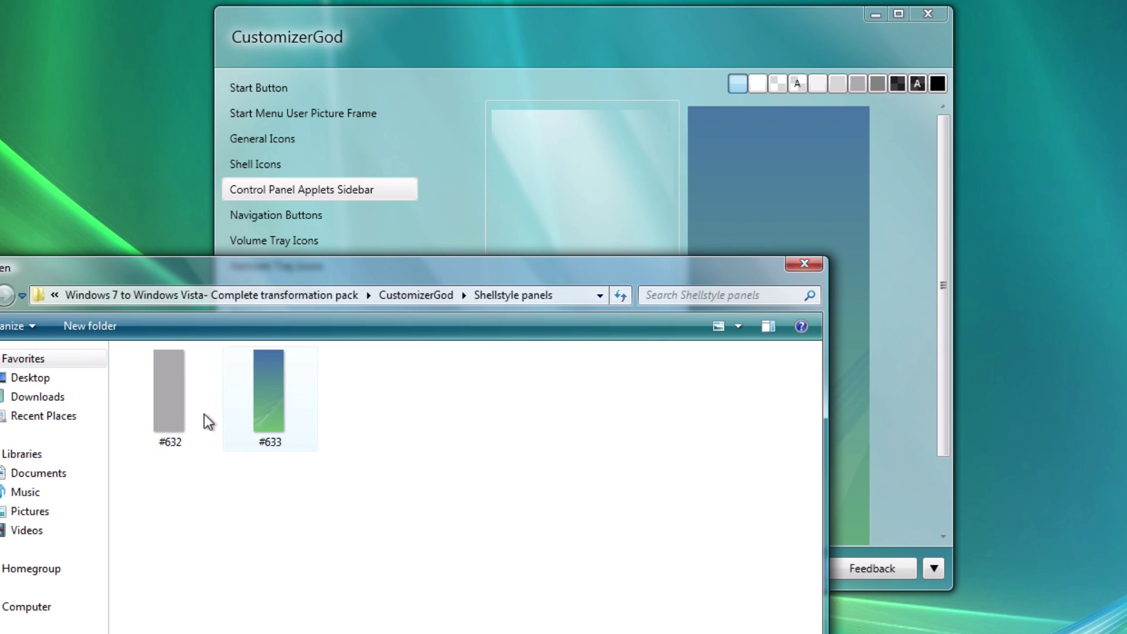
double_click(181, 414)
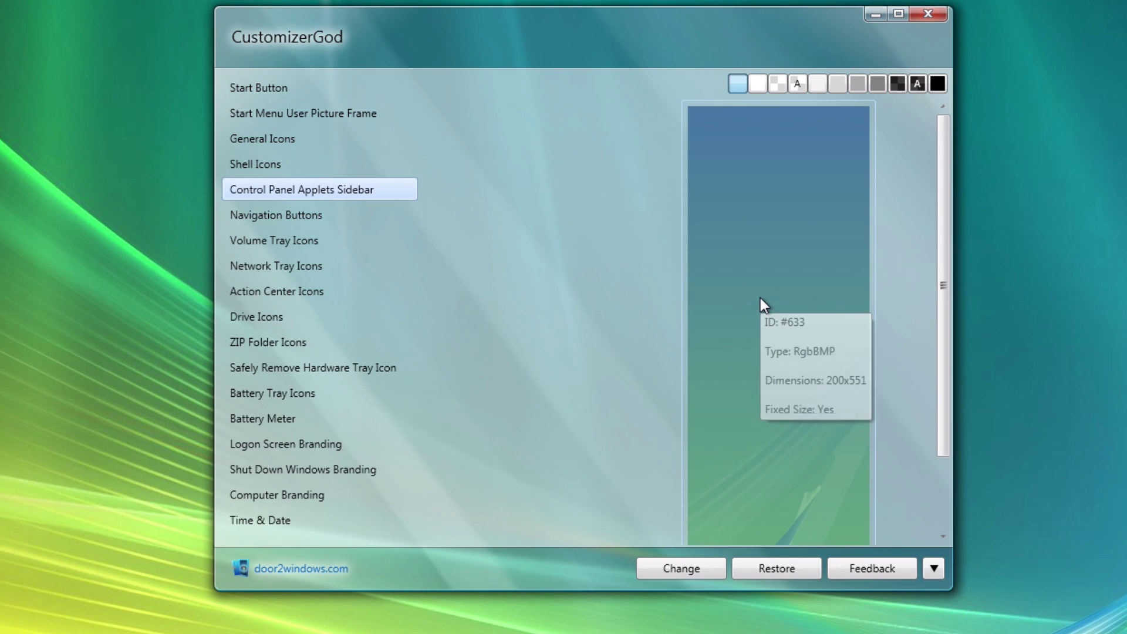
click(647, 567)
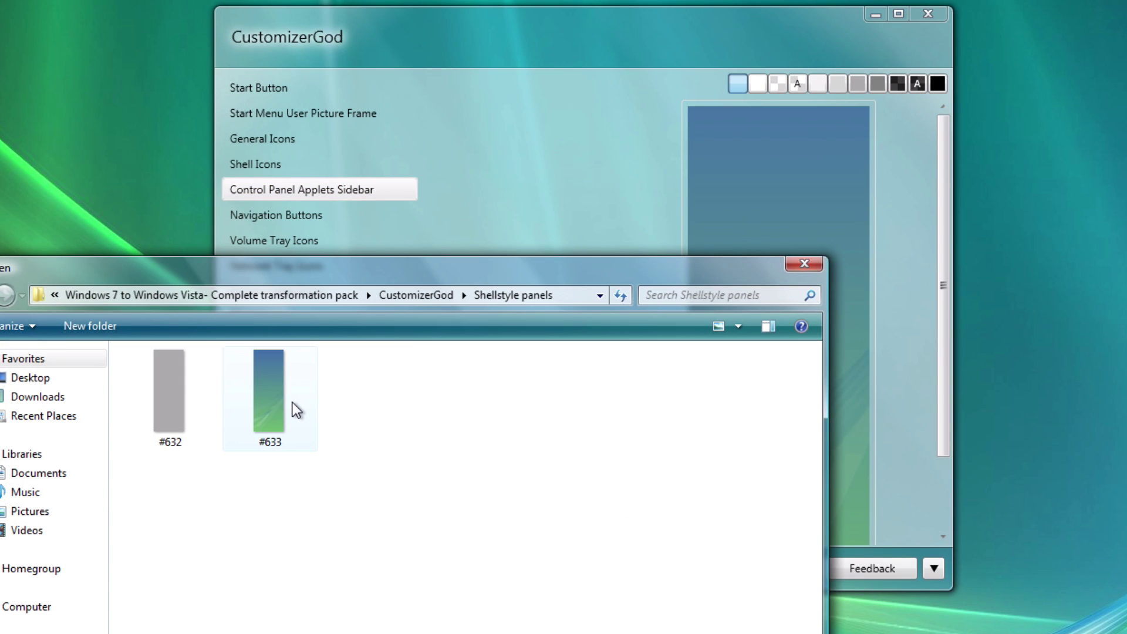
double_click(292, 403)
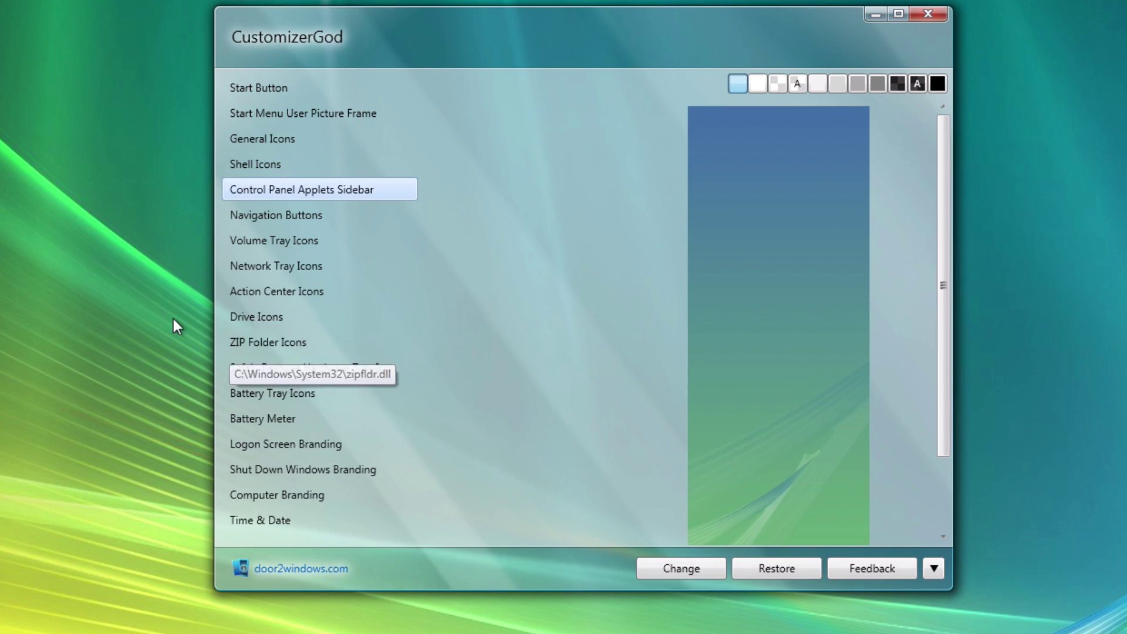
View the computer's System properties to check the replaced sidebar background, and close the window
key(super)
right_click(2, 578)
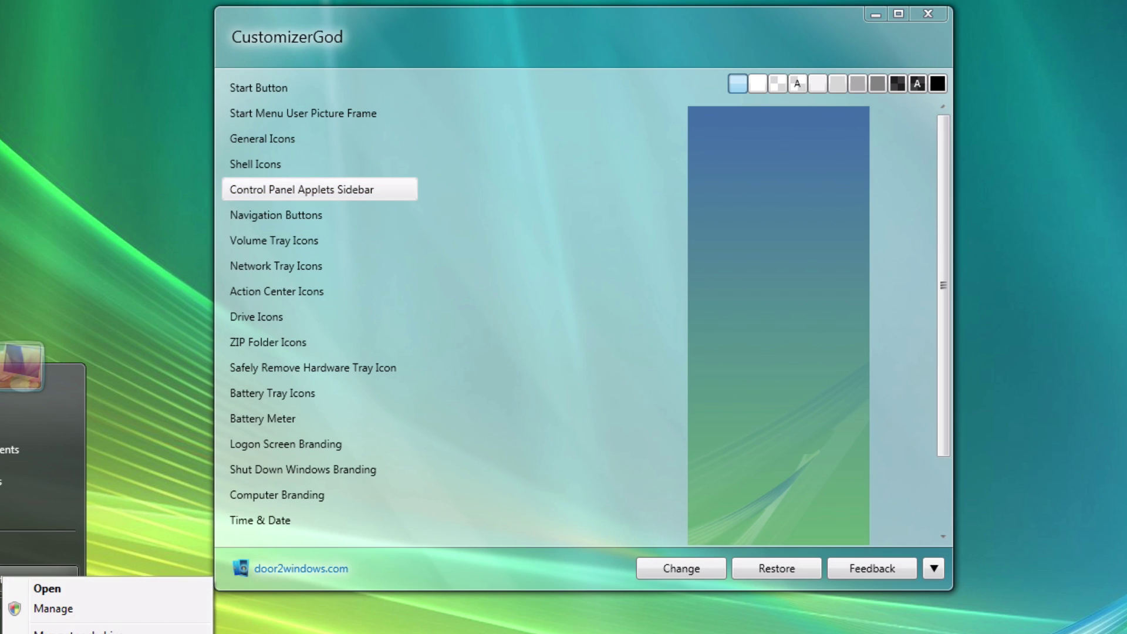
click(26, 633)
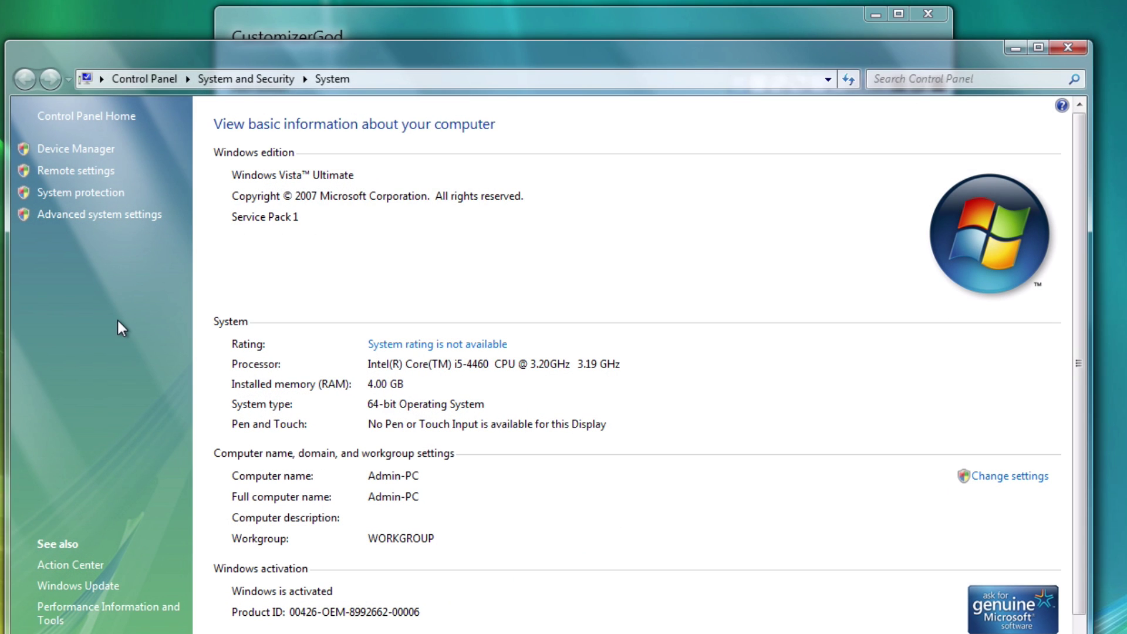
scroll(117, 318, down, 1)
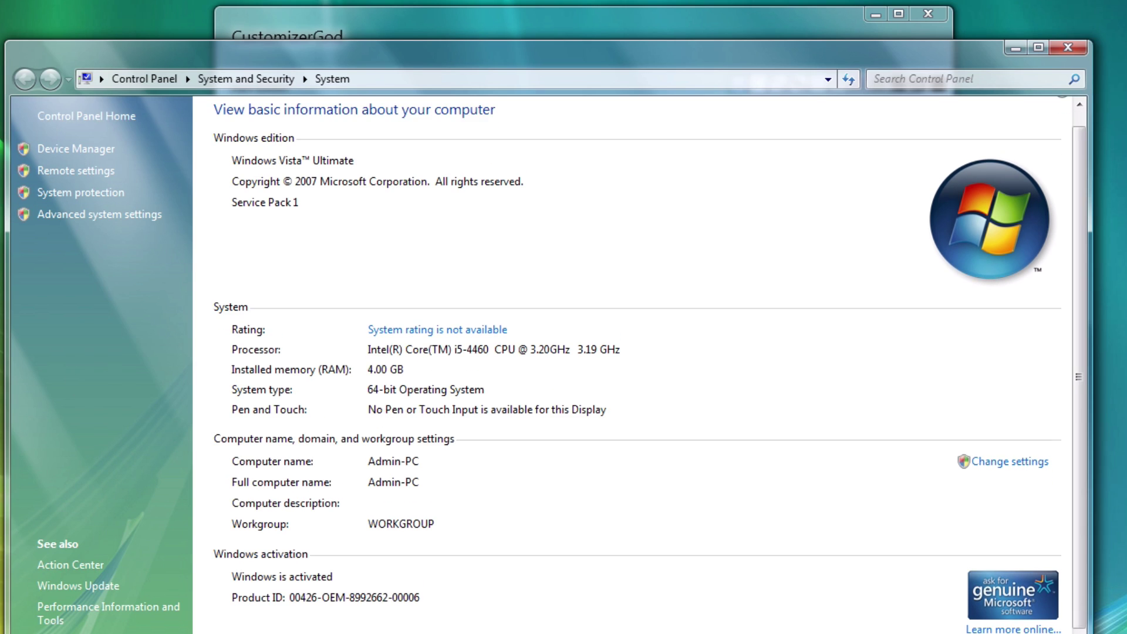
click(1060, 51)
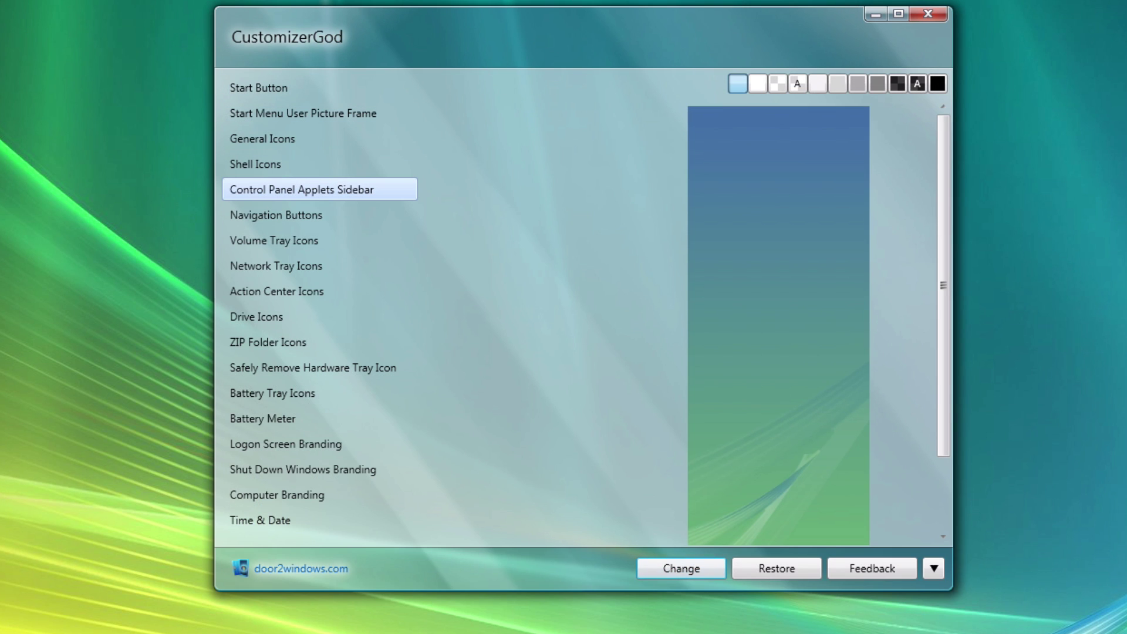
key(super)
click(551, 594)
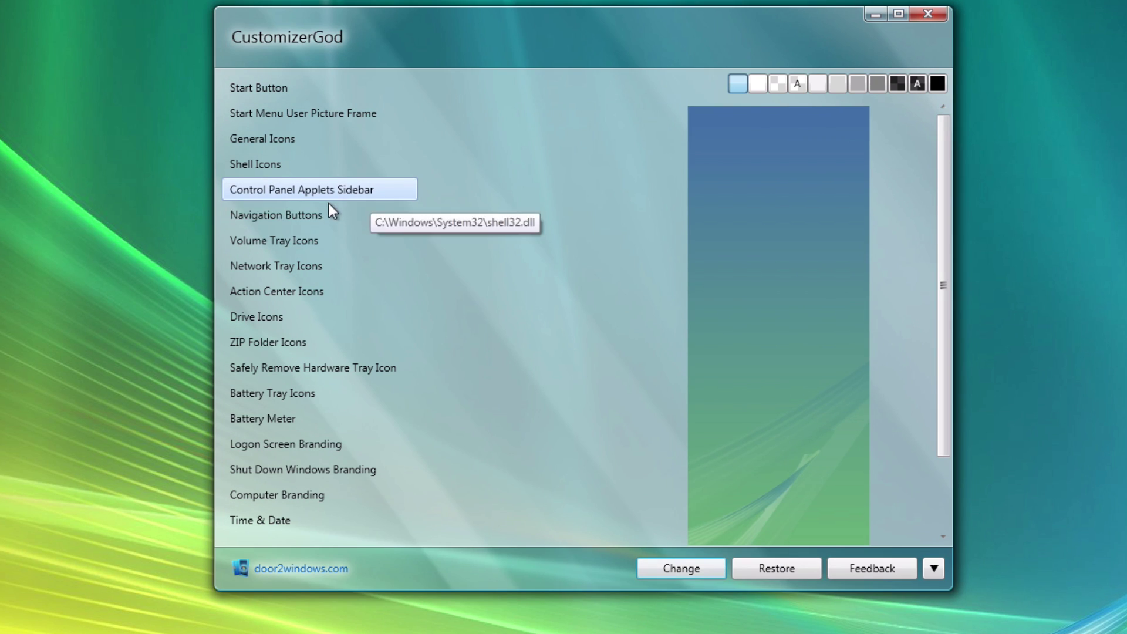
Replace the Mute and No Volume tray icons in CustomizerGod with images 1 and 2 from the pack's Volume Icons folder
click(318, 248)
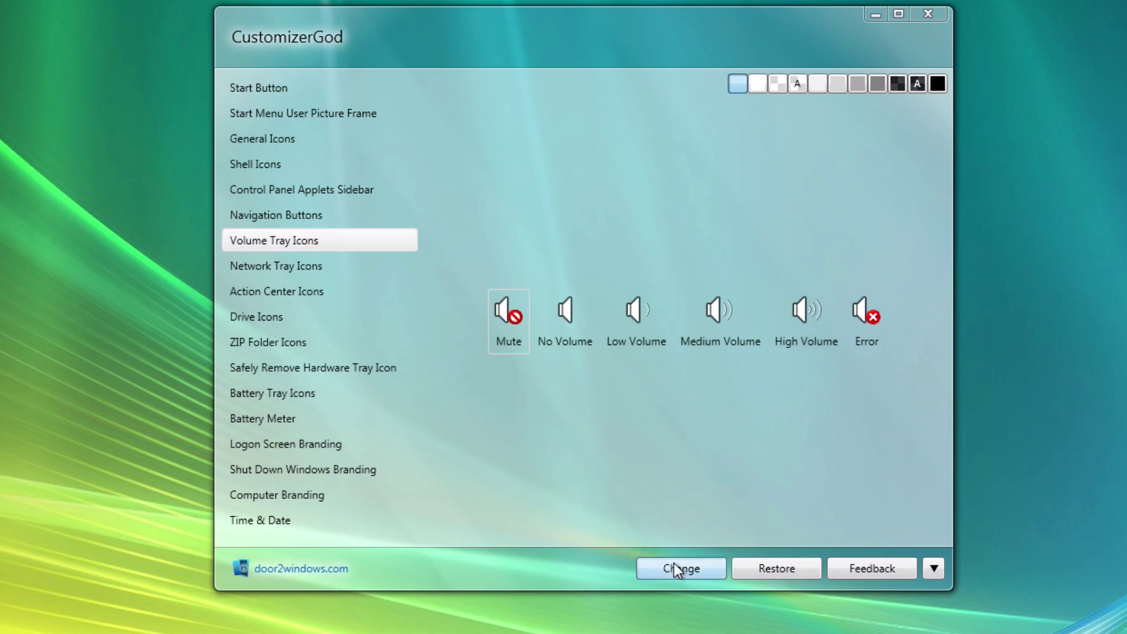
click(674, 562)
click(423, 294)
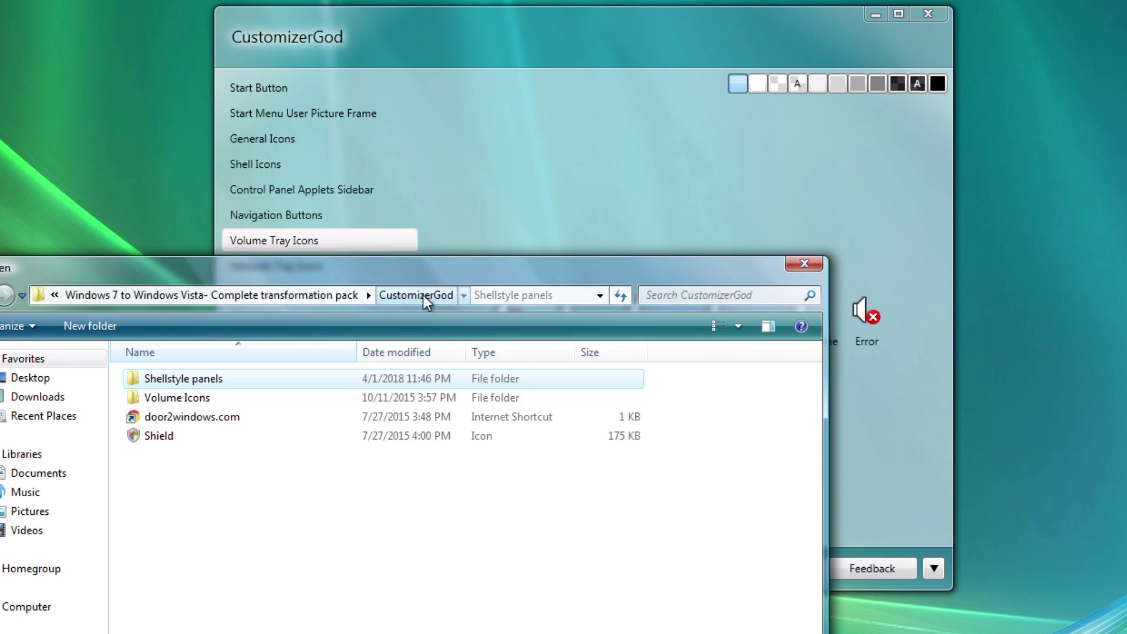
double_click(219, 399)
double_click(185, 381)
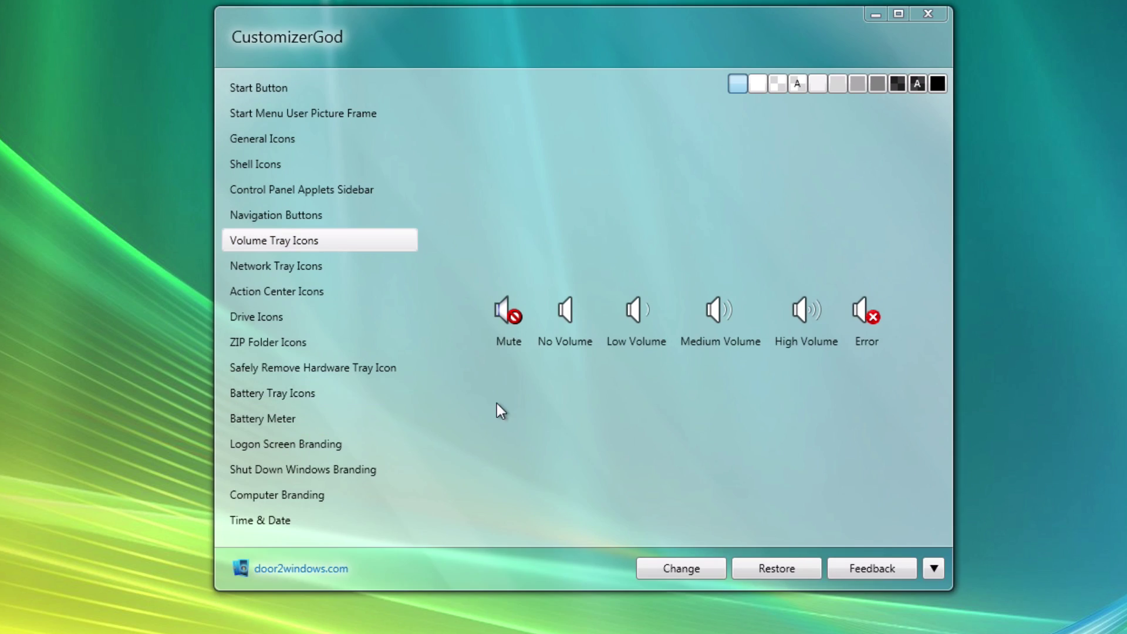
click(567, 314)
click(671, 568)
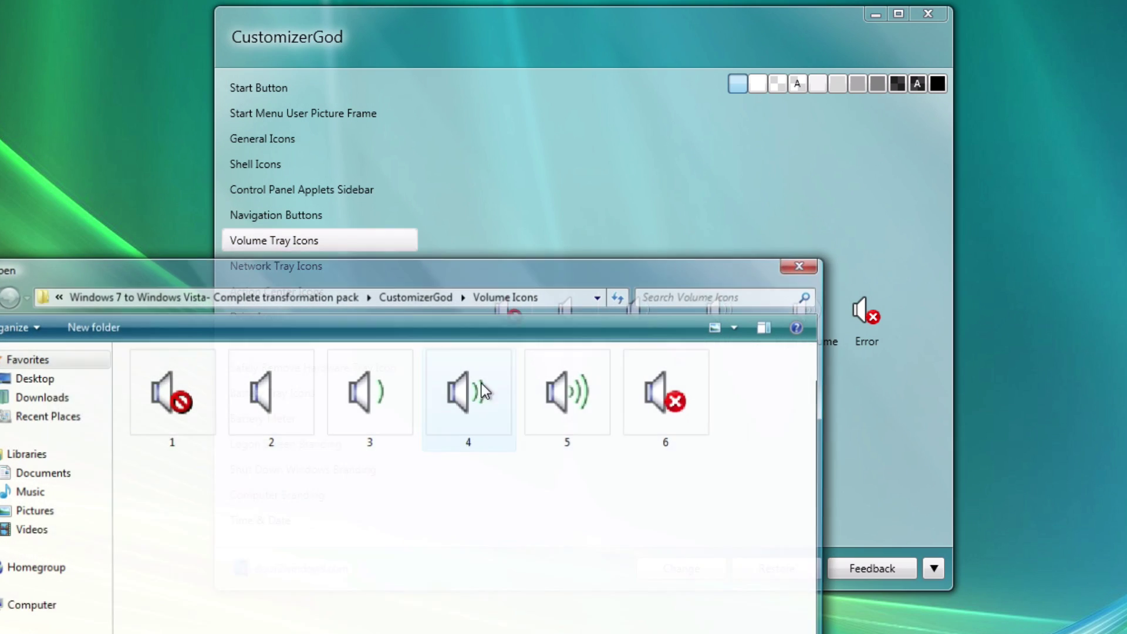
click(286, 400)
double_click(285, 398)
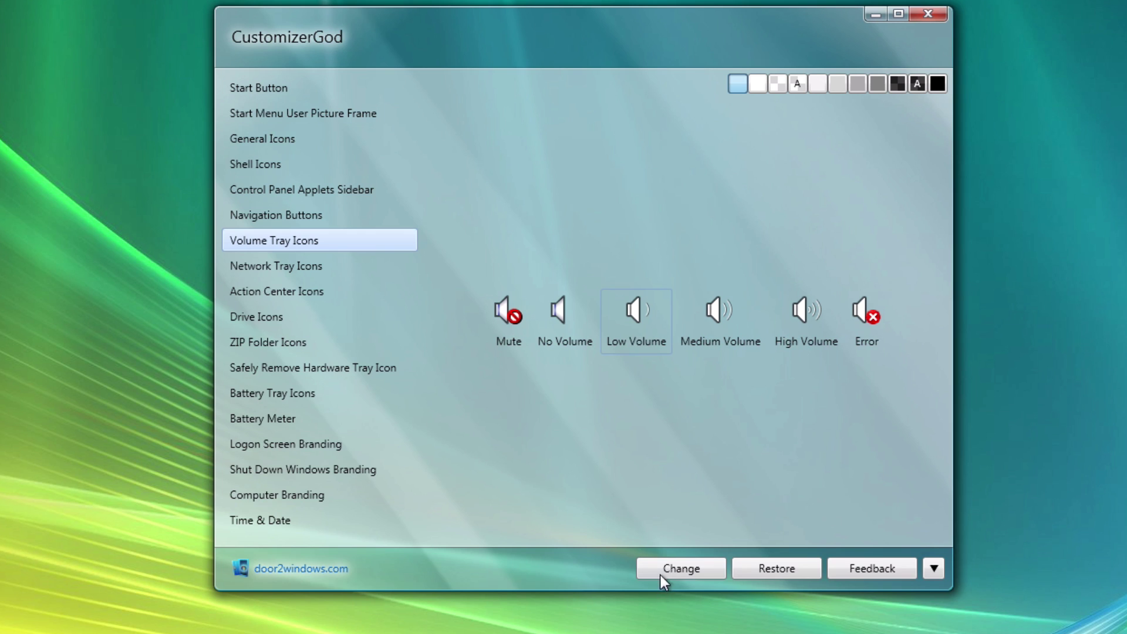
Replace the Low Volume and Medium Volume tray icons with images 3 and 4 from the Volume Icons folder
click(660, 569)
click(403, 398)
double_click(402, 398)
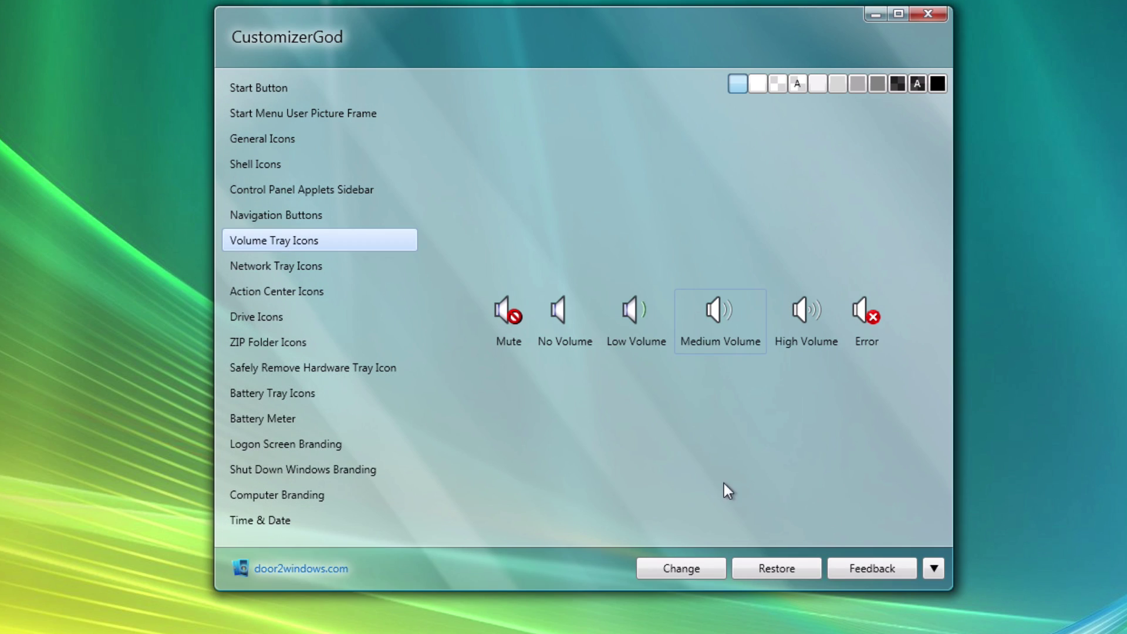
click(692, 559)
click(492, 384)
double_click(492, 384)
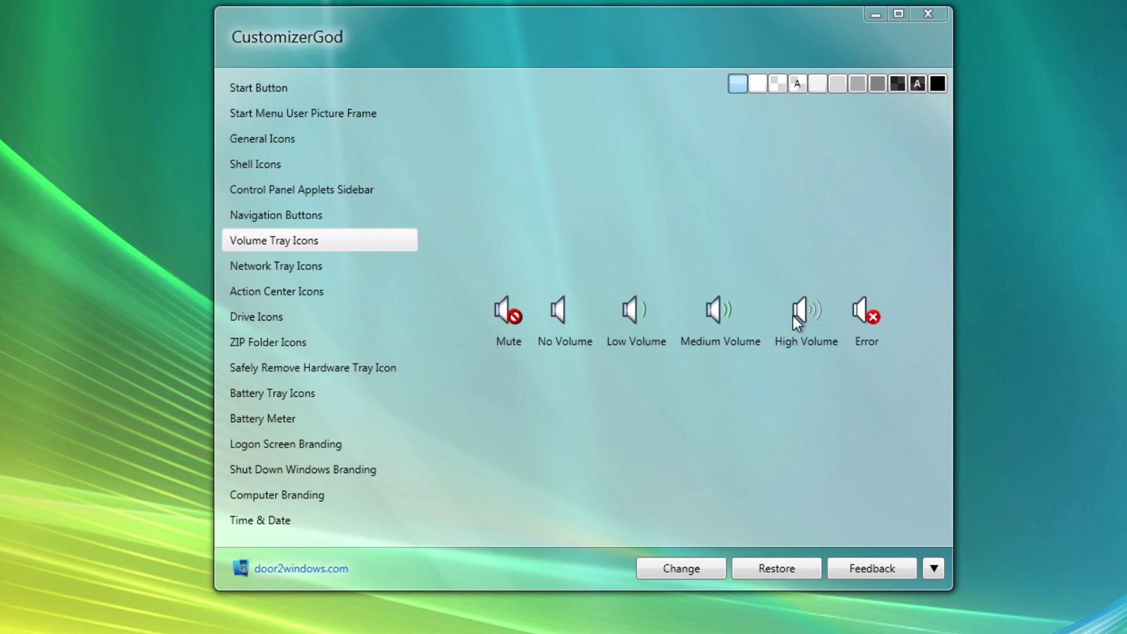
Replace the High Volume and Error tray icons with images 5 and 6 from the Volume Icons folder
click(698, 563)
double_click(617, 399)
click(716, 570)
double_click(643, 384)
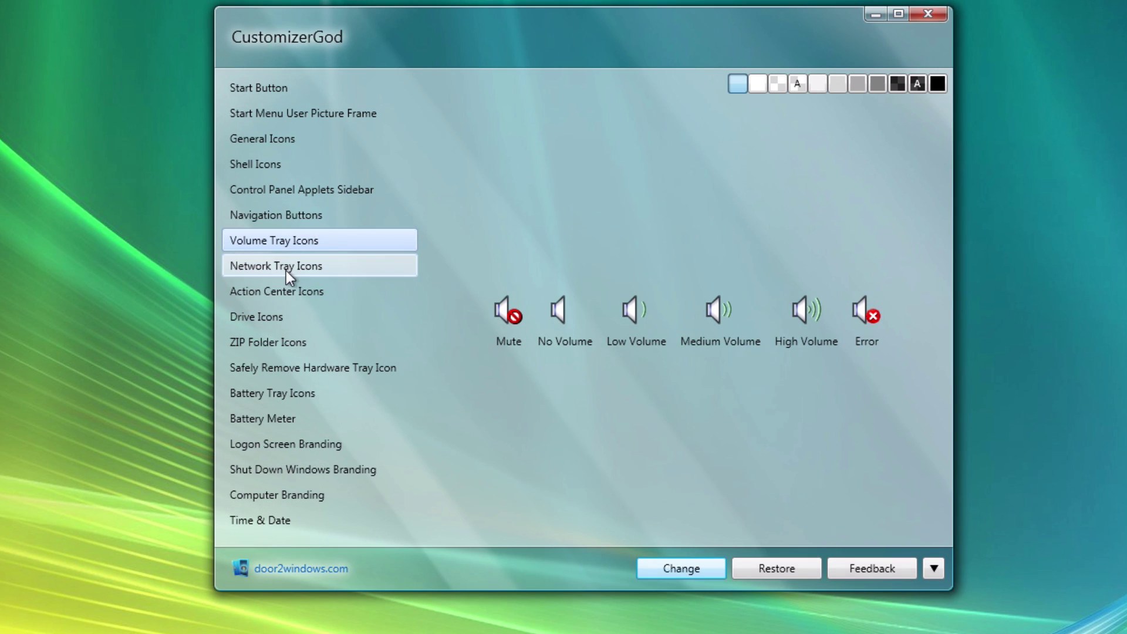
Look through the remaining CustomizerGod categories, from Network Tray Icons to Shut Down Windows Branding, and close the program
click(287, 269)
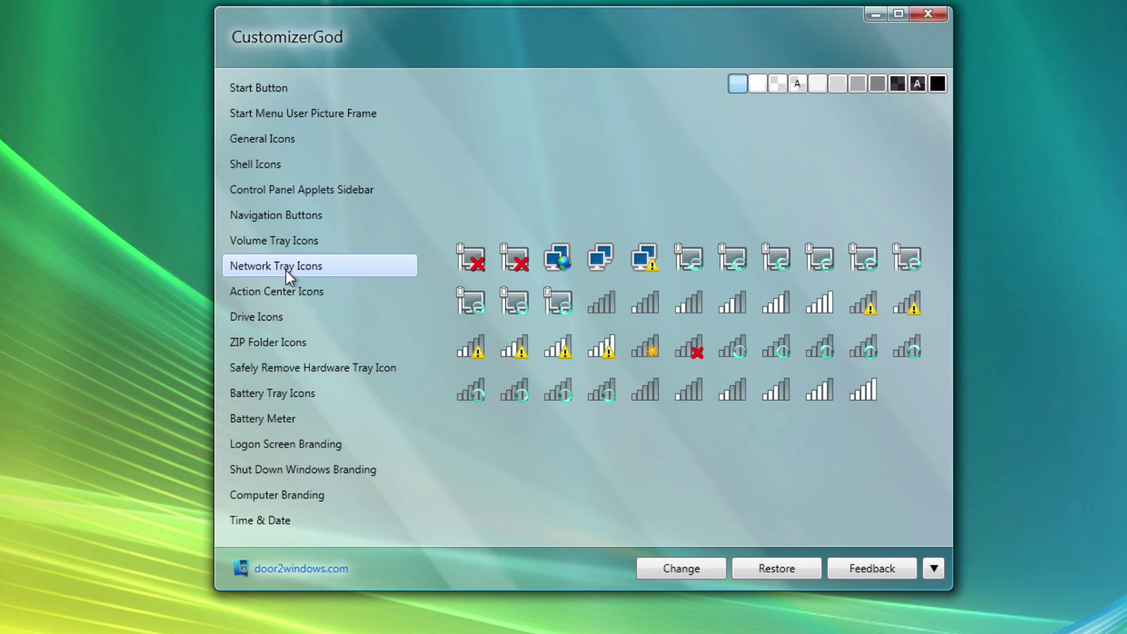
click(290, 289)
click(292, 314)
click(299, 341)
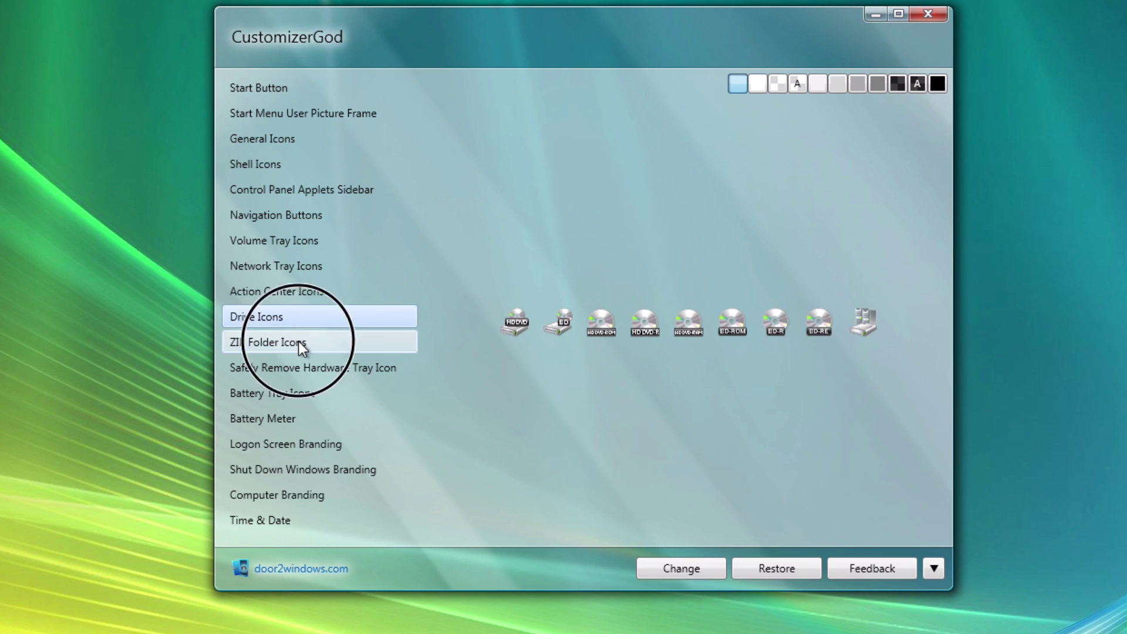
click(317, 420)
click(309, 445)
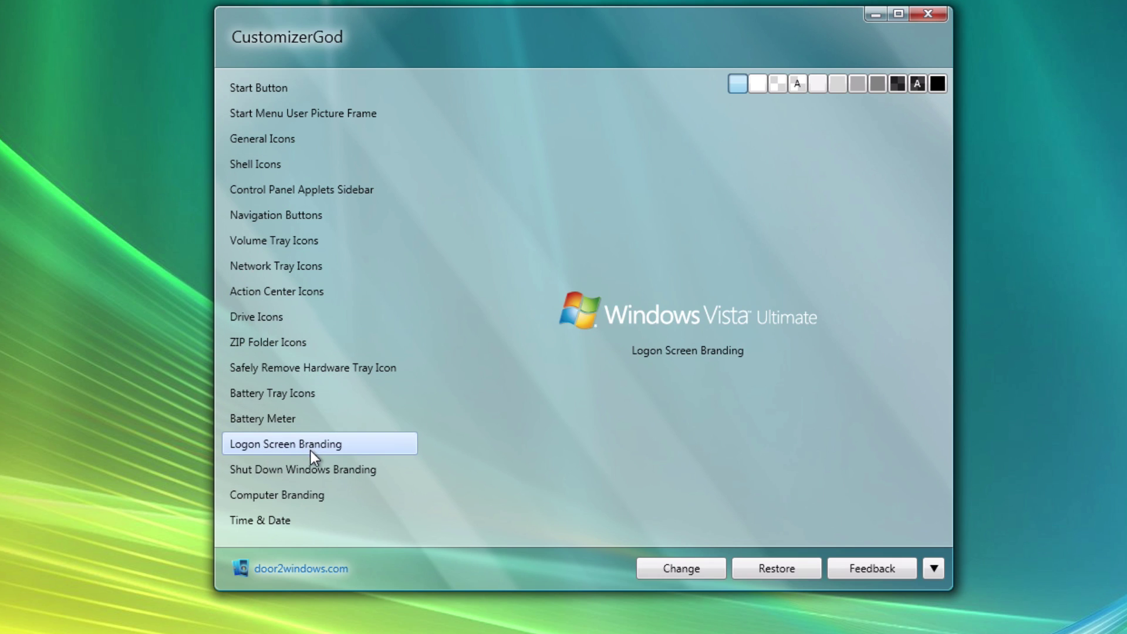
click(330, 468)
click(341, 444)
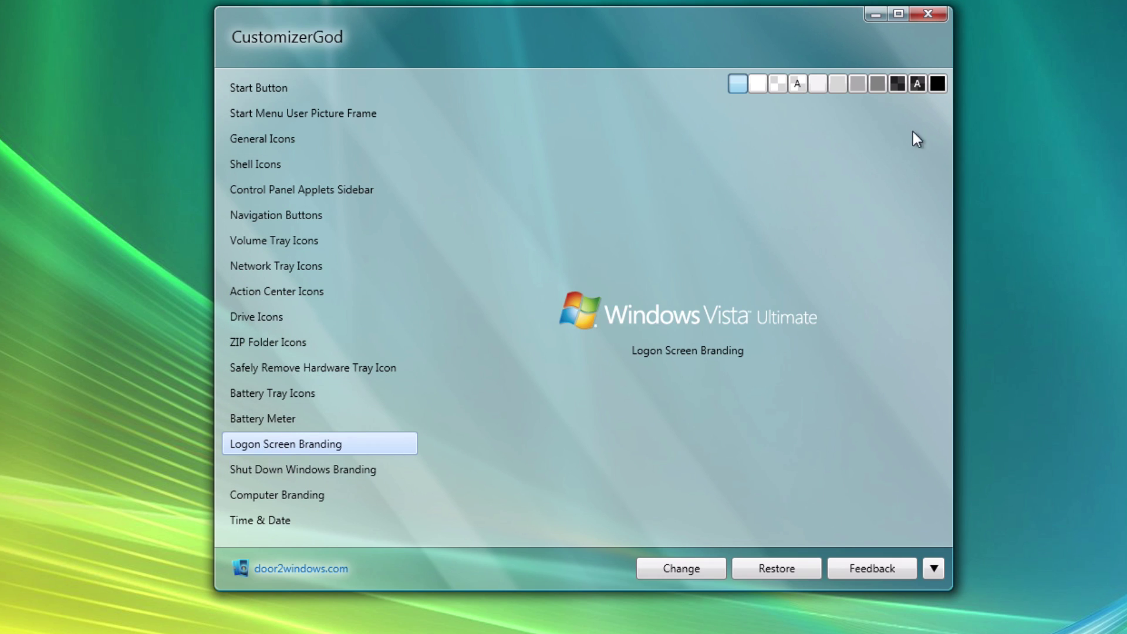
click(940, 14)
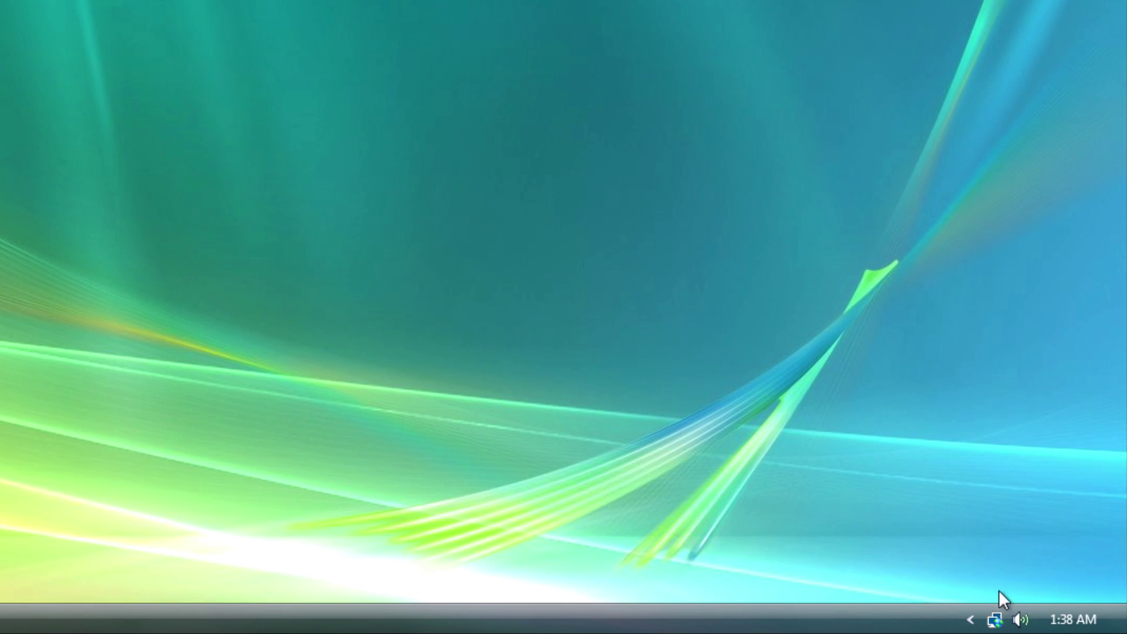
Check the replaced volume icon in the notification area by lowering the volume slightly, and view the Start menu
click(1027, 621)
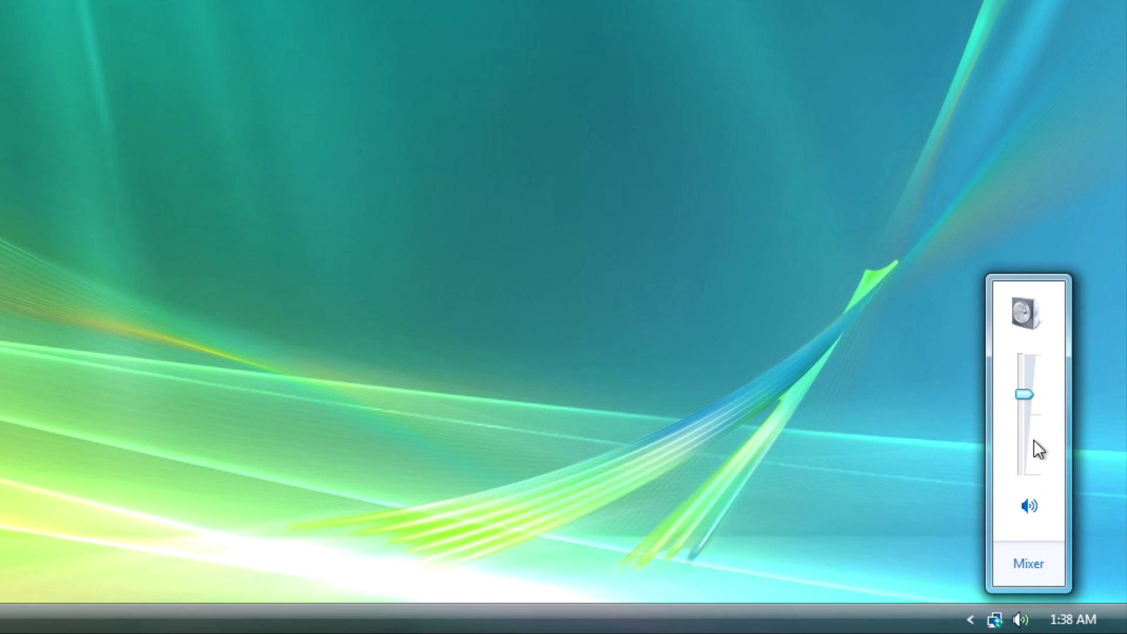
mouse_move(1032, 396)
mouse_down()
mouse_move(1027, 480)
mouse_move(1034, 387)
mouse_move(1036, 413)
mouse_up()
click(989, 597)
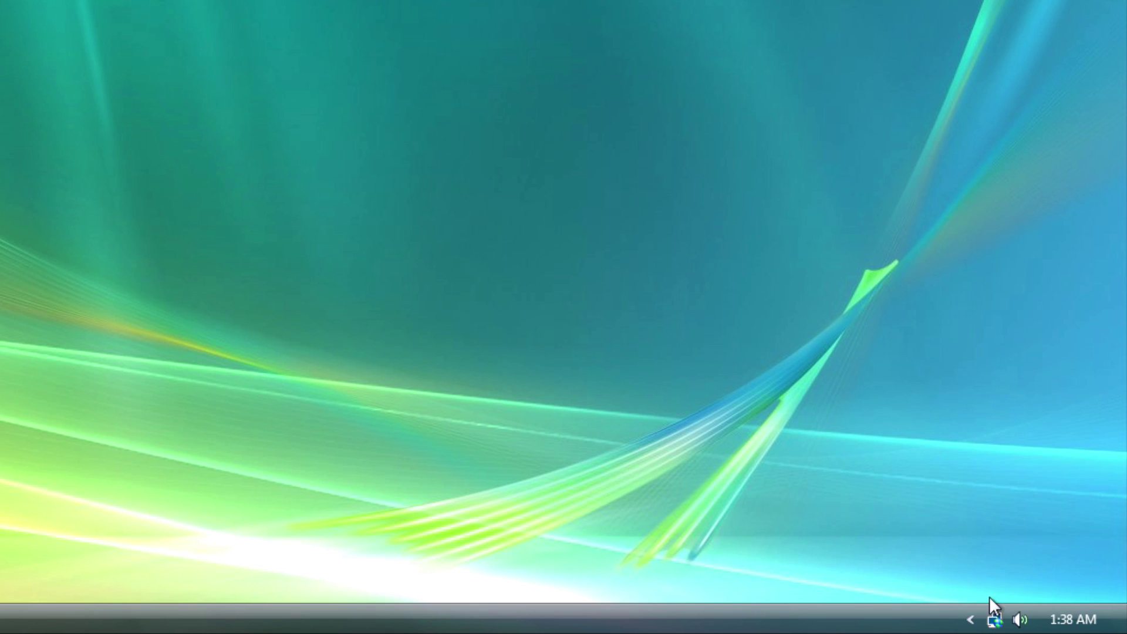
right_click(1022, 620)
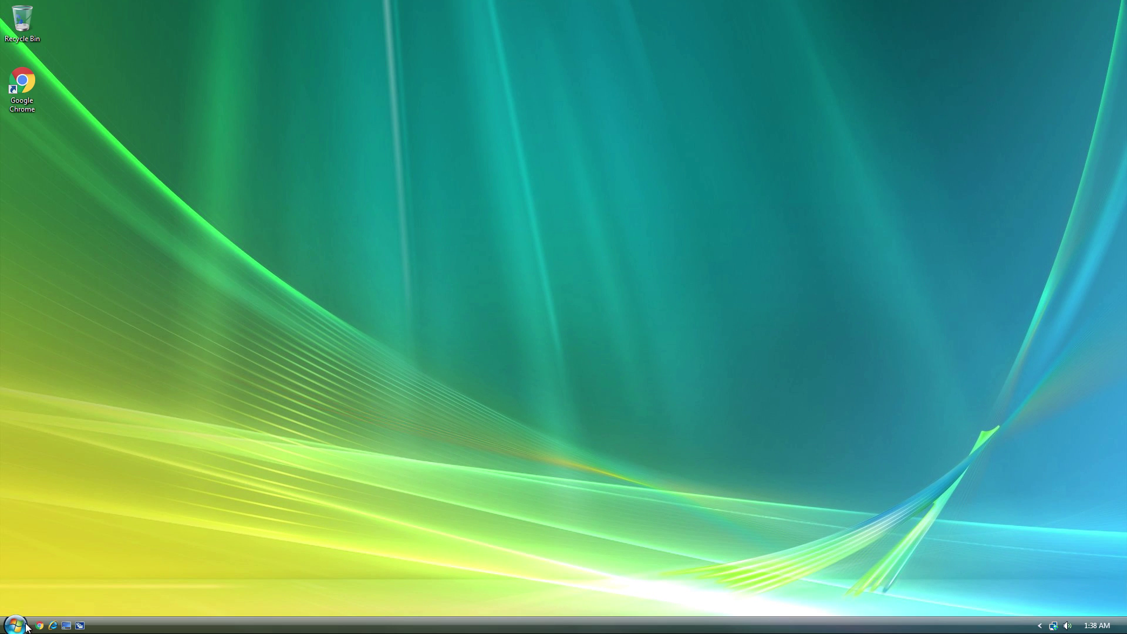
click(15, 625)
click(366, 386)
Switch to Google Chrome and search the web for "classic shell"
click(38, 625)
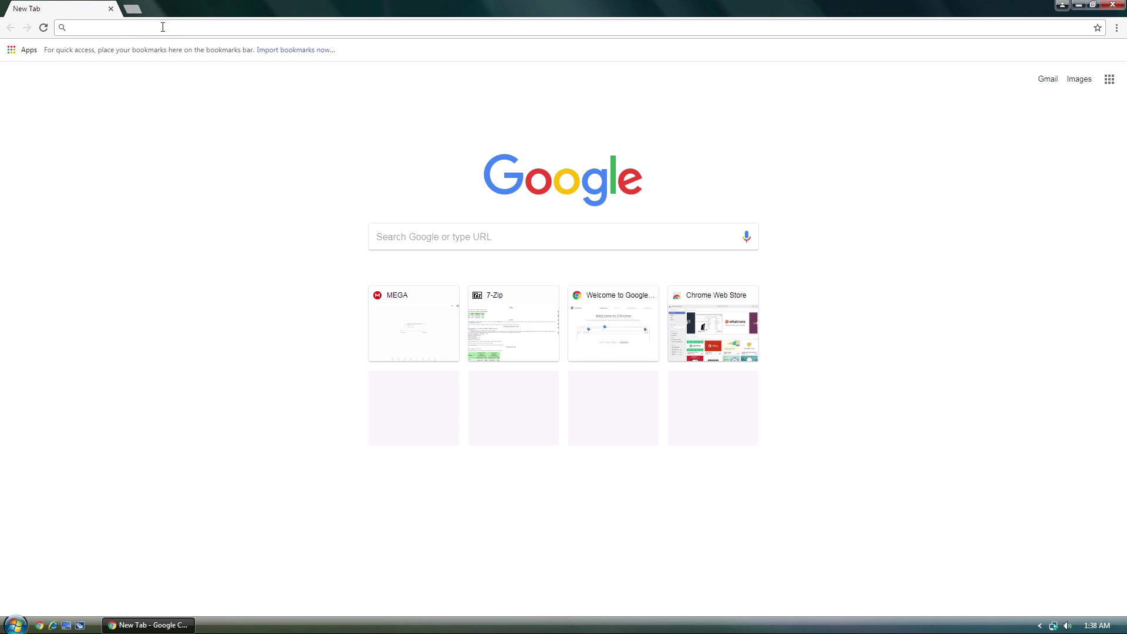
text(classic shell)
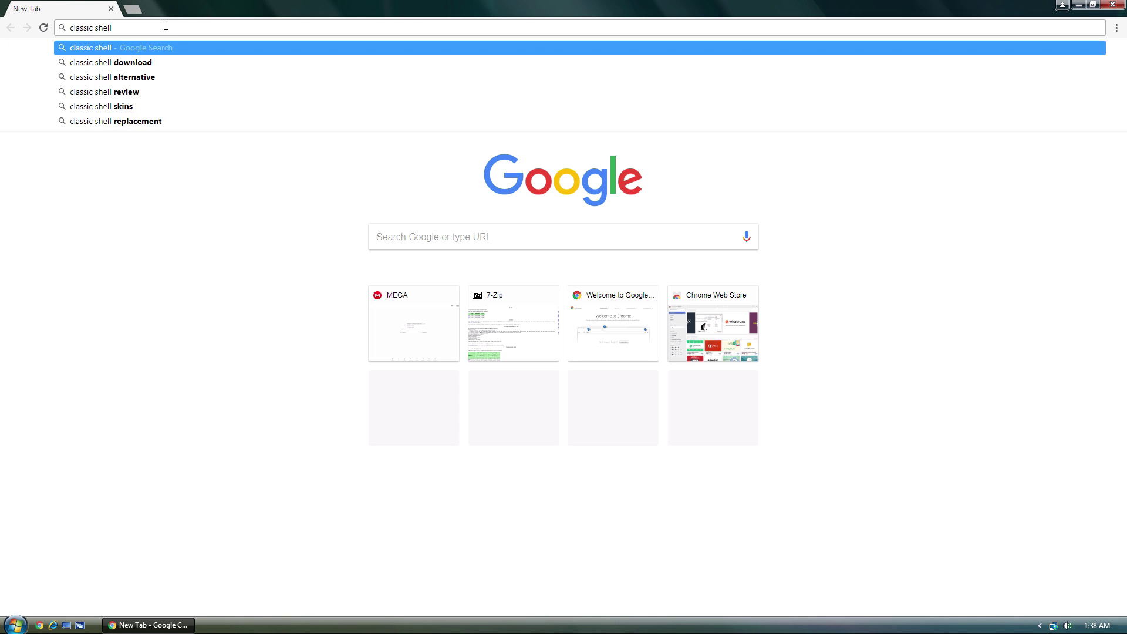
key(Return)
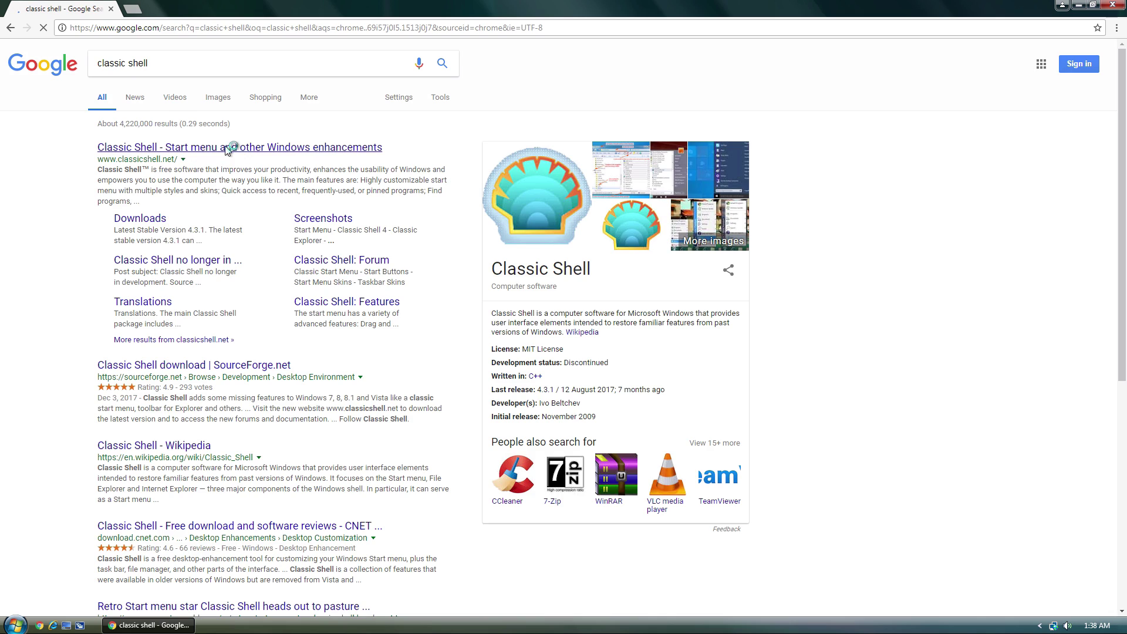
Download the Classic Shell 4.3.1 installer through the official Classic Shell website, launch it, and close the browser
click(231, 145)
click(268, 267)
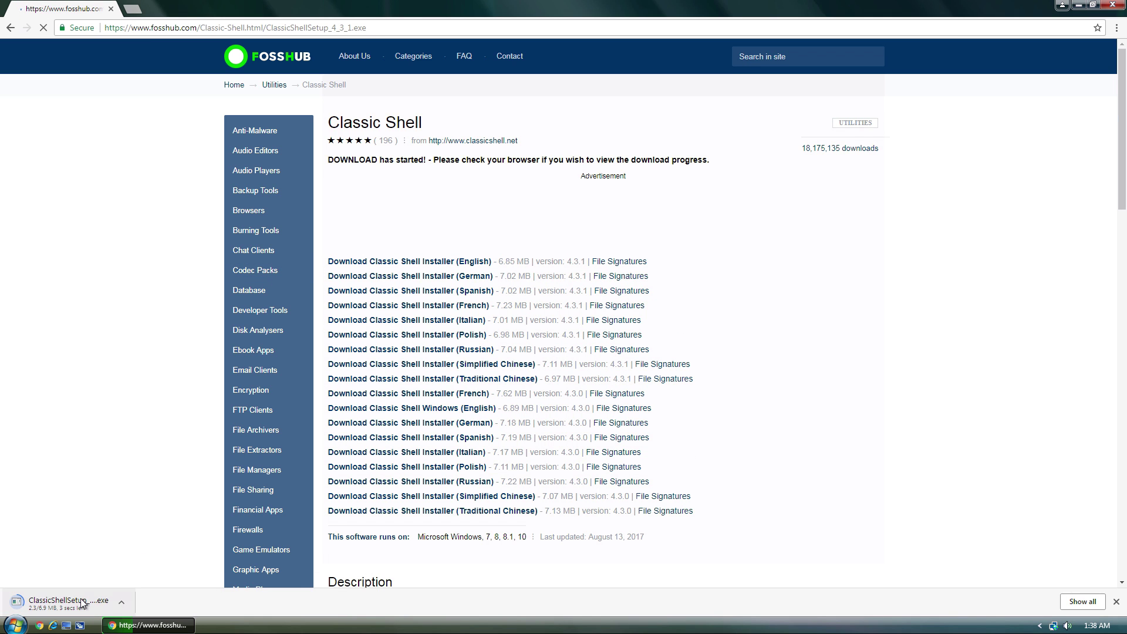
click(80, 597)
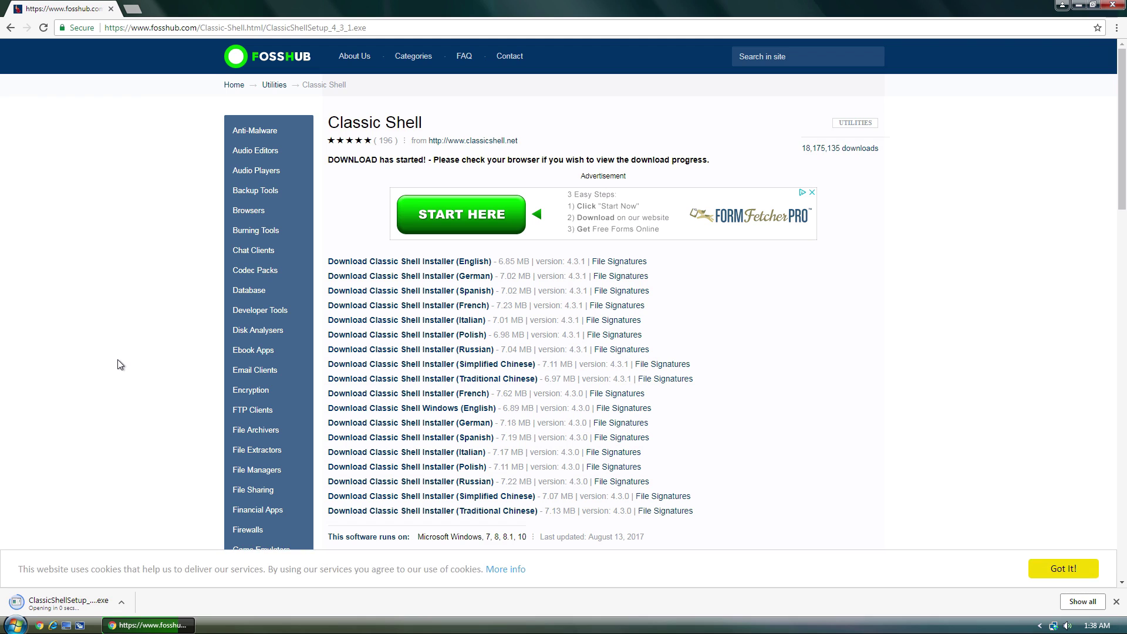
click(1113, 4)
click(594, 324)
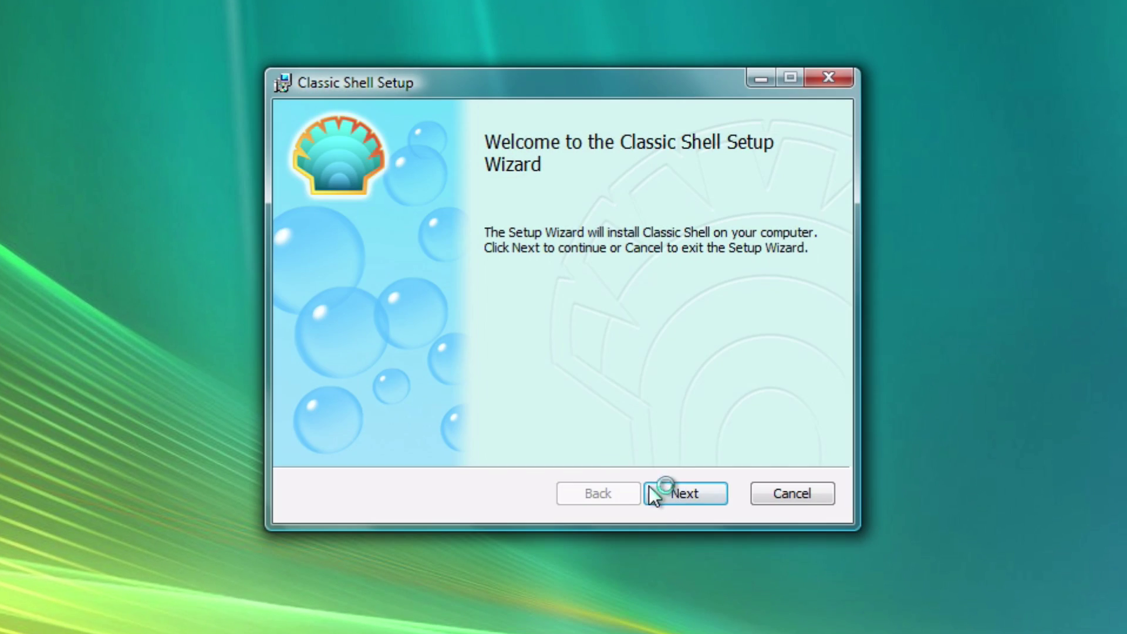
Install Classic Shell with the default options, accepting the license agreement and allowing the installation, and finish the setup wizard
click(656, 494)
click(516, 442)
click(685, 493)
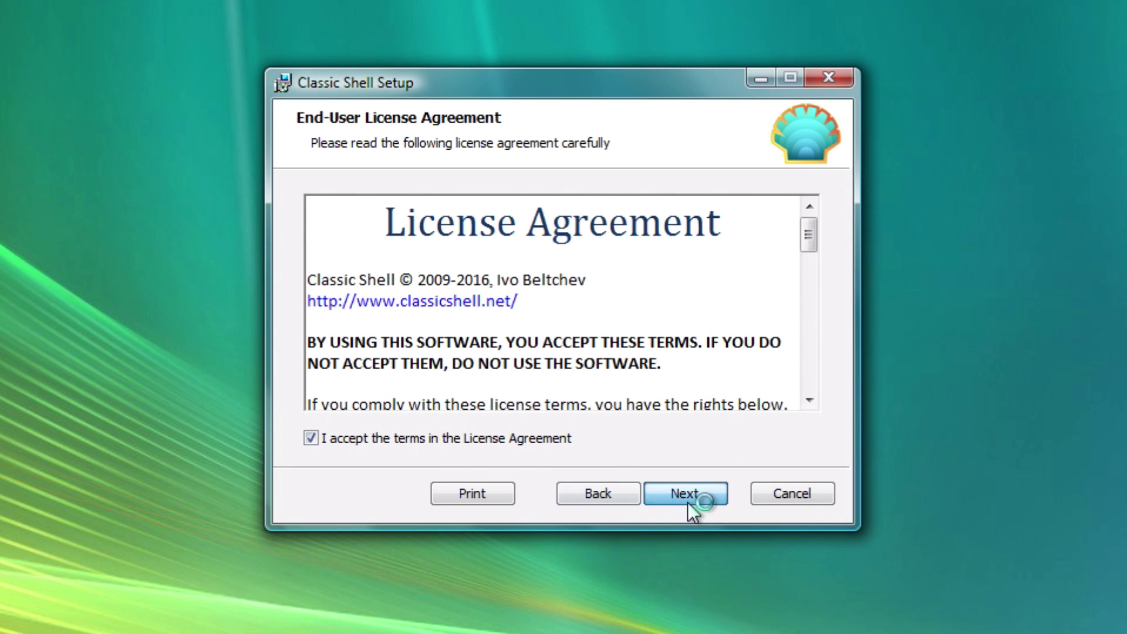
click(670, 492)
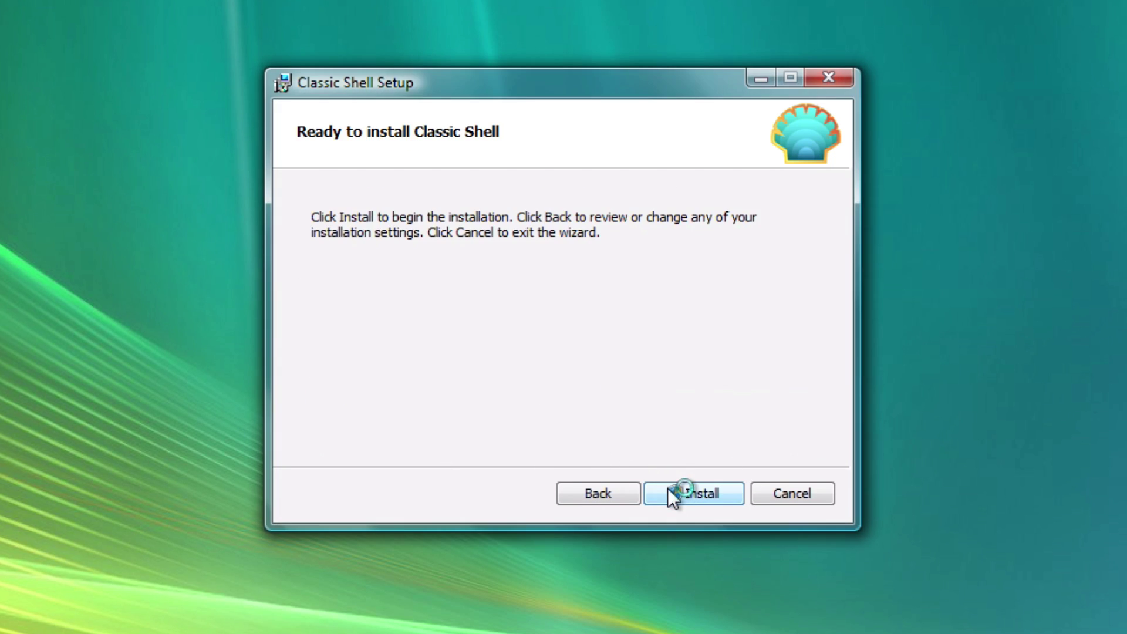
click(670, 493)
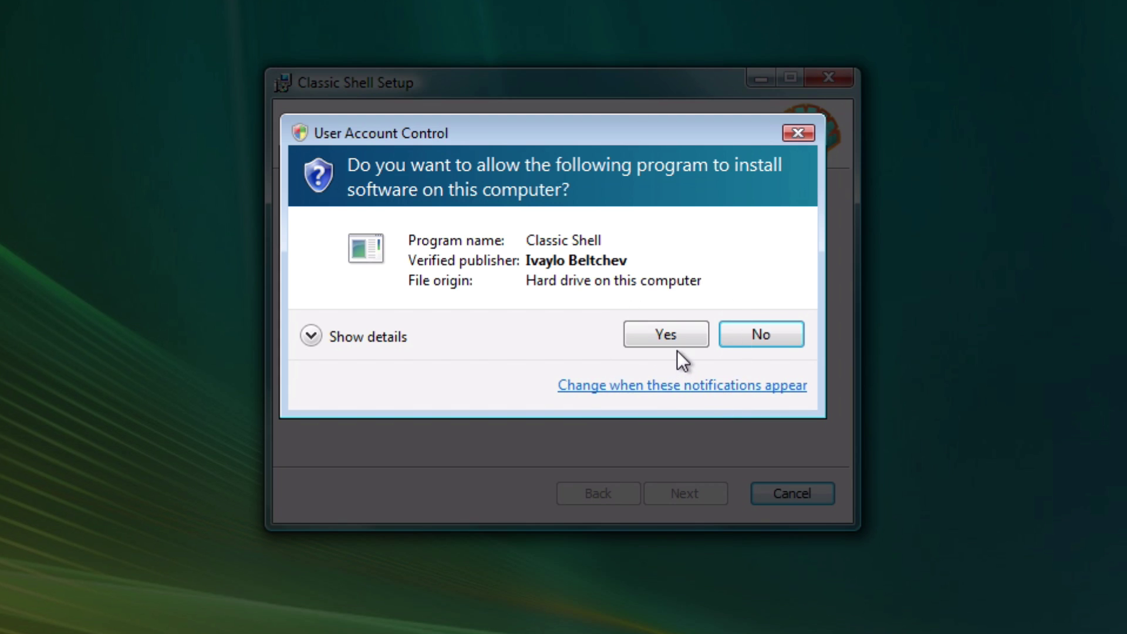
click(678, 339)
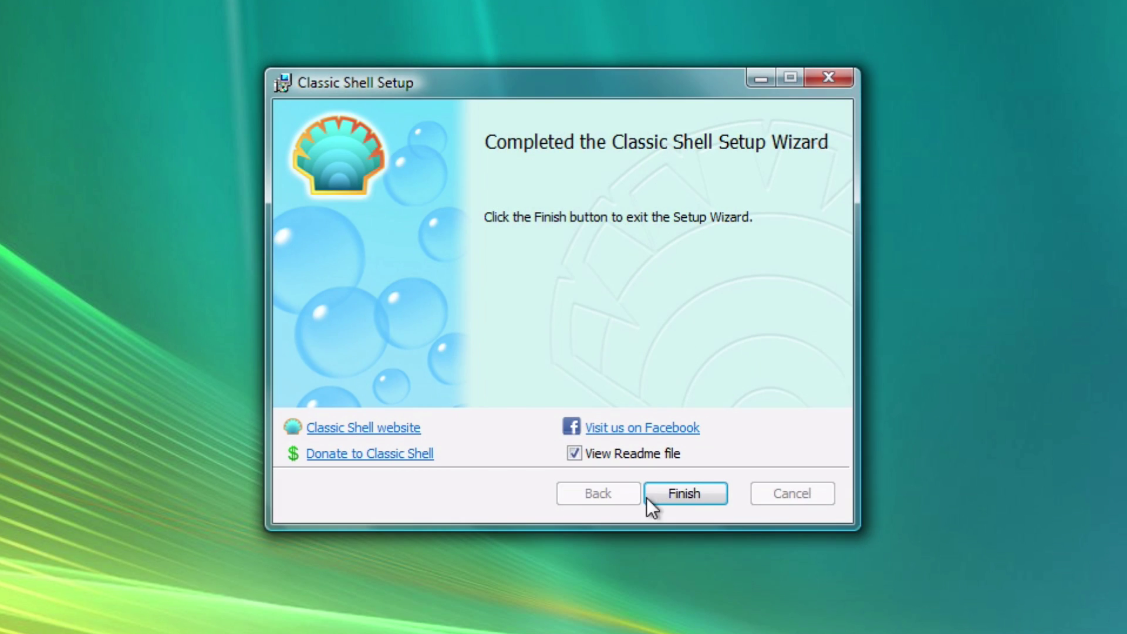
click(659, 490)
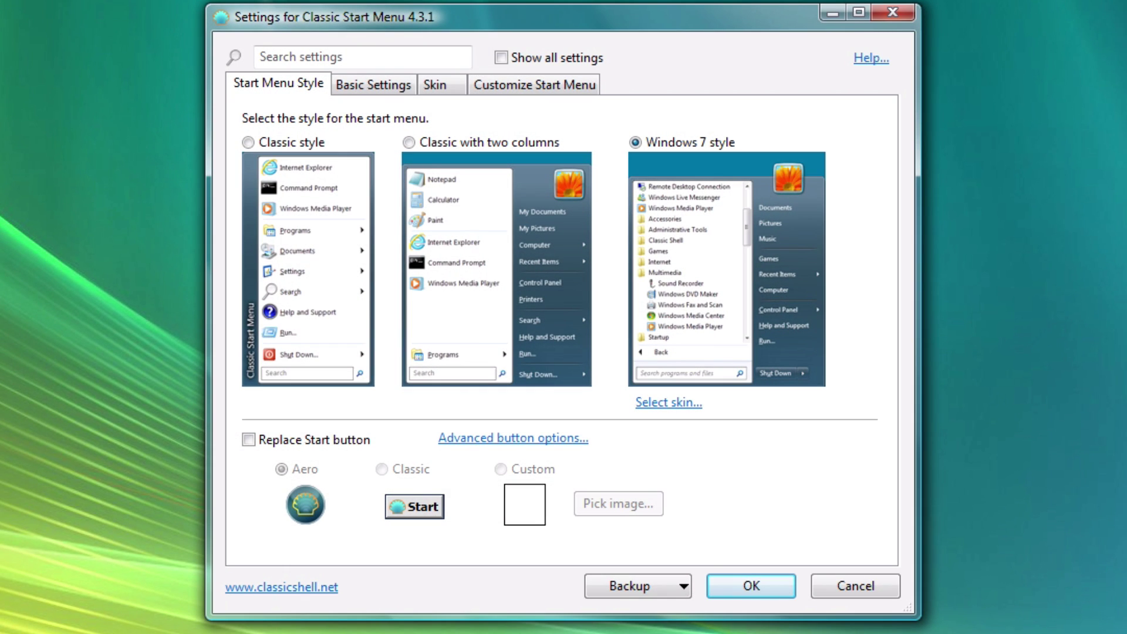
Replace the Start button with a custom image, using the Windows Vista orb PNG from the transformation pack's Classic Shell Skin folder
click(256, 440)
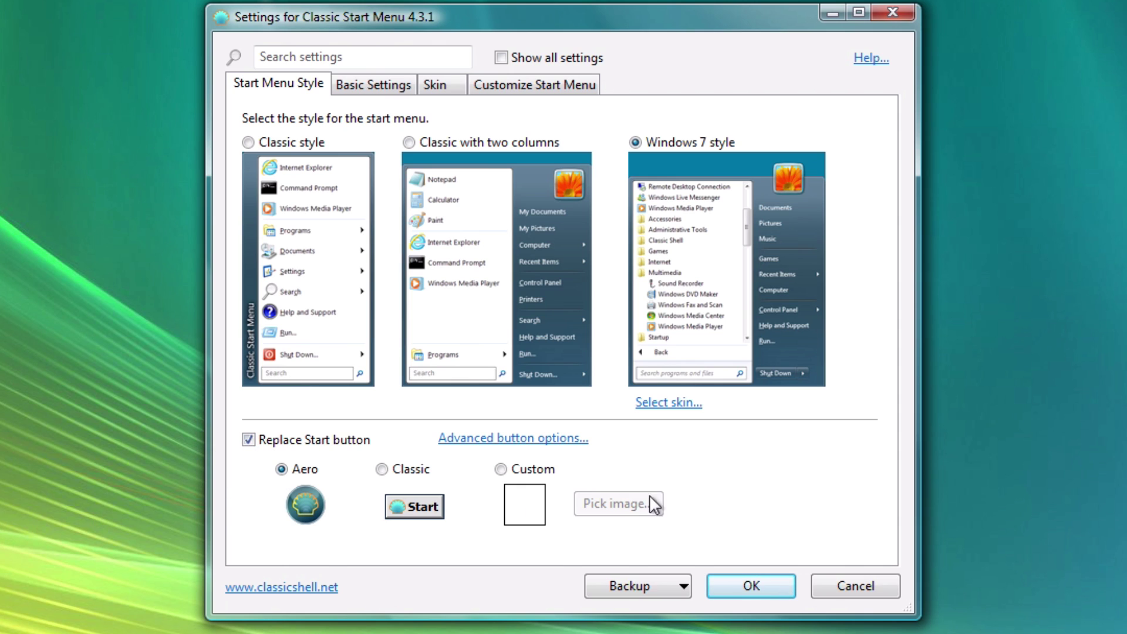
click(537, 473)
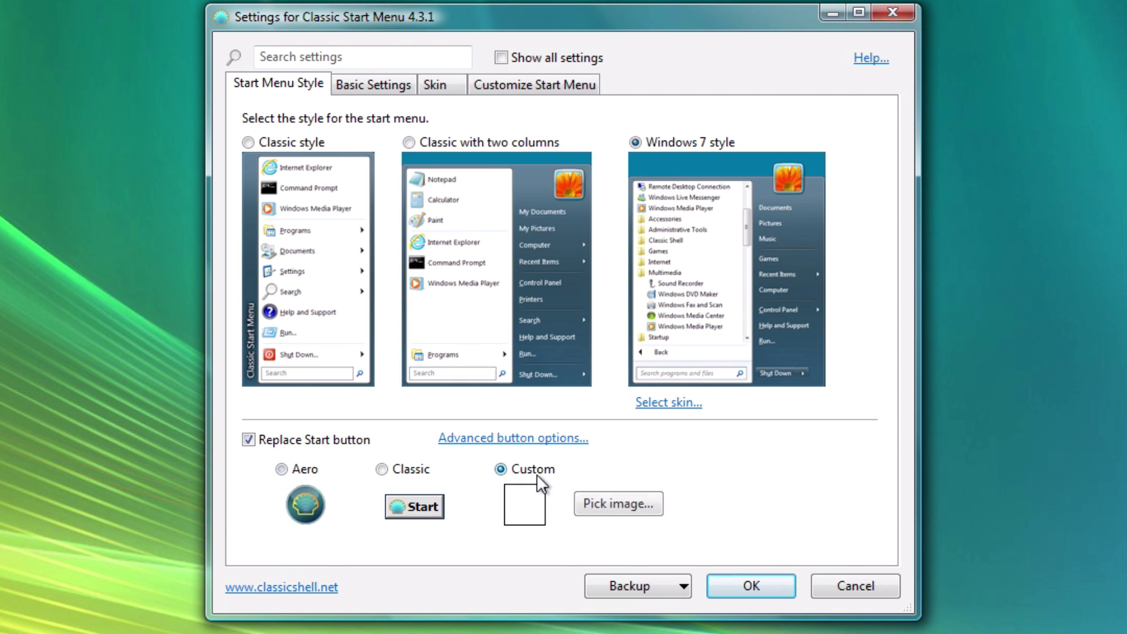
click(620, 503)
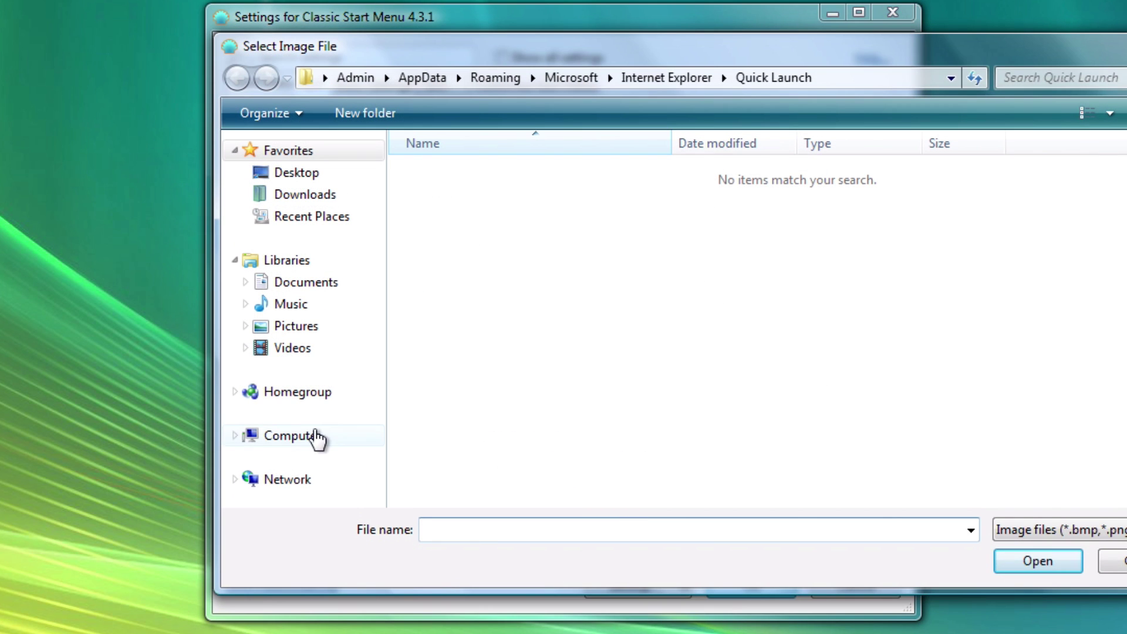
click(320, 197)
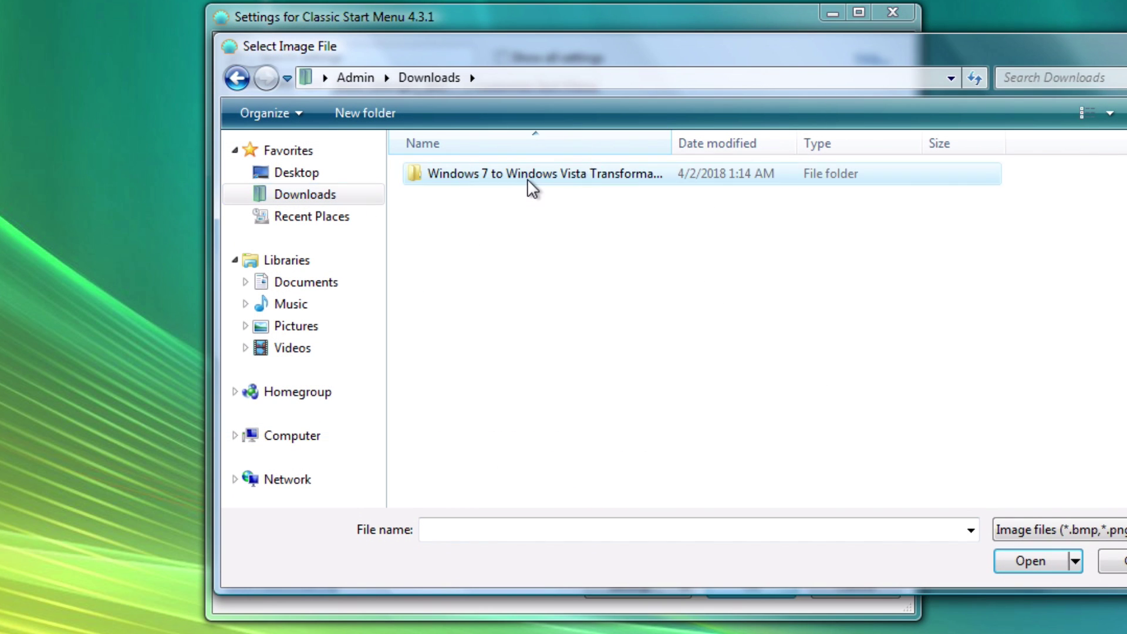
double_click(527, 174)
double_click(528, 174)
double_click(527, 174)
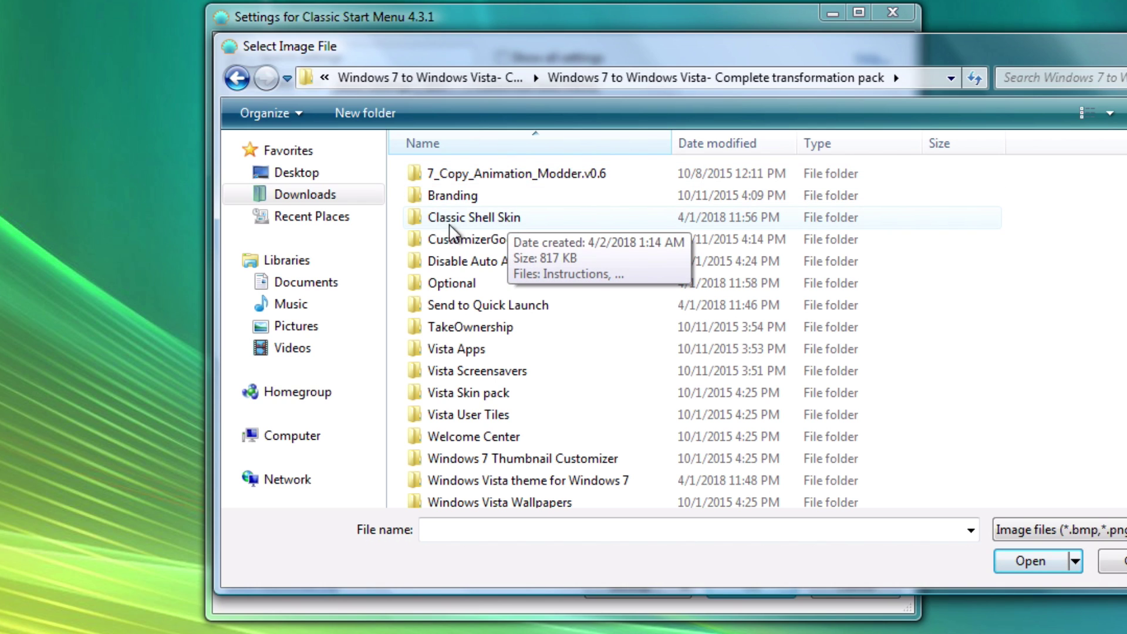
double_click(494, 224)
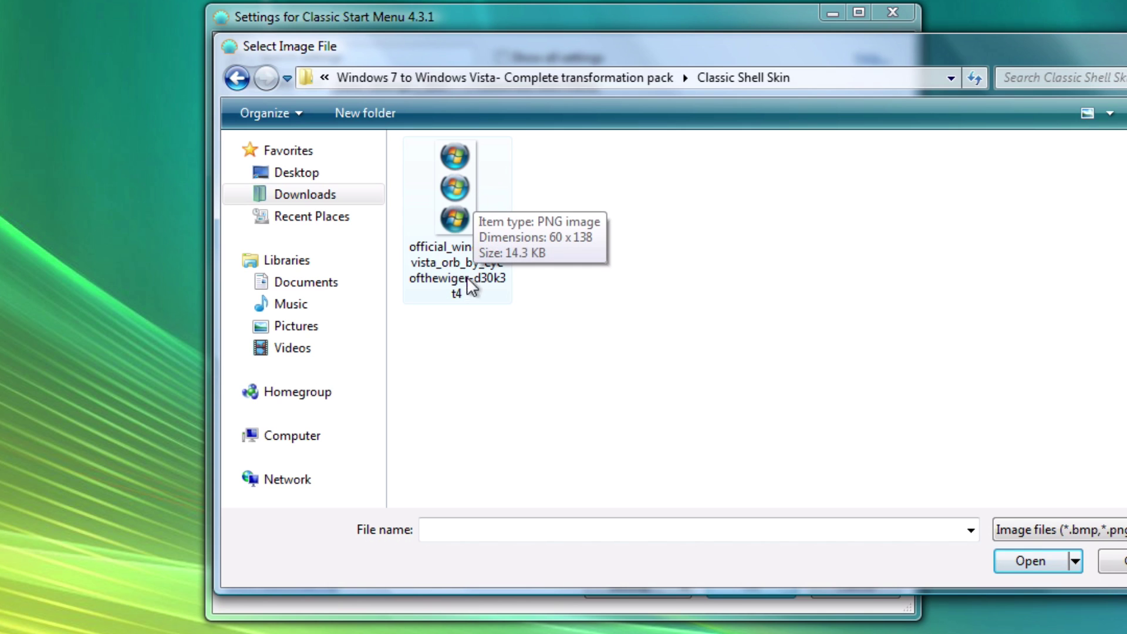
double_click(467, 255)
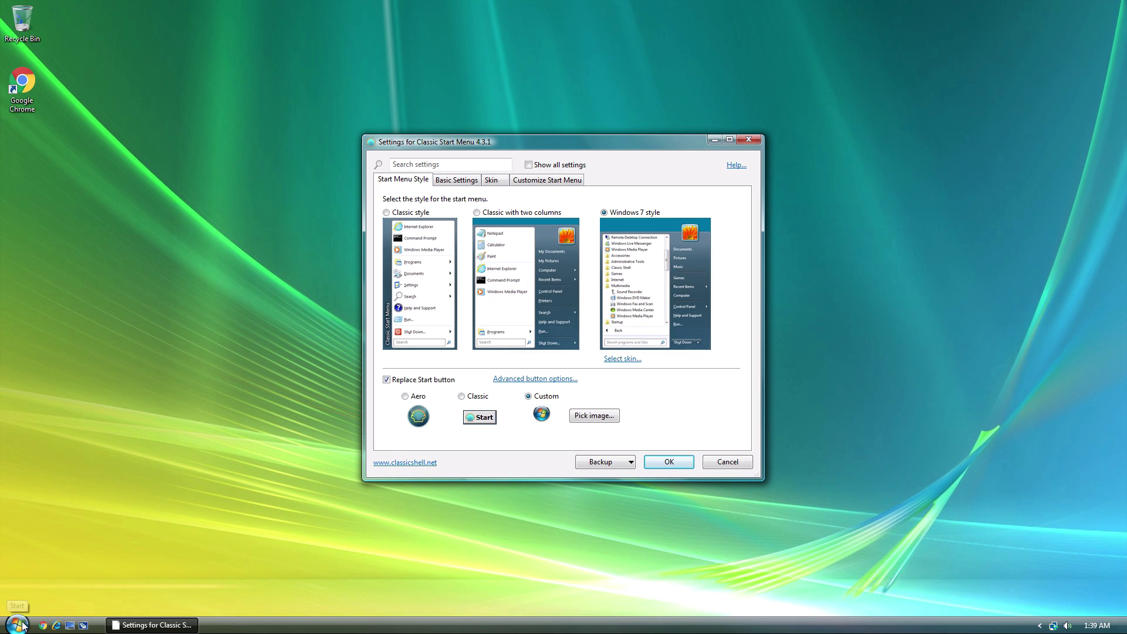
Check the new Start button, close the Classic Start Menu settings and save the changes
click(18, 626)
click(17, 625)
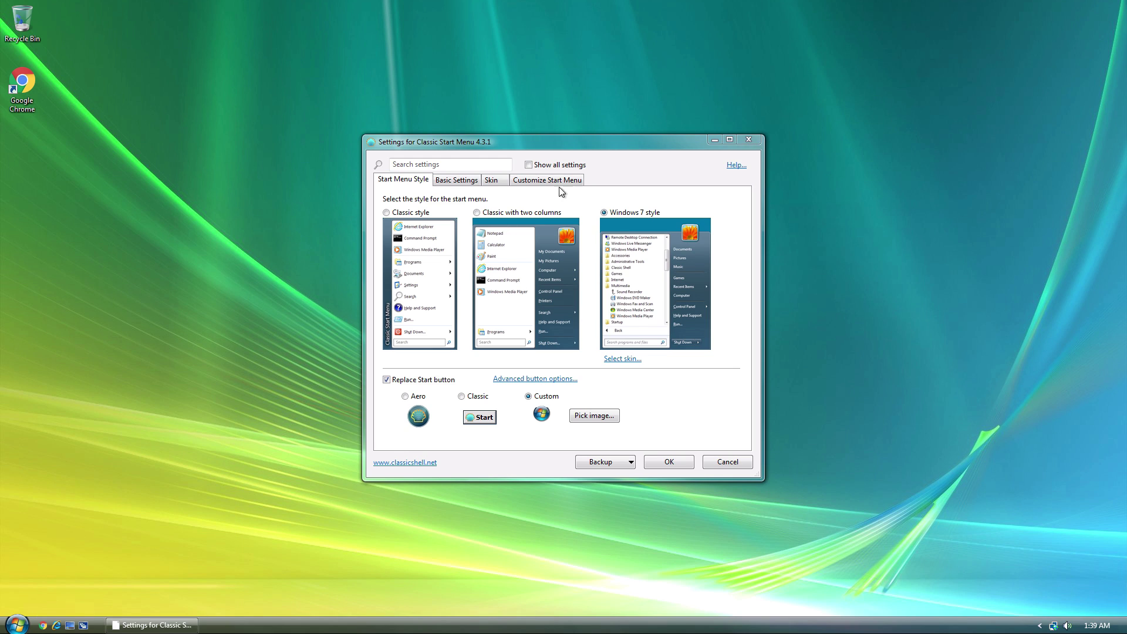
click(751, 140)
click(521, 349)
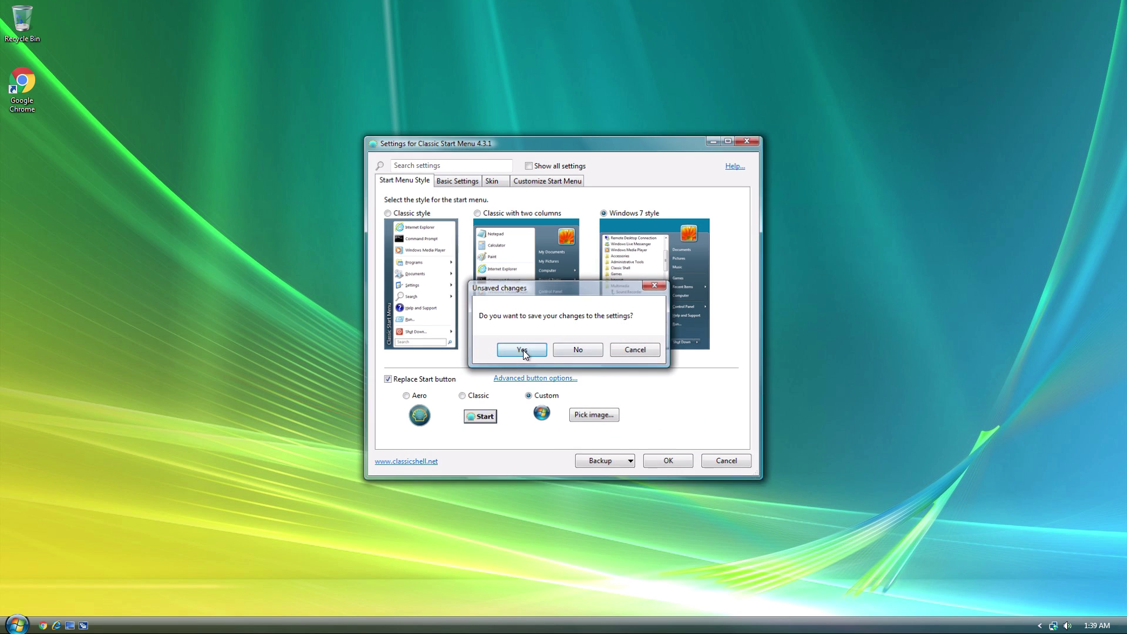
Open the Downloads folder inside the user's personal folder and hide the Classic Explorer Bar
click(16, 624)
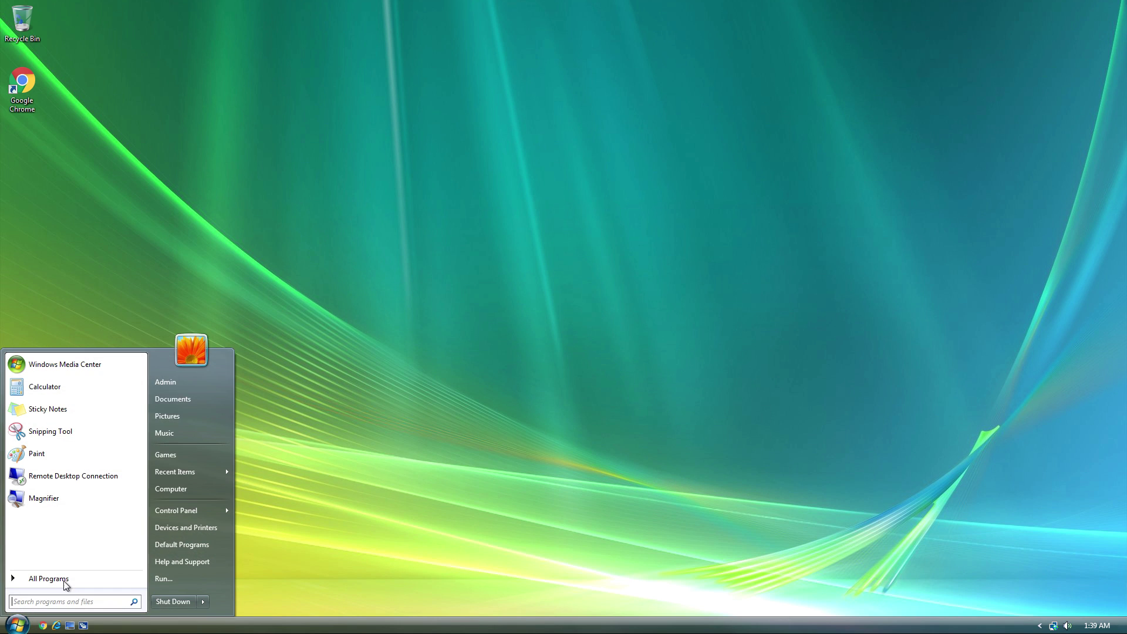
click(228, 383)
double_click(321, 141)
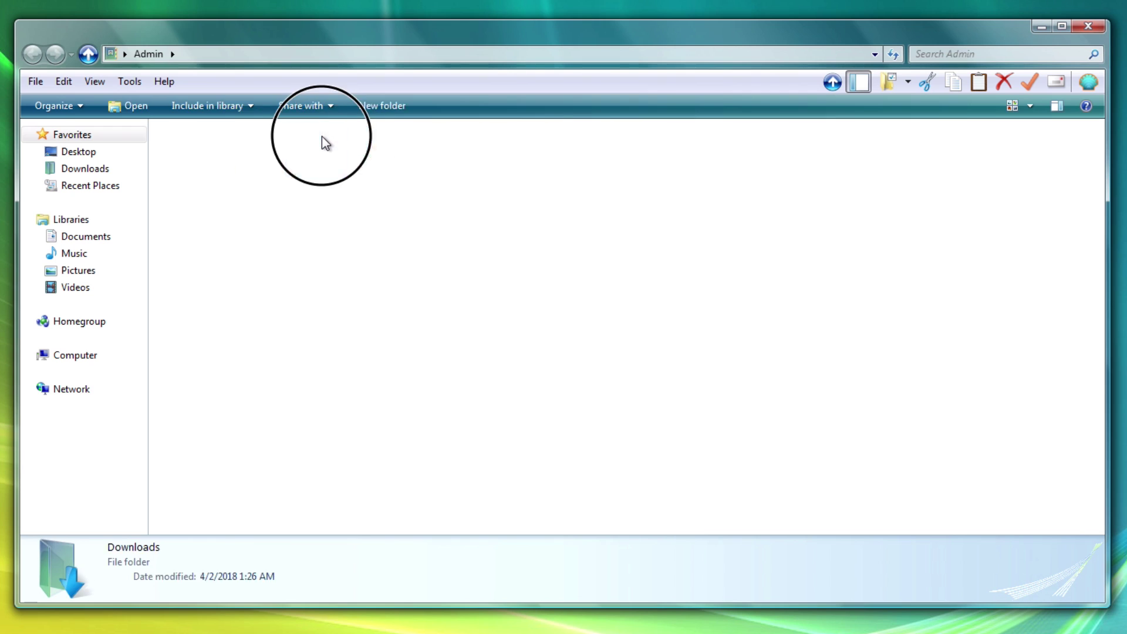
right_click(359, 87)
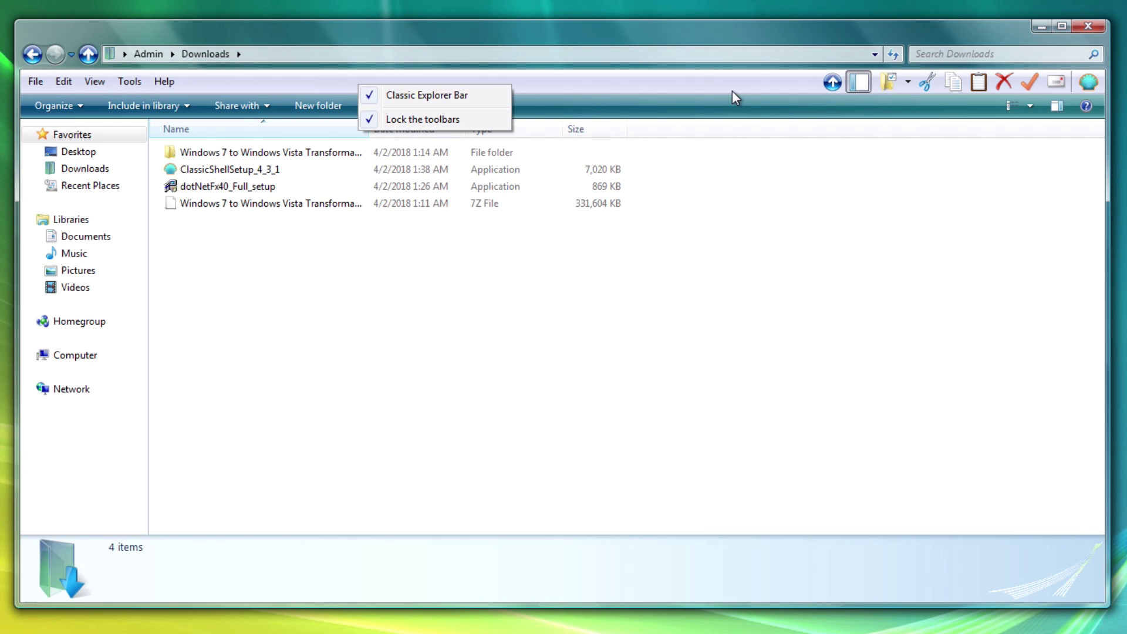
click(481, 98)
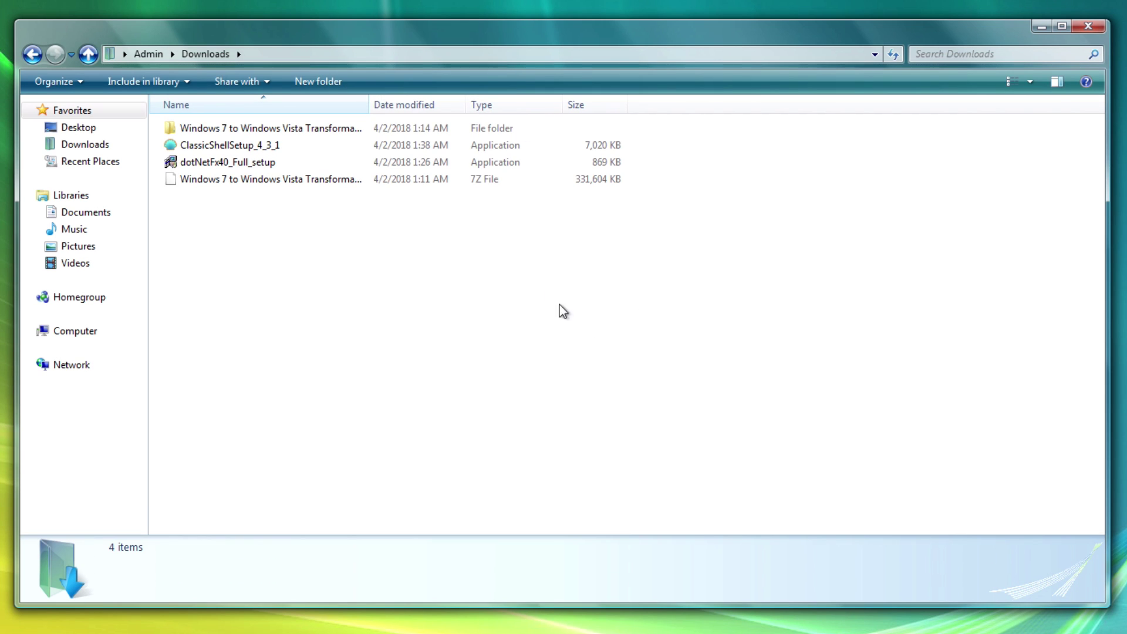
Open the Classic Shell Skin folder inside the Windows 7 to Windows Vista transformation pack
double_click(277, 126)
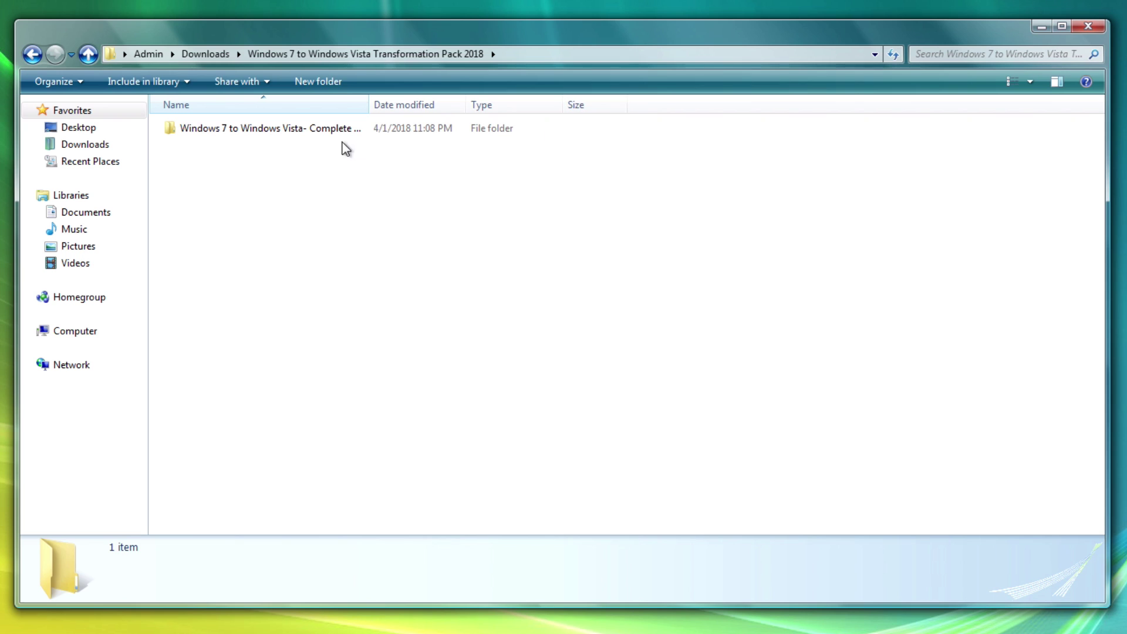
double_click(329, 130)
double_click(272, 130)
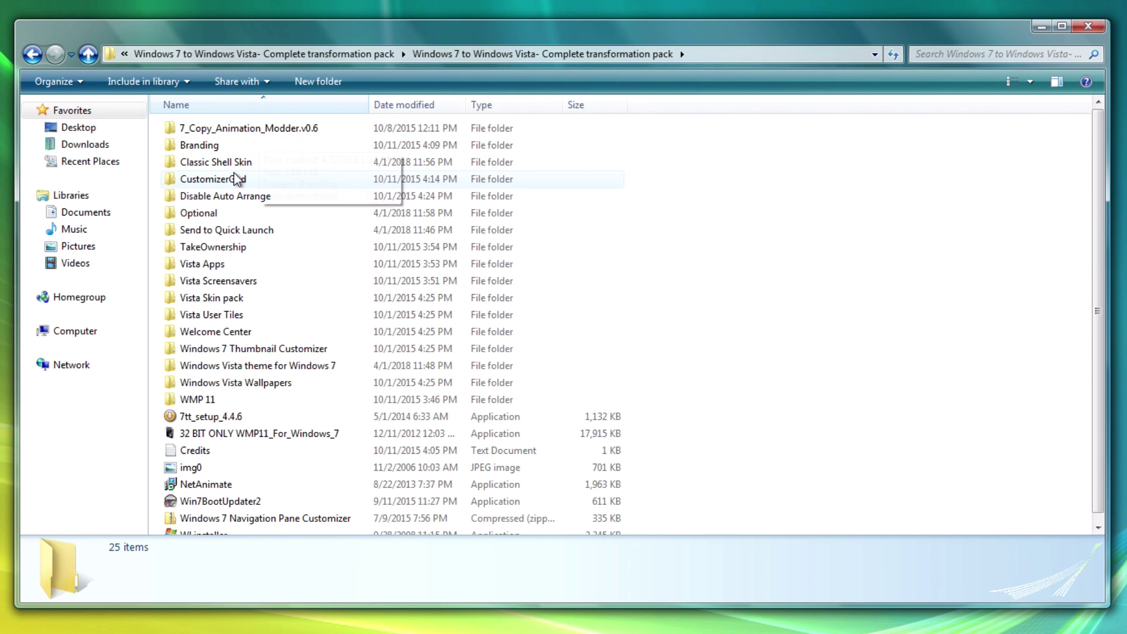
double_click(206, 164)
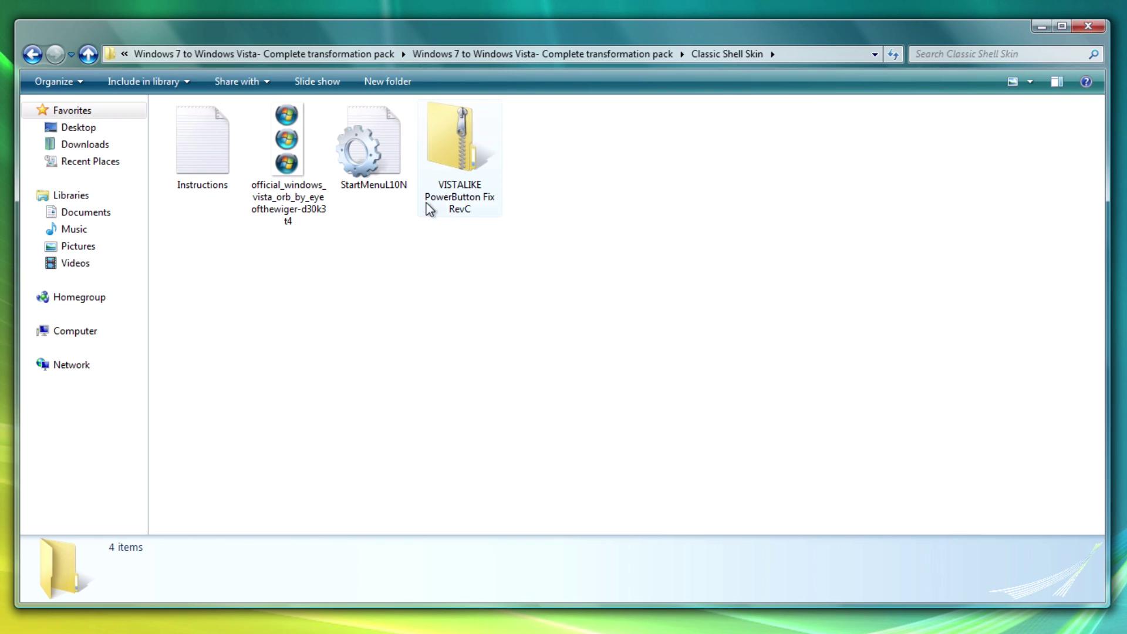
Try to extract the VISTALIKE PowerButton Fix RevC archive with the built-in Windows extraction wizard
right_click(449, 161)
click(385, 270)
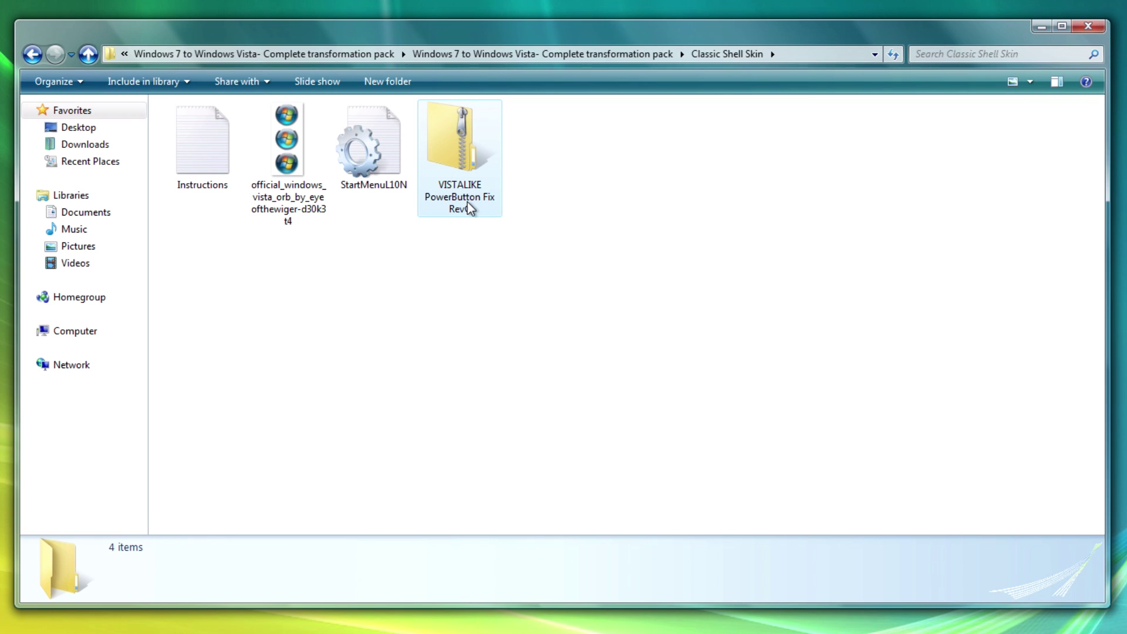
right_click(447, 209)
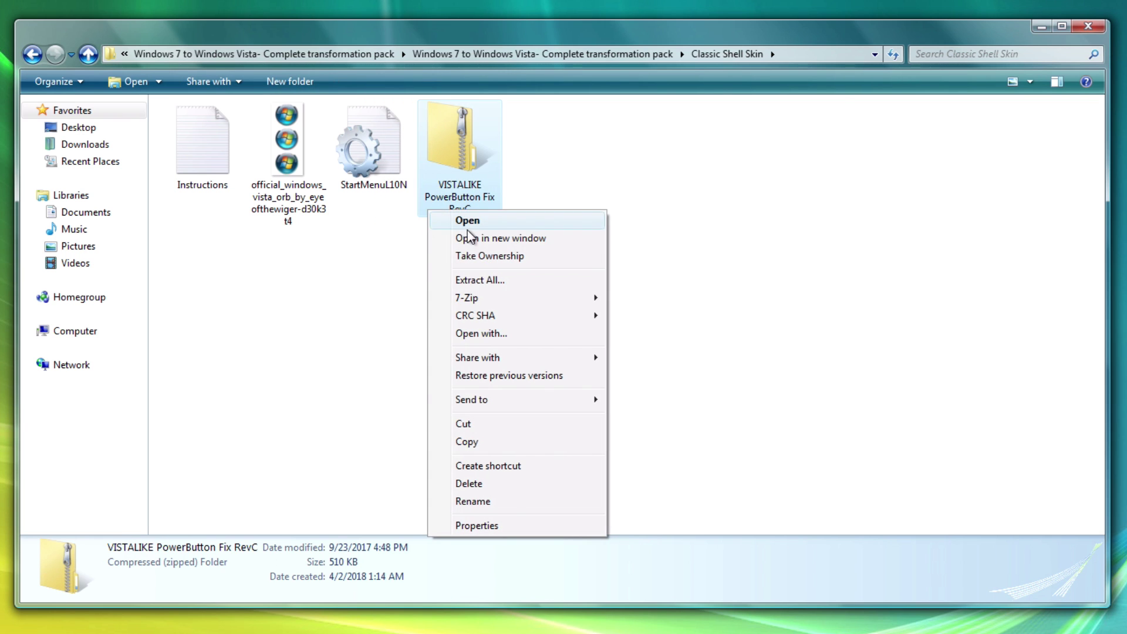
click(456, 266)
click(759, 450)
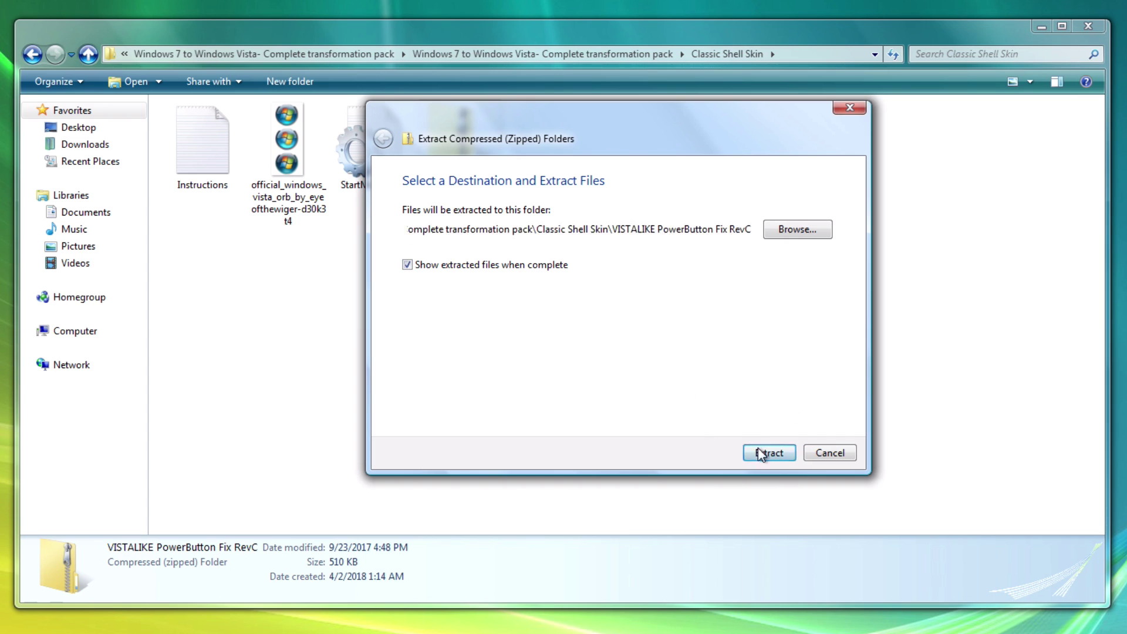
click(662, 383)
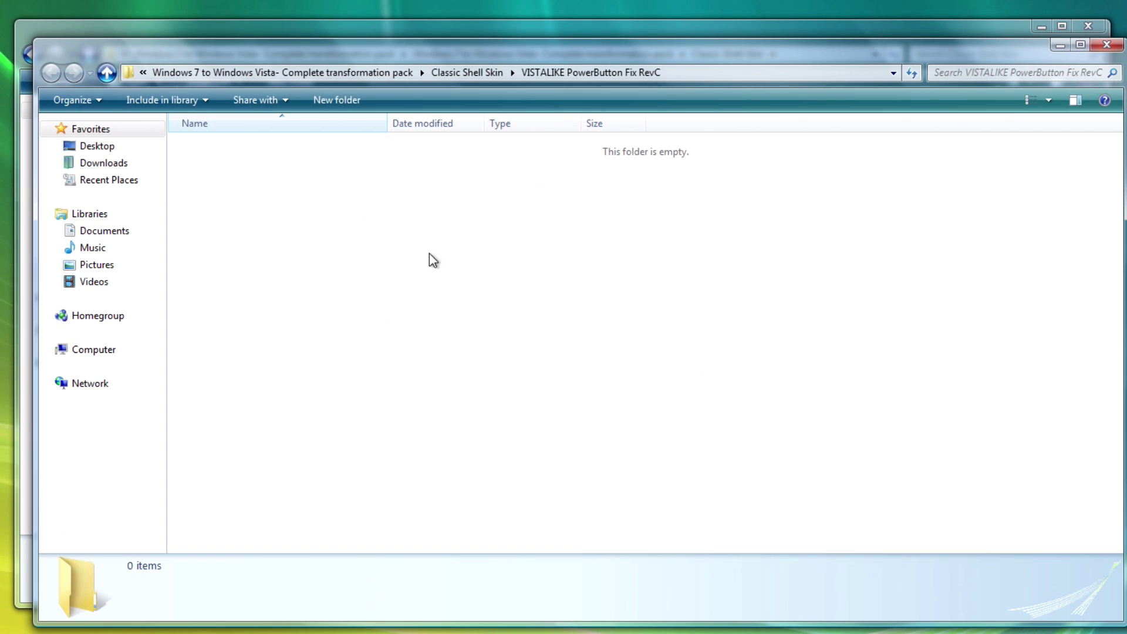
Close the extraction result window and delete the empty VISTALIKE PowerButton Fix RevC folder
click(1106, 44)
right_click(209, 156)
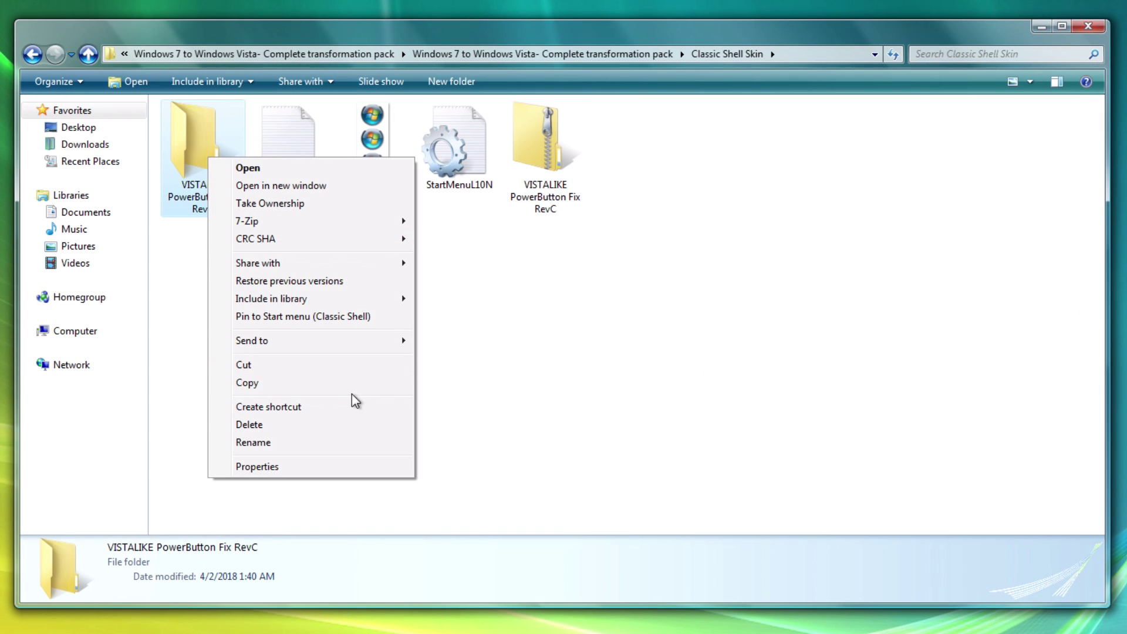
click(334, 425)
click(681, 362)
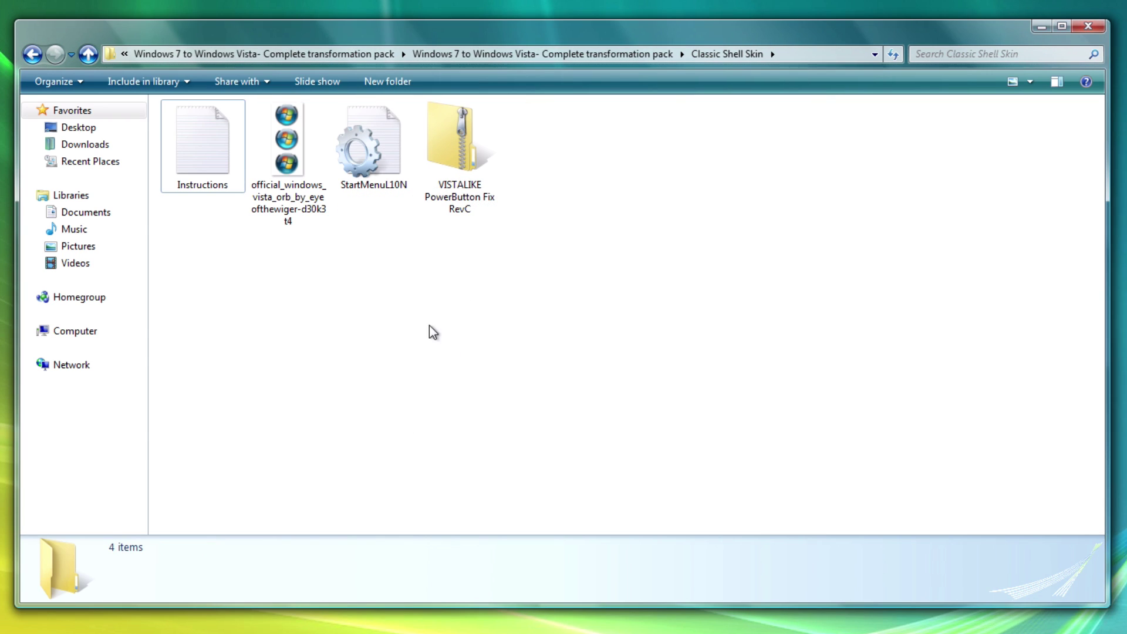
Extract the VISTALIKE PowerButton Fix RevC archive with 7-Zip into a subfolder of the same name, keeping the default extraction options
right_click(468, 160)
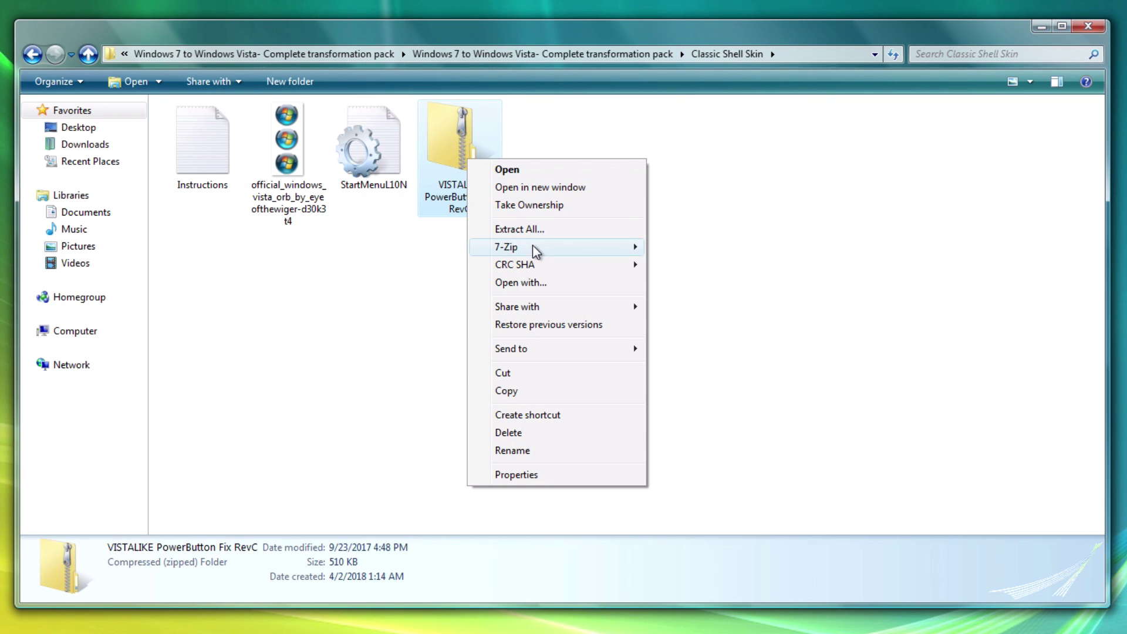
mouse_move(633, 256)
click(697, 283)
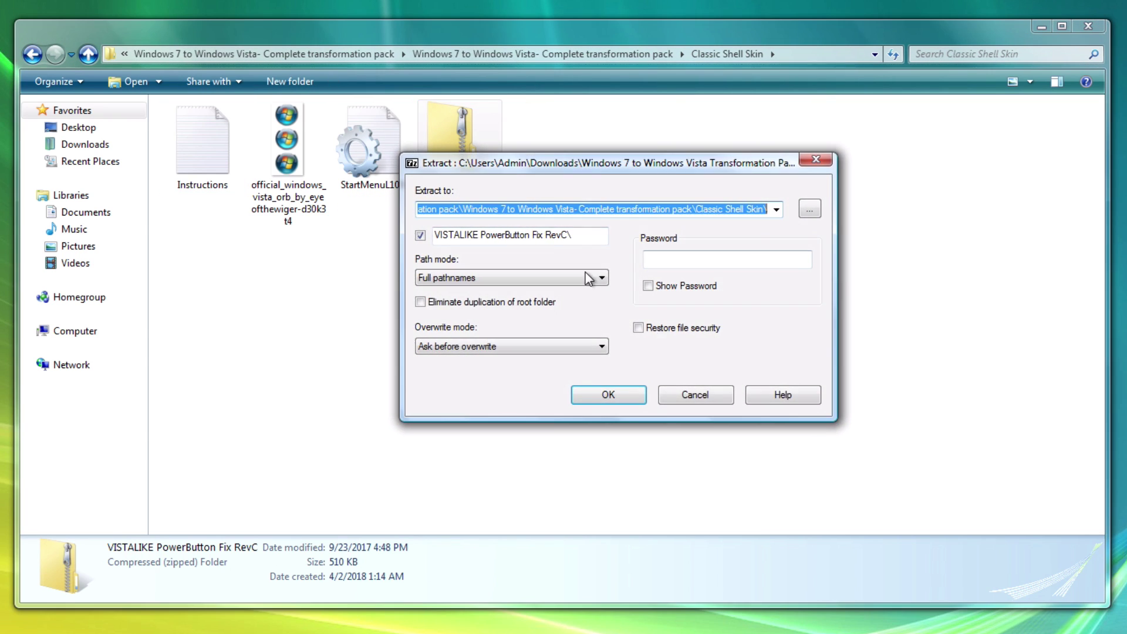
click(639, 397)
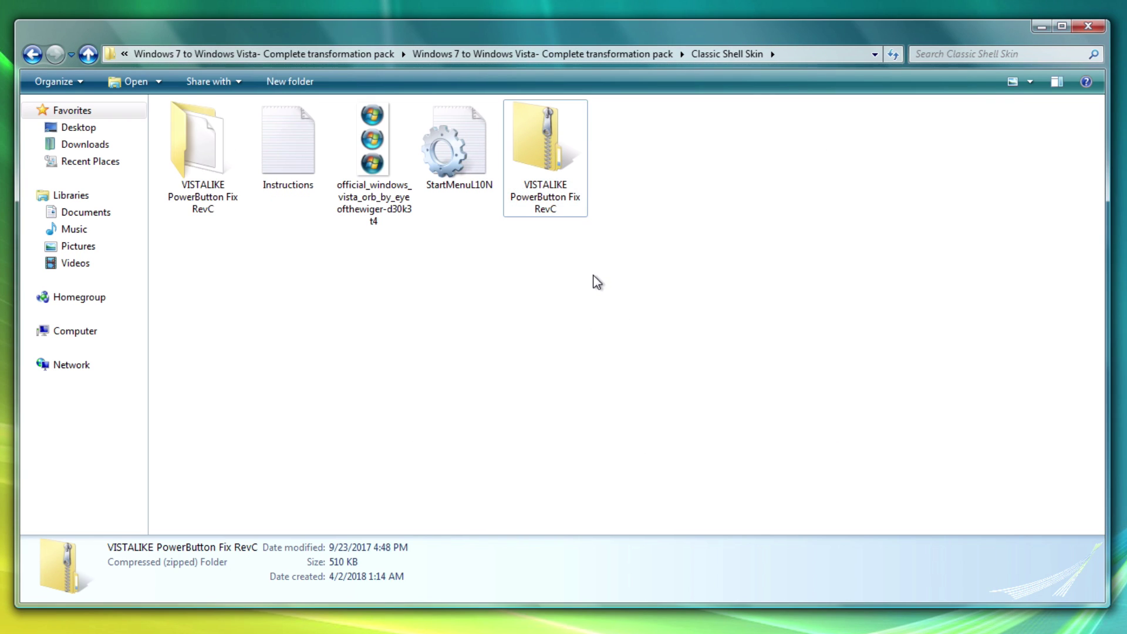
Copy the VISTALIKE PowerButton Fix RevC.skin7 file from the extracted folder
double_click(179, 163)
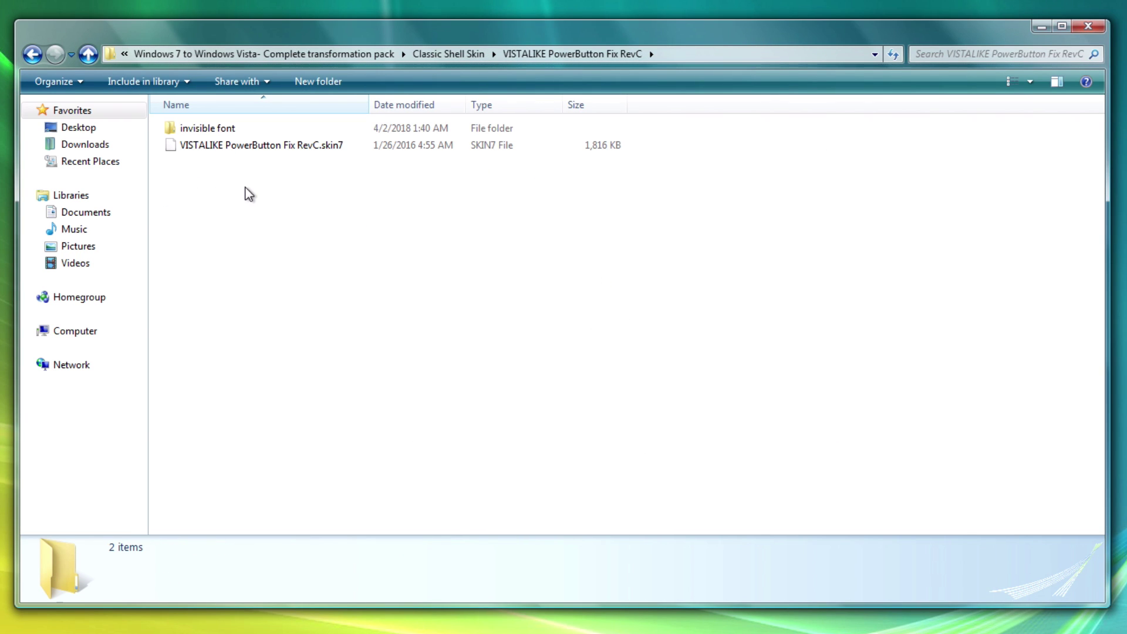
right_click(228, 145)
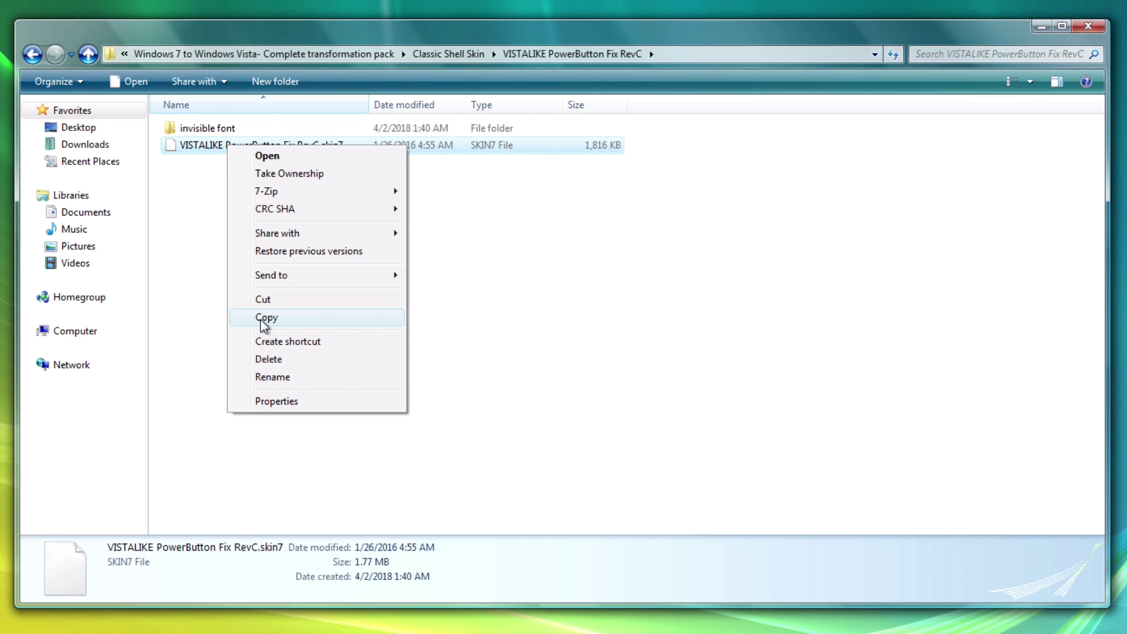
click(265, 318)
click(206, 169)
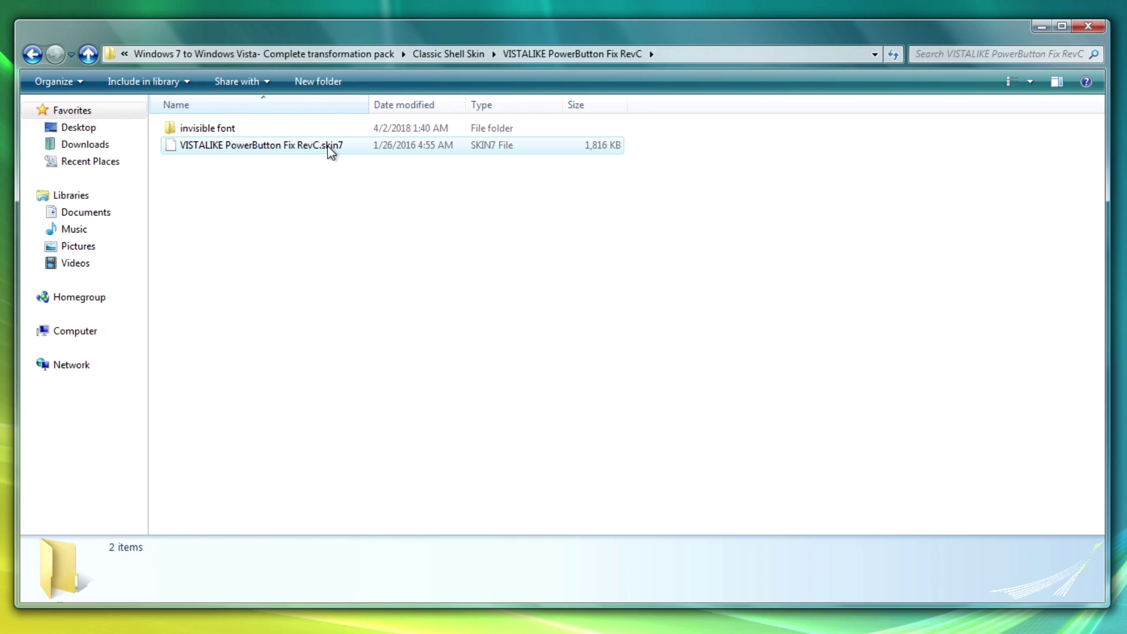
right_click(273, 147)
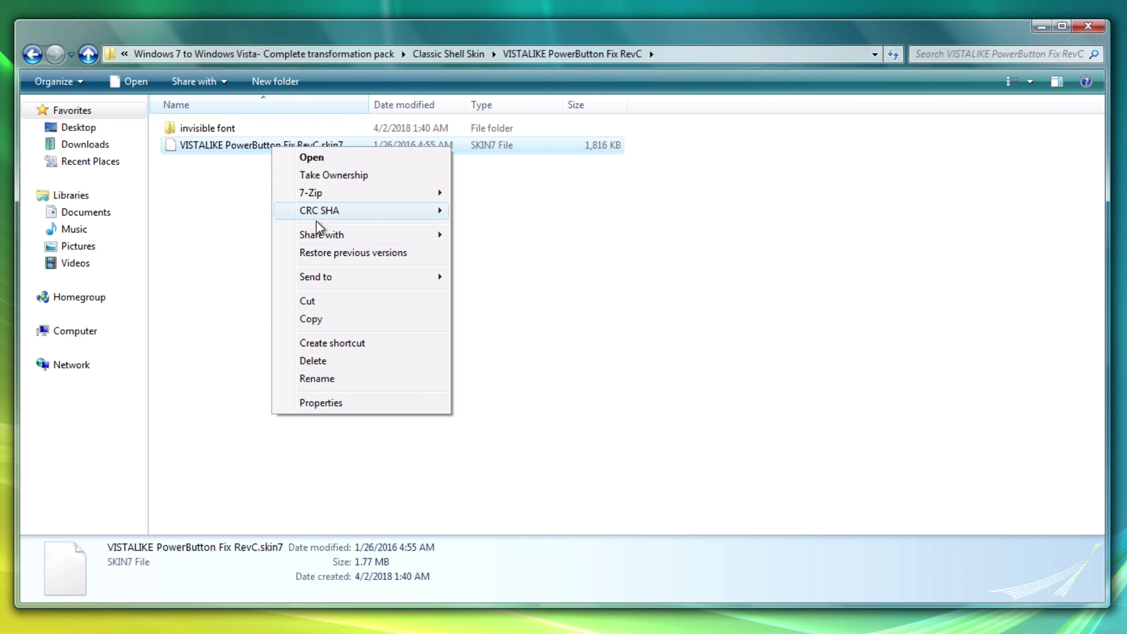
click(319, 320)
Open Computer in a new window and go to the Skins folder under C:\Program Files\Classic Shell
right_click(73, 339)
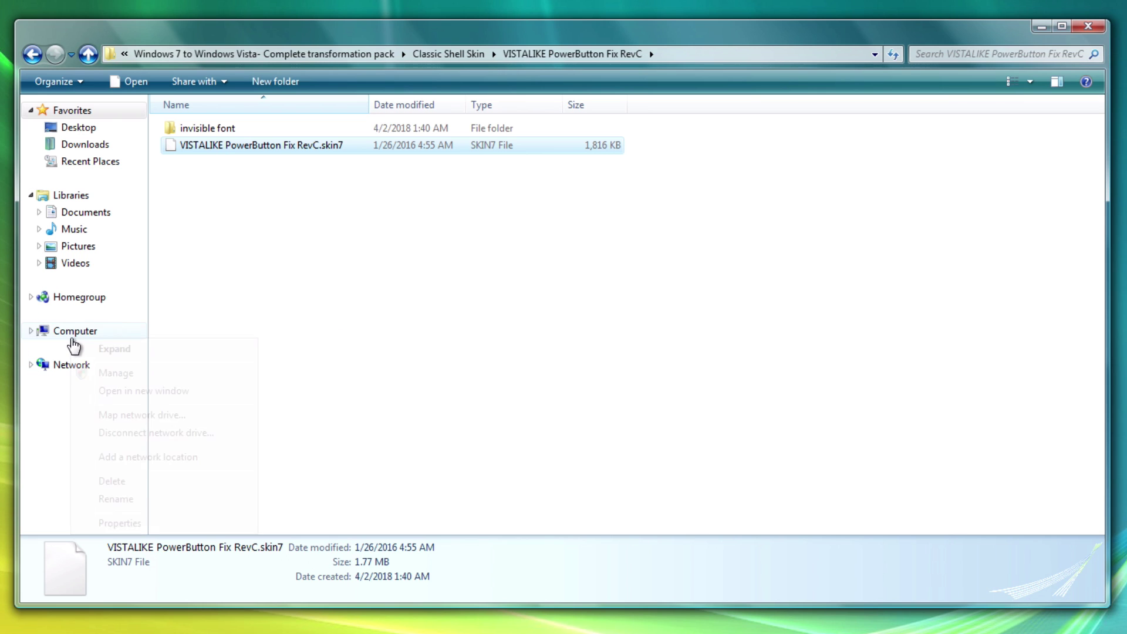
click(112, 394)
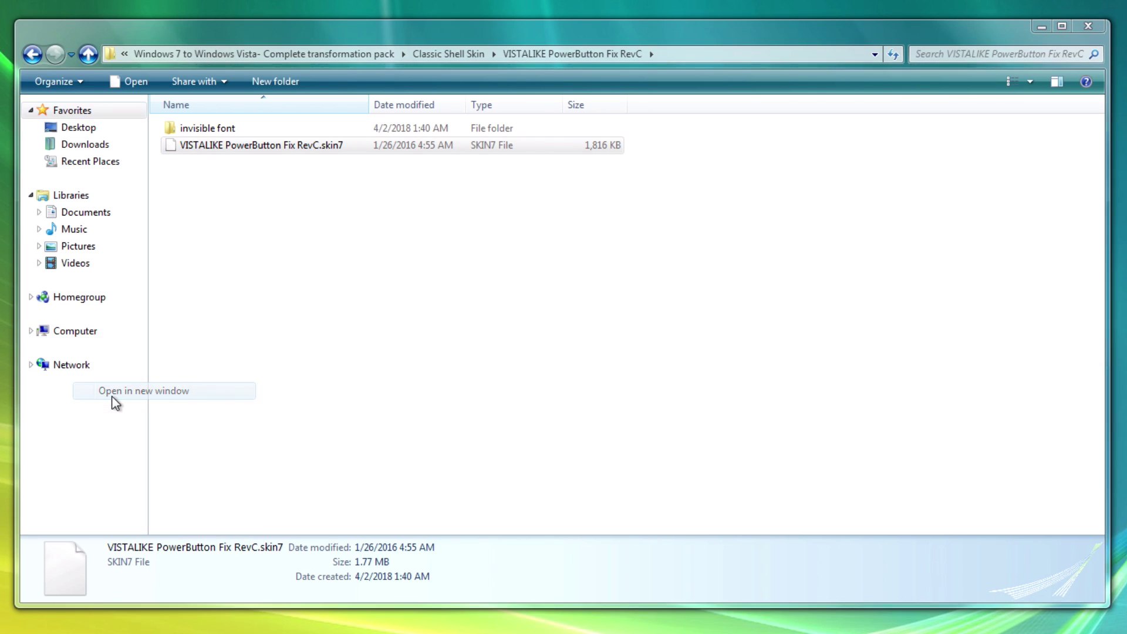
double_click(265, 185)
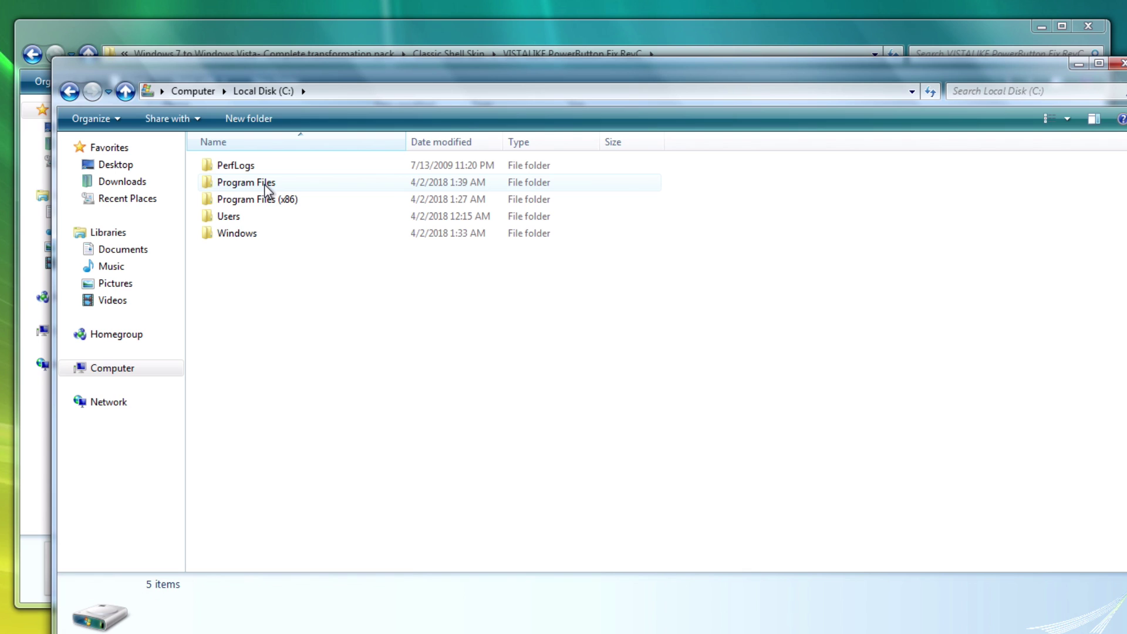
double_click(263, 188)
double_click(263, 187)
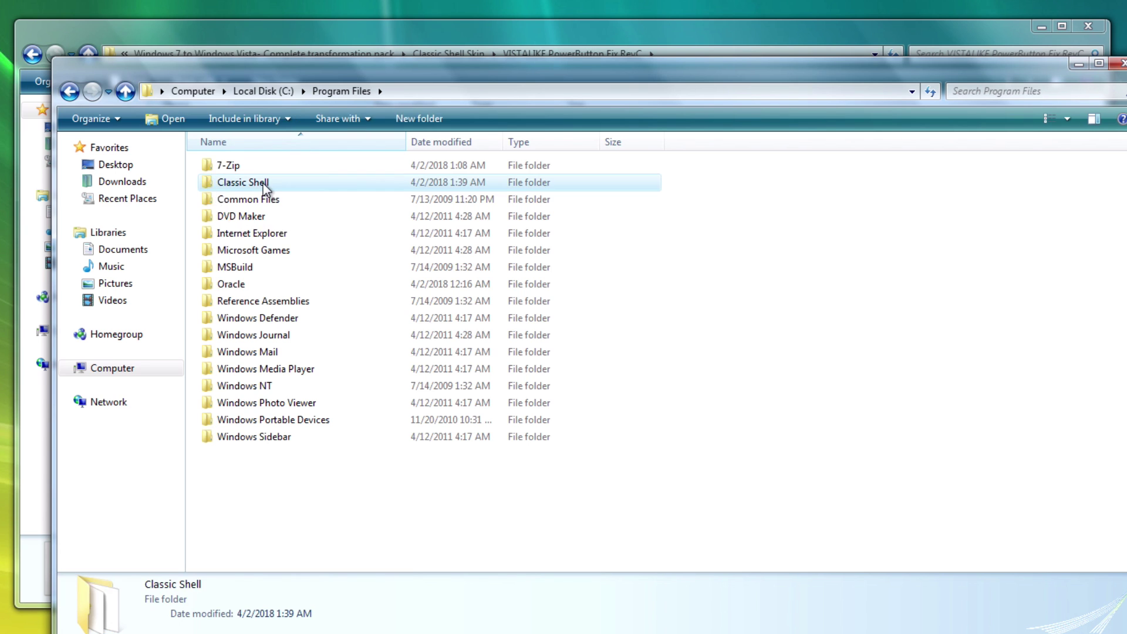
double_click(266, 167)
Paste the copied skin file into the Skins folder and grant administrator permission
right_click(442, 427)
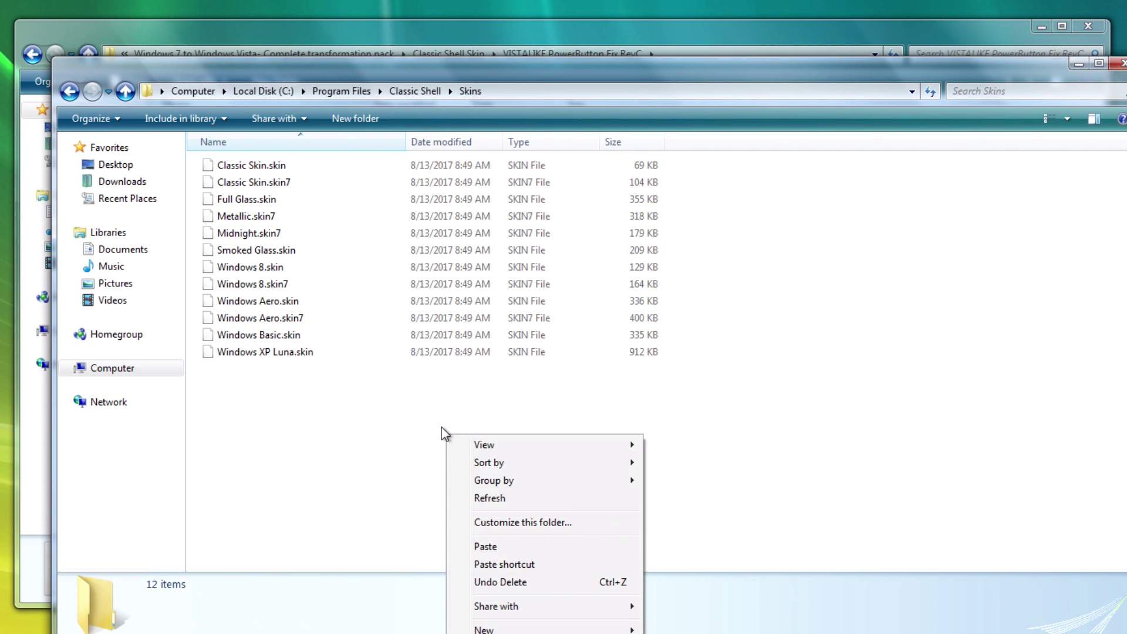
click(487, 544)
click(599, 360)
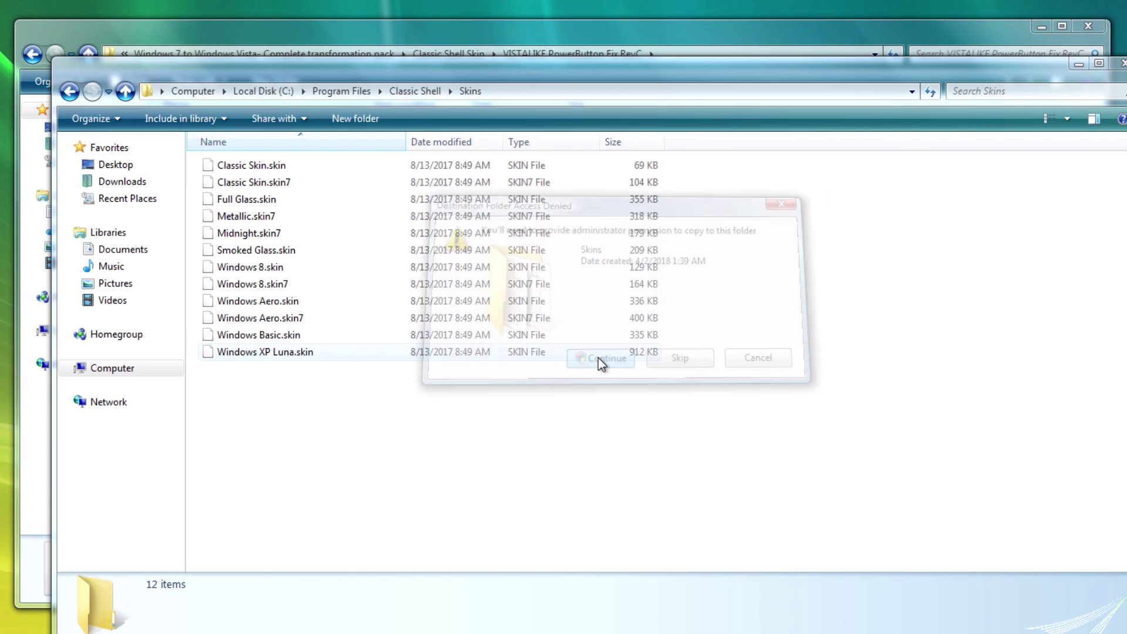
click(674, 320)
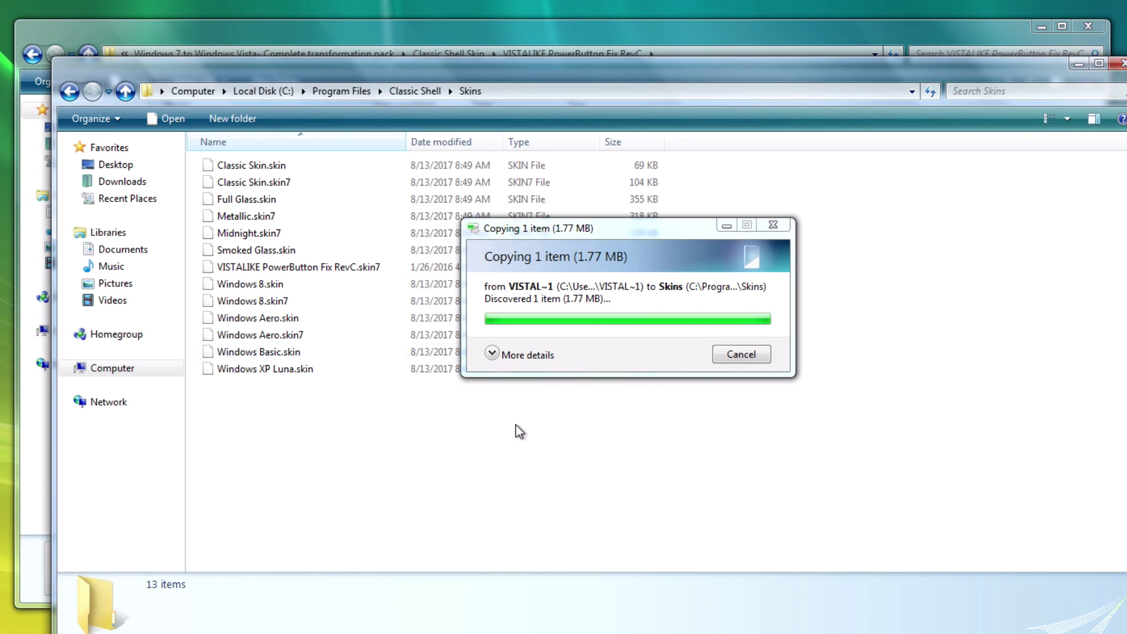
Return the Skins window to the Classic Shell program folder and copy StartMenuL10N from the pack's Classic Shell Skin folder
click(74, 91)
drag(170, 64, 474, 25)
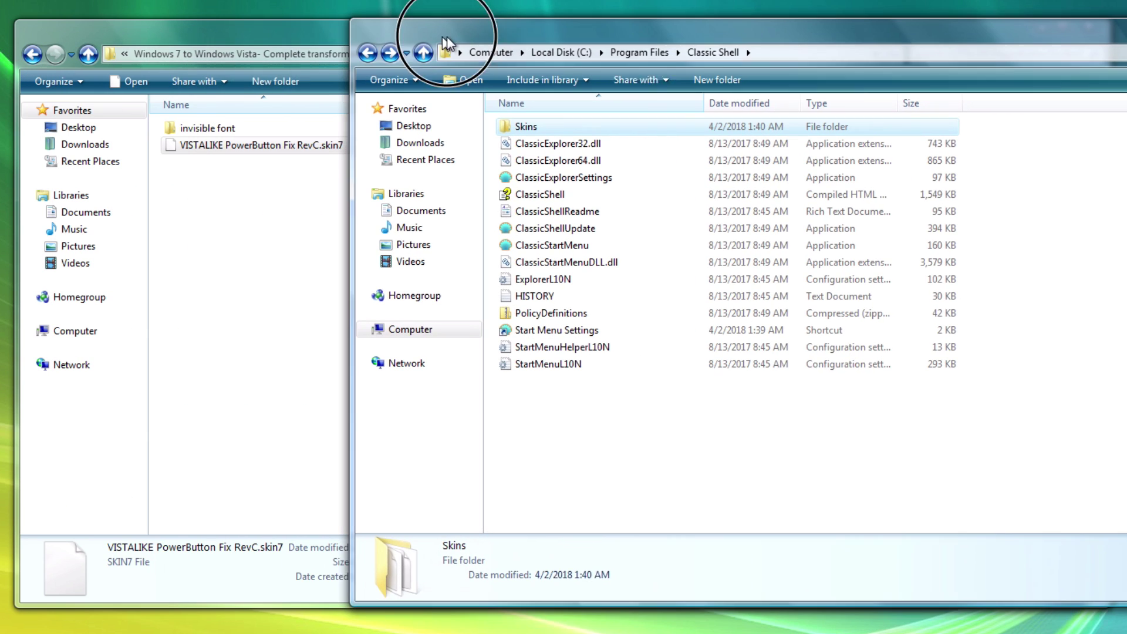
click(33, 54)
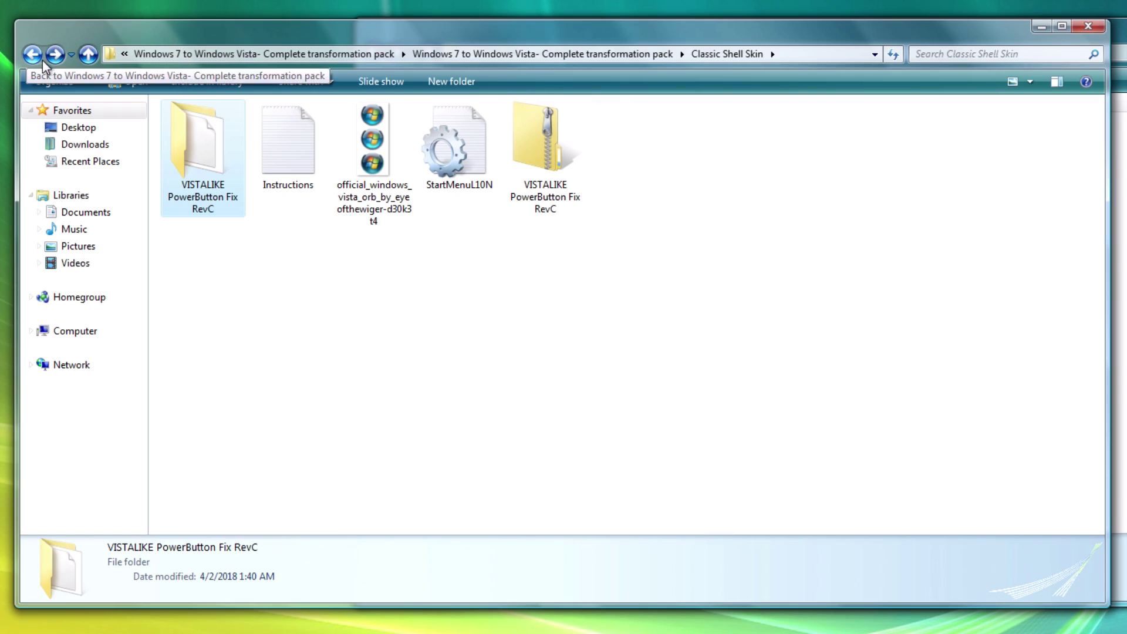
click(452, 156)
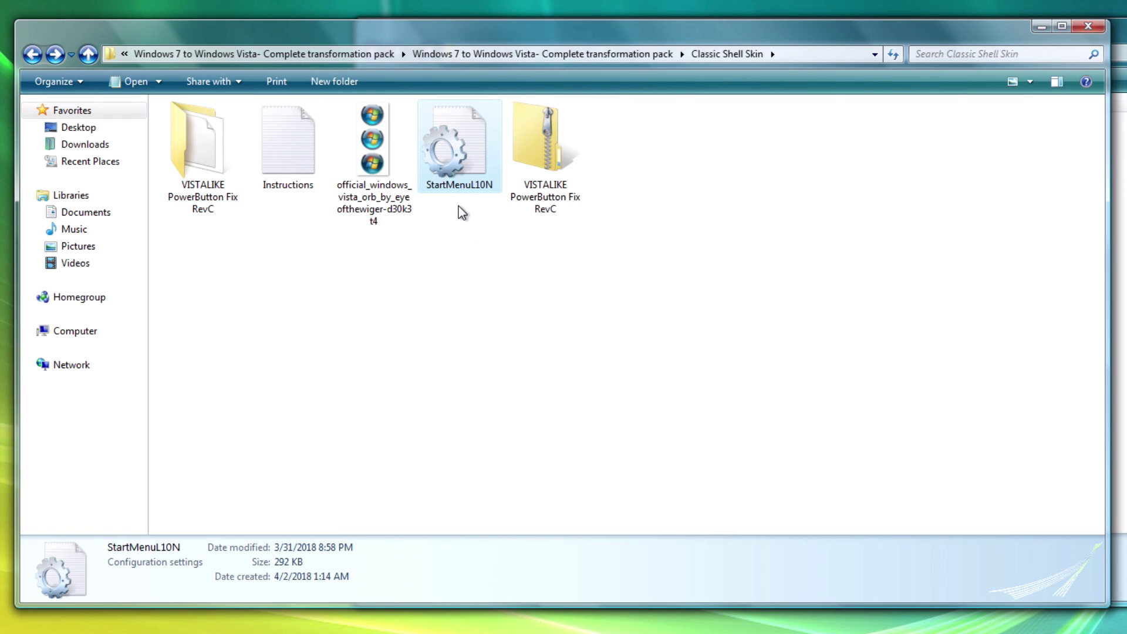
right_click(458, 175)
click(506, 398)
Paste StartMenuL10N into the Classic Shell program folder, replacing the existing file with administrator permission, and close that folder's window
key(alt+Tab)
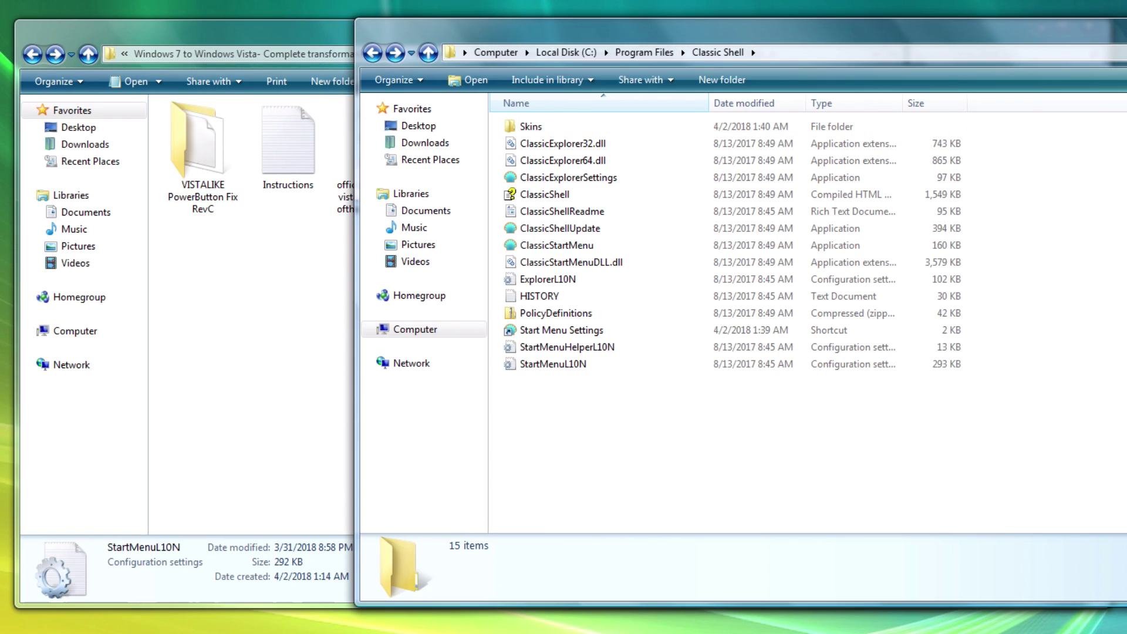
key(ctrl+v)
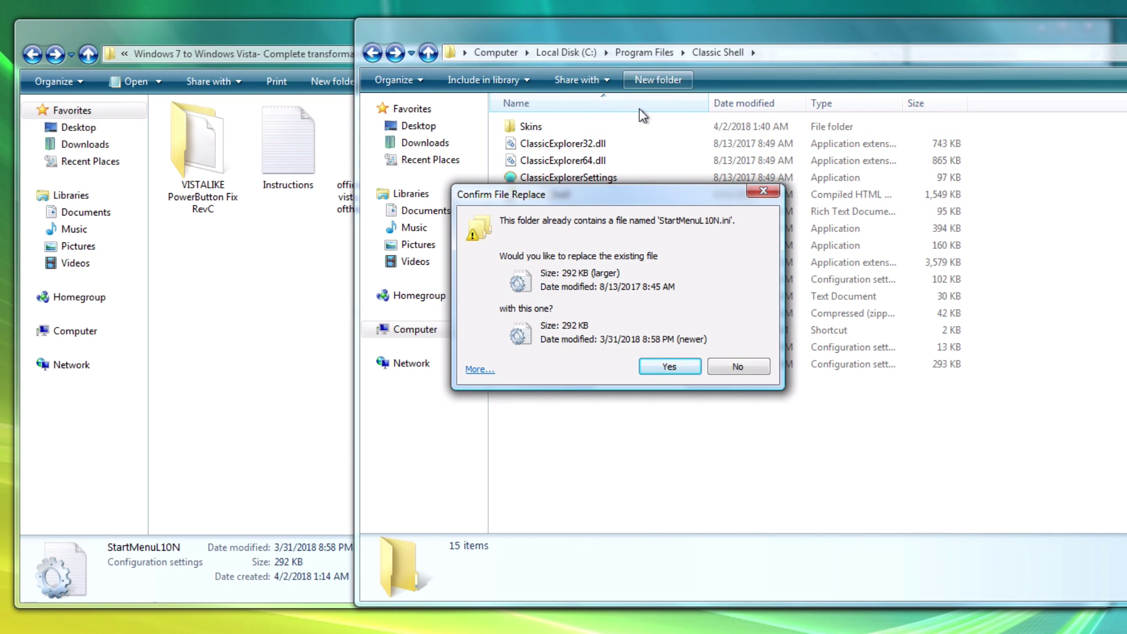
click(654, 363)
click(610, 361)
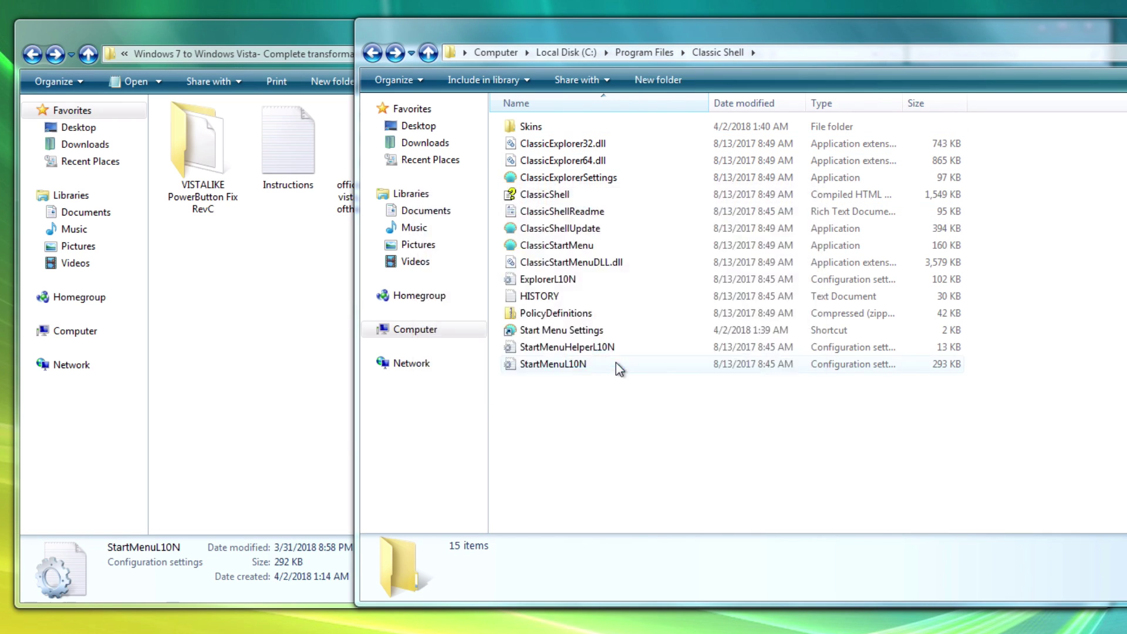
click(705, 320)
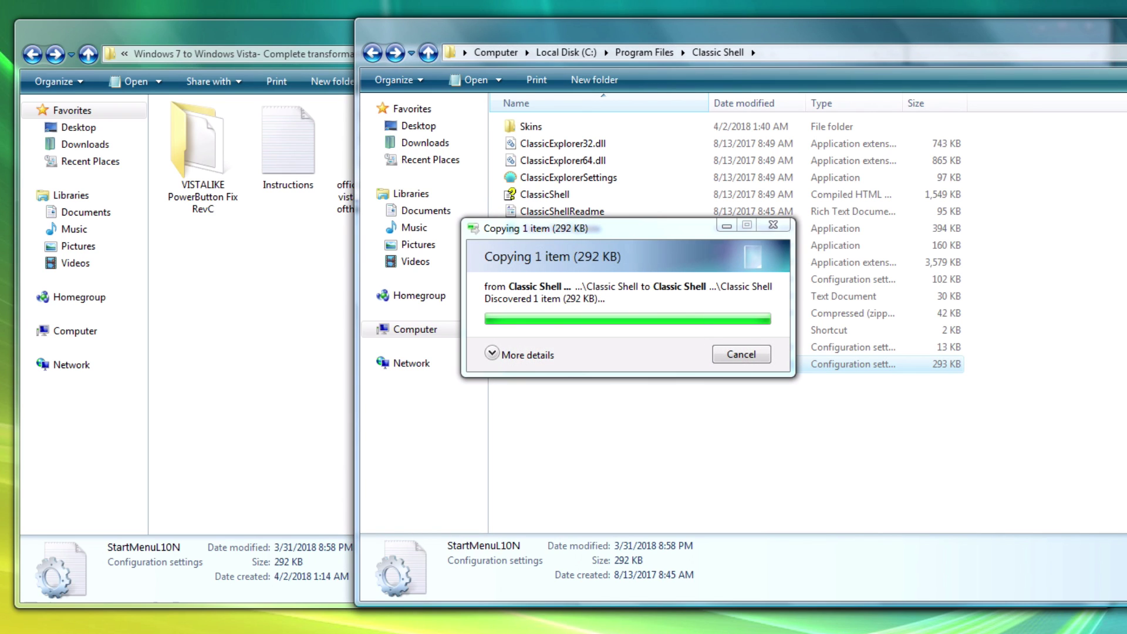
drag(1057, 32, 948, 71)
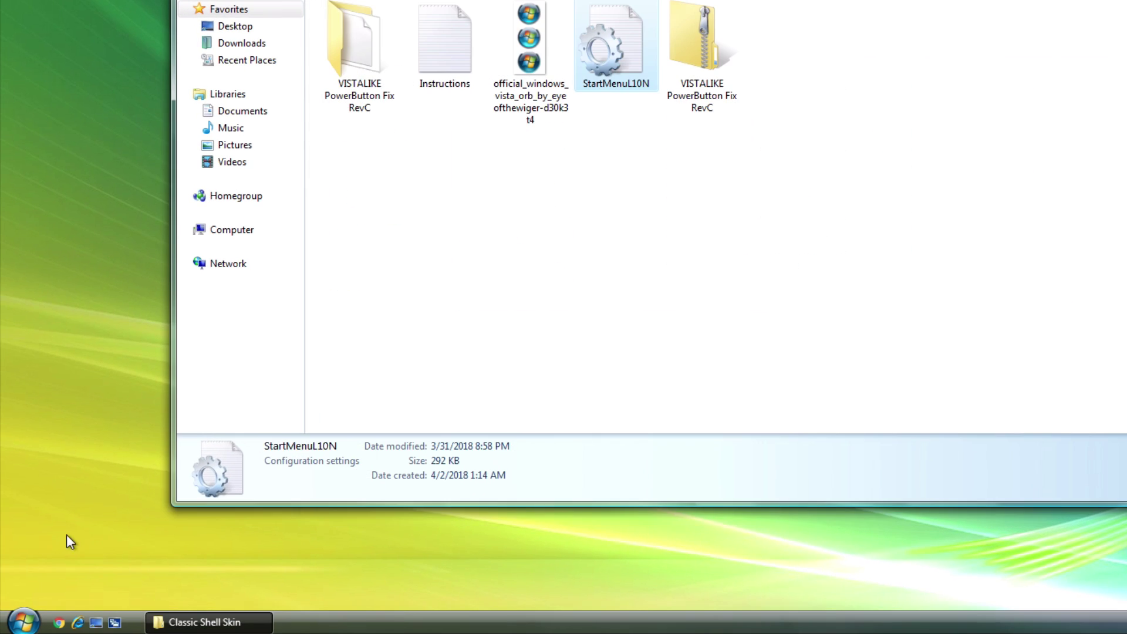
Open Classic Start Menu Settings from the Classic Shell program group in the Start menu
right_click(18, 623)
click(18, 623)
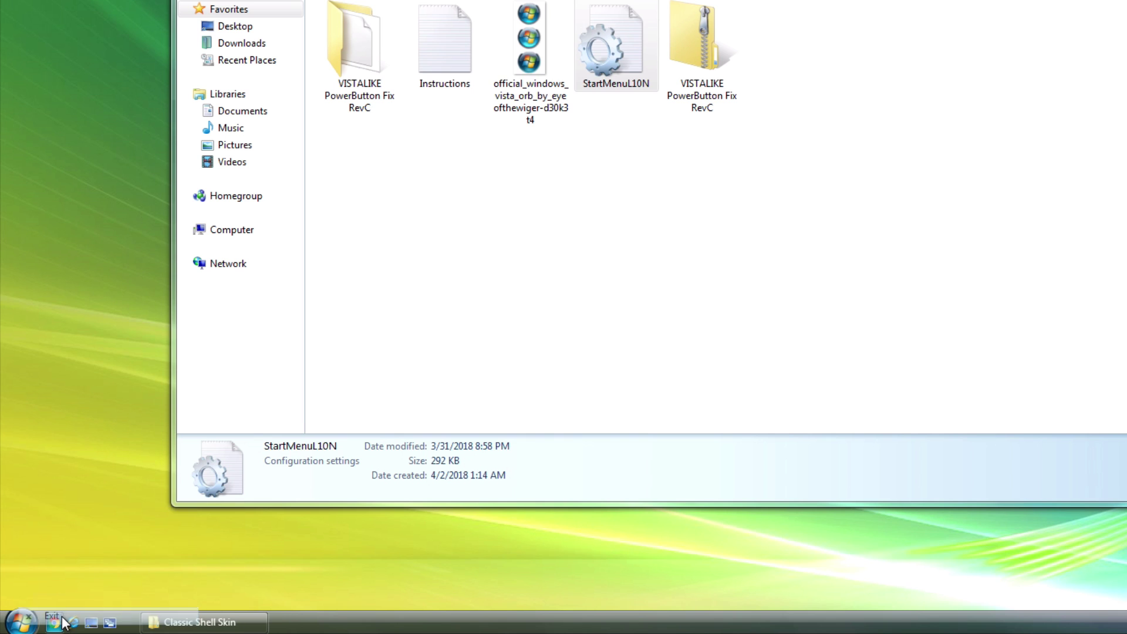
click(8, 624)
click(53, 568)
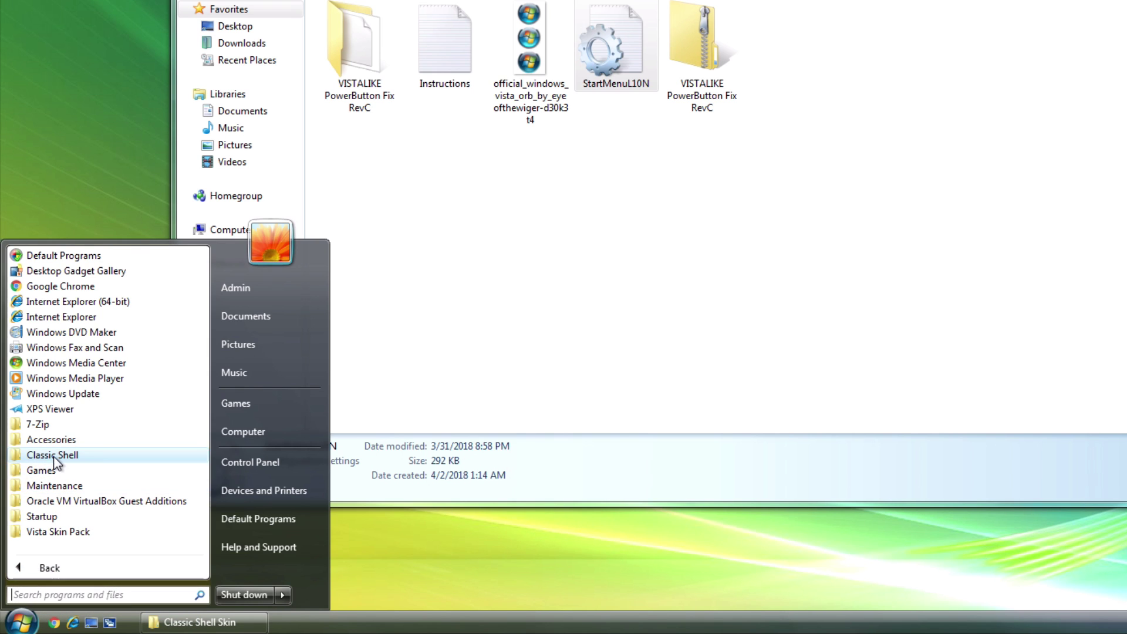
click(53, 456)
click(36, 569)
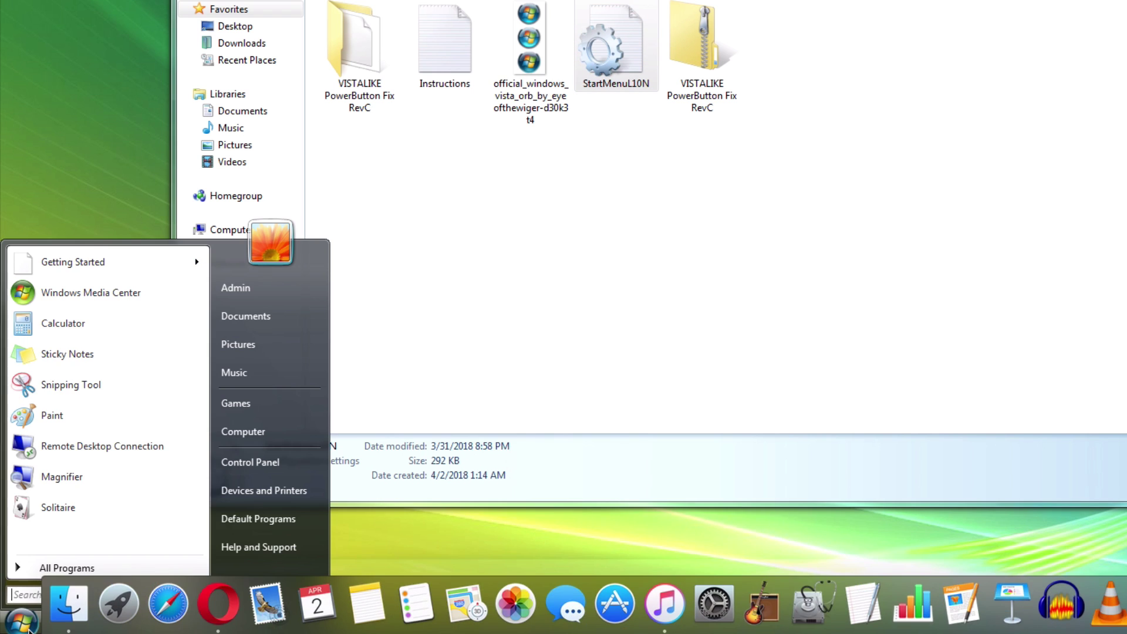
click(18, 571)
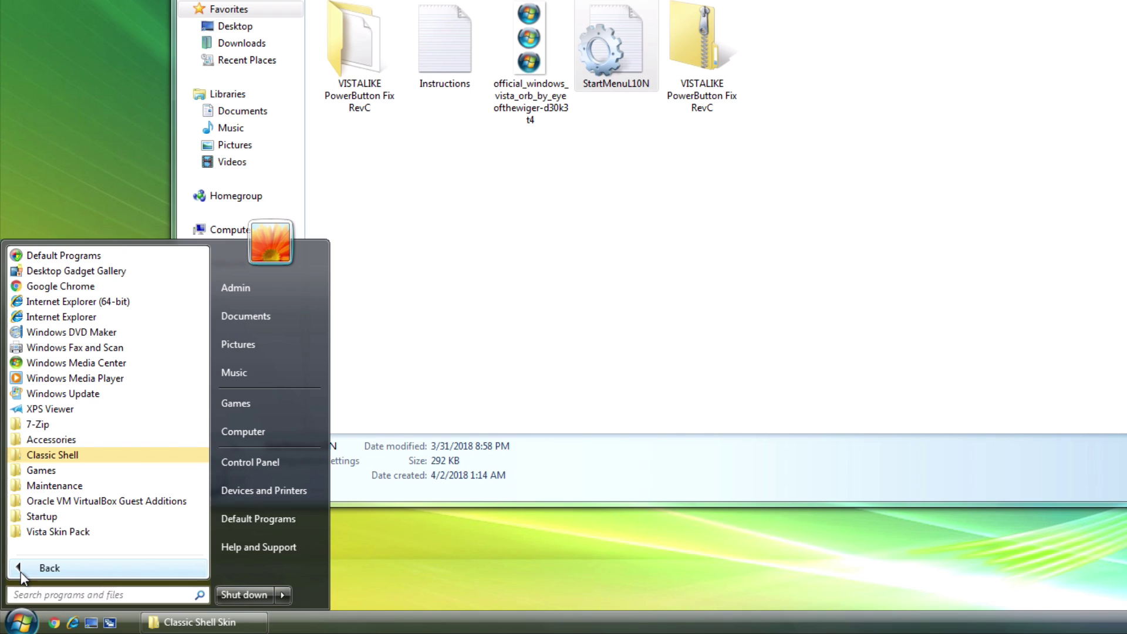
click(59, 457)
scroll(59, 461, down, 2)
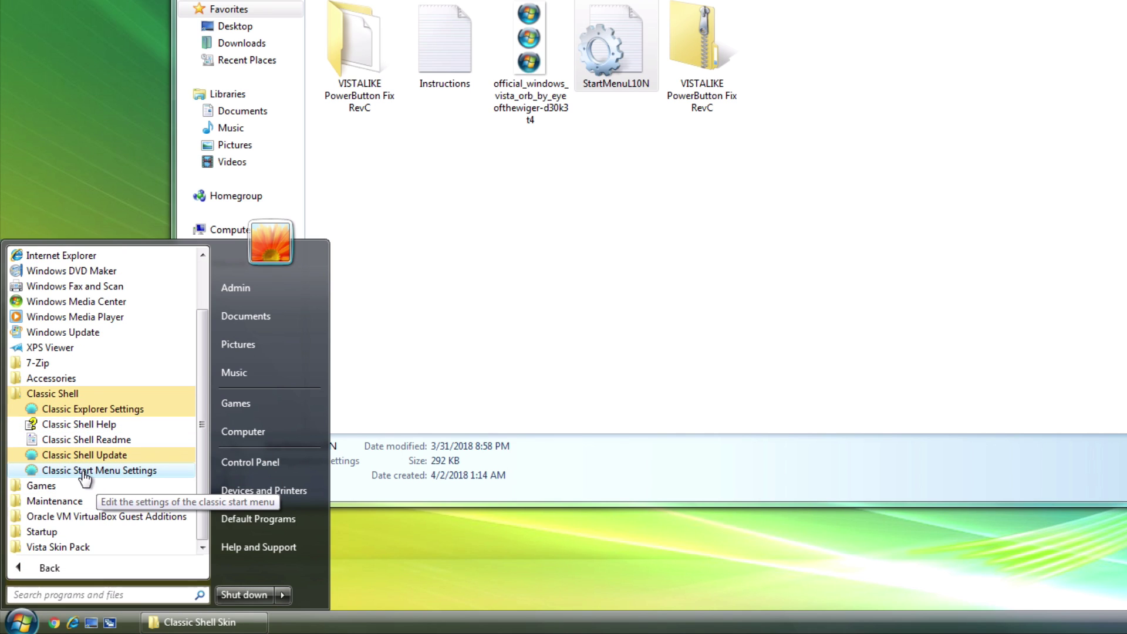
click(86, 472)
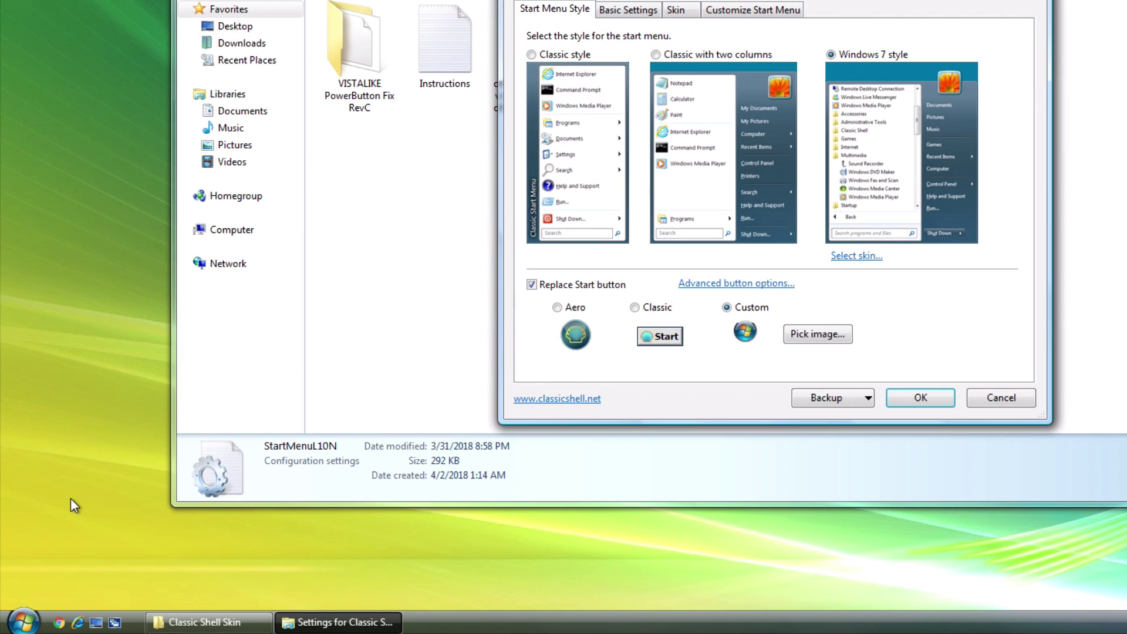
click(14, 625)
click(14, 626)
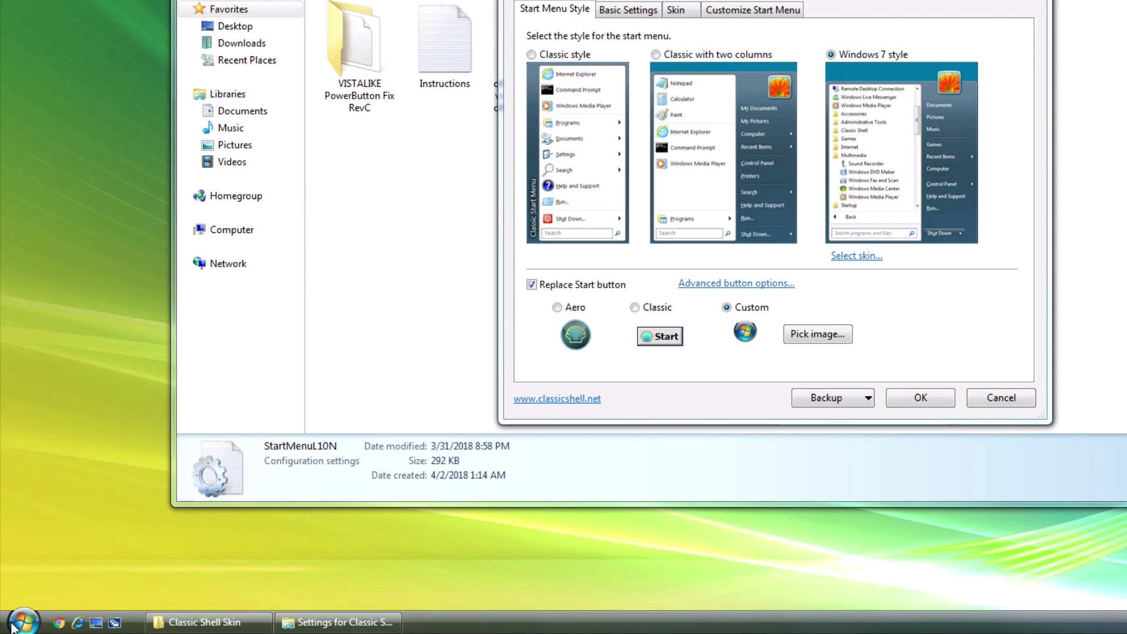
click(12, 627)
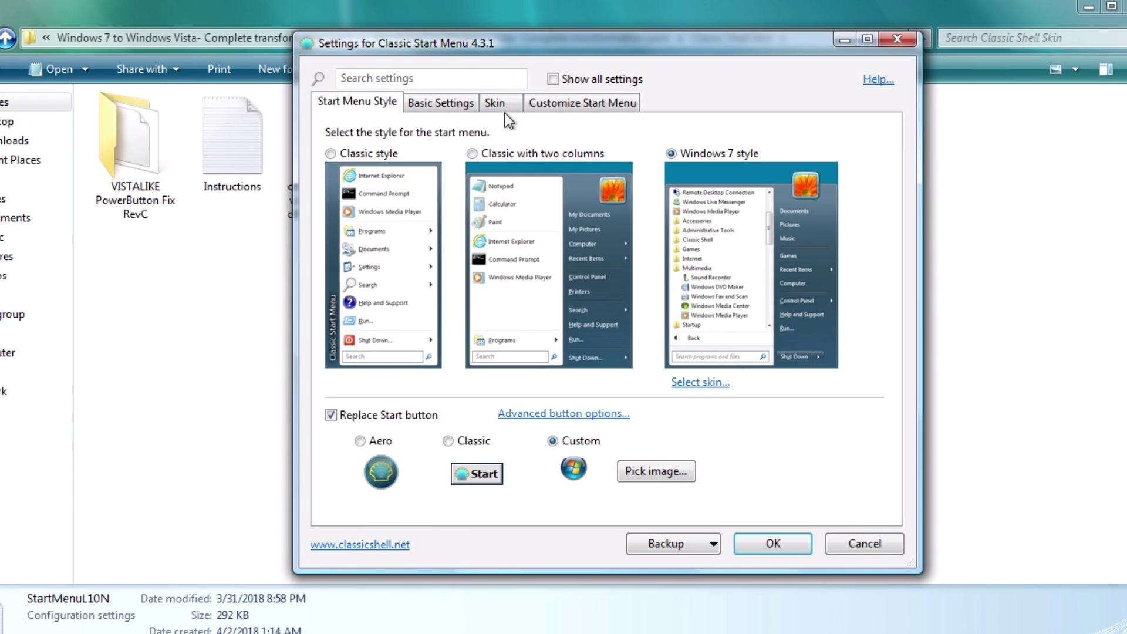
Select the VISTALIKE PowerButton Fix RevC skin for the Start menu and enable its Red shutdown button option
click(676, 10)
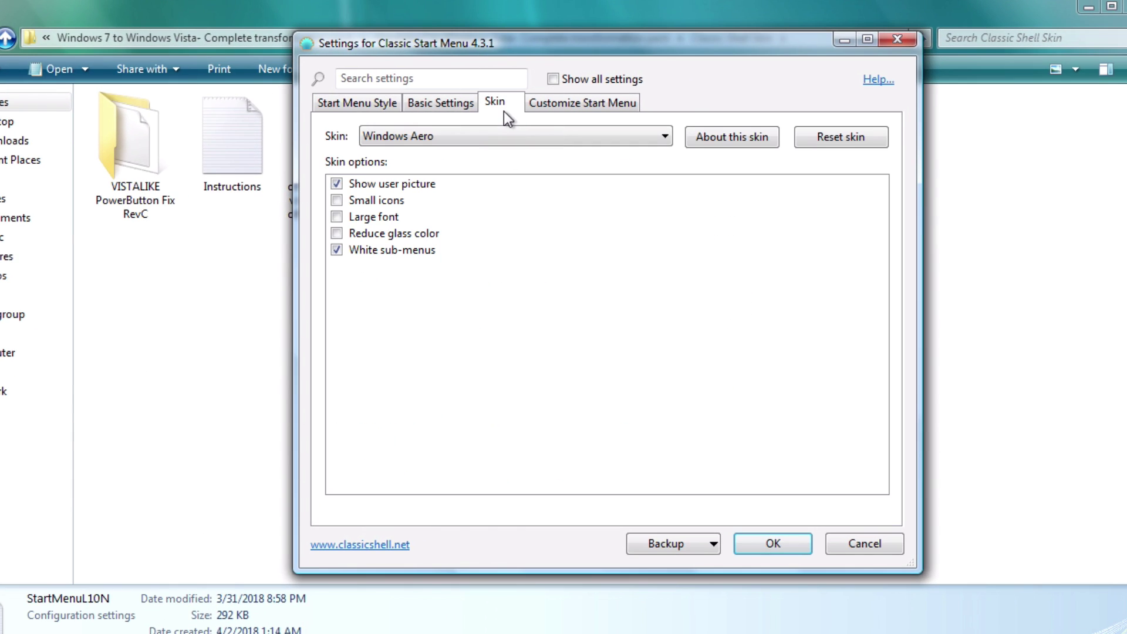
click(473, 130)
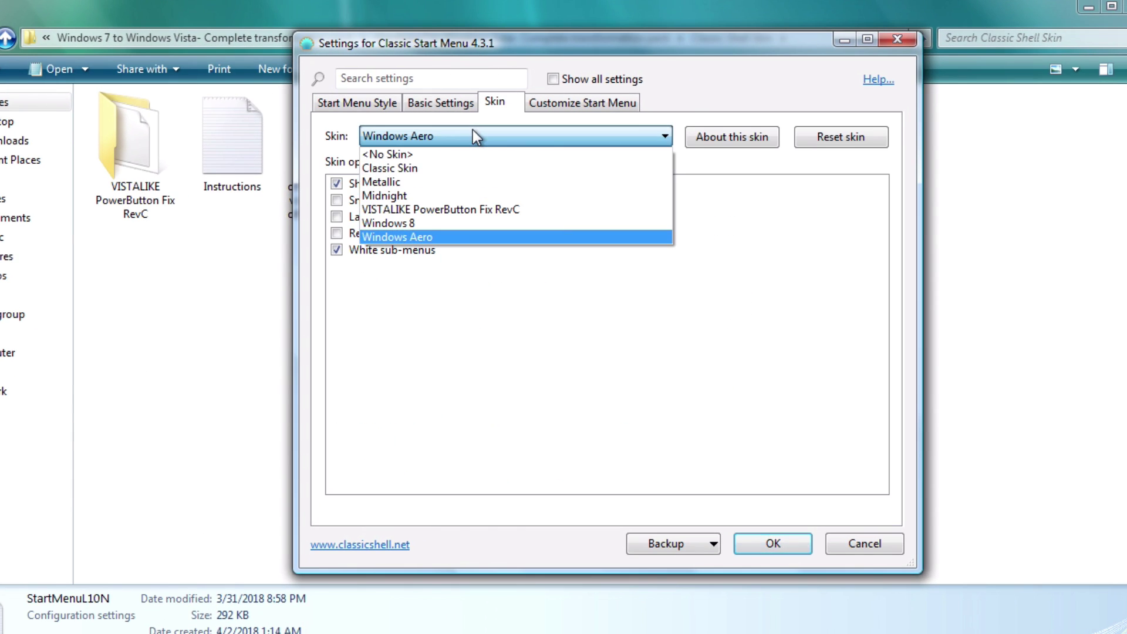
click(446, 211)
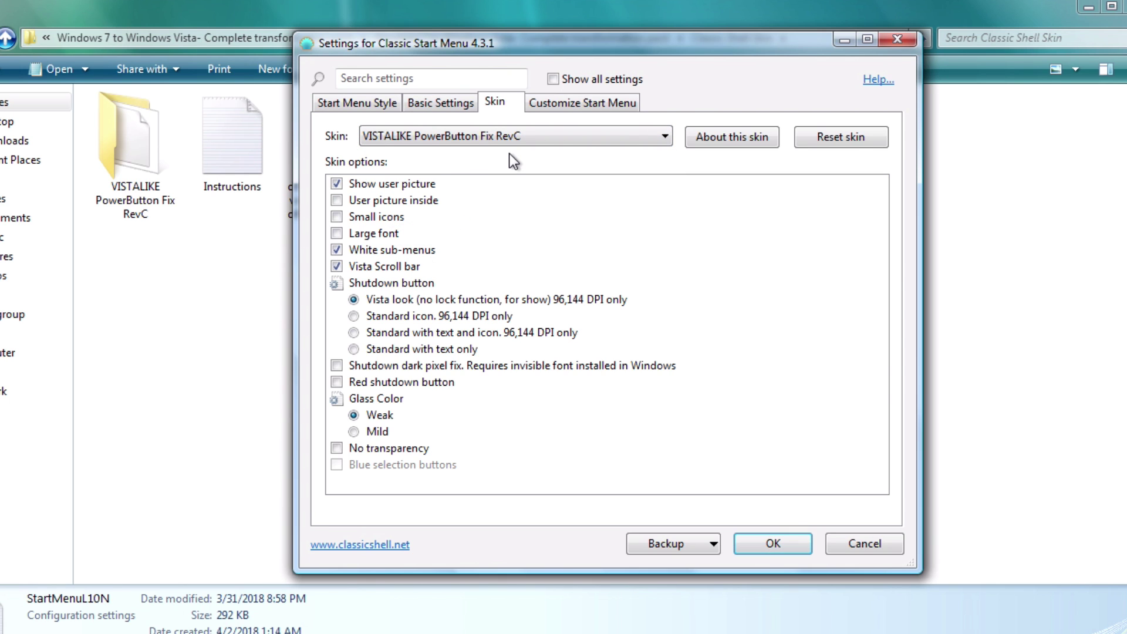
click(412, 383)
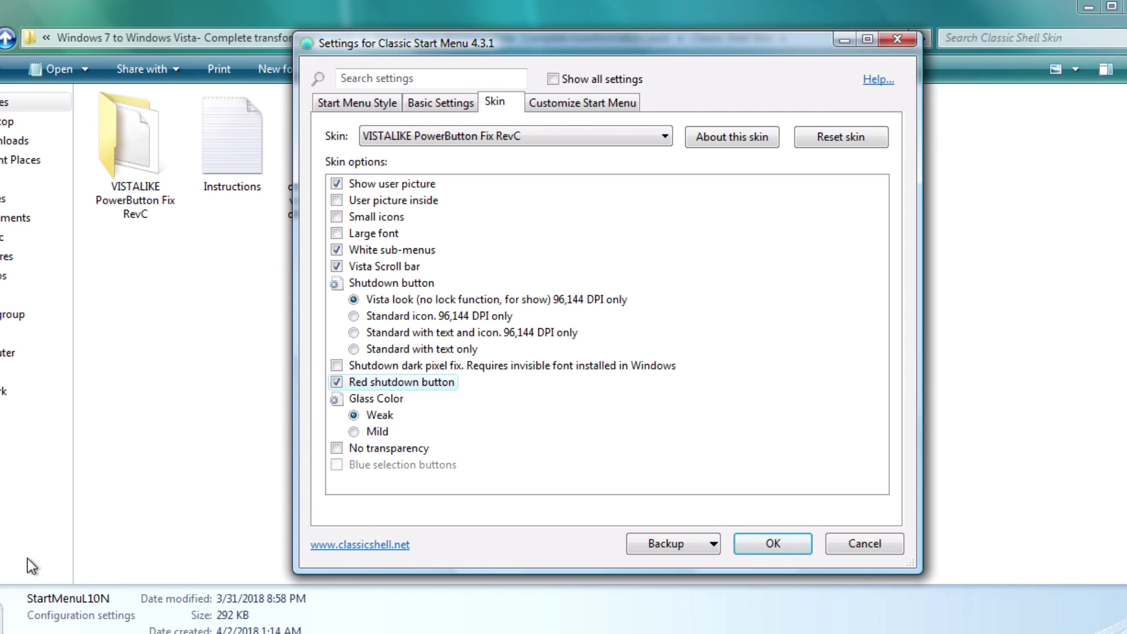
Examine the Start menu with the new skin, including its power and lock buttons and the shutdown options list
key(super)
key(super)
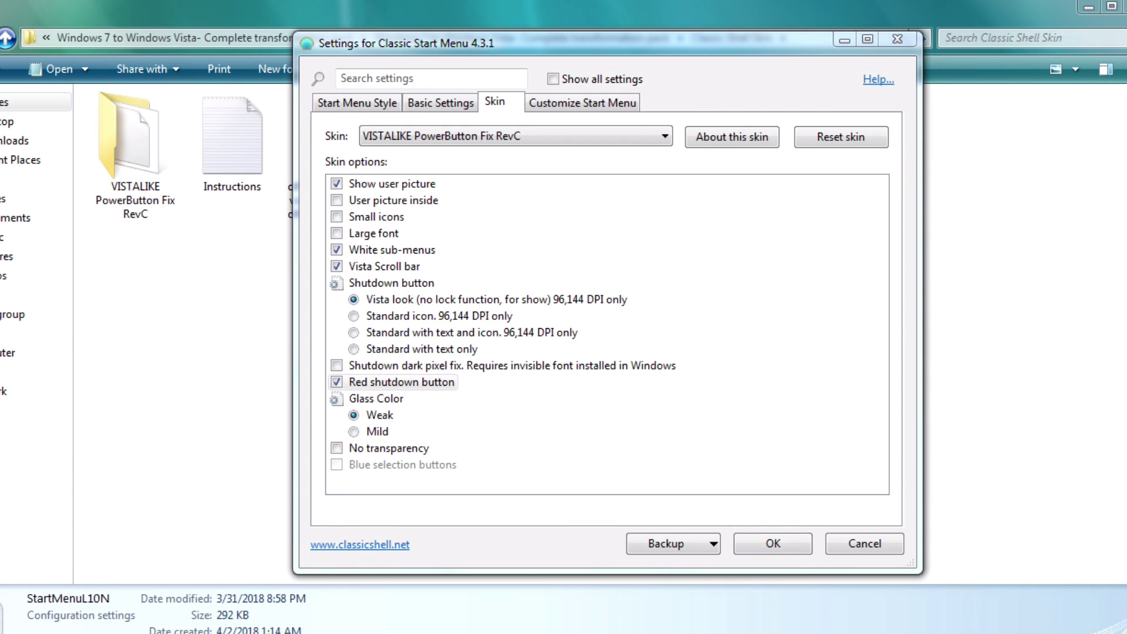
key(super)
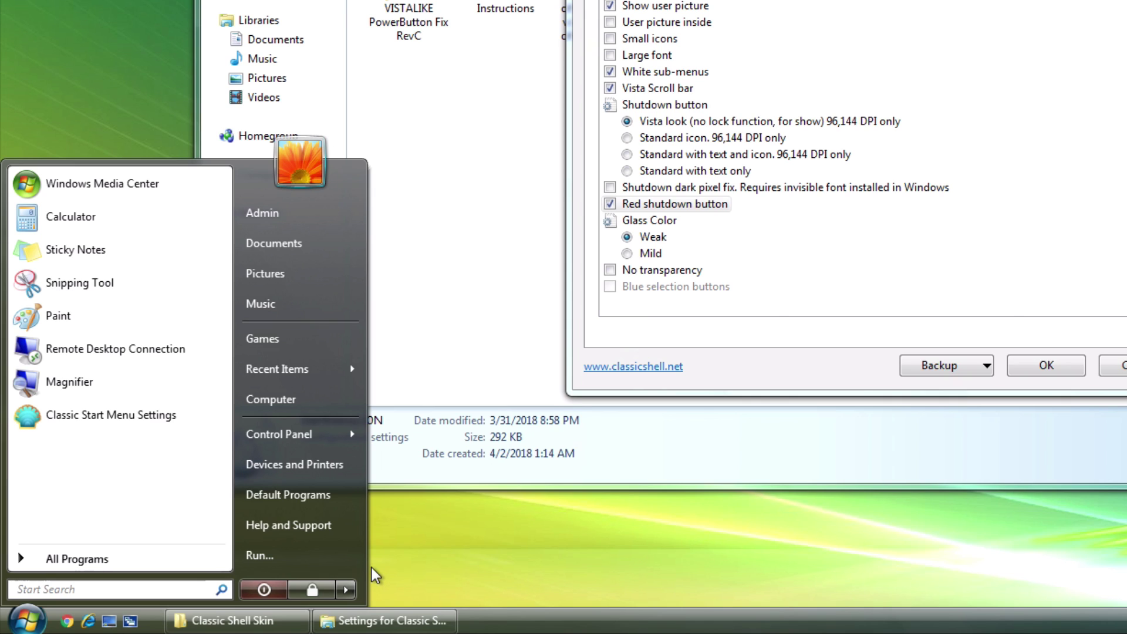
click(346, 590)
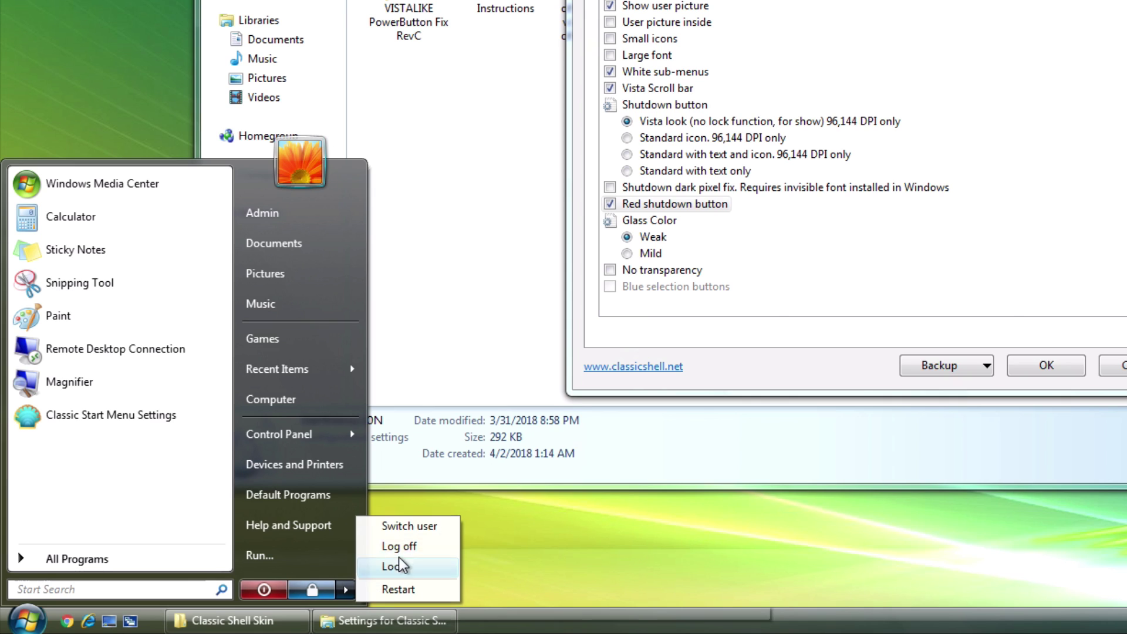
click(569, 564)
click(42, 623)
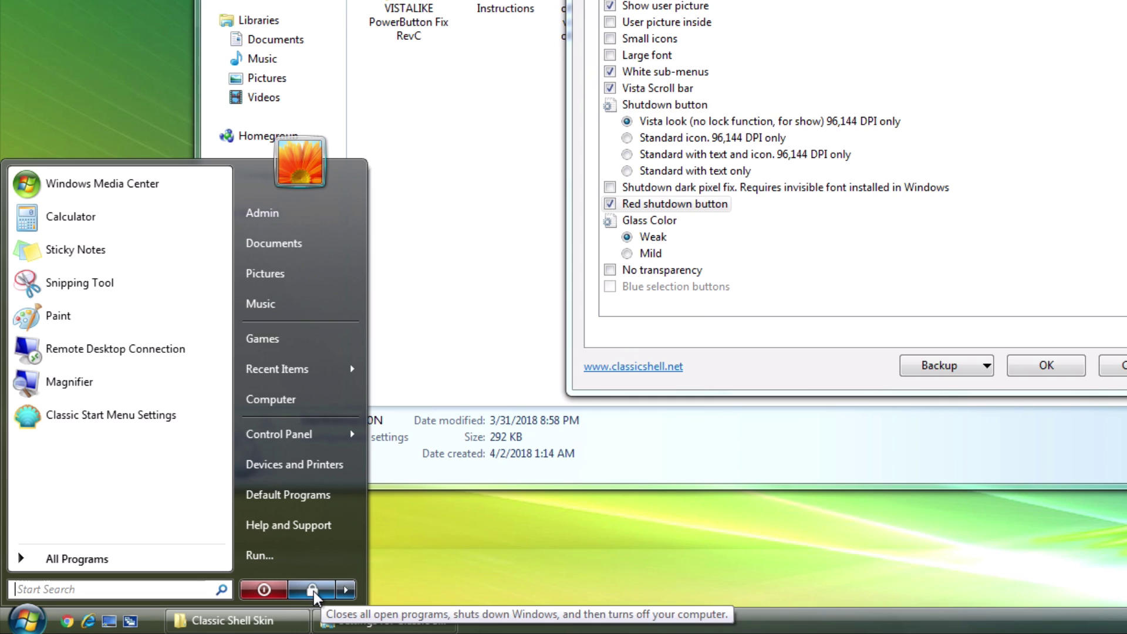
click(431, 564)
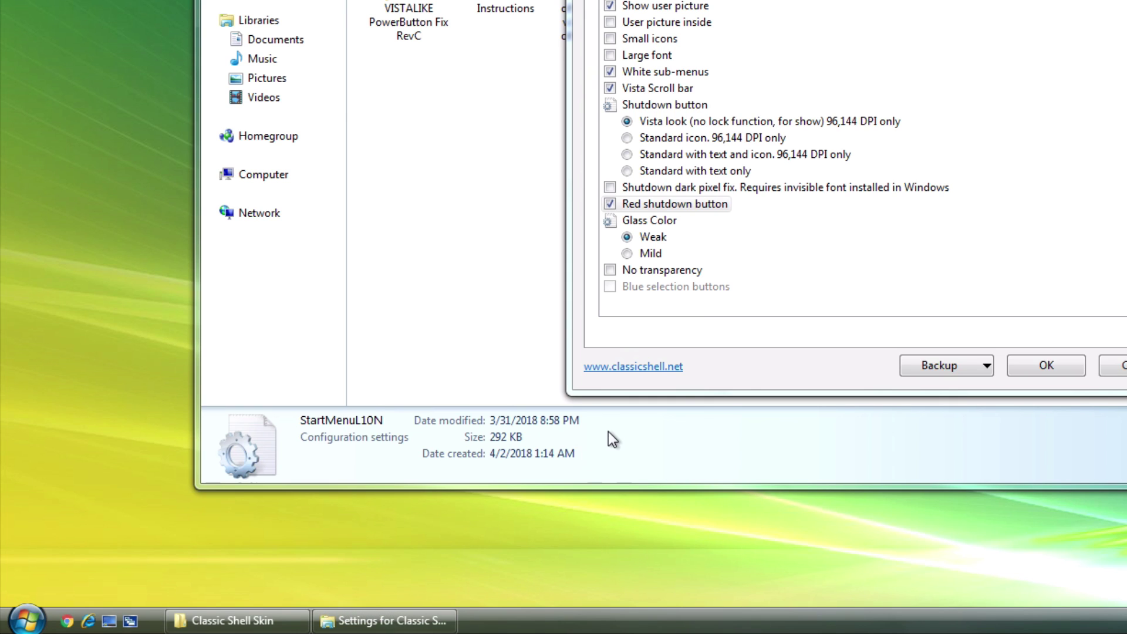
click(749, 372)
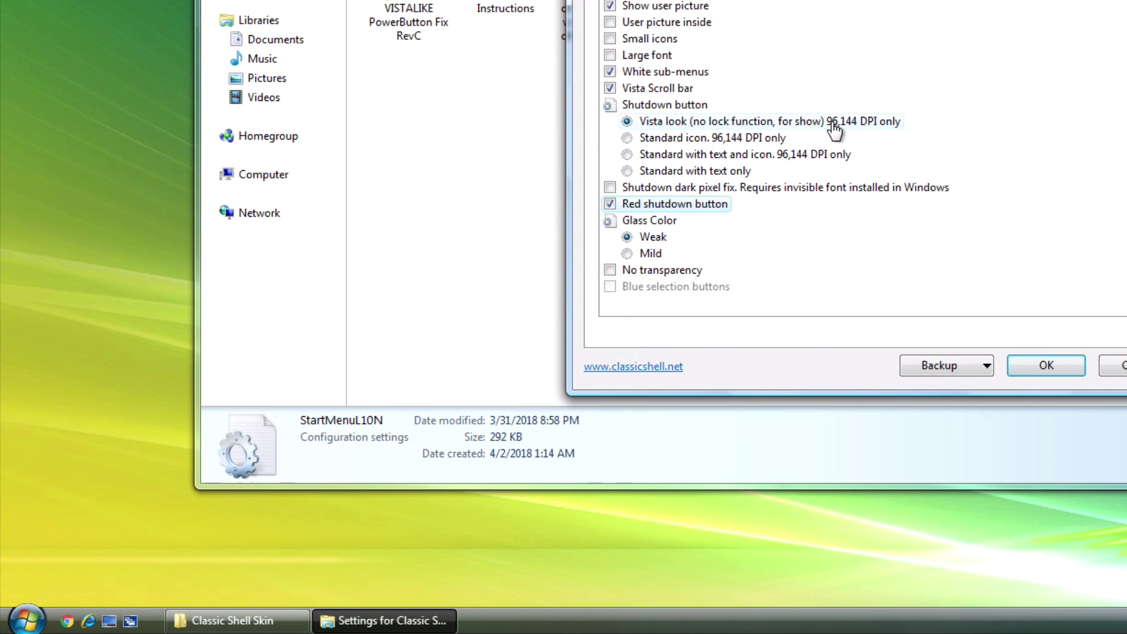
Try the Standard icon and Standard with text and icon shutdown button styles, previewing each in the Start menu
click(687, 140)
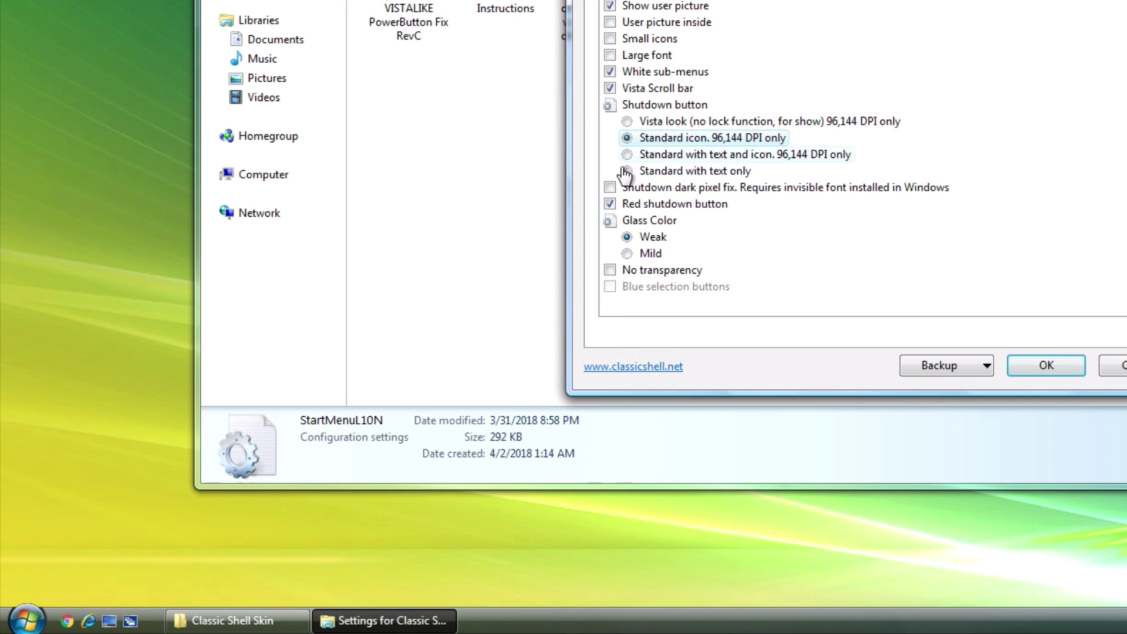
click(26, 620)
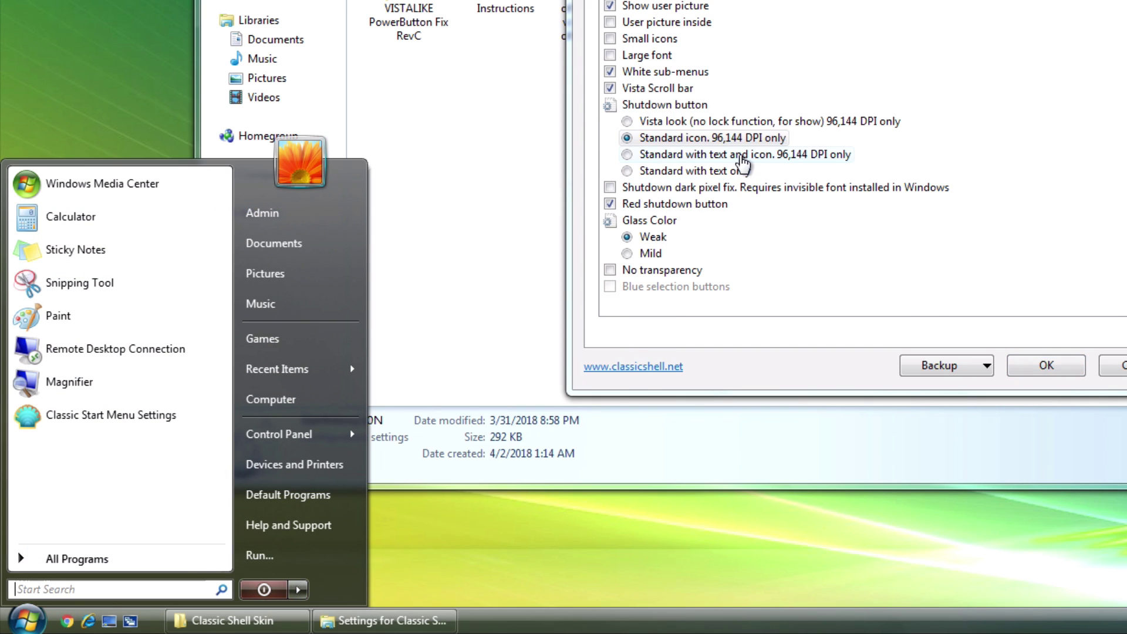
click(742, 156)
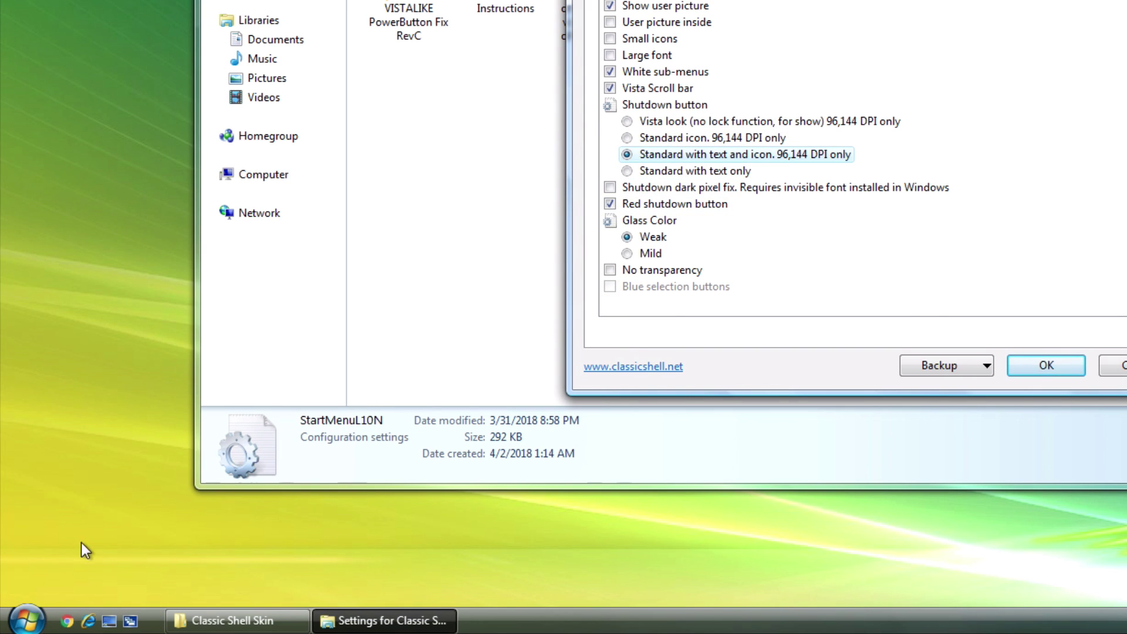
click(26, 619)
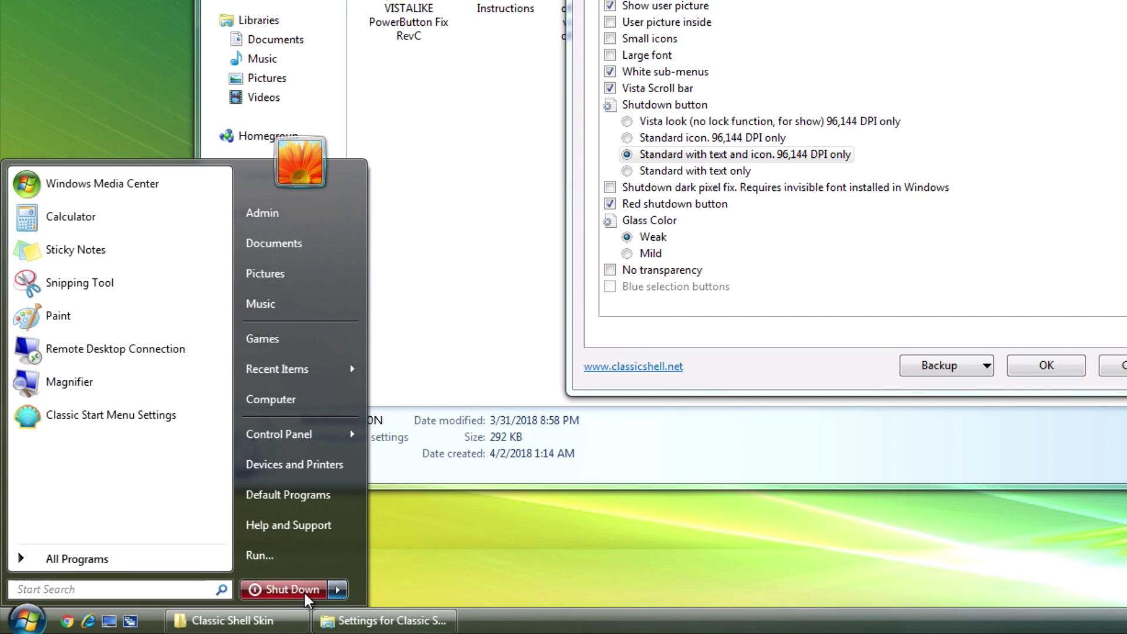
click(823, 347)
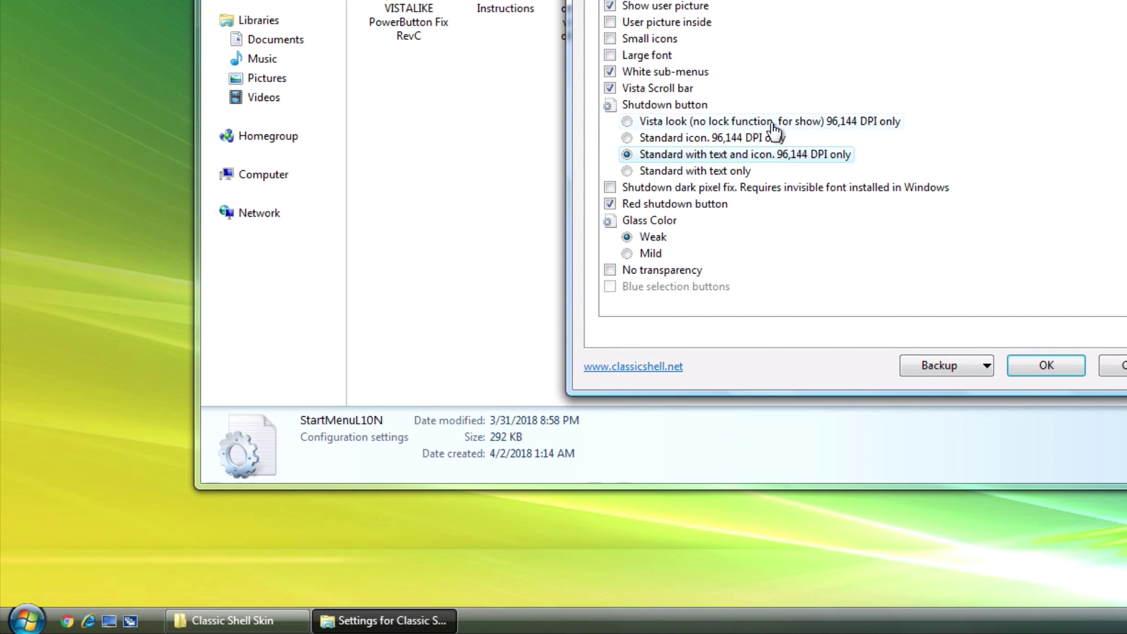
Set the shutdown button style to Vista look and preview it in the Start menu
click(772, 123)
click(37, 615)
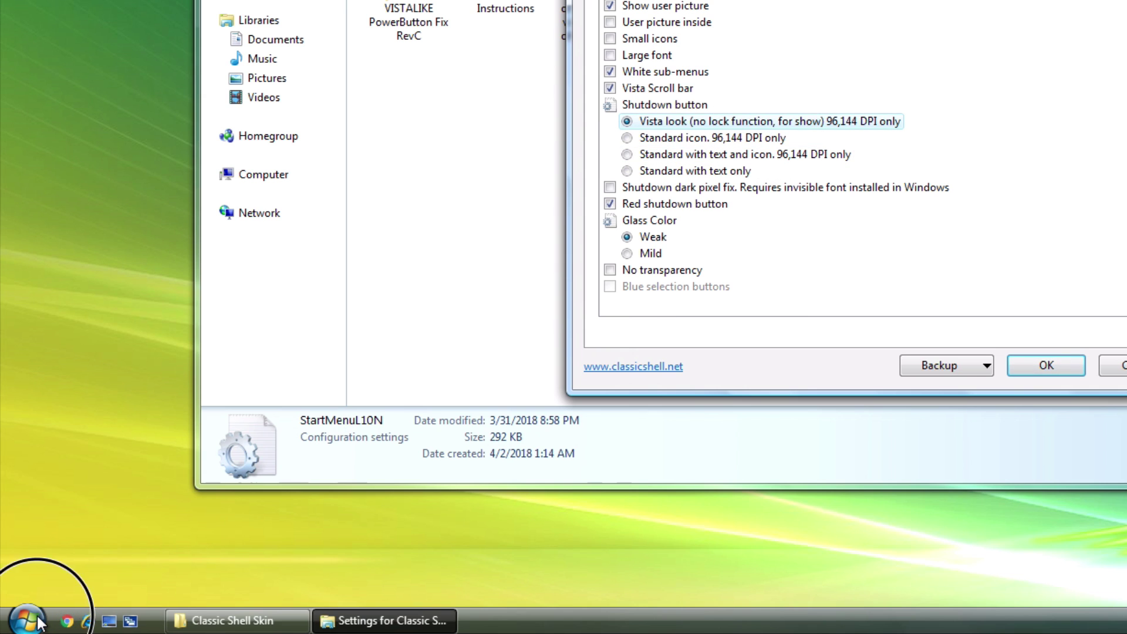
click(37, 615)
click(762, 360)
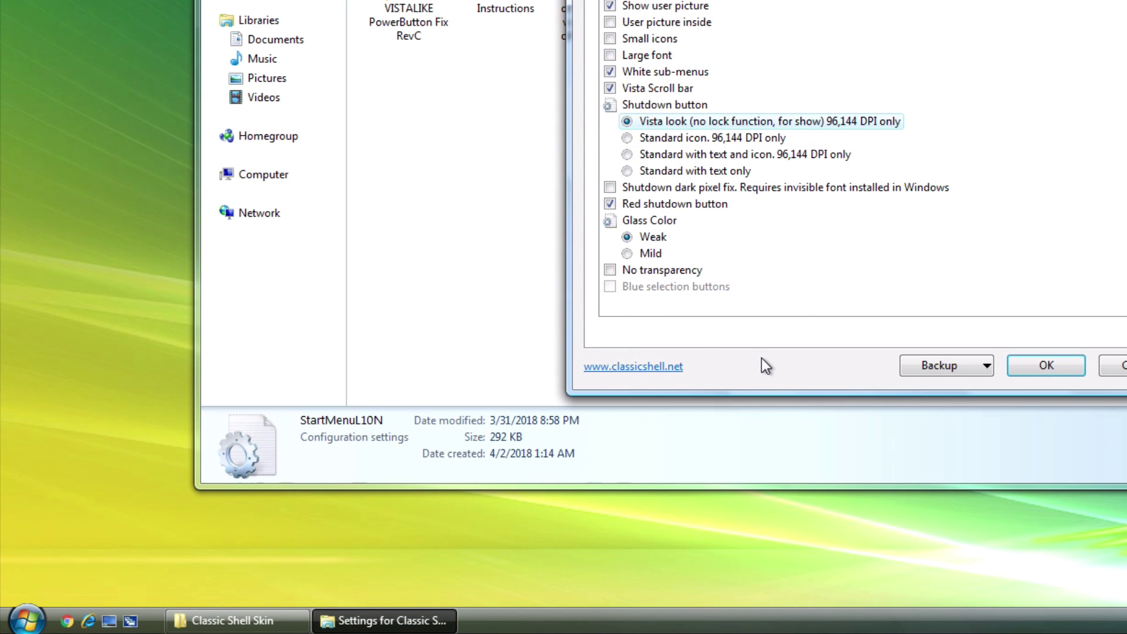
Apply the Windows Vista Basic theme, close Personalization and check how the Start menu looks with it
right_click(585, 562)
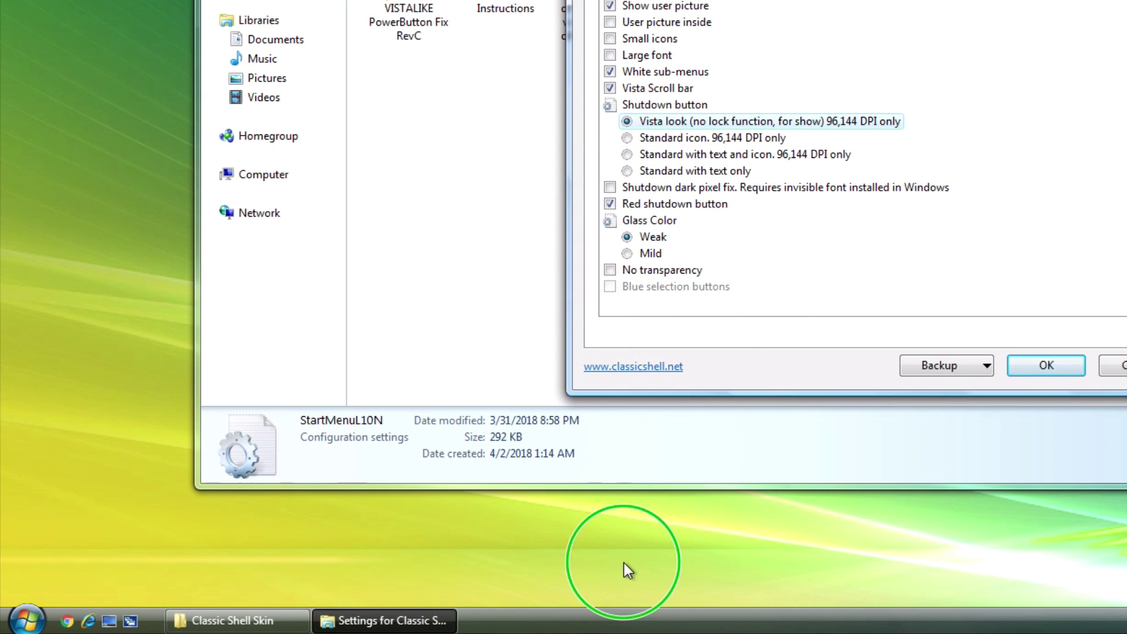
click(604, 610)
scroll(784, 314, down, 2)
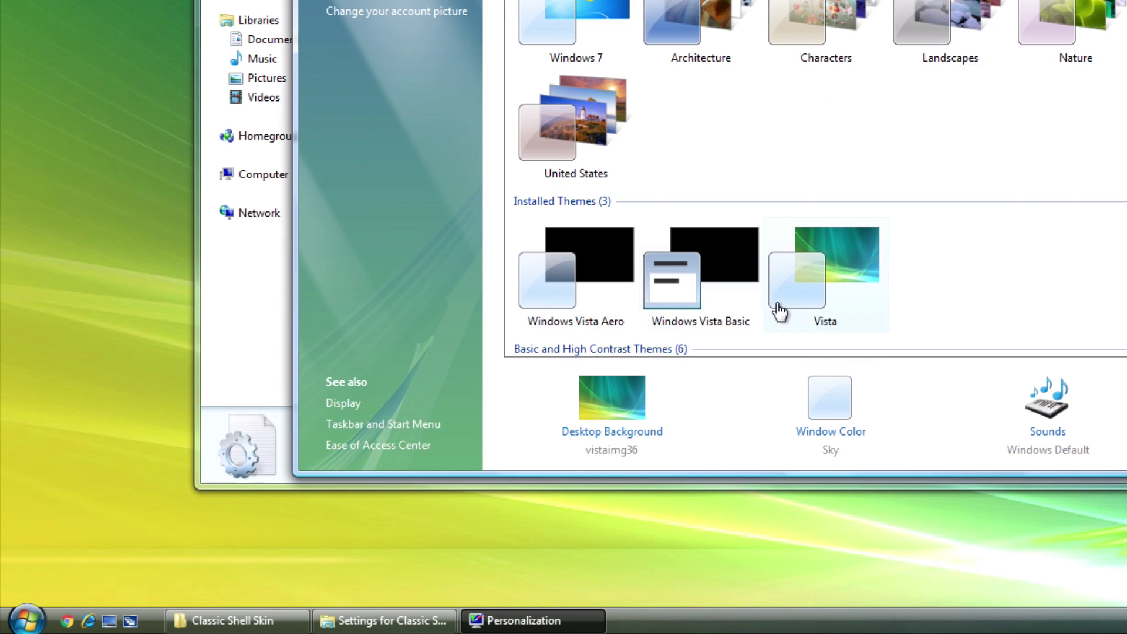
click(725, 296)
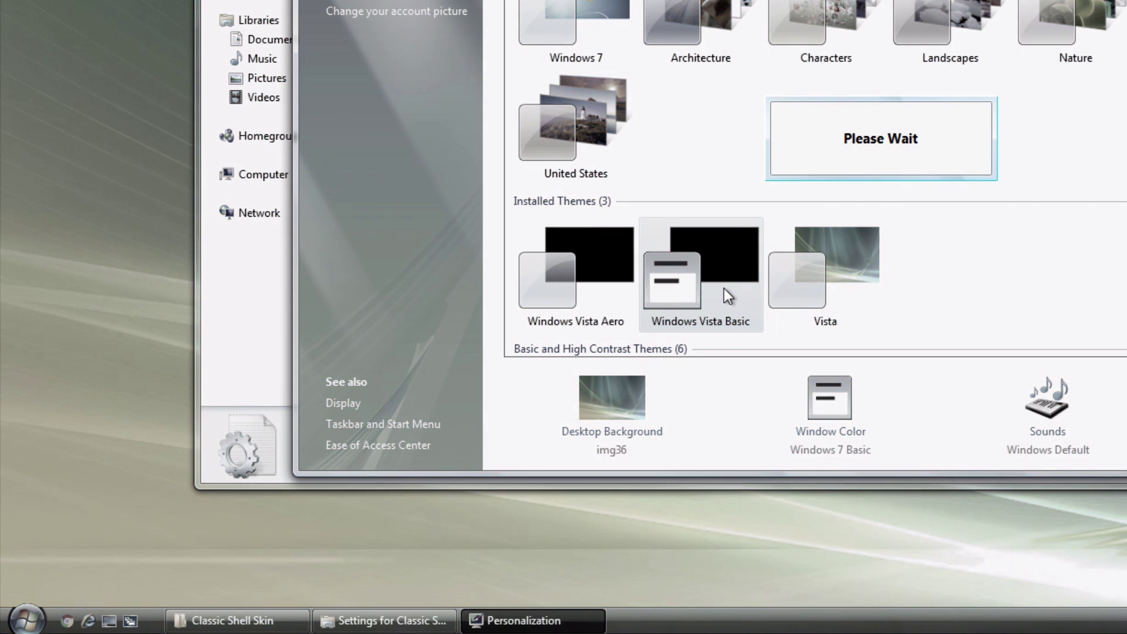
key(alt+F4)
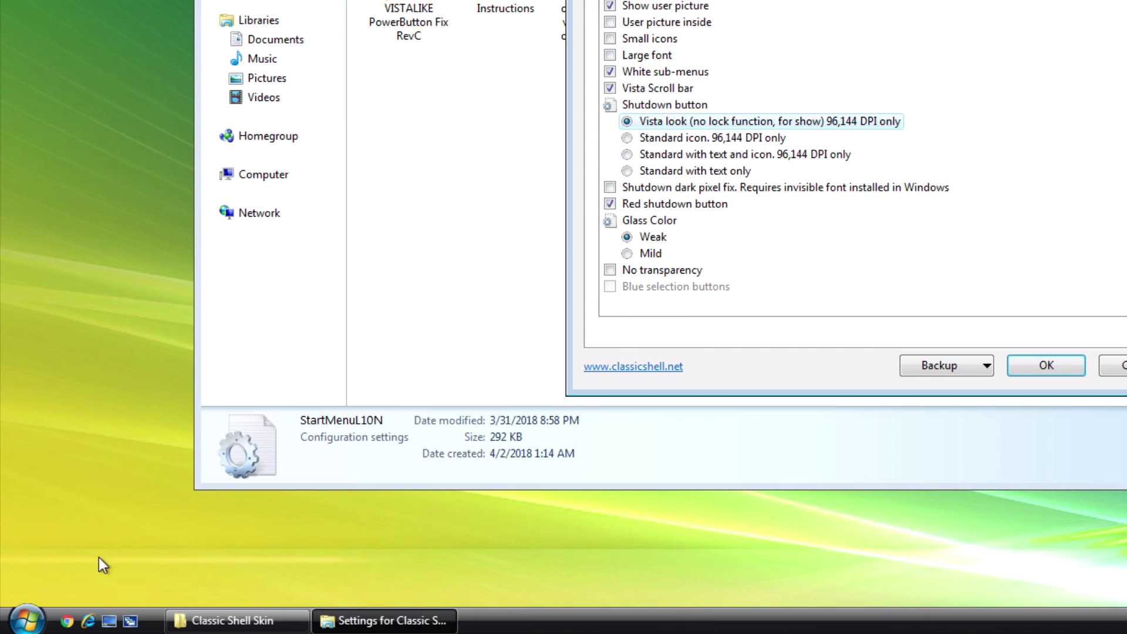
click(28, 622)
click(27, 623)
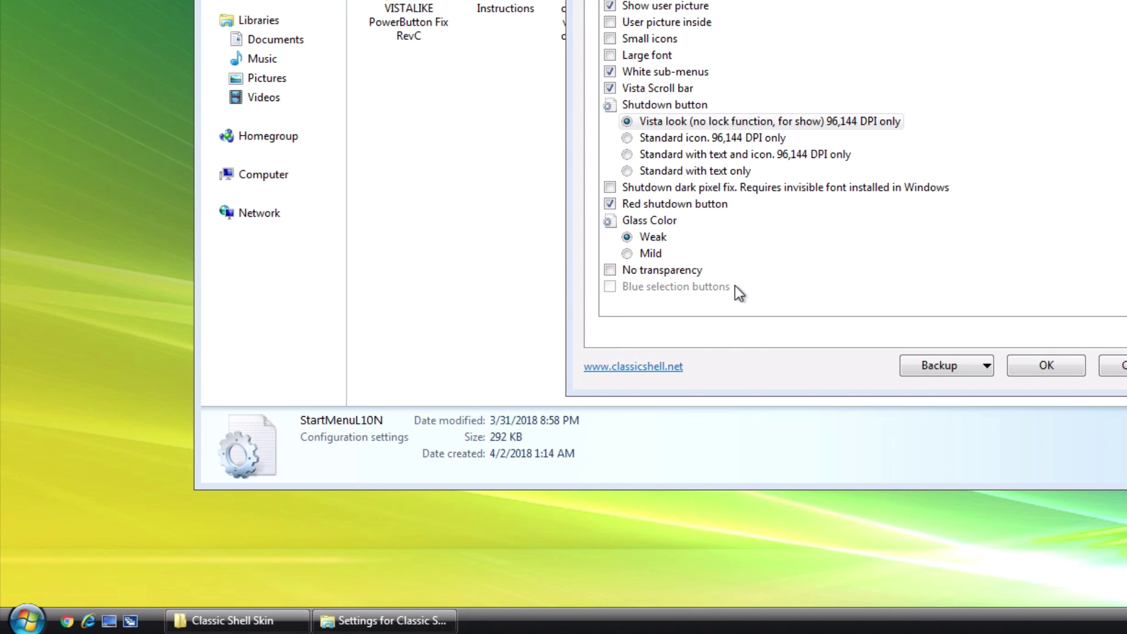
Try the User picture inside, No transparency and Blue selection buttons skin options and preview them in the Start menu
click(678, 26)
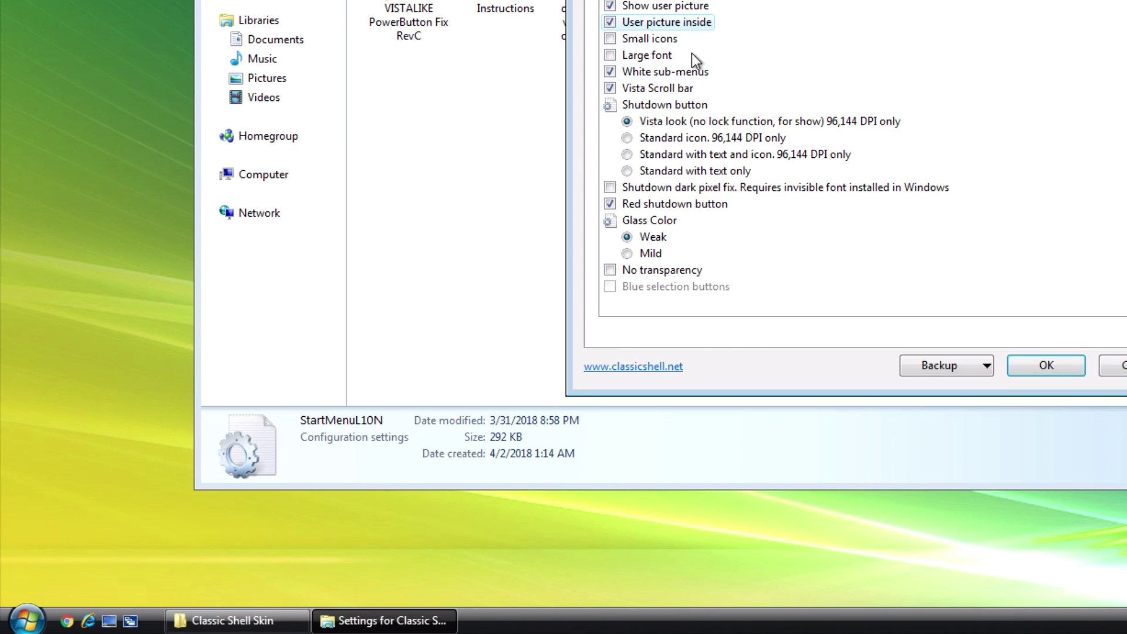
click(646, 273)
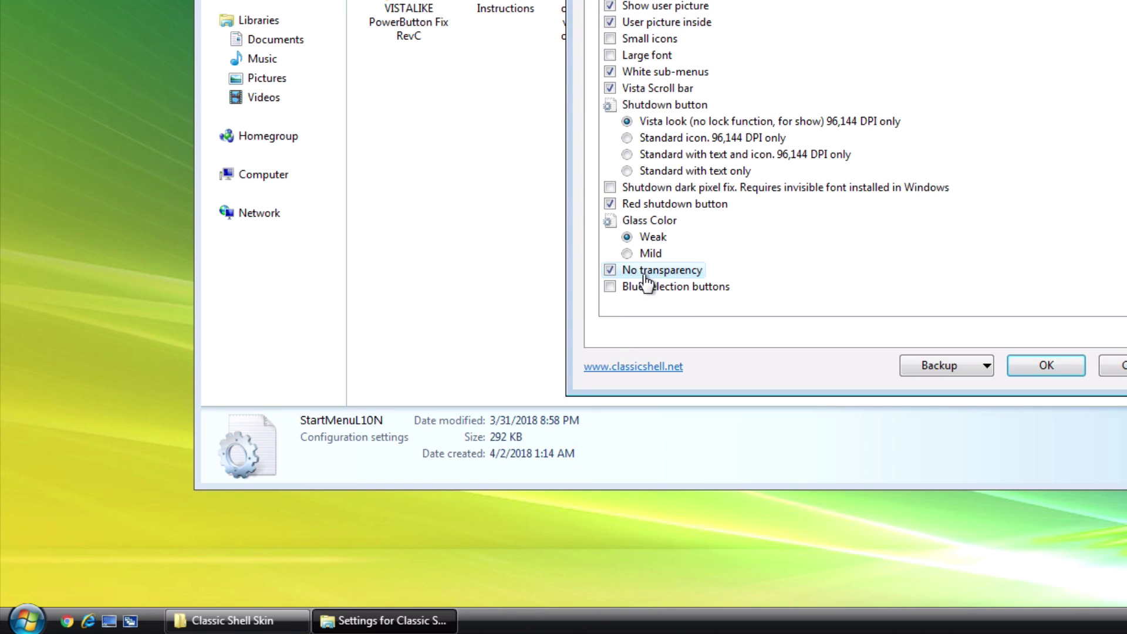
click(649, 288)
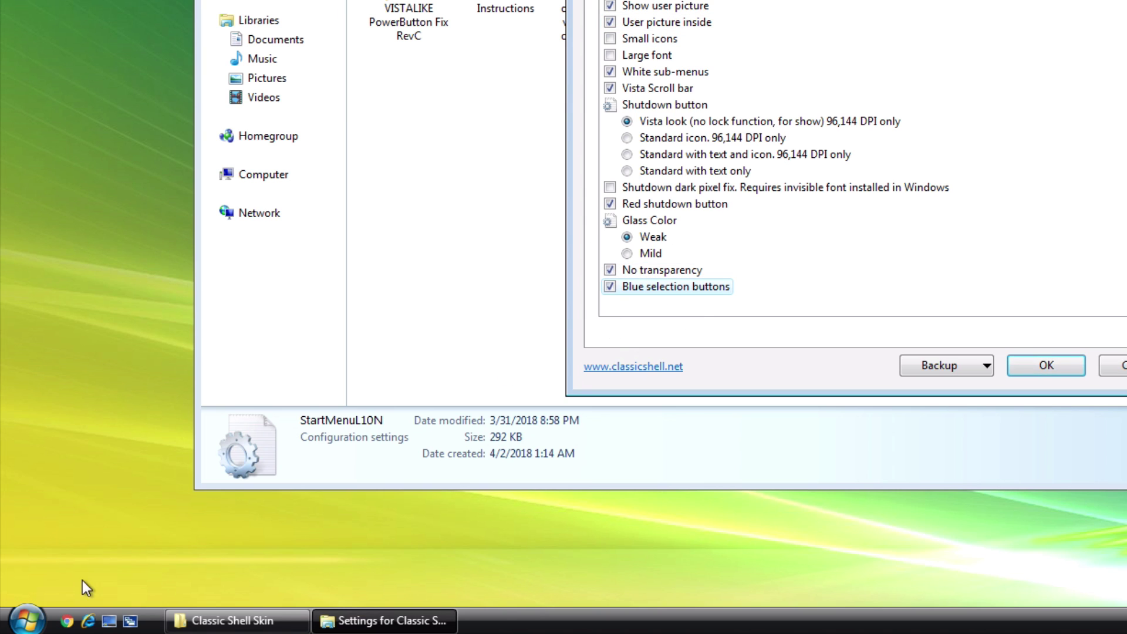
click(27, 620)
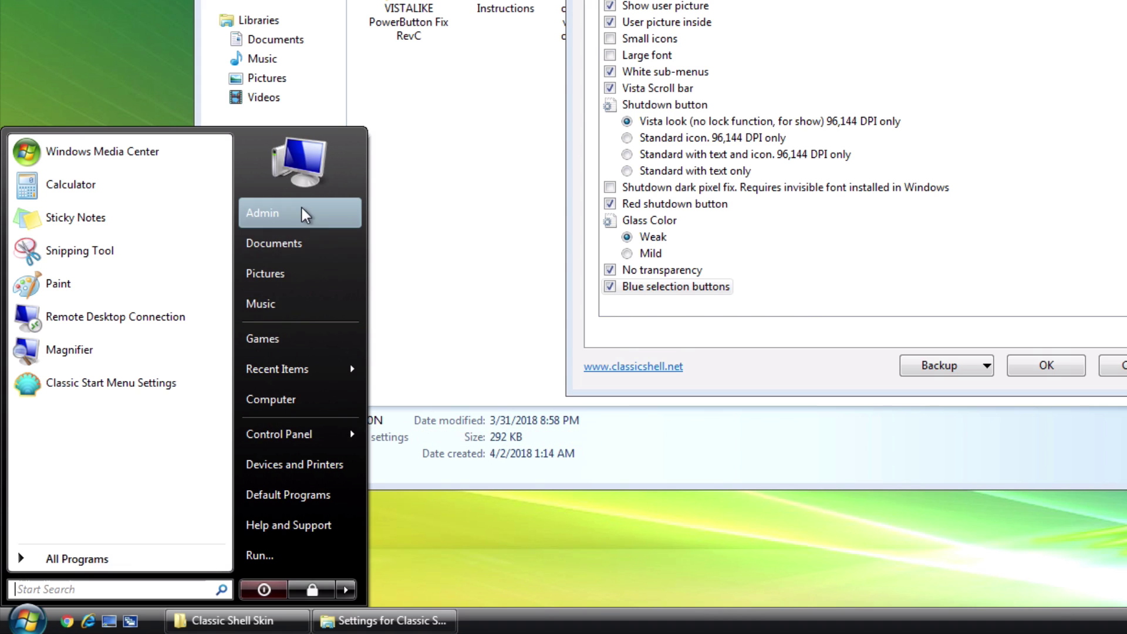
Open the desktop's Personalization settings and apply the installed Aero glass theme
right_click(586, 552)
click(626, 536)
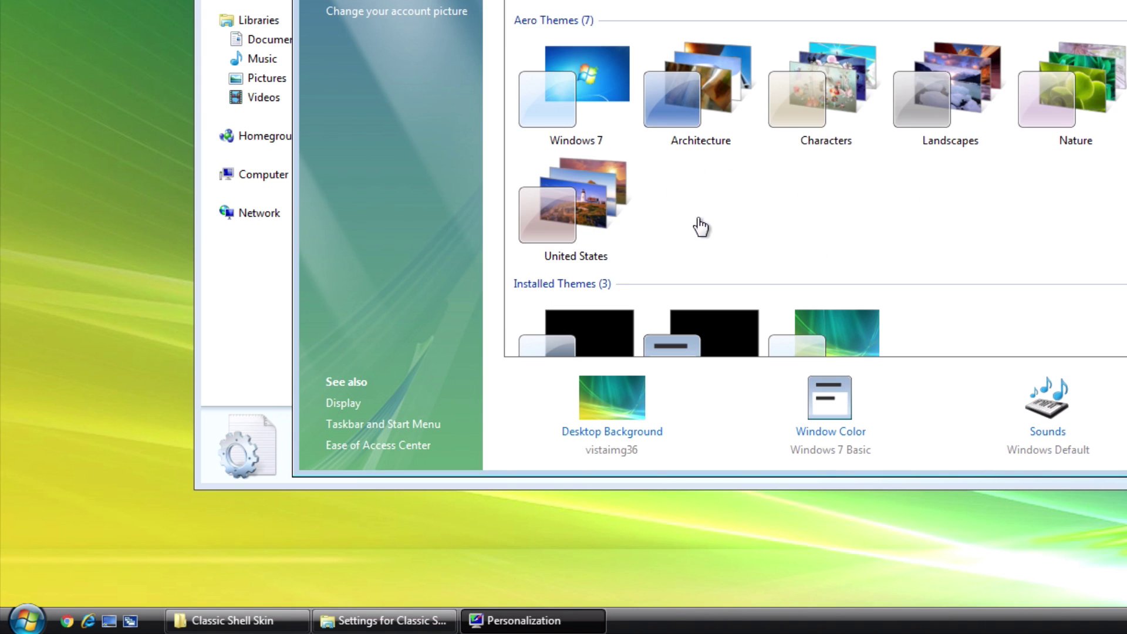
scroll(701, 227, down, 2)
click(605, 259)
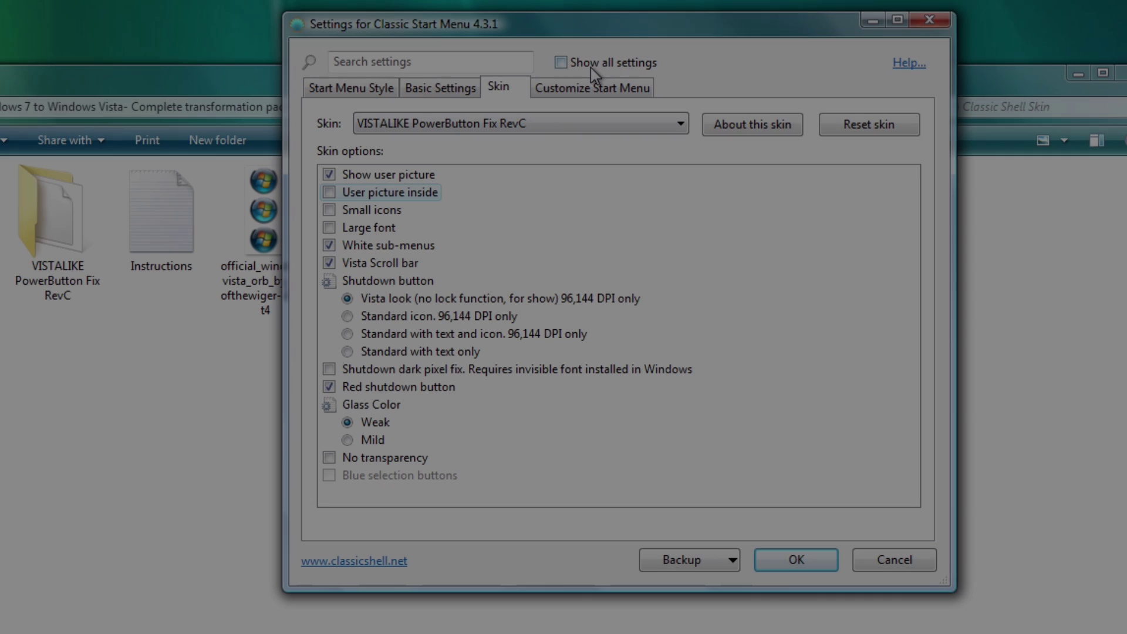
Show all Start menu settings, then set the main menu animation to No animation and the fade speed to 0 in the Menu Look settings
click(590, 66)
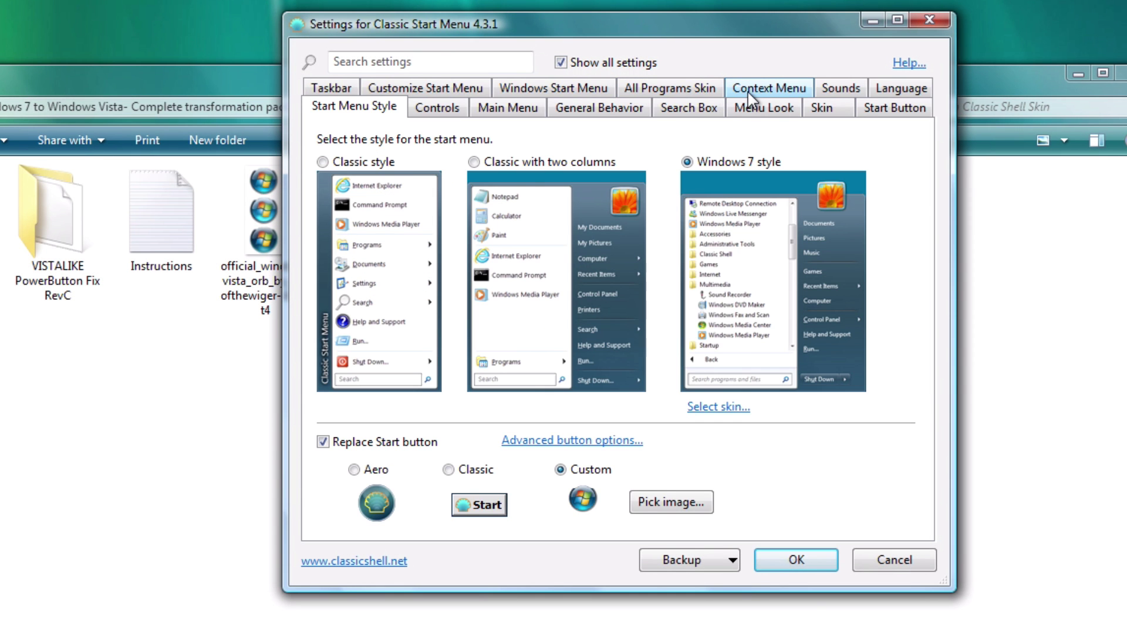
click(749, 112)
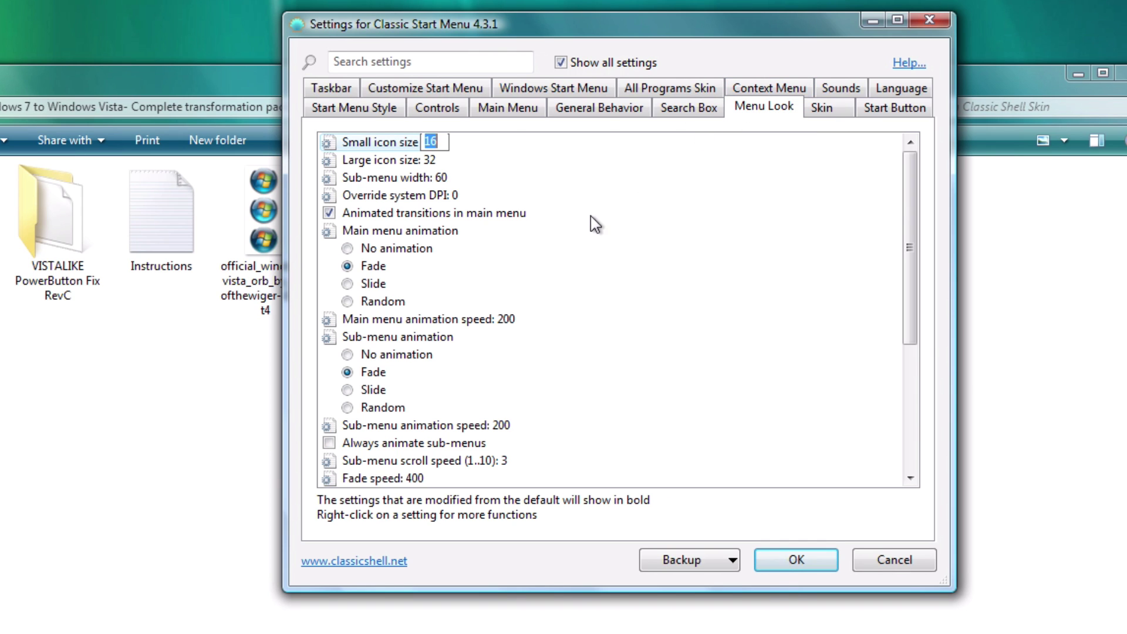
click(397, 251)
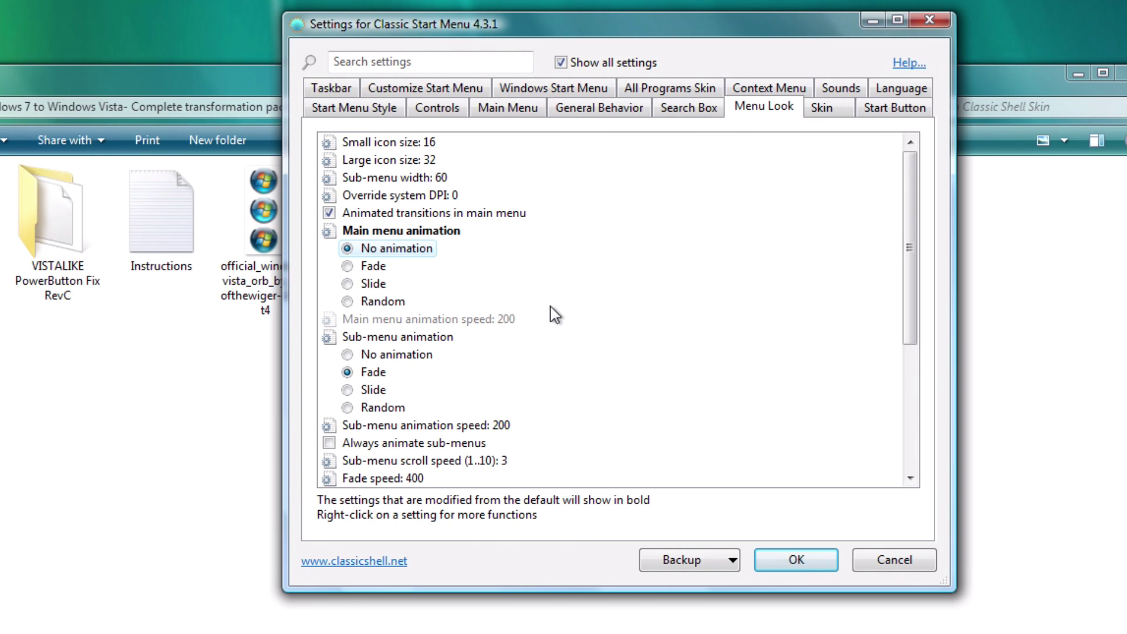
scroll(541, 414, down, 2)
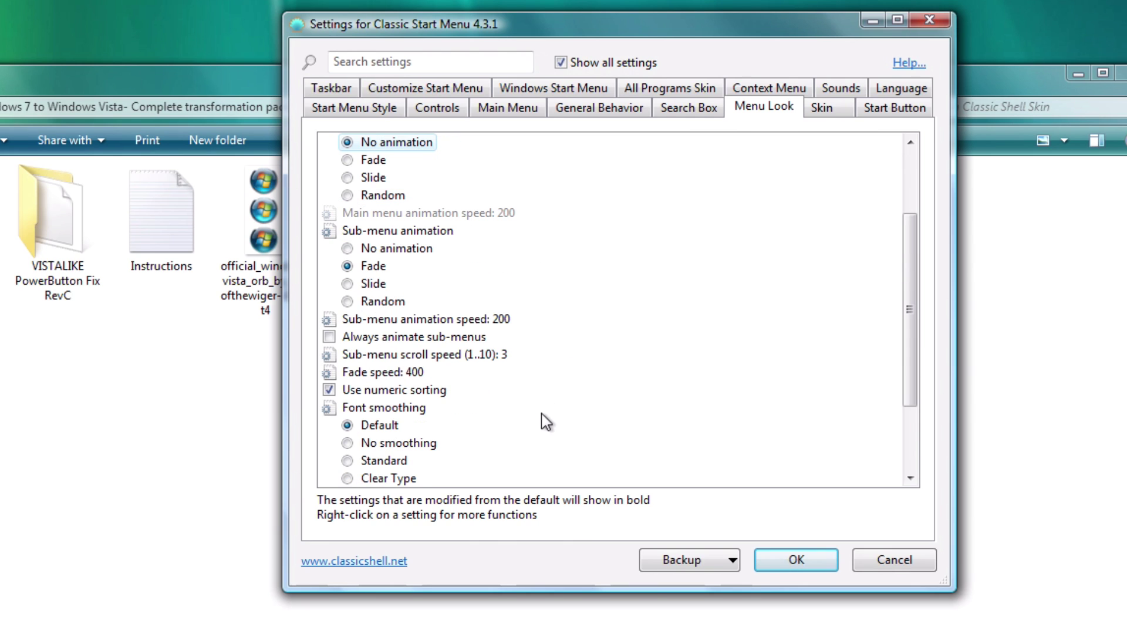
click(414, 372)
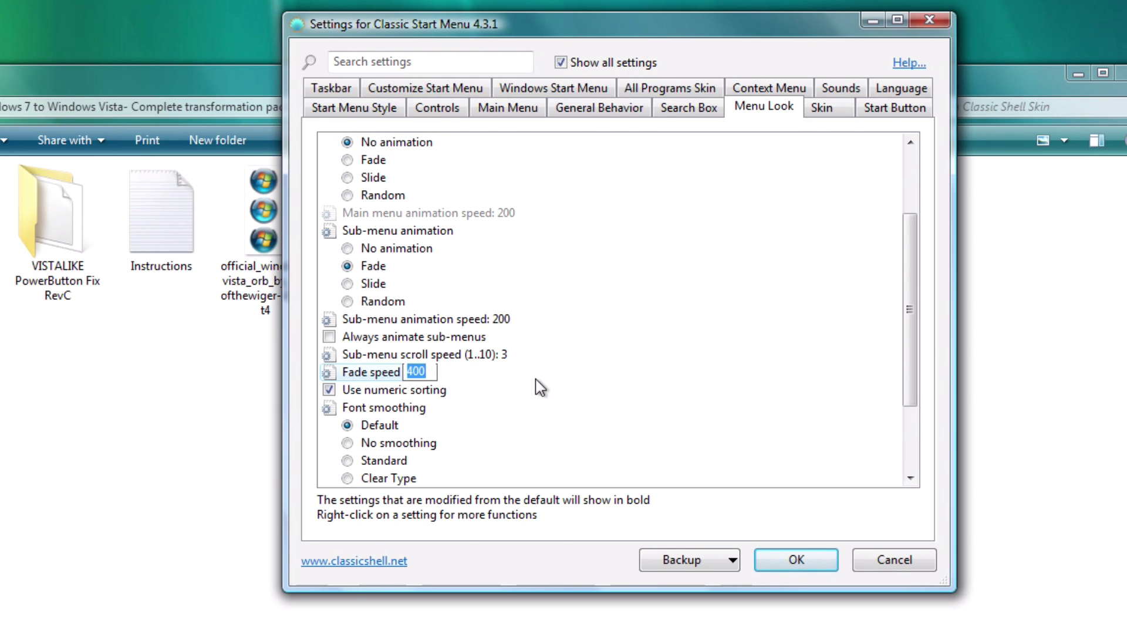
text(0)
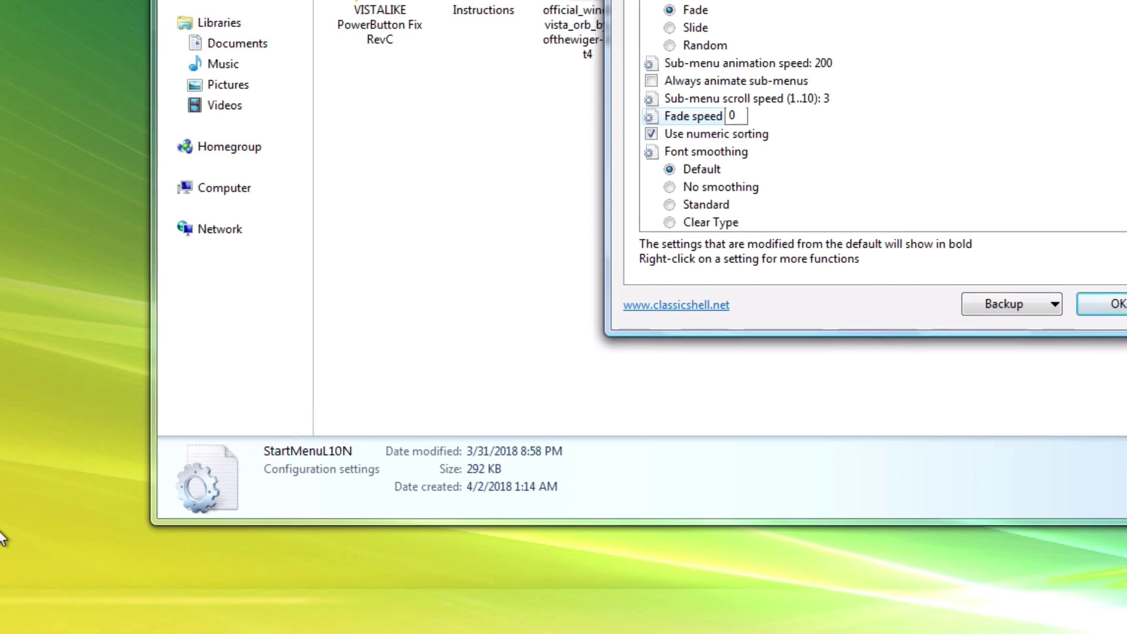
Test the menu's fade behaviour by opening Computer and Documents from the Start menu, and close both windows
click(29, 617)
click(299, 390)
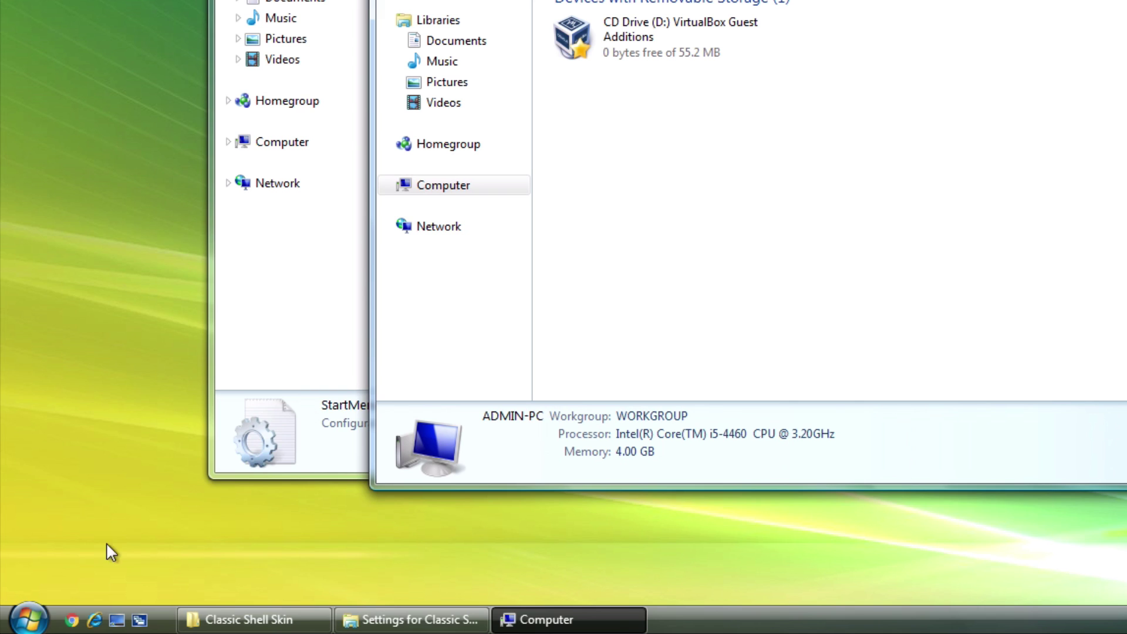
click(29, 618)
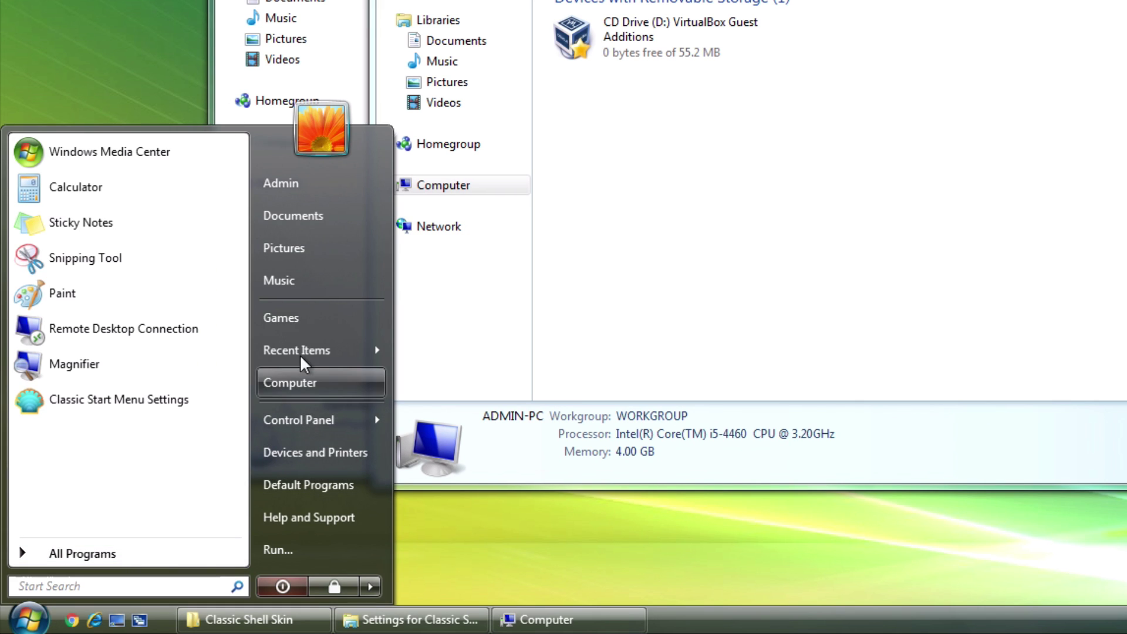
click(325, 214)
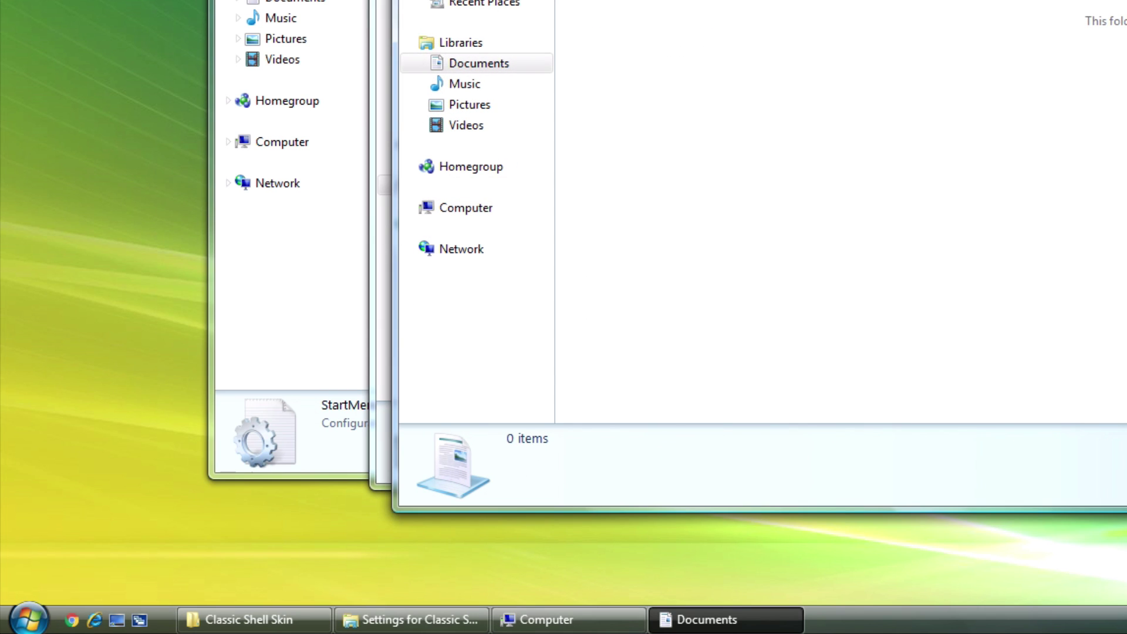
key(alt+F4)
key(alt+F4)
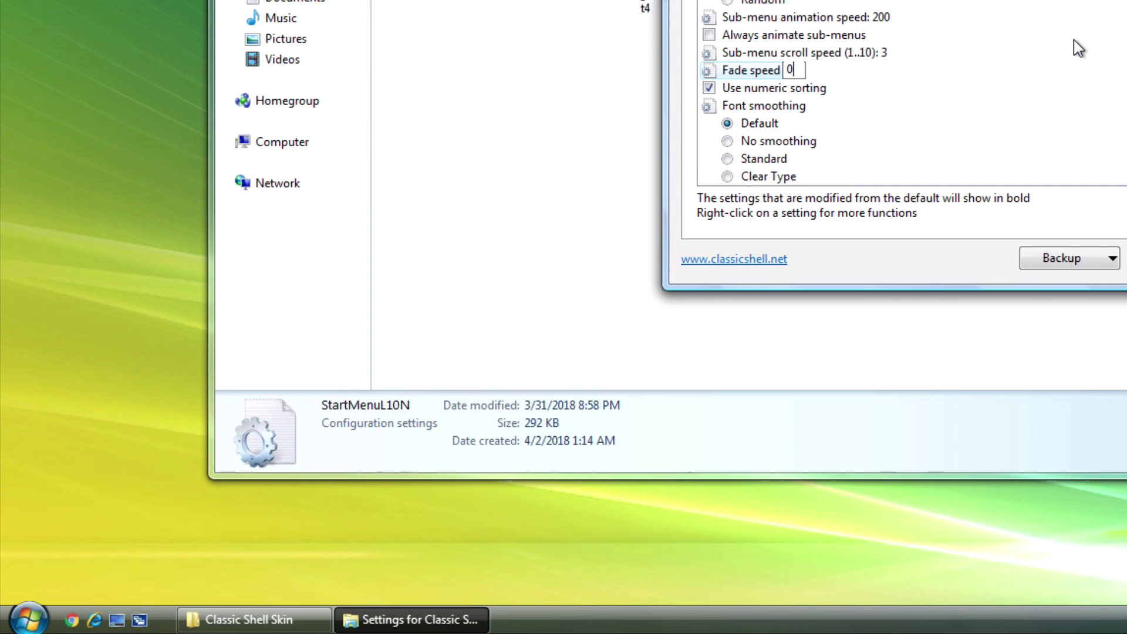
Examine the remaining Menu Look options, the Start menu, and the Search Box and General Behavior settings
scroll(1050, 65, down, 2)
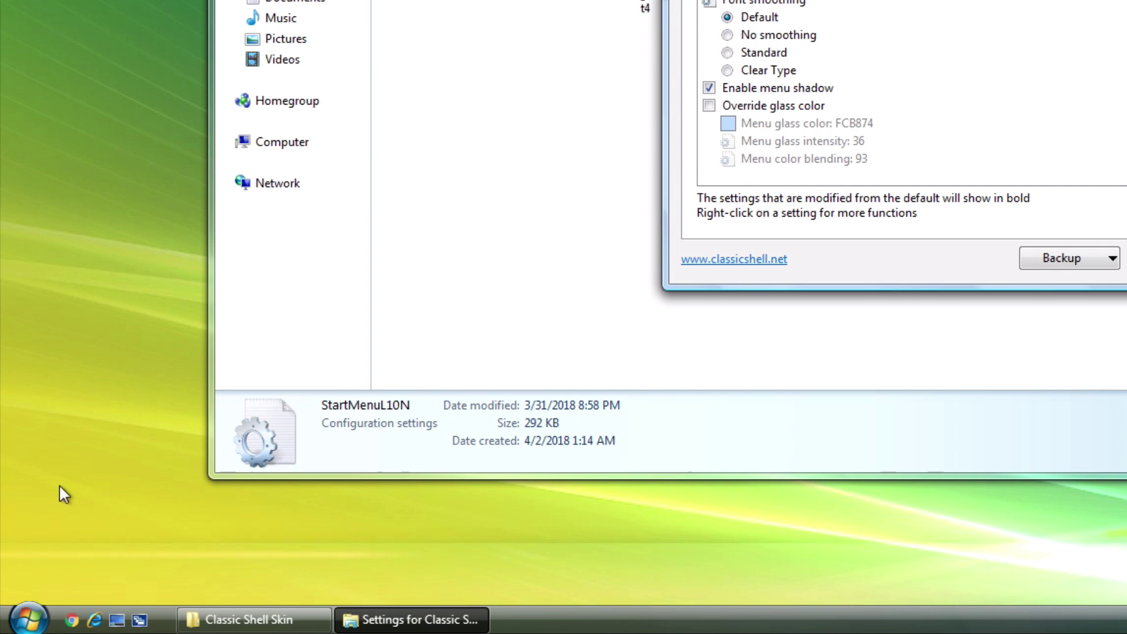
click(29, 619)
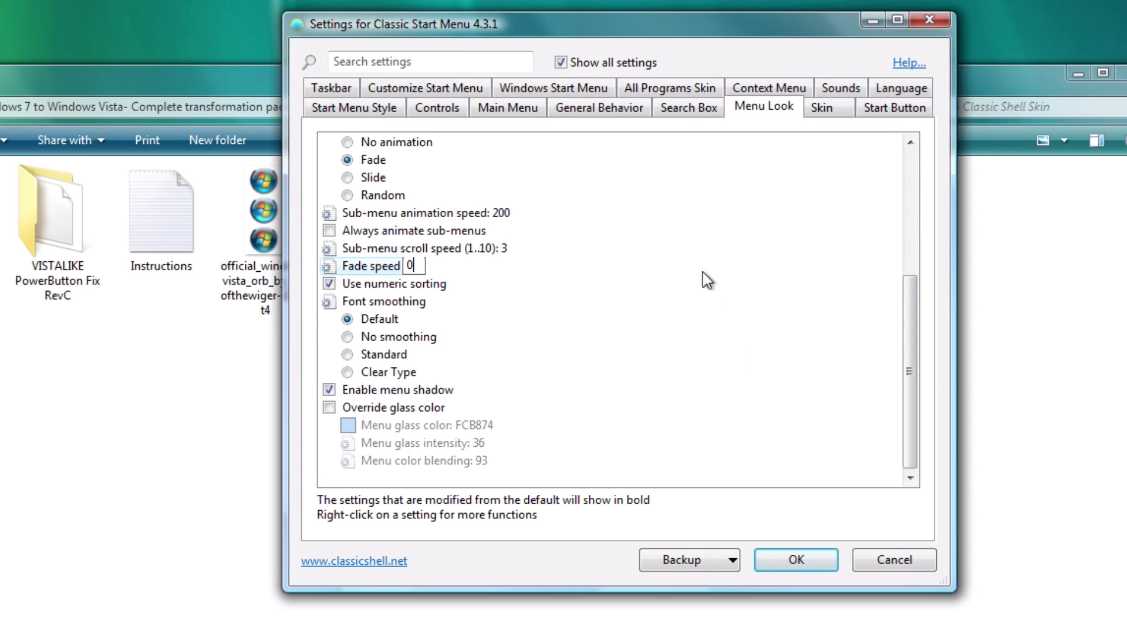
click(703, 110)
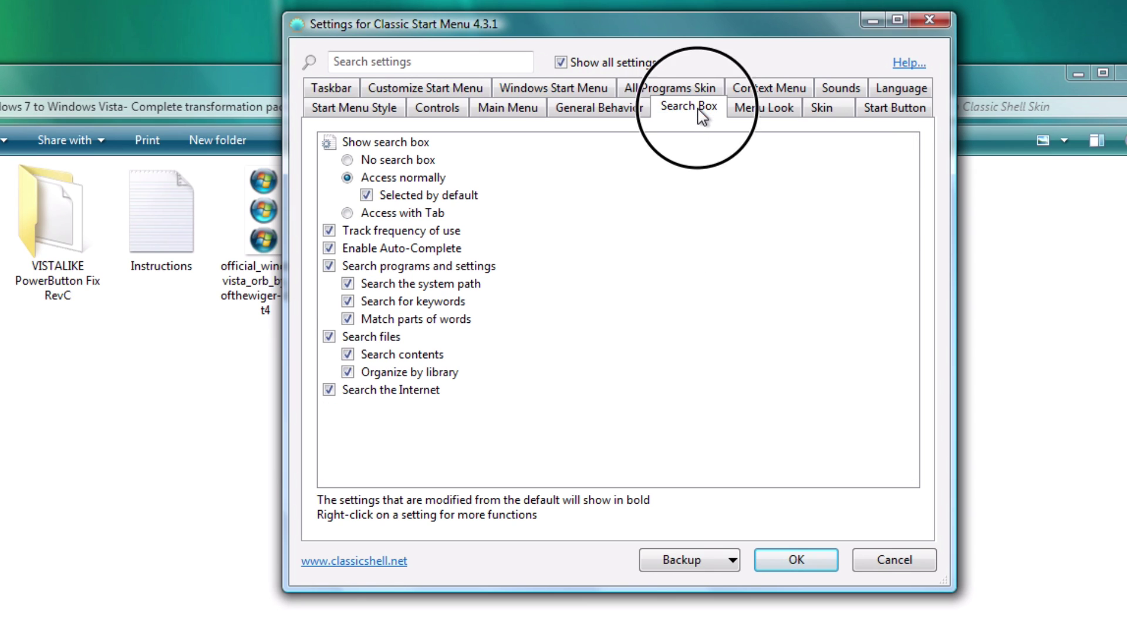
click(620, 110)
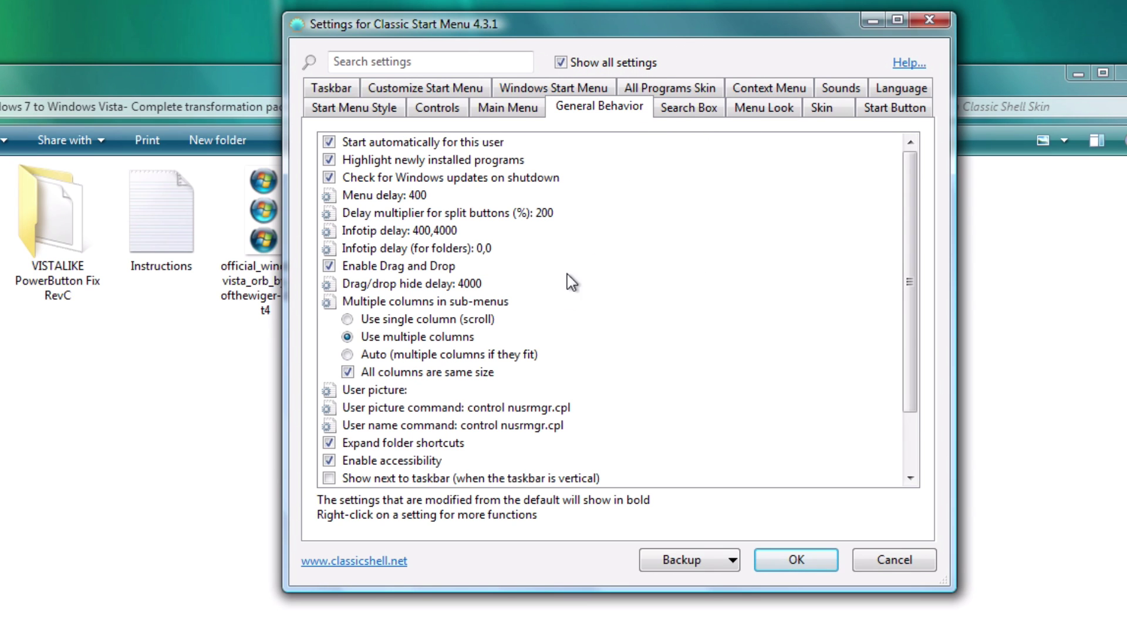
scroll(570, 286, down, 2)
scroll(565, 290, up, 2)
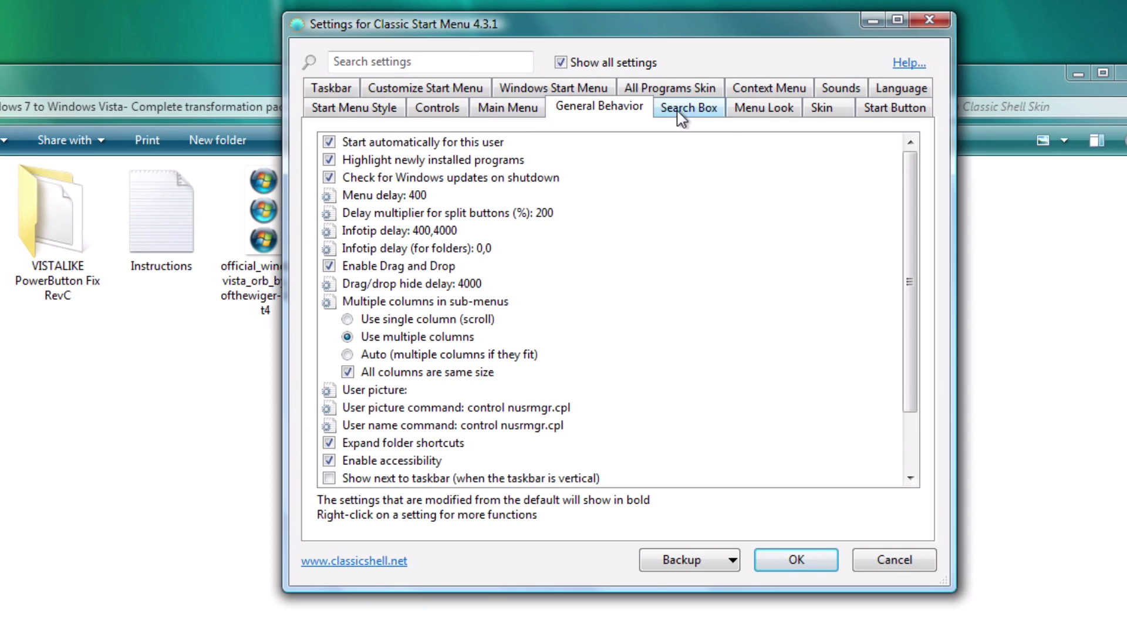
Change the Start menu's Documents, Pictures and Music library items to the My Documents, My Pictures and My Music commands
click(441, 109)
click(452, 89)
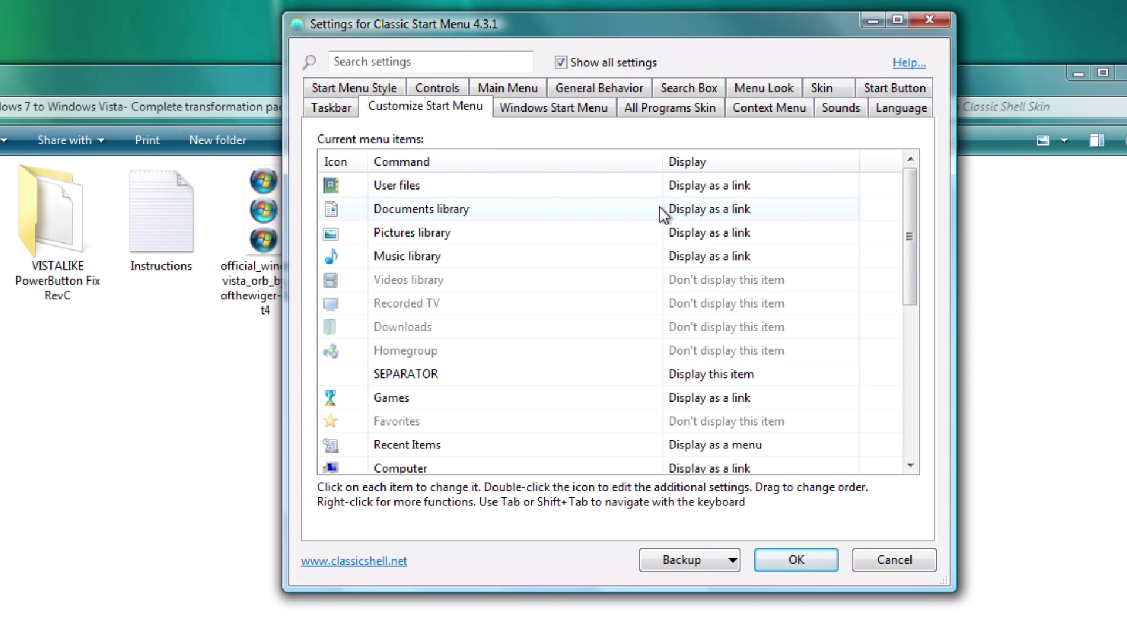
click(447, 210)
click(447, 210)
click(453, 287)
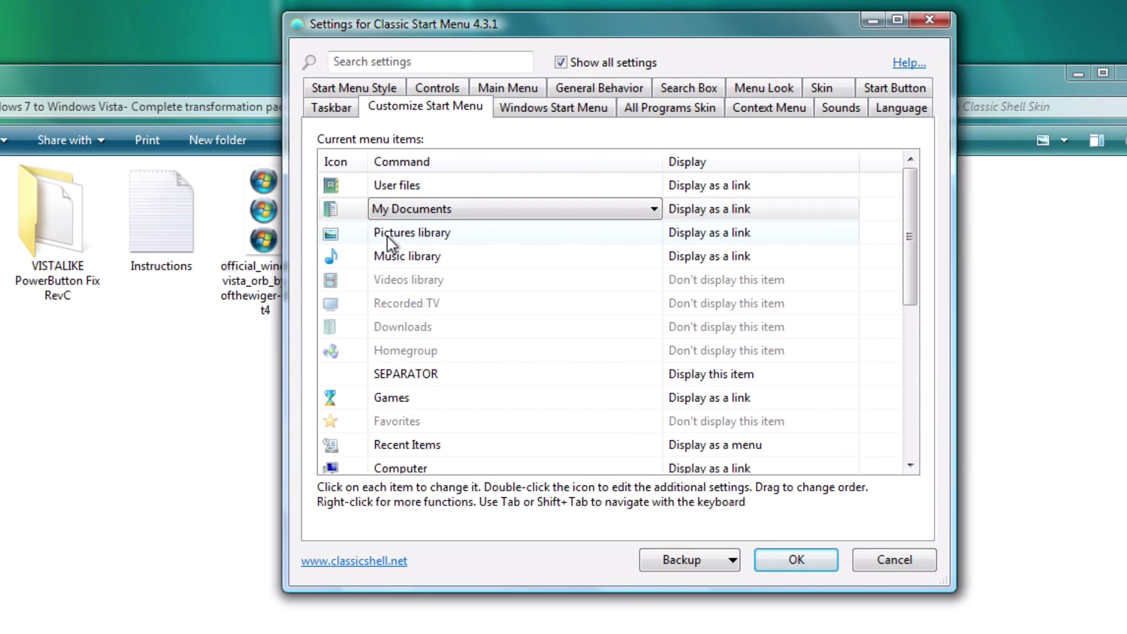
click(416, 232)
click(416, 233)
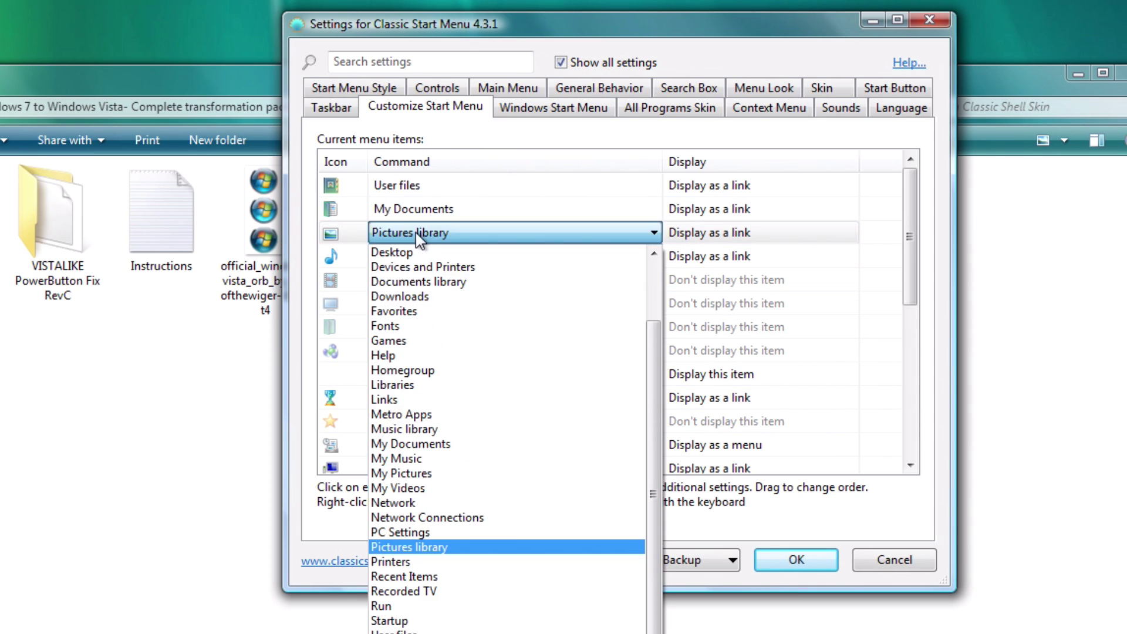
click(446, 473)
click(464, 257)
click(452, 257)
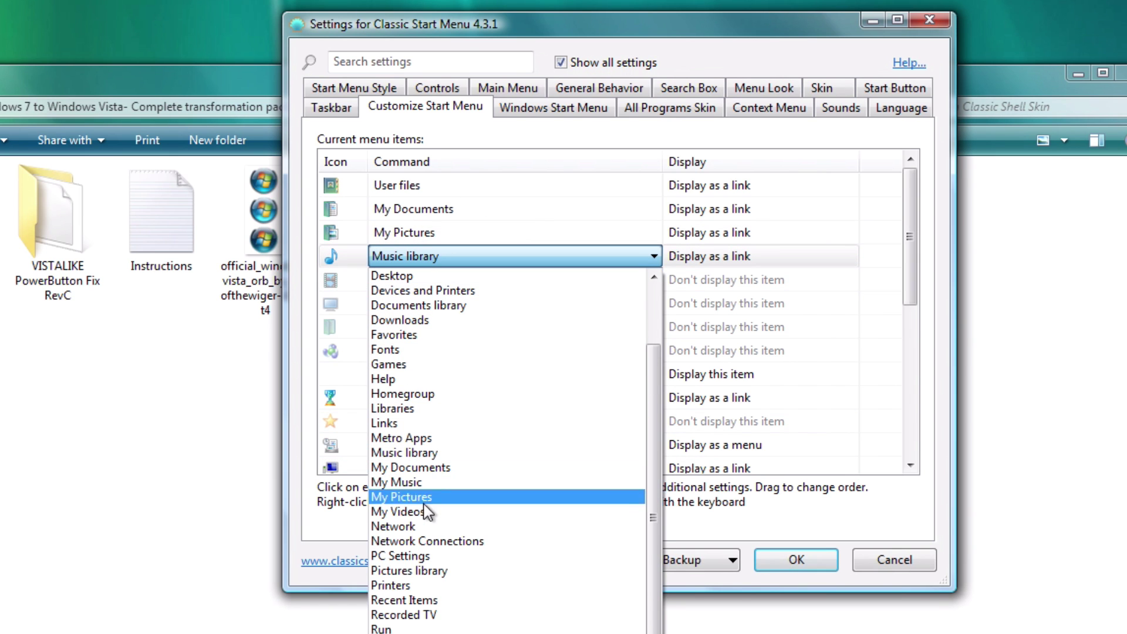
click(425, 485)
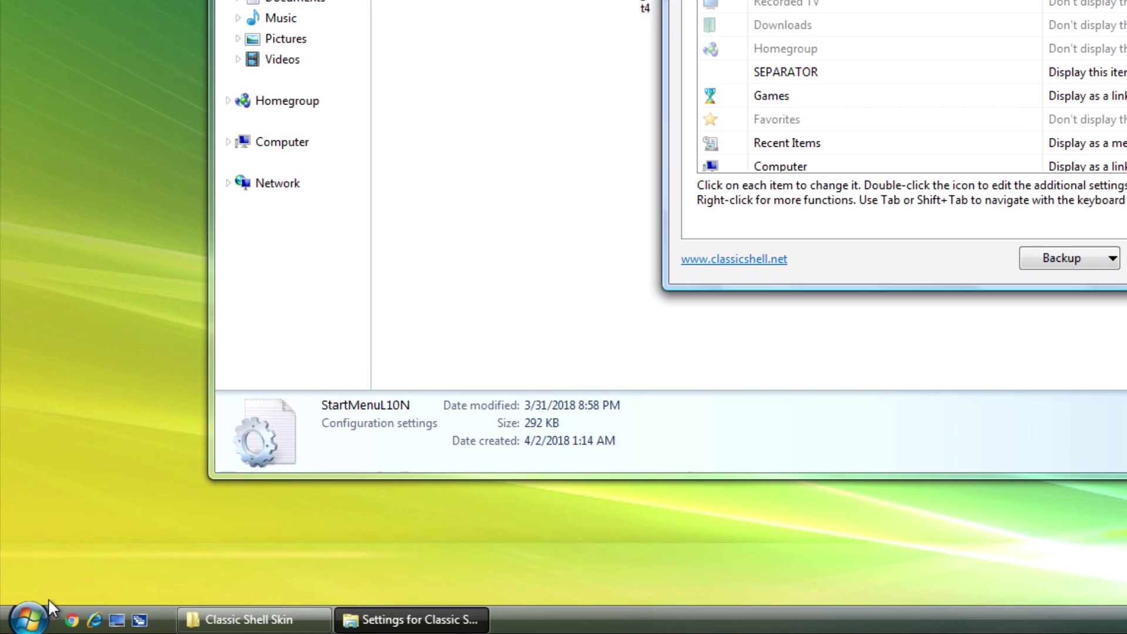
Check the customized items in the Start menu, open My Documents from it and close the folder window
click(33, 616)
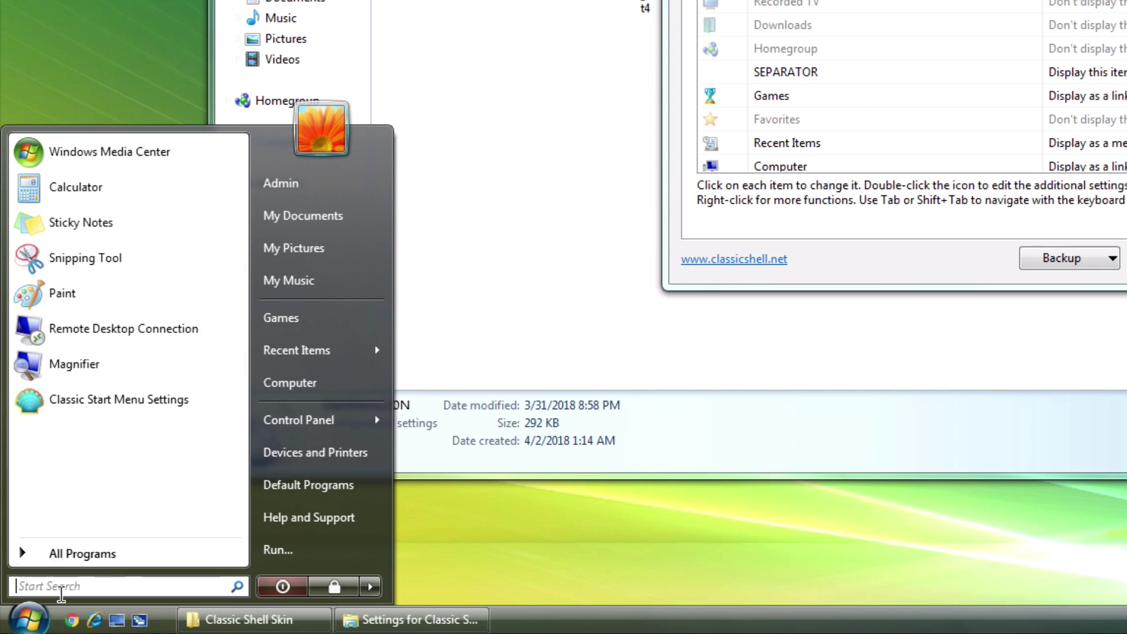
click(367, 244)
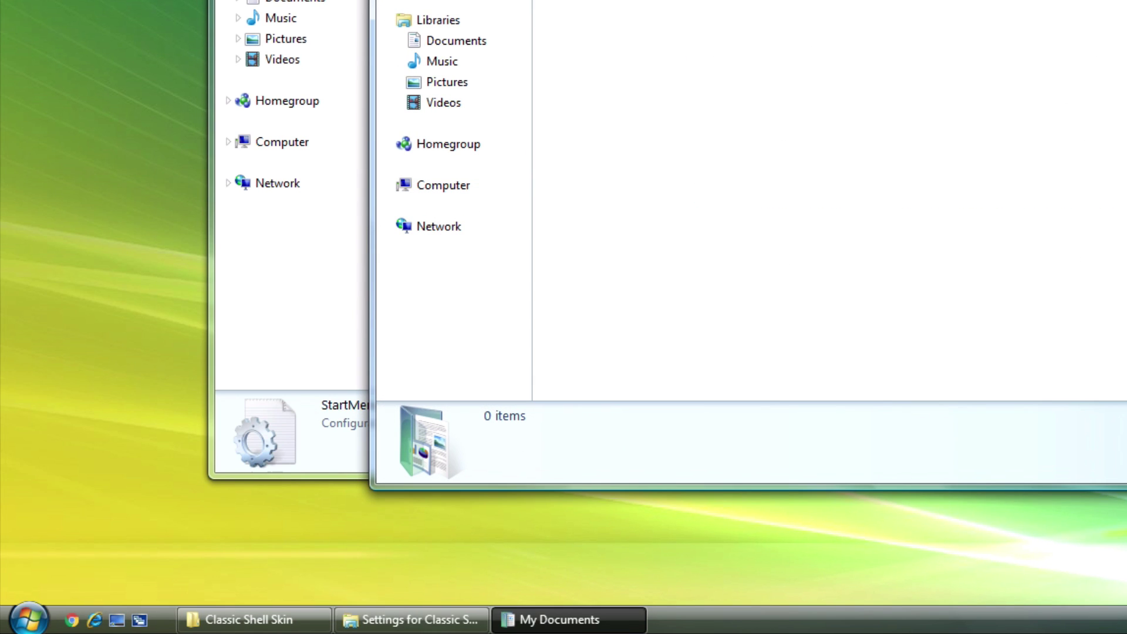
key(alt+F4)
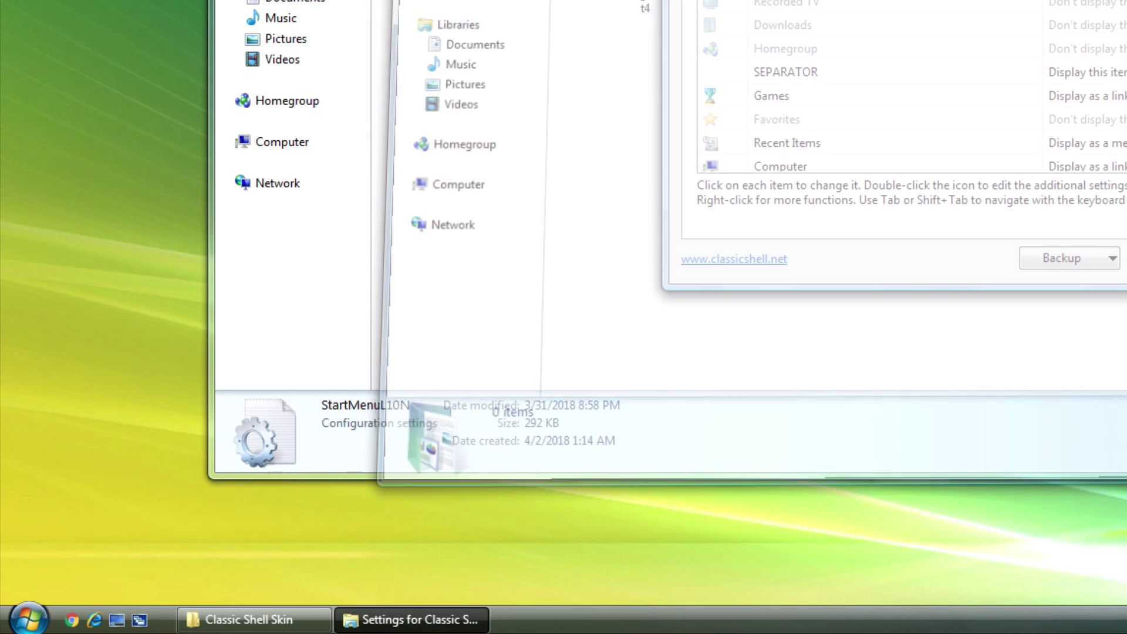
Open the user files folder from the Start menu and rename its My Documents folder as Documents
click(28, 620)
click(281, 183)
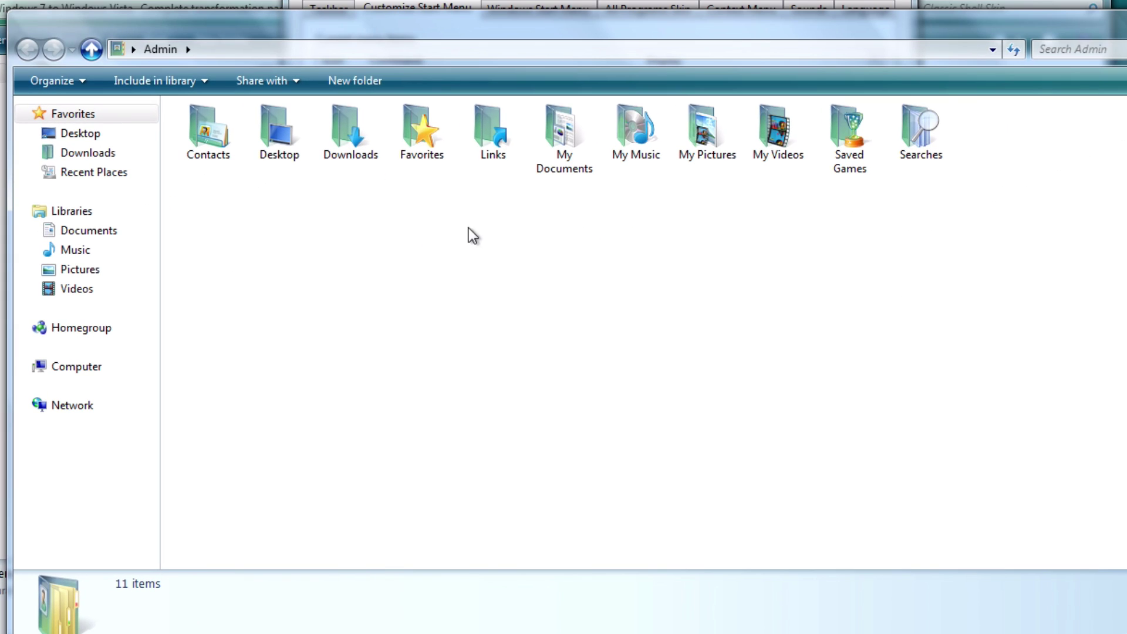
right_click(557, 171)
click(584, 507)
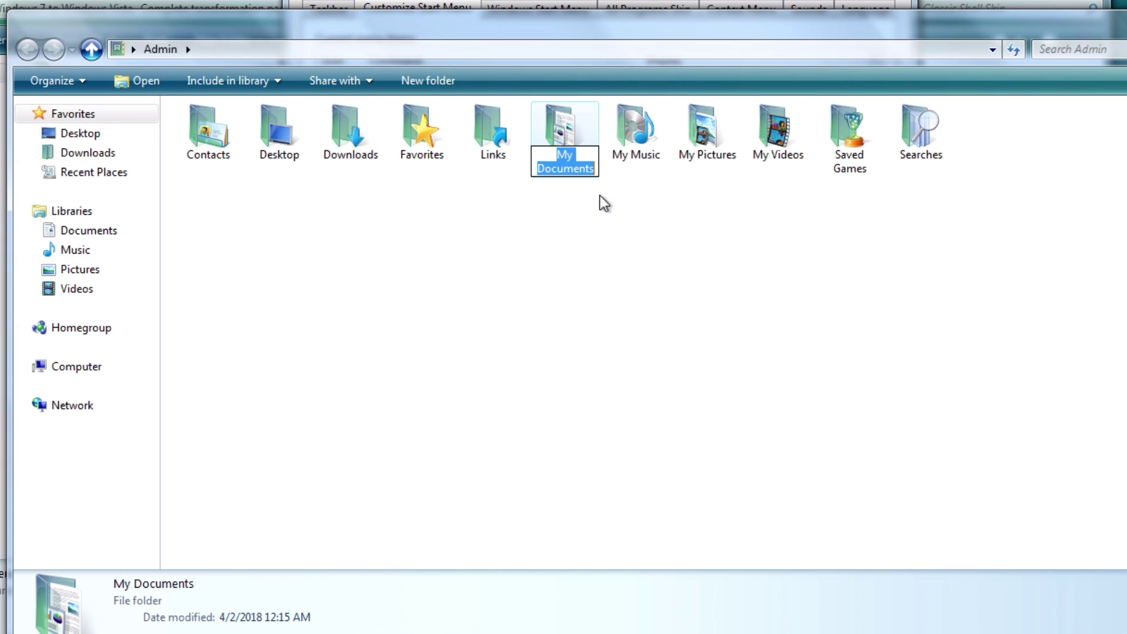
click(576, 157)
drag(577, 158, 519, 162)
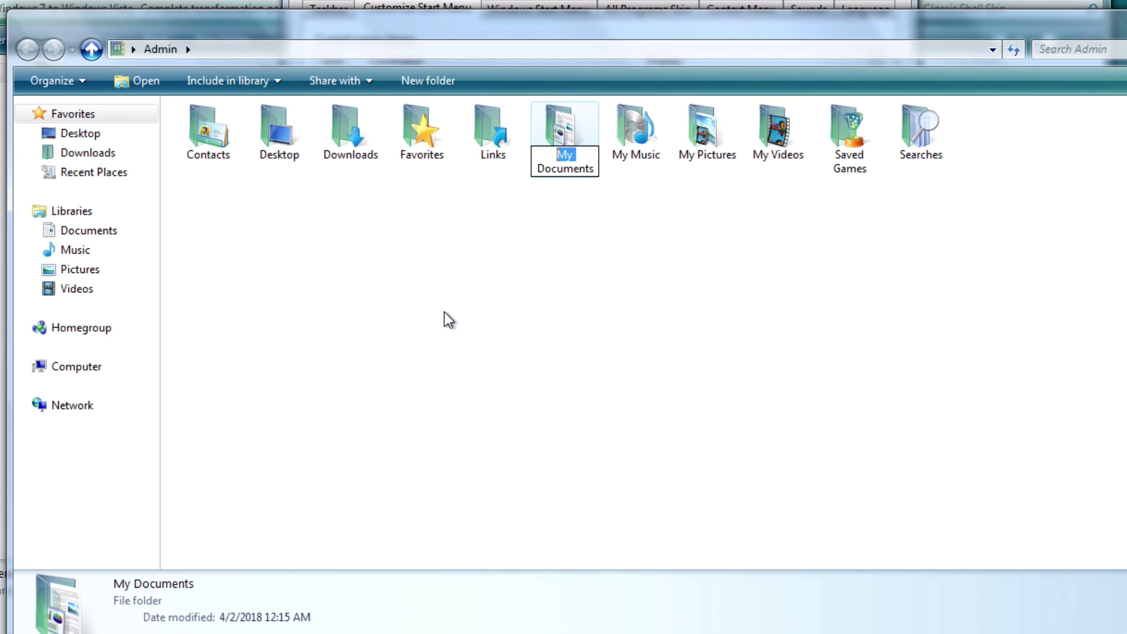
key(Delete)
key(Return)
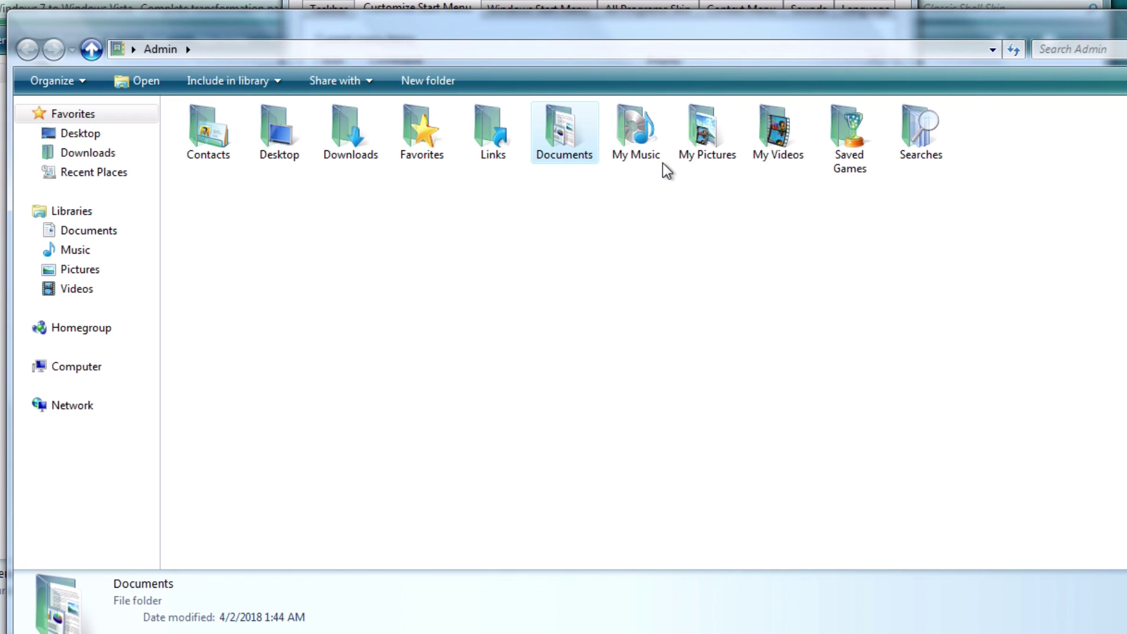
Rename the My Music folder in the user files folder as Music
right_click(647, 142)
click(695, 490)
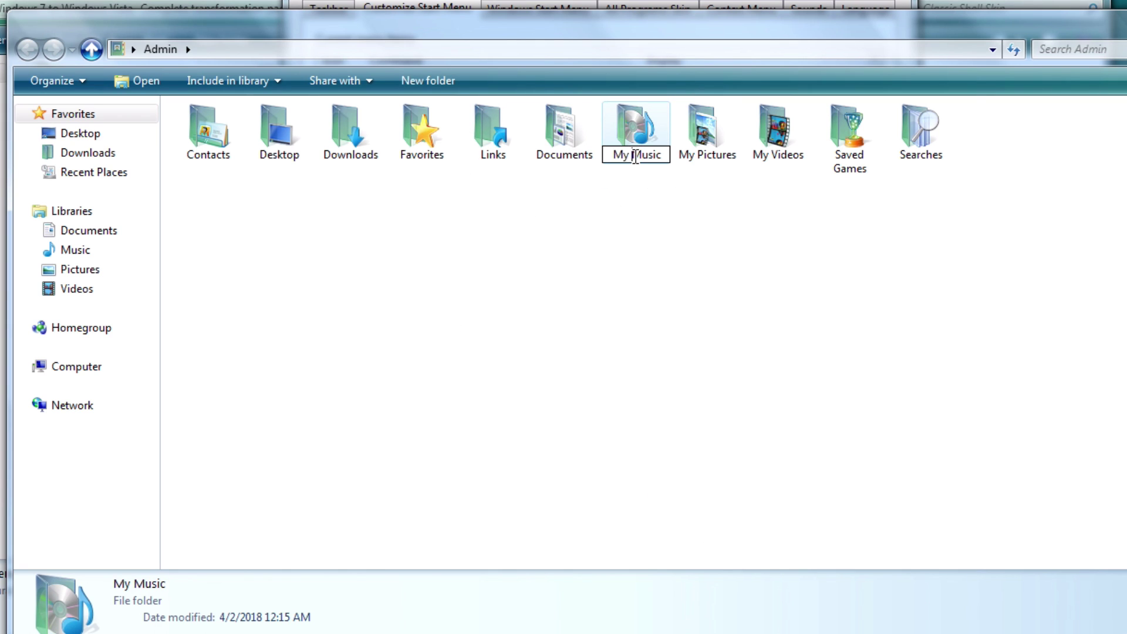
drag(634, 157, 597, 157)
key(Delete)
key(Return)
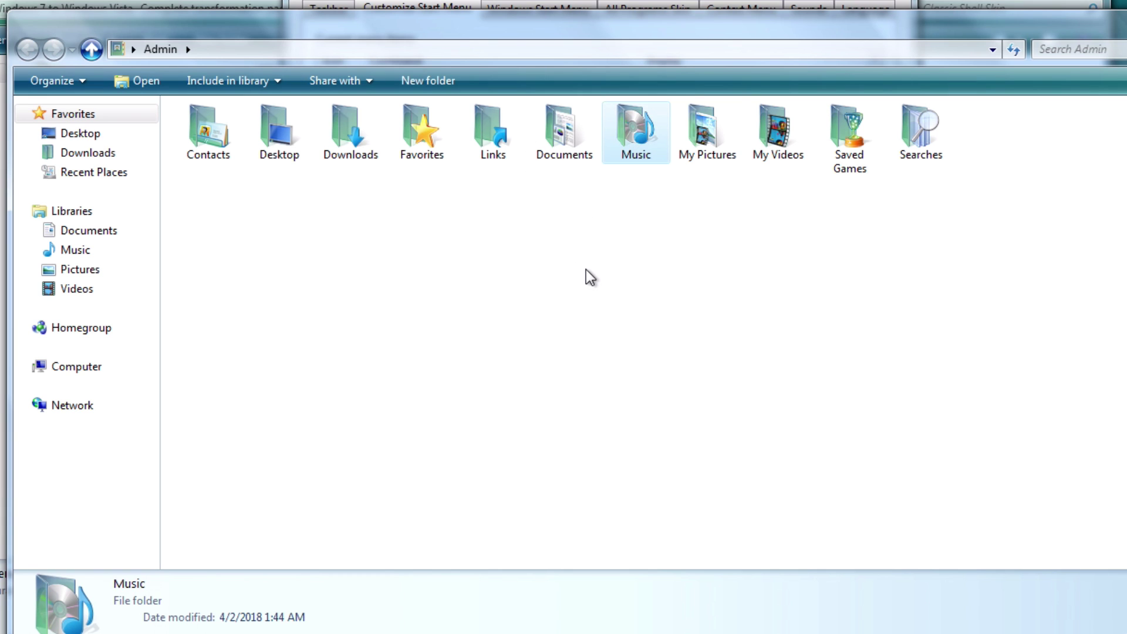
Rename the My Pictures folder in the user files folder as Pictures
right_click(702, 117)
click(749, 464)
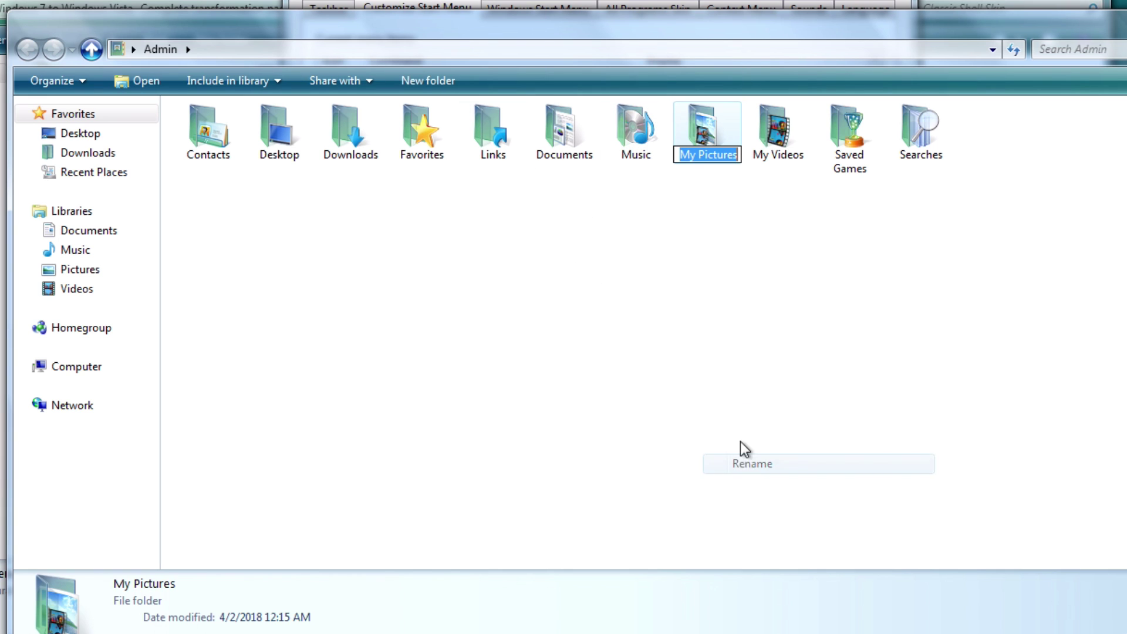
drag(697, 156, 655, 174)
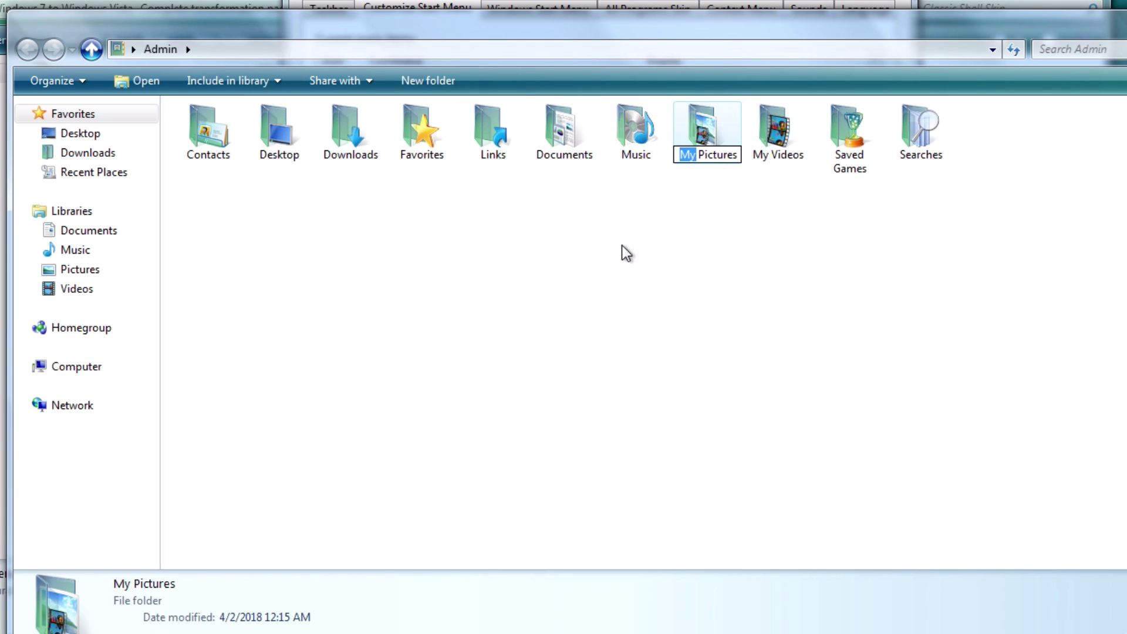
key(Delete)
key(Return)
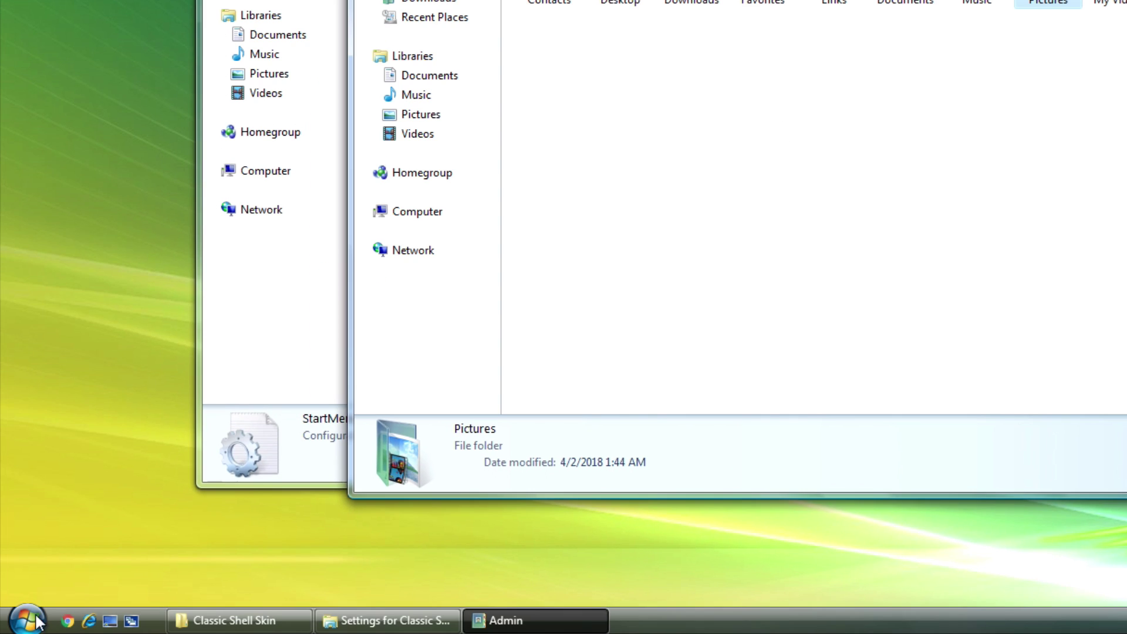
Check the Documents, Pictures and Music names in the Start menu and close the user files folder window
click(37, 621)
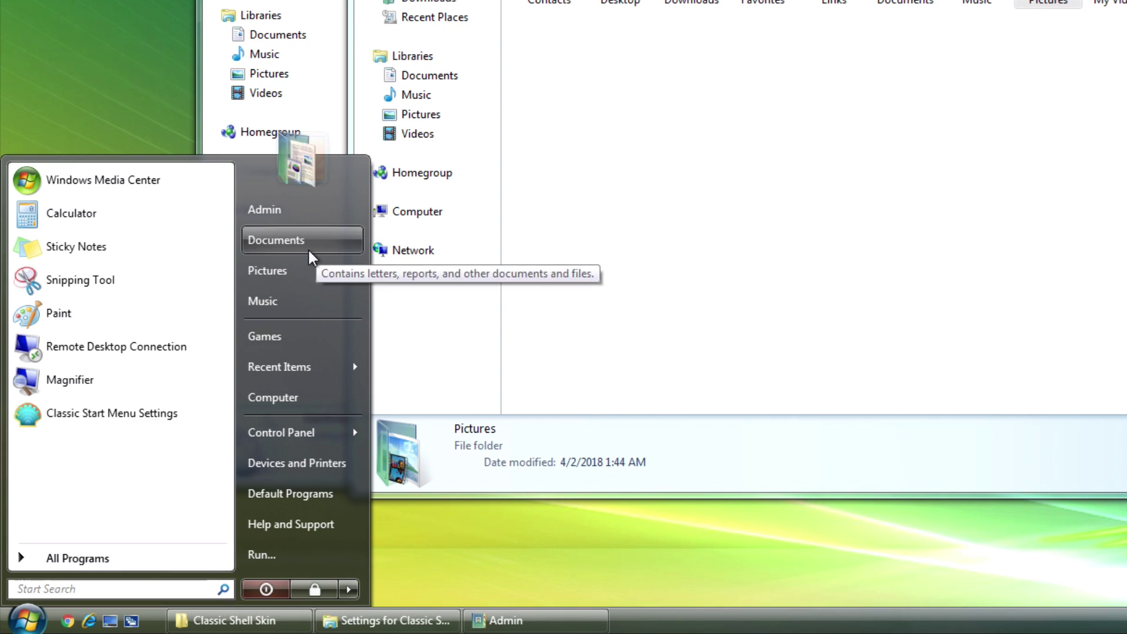
click(1063, 155)
key(alt+F4)
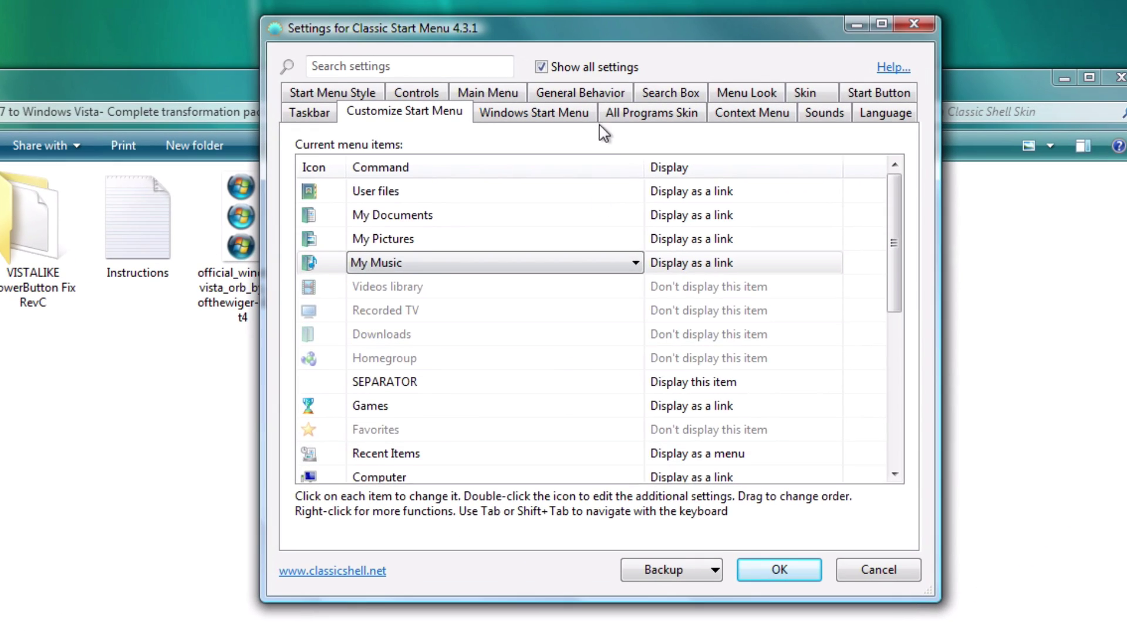
Disable jumplists in the Classic Start Menu's main menu settings and save the settings
click(502, 88)
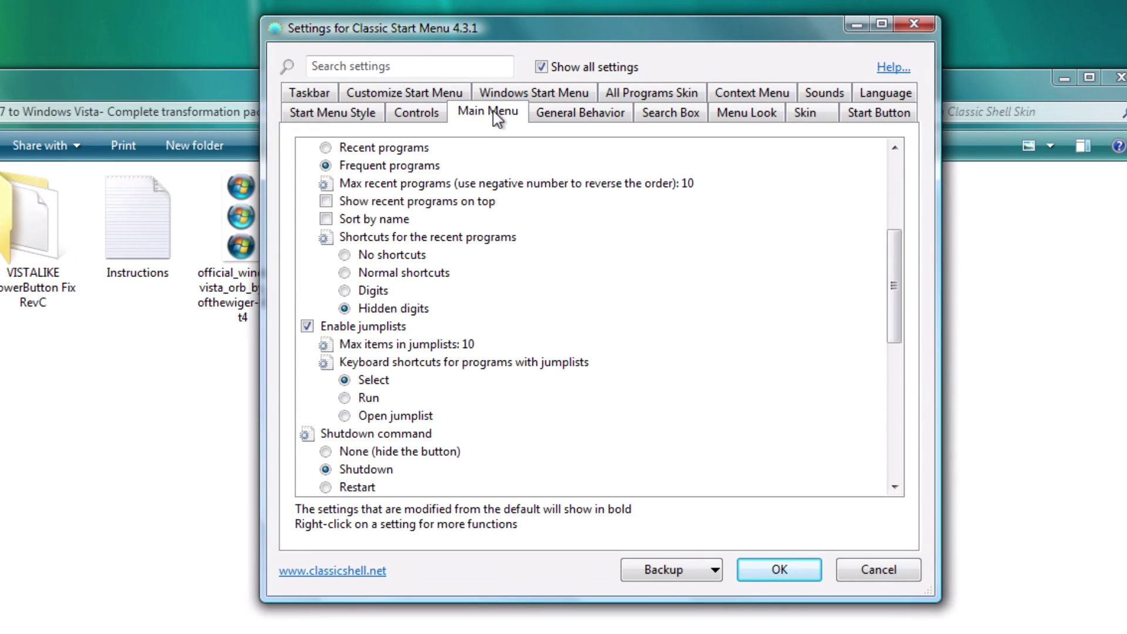
click(306, 329)
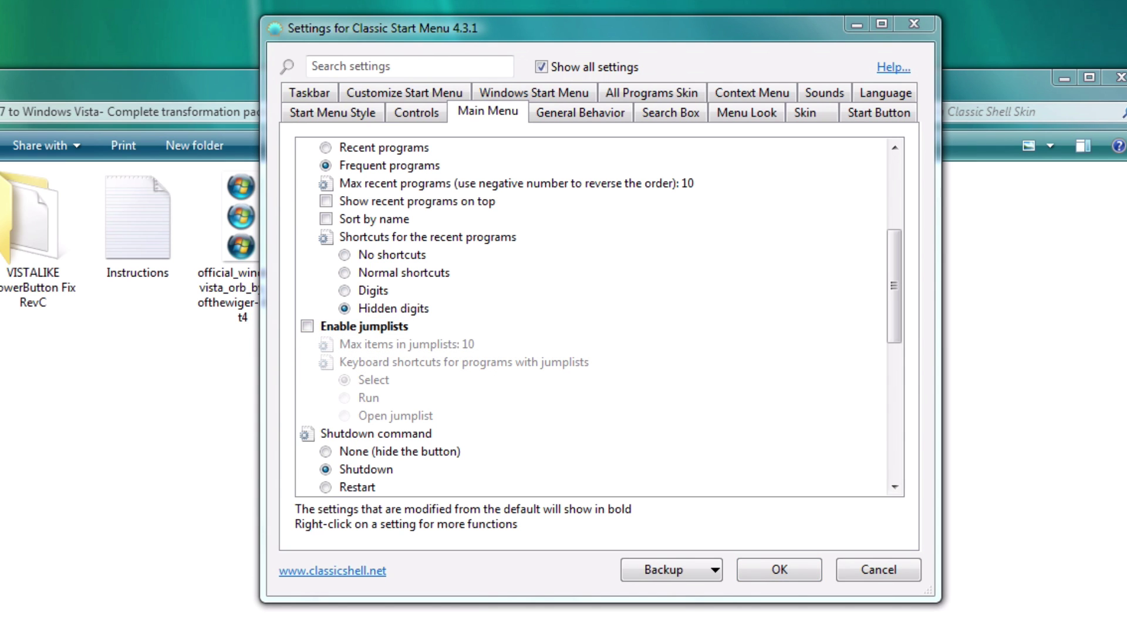
click(306, 328)
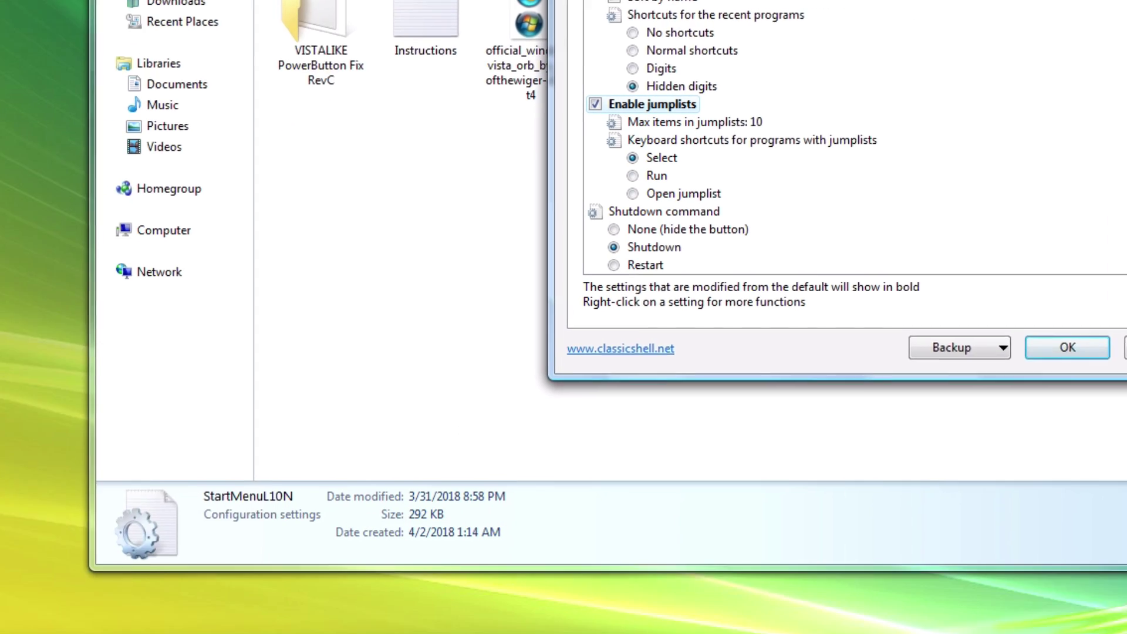
click(19, 621)
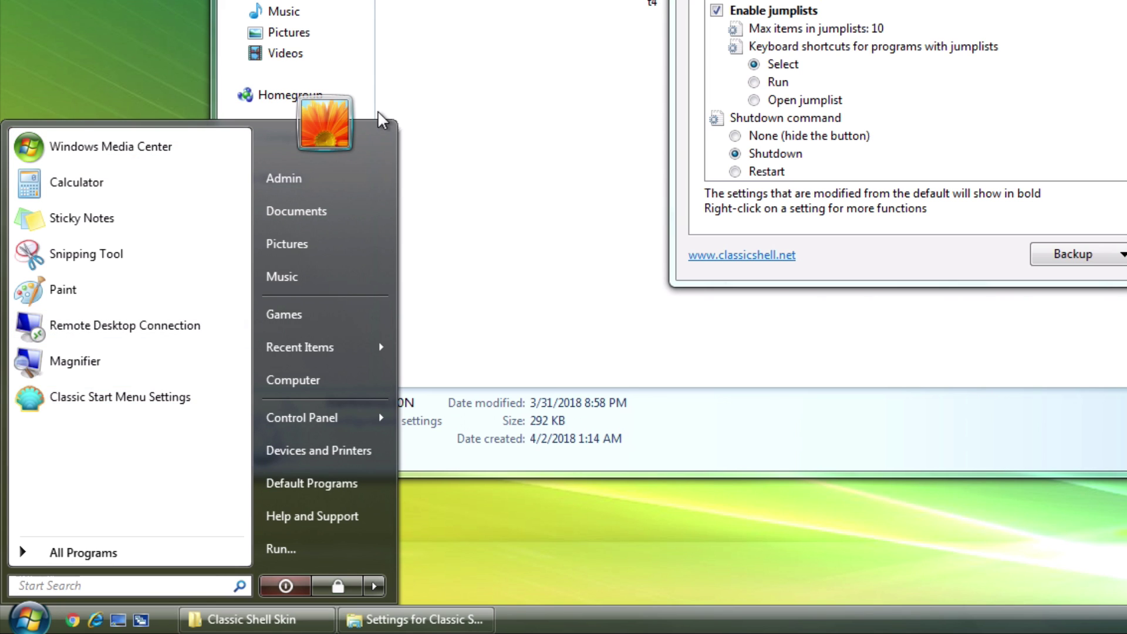
click(790, 14)
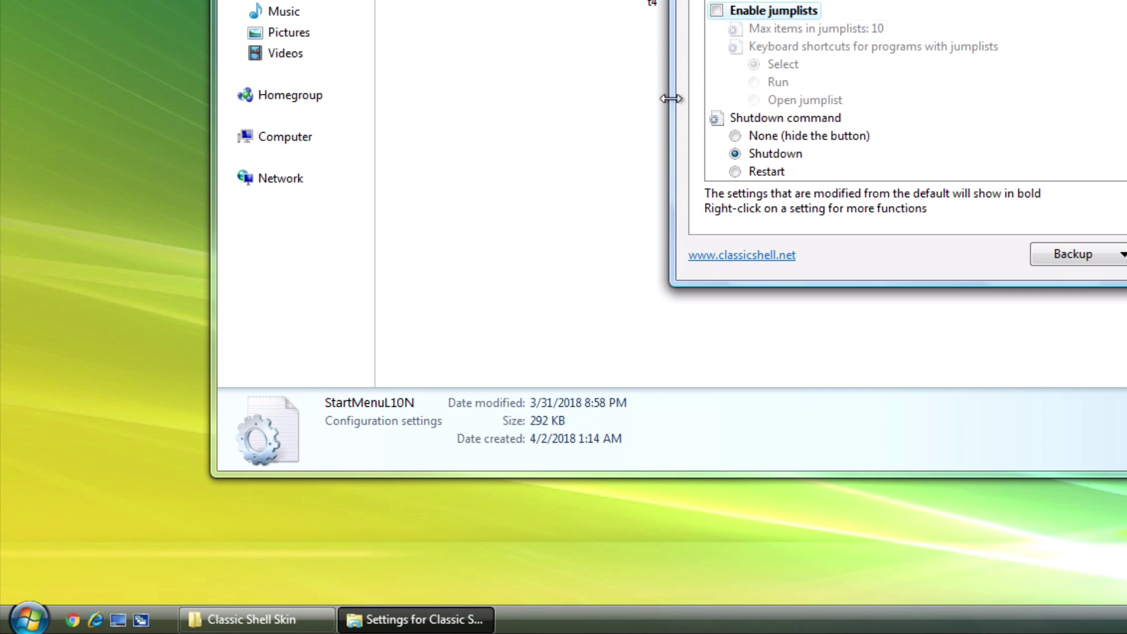
scroll(1113, 50, down, 6)
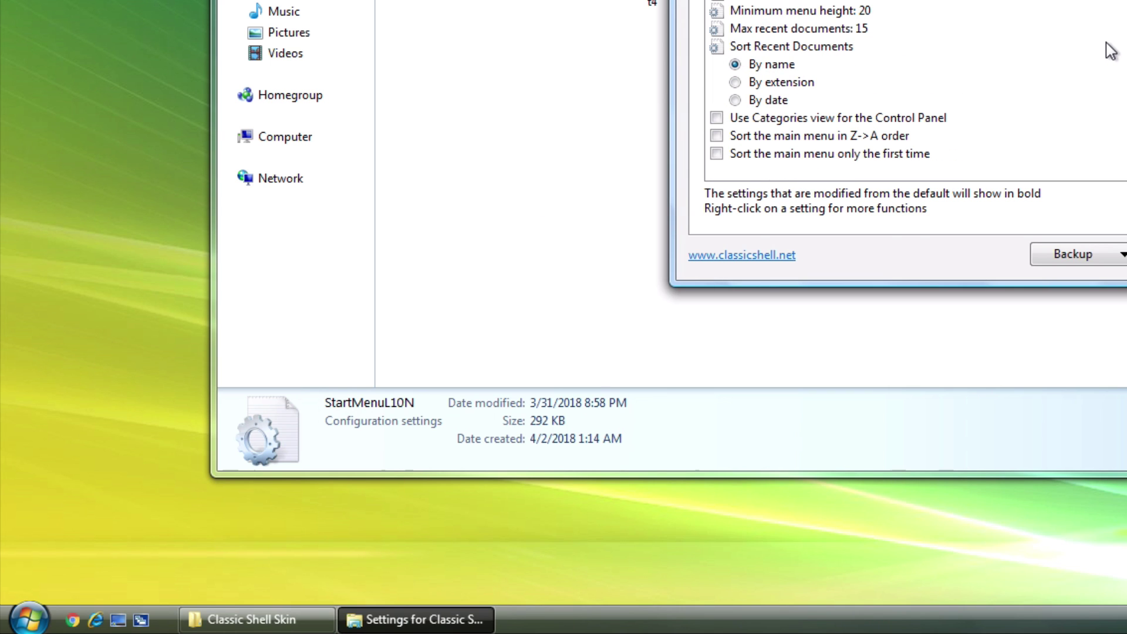
scroll(1107, 52, up, 8)
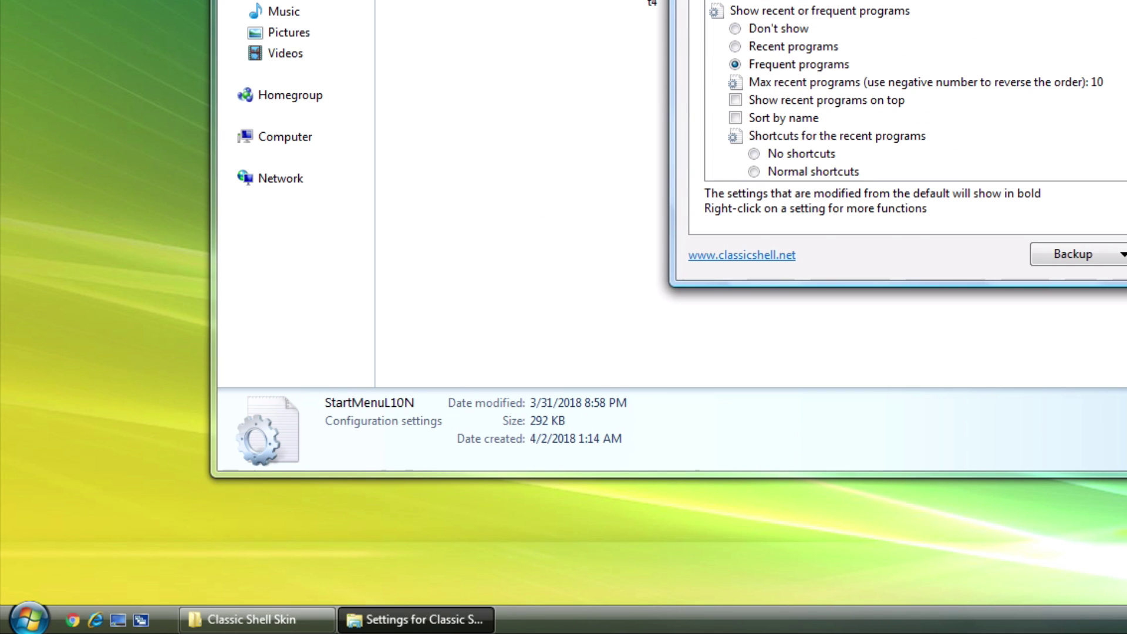
click(1126, 254)
Examine the Start menu's Control Panel submenu and its All Programs list
click(24, 615)
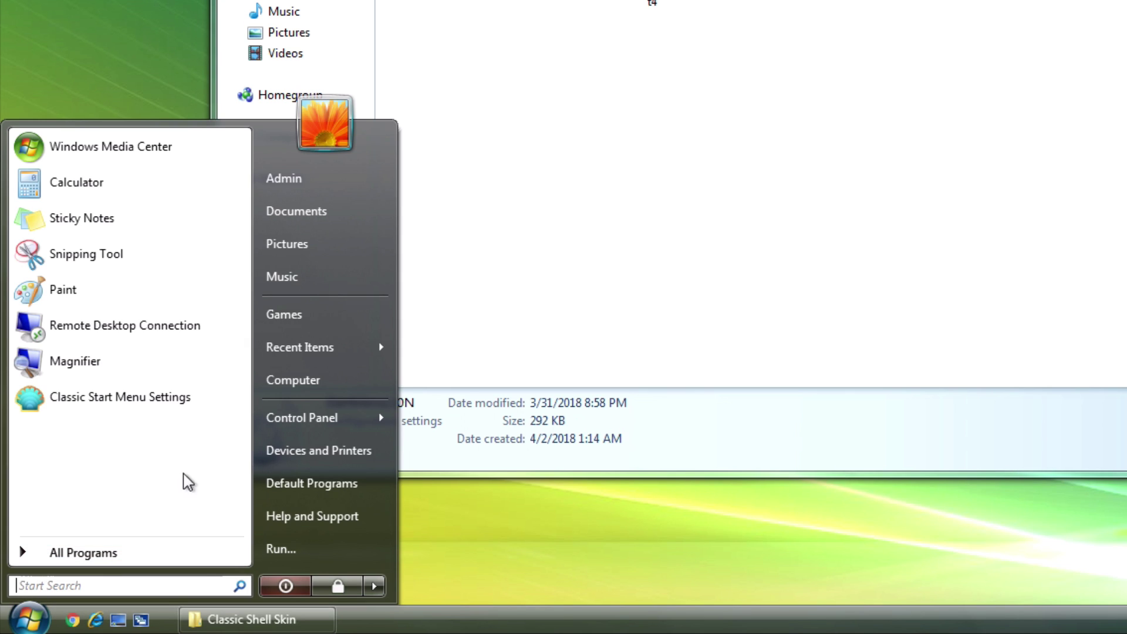
mouse_move(292, 430)
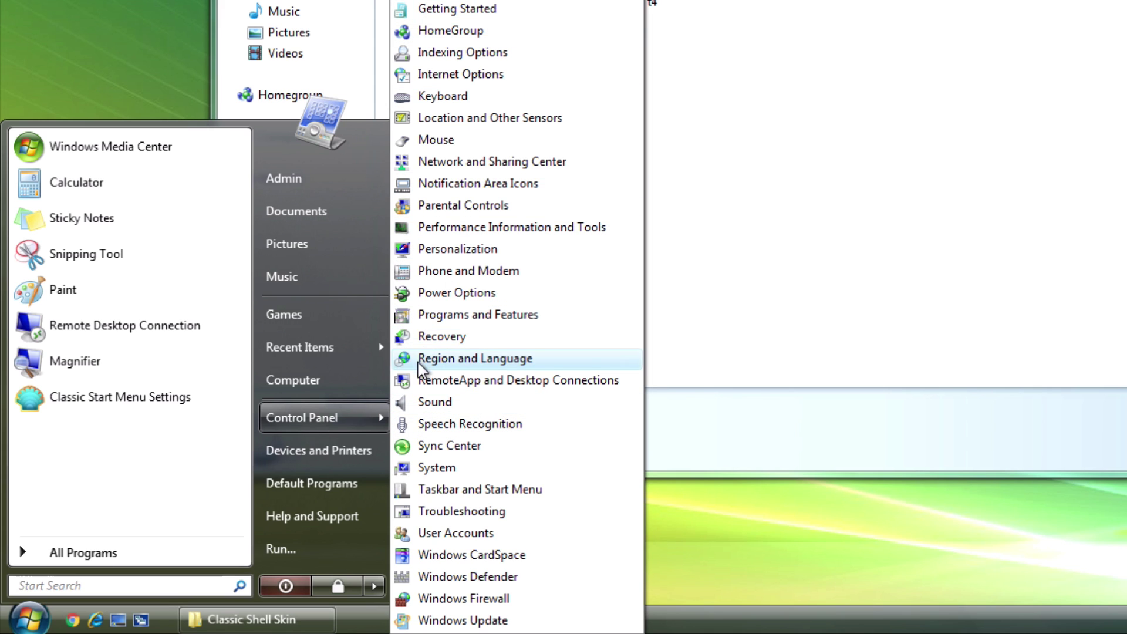
click(144, 558)
click(161, 557)
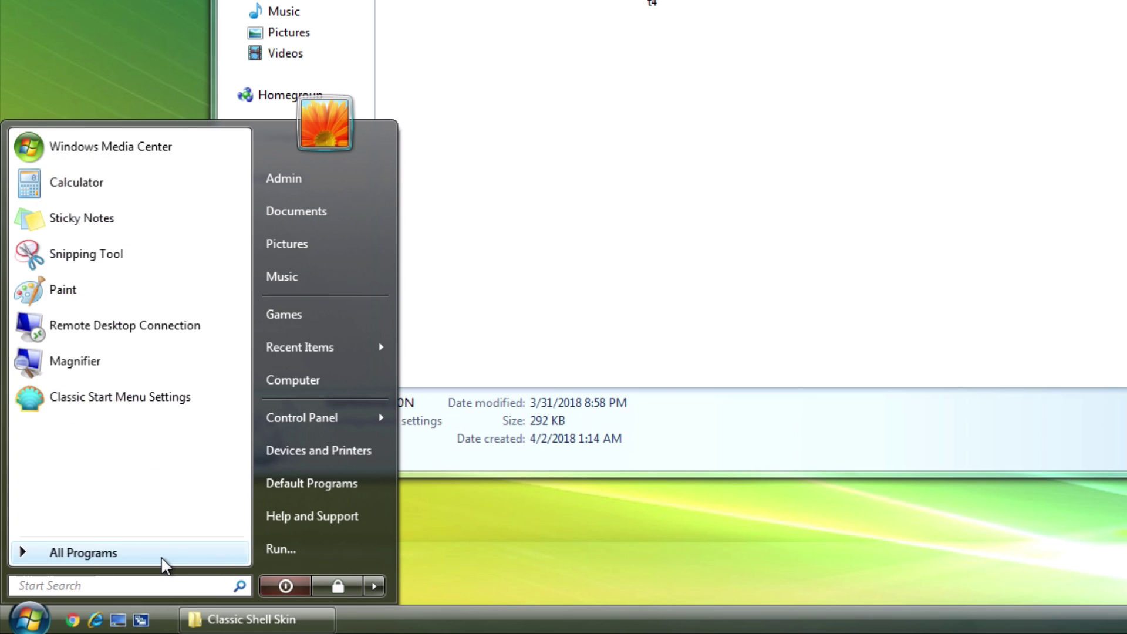
Open Classic Explorer Settings, show all settings, enable sort headers in all views for the file pane and save
click(161, 558)
click(98, 418)
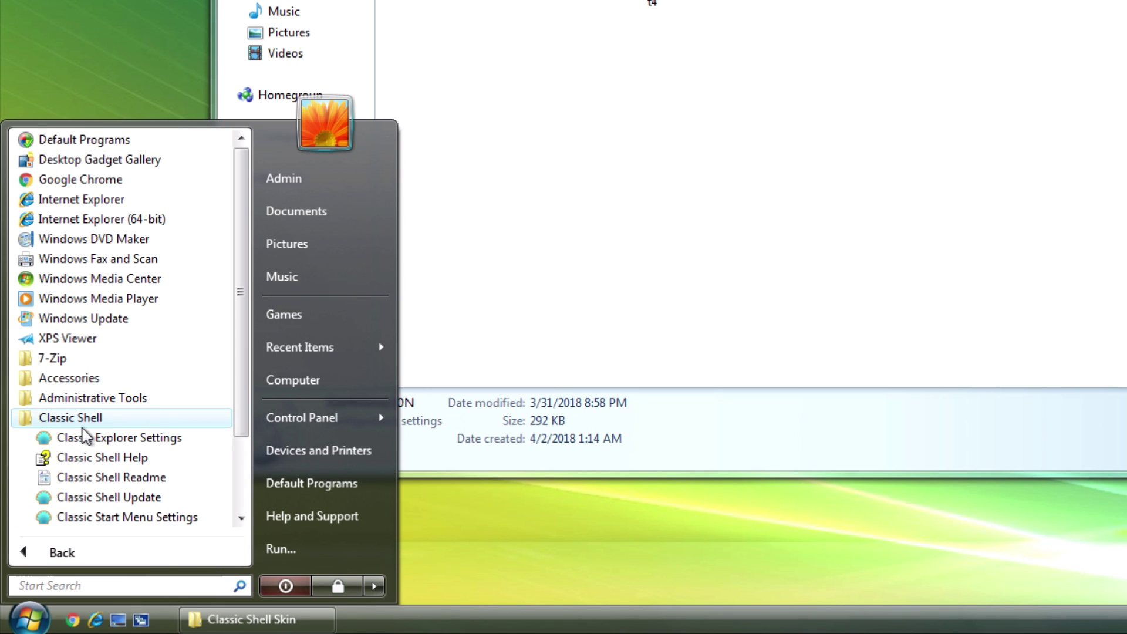
click(86, 439)
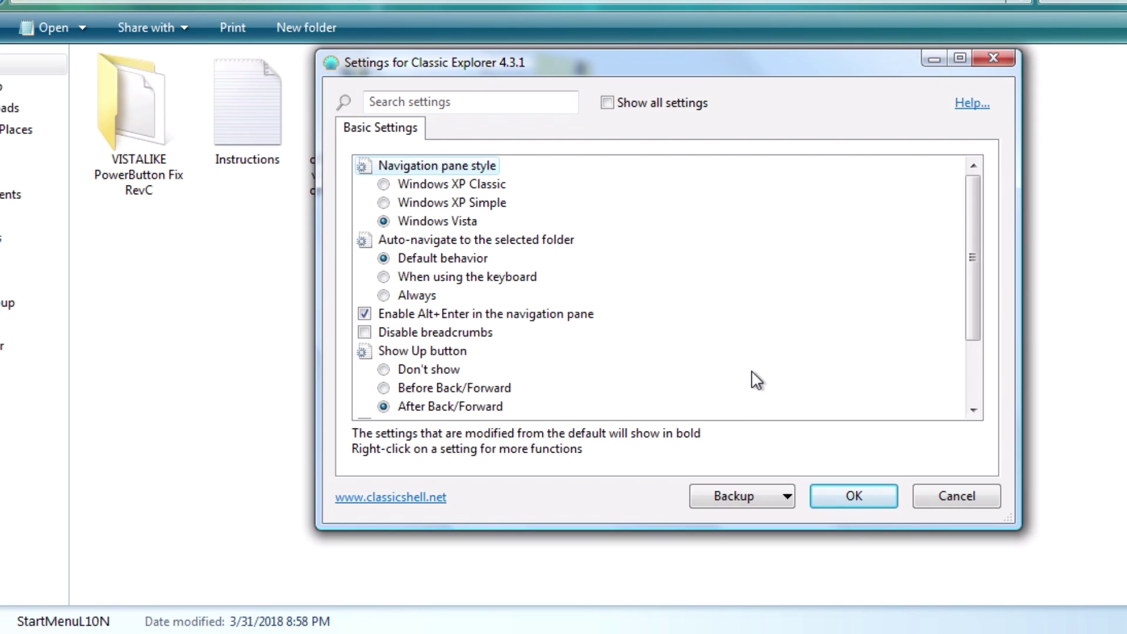
click(684, 107)
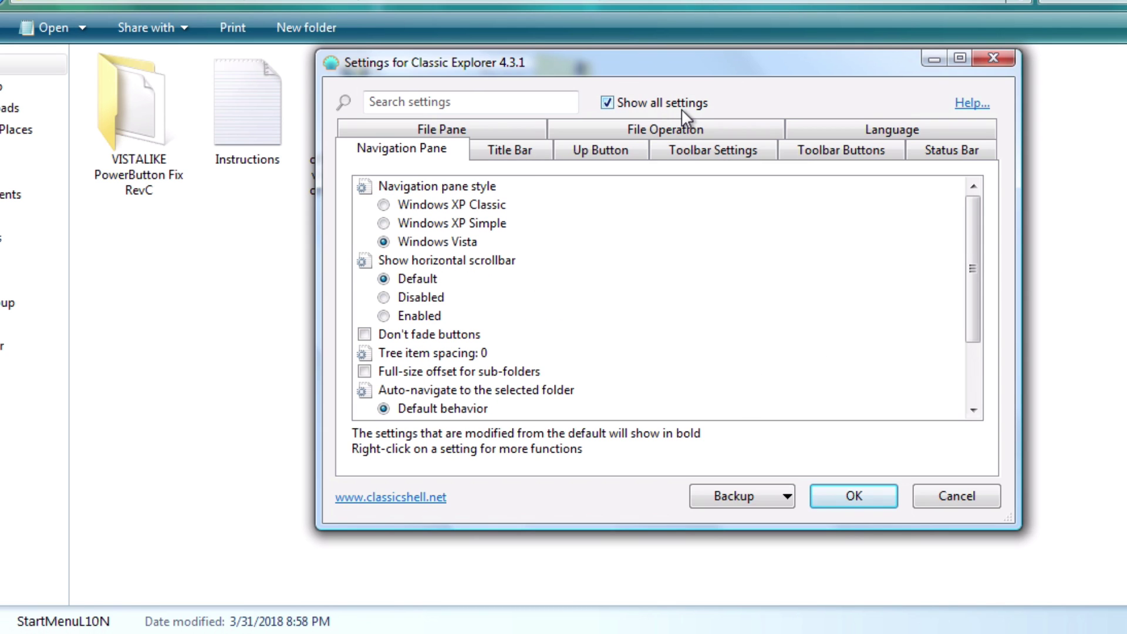
click(527, 135)
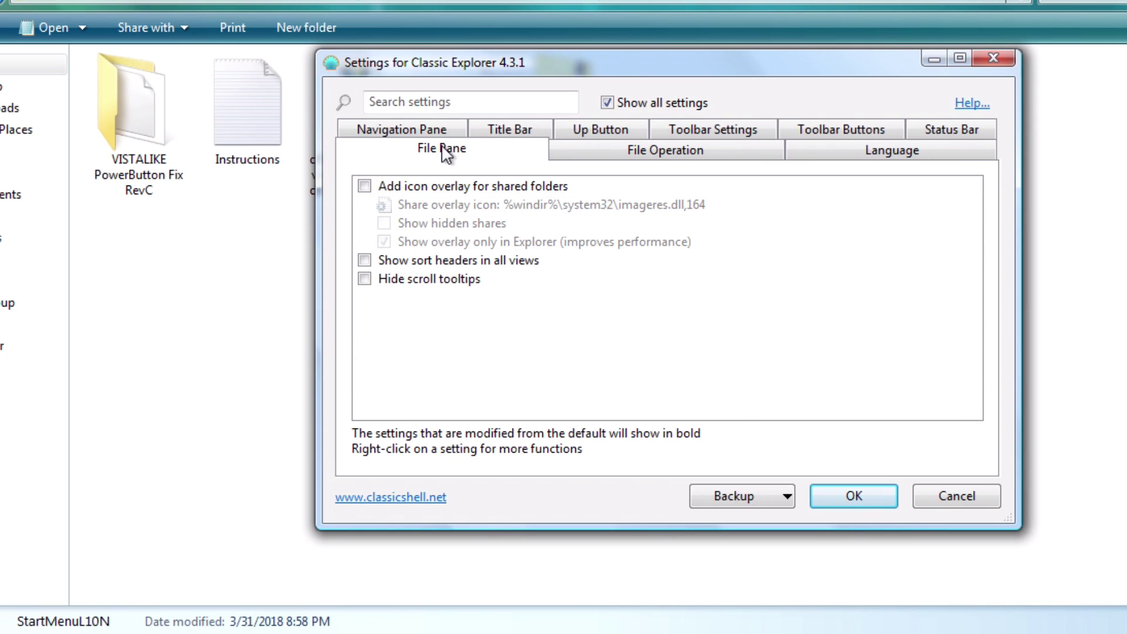
click(392, 264)
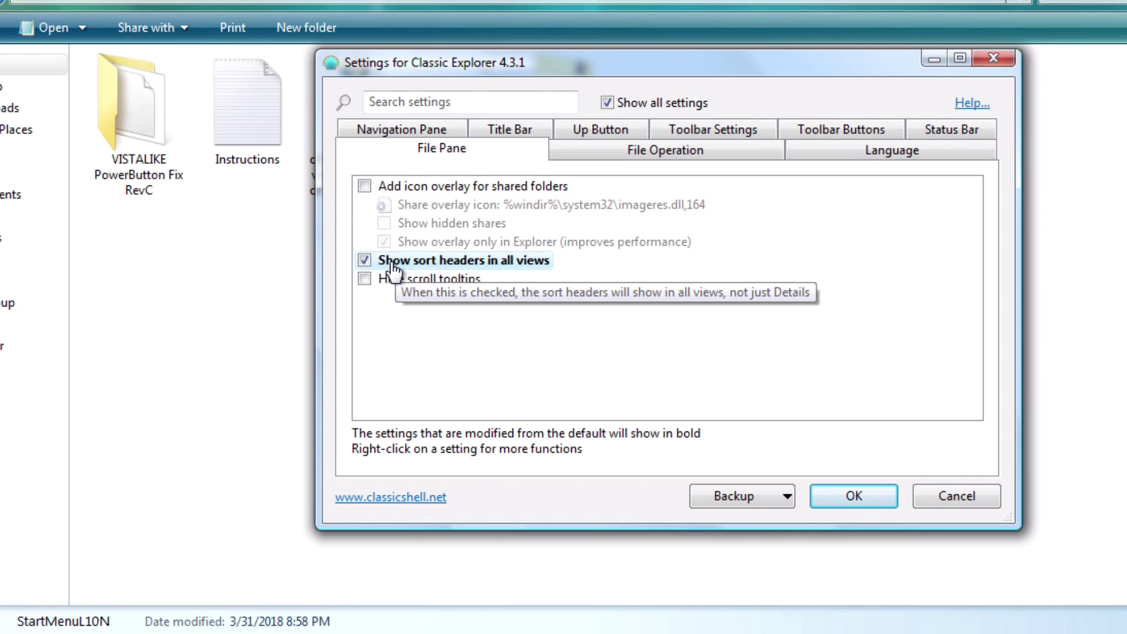
click(857, 496)
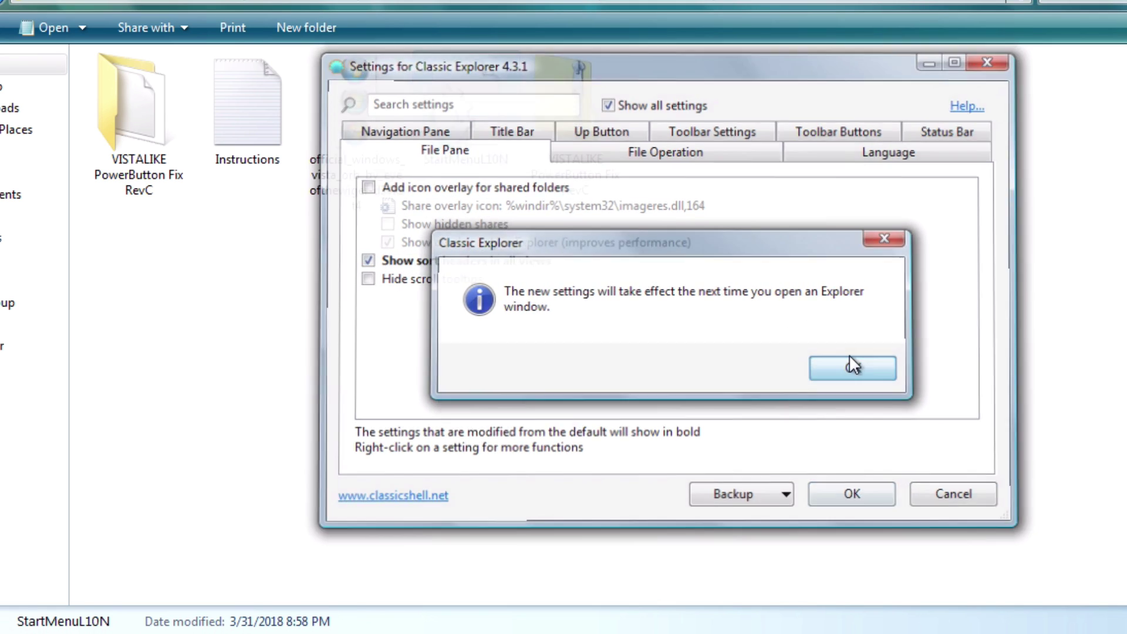
click(850, 365)
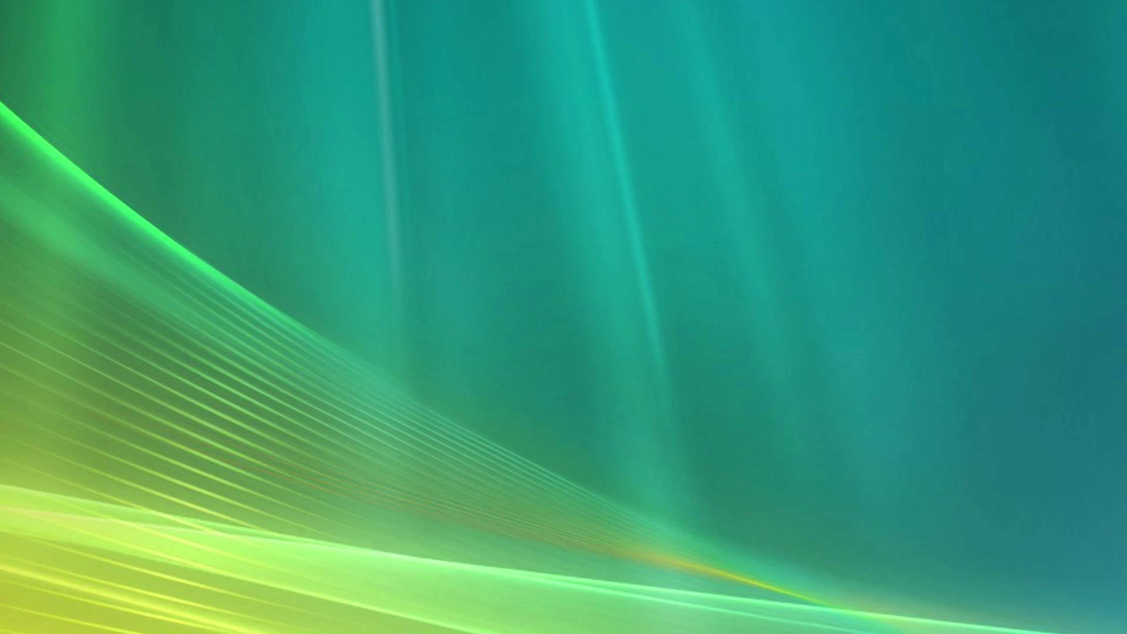
Open the user files folder and browse through Downloads and the Vista transformation pack to the 7_Copy_Animation_Modder.v0.6 folder
key(super)
click(51, 392)
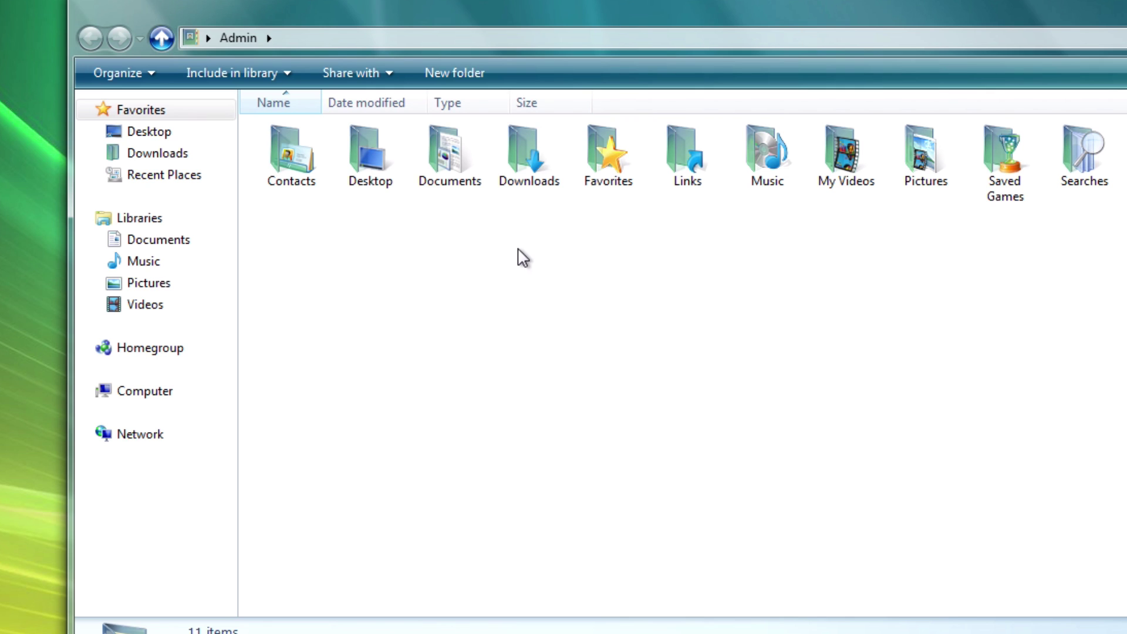
double_click(537, 149)
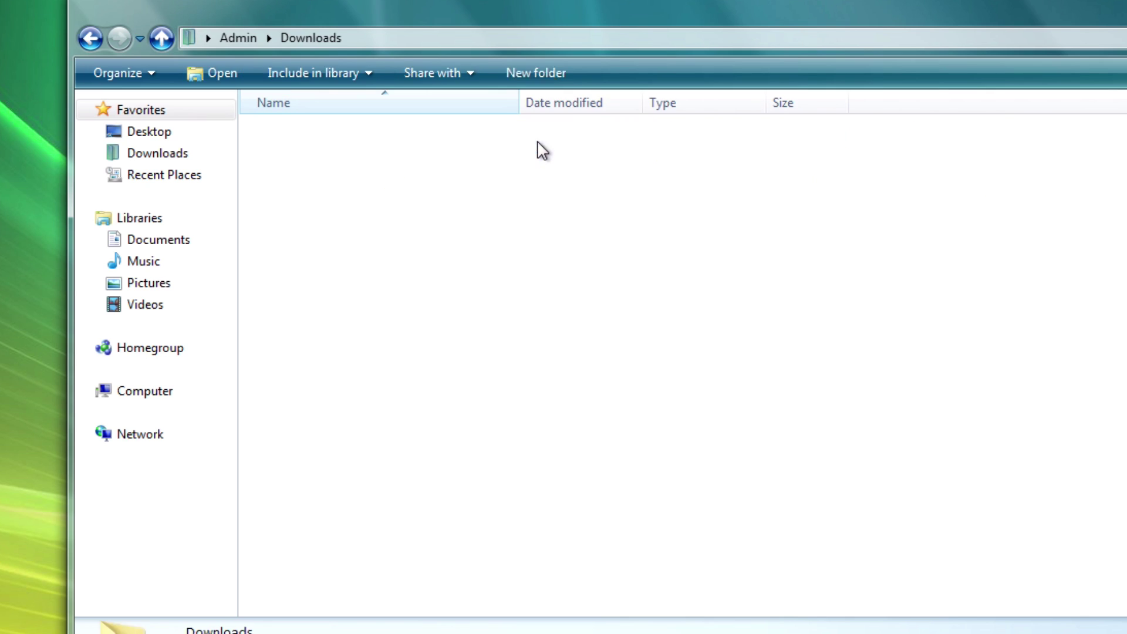
double_click(449, 136)
double_click(448, 138)
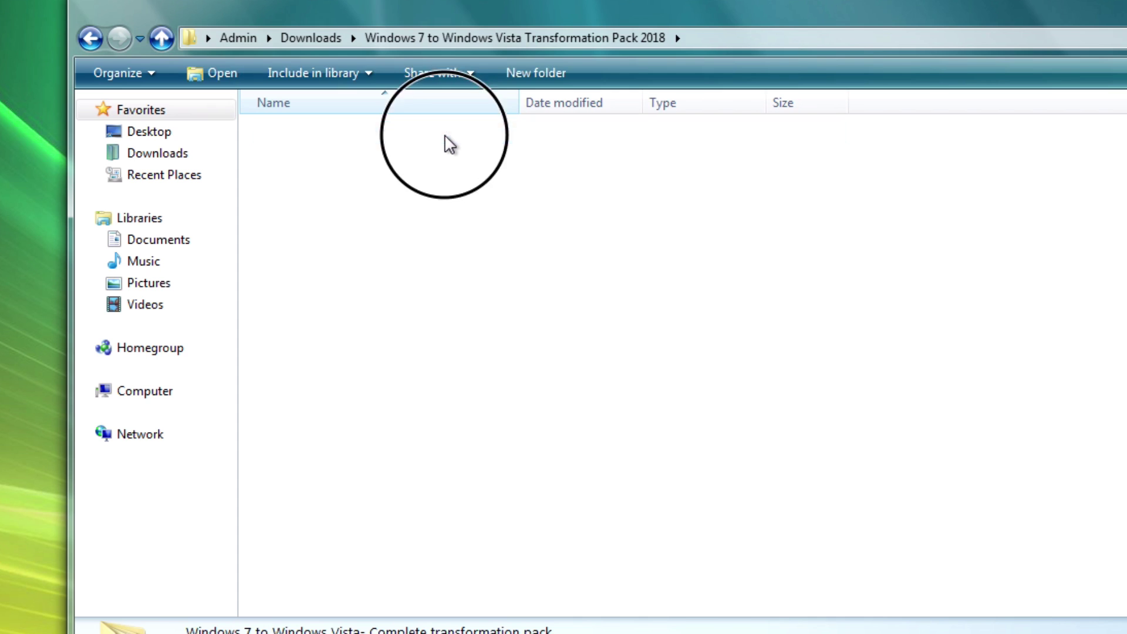
double_click(448, 138)
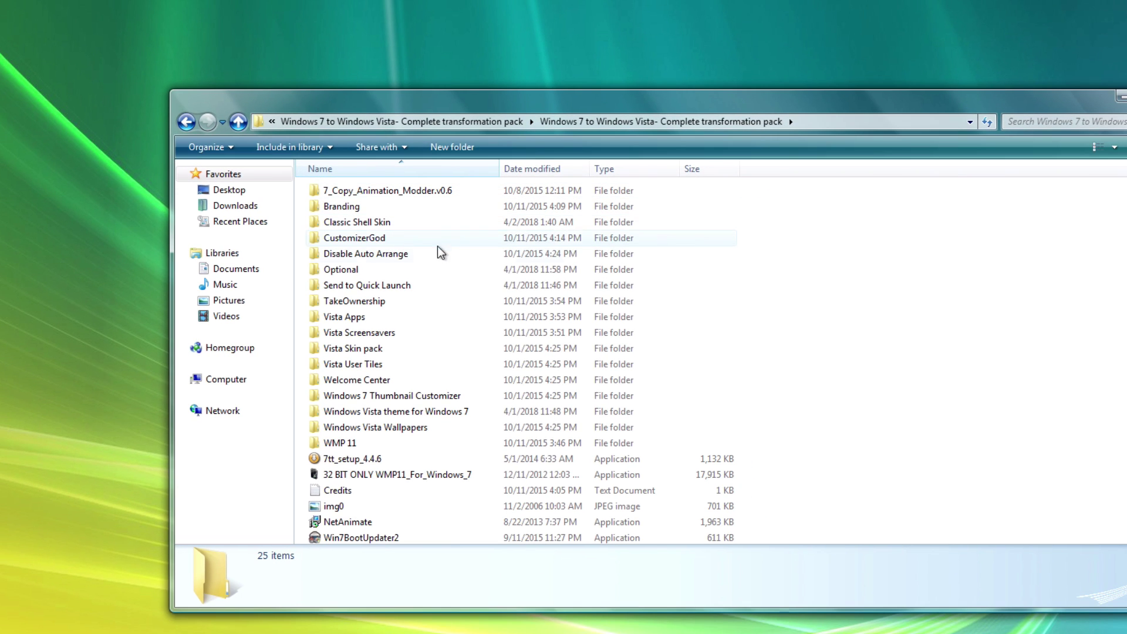
double_click(462, 196)
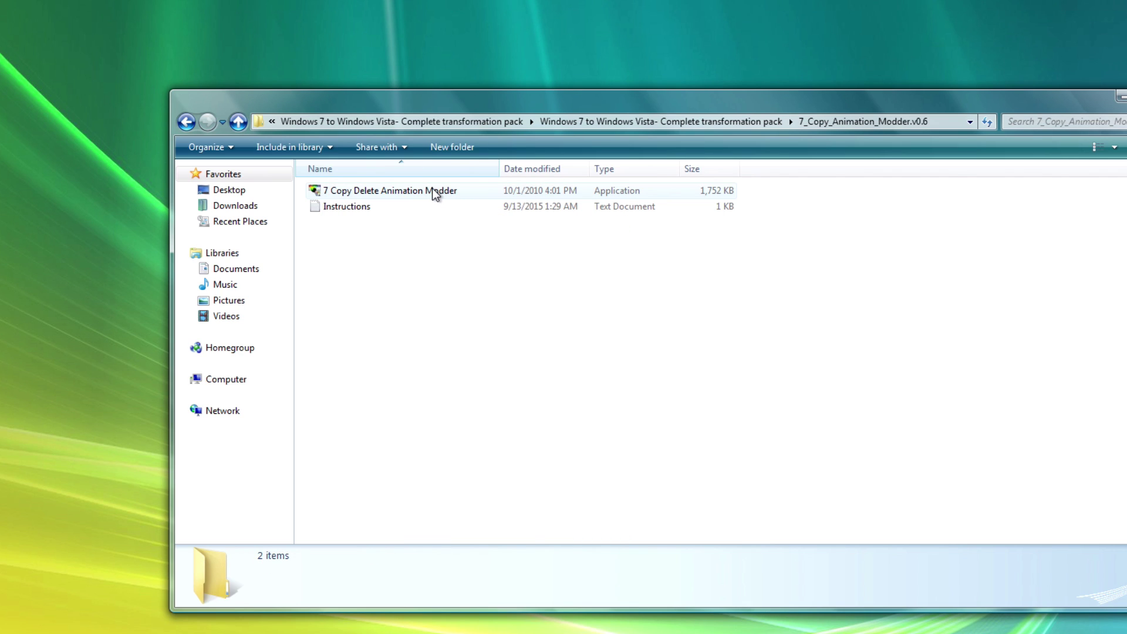
Launch 7 Copy Delete Animation Modder with permission to run, and move its window clear of the file list
double_click(432, 189)
click(722, 401)
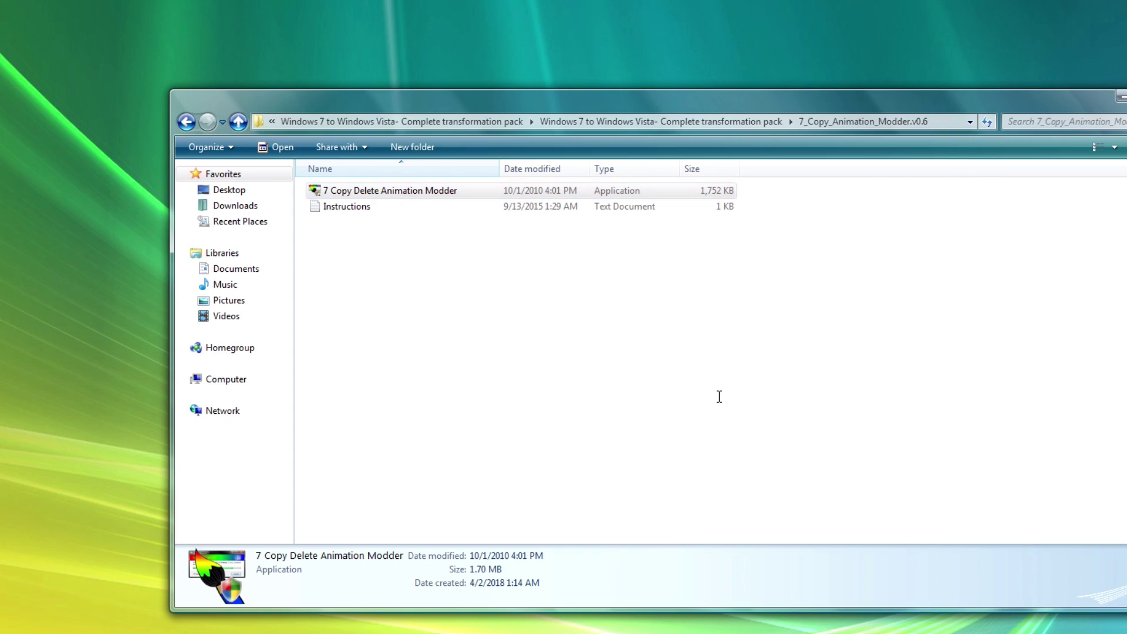
click(592, 366)
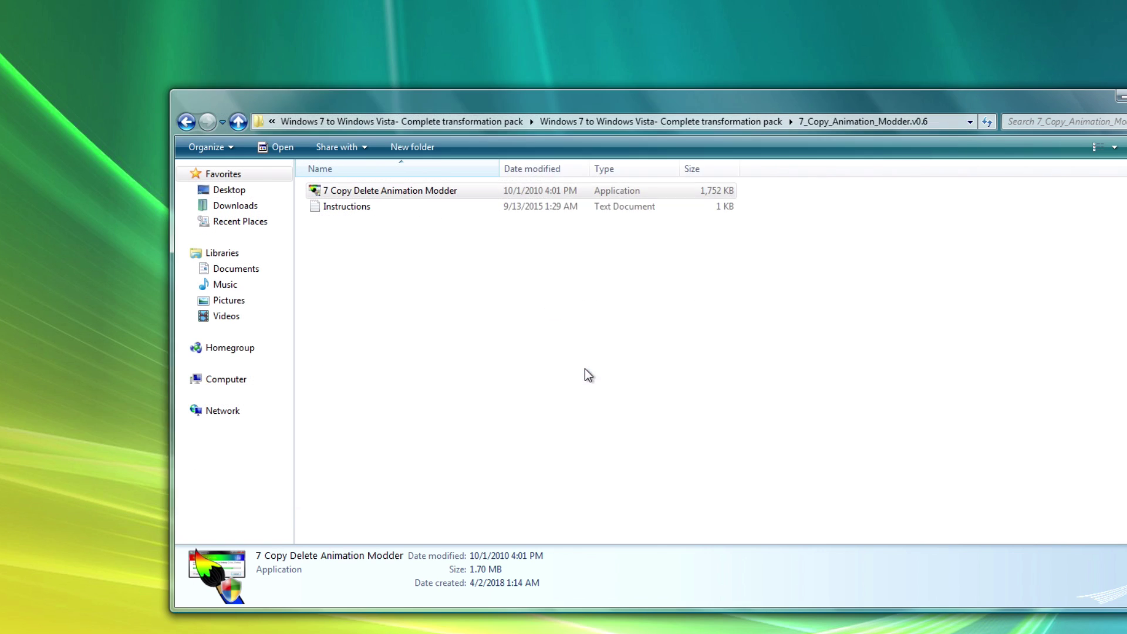
click(545, 184)
drag(544, 184, 846, 229)
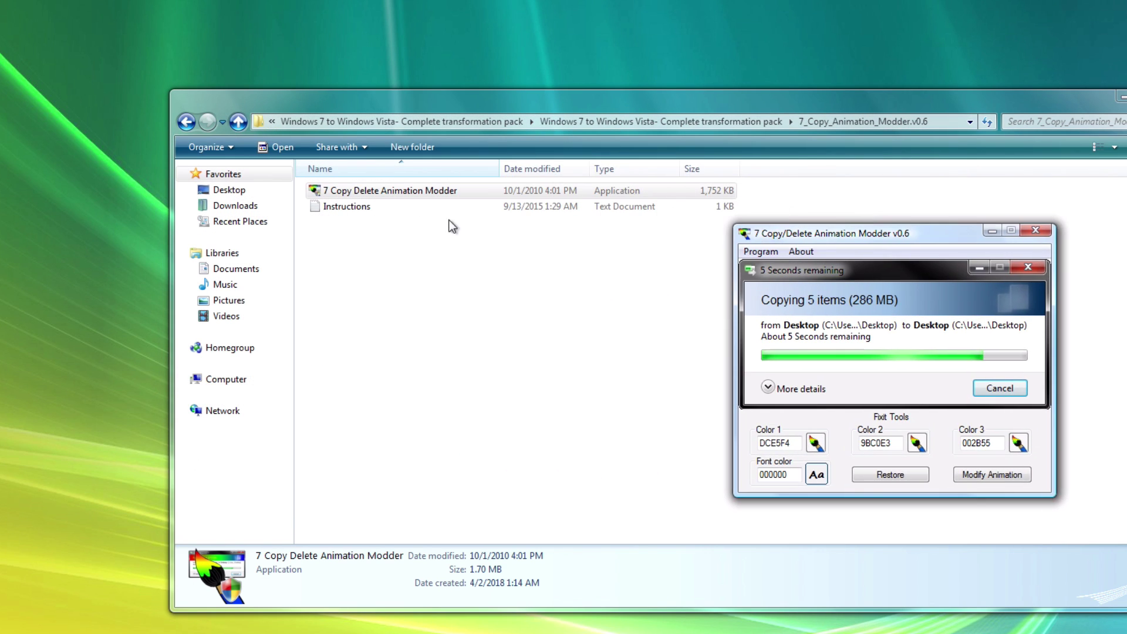
Open the Instructions file and set the modder's Color 1 to 004080, and Color 2 and Color 3 to 008080
double_click(390, 209)
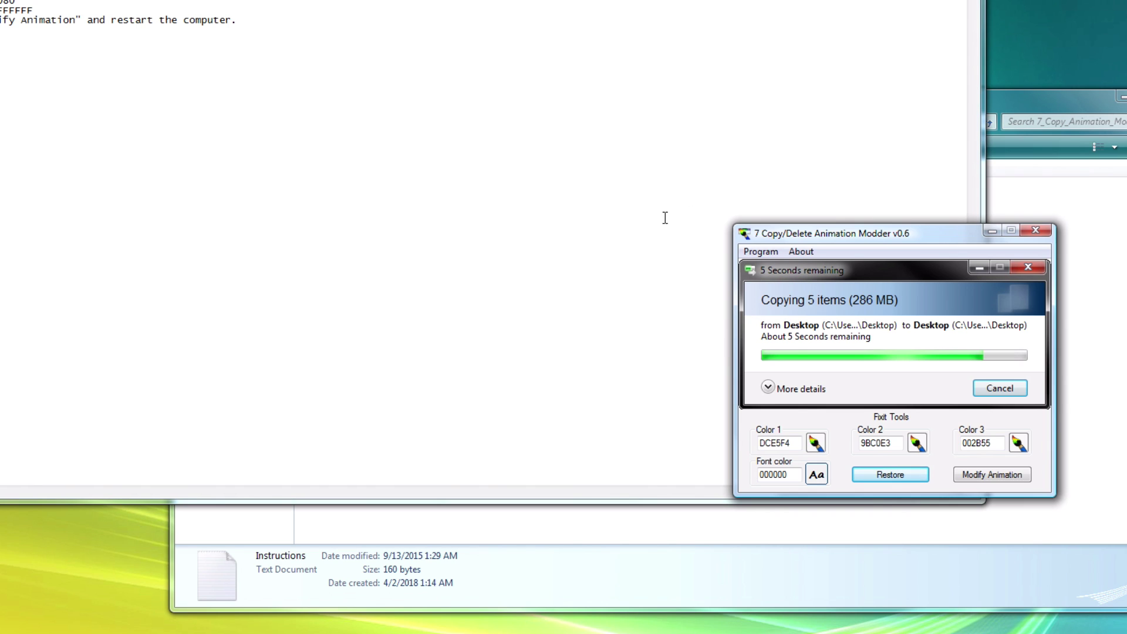
double_click(778, 444)
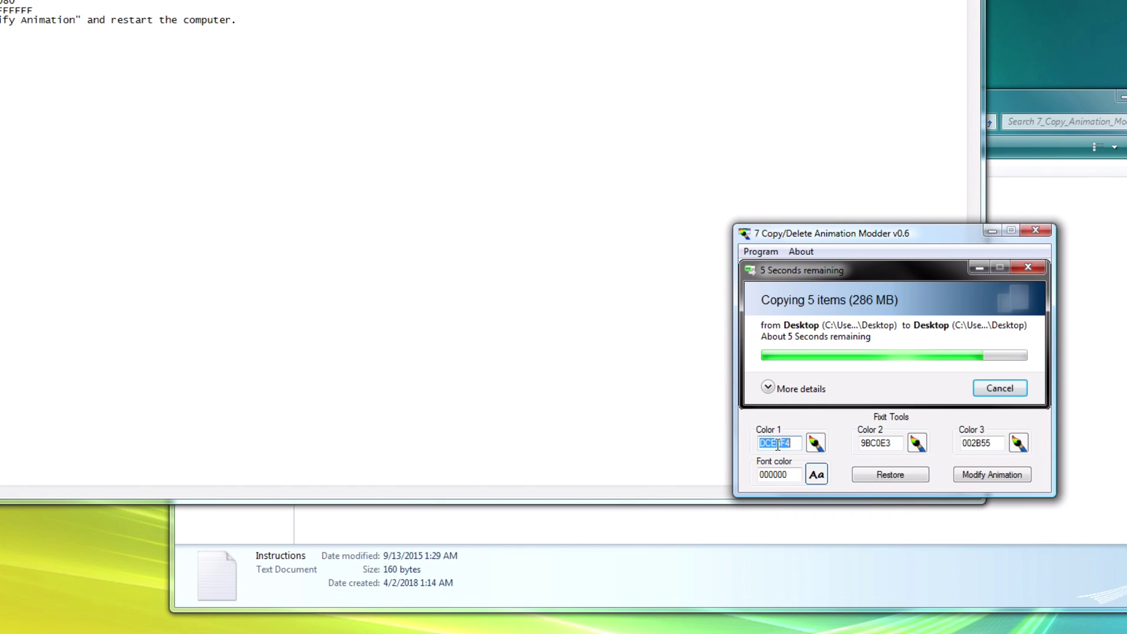
text(004080)
click(18, 10)
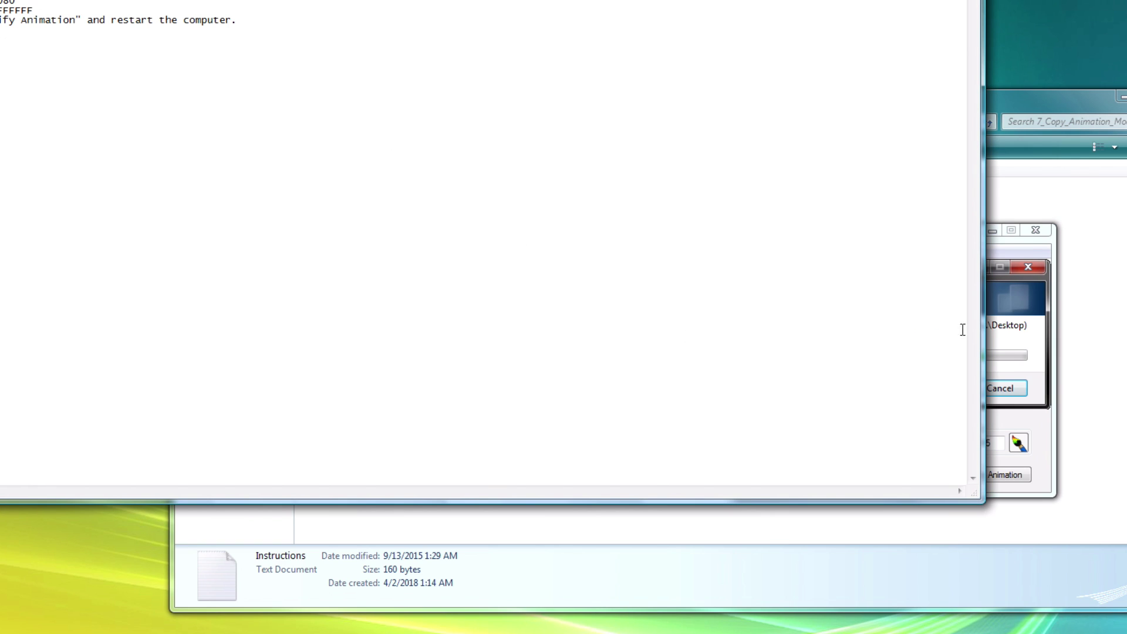
click(1032, 361)
double_click(880, 444)
text(008080)
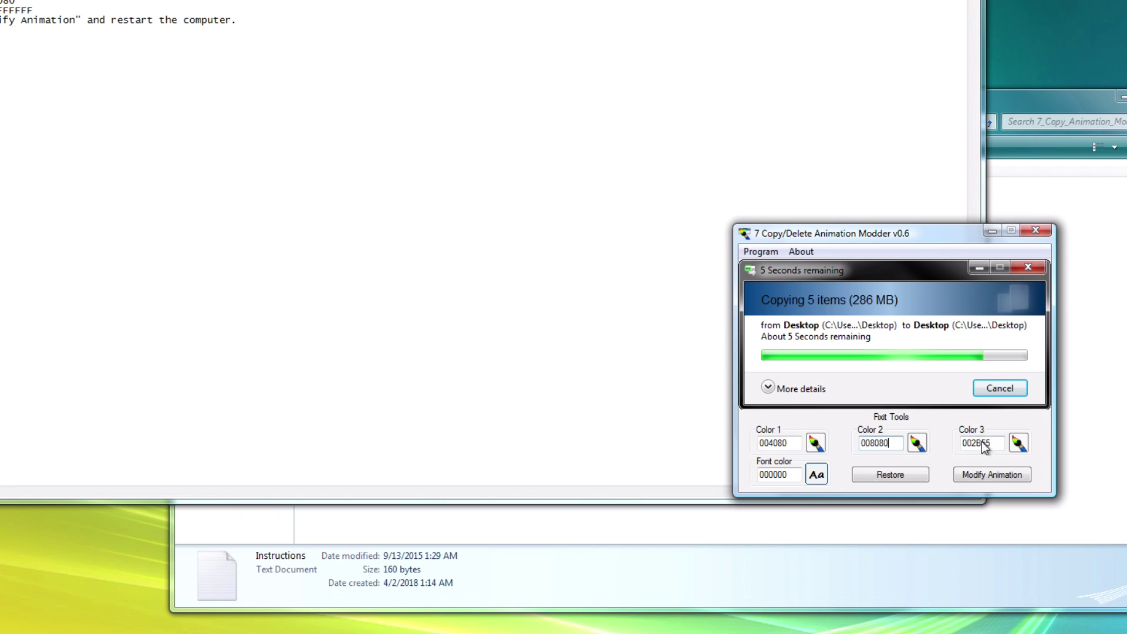
double_click(983, 442)
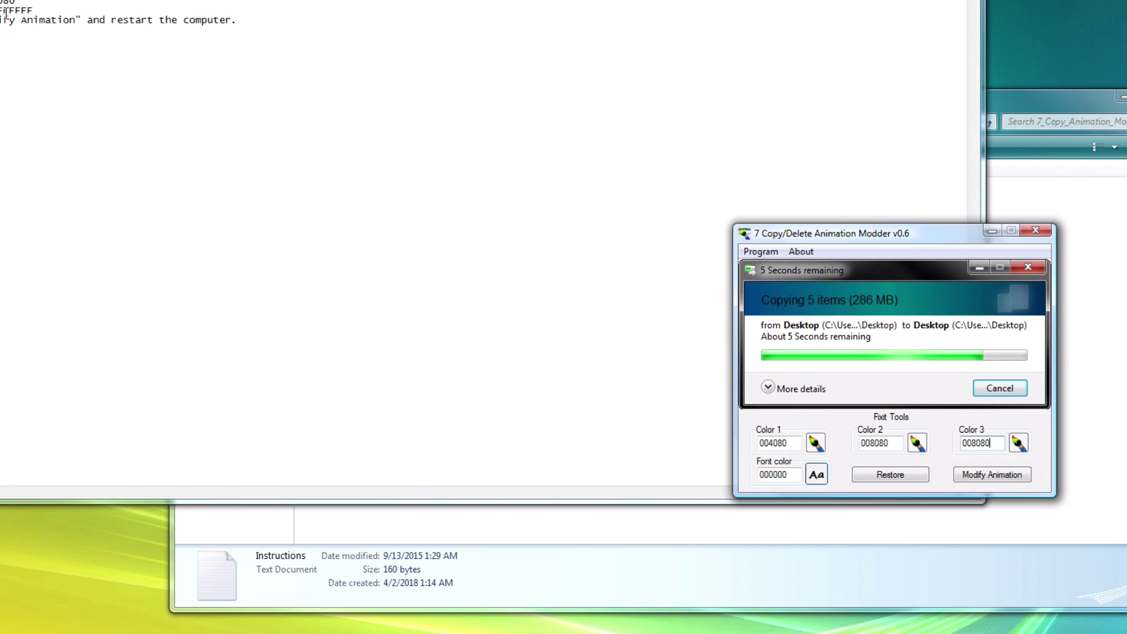
Copy the FFFFFF value from the instructions into the modder's Font color
double_click(6, 12)
key(ctrl+c)
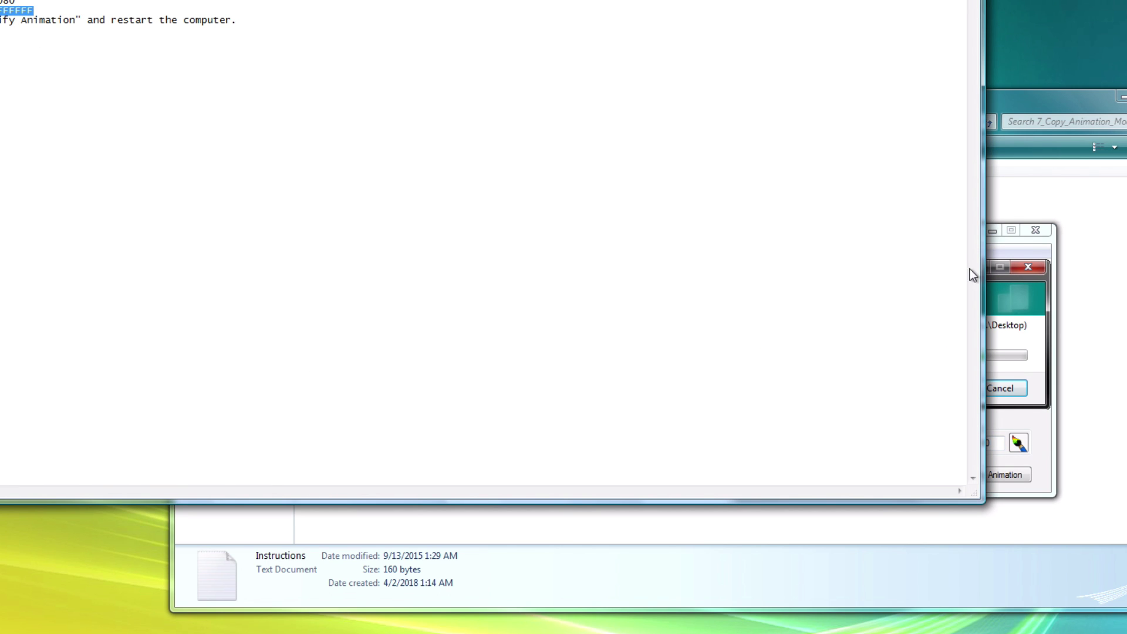
click(996, 276)
double_click(785, 474)
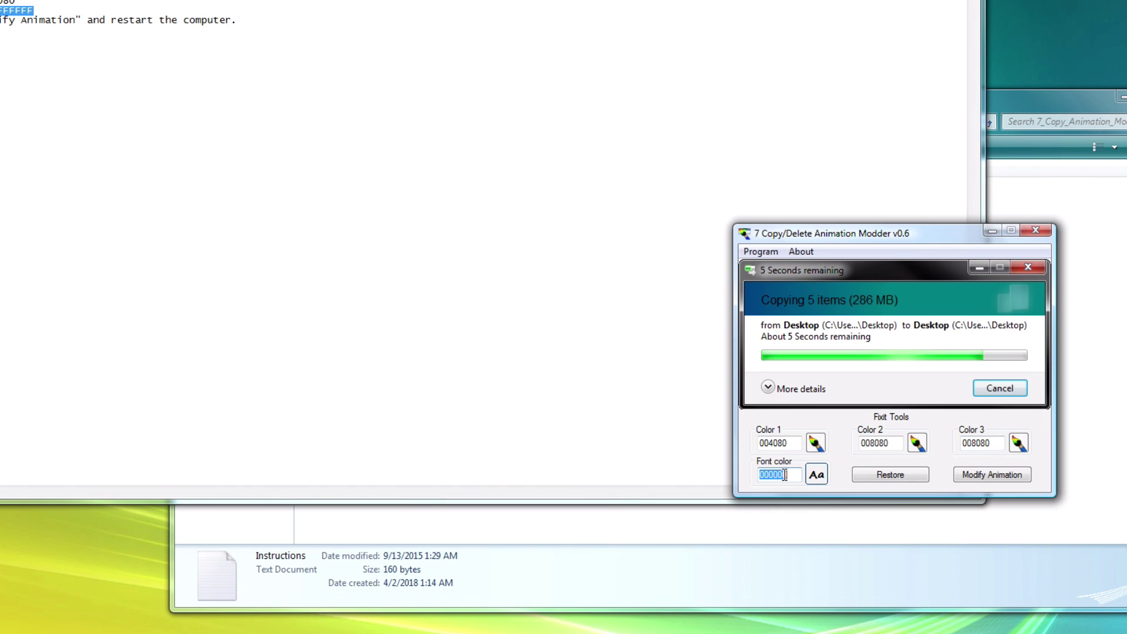
key(ctrl+v)
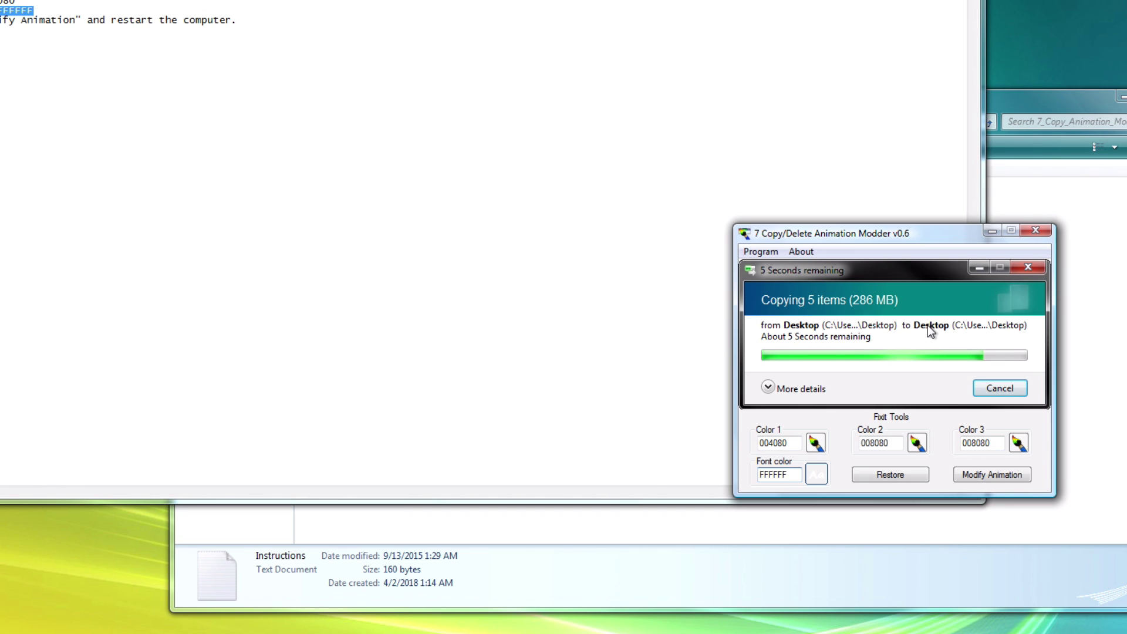
Close the animation modder and the instructions text file
click(1036, 231)
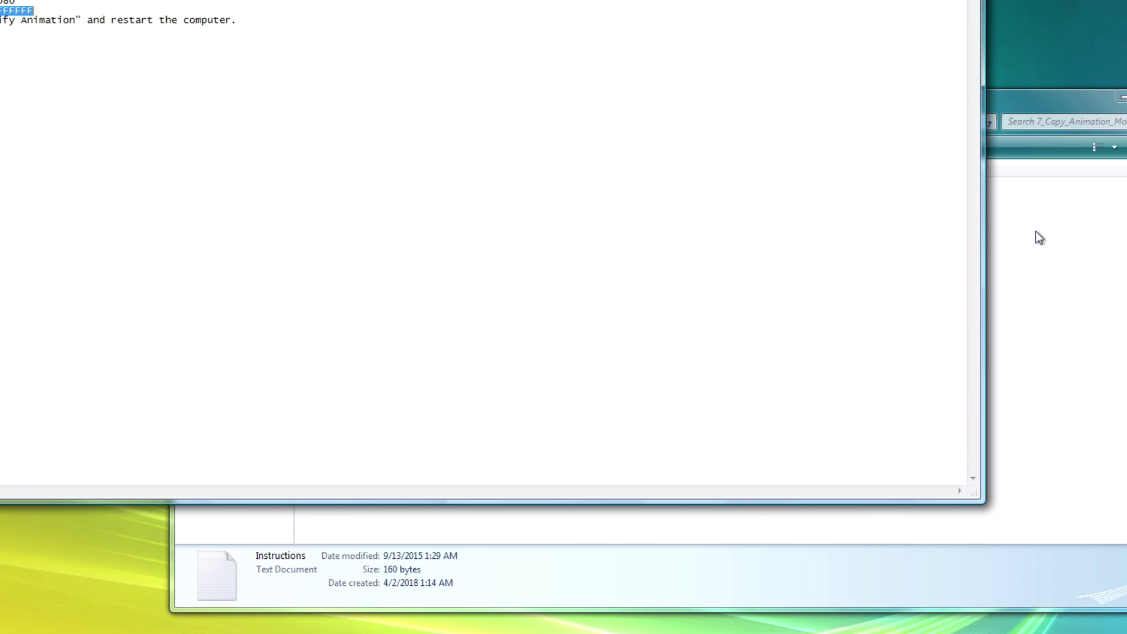
key(alt+F4)
click(564, 357)
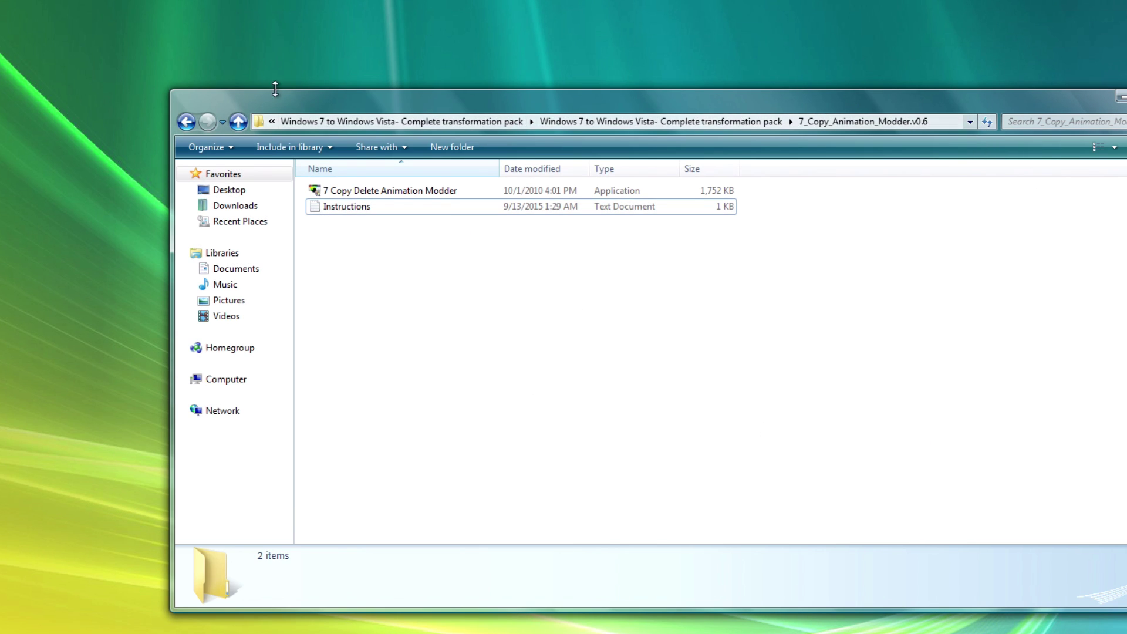
Run the Disable_Windows_7_Explorer_Auto_Arrange batch file from the transformation pack's Disable Auto Arrange folder
click(202, 118)
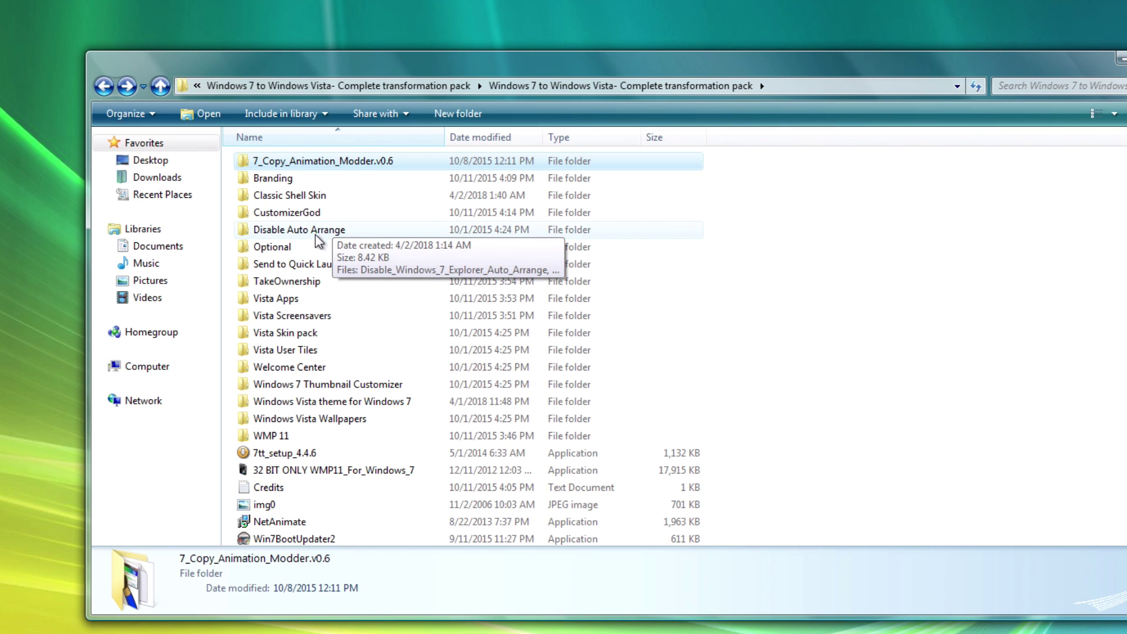
double_click(278, 232)
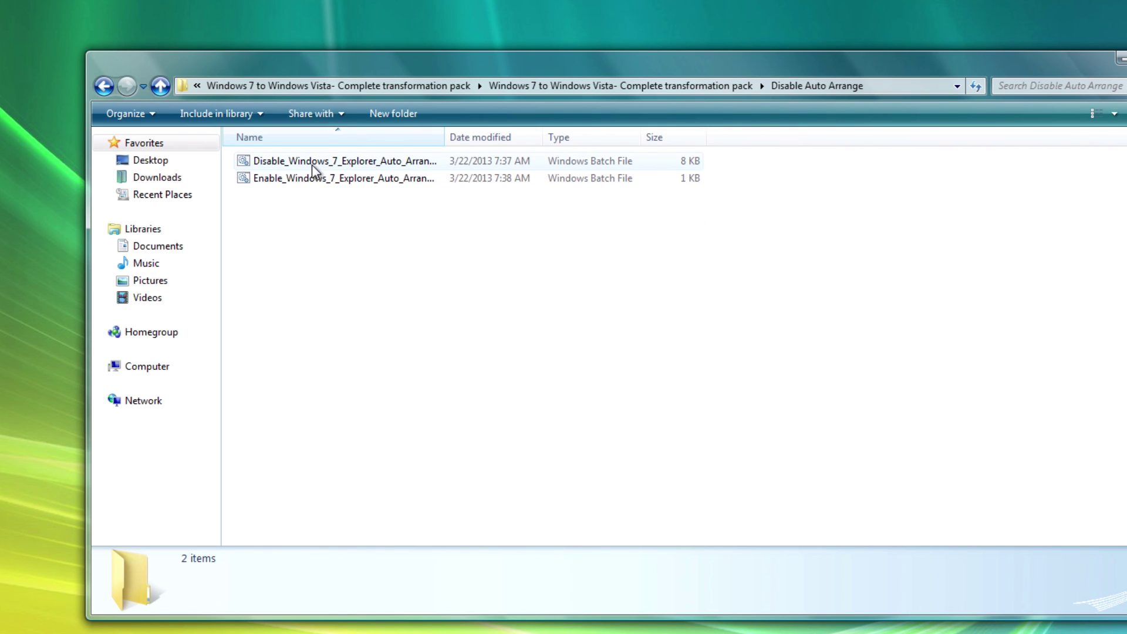
double_click(414, 164)
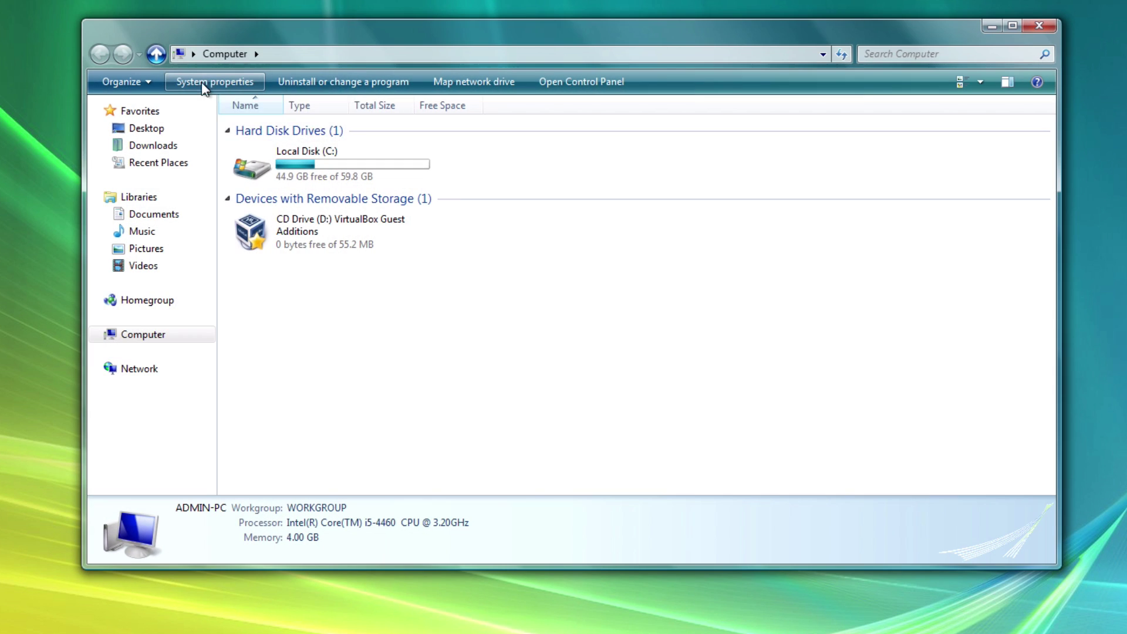
Examine the folder list of Local Disk (C:) and close the window
double_click(354, 168)
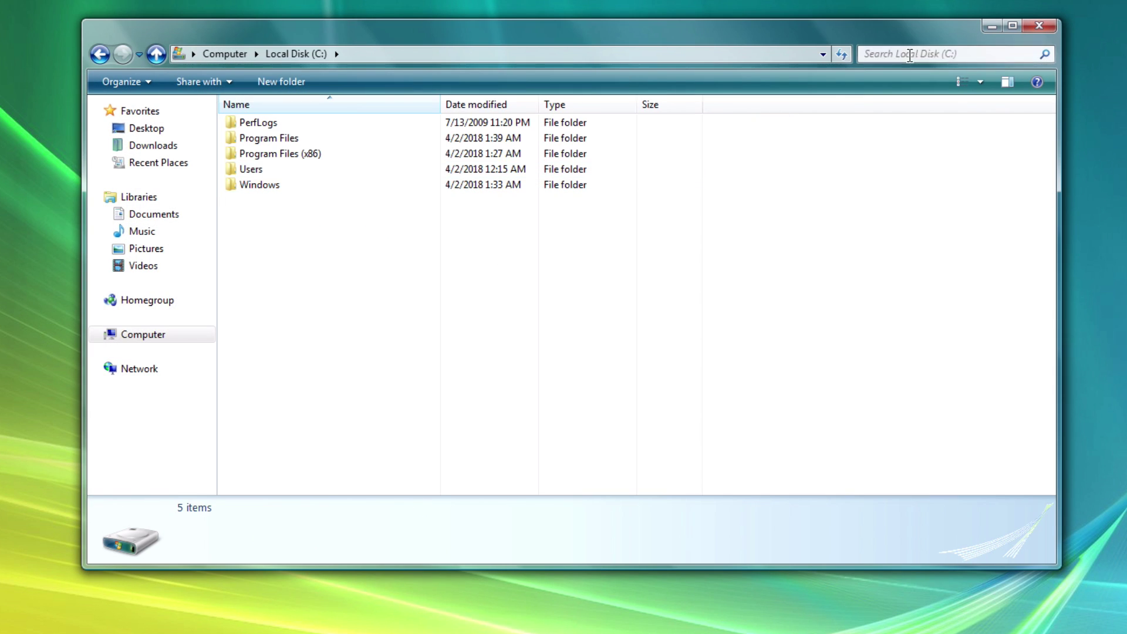
click(1039, 25)
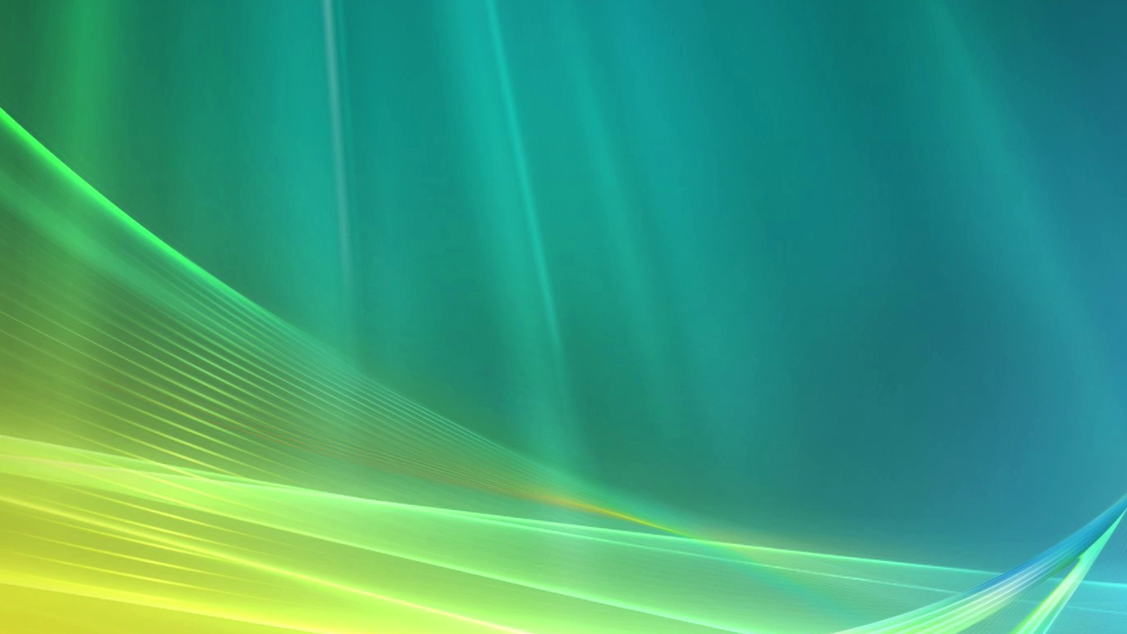
Open the innermost Windows 7 to Windows Vista complete transformation pack folder inside the user's Downloads
key(super)
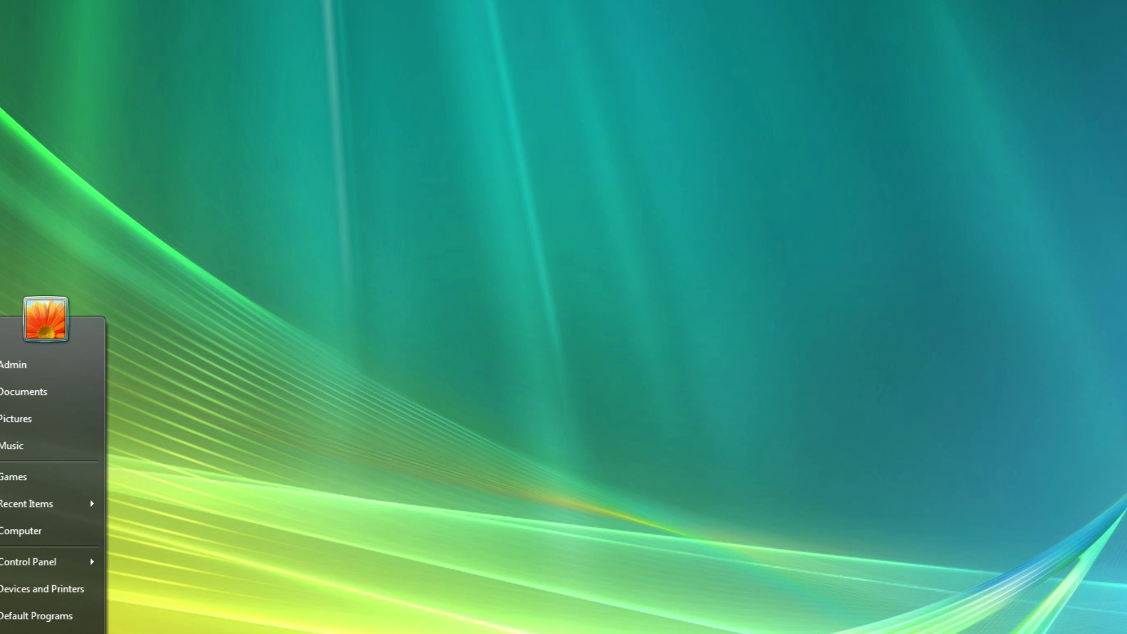
click(62, 369)
double_click(440, 150)
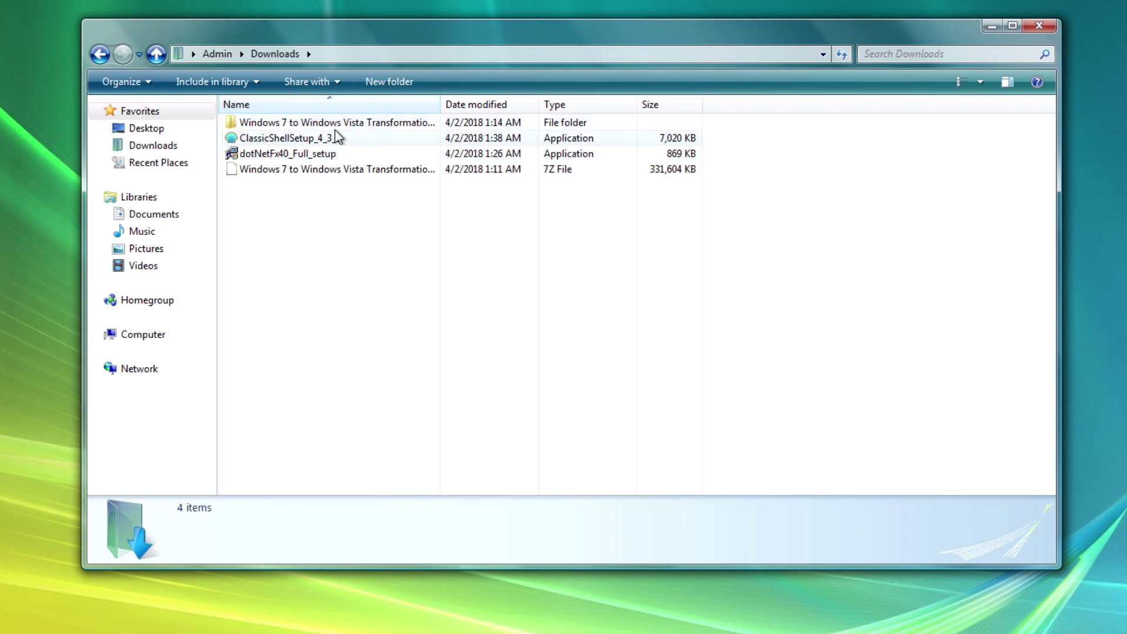
double_click(334, 128)
double_click(334, 128)
double_click(334, 128)
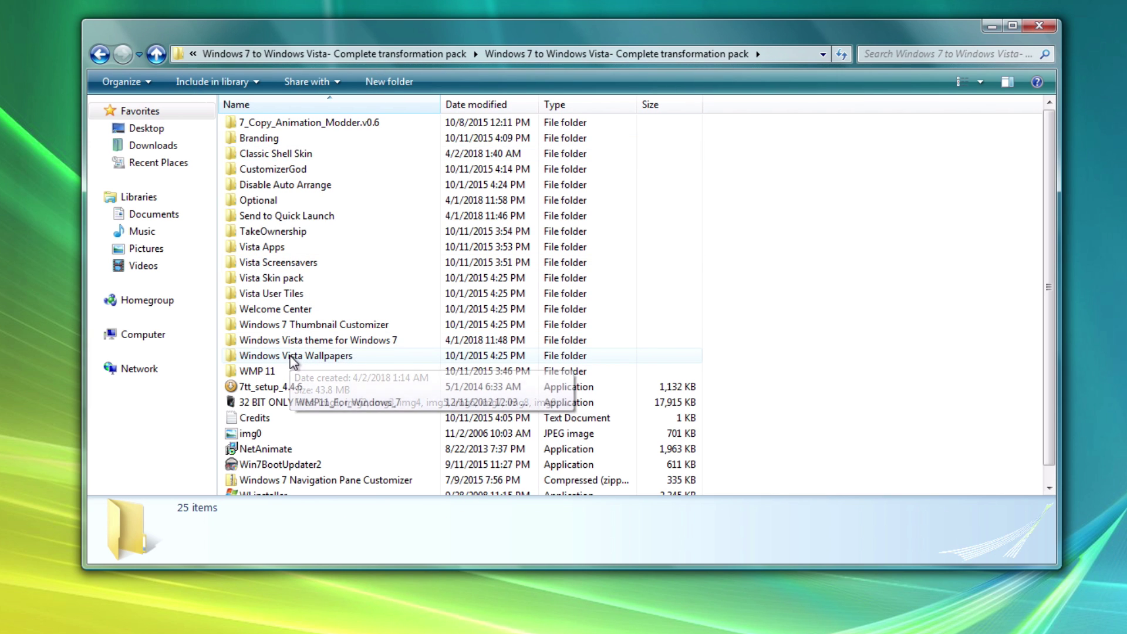
Copy the Vista User Tiles folder into C:\Windows, granting administrator permission for the operation
right_click(264, 296)
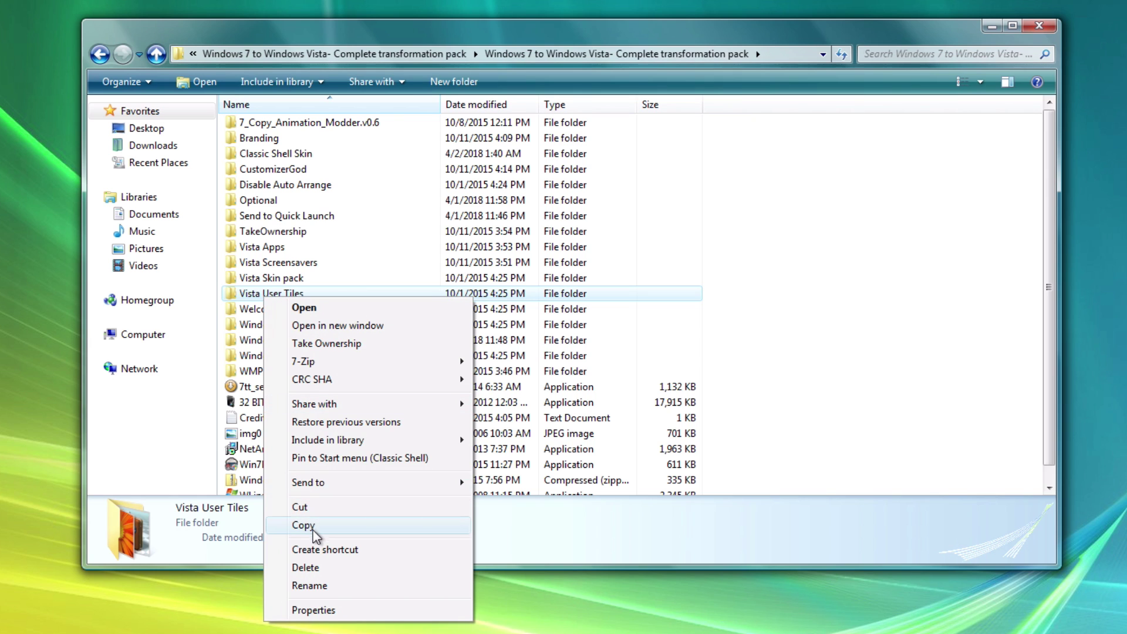
click(304, 525)
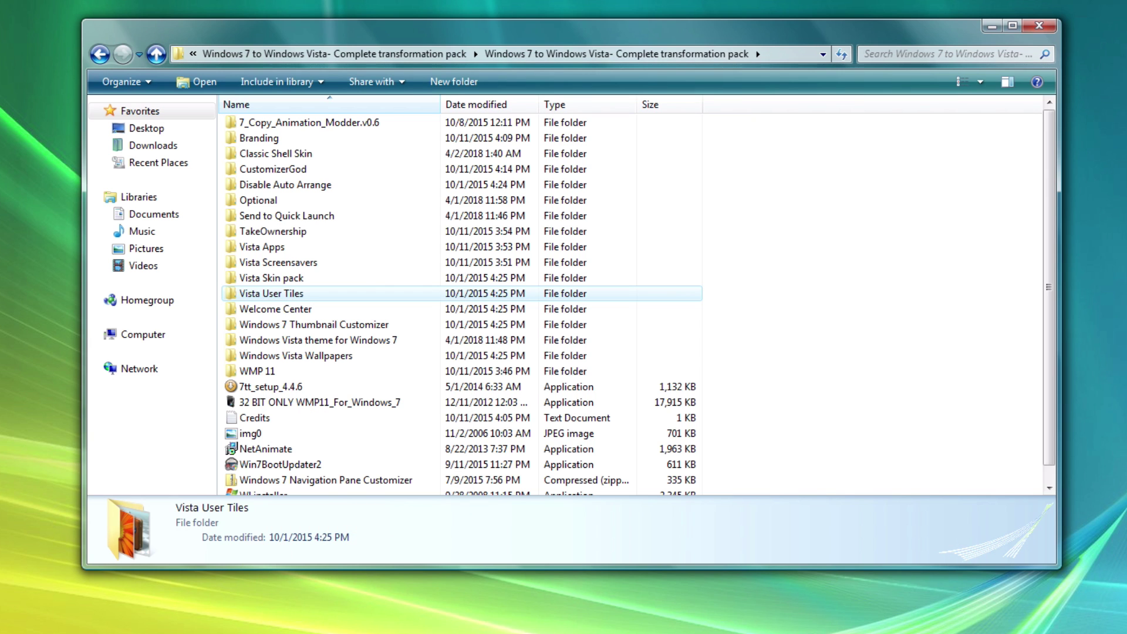
key(super)
click(35, 531)
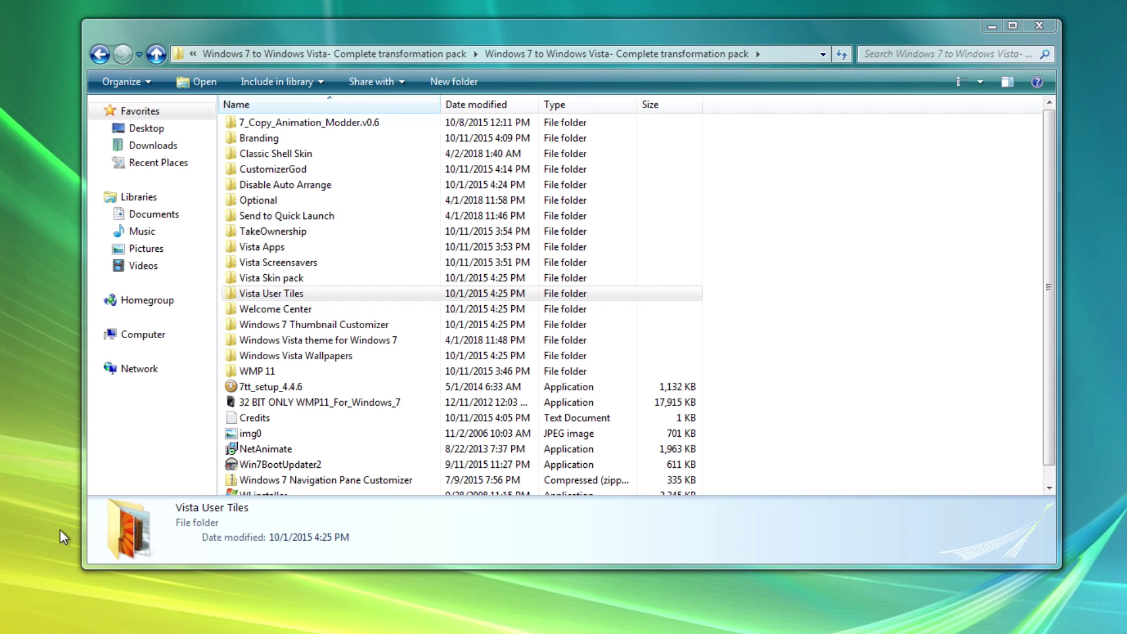
double_click(349, 176)
double_click(327, 203)
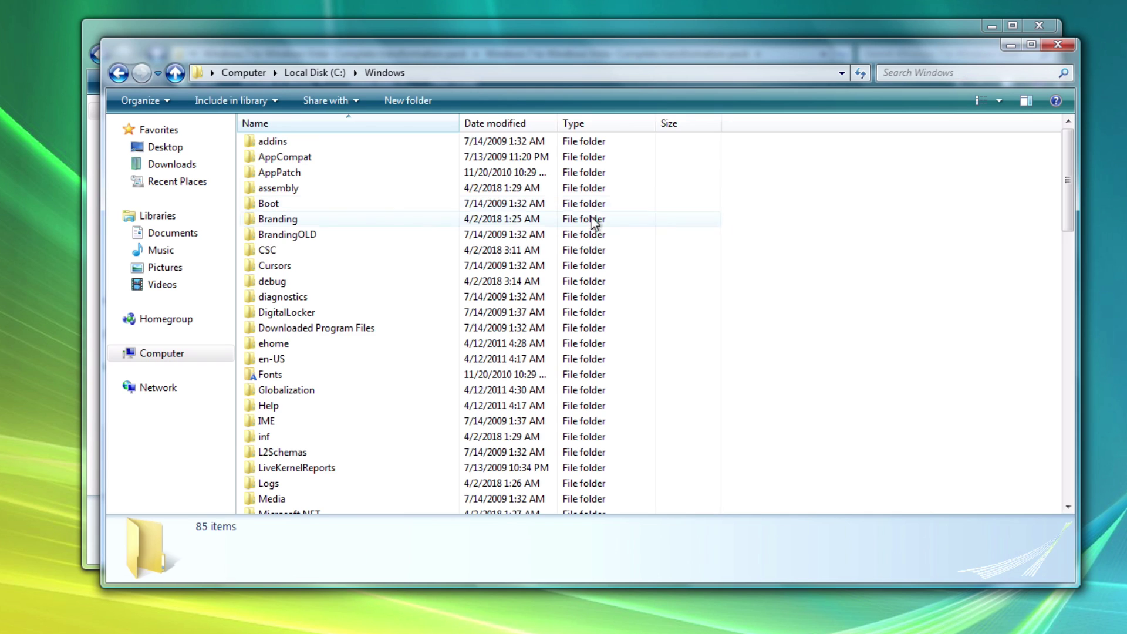
right_click(852, 230)
click(890, 318)
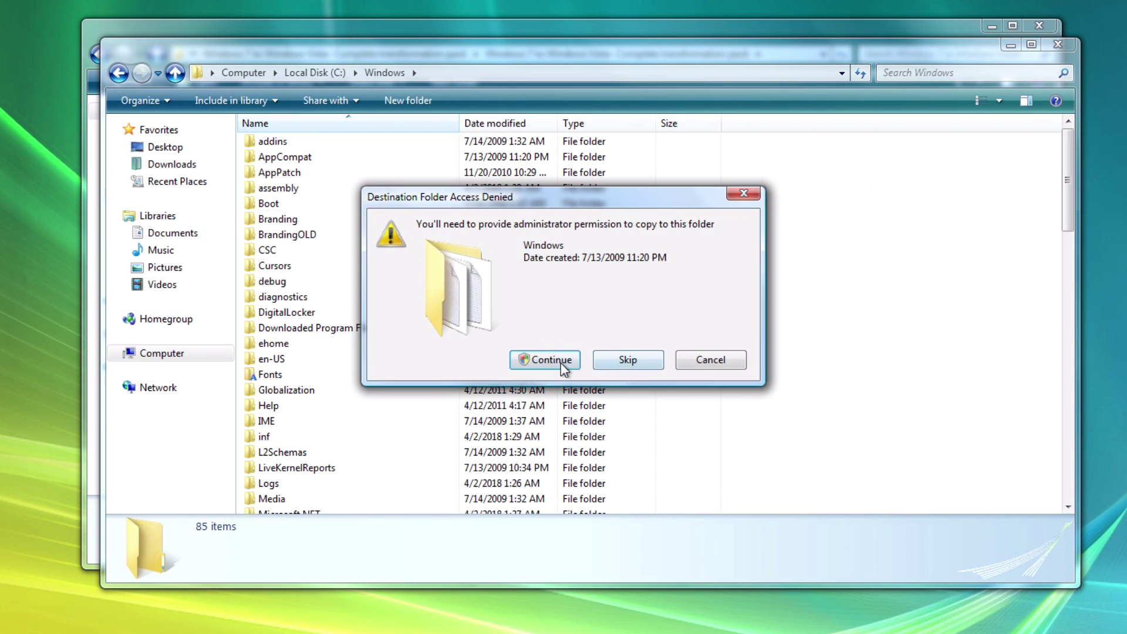
click(560, 362)
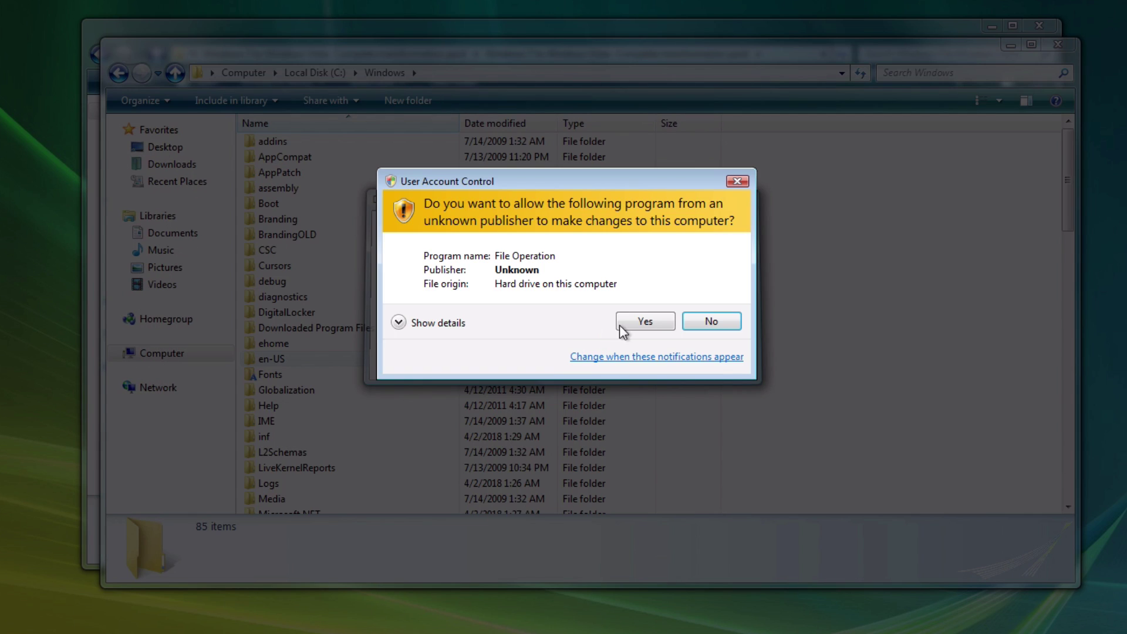
click(637, 320)
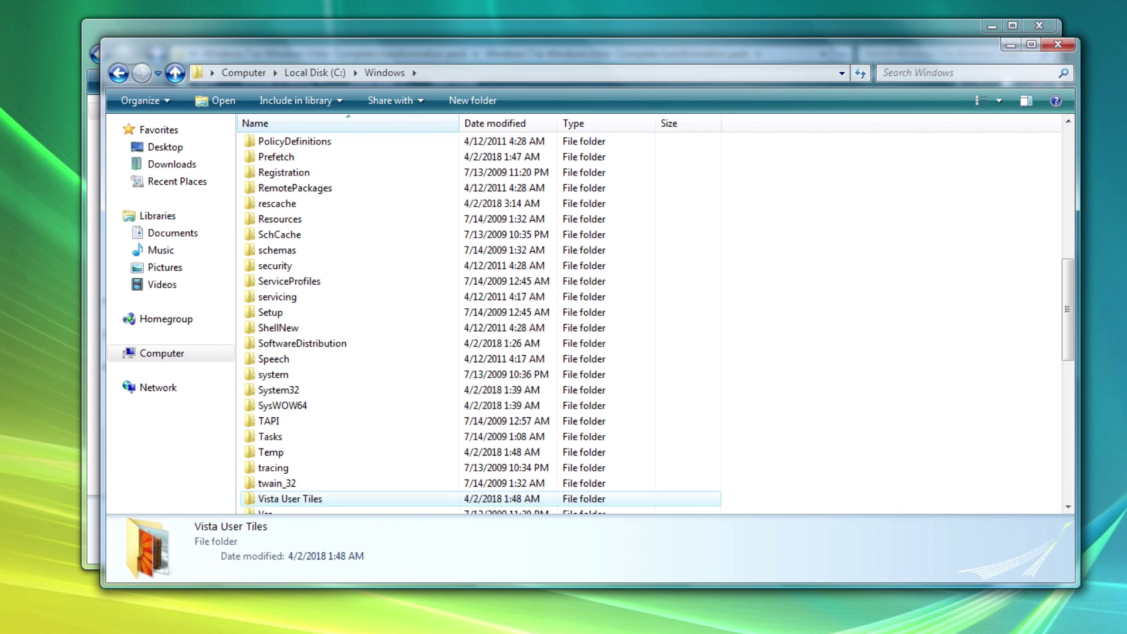
Open the Change Your Picture page of the current user account
key(super)
click(39, 322)
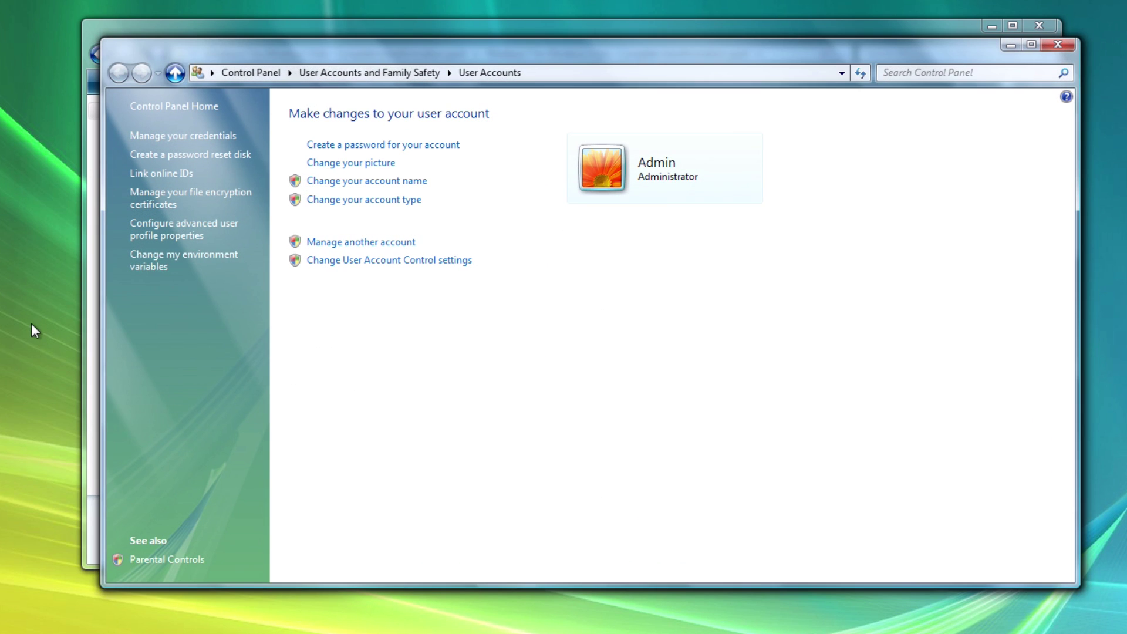
click(368, 164)
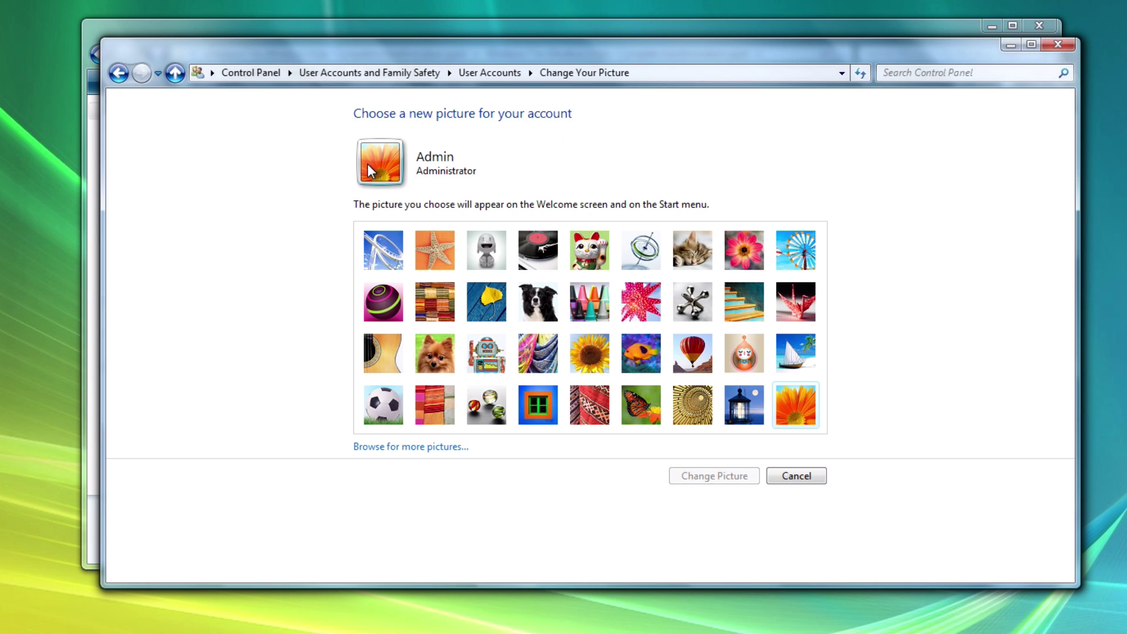
key(super)
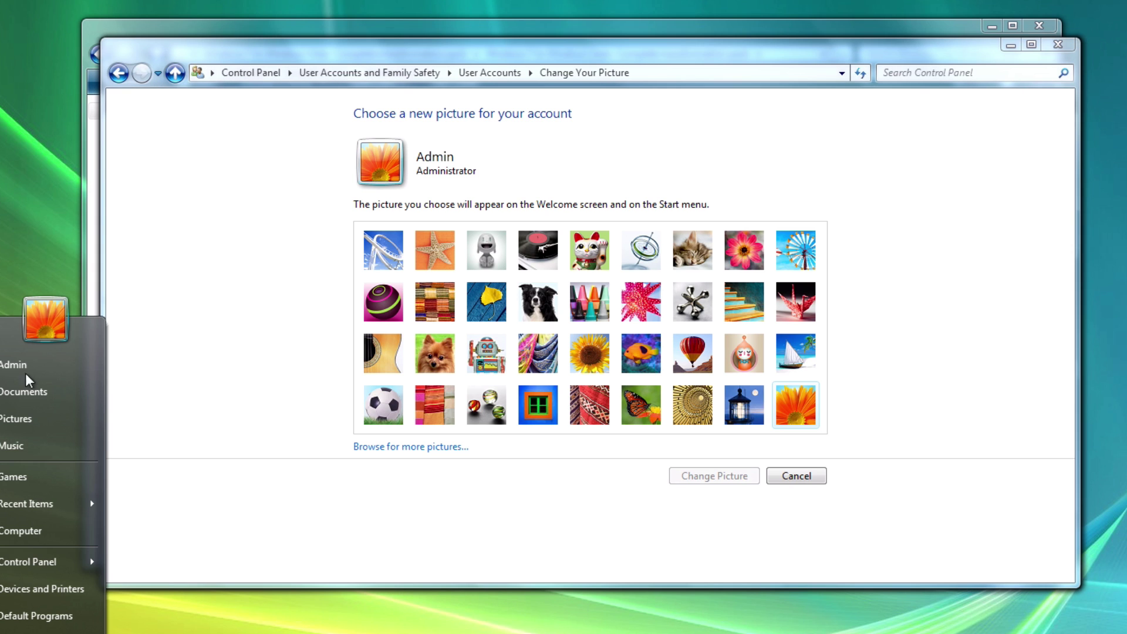
click(215, 223)
click(119, 73)
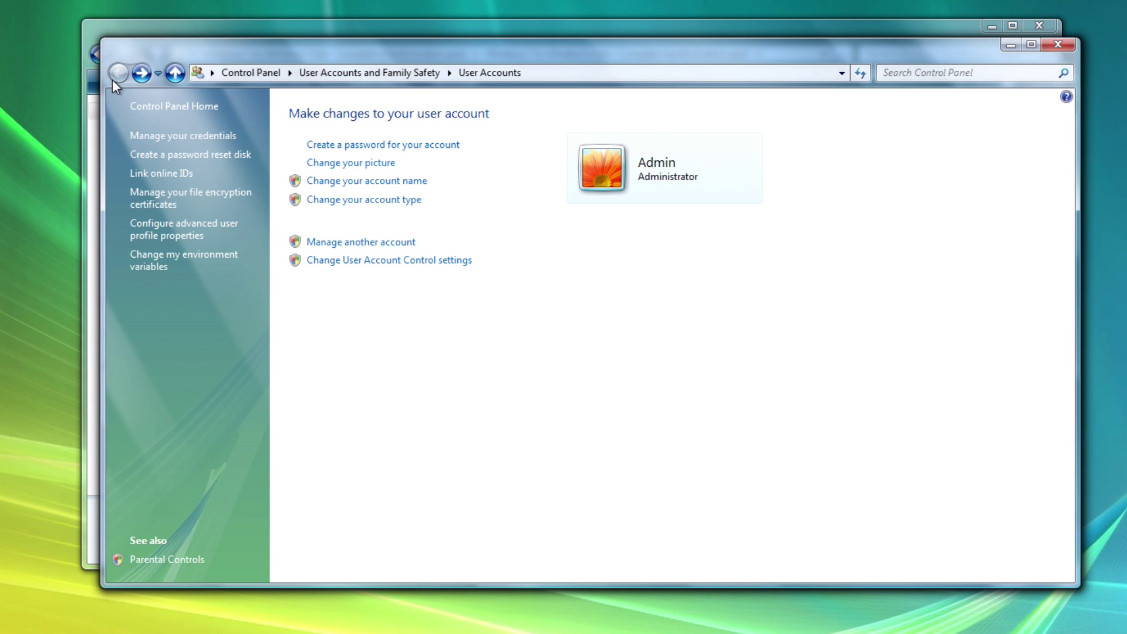
click(360, 163)
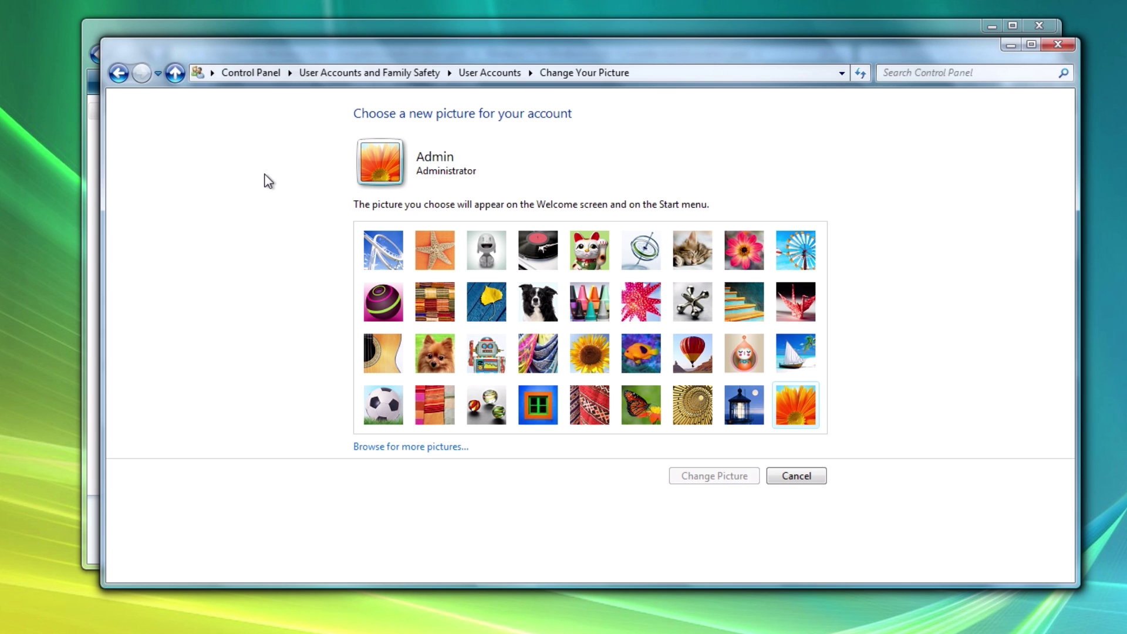
Change the account picture to the orange flower image "user" from C:\Windows\Vista User Tiles
click(395, 448)
click(187, 379)
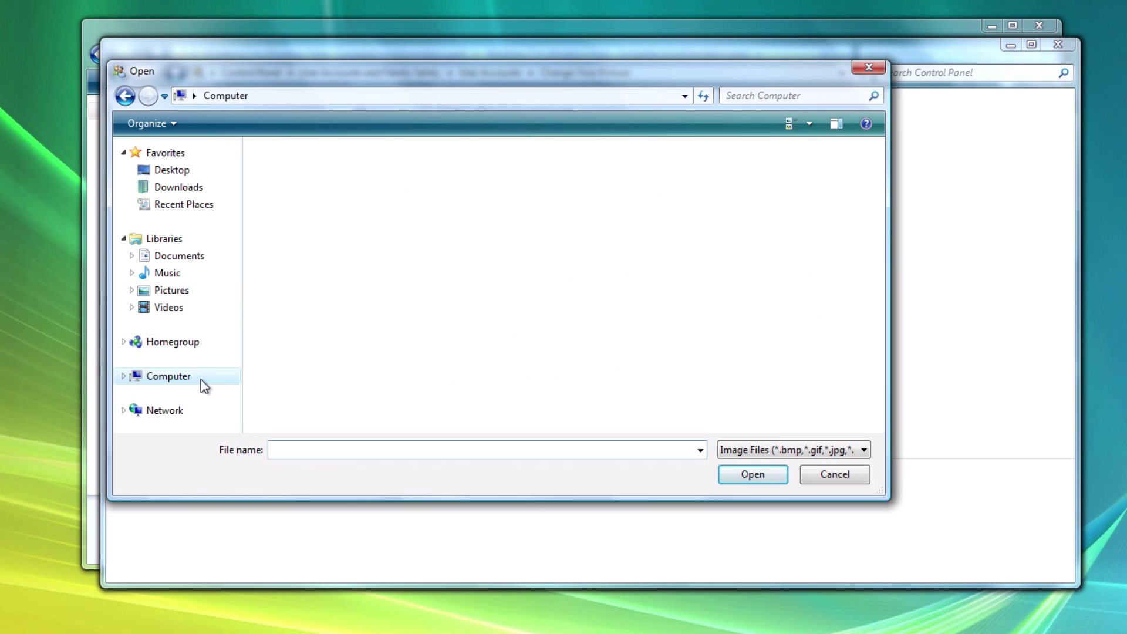
double_click(352, 179)
click(357, 249)
double_click(358, 245)
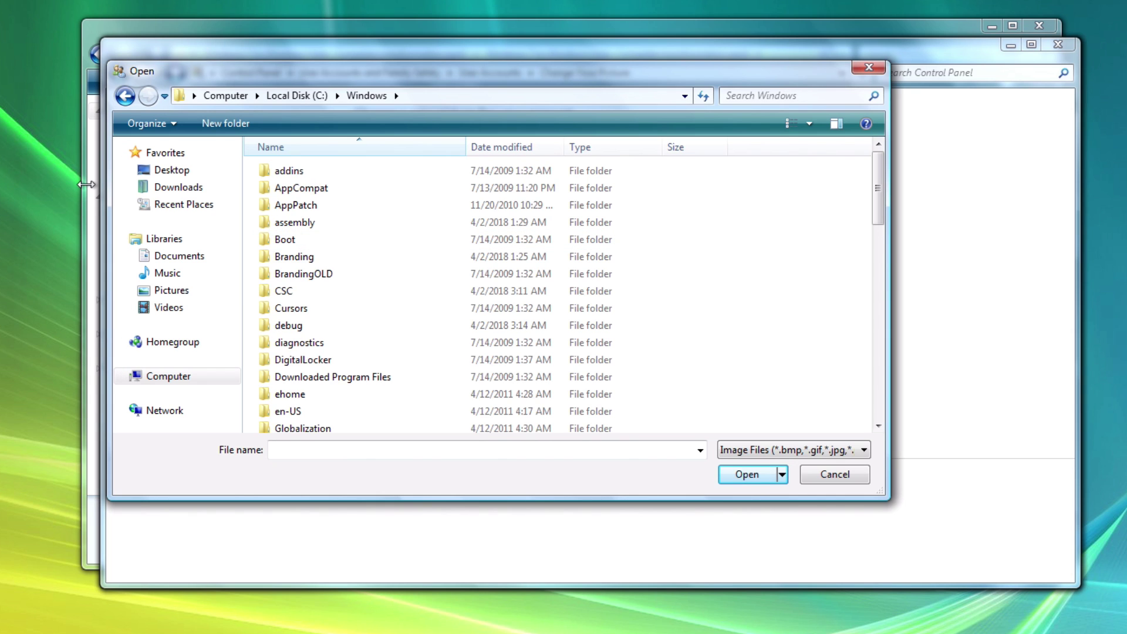
scroll(794, 281, down, 6)
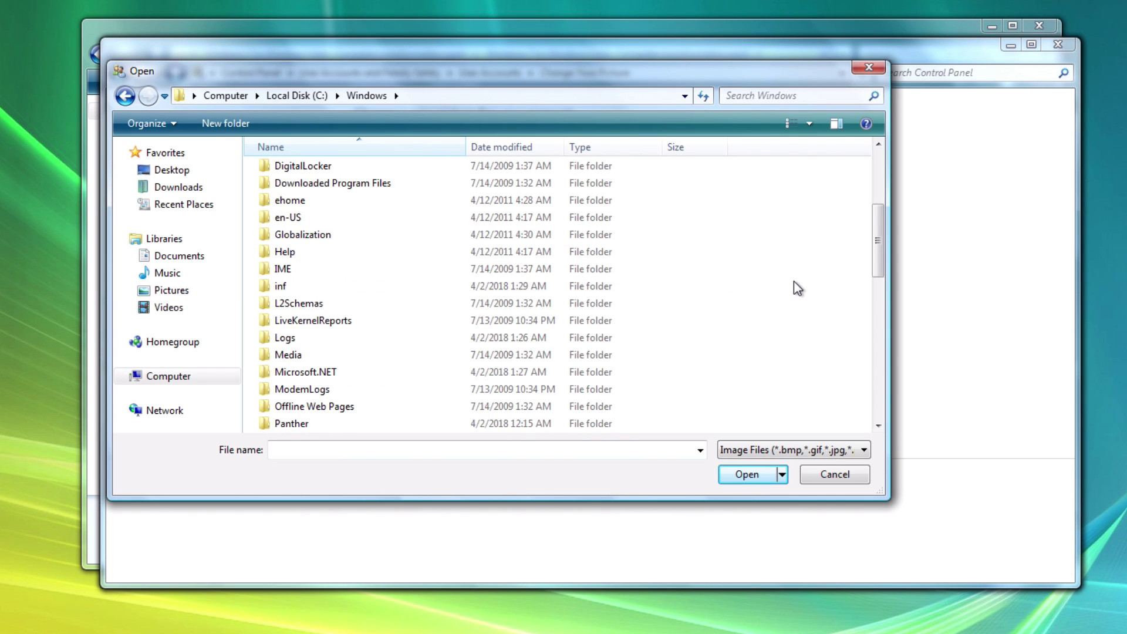
scroll(794, 278, down, 8)
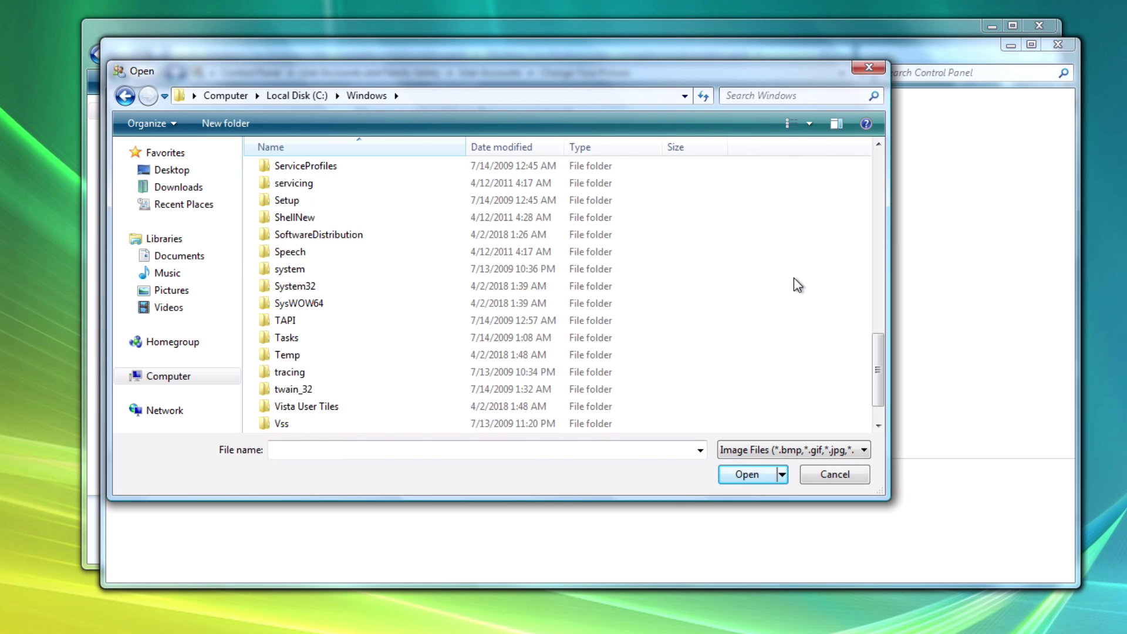
double_click(294, 371)
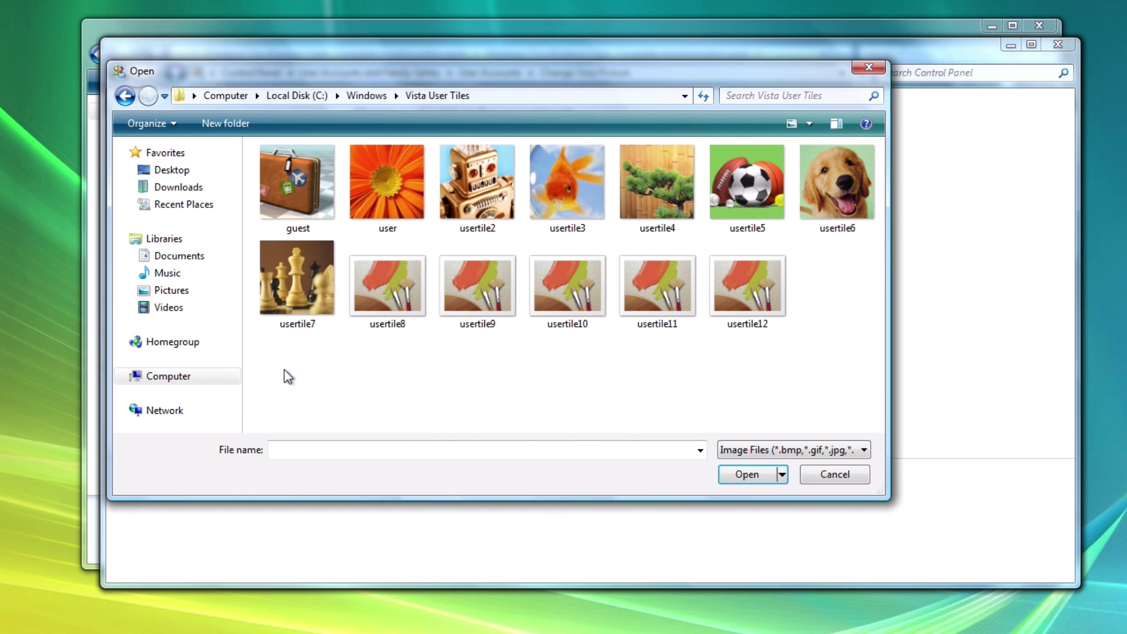
double_click(389, 194)
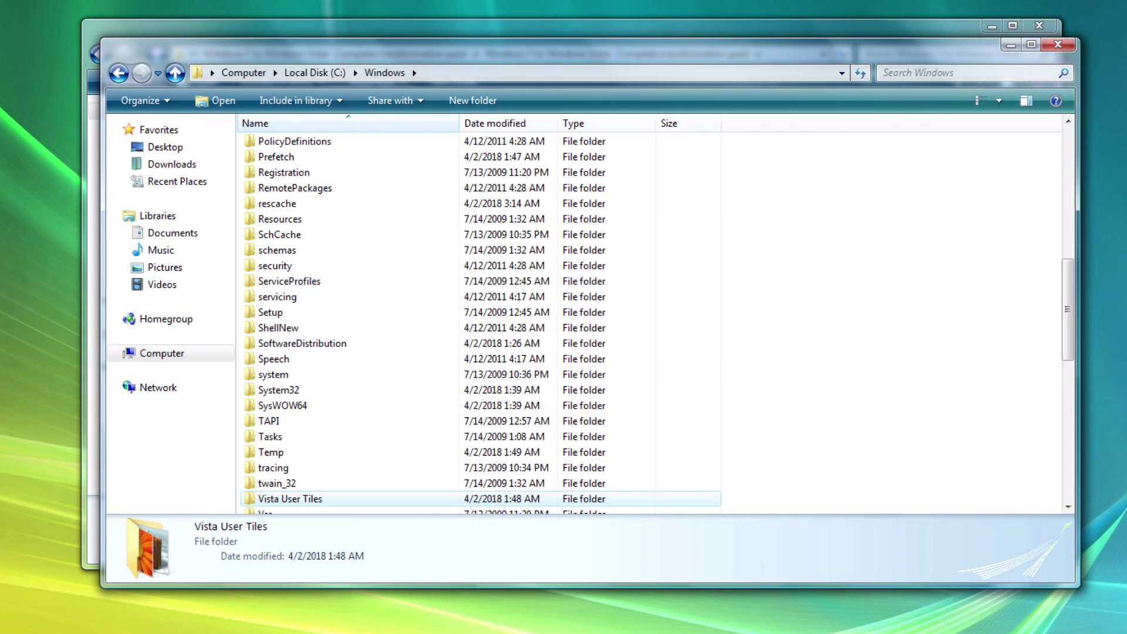
Check the account picture in the Start menu and close the C:\Windows folder window
key(super)
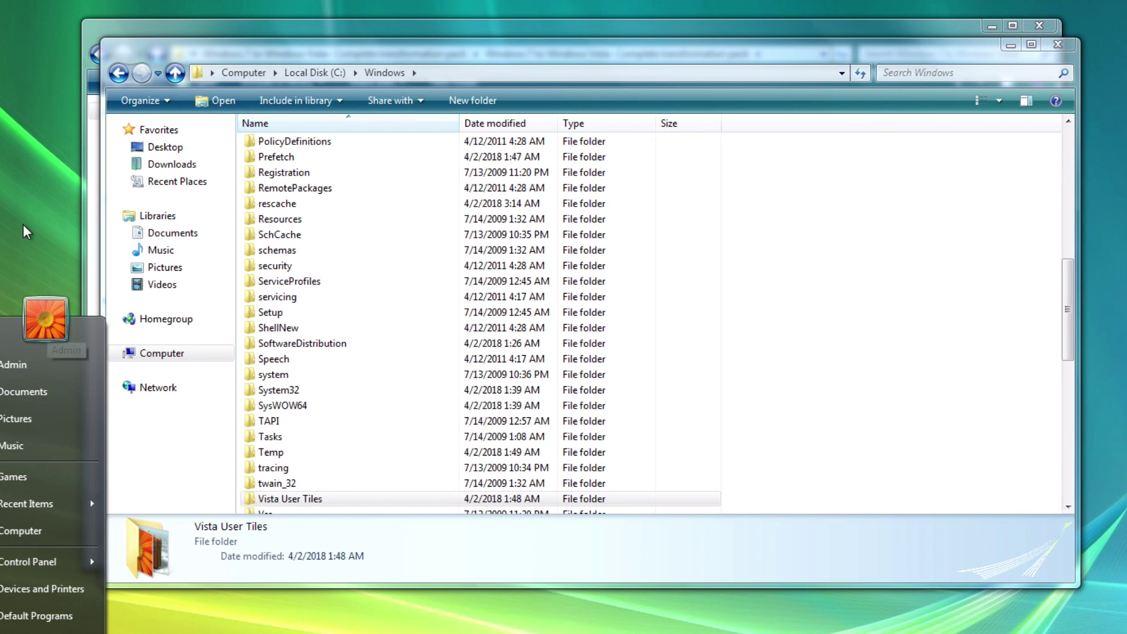
click(18, 206)
click(1064, 44)
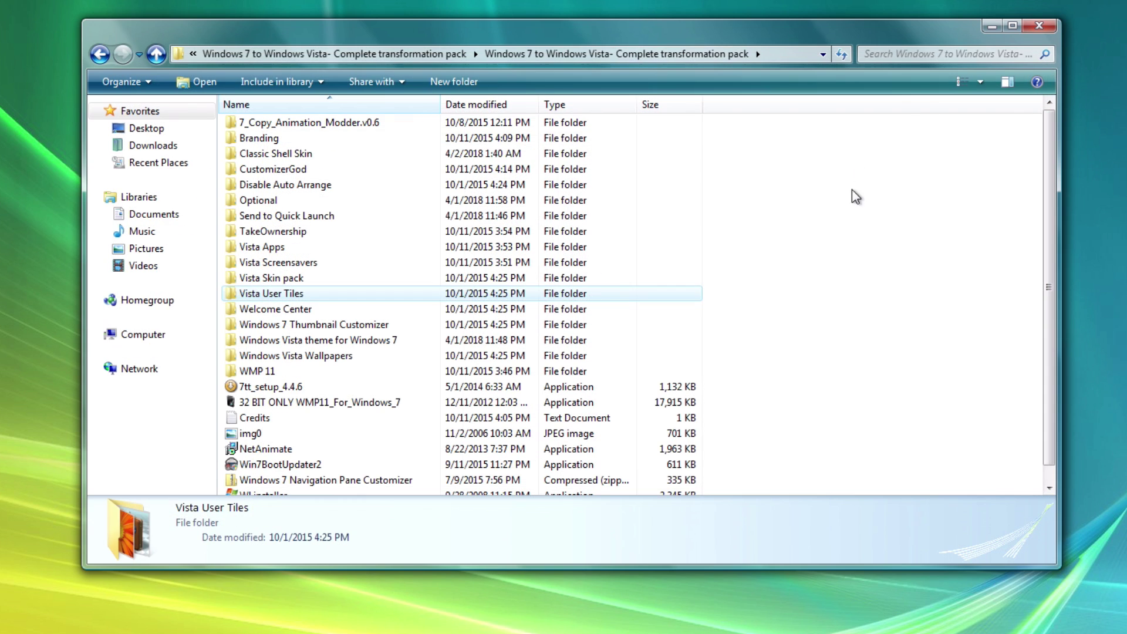
Open the Windows Vista Wallpapers folder of the transformation pack and copy all its images
click(843, 245)
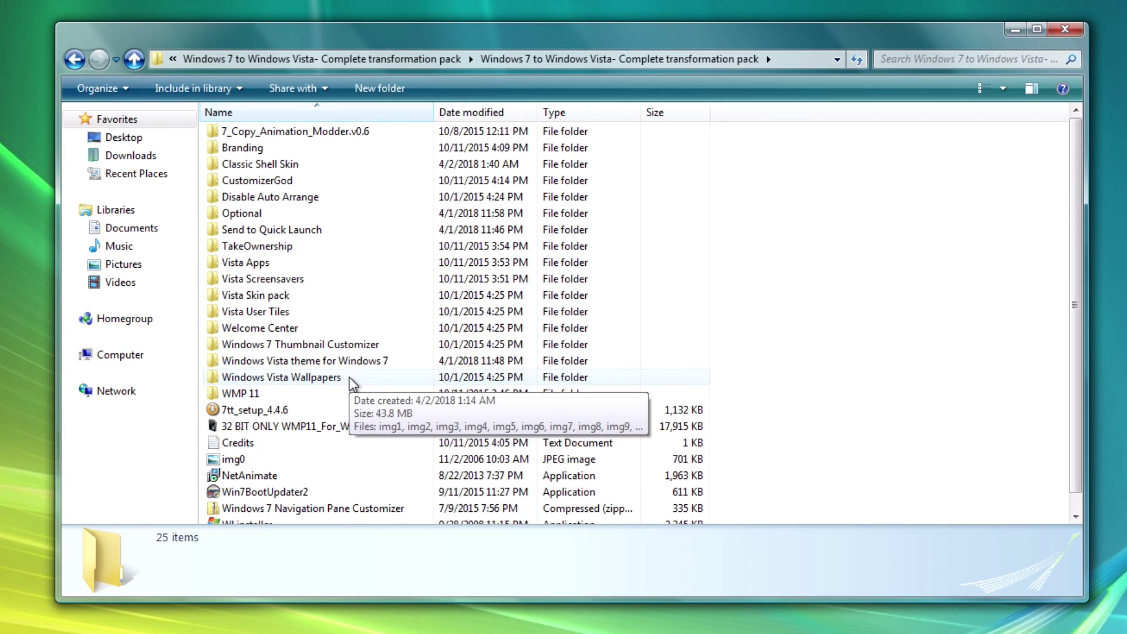
double_click(360, 356)
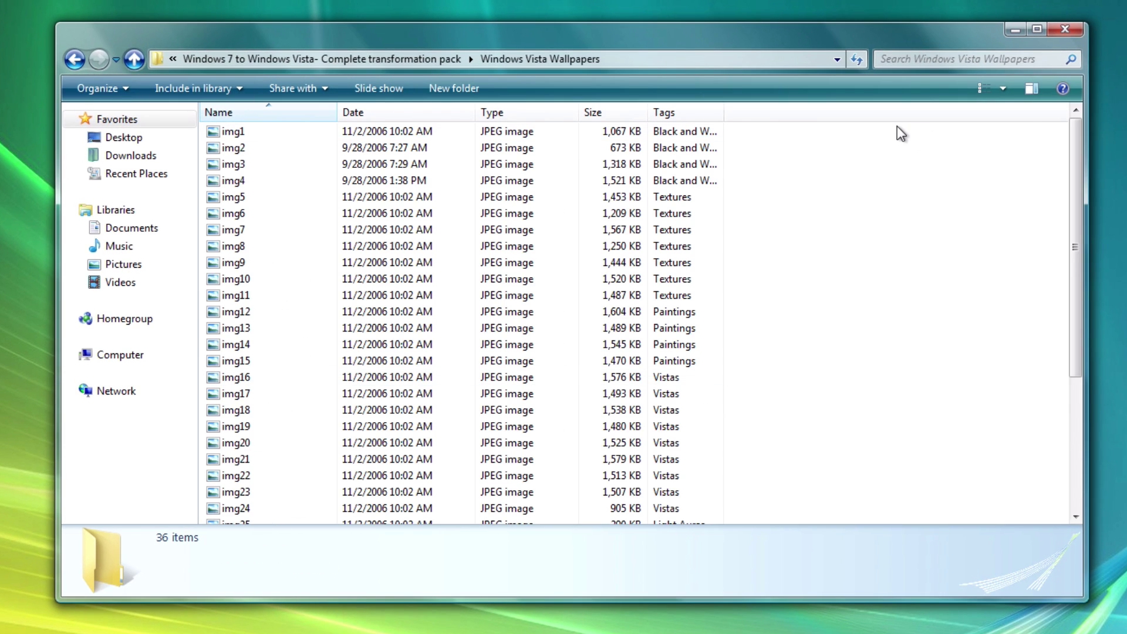
key(ctrl+a)
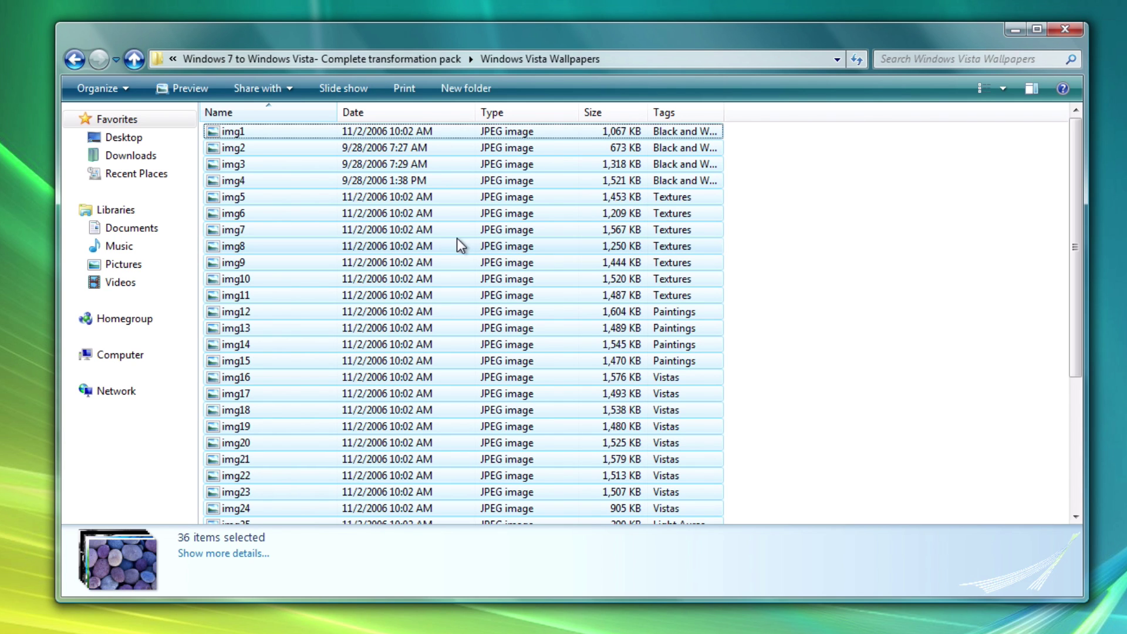
Open the folder C:\Windows\Web\Wallpaper\Windows
click(121, 356)
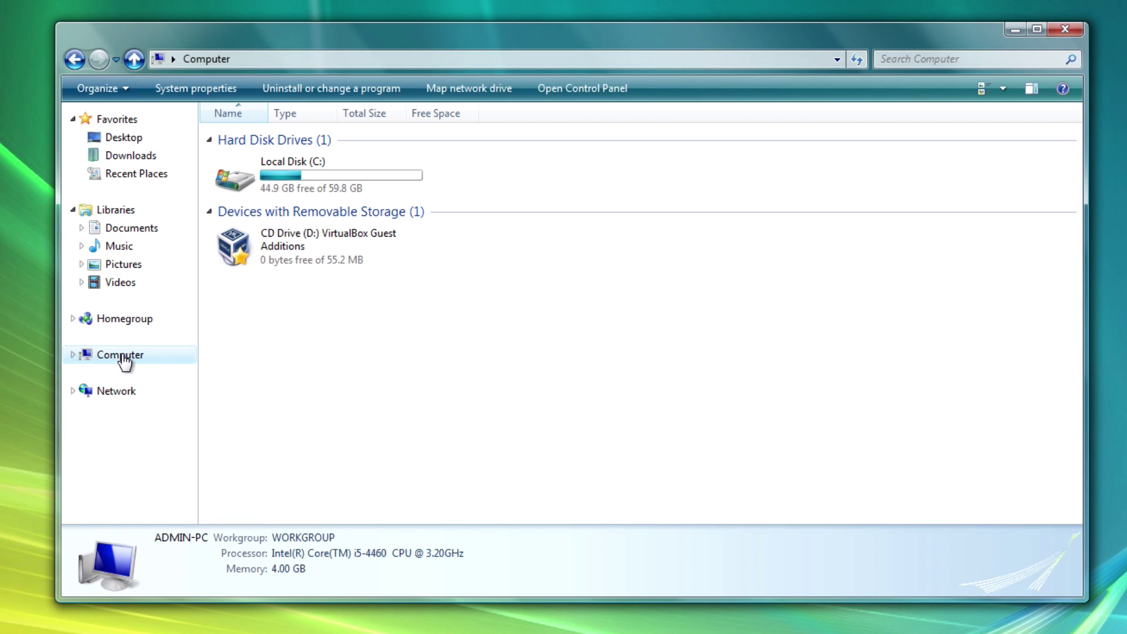
double_click(320, 193)
double_click(302, 203)
scroll(370, 464, down, 4)
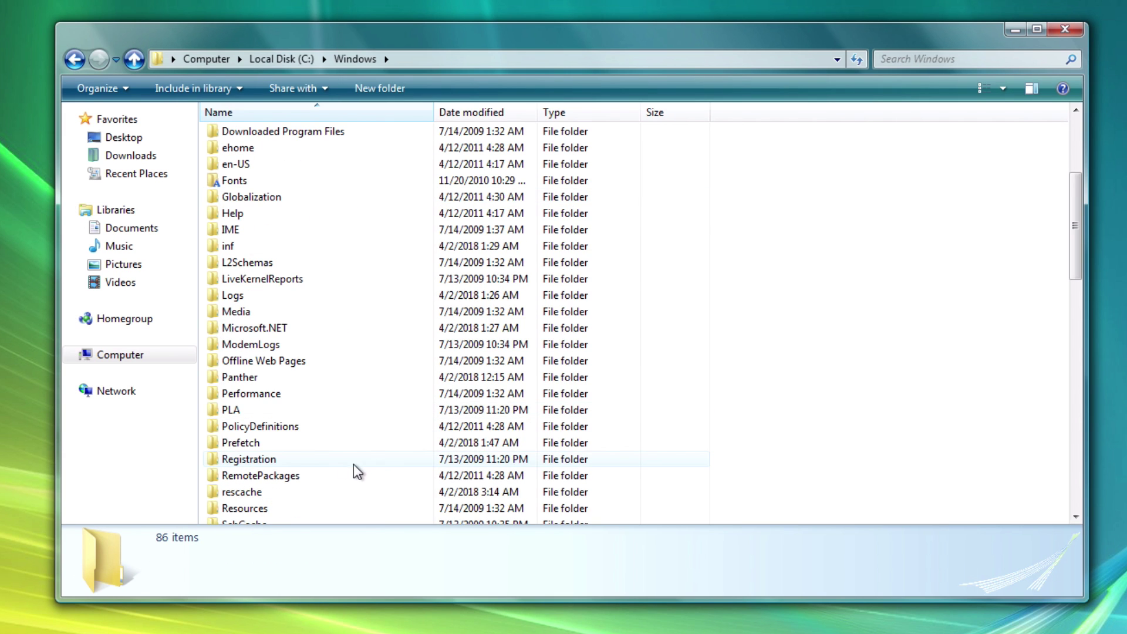
scroll(273, 390, down, 5)
scroll(255, 472, down, 4)
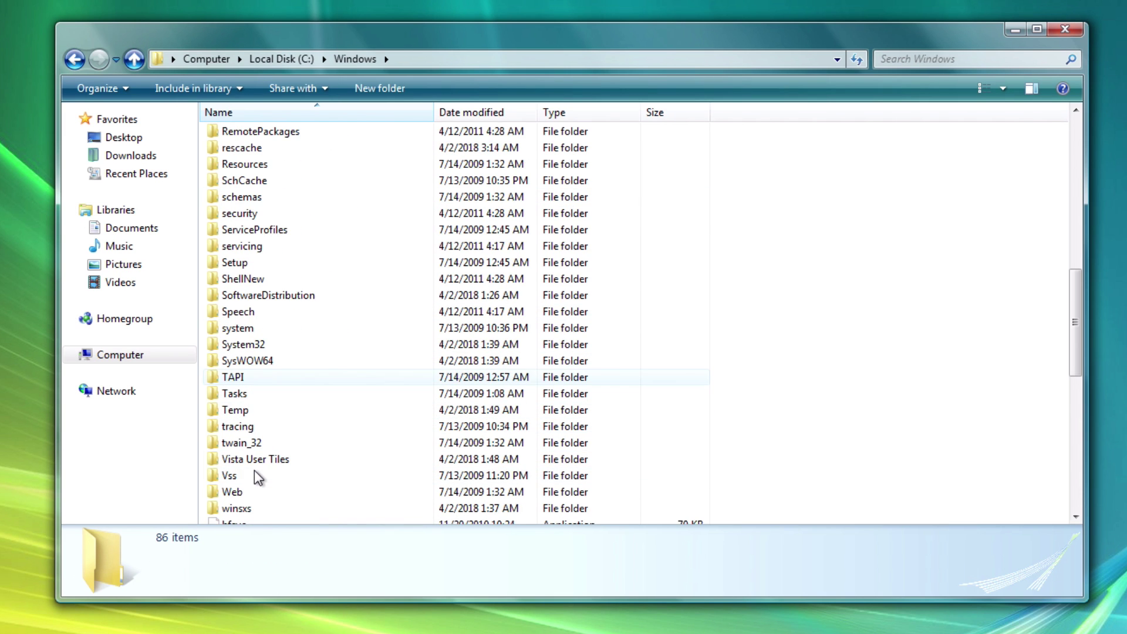
scroll(261, 420, up, 3)
scroll(254, 227, up, 8)
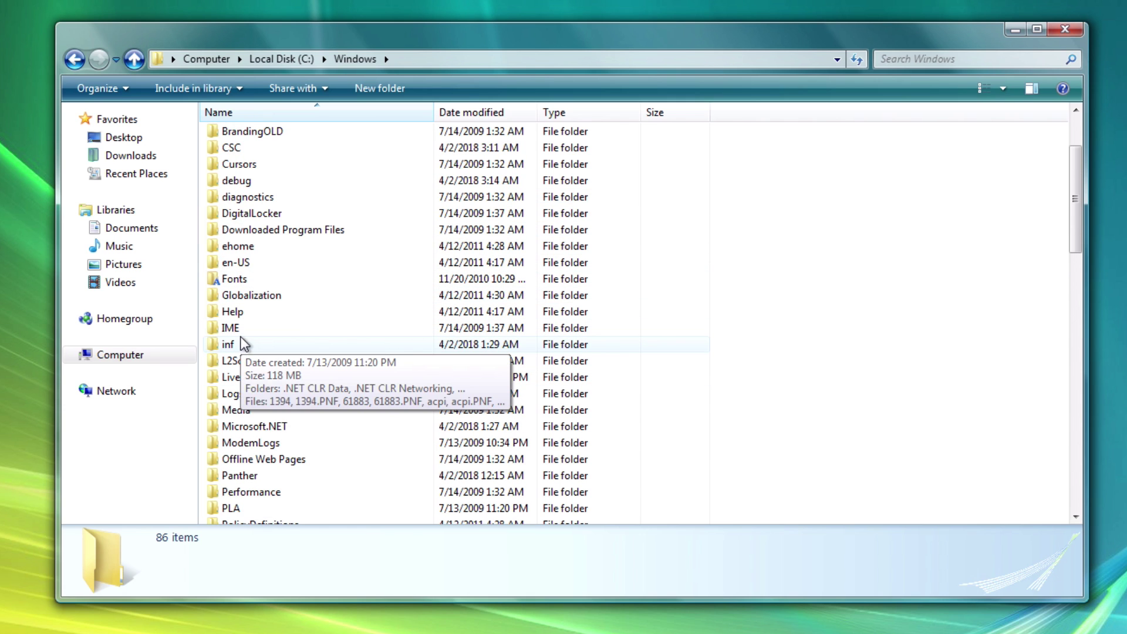
scroll(241, 341, down, 3)
scroll(256, 252, up, 3)
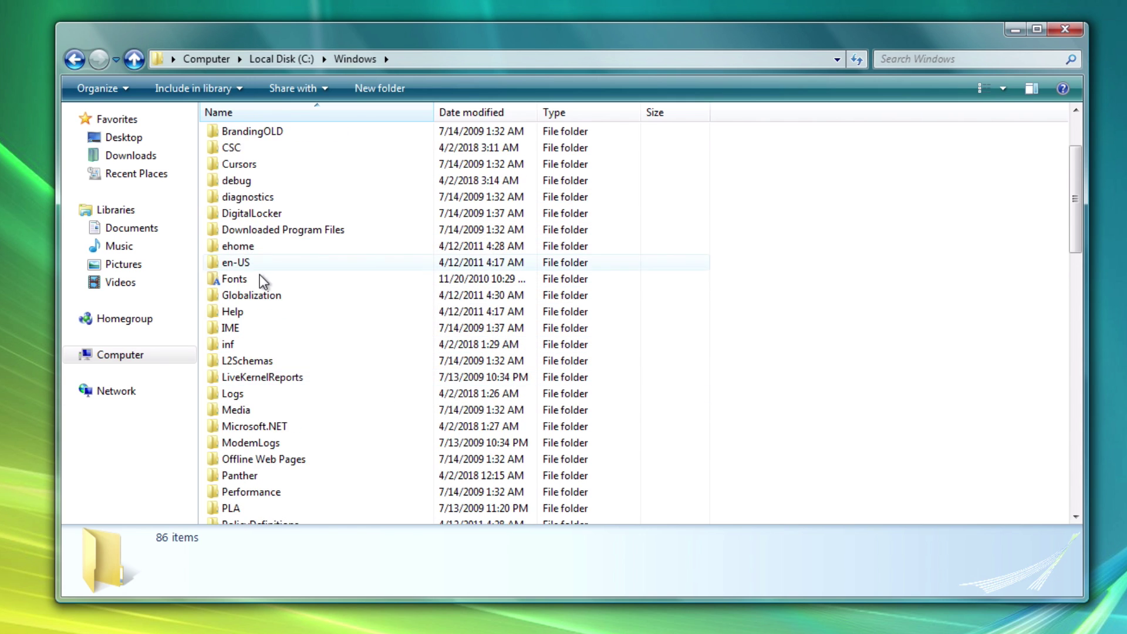
scroll(256, 352, down, 10)
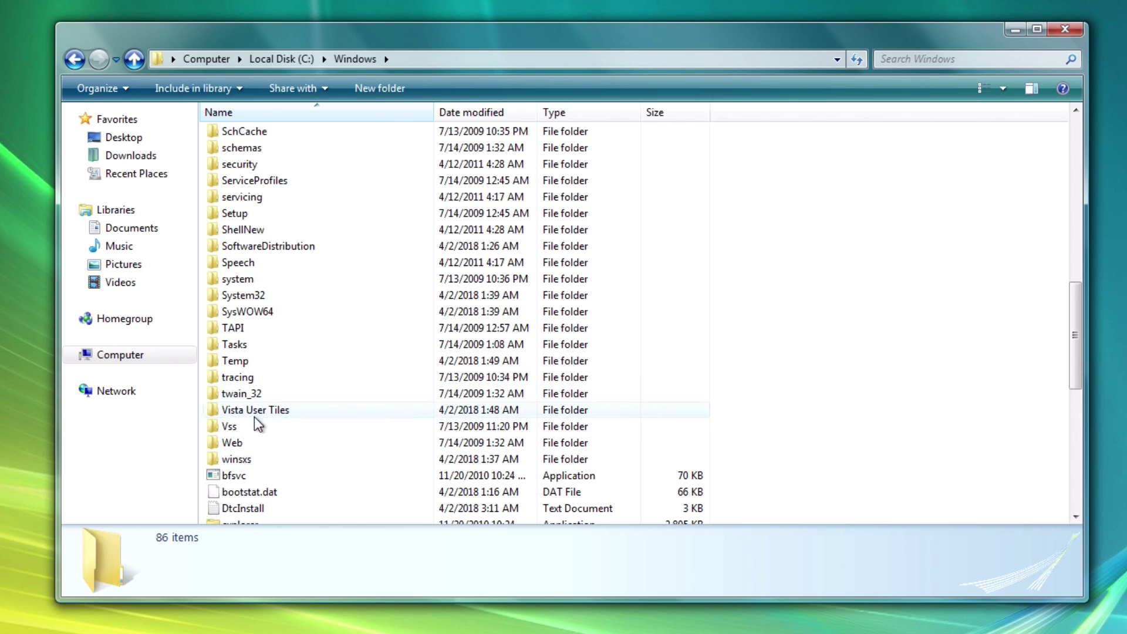
double_click(248, 447)
double_click(279, 131)
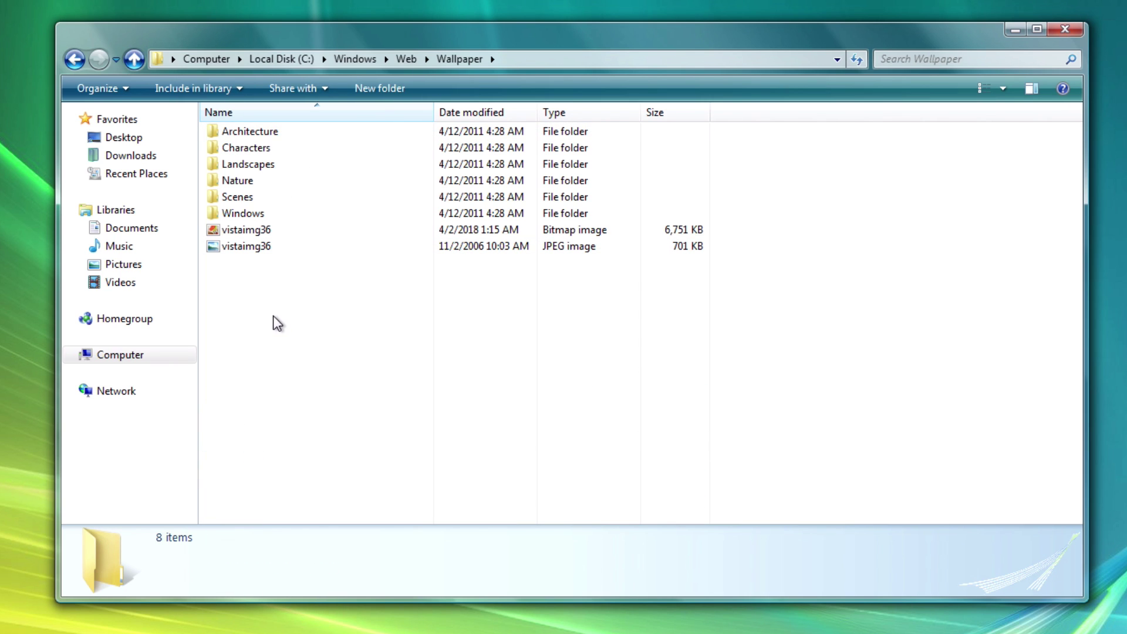
double_click(258, 215)
Paste the copied Vista wallpapers into this Windows wallpaper folder, granting administrator permission for all items
right_click(344, 277)
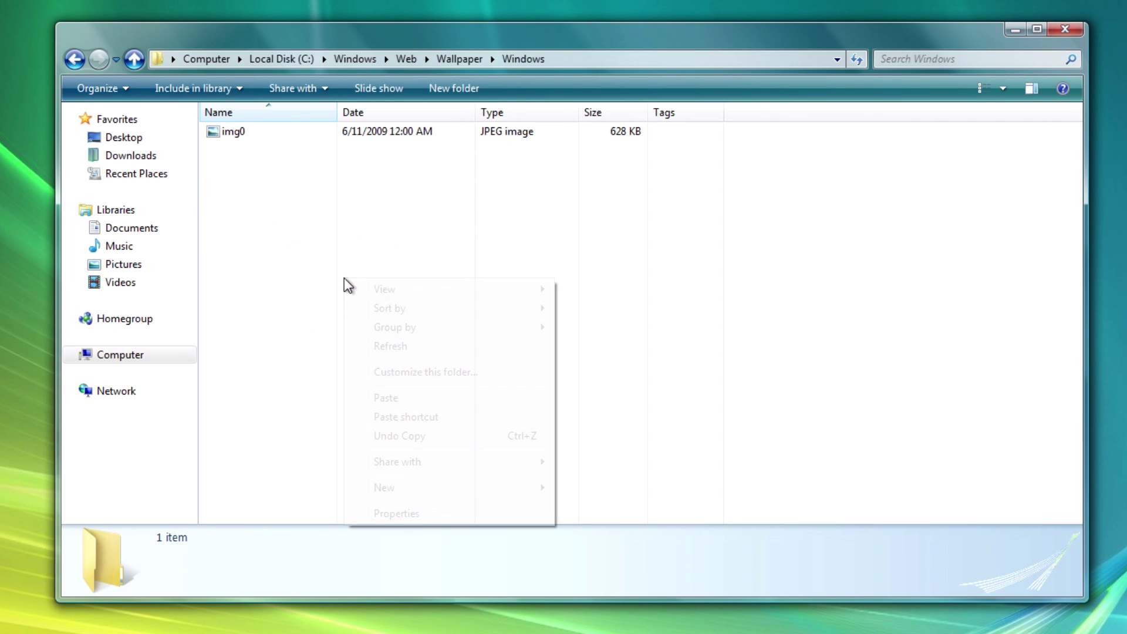
click(385, 398)
click(533, 367)
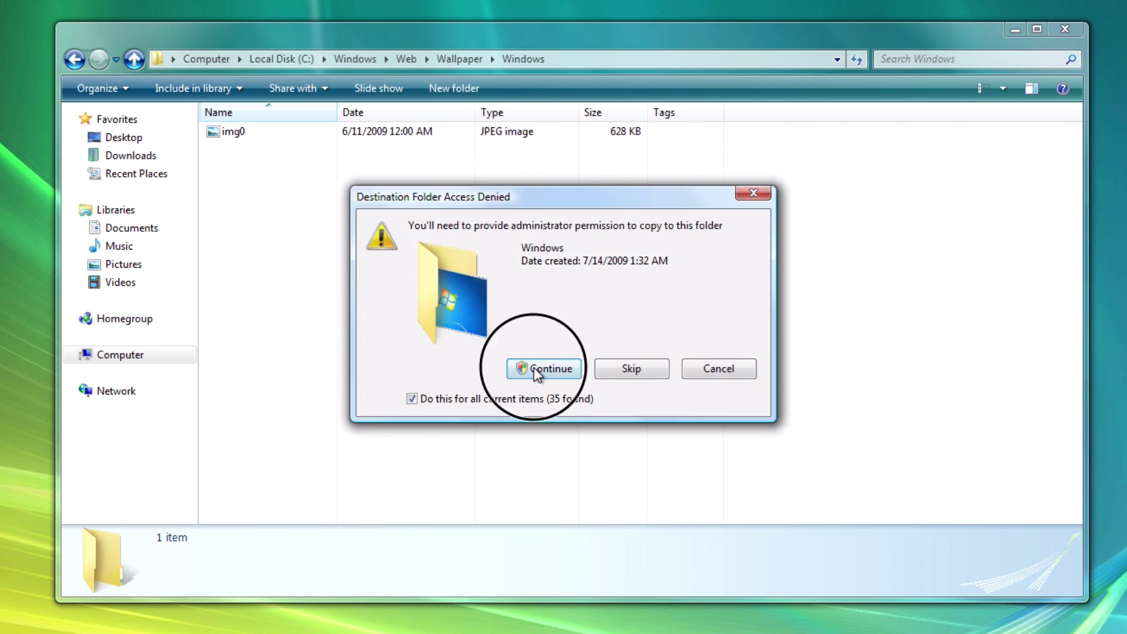
click(640, 347)
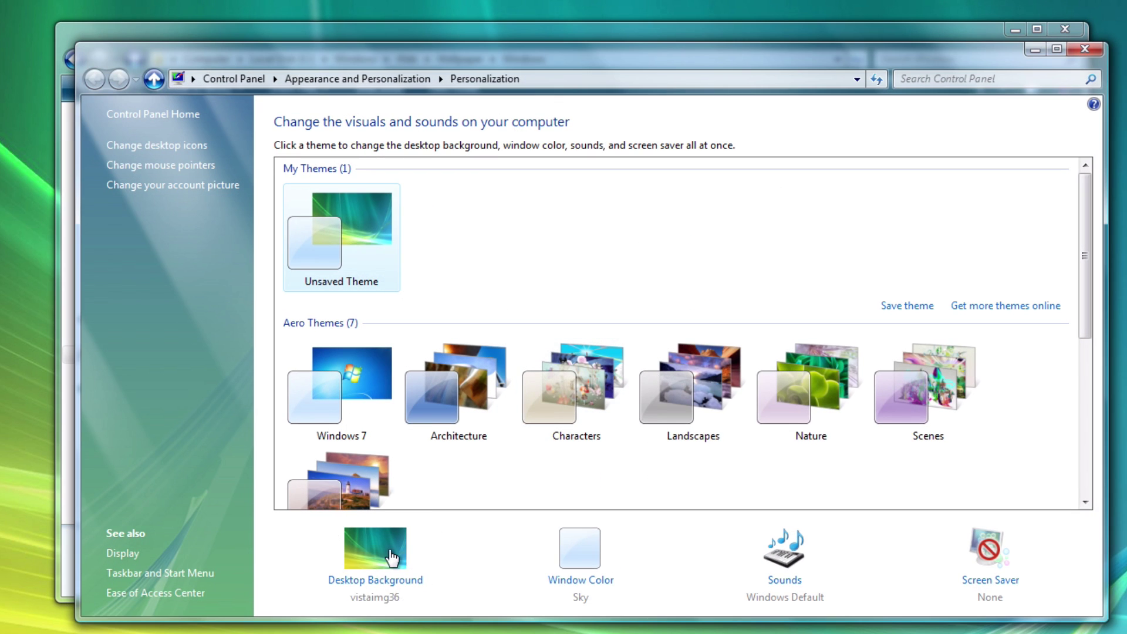
Set the mountain lake picture img35 as the desktop background and save the changes
click(389, 555)
click(553, 422)
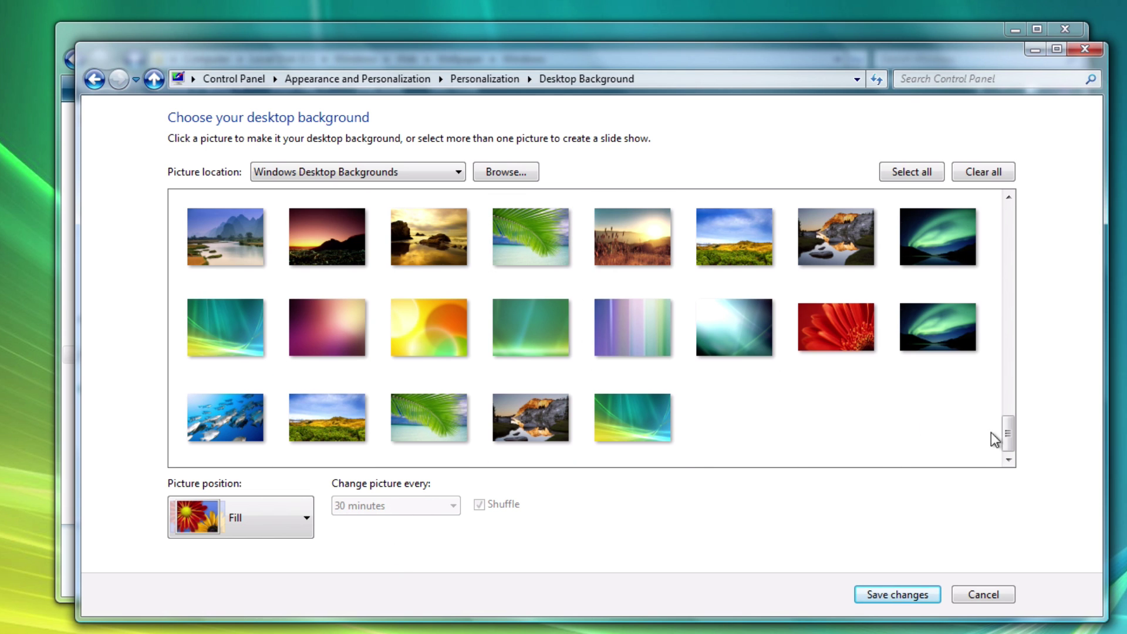
mouse_move(1008, 441)
mouse_down()
mouse_move(1007, 376)
mouse_move(1006, 457)
mouse_up()
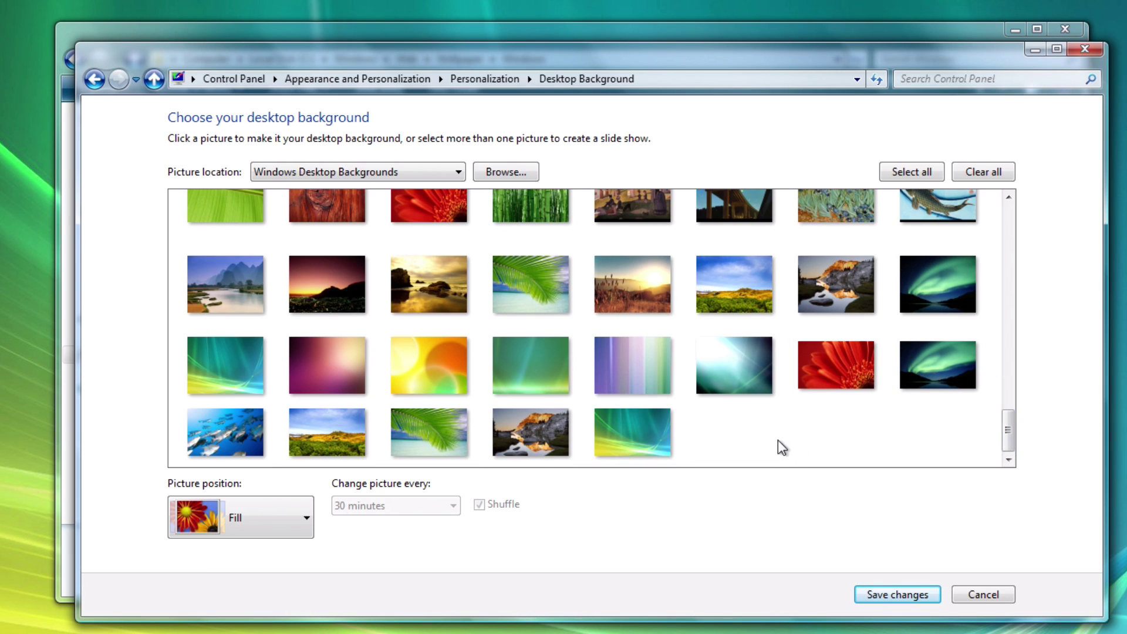
click(592, 441)
click(537, 435)
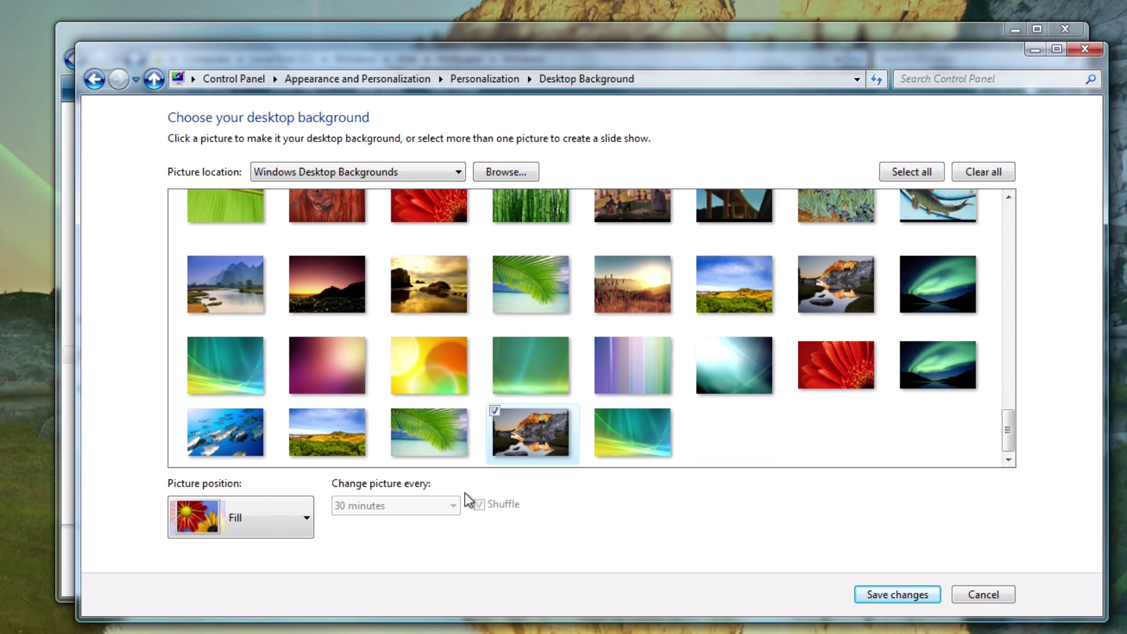
click(886, 593)
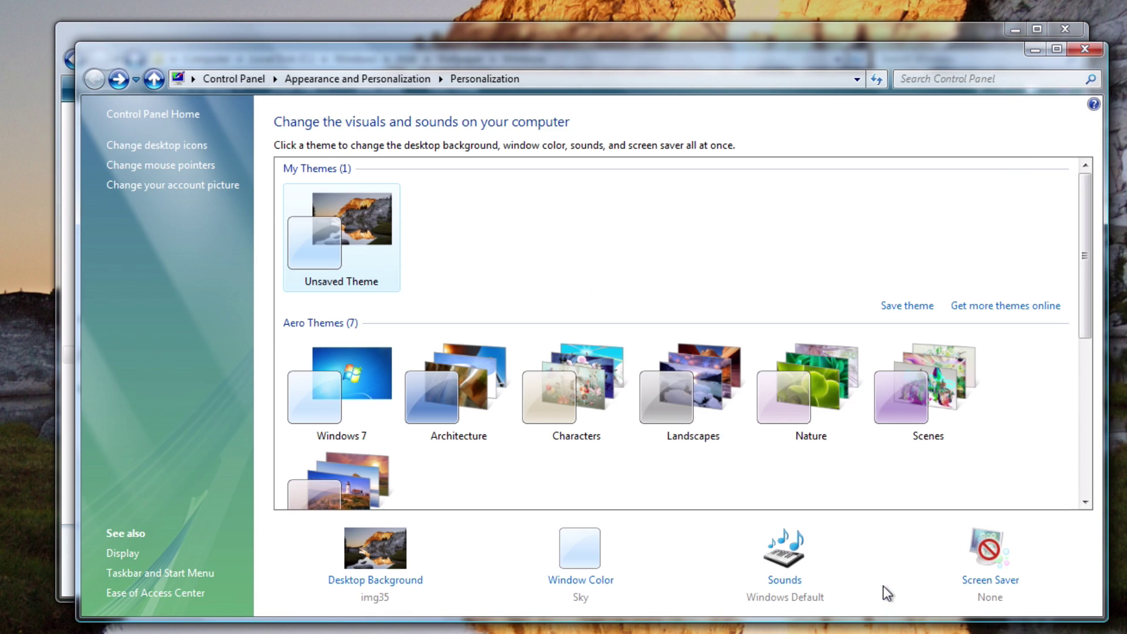
Close the Personalization window and the Explorer window used for the wallpapers
click(1085, 49)
click(75, 58)
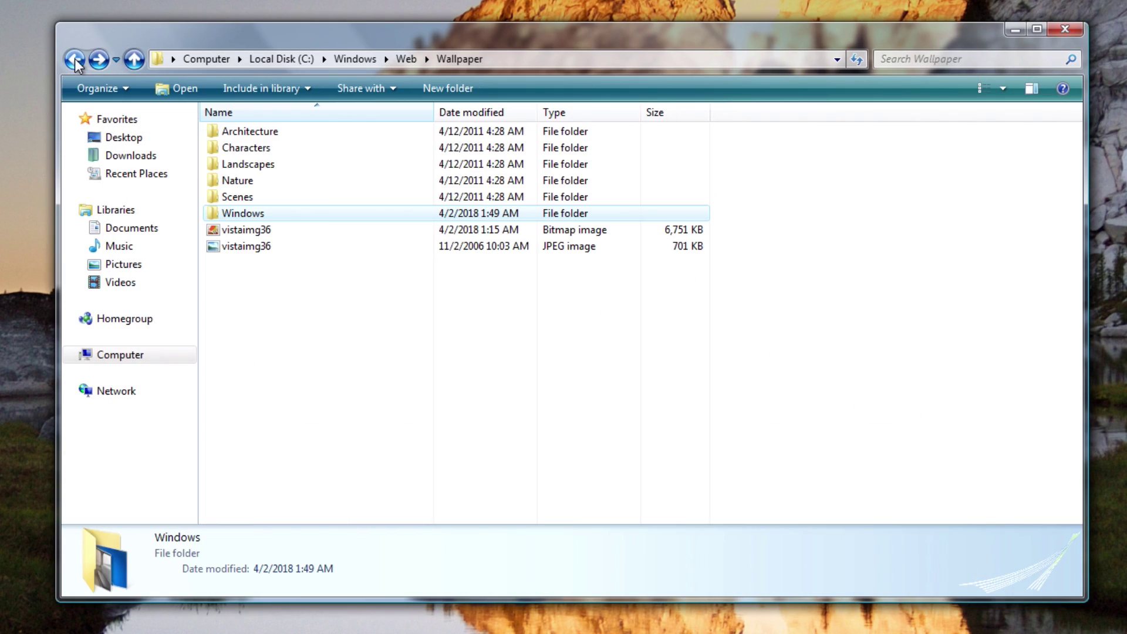
click(75, 59)
click(75, 58)
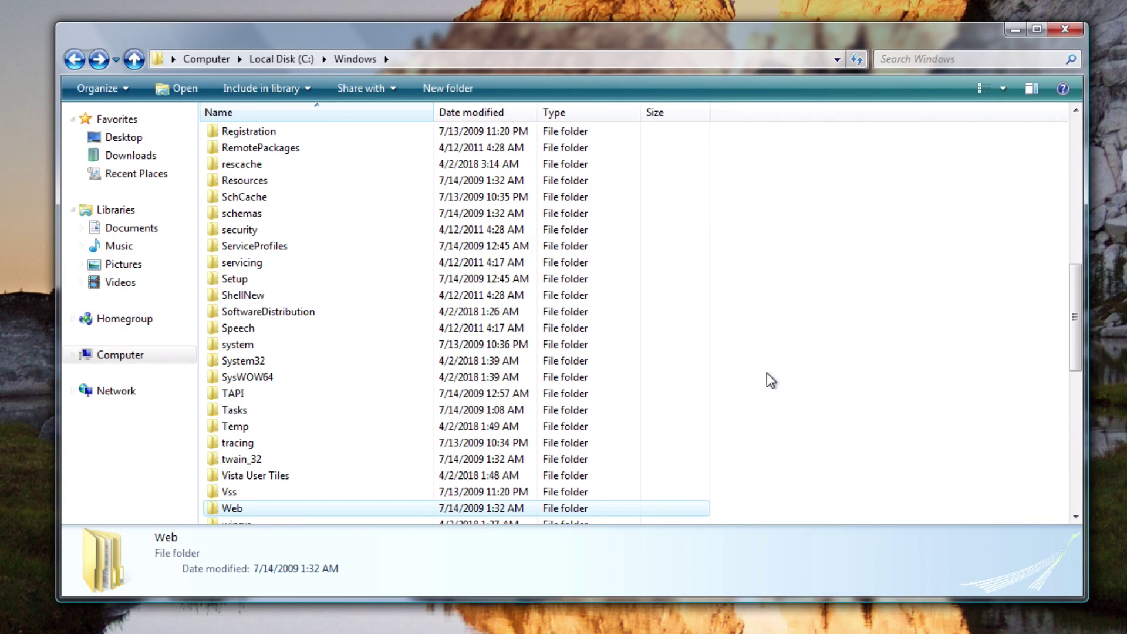
click(1065, 29)
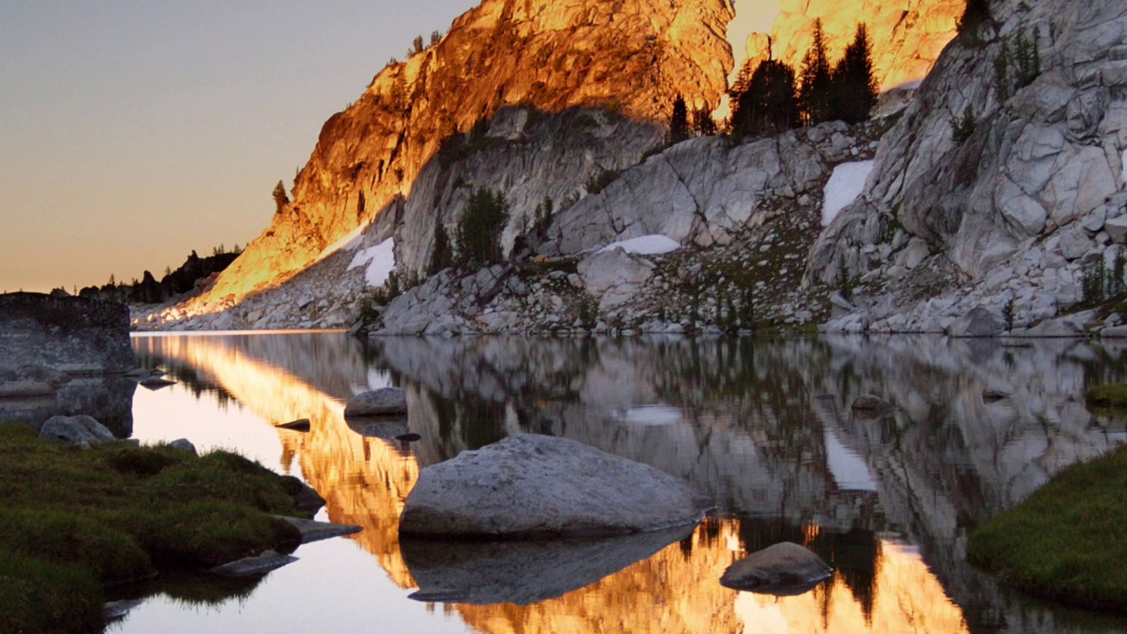
Open the Send to Quick Launch folder of the transformation pack inside the user's Downloads
key(super)
click(47, 390)
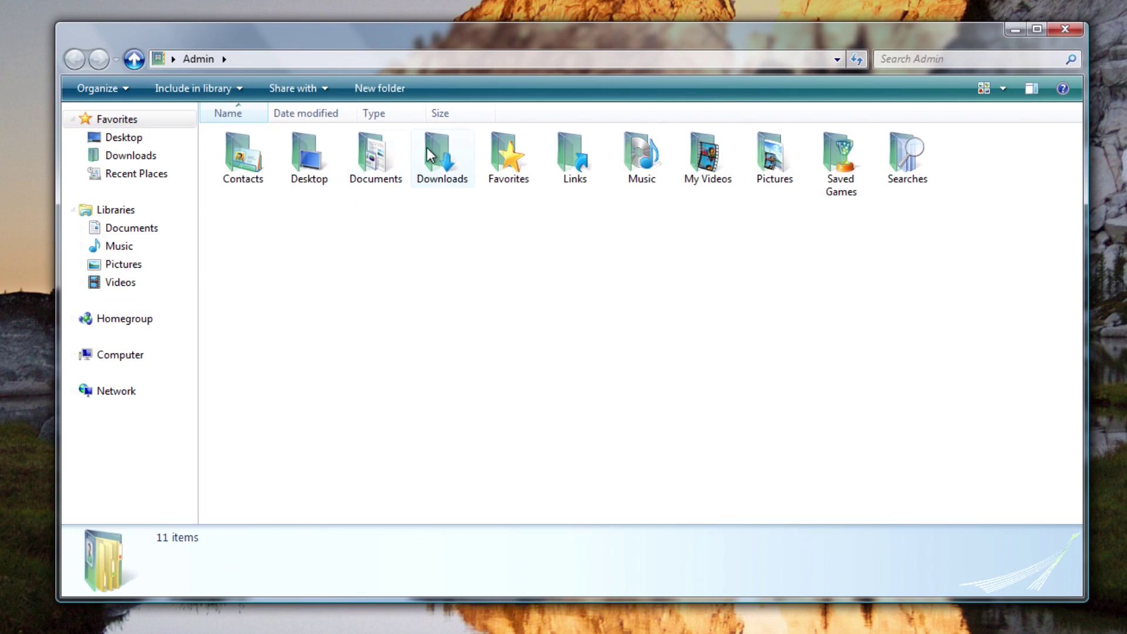
double_click(430, 155)
double_click(366, 135)
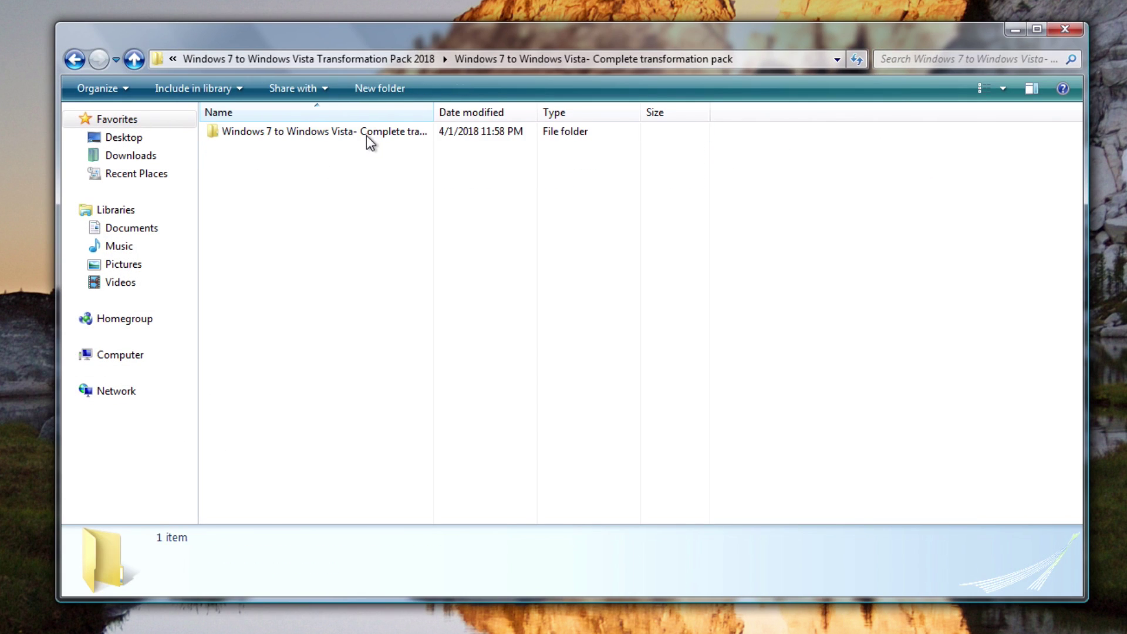
double_click(367, 135)
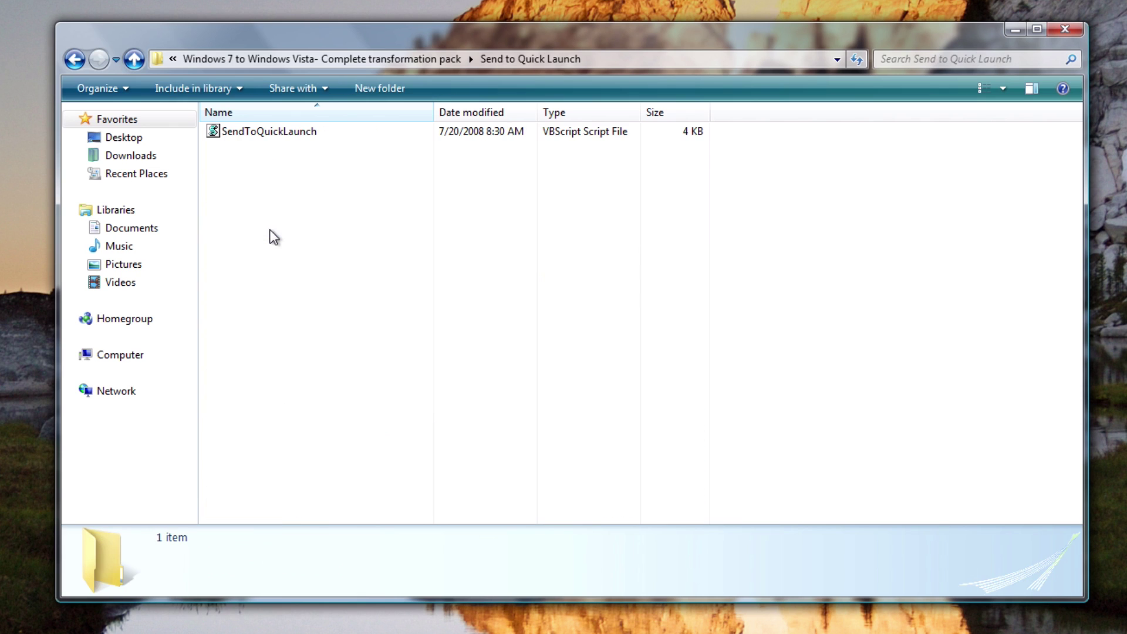
Run the SendToQuickLaunch script to install it and dismiss its completion message
double_click(284, 130)
click(675, 155)
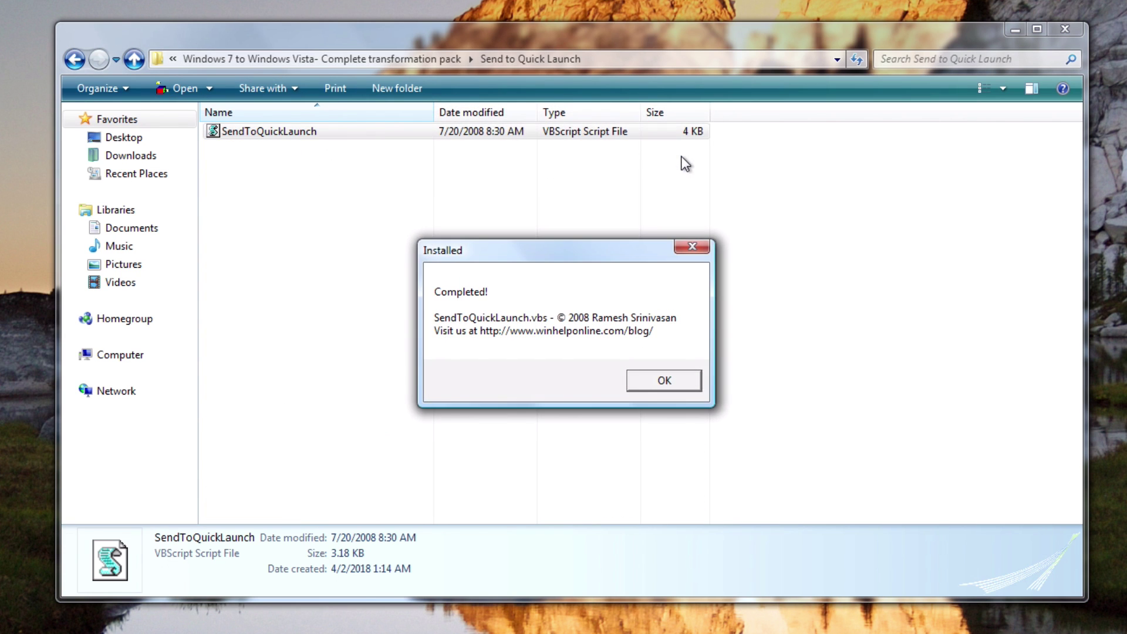
click(663, 382)
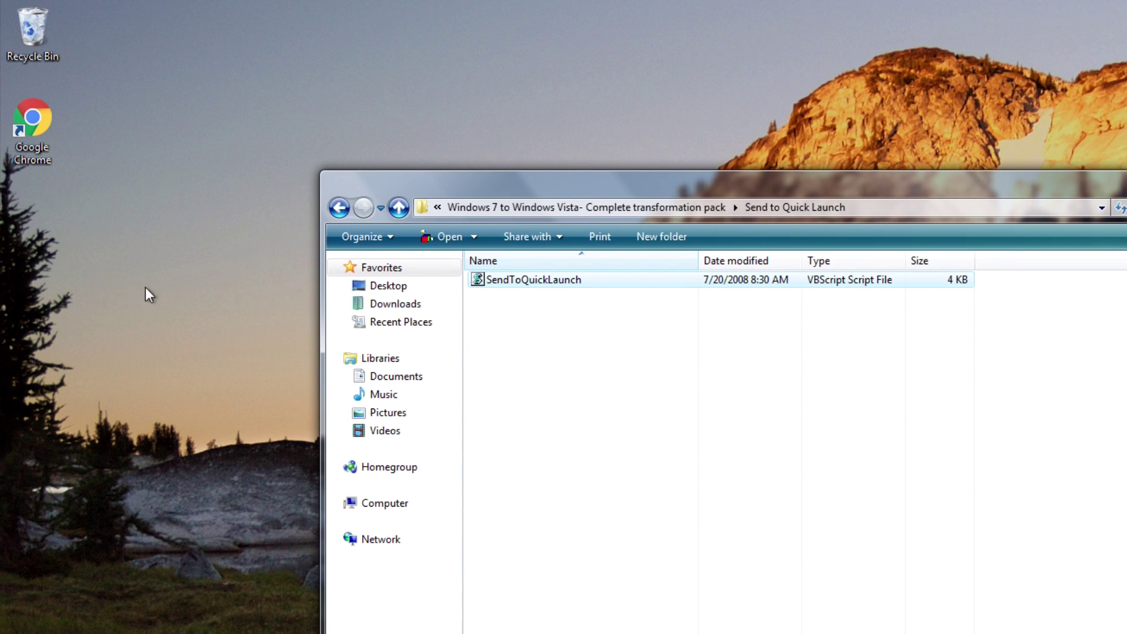
Examine the Send to destinations offered for the Google Chrome desktop shortcut
right_click(48, 141)
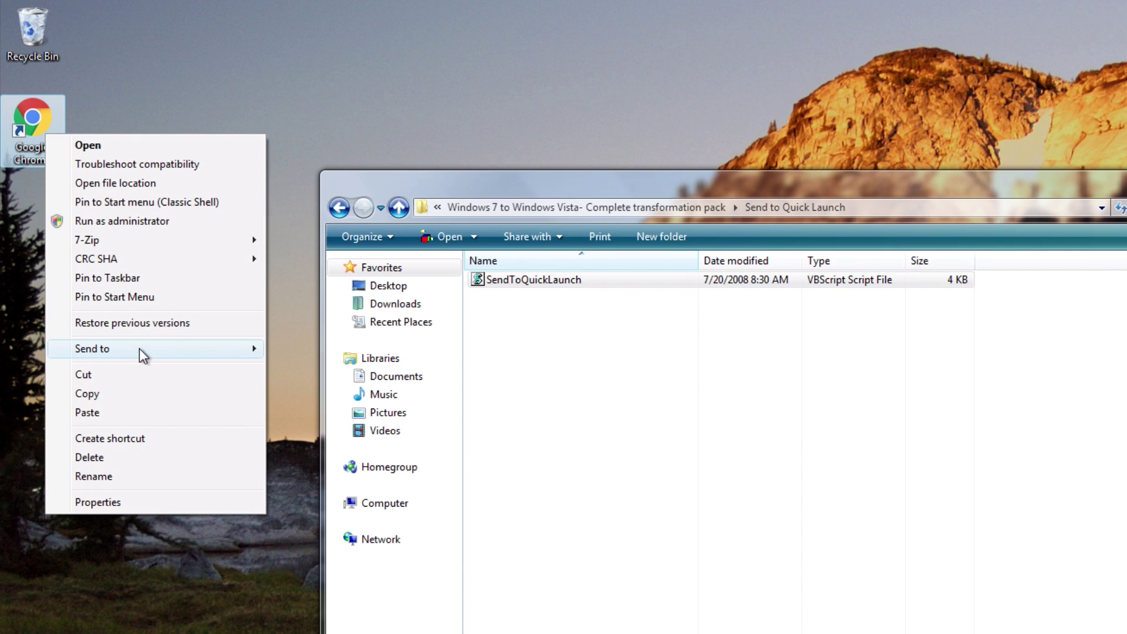
mouse_move(141, 350)
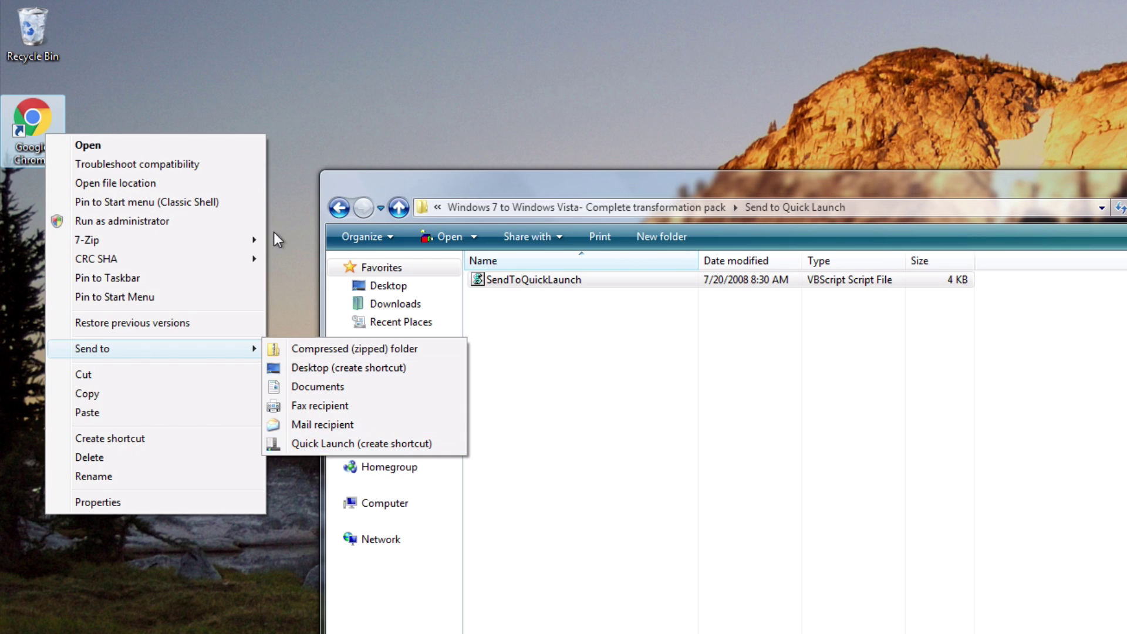
Send a shortcut of the Google Chrome desktop icon to Quick Launch
click(287, 145)
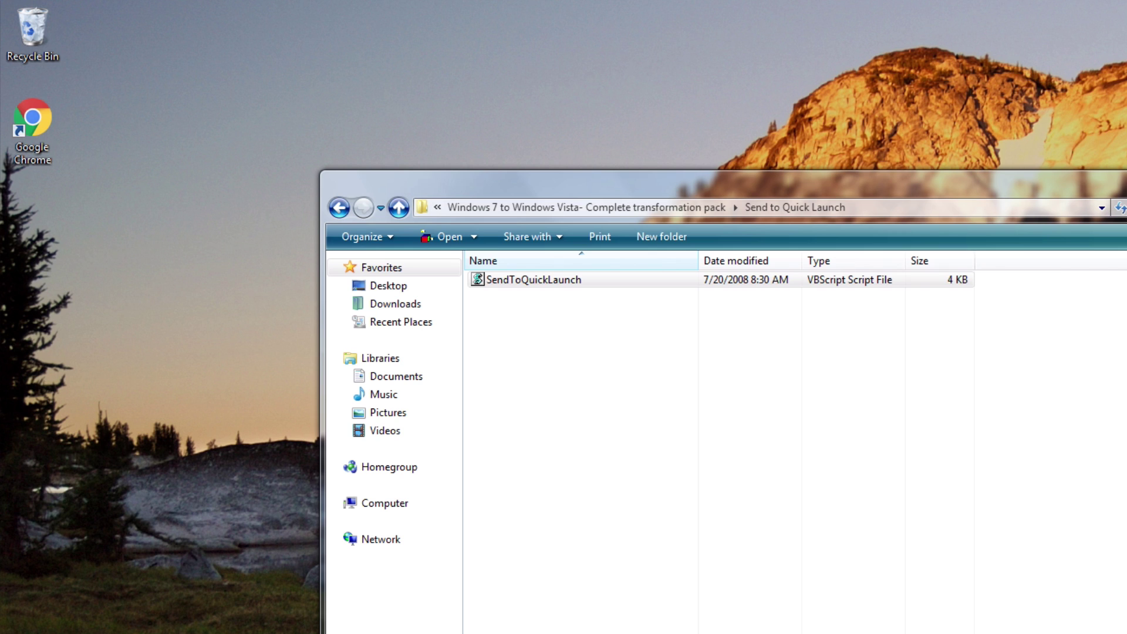
right_click(21, 136)
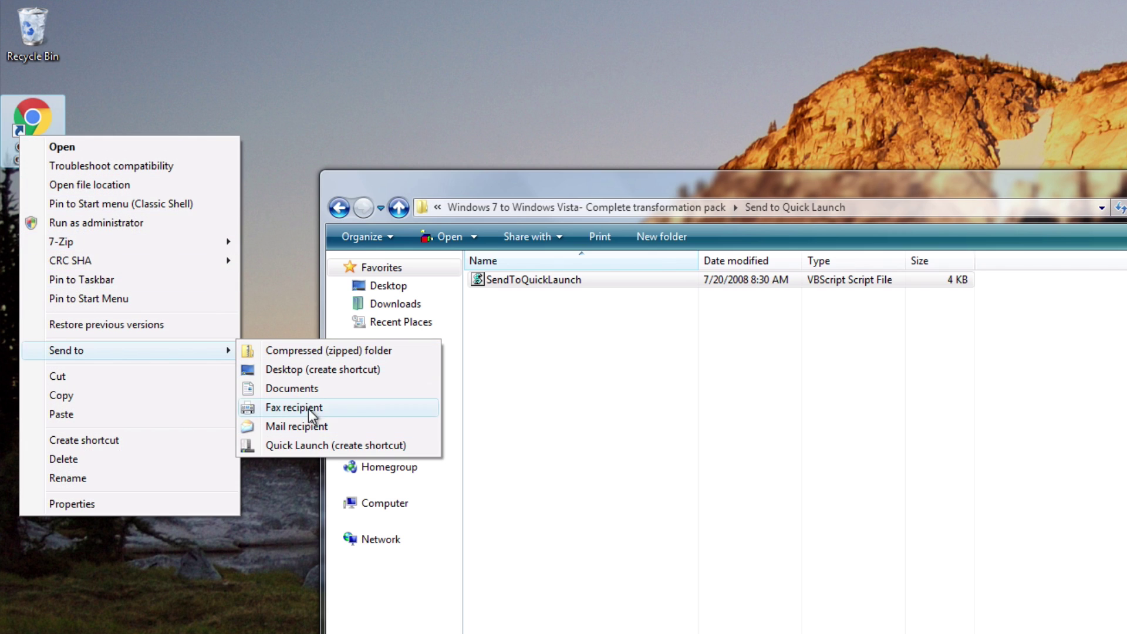
click(310, 447)
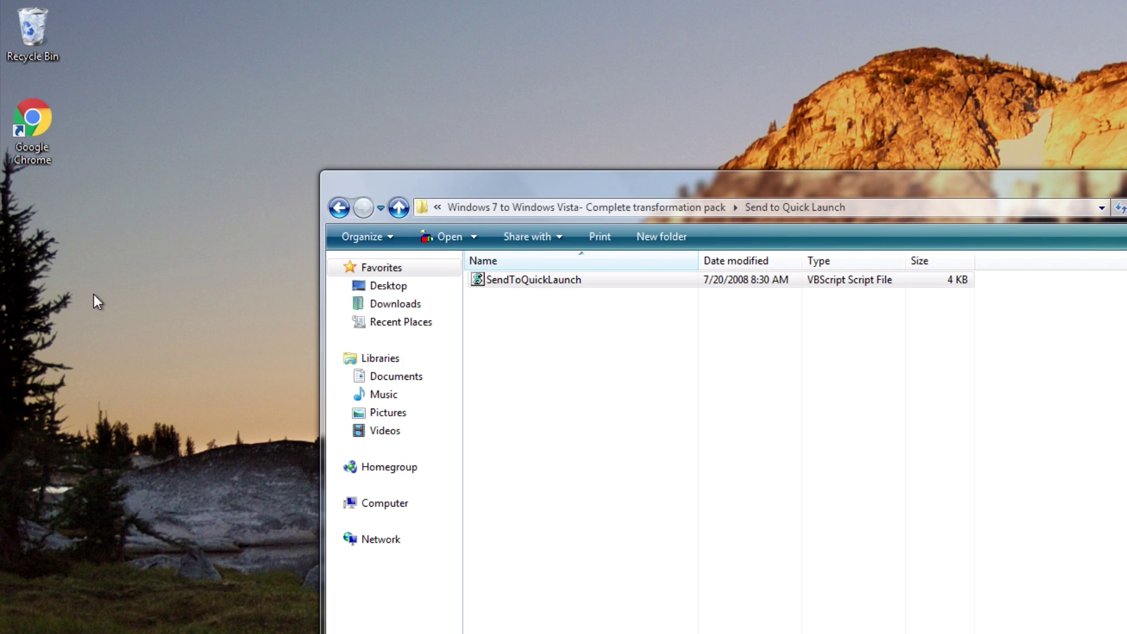
Open the Remove Pin To Taskbar Button folder inside the transformation pack's Optional folder
click(545, 465)
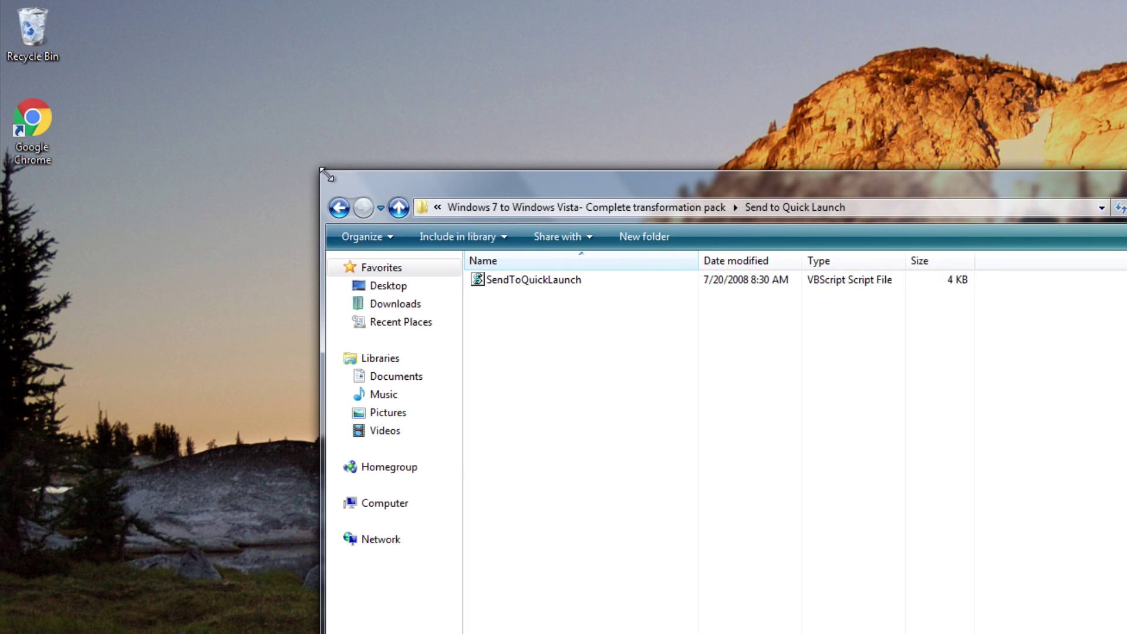
key(BackSpace)
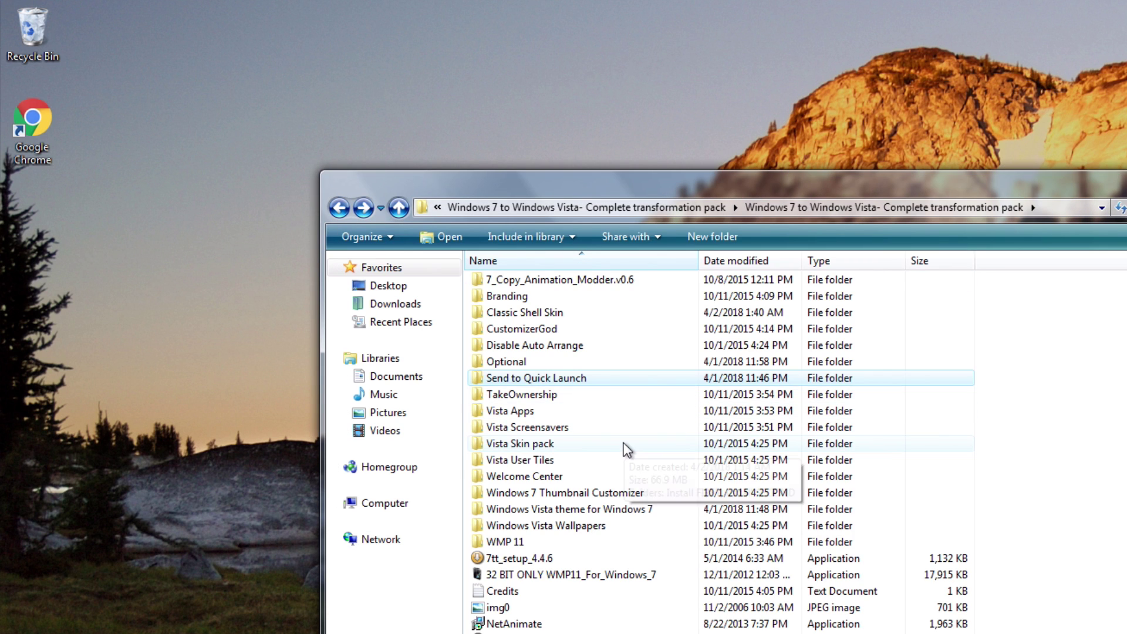
double_click(598, 364)
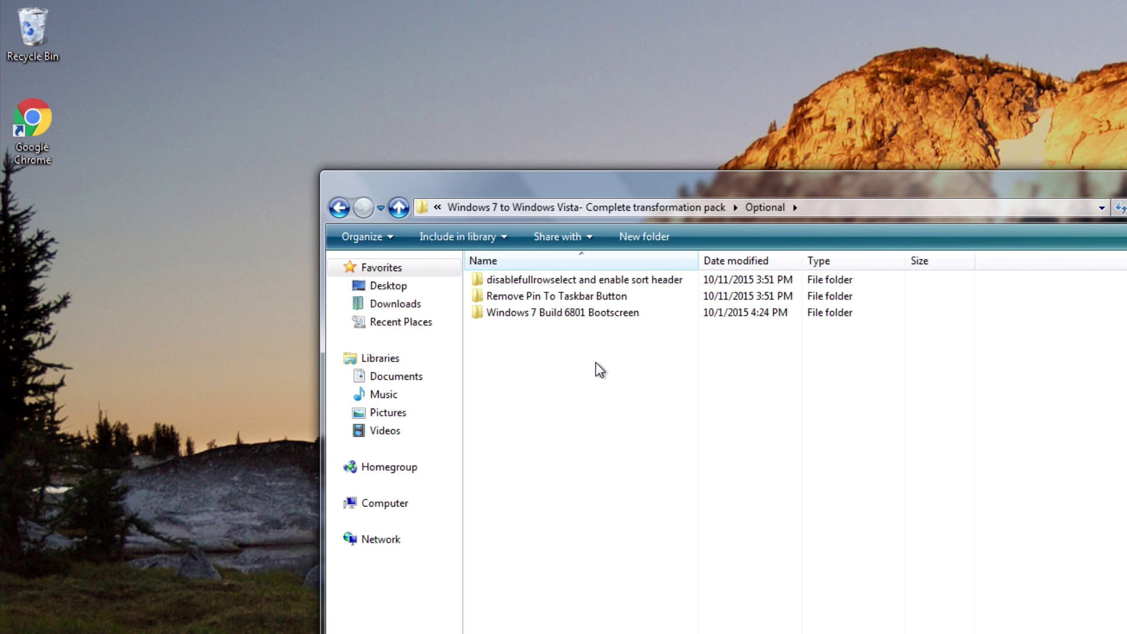
click(552, 303)
double_click(552, 302)
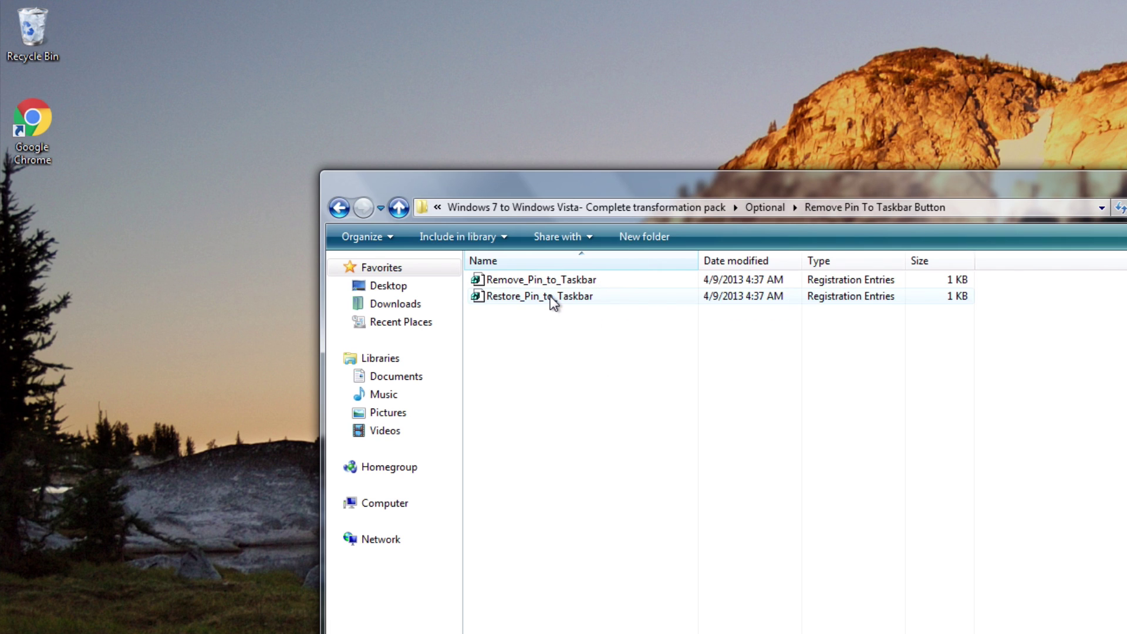
Merge the Remove_Pin_to_Taskbar registry file, checking the Google Chrome shortcut's context menu before and after
right_click(34, 133)
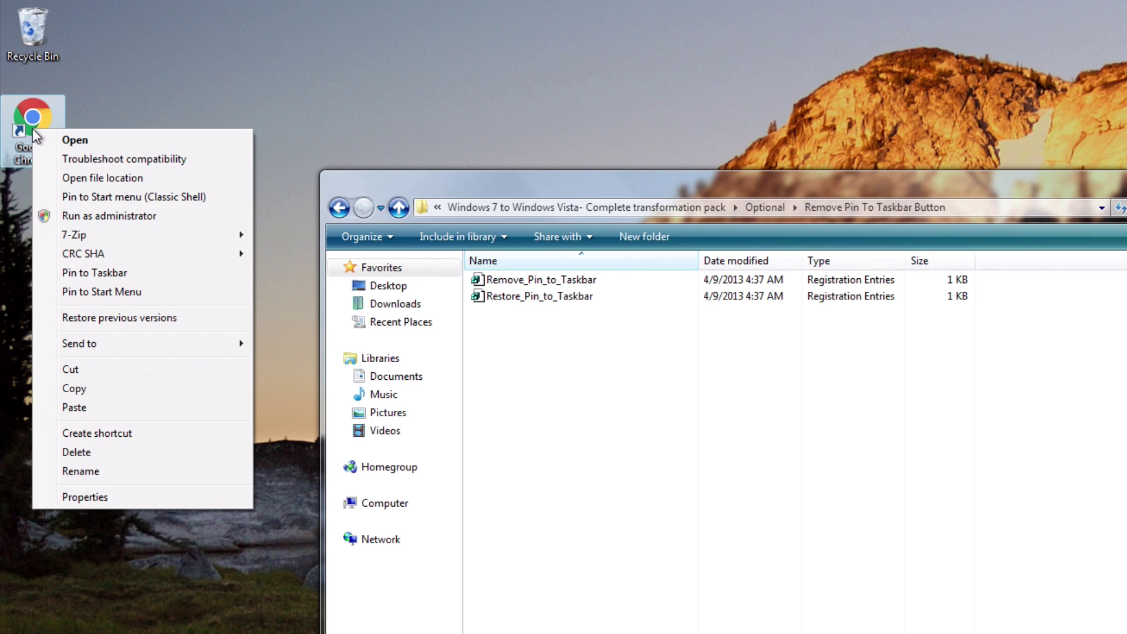
click(106, 274)
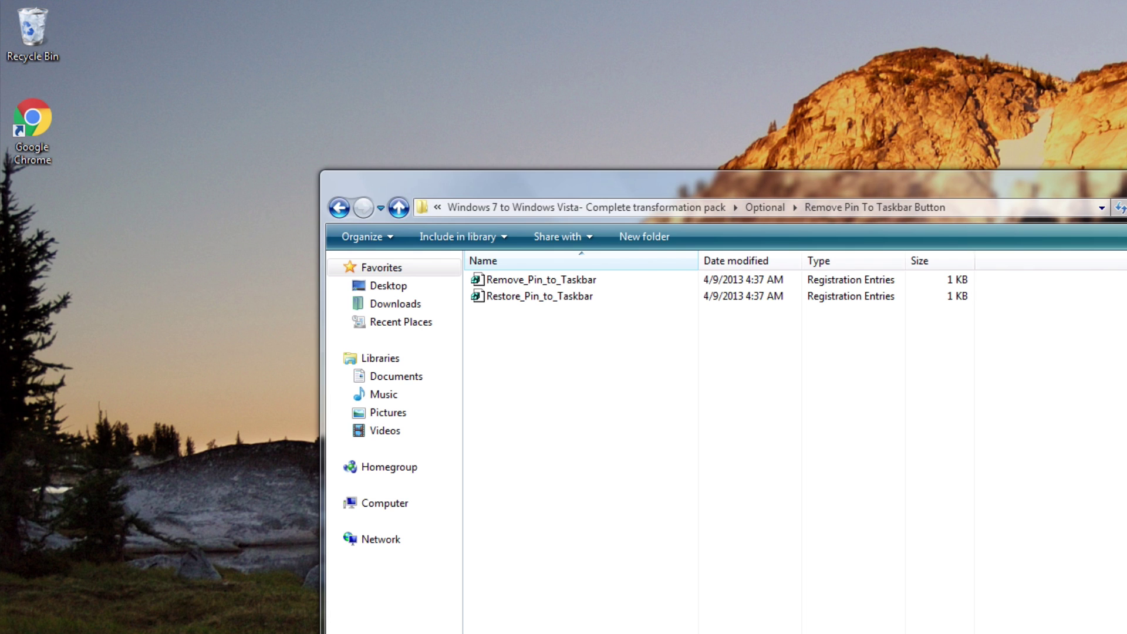
double_click(548, 280)
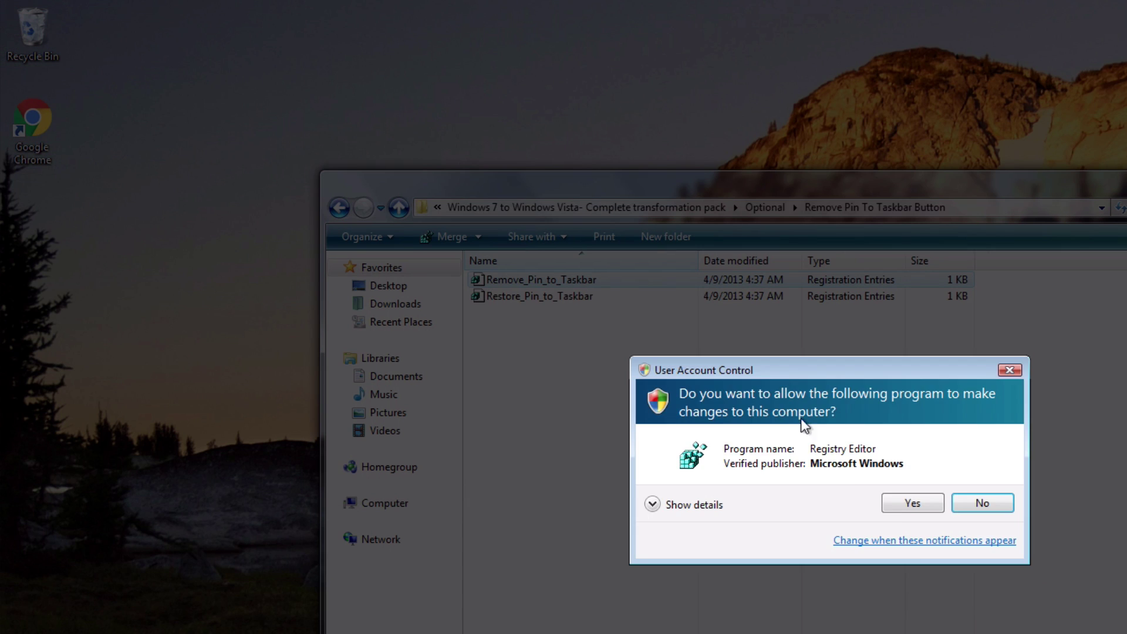
click(912, 503)
click(956, 501)
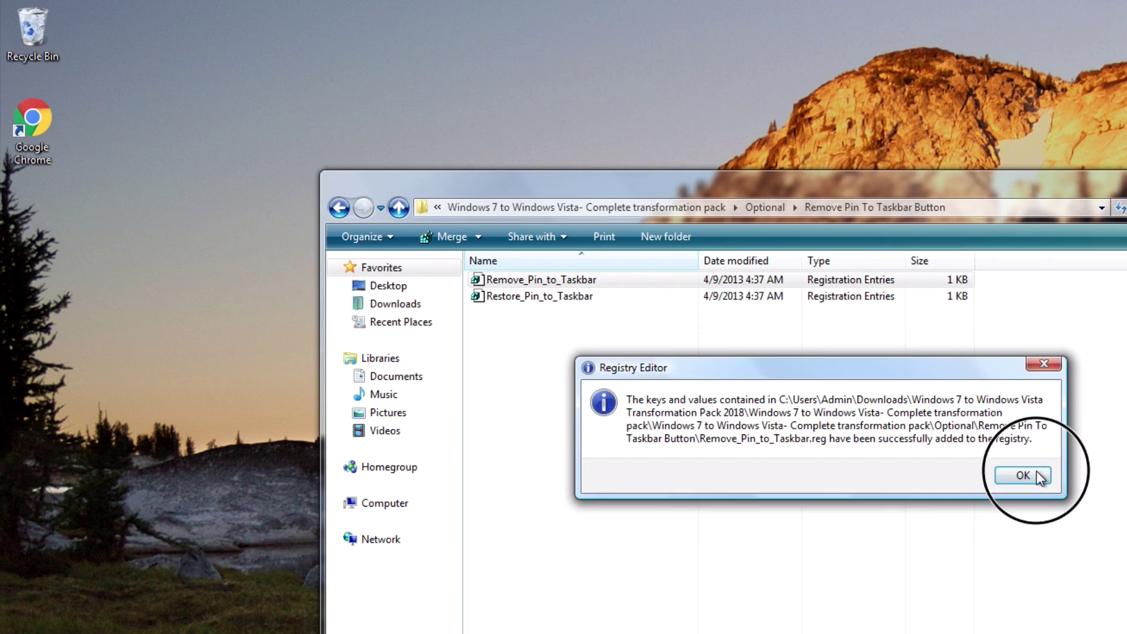
click(1036, 475)
right_click(29, 135)
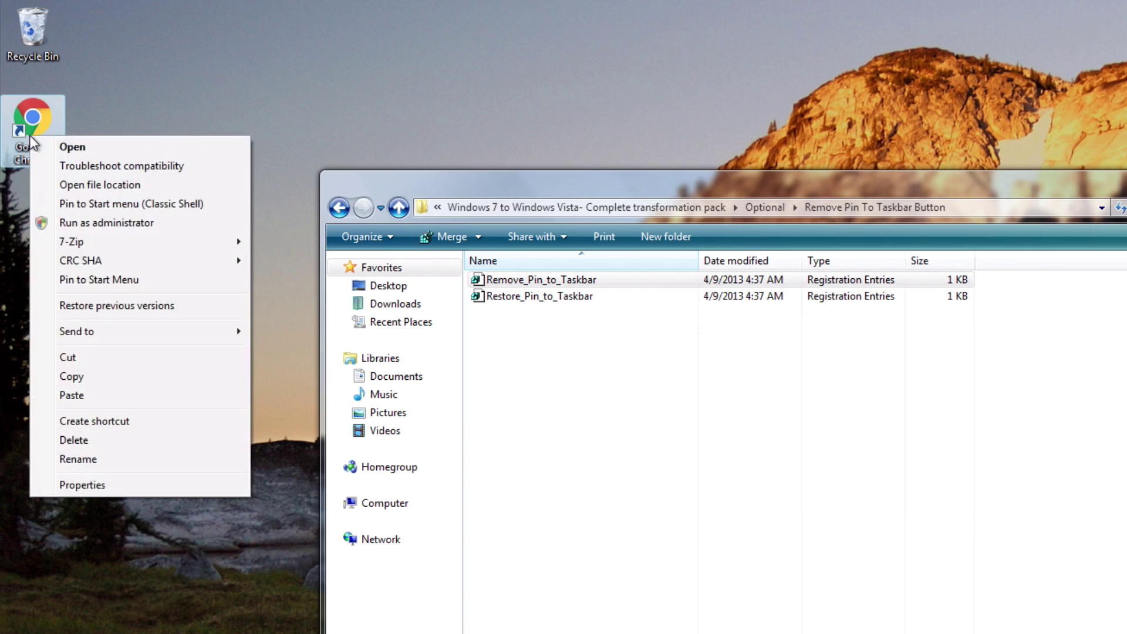
click(140, 283)
Go back to the main transformation pack folder and open the Vista Screensavers folder
click(339, 210)
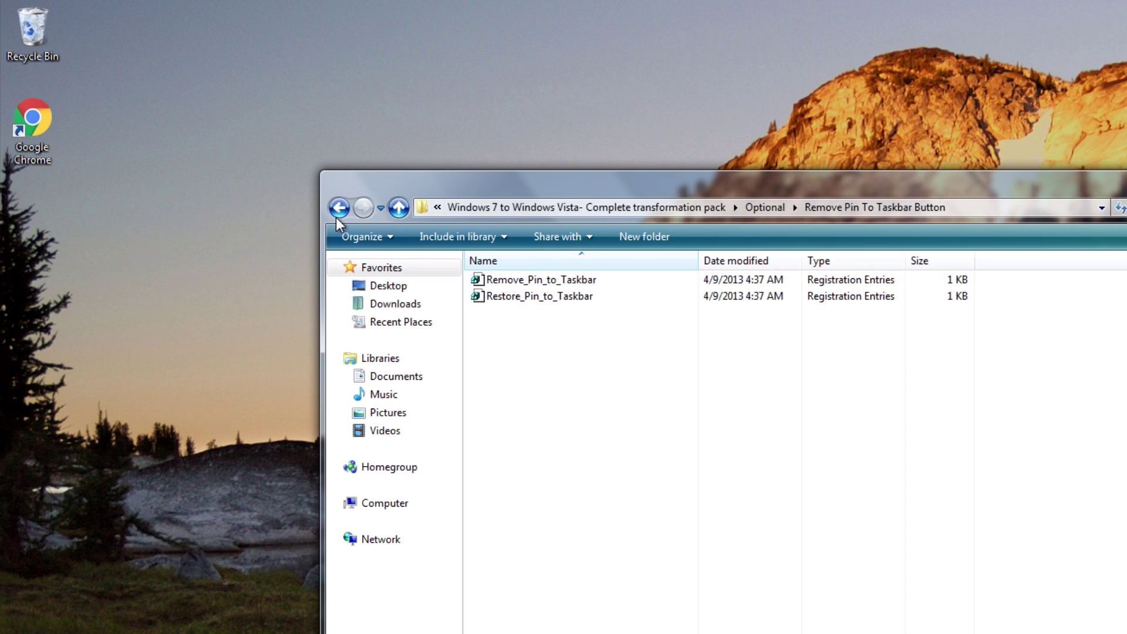
click(338, 214)
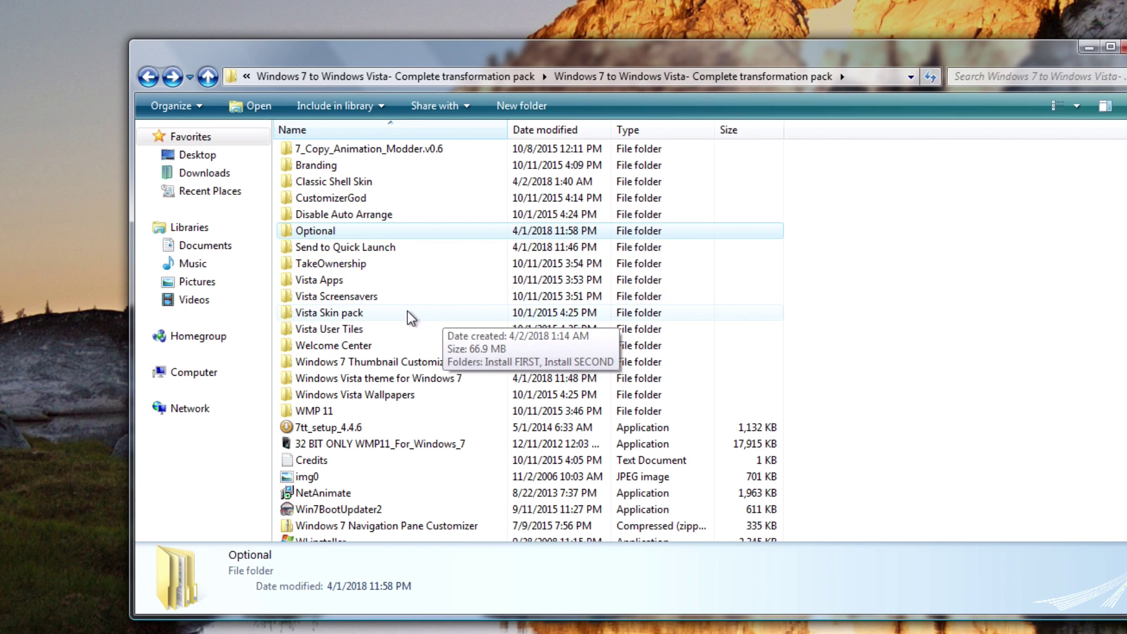
double_click(392, 297)
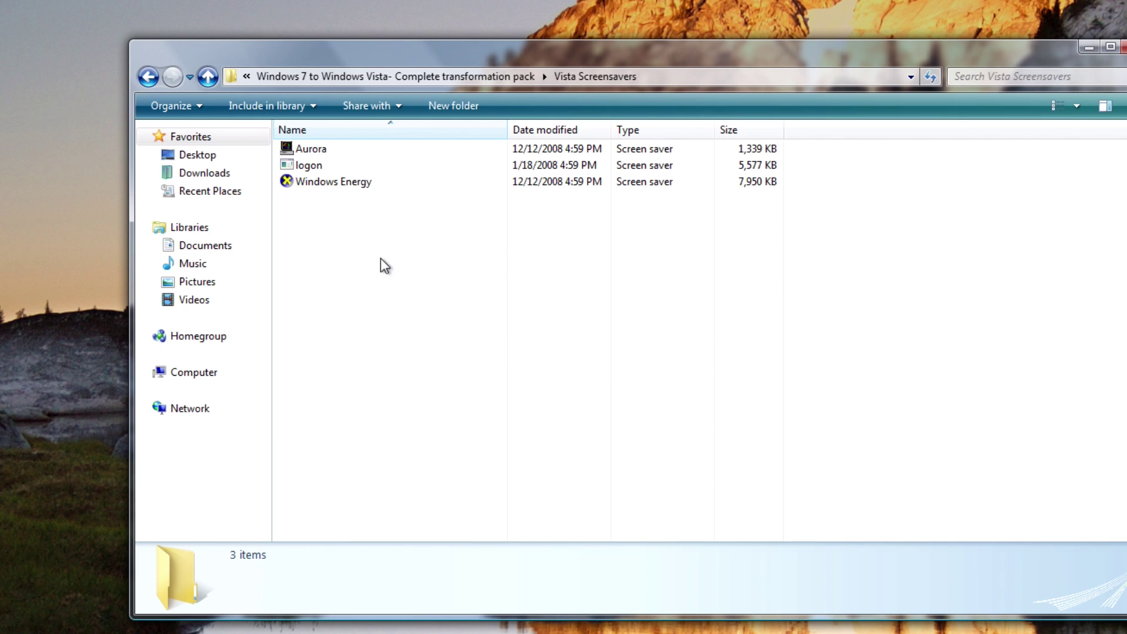
Install the Aurora, logon and Windows Energy screen savers, closing the Screen Saver Settings dialog after each one
right_click(326, 151)
click(379, 202)
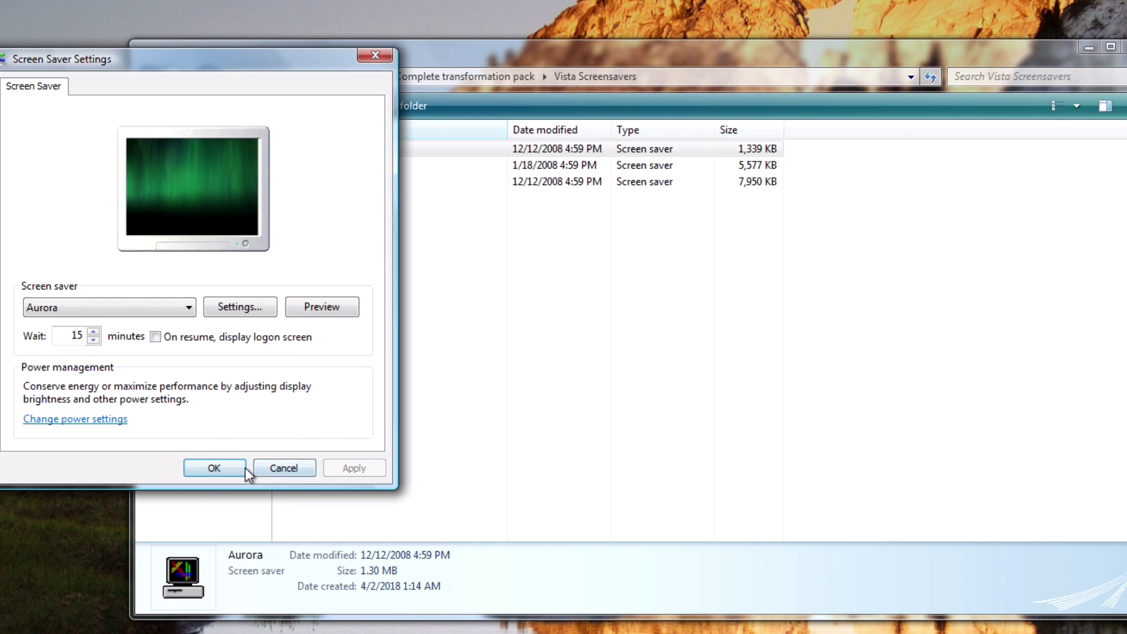
click(283, 468)
right_click(309, 160)
click(368, 215)
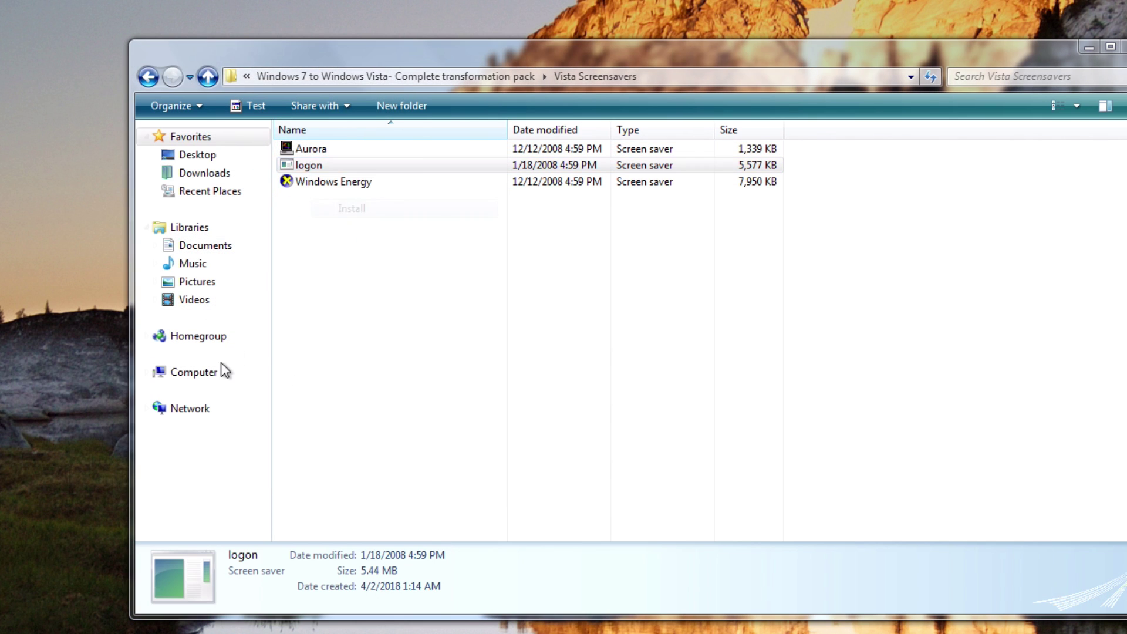
click(232, 482)
right_click(337, 184)
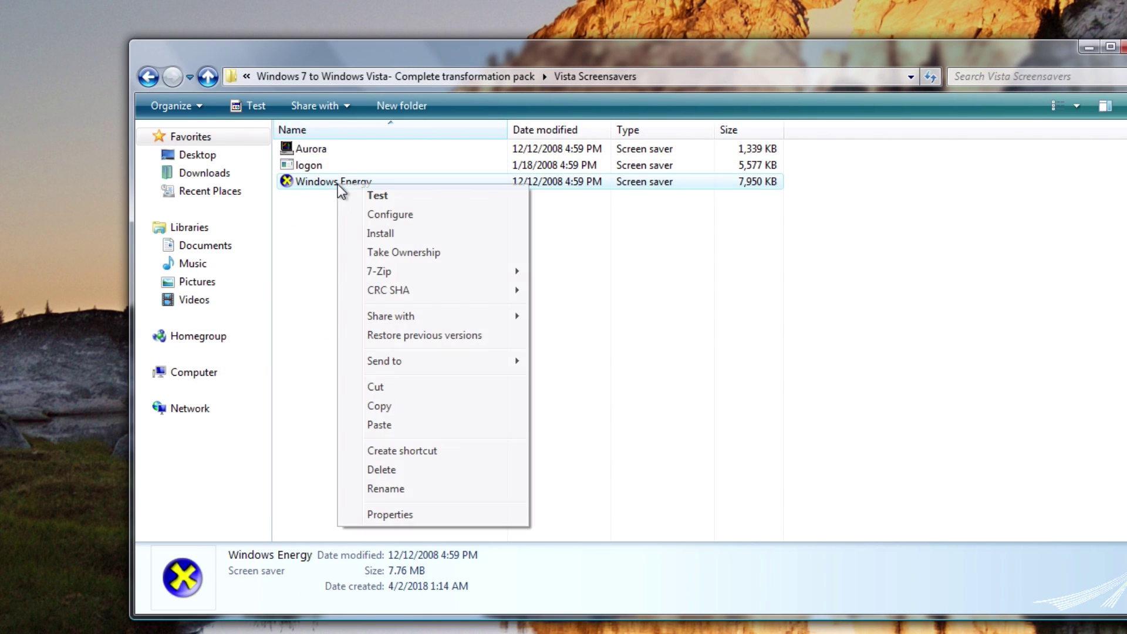
click(369, 241)
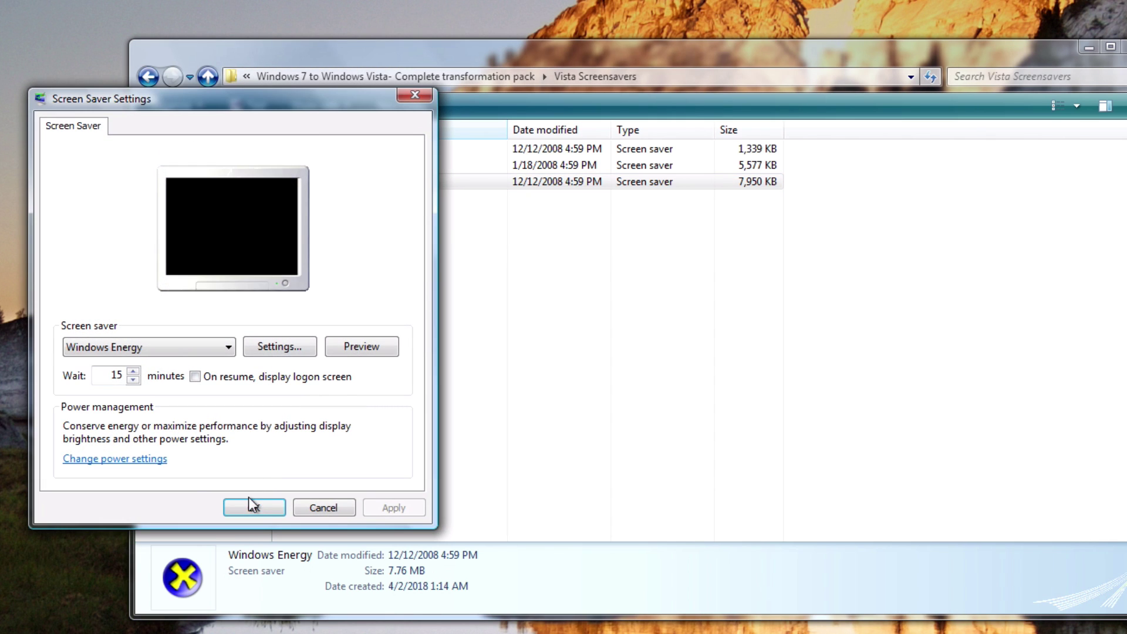
click(253, 506)
click(365, 412)
Return from the Vista Screensavers folder to the main transformation pack folder
key(BackSpace)
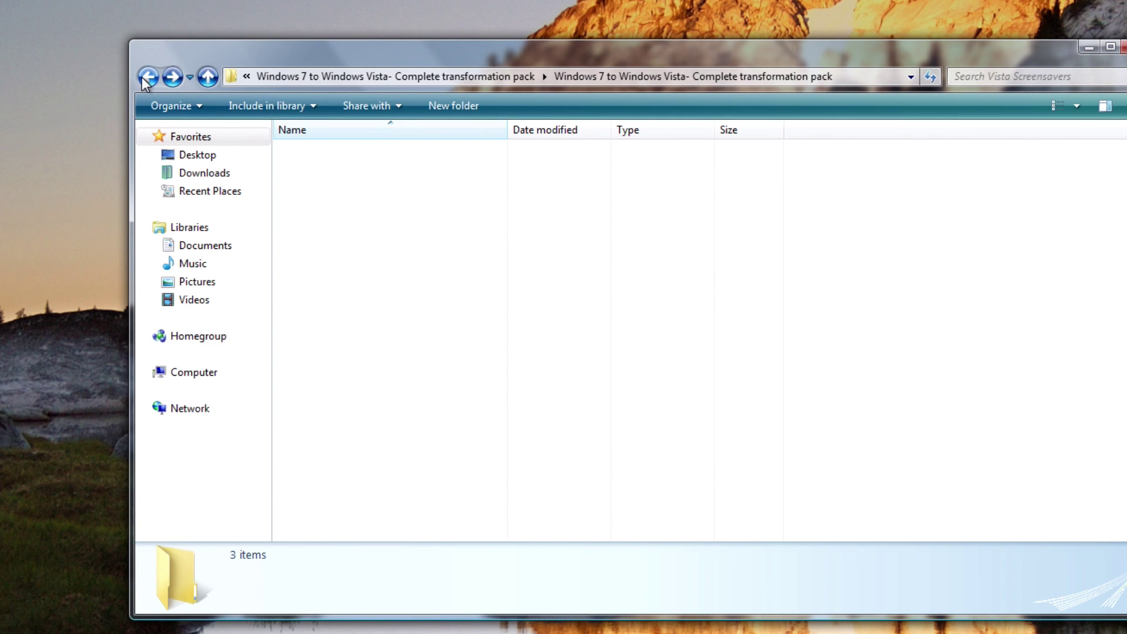
double_click(350, 296)
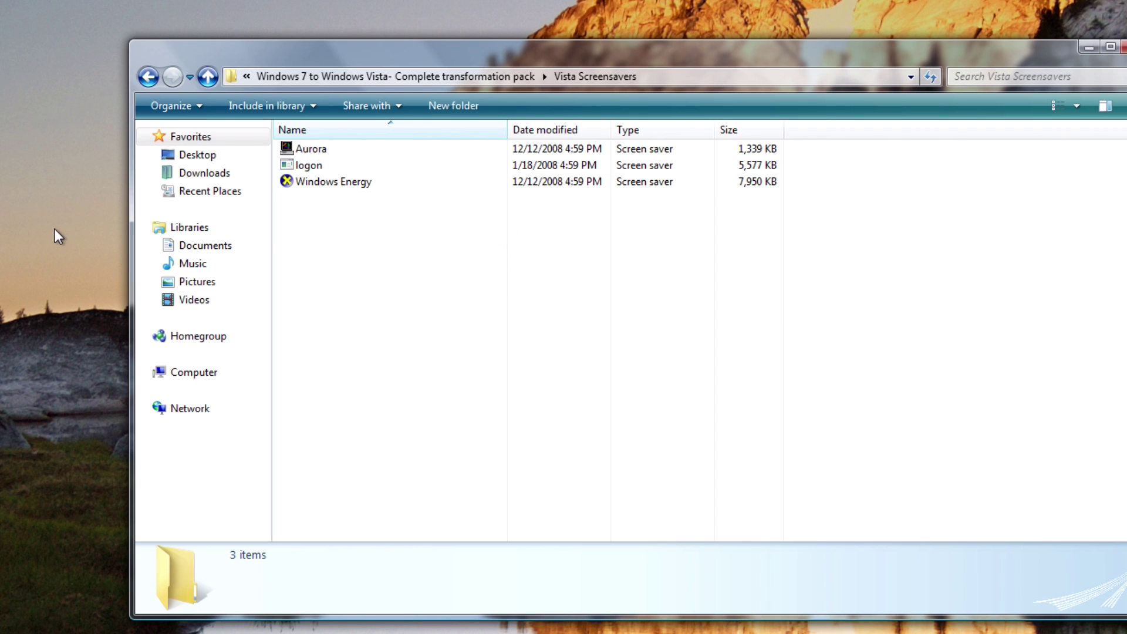
click(148, 78)
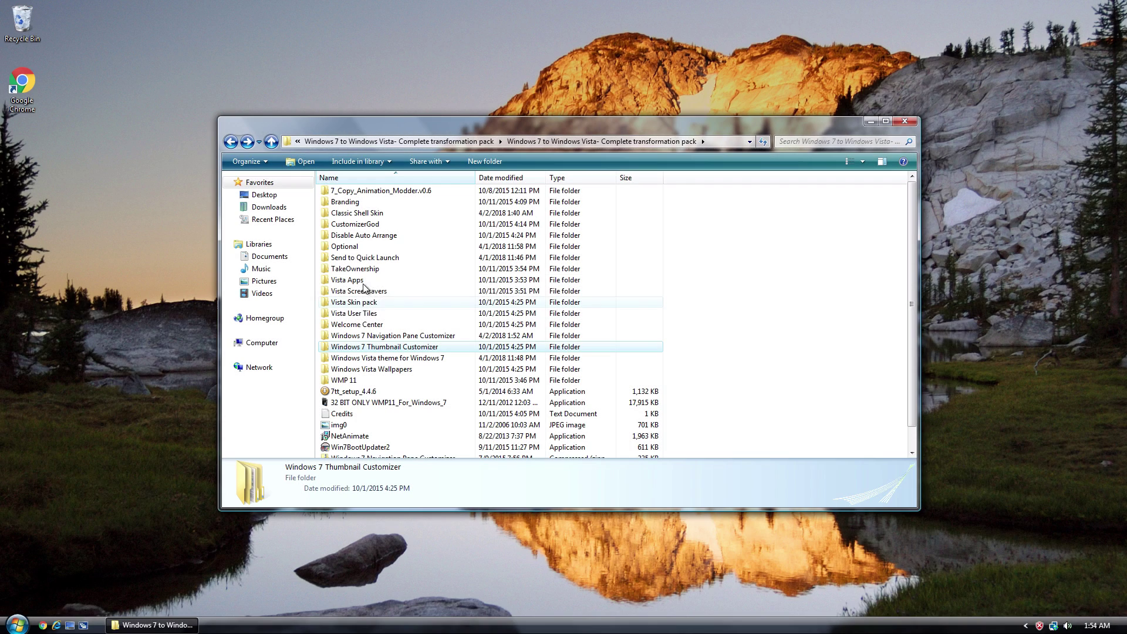
mouse_move(367, 282)
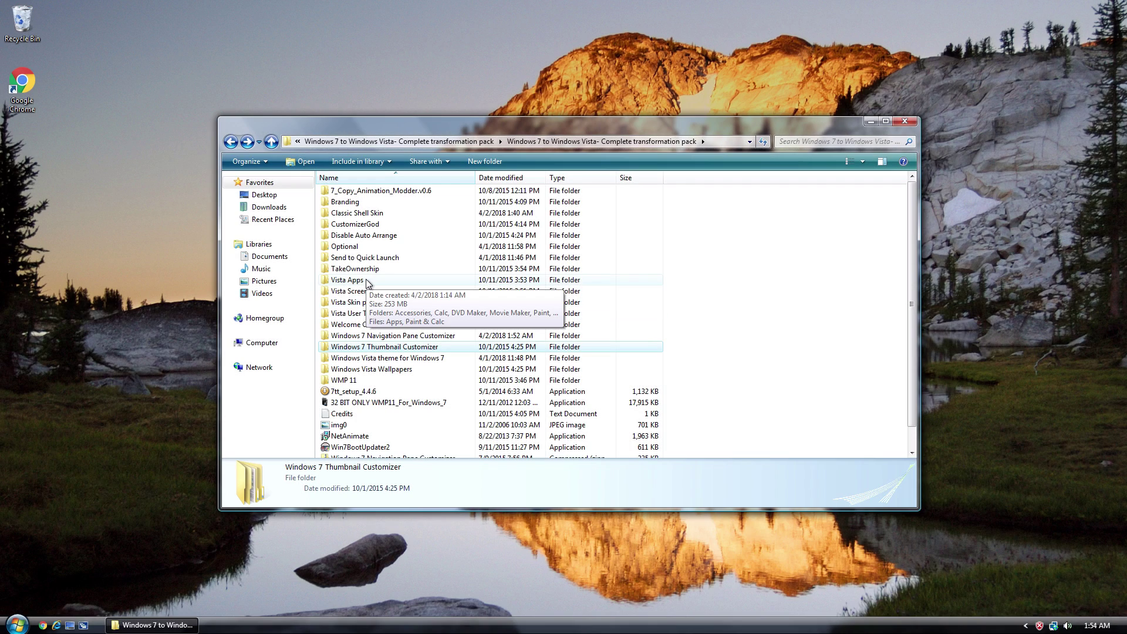
click(852, 346)
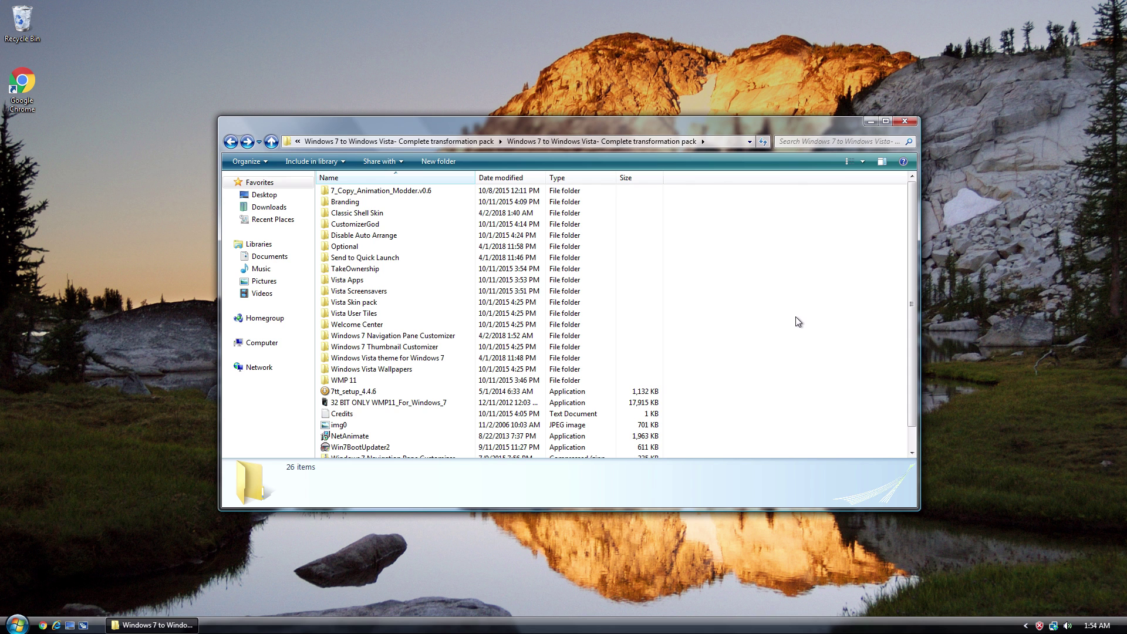
Minimize the transformation pack window and look through all programs in the Start menu
click(144, 625)
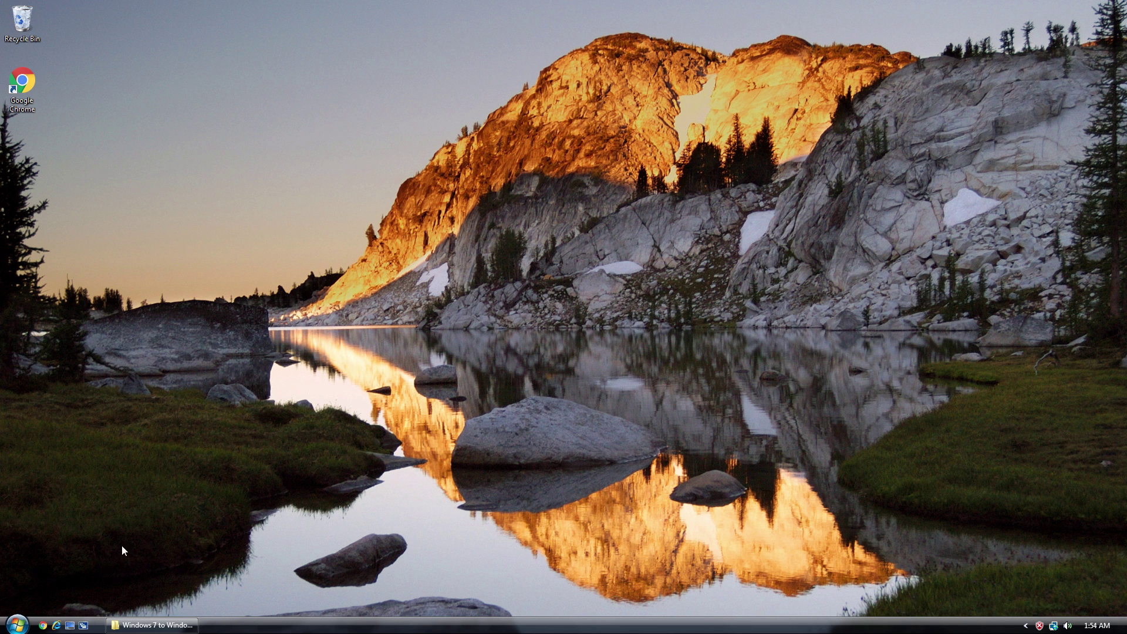
click(17, 623)
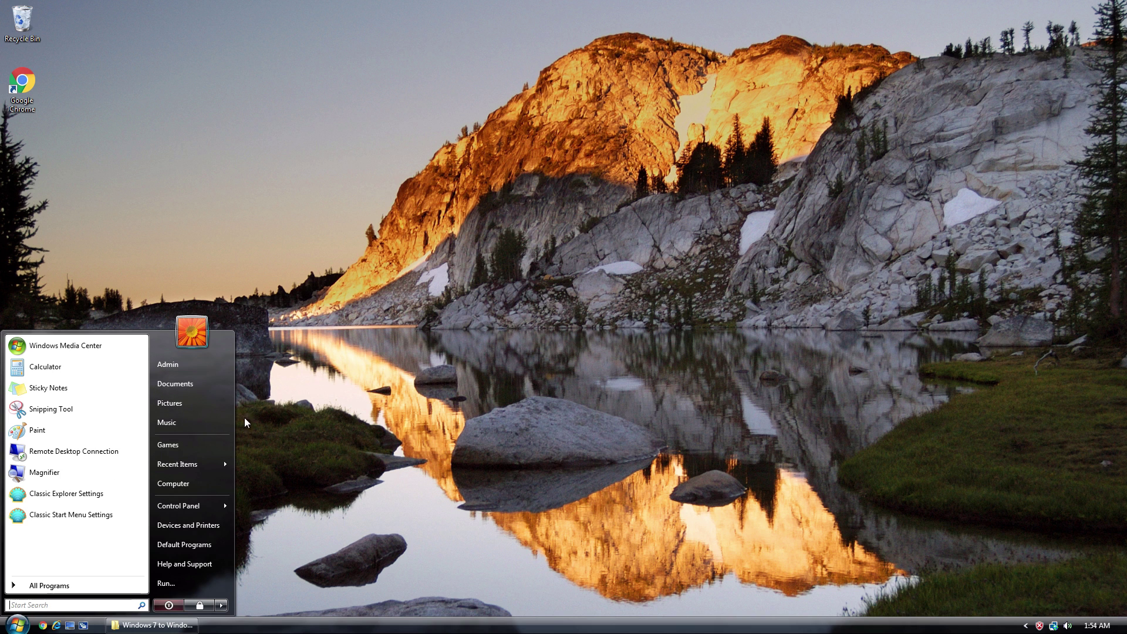
click(78, 584)
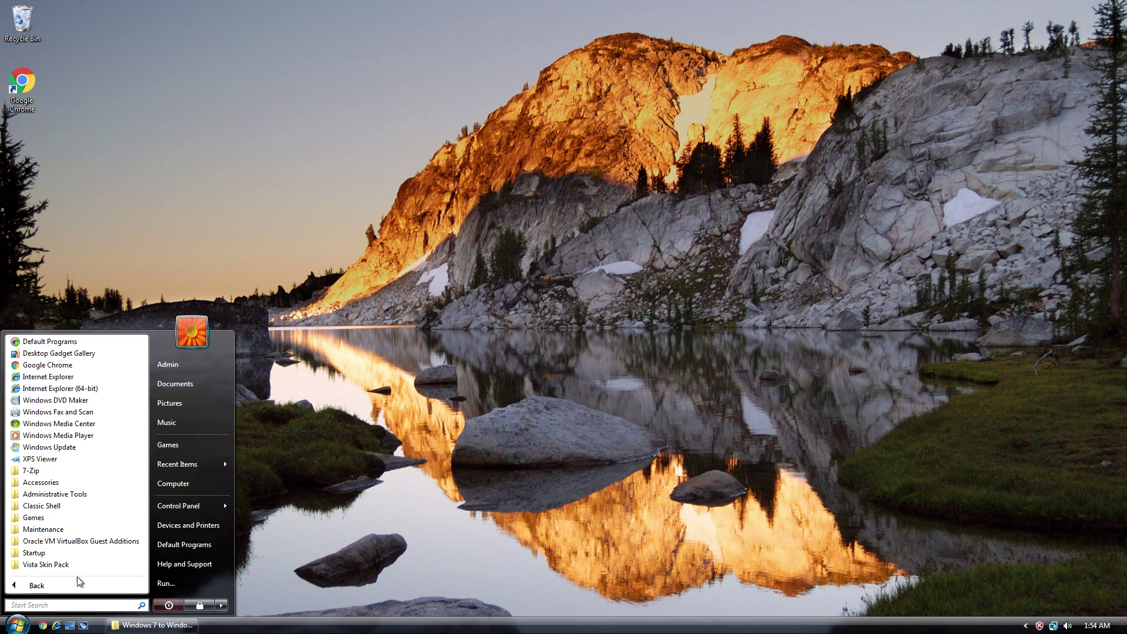
click(72, 585)
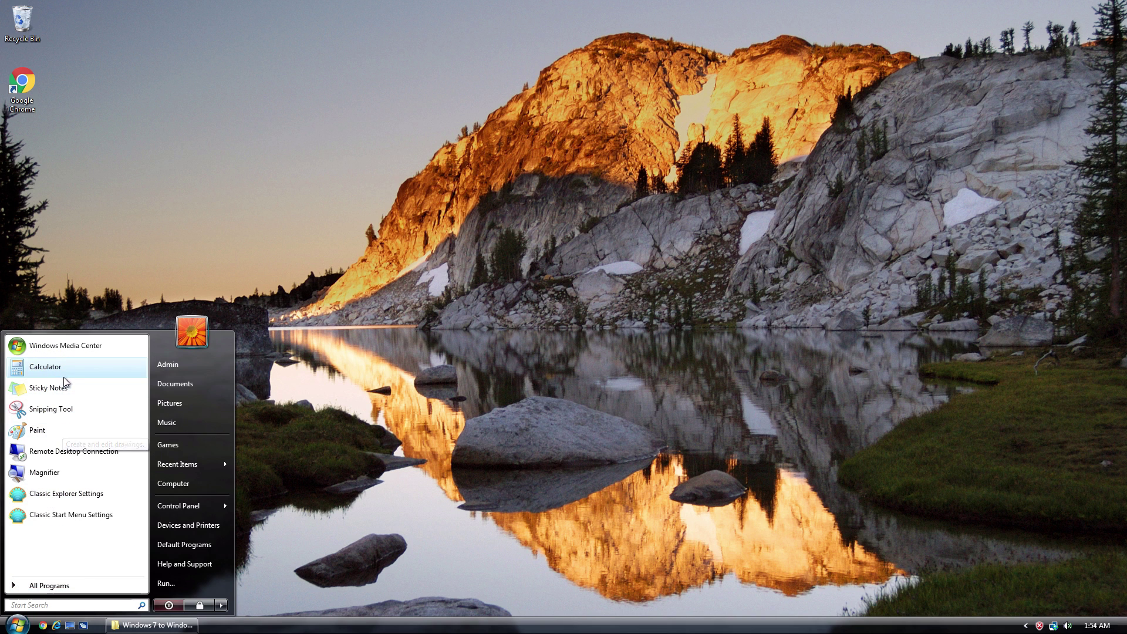
Open Paint to view its interface, close it, and restore the transformation pack window
click(56, 432)
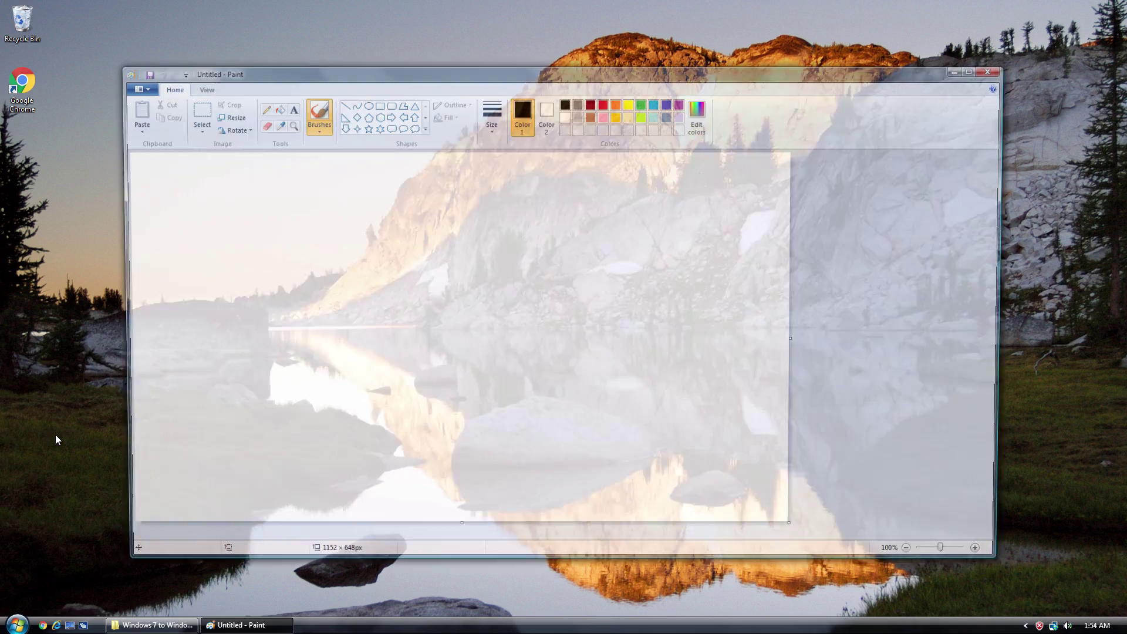
click(989, 72)
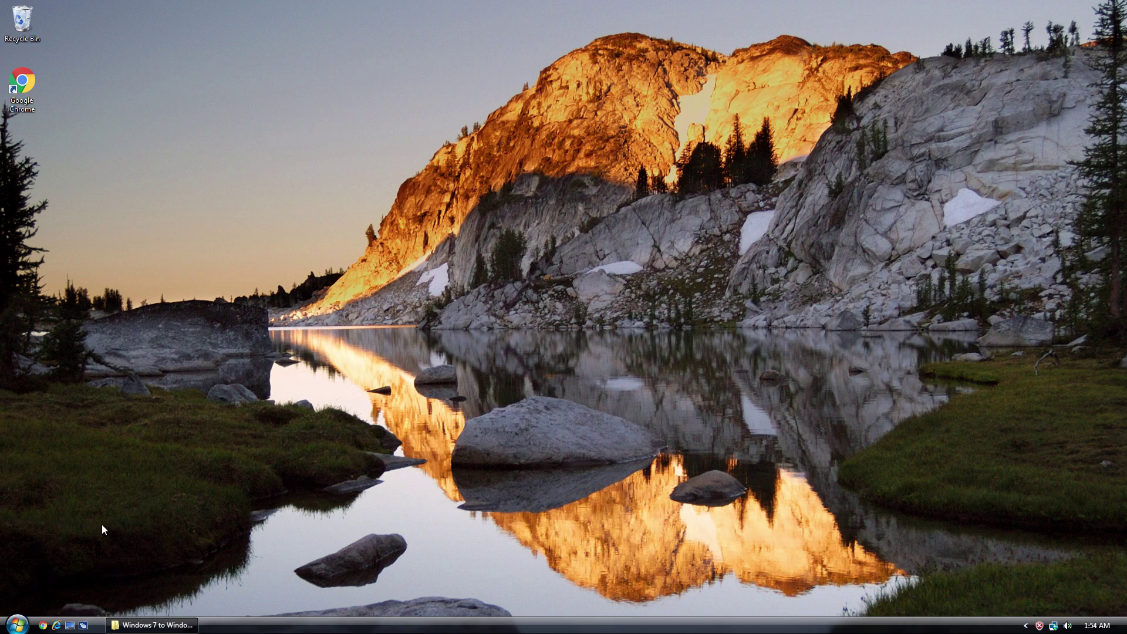
click(152, 625)
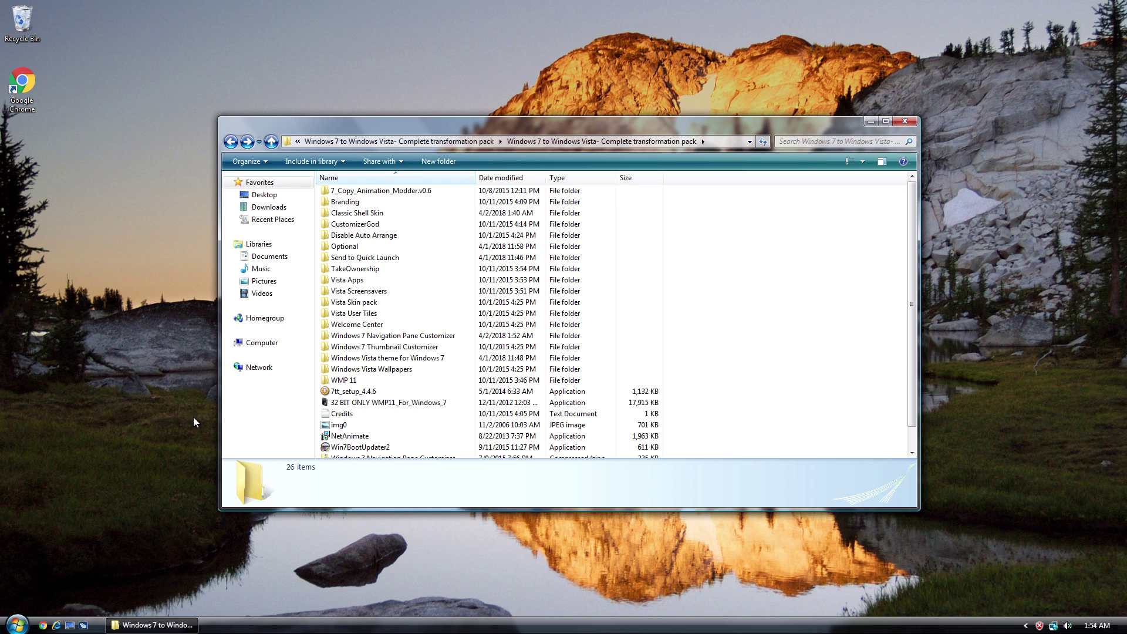
click(19, 625)
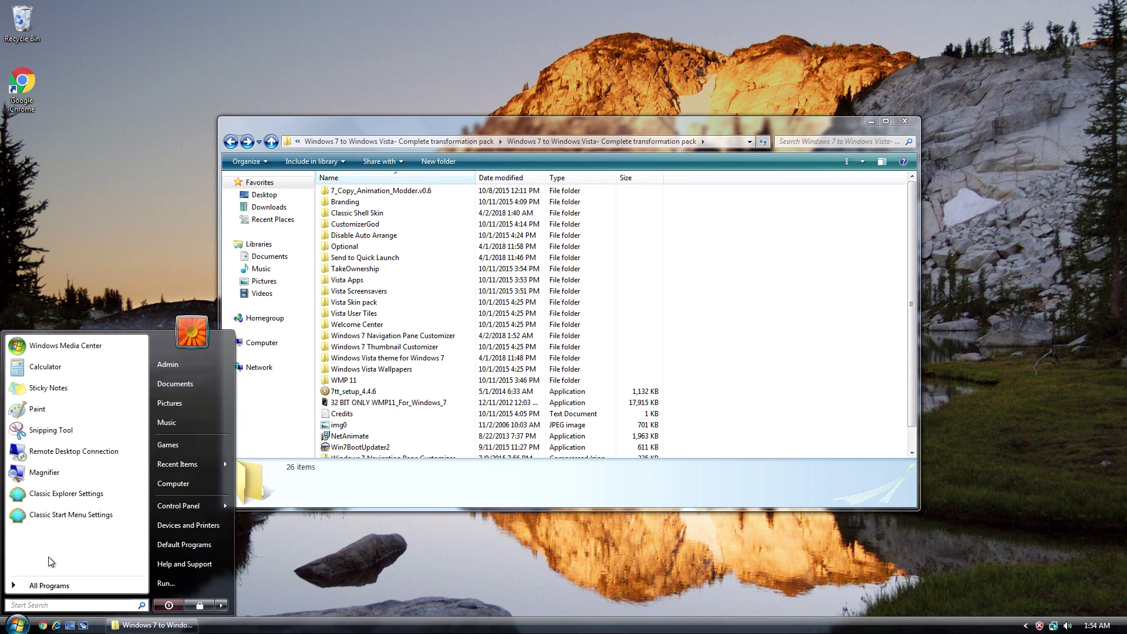
click(18, 624)
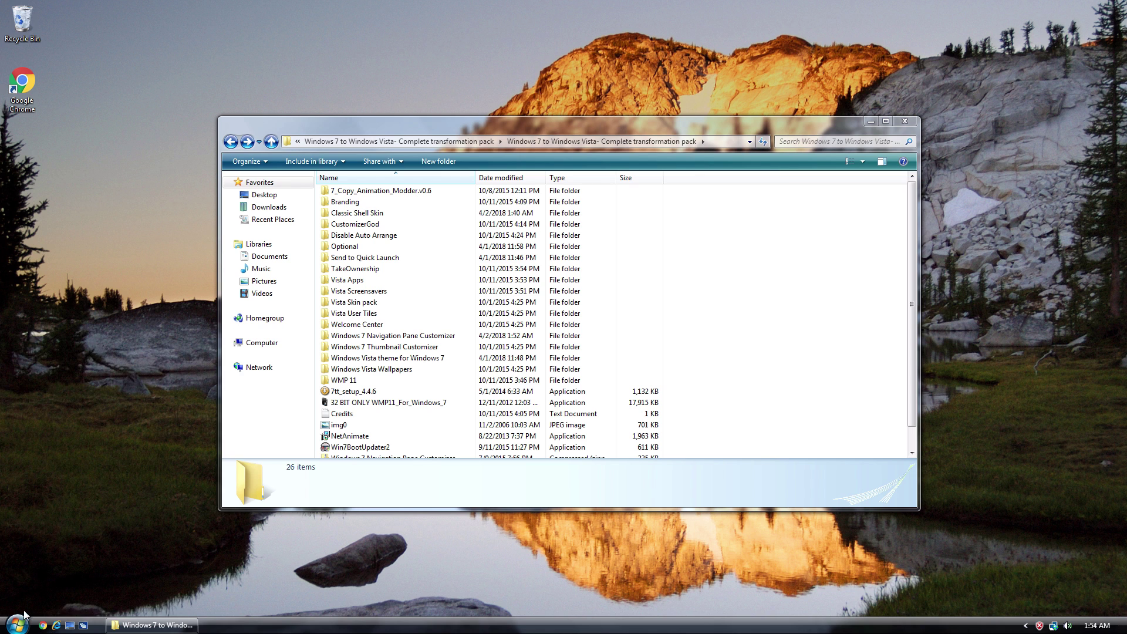
click(19, 623)
click(19, 623)
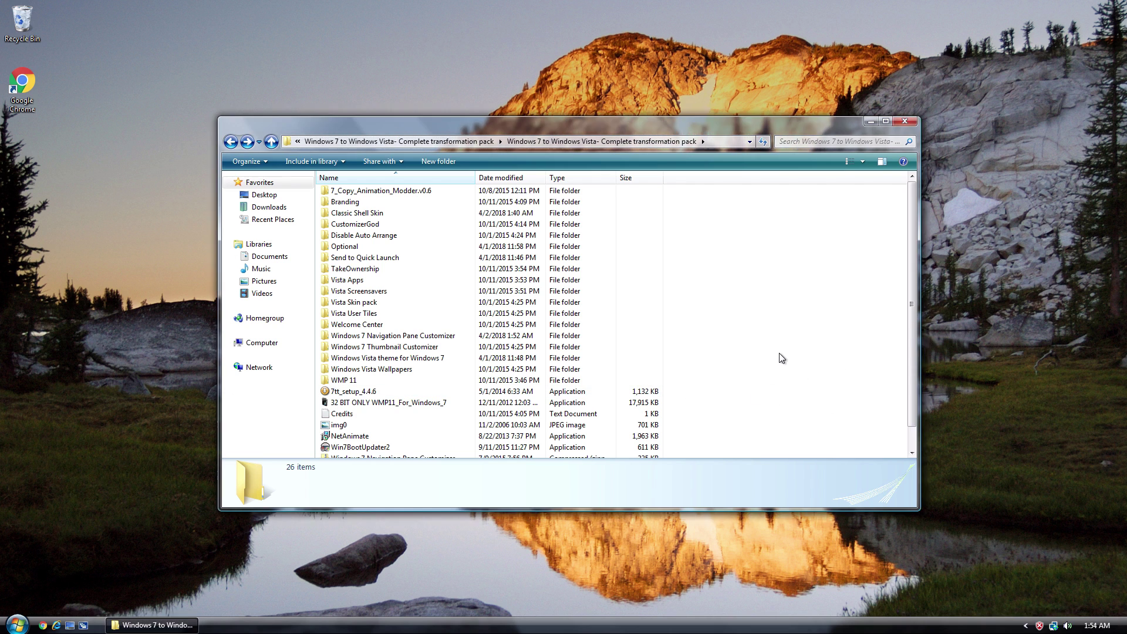
Look over the full list of installed programs in the Start menu
click(17, 623)
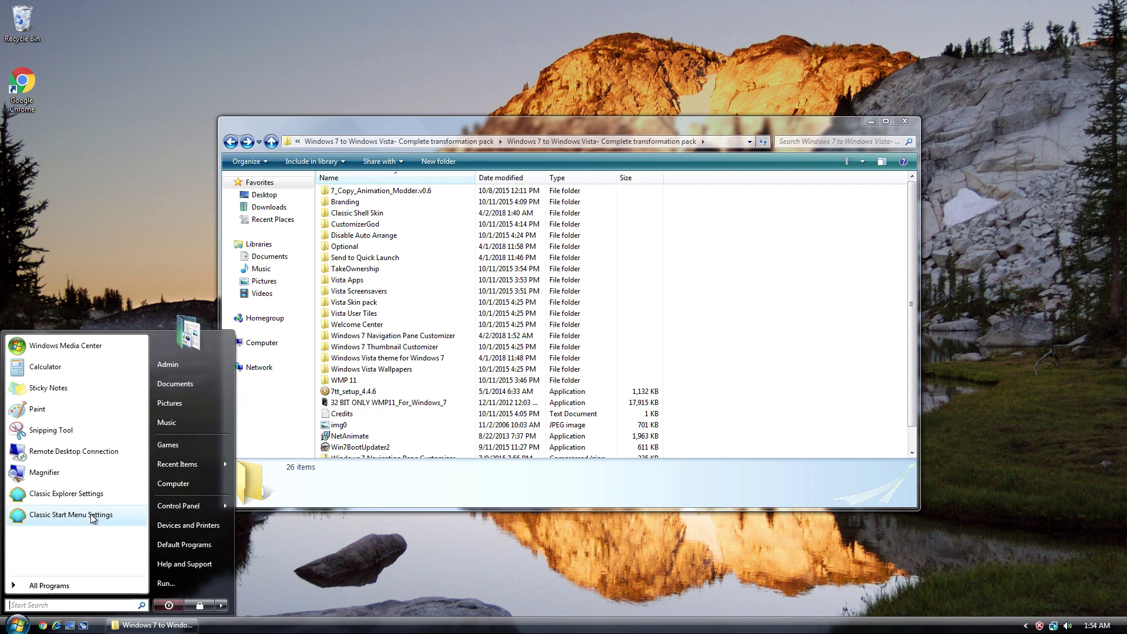
click(66, 586)
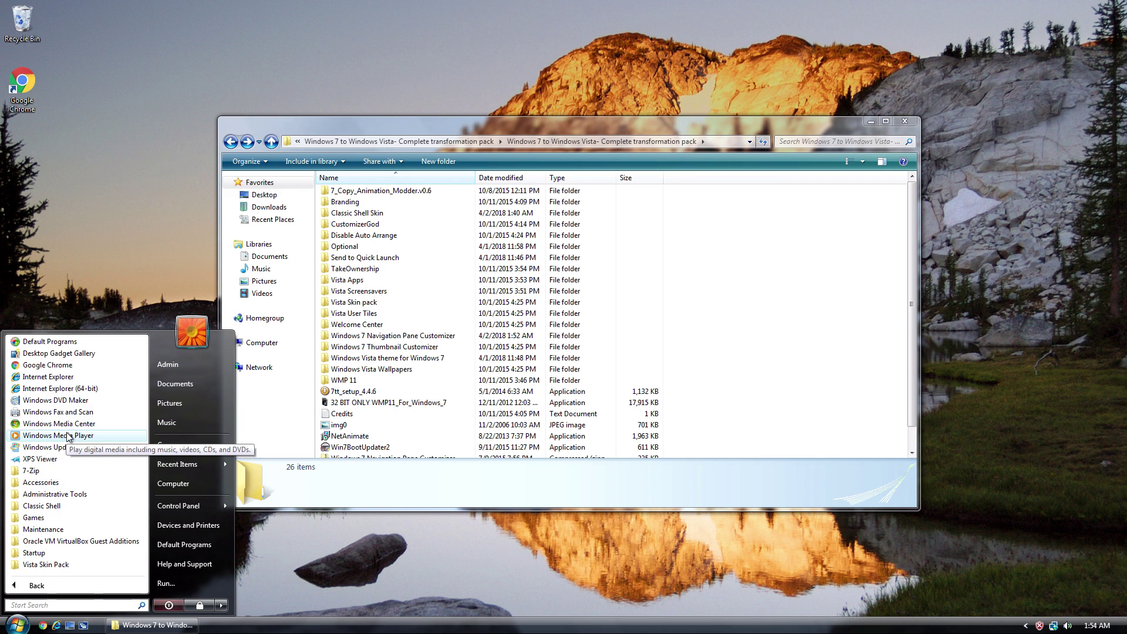
click(58, 214)
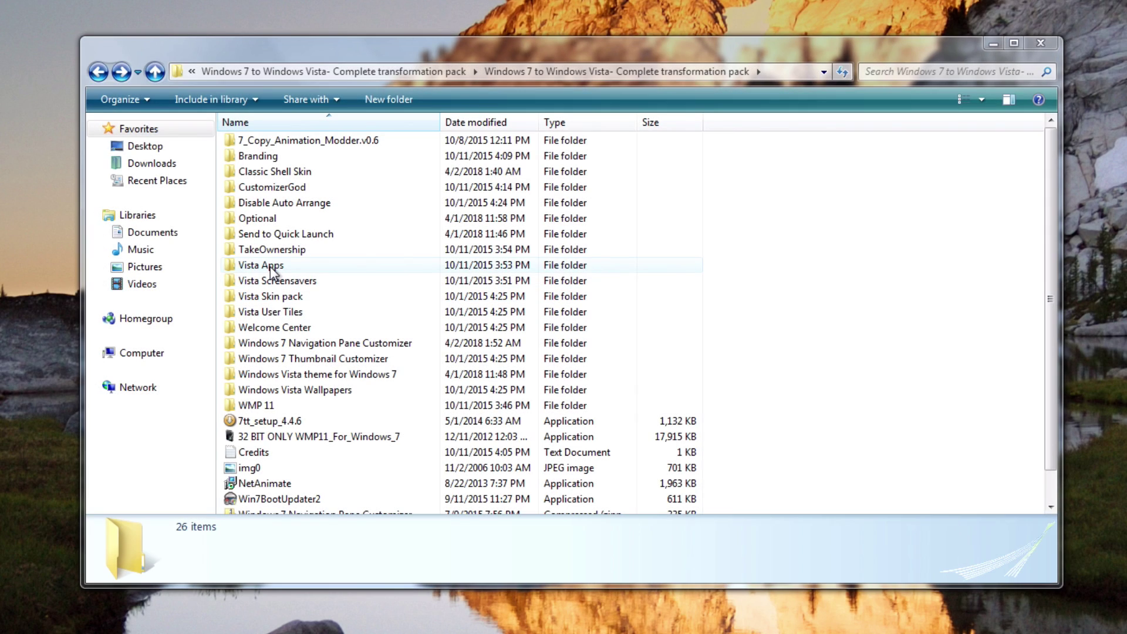
Check the contents of the Windows Calendar folder in Vista Apps and copy that folder
double_click(270, 265)
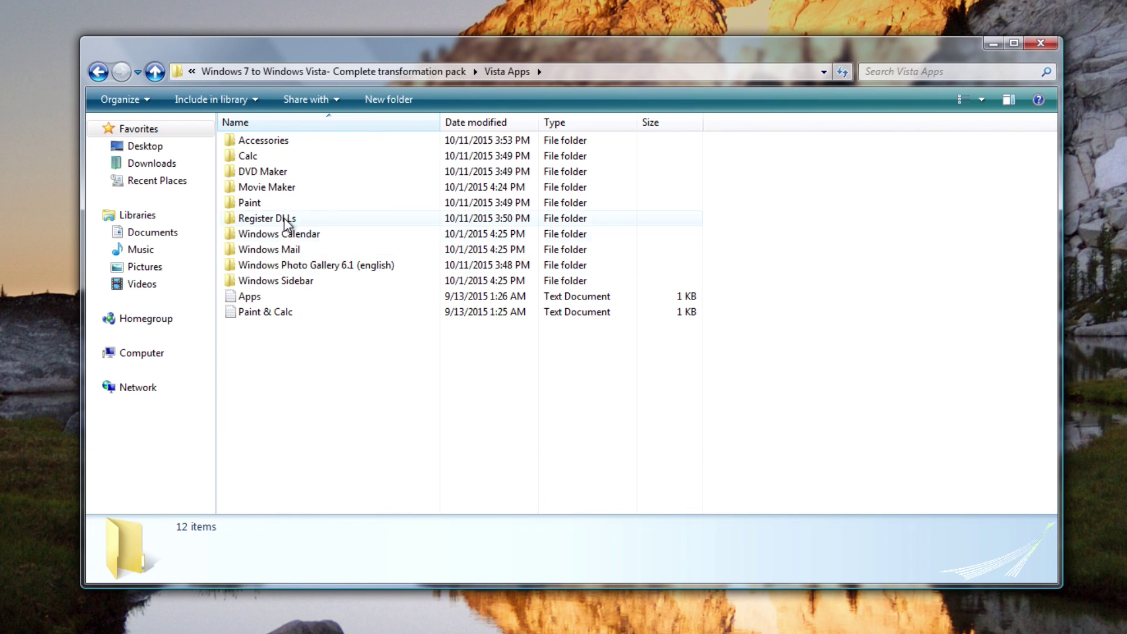
double_click(275, 235)
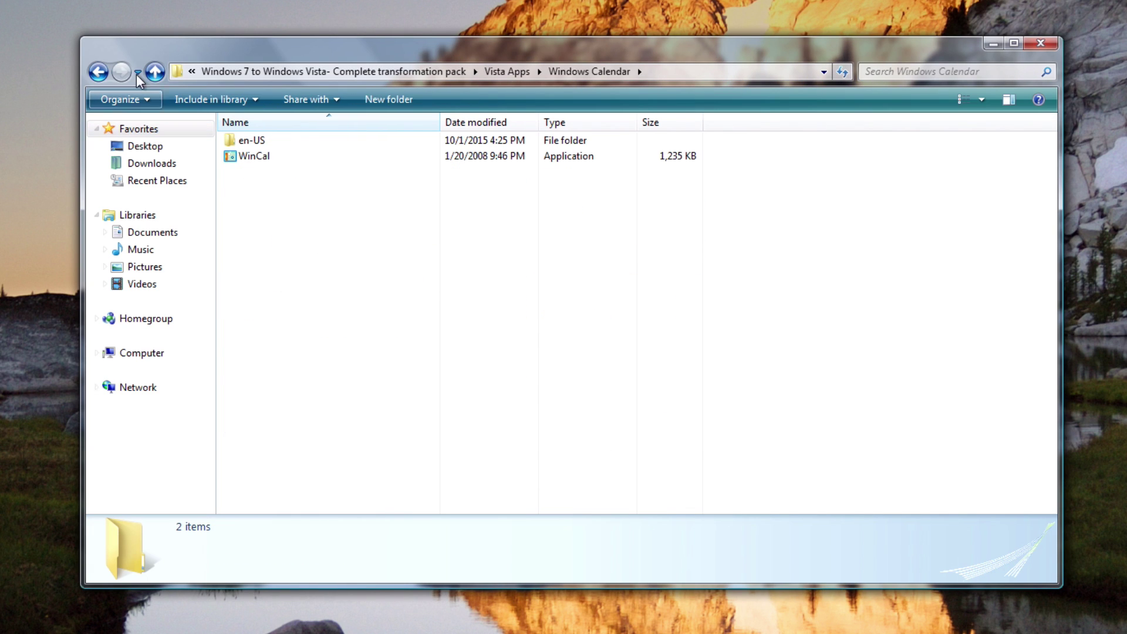
click(98, 72)
right_click(254, 242)
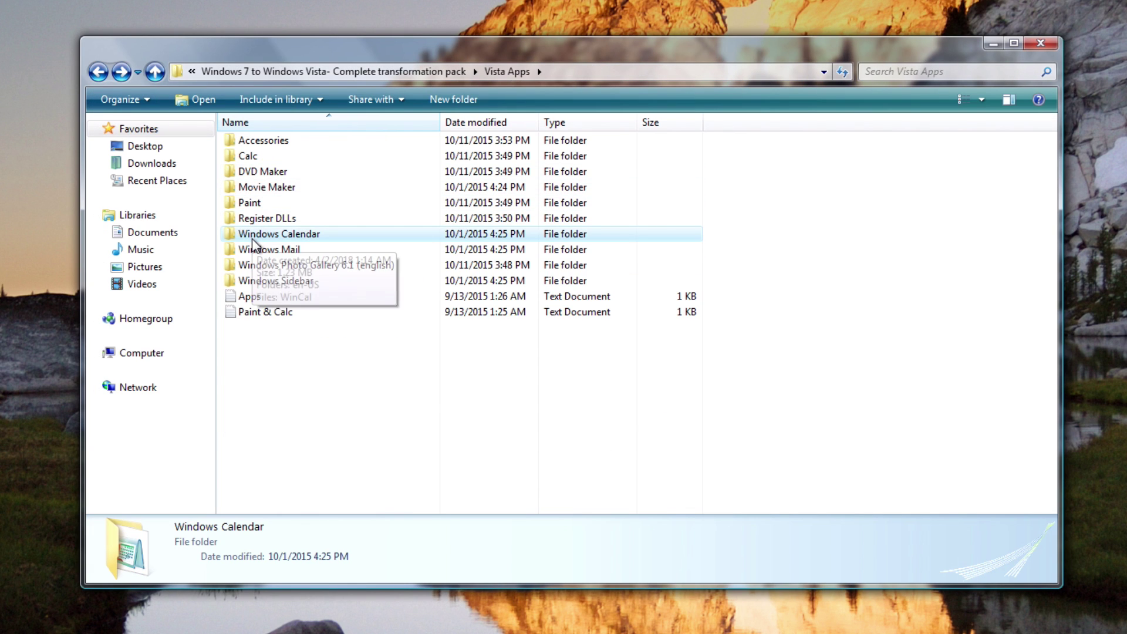
click(294, 468)
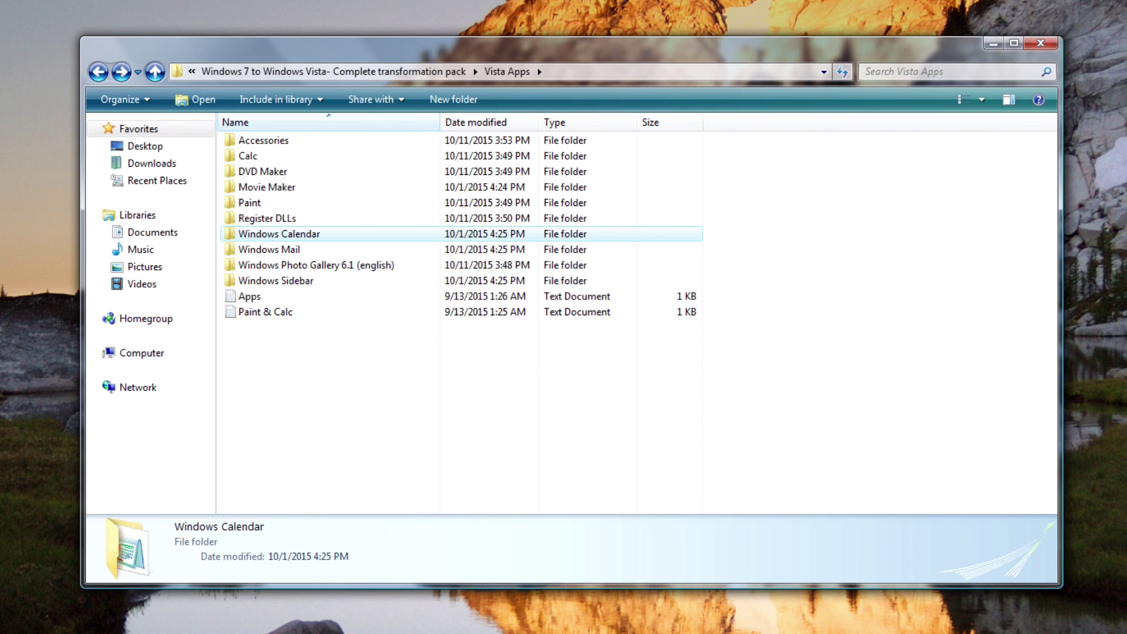
Paste the Windows Calendar folder into Program Files on the C: drive, granting administrator permission
key(super)
click(18, 549)
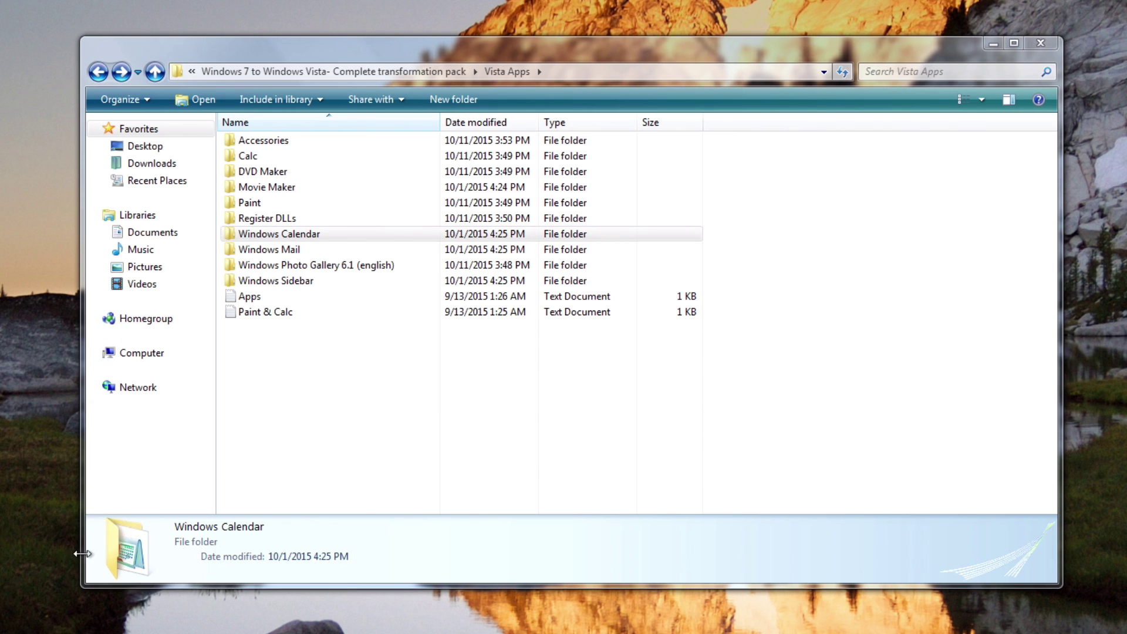
double_click(347, 214)
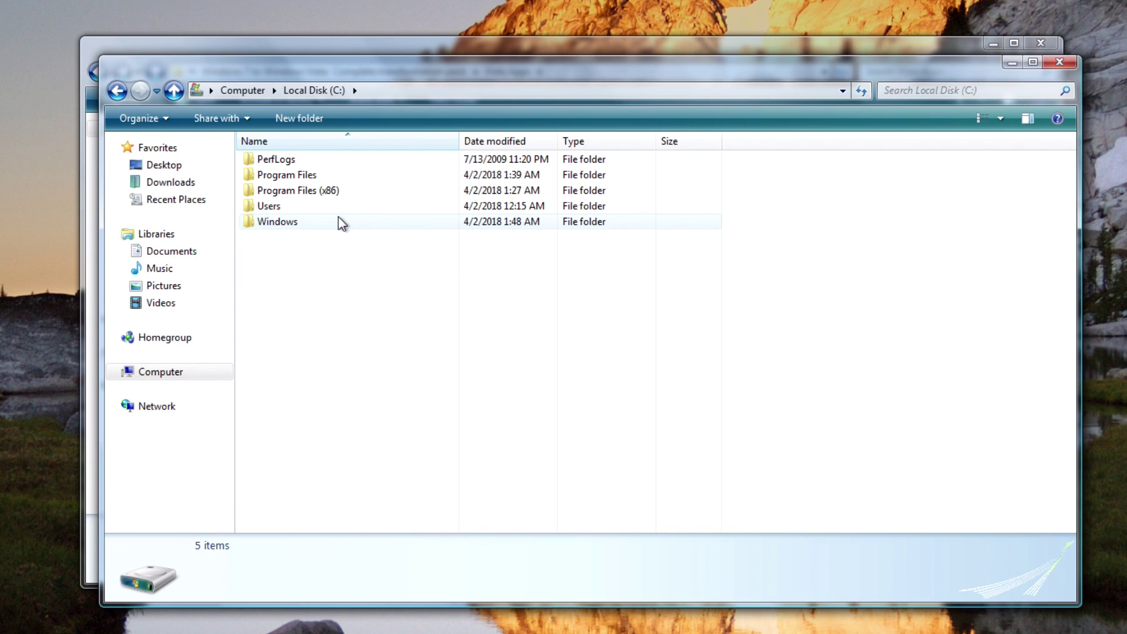
double_click(291, 177)
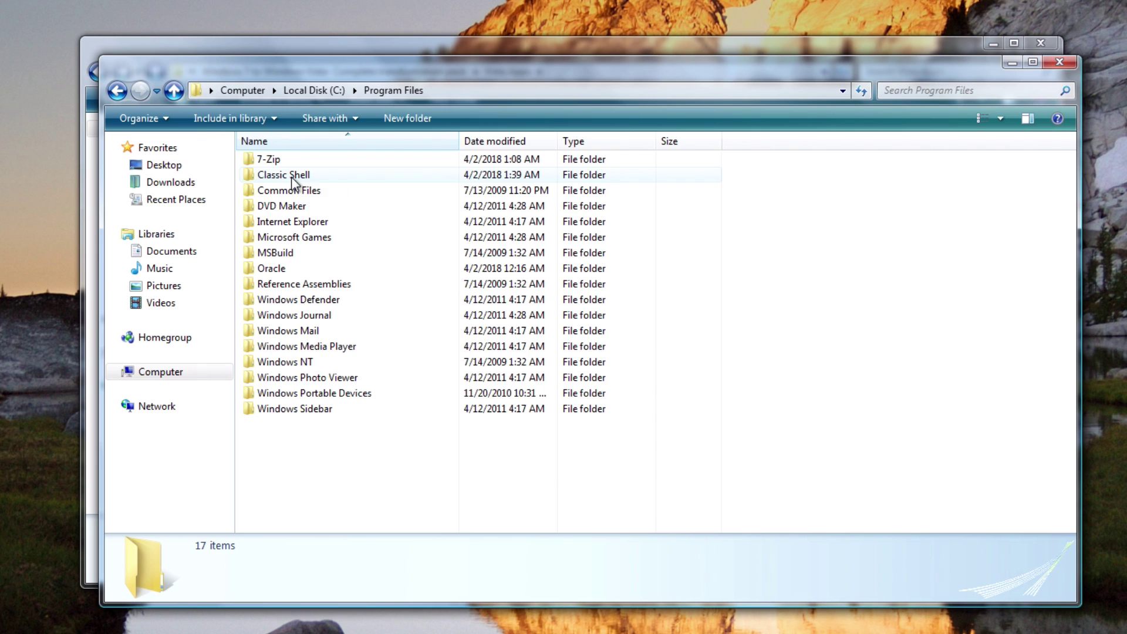
right_click(859, 209)
click(896, 323)
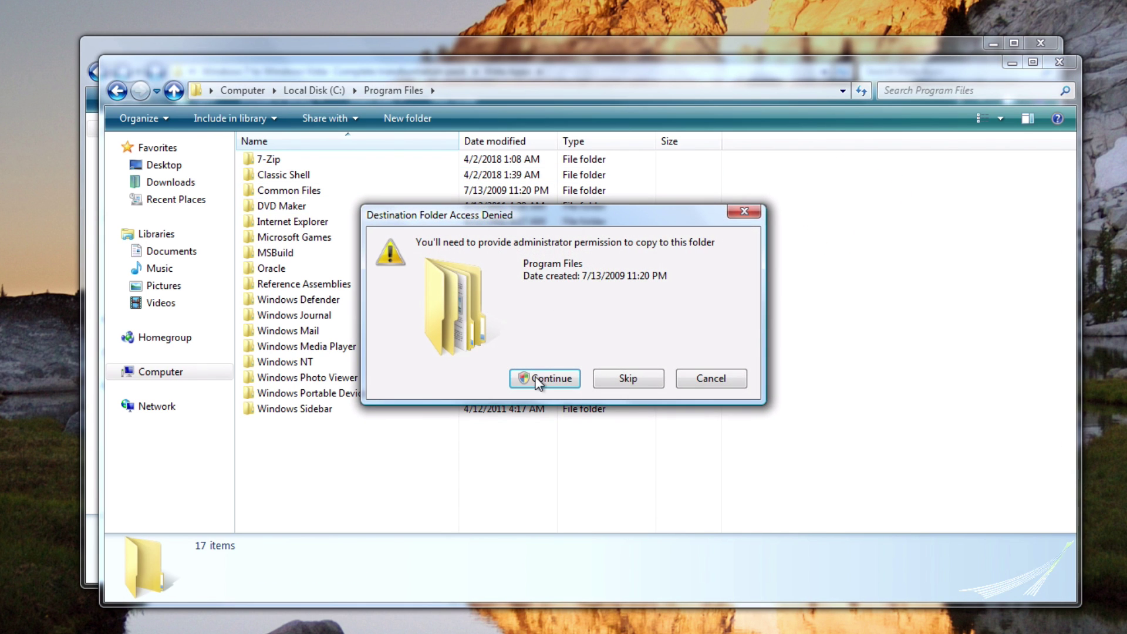
click(537, 380)
click(648, 337)
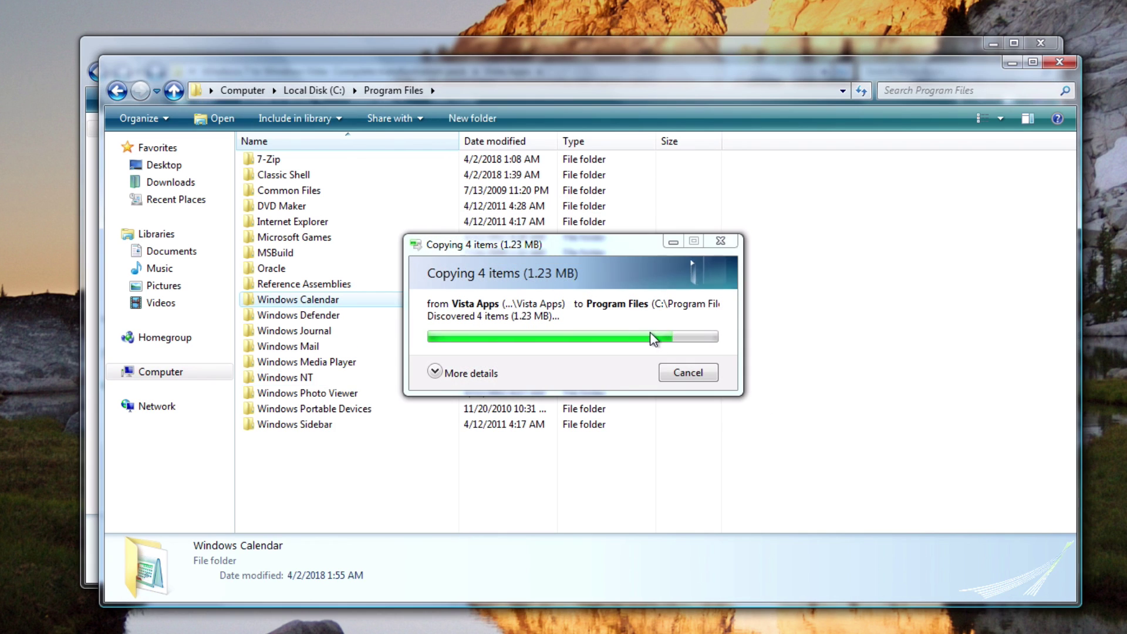
Create a desktop shortcut to the WinCal application in the copied Windows Calendar folder
double_click(328, 300)
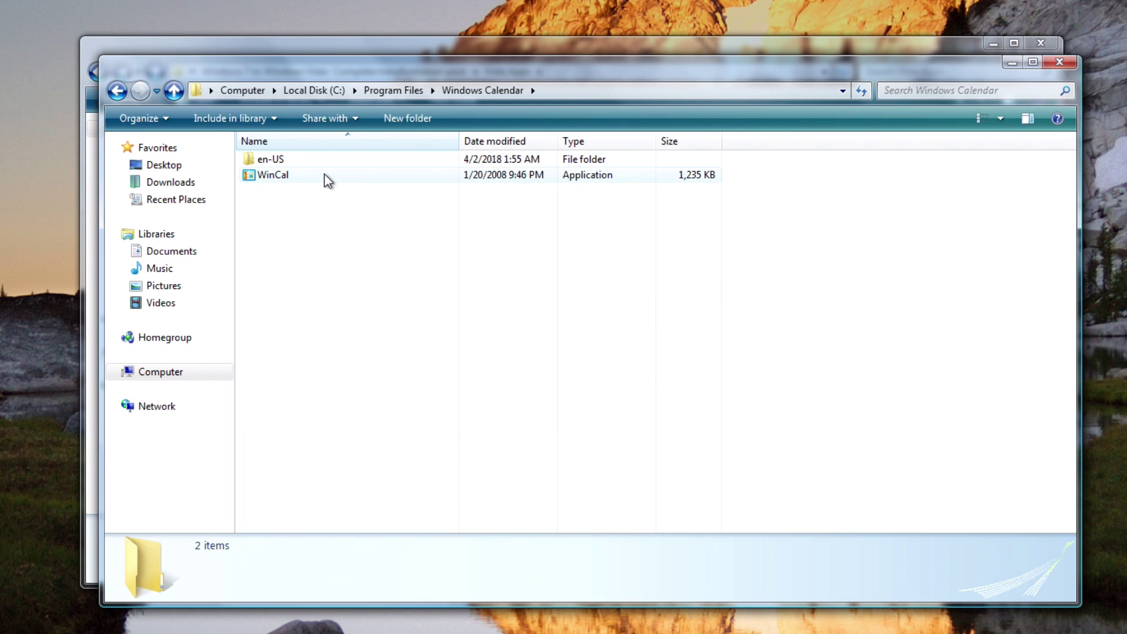
click(344, 75)
drag(170, 139, 166, 141)
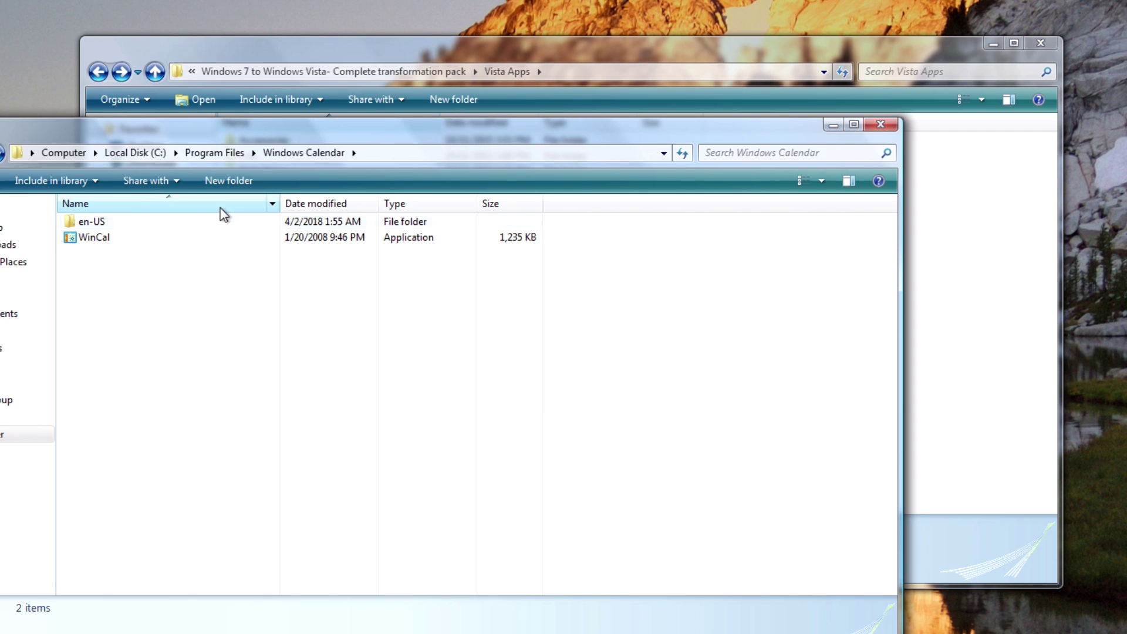
right_click(99, 241)
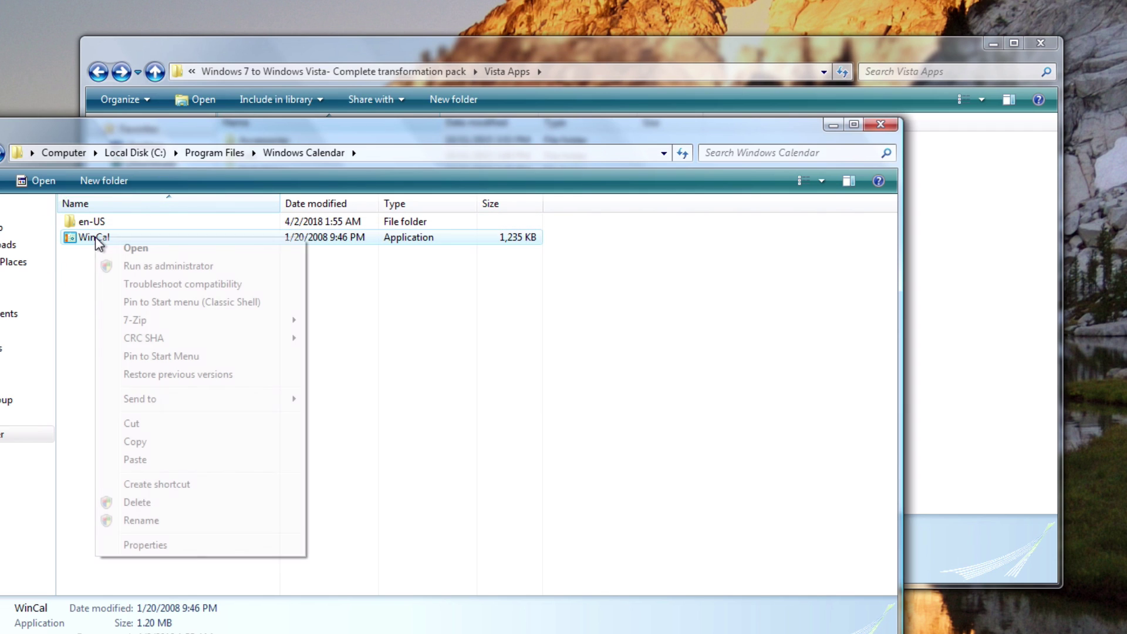
mouse_move(213, 406)
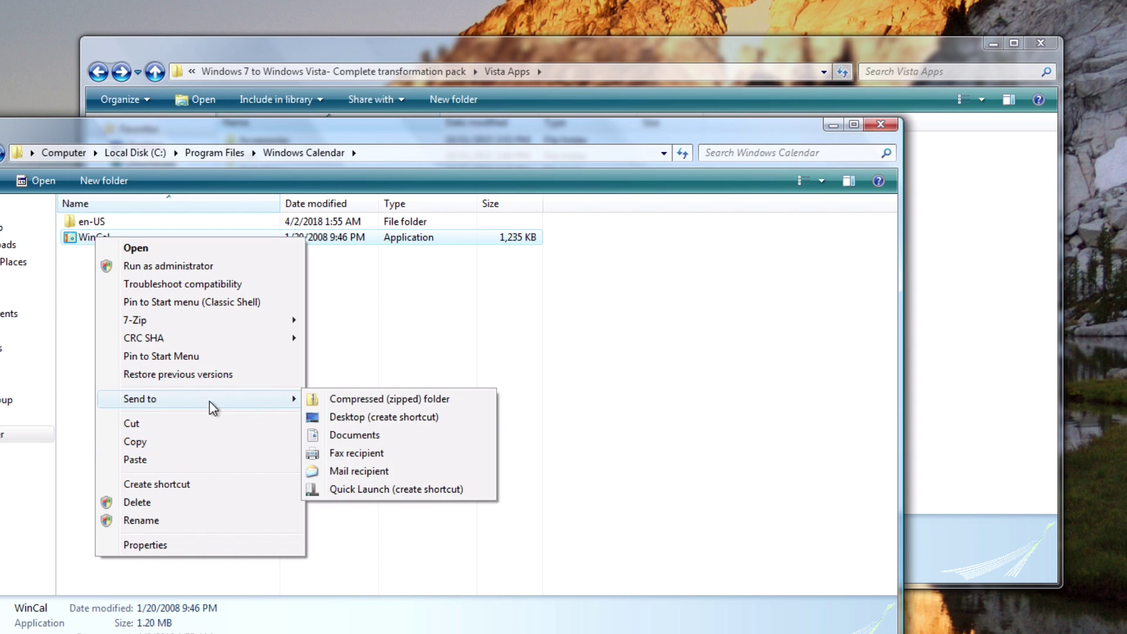
click(353, 417)
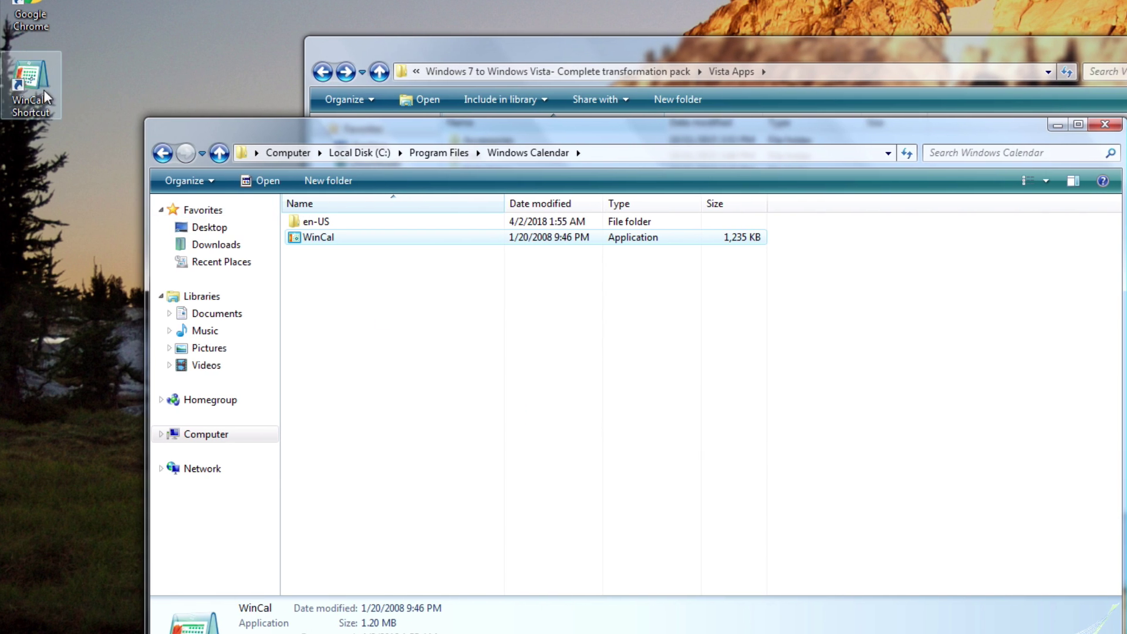
Rename the WinCal desktop shortcut as Windows Calendar and close the Windows Calendar folder window
right_click(43, 90)
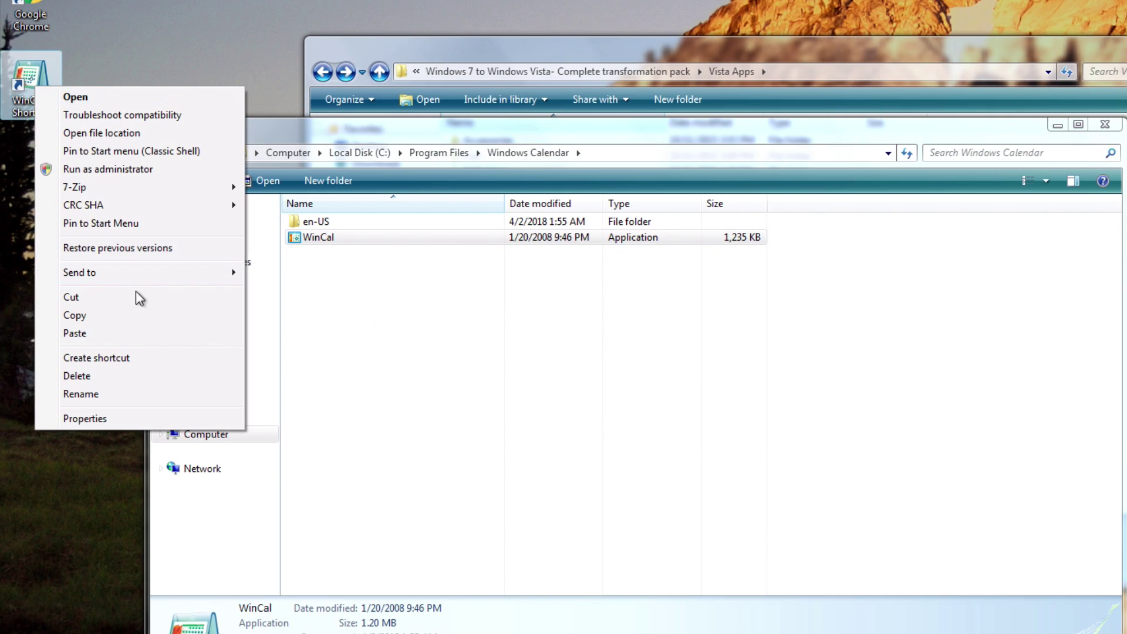
click(114, 394)
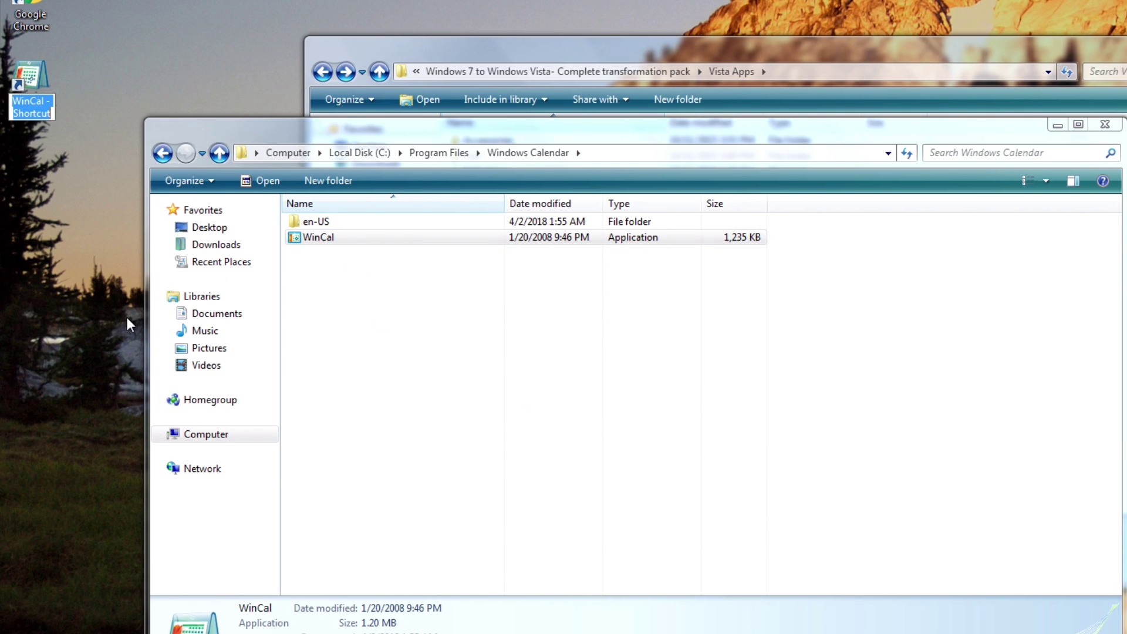
text(Wind)
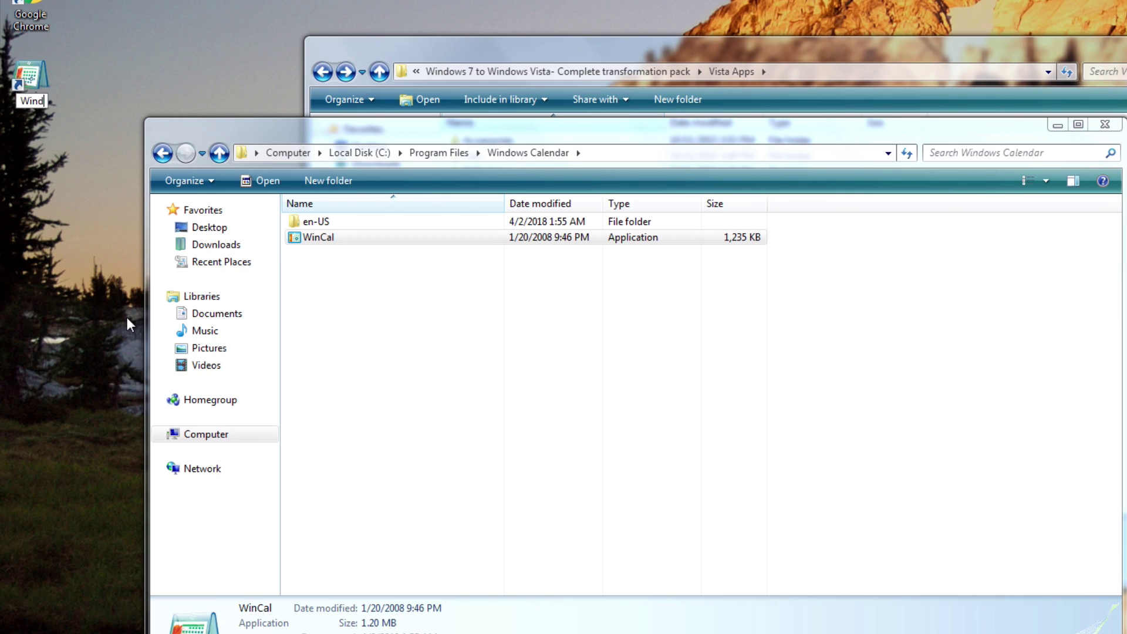
text(ows Calendar)
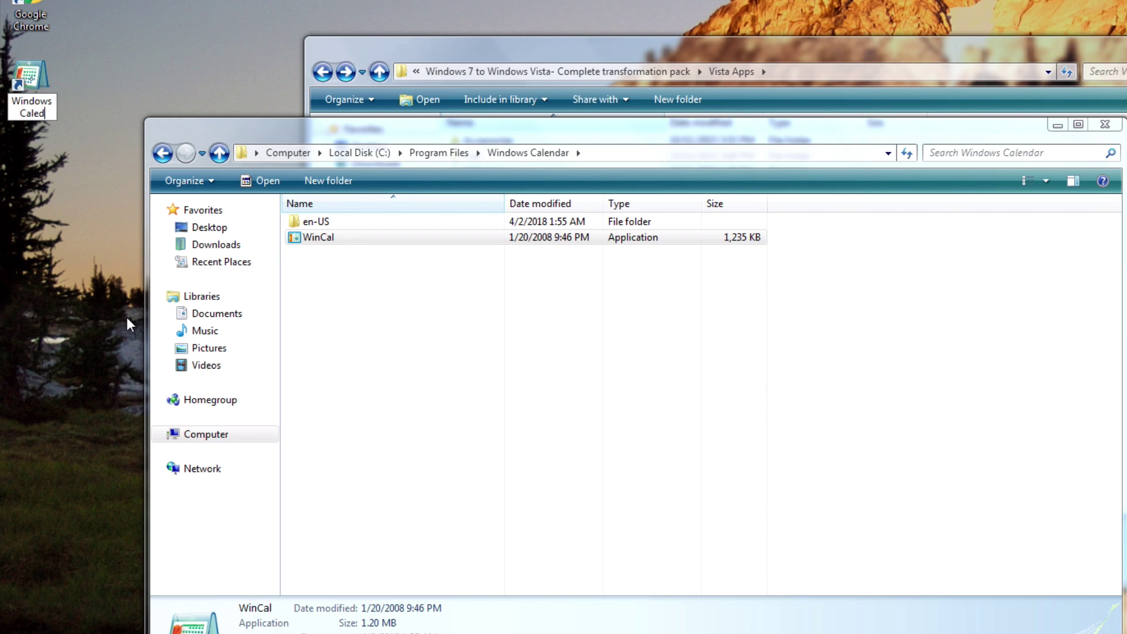
key(Return)
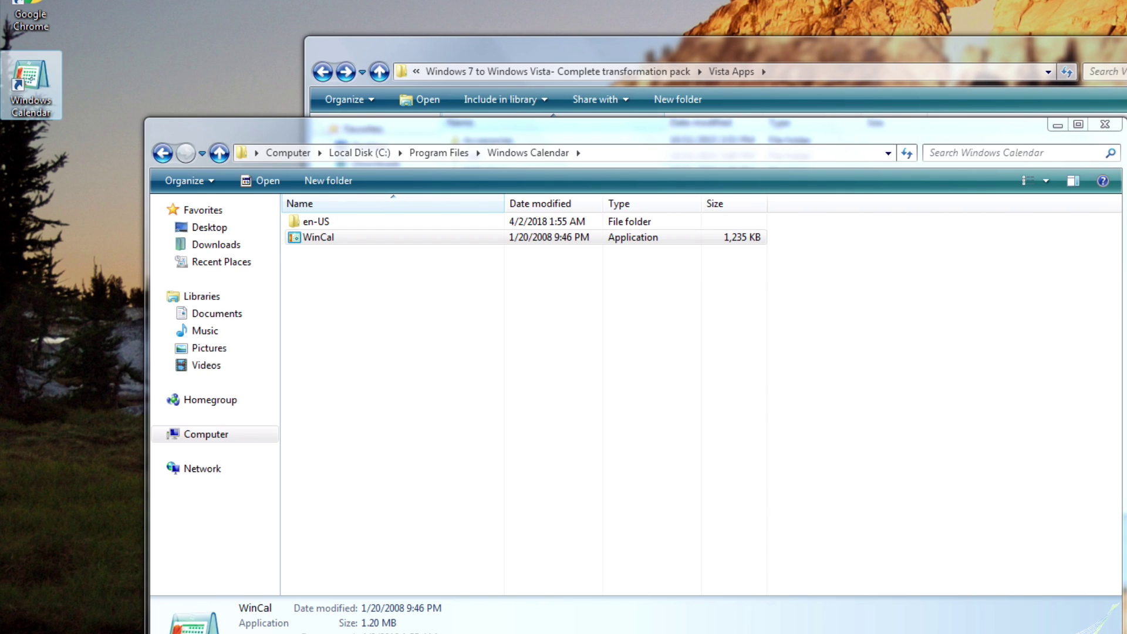
click(1105, 124)
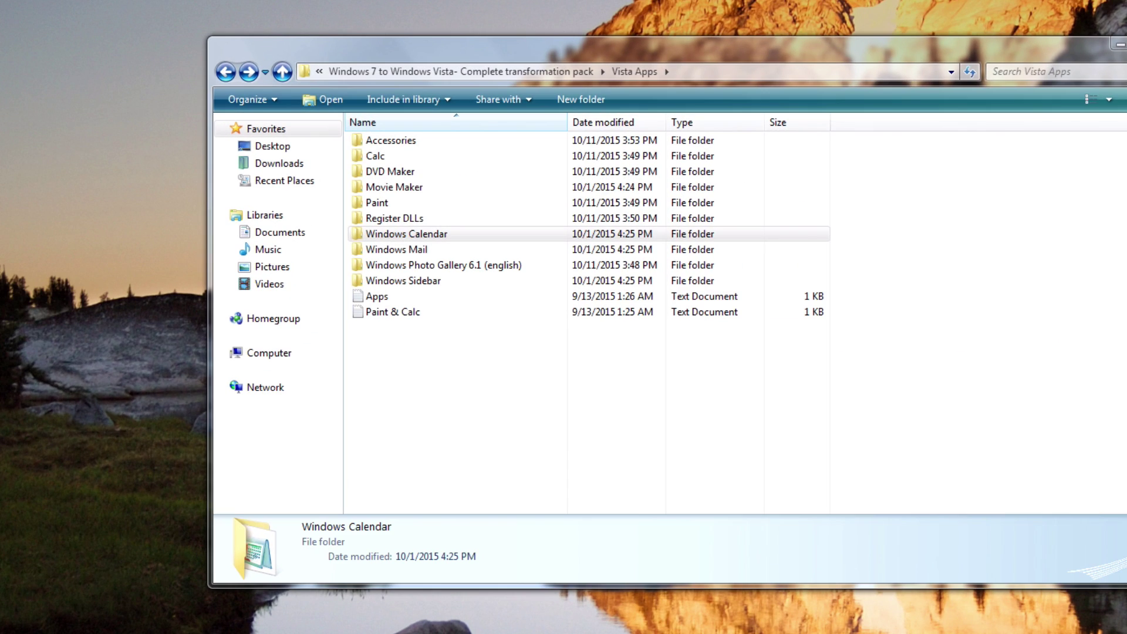
Take ownership of the Windows Mail folder in Program Files on the C: drive, allowing the change
key(super)
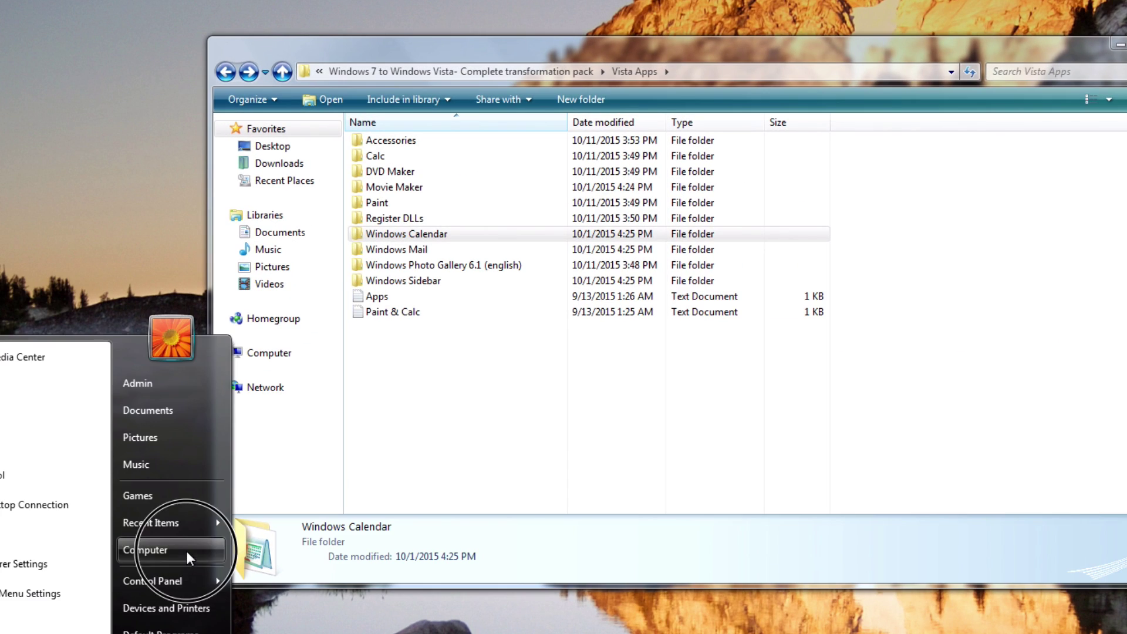
click(465, 242)
double_click(333, 263)
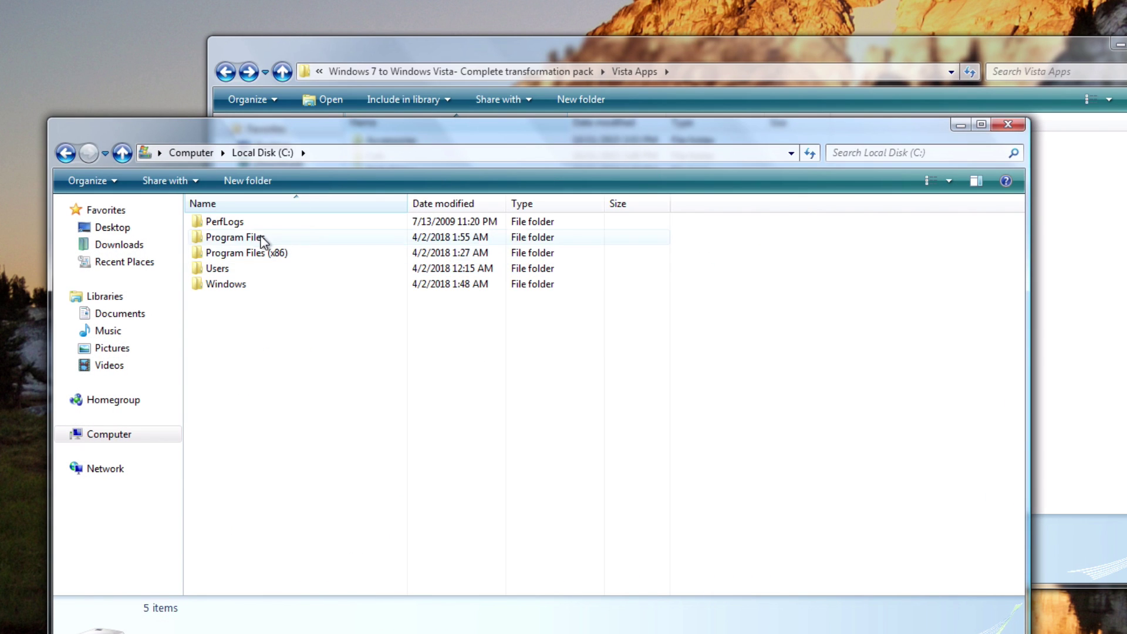
double_click(261, 243)
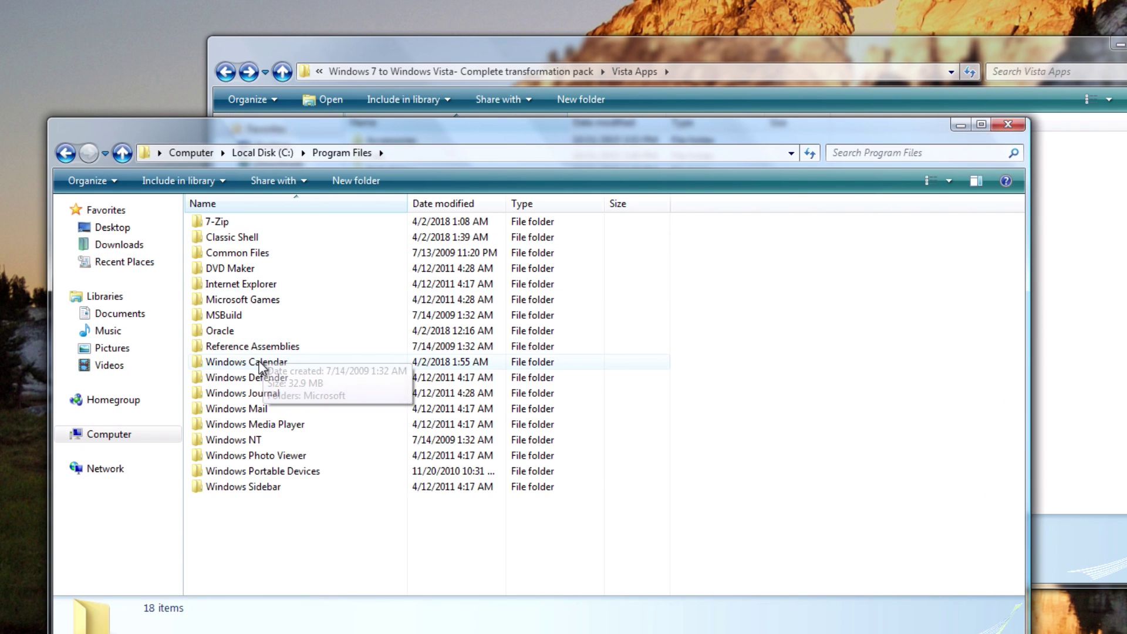
right_click(259, 410)
click(351, 114)
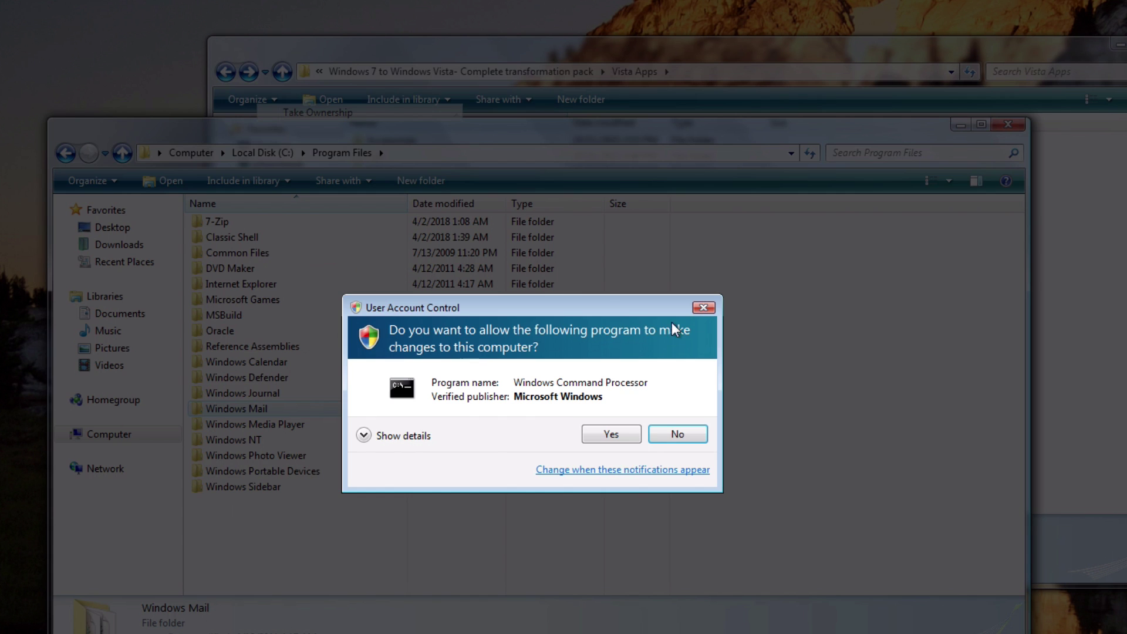
click(611, 435)
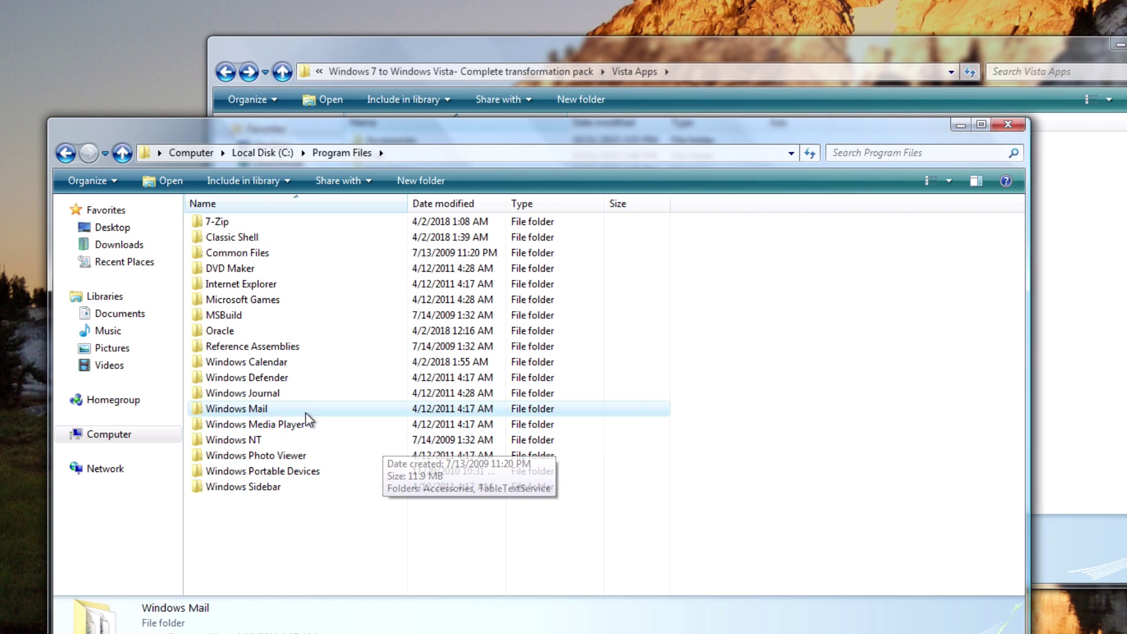
Delete the original Windows Mail folder from Program Files with administrator approval
right_click(264, 411)
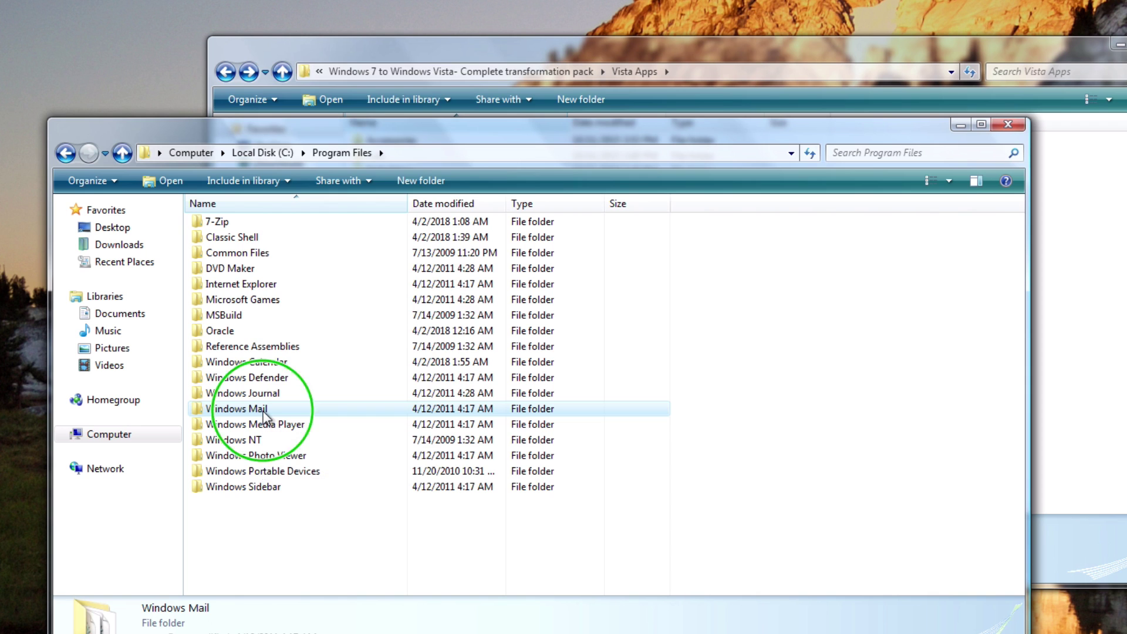
click(270, 359)
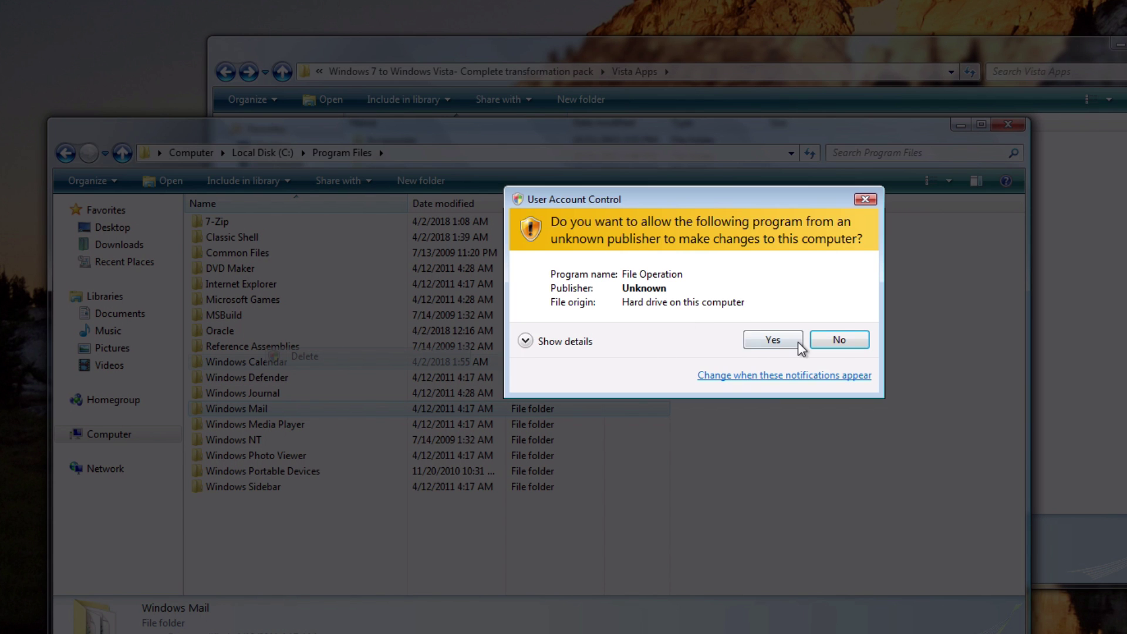
click(799, 345)
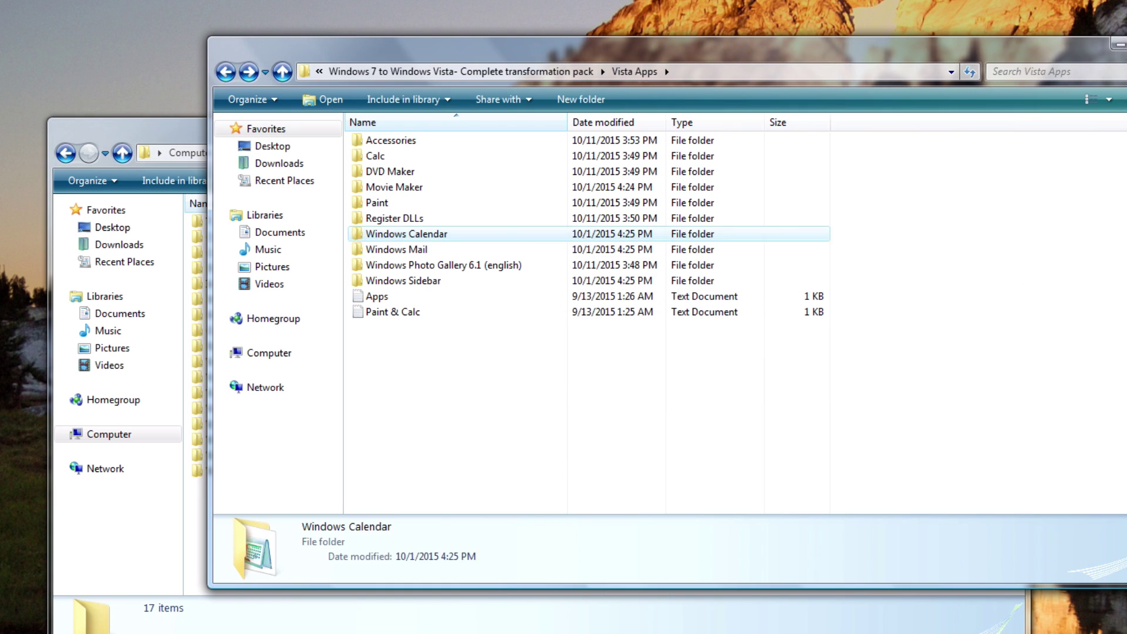
Check the contents of the Windows Mail folder in Vista Apps and copy that folder
right_click(408, 251)
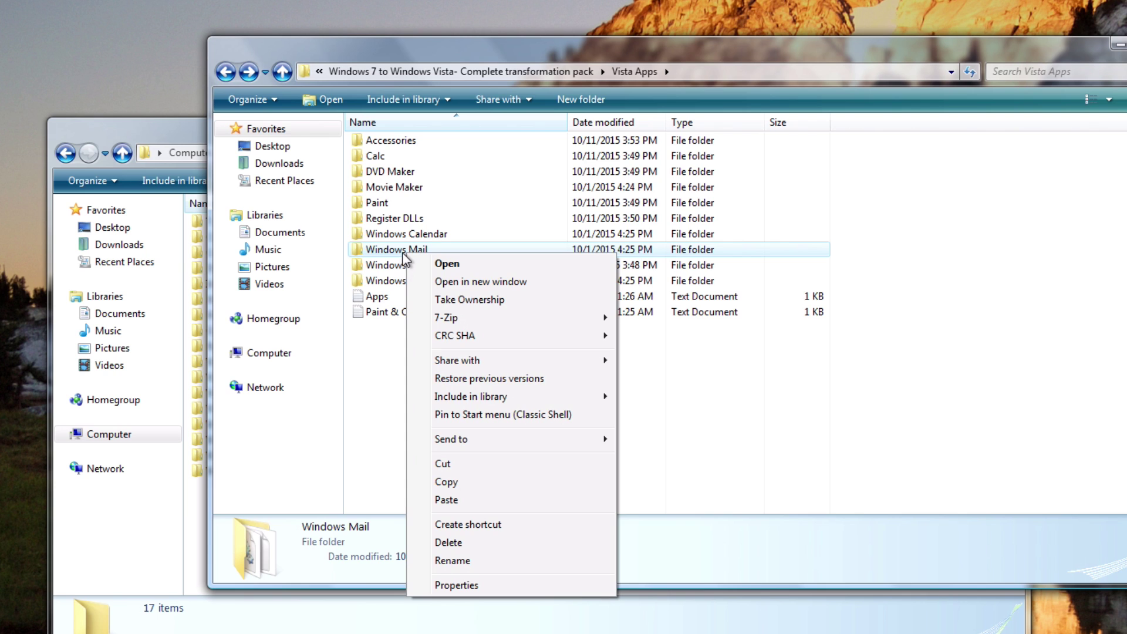
click(437, 263)
click(225, 72)
right_click(381, 250)
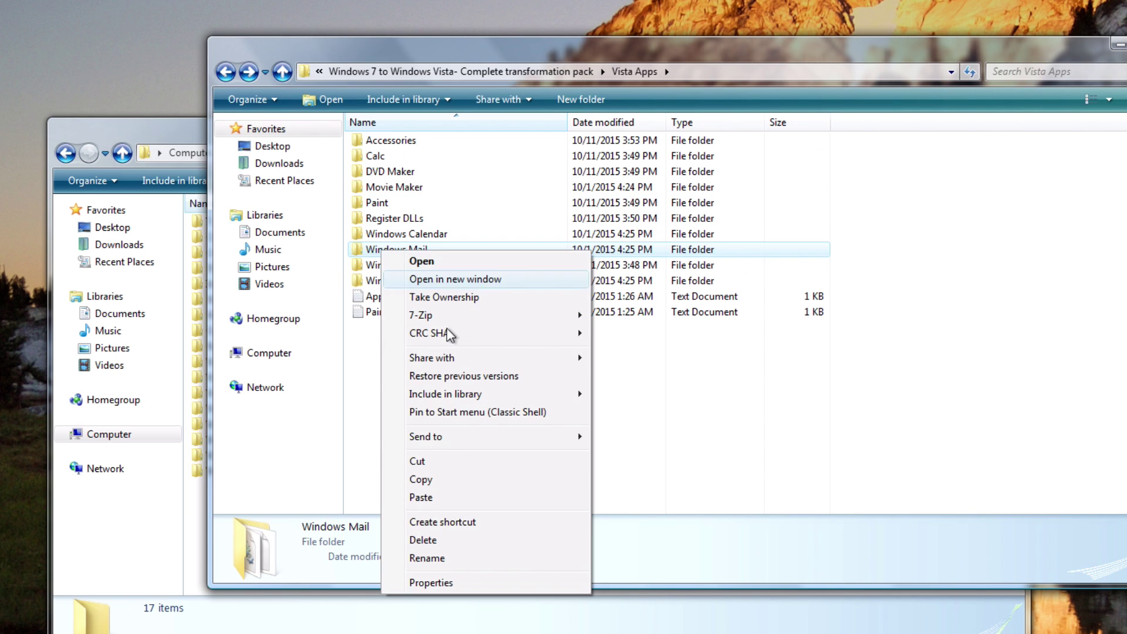
click(428, 497)
Paste the copied Windows Mail folder into Program Files on the C: drive with administrator approval
click(139, 544)
right_click(367, 544)
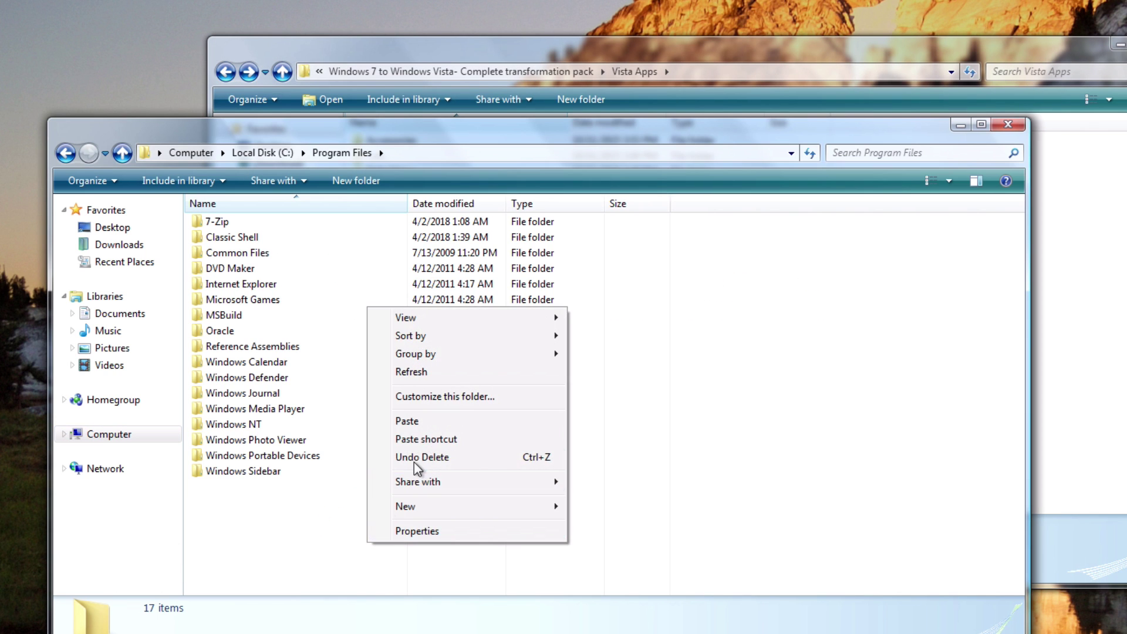
click(411, 420)
click(660, 380)
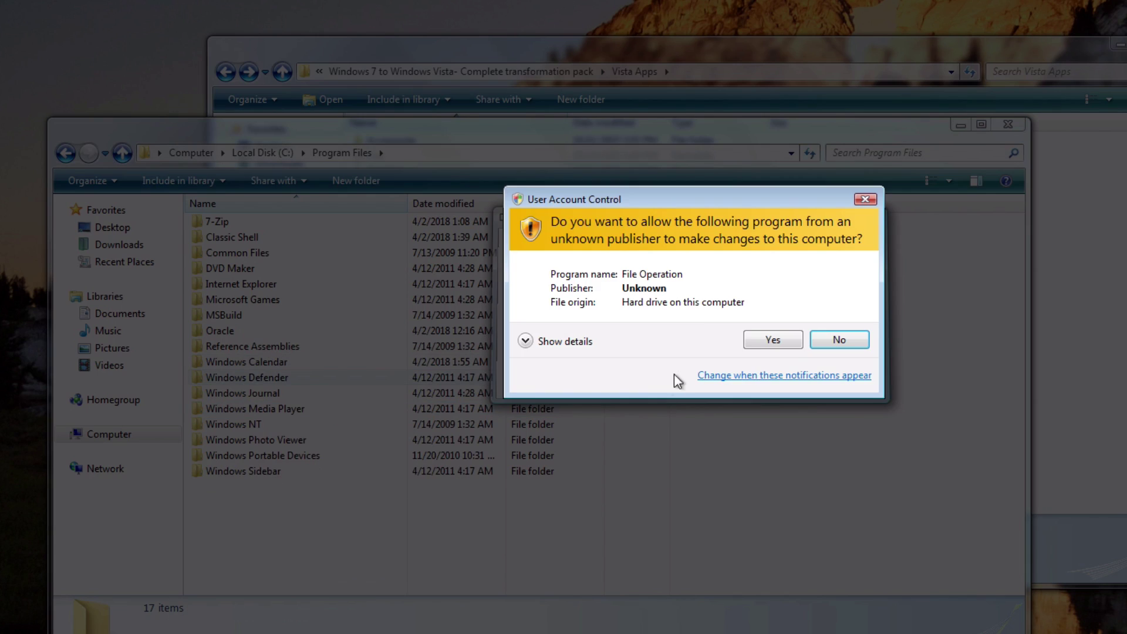
click(753, 339)
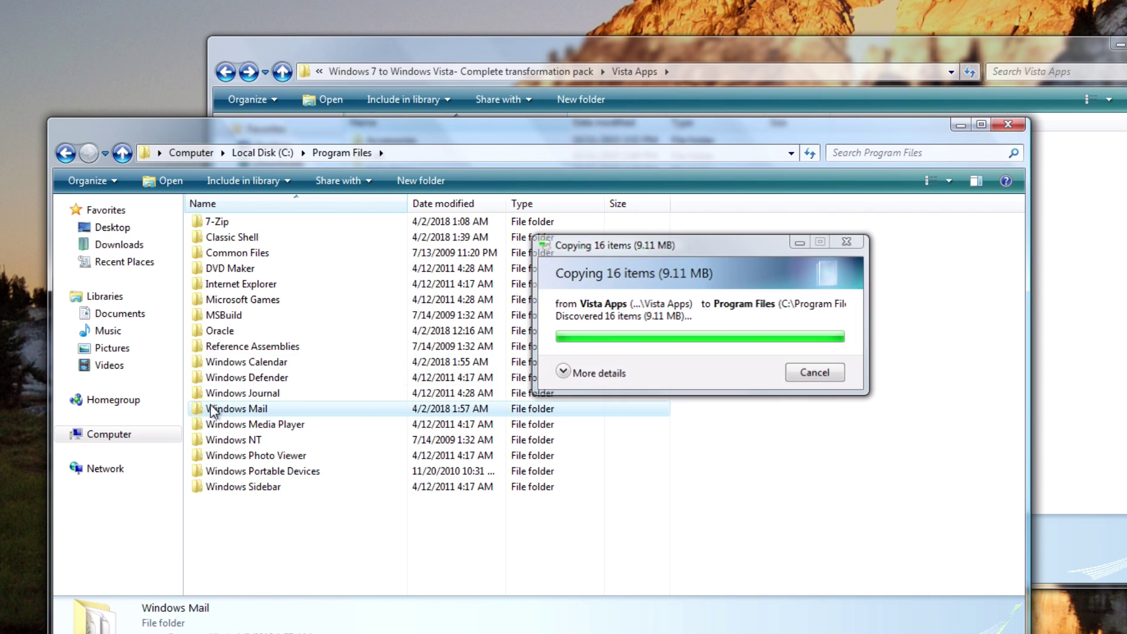
Create a desktop shortcut for the WinMail application in the new Windows Mail folder
double_click(212, 411)
right_click(220, 395)
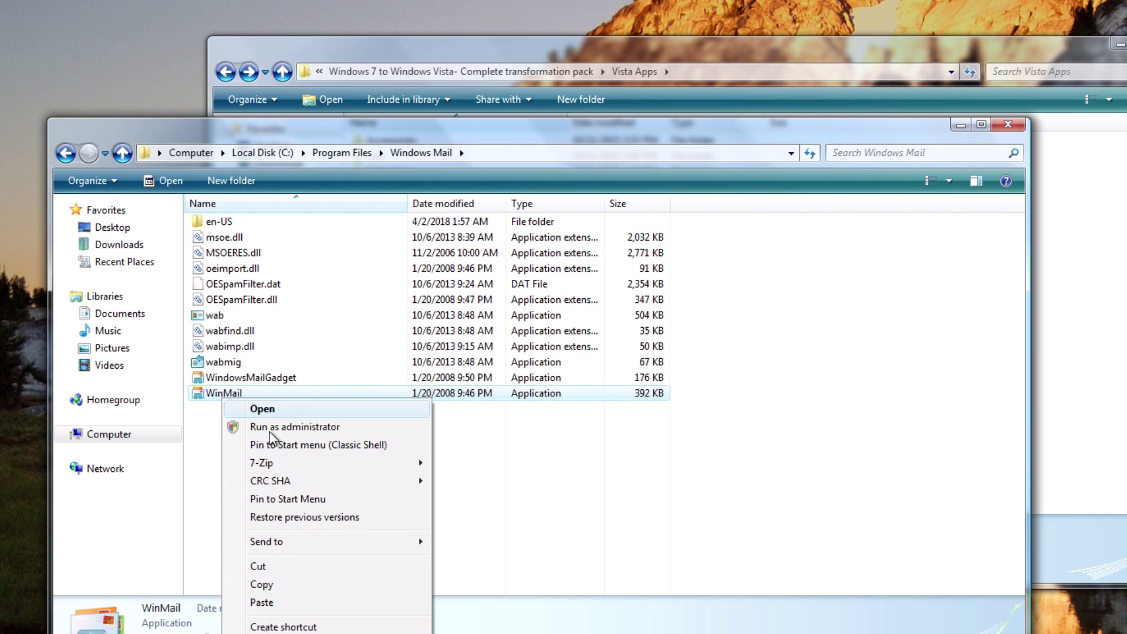
mouse_move(416, 542)
click(469, 561)
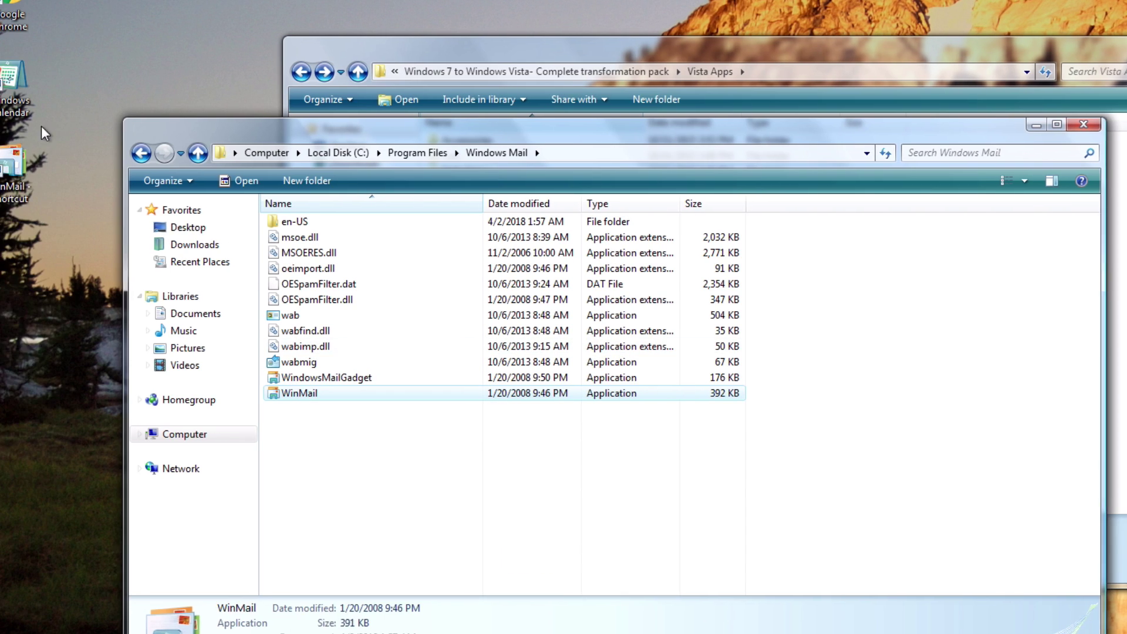
Rename the WinMail desktop shortcut as Windows Mail
right_click(9, 163)
click(54, 443)
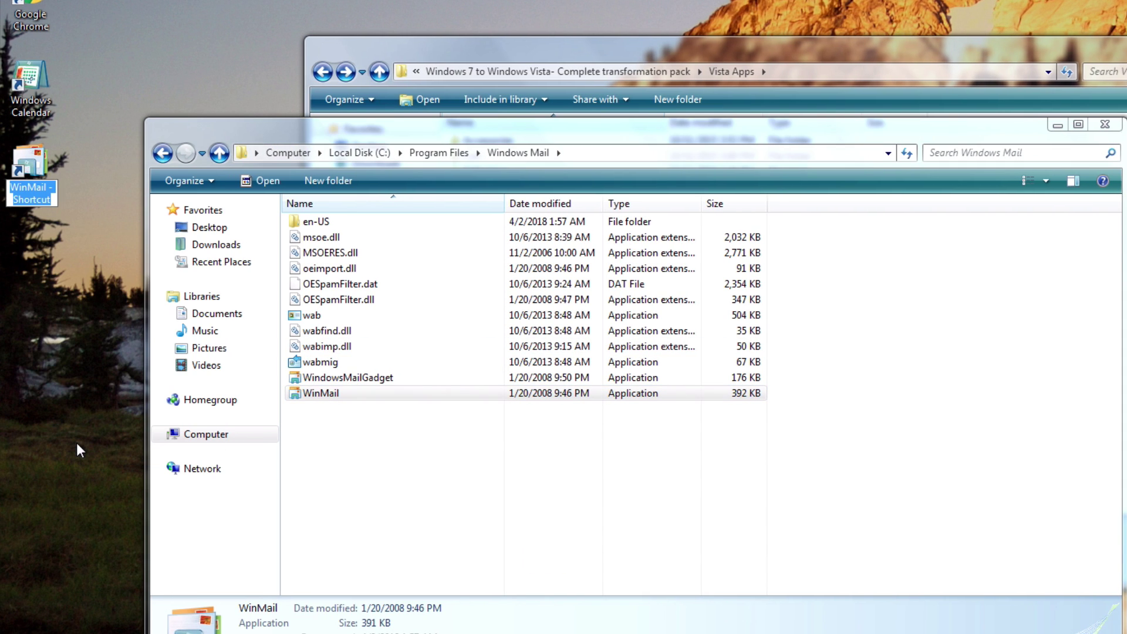
text(Windows Mail)
key(Return)
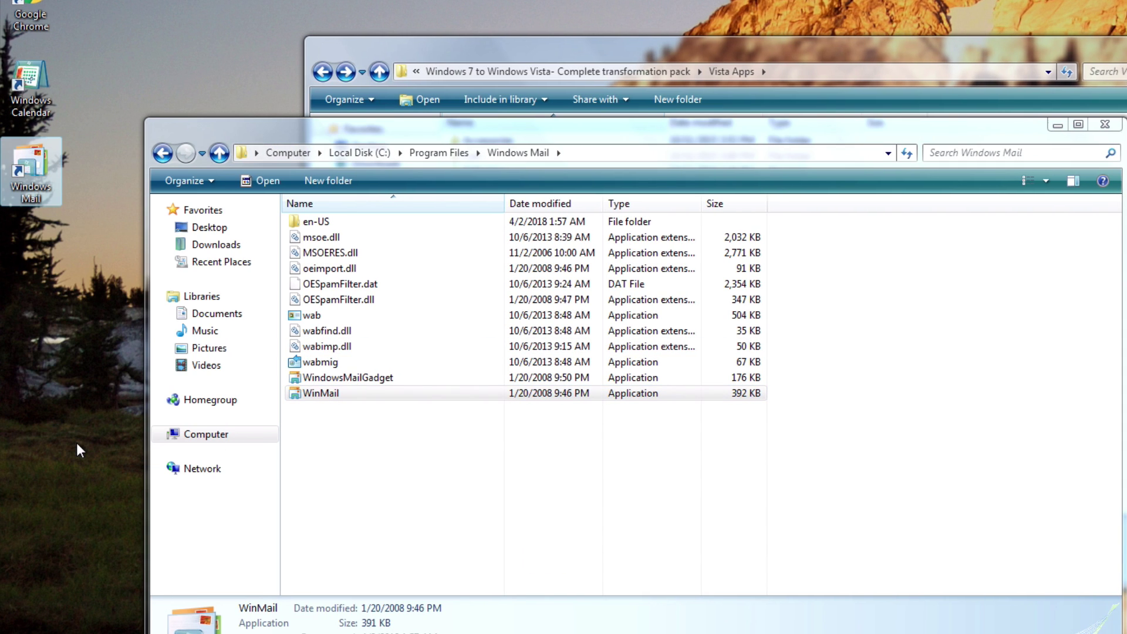
Launch Windows Mail from its desktop shortcut, decline making it the default with the startup check turned off, and exit the account wizard
double_click(49, 188)
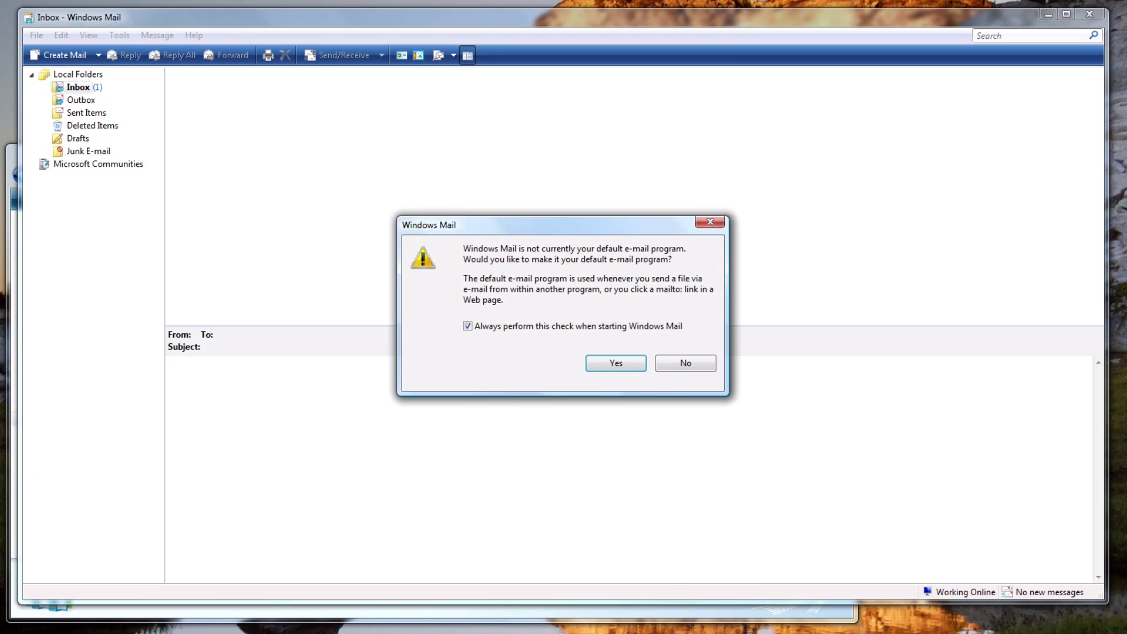
click(508, 327)
click(673, 365)
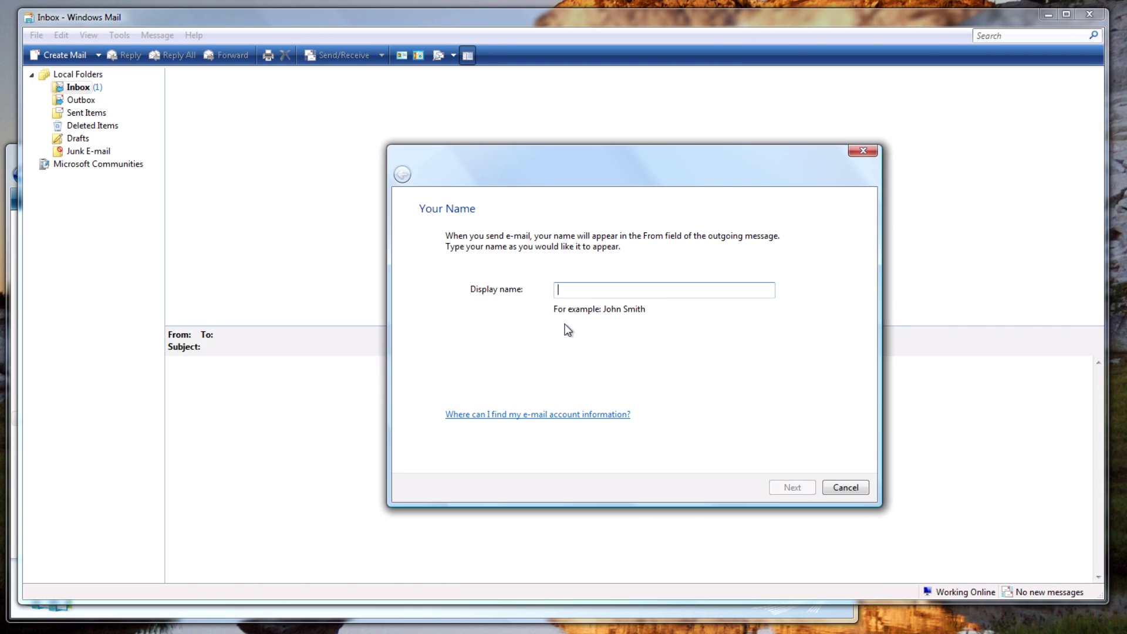
click(830, 481)
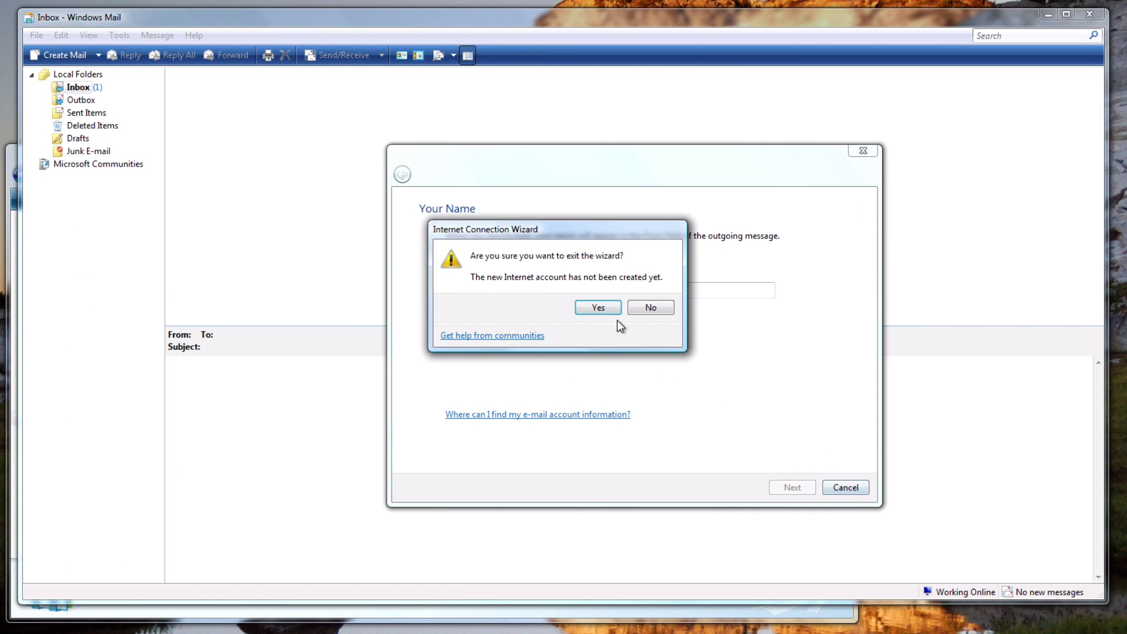
click(593, 308)
Look over the welcome message and the About Windows Mail information, then close Windows Mail
scroll(342, 460, down, 1)
scroll(342, 460, up, 1)
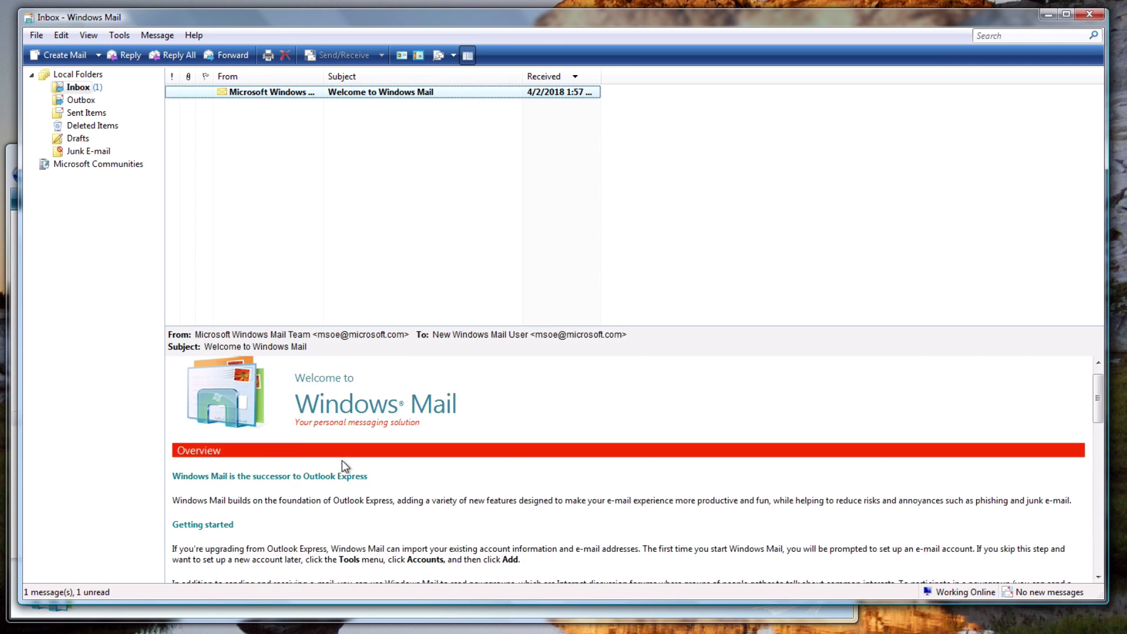
click(194, 36)
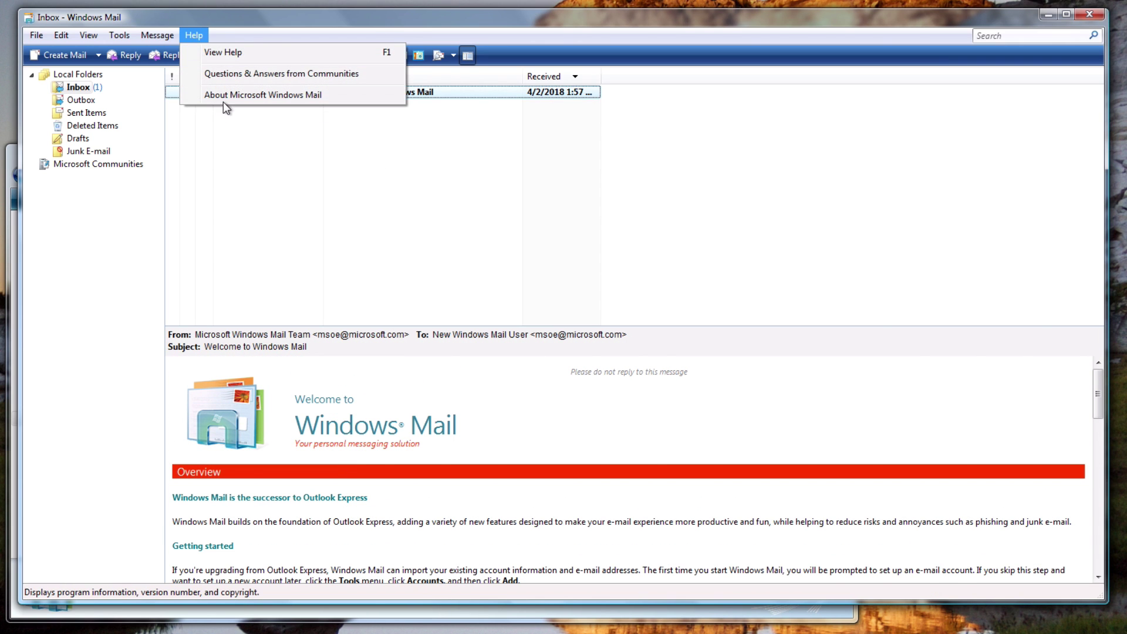
click(223, 94)
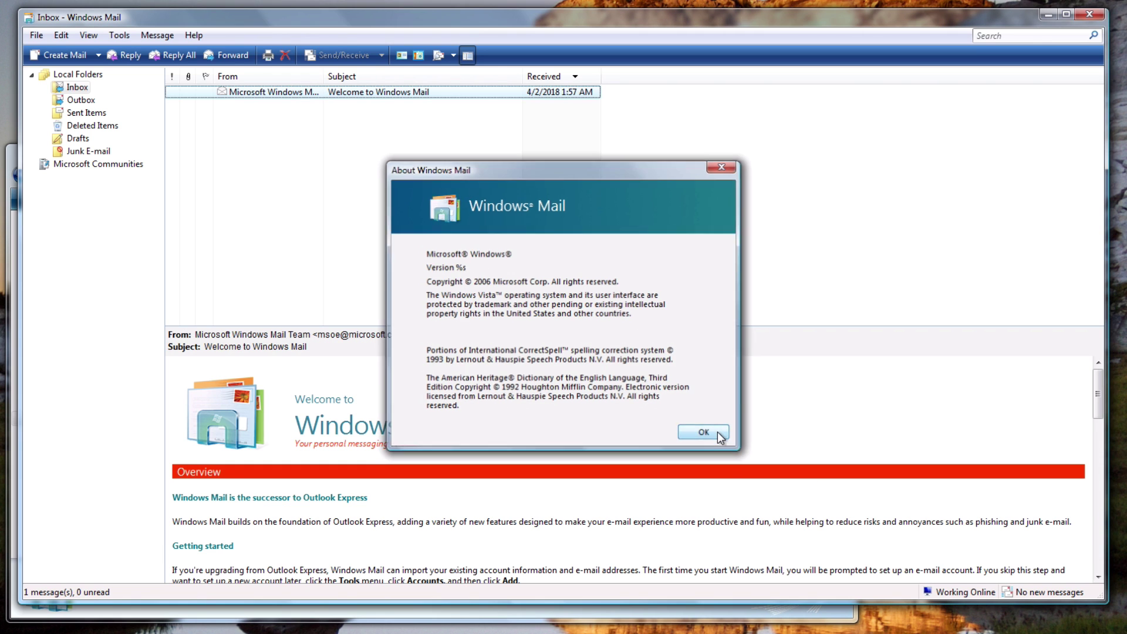
click(704, 433)
click(1090, 14)
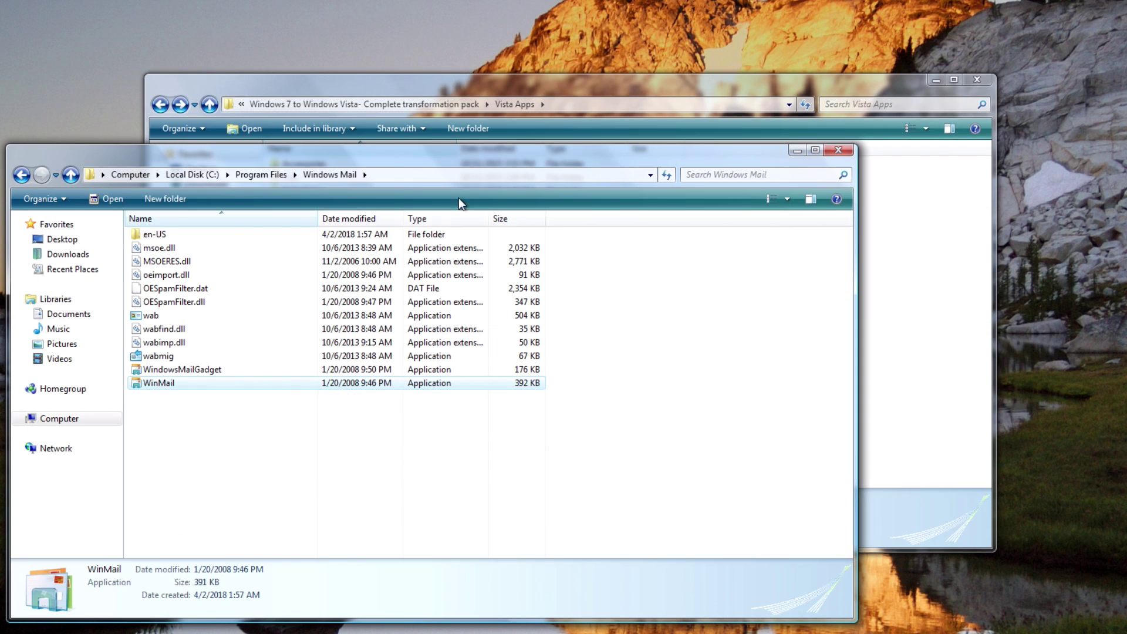
Return to Program Files and take ownership of the Windows Sidebar folder, allowing the change
click(297, 478)
click(21, 174)
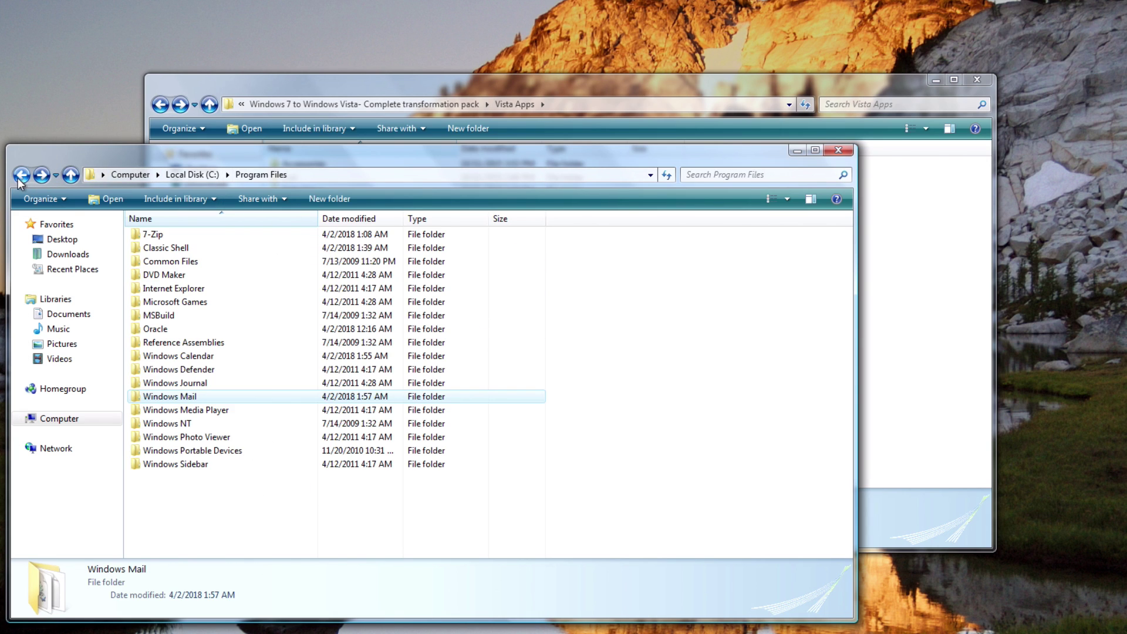
click(537, 512)
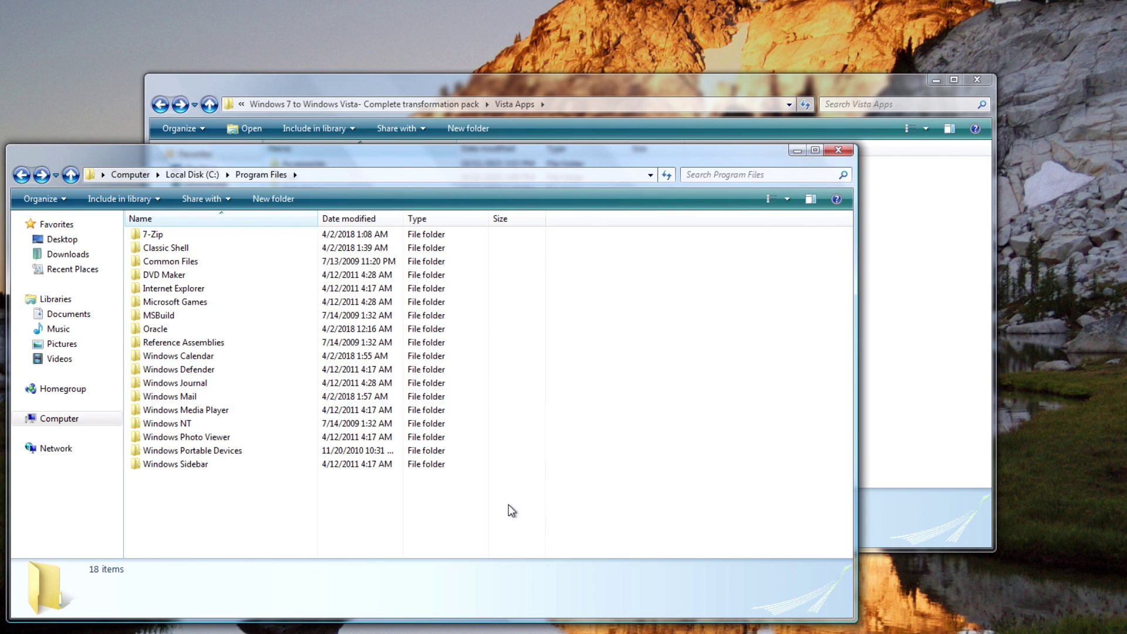
right_click(179, 468)
click(260, 210)
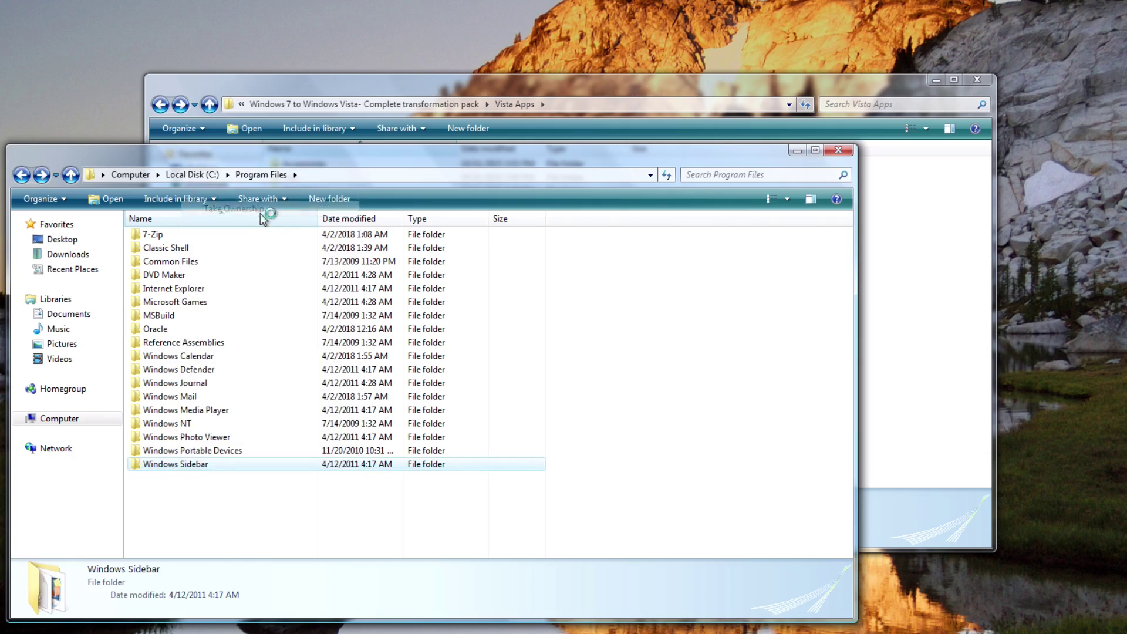
click(495, 416)
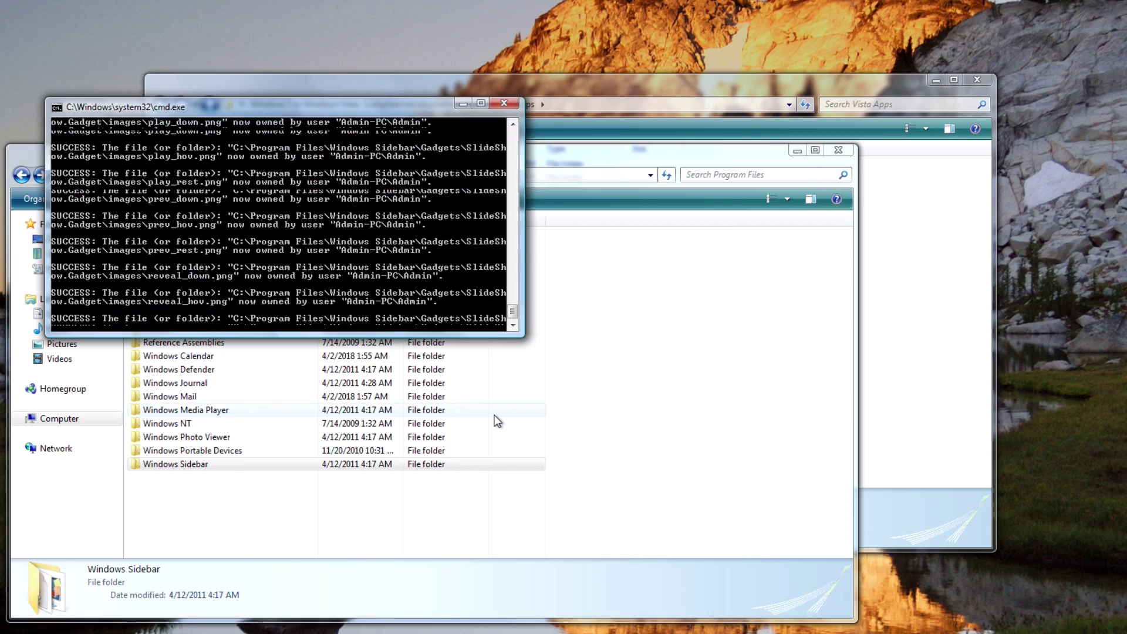
Compare the x86 and x64 Windows Sidebar versions in Vista Apps and copy the Windows Sidebar folder from the x64 one
click(898, 352)
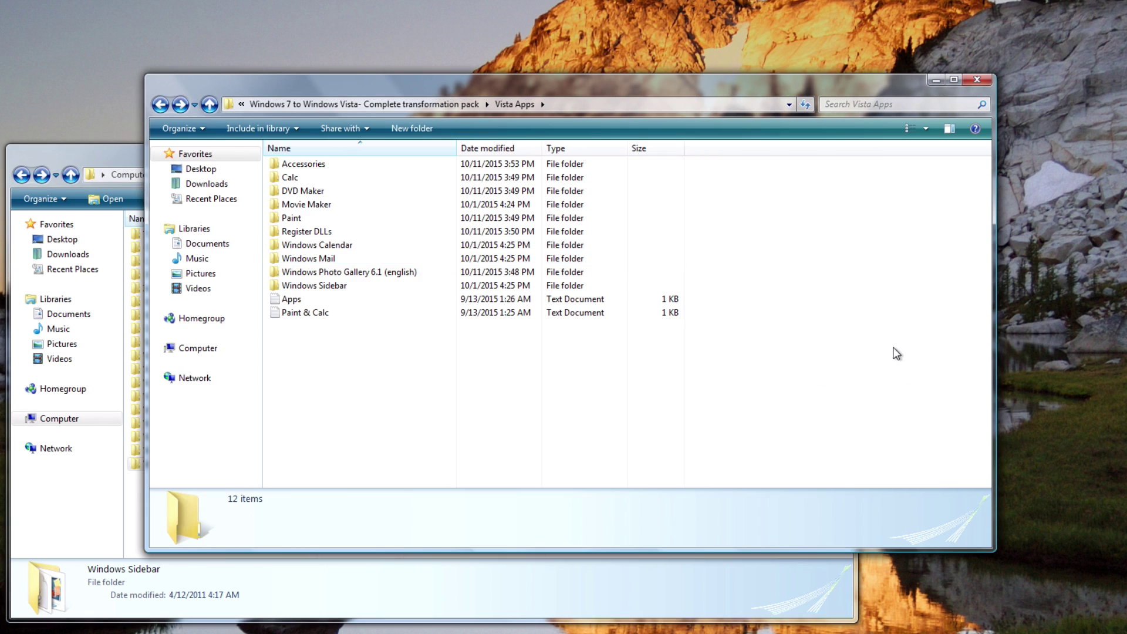
double_click(351, 286)
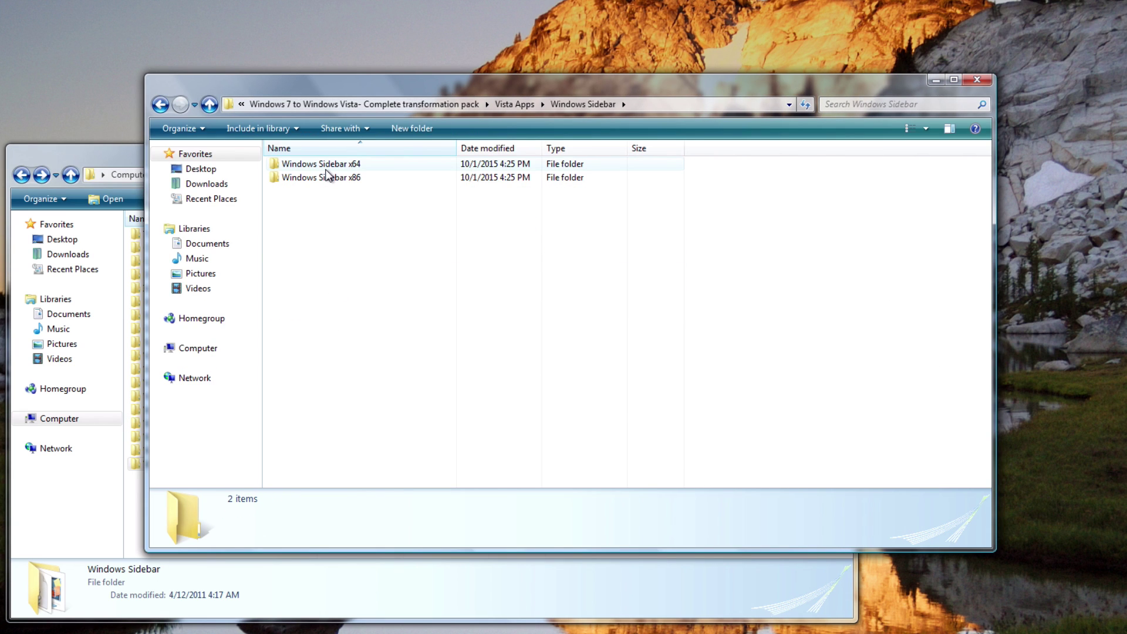
double_click(375, 180)
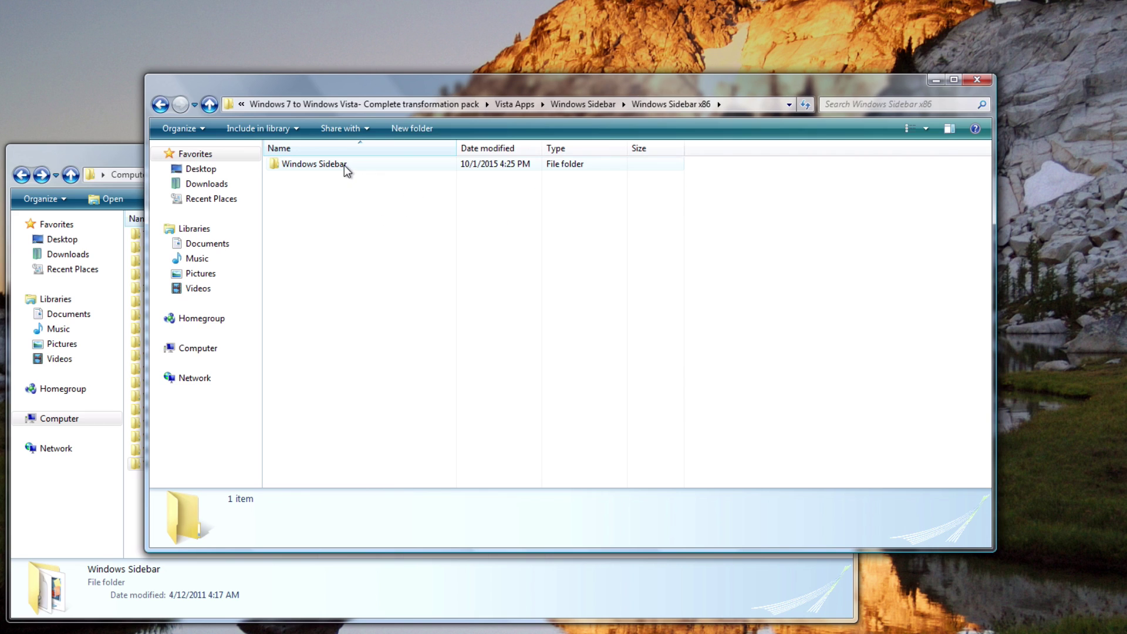
click(166, 105)
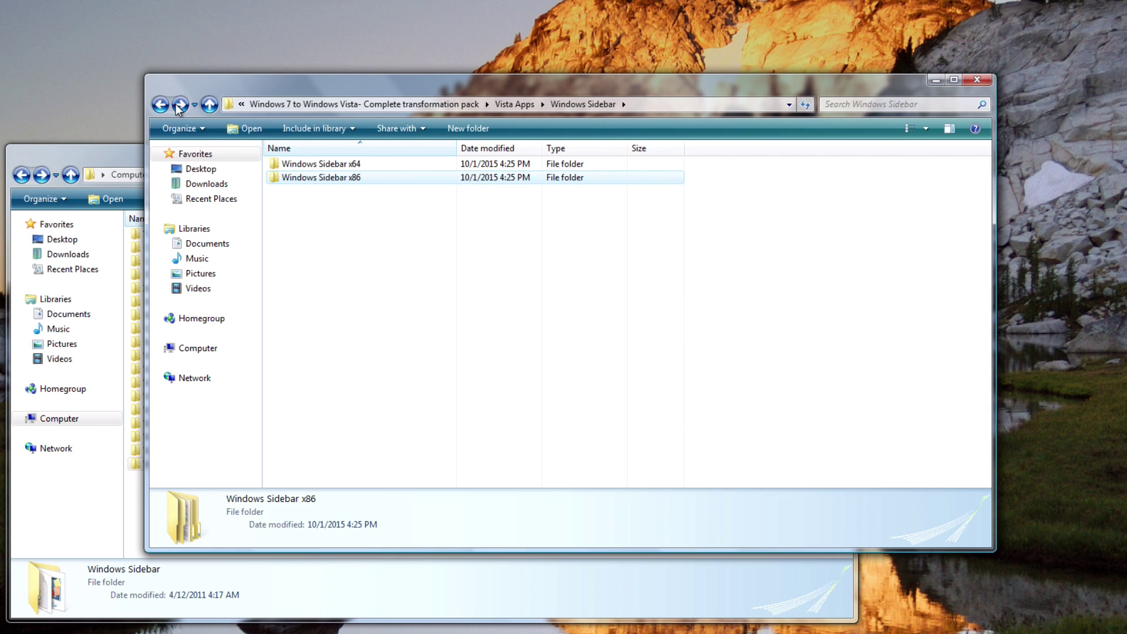
double_click(327, 165)
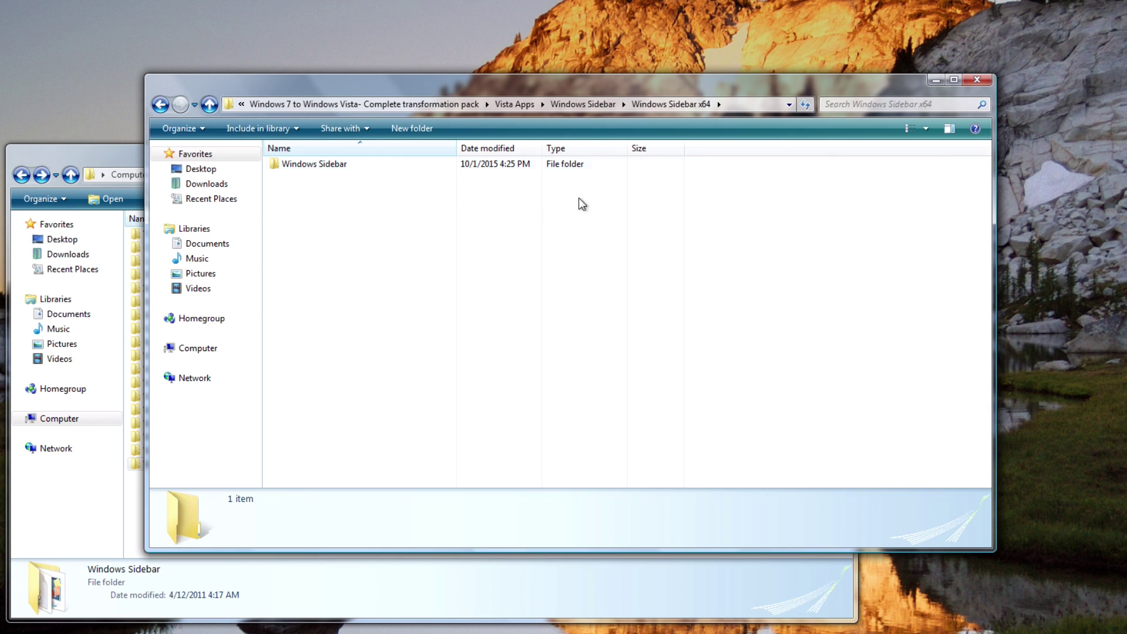
right_click(316, 168)
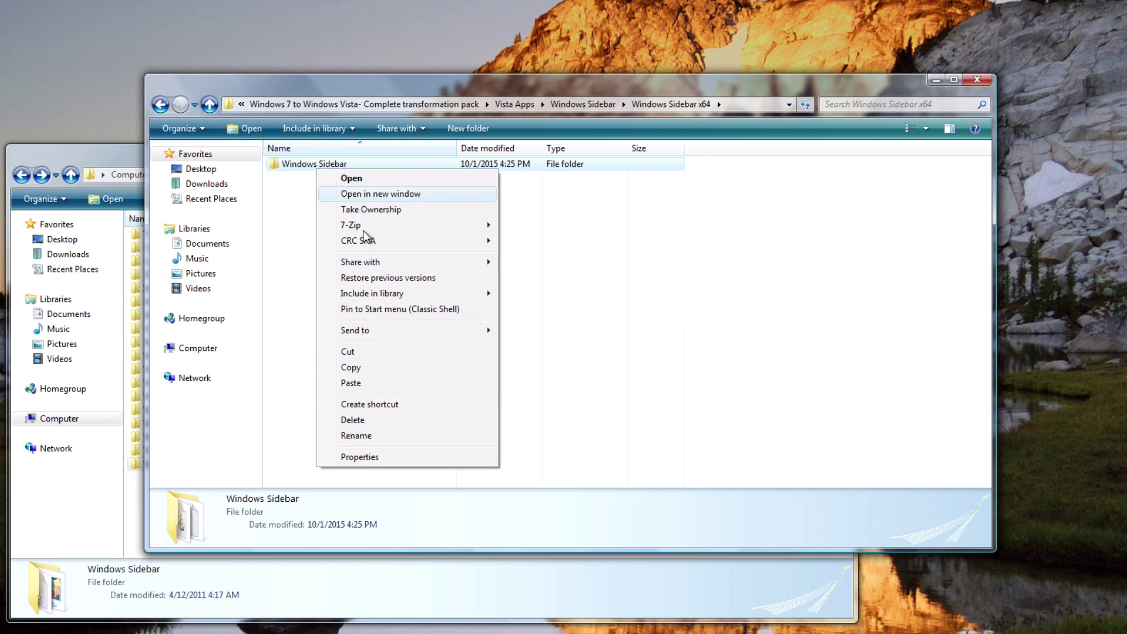
click(351, 368)
Paste the Windows Sidebar folder into Program Files, merging all existing folders with administrator approval and skipping the folder in use
click(125, 155)
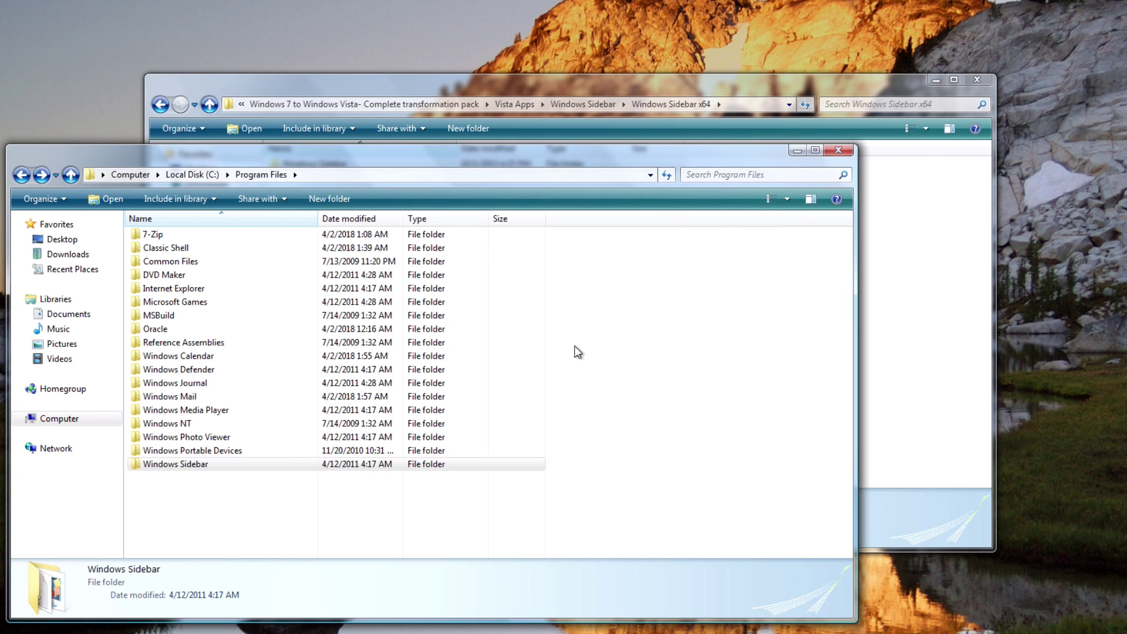
right_click(621, 329)
click(641, 428)
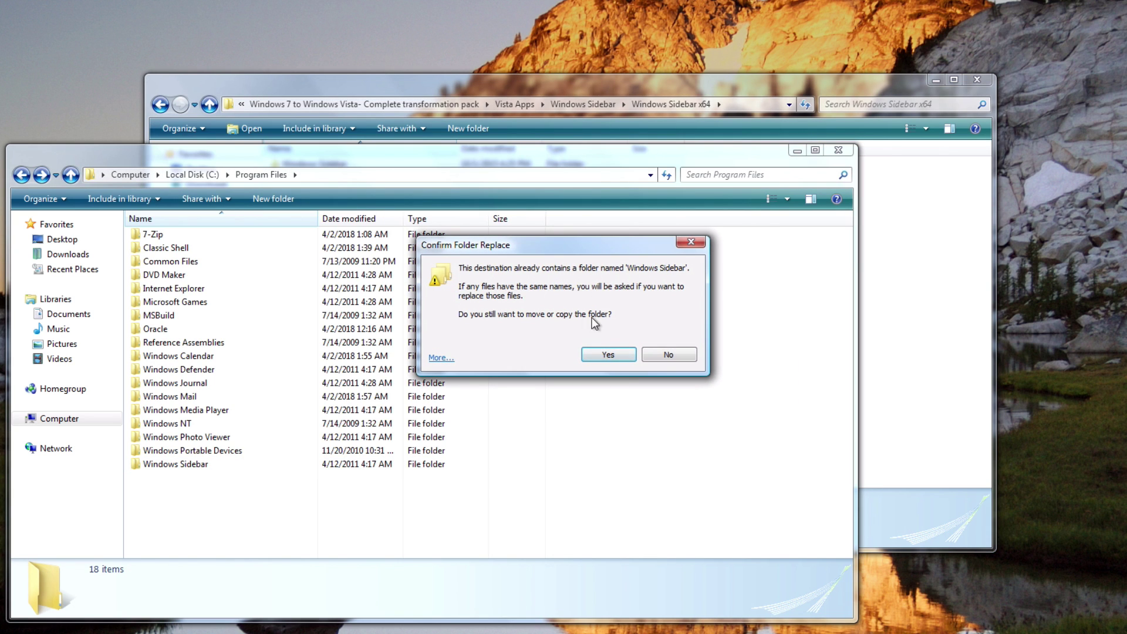
click(592, 356)
click(554, 375)
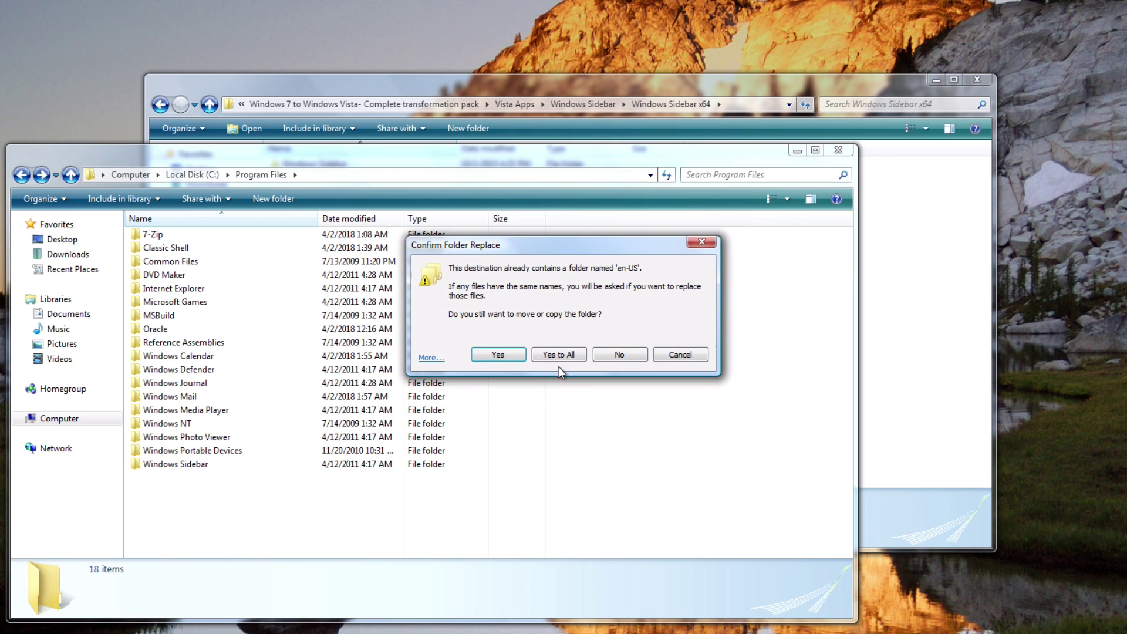
click(567, 352)
click(544, 365)
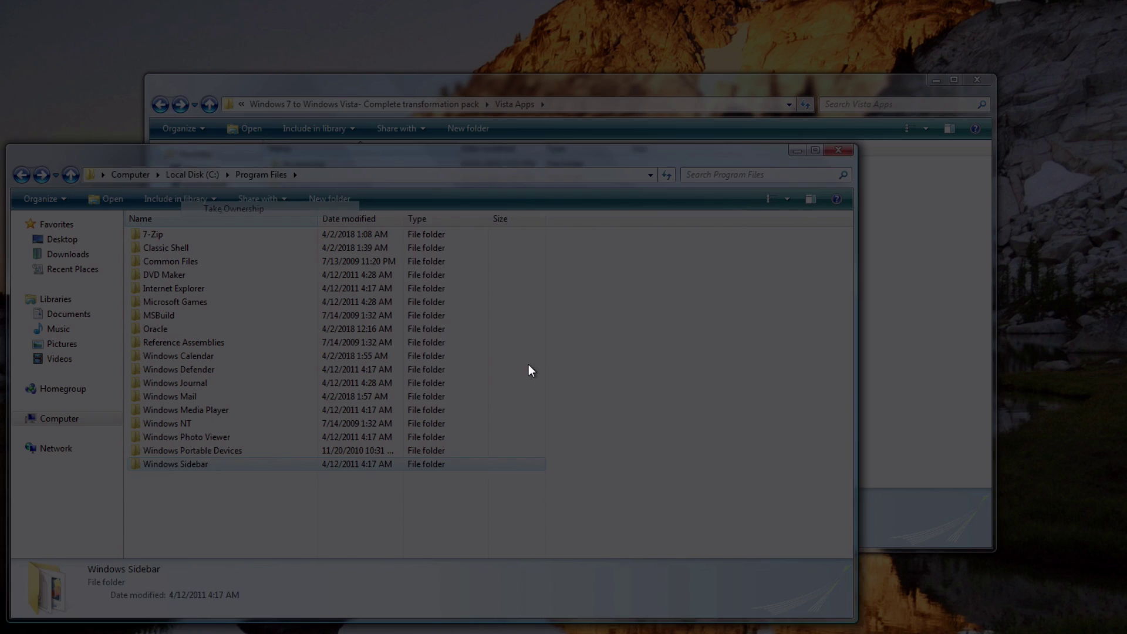
click(638, 335)
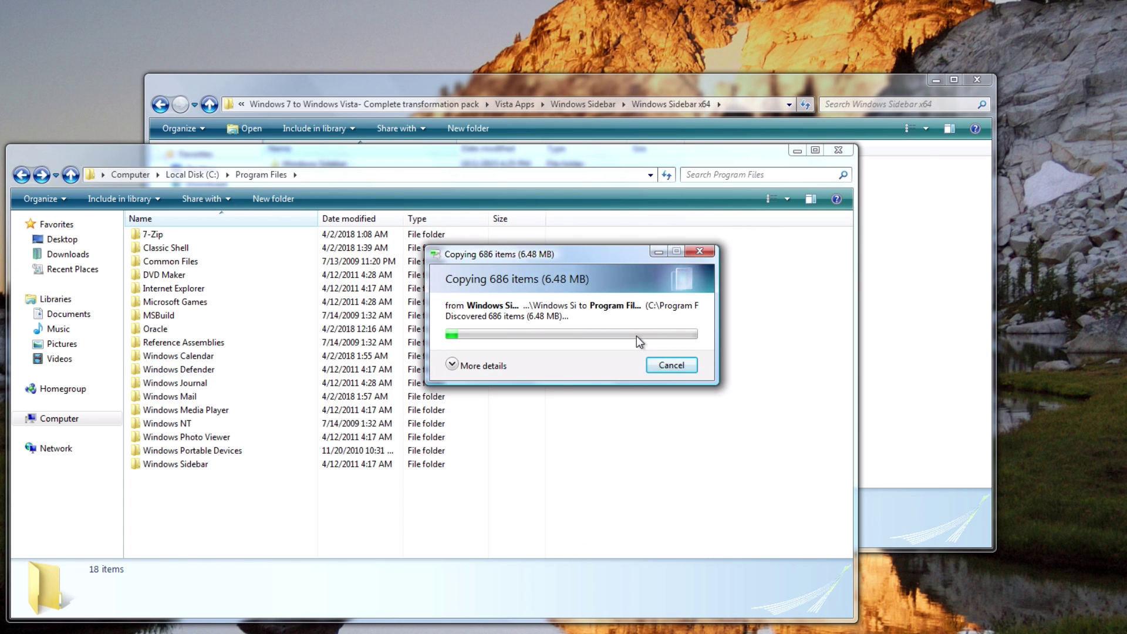
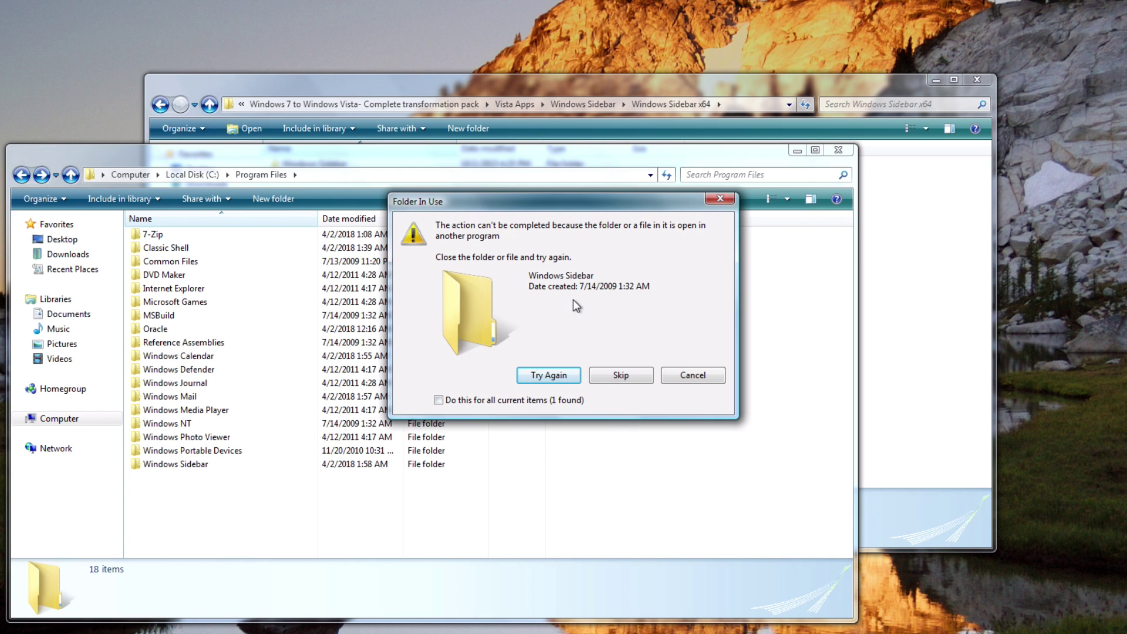
click(622, 380)
click(622, 375)
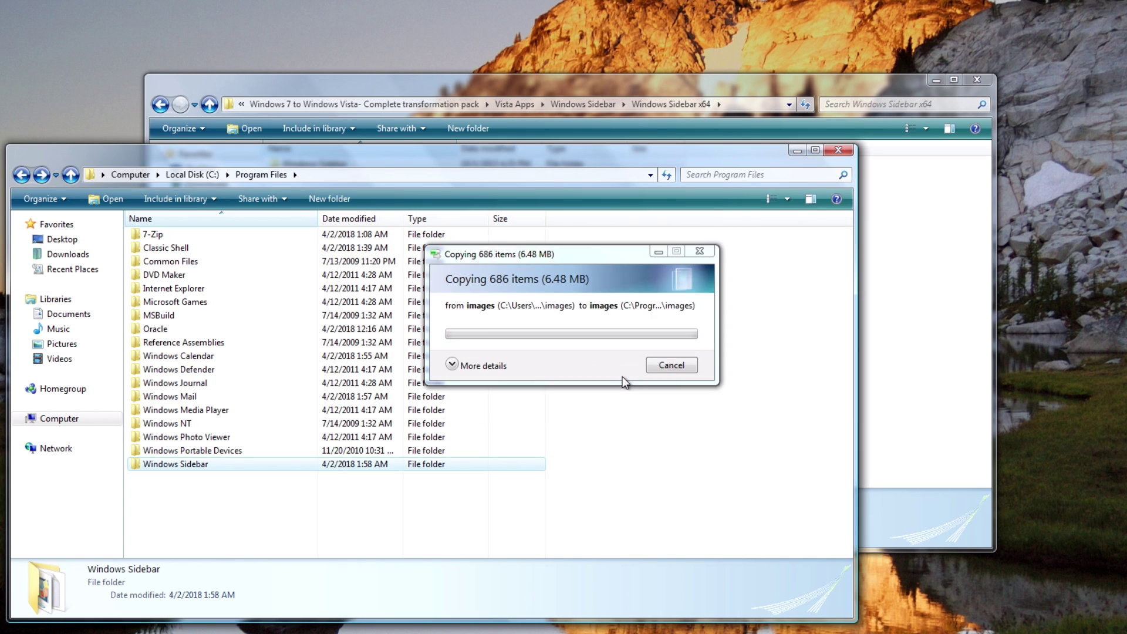
right_click(241, 632)
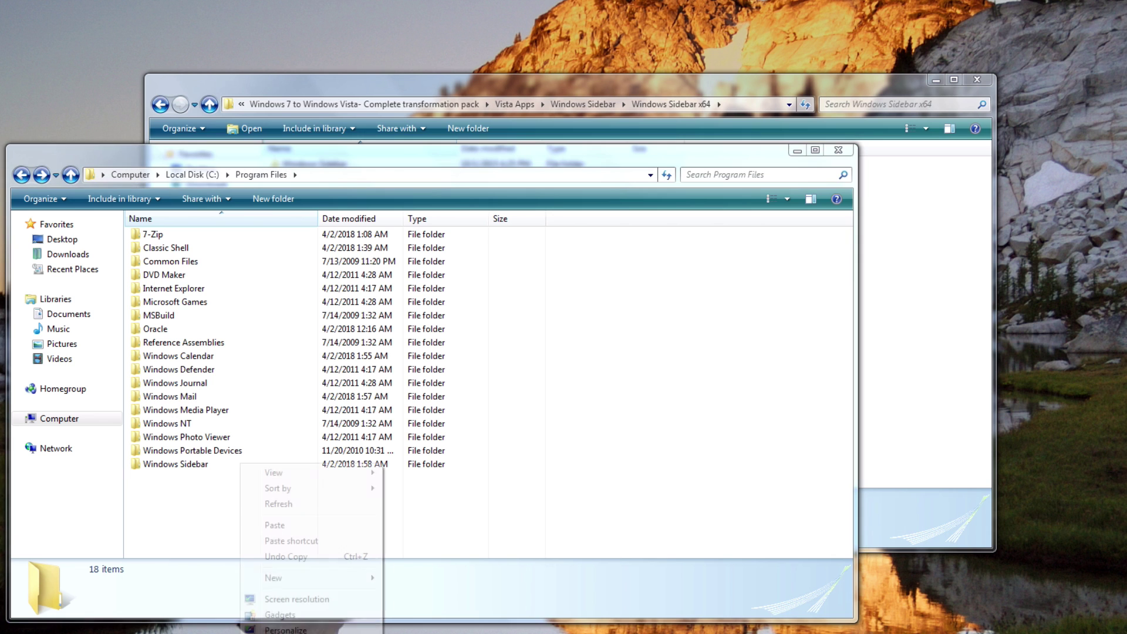
key(super)
click(297, 559)
Launch the sidebar application from the Windows Sidebar folder in Program Files and open the sidebar's gadget gallery
double_click(209, 465)
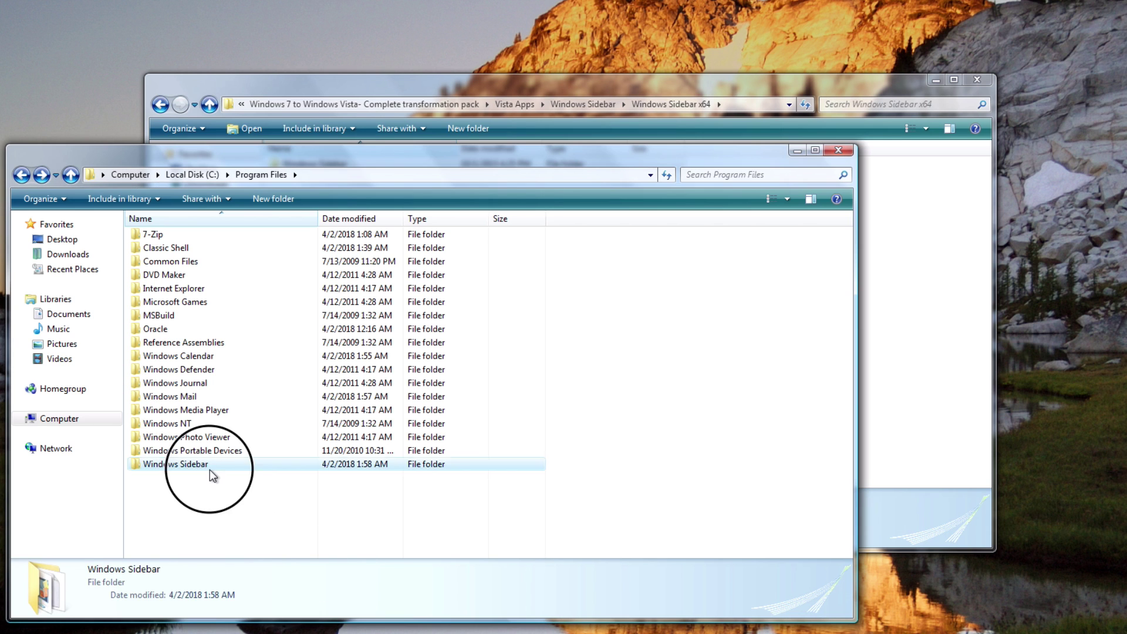
click(180, 322)
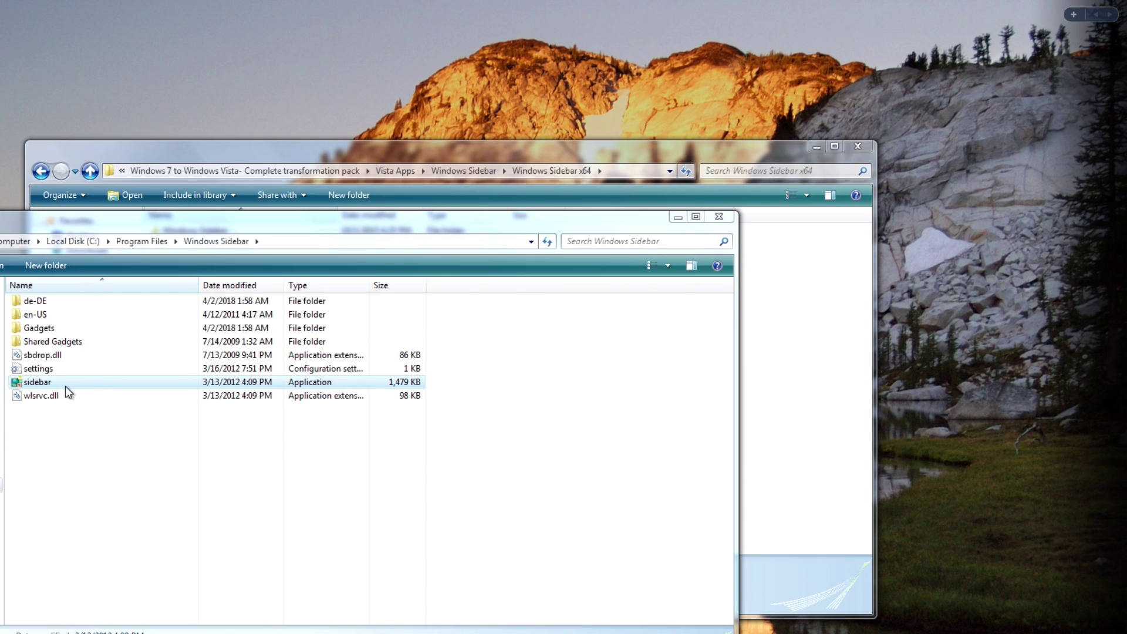
right_click(1102, 273)
click(1008, 289)
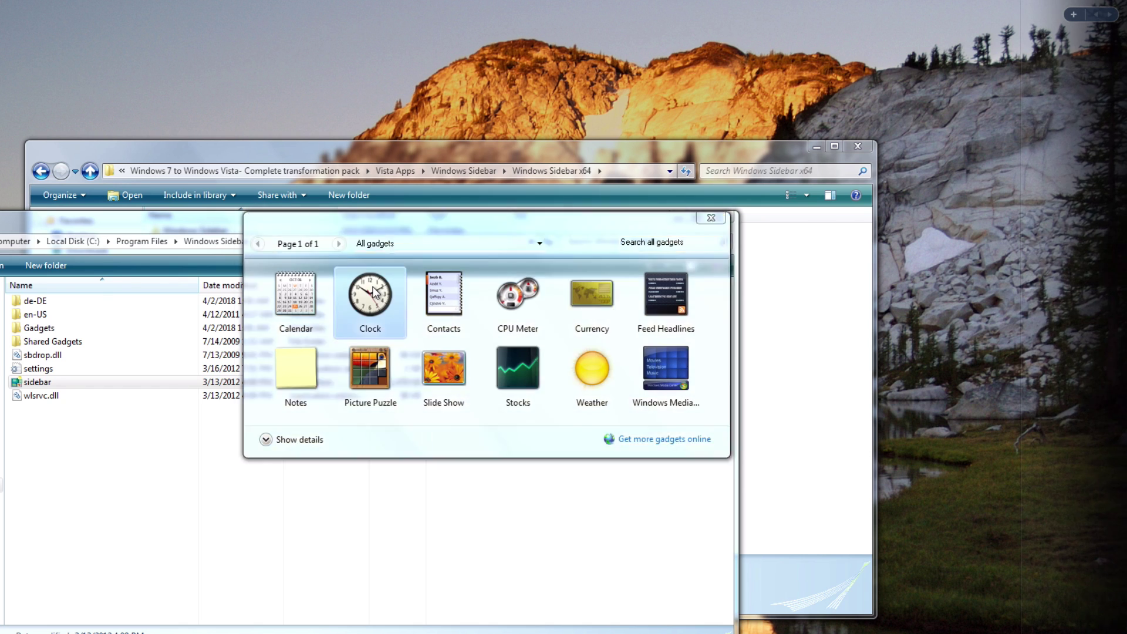
Add the Clock and Calendar gadgets to the sidebar, close the gadget gallery, and place the calendar below the clock
double_click(373, 290)
double_click(316, 296)
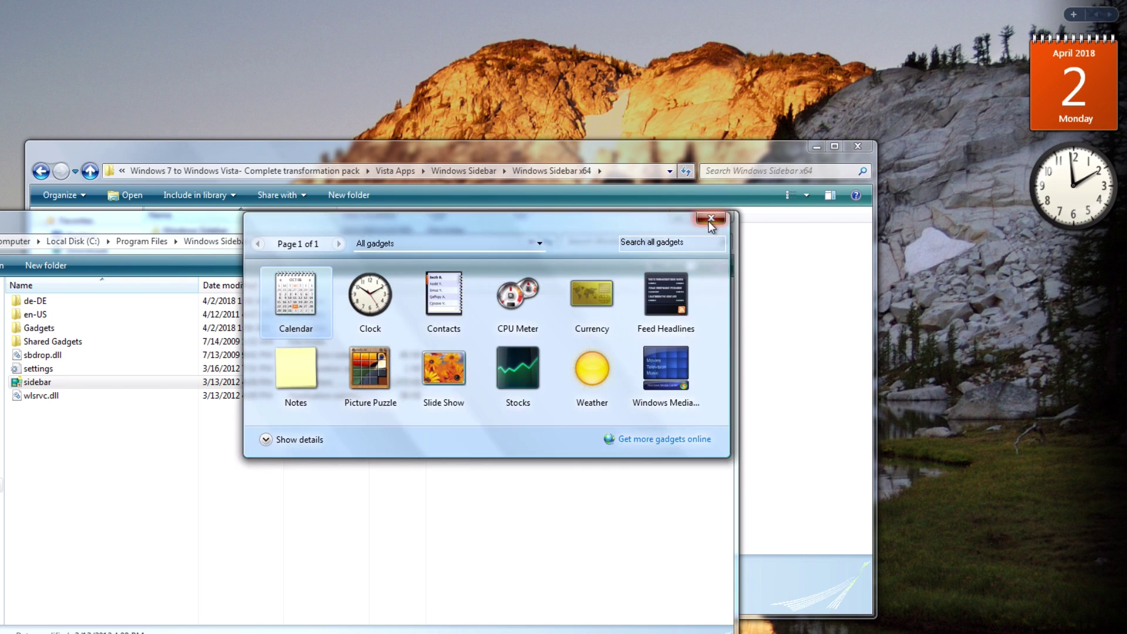
click(710, 222)
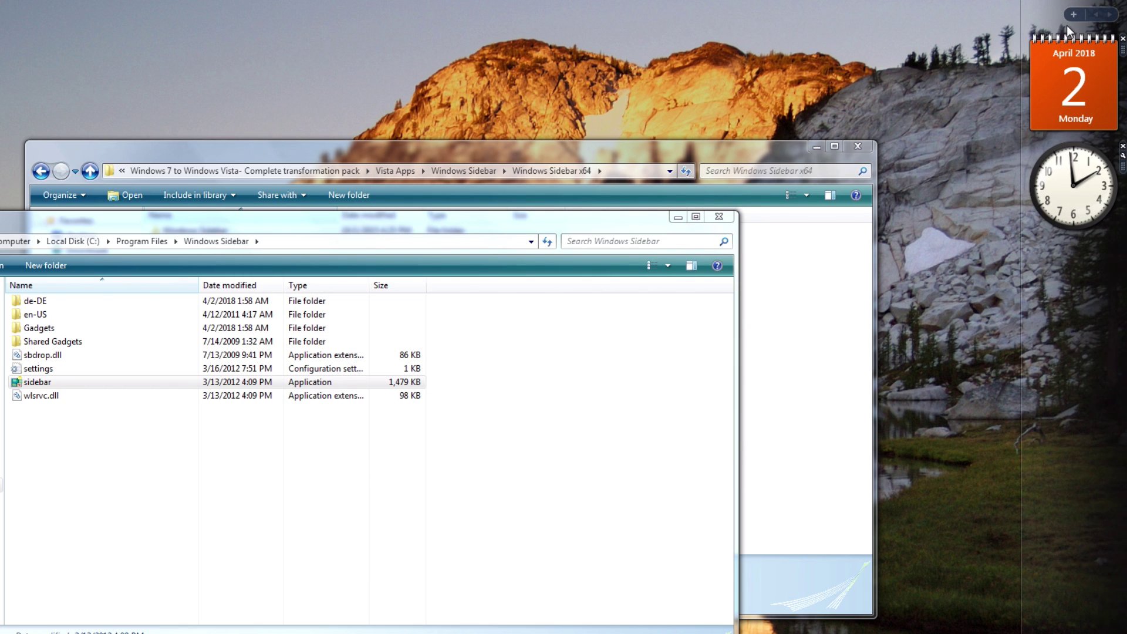
drag(1068, 30, 1069, 194)
Open the Windows Sidebar properties and apply them with Start Sidebar when Windows starts enabled
right_click(1055, 314)
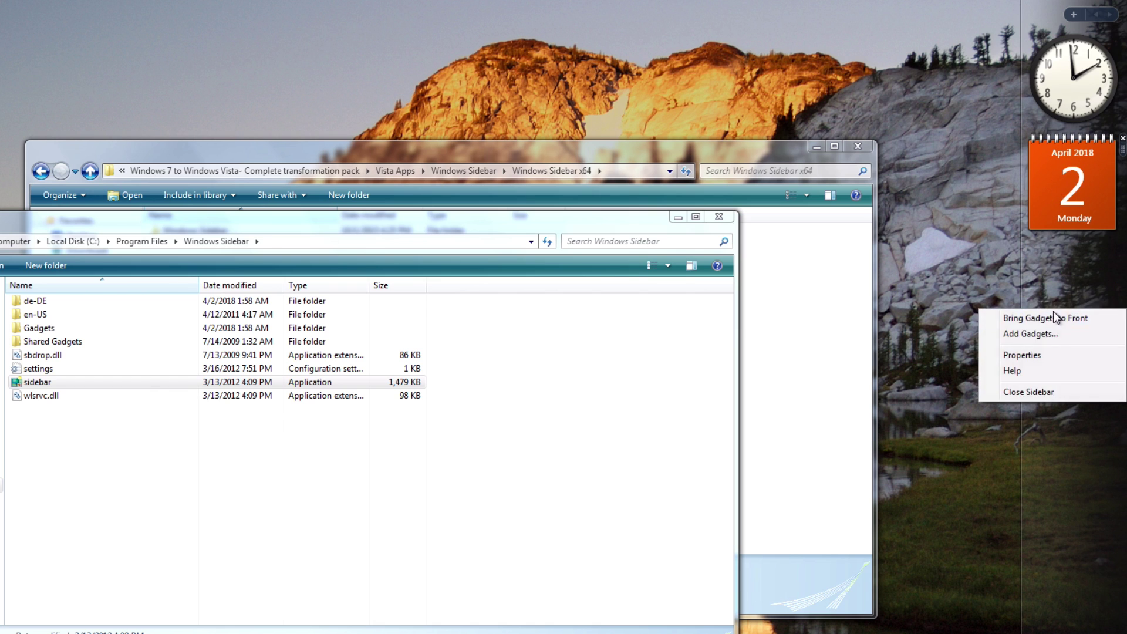
click(1022, 355)
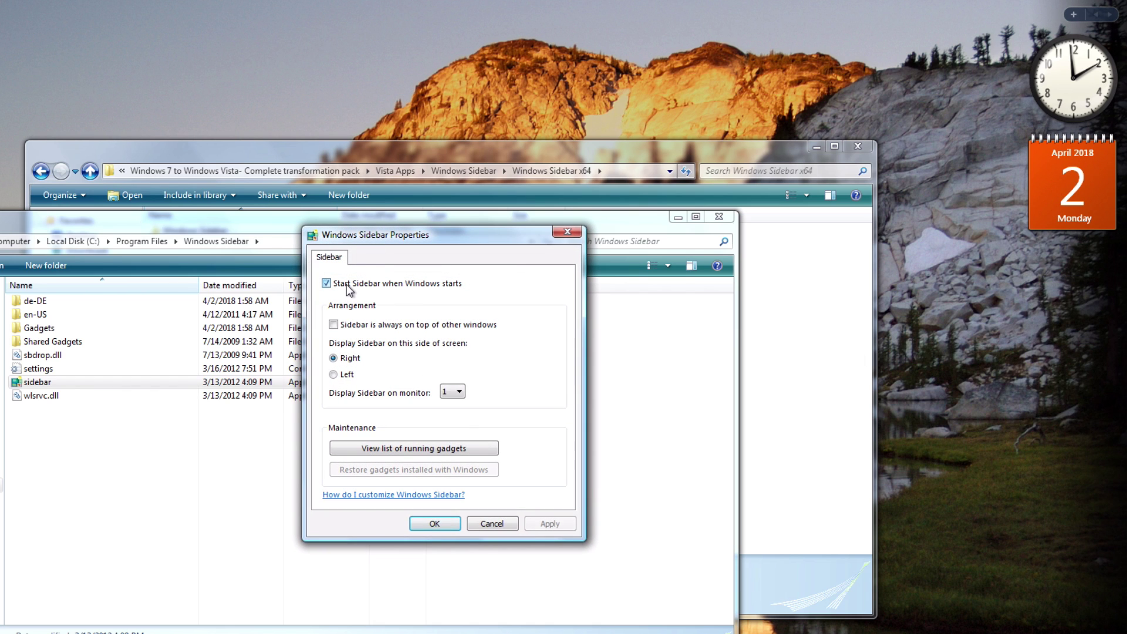
click(349, 286)
click(551, 525)
click(443, 524)
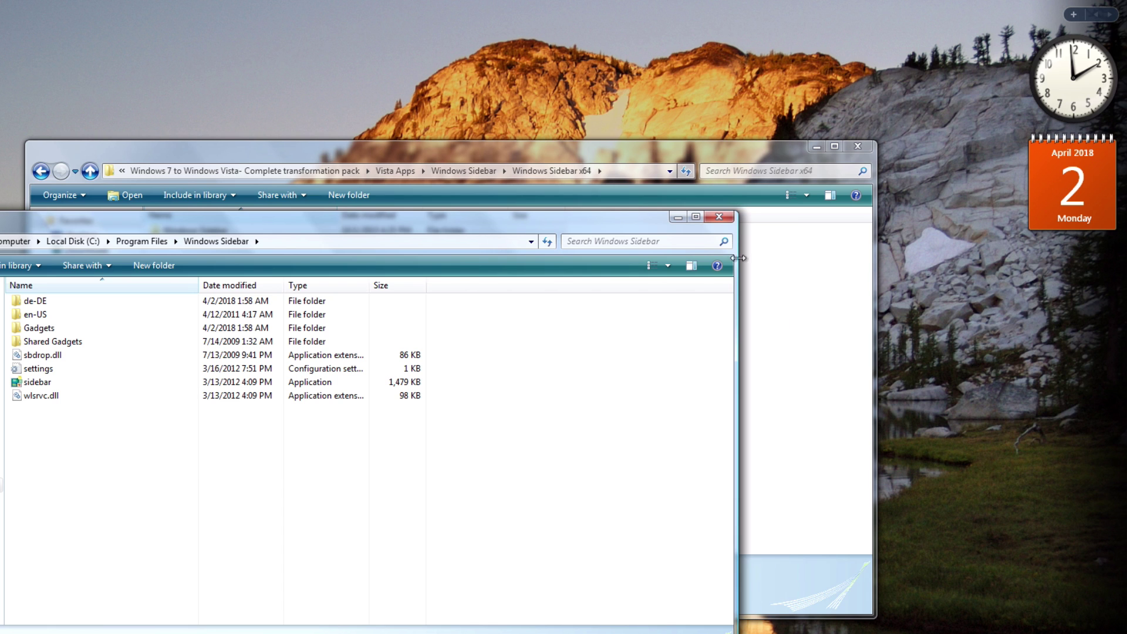
Return one Explorer window to Program Files and the other to the Vista Apps folder
click(141, 241)
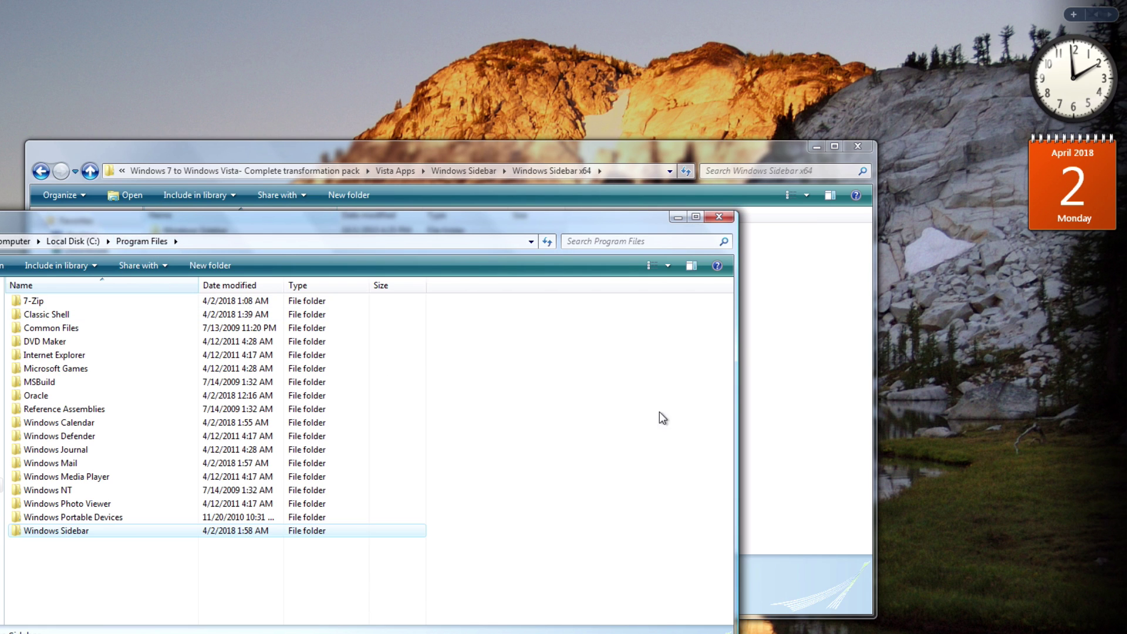
click(787, 379)
click(43, 171)
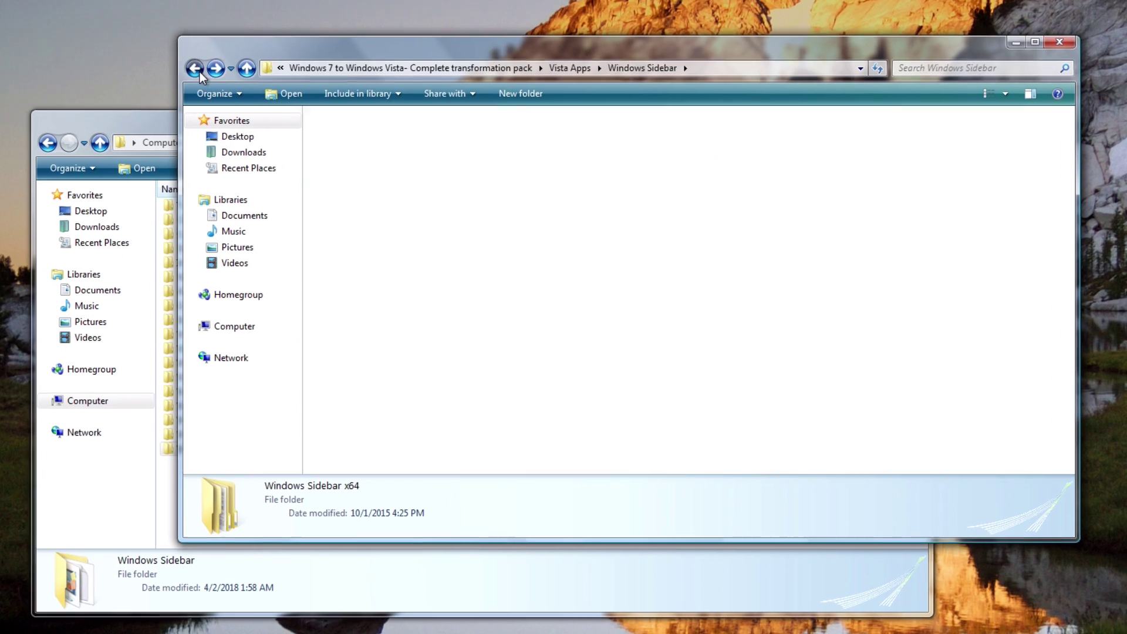
click(43, 172)
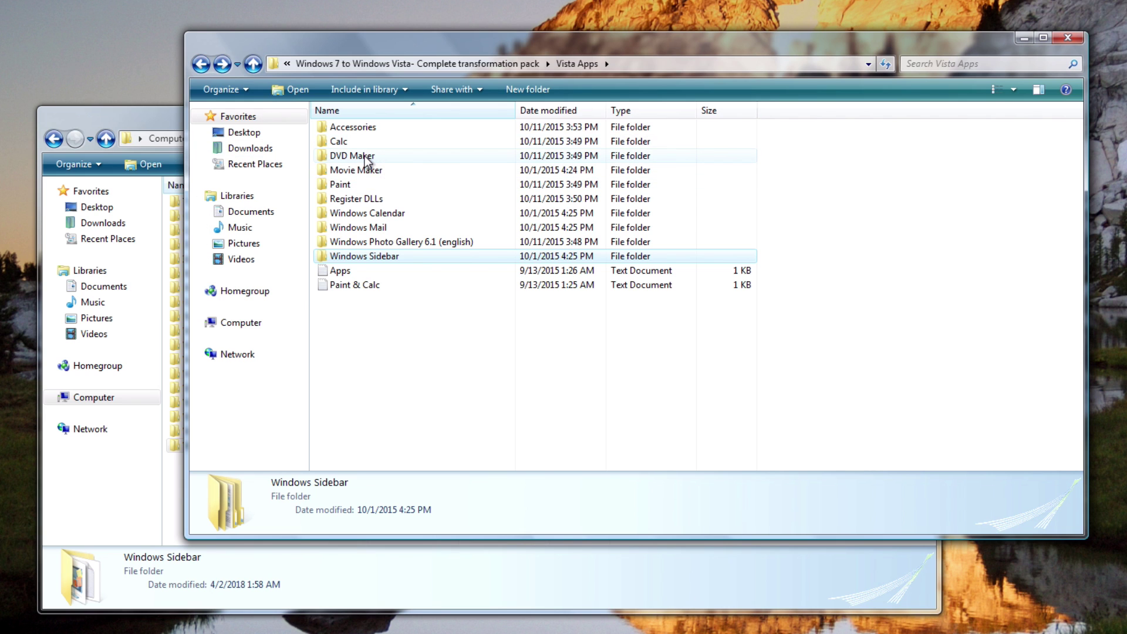
Take ownership of the DVD Maker folder in Program Files, allowing the change
click(131, 115)
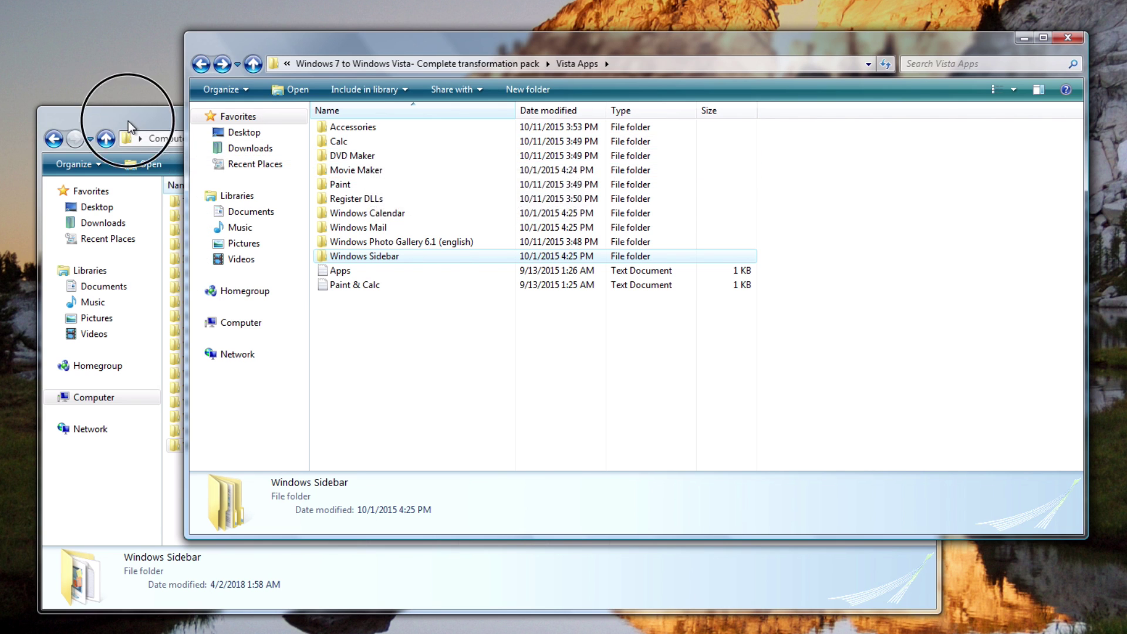
right_click(192, 234)
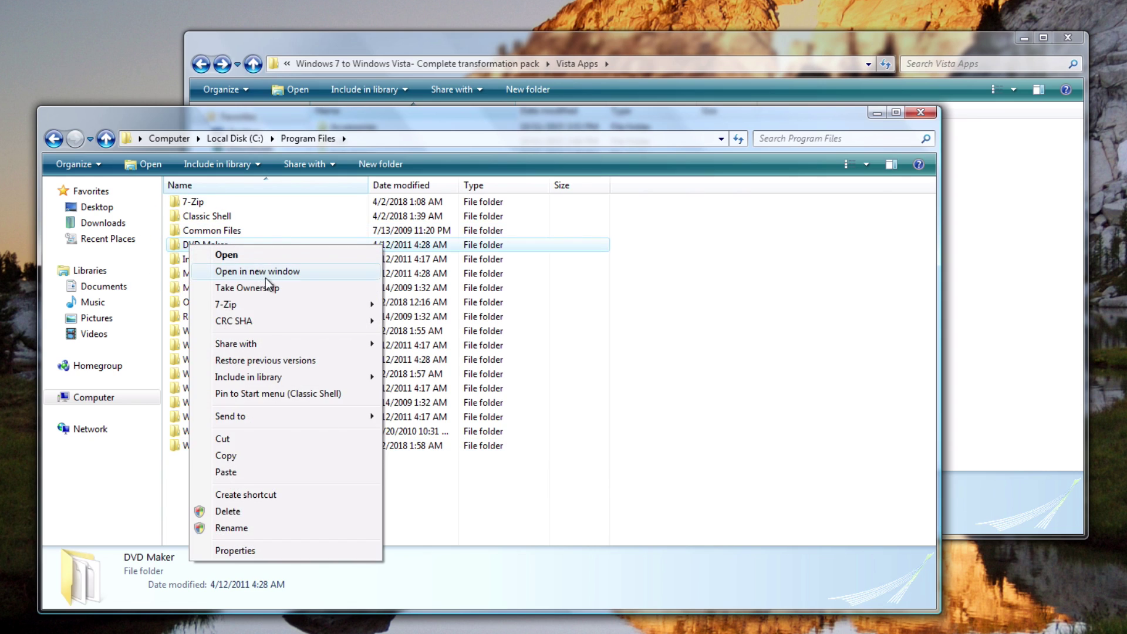
click(265, 284)
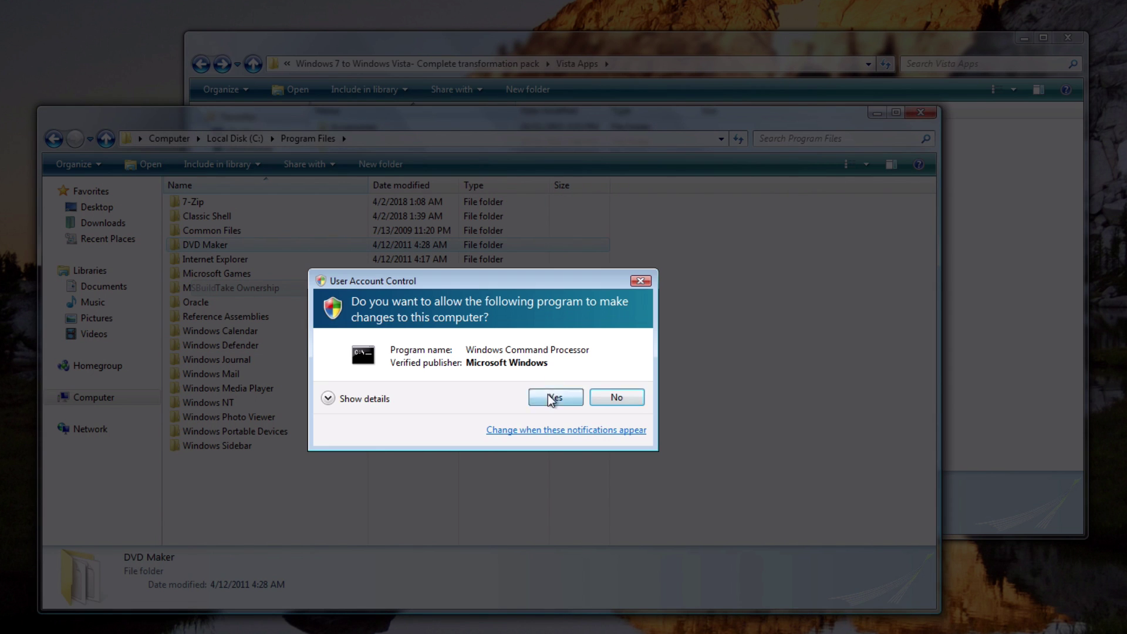
click(550, 391)
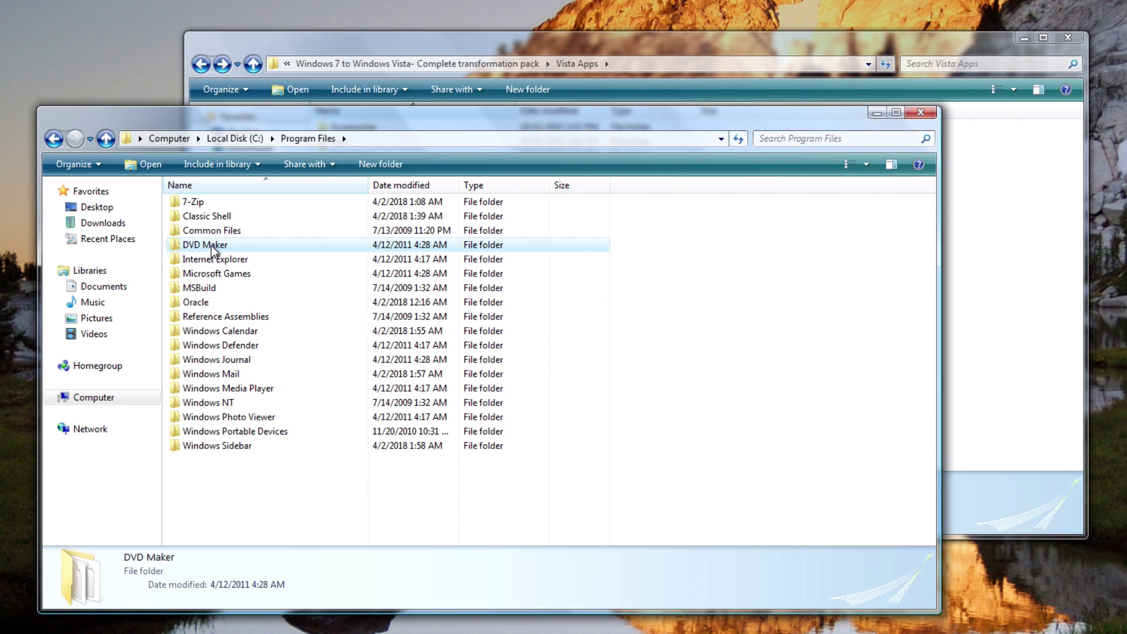
Delete the DVD Maker folder from Program Files and move the window aside to uncover Vista Apps
right_click(212, 247)
click(266, 513)
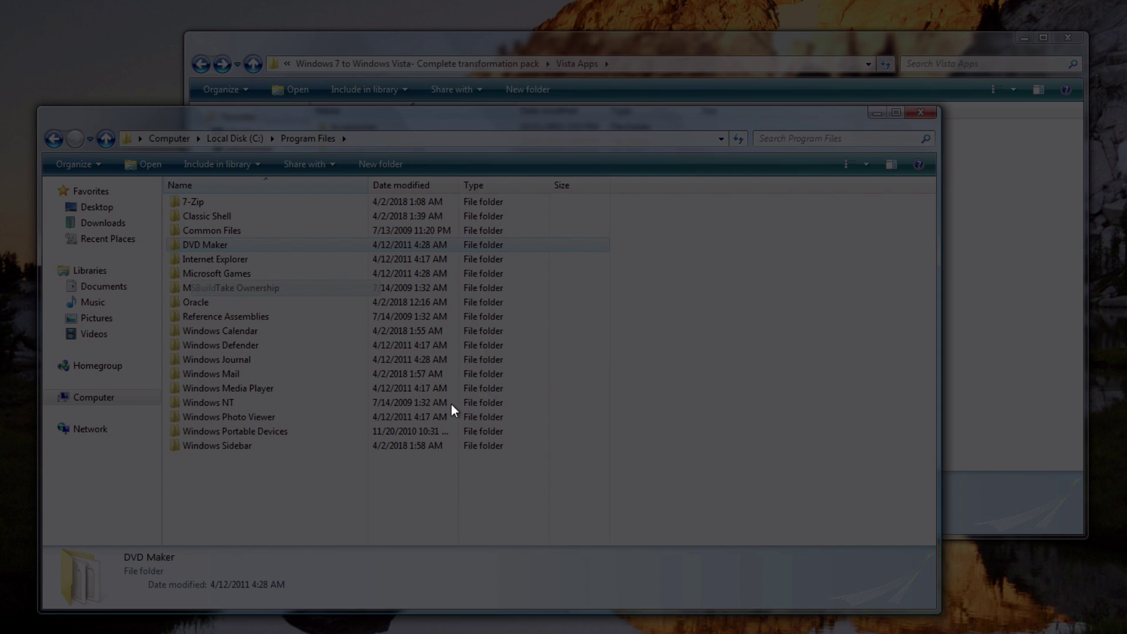
click(699, 311)
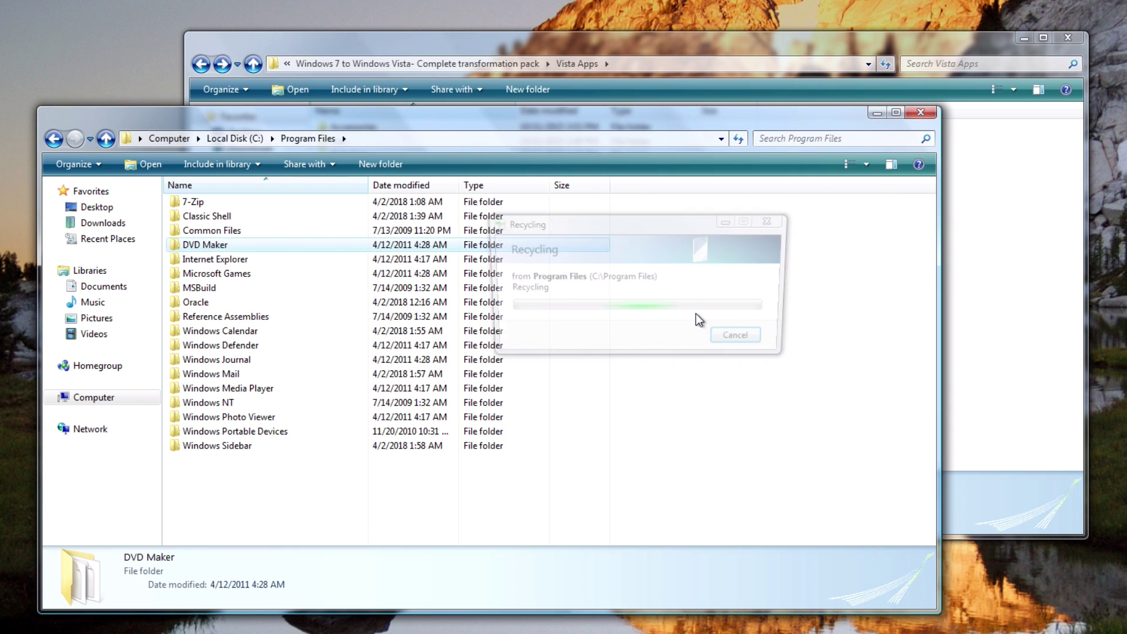
click(548, 331)
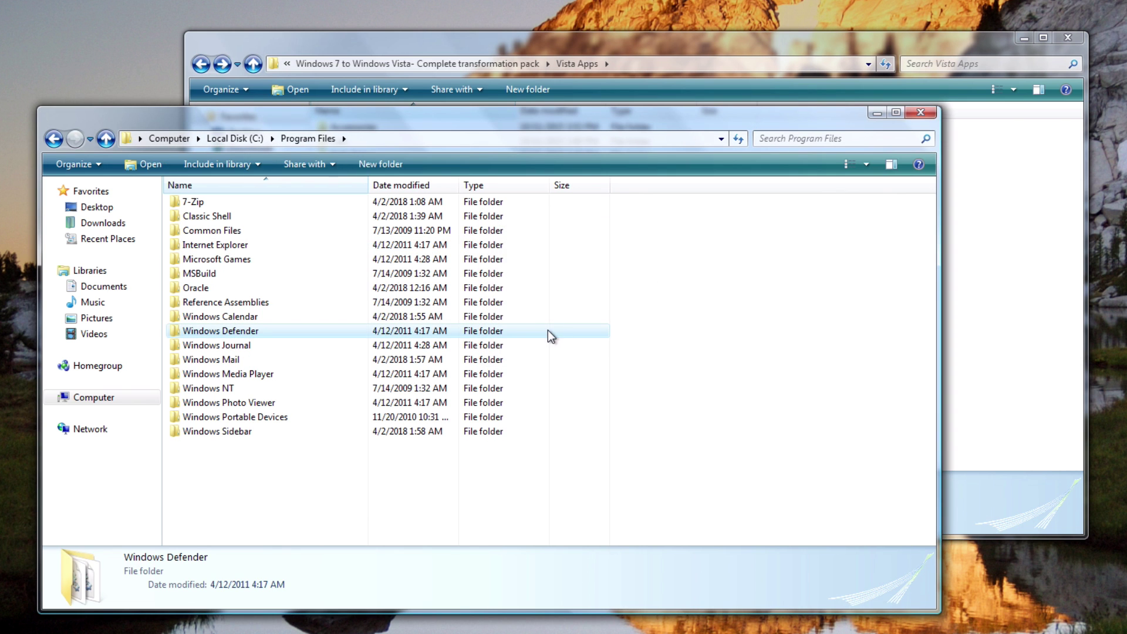
click(720, 306)
drag(635, 126, 580, 151)
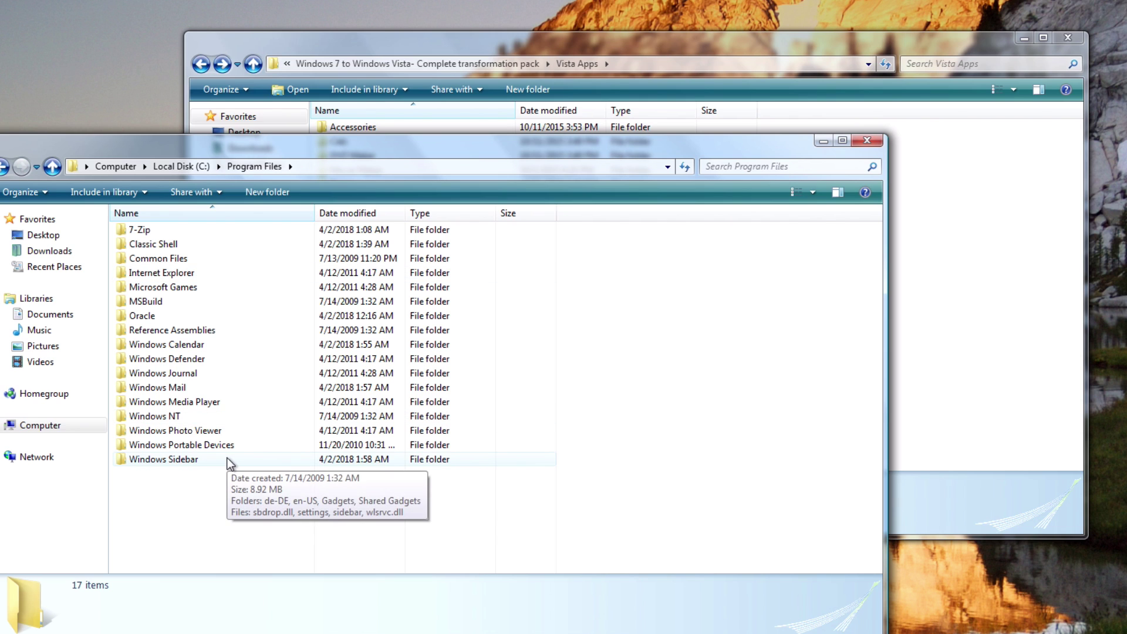
right_click(186, 460)
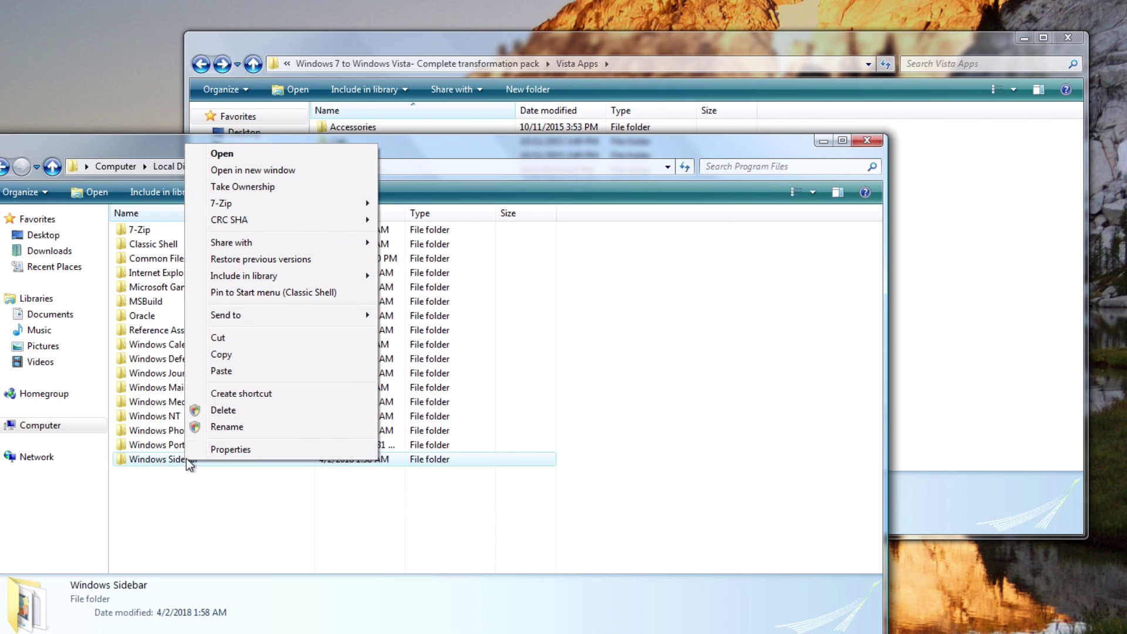
click(196, 506)
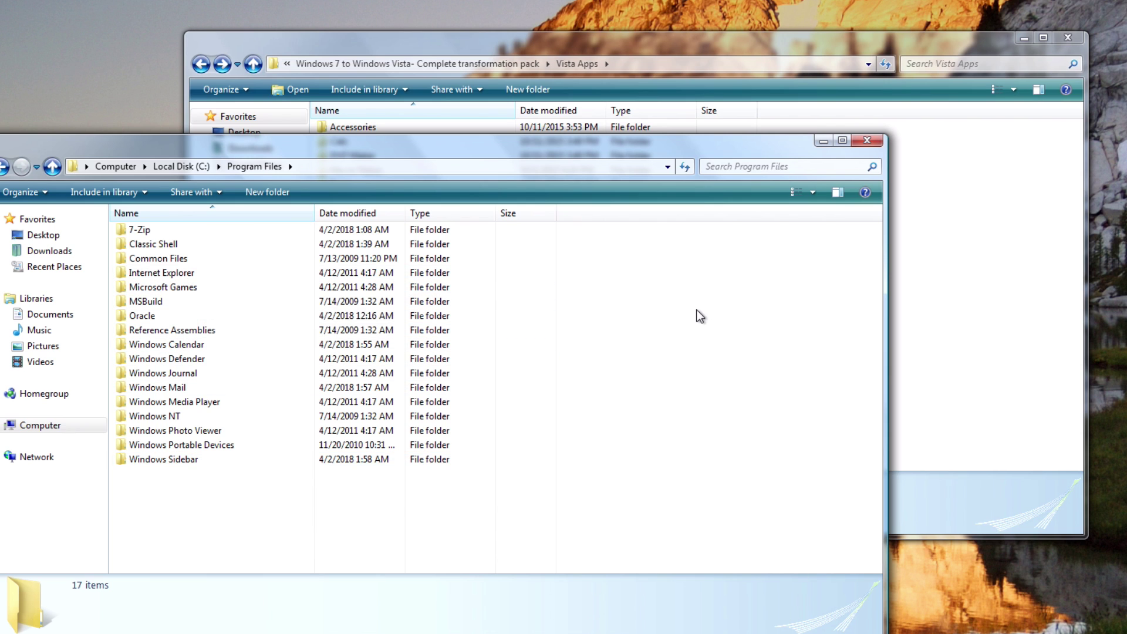
Copy the DVD Maker folder from Vista Apps and paste it into Program Files with administrator approval
click(1027, 297)
right_click(368, 156)
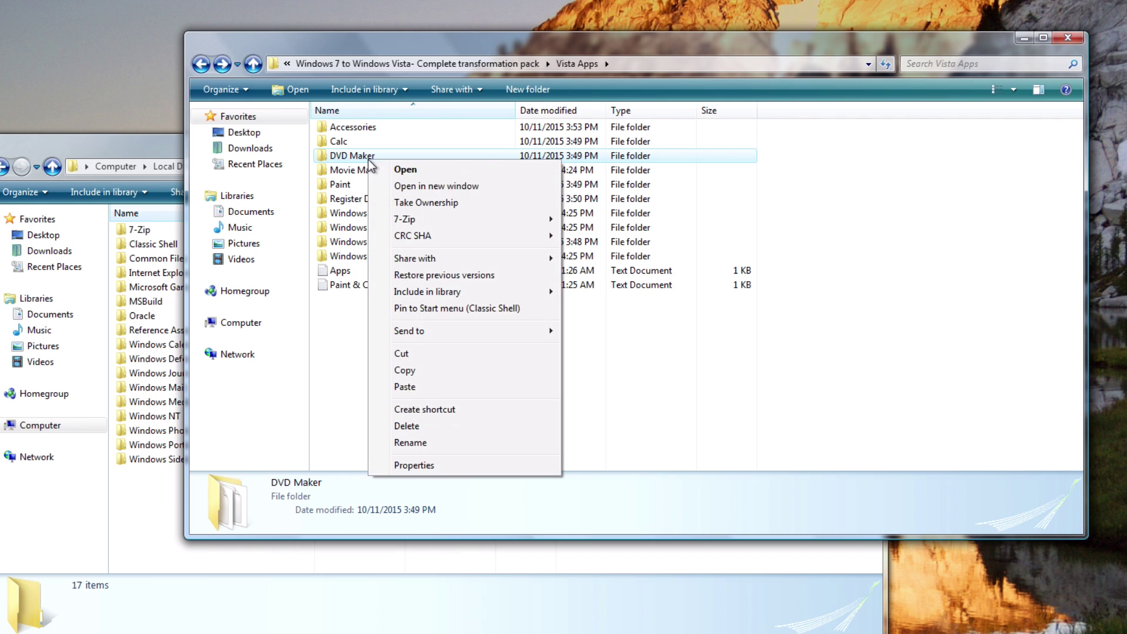
click(411, 373)
click(105, 151)
right_click(648, 374)
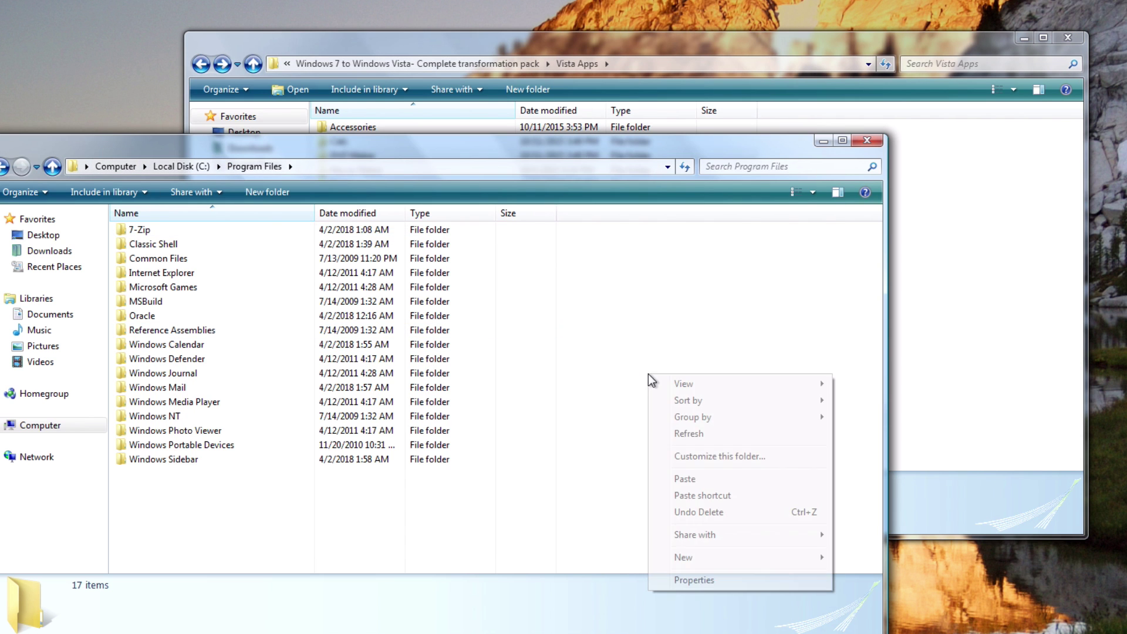
click(653, 474)
click(628, 352)
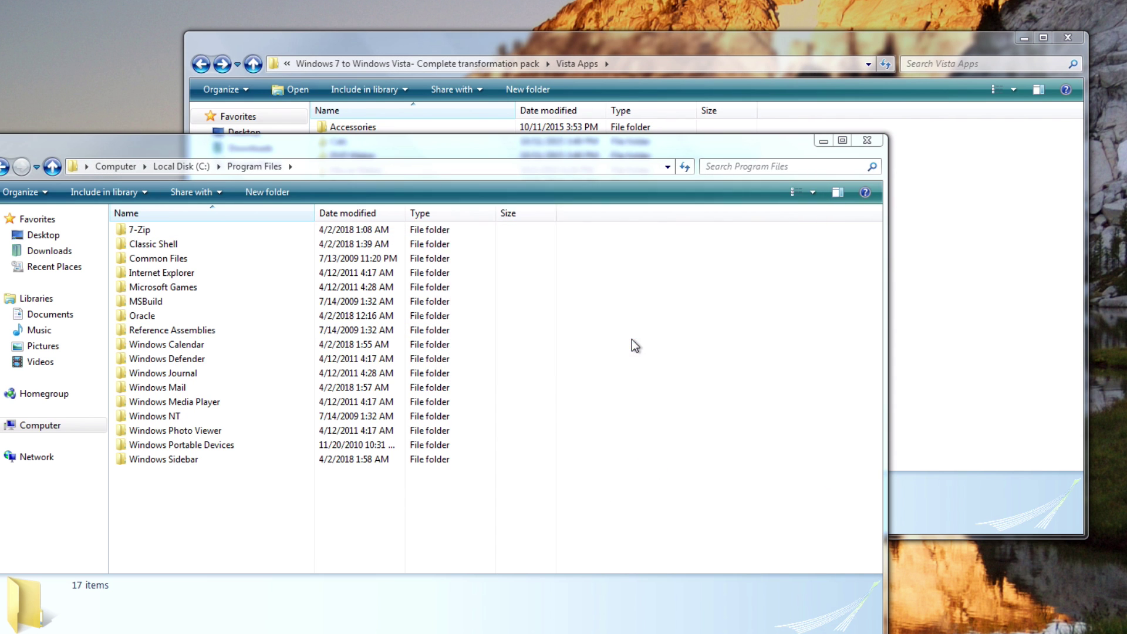
click(694, 309)
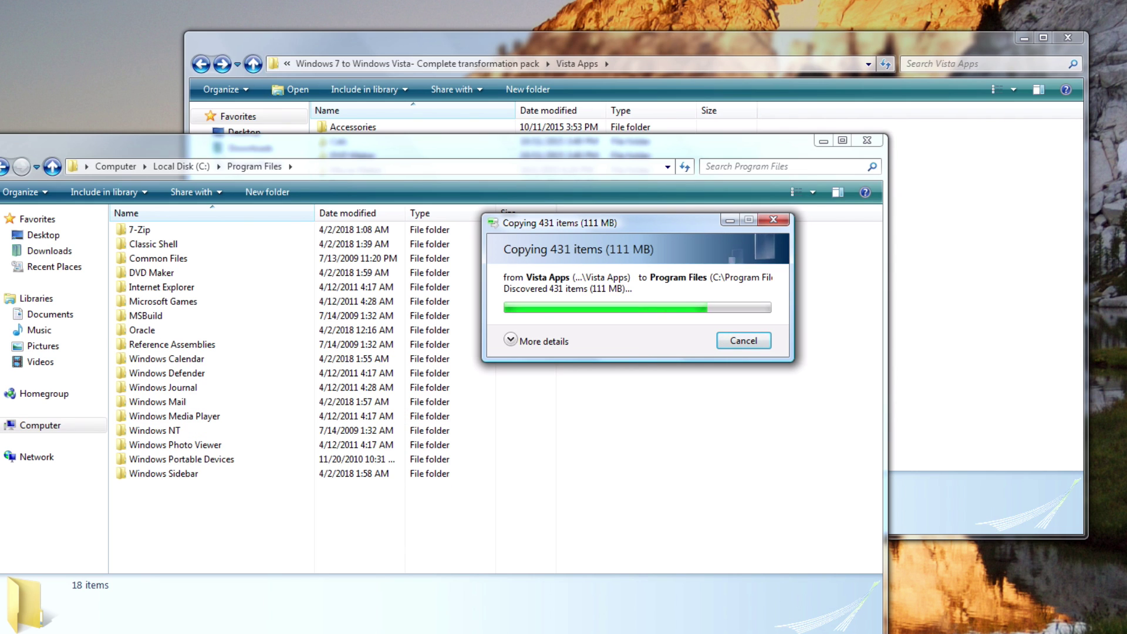
Launch Windows DVD Maker to check the replaced version, and close it
key(super)
click(24, 628)
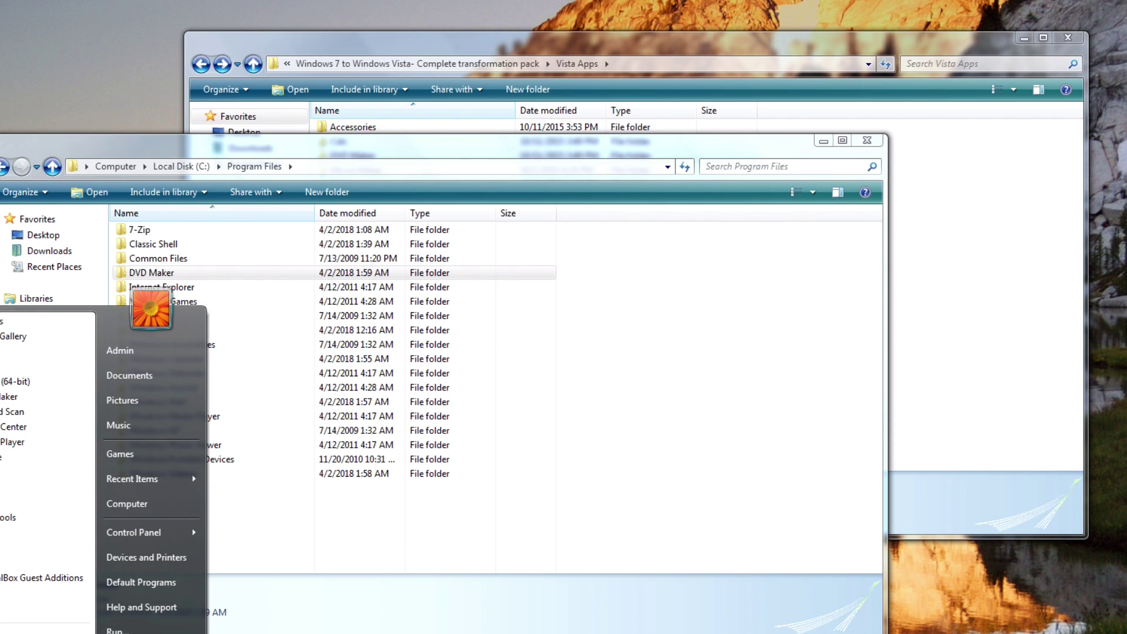
click(5, 397)
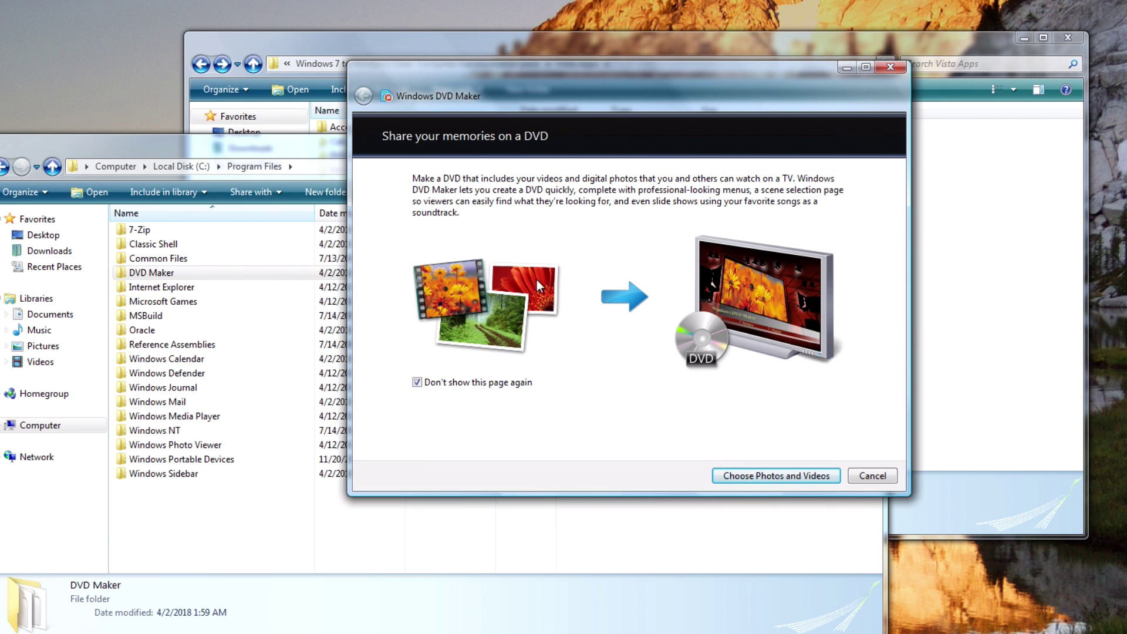
click(891, 69)
Open the Accessories folder in Vista Apps and check the contents of its en-US subfolder
click(901, 320)
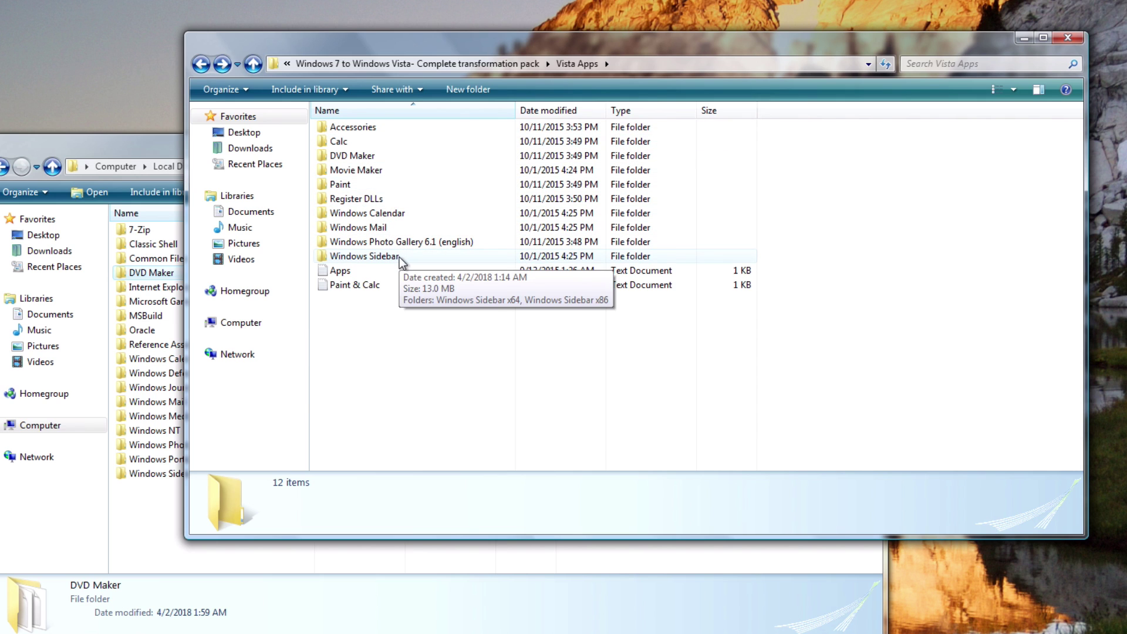
double_click(378, 128)
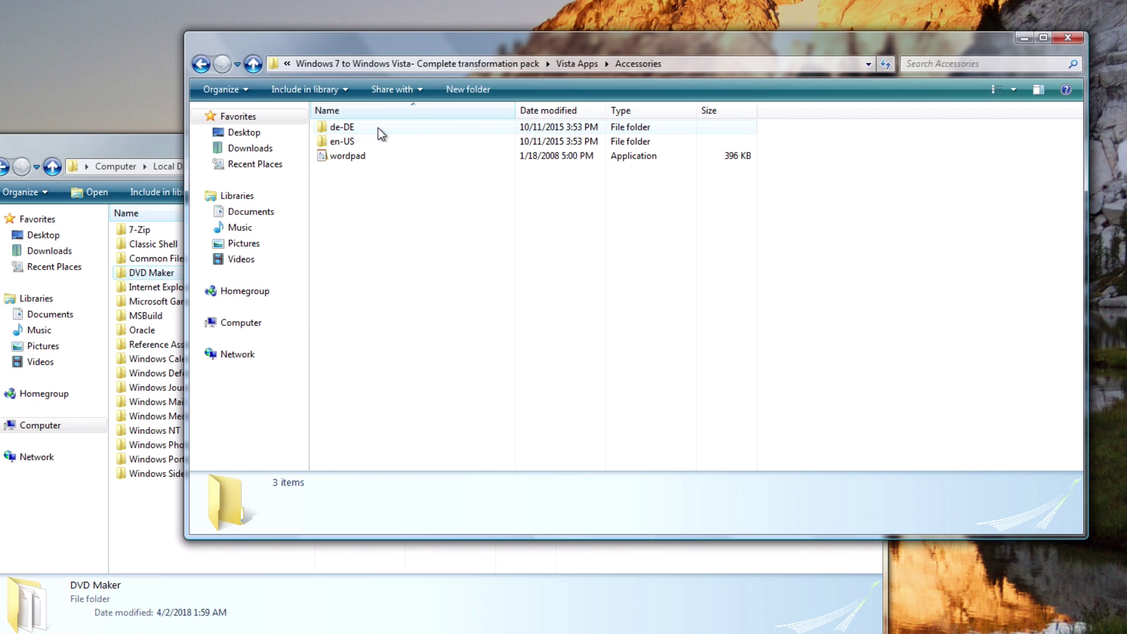
double_click(369, 142)
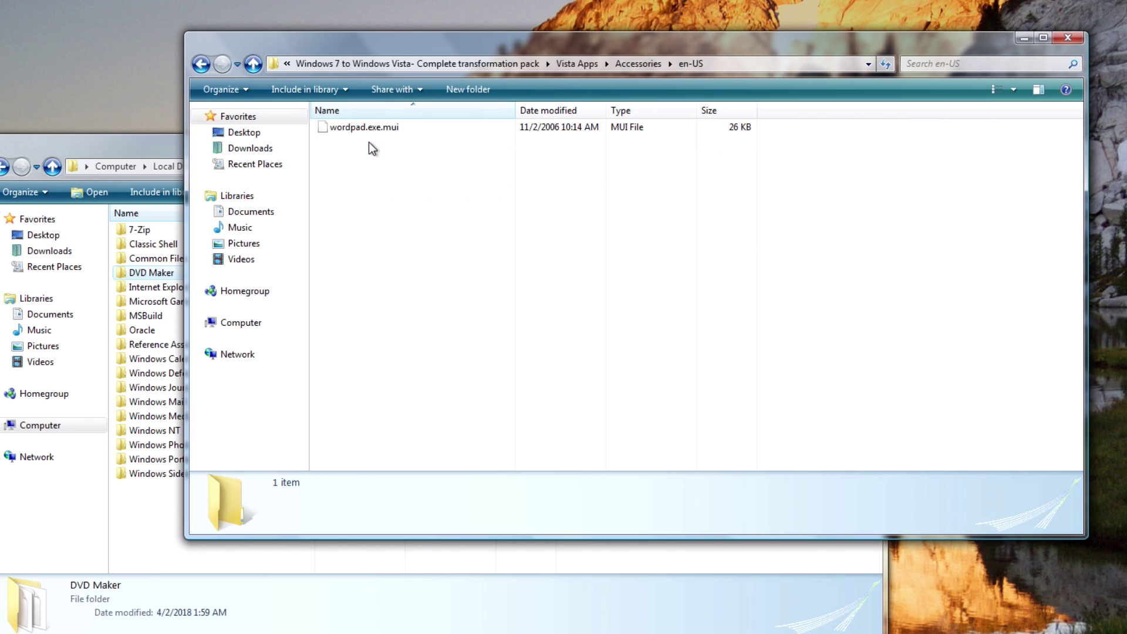
click(201, 63)
Open the Accessories folder inside Windows NT in the Program Files window
click(119, 152)
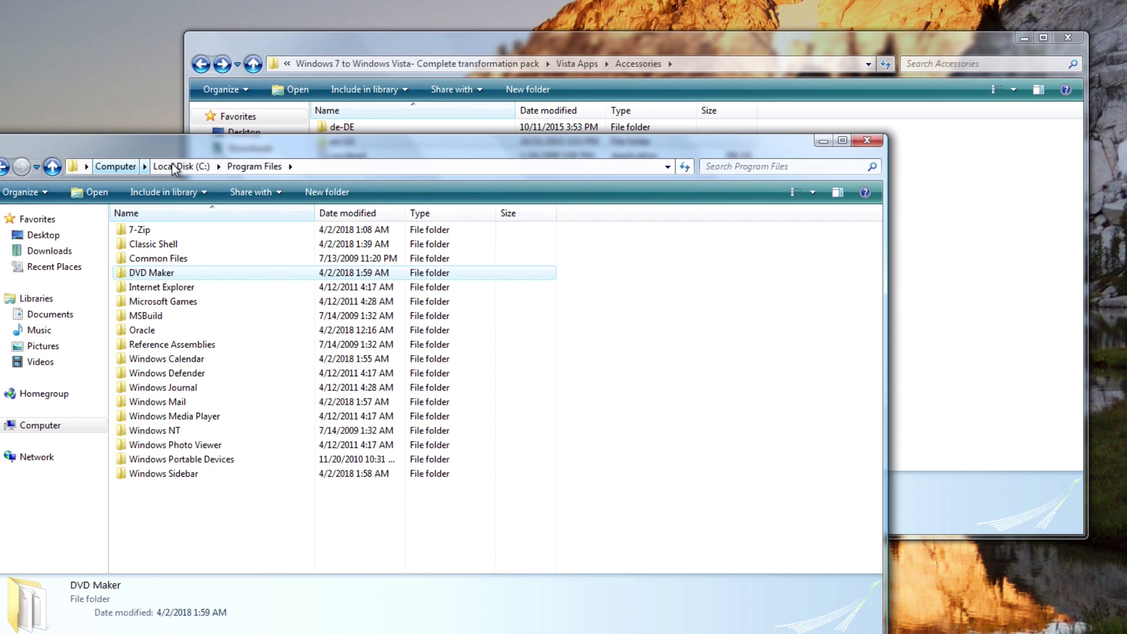
drag(179, 146, 168, 156)
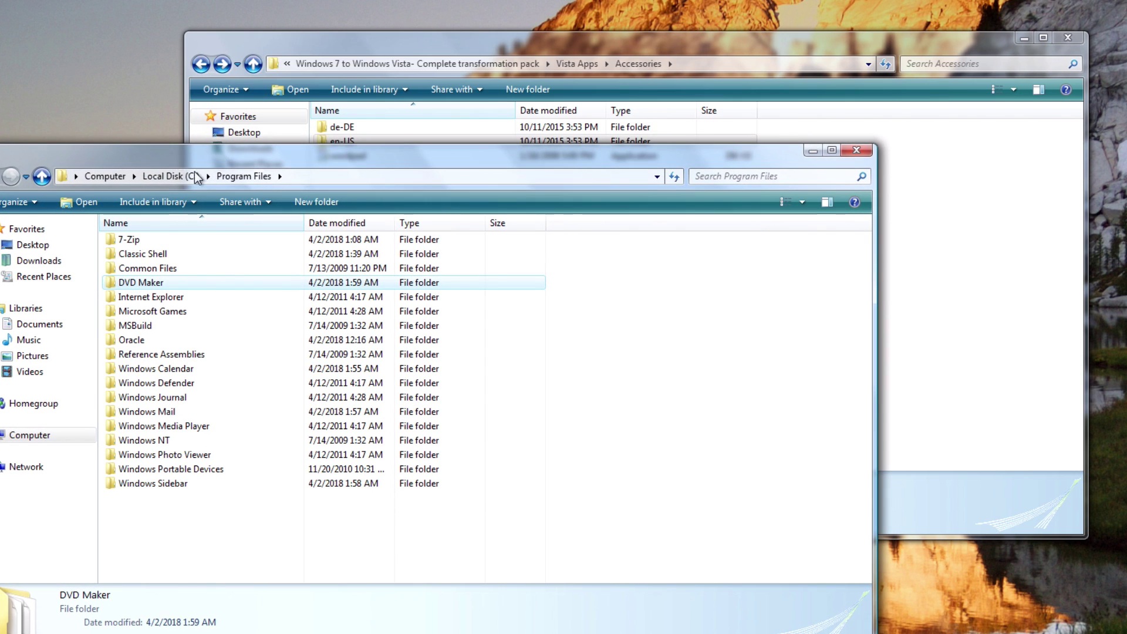
double_click(148, 441)
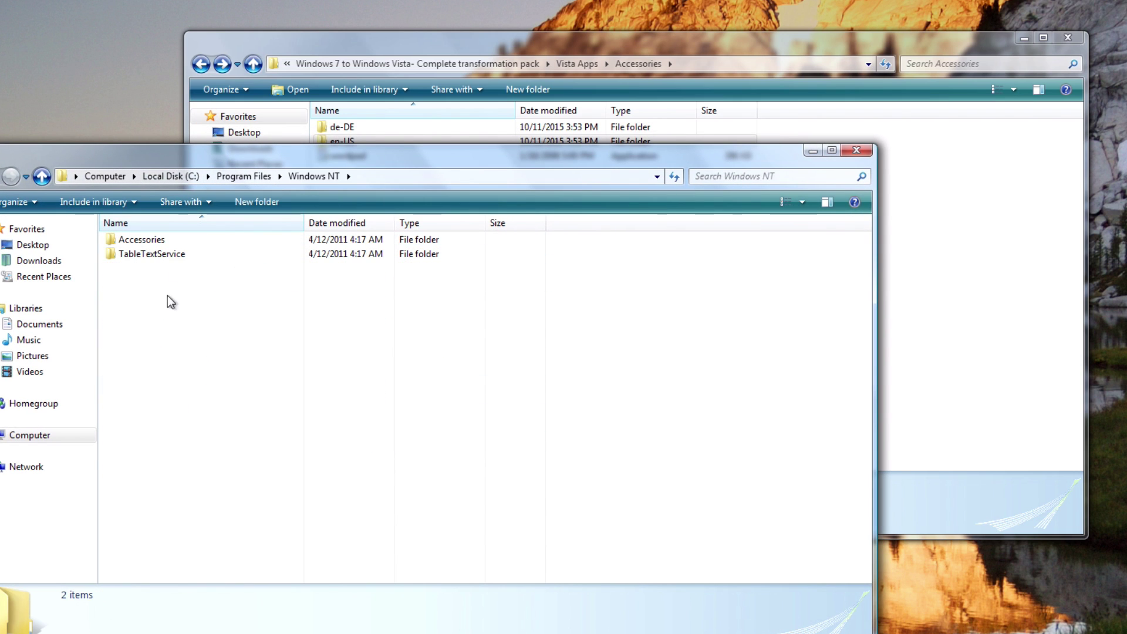
double_click(174, 241)
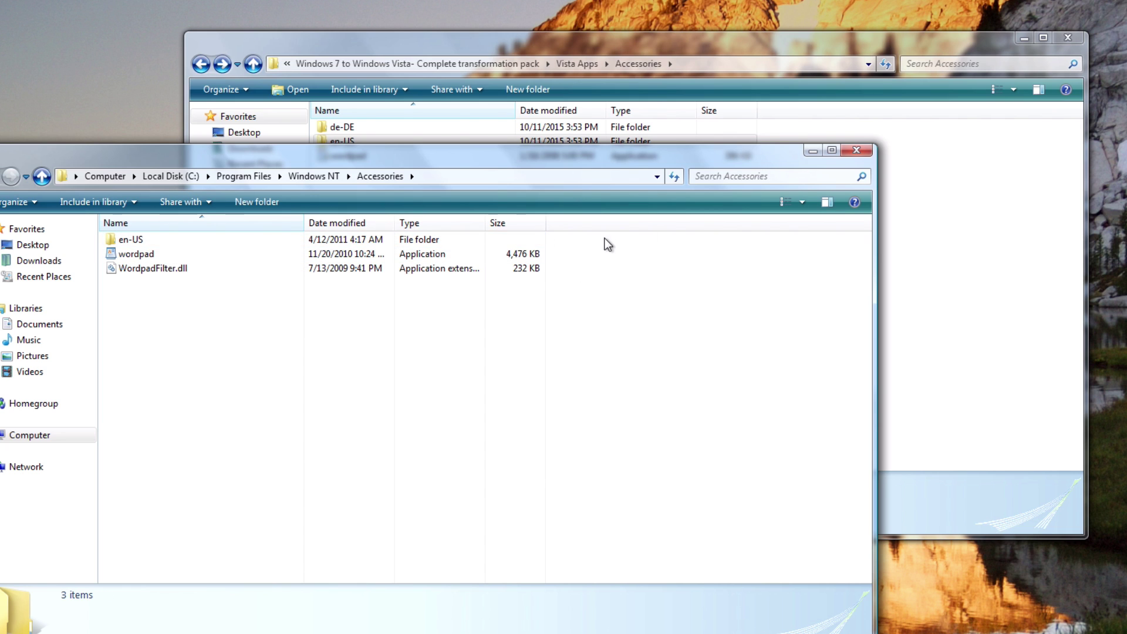
Take ownership of the en-US folder and the wordpad application in Windows NT's Accessories folder, allowing the changes
drag(604, 237, 138, 259)
right_click(139, 257)
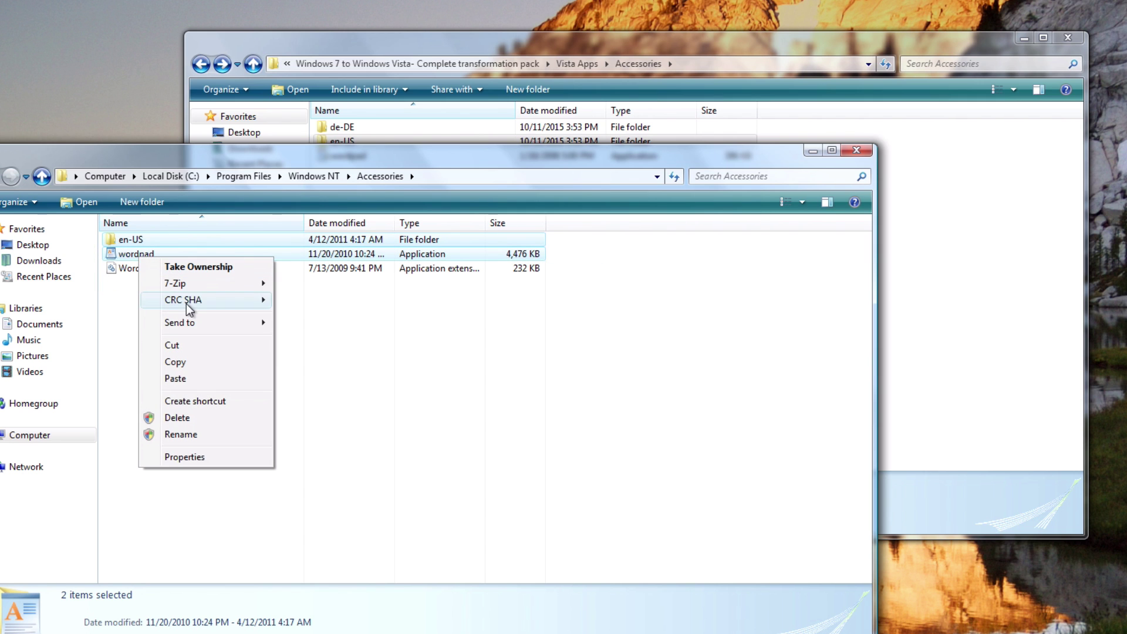
click(199, 268)
click(702, 310)
click(481, 430)
click(474, 315)
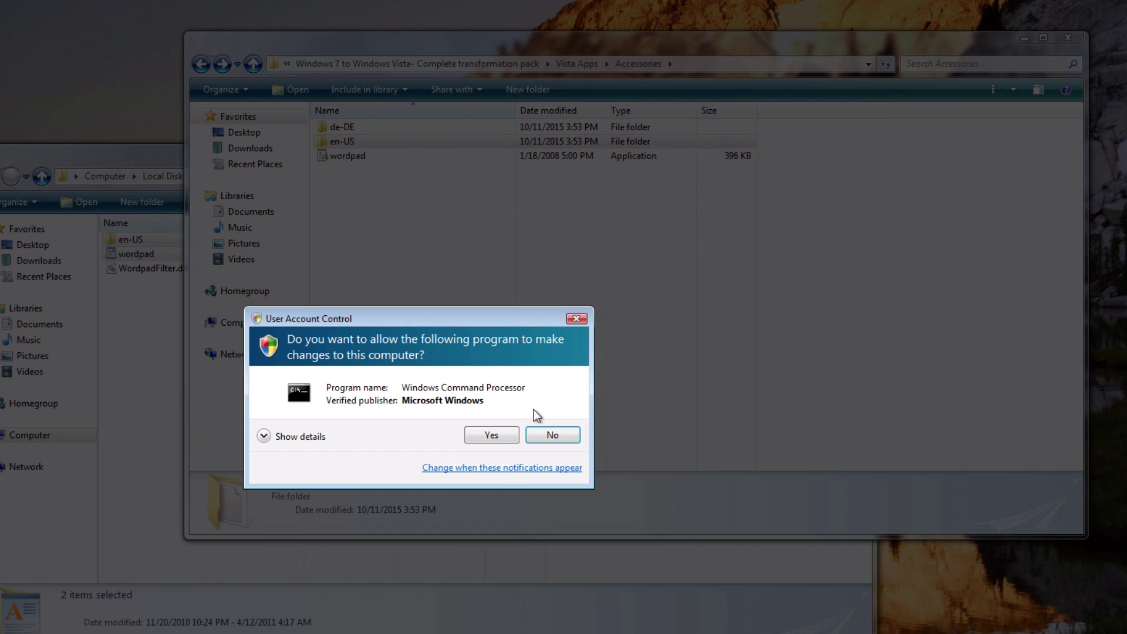
click(495, 434)
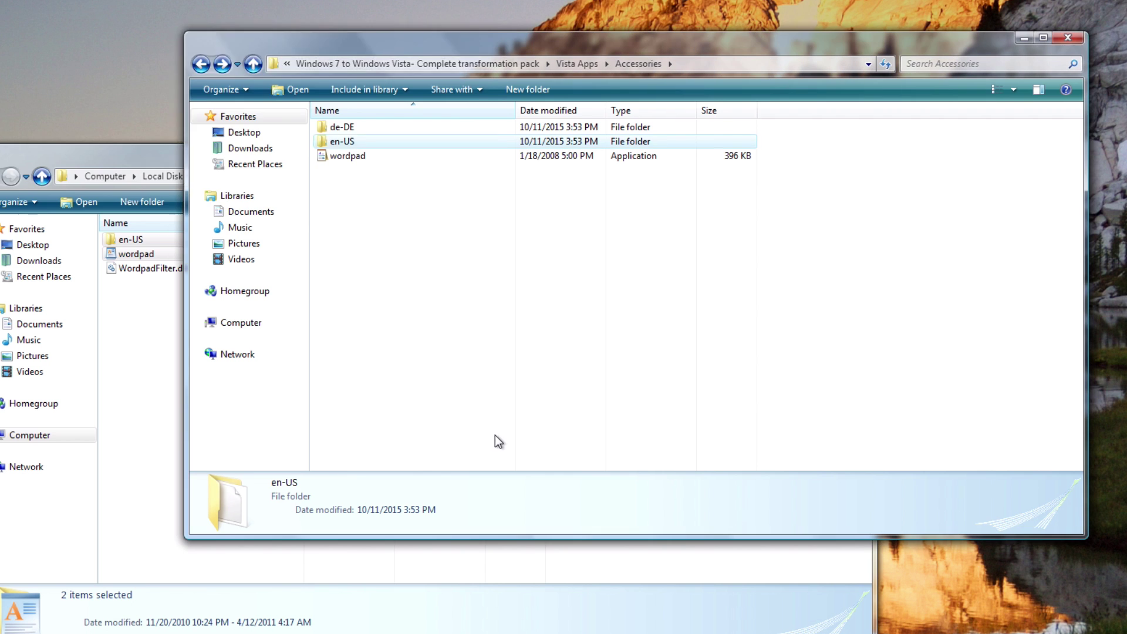
click(137, 394)
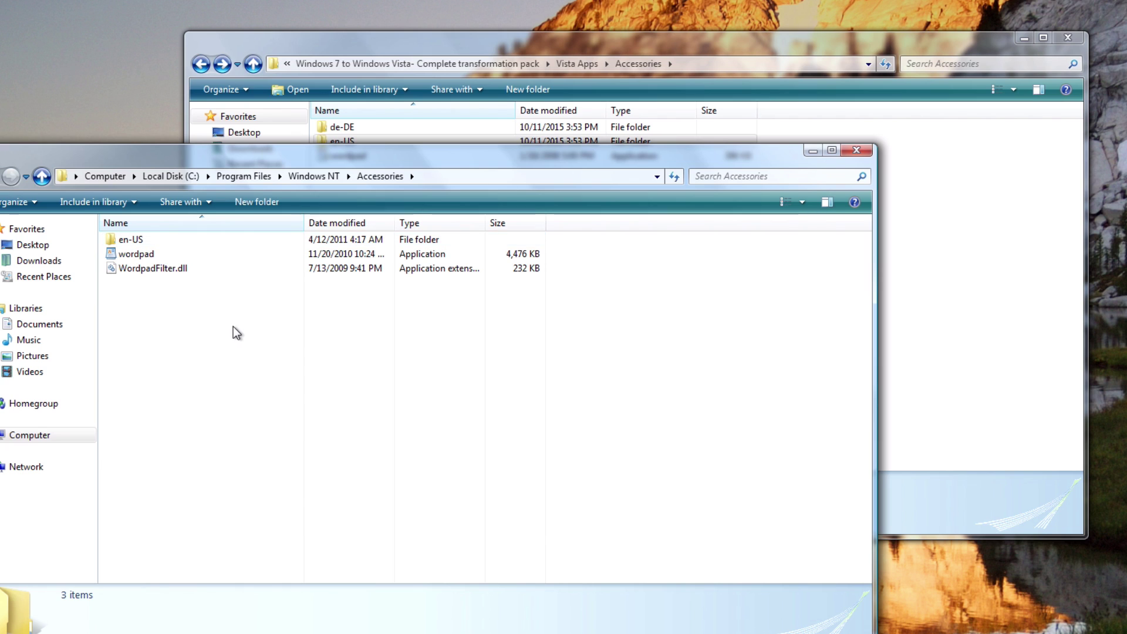
right_click(142, 256)
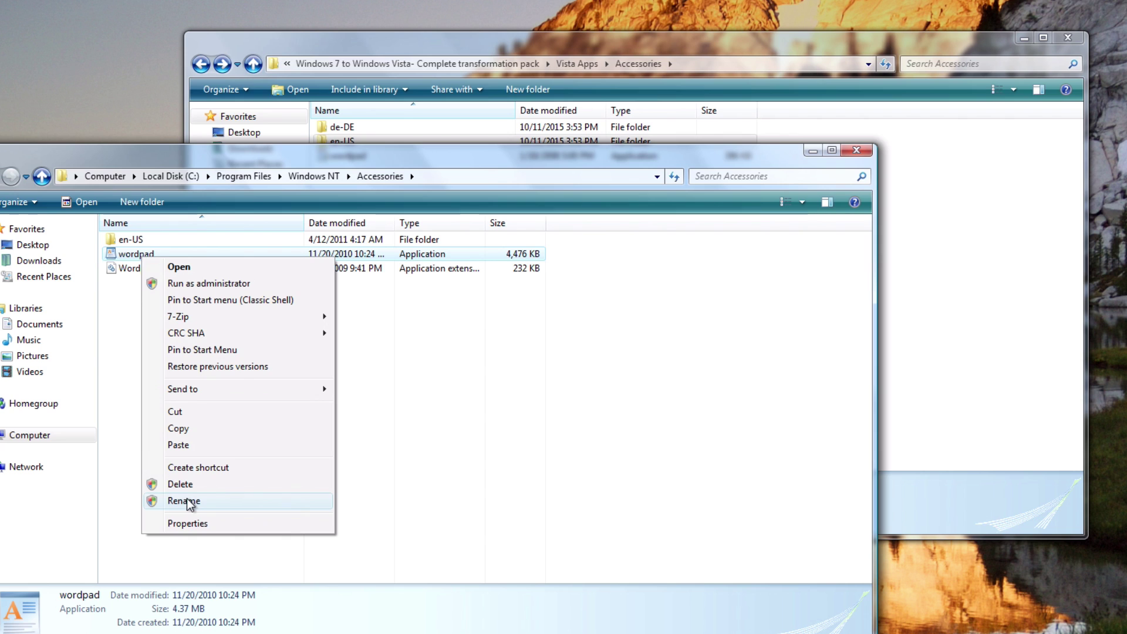
click(491, 482)
drag(429, 160, 402, 181)
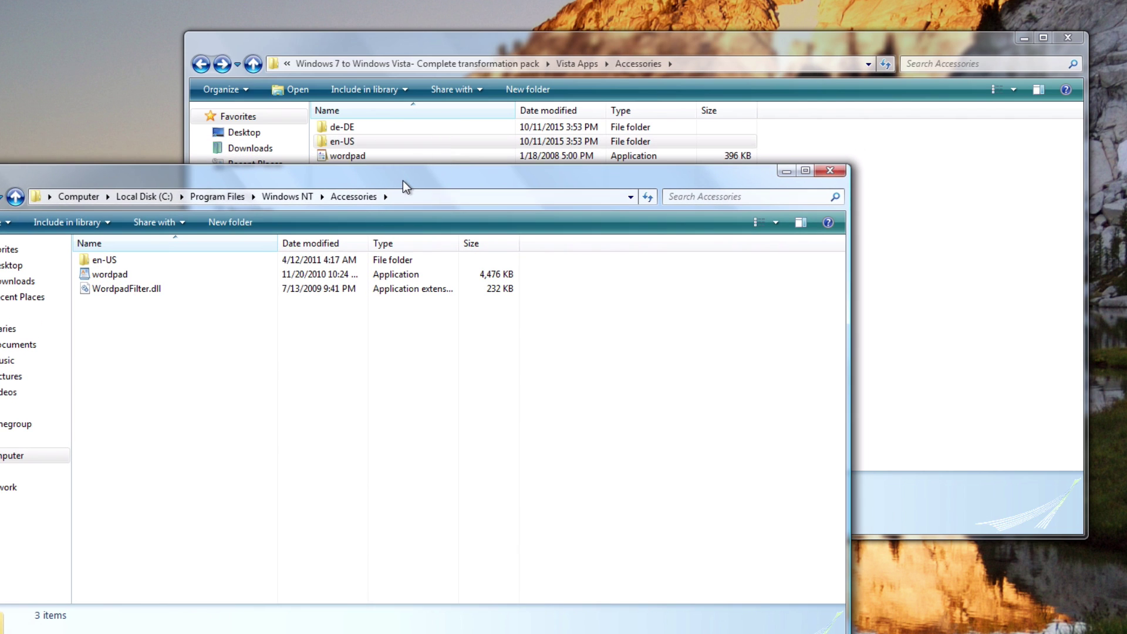
Launch the existing wordpad application from Windows NT's Accessories folder to view its current version, and close it
mouse_move(121, 277)
click(919, 256)
click(157, 323)
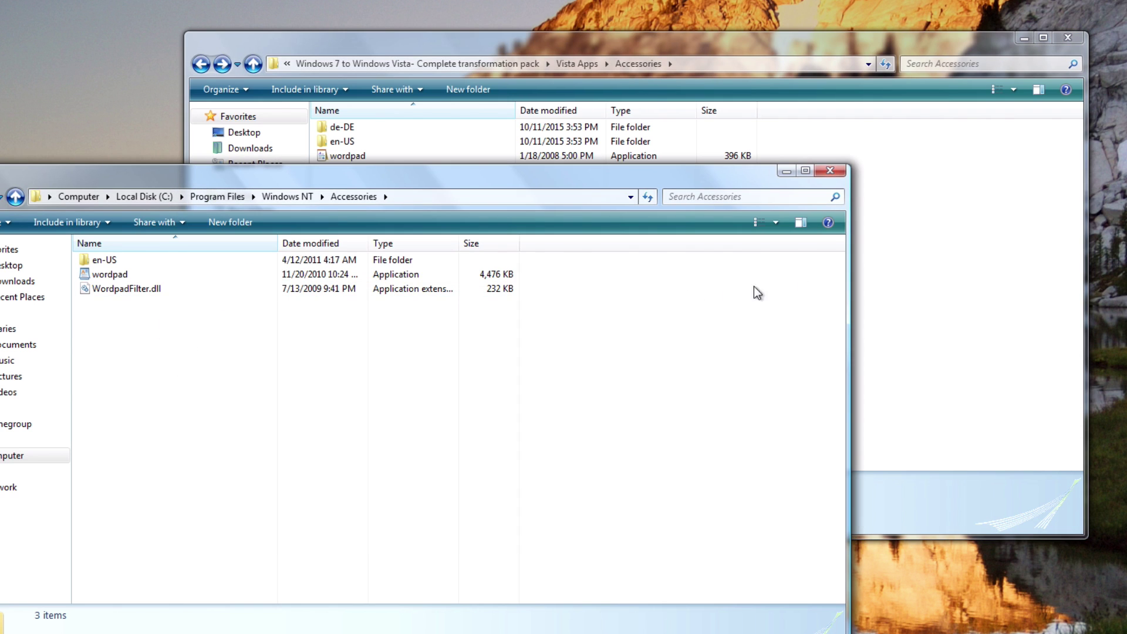
double_click(107, 275)
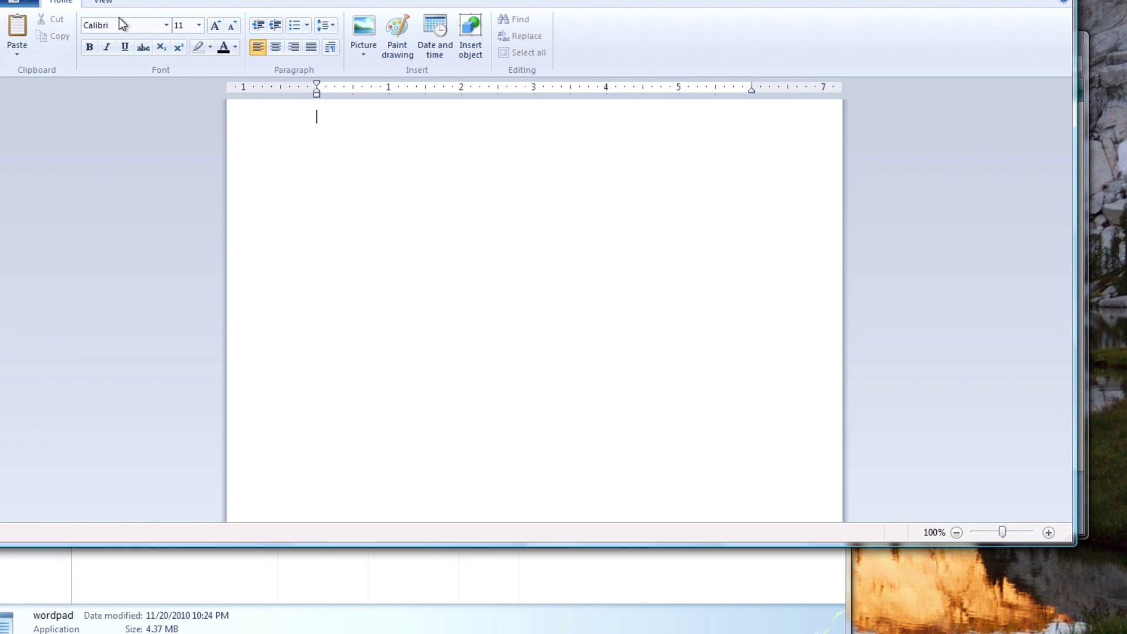
key(alt+F4)
Copy the en-US folder and wordpad application from Vista Apps' Accessories folder into Windows NT's Accessories folder, replacing the existing items
click(943, 290)
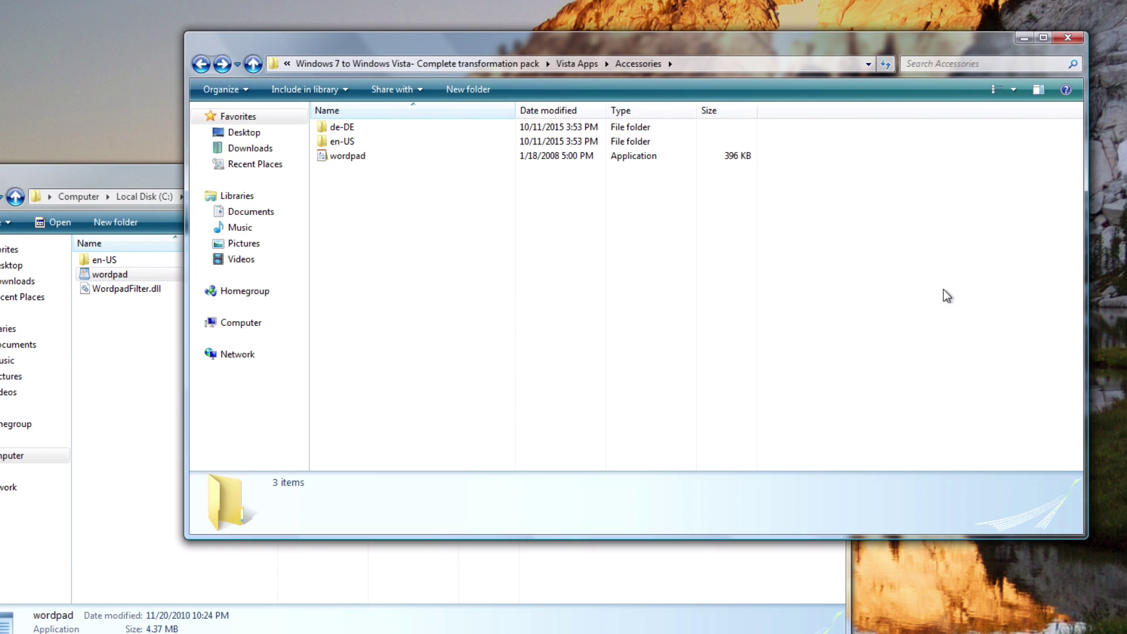
drag(712, 184, 372, 144)
right_click(372, 144)
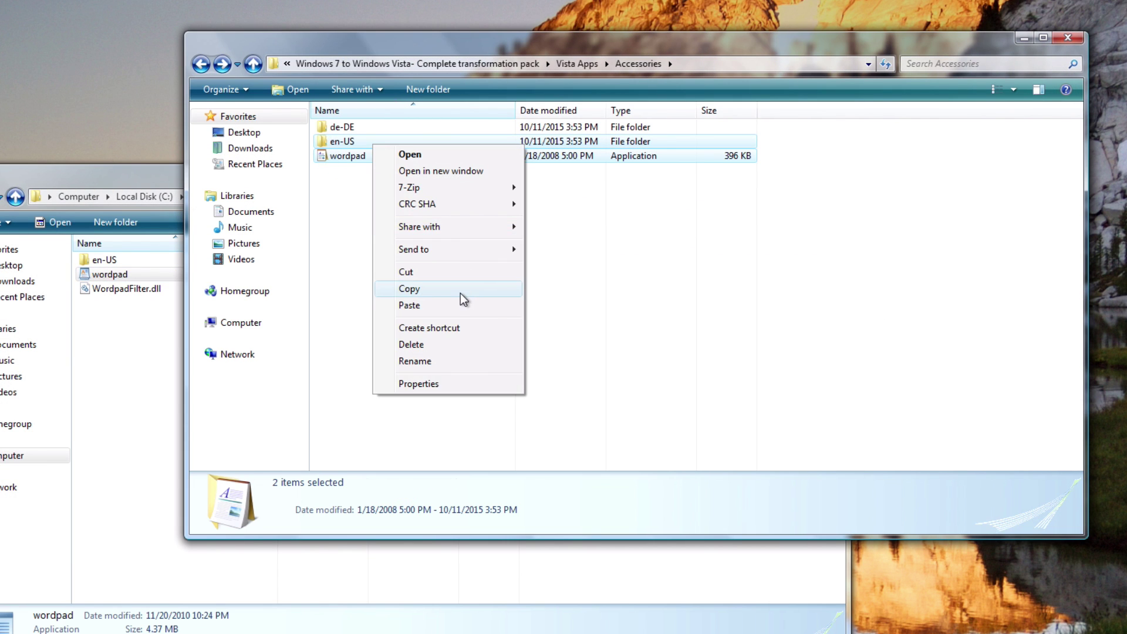
click(460, 291)
click(161, 343)
right_click(161, 344)
click(239, 441)
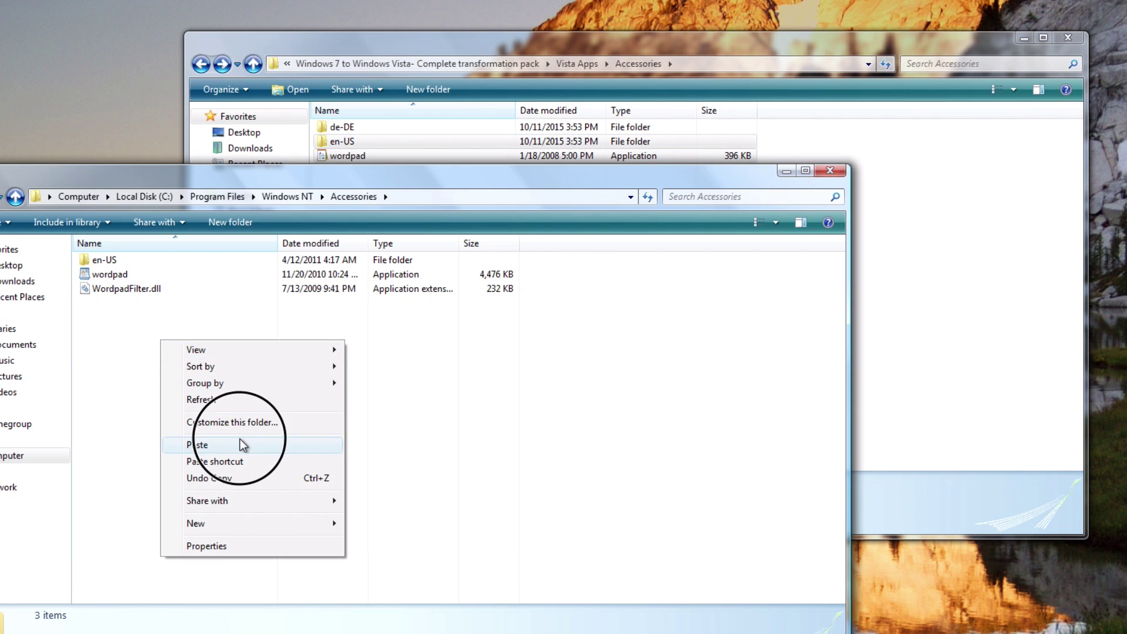
click(608, 330)
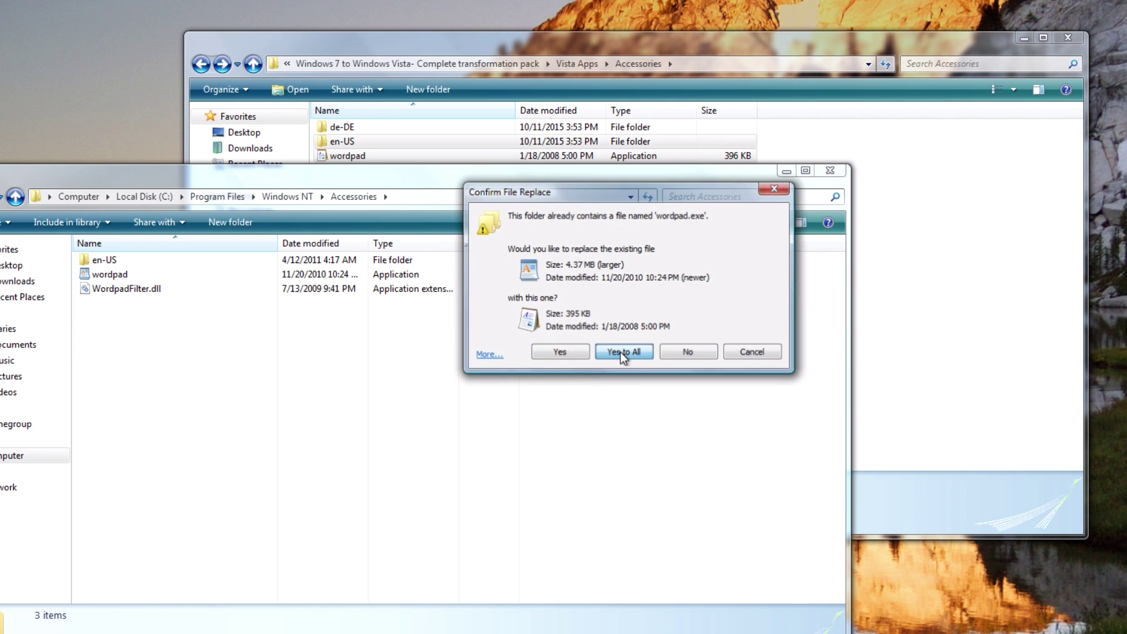
click(622, 350)
click(623, 343)
click(702, 309)
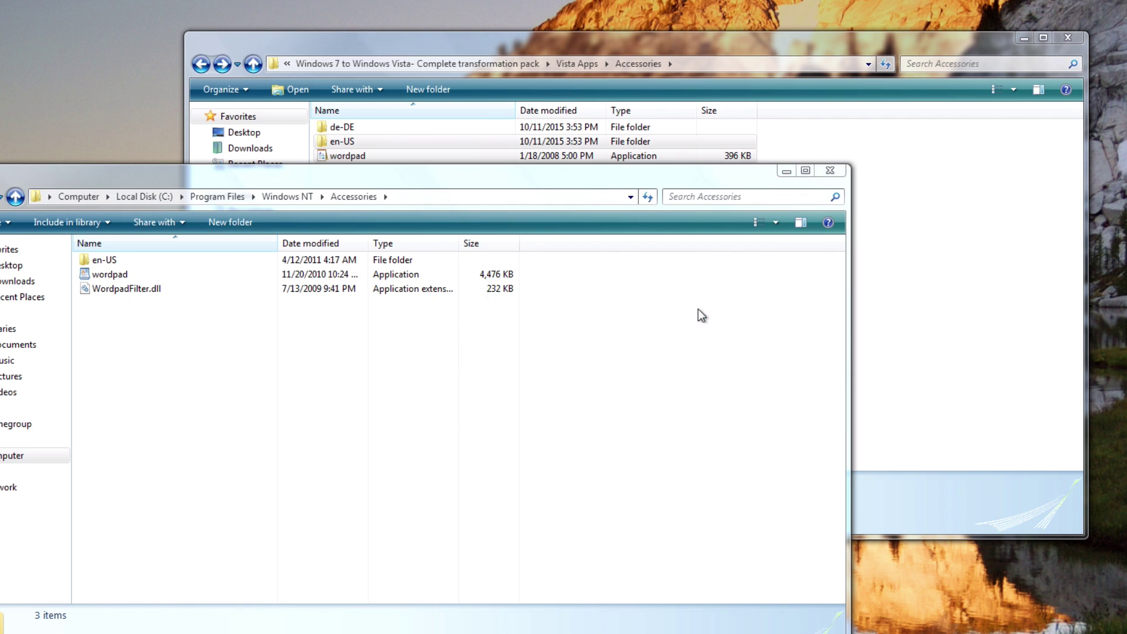
drag(746, 189, 1024, 258)
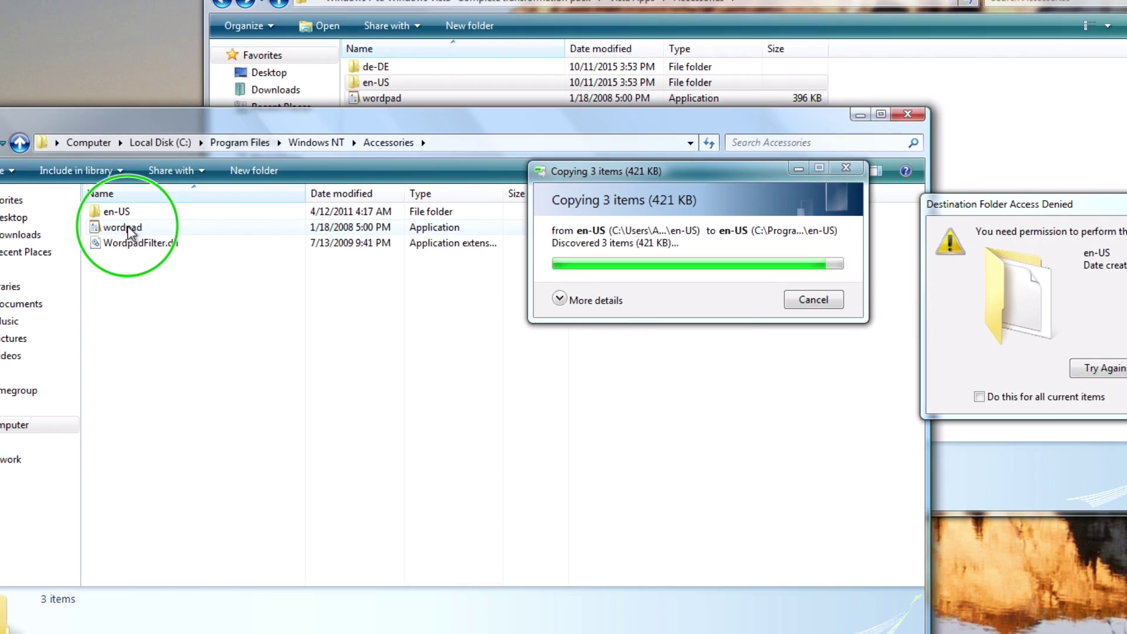
Assign ownership of the wordpad application in Windows NT's Accessories folder to the Admin account through its advanced security settings
right_click(114, 272)
click(126, 179)
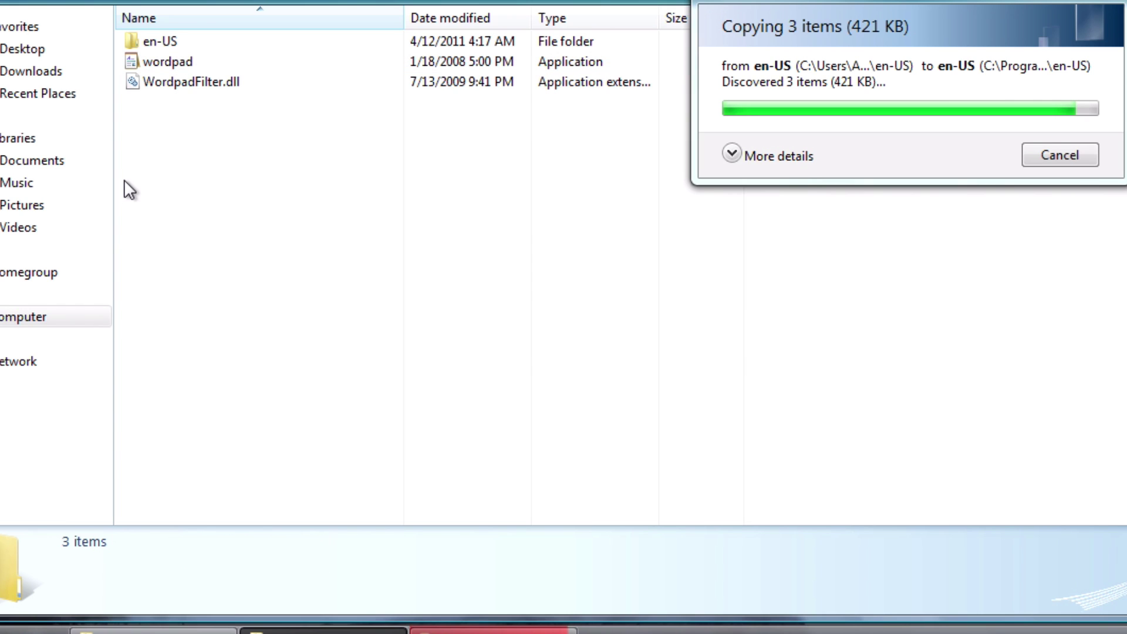
right_click(165, 57)
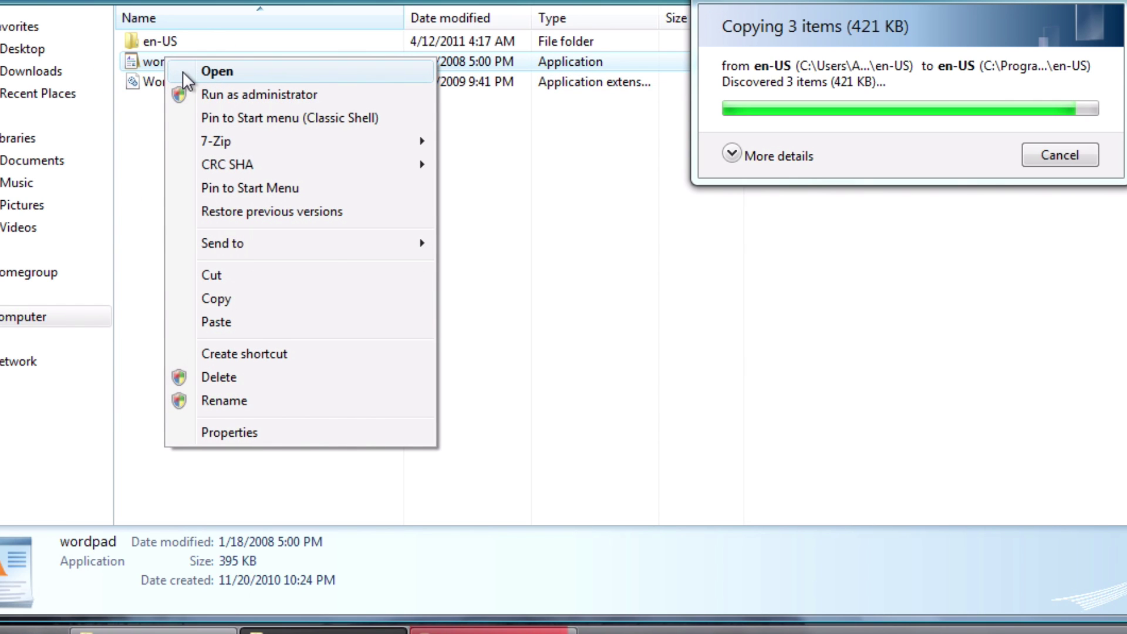
click(232, 432)
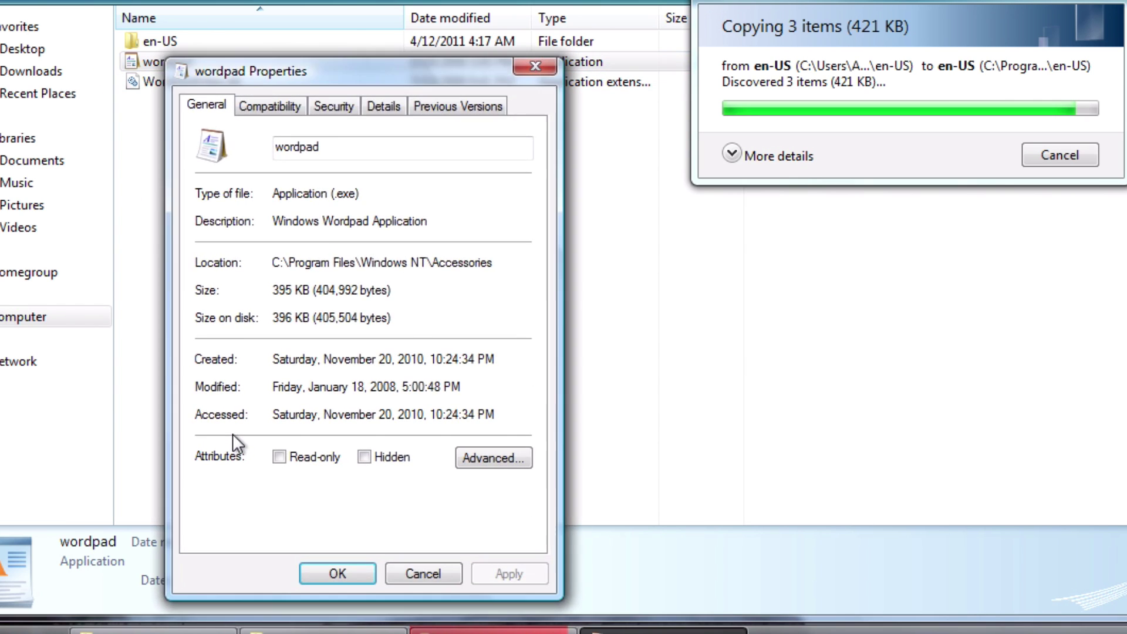
click(344, 108)
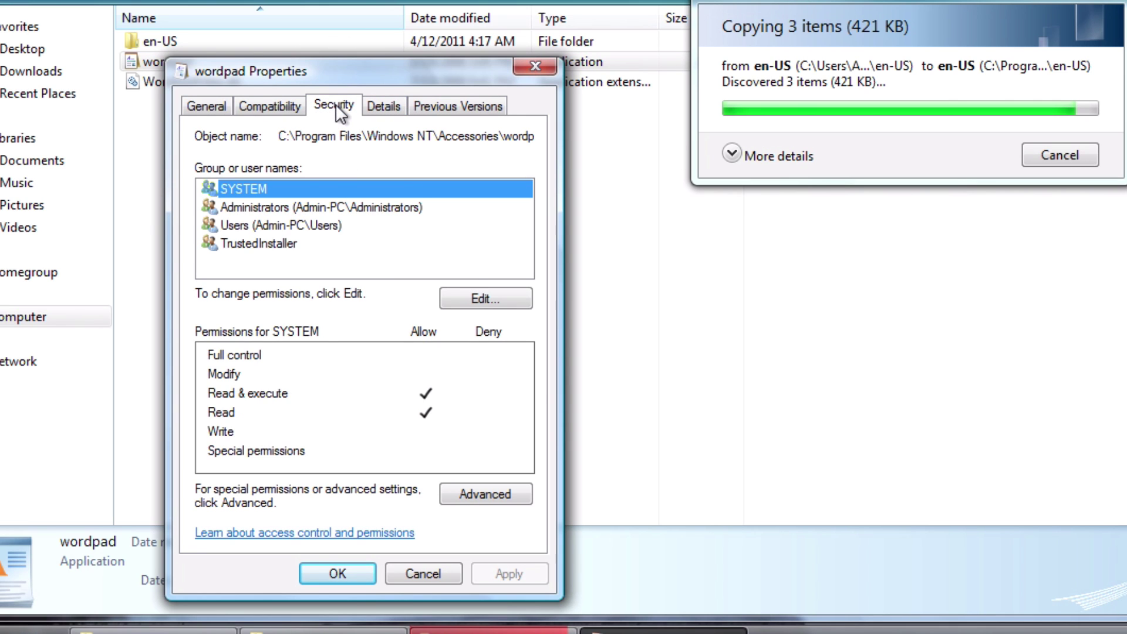
click(502, 495)
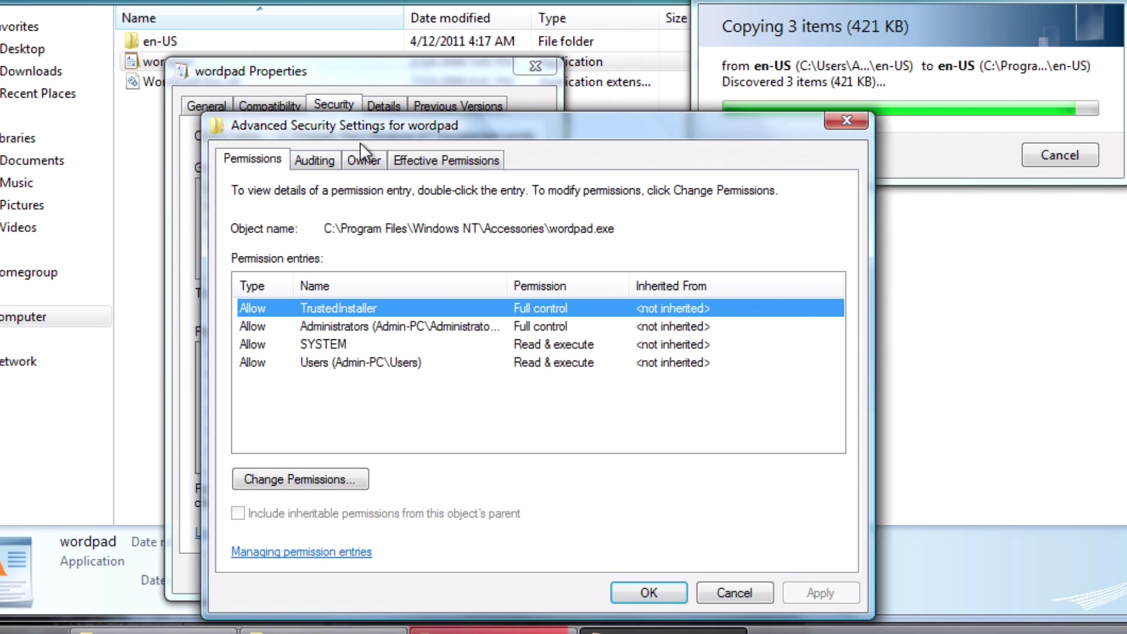
click(364, 160)
click(313, 512)
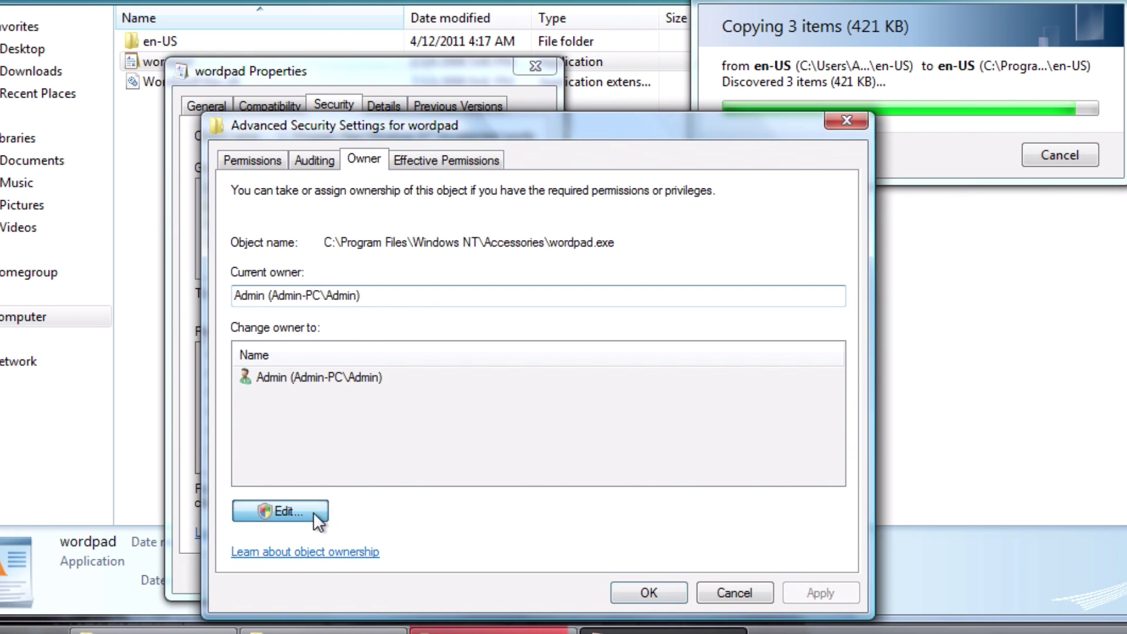
click(634, 399)
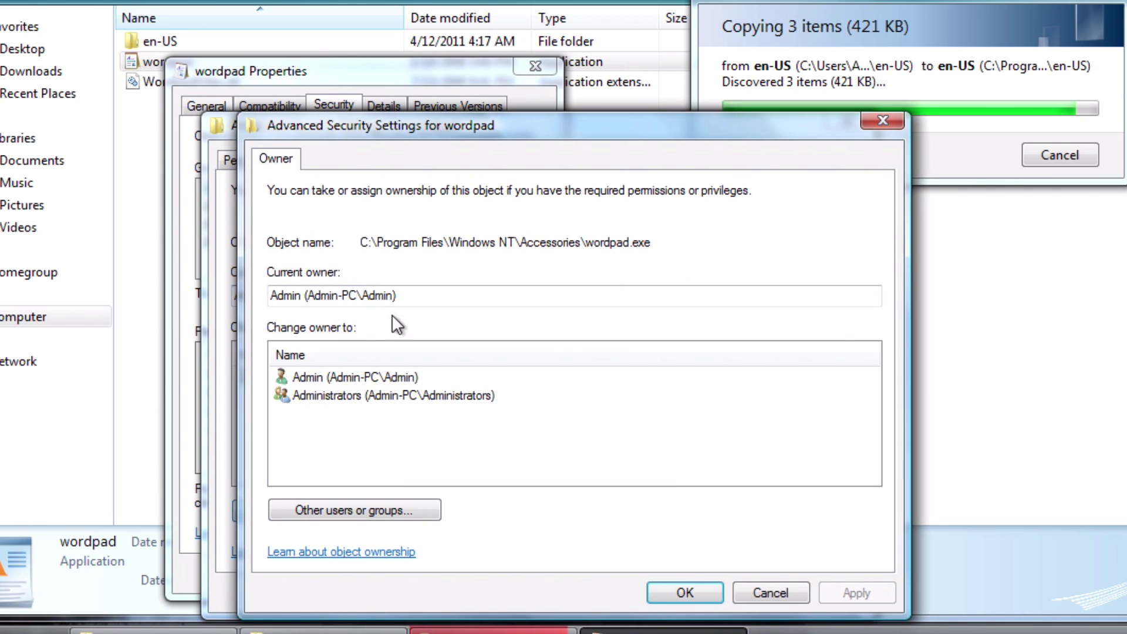
click(340, 393)
click(337, 377)
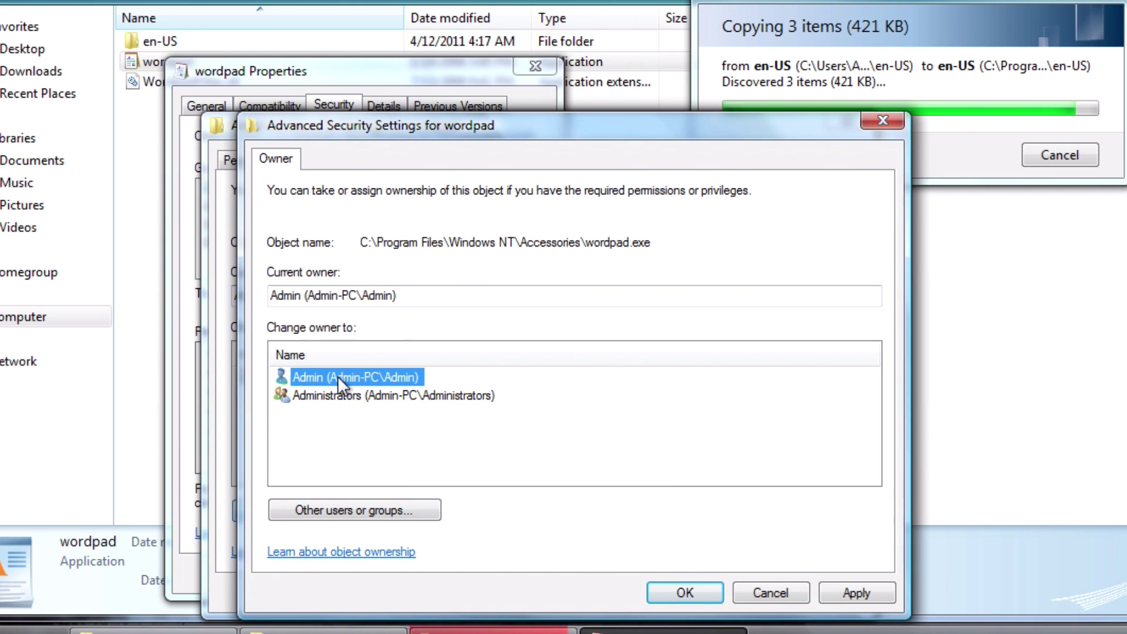
click(857, 593)
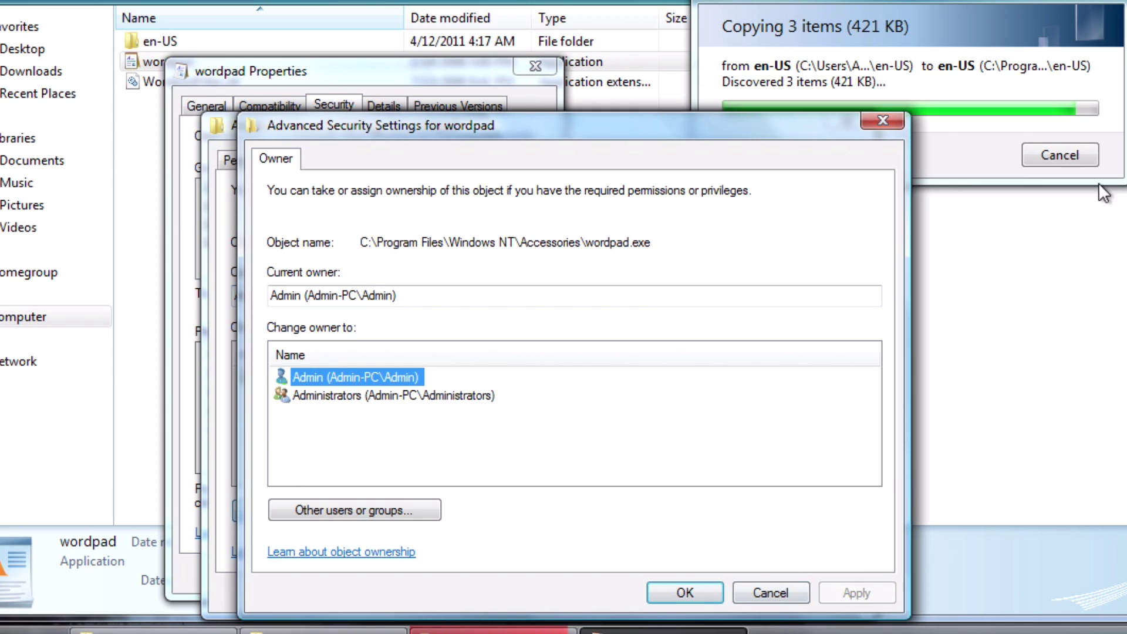
click(684, 594)
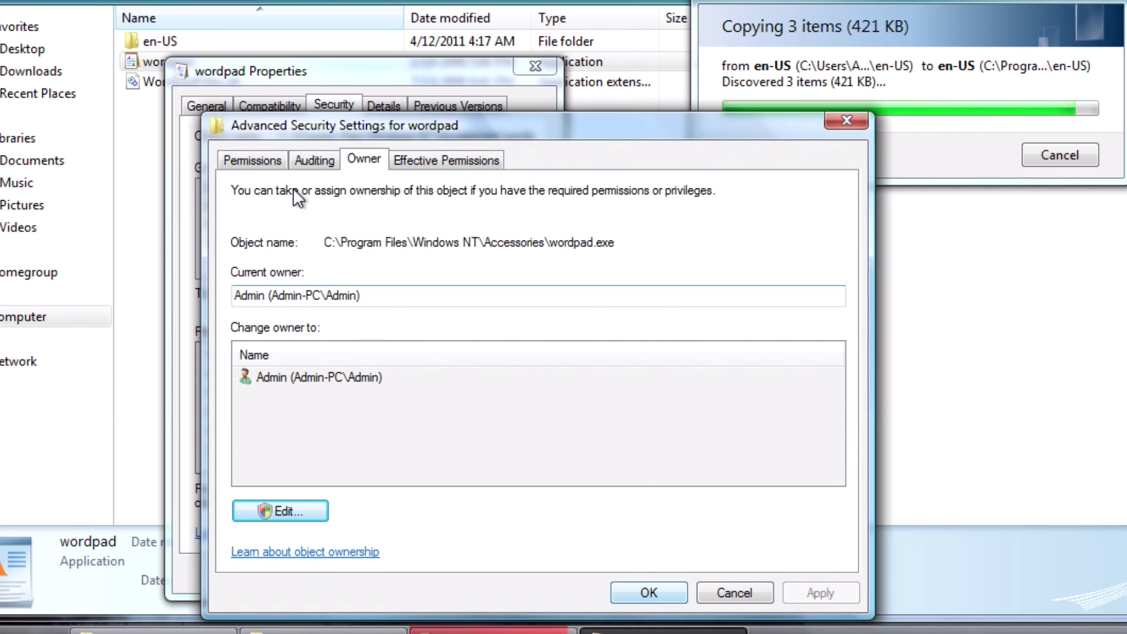
Review wordpad's permission entries and the permissions of its SYSTEM, Administrators and Users groups, and close its properties
click(253, 162)
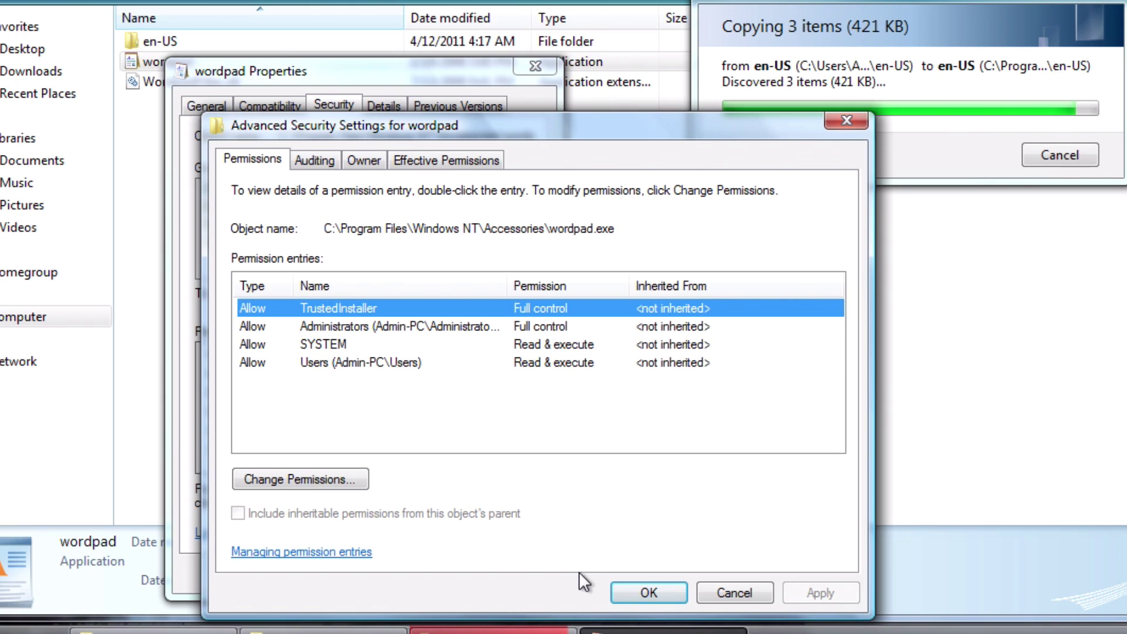
click(651, 598)
click(300, 226)
click(291, 208)
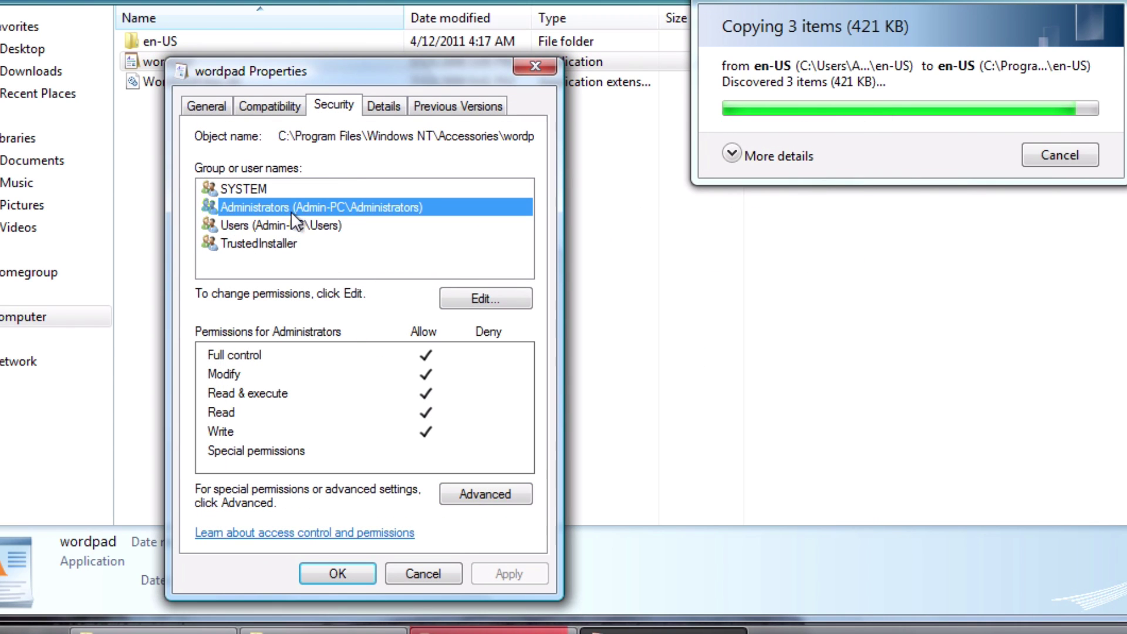
click(296, 226)
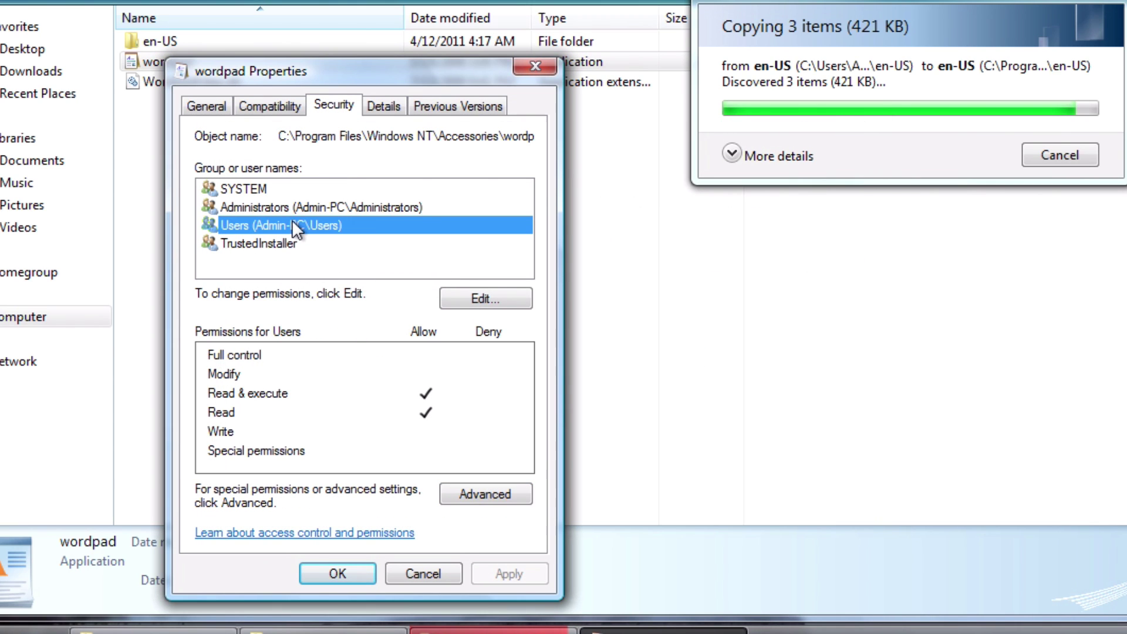
click(364, 189)
click(365, 209)
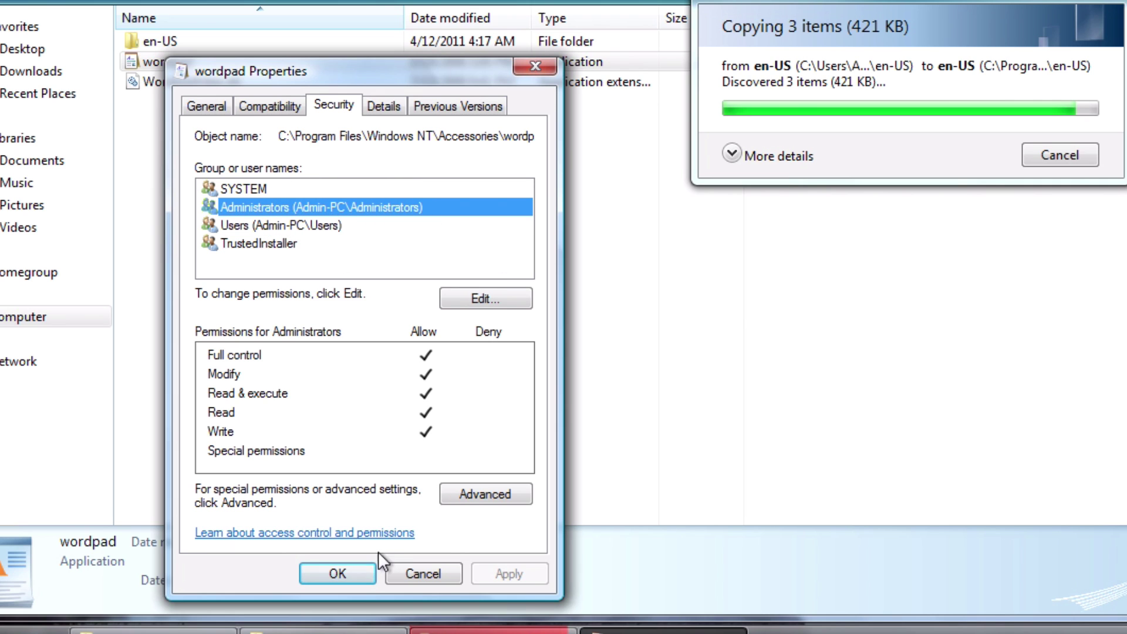
click(346, 566)
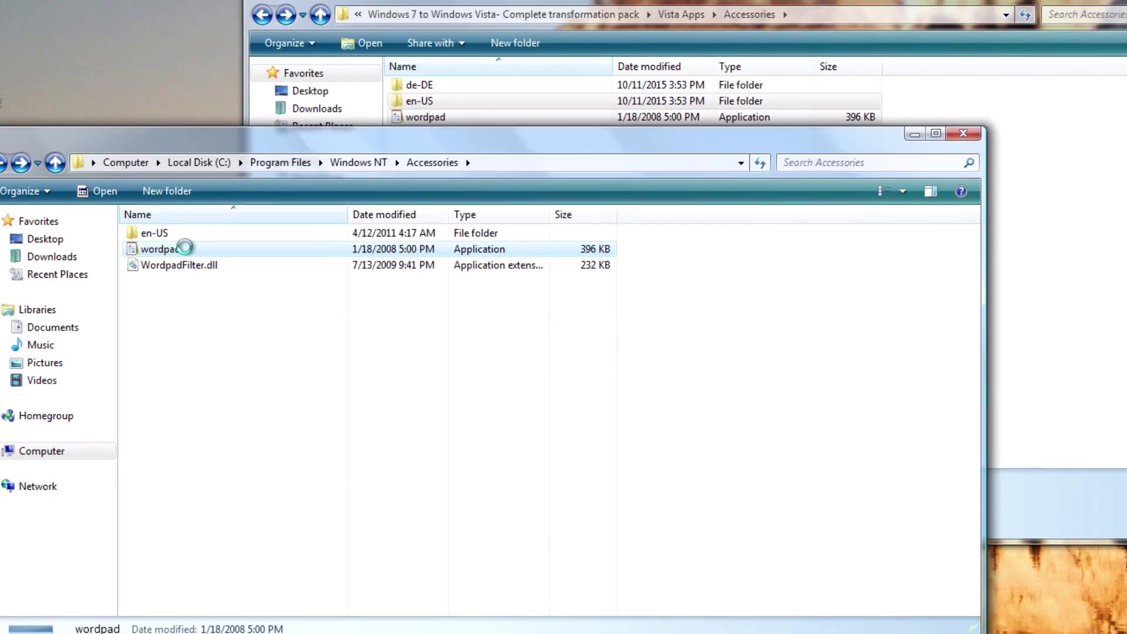
Launch the replaced wordpad application, view its About WordPad information, and close it
double_click(168, 61)
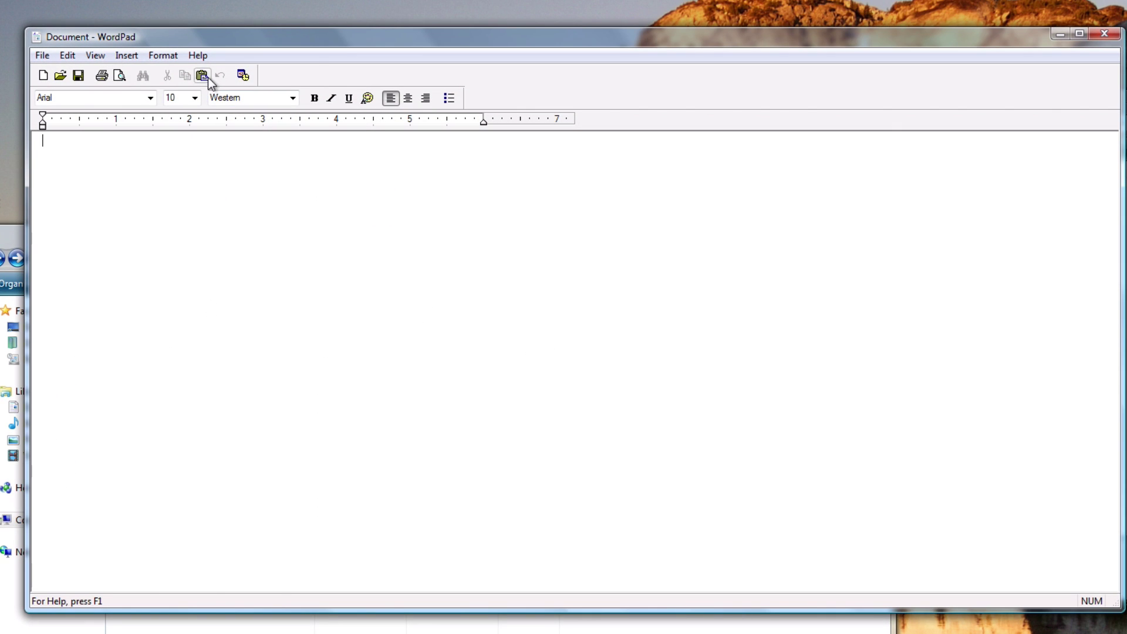
click(198, 55)
click(215, 95)
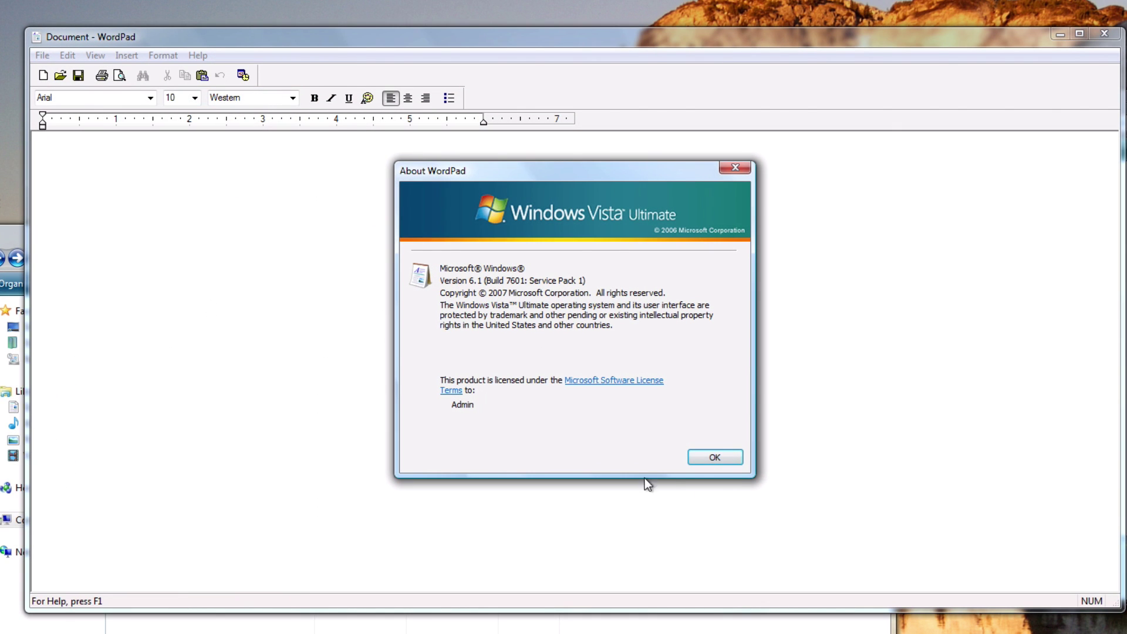
click(715, 457)
click(1104, 33)
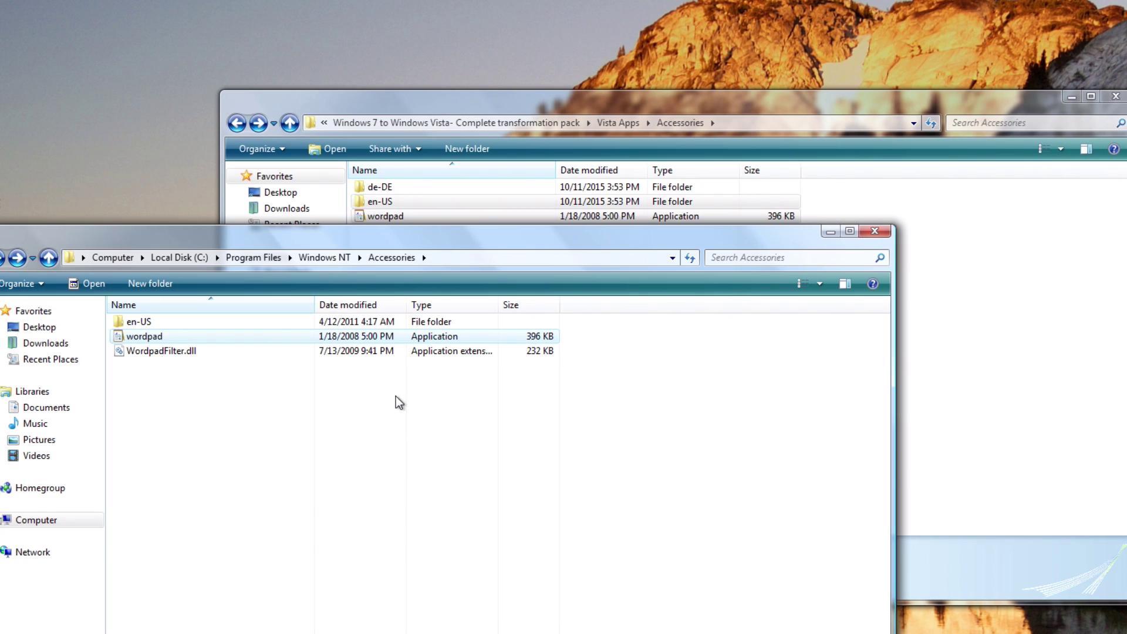
Search the Start menu for wordpad, launch it to check which version opens, and close it
key(super)
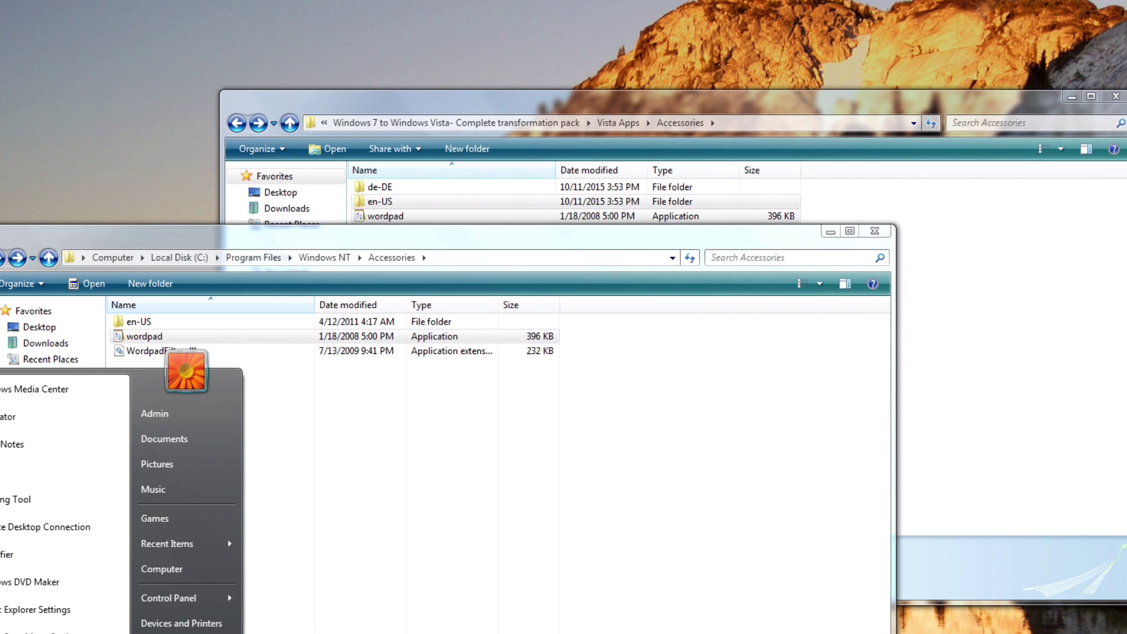
text(wordpad)
key(Return)
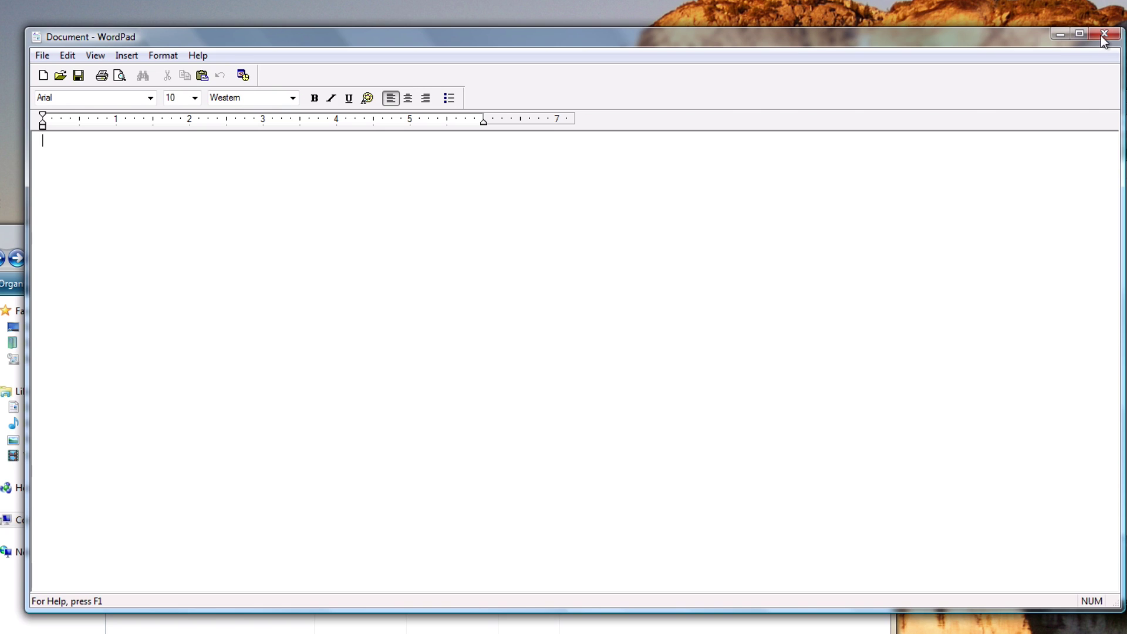
click(1103, 35)
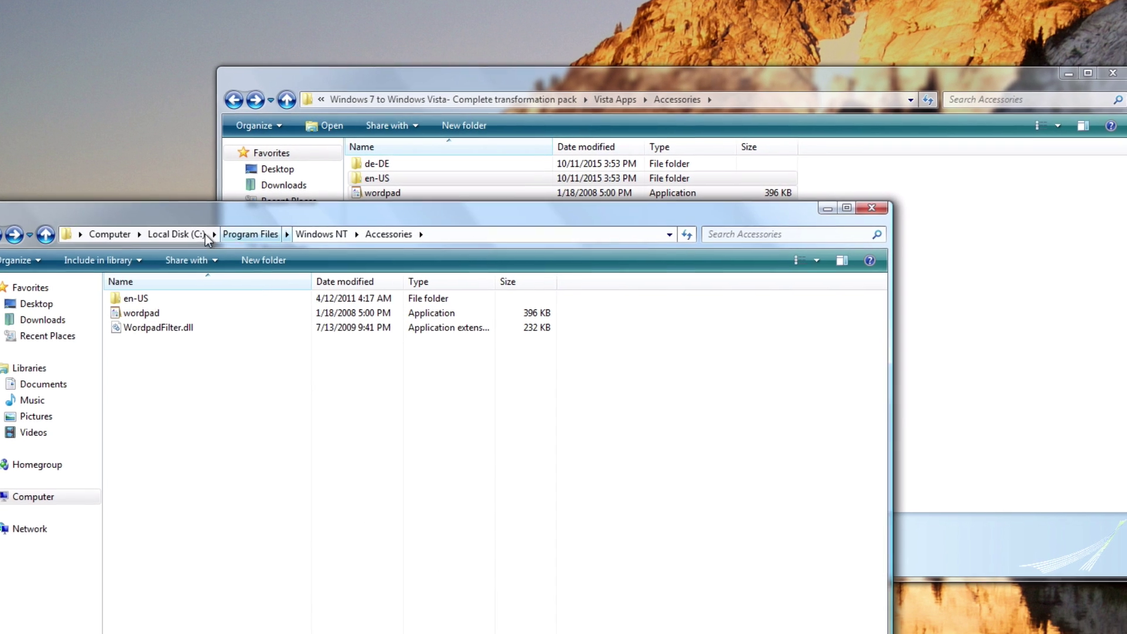
Return the Windows NT Accessories window to Local Disk (C:), and open the nested Calc folder inside Vista Apps' Calc folder
click(182, 257)
click(960, 303)
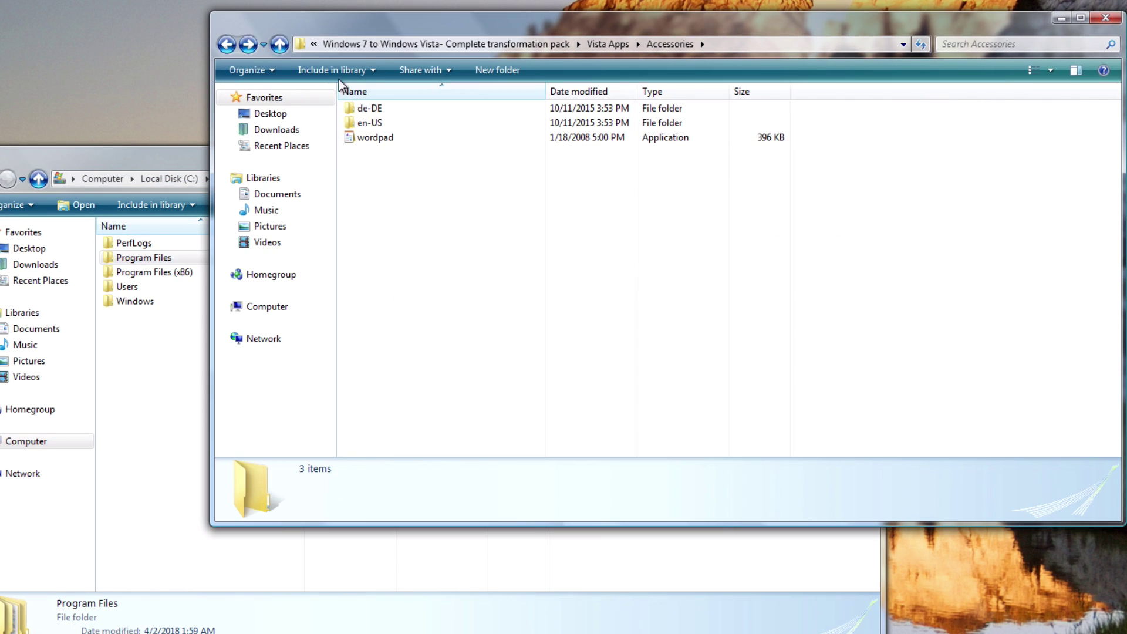
click(227, 44)
double_click(404, 125)
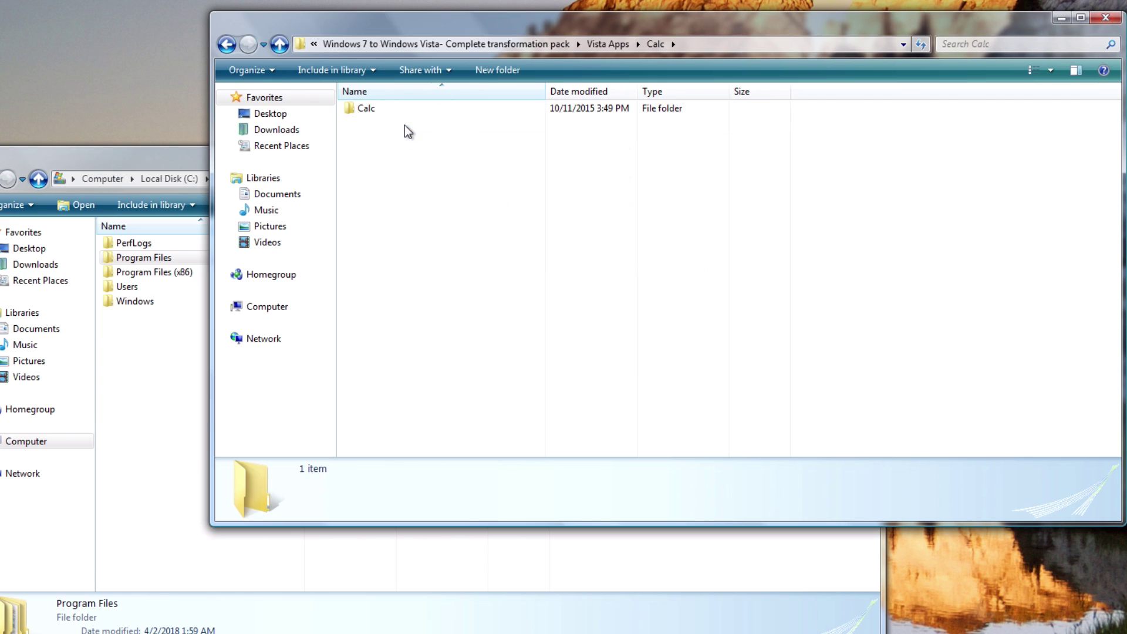
click(399, 108)
click(610, 46)
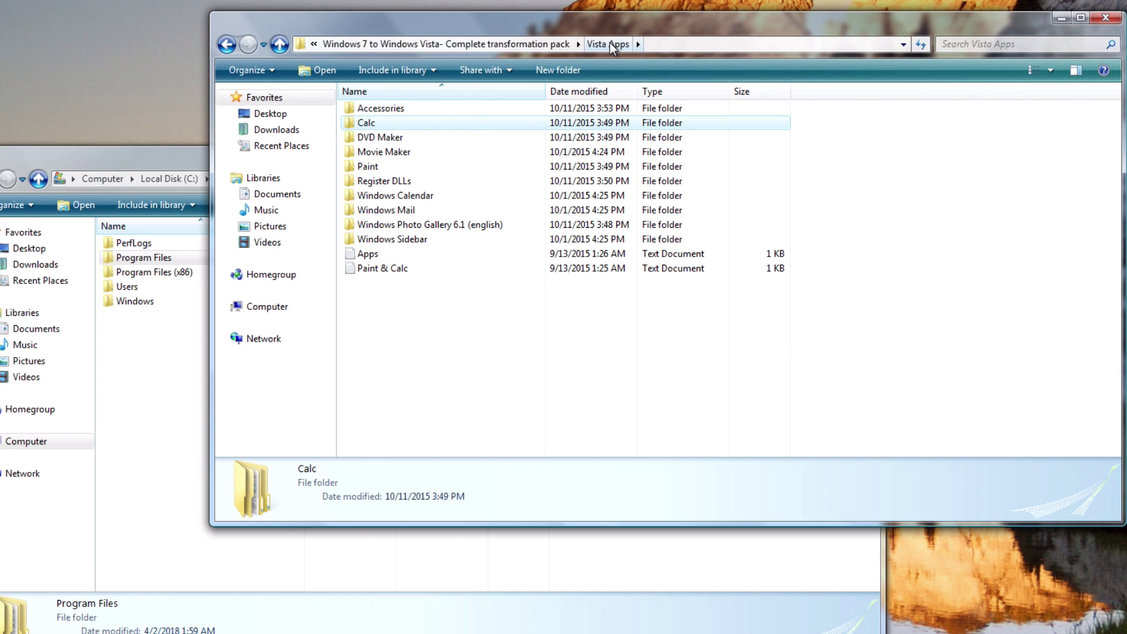
double_click(375, 122)
double_click(375, 109)
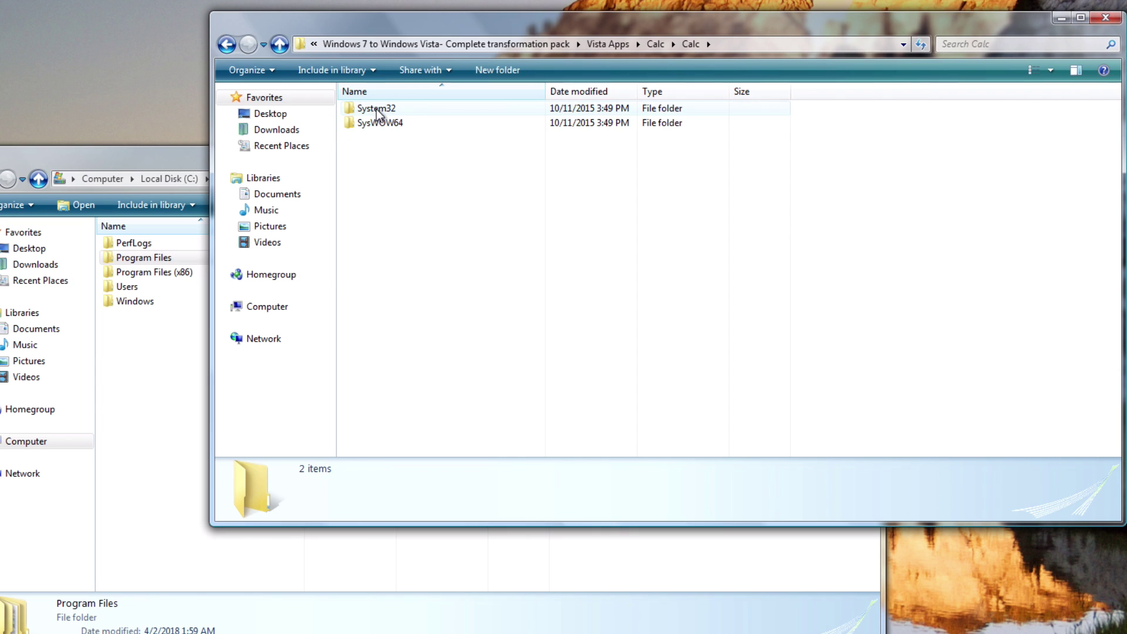
Open the System32 folder inside the pack's nested Calc folder, and open C:\Windows\System32 in the other window
double_click(377, 110)
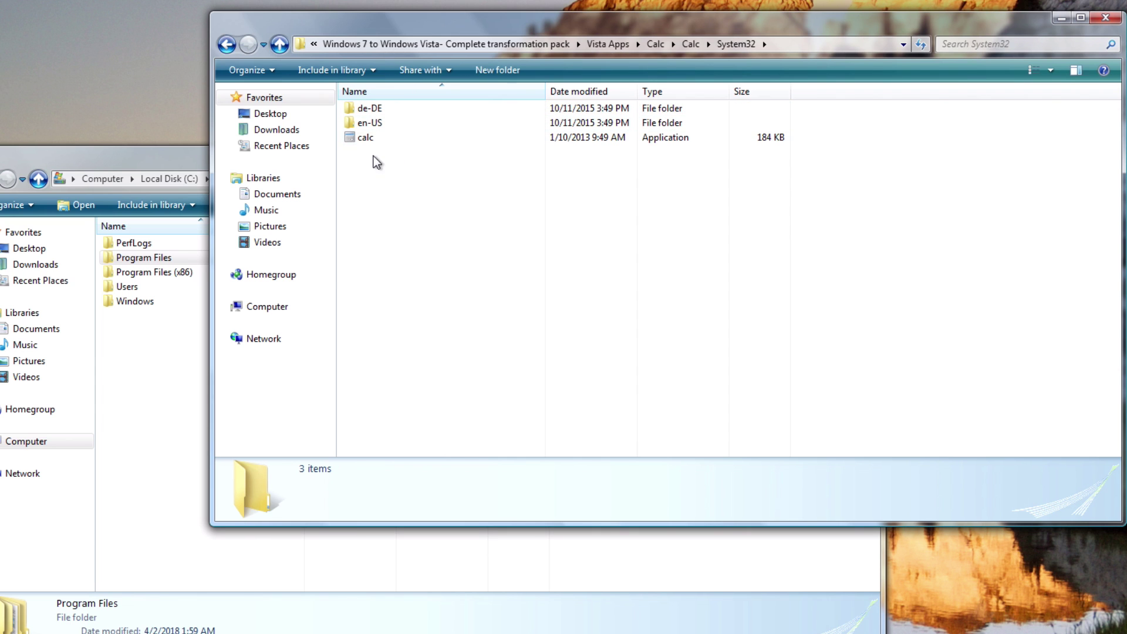
click(158, 371)
double_click(139, 302)
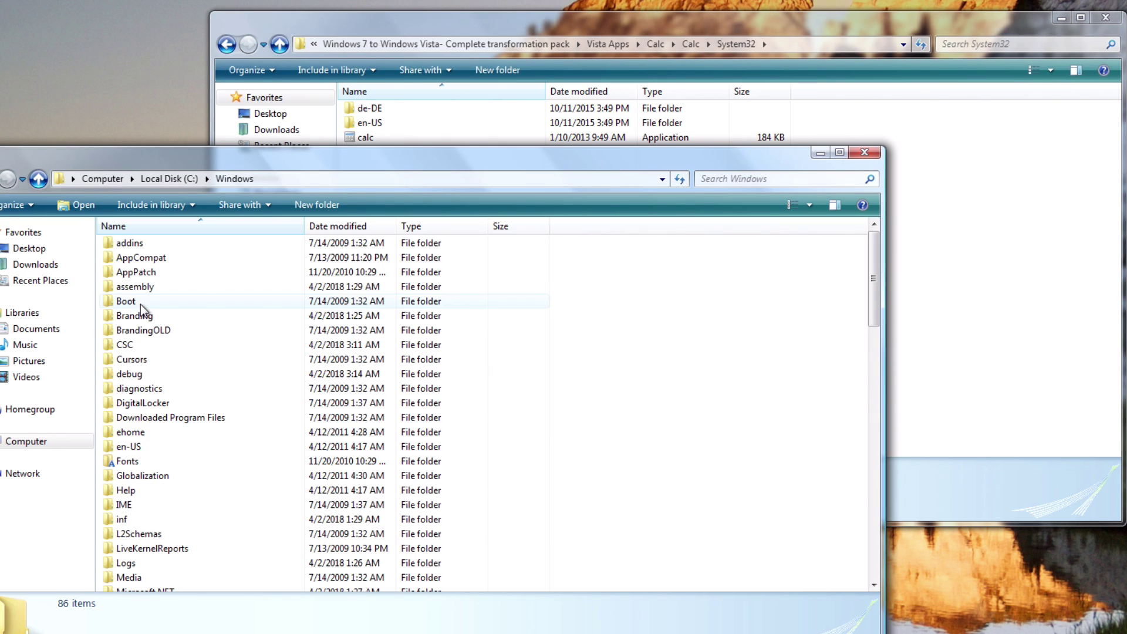
scroll(157, 486, down, 8)
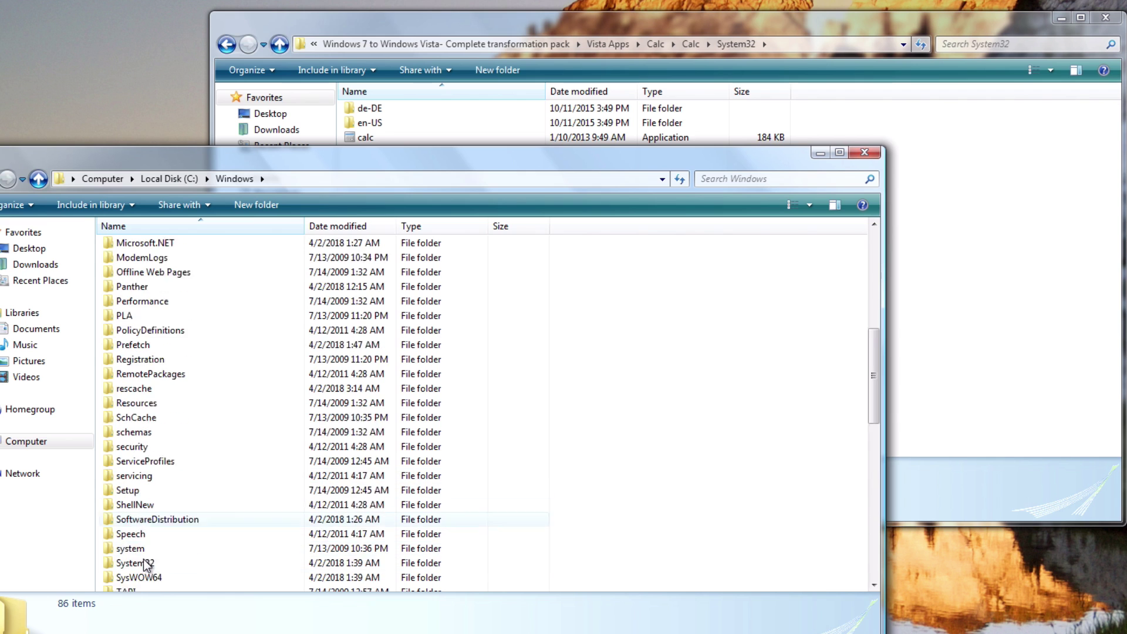
scroll(146, 565, down, 2)
double_click(157, 474)
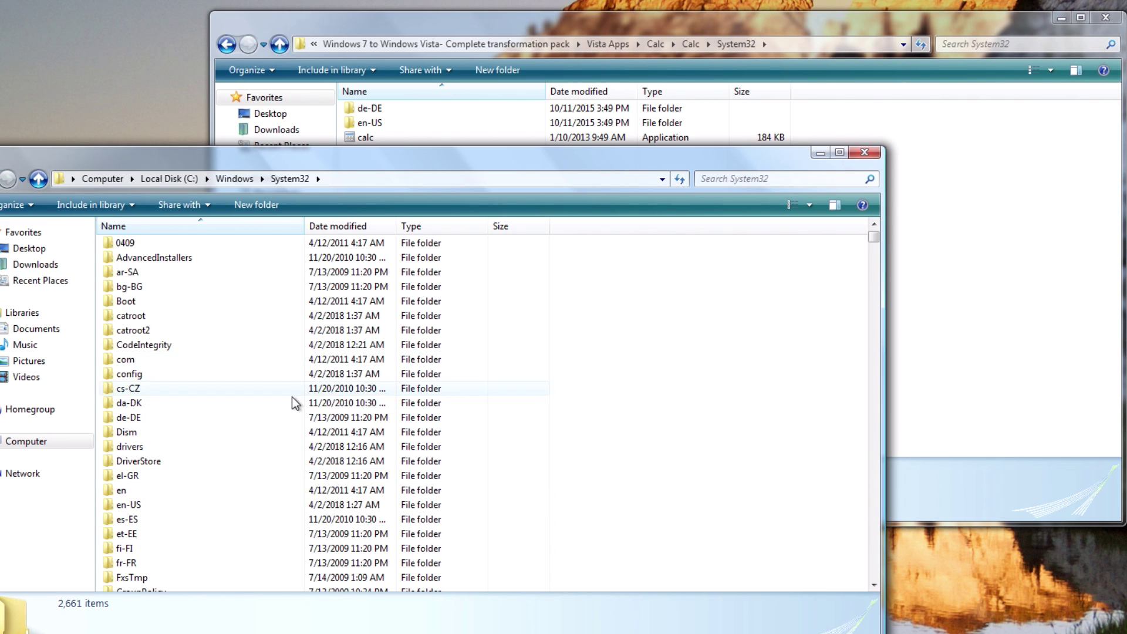
Open the en-US folder in C:\Windows\System32 and take ownership of calc.exe.mui
scroll(663, 469, down, 15)
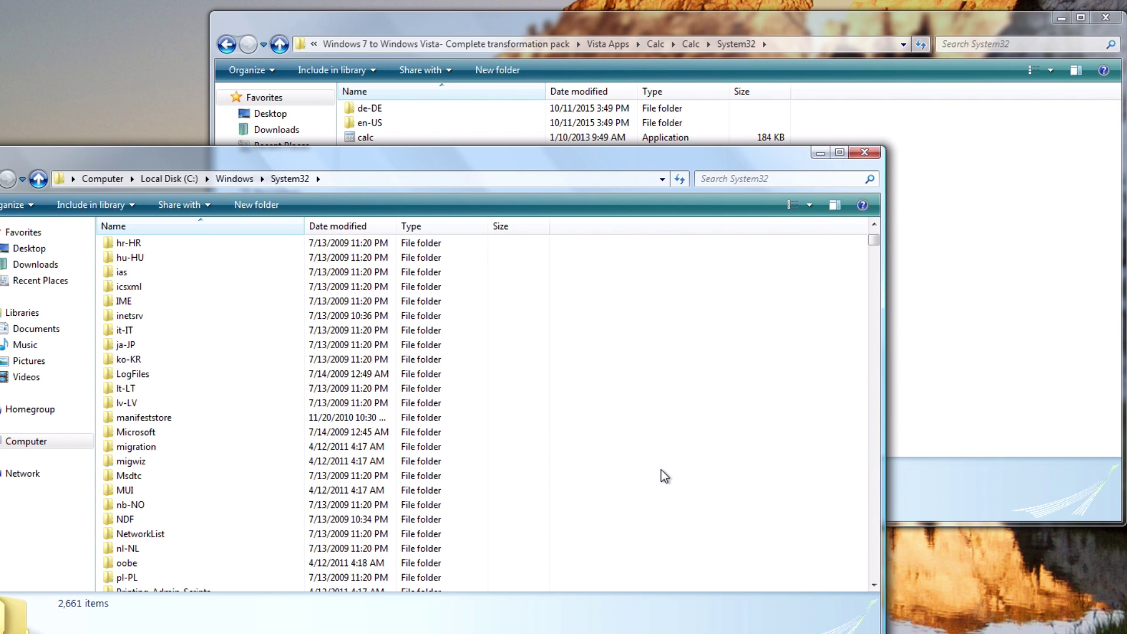
scroll(377, 433, up, 13)
scroll(329, 499, up, 2)
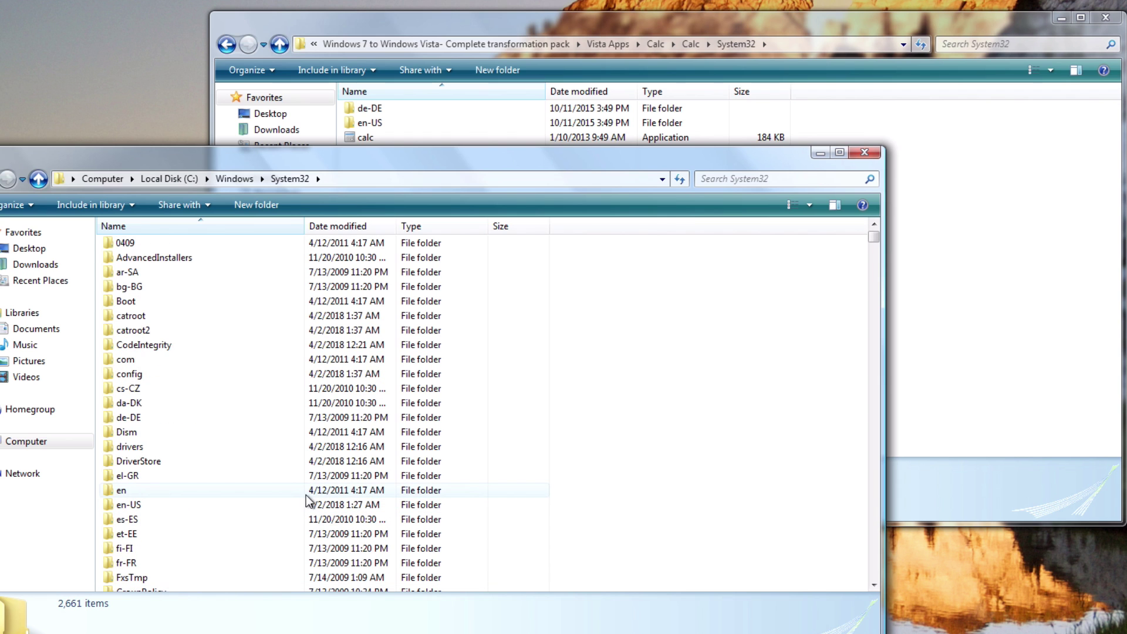
scroll(181, 348, down, 2)
double_click(140, 419)
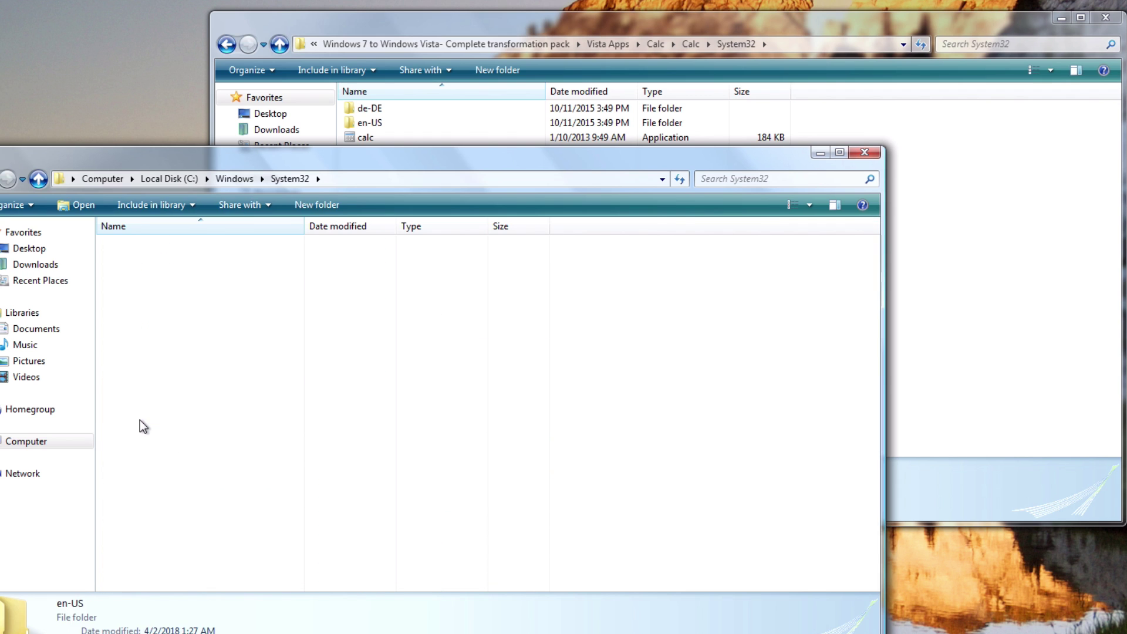
key(c)
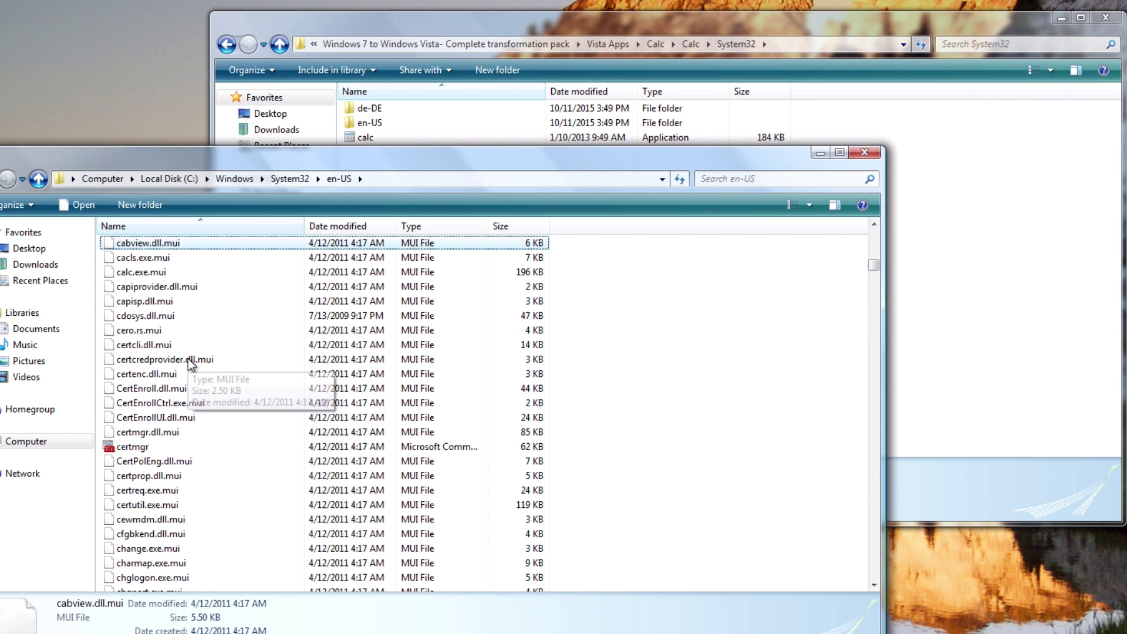
scroll(152, 272, down, 1)
scroll(150, 290, up, 1)
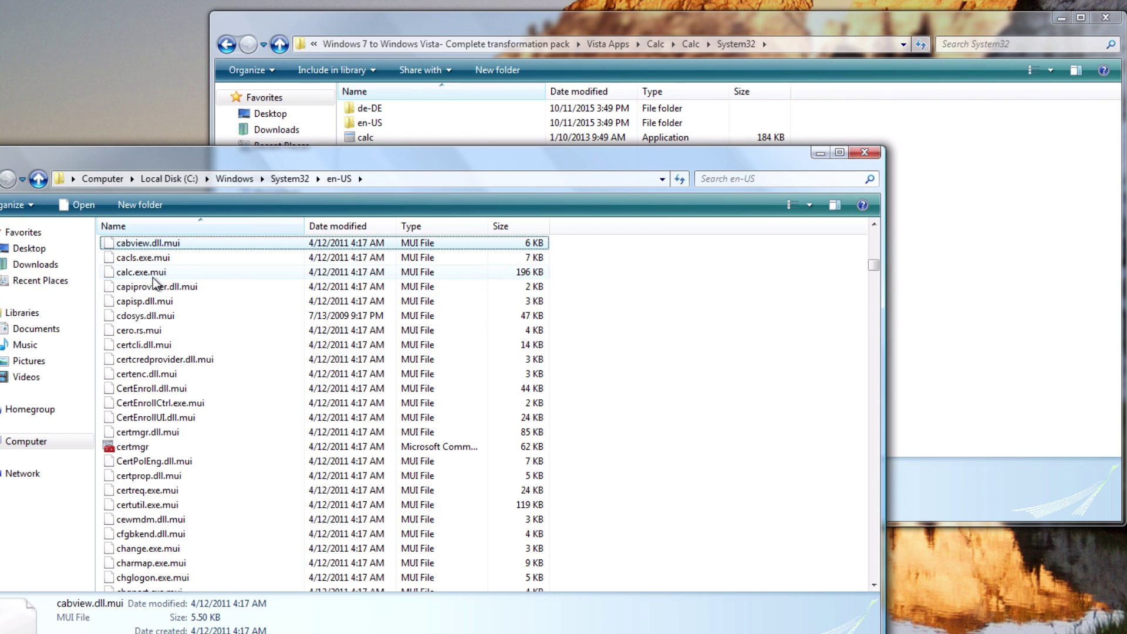
right_click(153, 275)
click(197, 302)
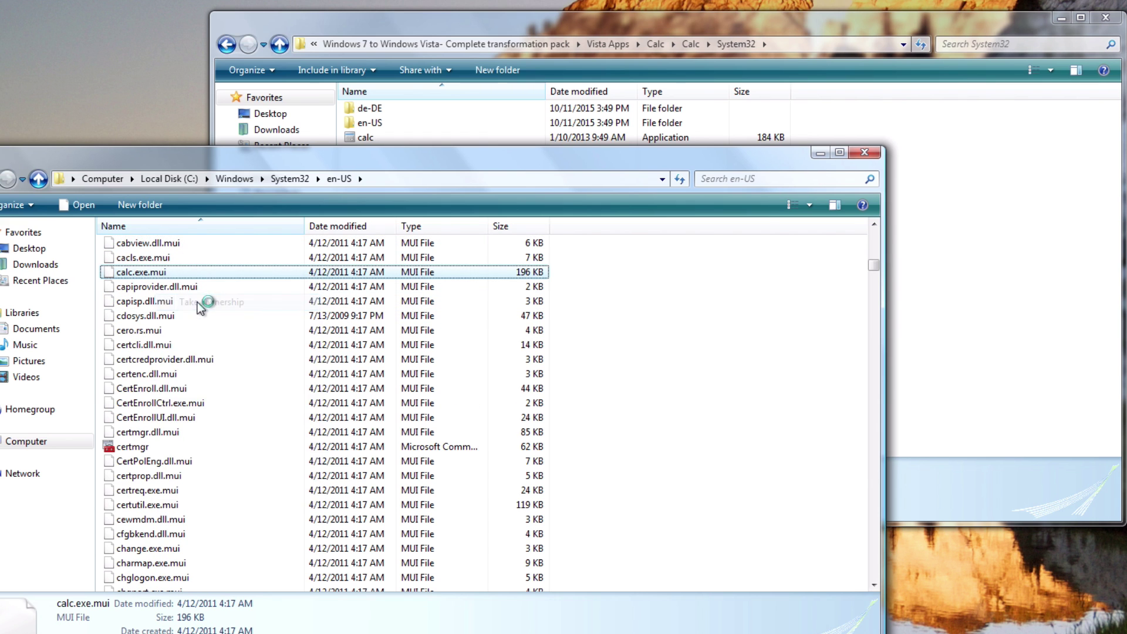
click(502, 440)
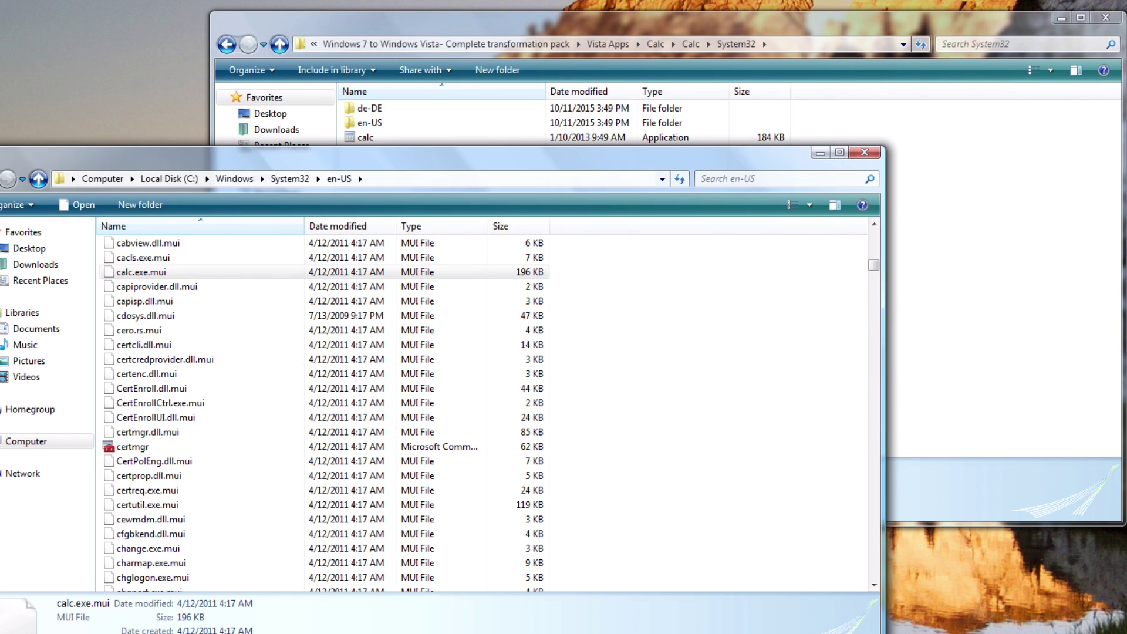
Return to System32, search it for calc, and view the details in the calc application's properties
click(7, 179)
click(767, 179)
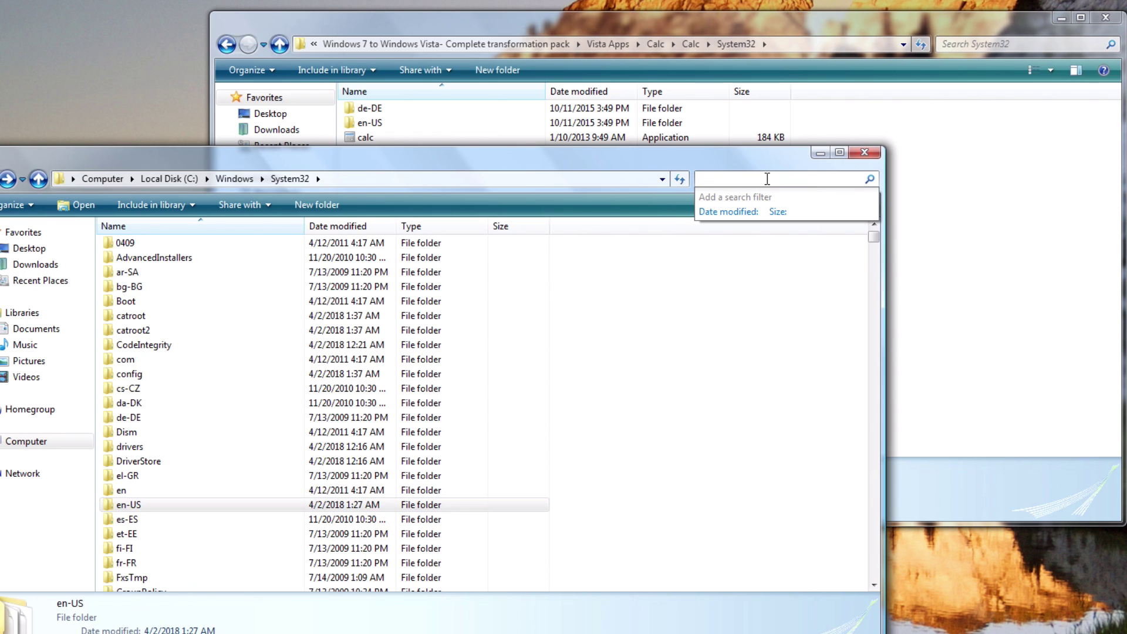
text(calc)
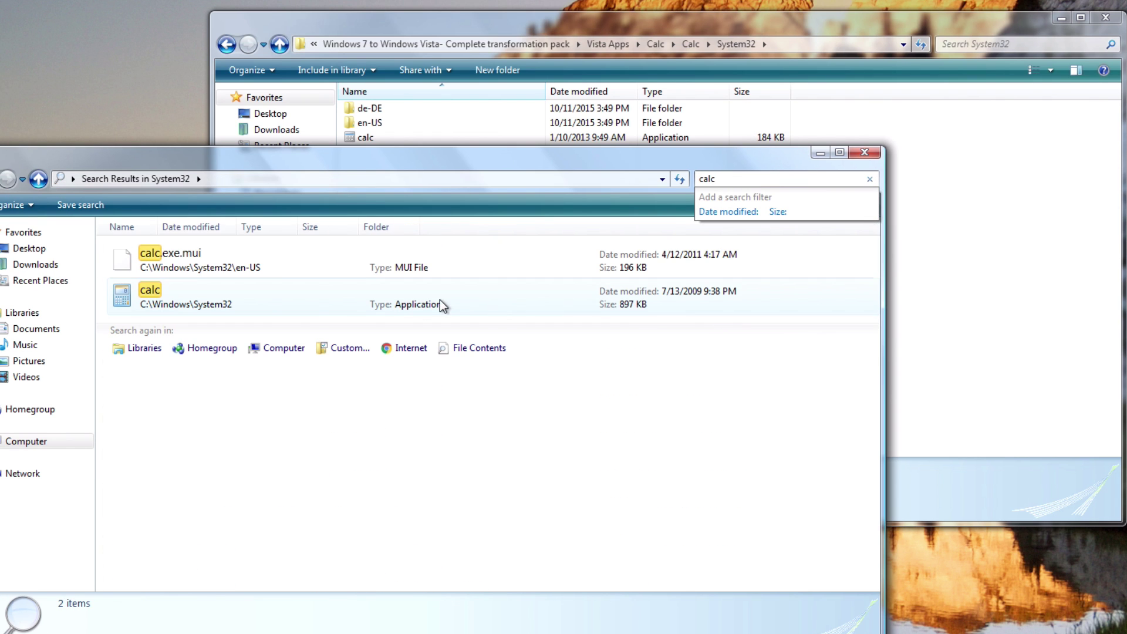
right_click(319, 304)
right_click(255, 299)
right_click(212, 300)
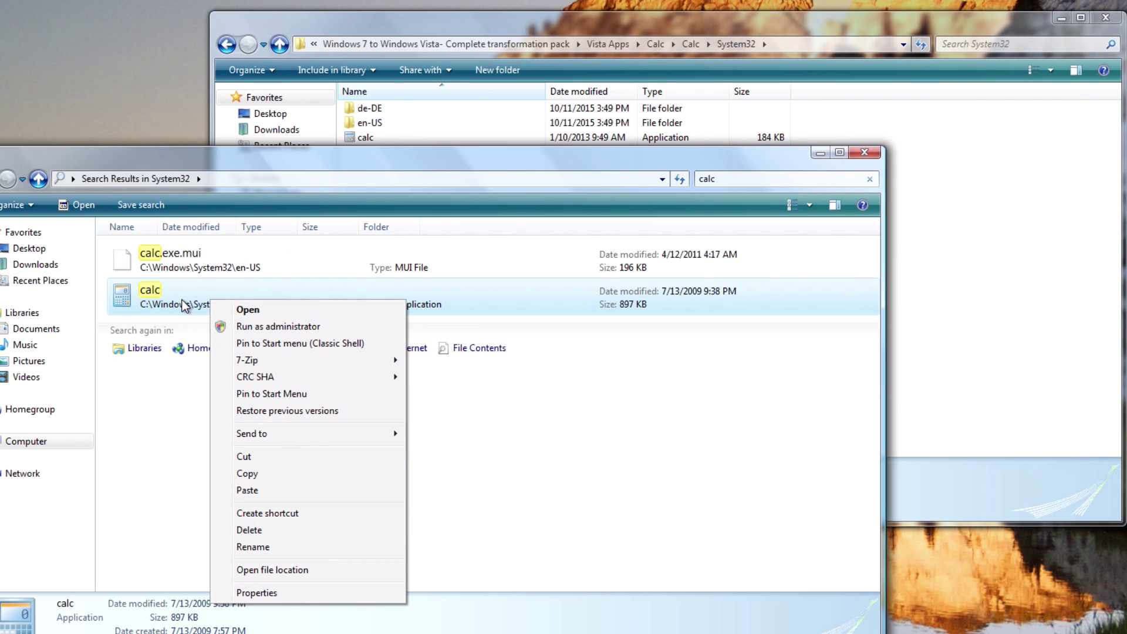
click(286, 587)
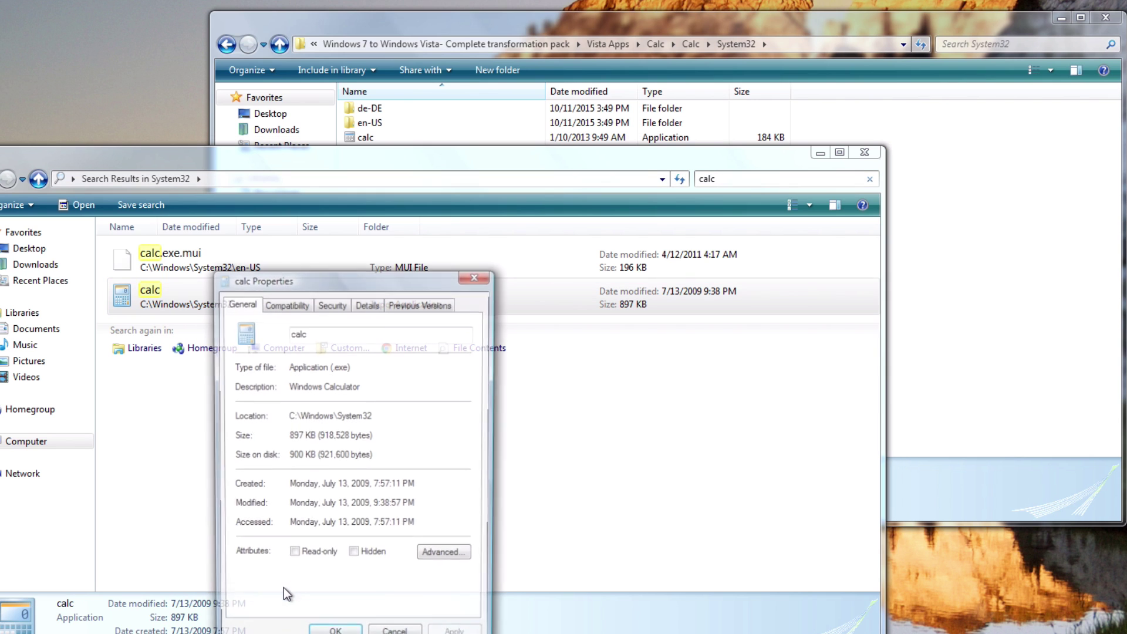
click(372, 304)
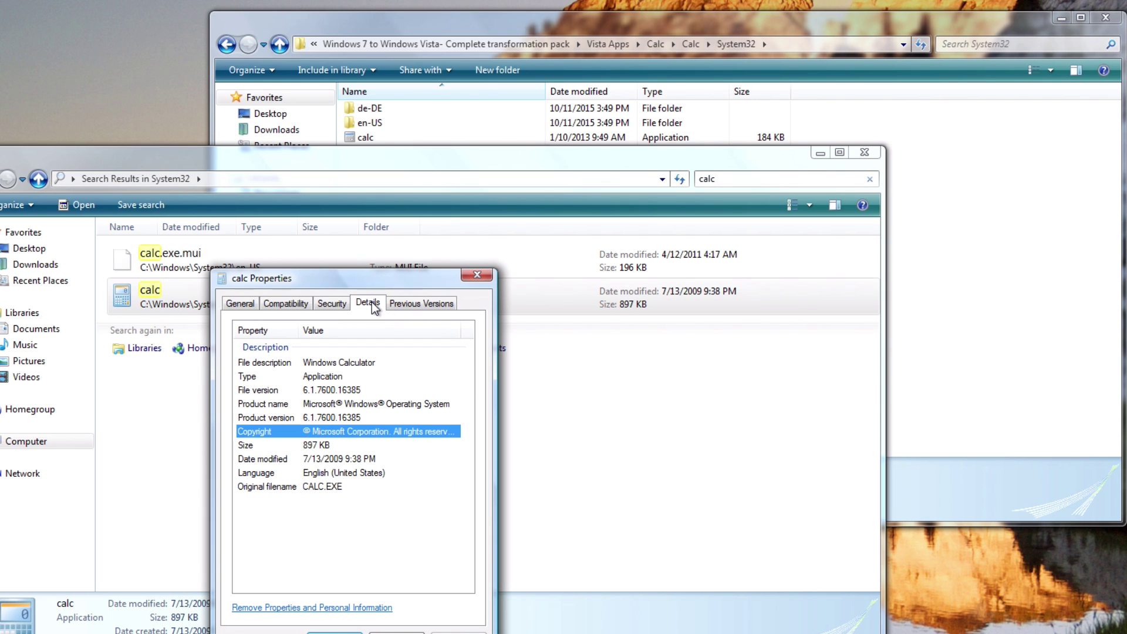
Change the owner of the System32 calc application from TrustedInstaller to the Admin account in its advanced security settings
click(333, 305)
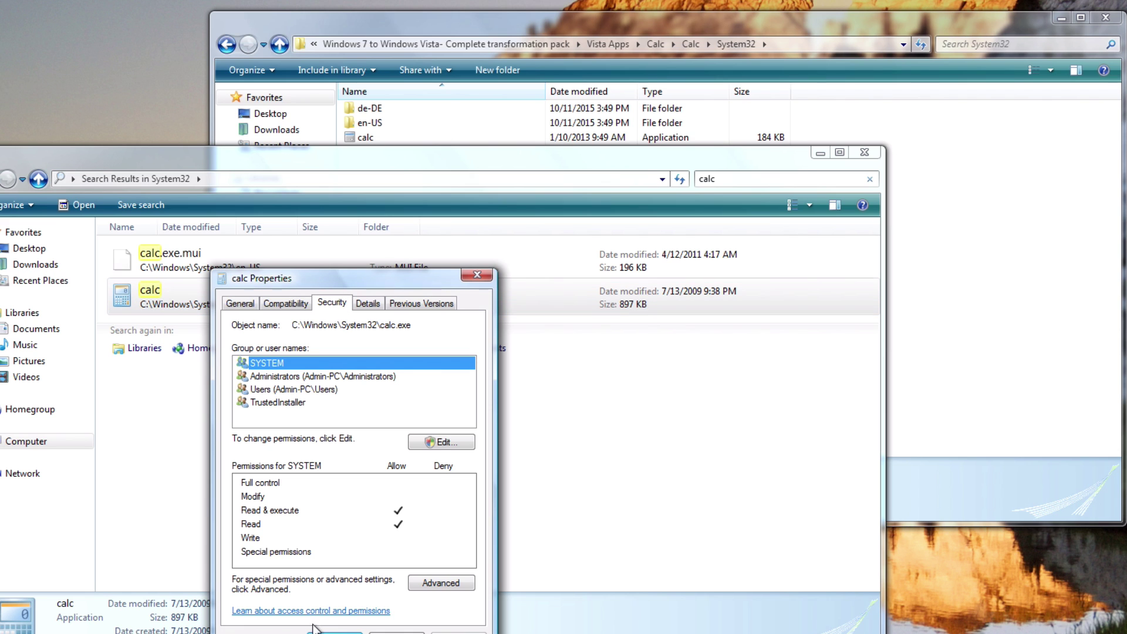
click(443, 584)
click(353, 327)
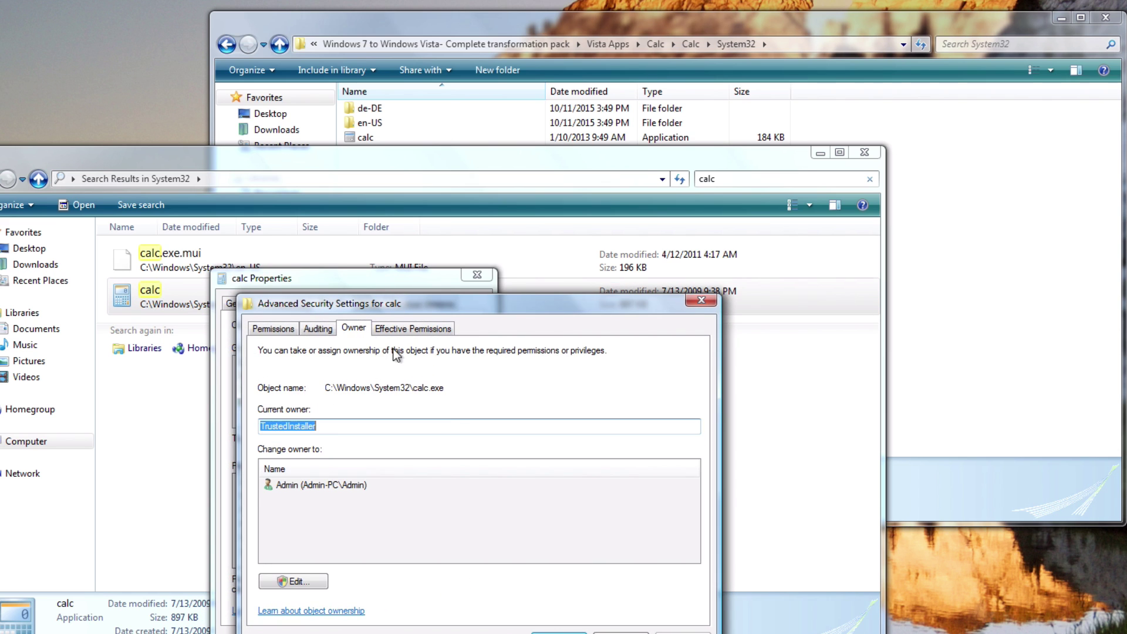
click(320, 580)
click(581, 504)
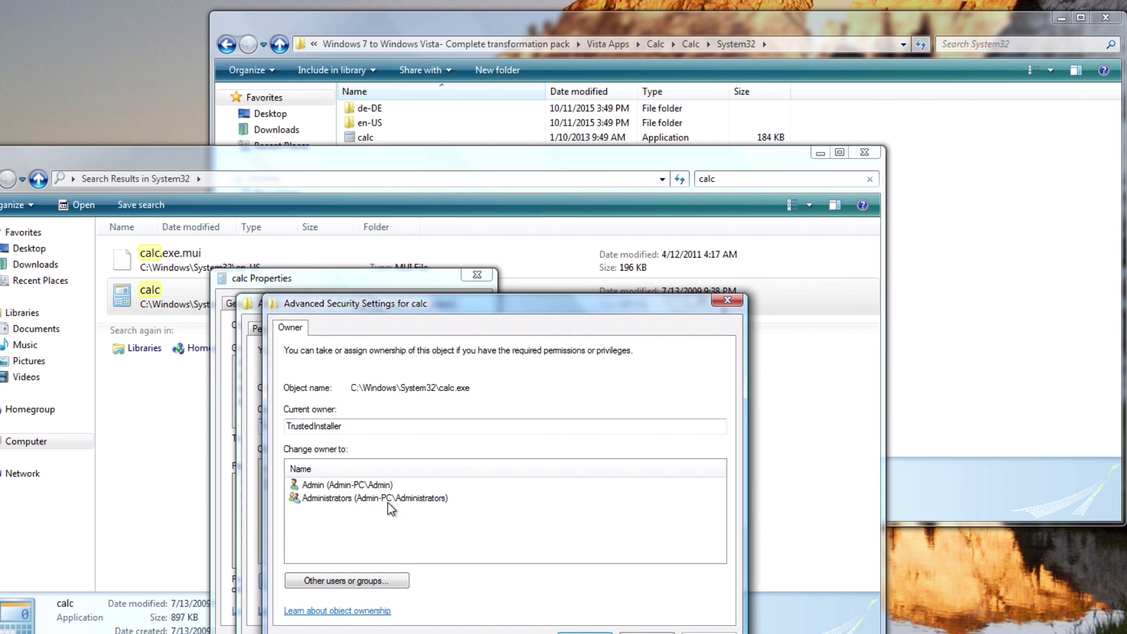
click(708, 632)
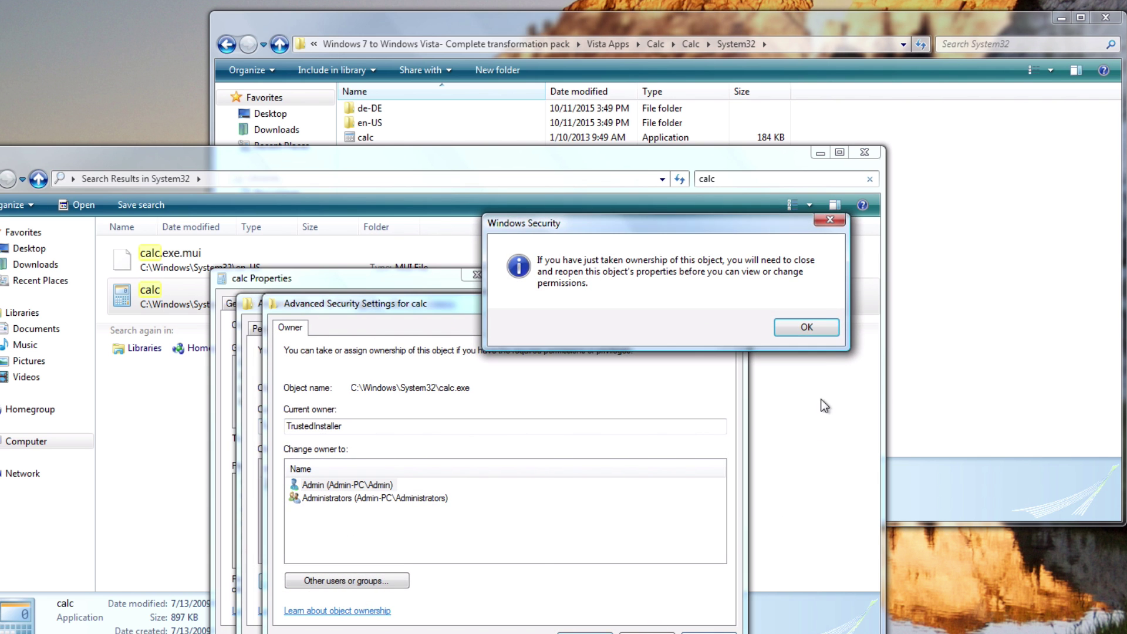
click(808, 327)
click(585, 631)
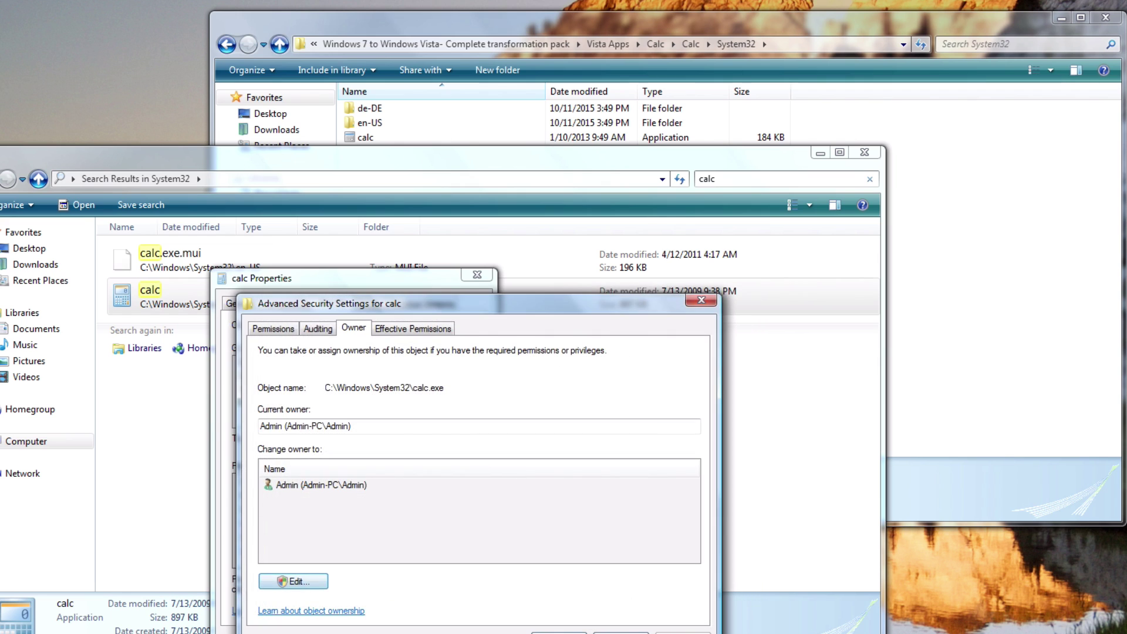
Check the Administrators and Users permissions on calc, allow SYSTEM full control, and close its properties
click(370, 378)
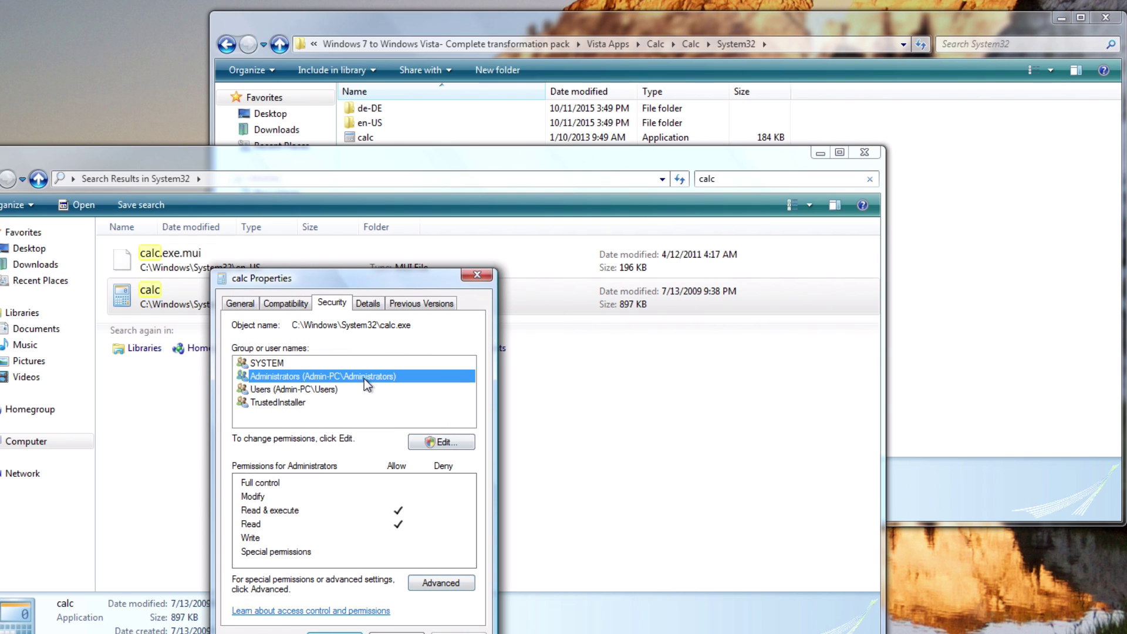
click(371, 390)
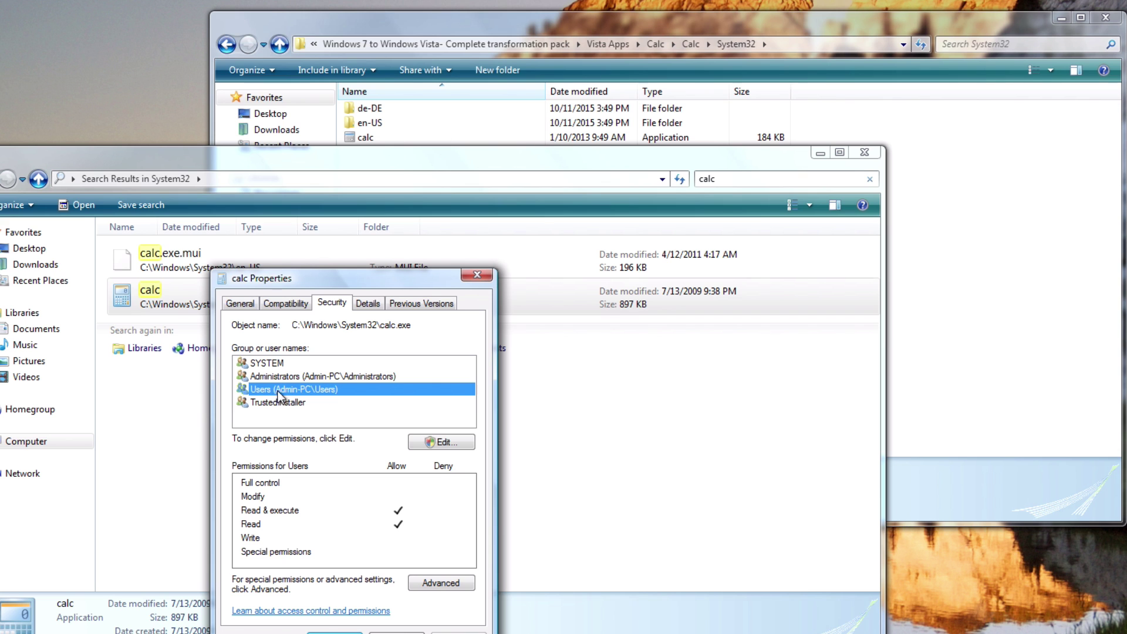
click(431, 442)
click(420, 494)
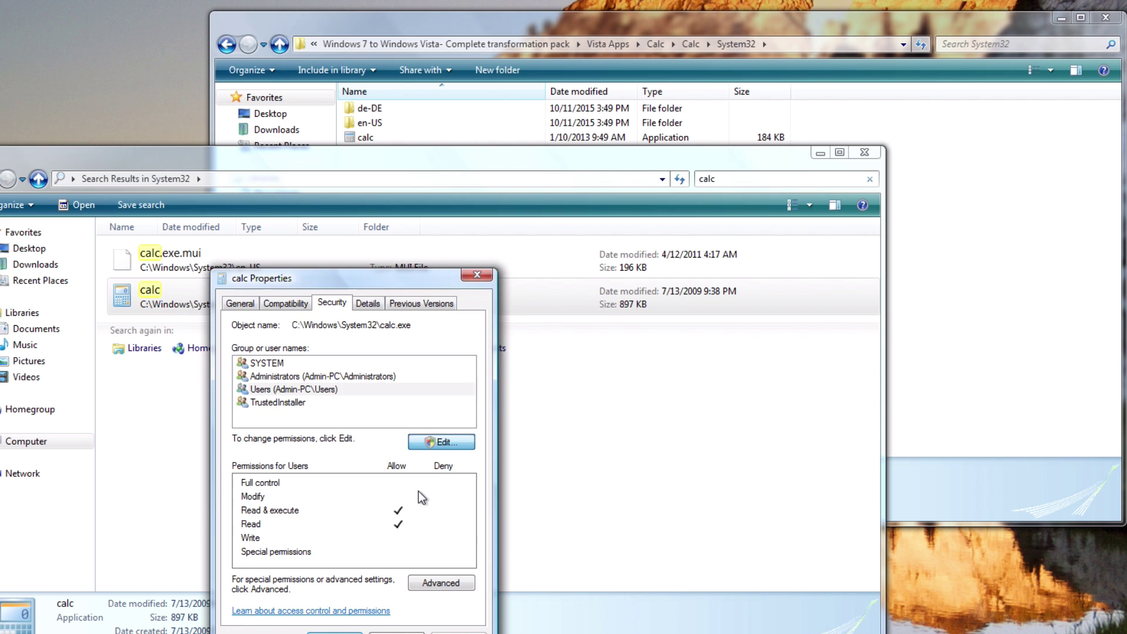
click(424, 538)
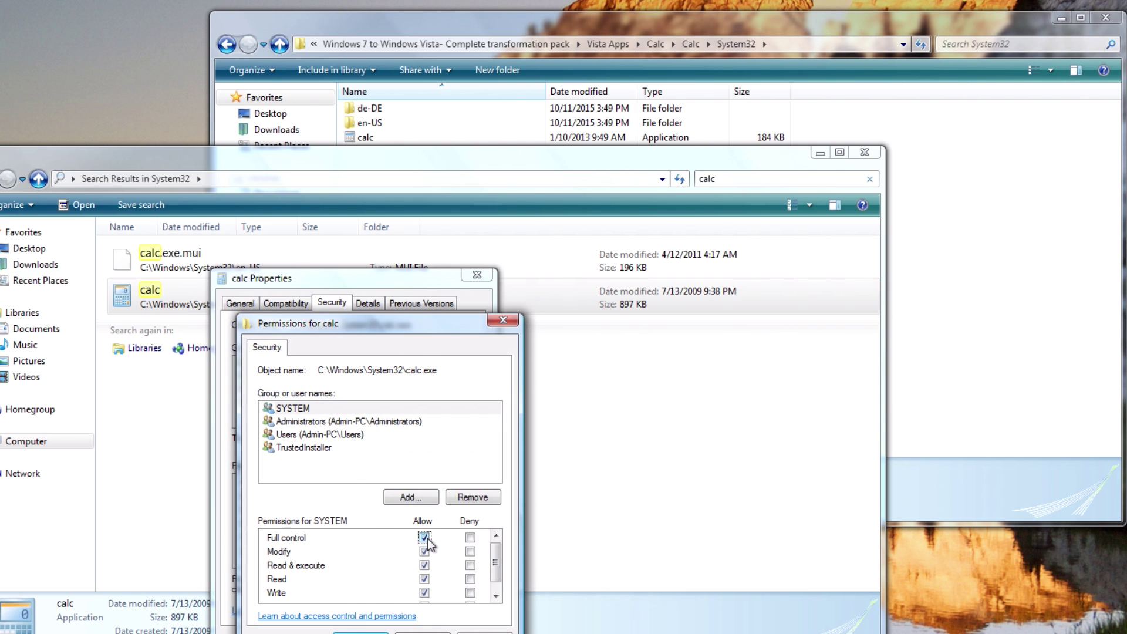
click(484, 631)
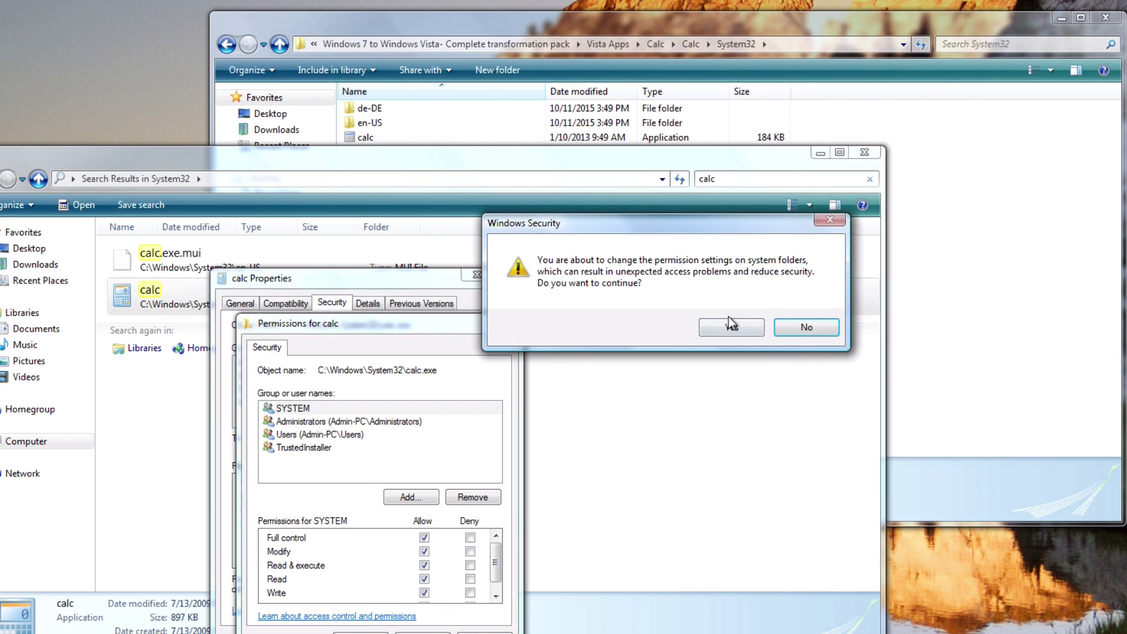
click(730, 326)
click(361, 632)
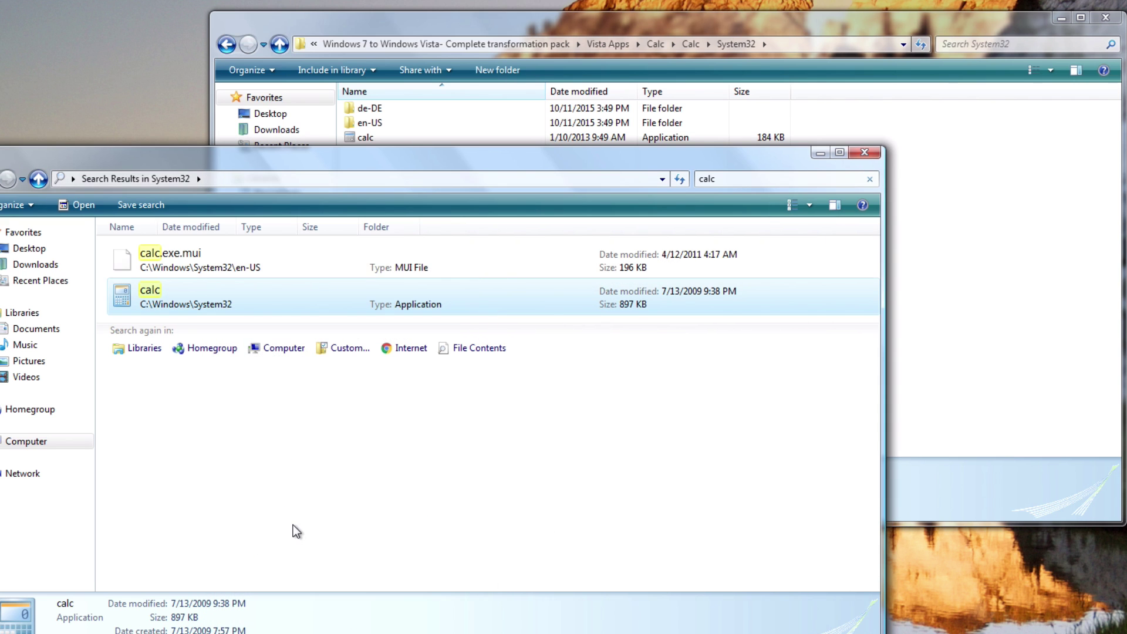
Copy the Vista calc application from the pack's System32 folder into C:\Windows\System32, replacing the existing file
click(3, 182)
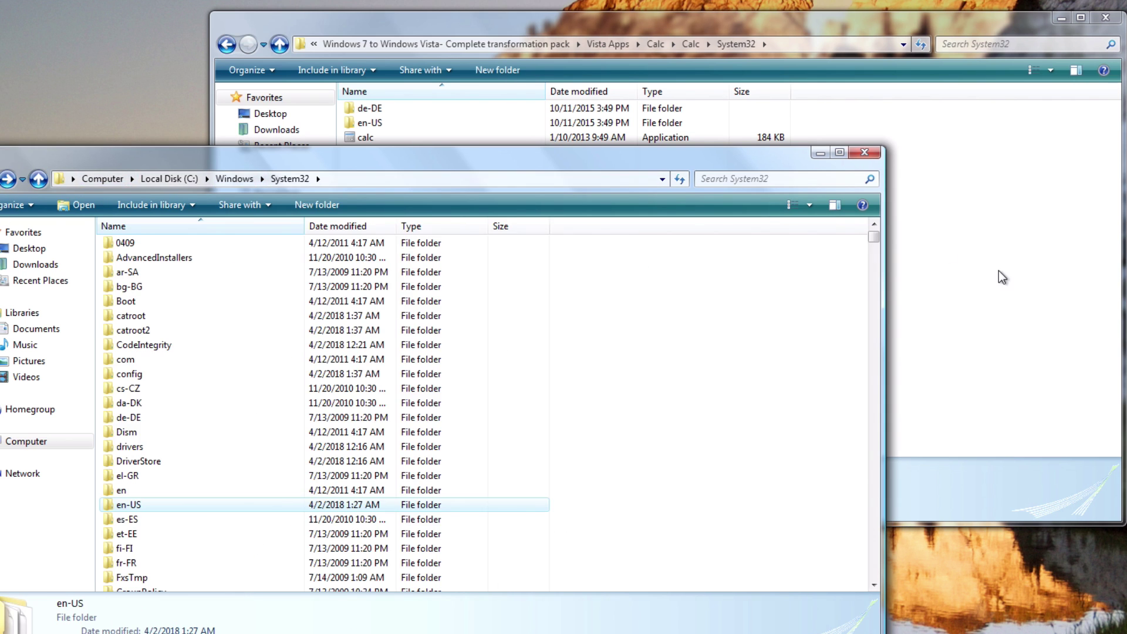
click(1011, 315)
click(367, 138)
right_click(367, 138)
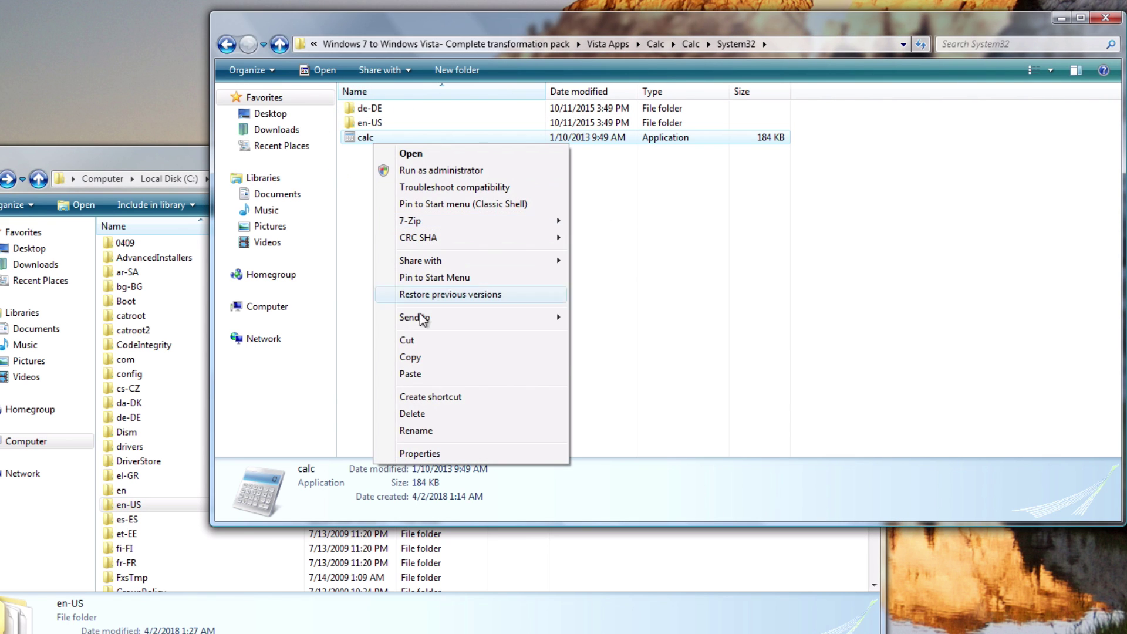
click(418, 359)
click(197, 203)
click(624, 376)
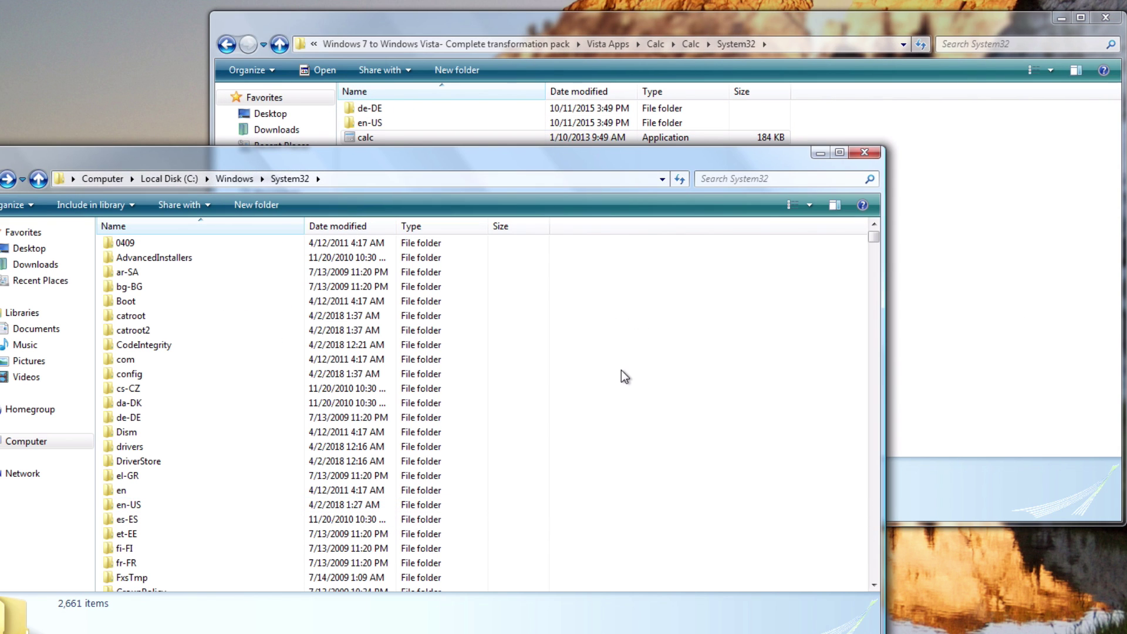
key(ctrl+v)
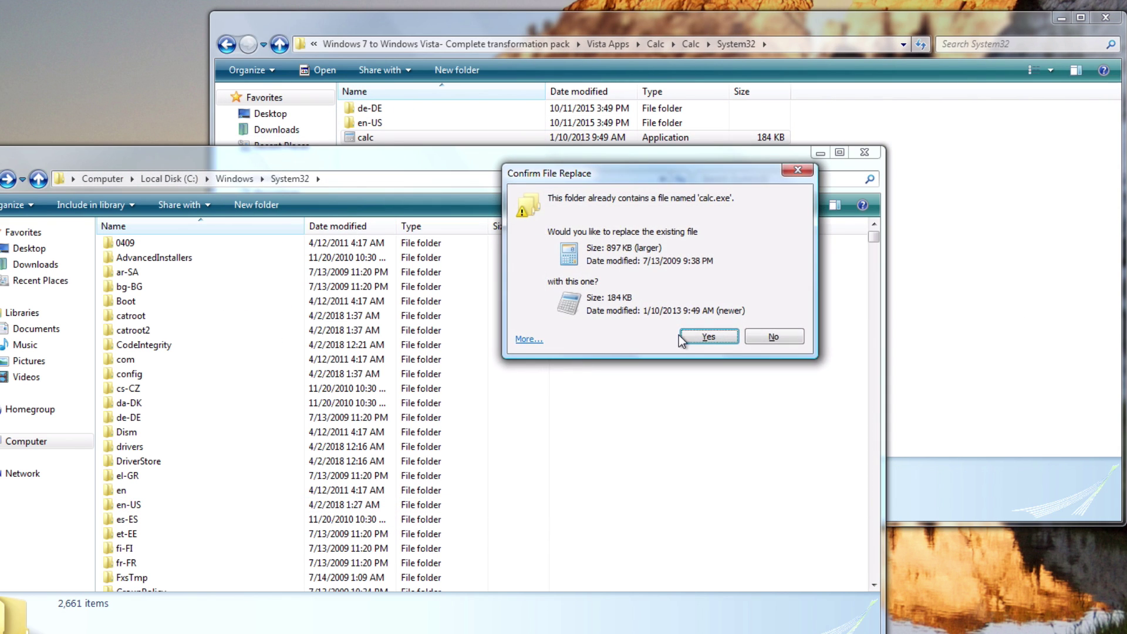
click(699, 339)
click(657, 328)
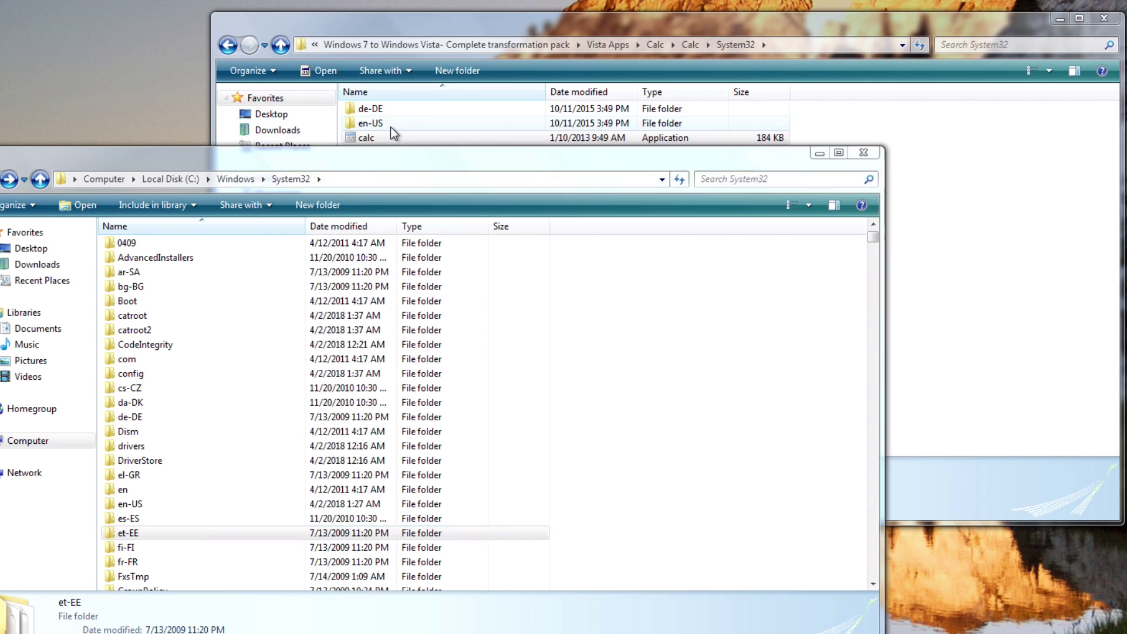
Copy calc.exe.mui from the pack's Calc en-US folder into C:\Windows\System32\en-US, replacing the existing file and allowing the operation
double_click(375, 122)
right_click(390, 111)
click(423, 272)
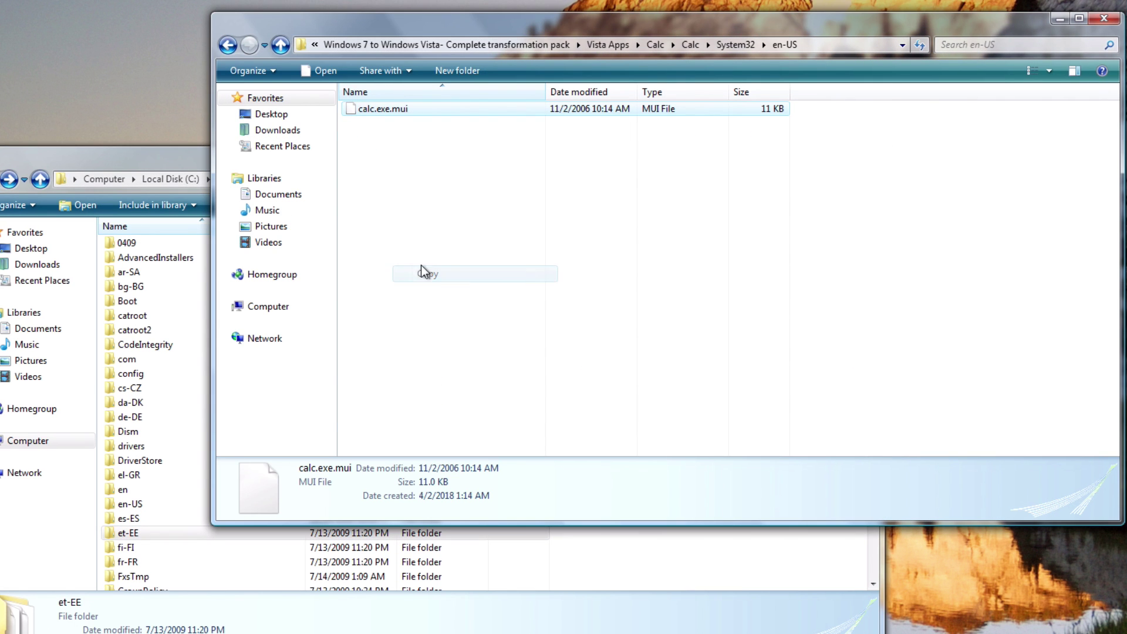
click(180, 168)
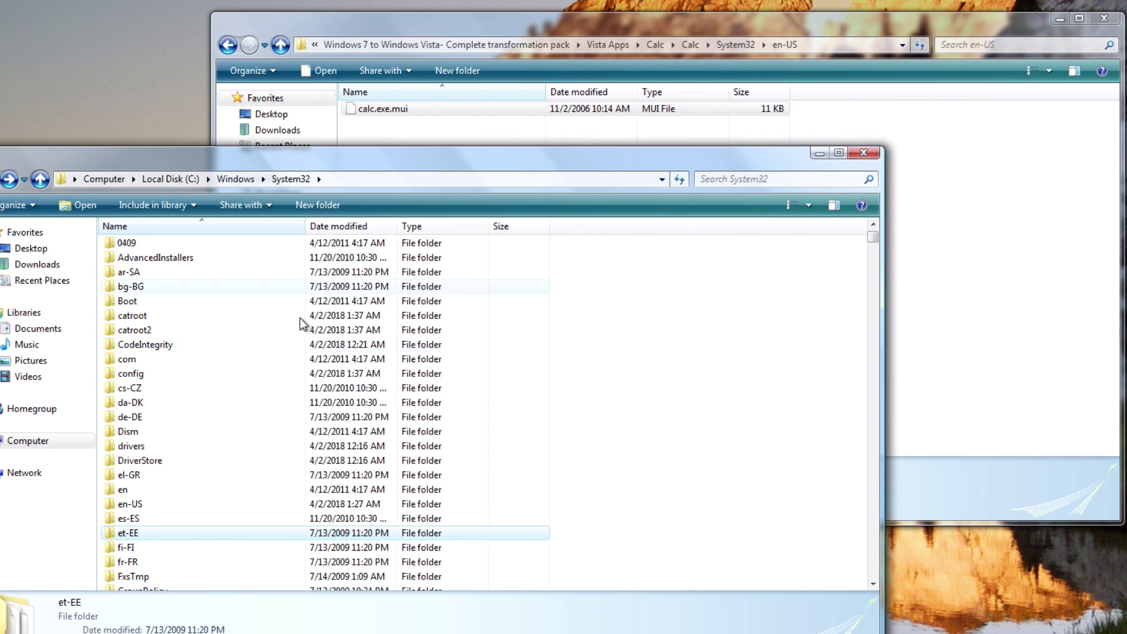
double_click(130, 503)
right_click(749, 354)
click(751, 458)
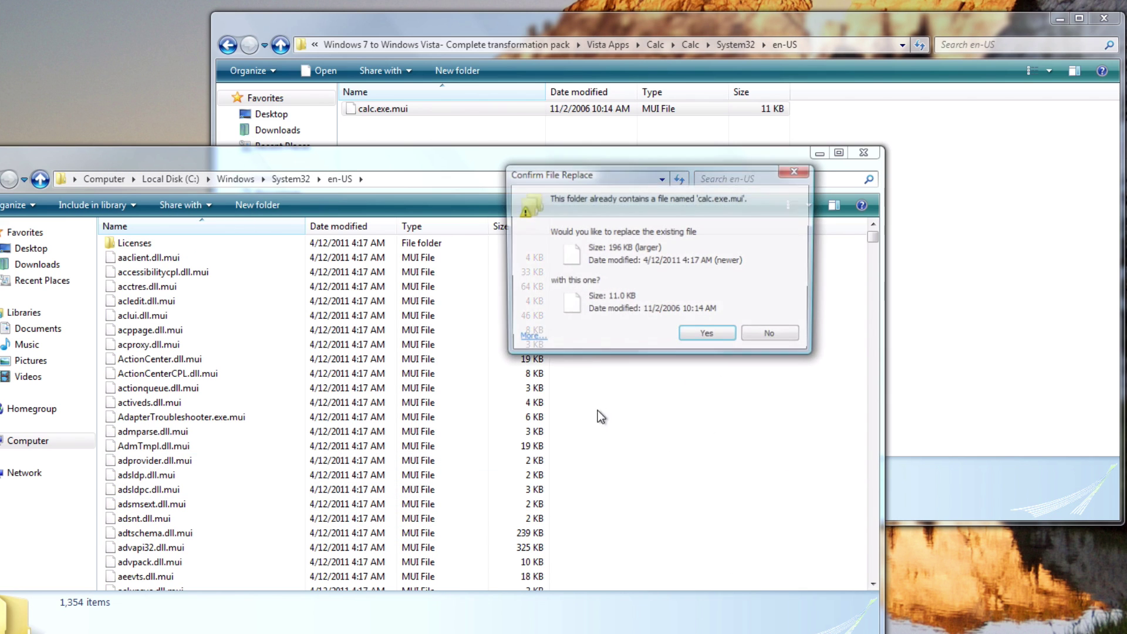
click(697, 336)
click(659, 334)
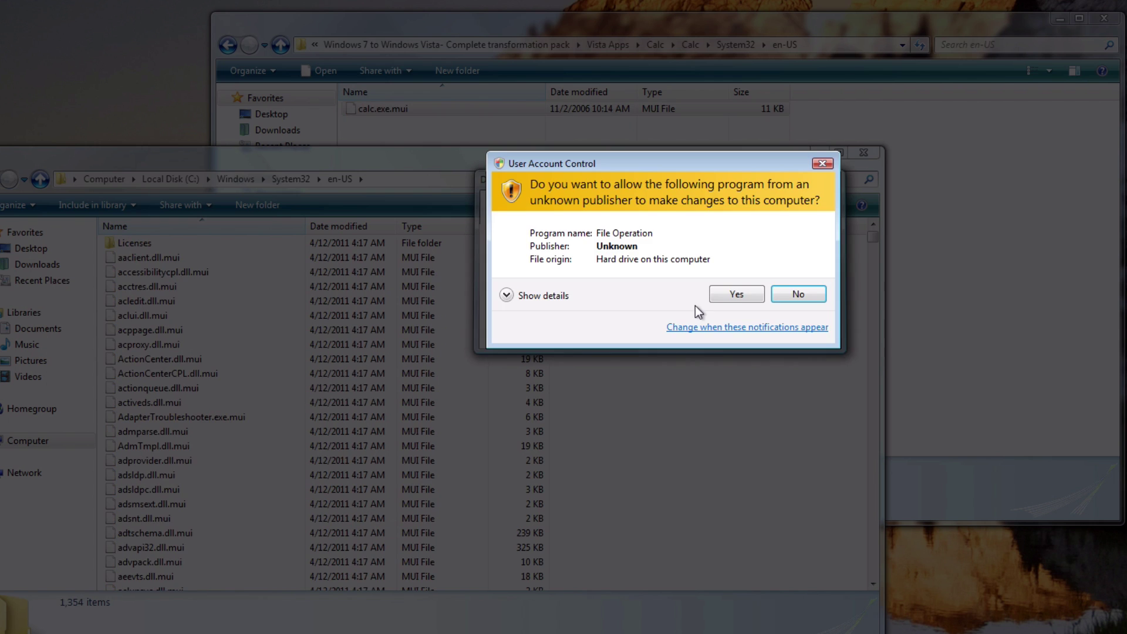
click(734, 295)
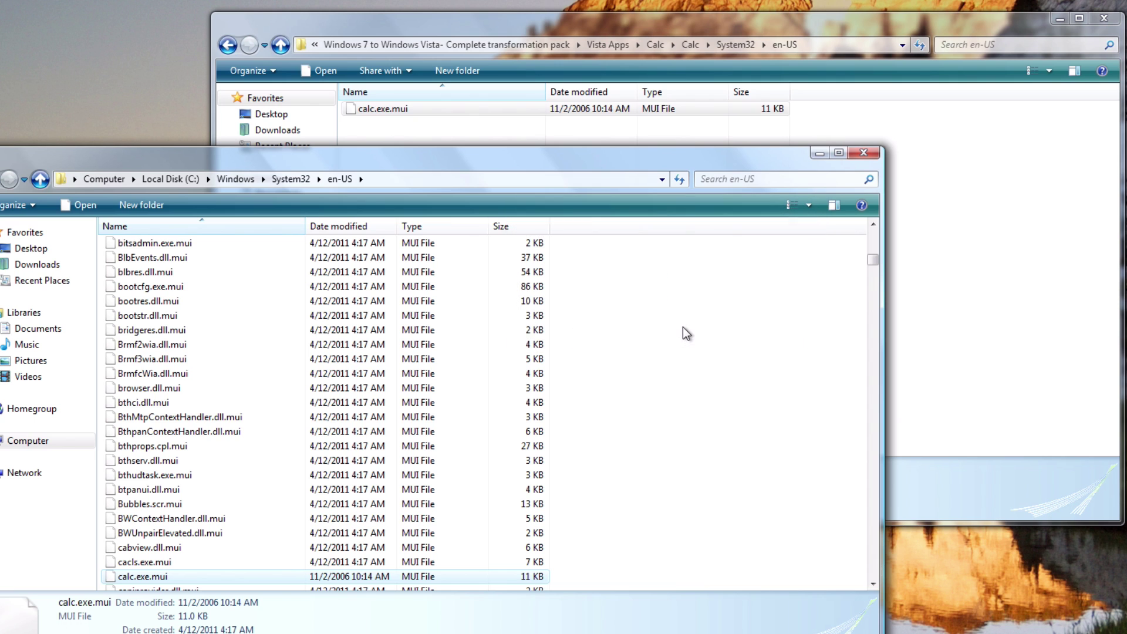
Launch Calculator through a search for calc to check the replaced version, and close it
key(super)
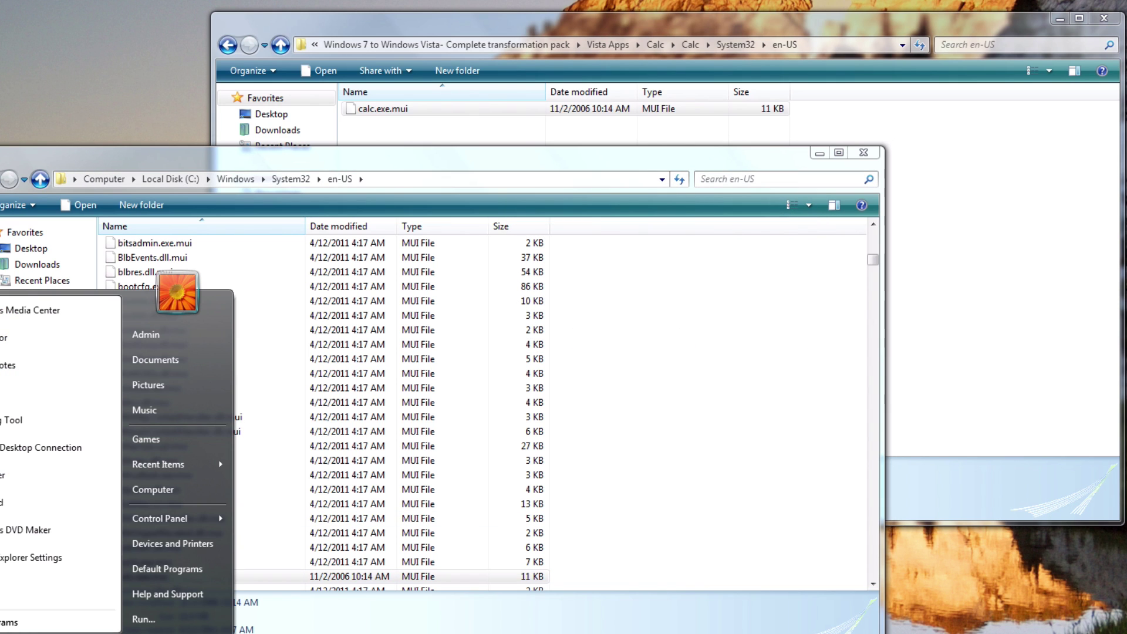
text(calc)
key(Return)
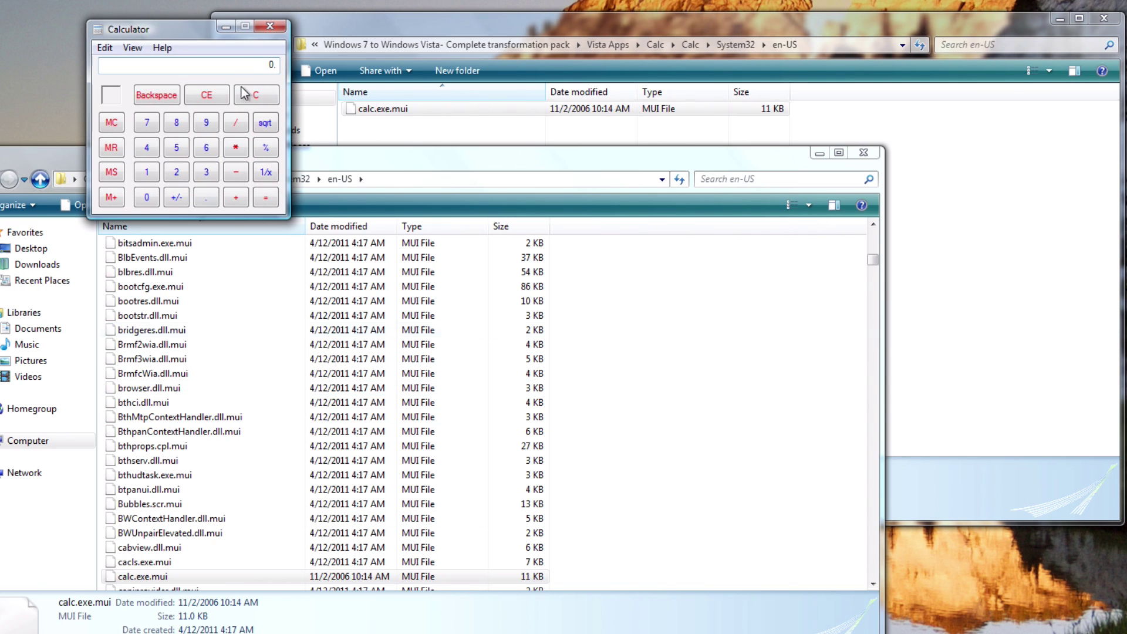
click(269, 27)
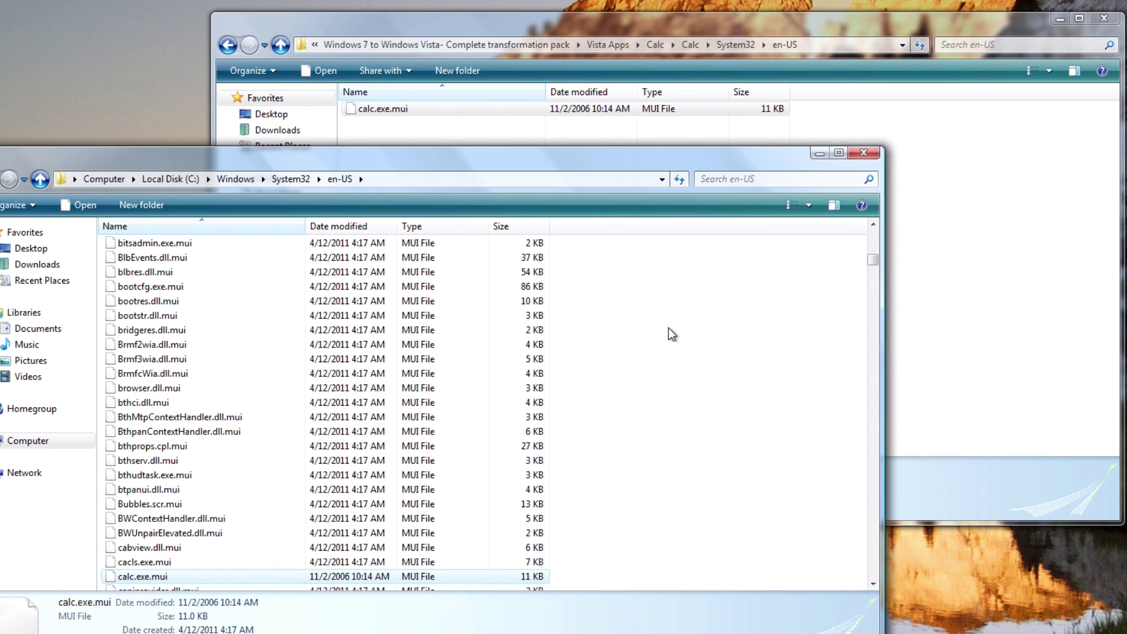
Return to the pack's Vista Apps folder and open its Paint folder
click(946, 182)
click(228, 46)
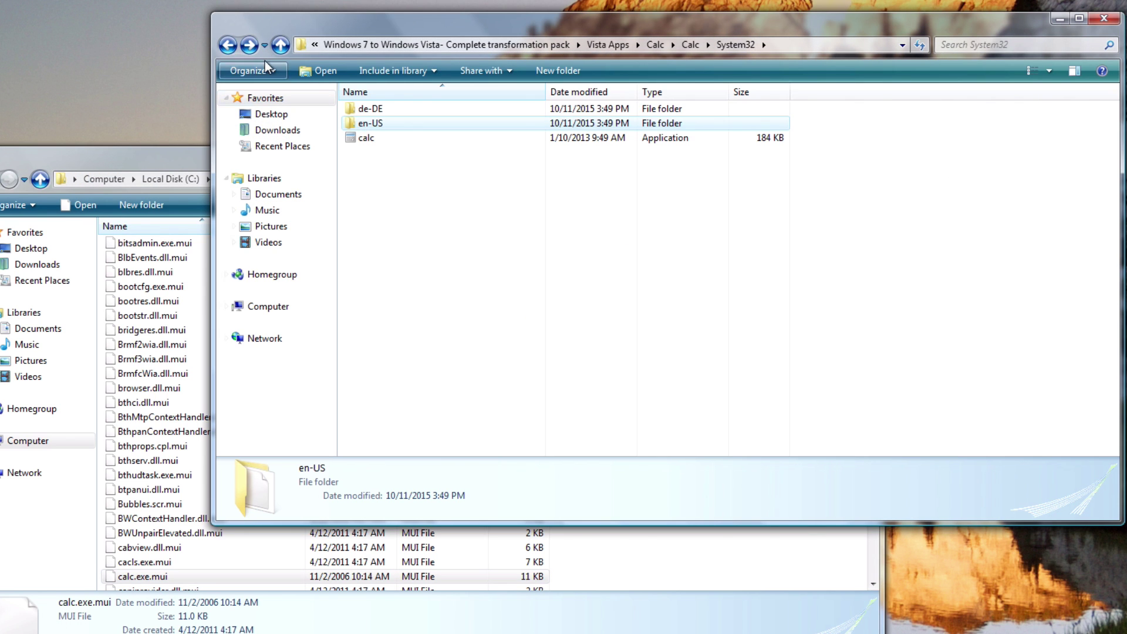
click(228, 48)
click(227, 49)
click(228, 48)
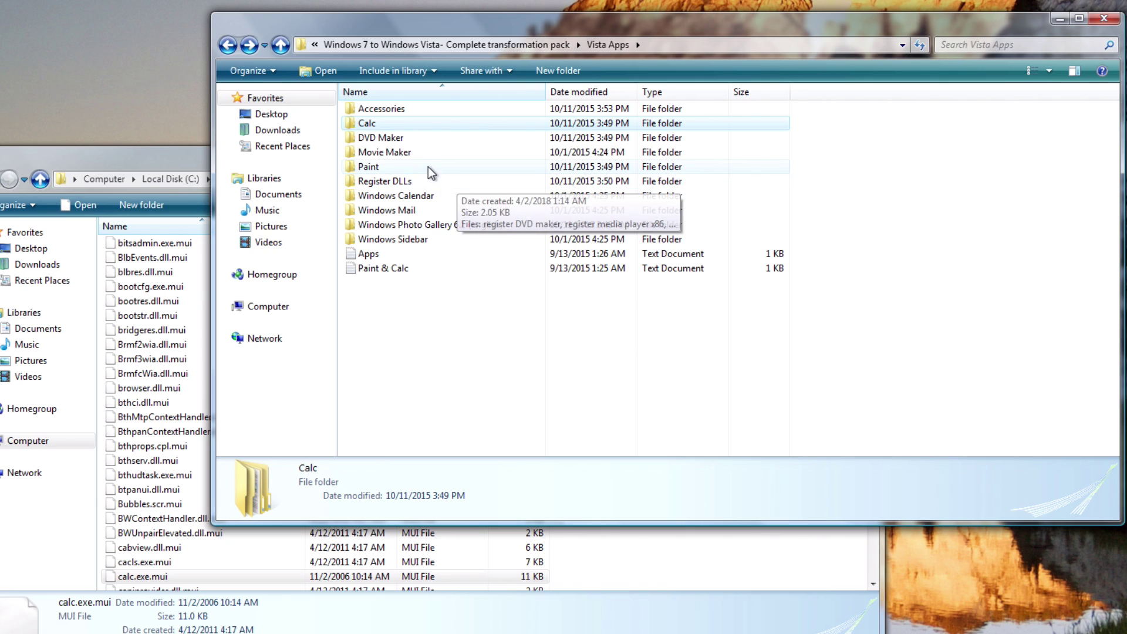
double_click(385, 170)
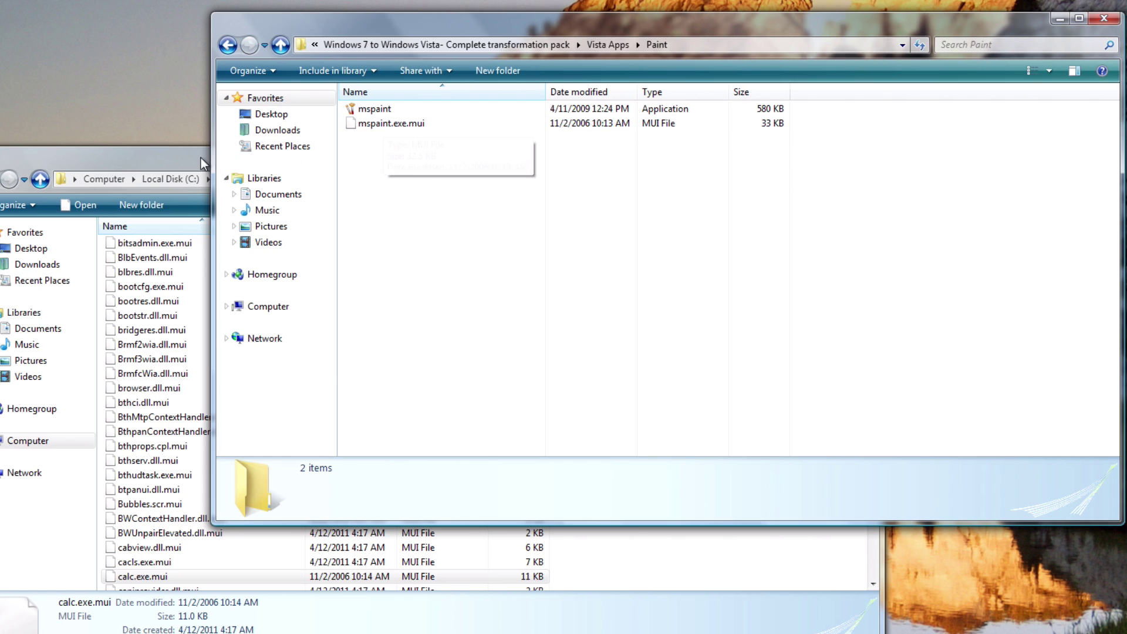
Find mspaint.exe.mui in C:\Windows\System32\en-US and take ownership of it
click(183, 157)
click(835, 390)
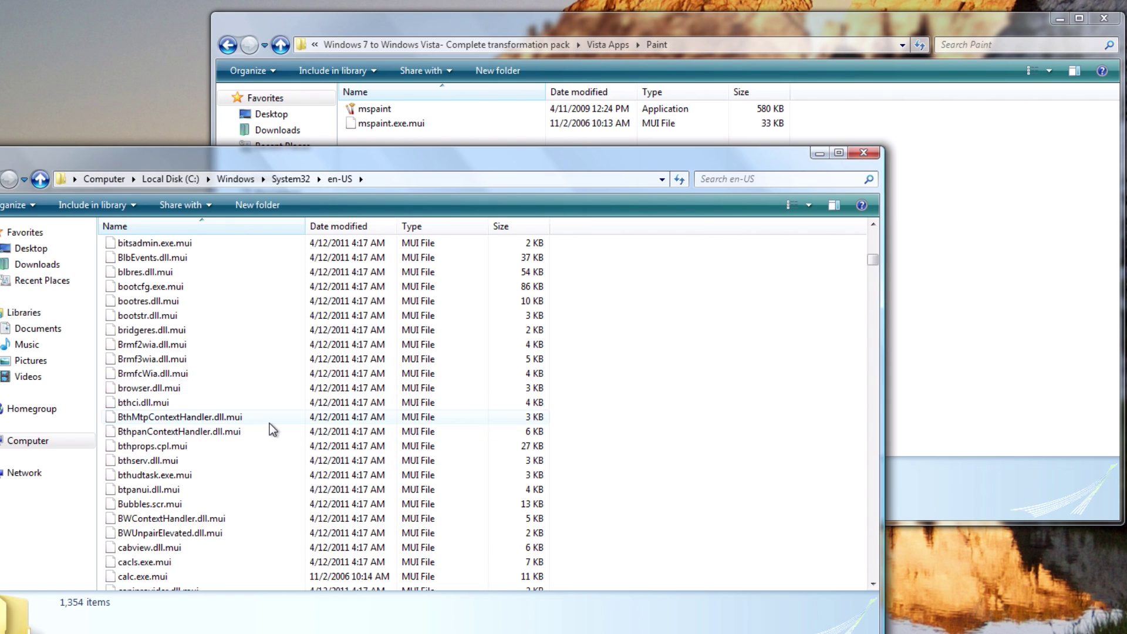
click(266, 431)
key(m)
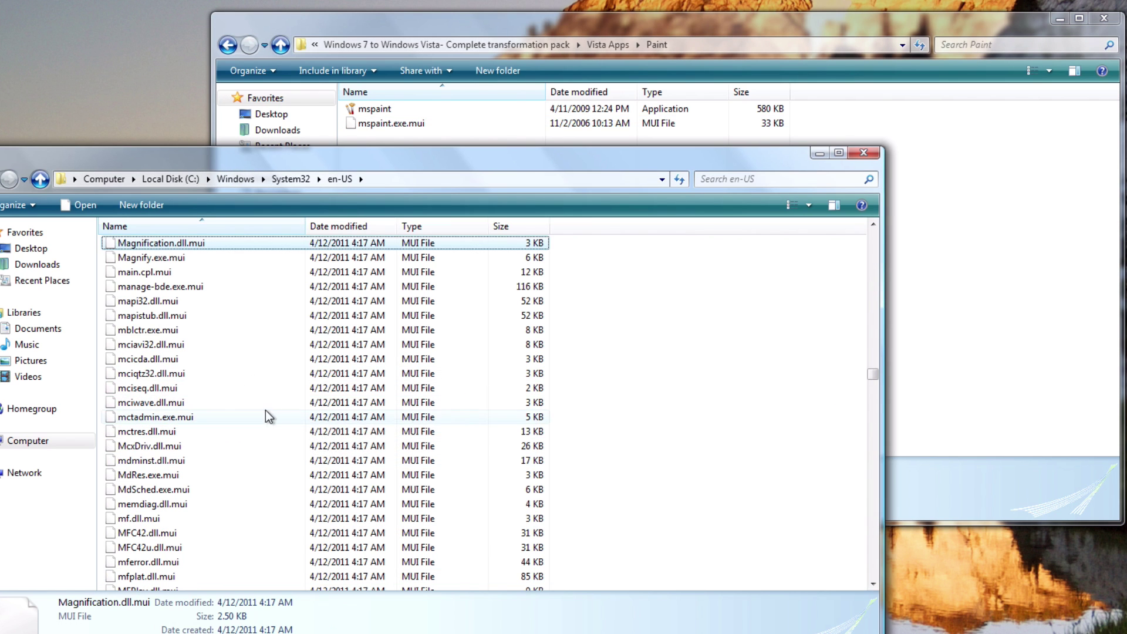
scroll(232, 358, down, 6)
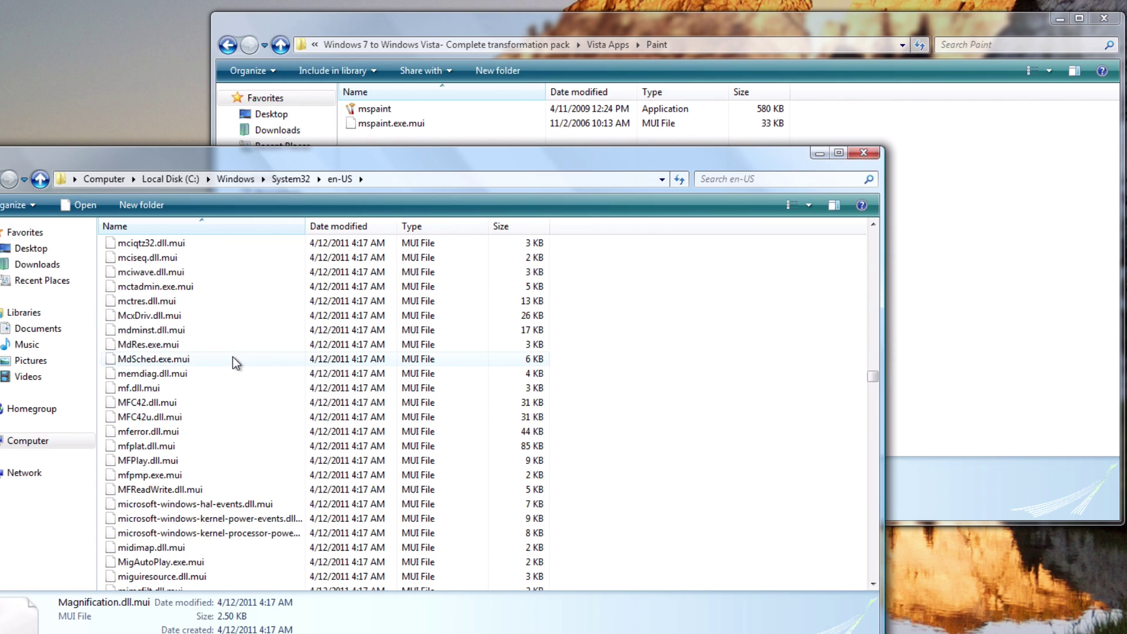
scroll(214, 355, down, 2)
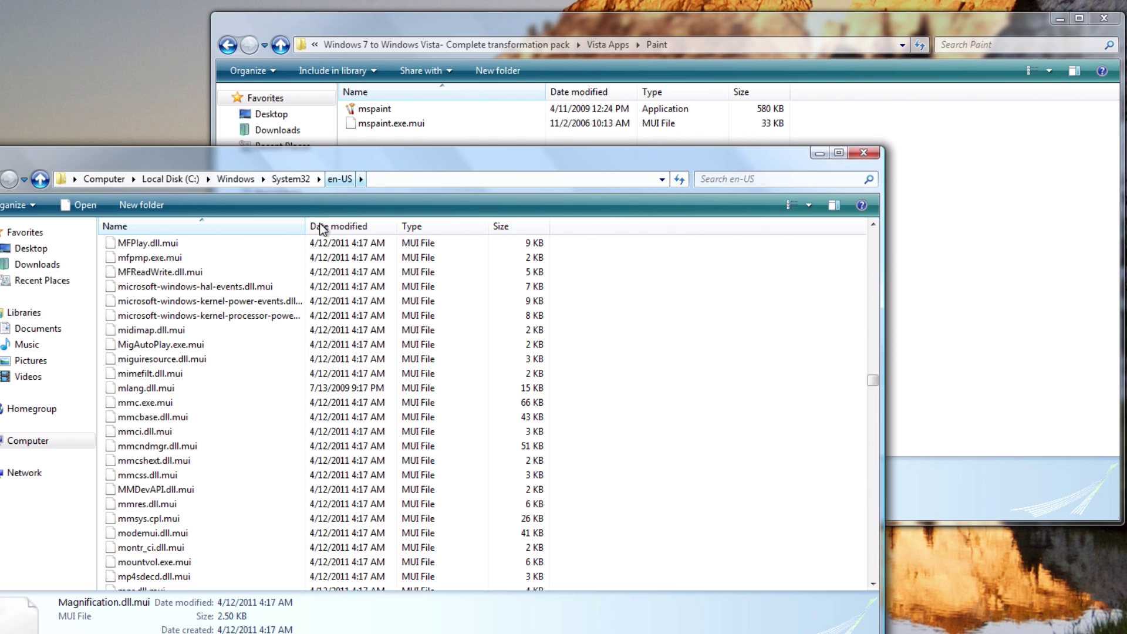
scroll(182, 490, down, 5)
scroll(182, 491, down, 14)
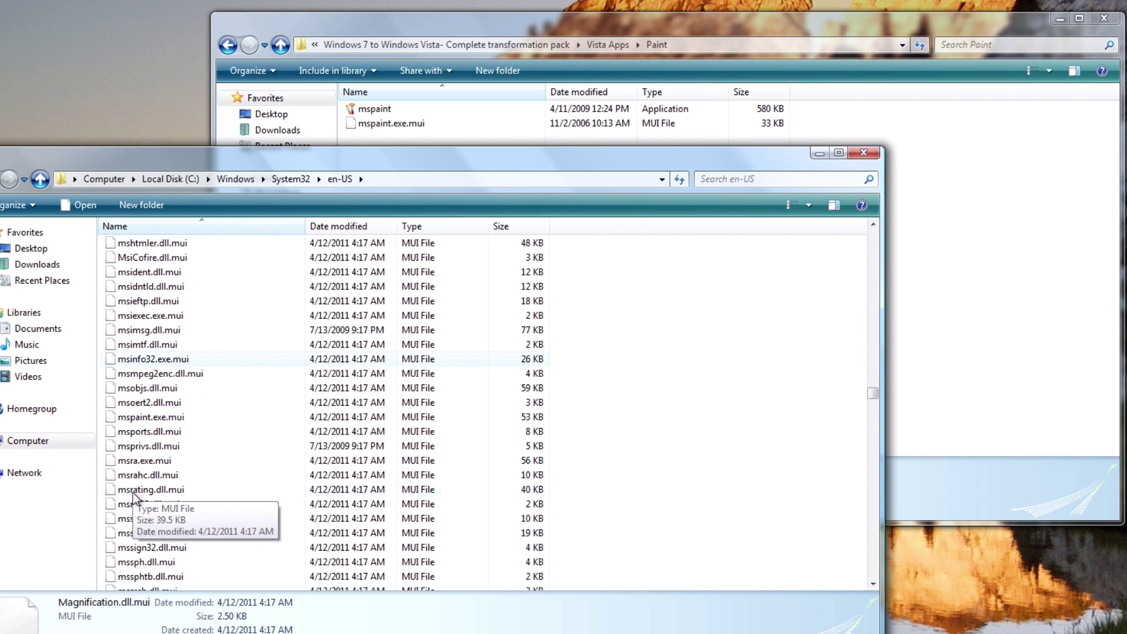
scroll(135, 496, down, 3)
scroll(158, 505, up, 2)
scroll(164, 509, up, 2)
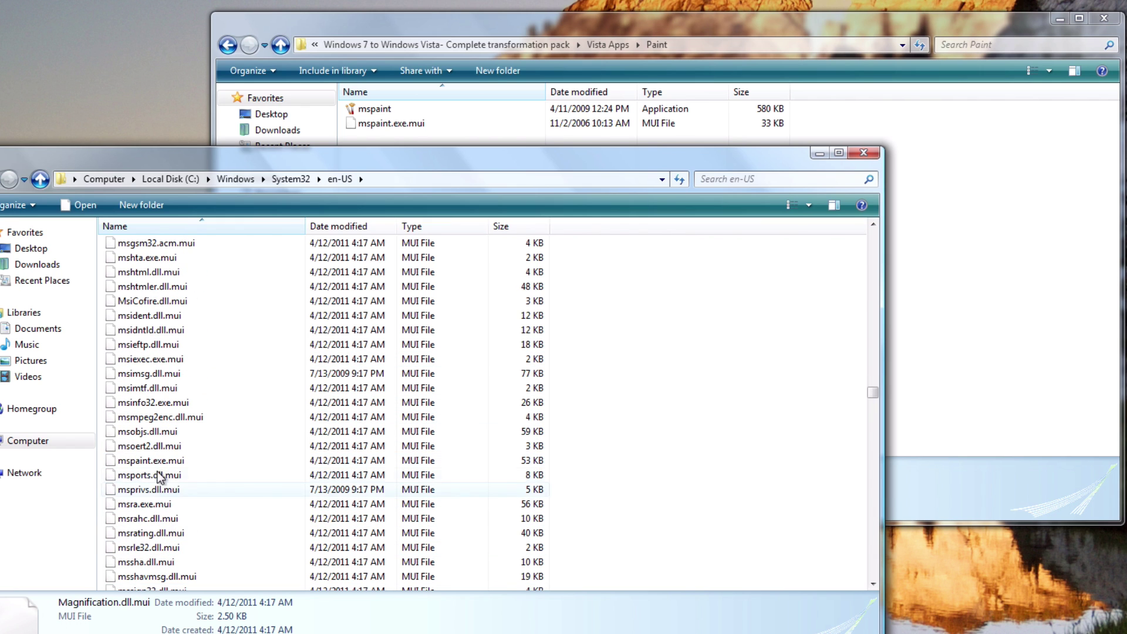
right_click(158, 461)
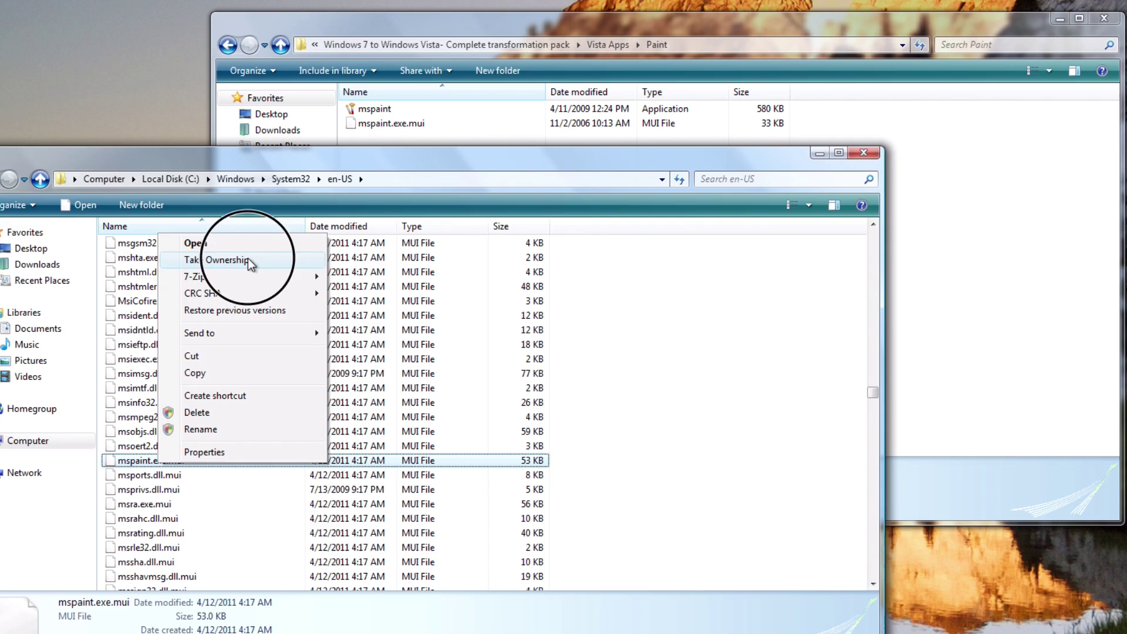
click(251, 262)
click(495, 442)
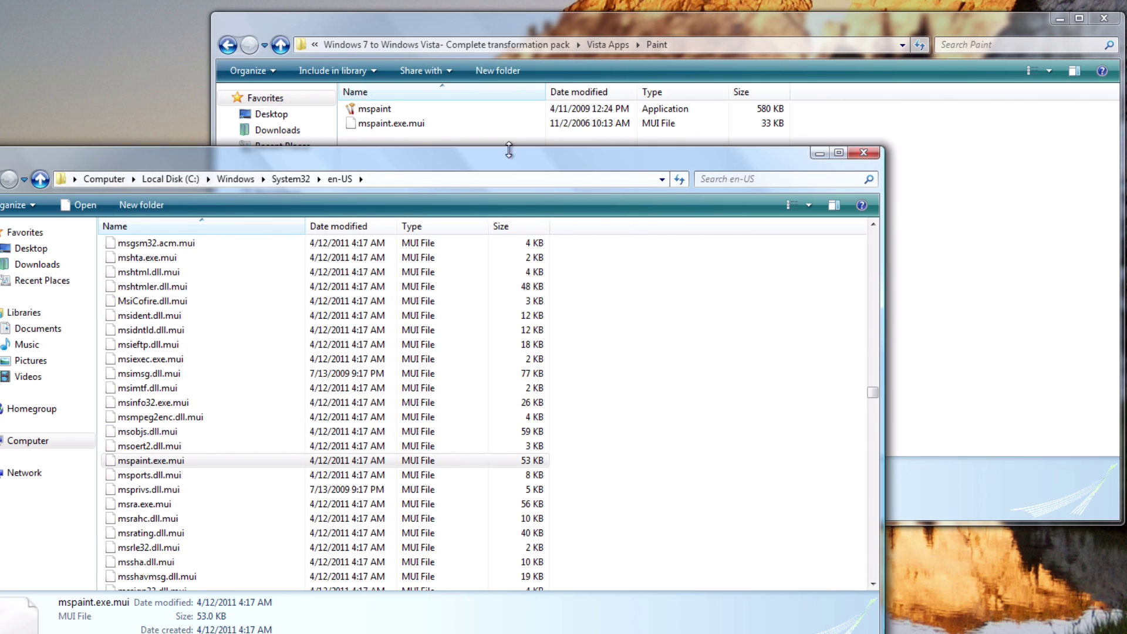
Copy mspaint.exe.mui from the pack's Paint folder into C:\Windows\System32\en-US, replacing the existing file and allowing the operation
right_click(393, 125)
click(458, 296)
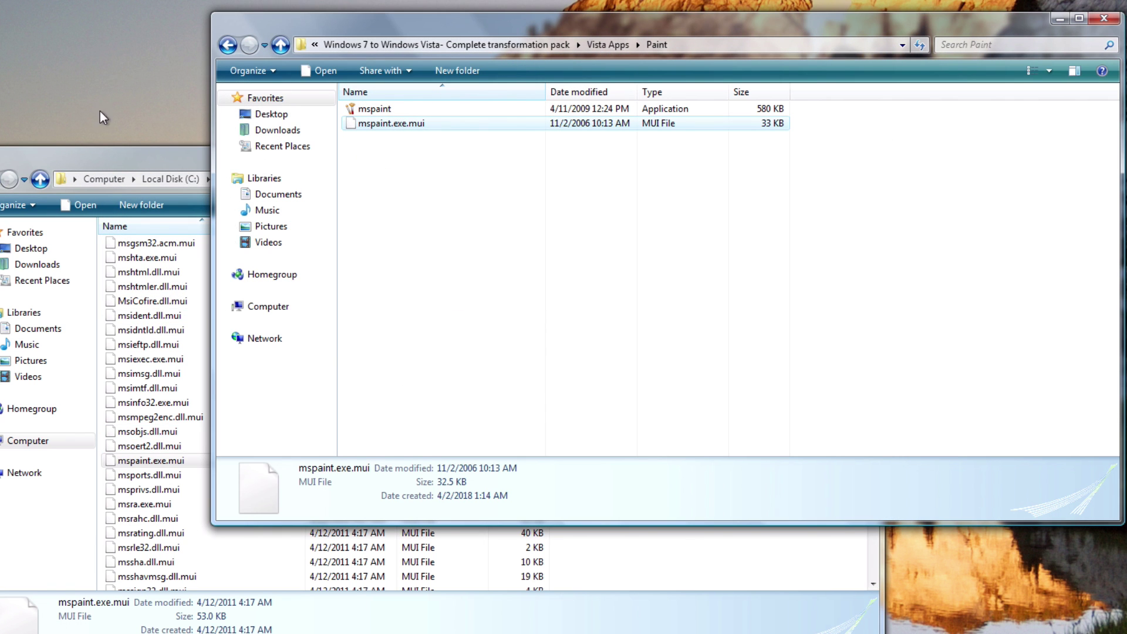
click(110, 164)
right_click(721, 436)
click(741, 455)
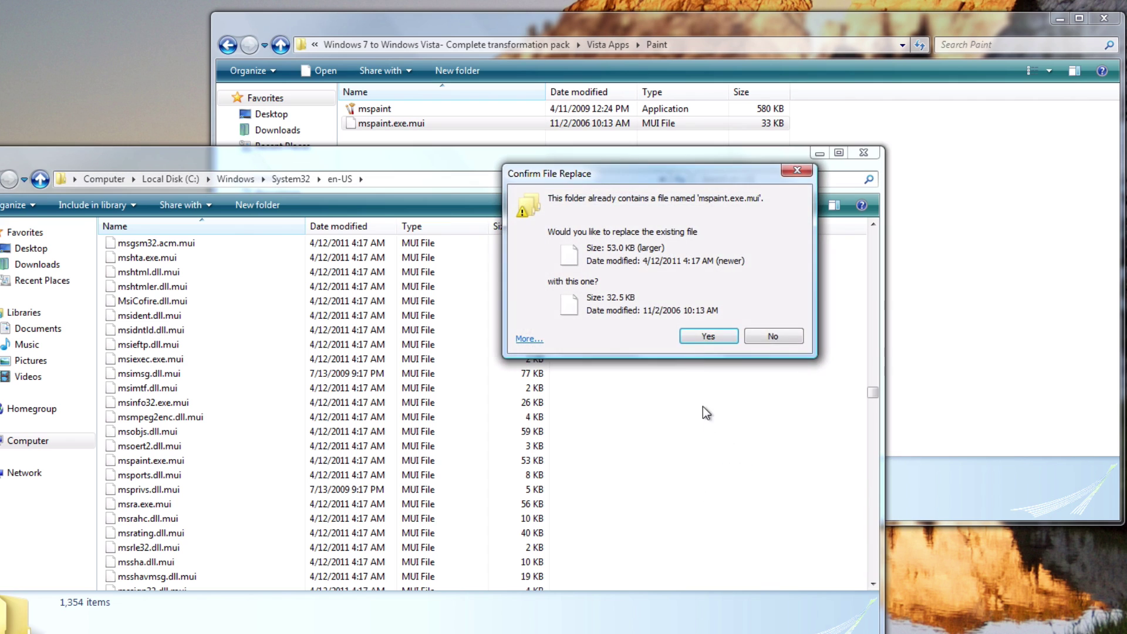
click(708, 335)
click(651, 337)
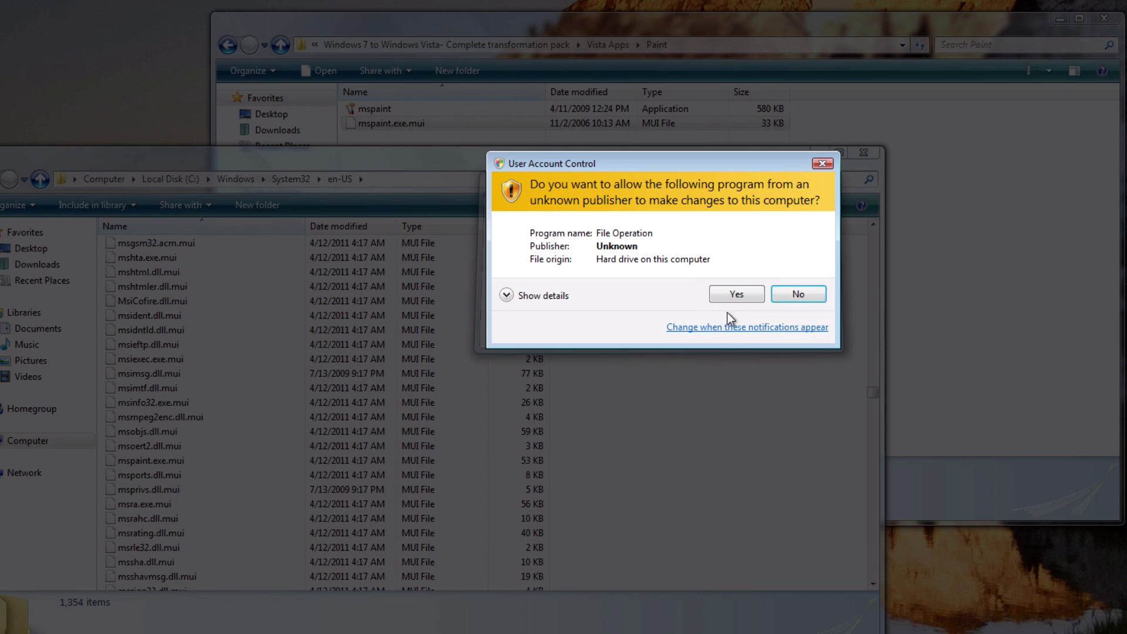
click(734, 297)
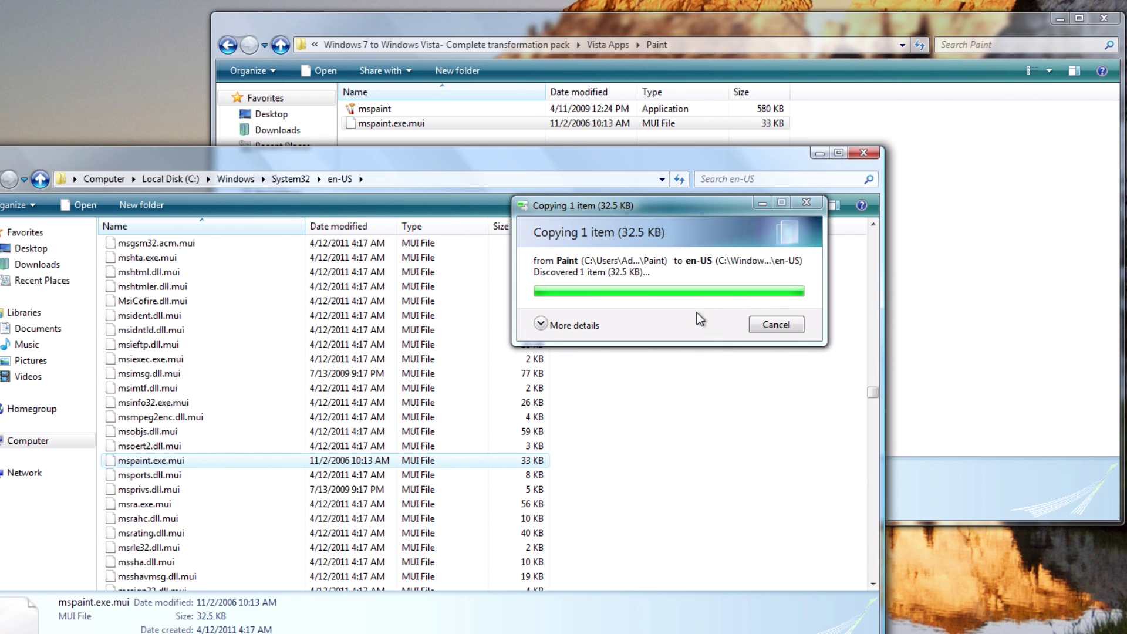
Go up to System32, find the mspaint application, and open its properties
click(40, 179)
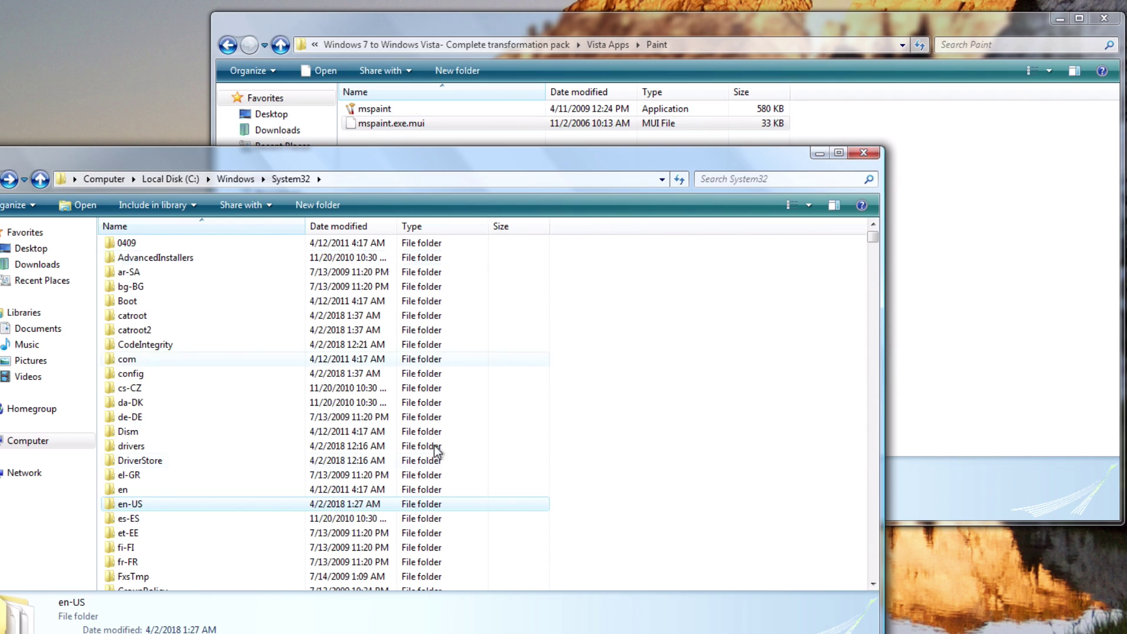
scroll(683, 428, down, 20)
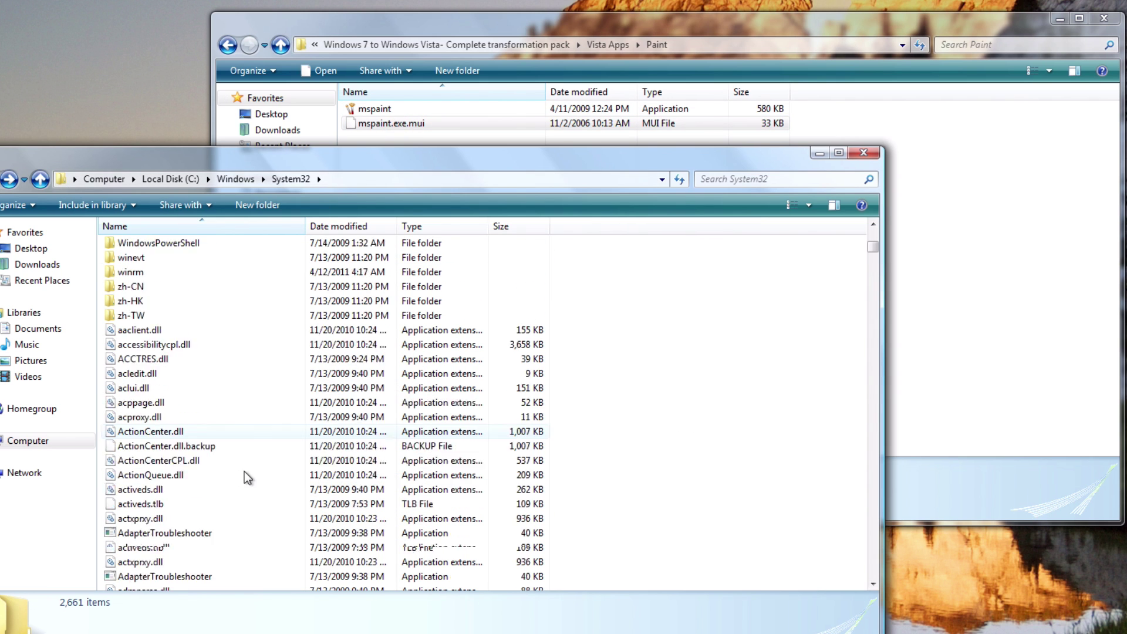
key(m)
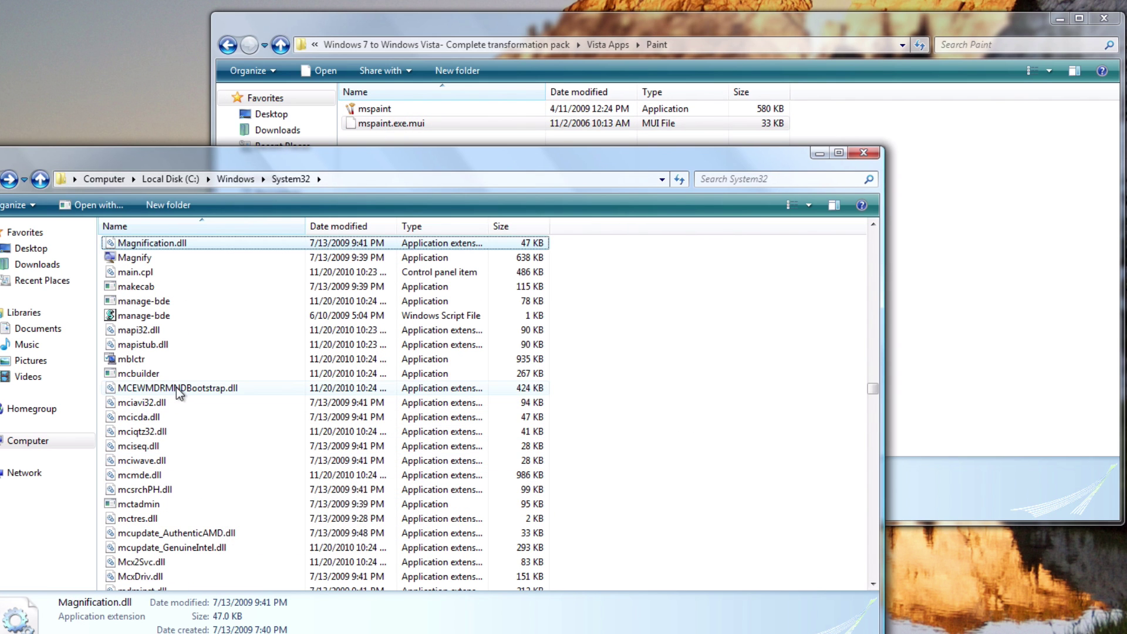
scroll(175, 381, down, 3)
scroll(174, 377, down, 20)
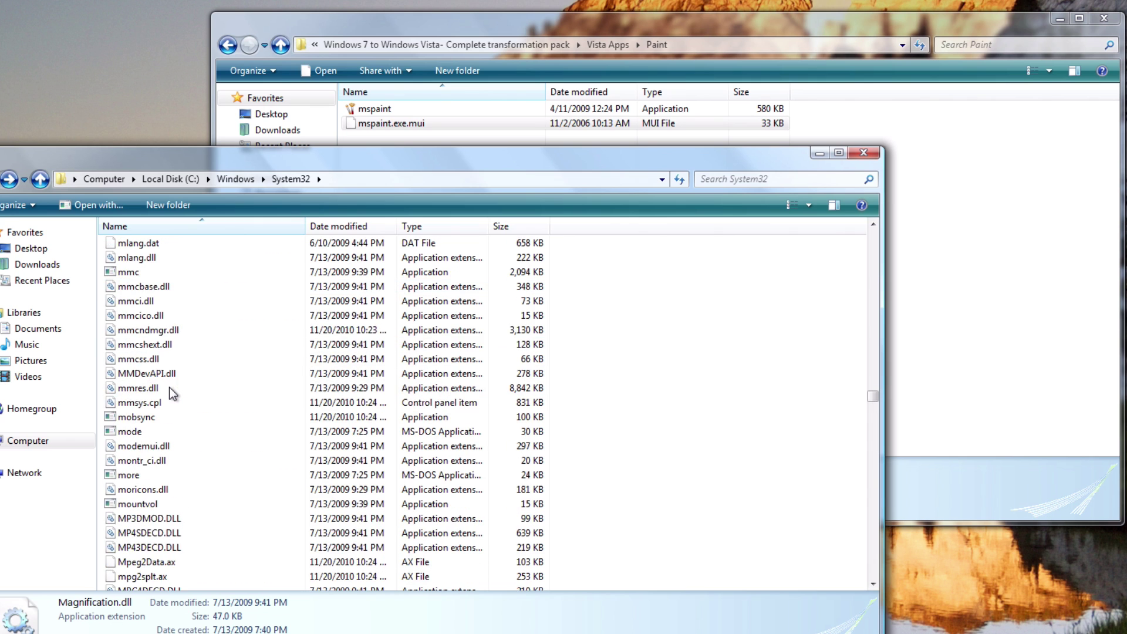
scroll(169, 388, down, 15)
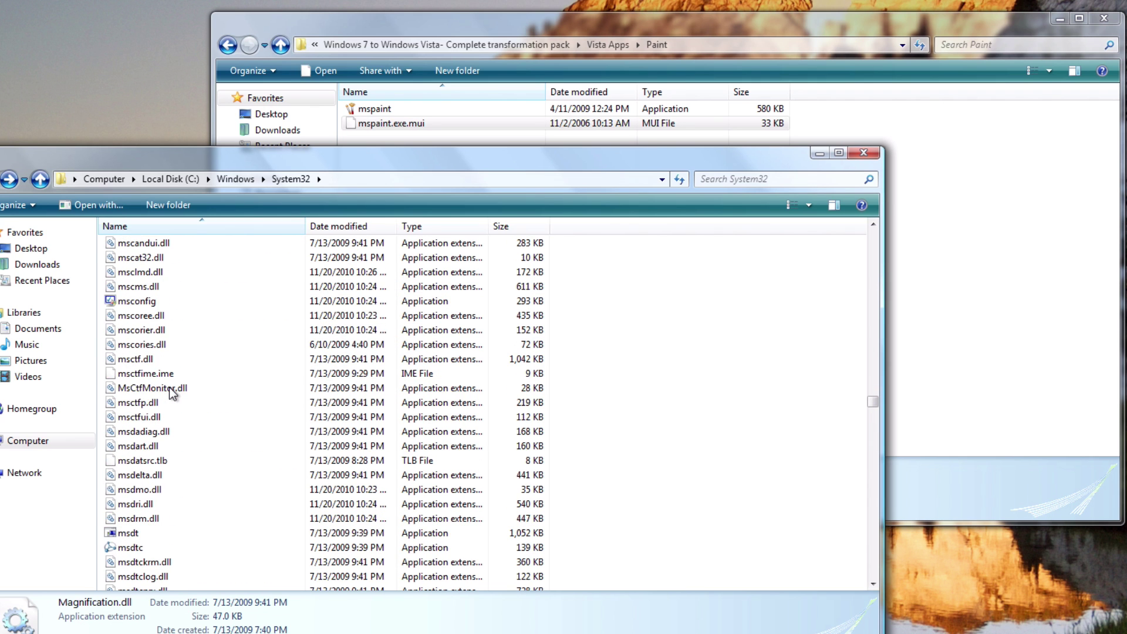
scroll(169, 386, down, 12)
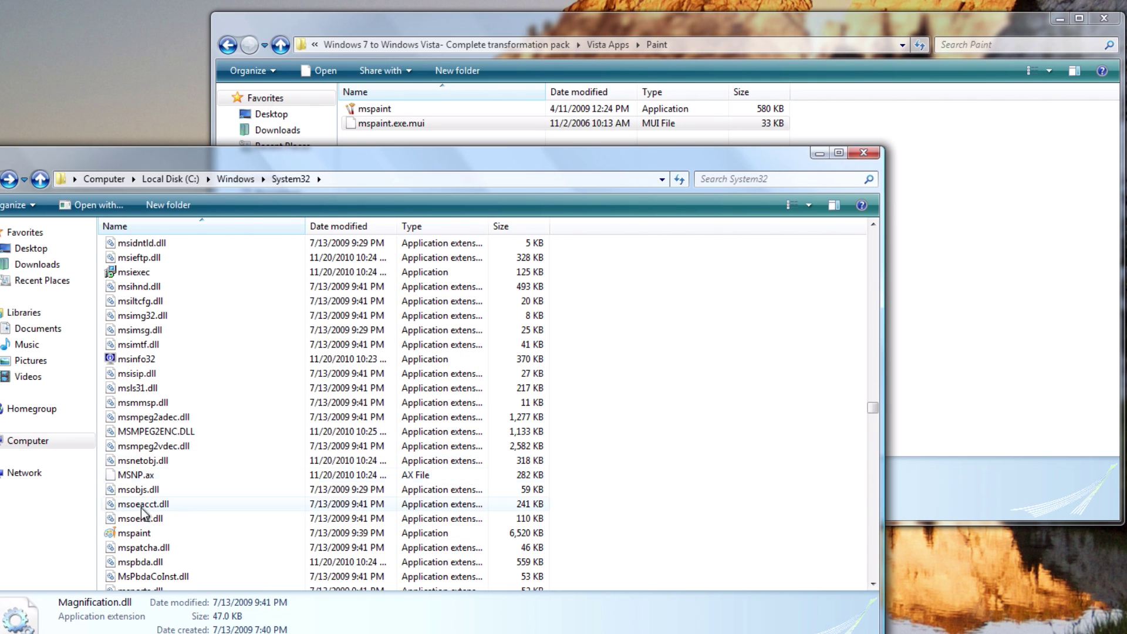
right_click(141, 534)
click(178, 520)
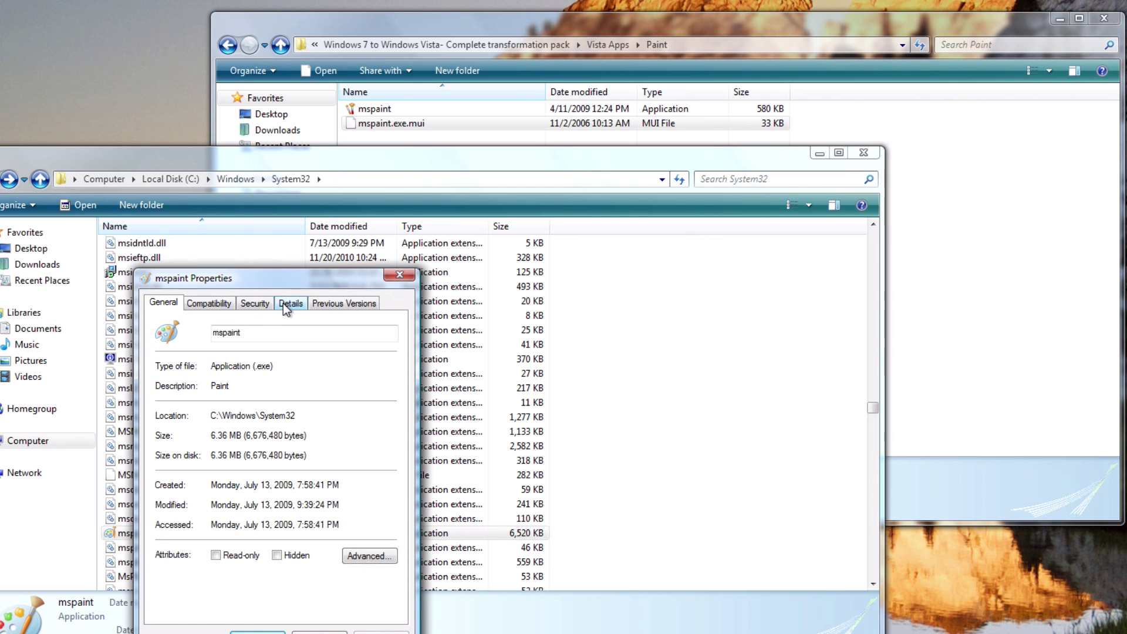
Change the owner of the System32 mspaint application to the Administrators group in its advanced security settings
click(262, 306)
click(359, 583)
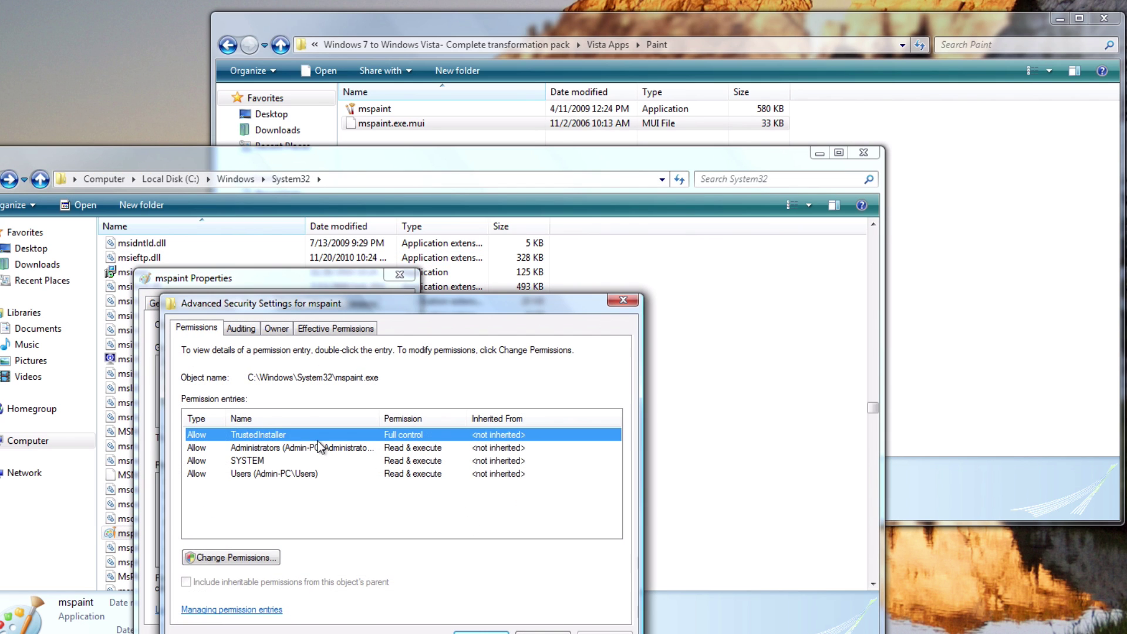
click(275, 329)
click(225, 584)
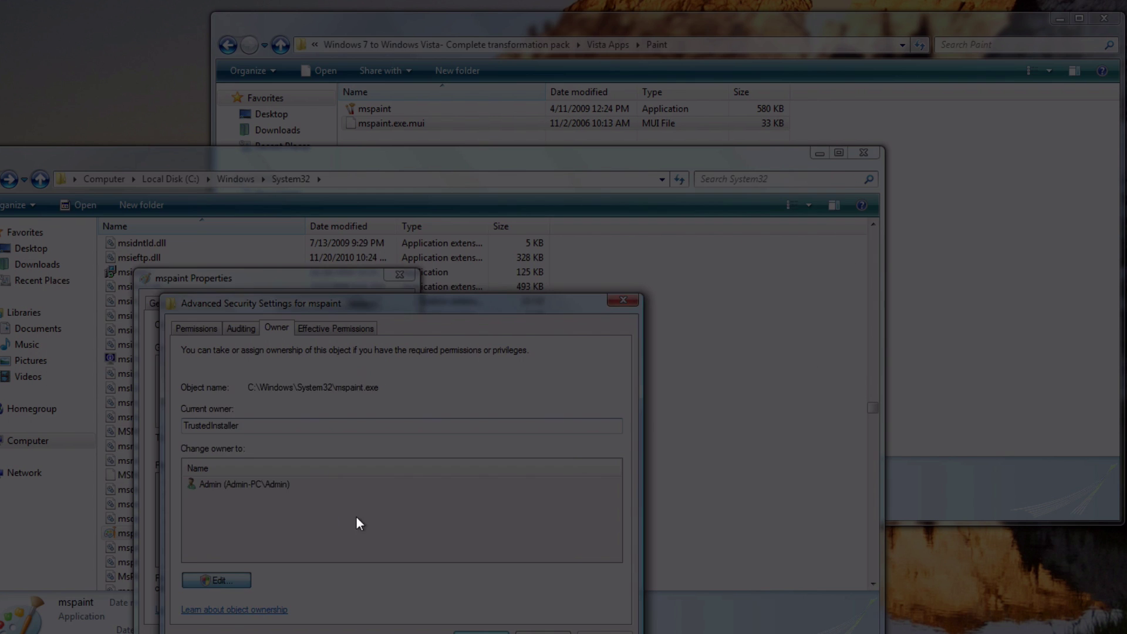
click(506, 499)
click(279, 498)
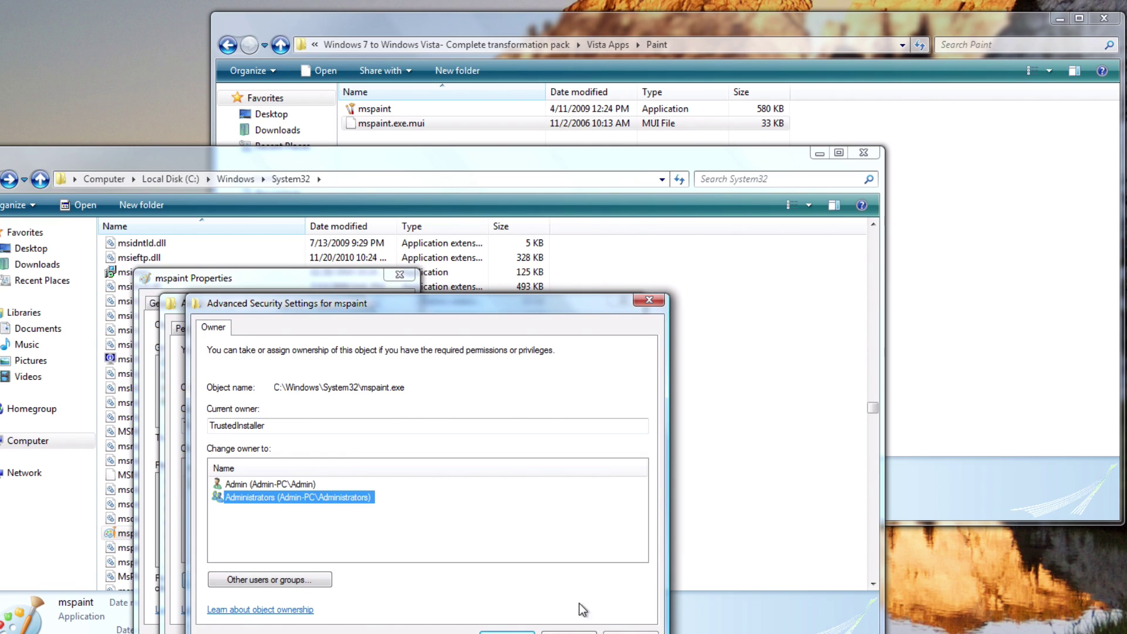
click(630, 632)
key(Return)
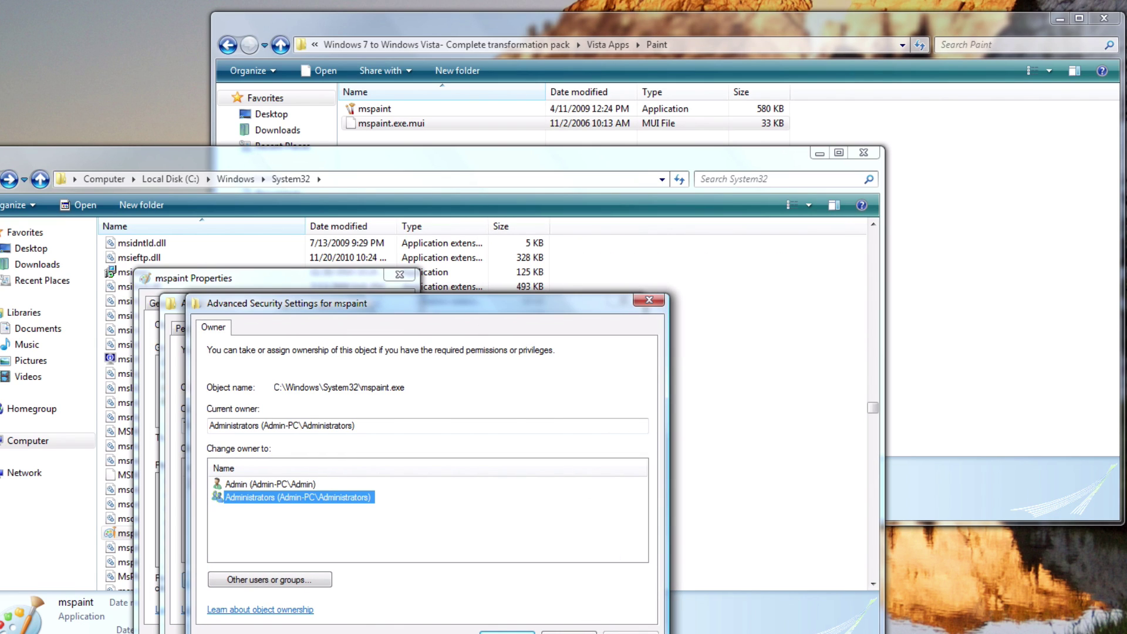
click(507, 633)
click(507, 632)
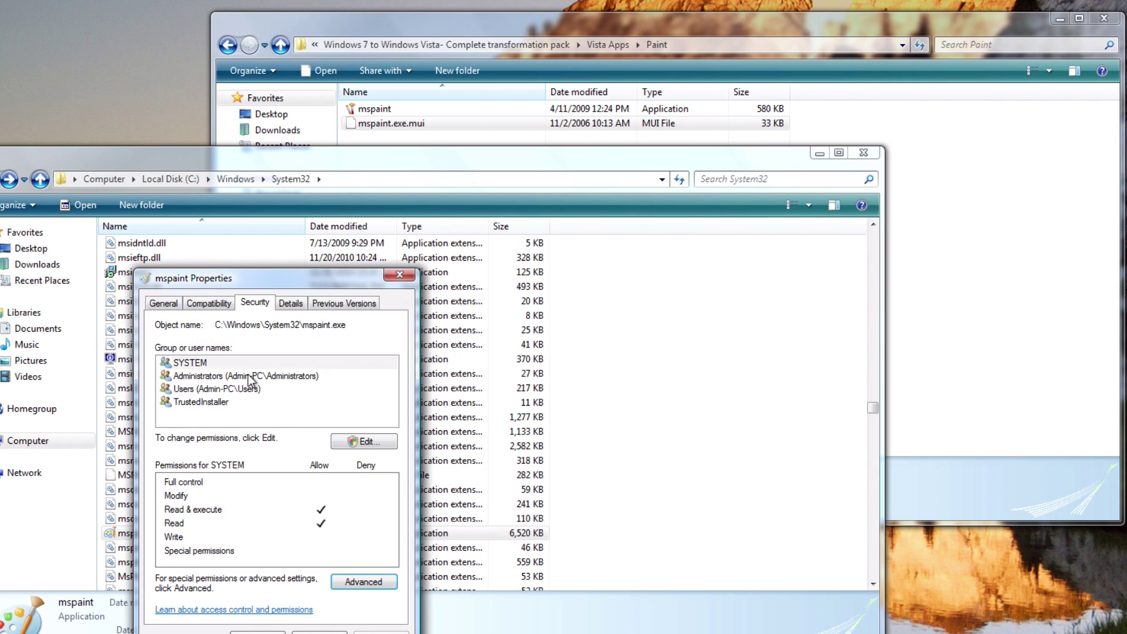
Allow SYSTEM full control of the System32 mspaint application, accept the security warning, and close its properties
click(252, 377)
click(369, 441)
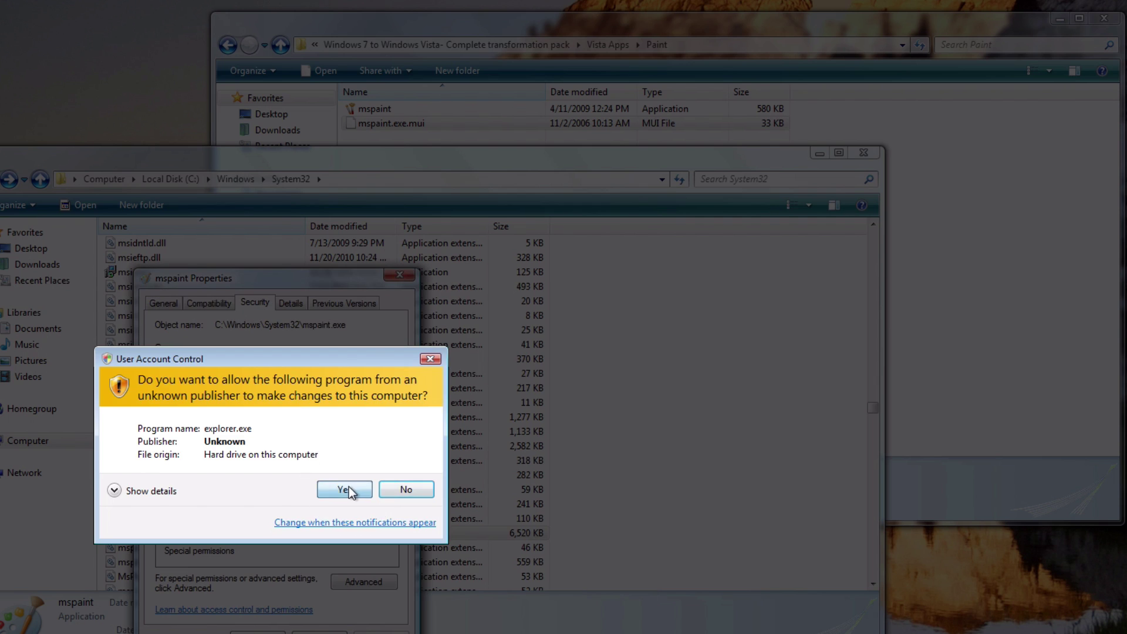
click(344, 490)
click(347, 537)
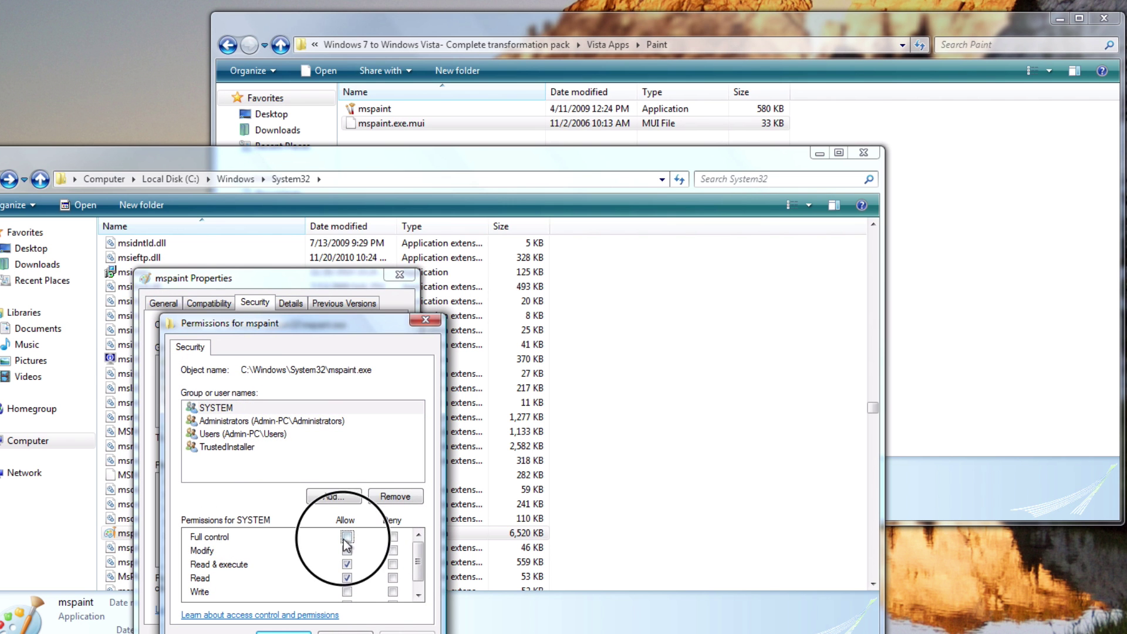
click(285, 632)
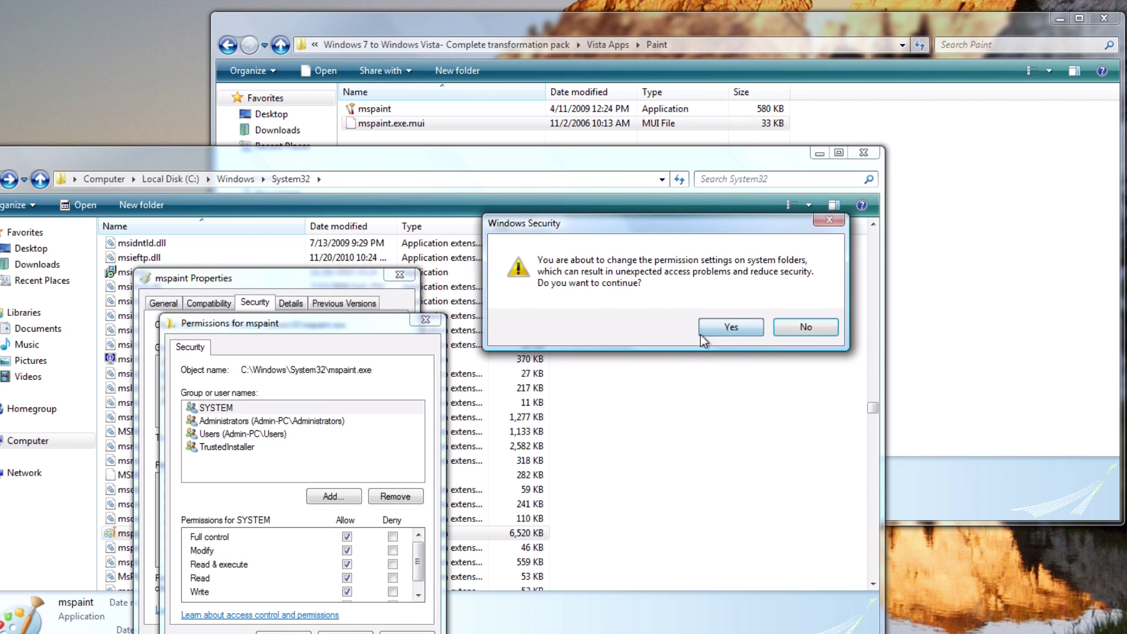
click(707, 330)
key(Return)
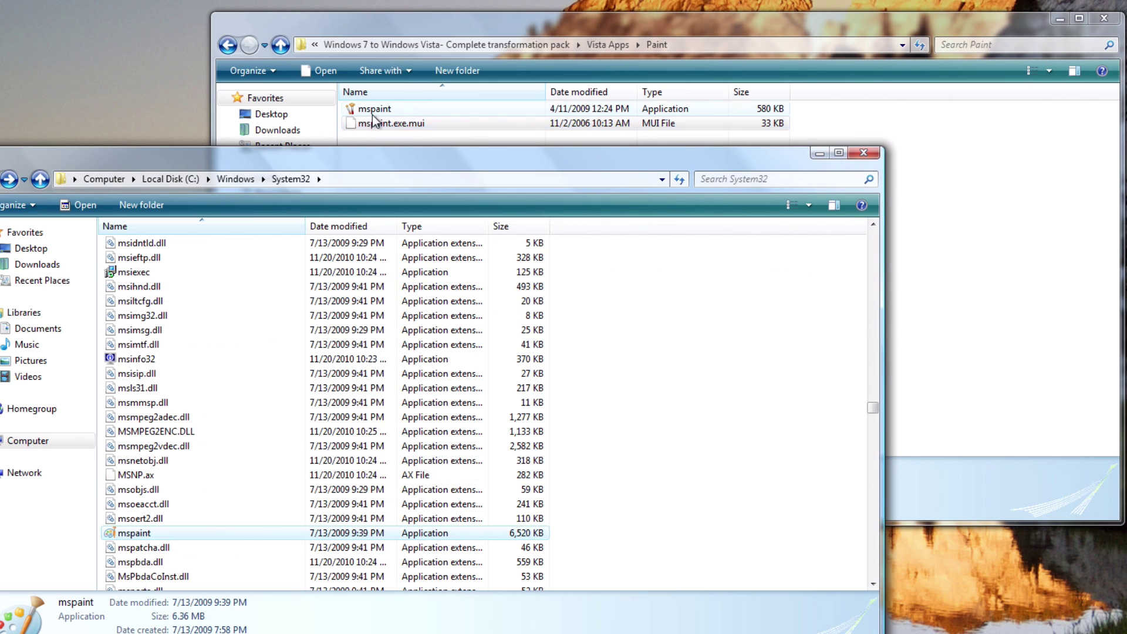
Copy the mspaint application from the pack's Paint folder into C:\Windows\System32, replacing the existing file
click(374, 110)
right_click(372, 112)
click(411, 326)
click(133, 165)
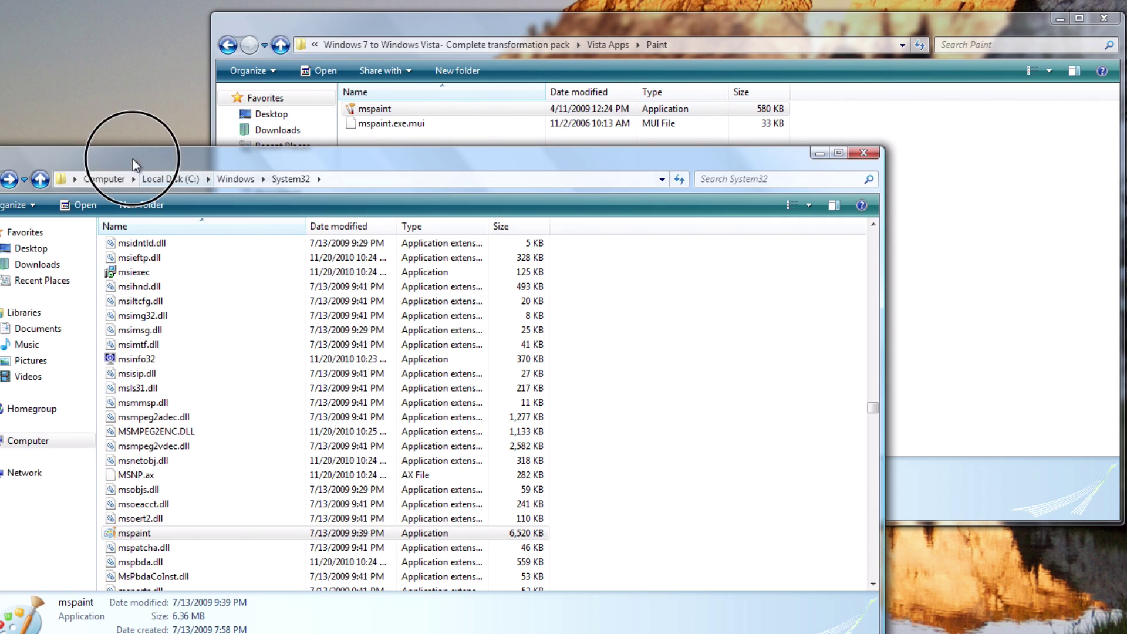
right_click(739, 418)
click(755, 504)
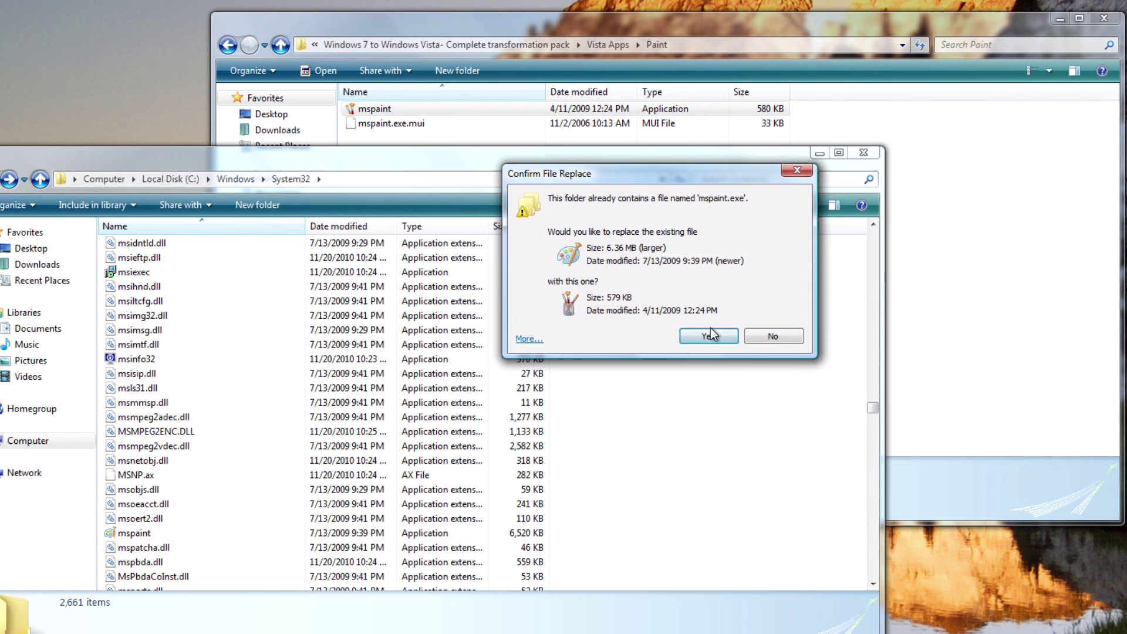
click(709, 335)
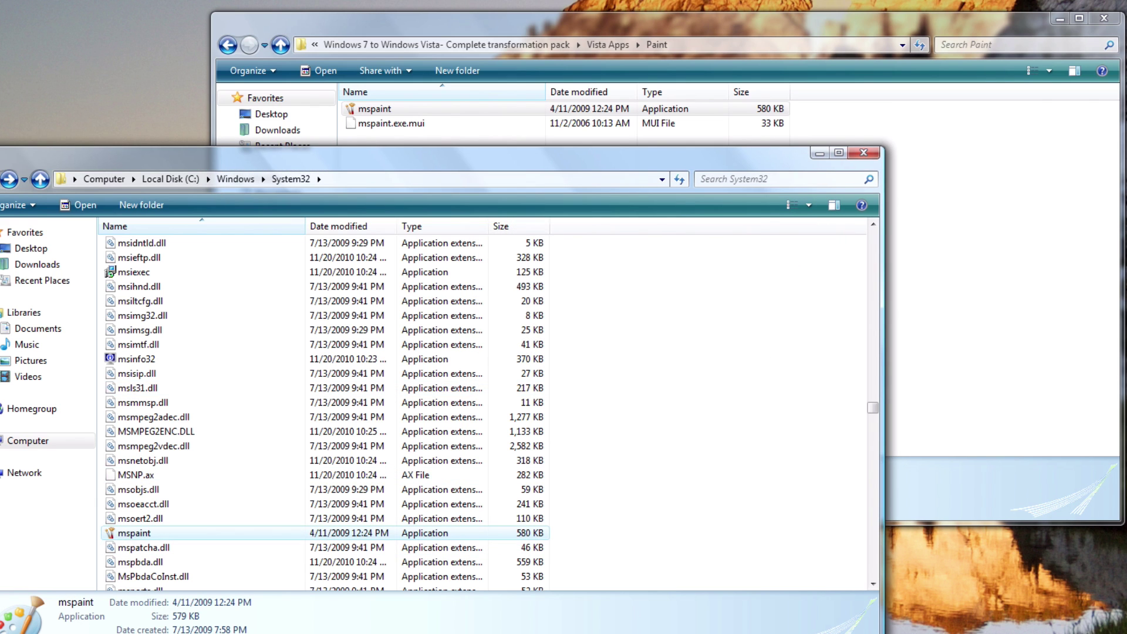
Launch Paint to check the replaced version, view its About information, and close it
key(super)
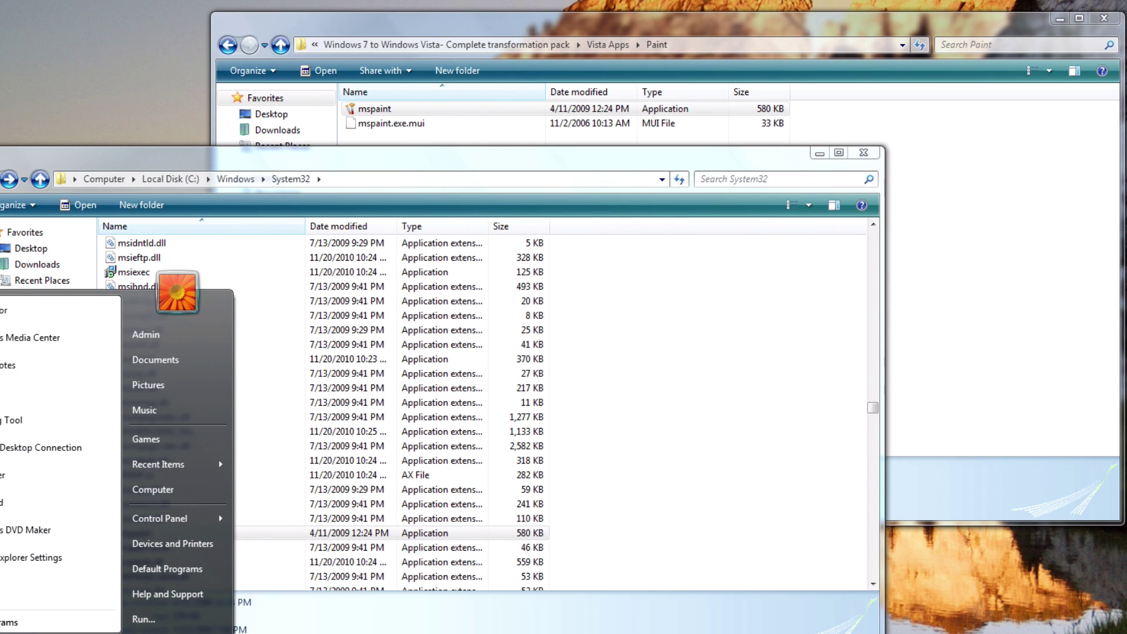
text(paint)
key(Return)
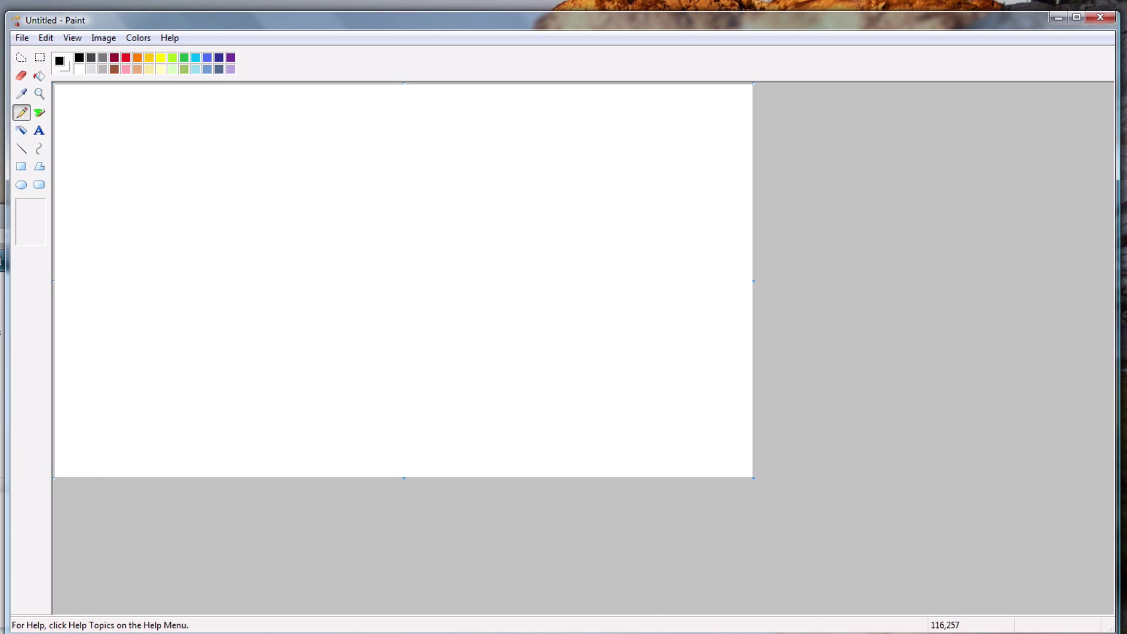
click(167, 41)
click(196, 83)
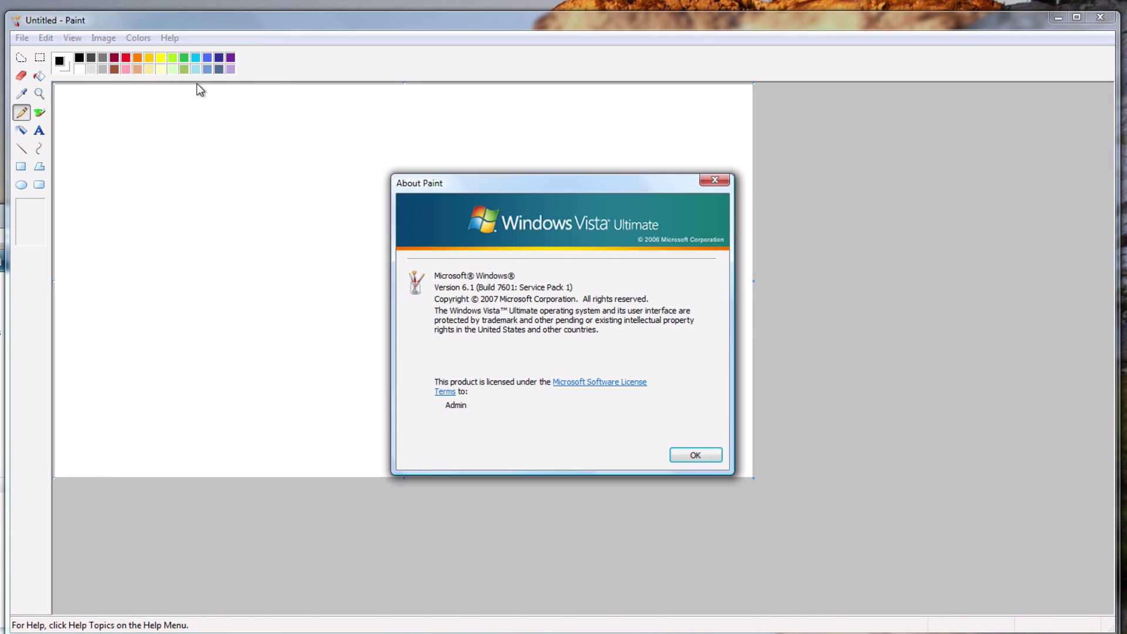
click(699, 454)
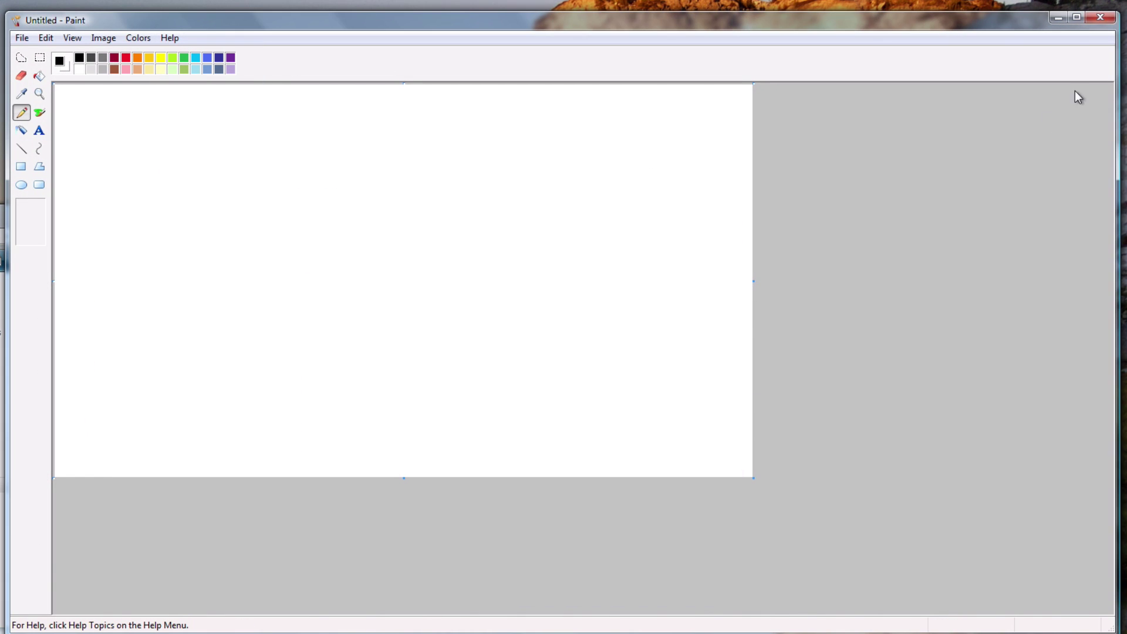
click(1111, 18)
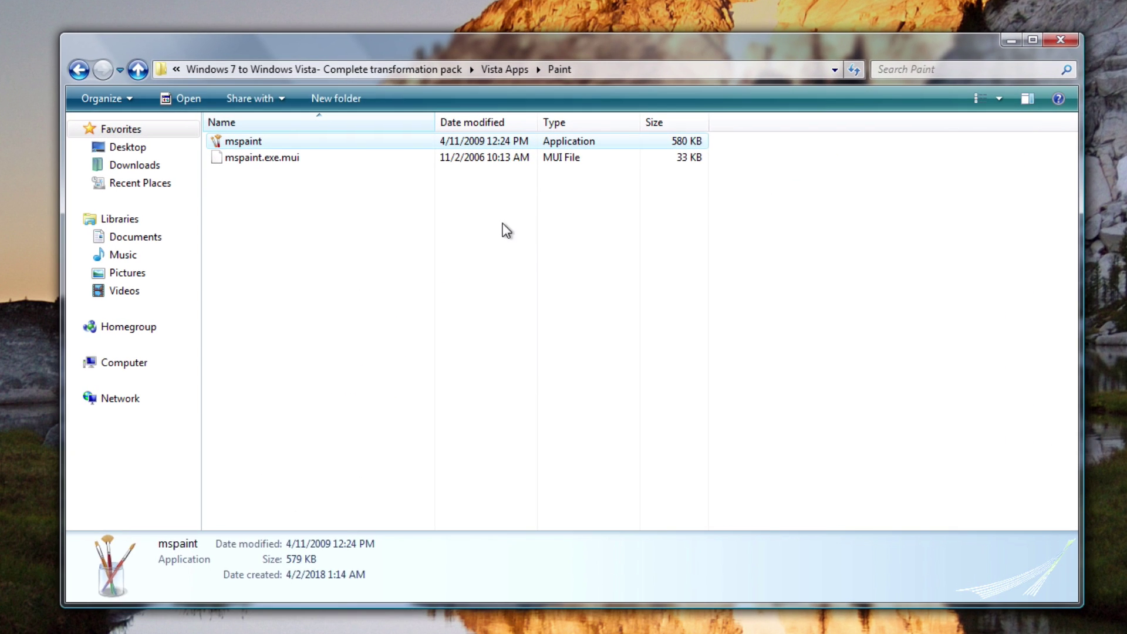
Open register DVD maker from the pack's Register DLLs folder and save it to the desktop as a batch file
click(74, 70)
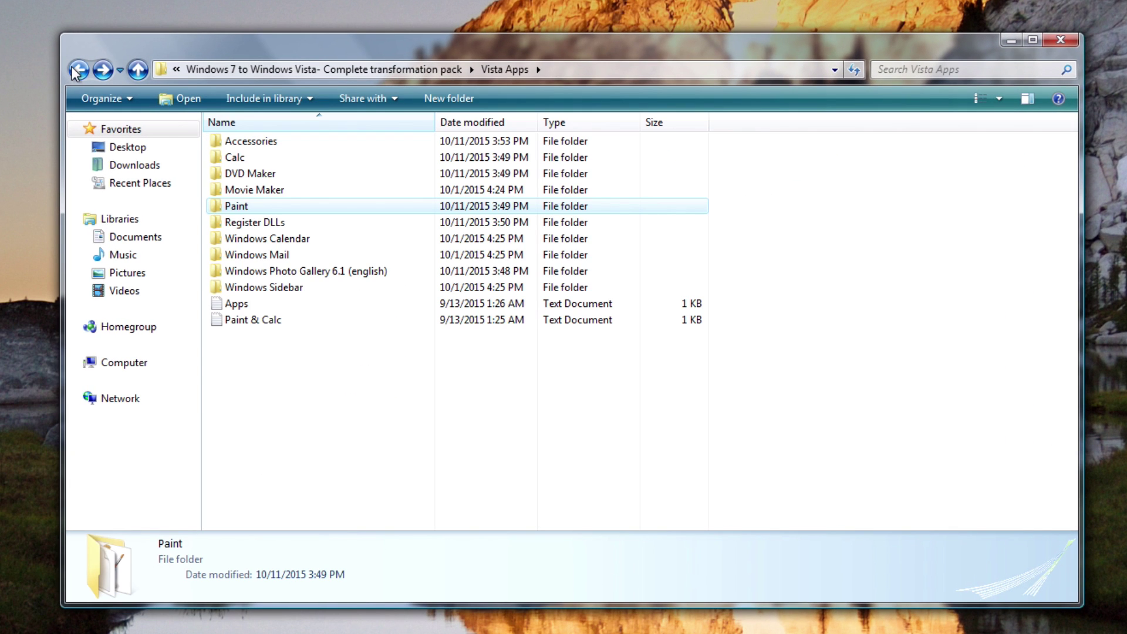
double_click(258, 222)
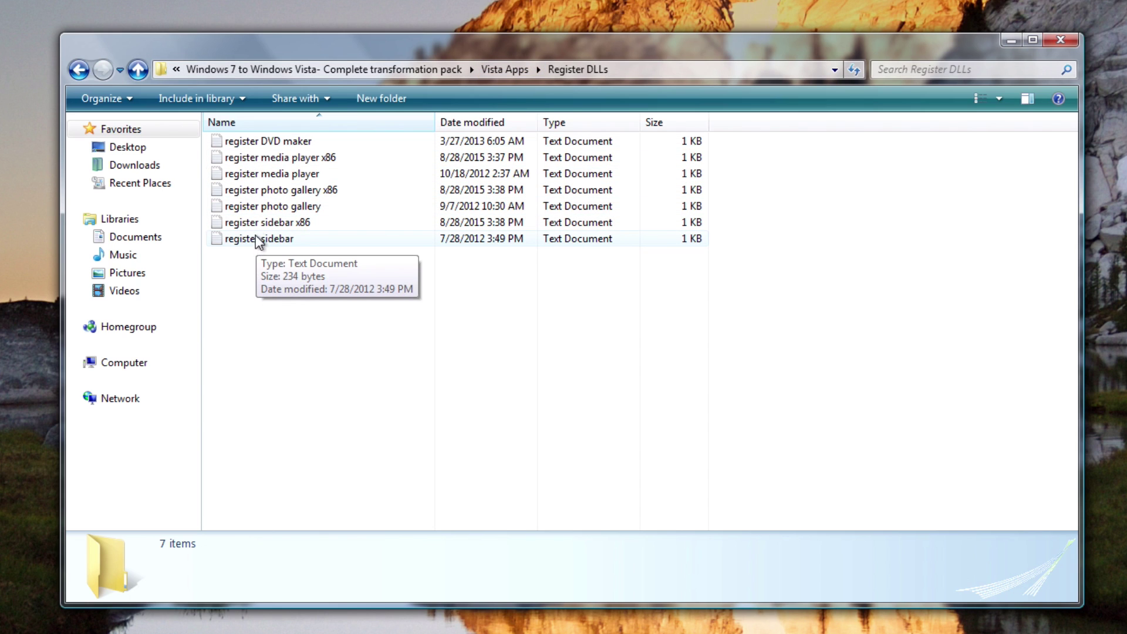
right_click(286, 146)
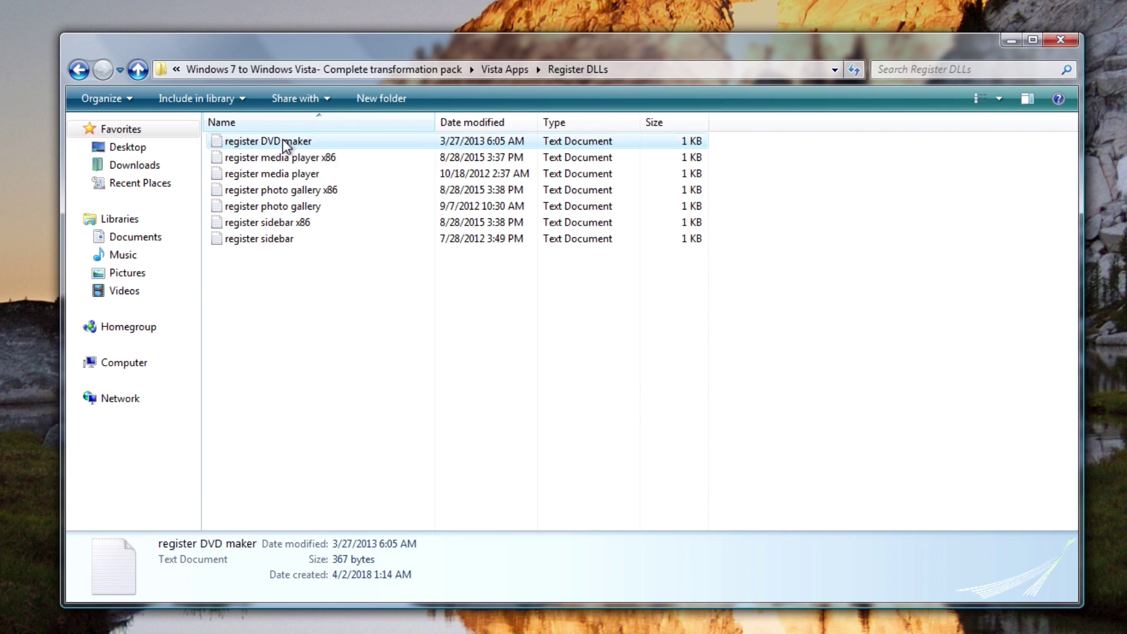
click(299, 151)
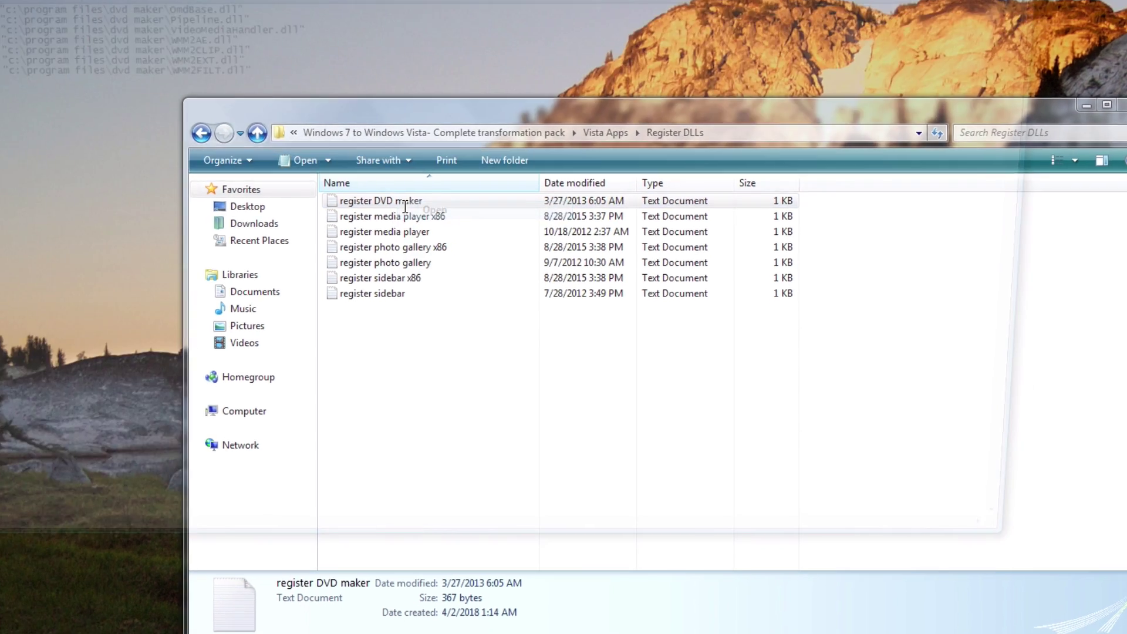
click(36, 52)
click(72, 117)
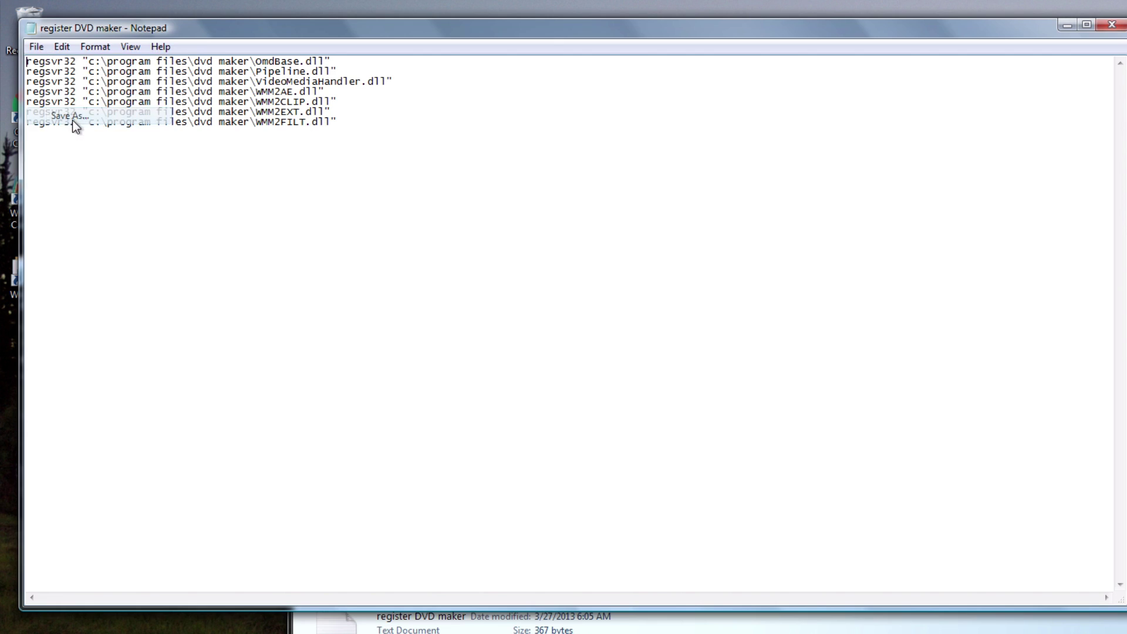
click(85, 160)
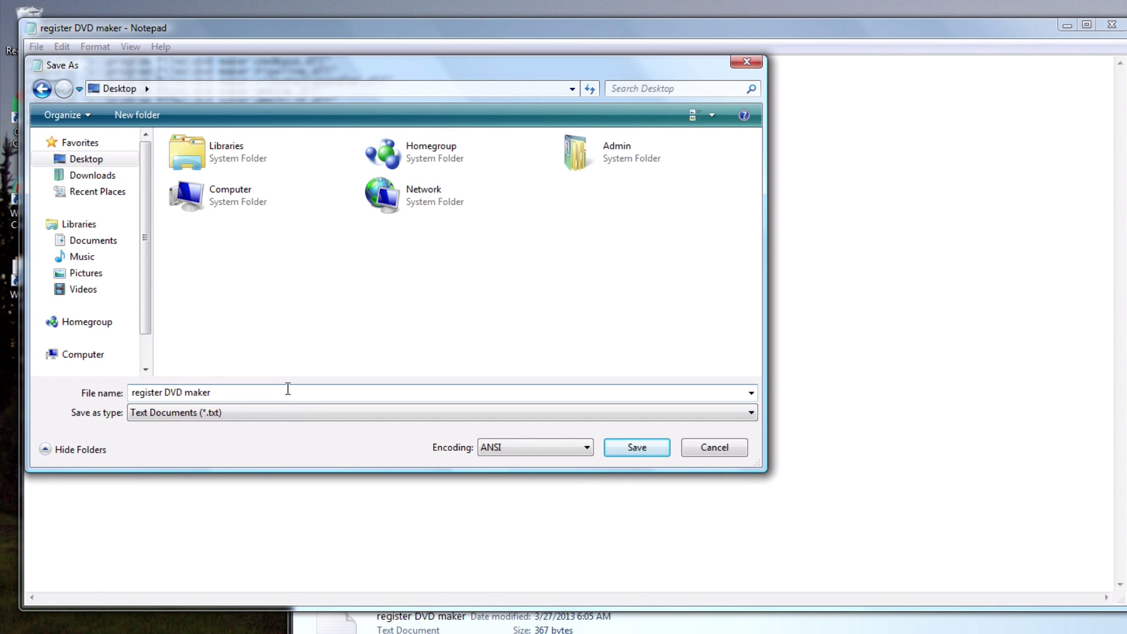
key(Return)
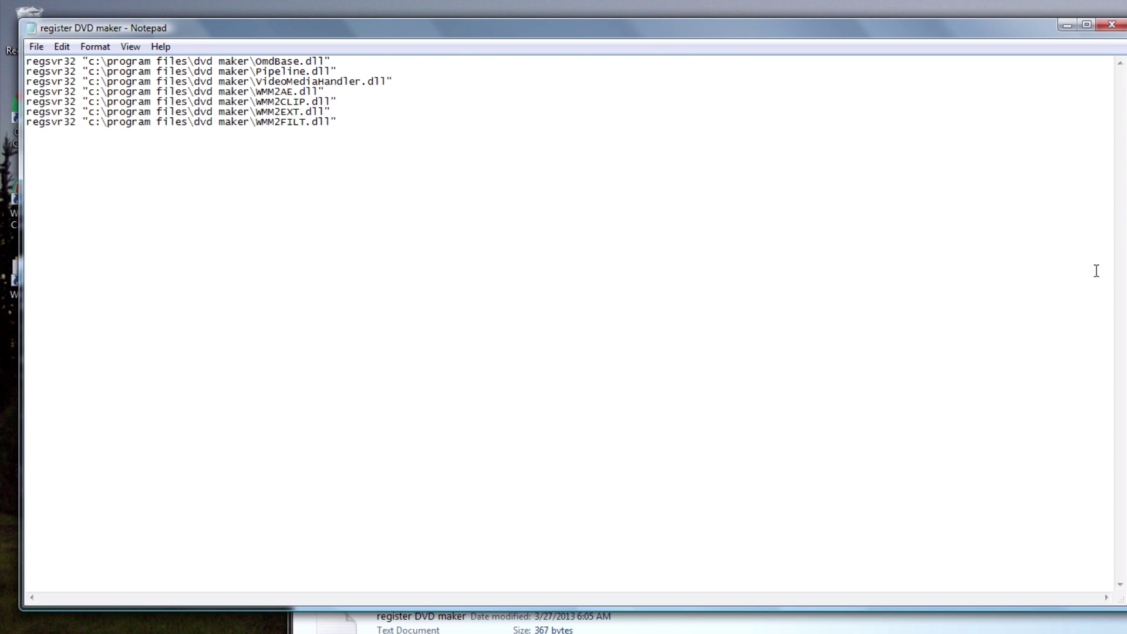
click(1111, 25)
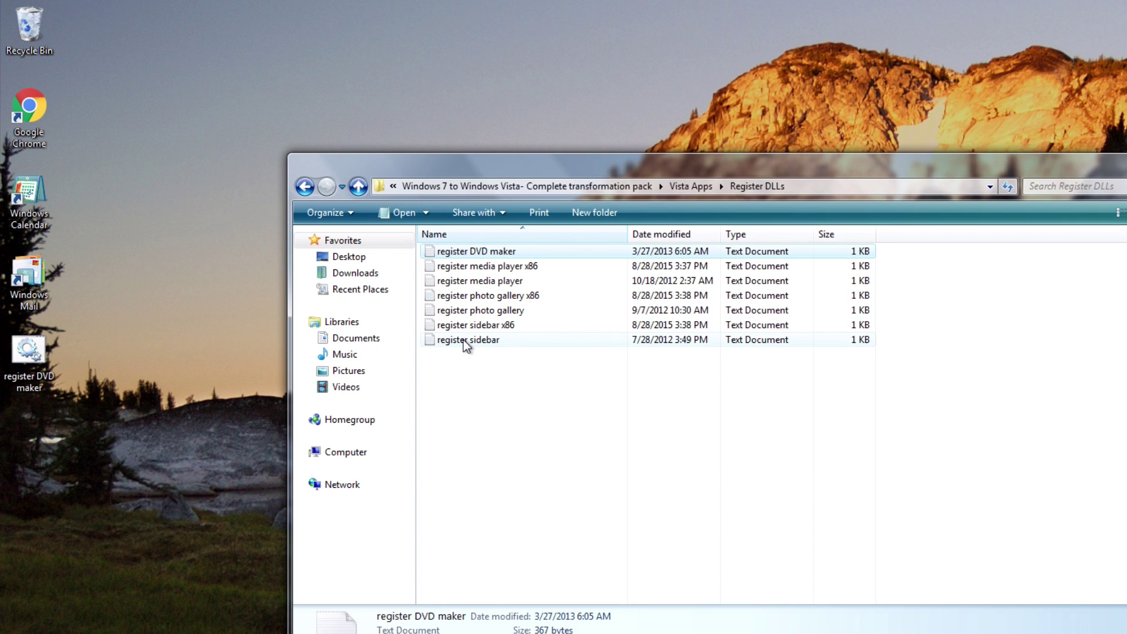
Open the register sidebar text document and save it to the desktop as register sidebar.bat
right_click(464, 345)
click(497, 350)
click(37, 47)
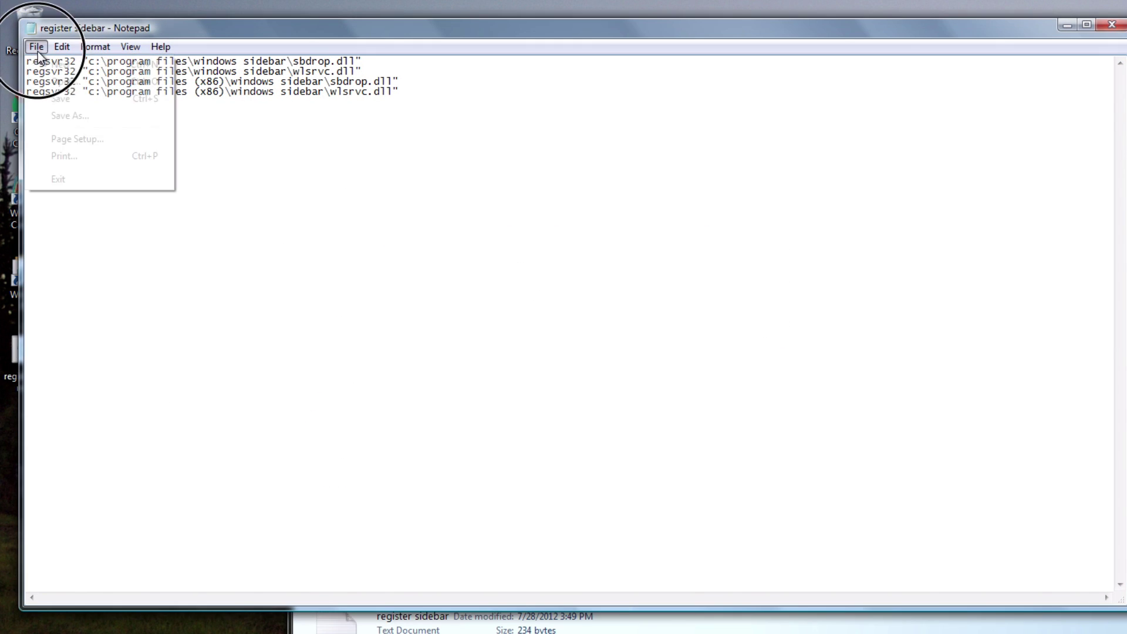
click(57, 115)
key(End)
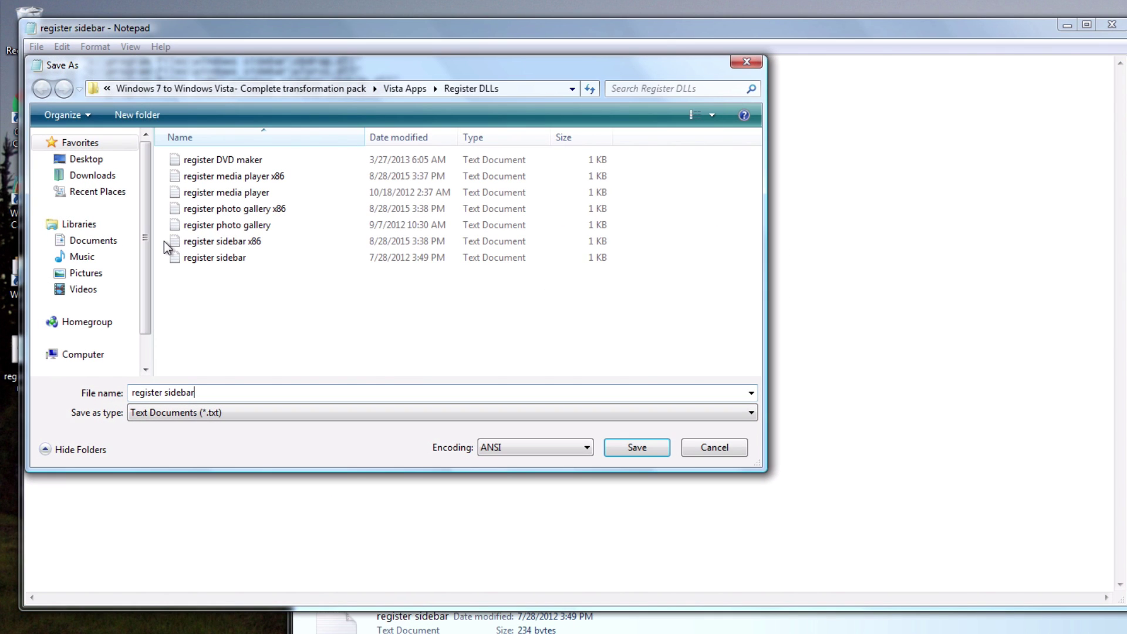
text(/)
key(BackSpace)
text(.bat)
click(118, 161)
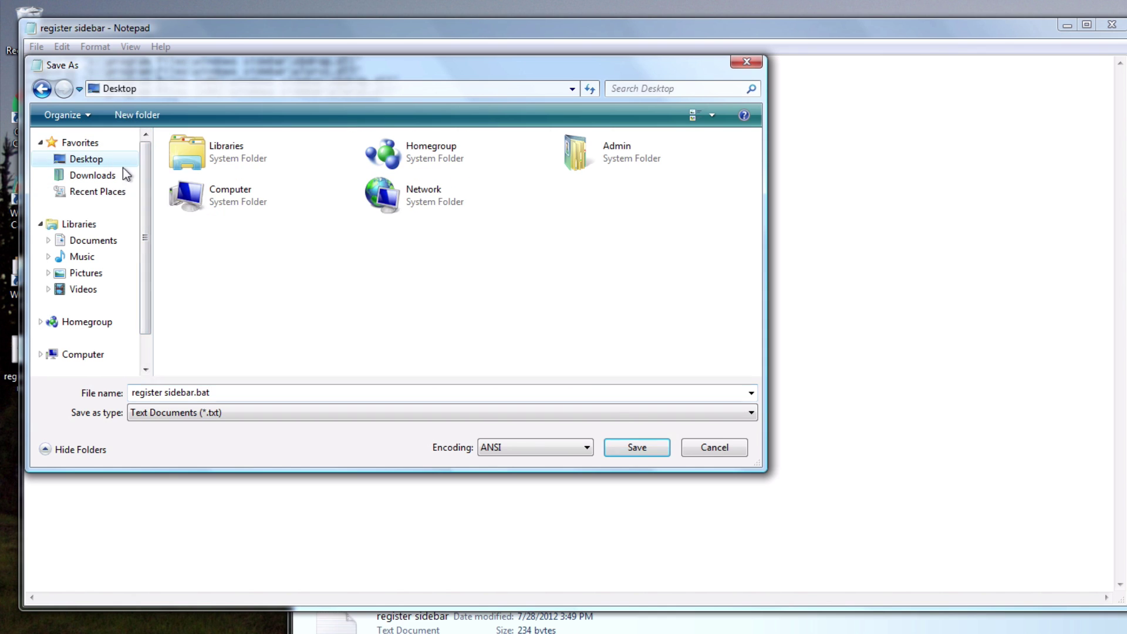
click(650, 450)
click(1120, 29)
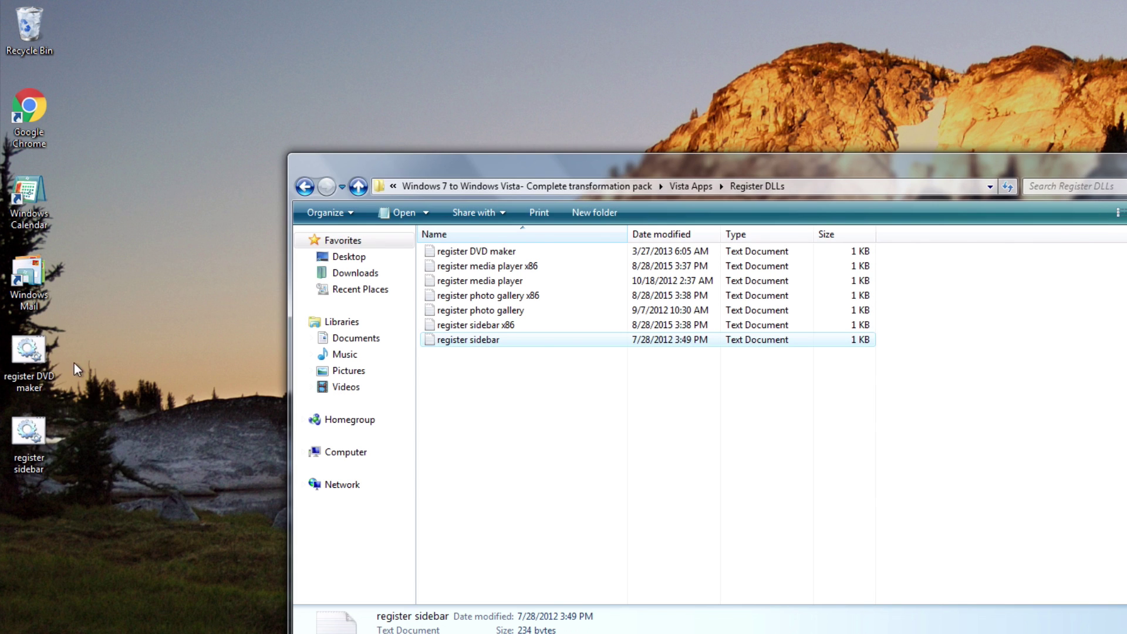
Run the desktop's register DVD maker batch file as administrator and acknowledge each DLL registration message
right_click(34, 368)
click(115, 424)
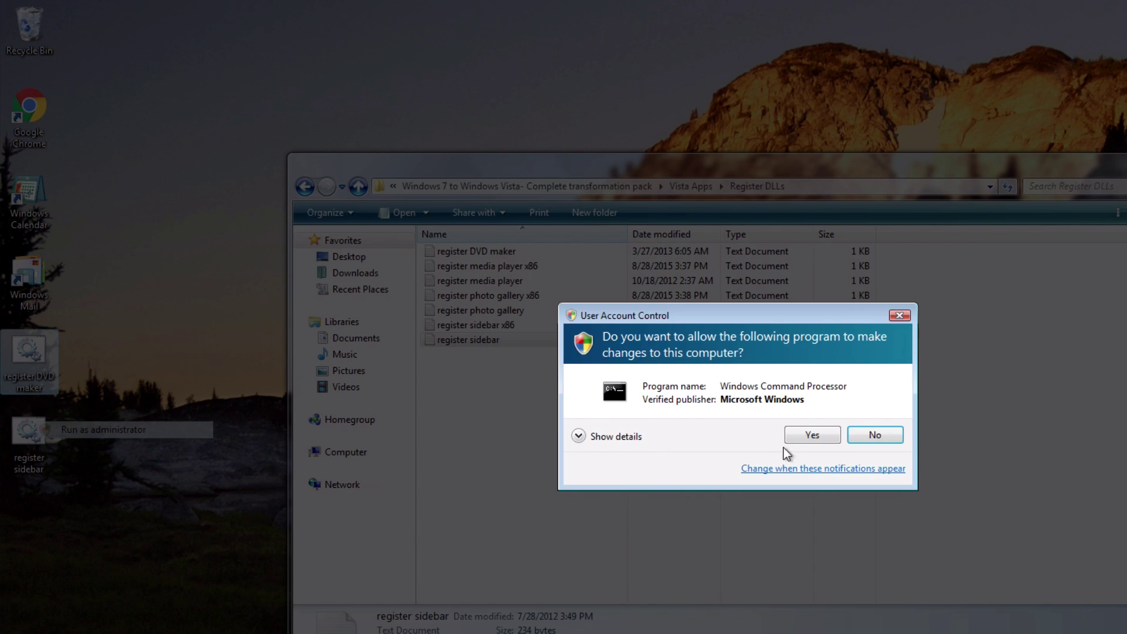
click(828, 432)
click(838, 415)
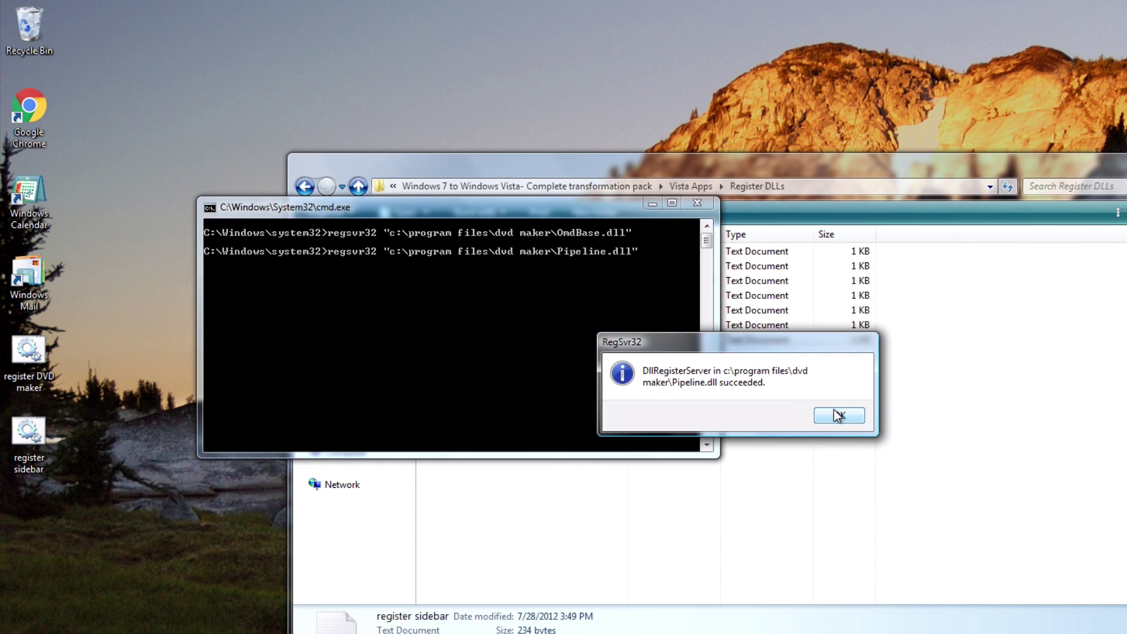
click(839, 416)
click(838, 415)
click(837, 415)
click(836, 416)
click(836, 415)
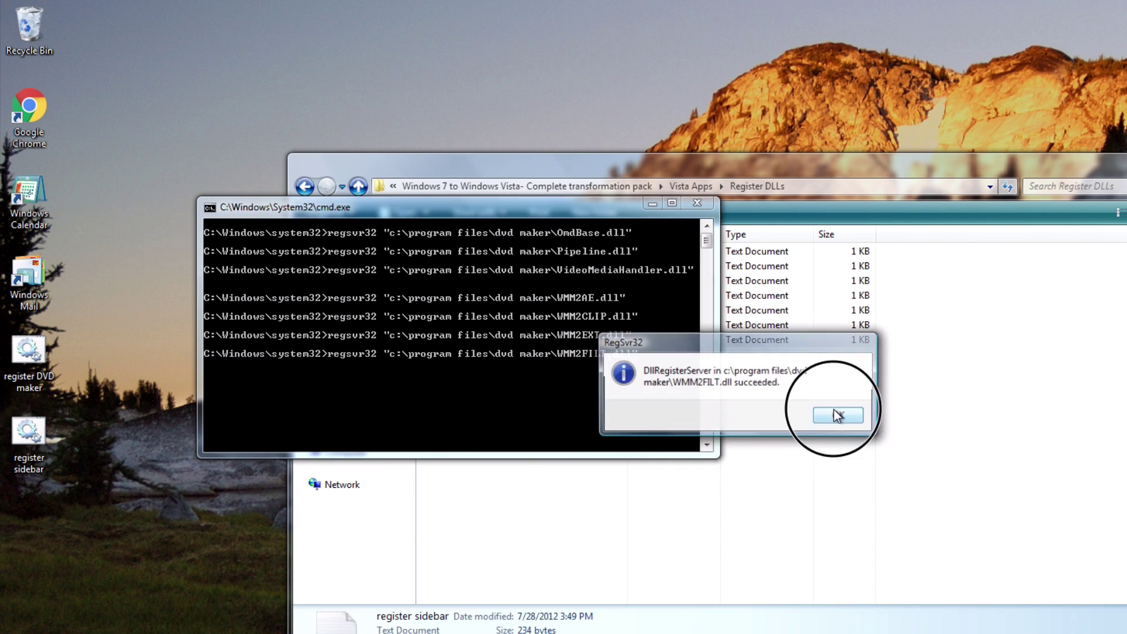
Run the desktop's register sidebar batch file as administrator, acknowledge its registration messages, and return to the Vista Apps folder
click(26, 433)
click(88, 487)
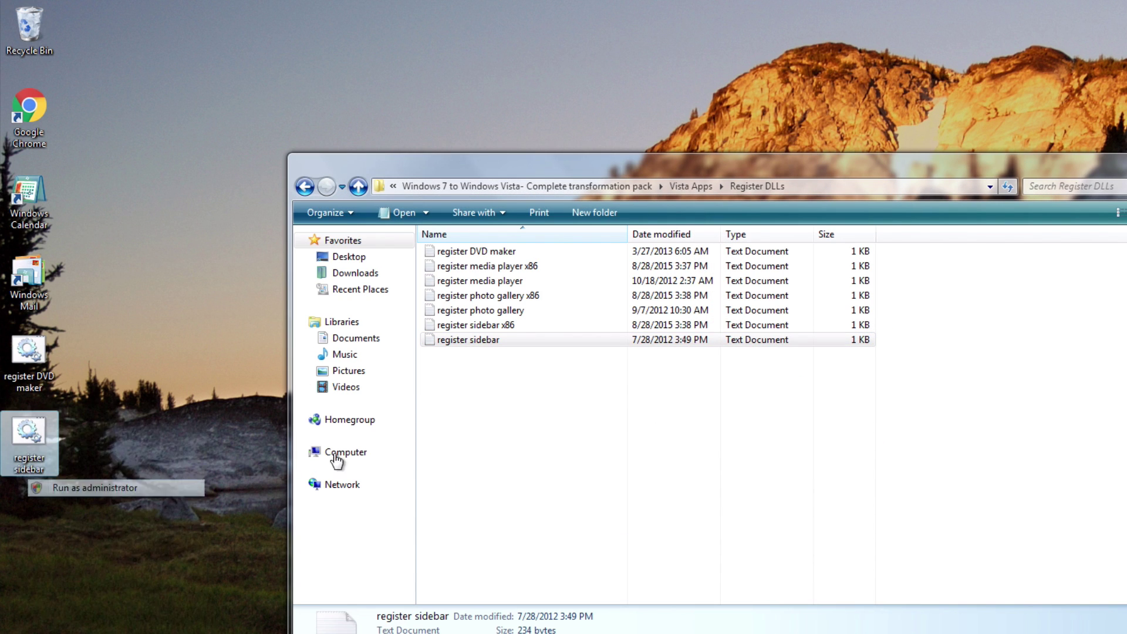
click(804, 433)
click(834, 413)
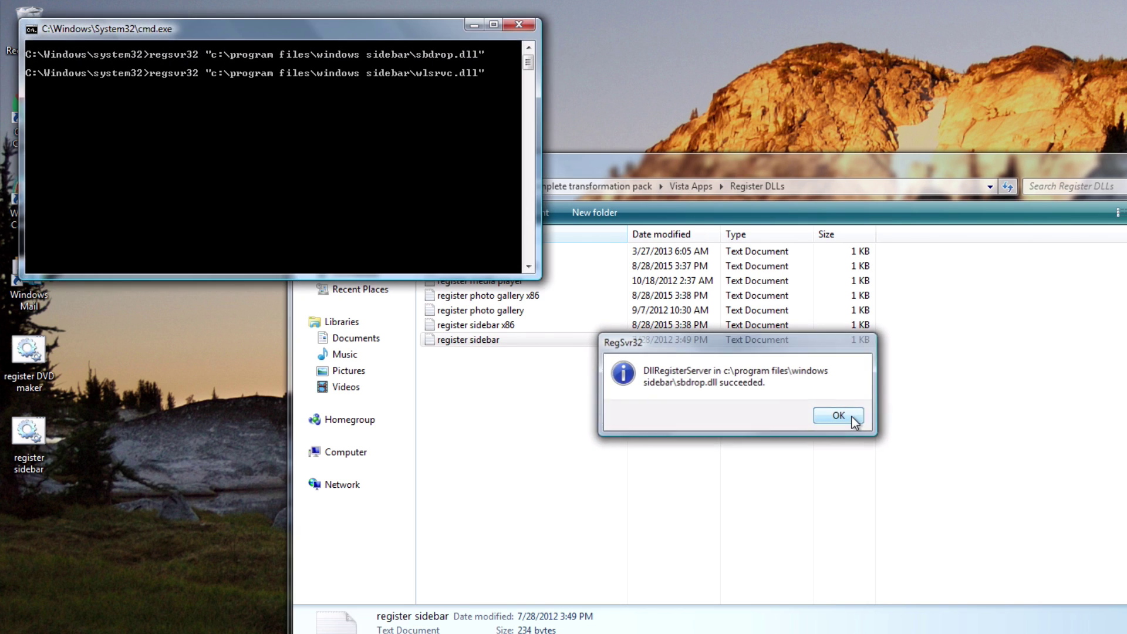
click(835, 414)
click(835, 413)
click(835, 413)
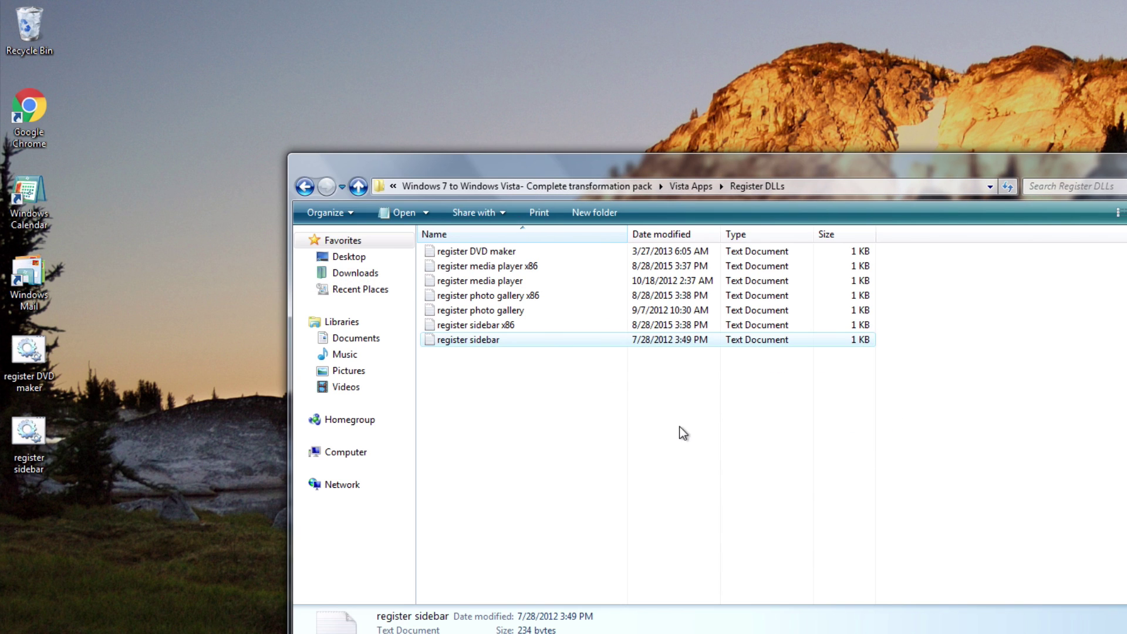
click(305, 186)
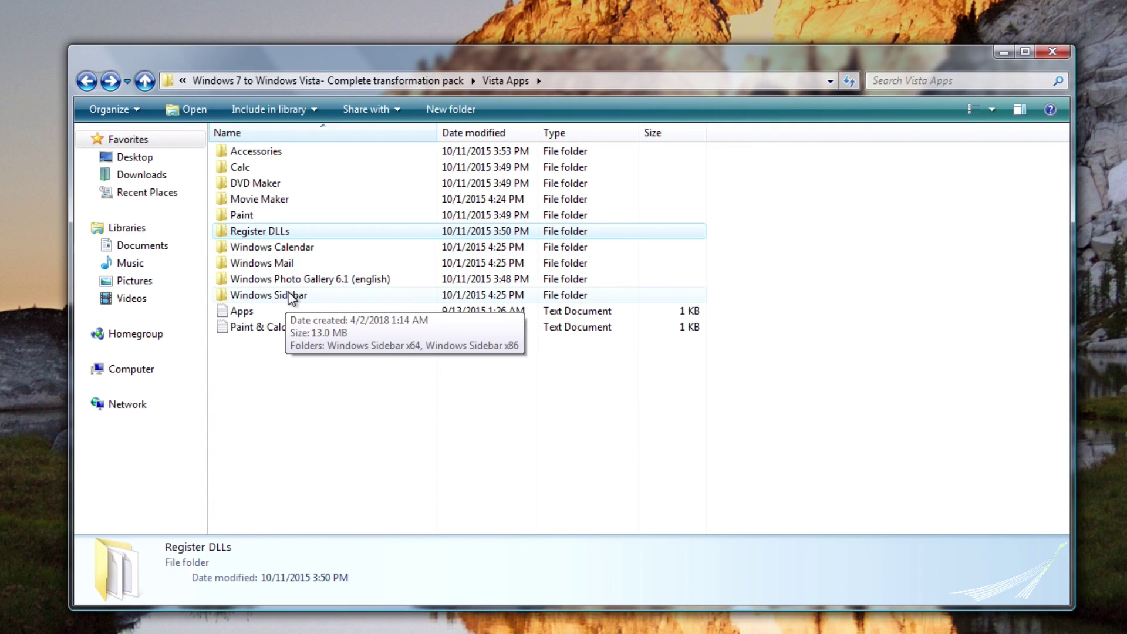
Return from the Vista Apps folder to the main folder of the Windows 7 to Windows Vista transformation pack
click(86, 81)
click(85, 82)
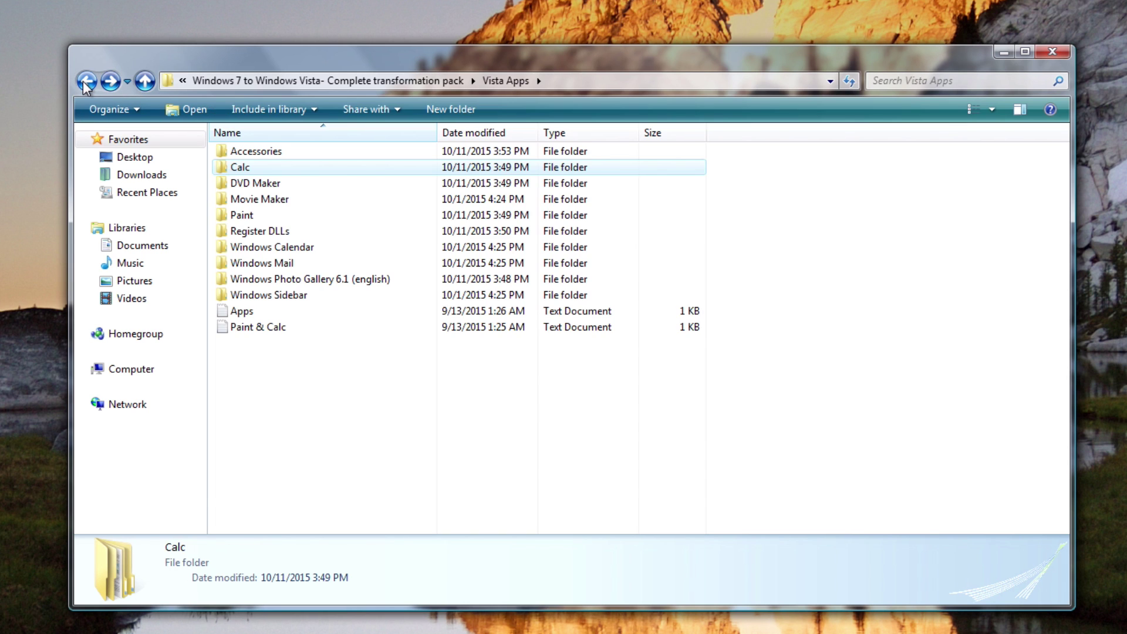
click(85, 82)
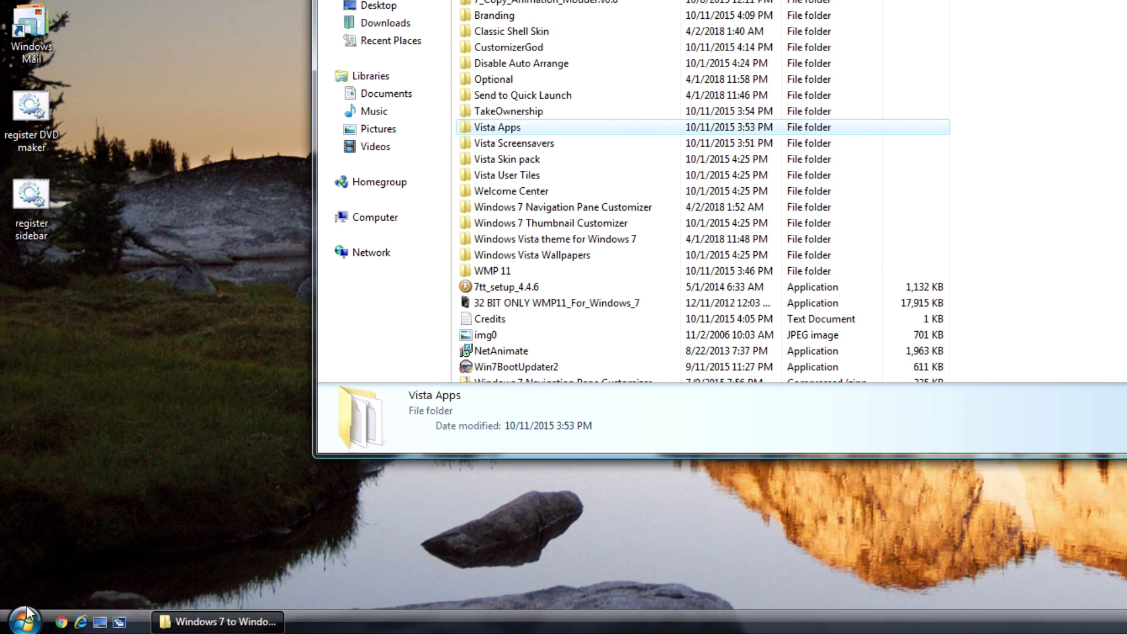
Open the Services console by running services.msc
click(26, 613)
text(serb)
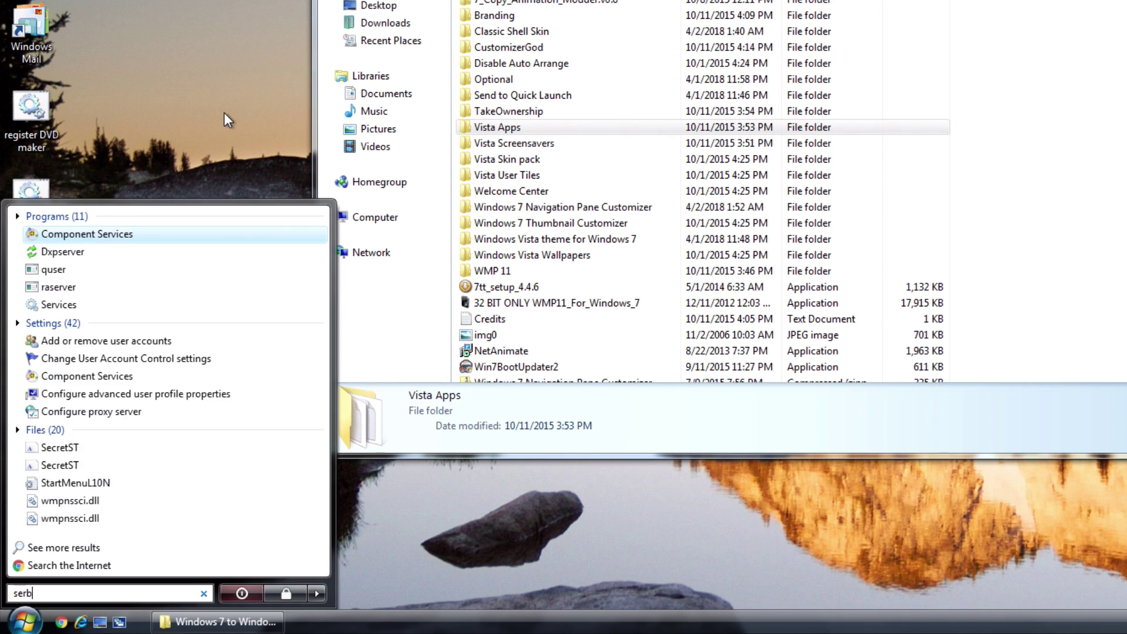
key(BackSpace)
text(vices.msc)
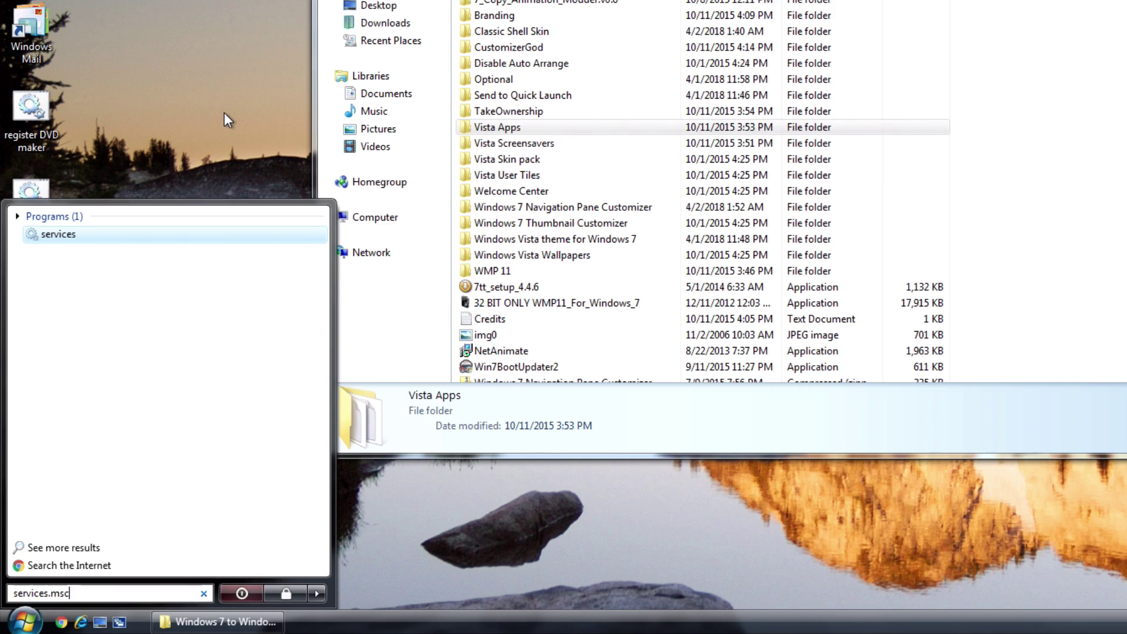
key(Return)
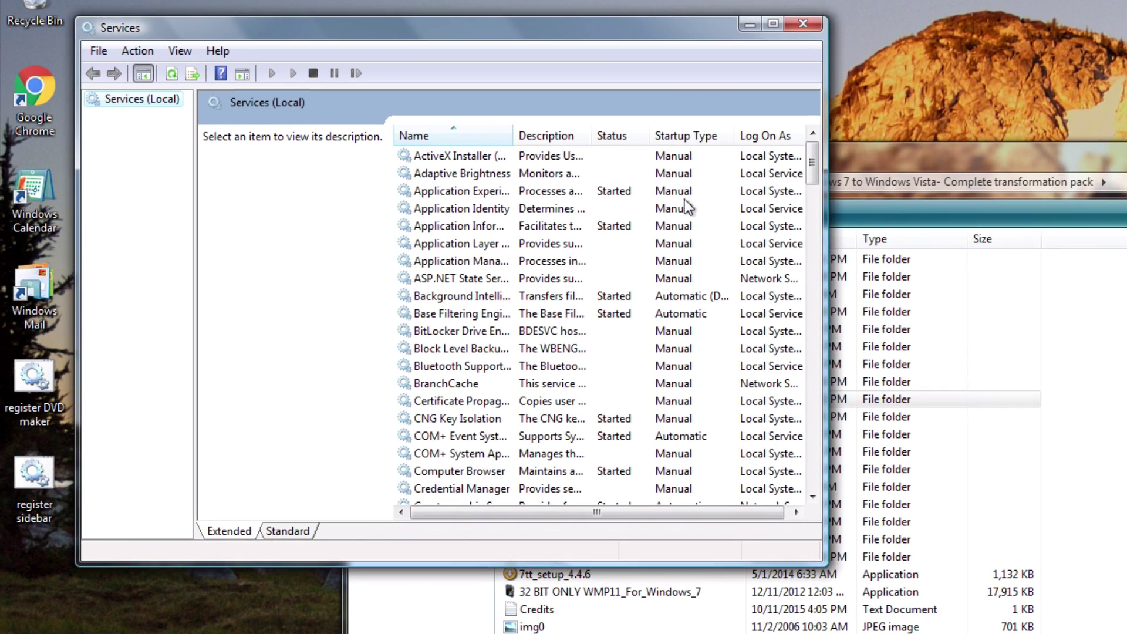
Stop the Windows Media Player Network Sharing Service and close the Services console
drag(811, 170, 812, 466)
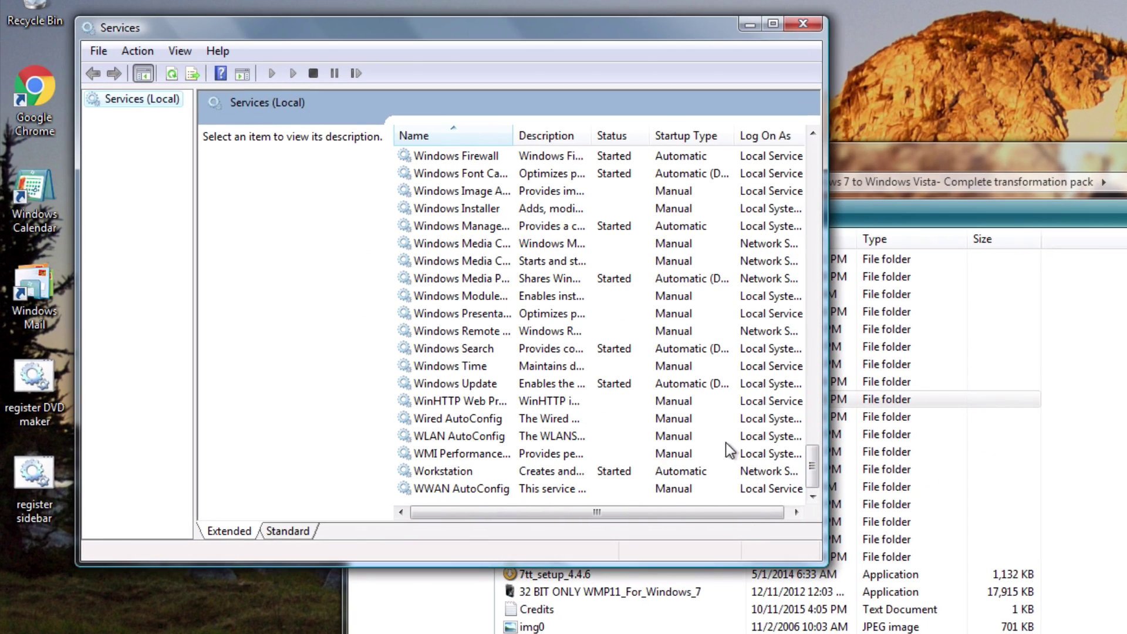
drag(514, 135, 680, 136)
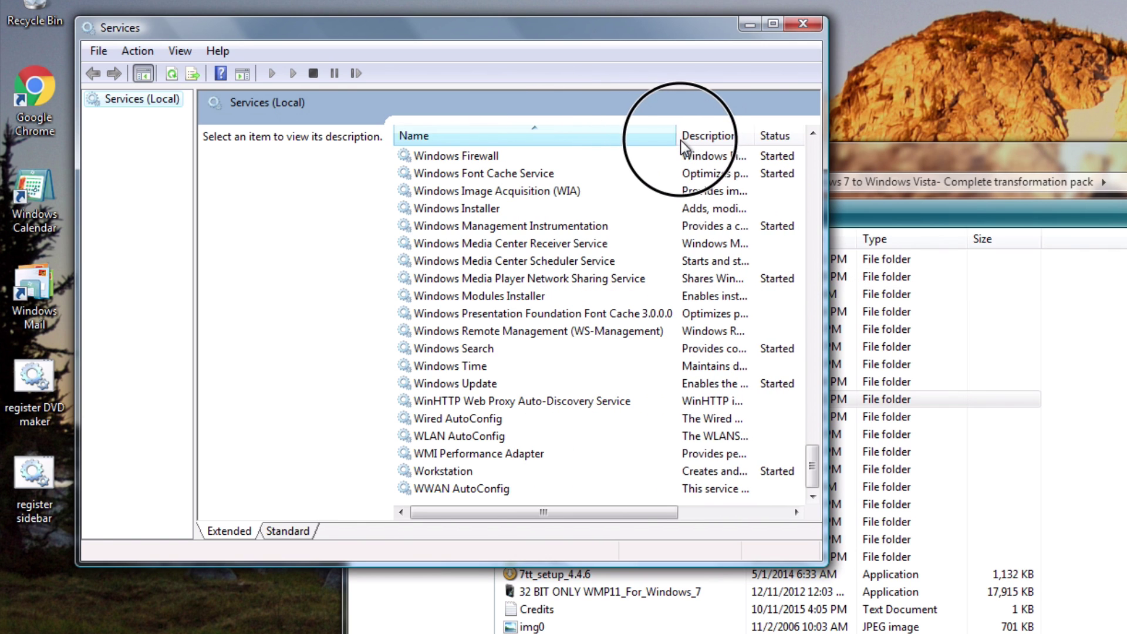
right_click(508, 283)
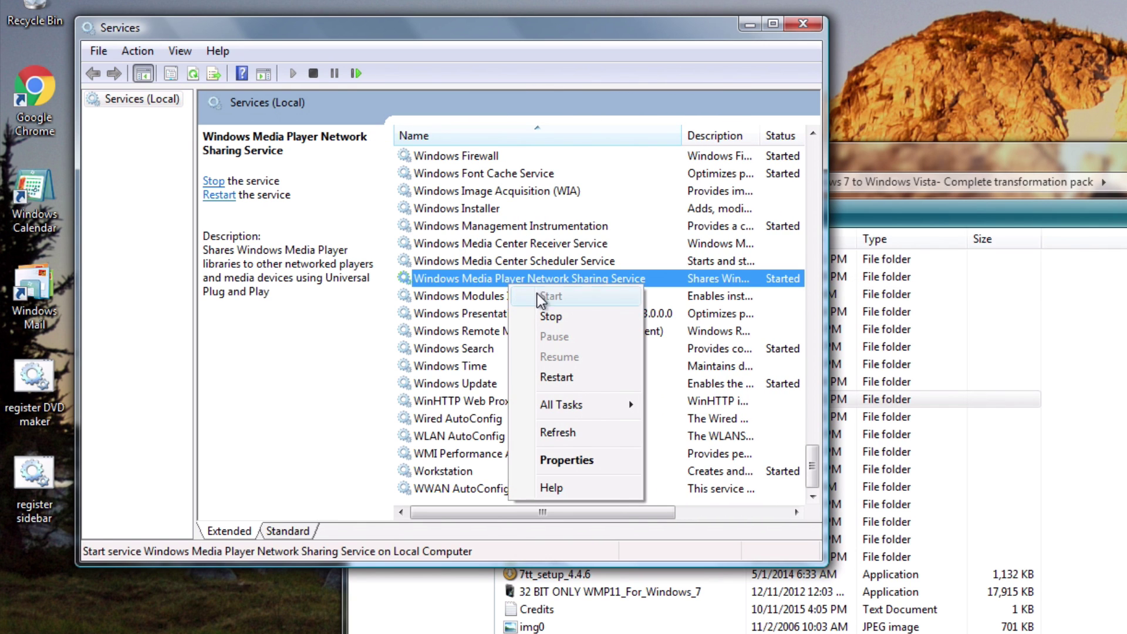
click(549, 315)
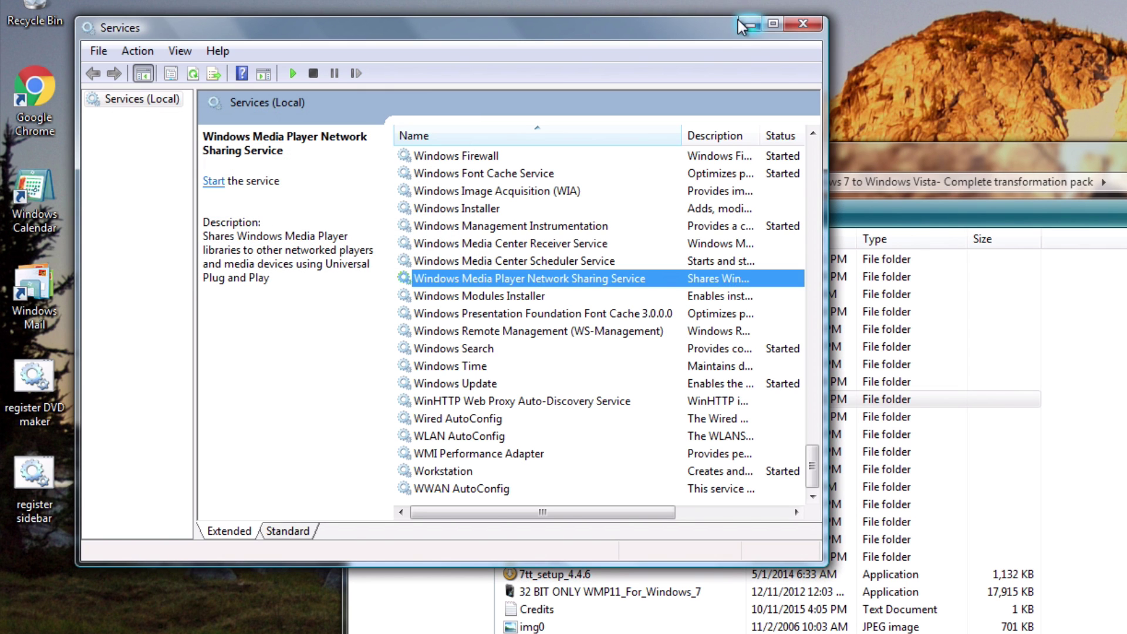
click(803, 24)
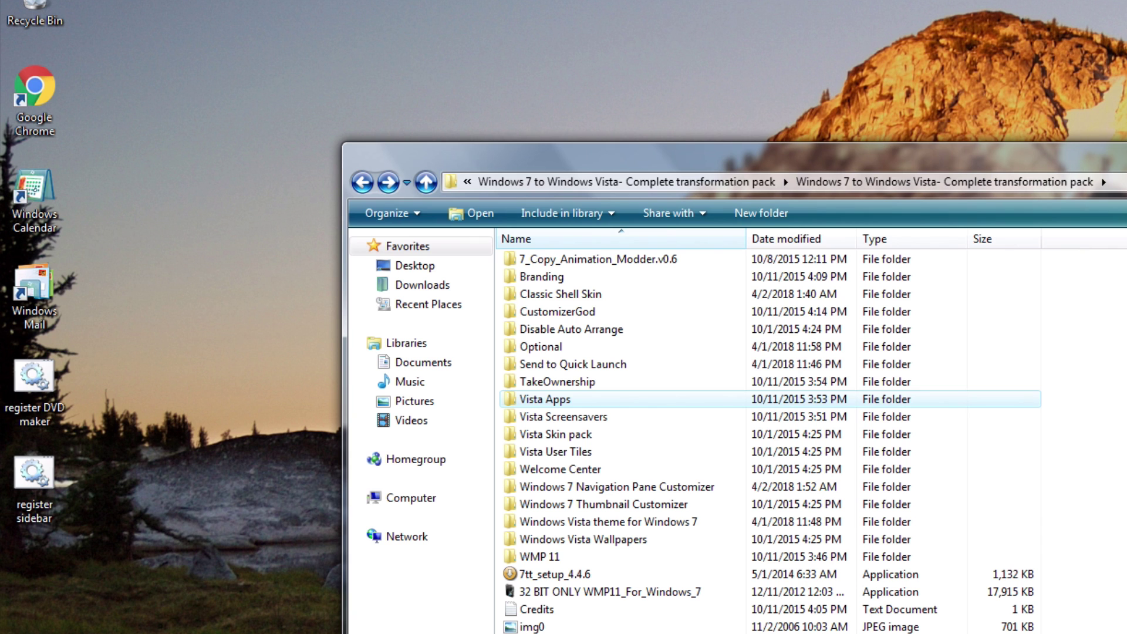
Open the Program Files folder of Local Disk (C:) in a second Explorer window
key(super)
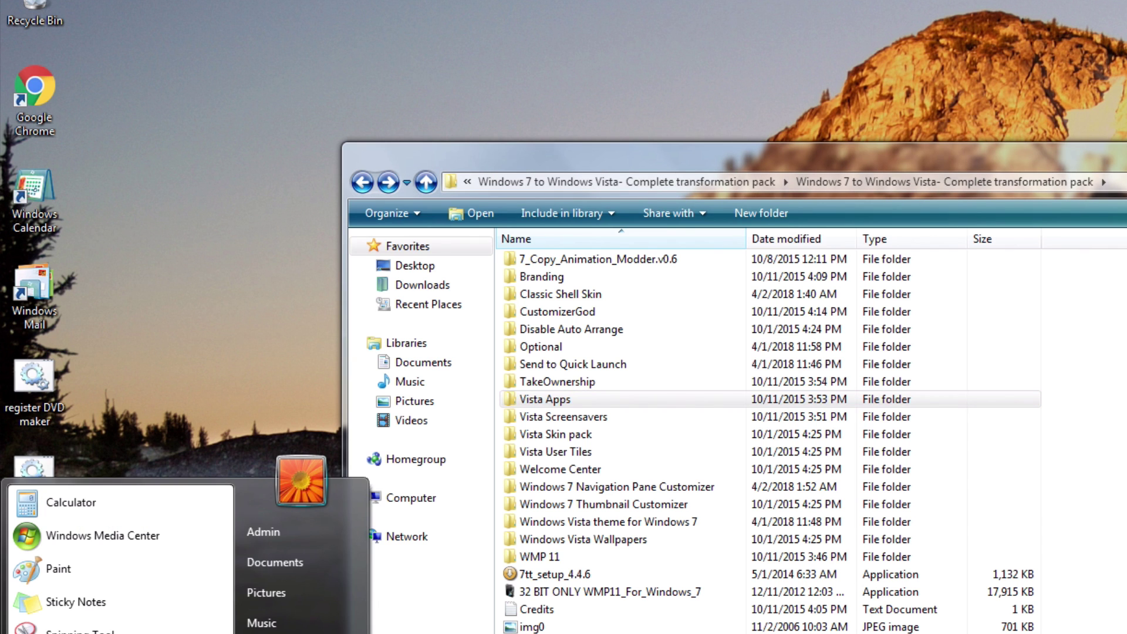
key(super+e)
double_click(305, 322)
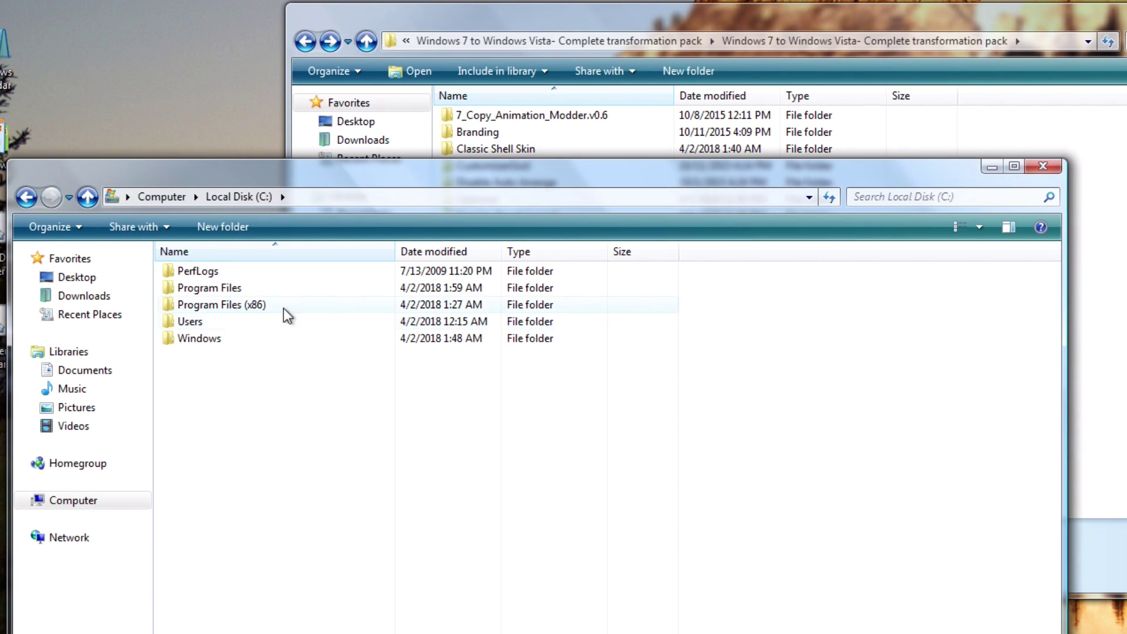
double_click(273, 290)
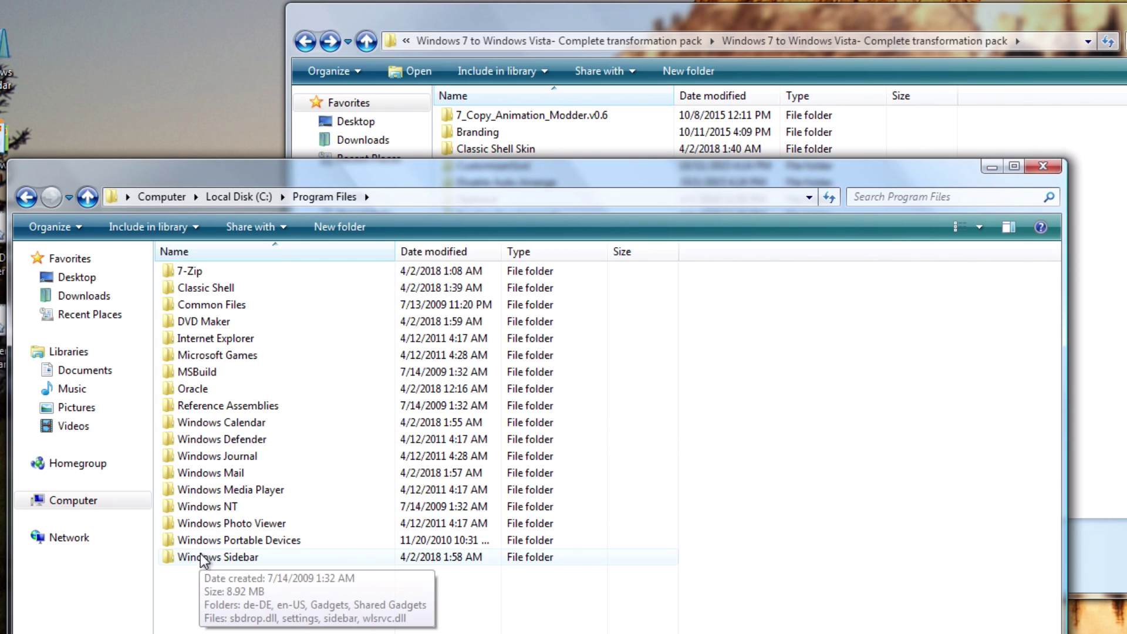
Take ownership of the Windows Media Player folder in C:\Program Files and delete it, allowing the administrator request
right_click(221, 491)
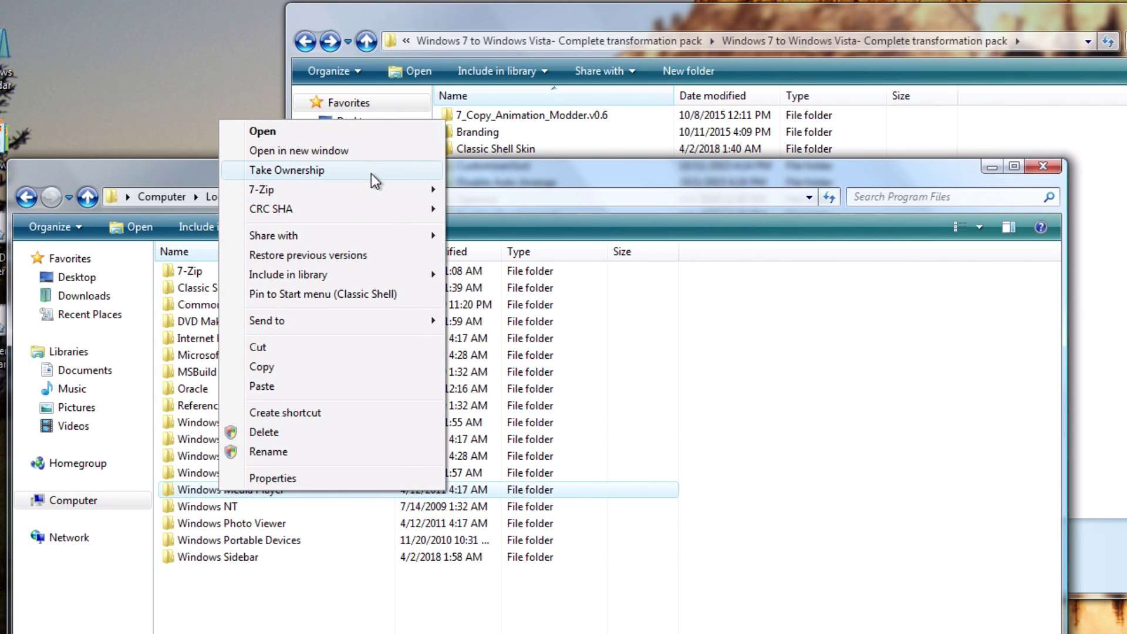
click(374, 176)
key(Return)
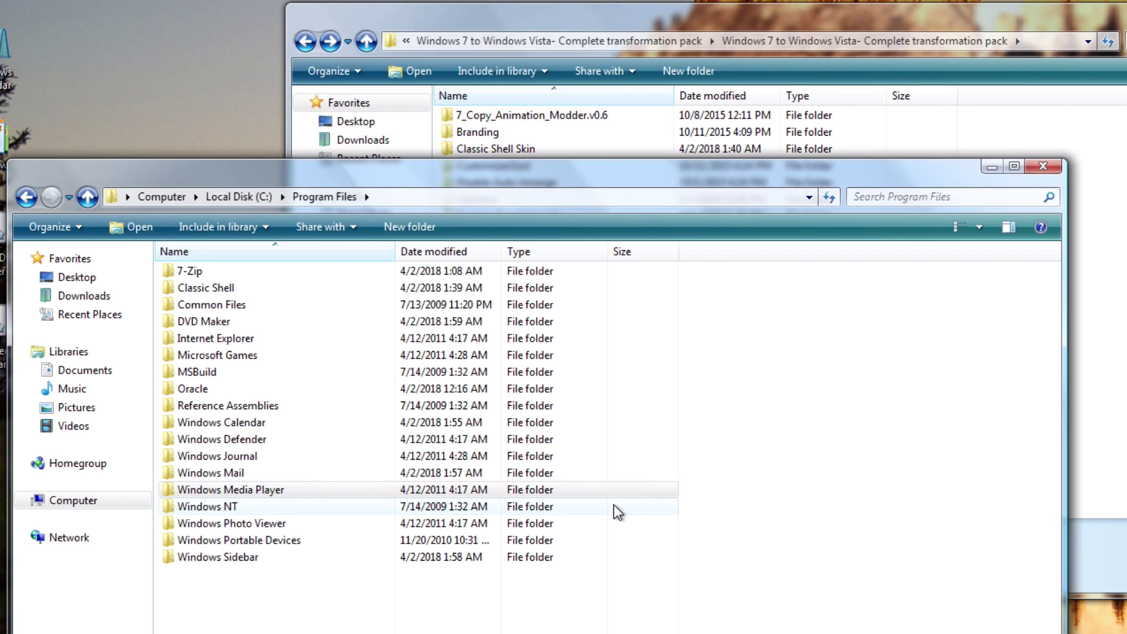
right_click(274, 493)
click(367, 431)
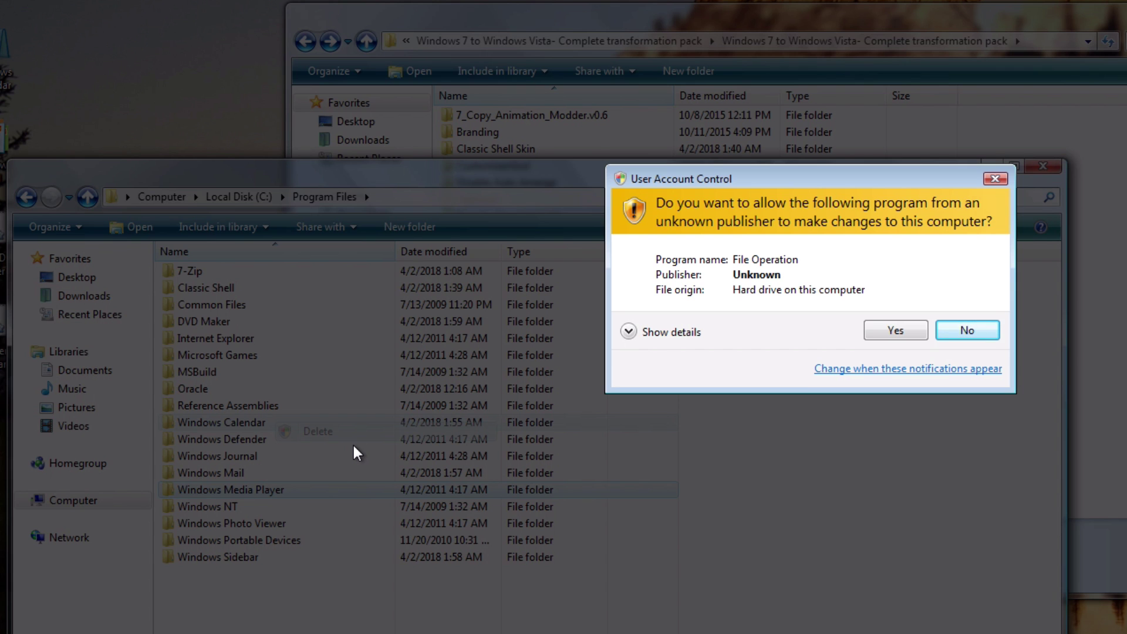
click(902, 338)
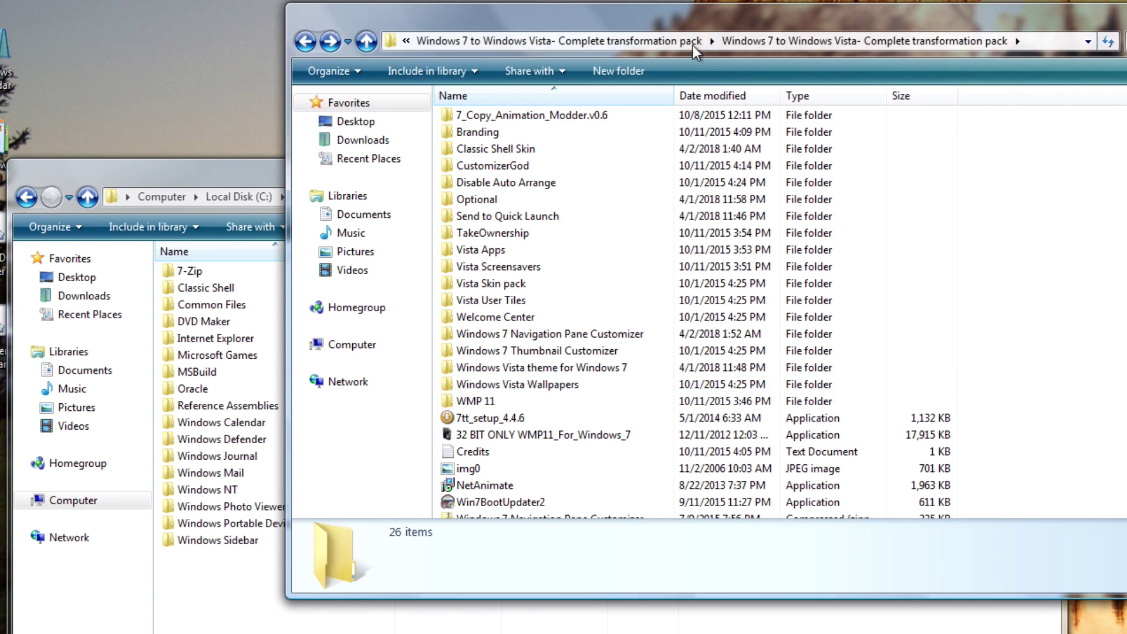
In the transformation pack window, open the Program Files folder inside the english version of WMP 11
drag(705, 17, 846, 0)
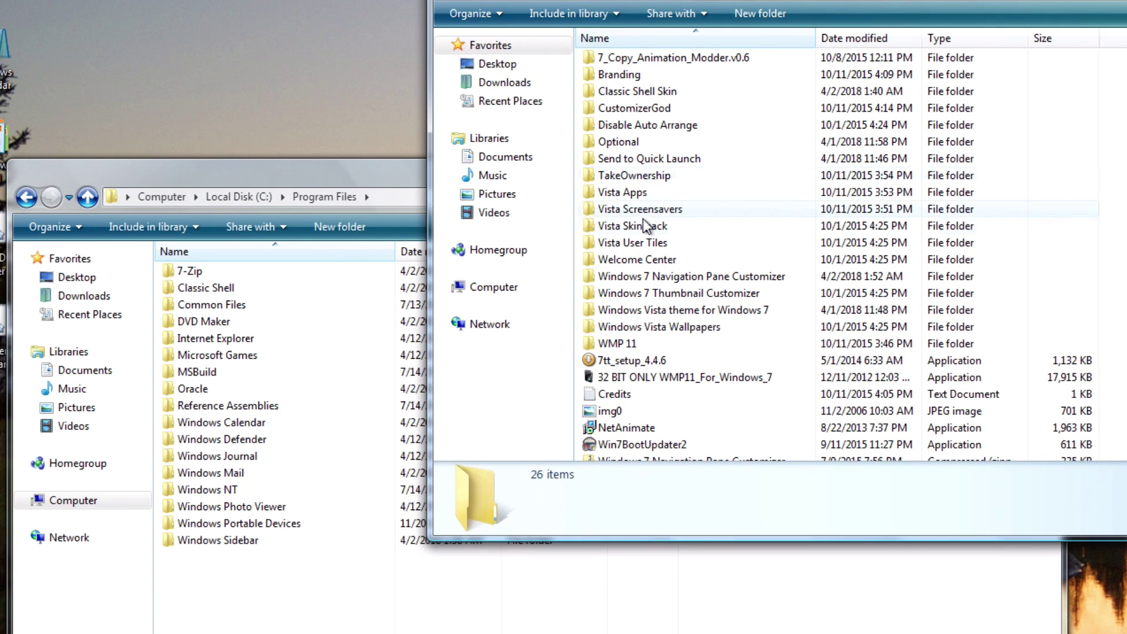
click(613, 352)
double_click(612, 351)
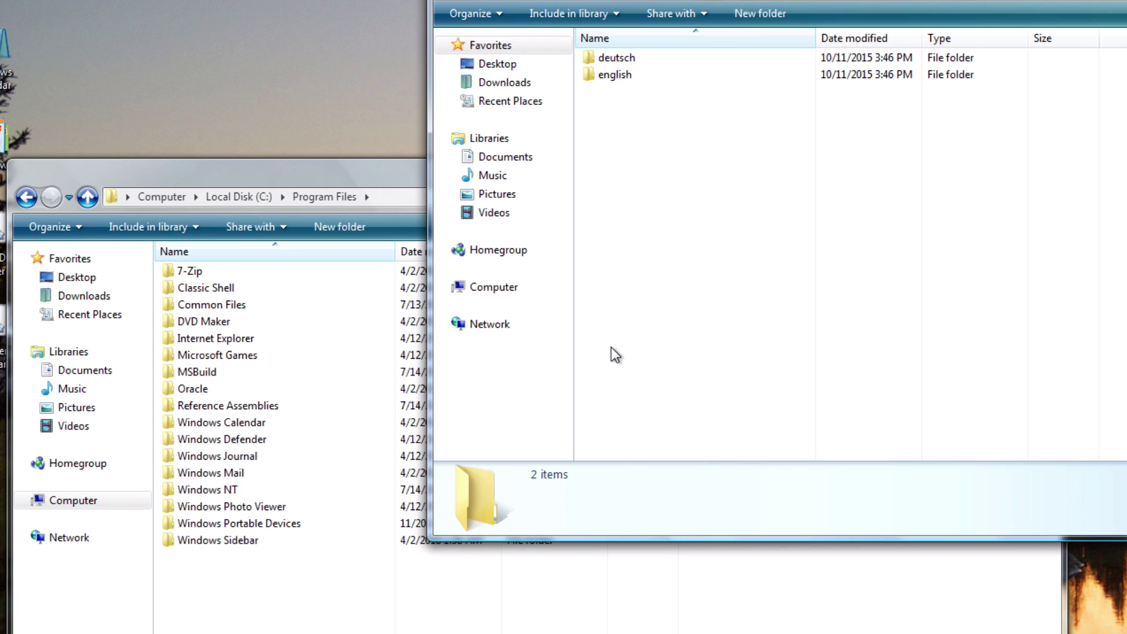
double_click(677, 76)
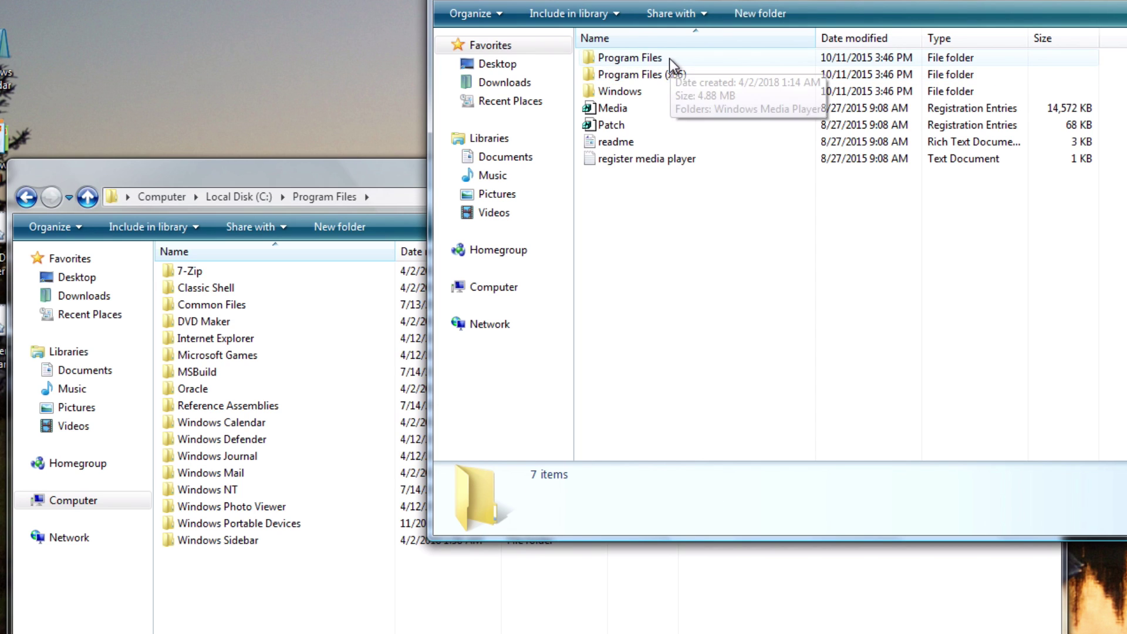
double_click(669, 58)
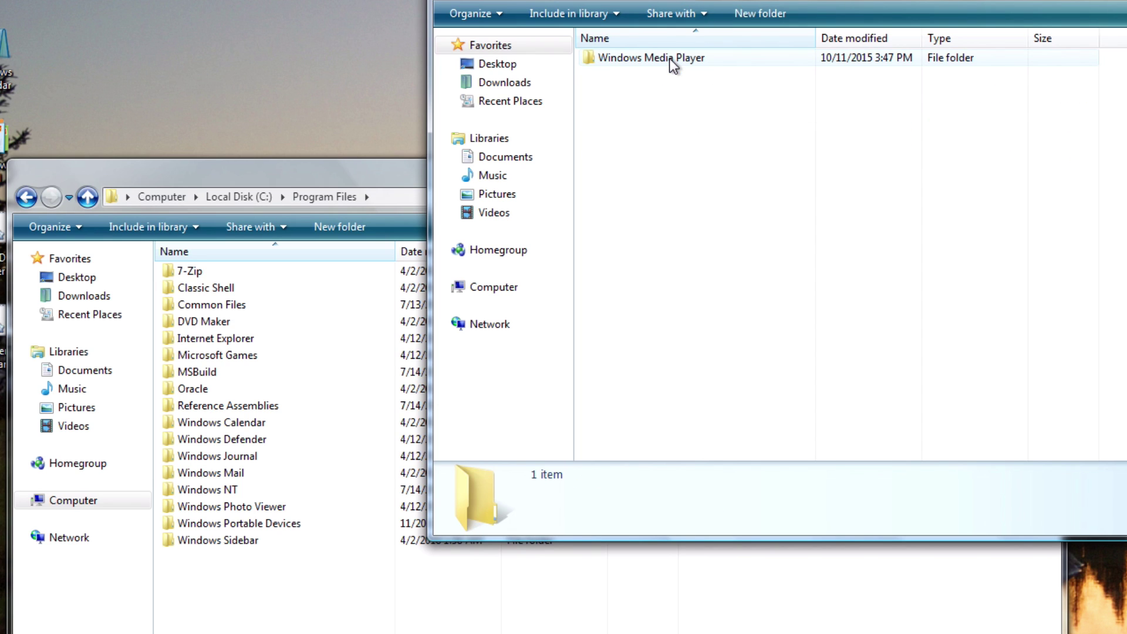
Copy the pack's Windows Media Player folder into C:\Program Files, granting administrator permission
right_click(670, 58)
click(713, 306)
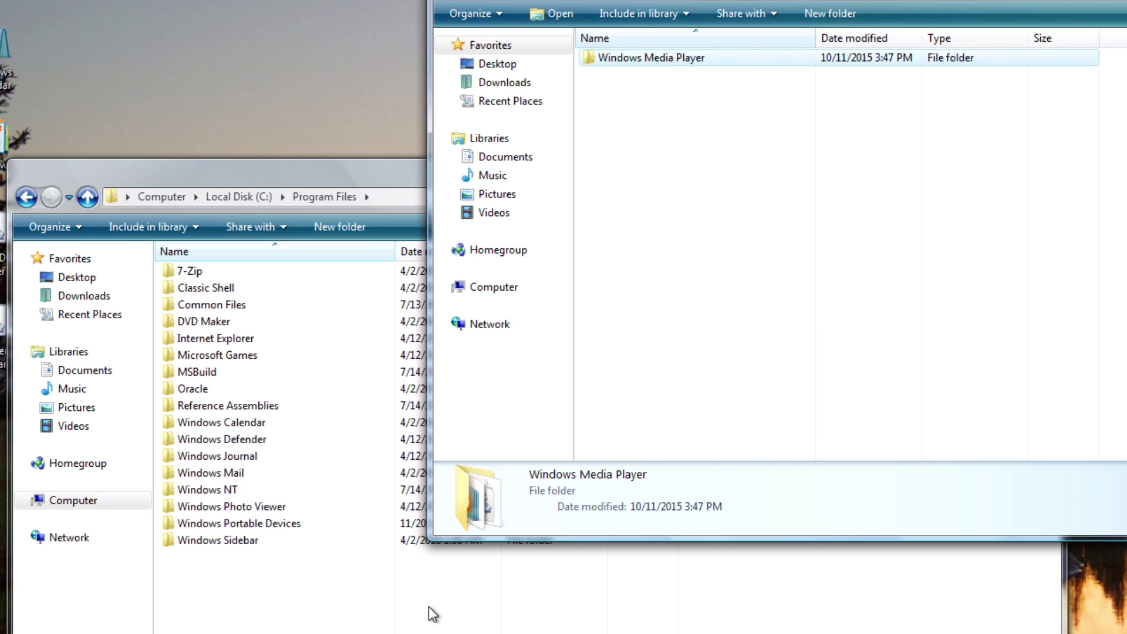
right_click(433, 614)
click(489, 474)
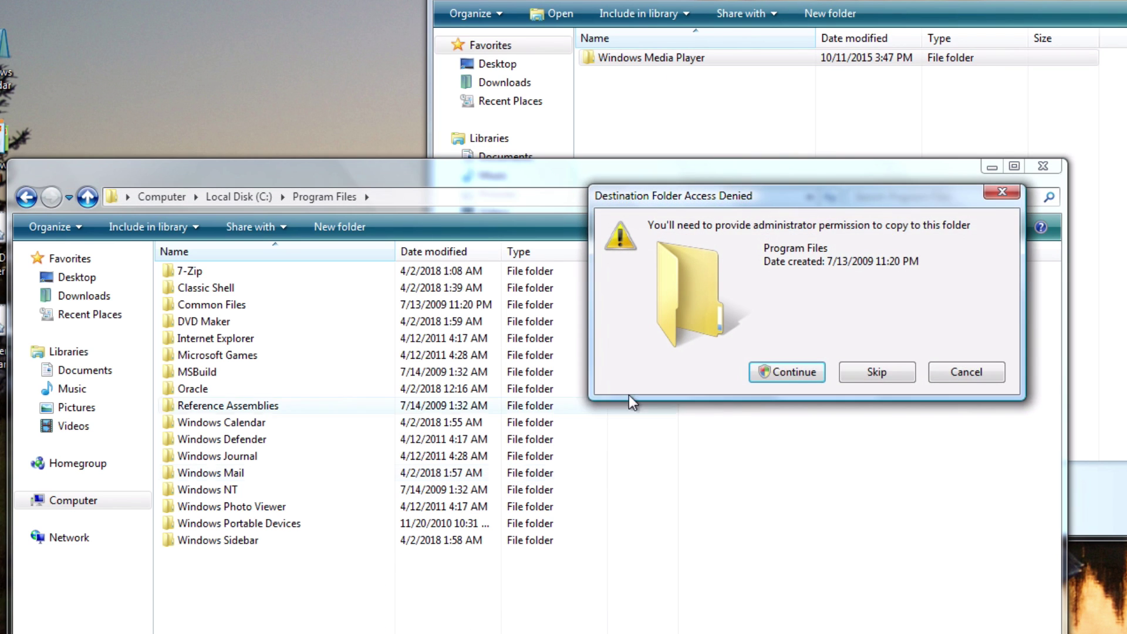
click(768, 370)
click(879, 327)
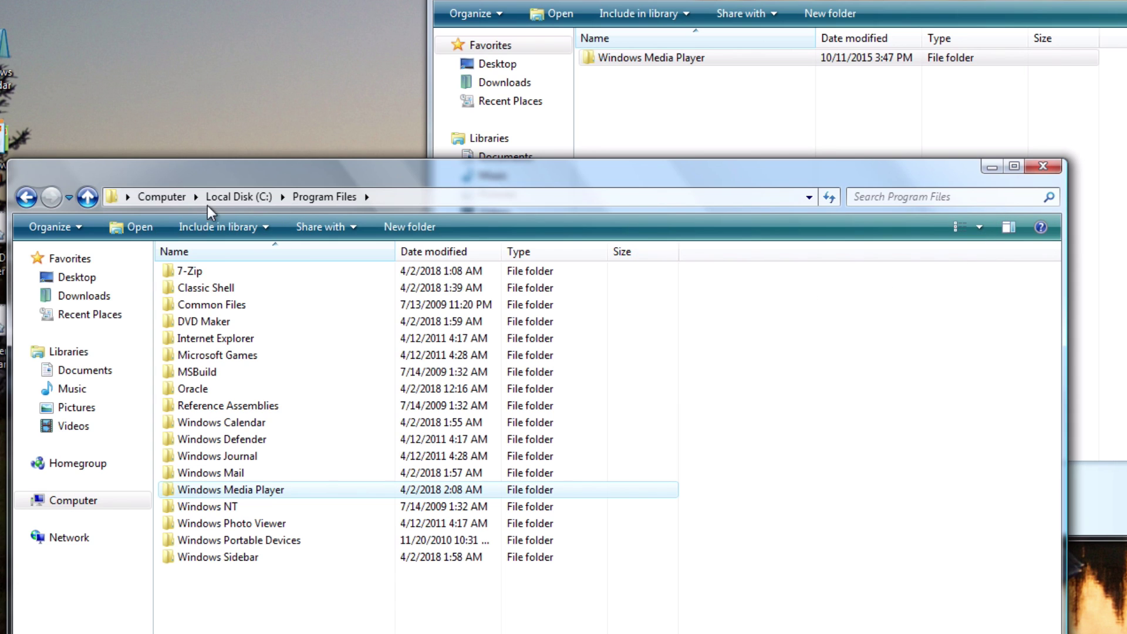
Open C:\Program Files (x86) in the destination window and go back to the english WMP 11 folder in the pack window
click(234, 199)
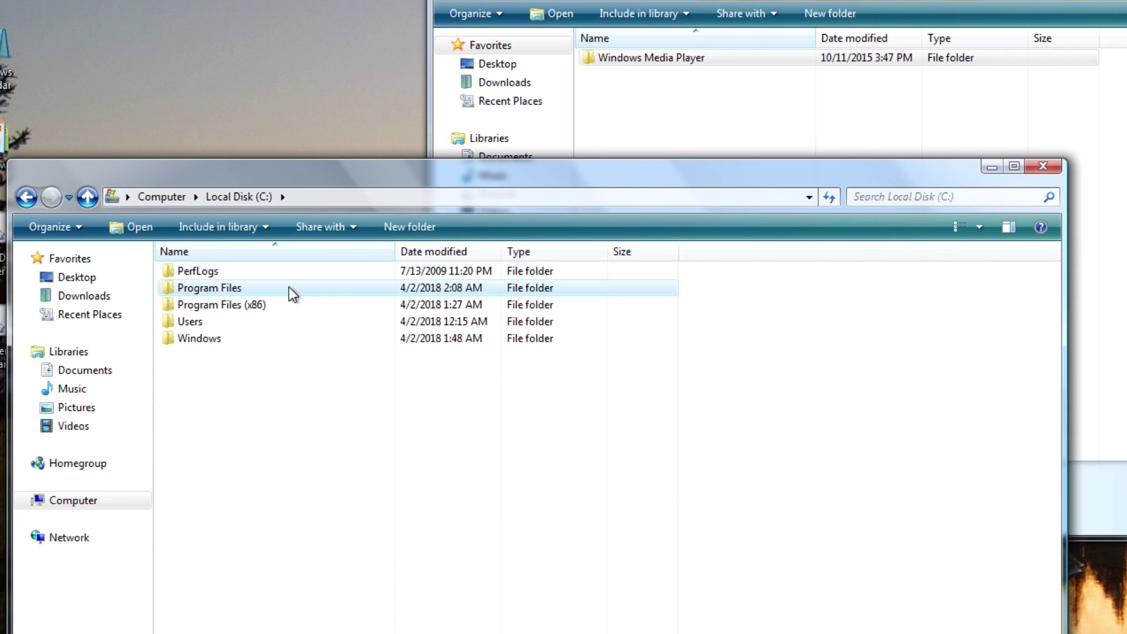
double_click(256, 308)
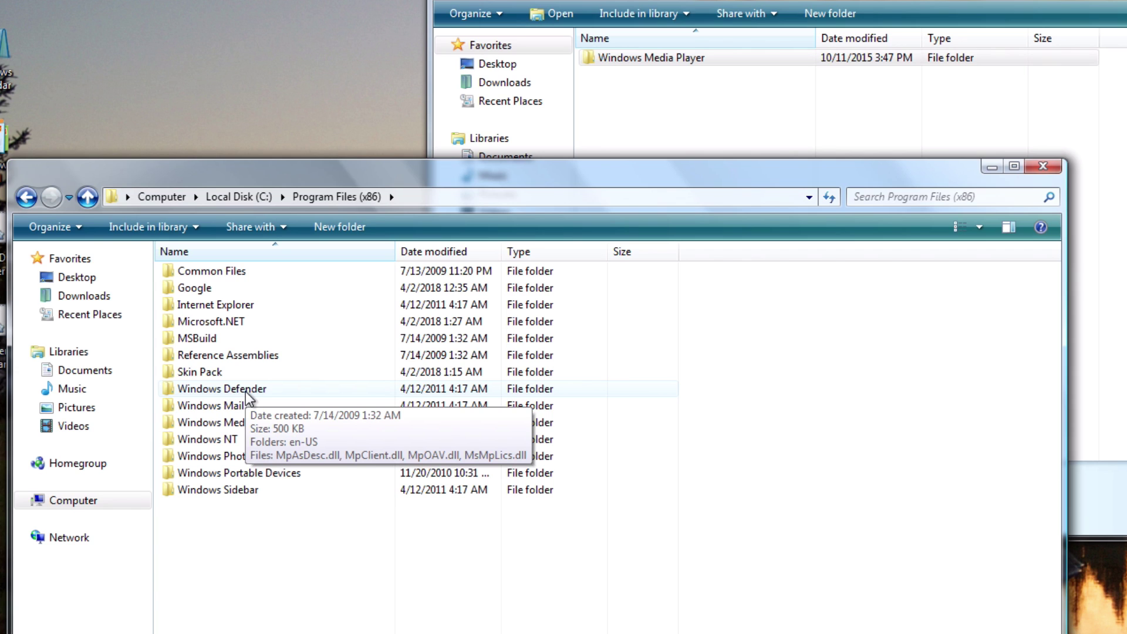
click(659, 141)
double_click(652, 58)
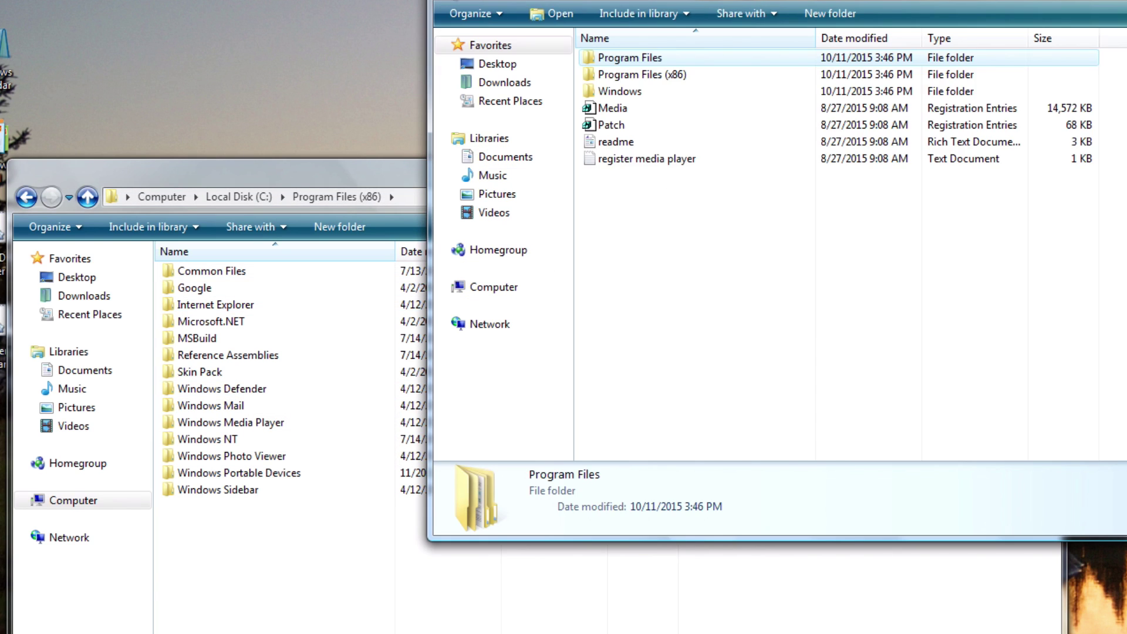
double_click(666, 74)
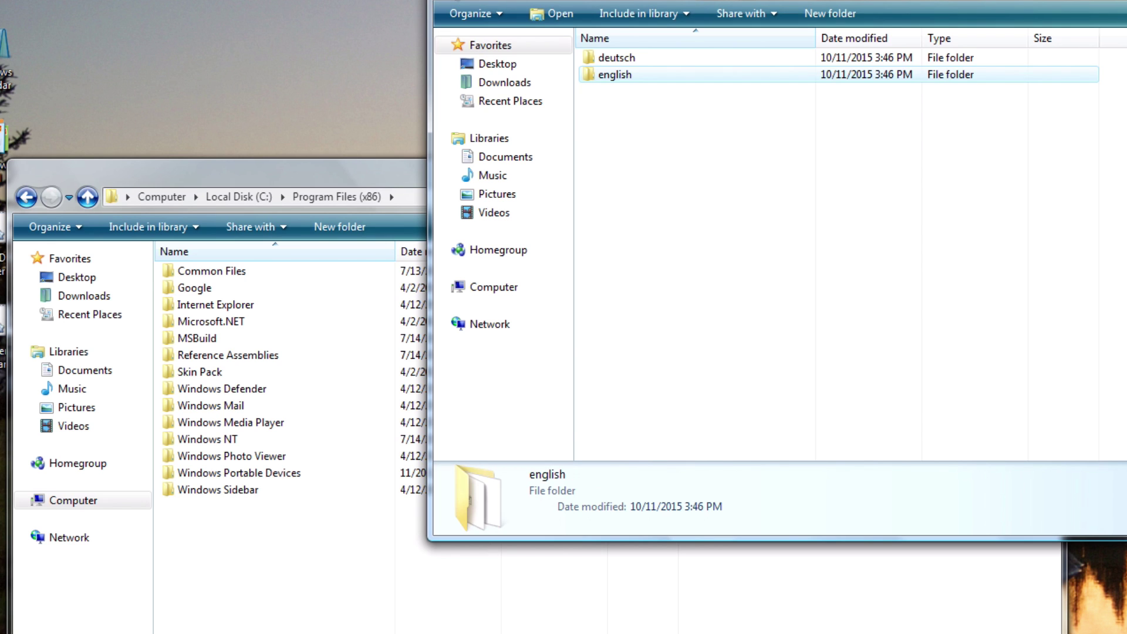
key(alt+Left)
scroll(699, 396, down, 2)
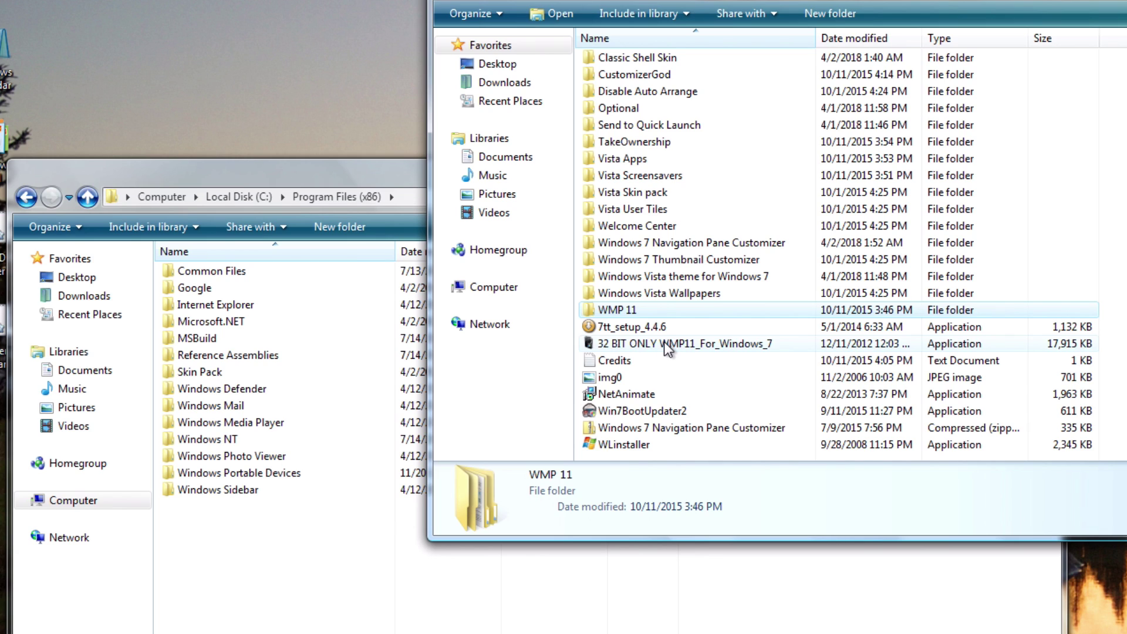
double_click(630, 312)
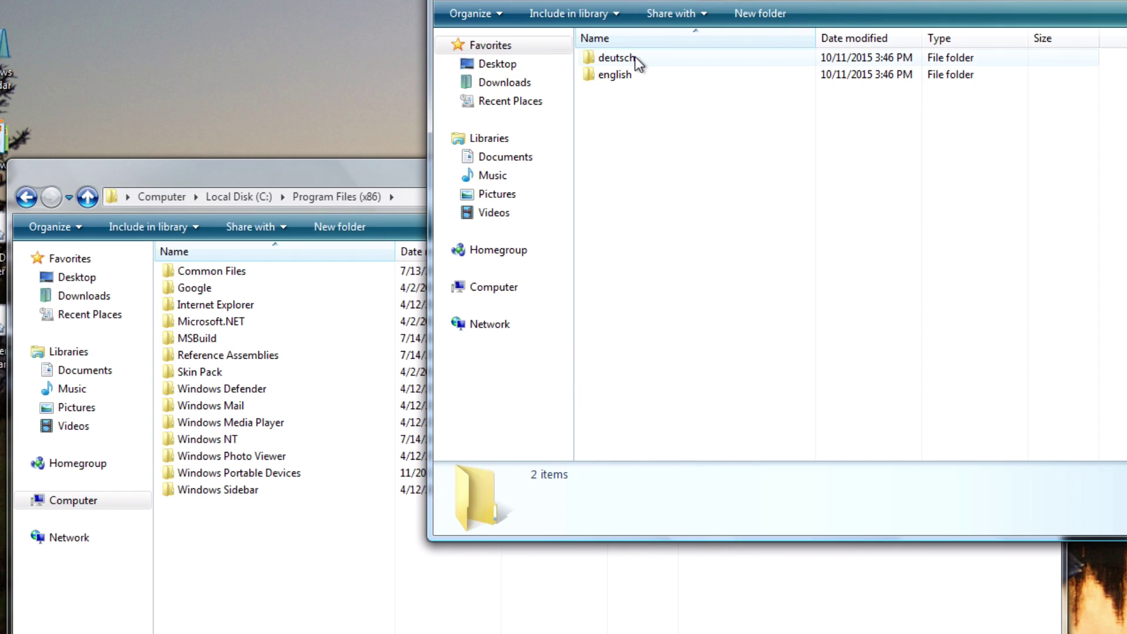
click(624, 75)
double_click(624, 75)
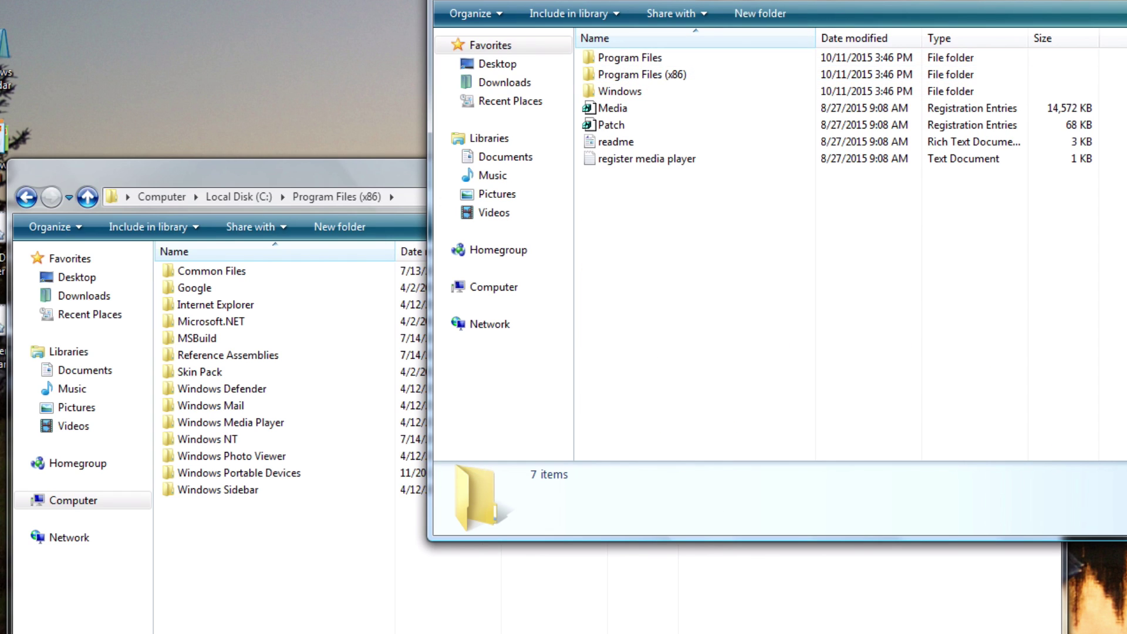
Copy the Windows Media Player folder from the Program Files (x86) folder of the english WMP 11 pack
double_click(632, 73)
right_click(636, 60)
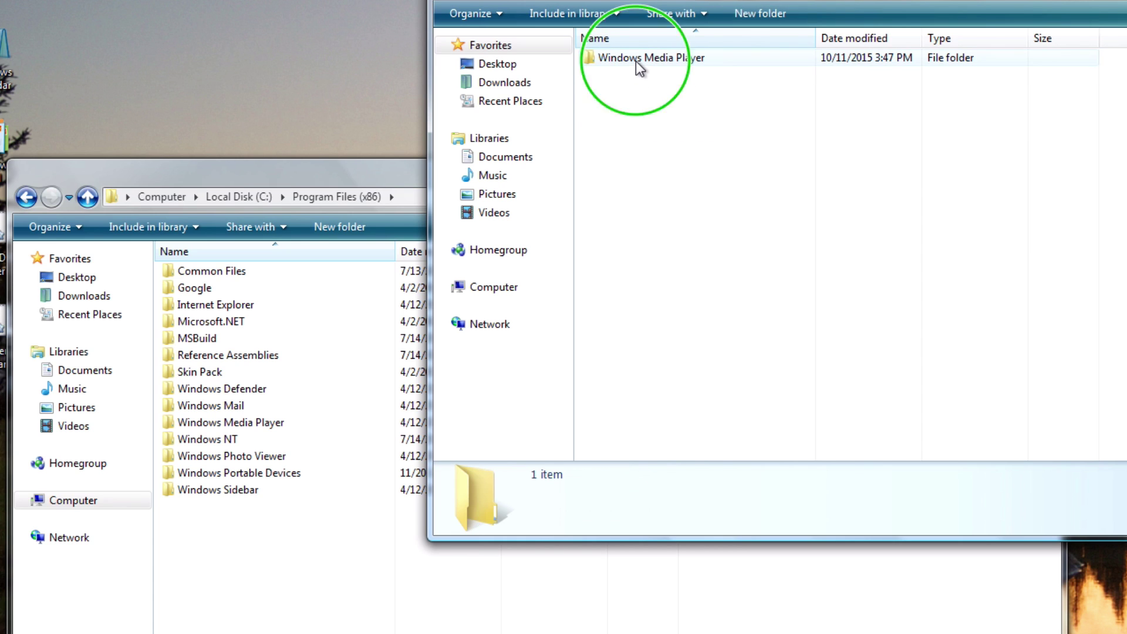
click(688, 310)
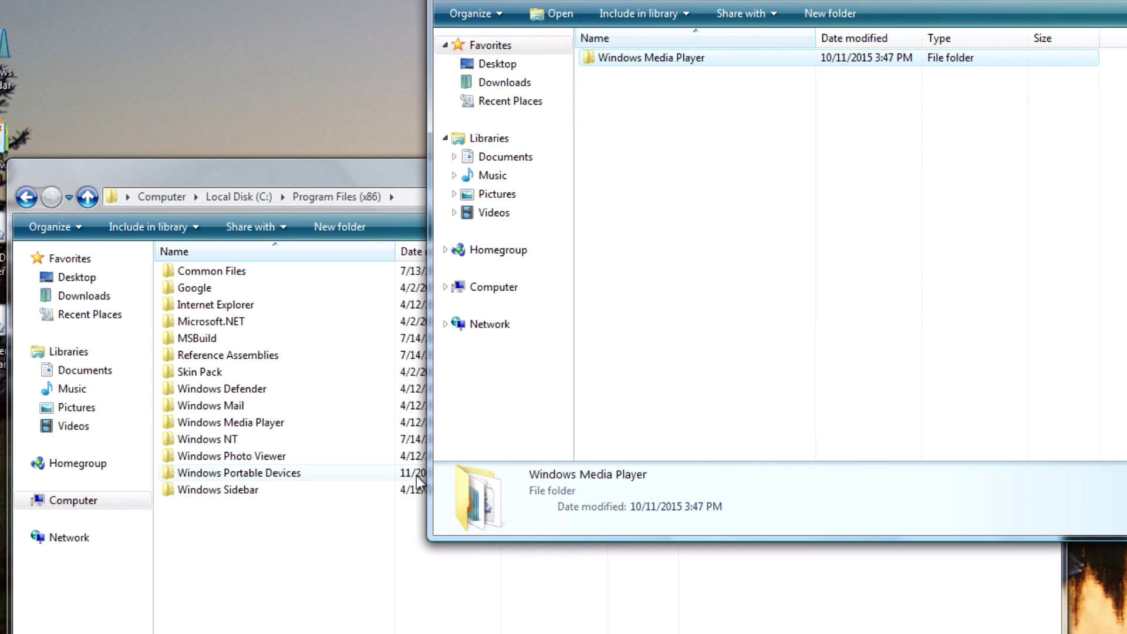
Take ownership of the Windows Media Player folder in C:\Program Files (x86), allowing the system change
click(284, 578)
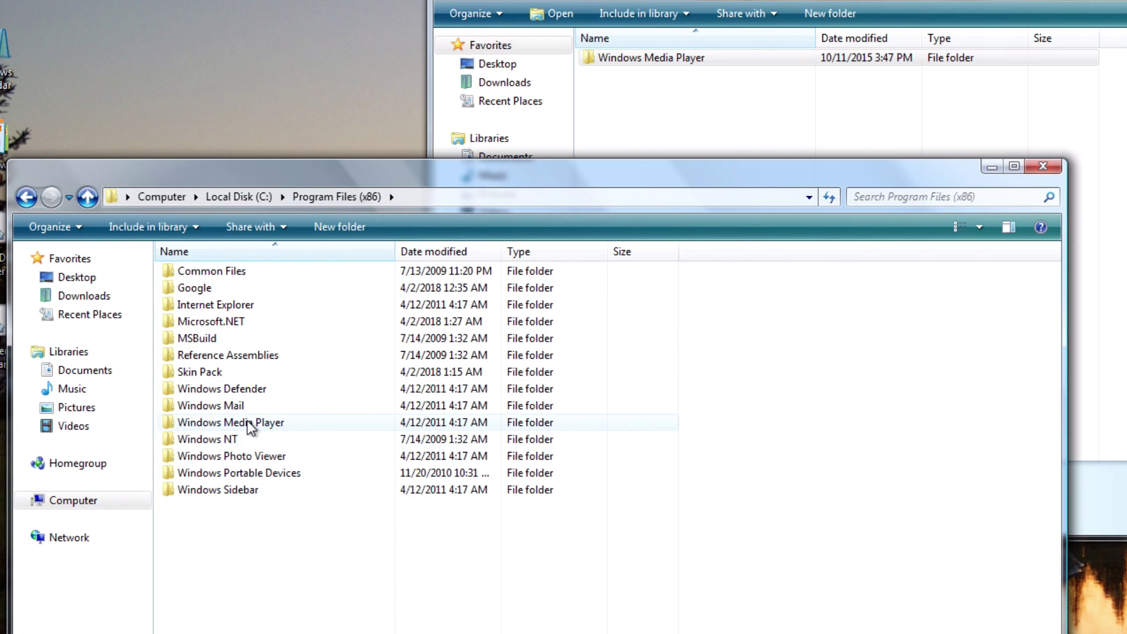
mouse_move(249, 427)
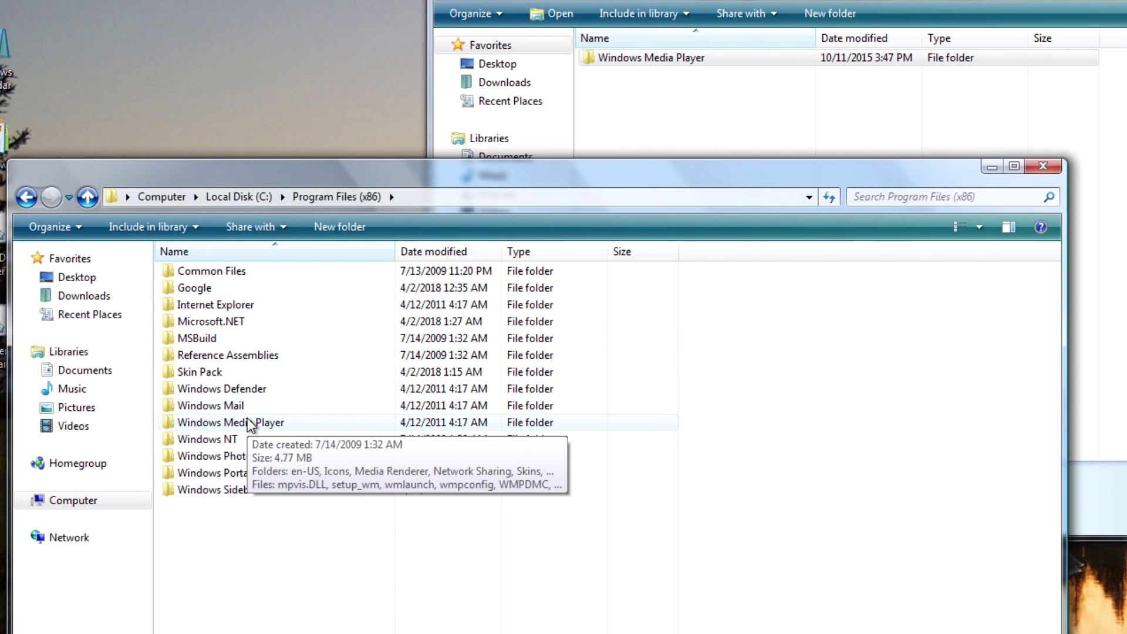
right_click(250, 424)
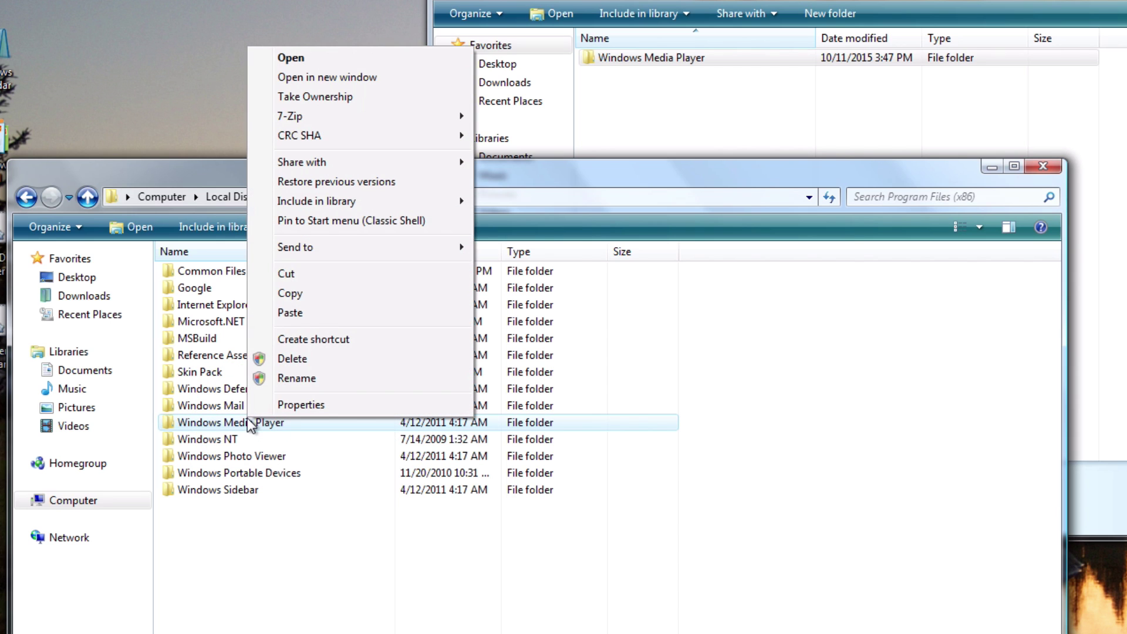
click(345, 97)
click(614, 502)
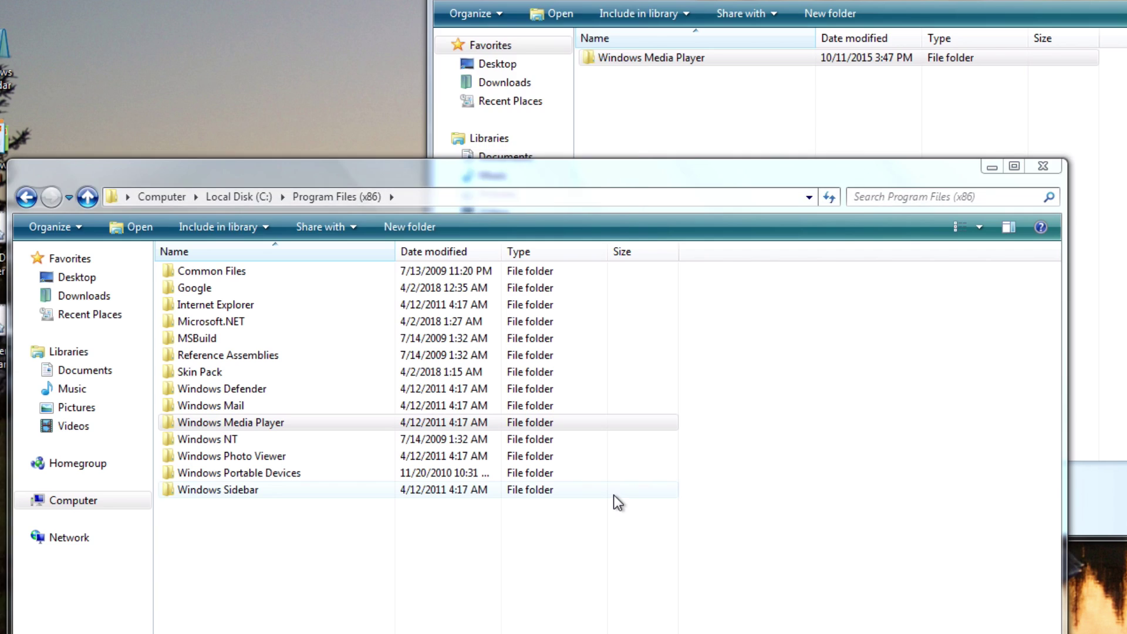
Delete the existing Windows Media Player folder from C:\Program Files (x86), approving the administrator request
right_click(294, 425)
click(338, 368)
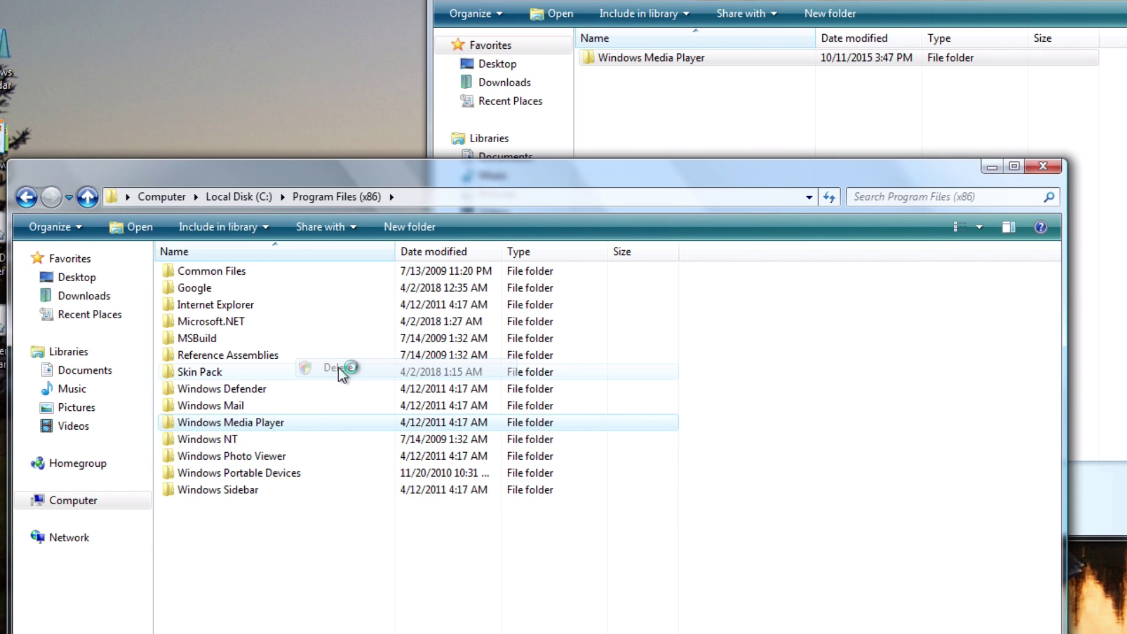
click(892, 329)
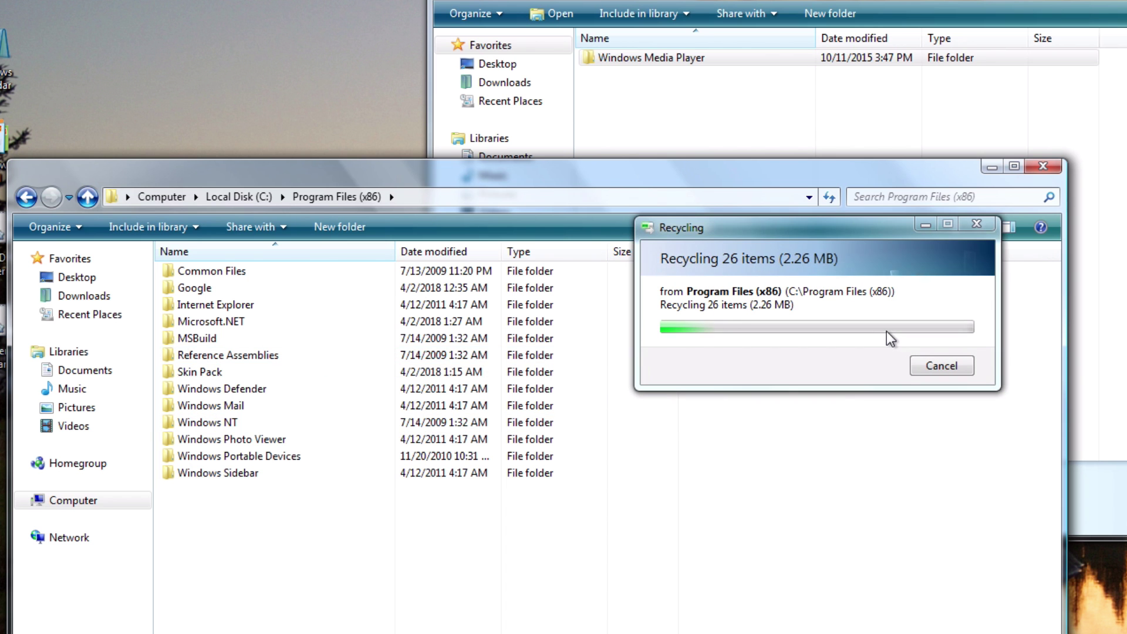
Paste the pack's Windows Media Player folder into C:\Program Files (x86), granting administrator permission
right_click(780, 445)
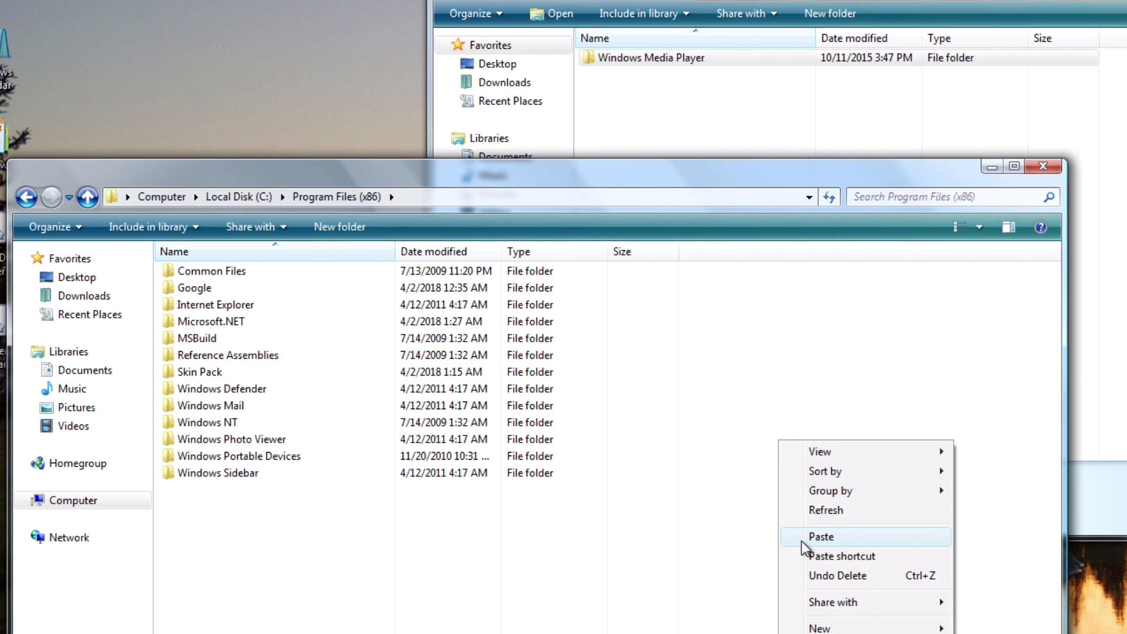
click(821, 536)
click(790, 370)
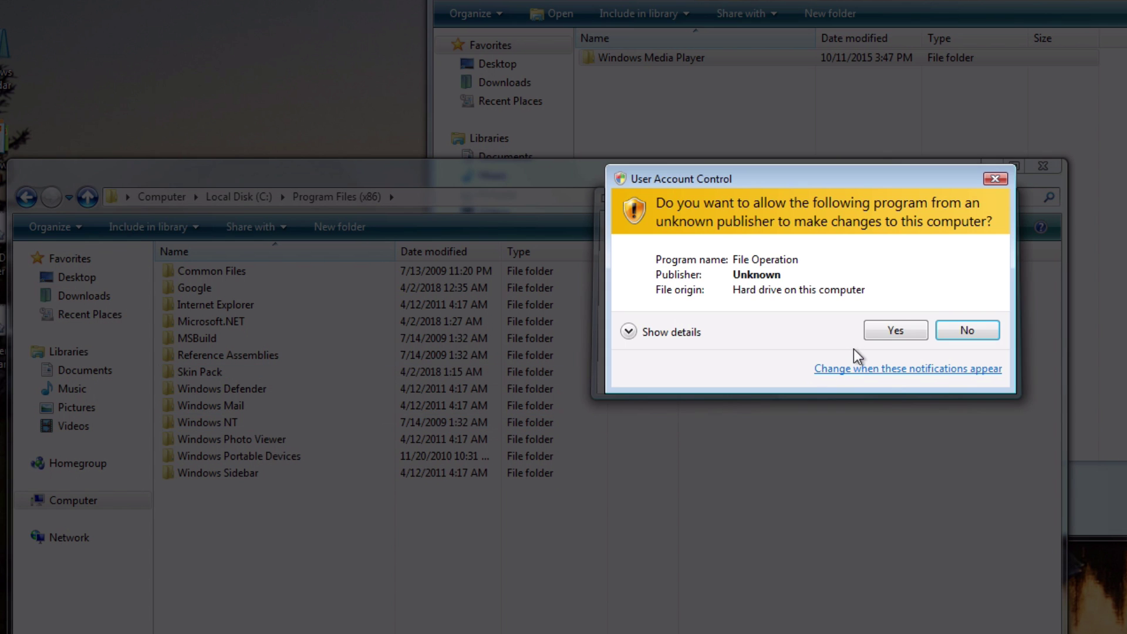
click(886, 330)
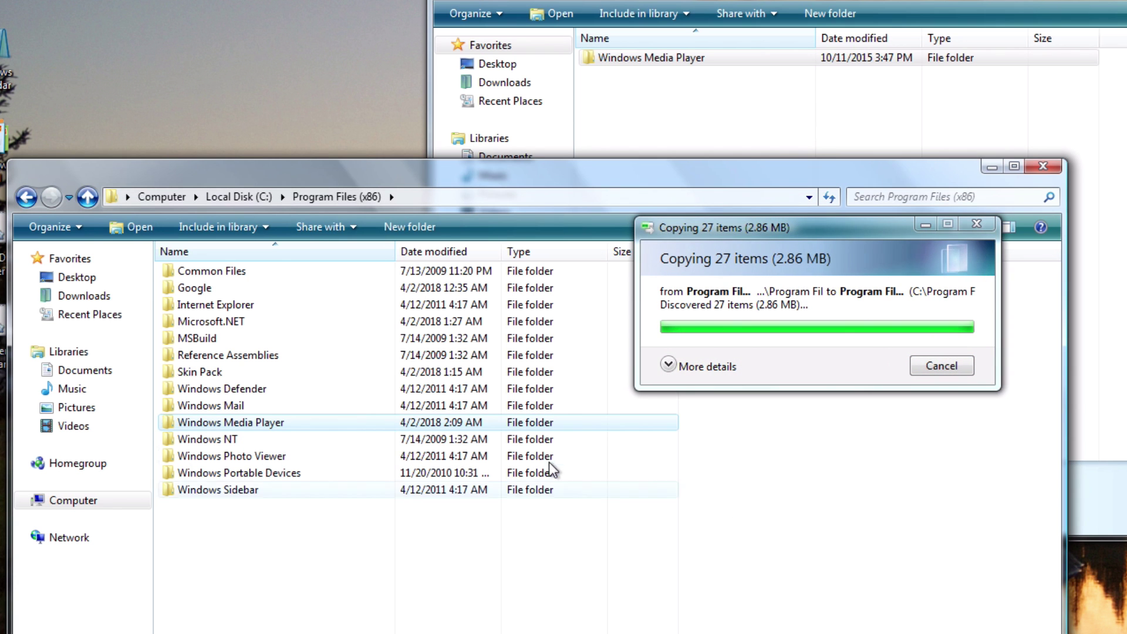
Return the destination window to Local Disk (C:) and open the System32 folder of the WMP 11 pack in the pack window
click(26, 197)
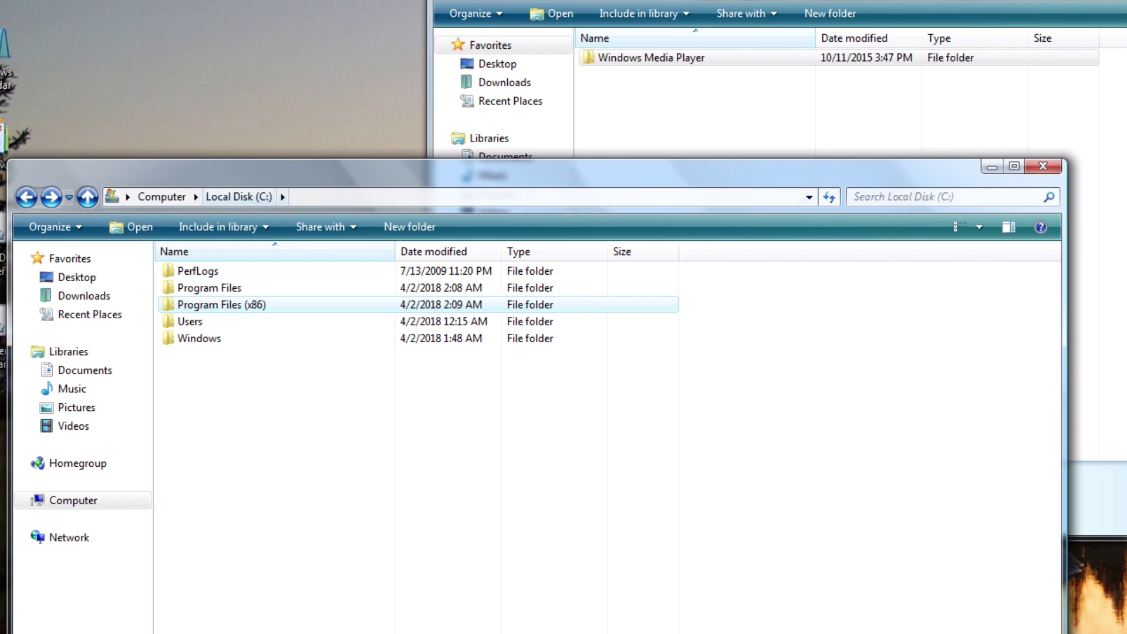
double_click(646, 57)
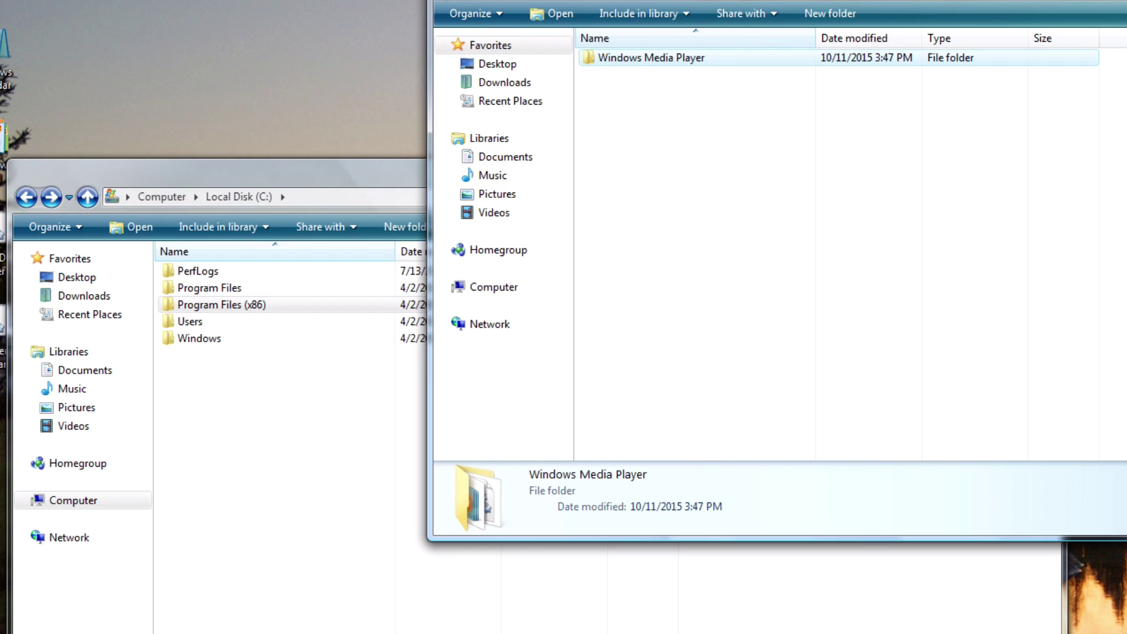
click(640, 74)
double_click(637, 94)
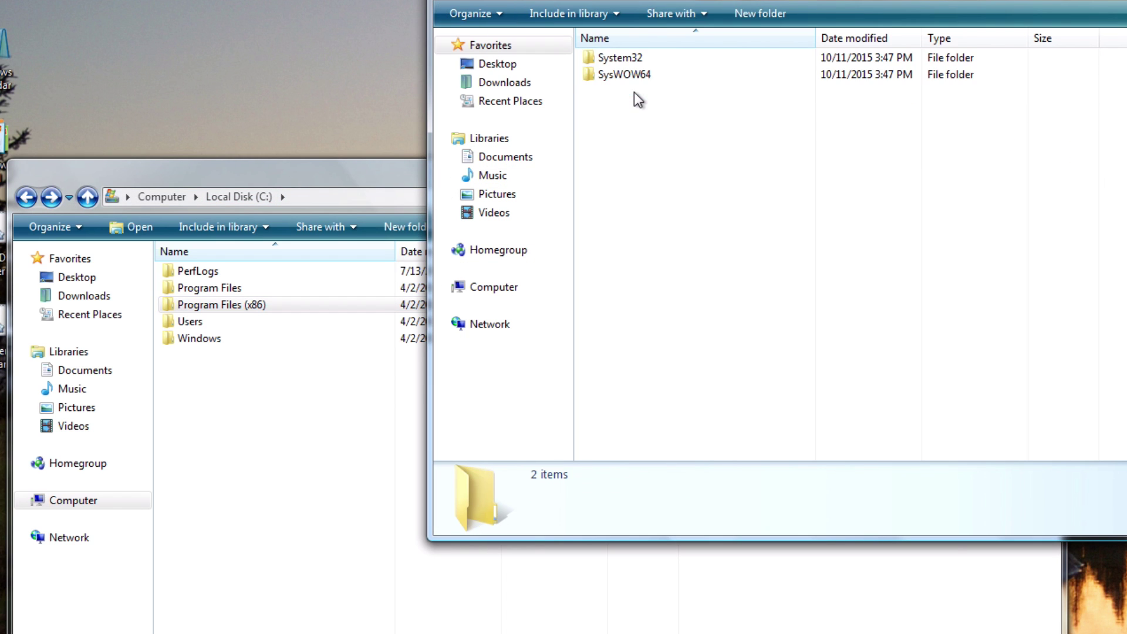
double_click(639, 58)
Open C:\Windows\System32 in the destination window
click(356, 441)
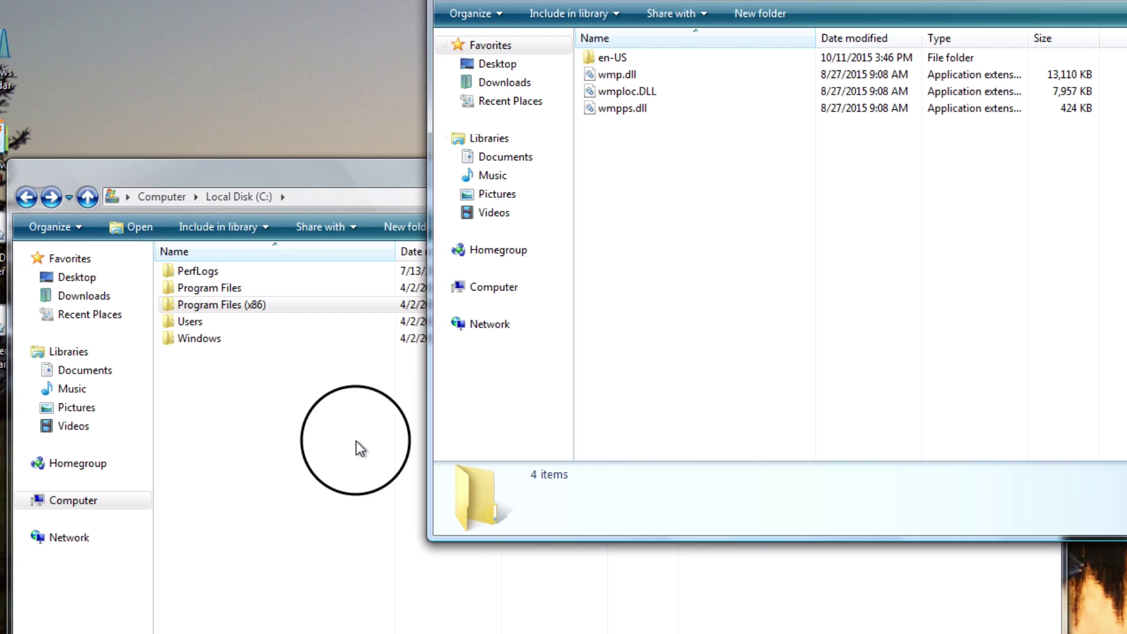
double_click(244, 340)
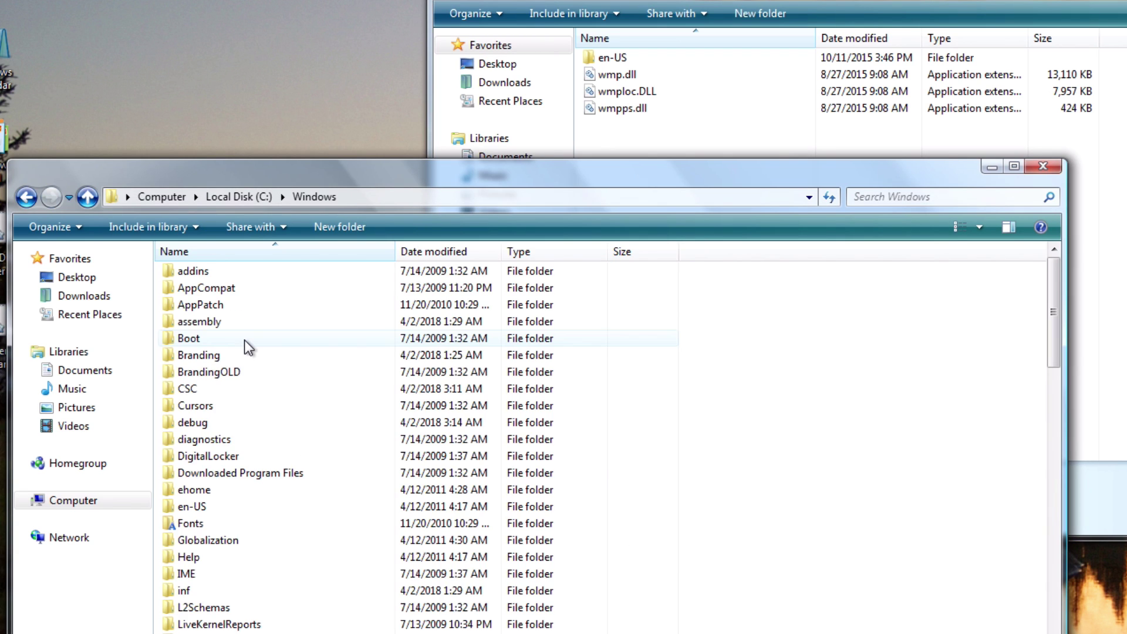
scroll(213, 522, down, 6)
scroll(235, 611, down, 3)
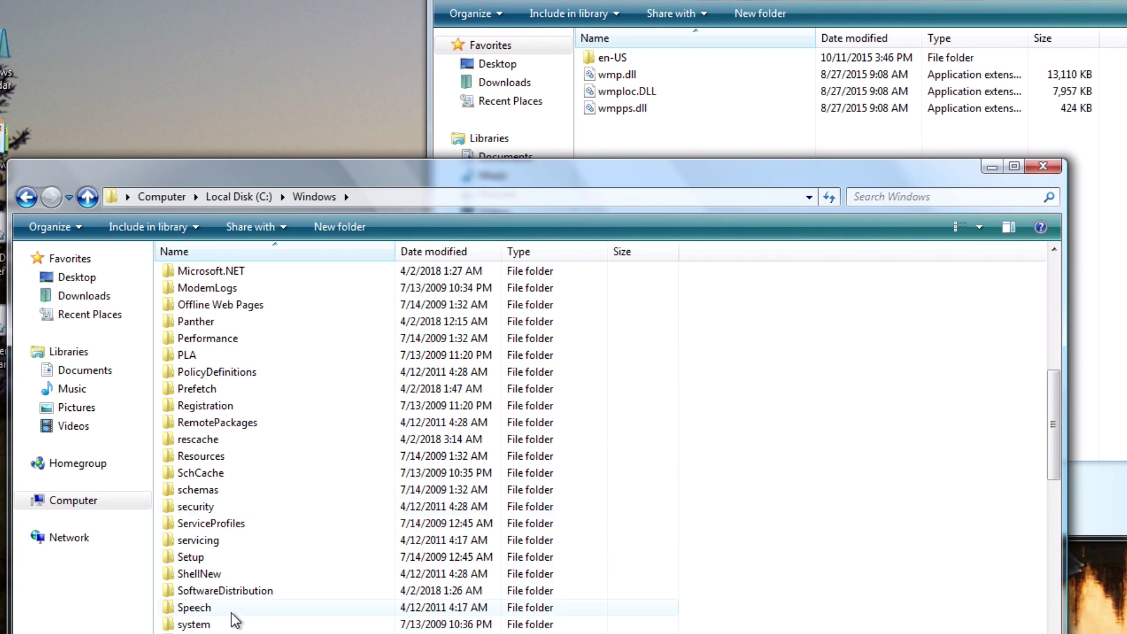
double_click(224, 587)
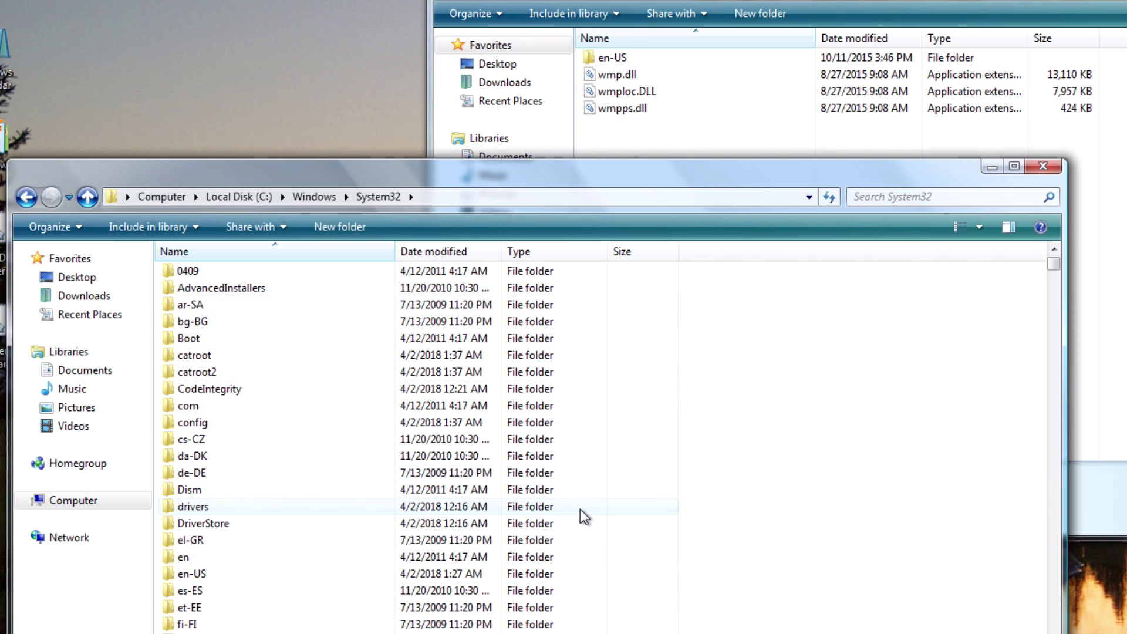
Search System32 for "wmp" and take ownership of wmp.dll, allowing the system change
click(897, 197)
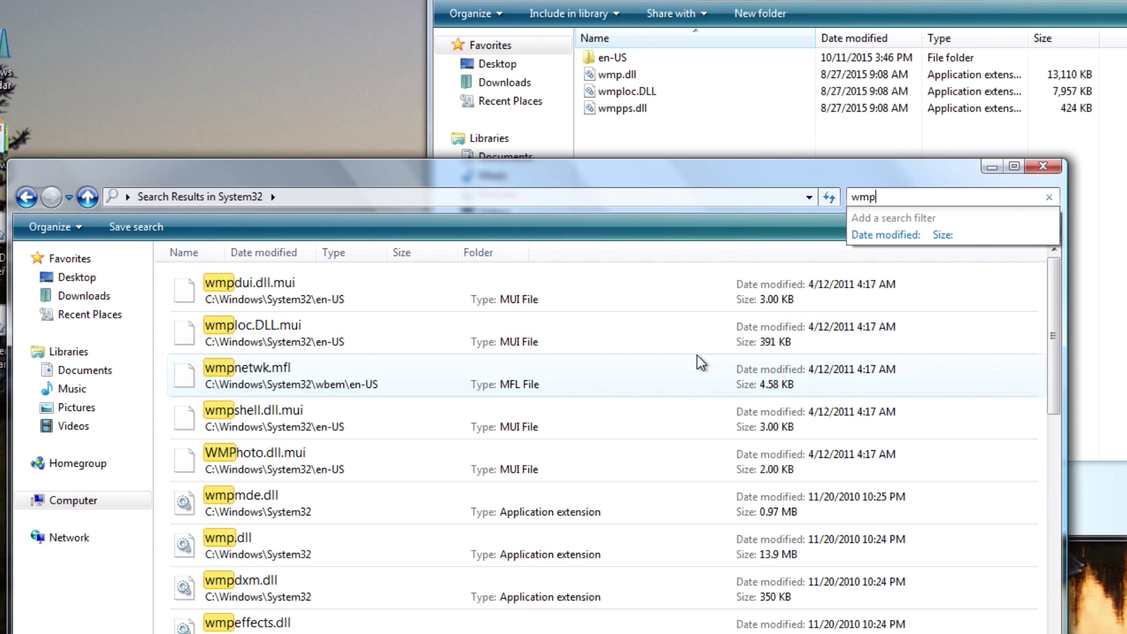
click(284, 540)
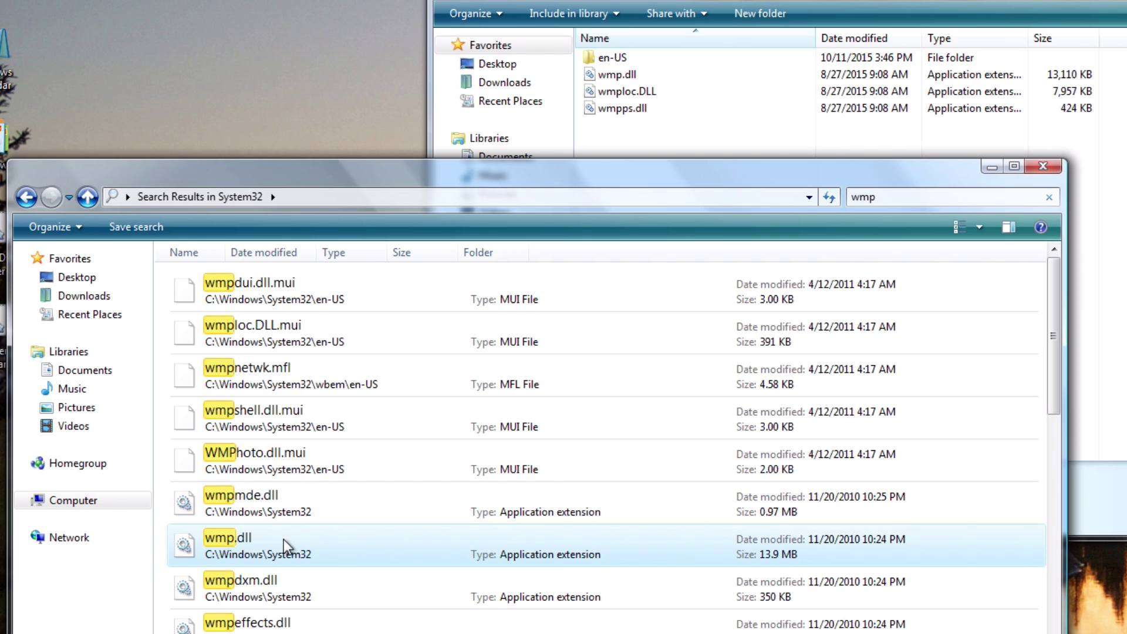
right_click(228, 545)
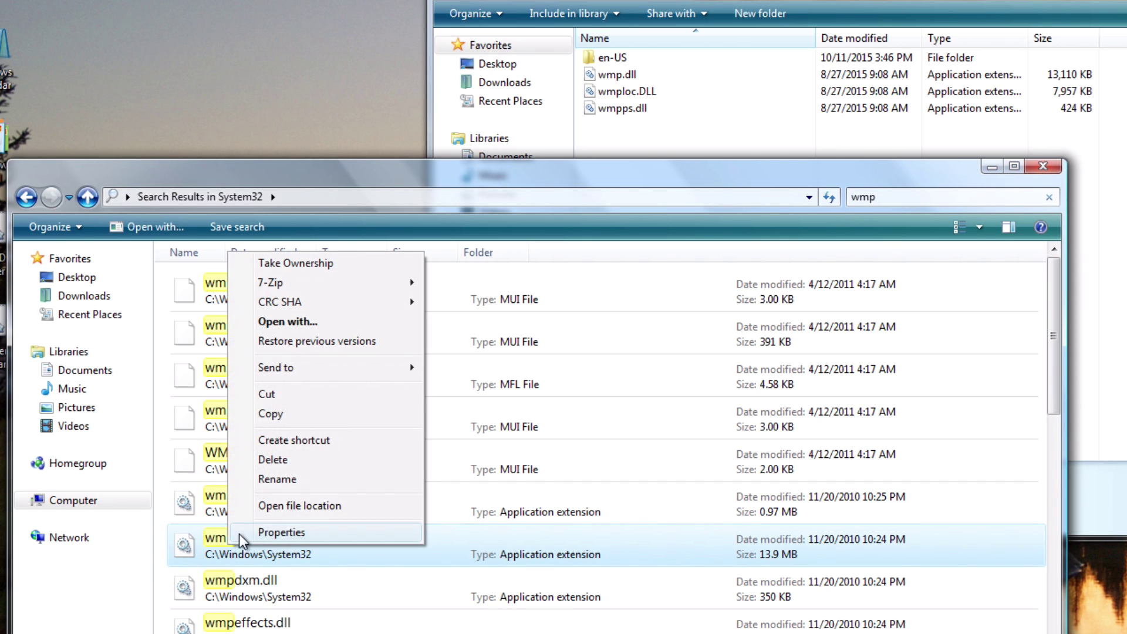
click(317, 265)
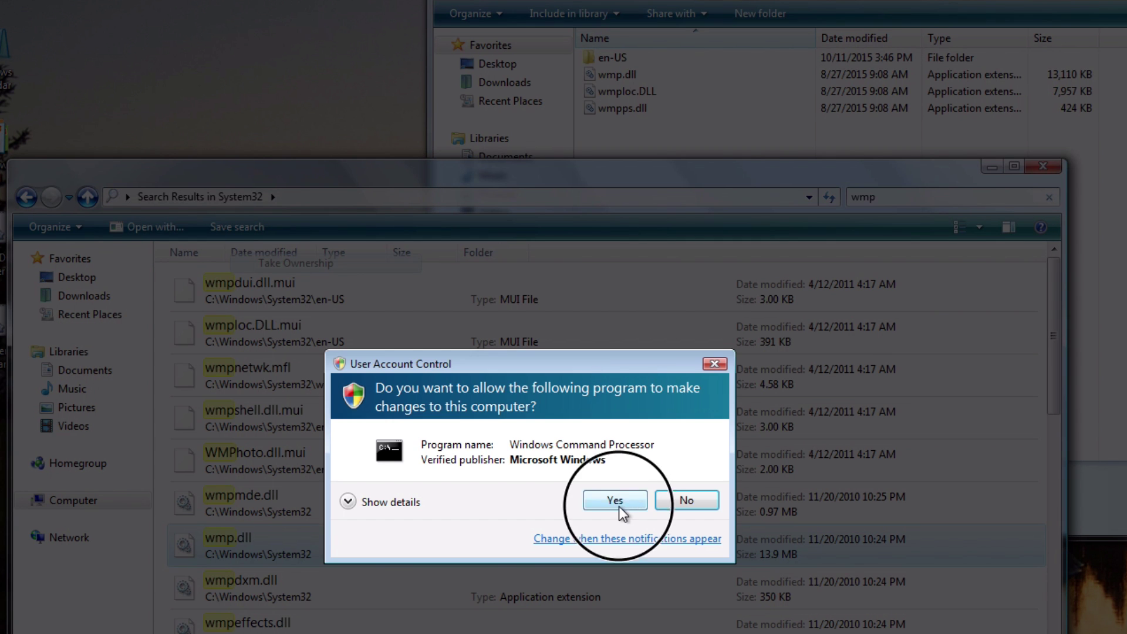
click(617, 505)
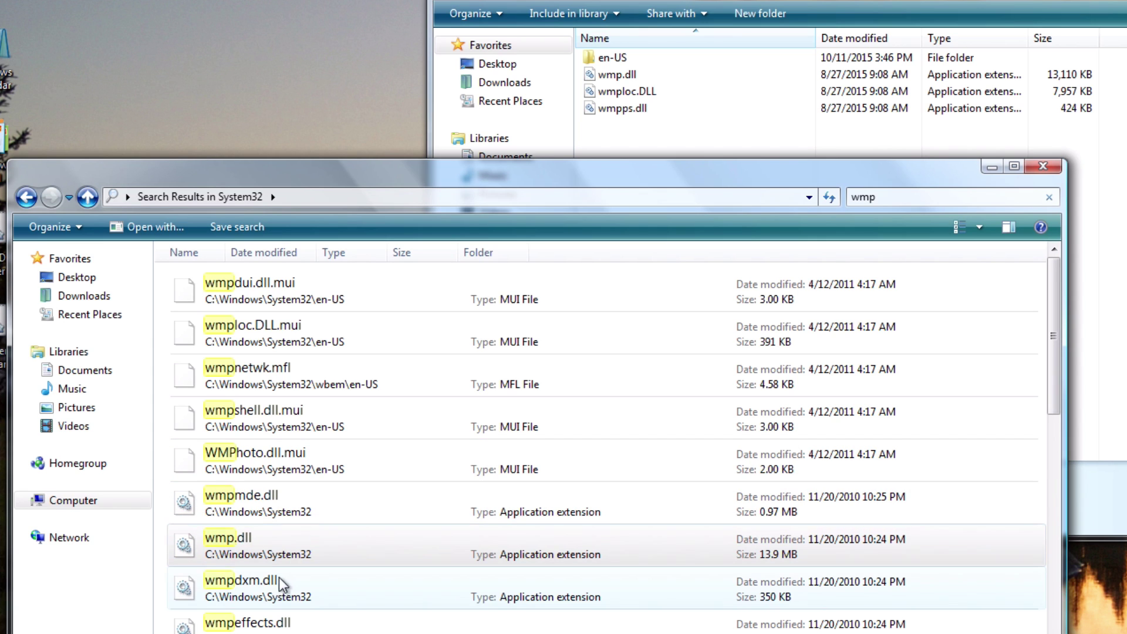
Check the pack's en-US folder and take ownership of wmpdui.dll.mui in the System32 search results, allowing the system change
double_click(654, 58)
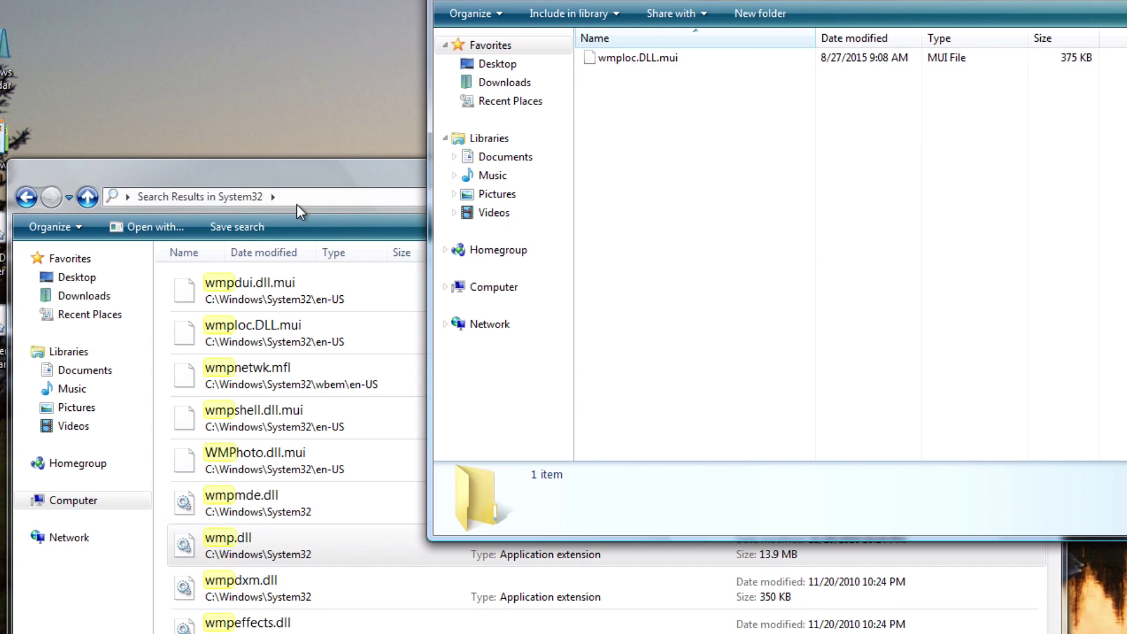
click(312, 171)
right_click(271, 293)
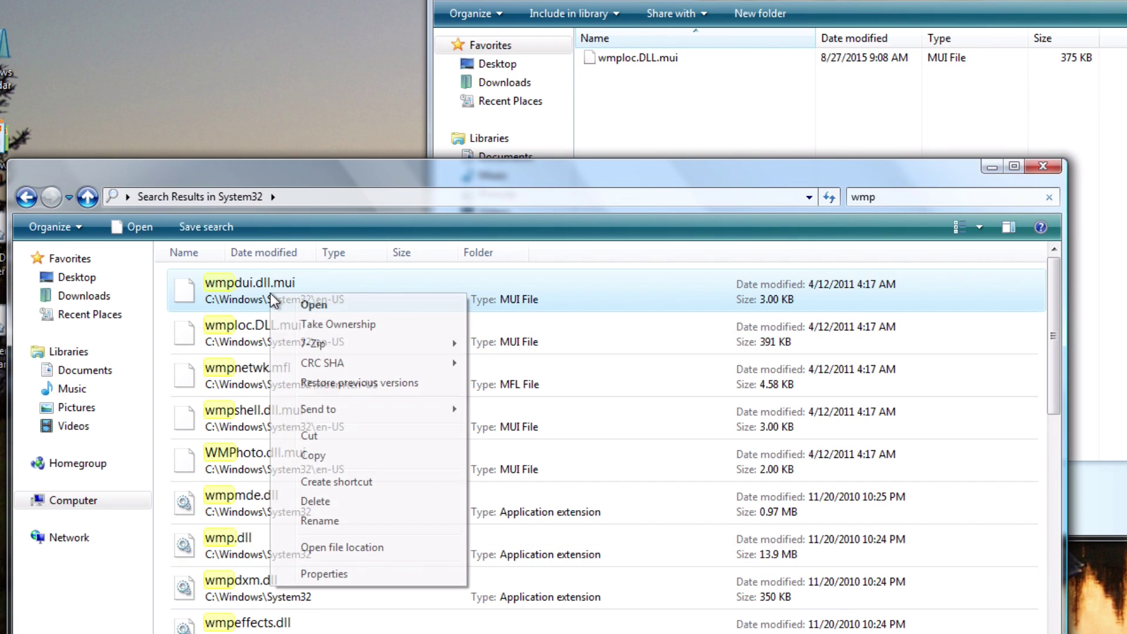
click(291, 324)
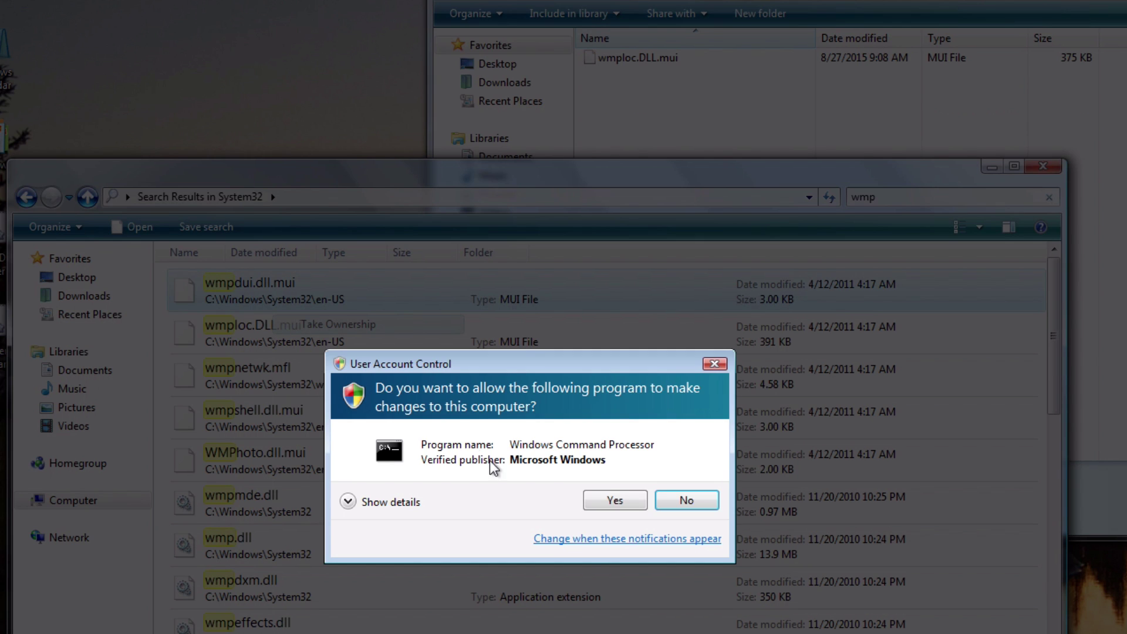
click(615, 500)
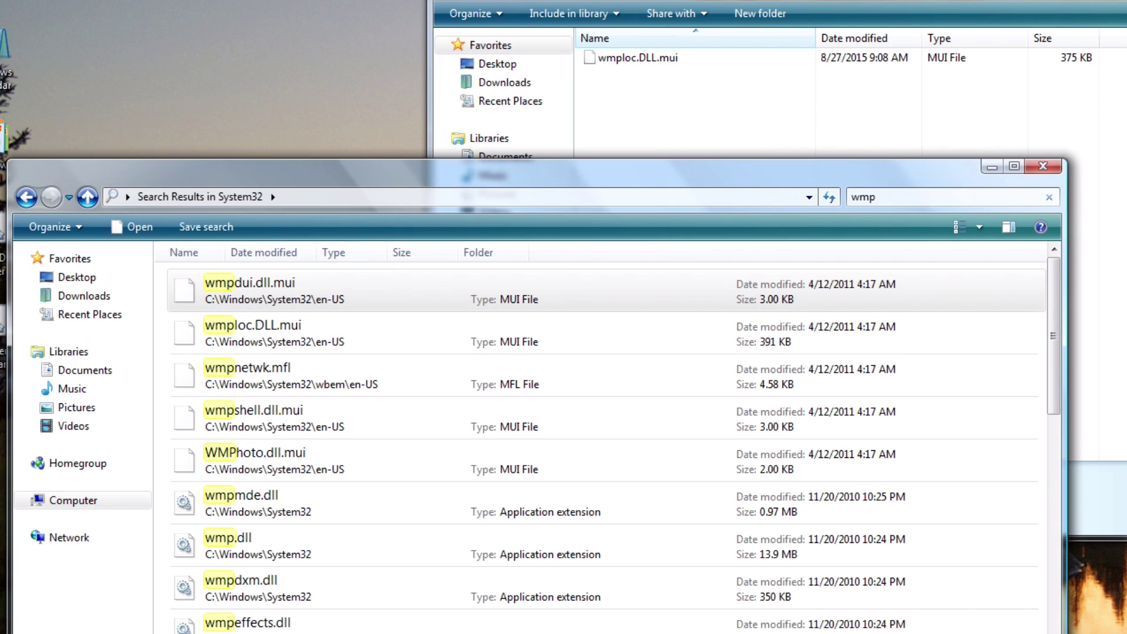
Return the pack window to its System32 folder and take ownership of wmploc.DLL in the C:\Windows\System32 search results
click(600, 39)
key(BackSpace)
click(356, 188)
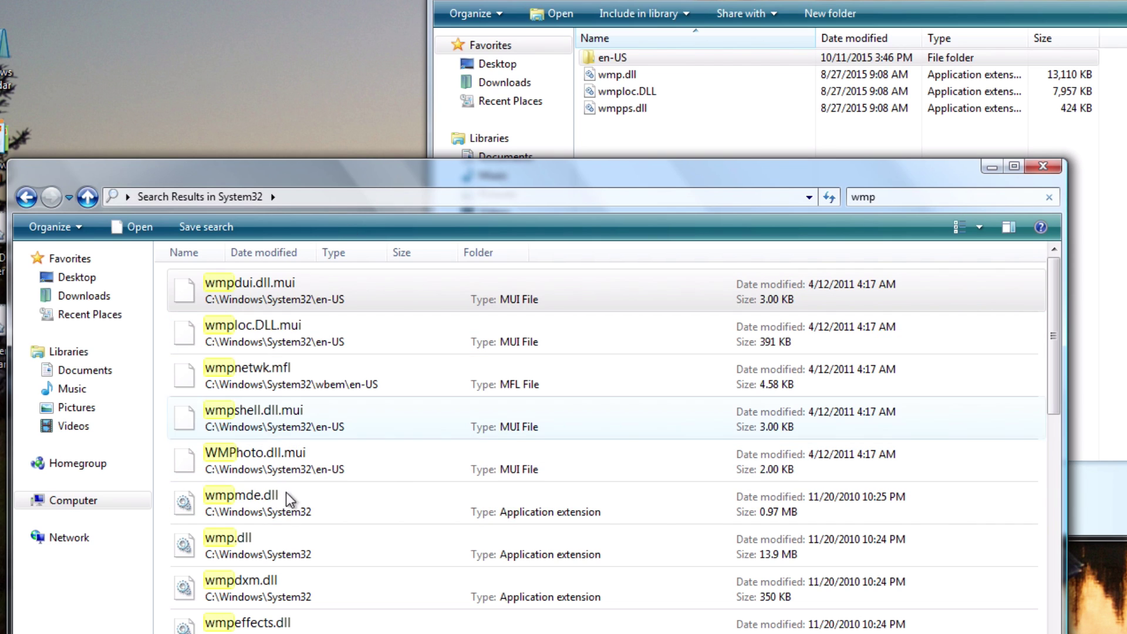
click(257, 581)
scroll(255, 584, down, 3)
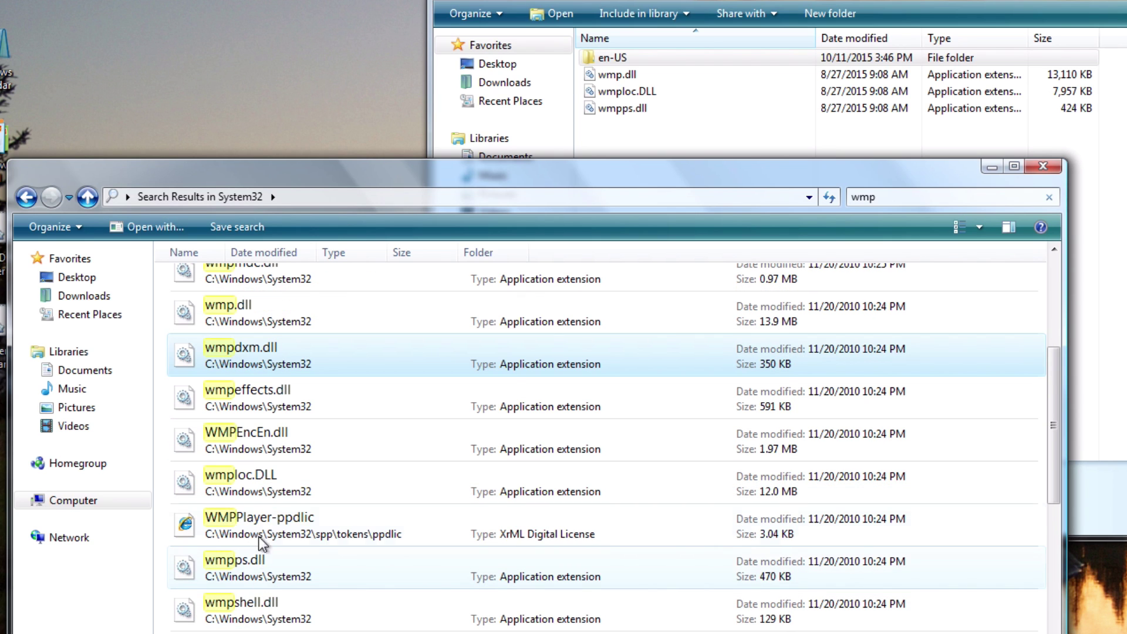
right_click(258, 496)
click(349, 218)
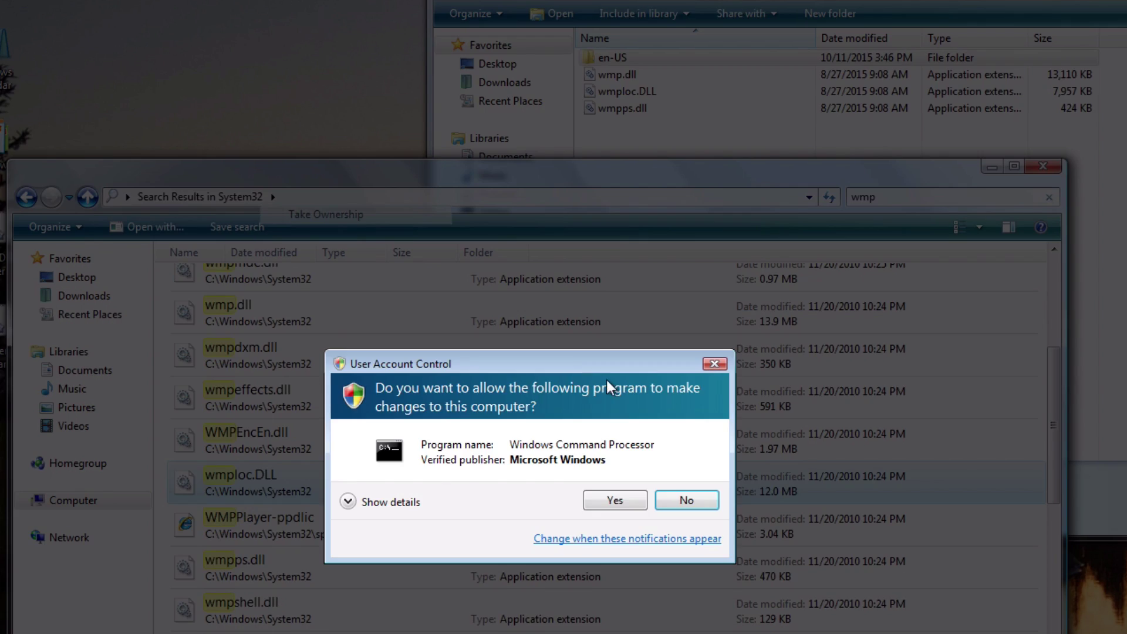
click(612, 497)
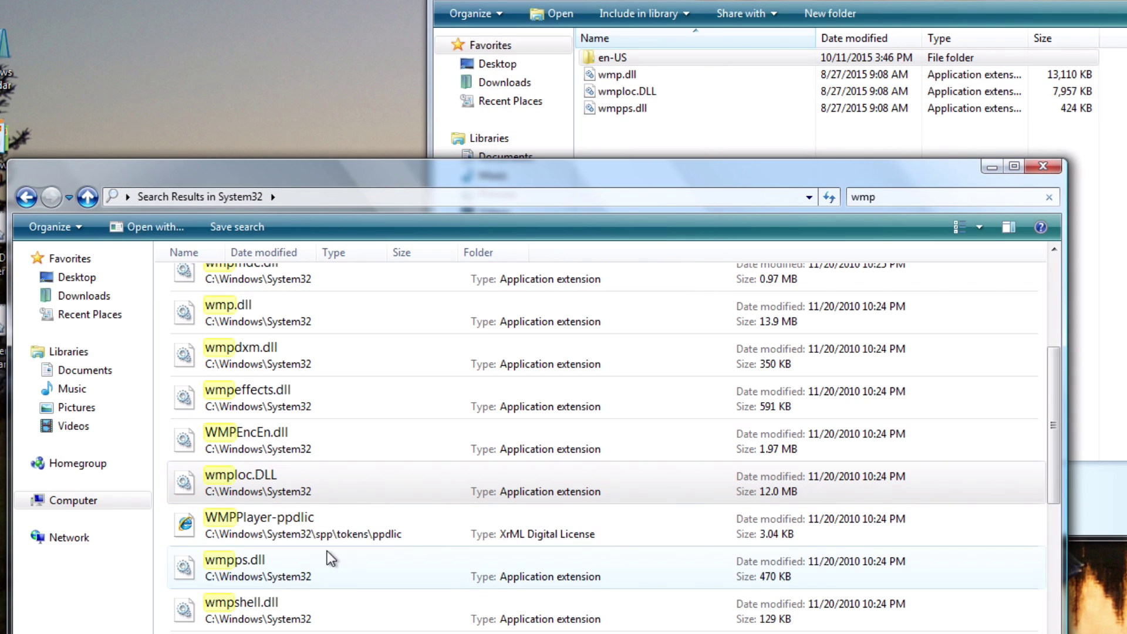
Take ownership of wmpps.dll in C:\Windows\System32, allowing the system change
right_click(258, 564)
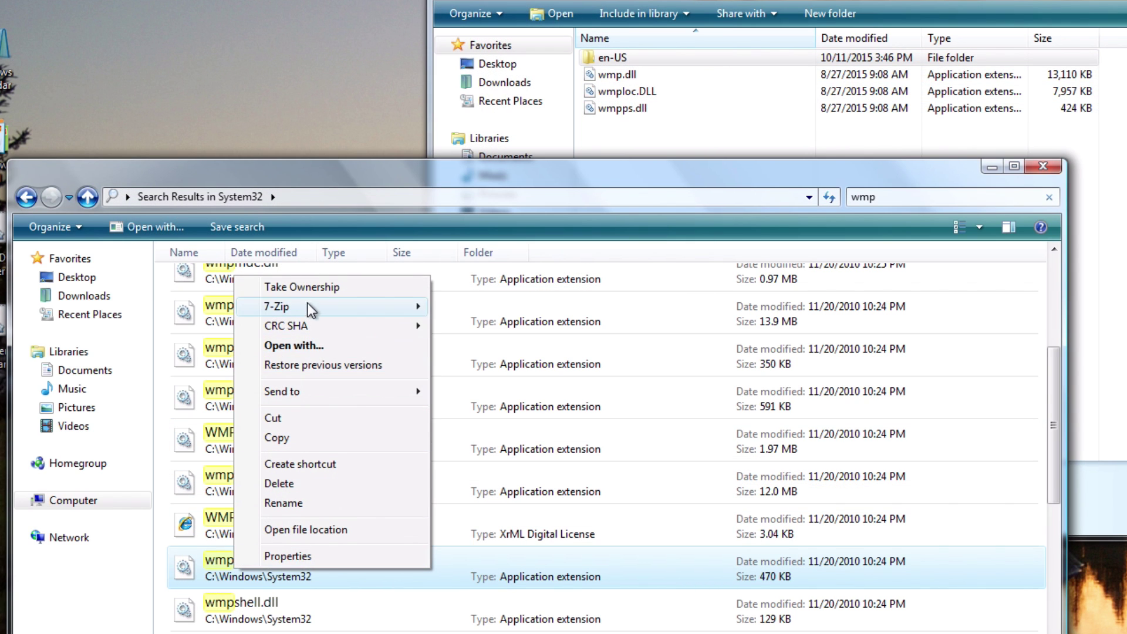
click(305, 286)
click(615, 500)
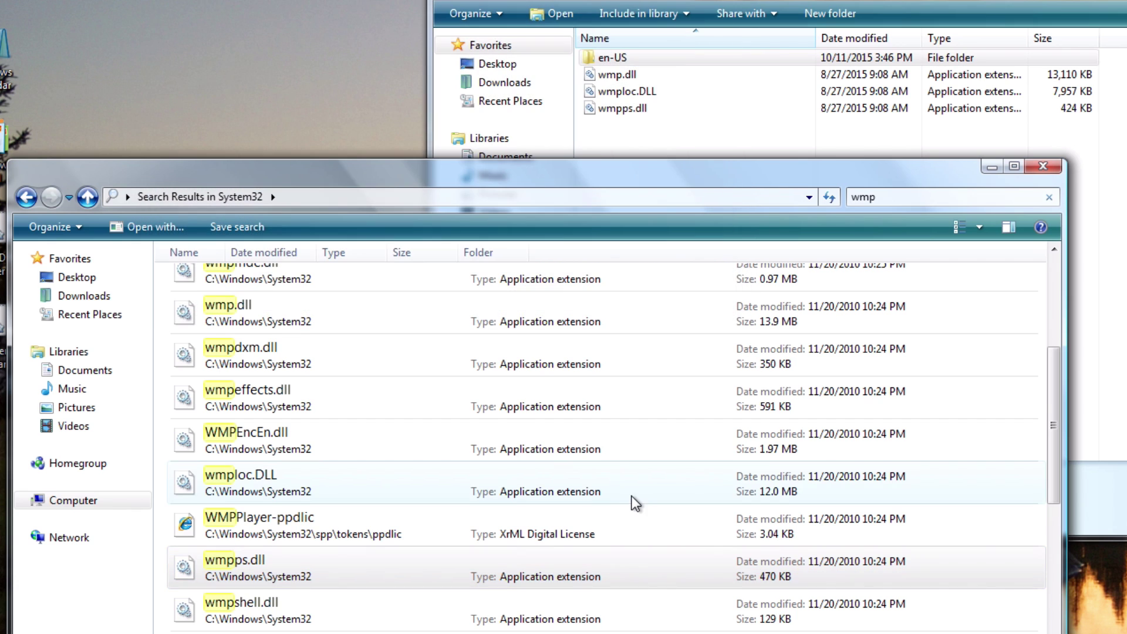
Copy wmp.dll, wmploc.DLL and wmpps.dll from the pack's System32 folder into C:\Windows\System32, granting administrator permission
click(26, 197)
click(675, 144)
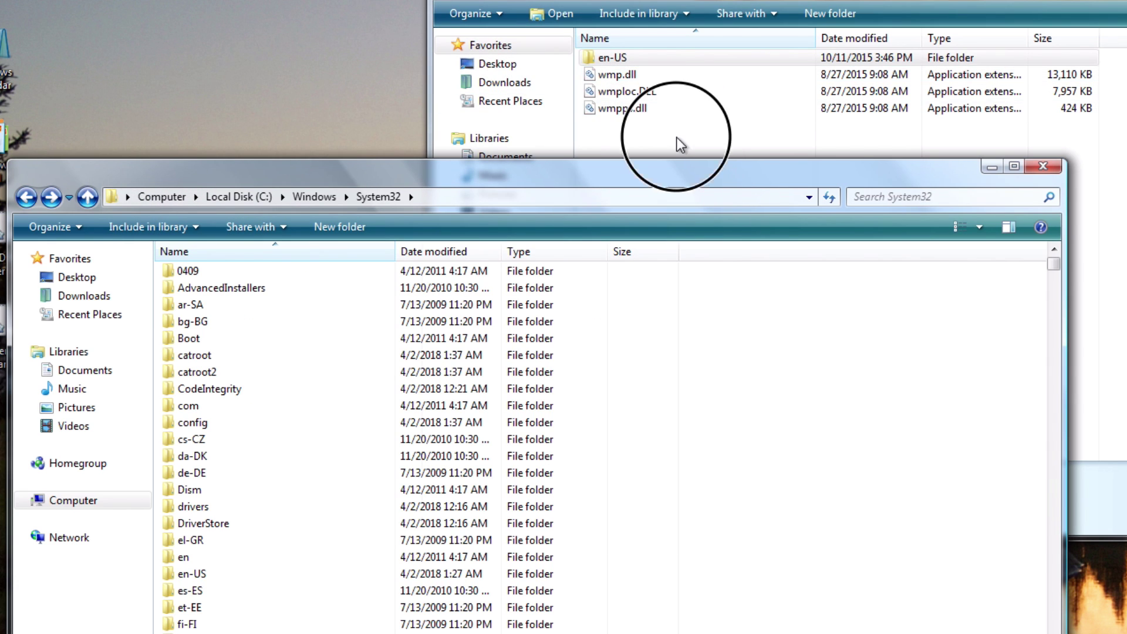
drag(634, 81, 632, 108)
right_click(632, 107)
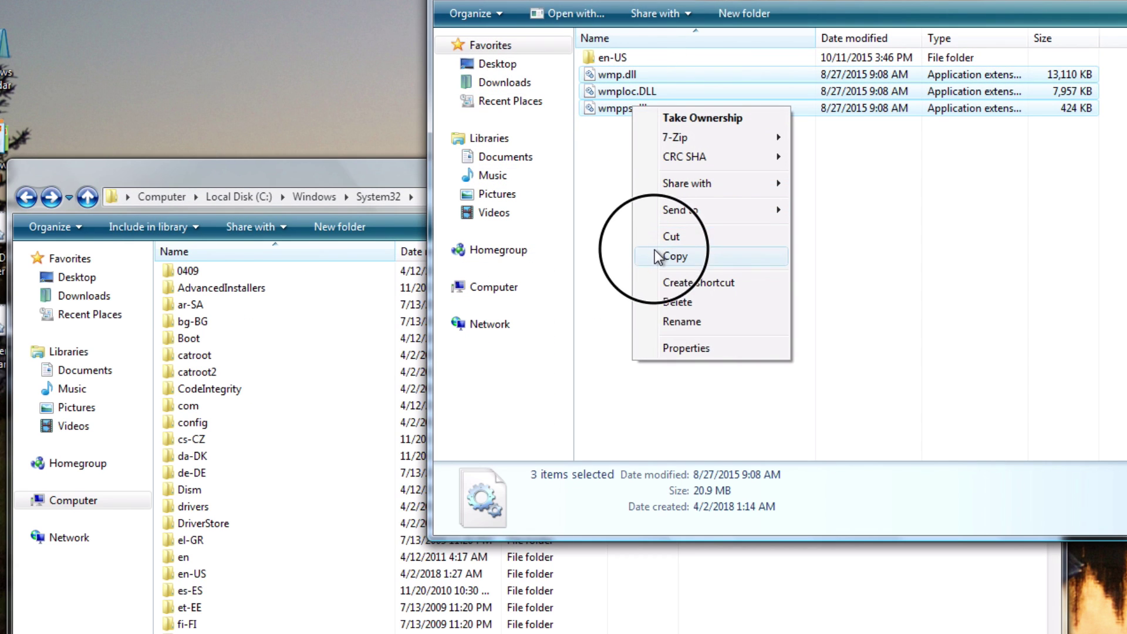
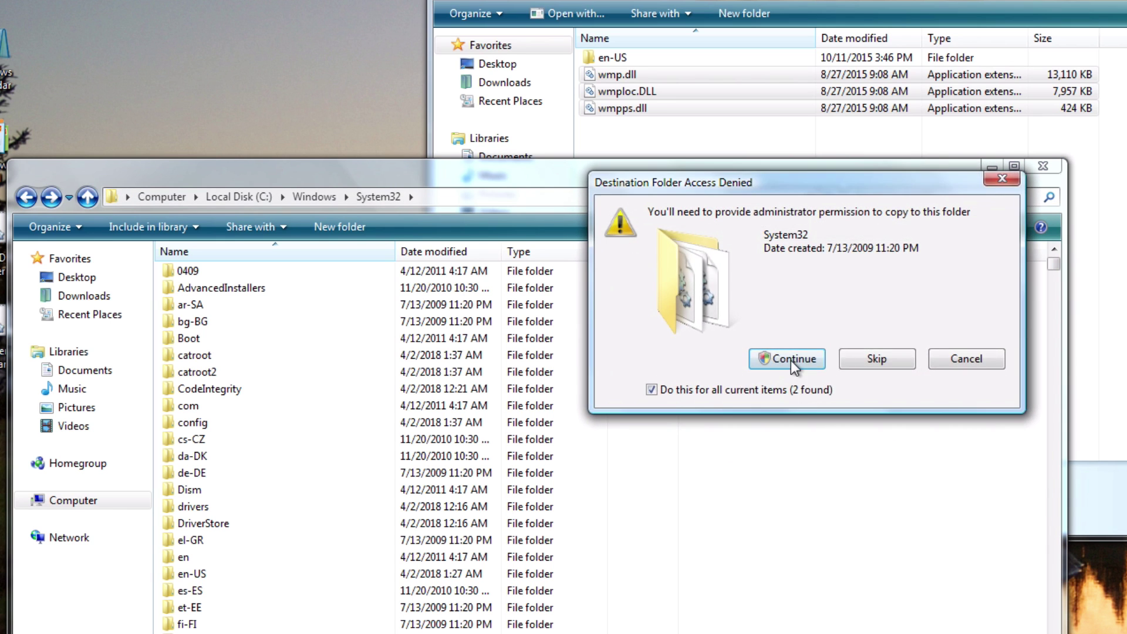
click(791, 360)
click(876, 332)
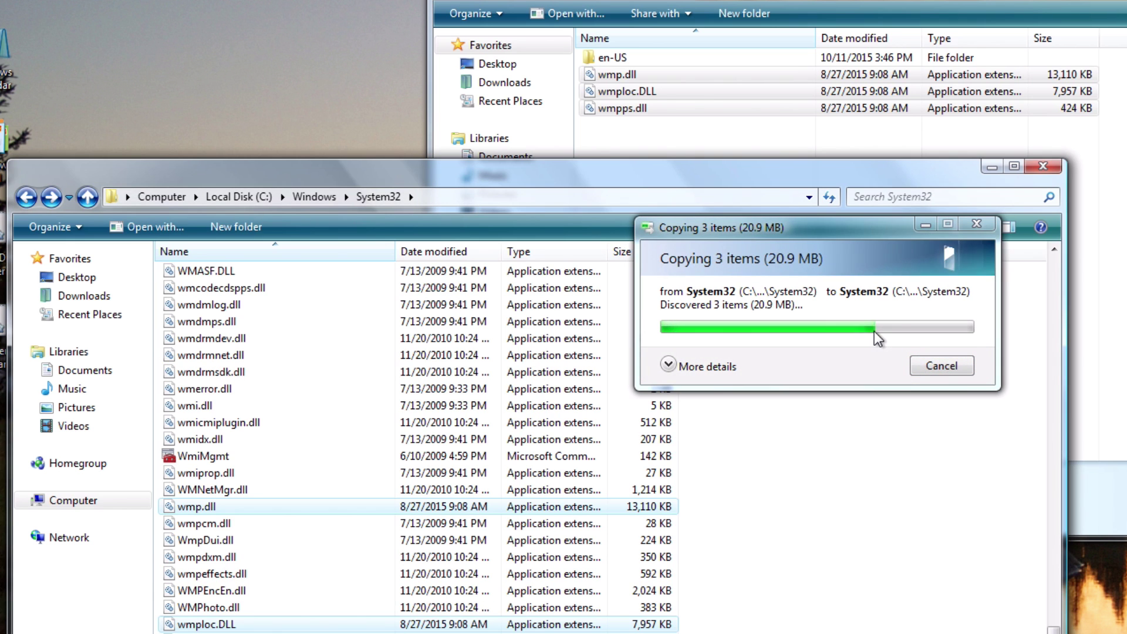
Open the en-US folder inside C:\Windows\System32
scroll(721, 394, up, 15)
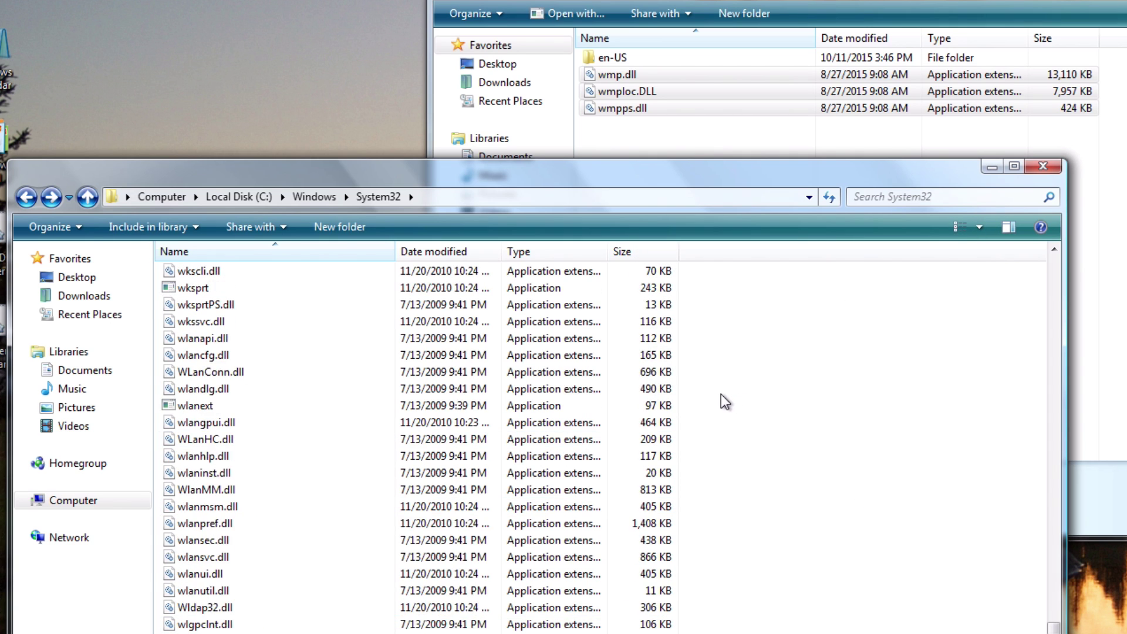
click(411, 197)
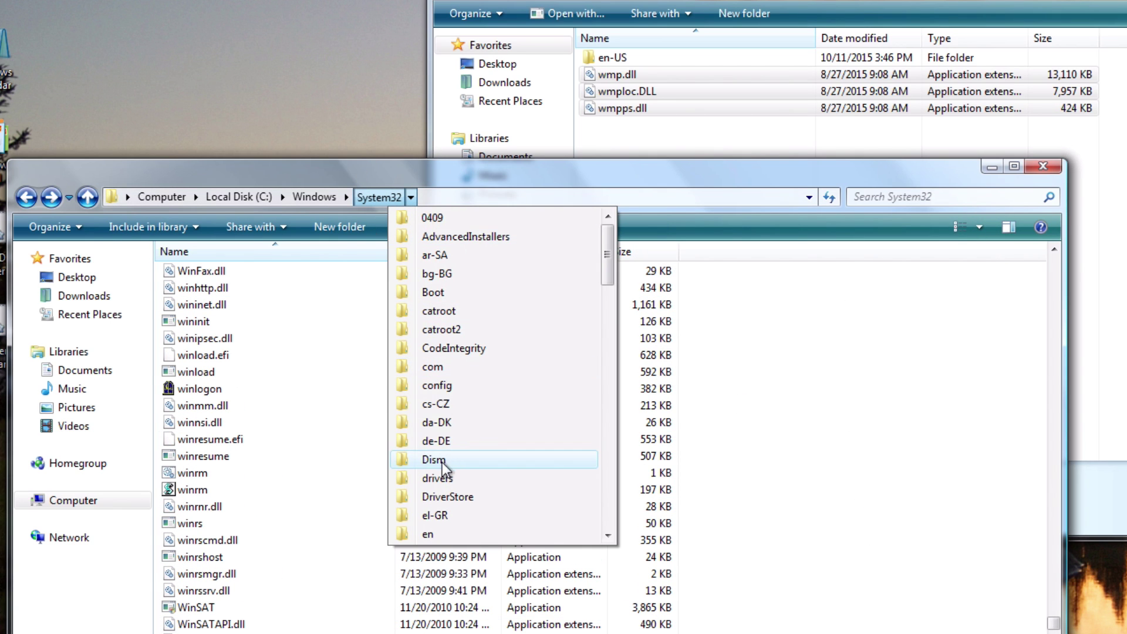
scroll(461, 440, down, 2)
click(456, 437)
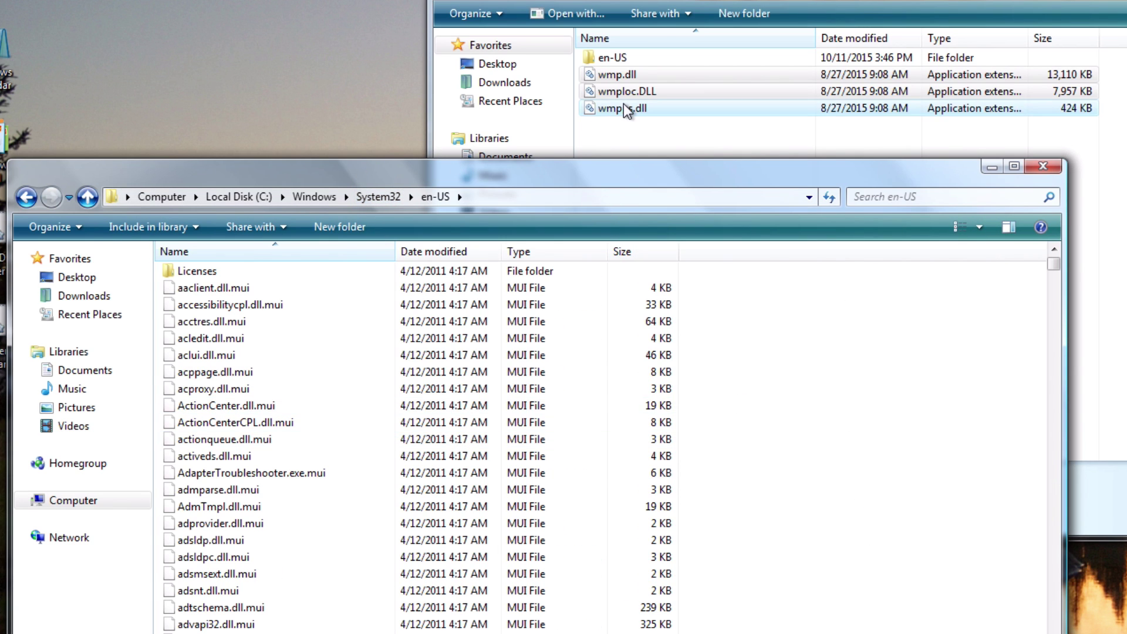
Copy wmploc.DLL.mui from the pack's System32\en-US folder into C:\Windows\System32\en-US, replacing the existing file and granting administrator permission
click(626, 62)
double_click(626, 61)
right_click(624, 63)
click(668, 252)
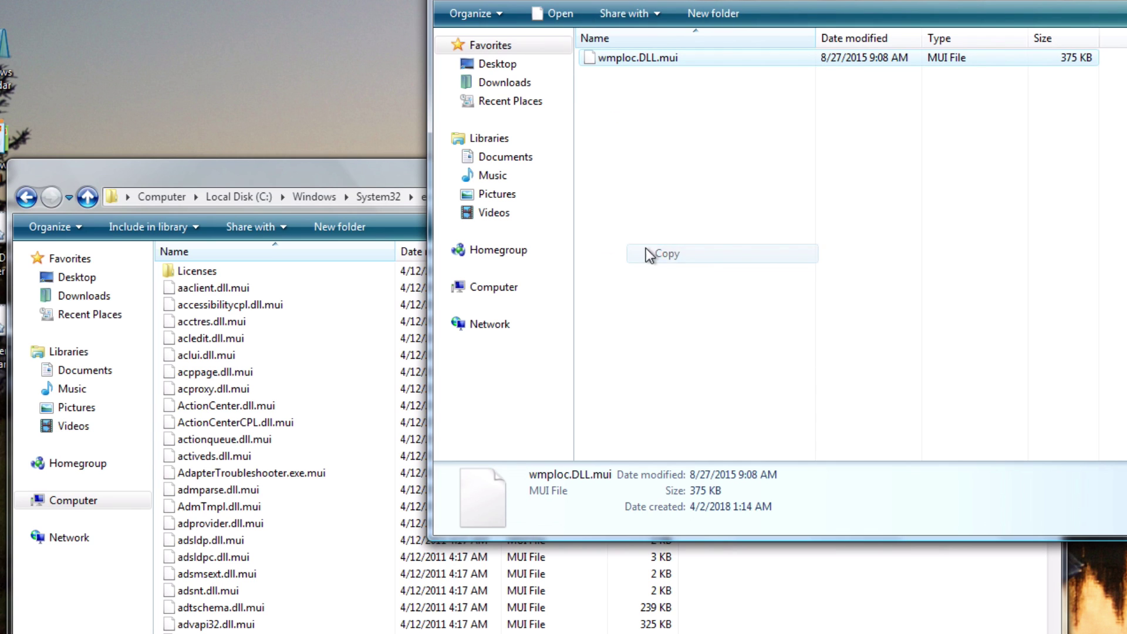
click(323, 163)
right_click(924, 435)
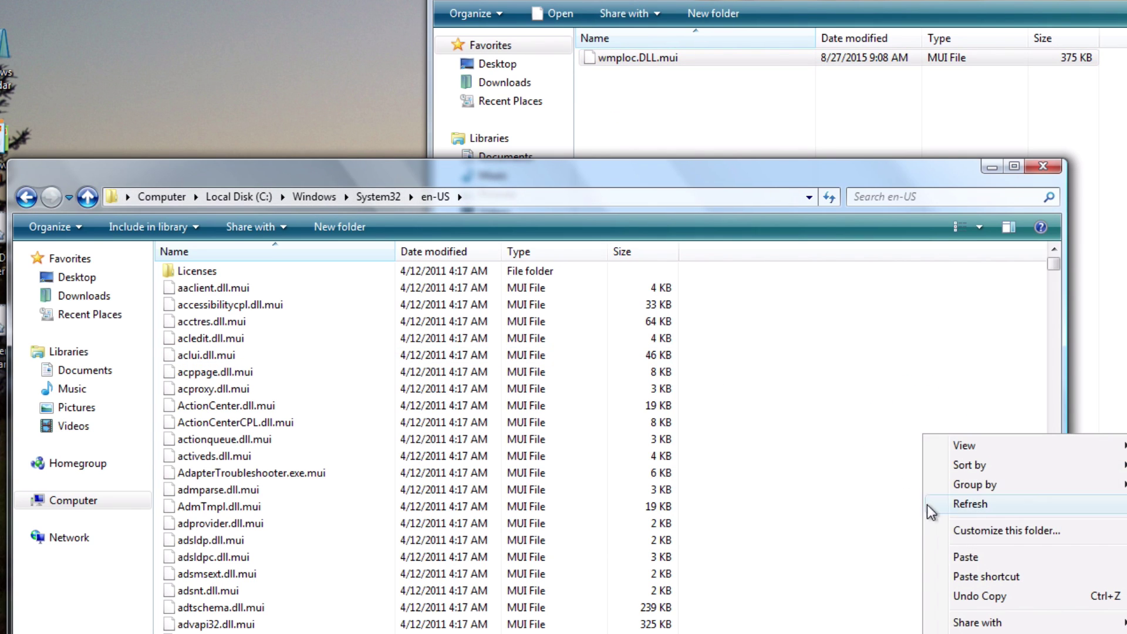
click(943, 557)
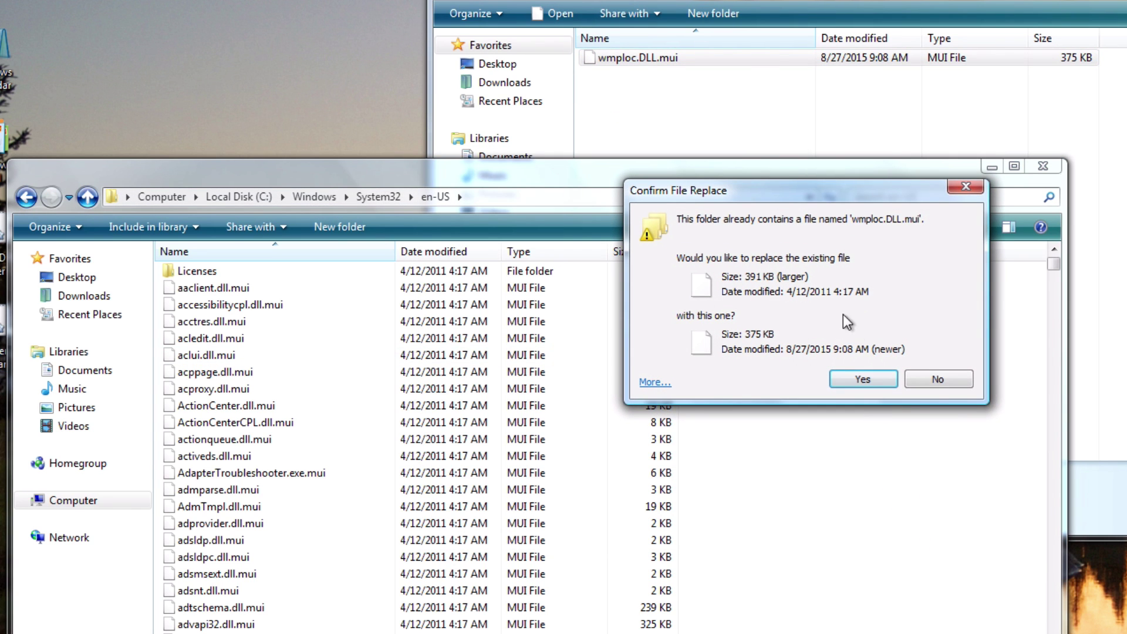
click(842, 375)
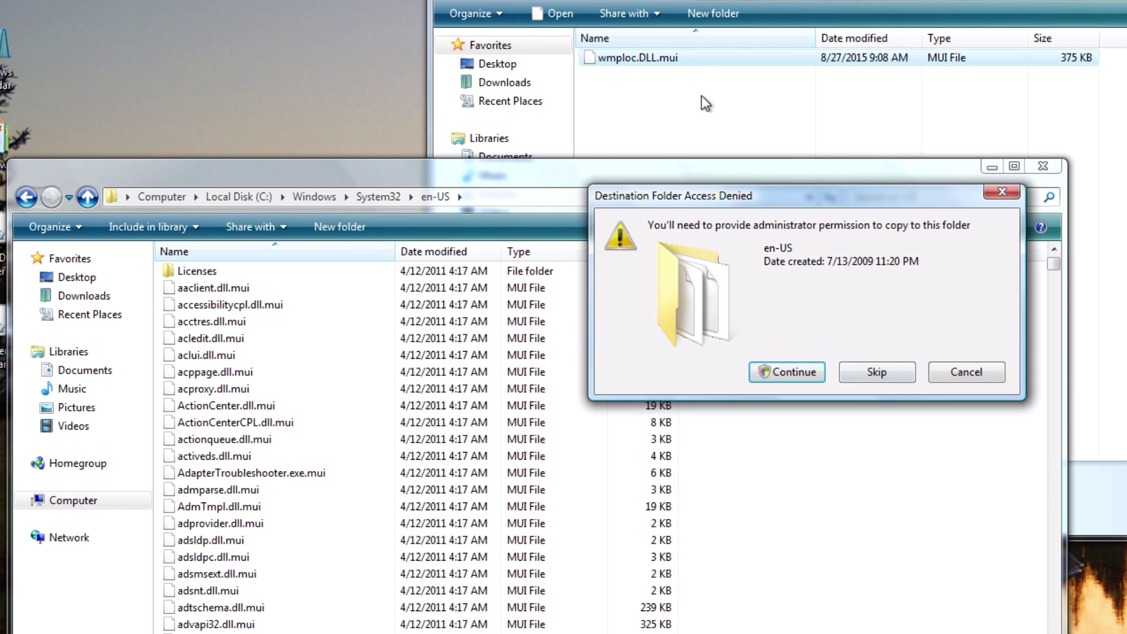
click(772, 355)
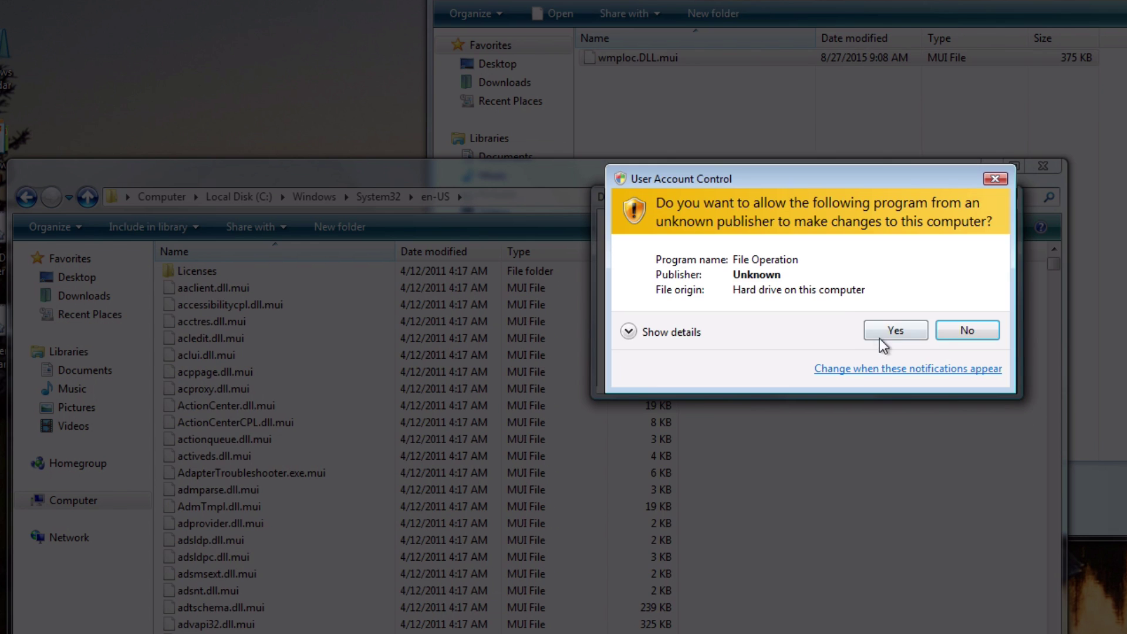
click(881, 340)
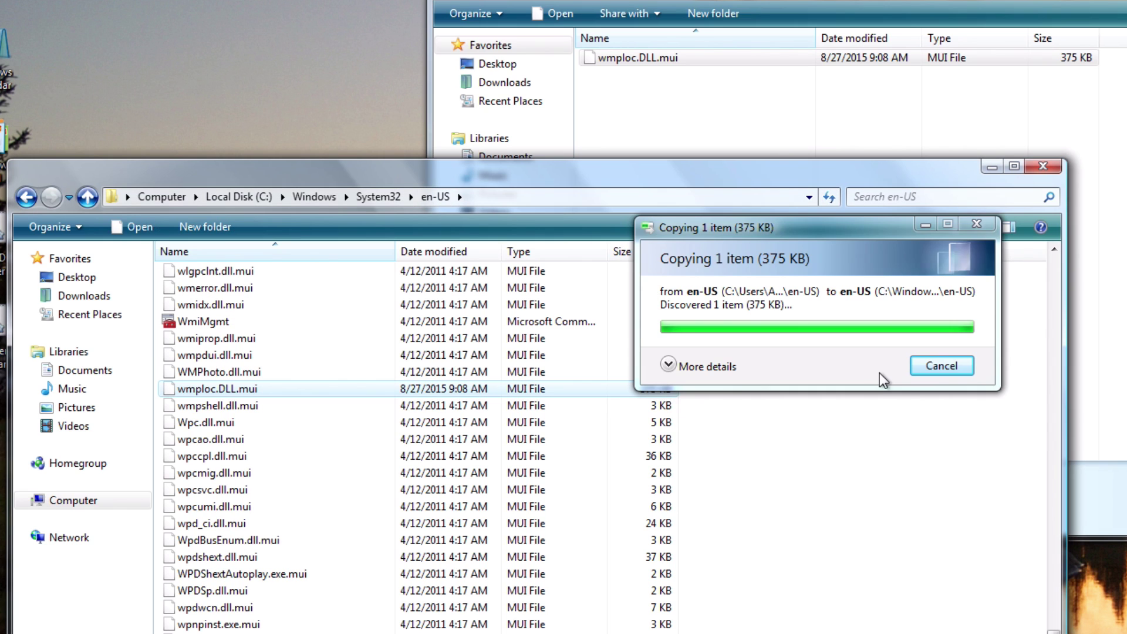
Take ownership of wmploc.DLL.mui in C:\Windows\SysWOW64\en-US, allowing the system change
click(343, 196)
scroll(311, 528, down, 1)
double_click(264, 625)
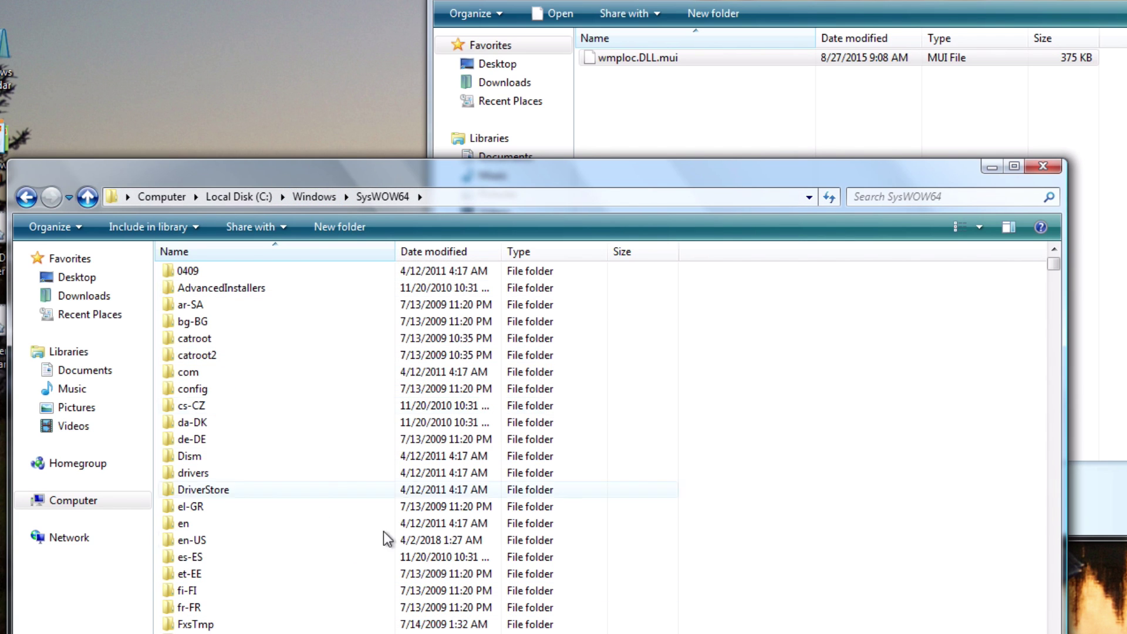
double_click(282, 541)
scroll(283, 531, down, 20)
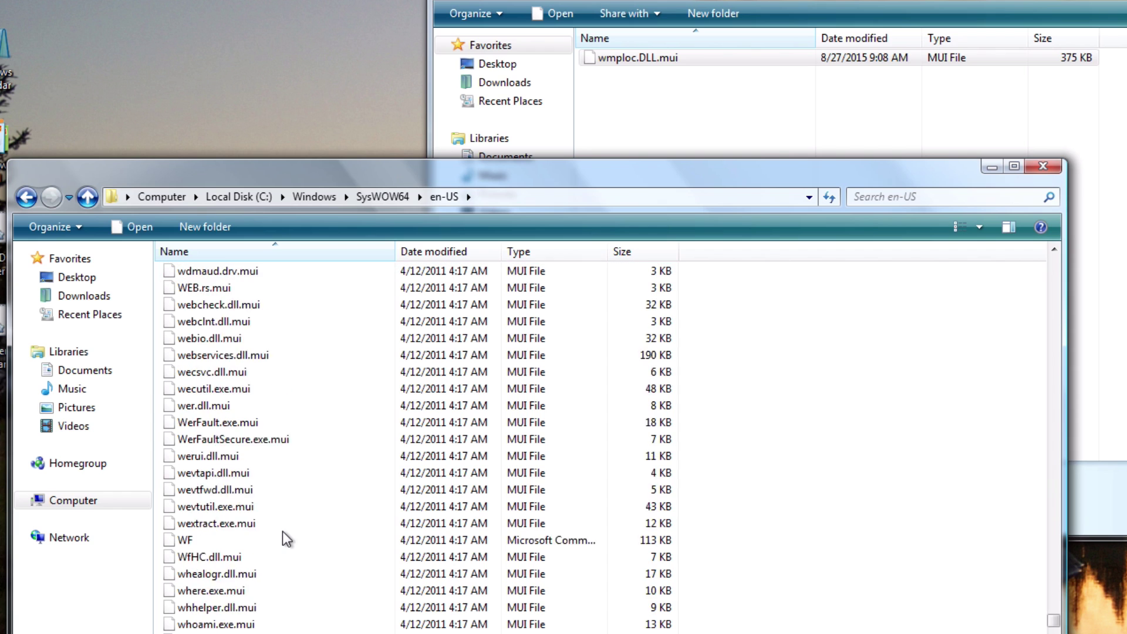
scroll(280, 531, down, 20)
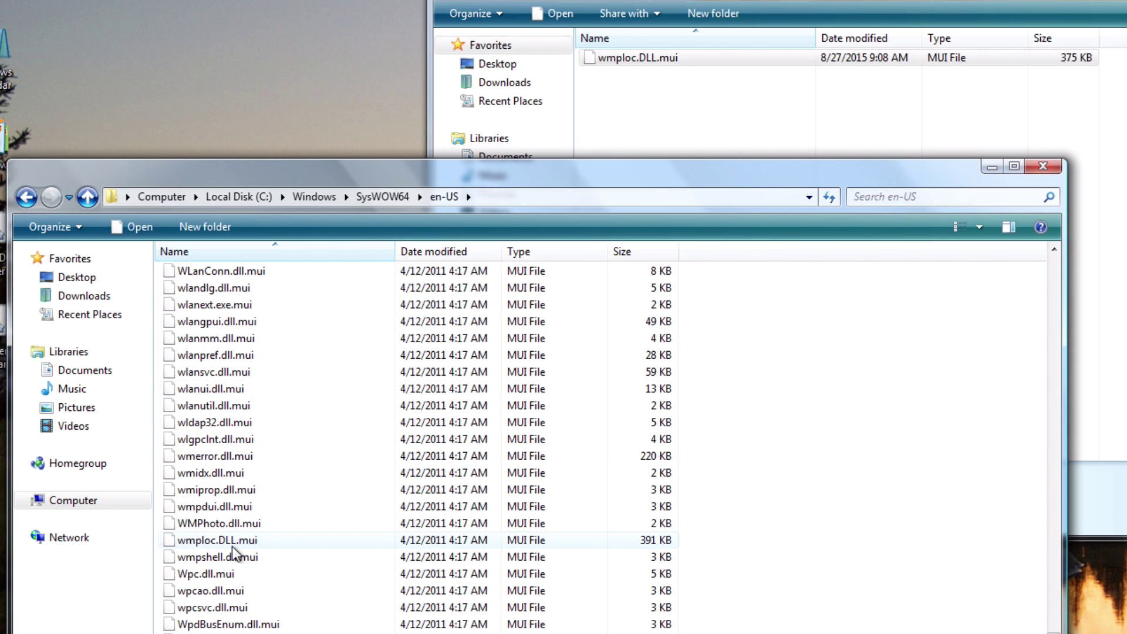
right_click(244, 541)
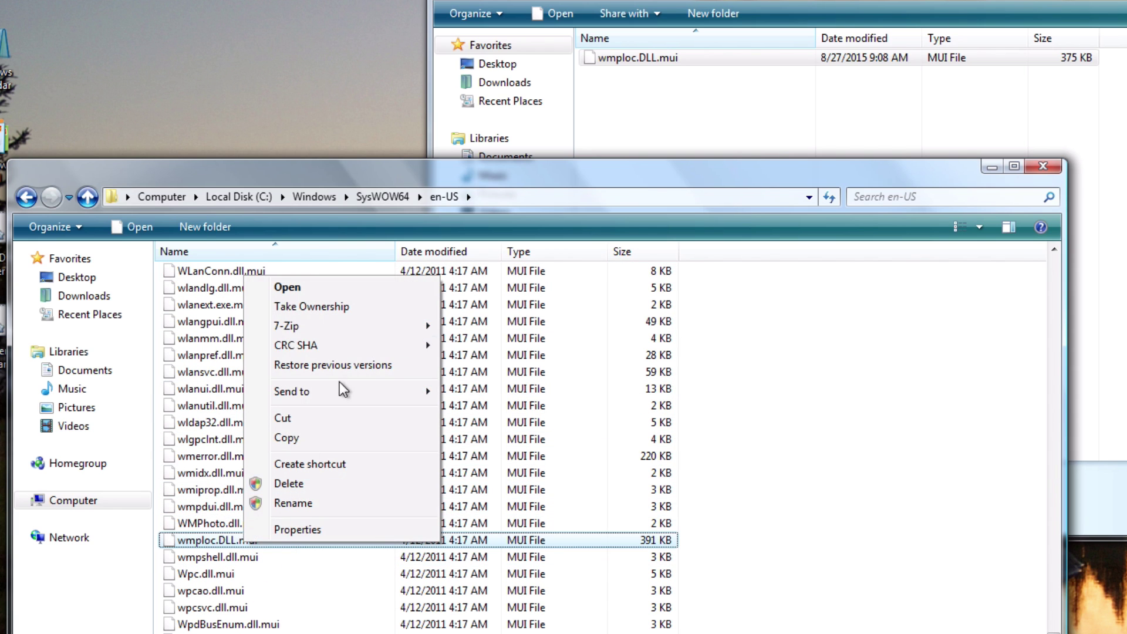
click(355, 307)
click(614, 499)
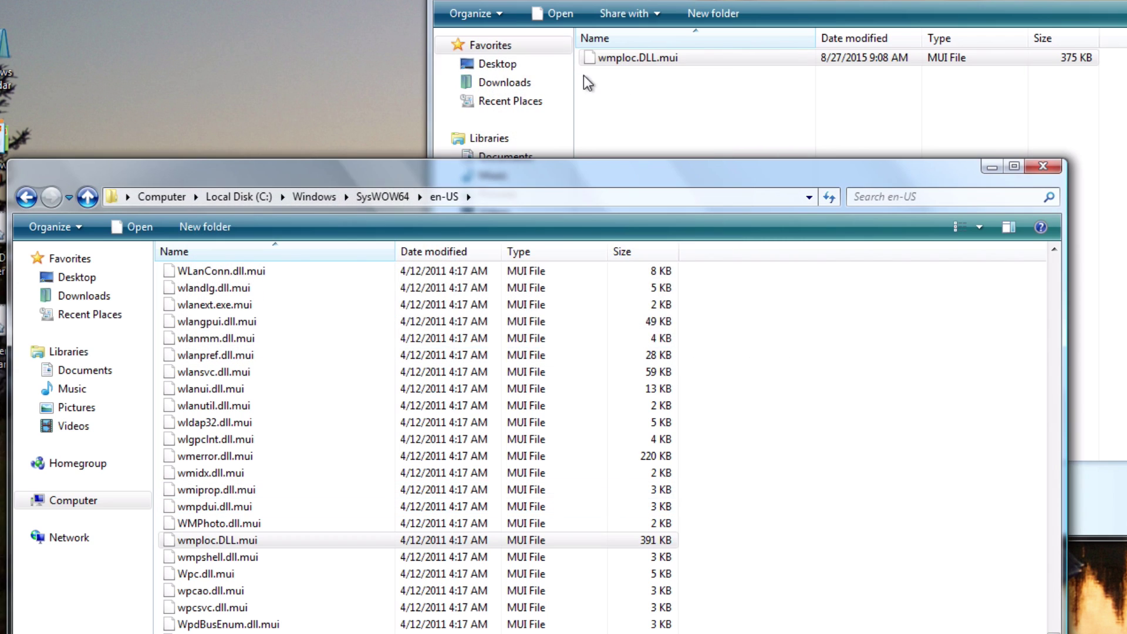
Open the pack's SysWOW64\en-US folder and copy its wmploc.DLL.mui file
click(472, 2)
key(alt+Up)
key(alt+Up)
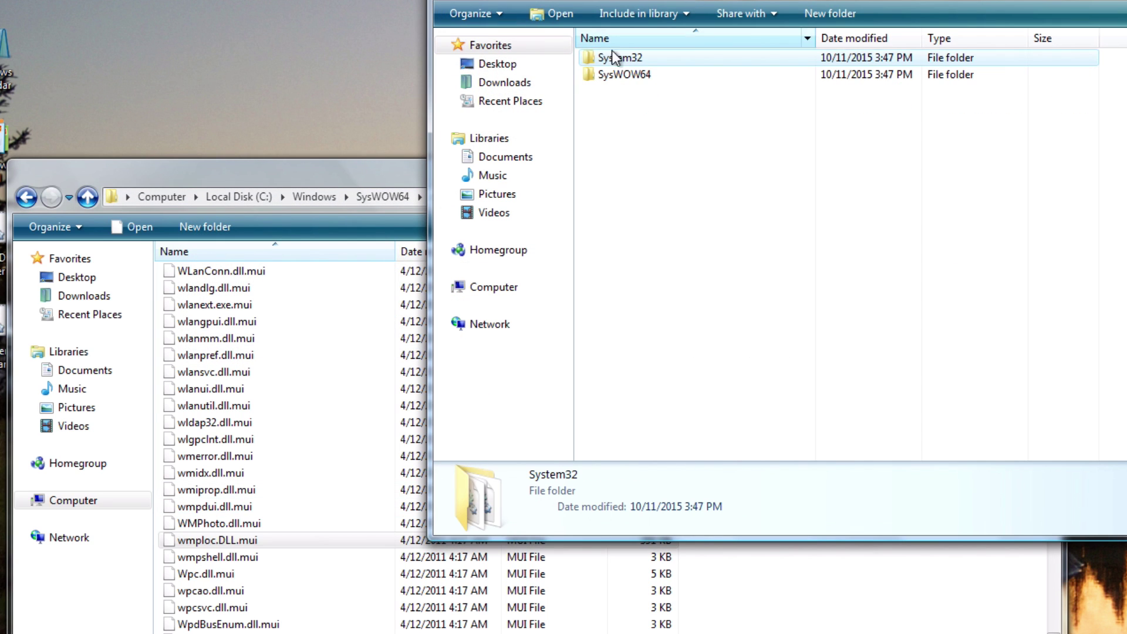
double_click(630, 79)
double_click(619, 58)
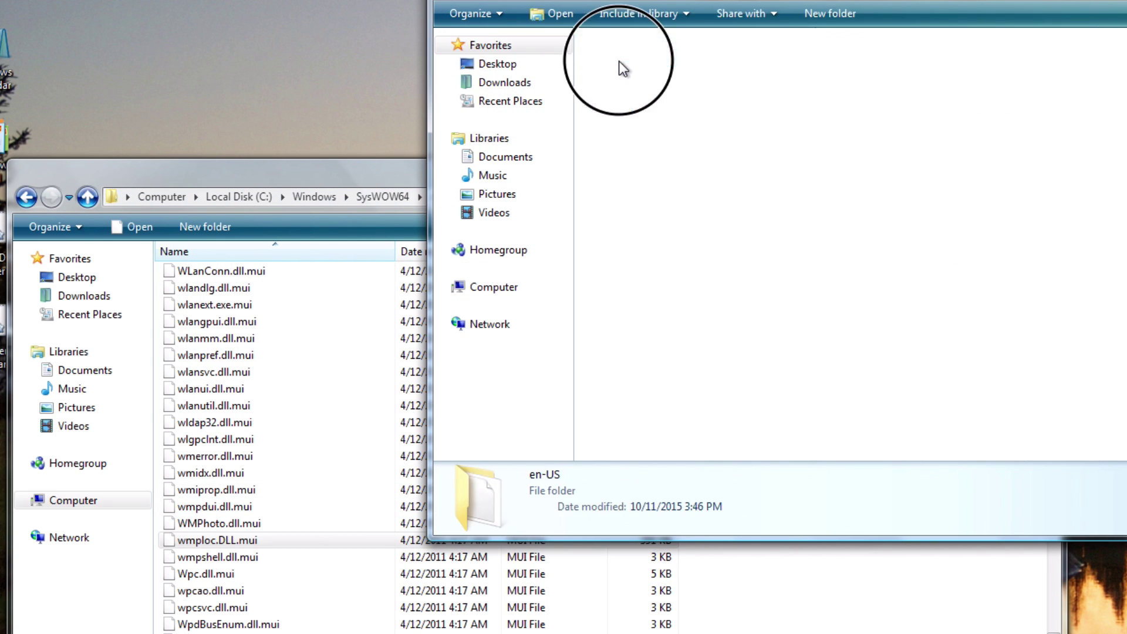
right_click(620, 61)
click(664, 249)
Paste the copied wmploc.DLL.mui into C:\Windows\SysWOW64\en-US, replacing the existing file and granting administrator permission
key(alt+Tab)
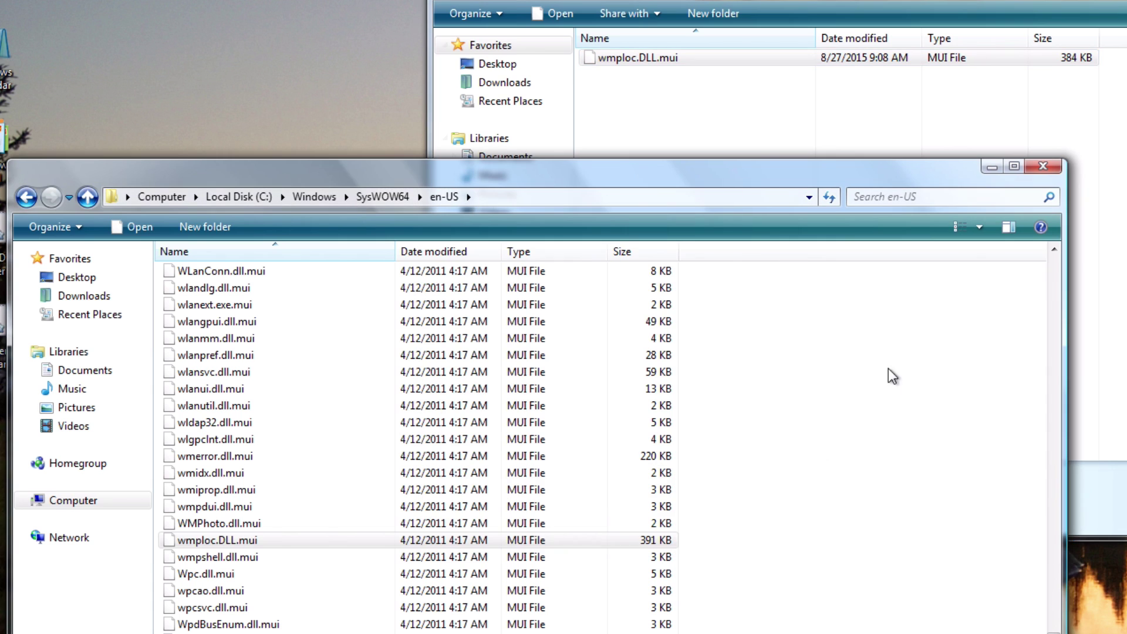
right_click(903, 456)
click(918, 493)
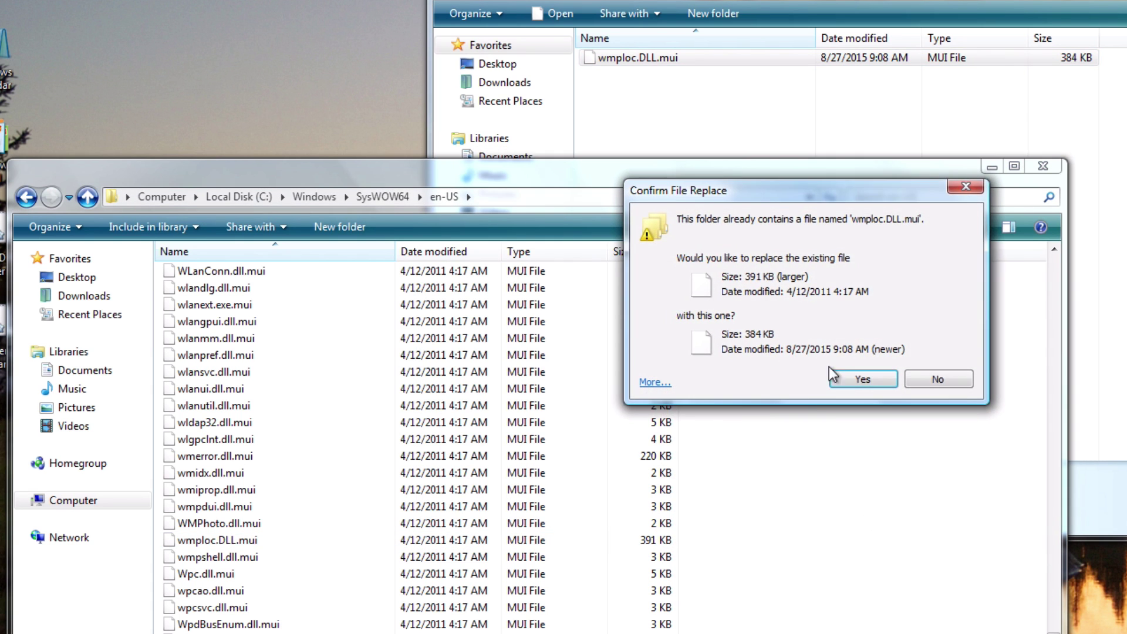
click(857, 372)
click(802, 372)
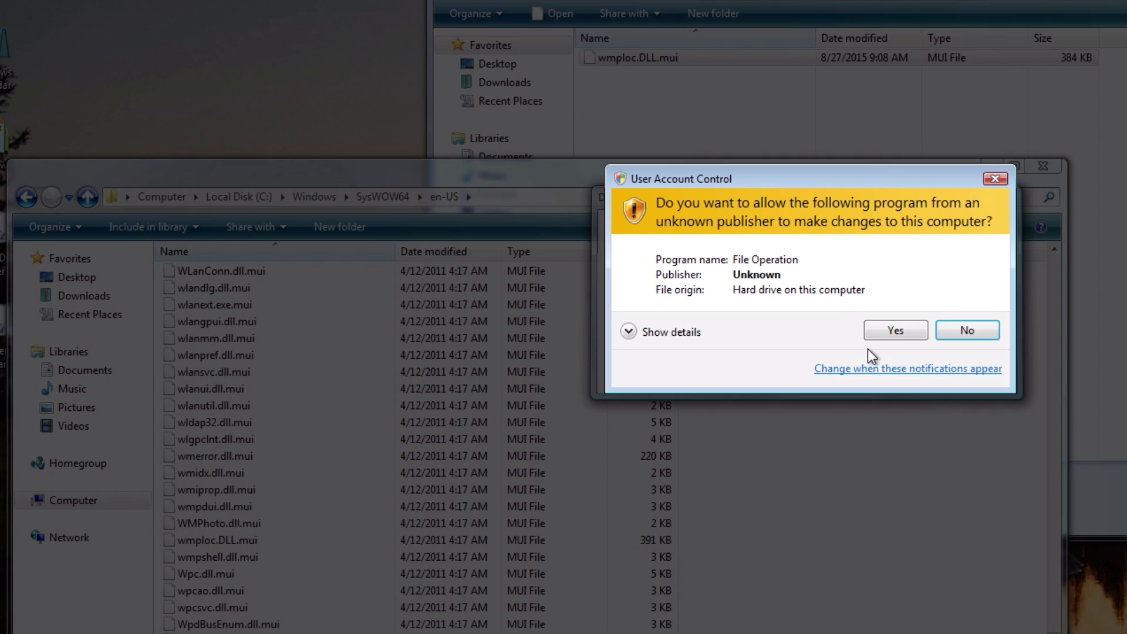
click(893, 334)
Go back to C:\Windows\SysWOW64 and take ownership of wmploc.DLL, allowing the system change
click(27, 196)
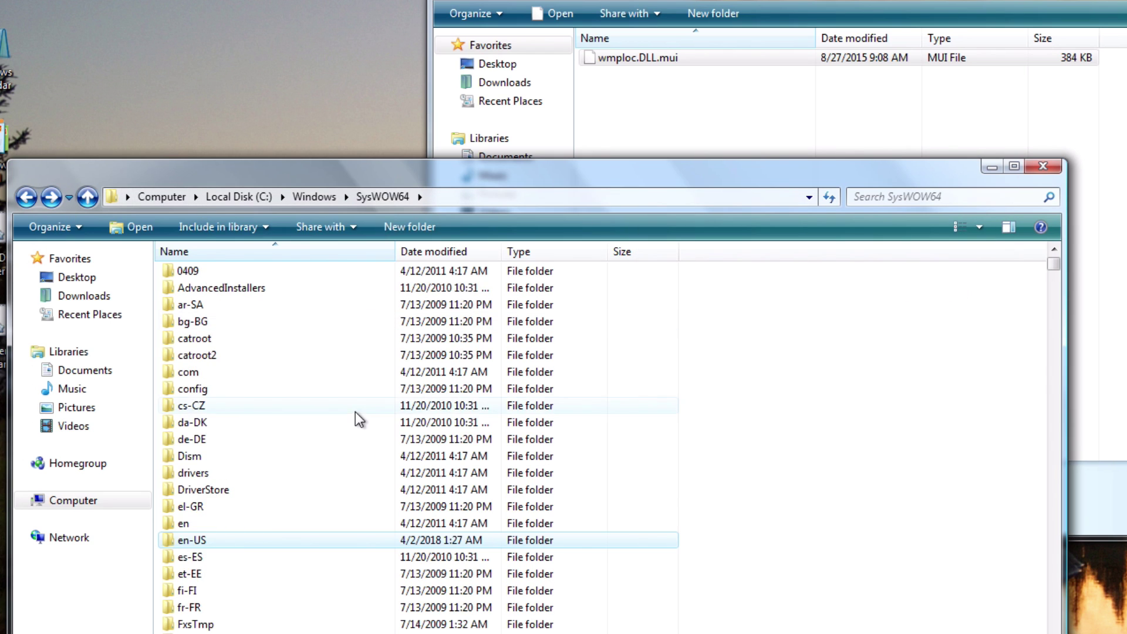
scroll(752, 431, down, 20)
click(409, 591)
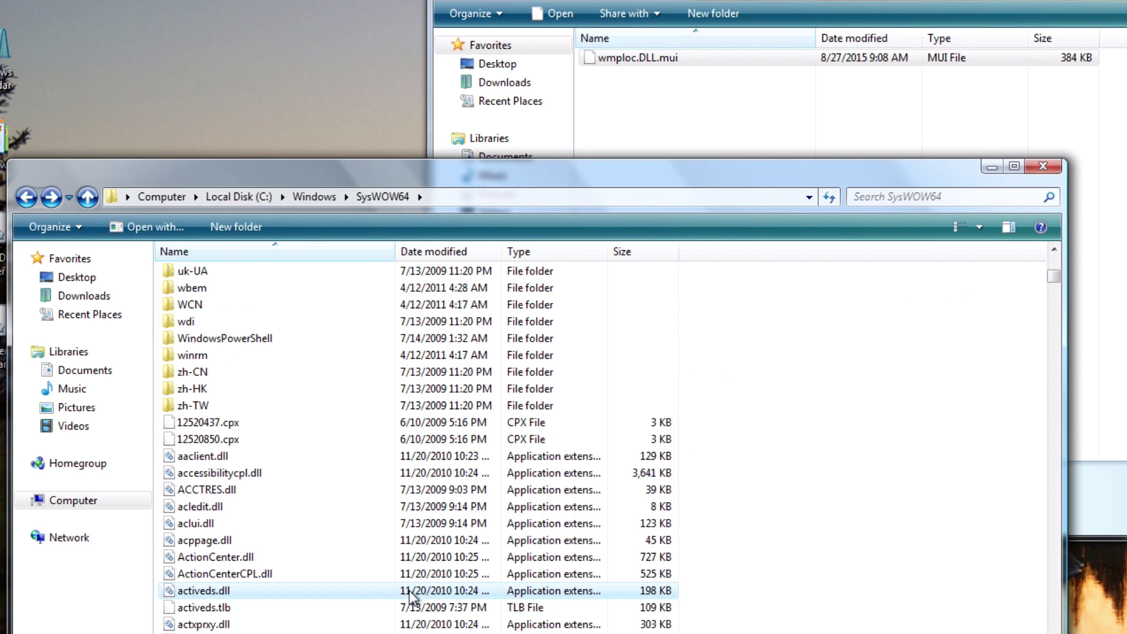
key(w)
scroll(735, 478, down, 15)
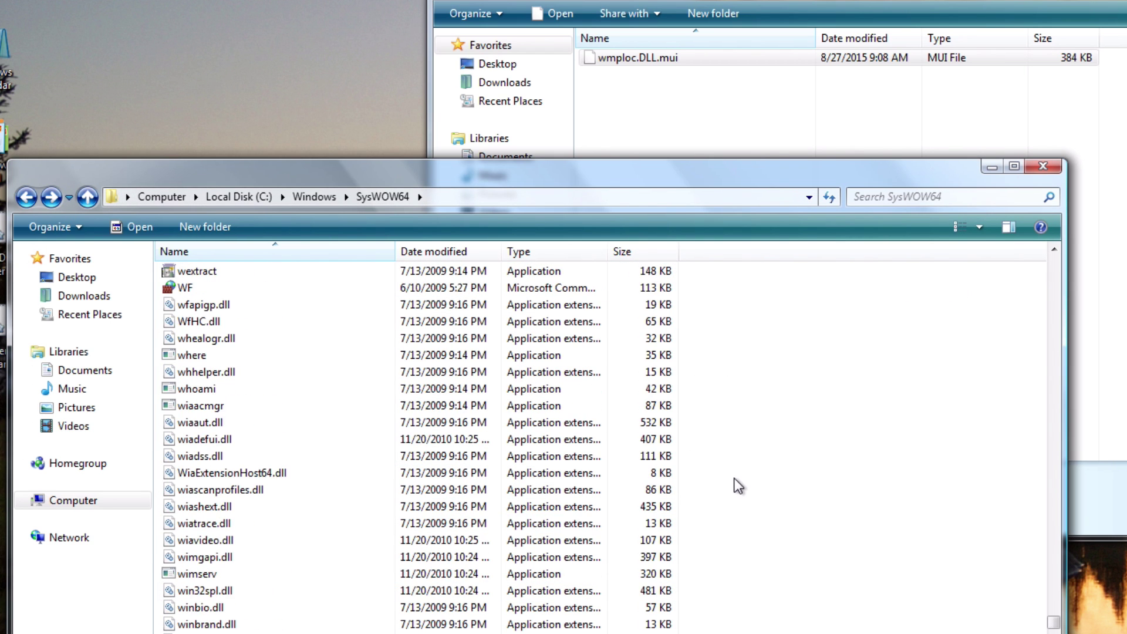
scroll(734, 486, down, 20)
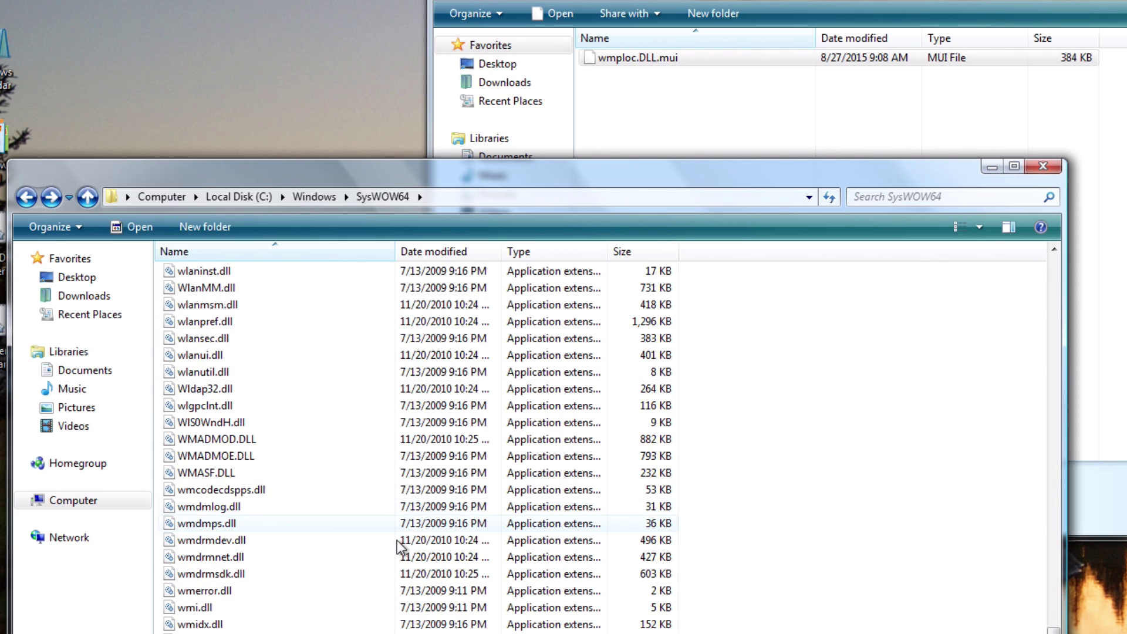
scroll(275, 586, down, 1)
right_click(219, 591)
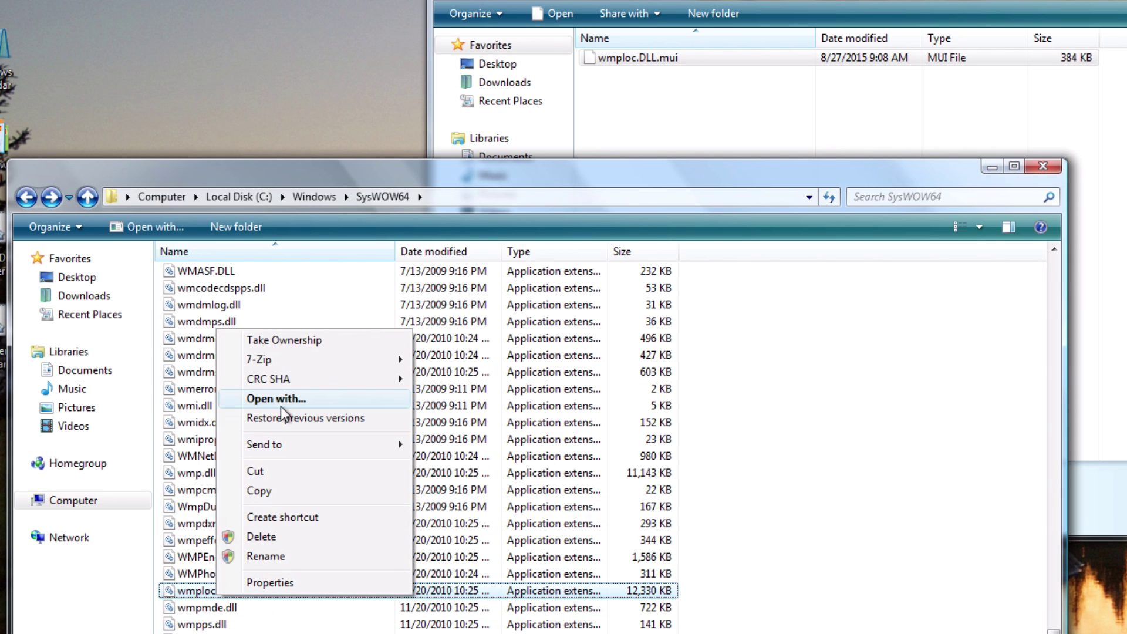
click(280, 340)
click(621, 499)
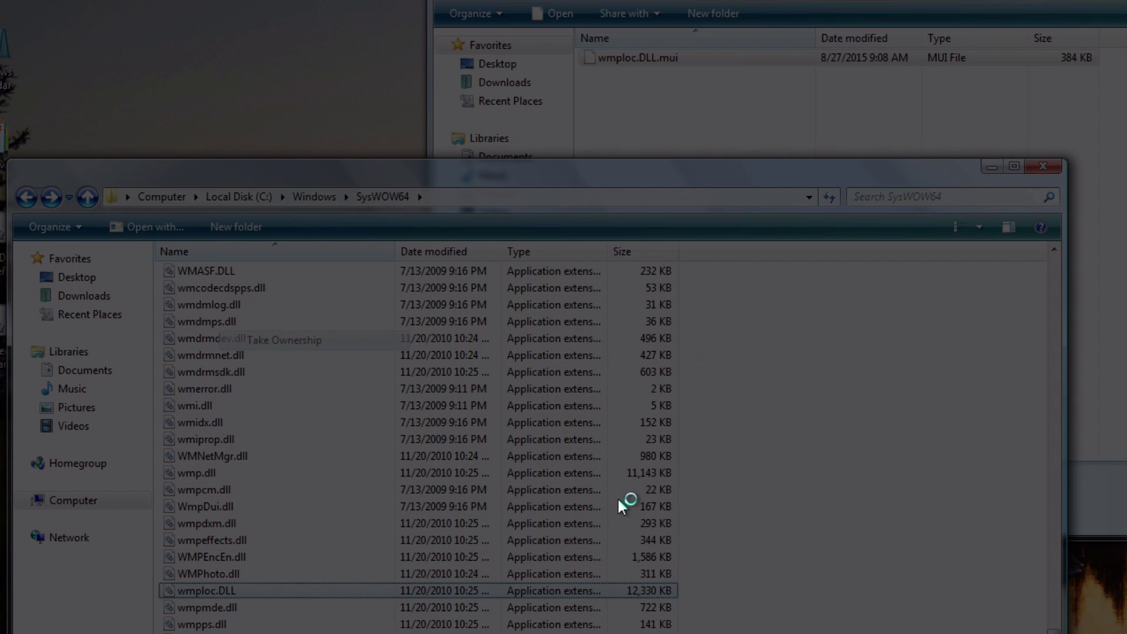
Take ownership of wmp.dll in C:\Windows\SysWOW64, allowing the system change
right_click(223, 471)
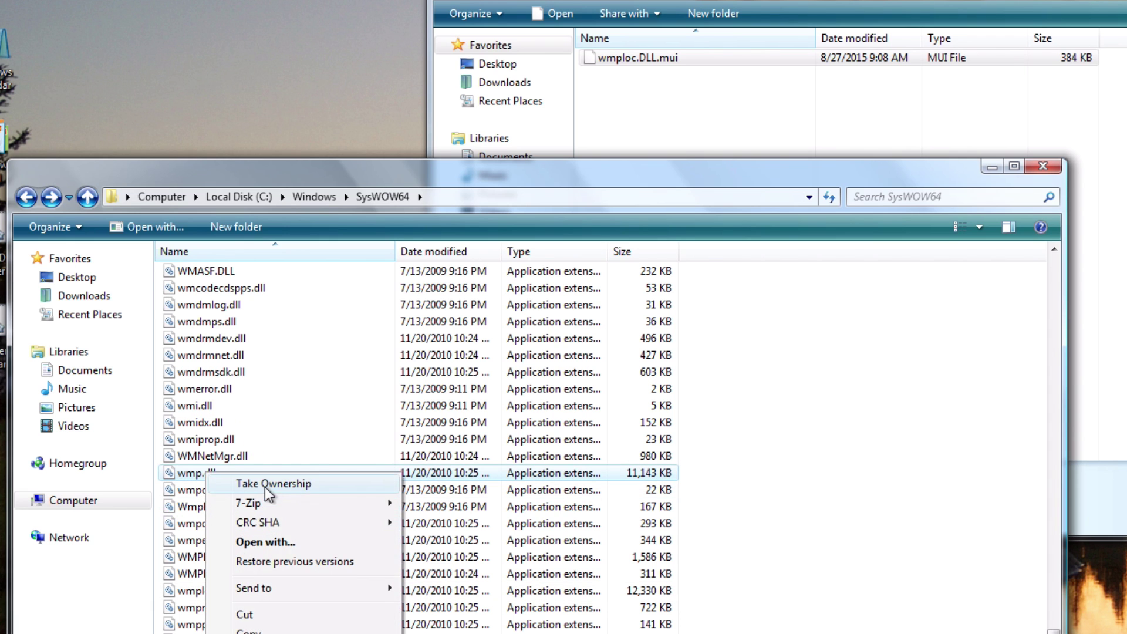
click(258, 487)
click(612, 498)
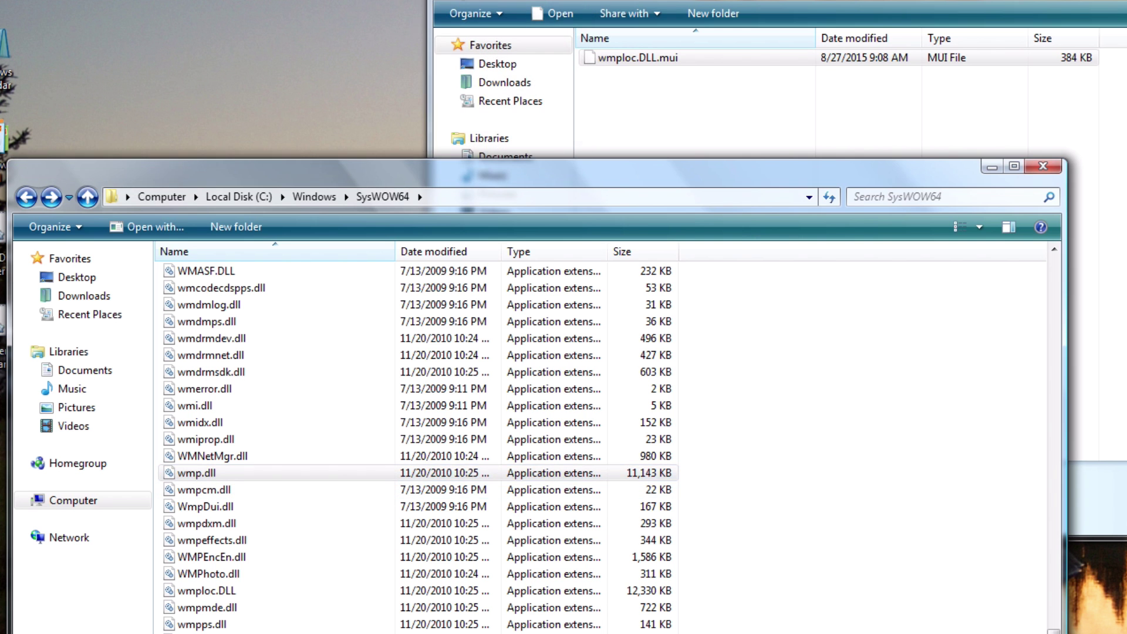
Return the pack window to its SysWOW64 folder and take ownership of wmpps.dll in C:\Windows\SysWOW64
click(470, 1)
click(262, 163)
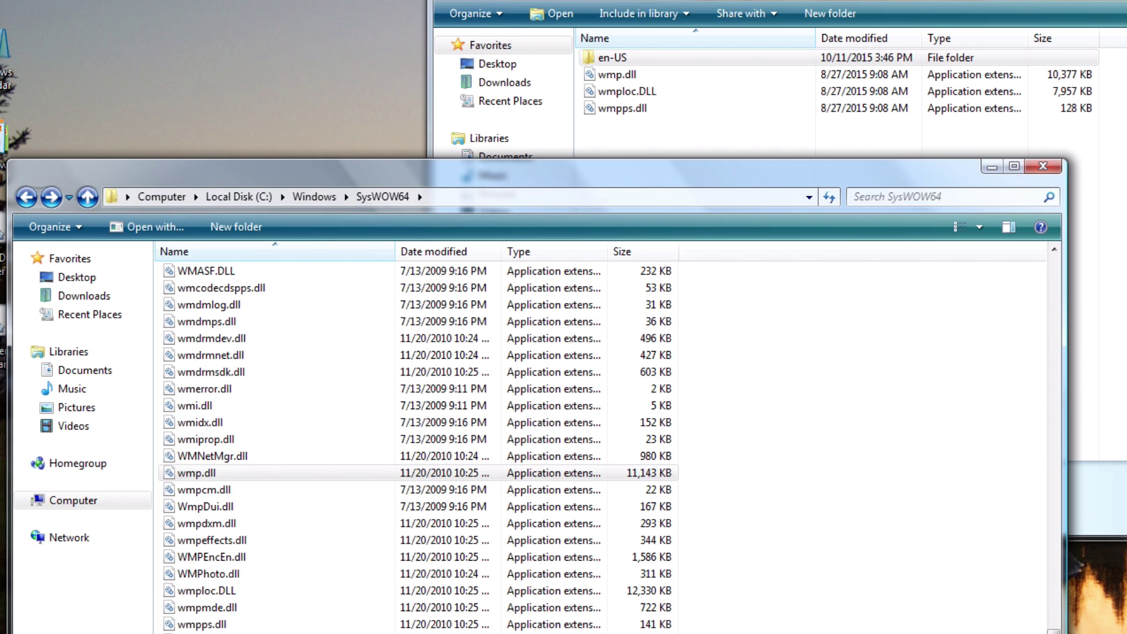
right_click(204, 625)
click(310, 370)
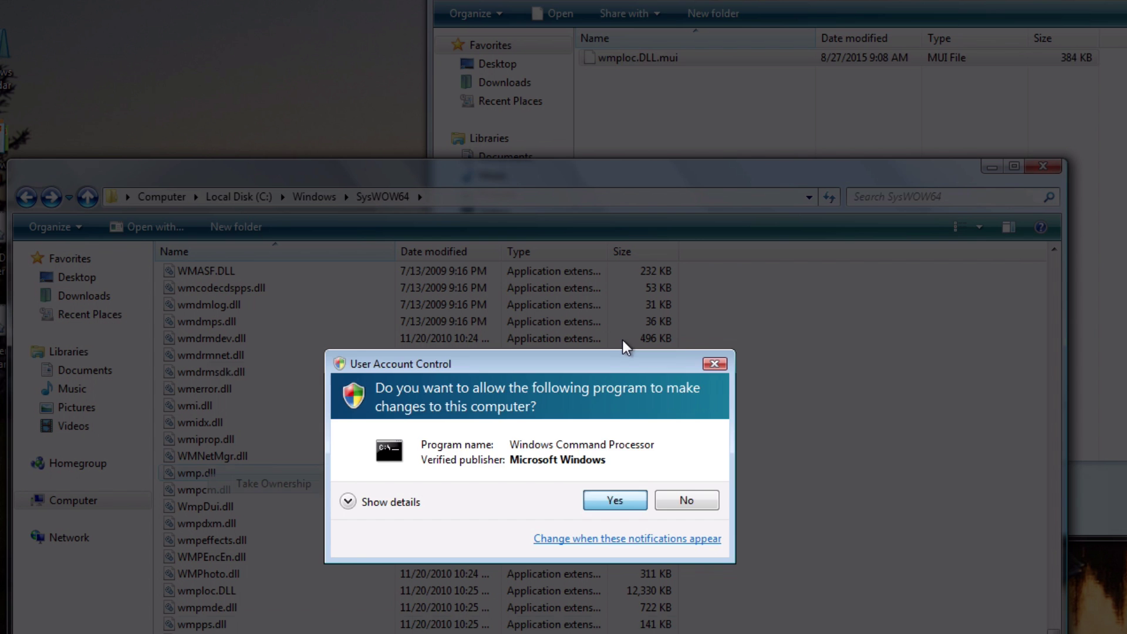
click(615, 494)
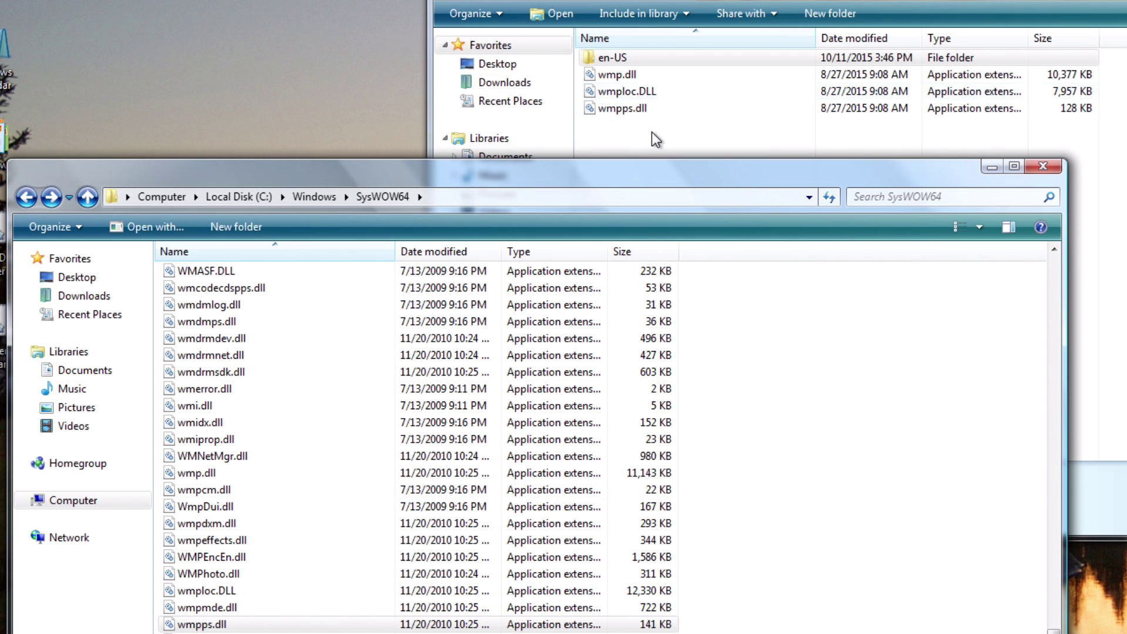
Copy wmp.dll, wmploc.DLL and wmpps.dll from the pack's SysWOW64 folder into C:\Windows\SysWOW64, replacing all existing files with administrator permission
drag(633, 141, 611, 72)
key(ctrl+c)
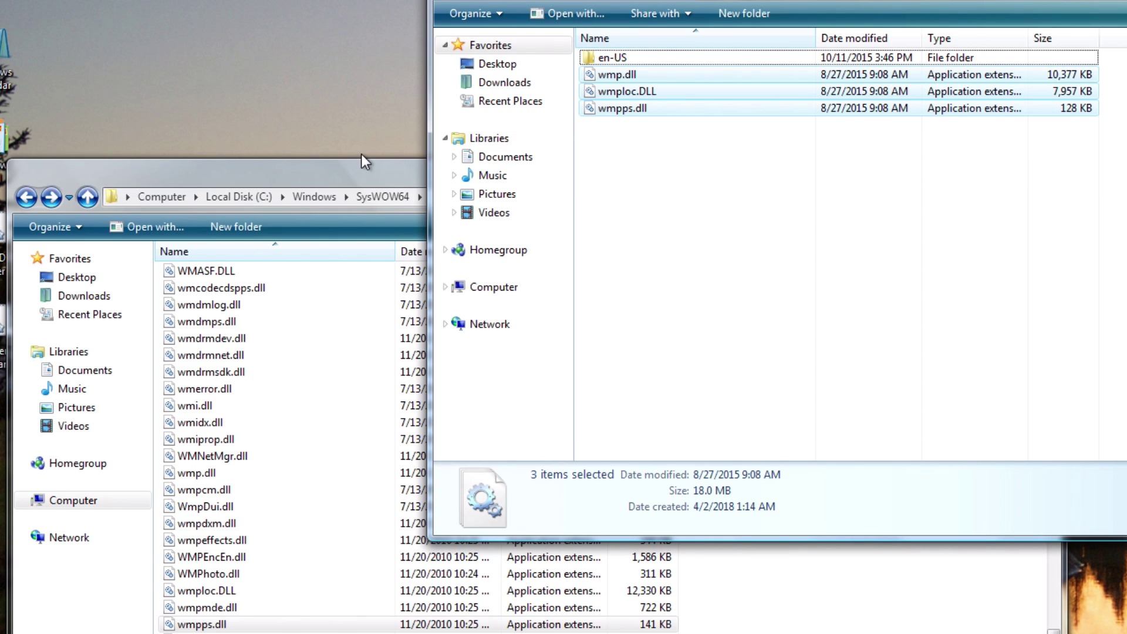
click(370, 171)
key(ctrl+v)
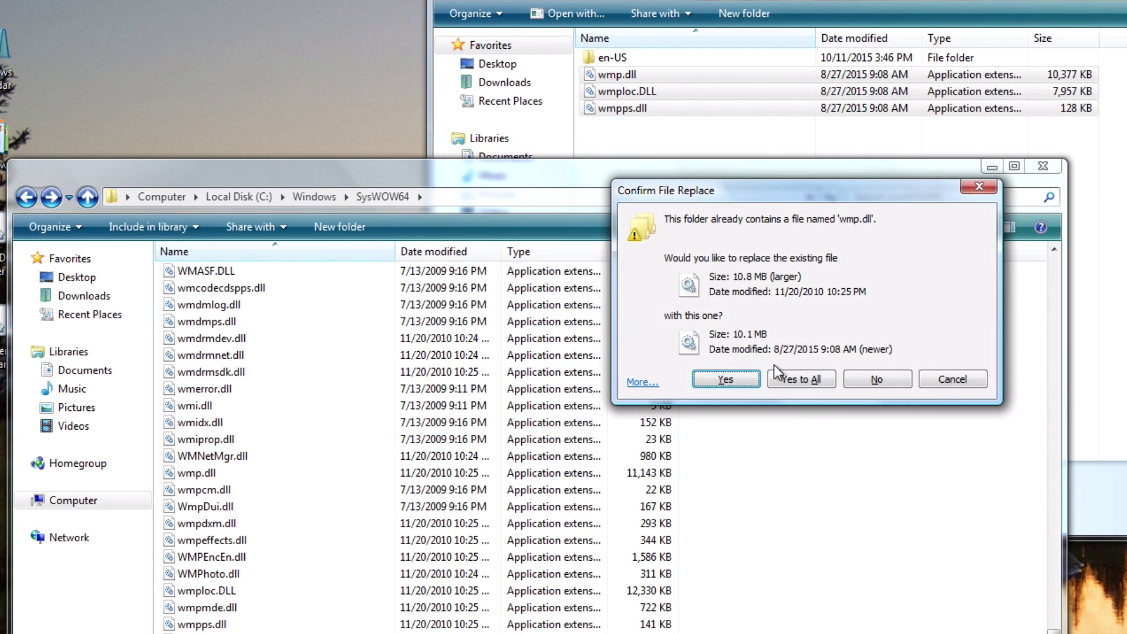
click(815, 372)
click(819, 358)
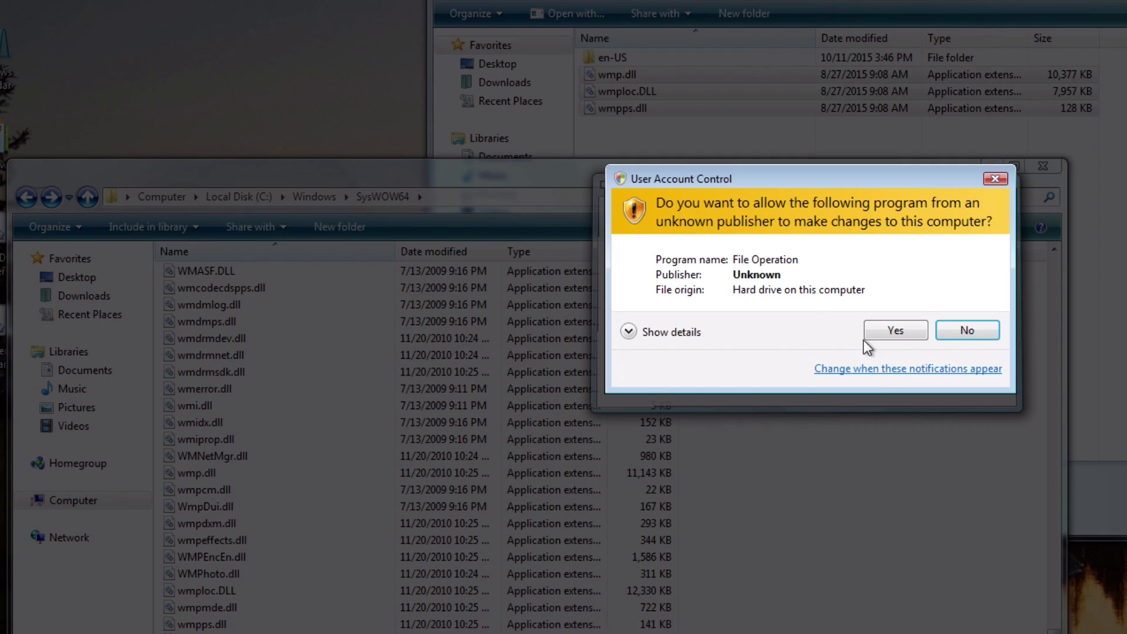
click(875, 333)
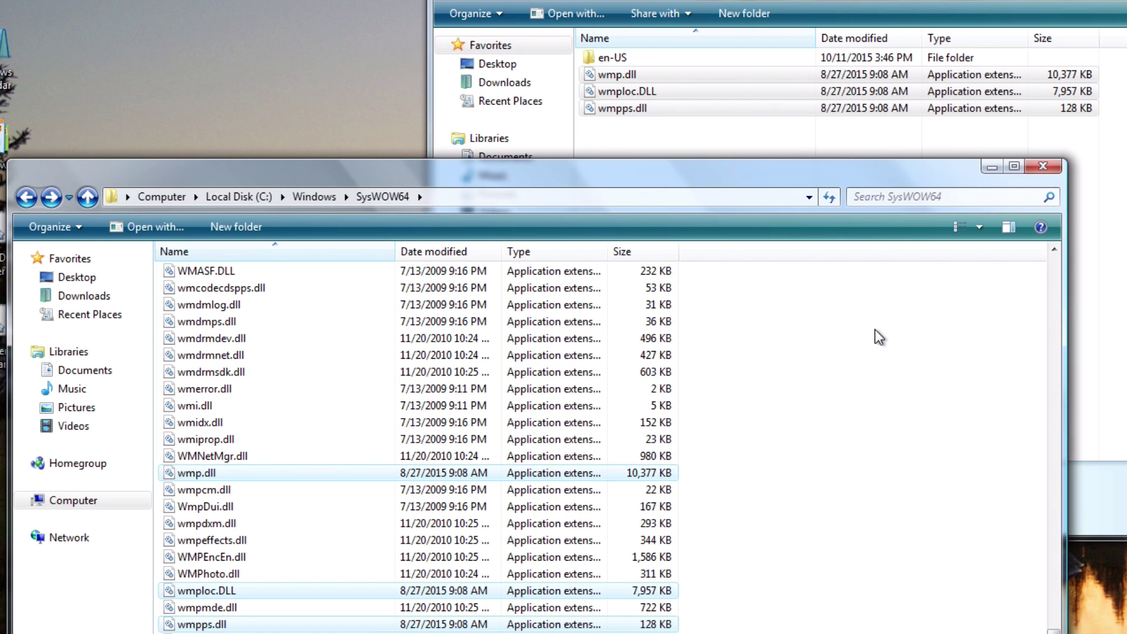
click(875, 330)
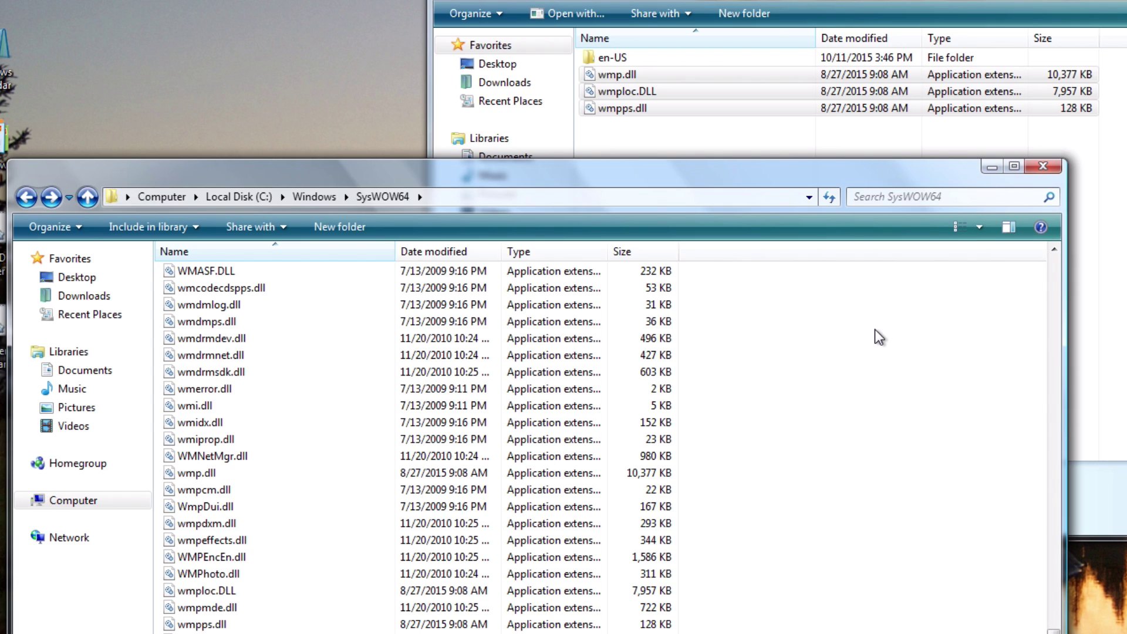
right_click(874, 329)
click(861, 329)
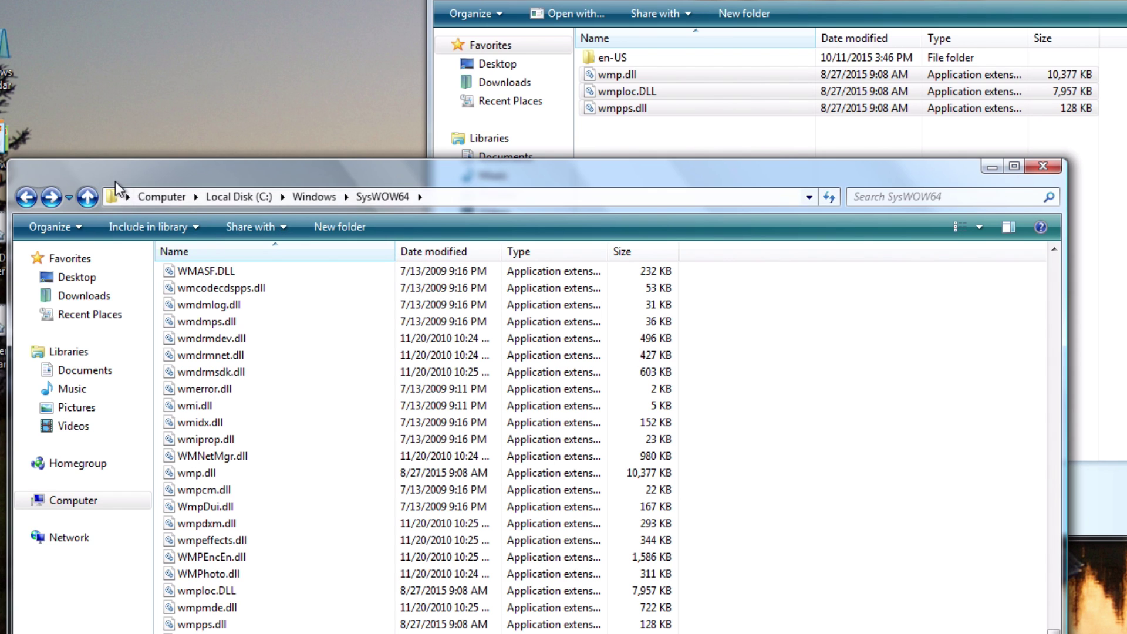
mouse_move(115, 181)
mouse_down()
mouse_move(142, 159)
mouse_move(128, 174)
mouse_up()
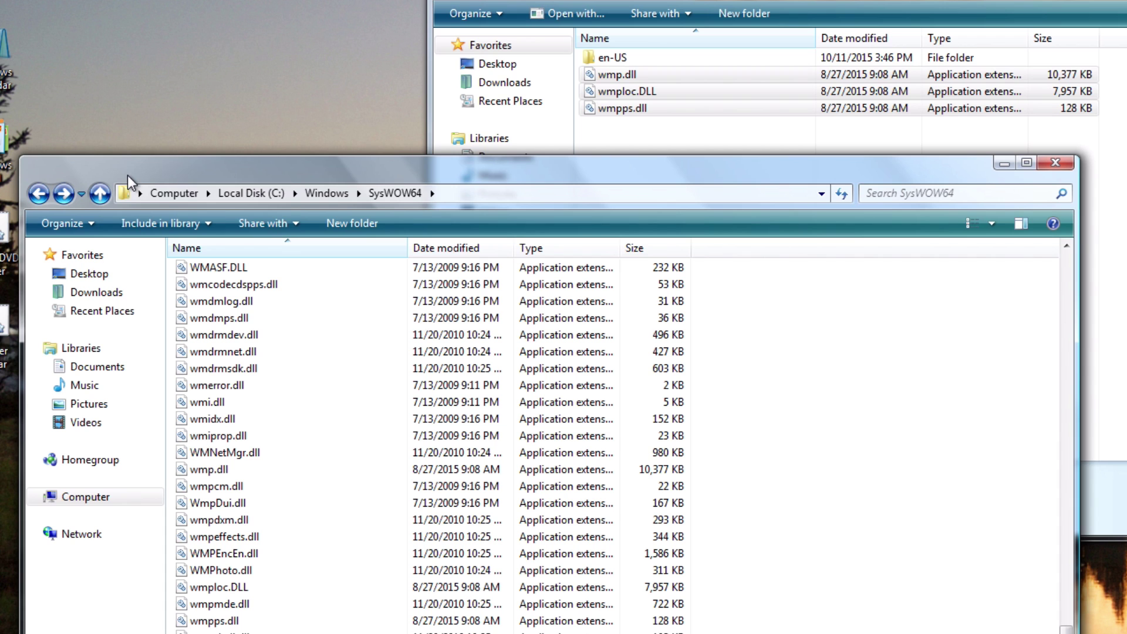
Return the pack window to the WMP 11 english folder and close the C:\Windows\SysWOW64 window
click(447, 0)
click(447, 0)
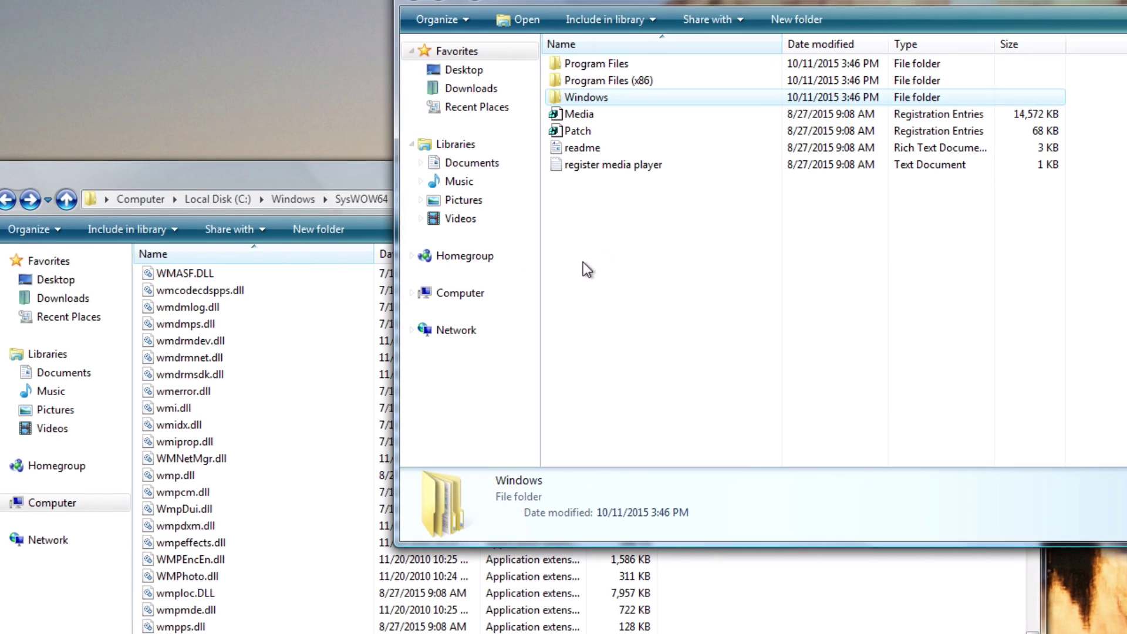
click(583, 262)
key(alt+Tab)
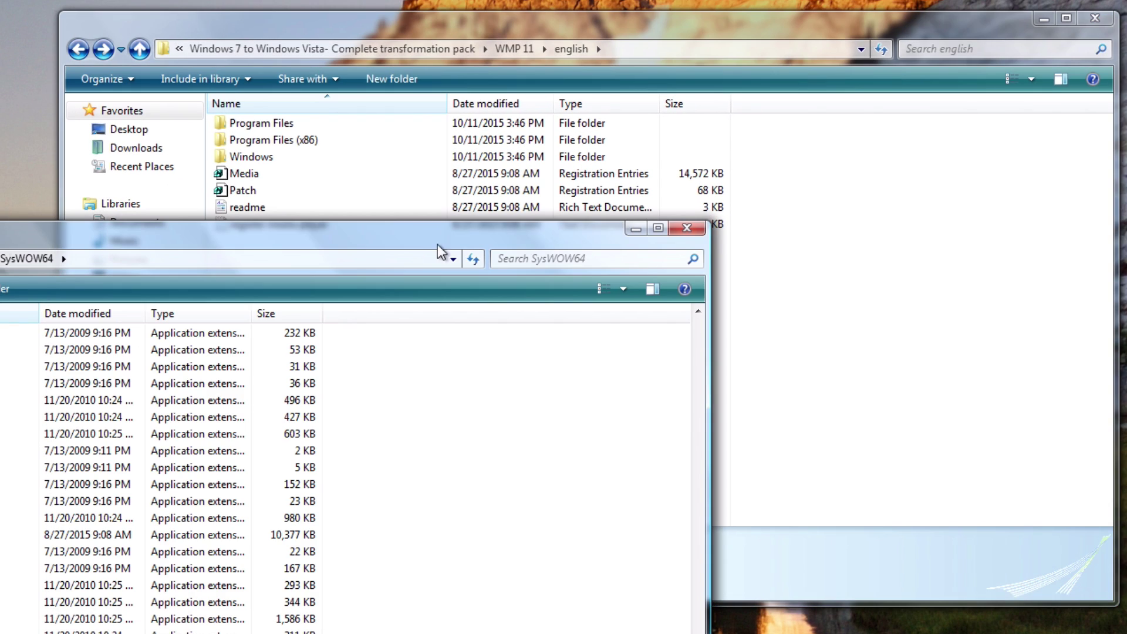
click(702, 227)
click(435, 355)
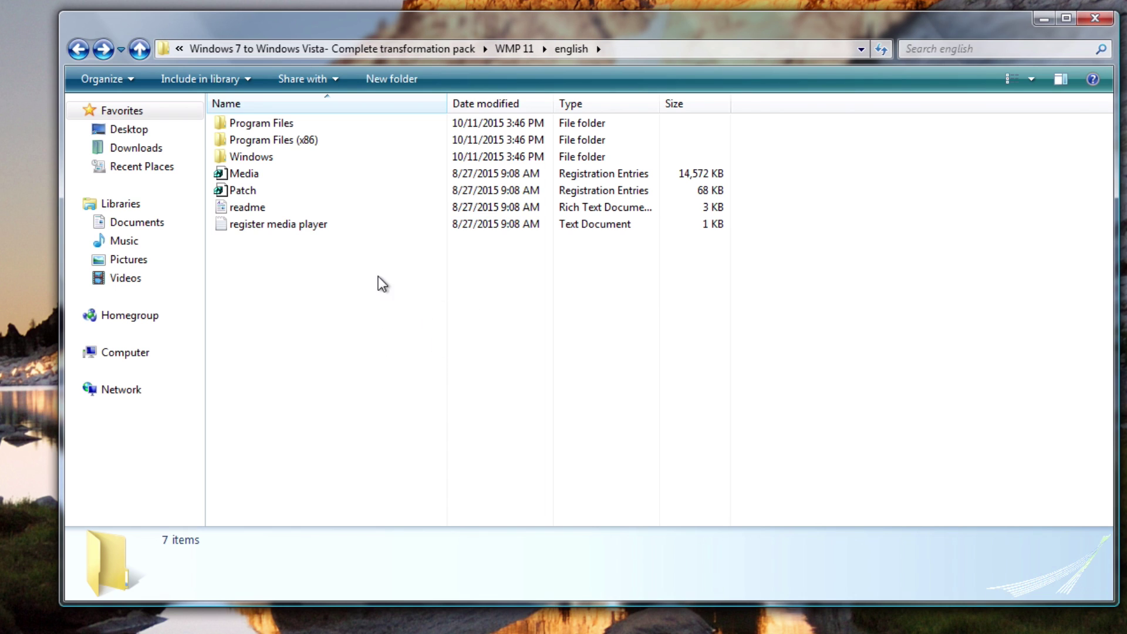
Try to merge the Media registry file from the english folder into the registry, allowing the system change
double_click(266, 175)
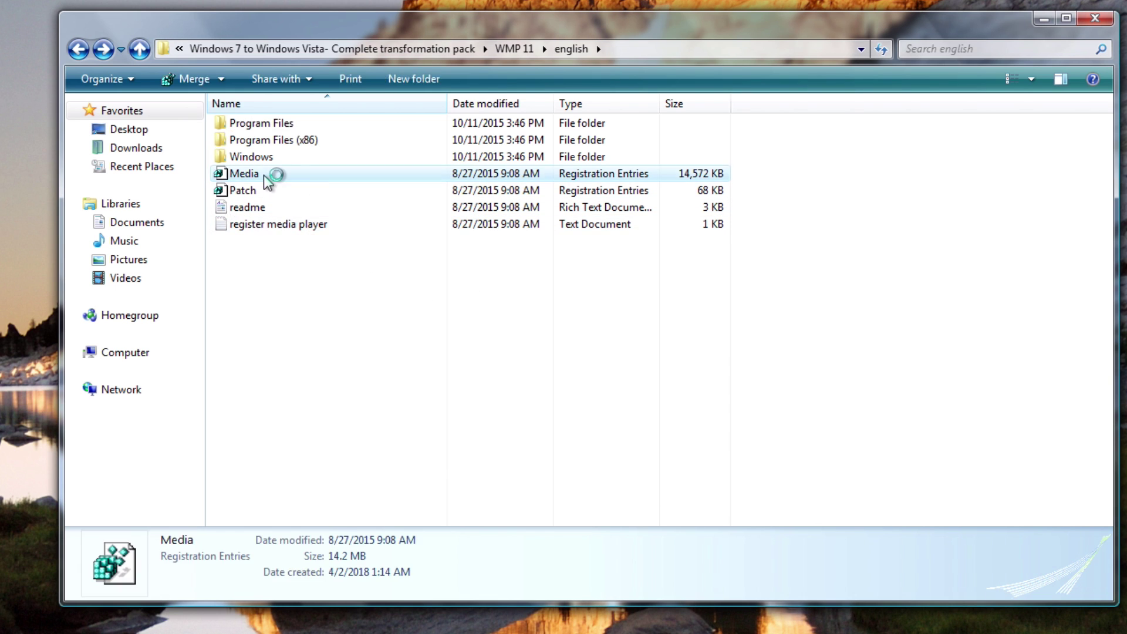
click(652, 352)
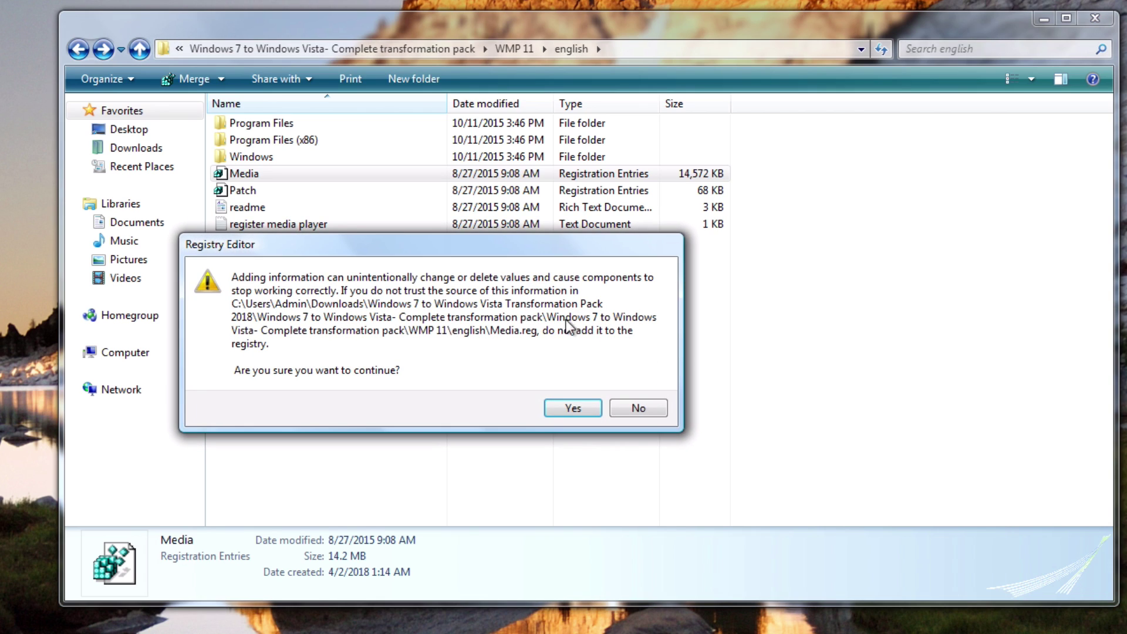
click(555, 406)
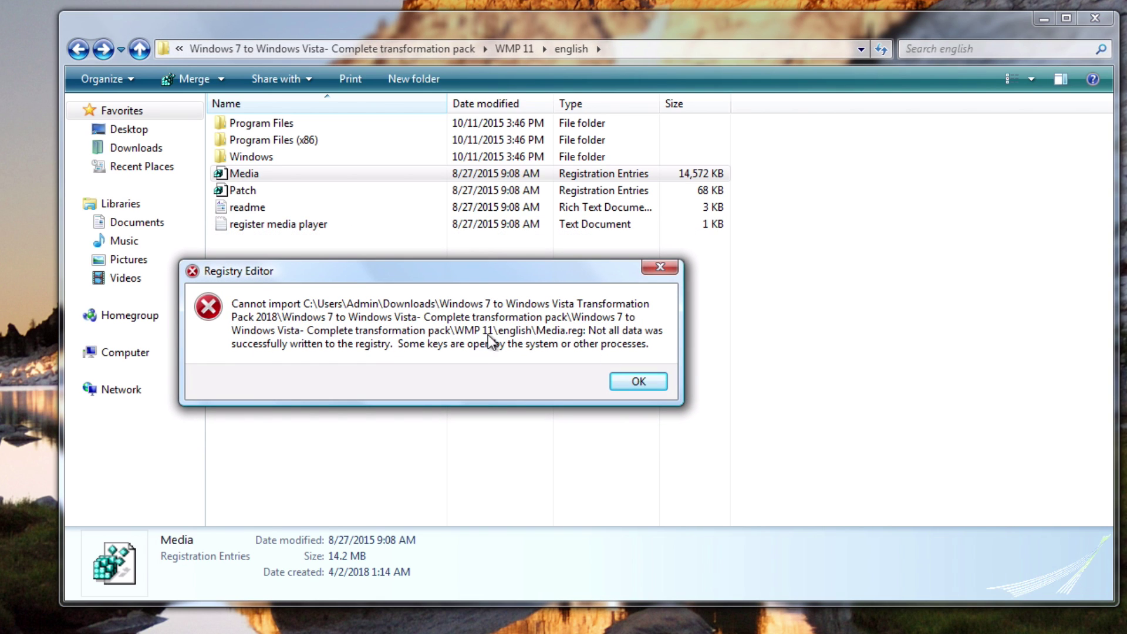
click(645, 383)
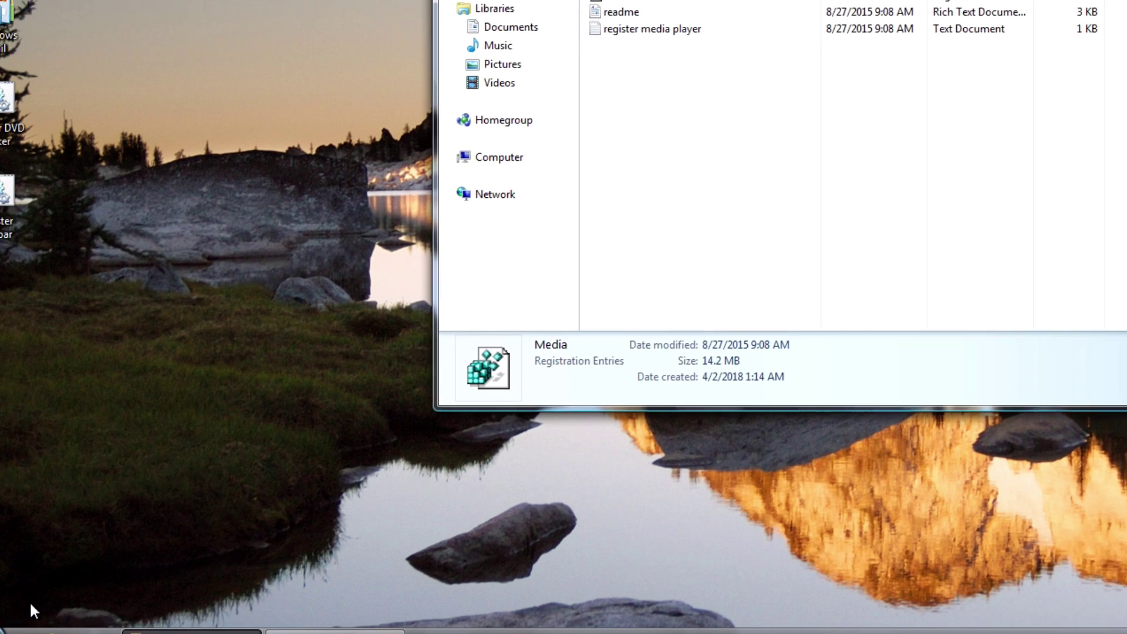
Launch Registry Editor by running regedit and allow it to make changes to the computer
click(26, 619)
click(258, 549)
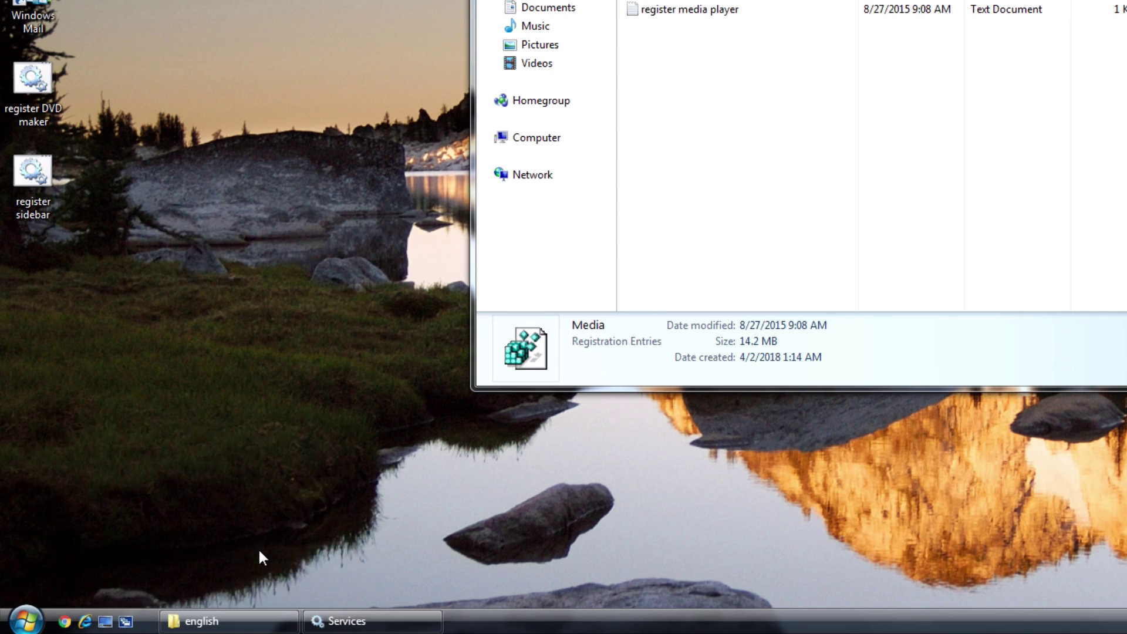
text(r)
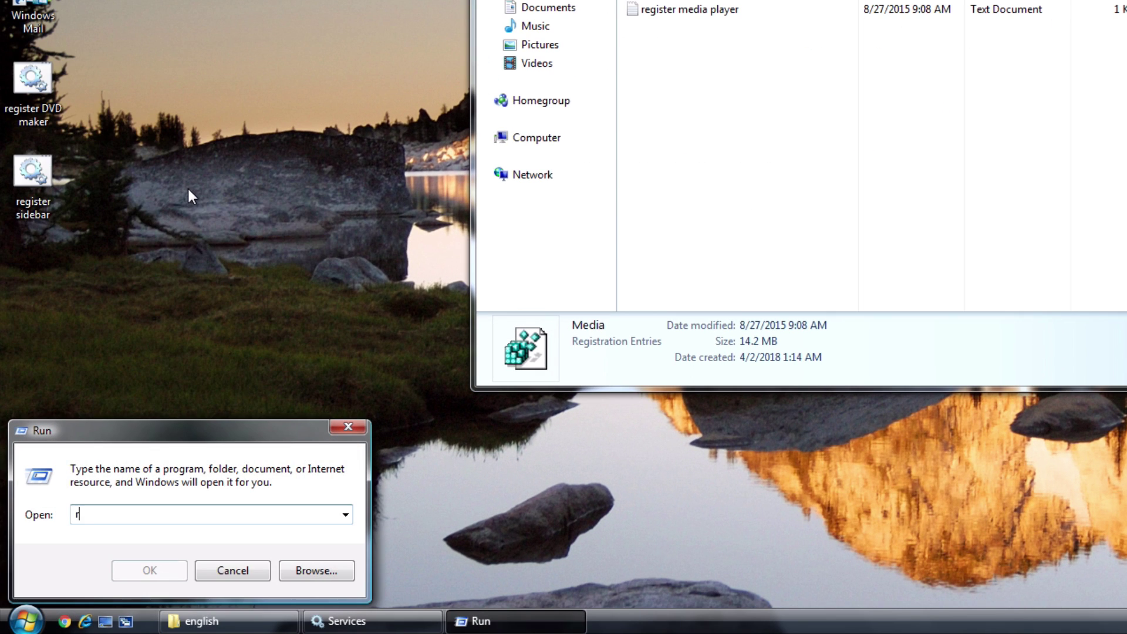
text(egedit)
key(Return)
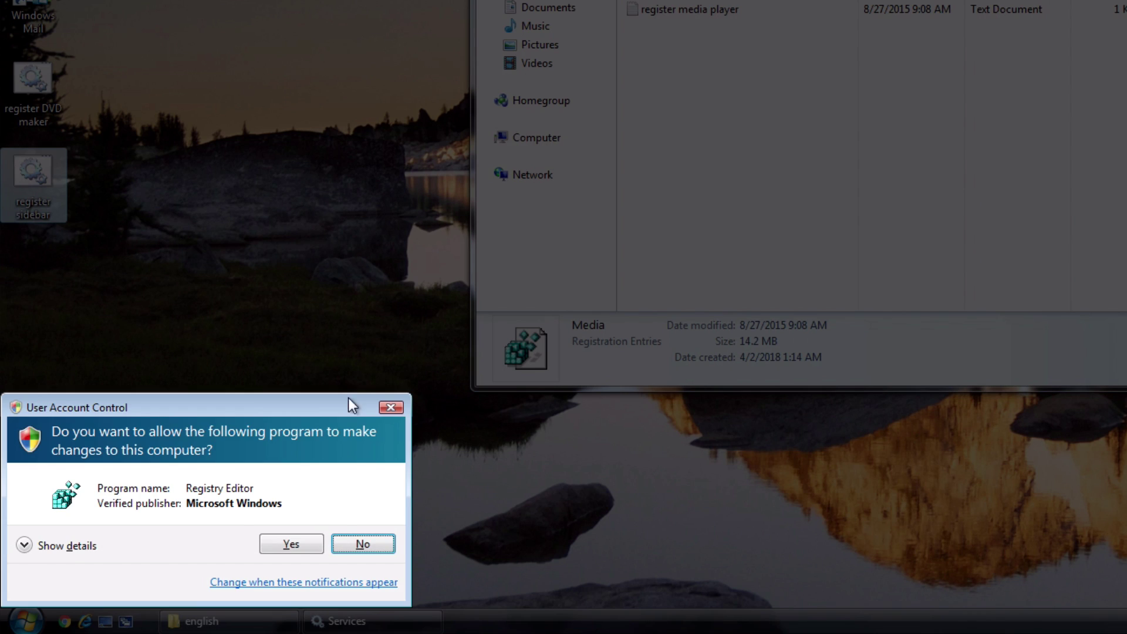
click(290, 542)
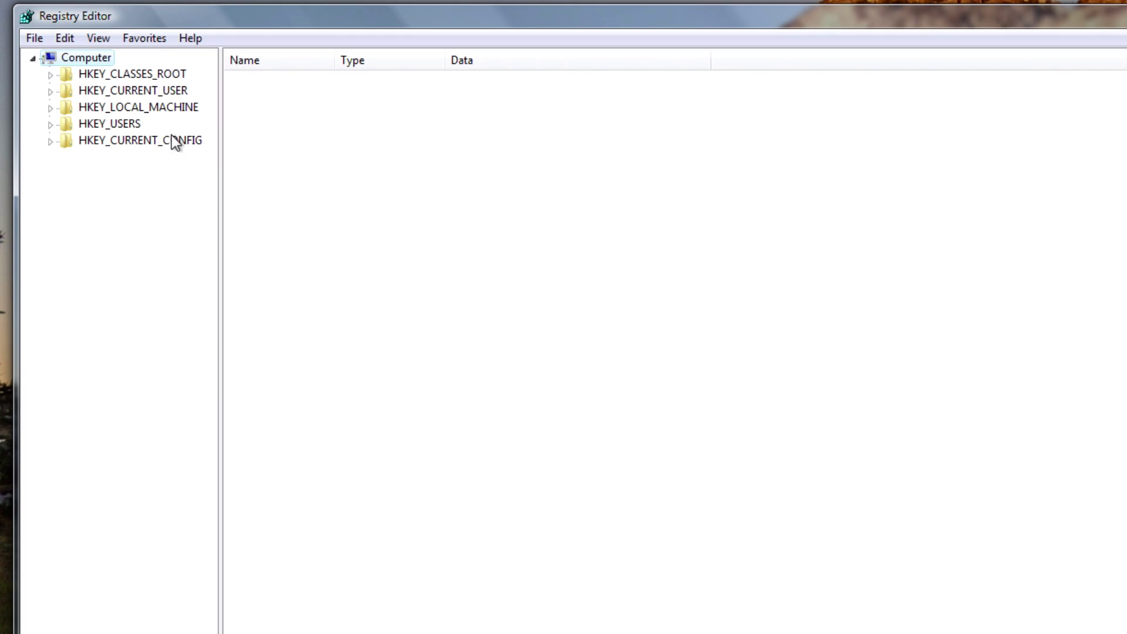
In HKEY_CLASSES_ROOT's advanced security settings, choose Administrators as owner and enable replacing the owner on subcontainers and objects
right_click(120, 78)
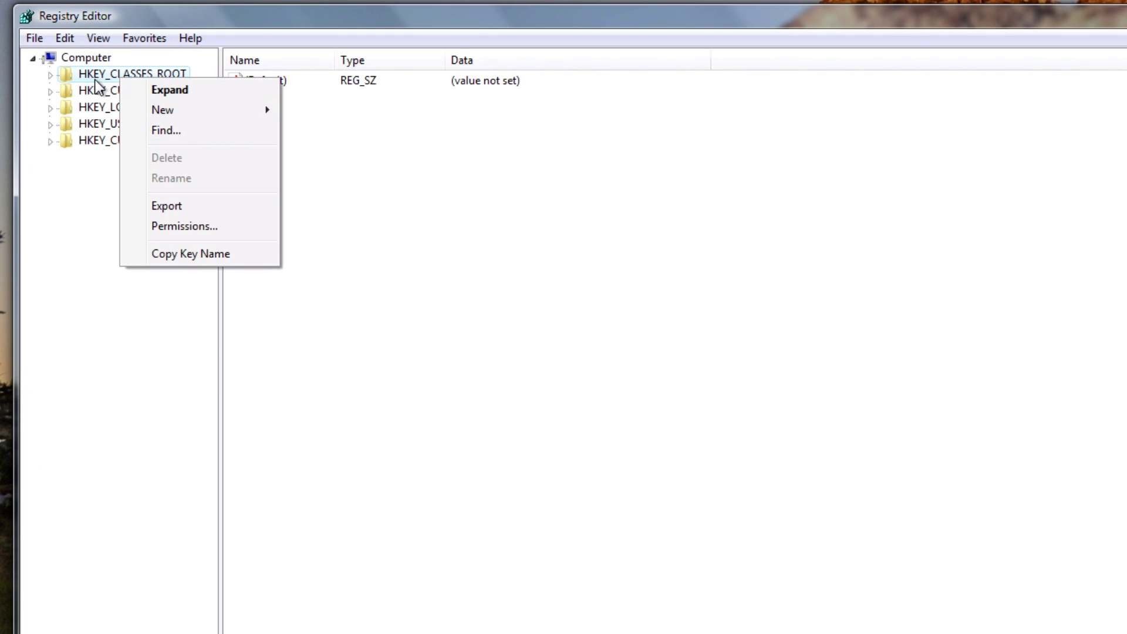
click(147, 65)
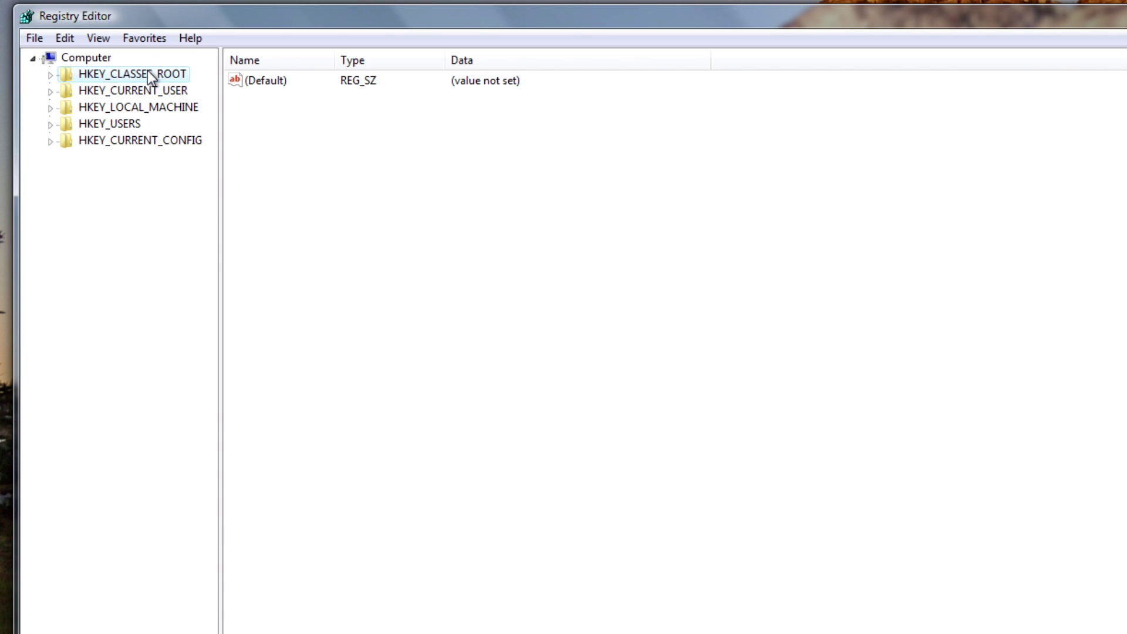
right_click(147, 71)
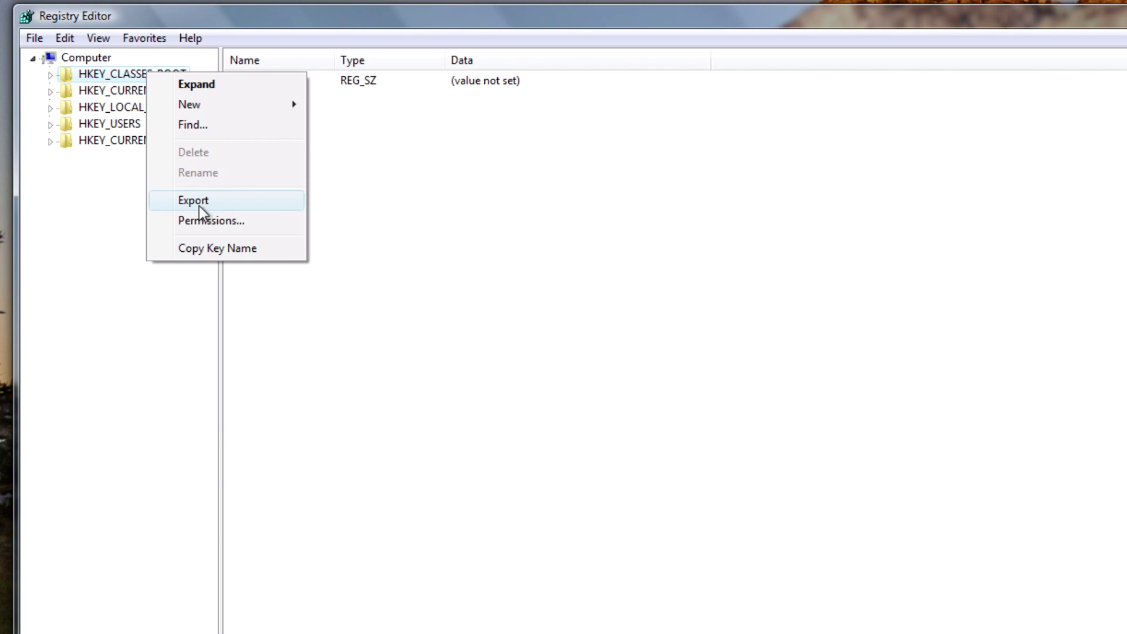
click(197, 221)
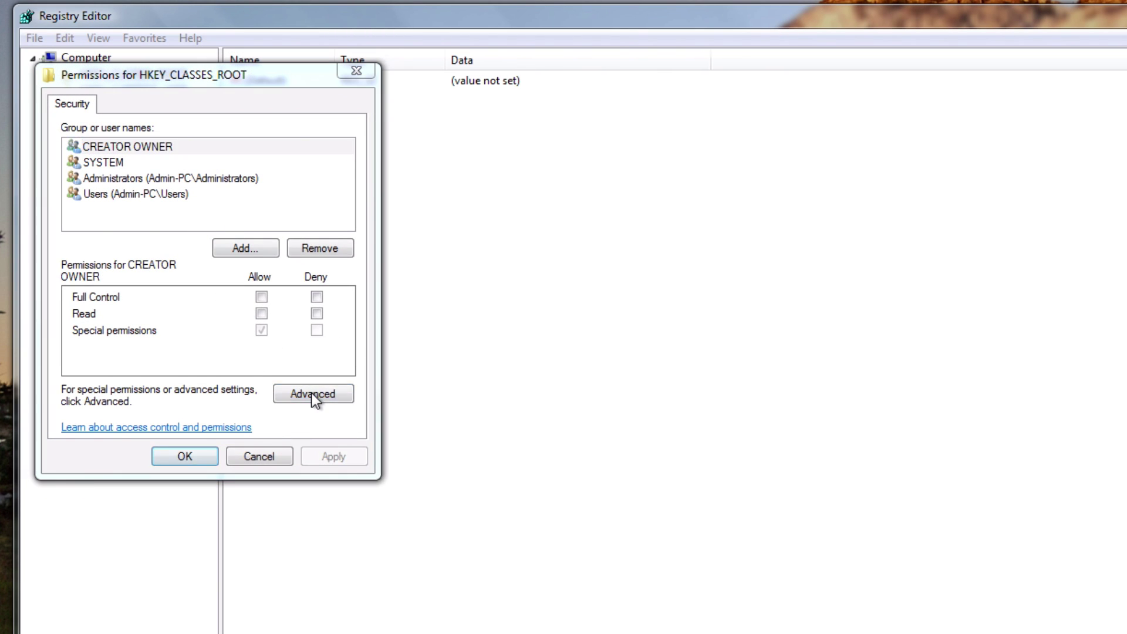
click(313, 393)
click(201, 174)
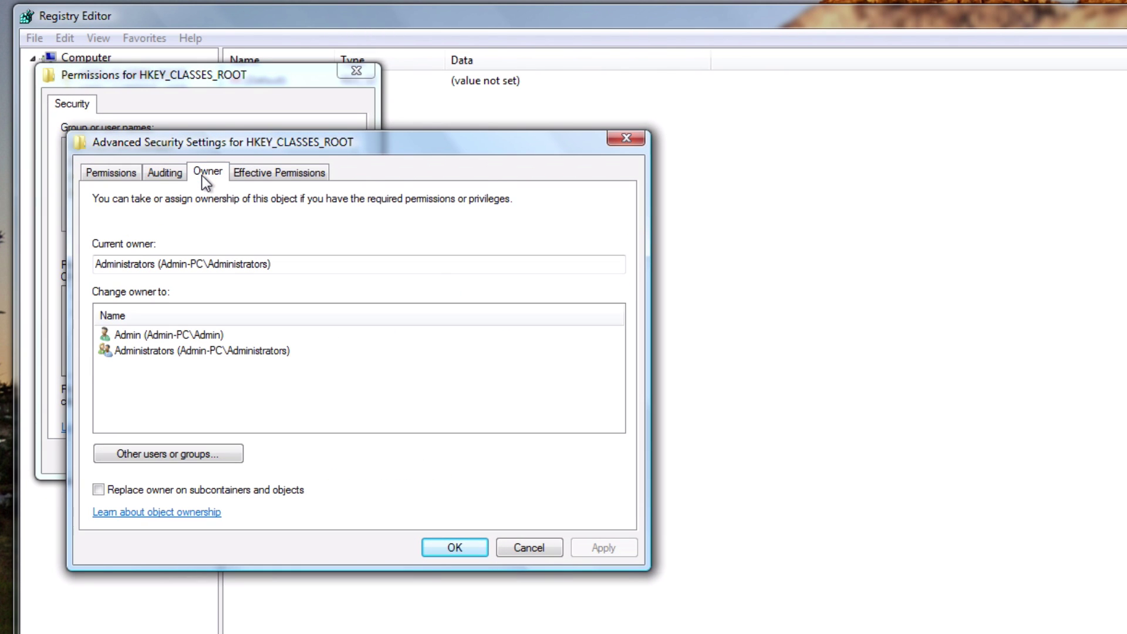
click(169, 350)
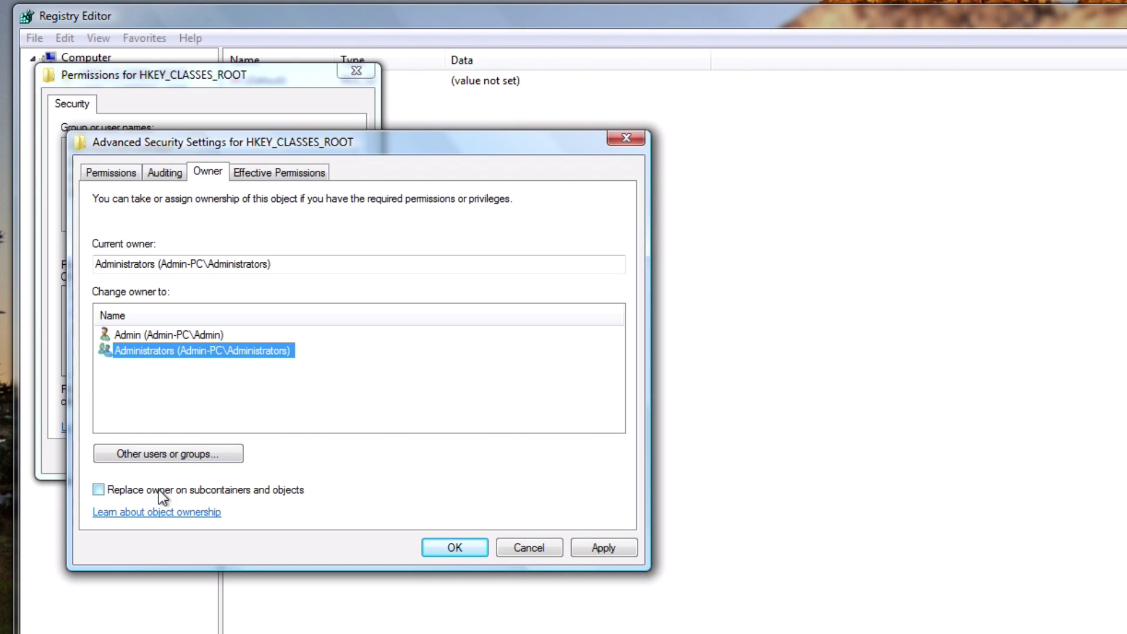
click(252, 492)
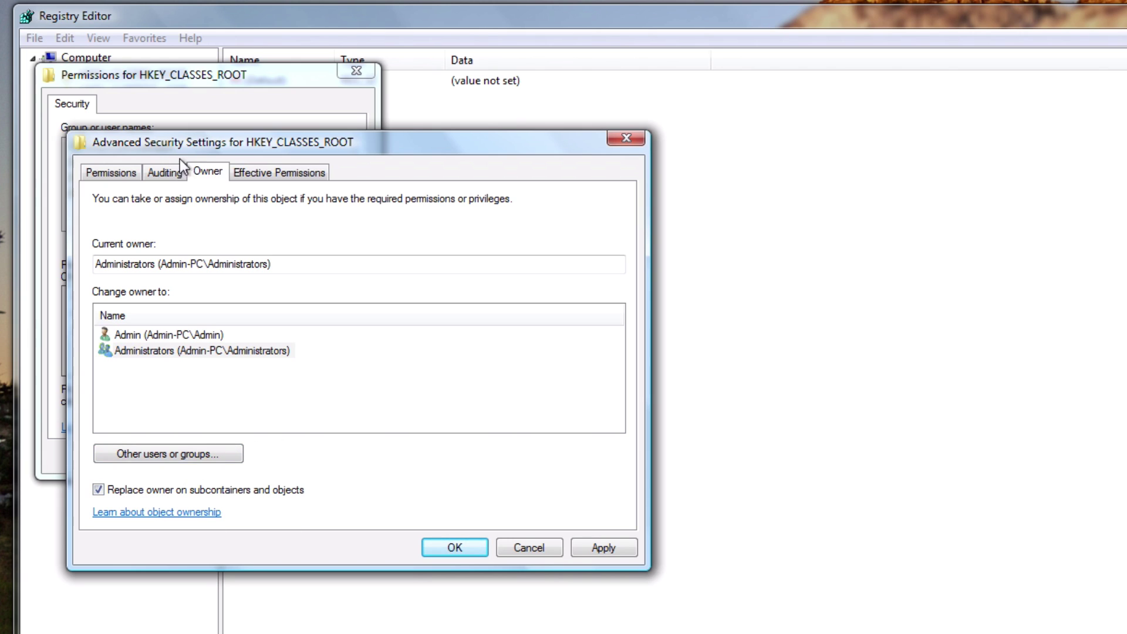
Try to apply the HKEY_CLASSES_ROOT ownership change with inheritable parent permissions included and all child object permissions replaced
click(108, 171)
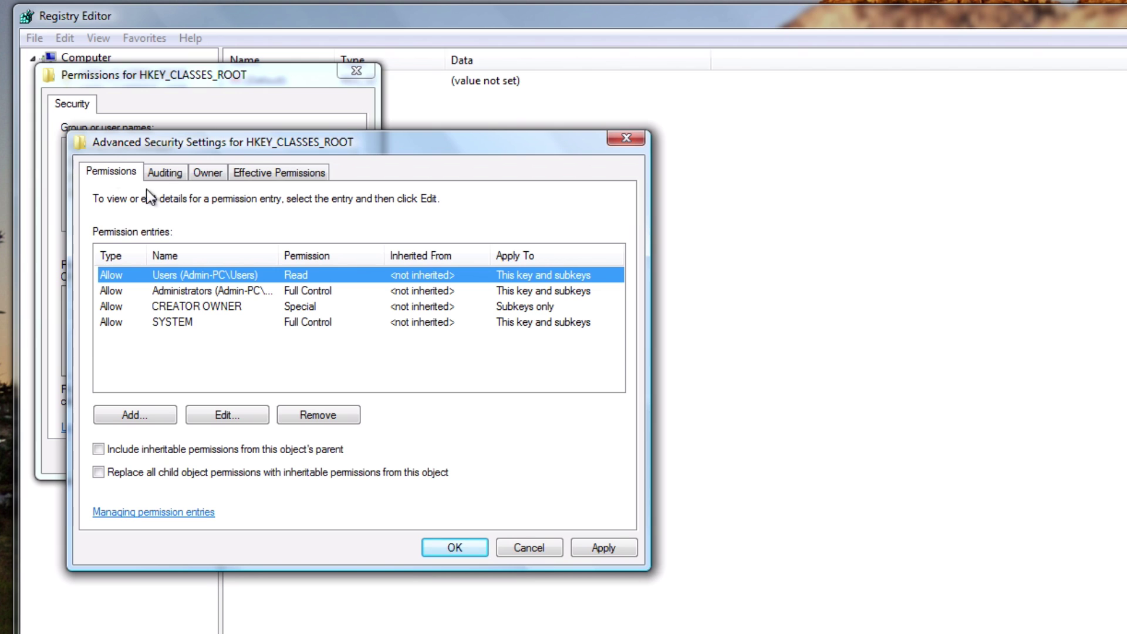
click(210, 293)
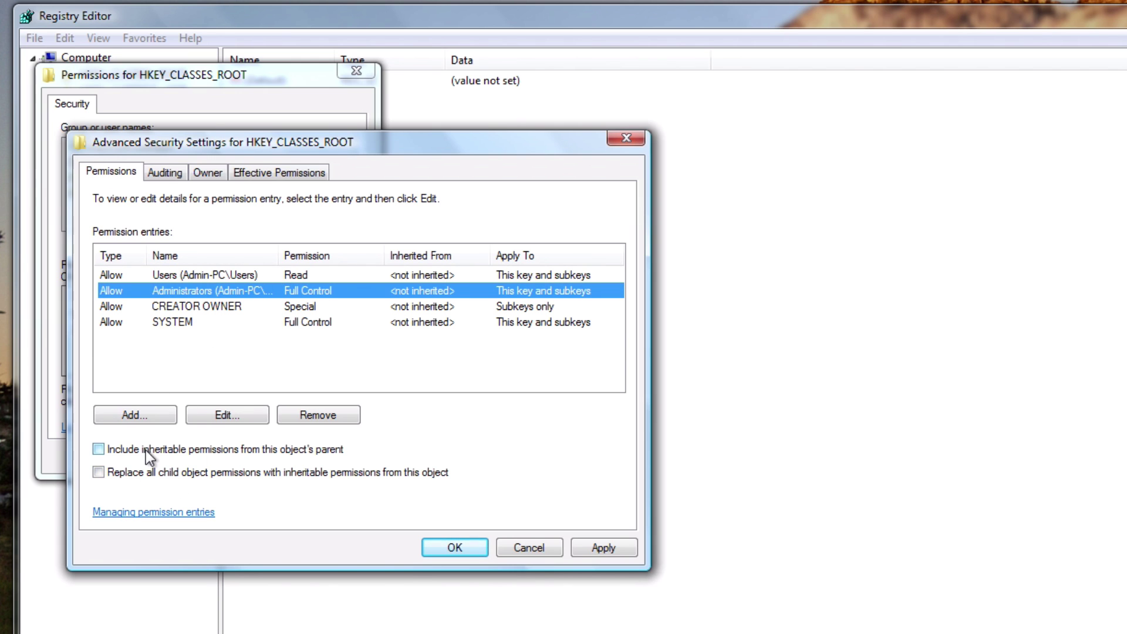
click(146, 450)
click(132, 472)
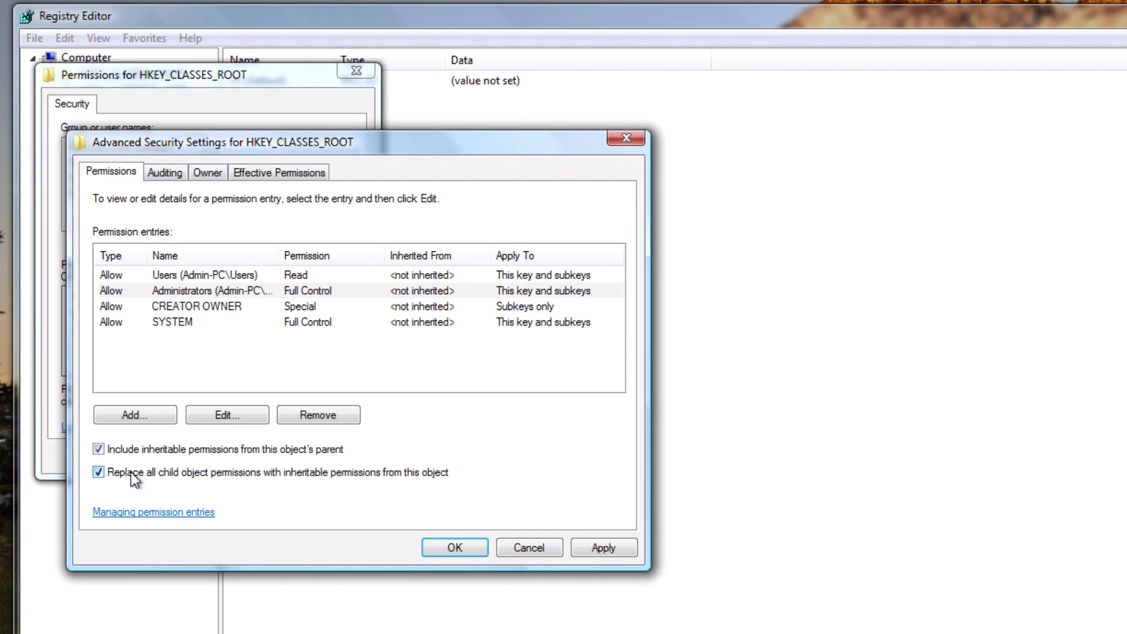
click(595, 553)
click(892, 492)
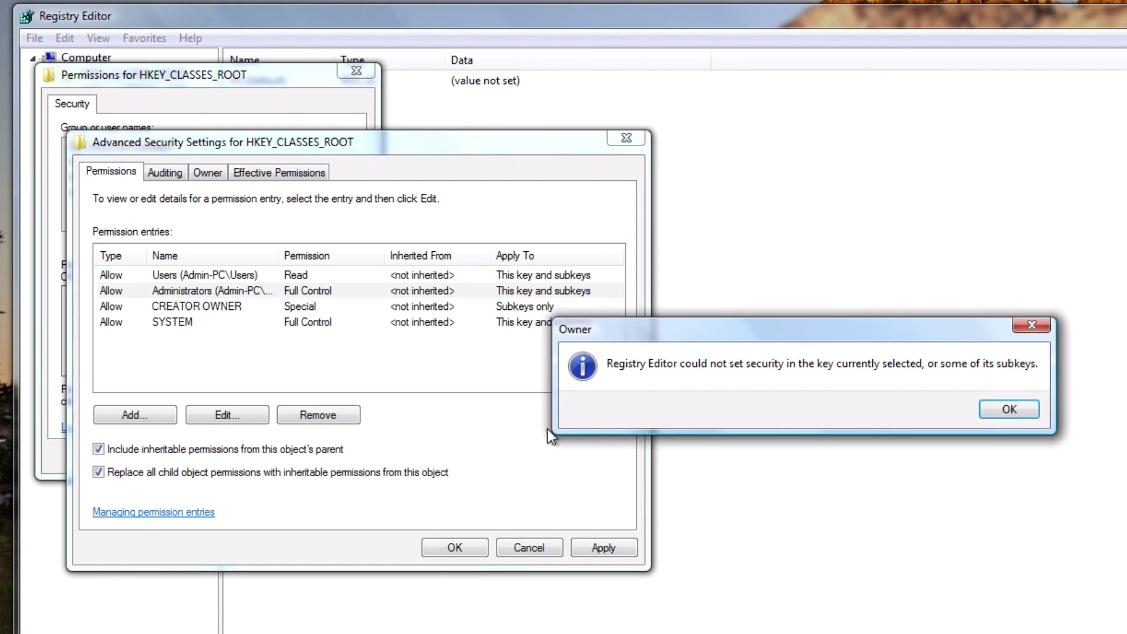
click(1014, 416)
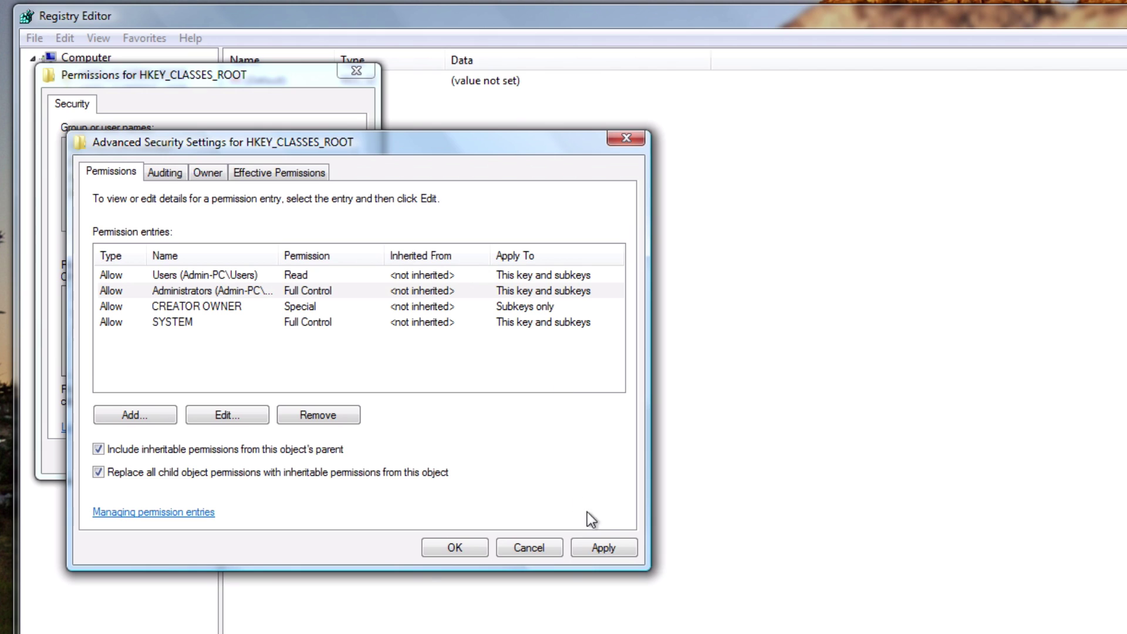
click(619, 546)
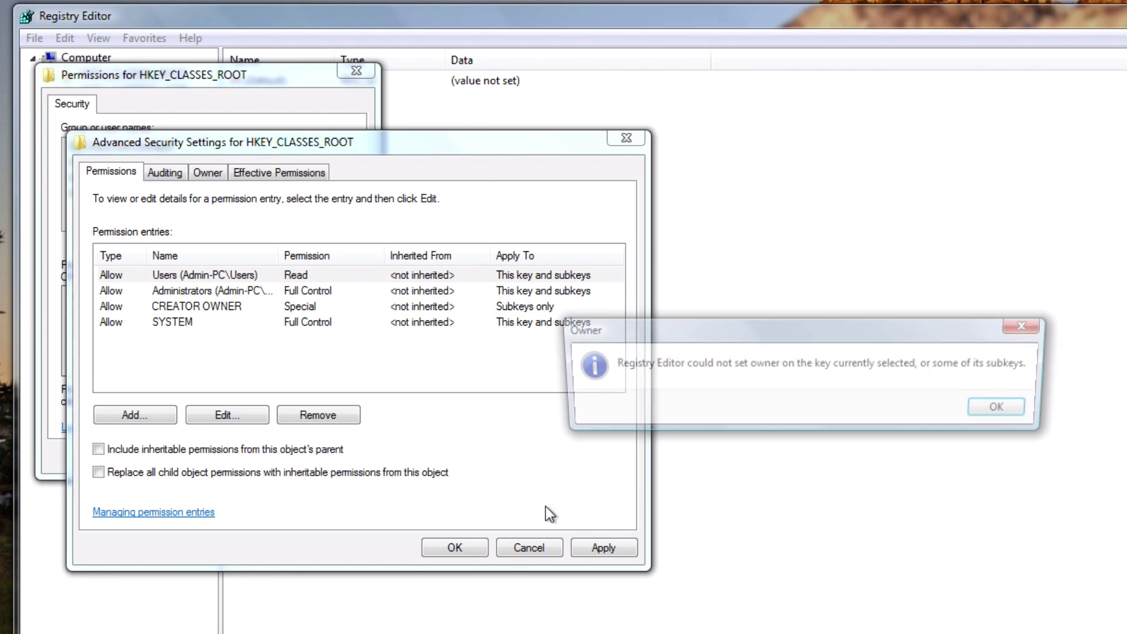
click(1018, 412)
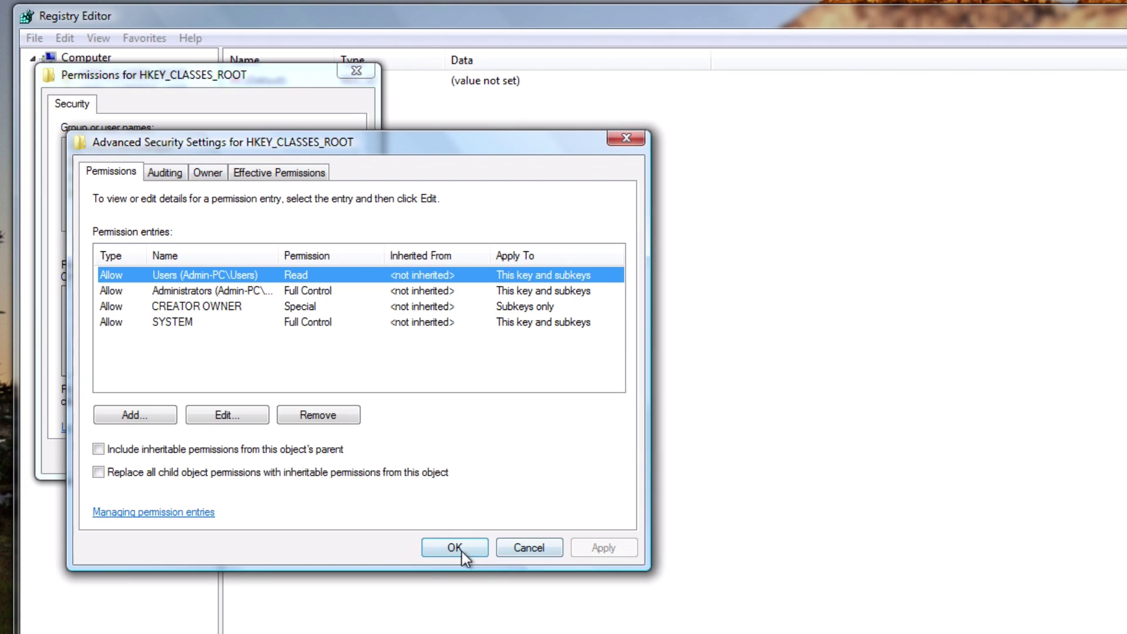
Retry replacing the owner and all child object permissions under HKEY_CLASSES_ROOT with inheritable permissions included, and close the advanced security settings
click(209, 173)
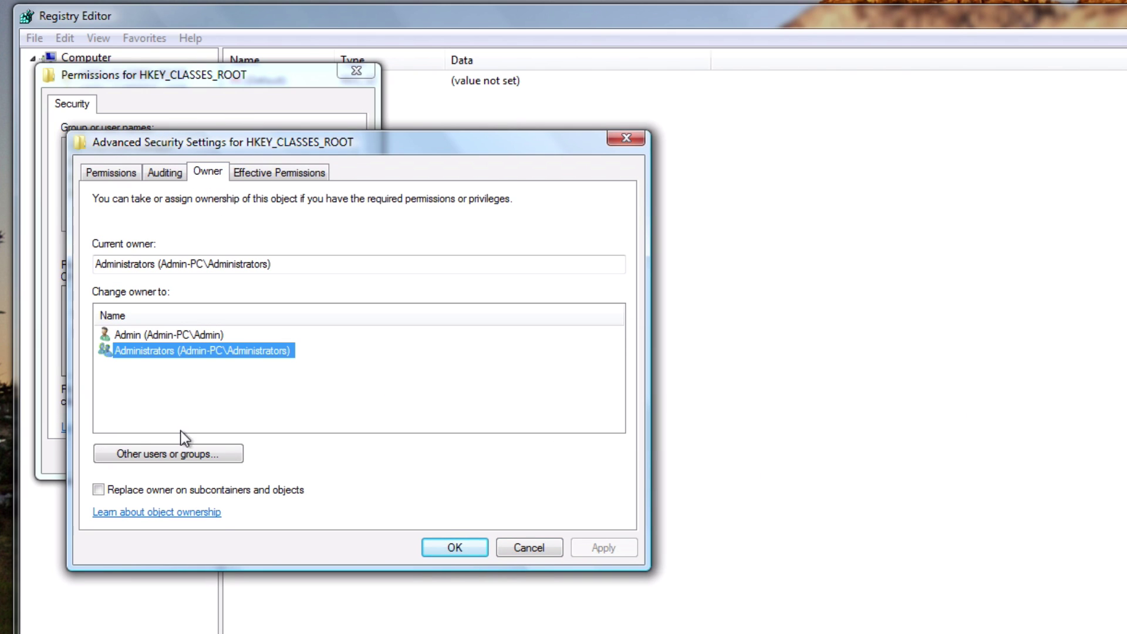
click(98, 490)
click(111, 172)
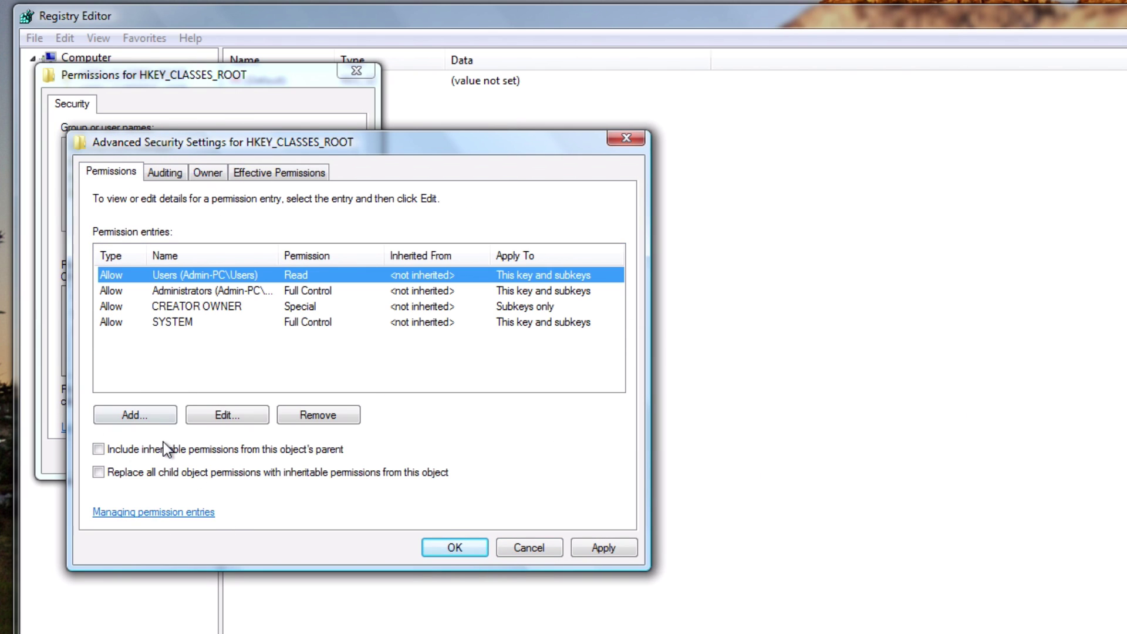
click(170, 449)
click(173, 473)
click(613, 553)
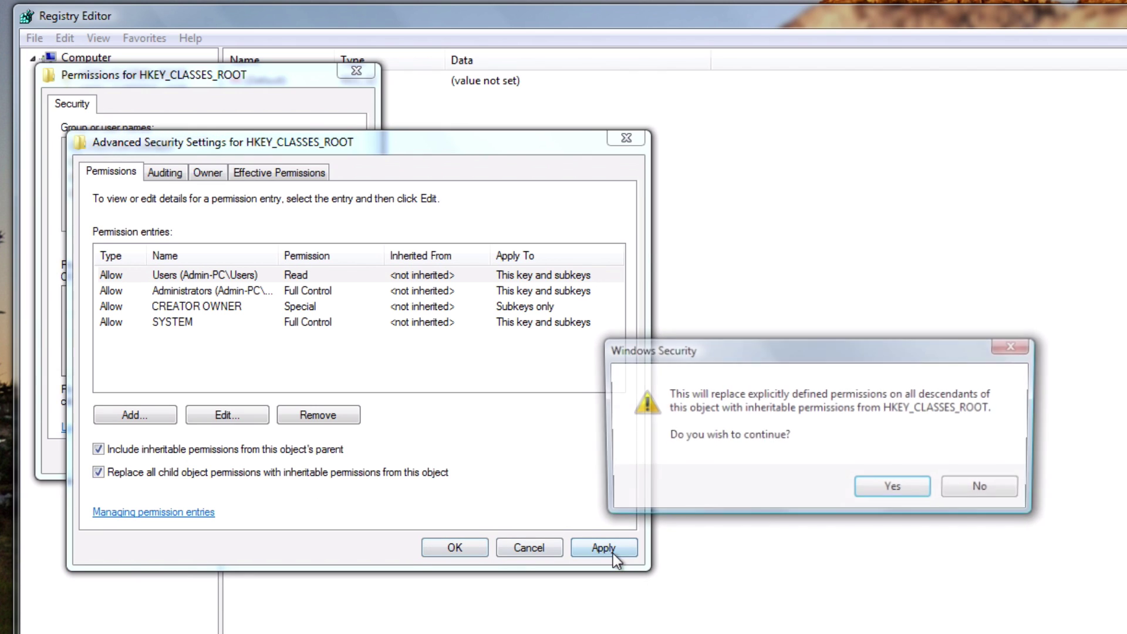
click(916, 485)
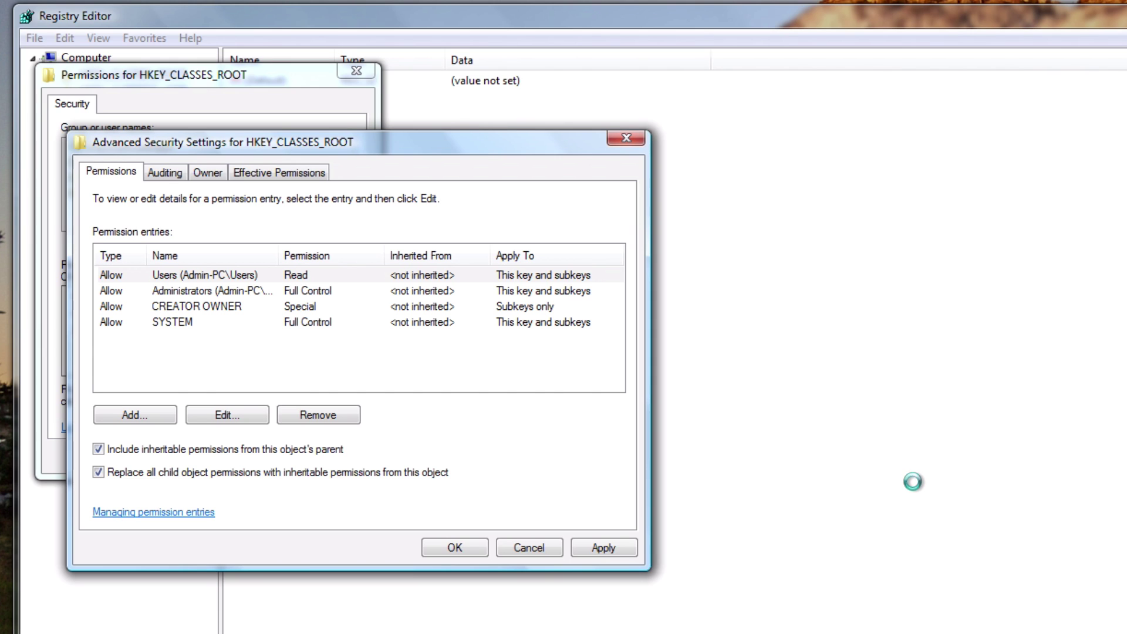
click(997, 408)
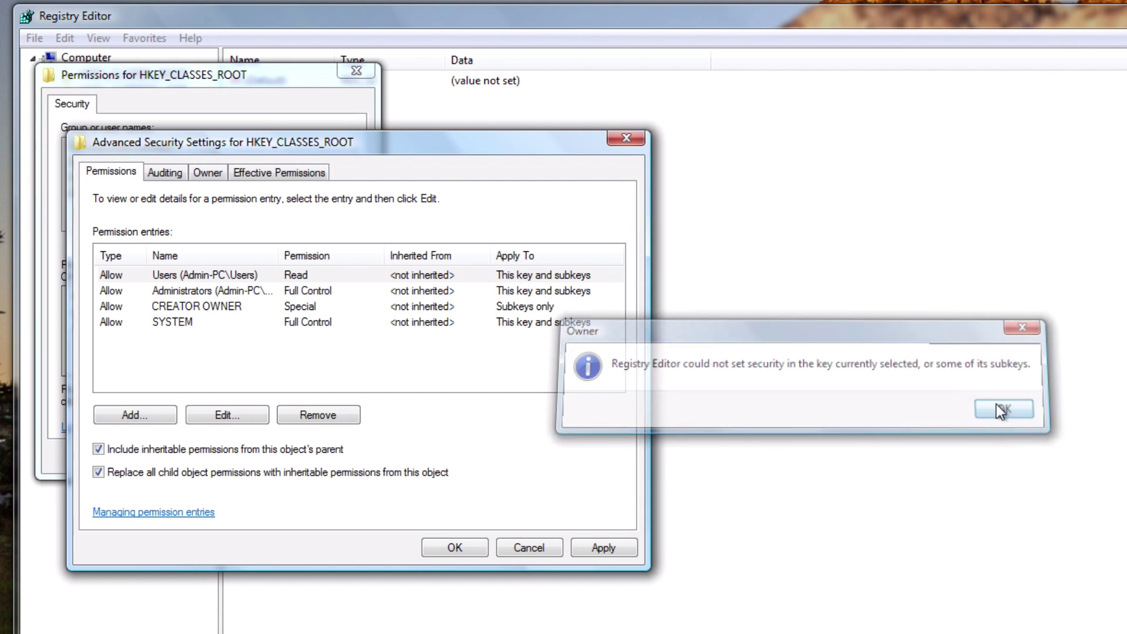
click(455, 547)
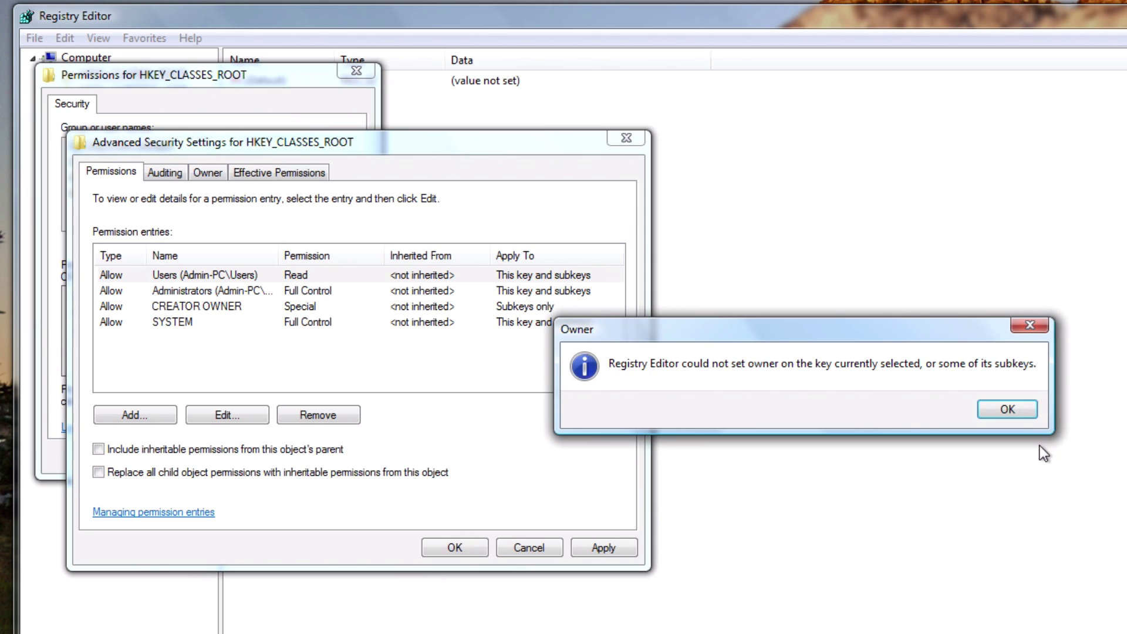
key(Return)
click(456, 555)
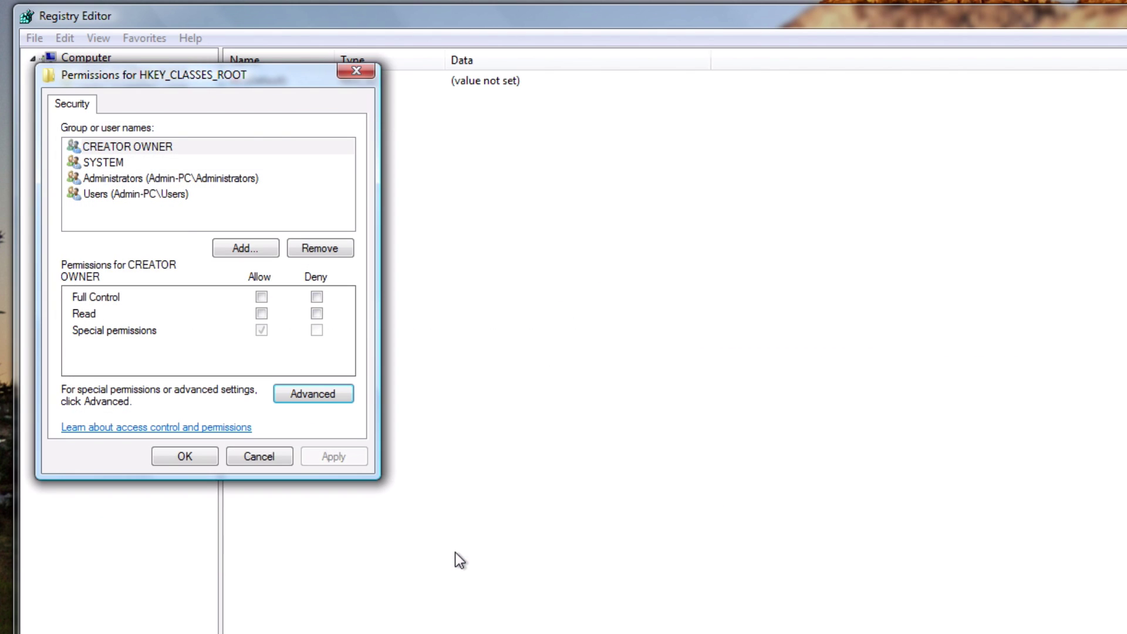
Merge the Patch registry file from the WMP 11 english folder into the registry, allowing and confirming the change
click(177, 178)
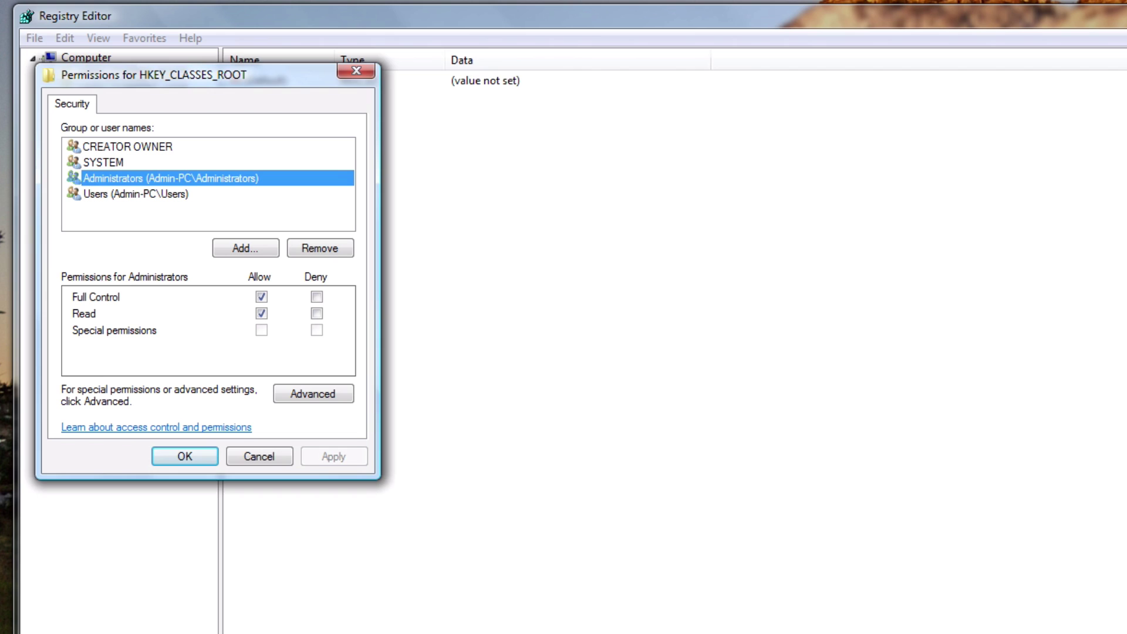
click(1124, 411)
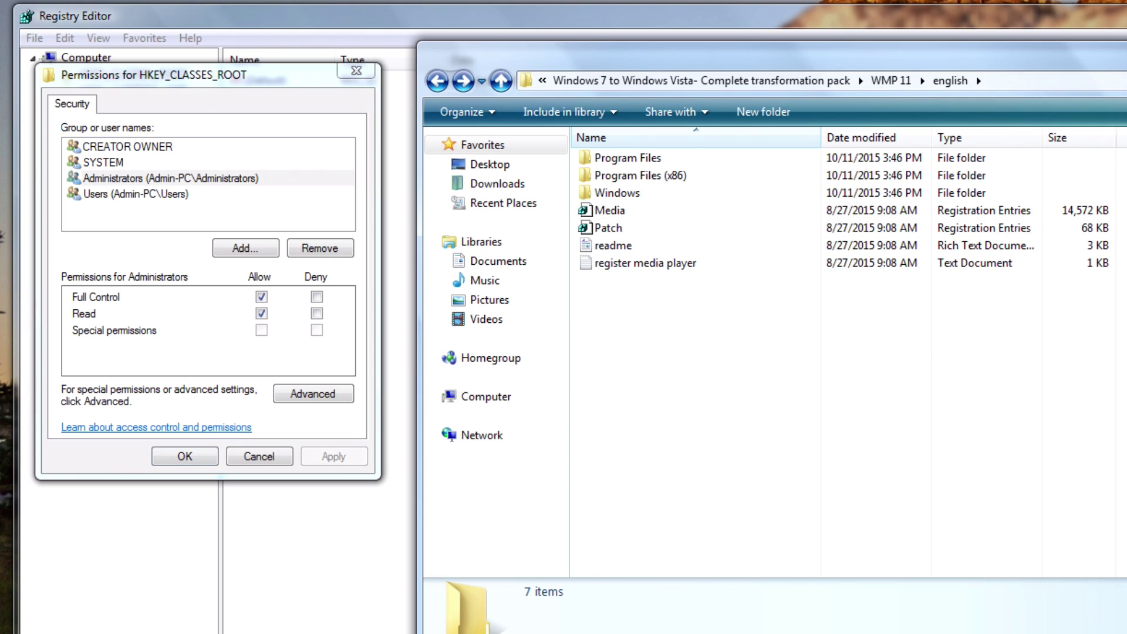
double_click(631, 229)
click(1052, 390)
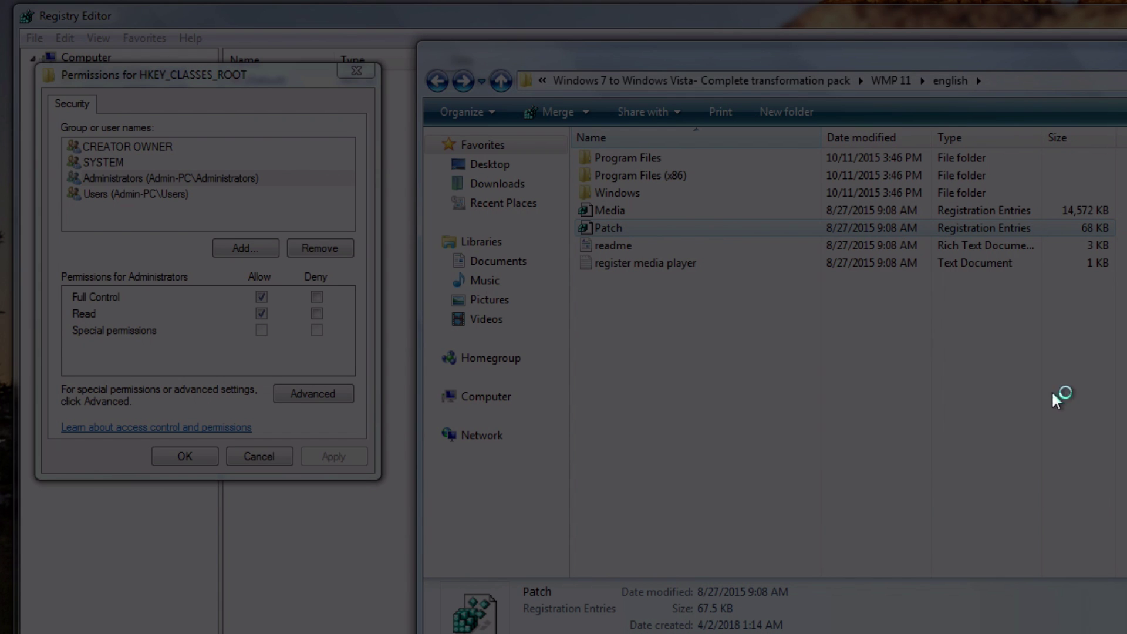
click(945, 456)
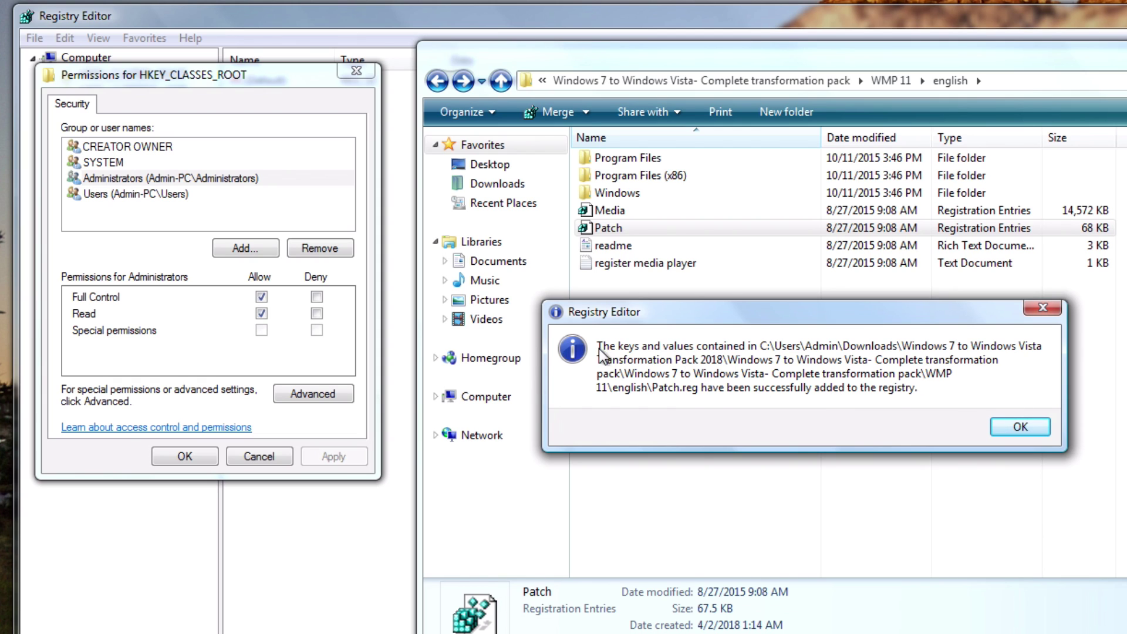
click(1019, 427)
Close the HKEY_CLASSES_ROOT permissions and the Registry Editor, returning to the WMP 11 english folder
click(288, 115)
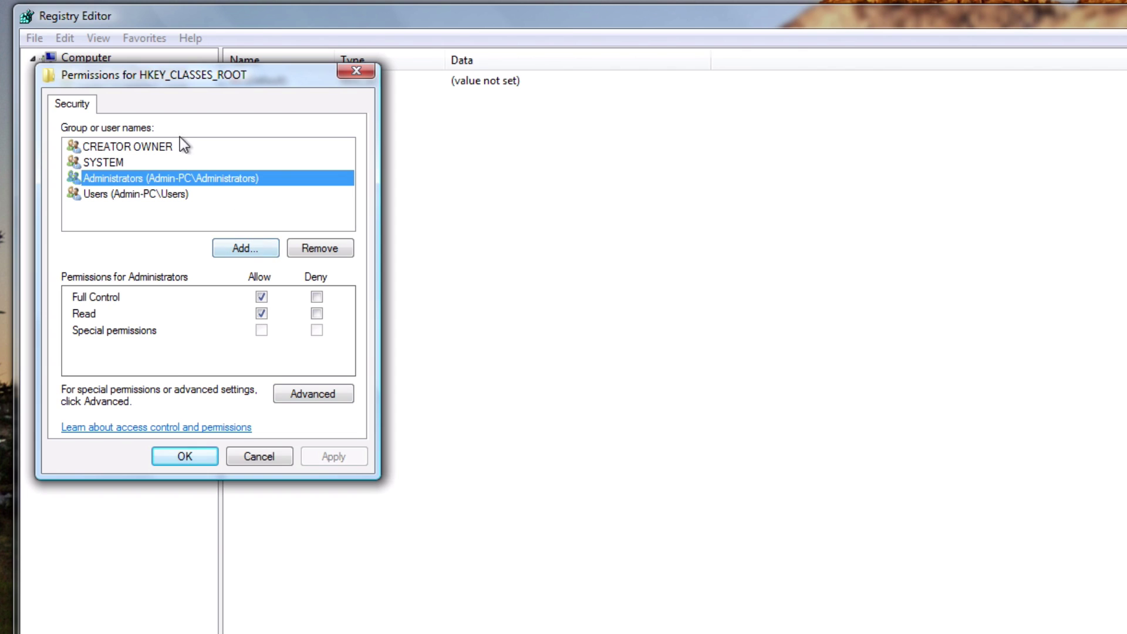
drag(166, 66, 229, 87)
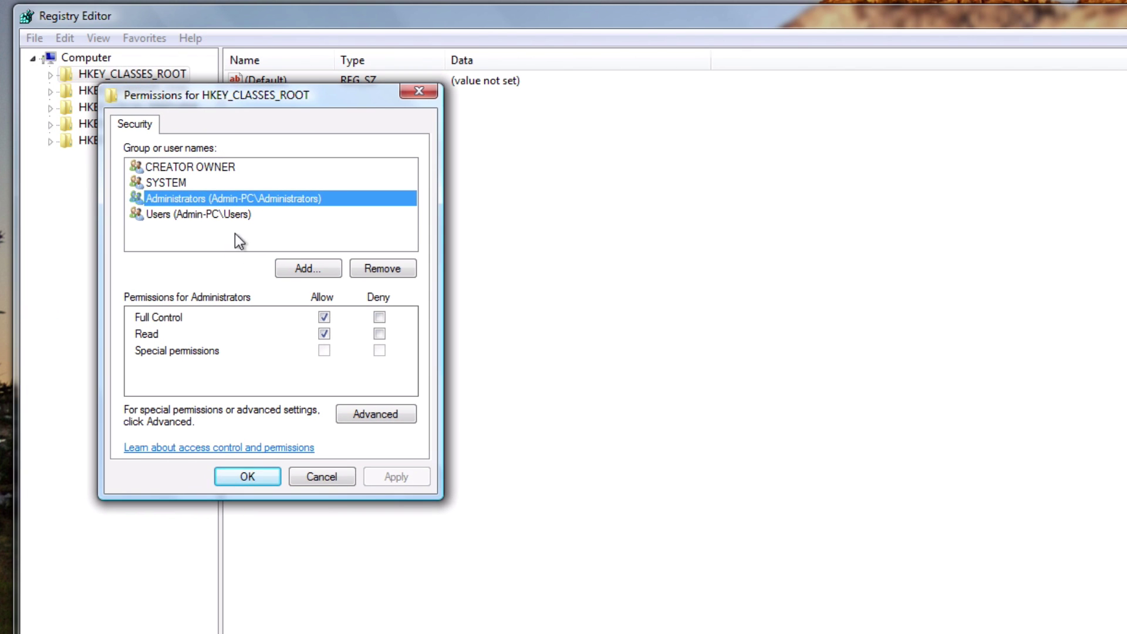
key(alt+Tab)
click(707, 226)
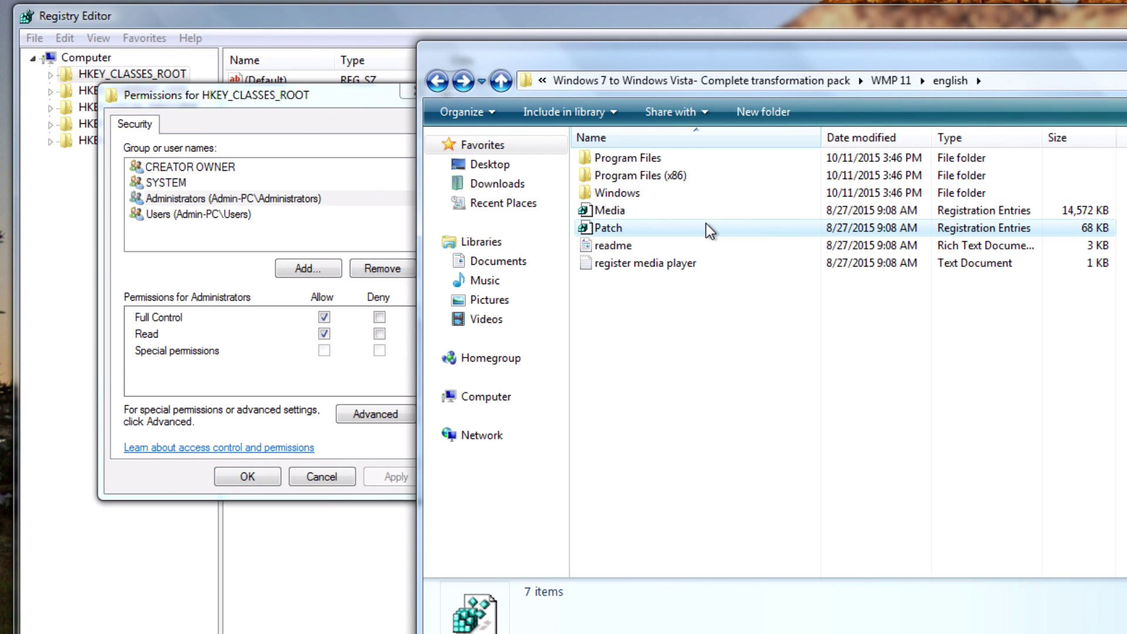
click(728, 324)
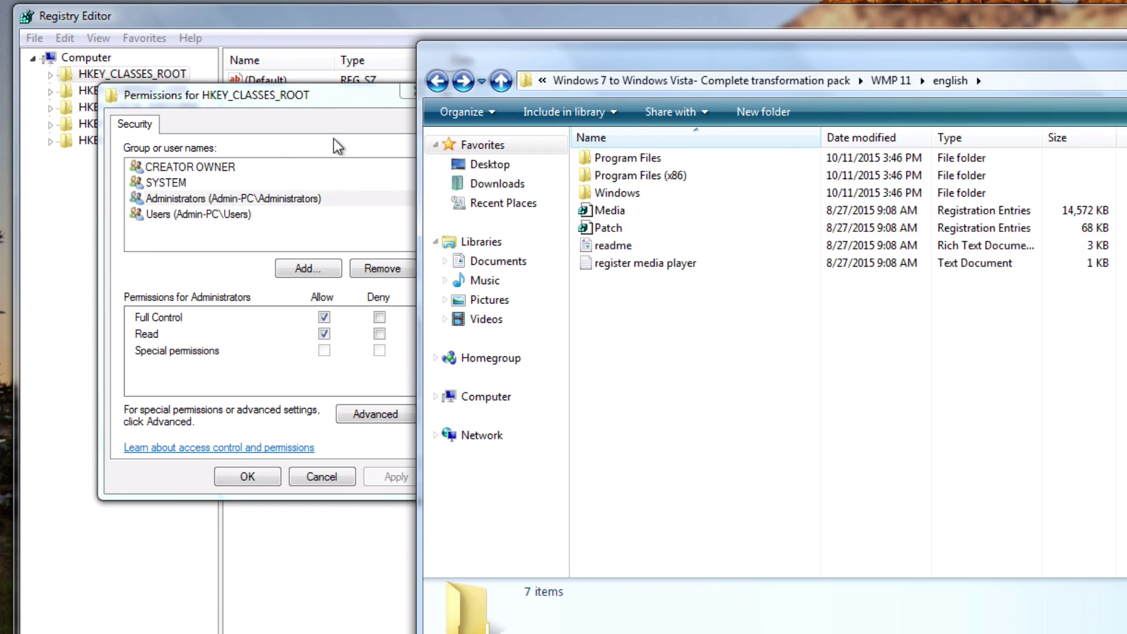
click(333, 138)
click(418, 93)
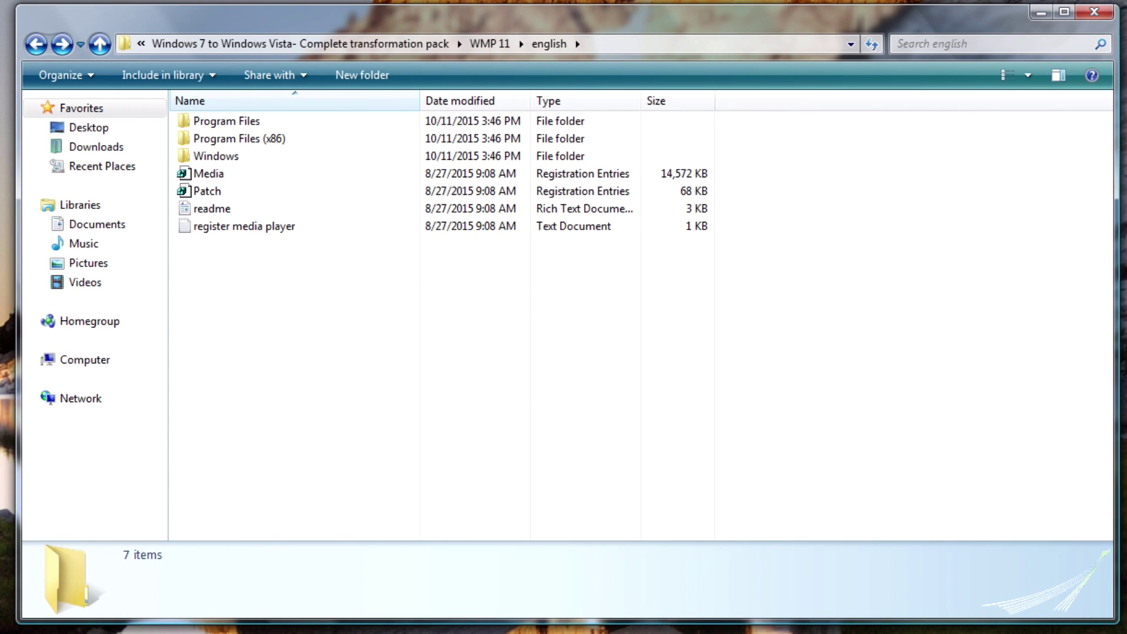
Go back to the transformation pack folder and open Register DLLs inside Vista Apps
click(37, 46)
click(36, 46)
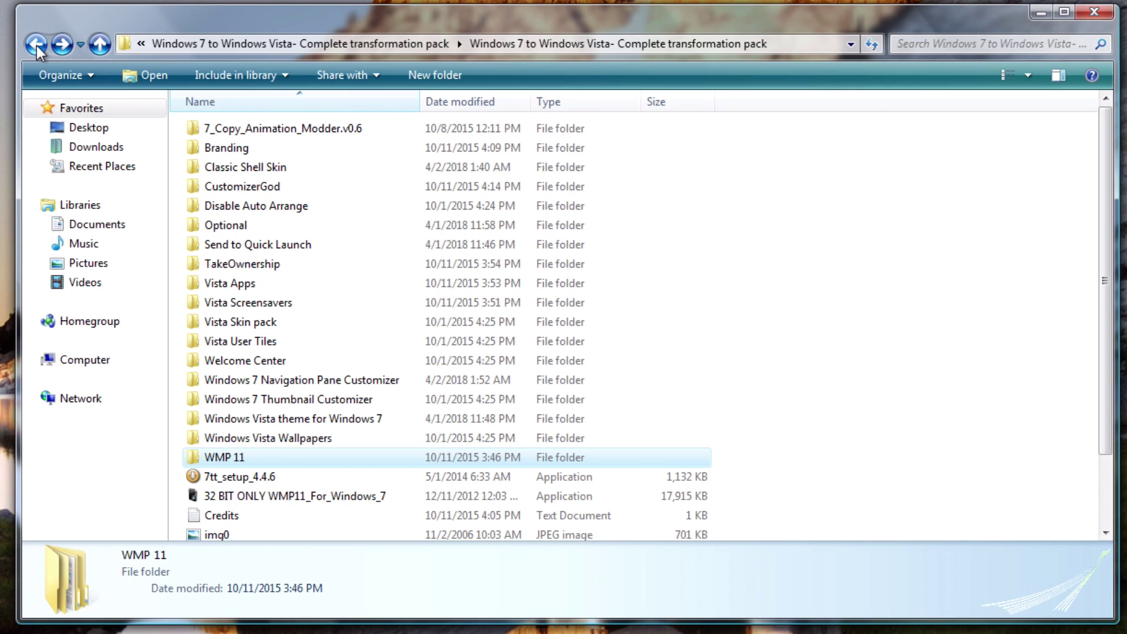
double_click(242, 287)
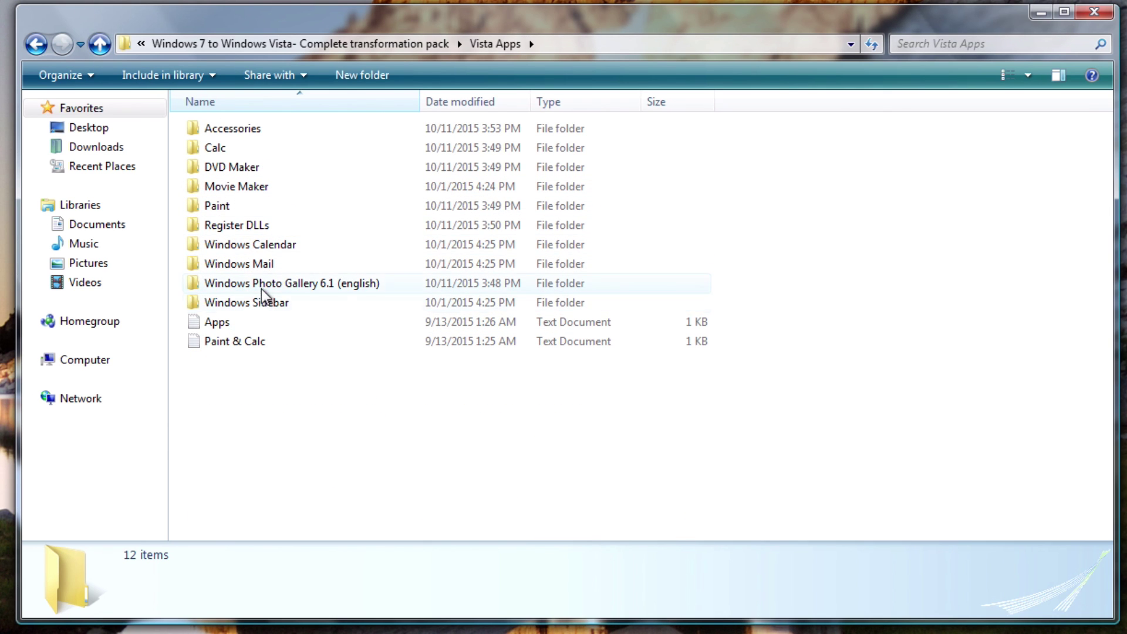
double_click(233, 229)
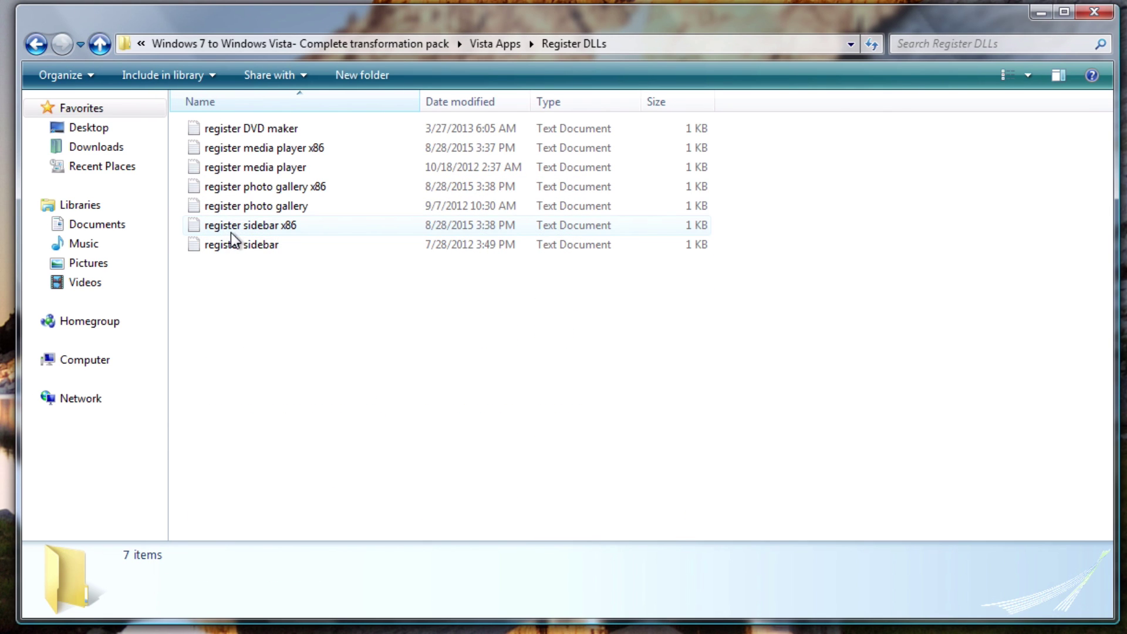
Open the register media player x86 text document and save it to the Desktop as register media player x86.bat
click(264, 149)
double_click(264, 149)
click(22, 45)
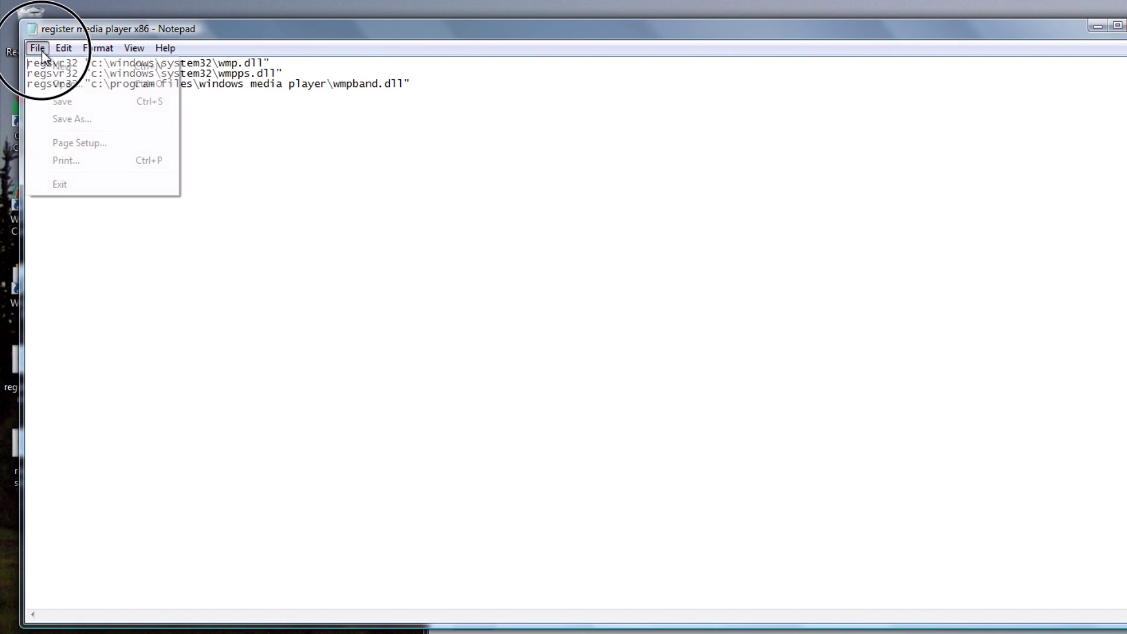
click(88, 119)
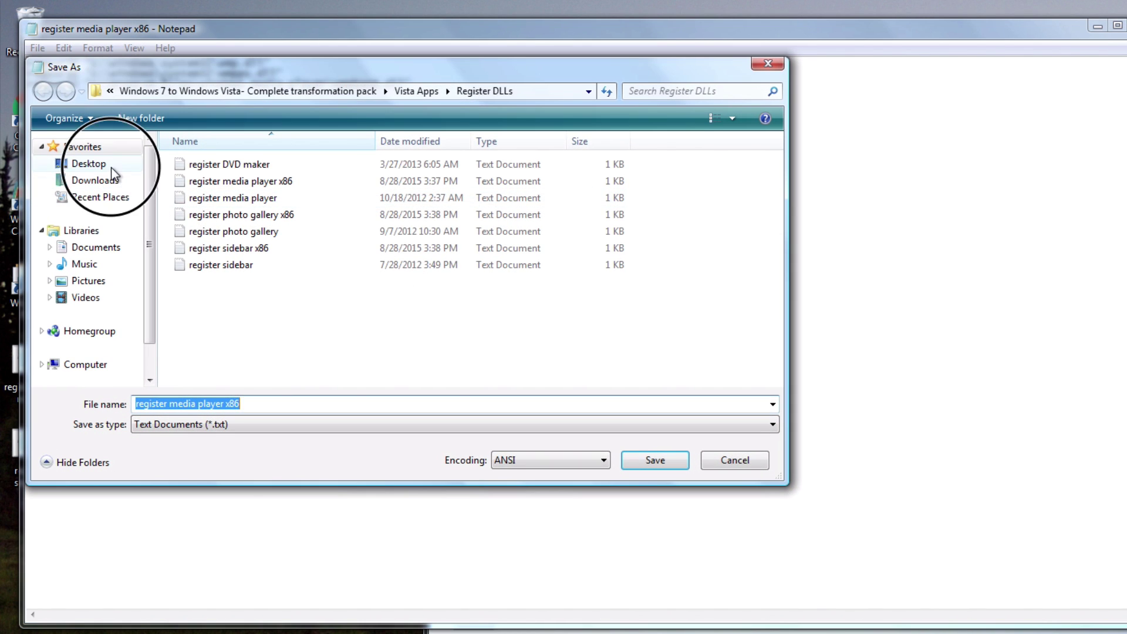
click(88, 164)
click(336, 402)
click(336, 402)
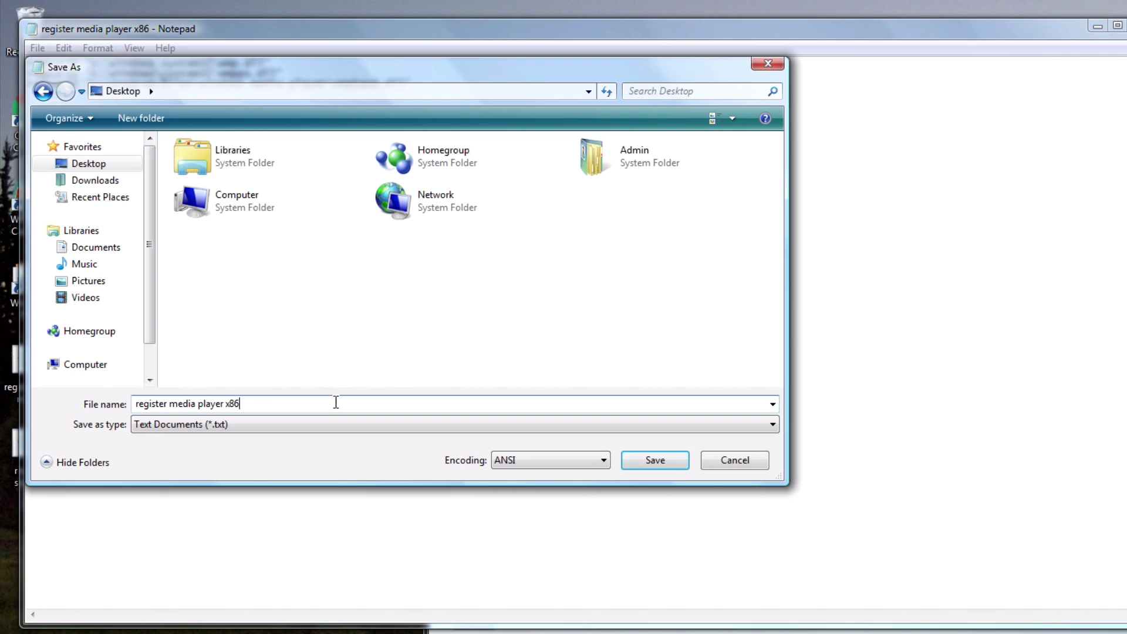
text(.bat)
key(Return)
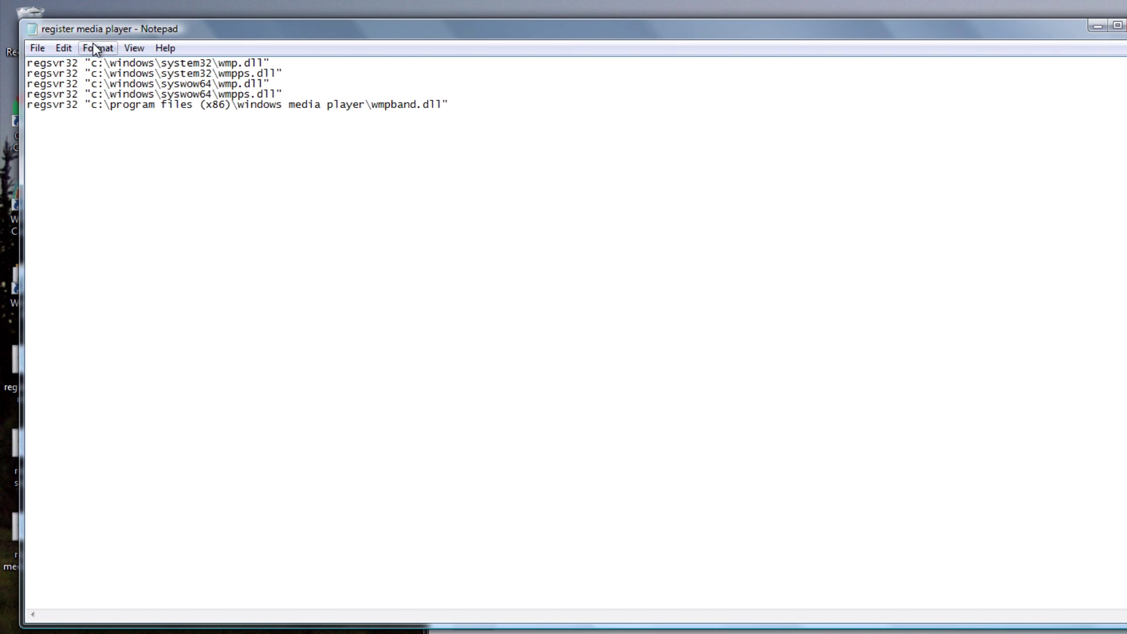
Save the register media player text document as register media player.bat in the Register DLLs folder and close the document
click(38, 47)
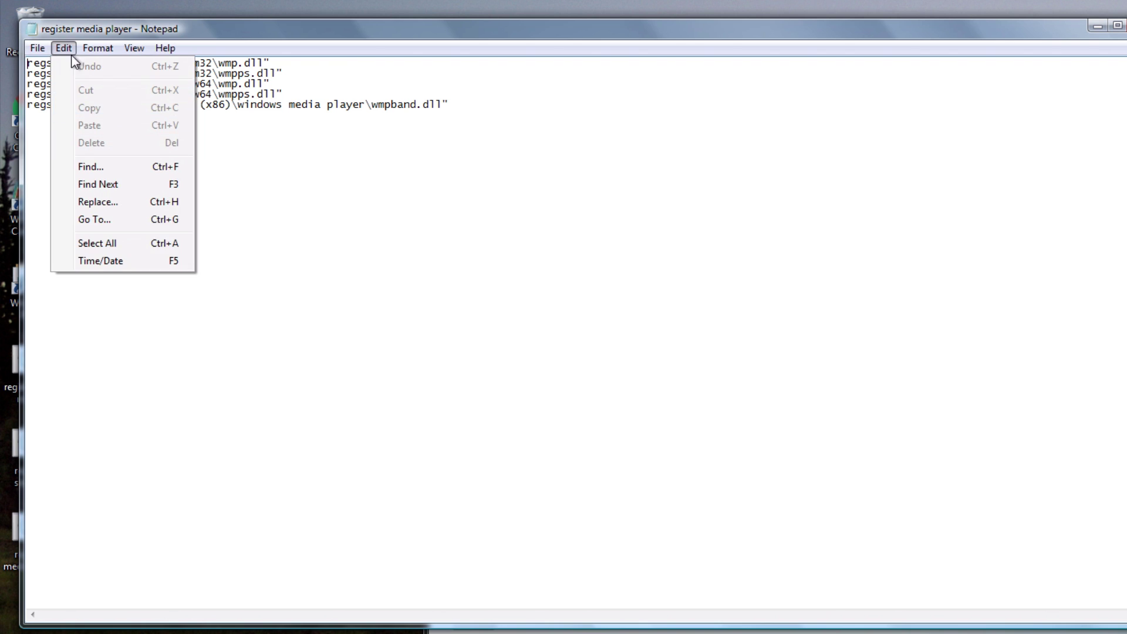
click(81, 113)
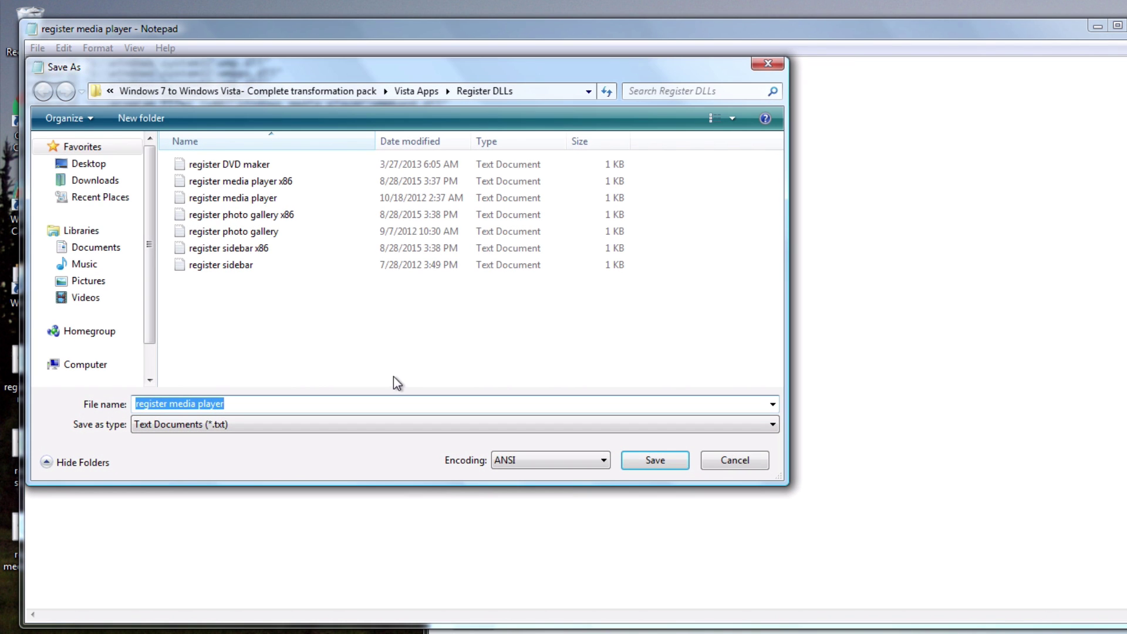
text(0)
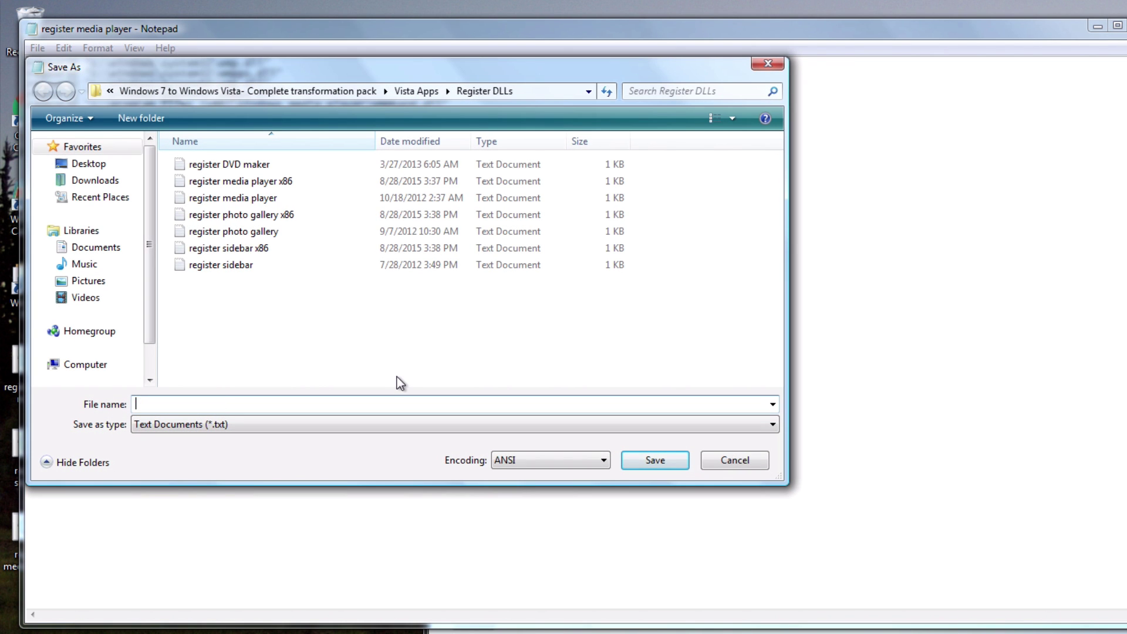
text(reg)
key(Down)
key(Down)
key(Down)
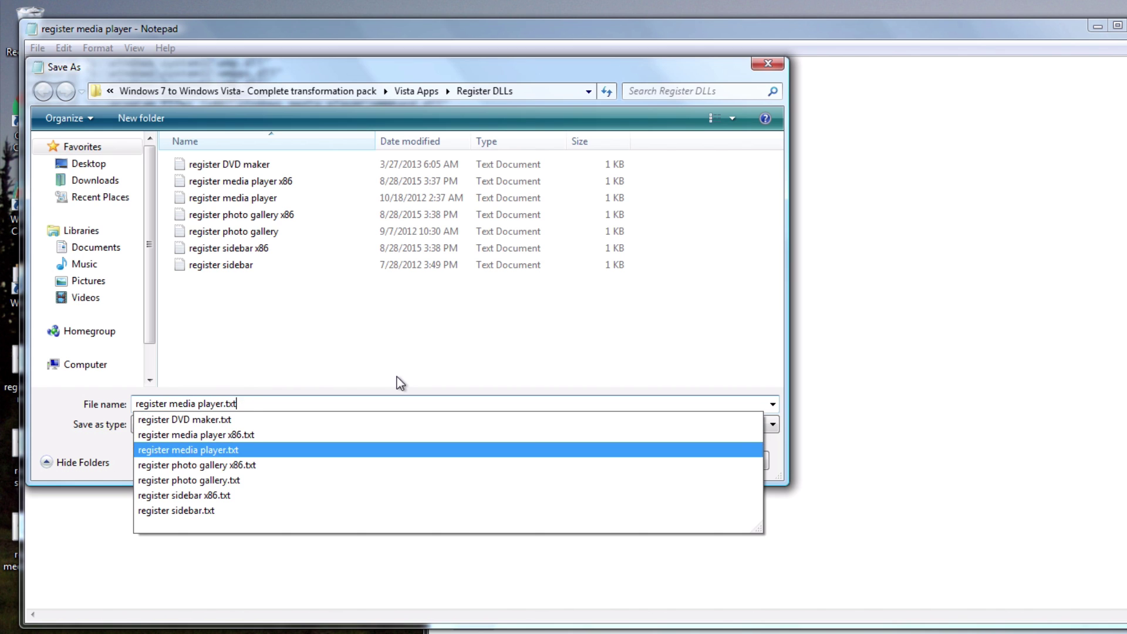
key(Return)
key(BackSpace)
key(BackSpace)
key(BackSpace)
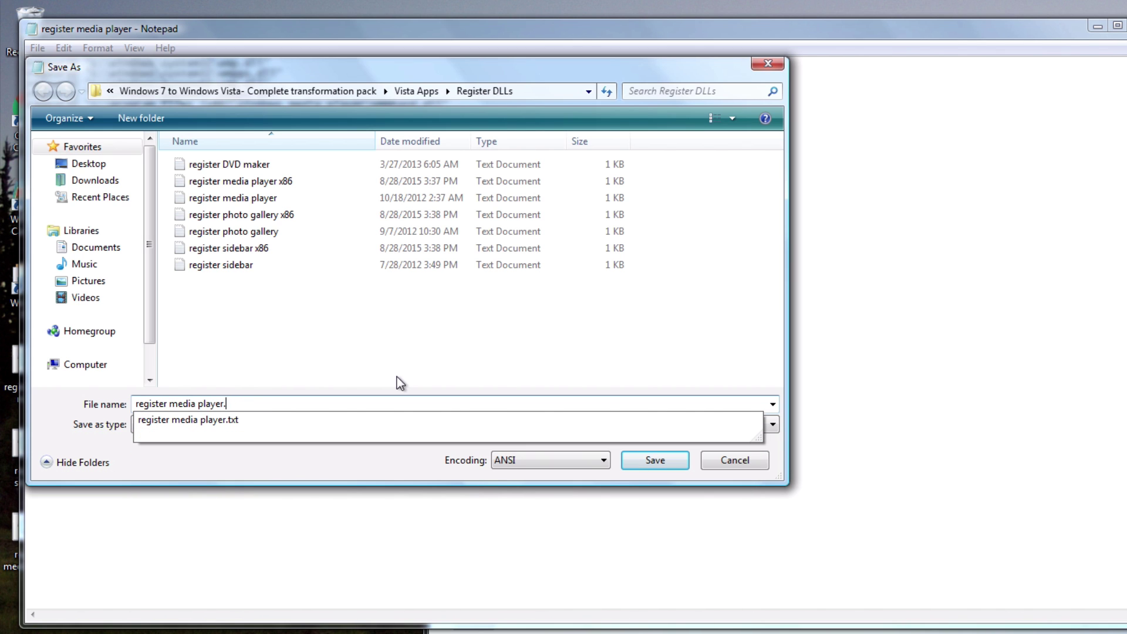
text(bat)
key(Return)
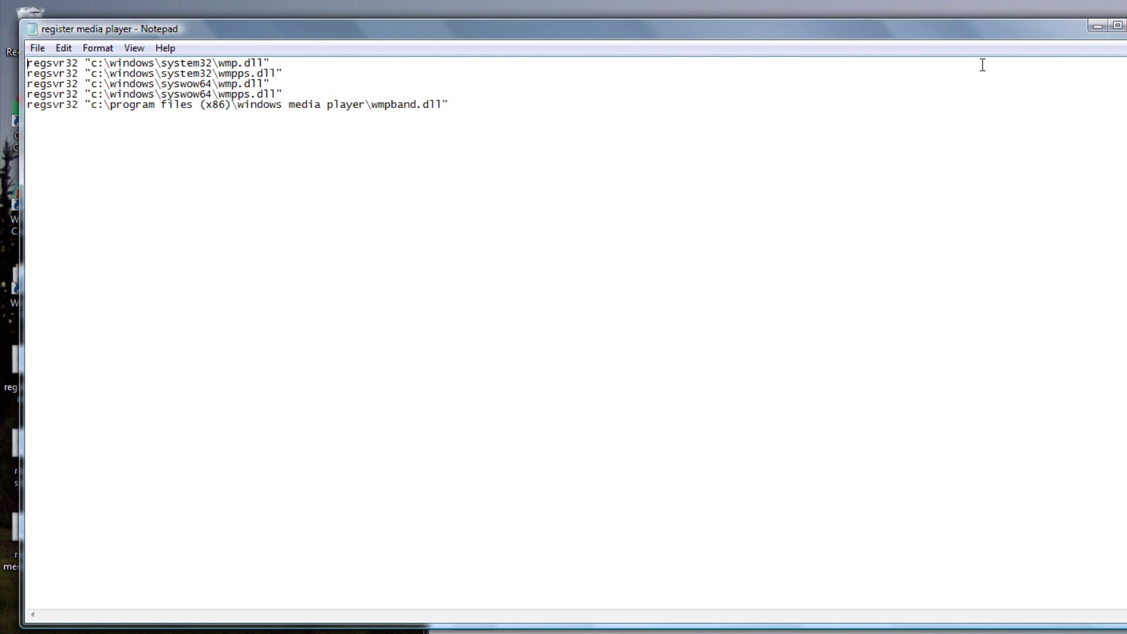
click(1124, 26)
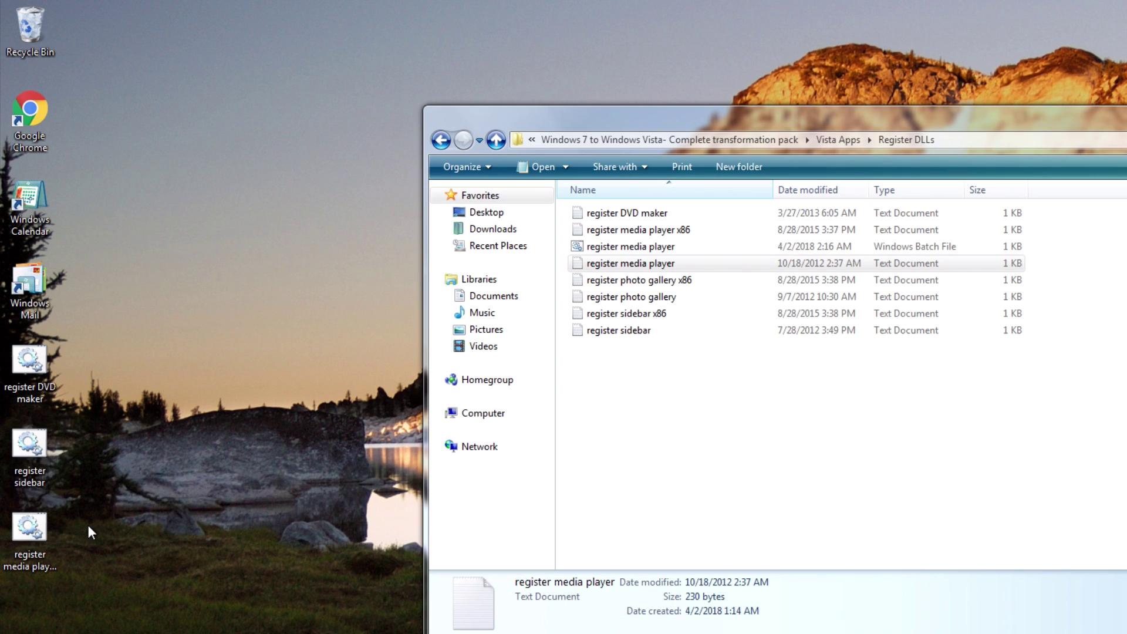
Move the register media player batch file from the Register DLLs folder onto the desktop
click(43, 524)
click(87, 541)
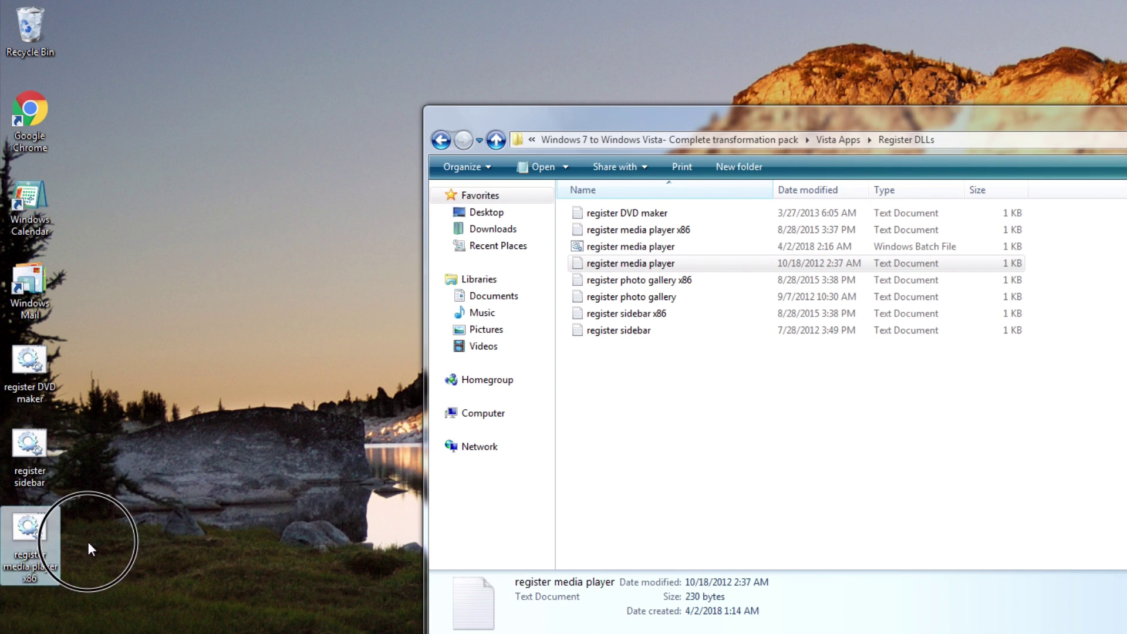
drag(554, 128, 423, 183)
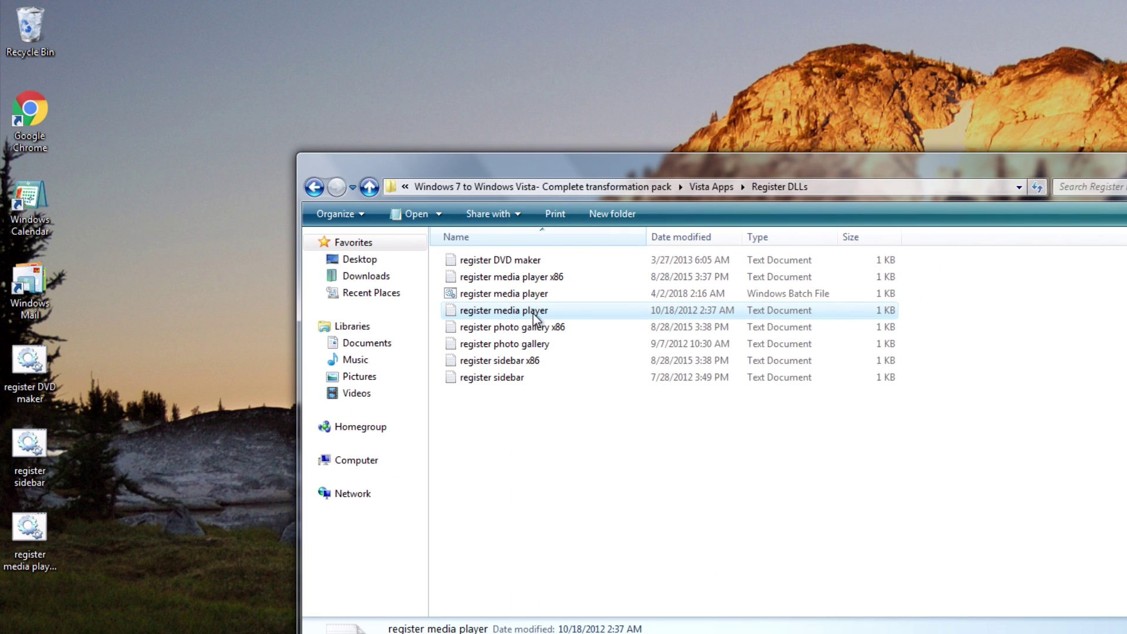
drag(496, 294, 169, 367)
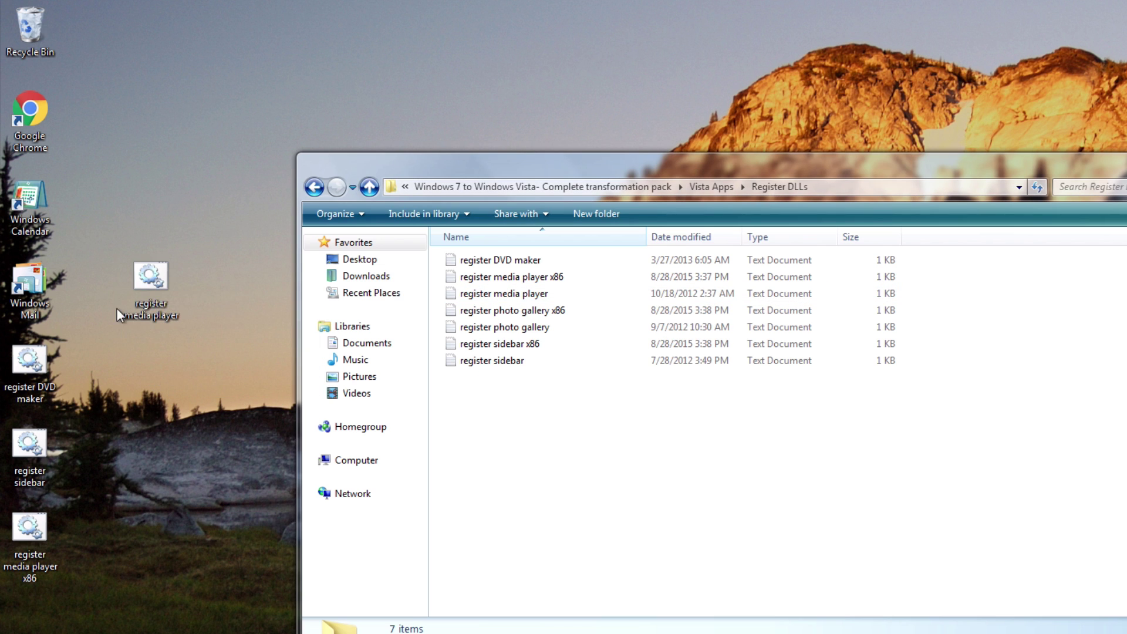
Run the register media player batch file as administrator, allow it, and acknowledge each DLL registration
right_click(151, 295)
click(231, 357)
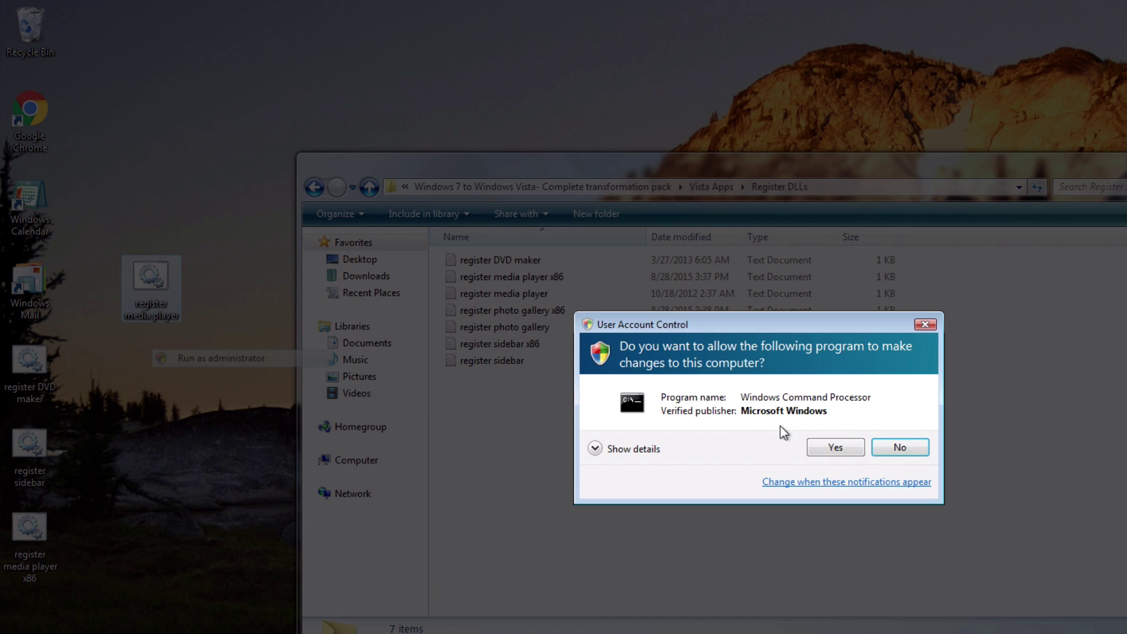
click(837, 446)
click(861, 424)
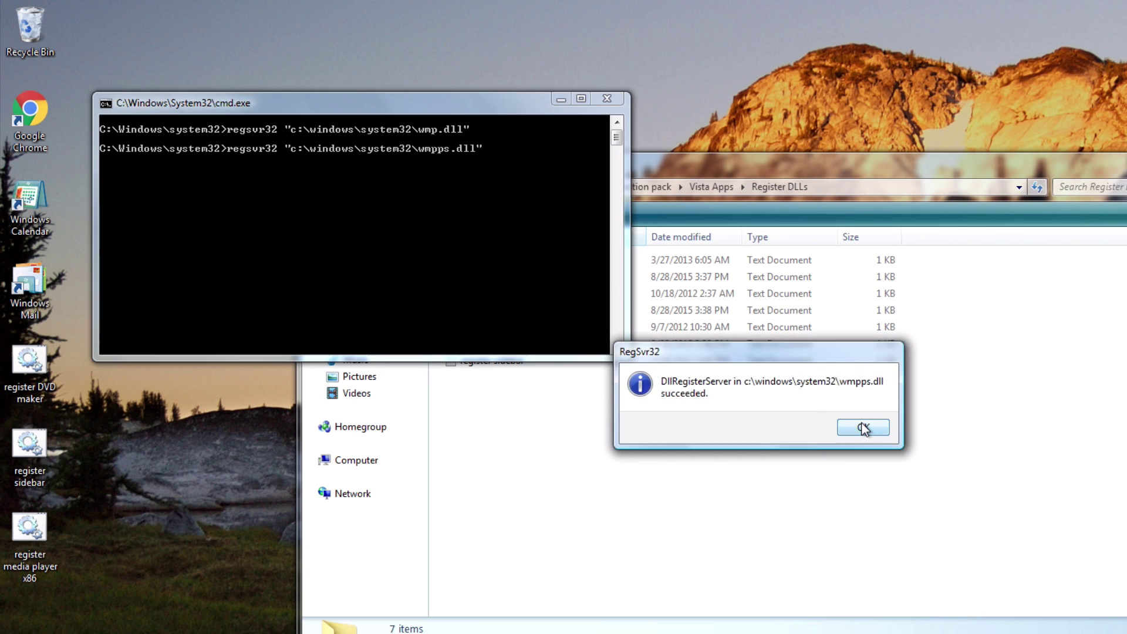
click(862, 424)
click(861, 426)
click(861, 426)
click(861, 426)
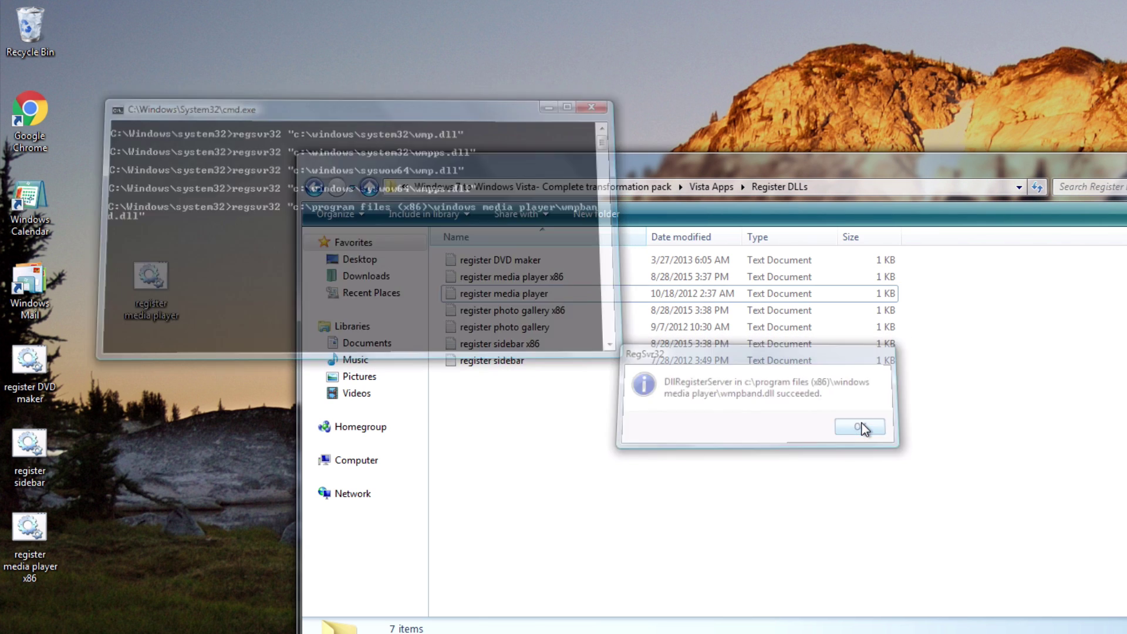
Run the register media player x86 batch file as administrator and acknowledge each of its DLL registrations
right_click(44, 529)
click(164, 254)
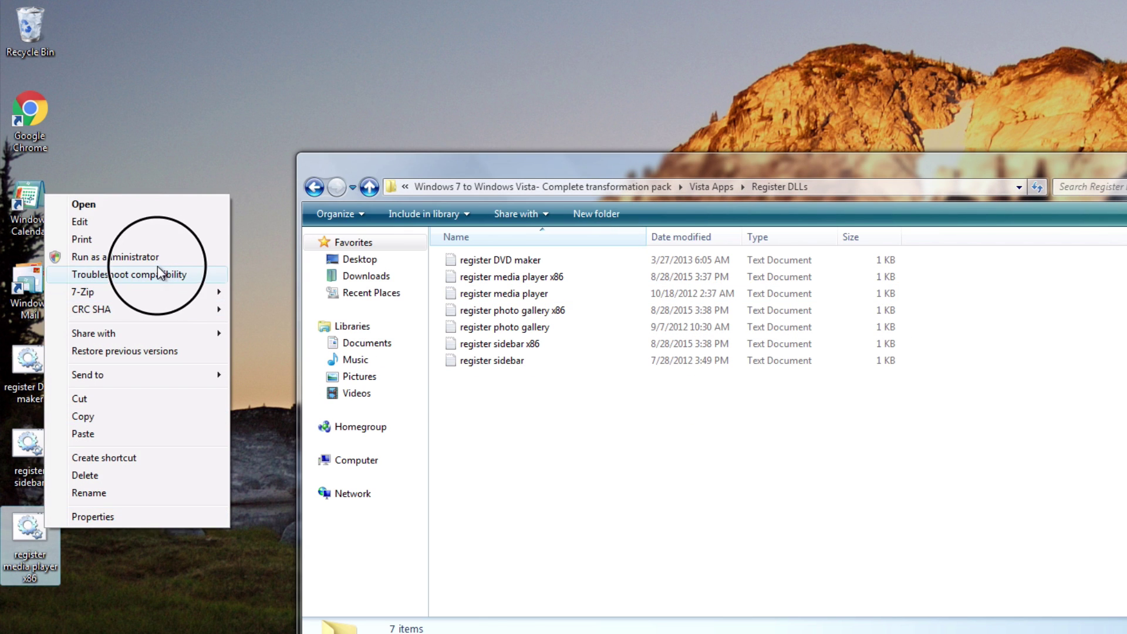
click(825, 446)
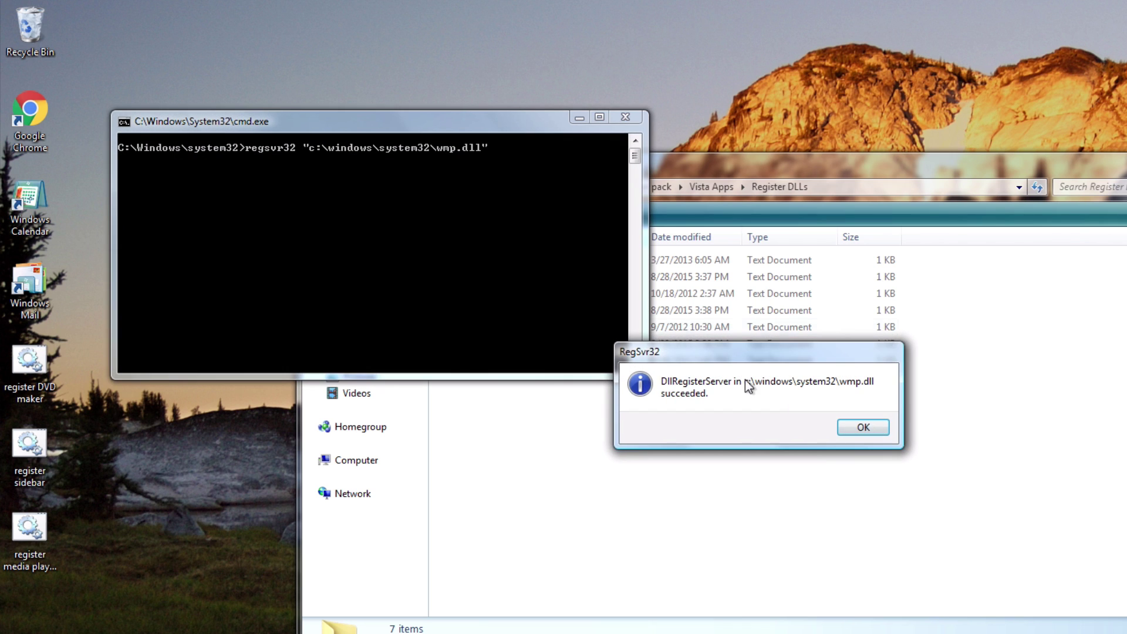
click(857, 428)
click(857, 428)
click(857, 428)
click(857, 428)
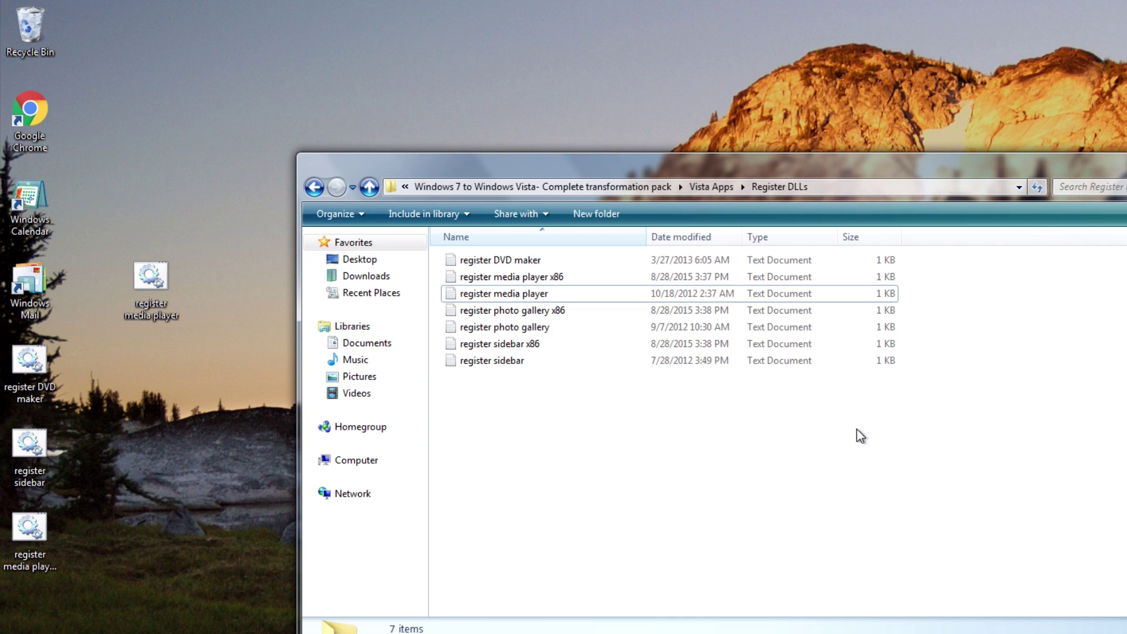
Search the Start menu for "windows media" and launch Windows Media Player
key(super)
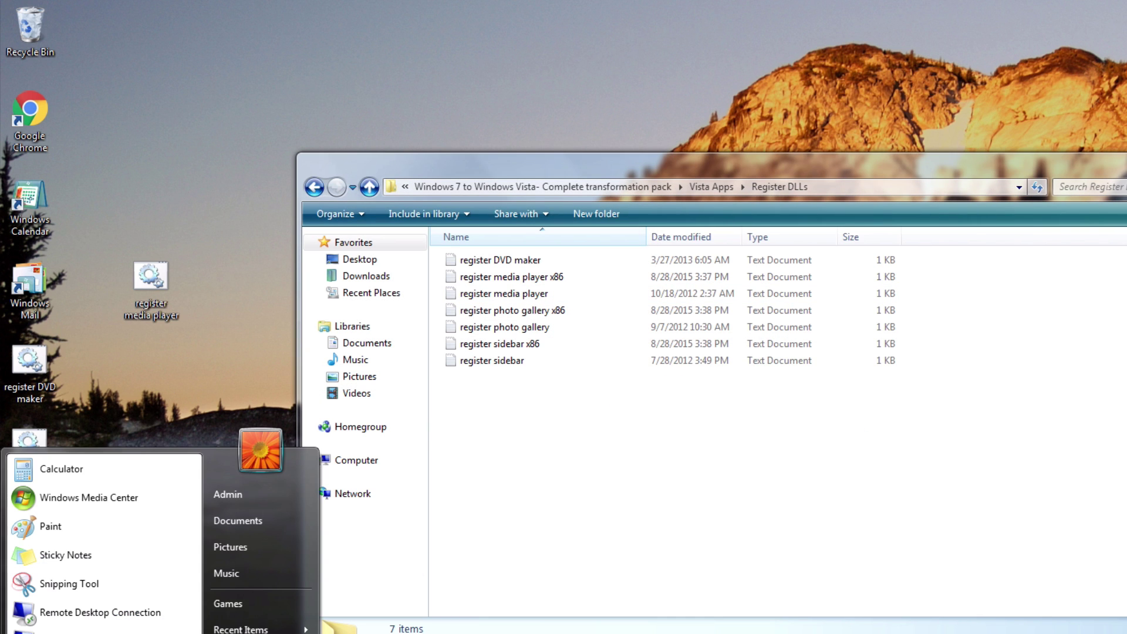
text(windows media)
key(Down)
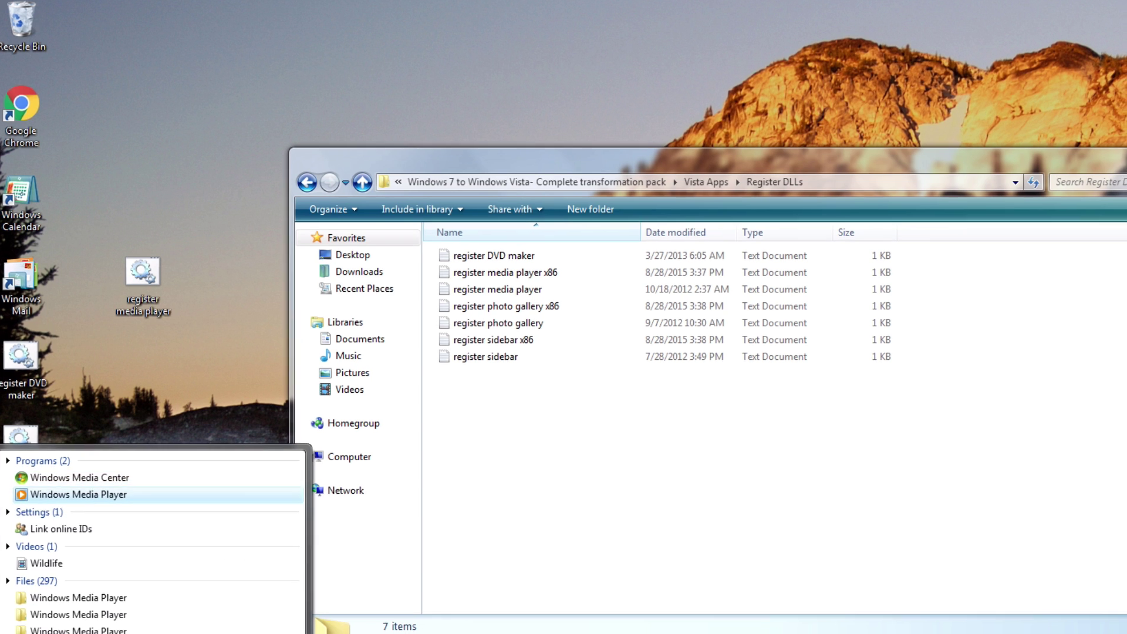
key(Return)
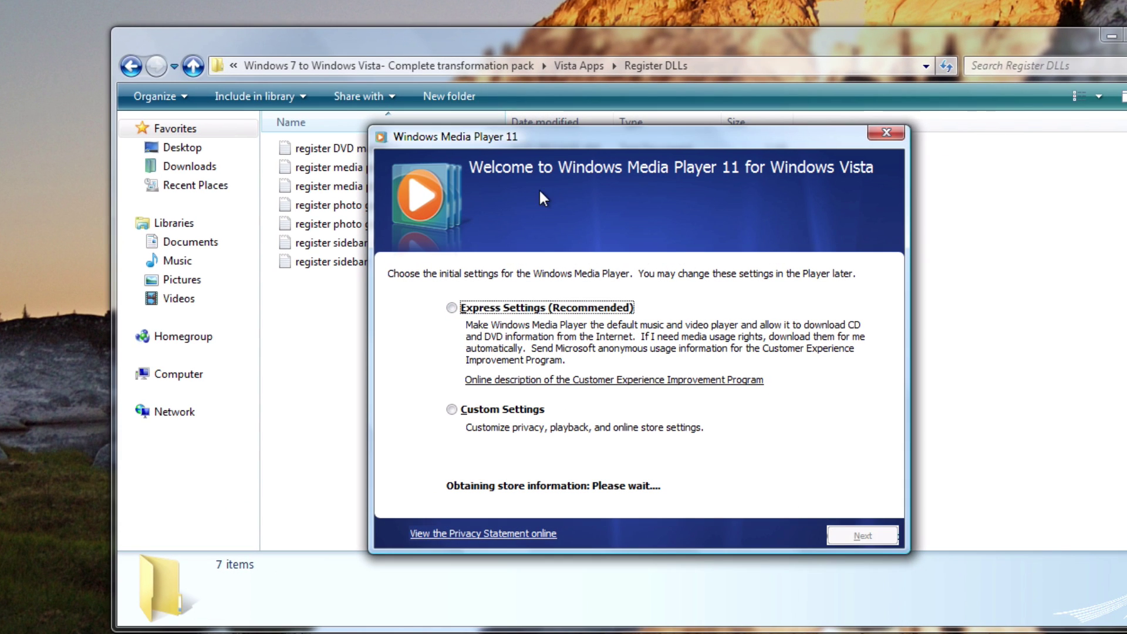
Complete the Windows Media Player 11 first-run setup with Express Settings, acknowledge the media sharing notice and close the Media Sharing settings
click(537, 308)
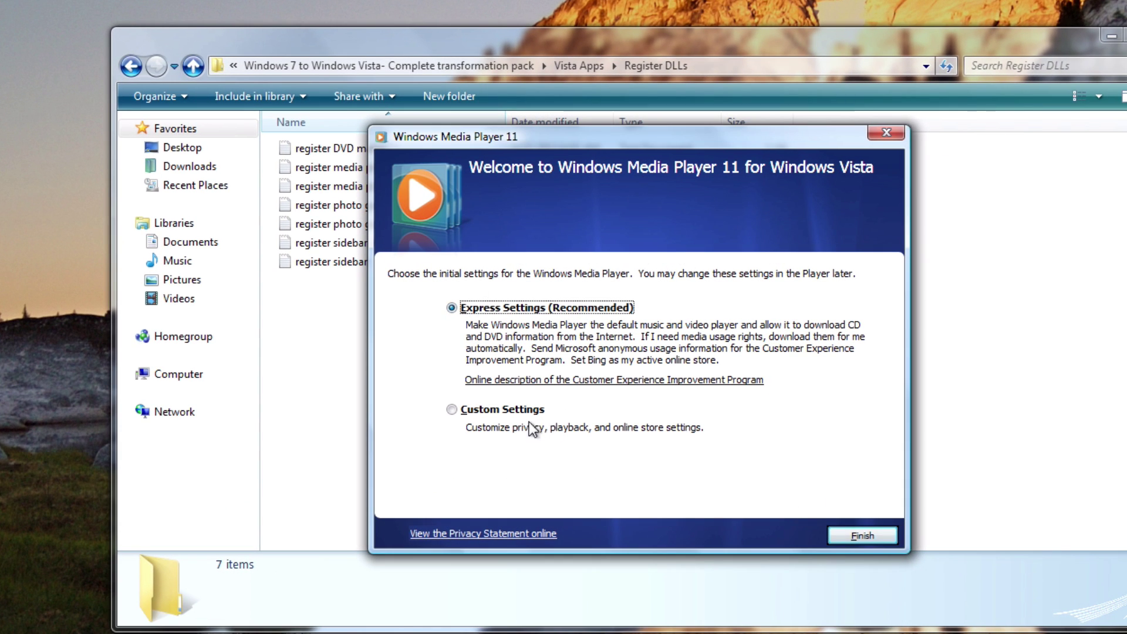
click(871, 534)
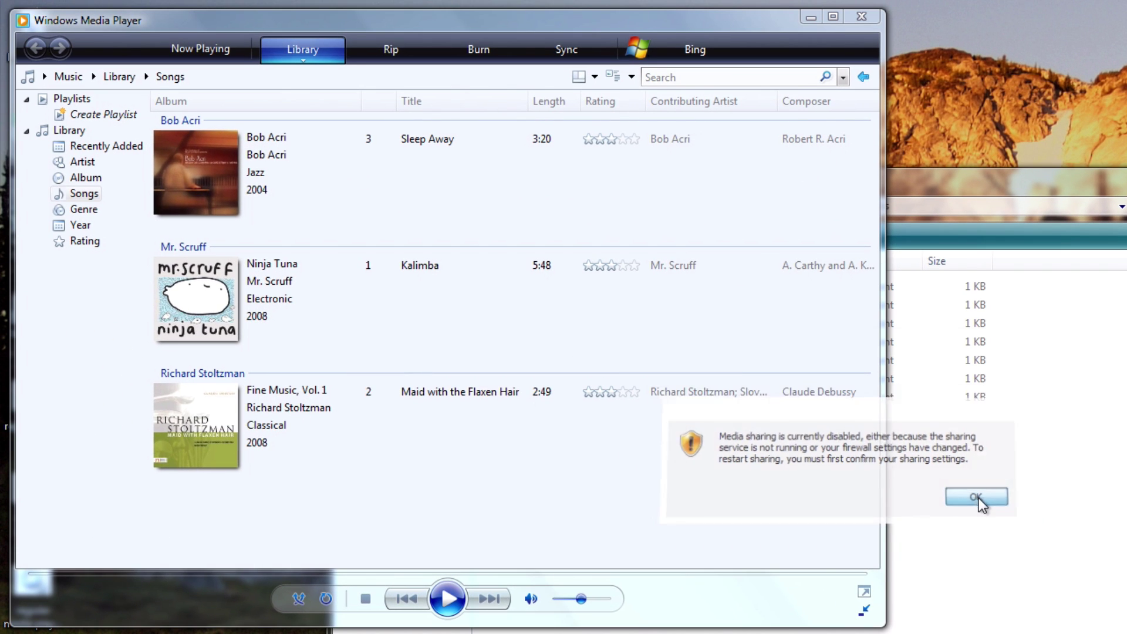
click(977, 498)
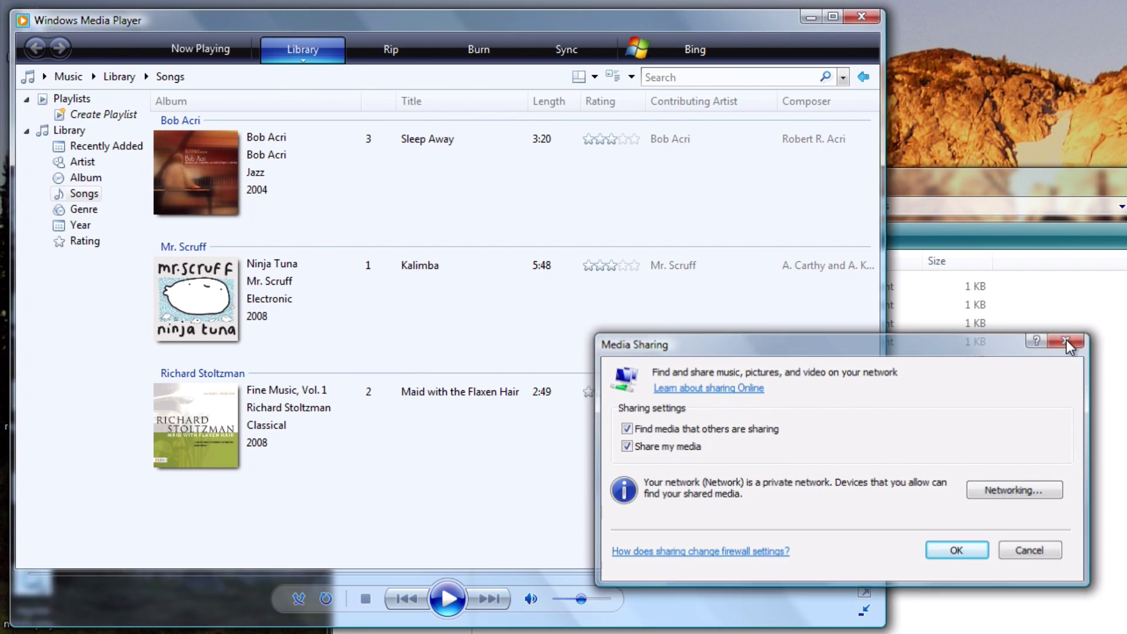
click(1068, 342)
View the About Windows Media Player information and close it
right_click(131, 44)
mouse_move(170, 113)
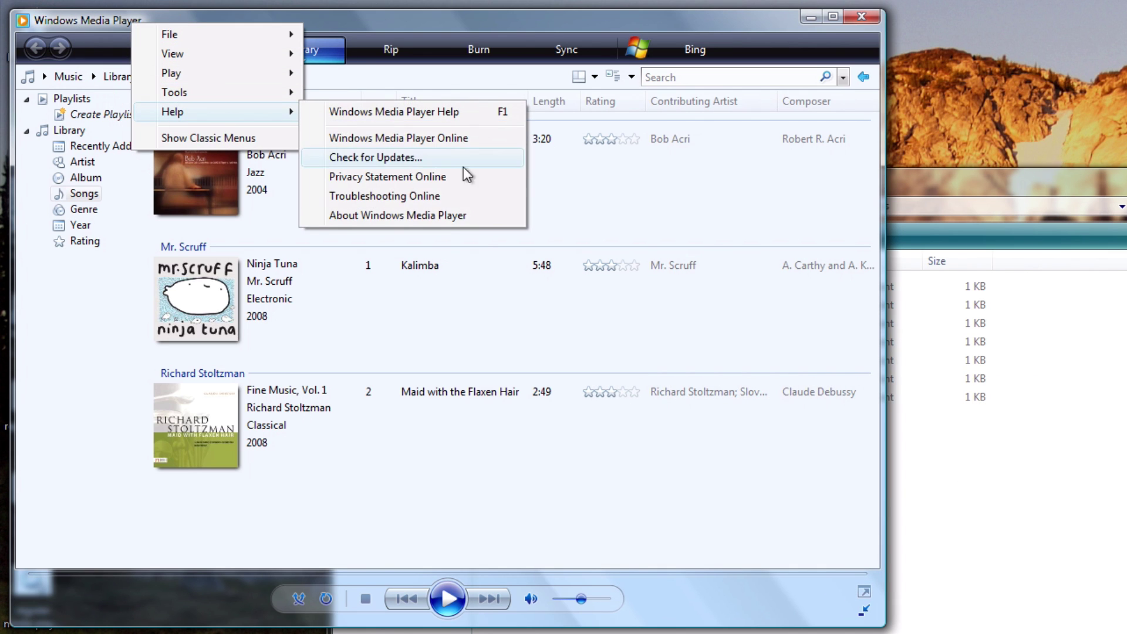
click(450, 215)
click(955, 590)
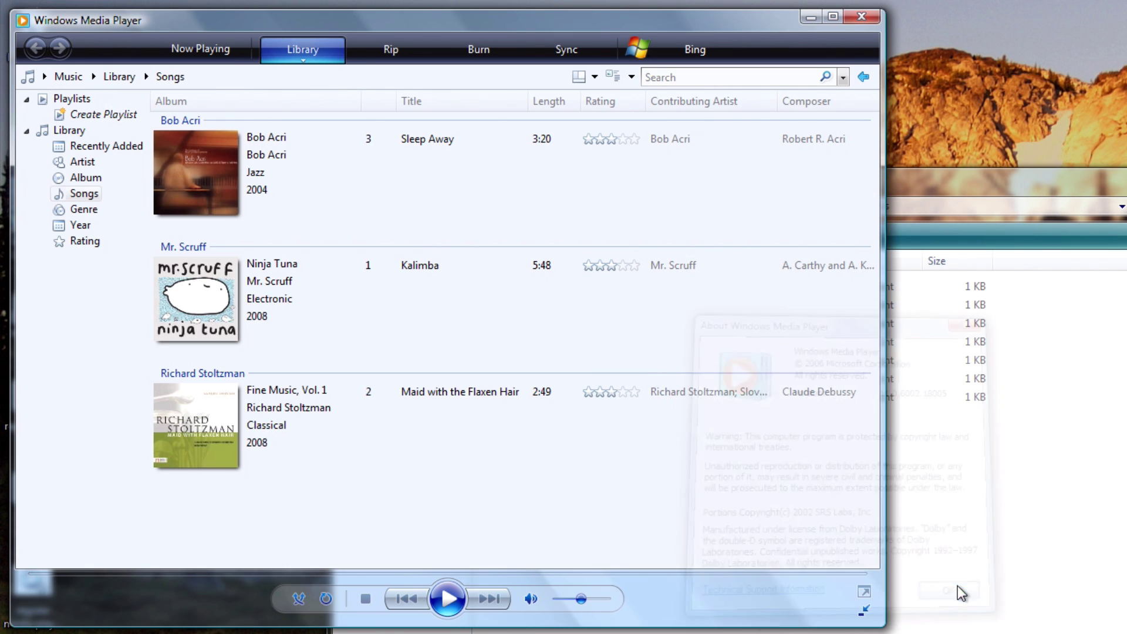
Start the Windows Media Player Network Sharing Service from the open Services console and close the console
click(400, 633)
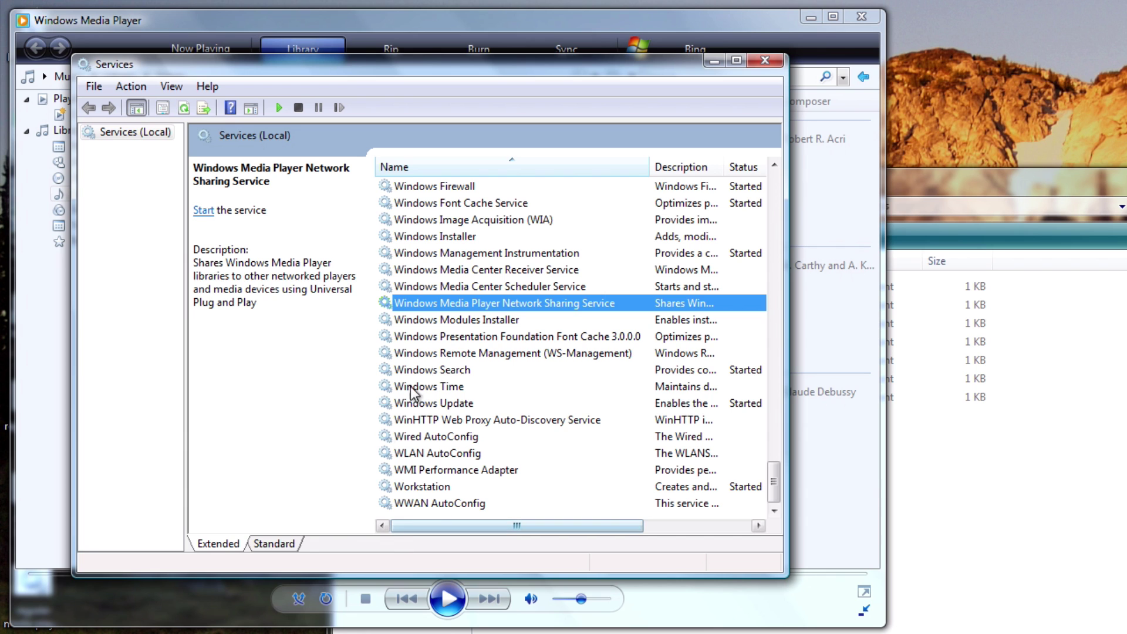
right_click(453, 309)
click(205, 213)
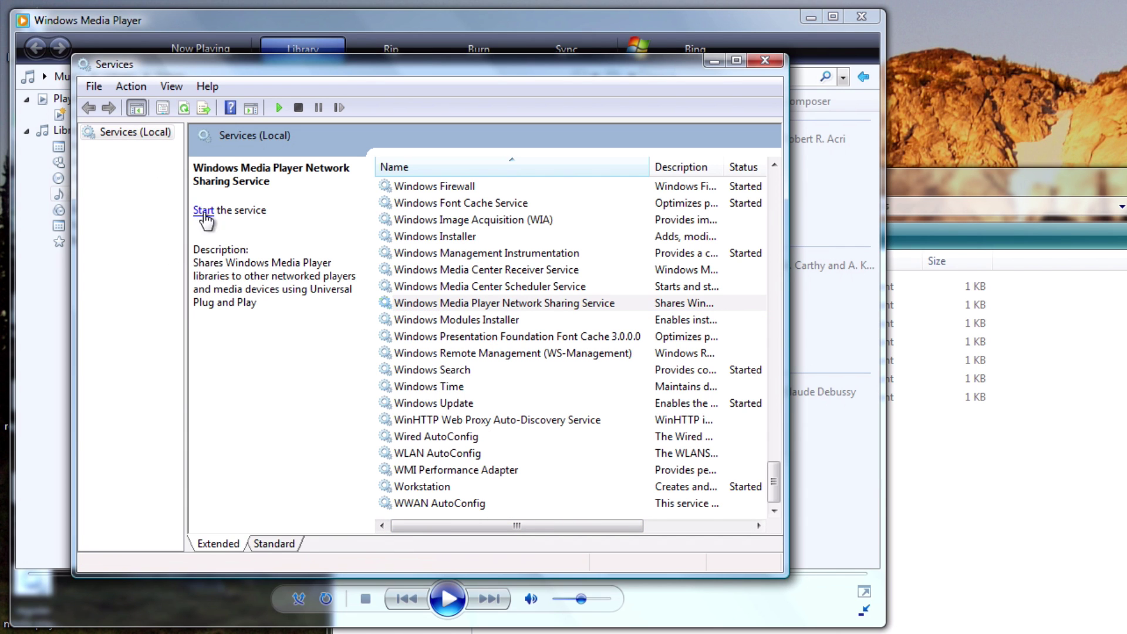
click(765, 60)
Maximize Windows Media Player, play the track "Sleep Away" as a test, and close the player and the Register DLLs folder
double_click(591, 23)
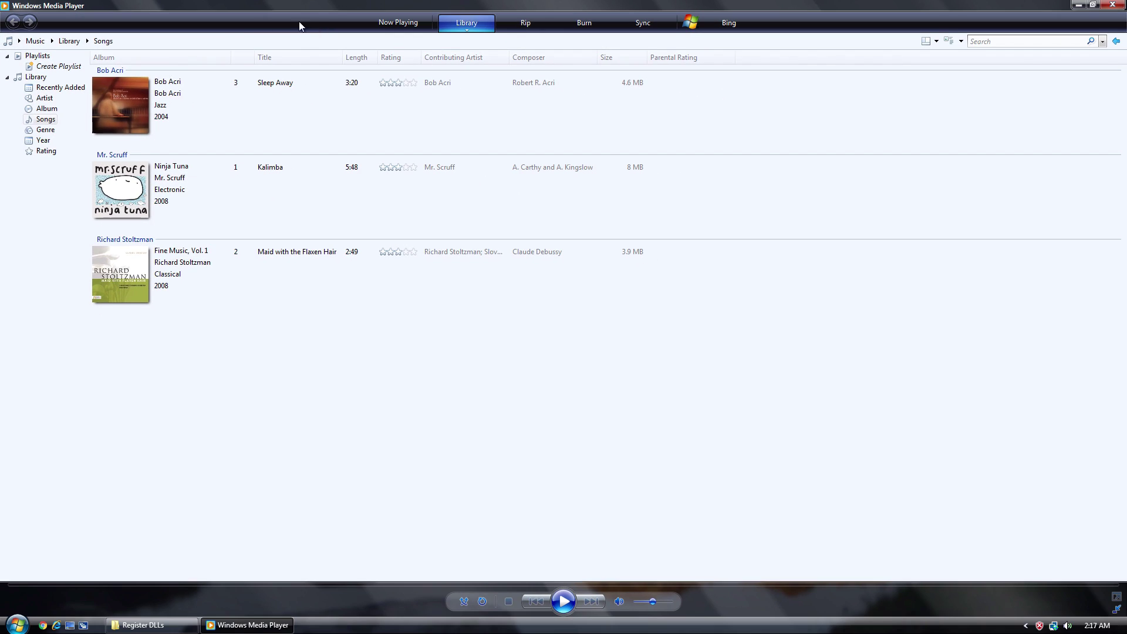
double_click(179, 146)
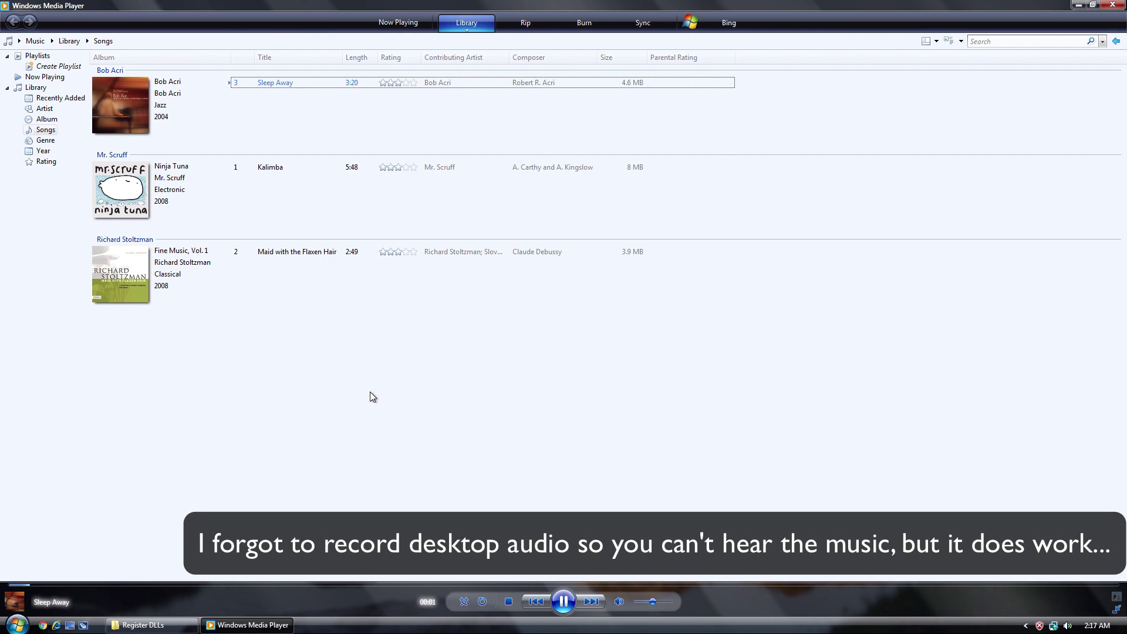
click(1112, 6)
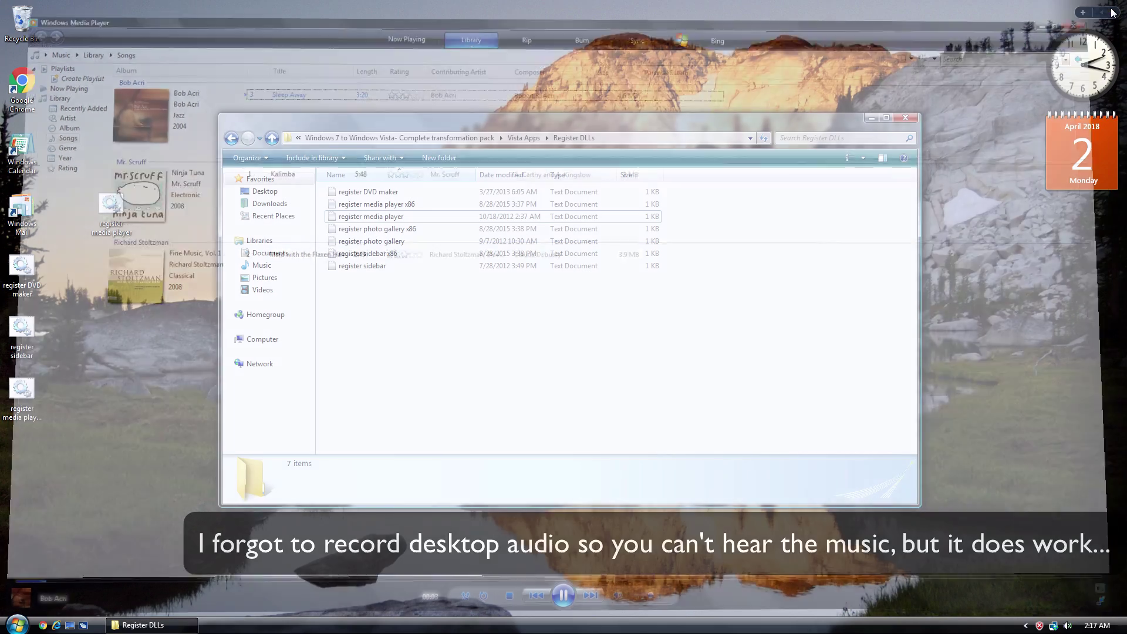
click(905, 117)
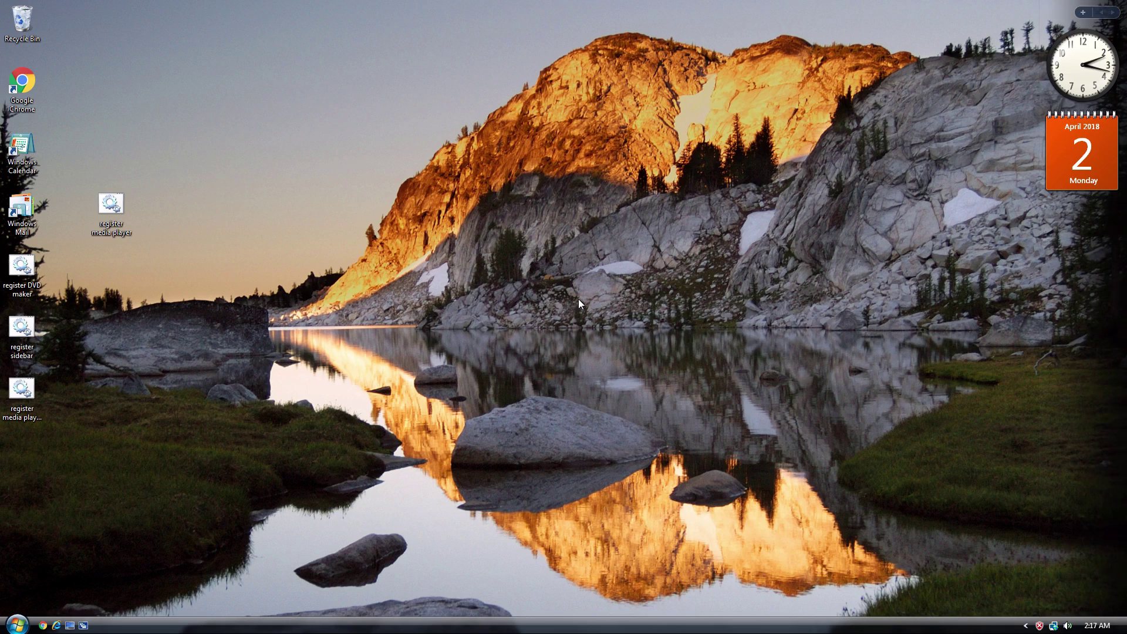
Open the user's Downloads folder and go into the nested Windows 7 to Windows Vista- Complete transformation pack folder
click(16, 625)
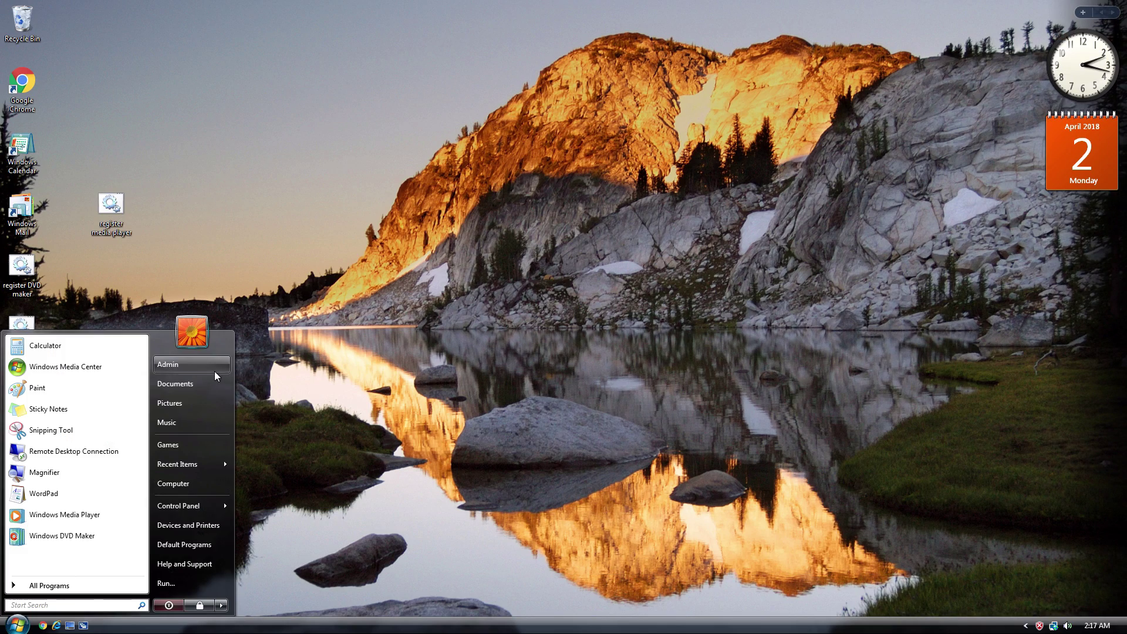
click(214, 371)
double_click(458, 197)
double_click(401, 185)
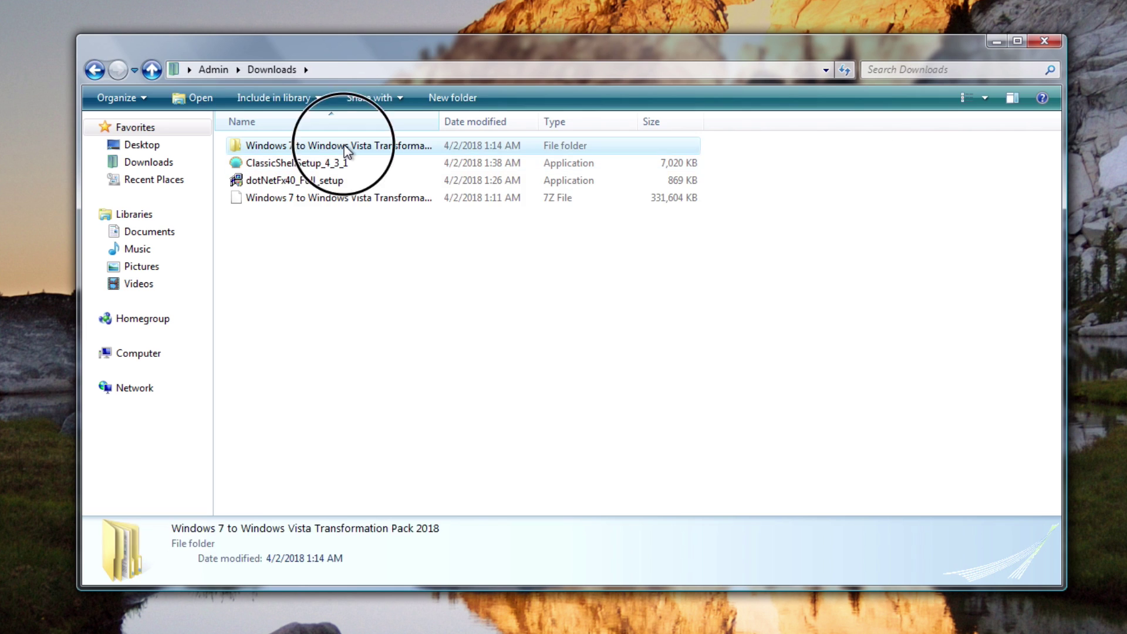
double_click(345, 147)
double_click(345, 147)
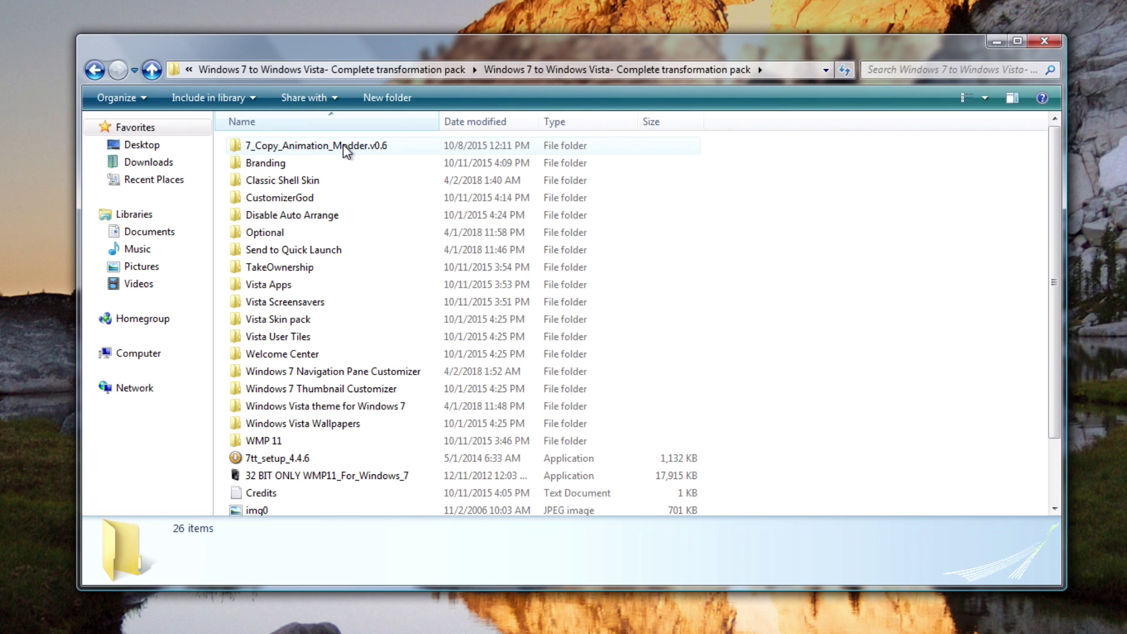
Launch the NetAnimate installer from the transformation pack folder and allow it to run
scroll(287, 428, down, 2)
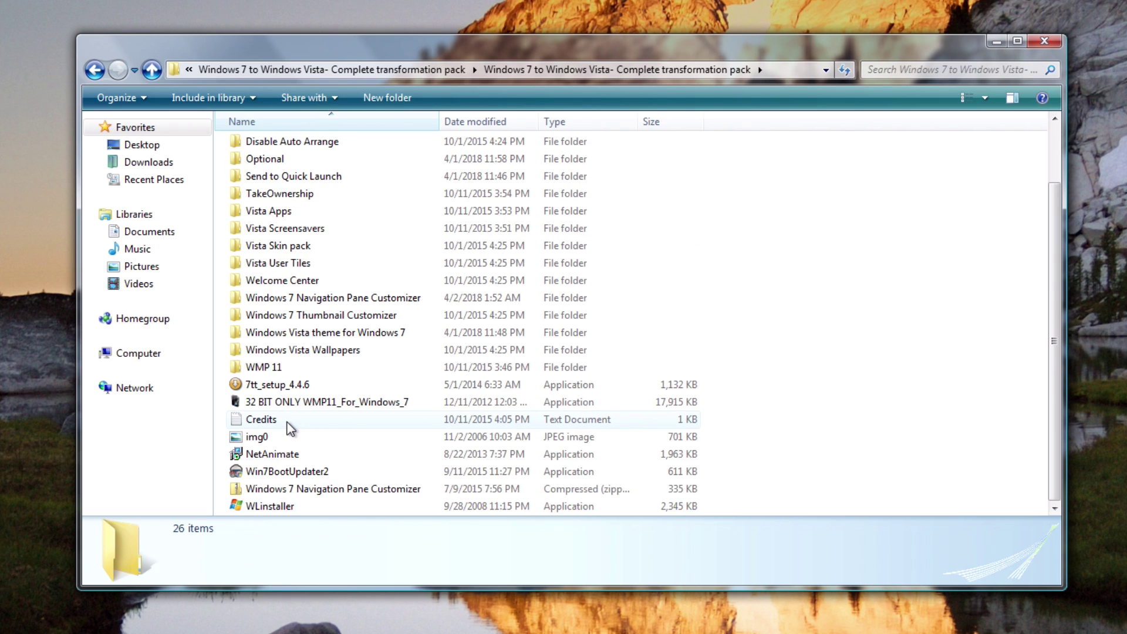
double_click(267, 459)
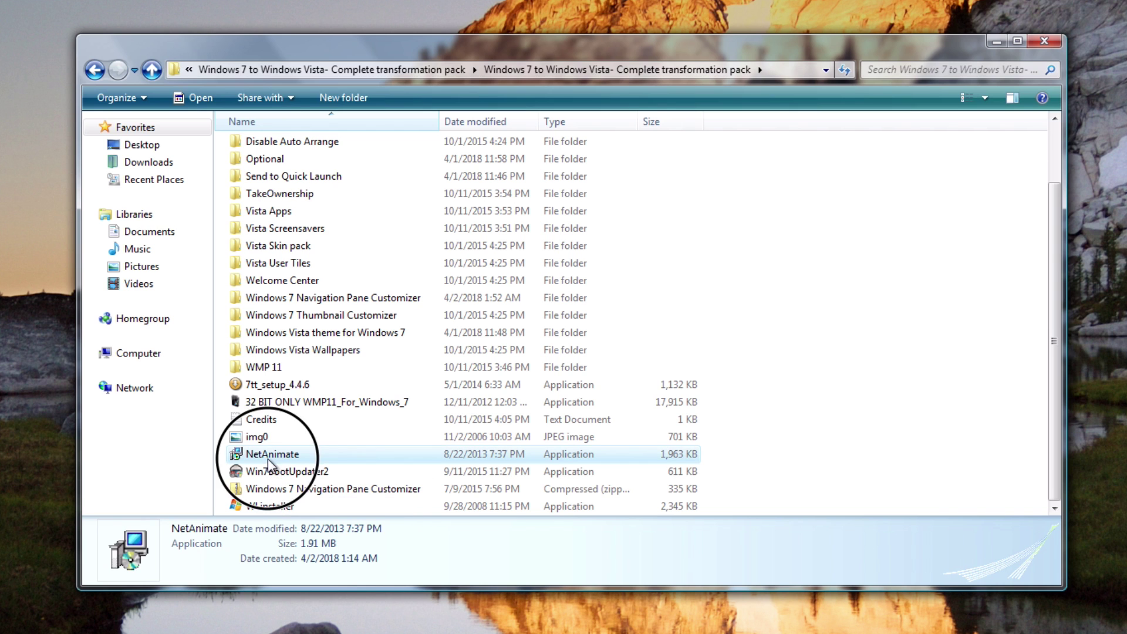
click(637, 330)
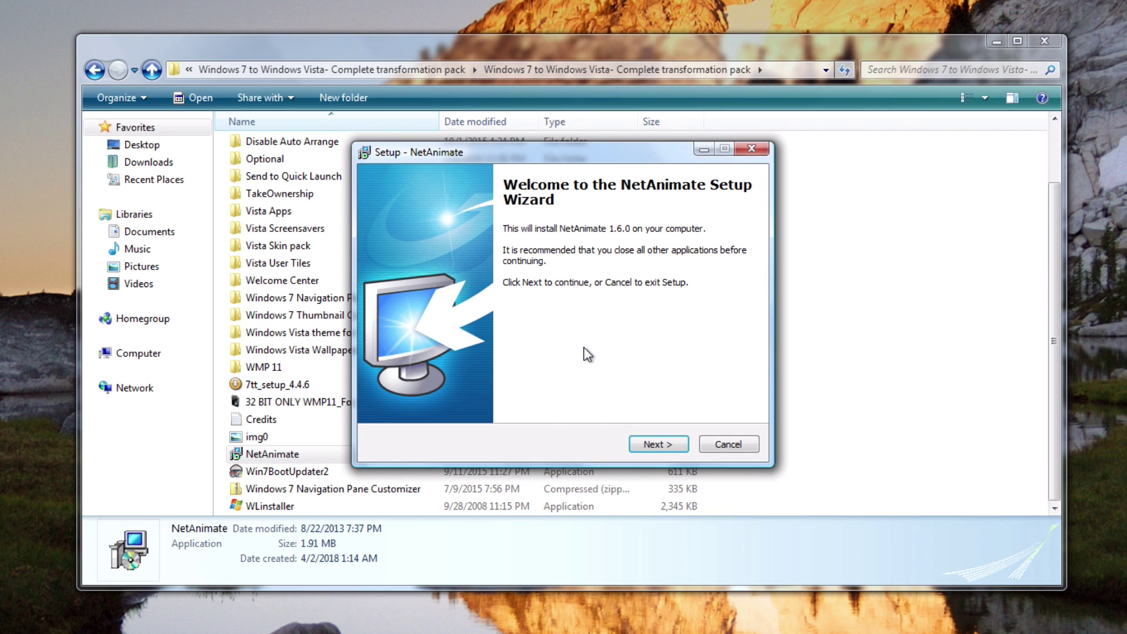
Accept the NetAnimate license agreement, keep C:\Program Files\NetAnimate as the destination, and complete the installation
click(654, 447)
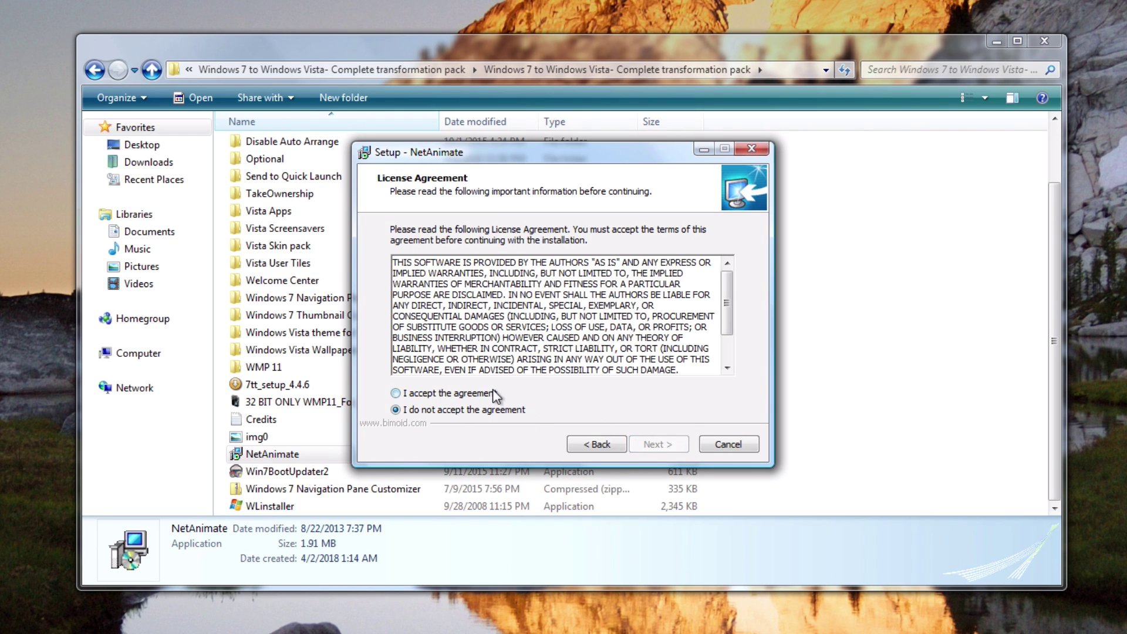
click(496, 394)
click(656, 445)
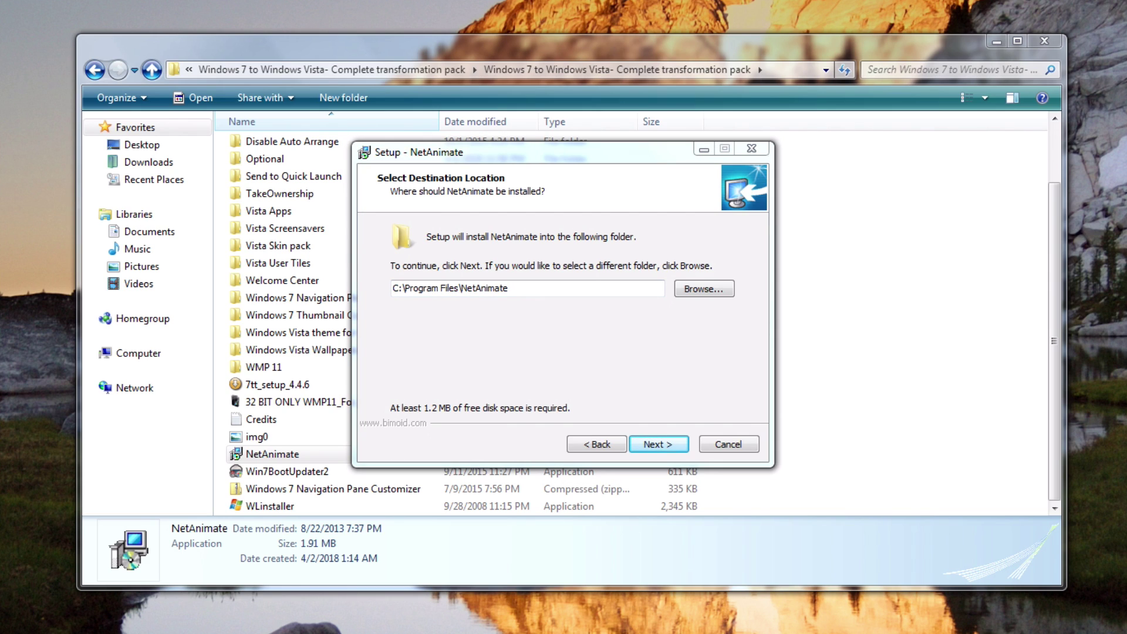
click(651, 427)
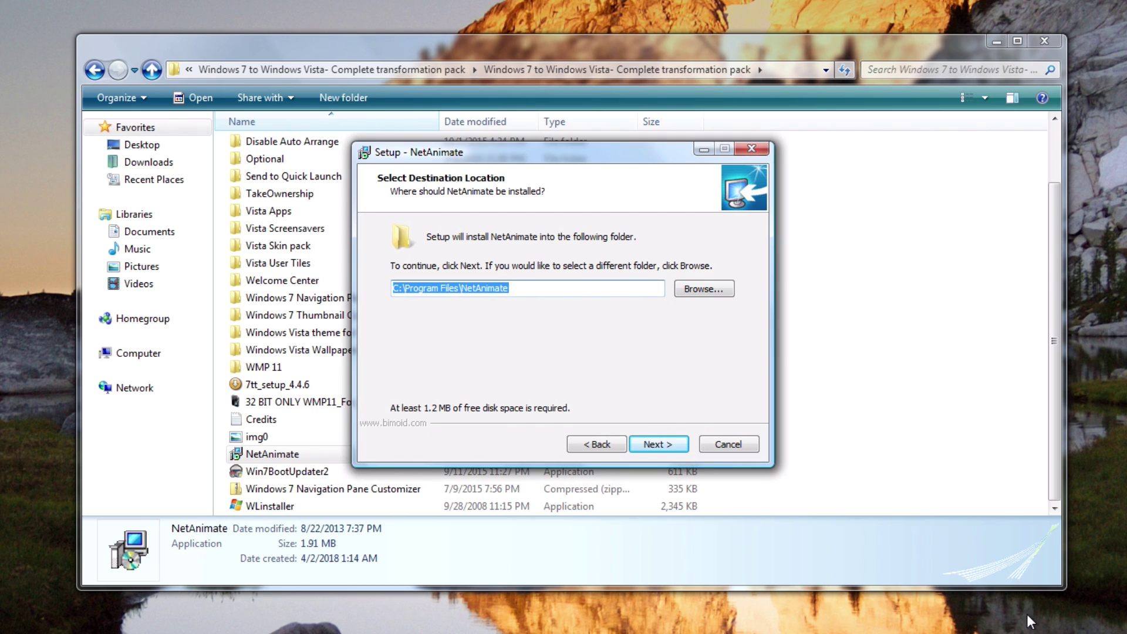
click(657, 444)
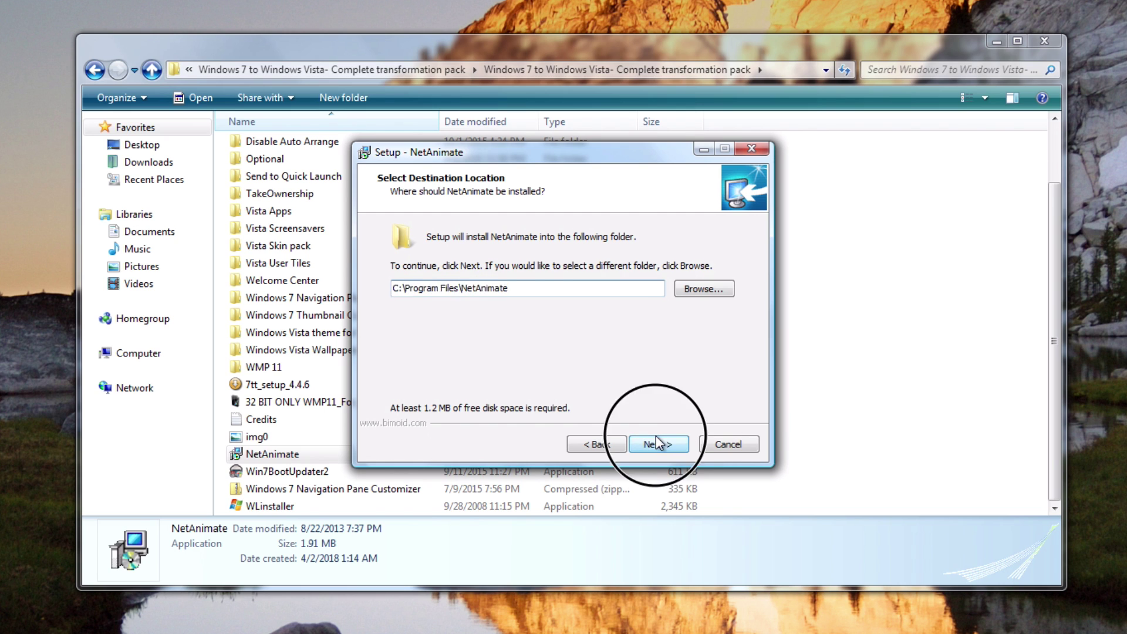
click(655, 444)
click(658, 445)
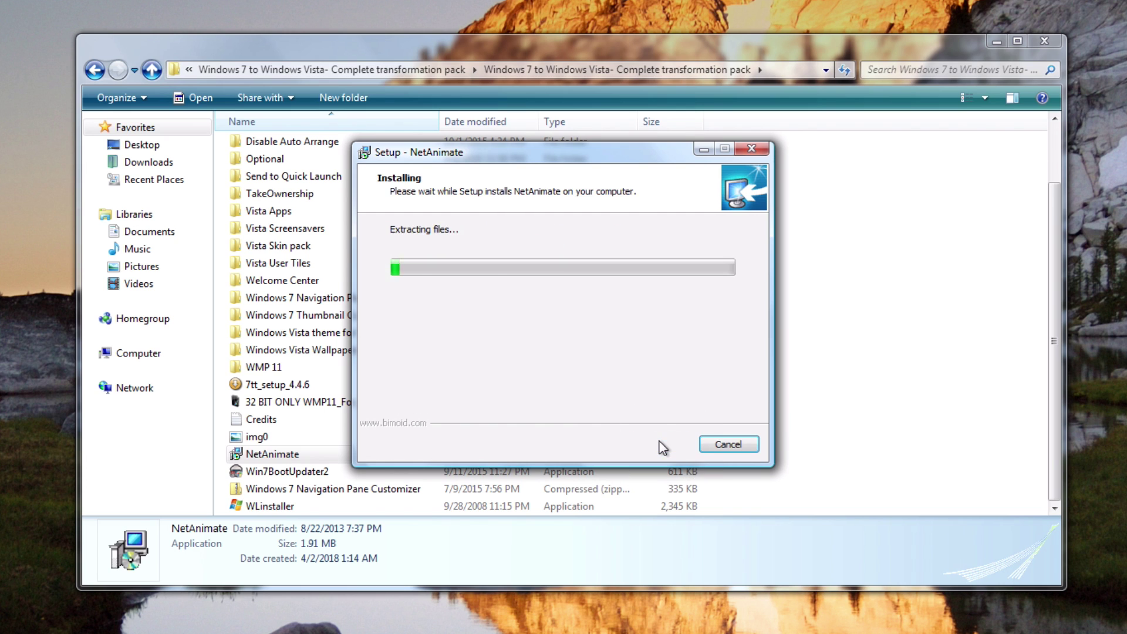
click(659, 443)
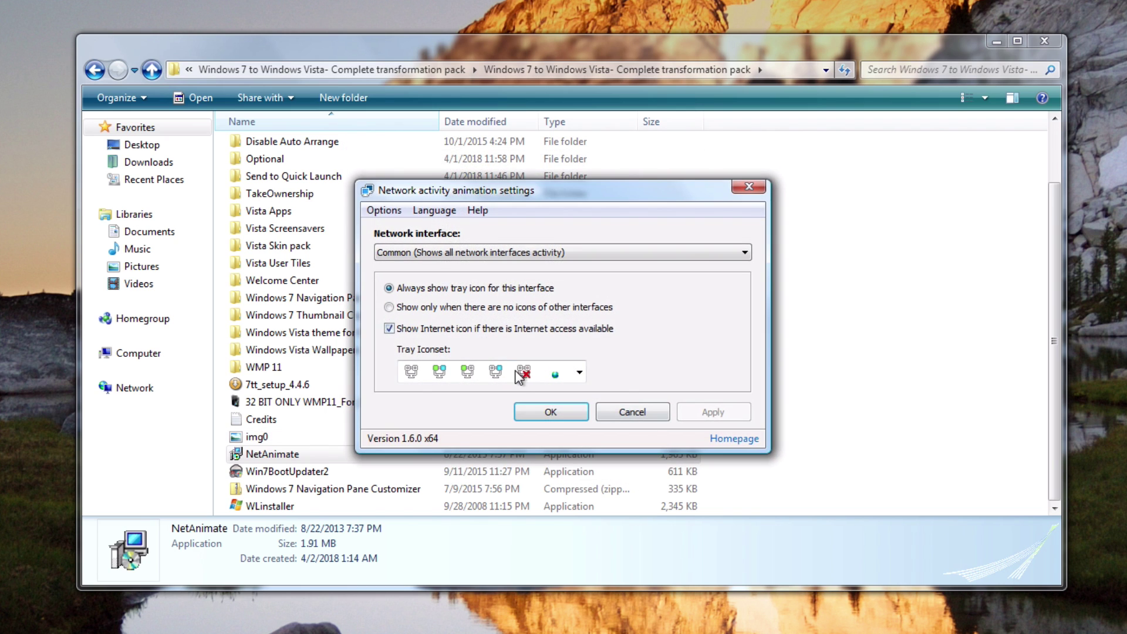
Set NetAnimate's tray iconset to the second set, with dark blue overlapping monitors, and apply the settings
click(516, 373)
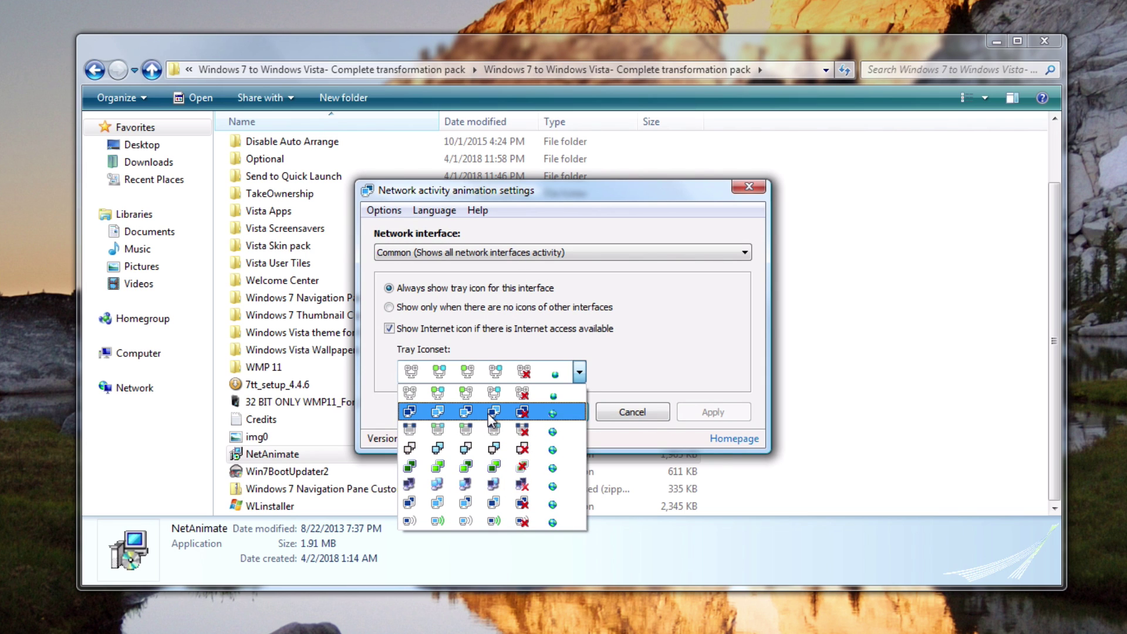
click(514, 411)
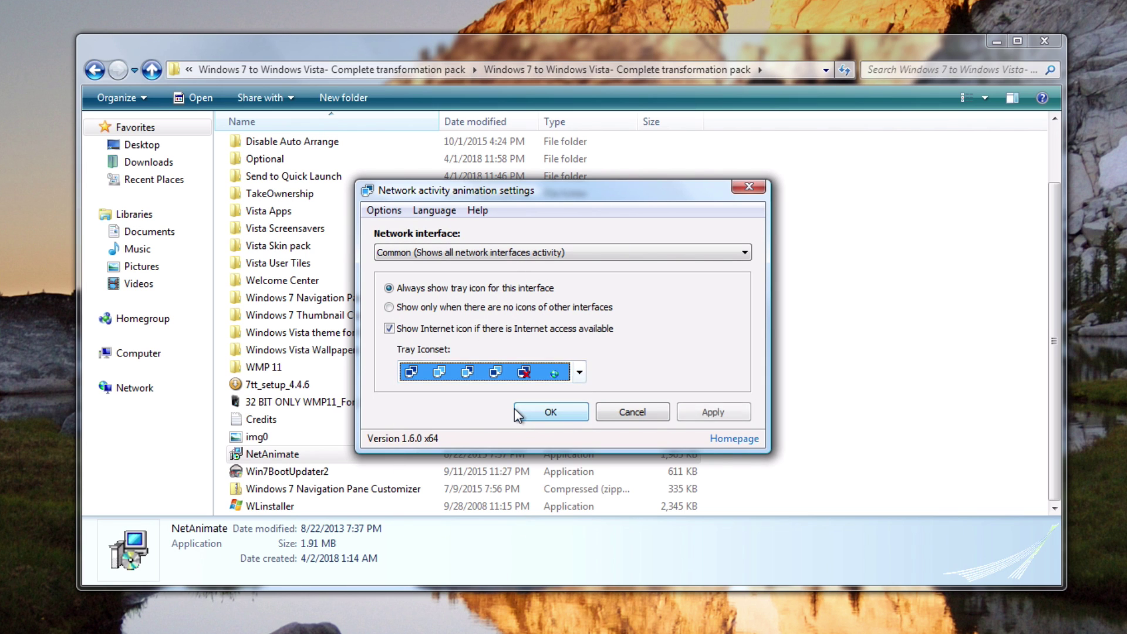
click(538, 409)
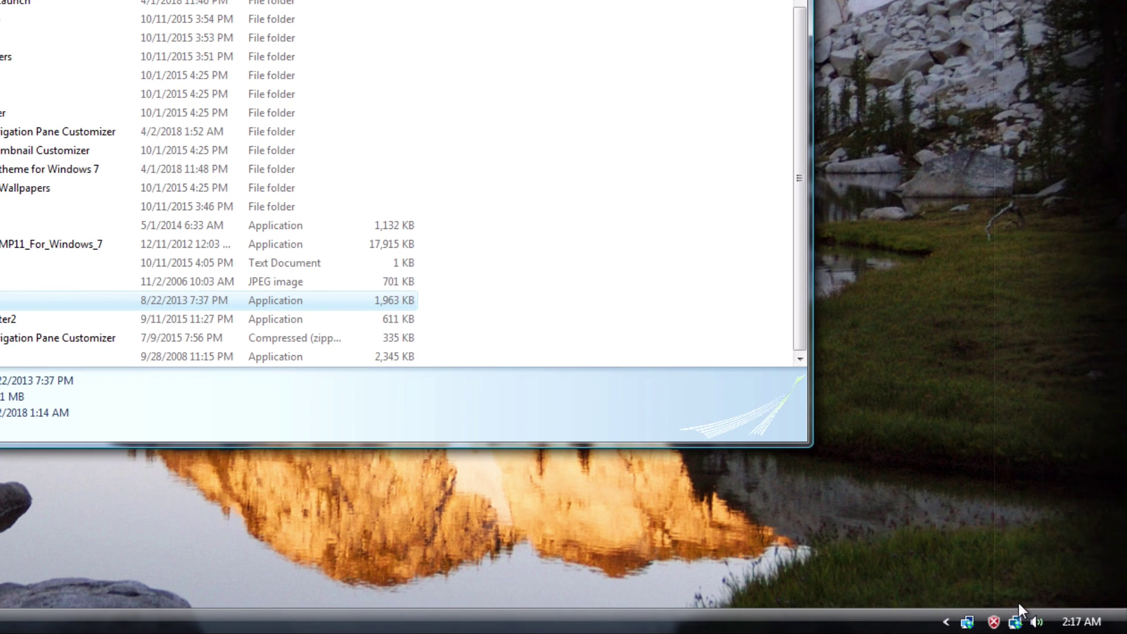
Move the animated network icon out of the hidden icons into the notification area beside the volume icon
click(994, 622)
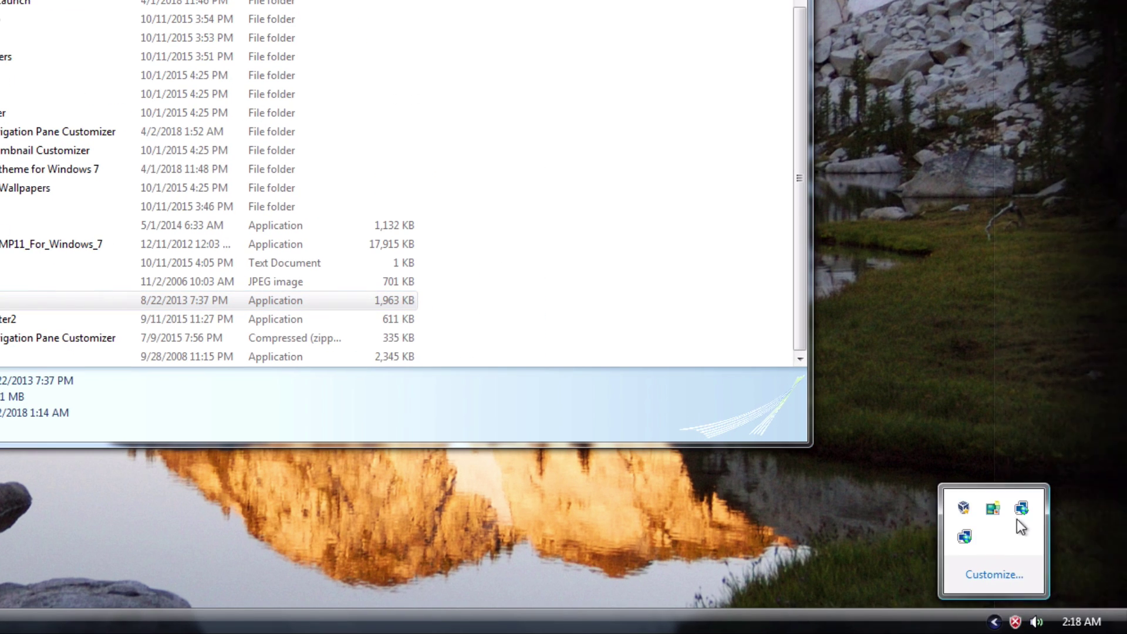
drag(965, 536, 1010, 629)
click(971, 626)
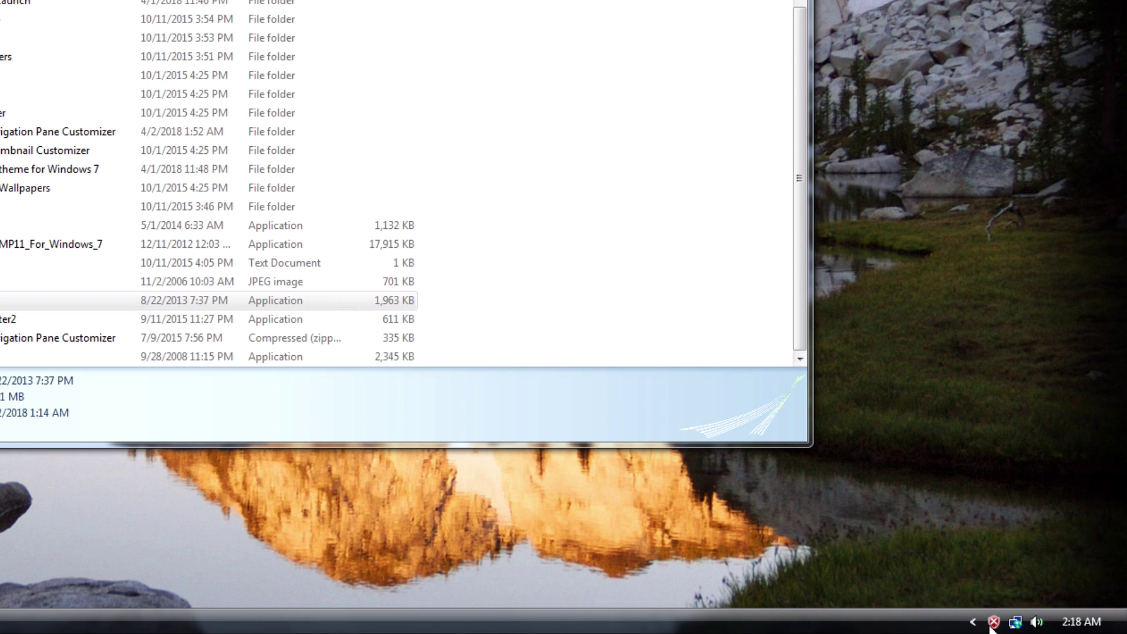
mouse_move(1014, 624)
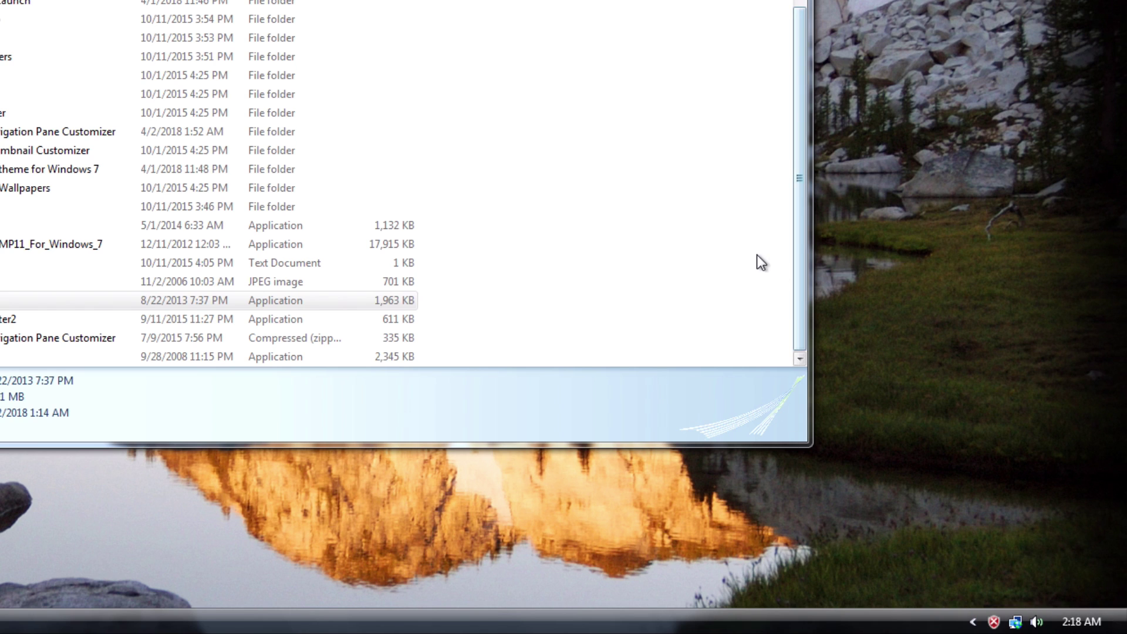
Check the context menu of OobeFldr.dll in the System32 search results for the take-ownership command
click(715, 256)
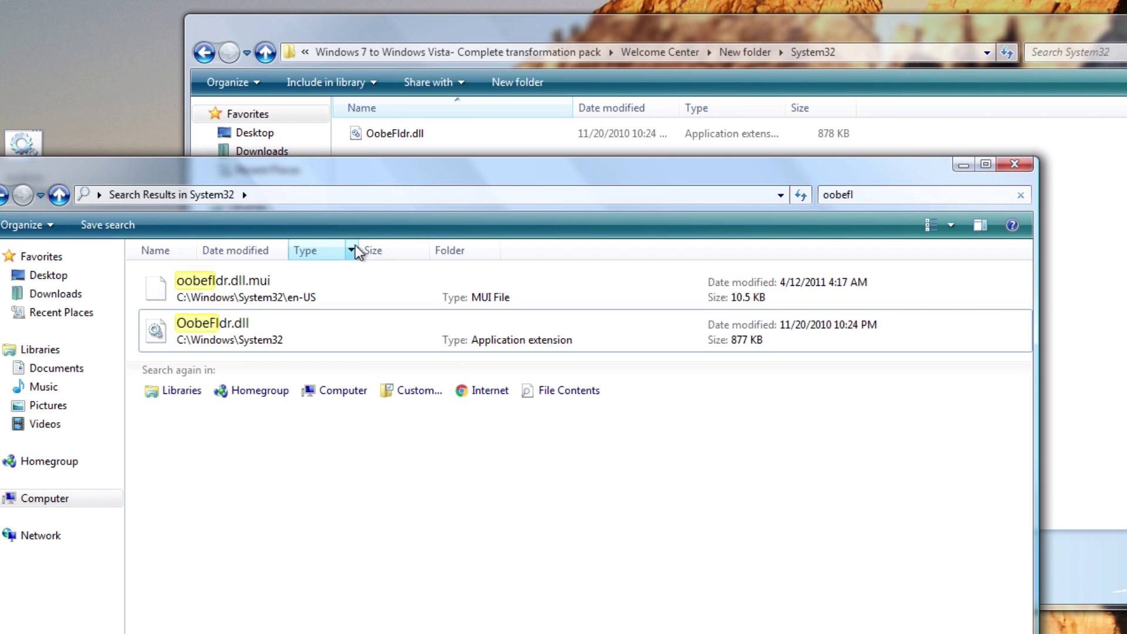
drag(341, 187, 473, 172)
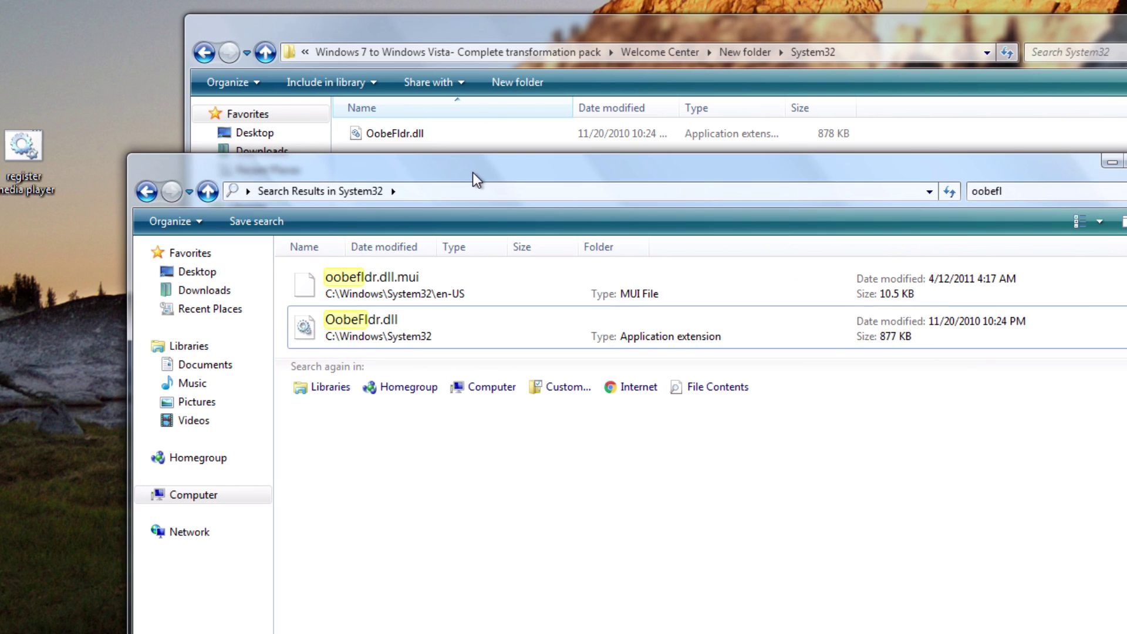
right_click(347, 337)
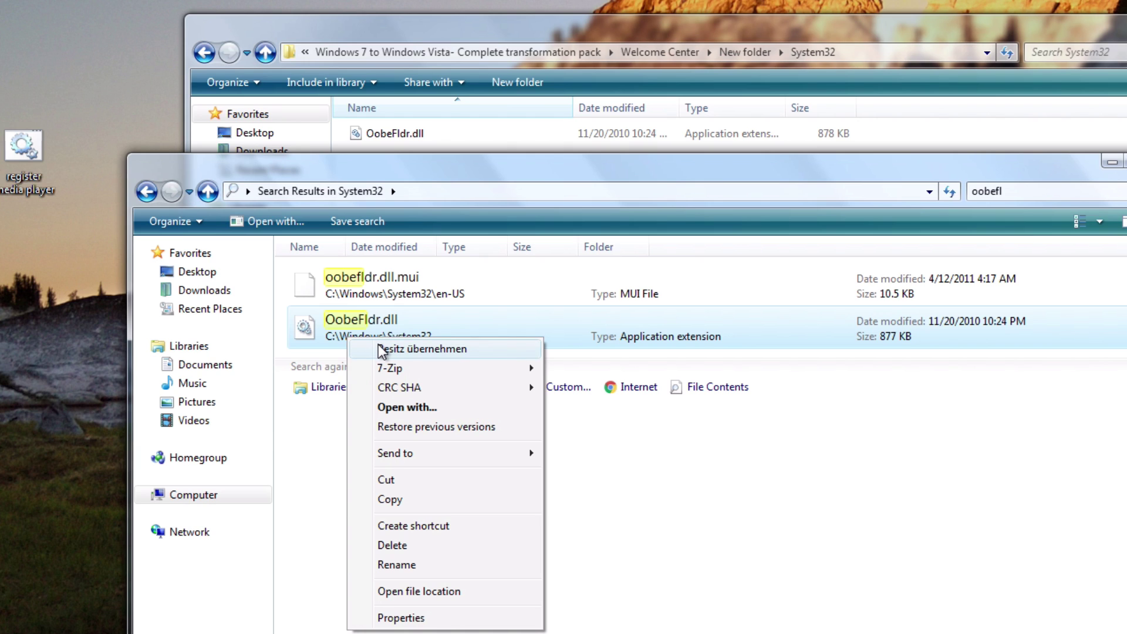
click(389, 27)
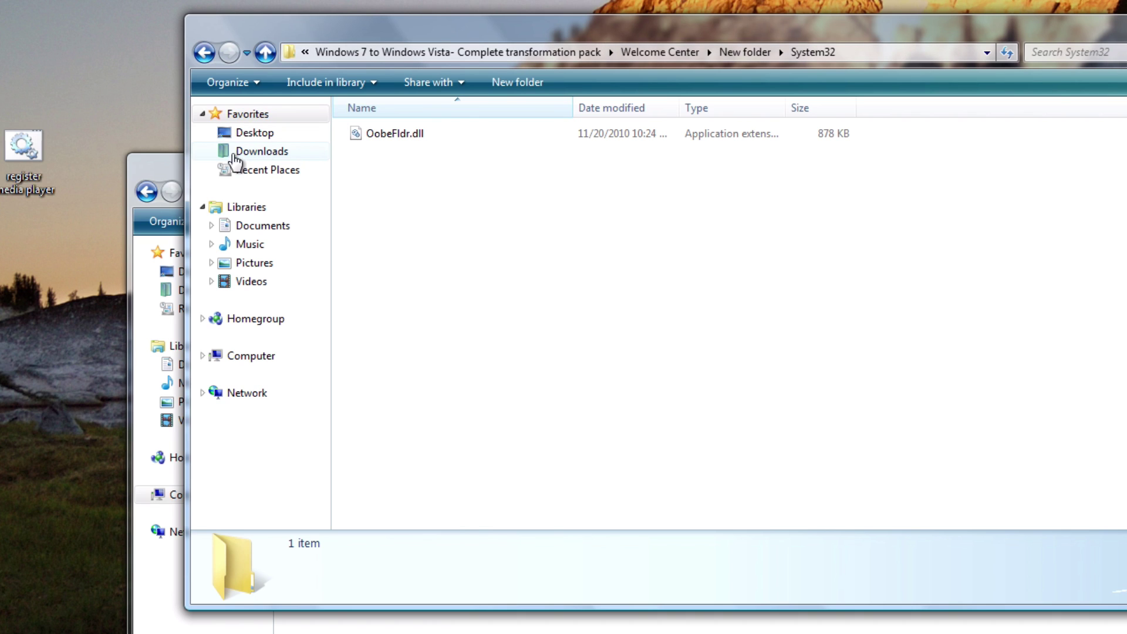
click(171, 165)
drag(257, 166, 141, 173)
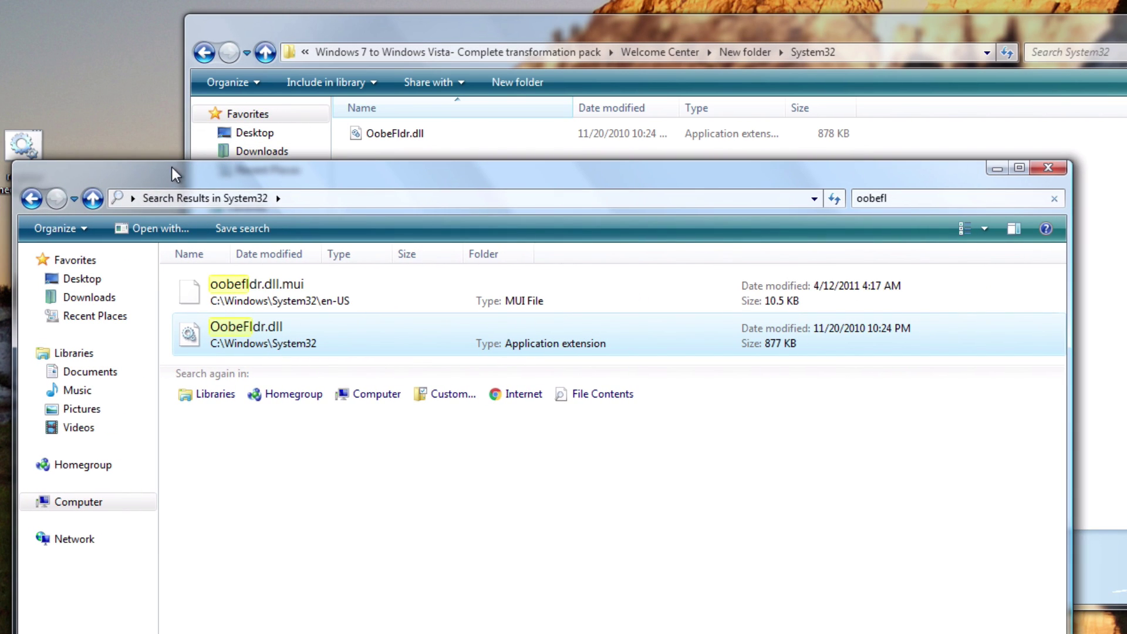
right_click(270, 330)
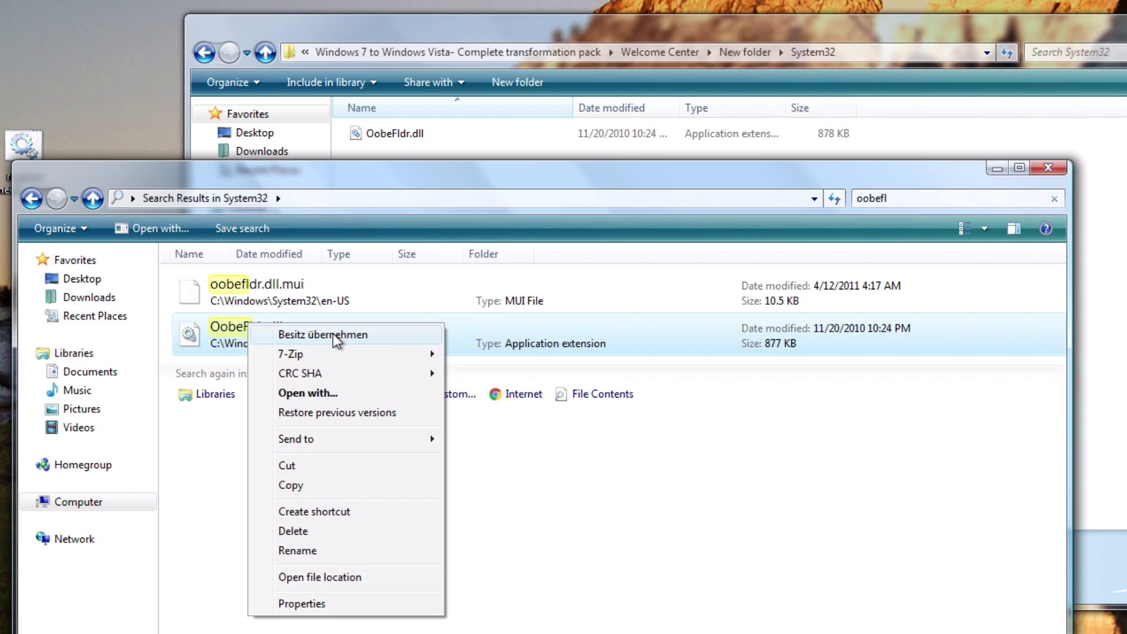
click(599, 435)
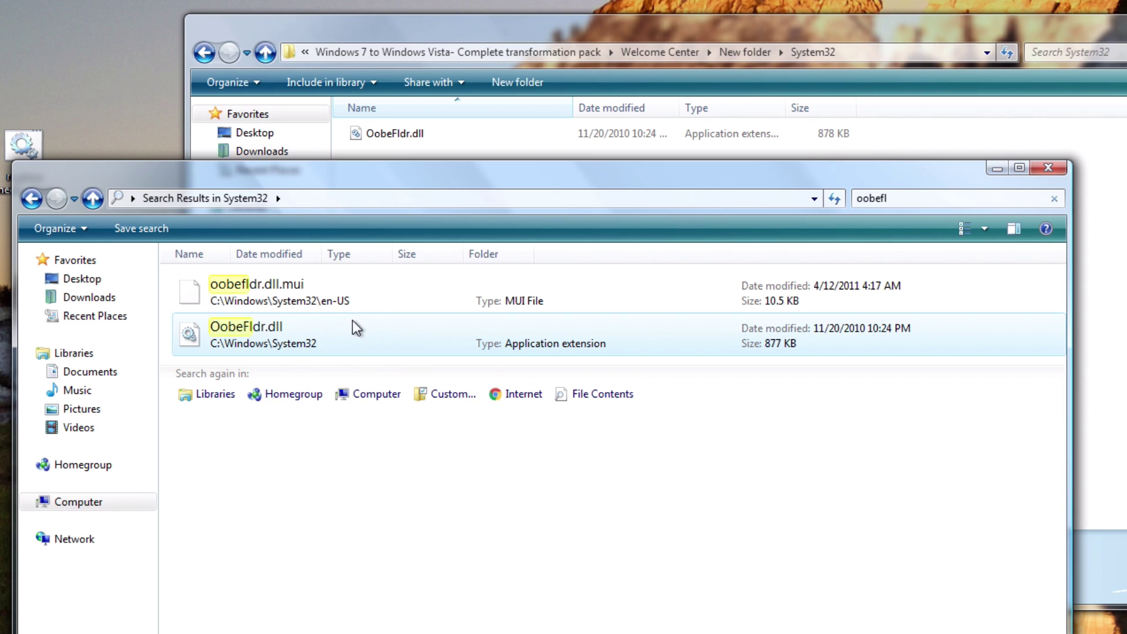
right_click(357, 328)
click(302, 345)
right_click(303, 341)
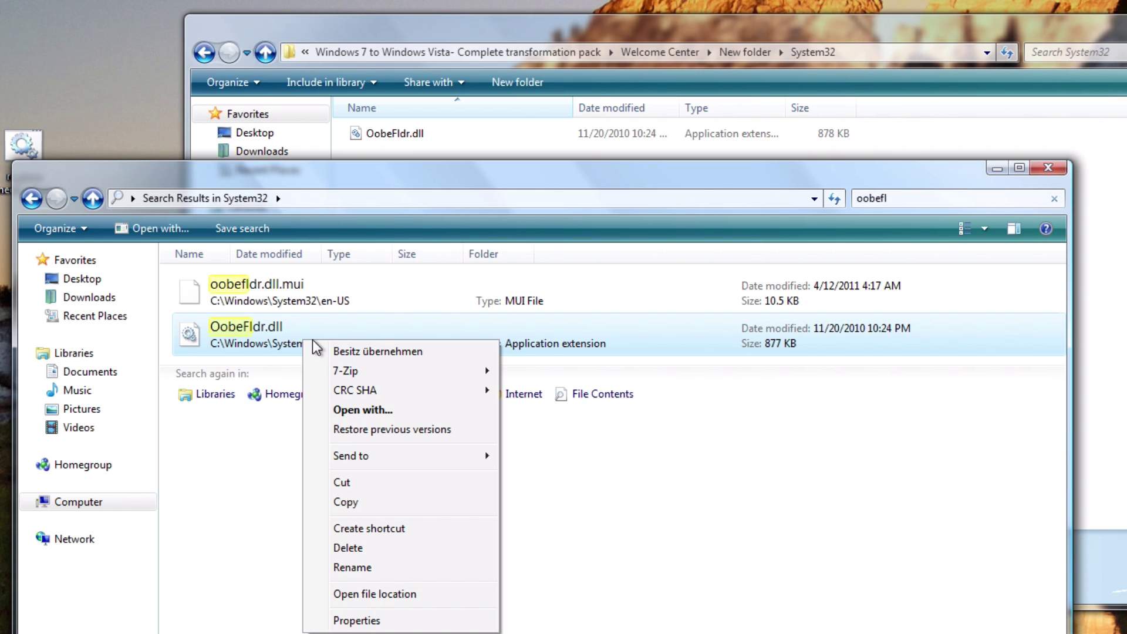
Open the pack's TakeOwnership folder from Downloads and merge RemoveTakeOwnership into the registry
click(262, 151)
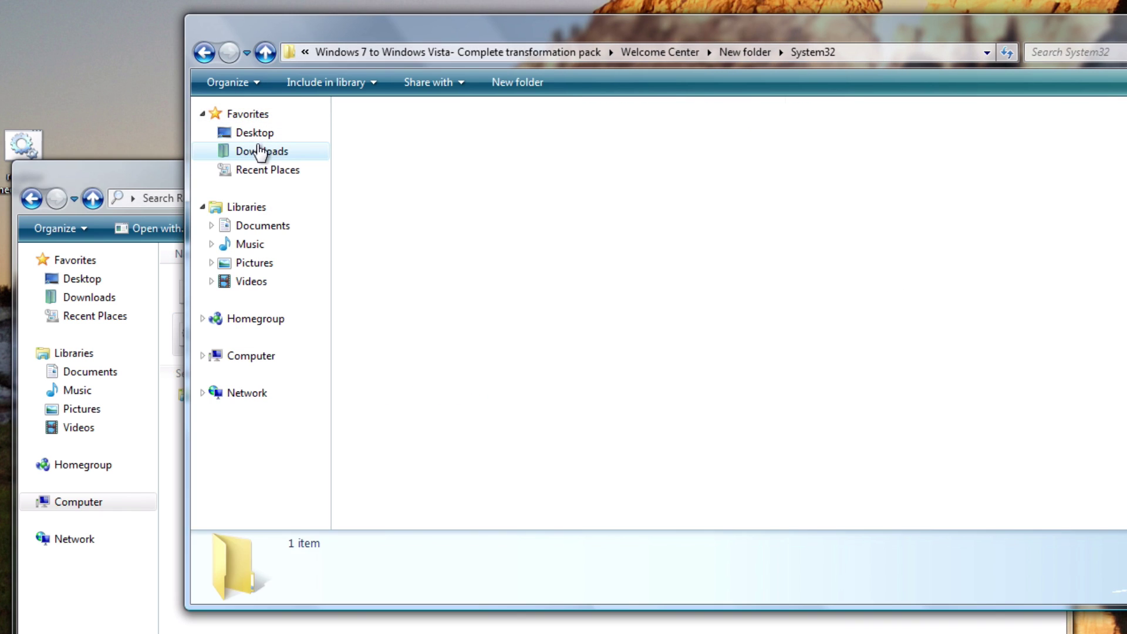
double_click(418, 138)
double_click(418, 138)
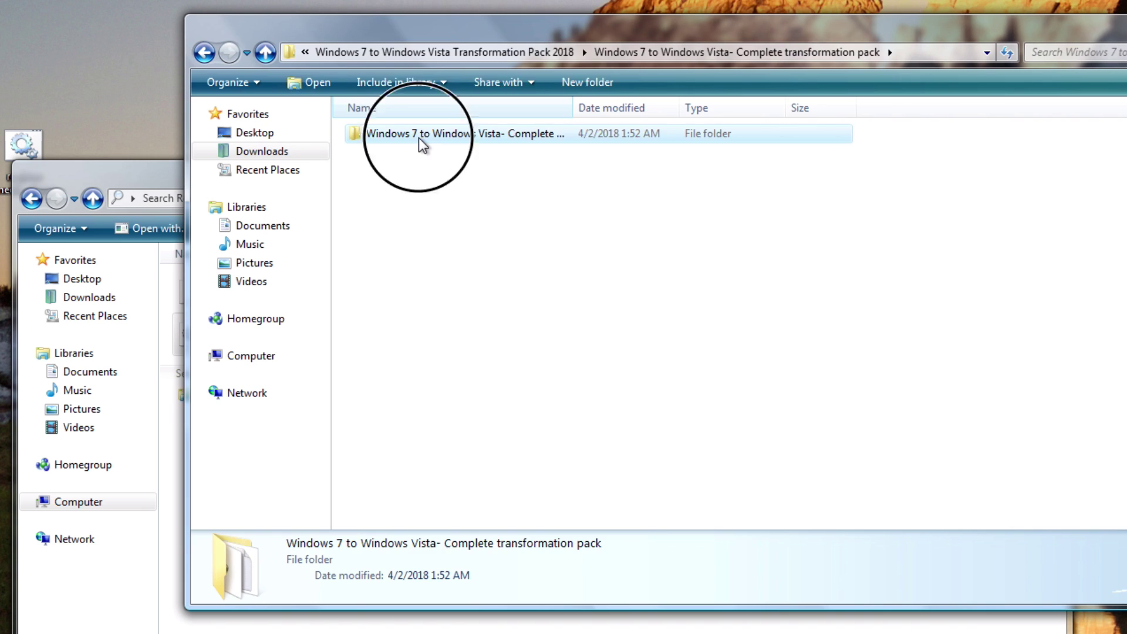
double_click(392, 263)
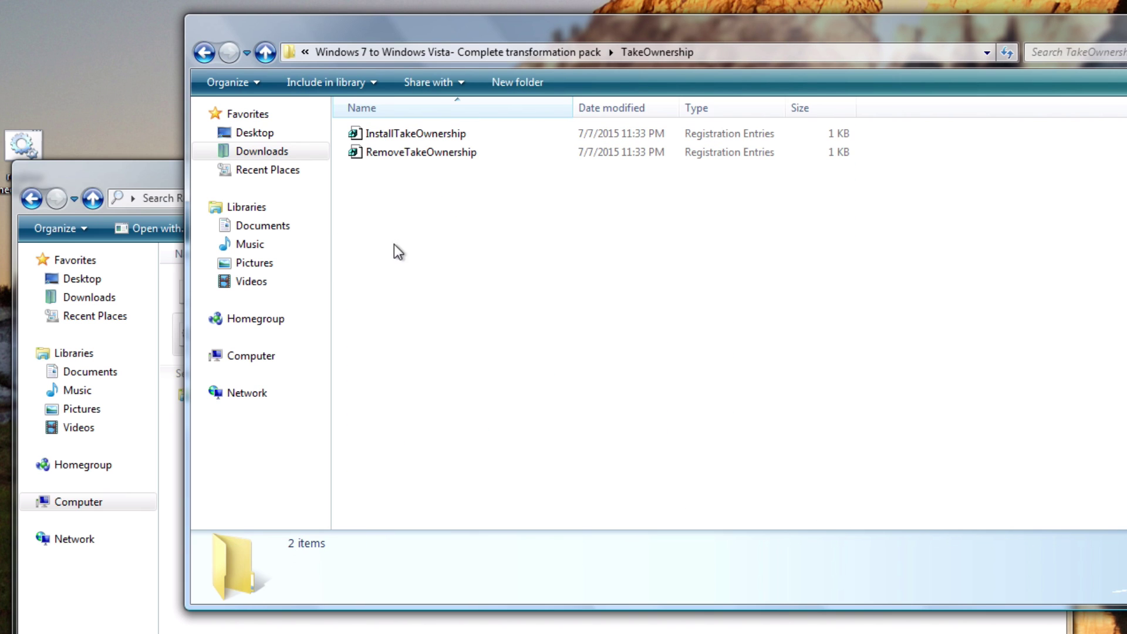
double_click(420, 154)
click(793, 355)
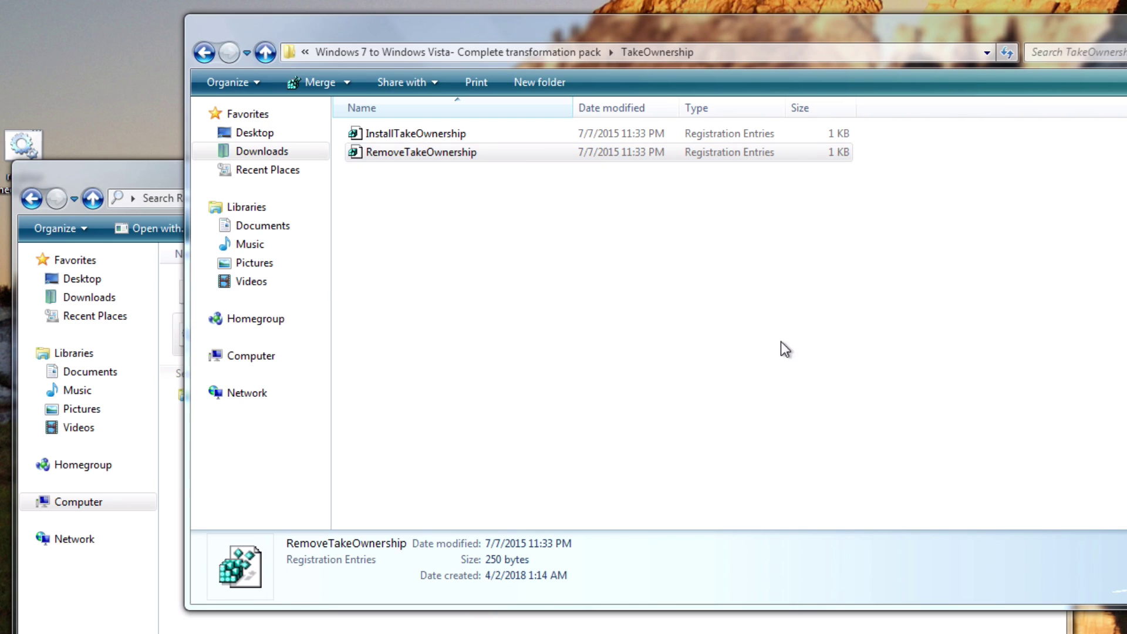
click(841, 351)
click(922, 336)
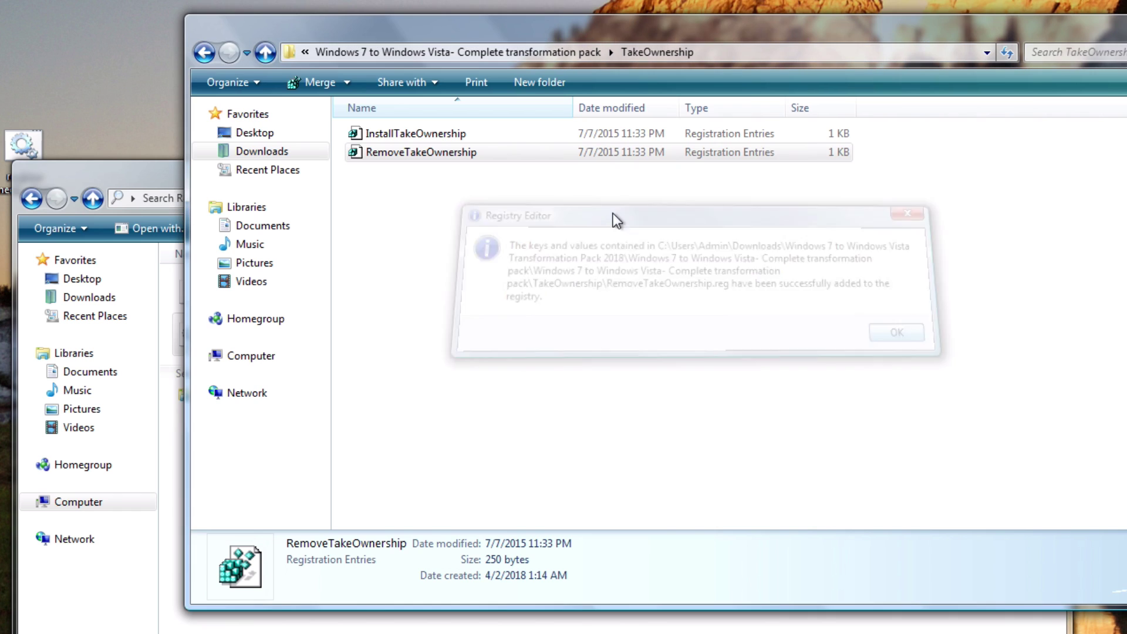
Merge InstallTakeOwnership into the registry and reopen the context menu of OobeFldr.dll in the System32 search results
click(425, 135)
key(Return)
click(801, 355)
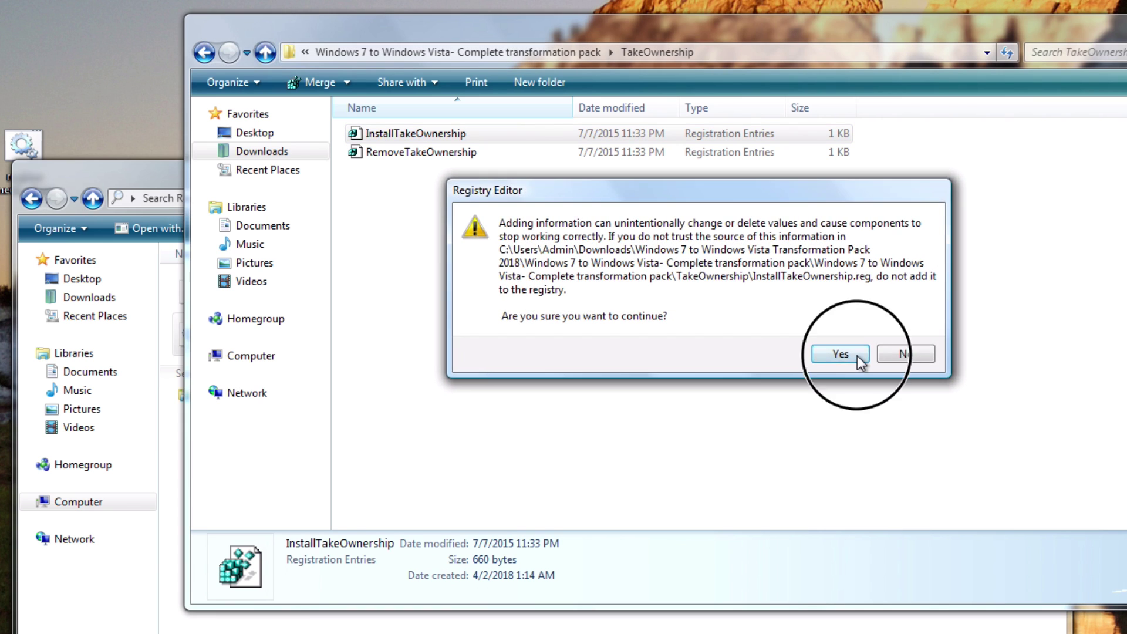
click(785, 354)
click(914, 332)
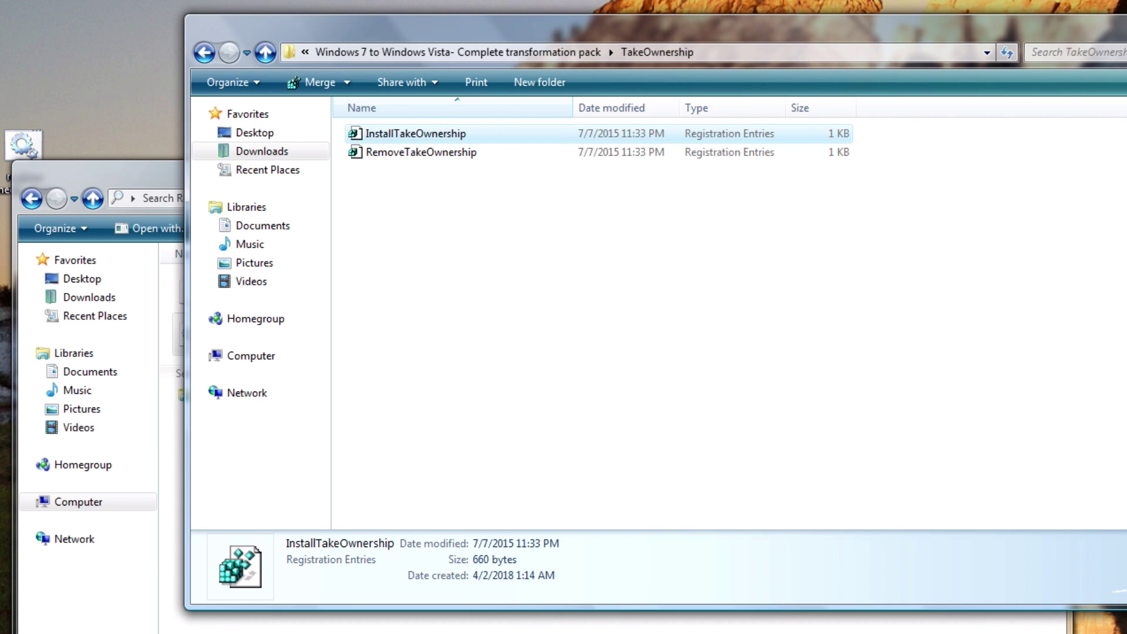
click(143, 181)
right_click(238, 336)
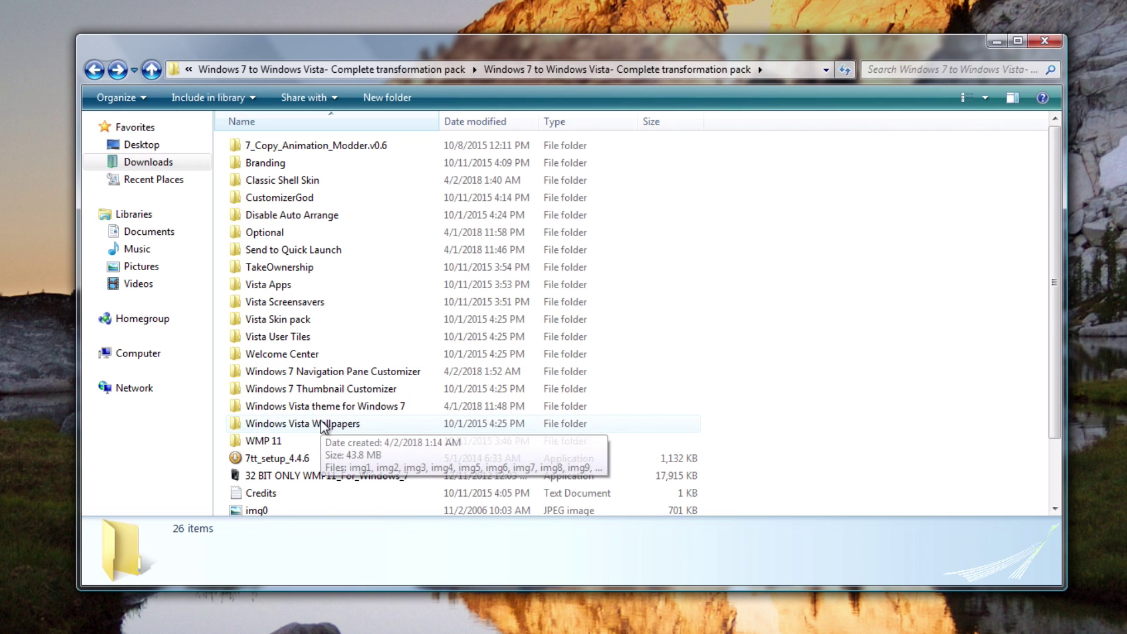
Launch WLinstaller from the transformation pack folder and accept the Windows Live terms of use
scroll(295, 459, down, 2)
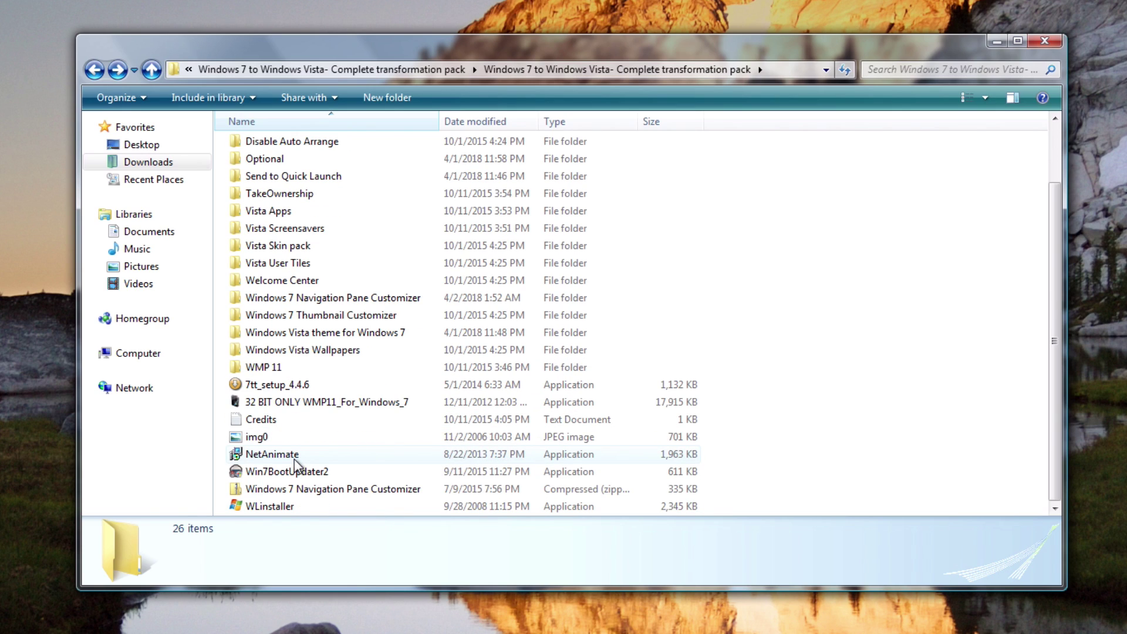
double_click(304, 506)
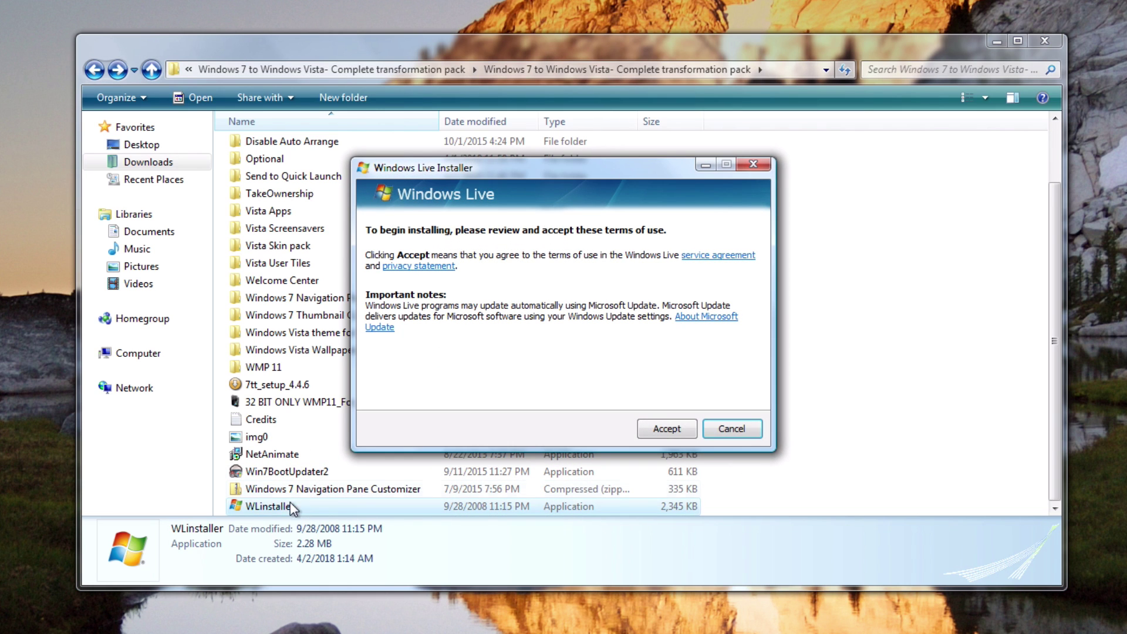
click(661, 431)
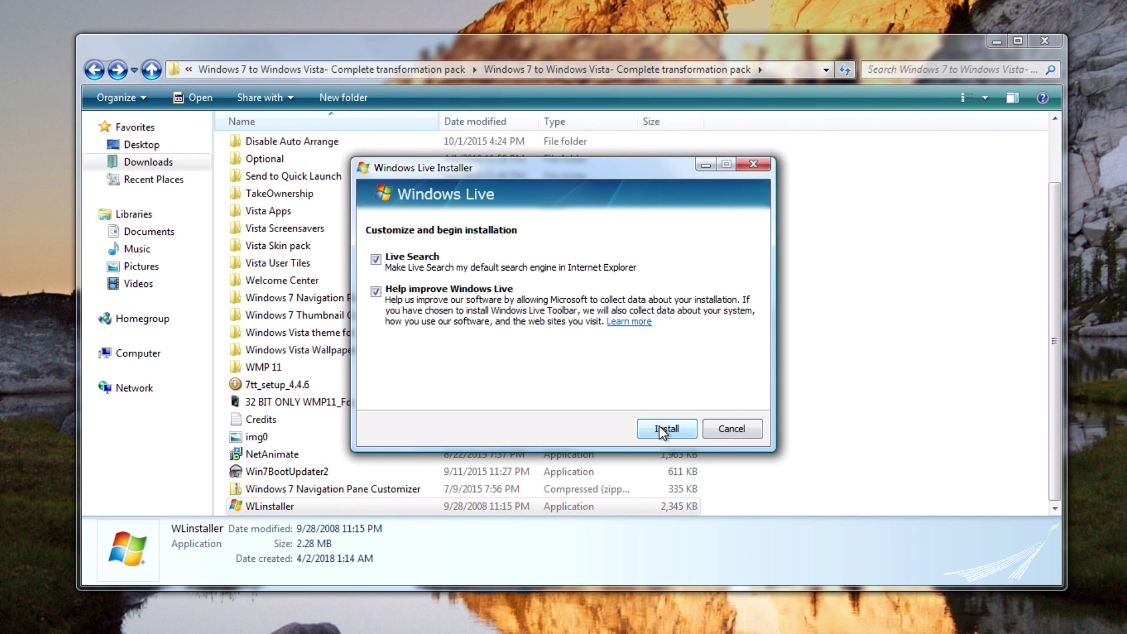
Opt out of Live Search and Help improve Windows Live, start the installation, and allow the installer to make changes
click(375, 258)
click(377, 292)
click(647, 428)
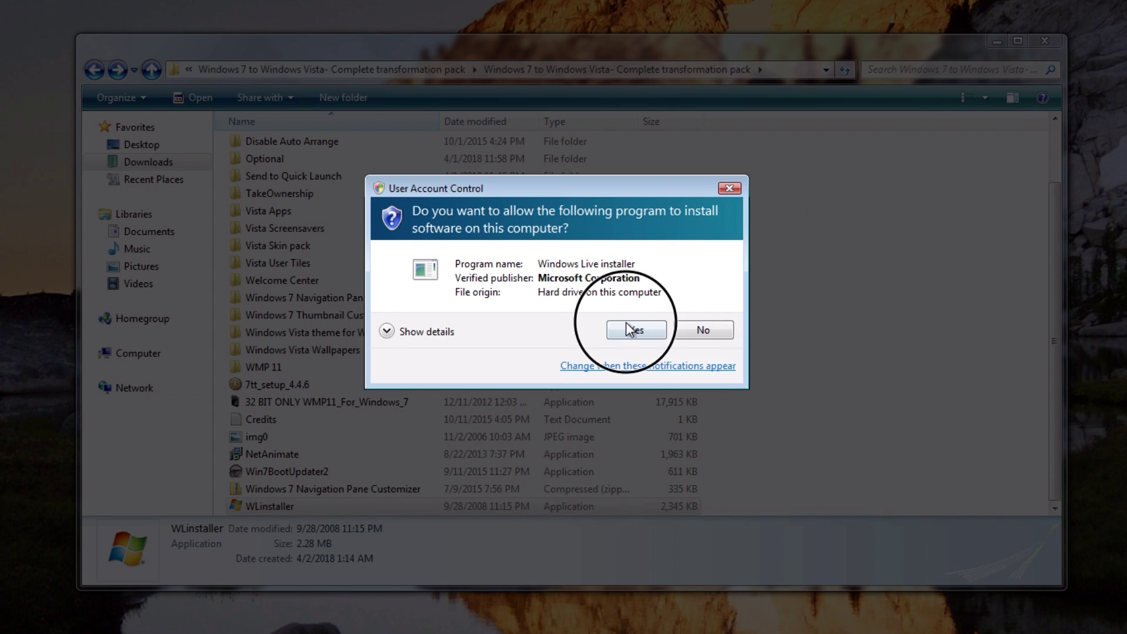
click(630, 330)
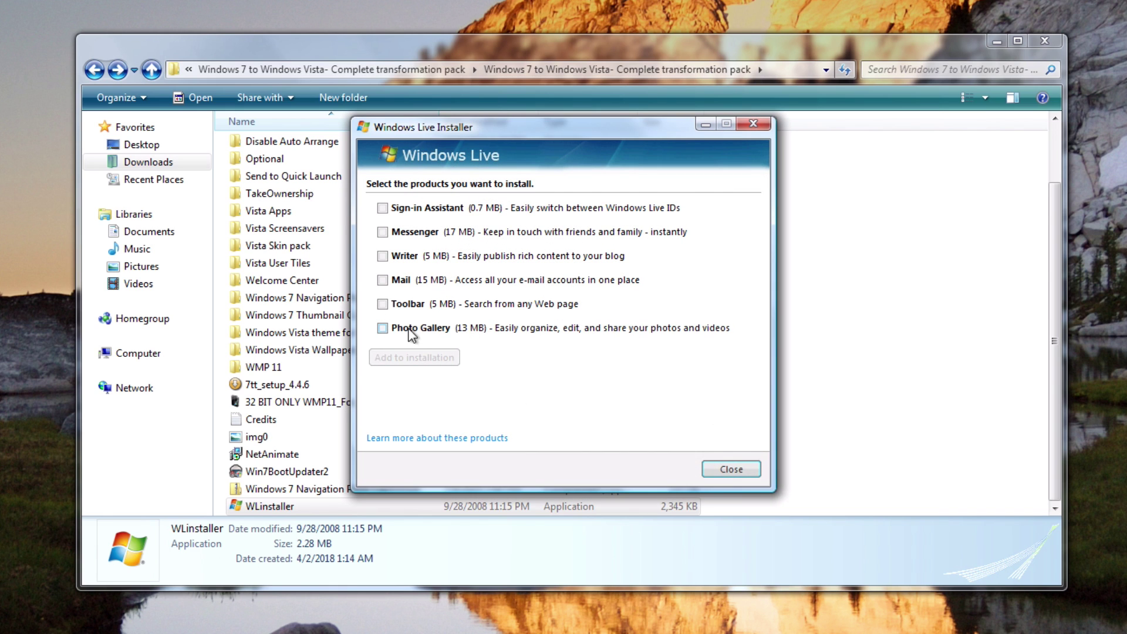
Choose only Photo Gallery from the Windows Live products, add it to the installation, and wait for it to finish
click(383, 328)
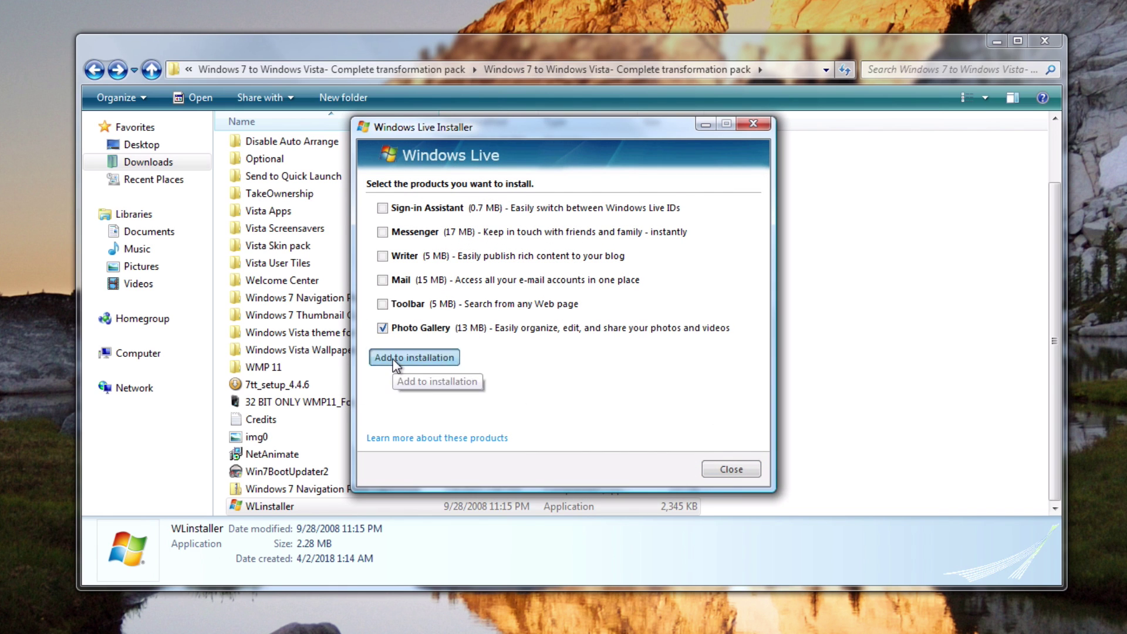
click(394, 359)
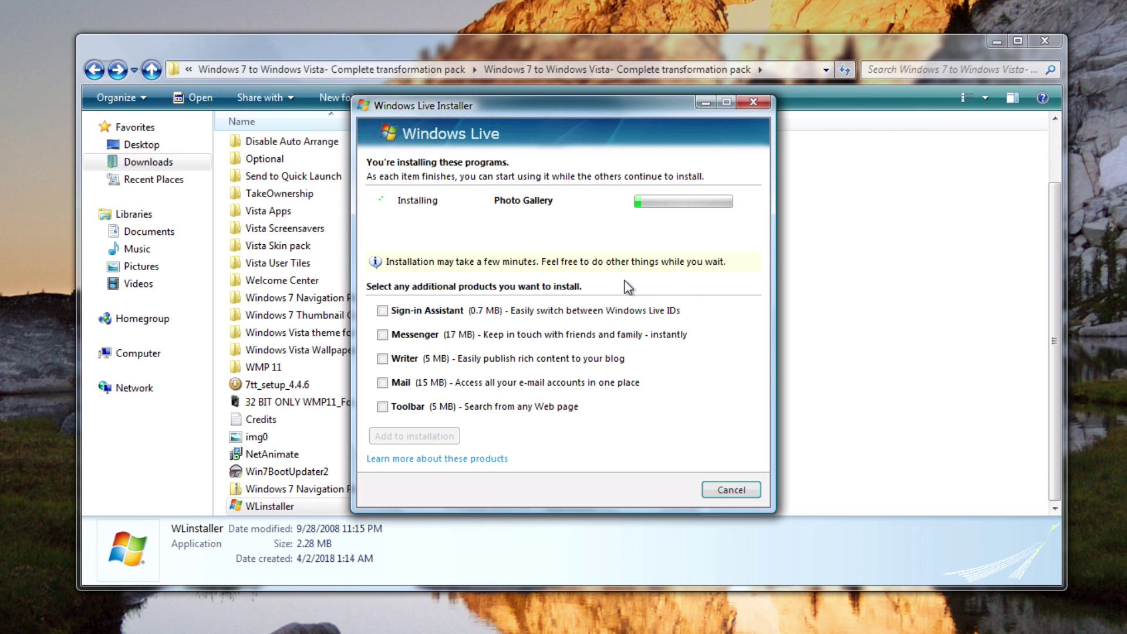
click(866, 313)
scroll(488, 238, up, 2)
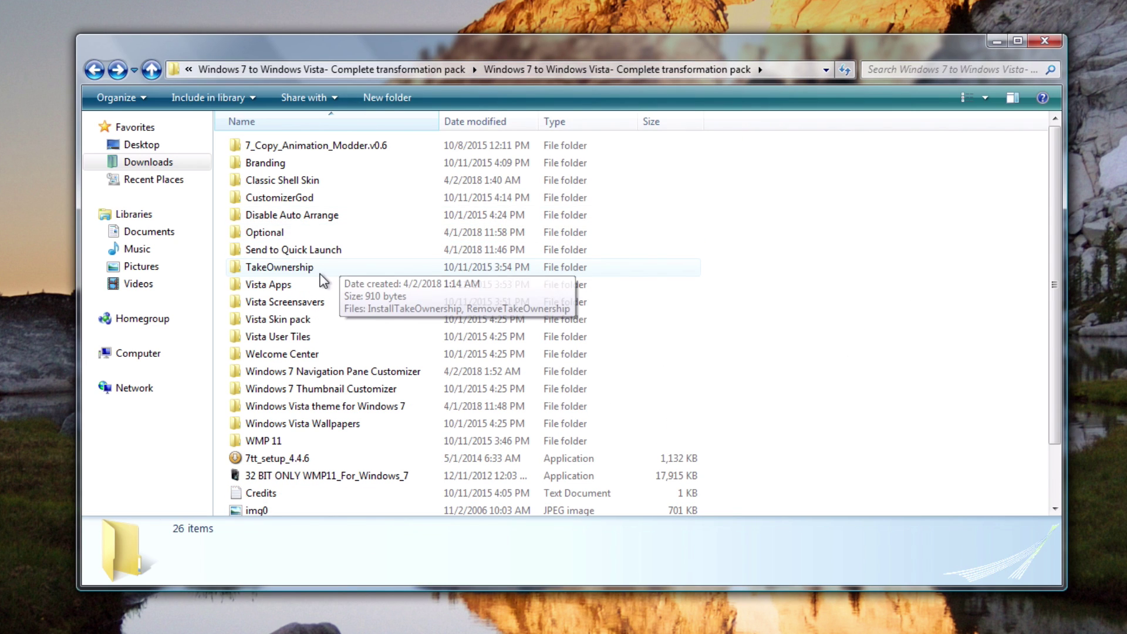
scroll(317, 287, down, 1)
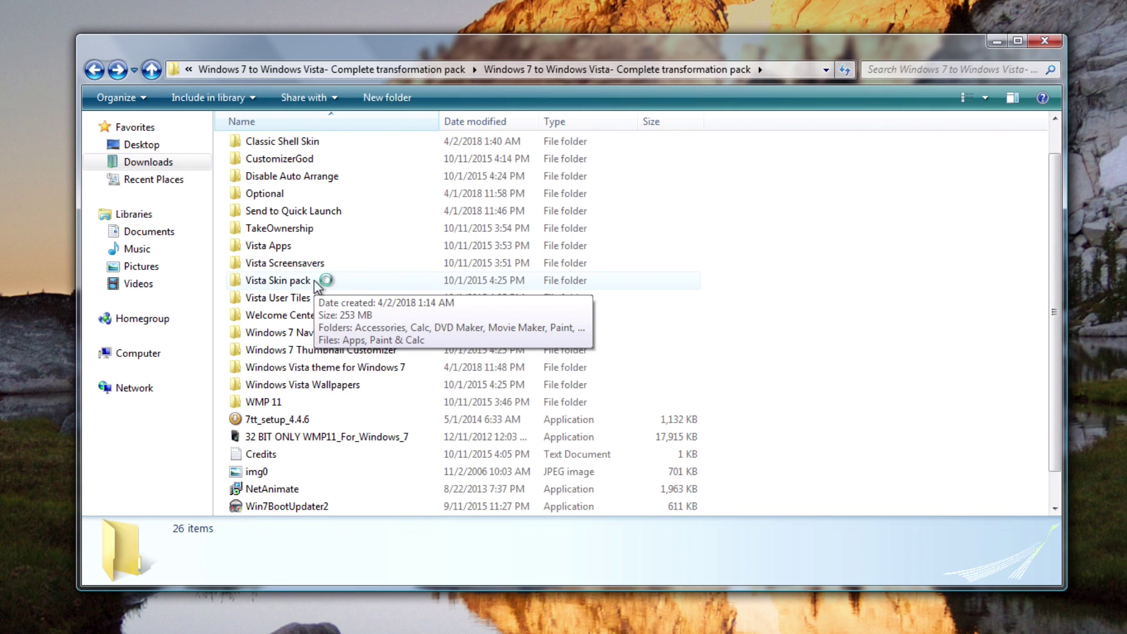
scroll(318, 287, down, 1)
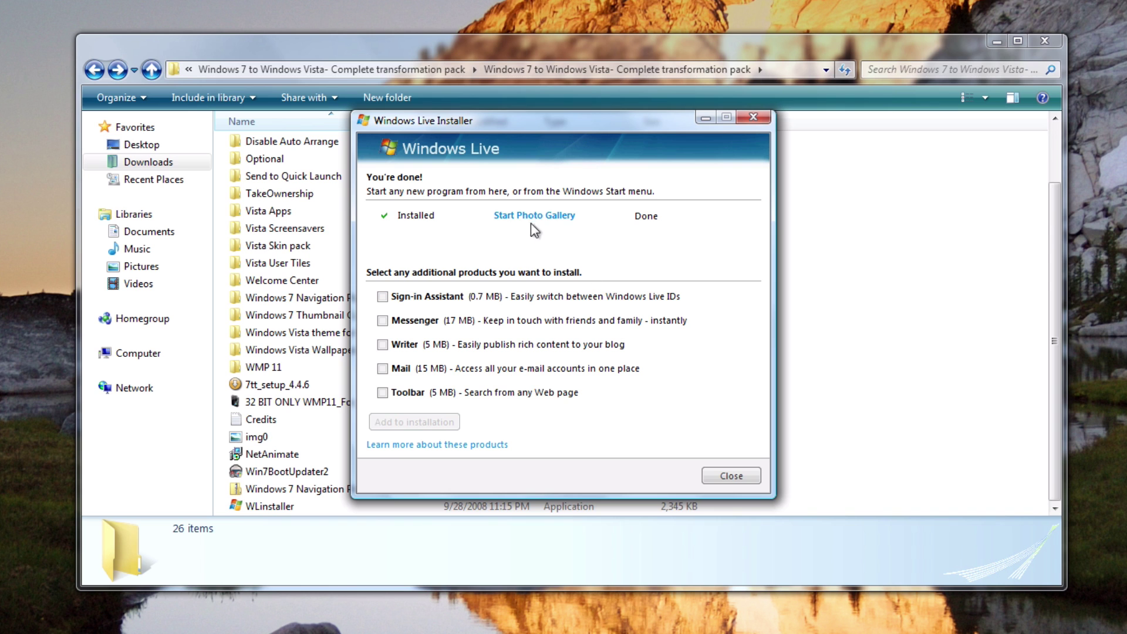
Start Windows Live Photo Gallery and accept it as the program for opening JPG, TIF, PNG, WDP, BMP and ICO files
click(526, 217)
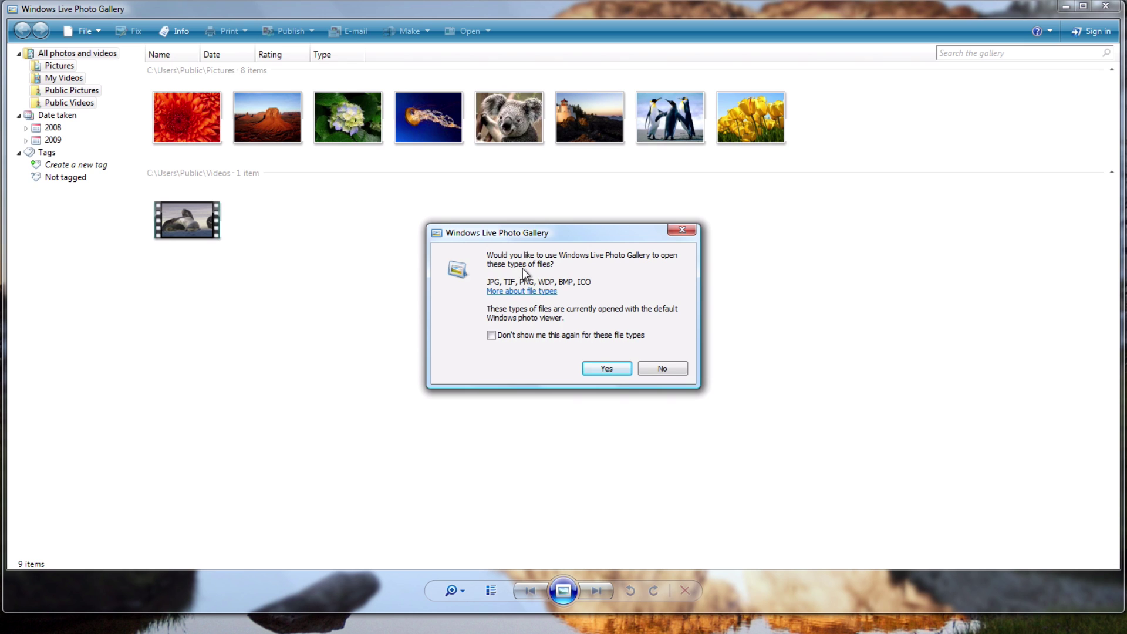
click(606, 368)
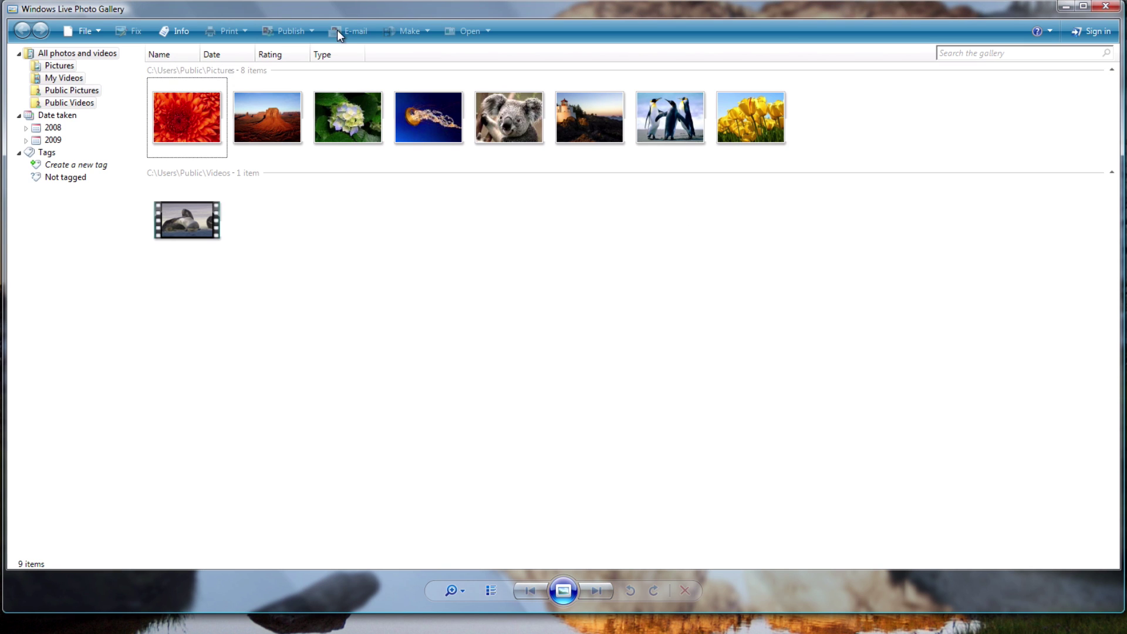
click(728, 35)
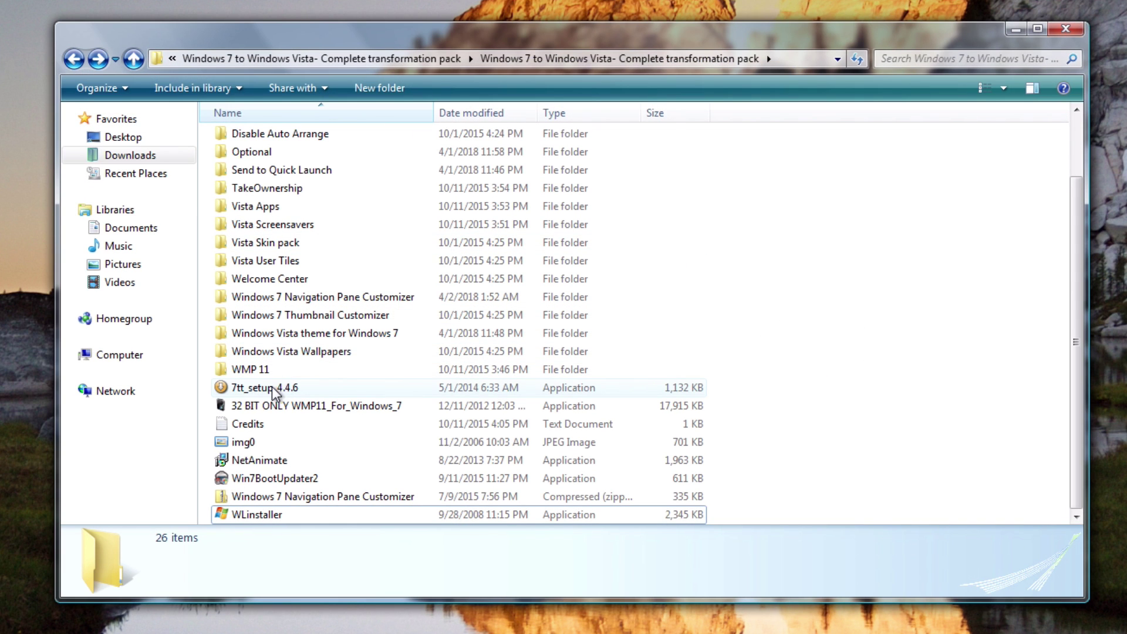
Launch 7tt_setup_4.4.6 from the pack folder and install 7+ Taskbar Tweaker with the Standard components
mouse_move(236, 395)
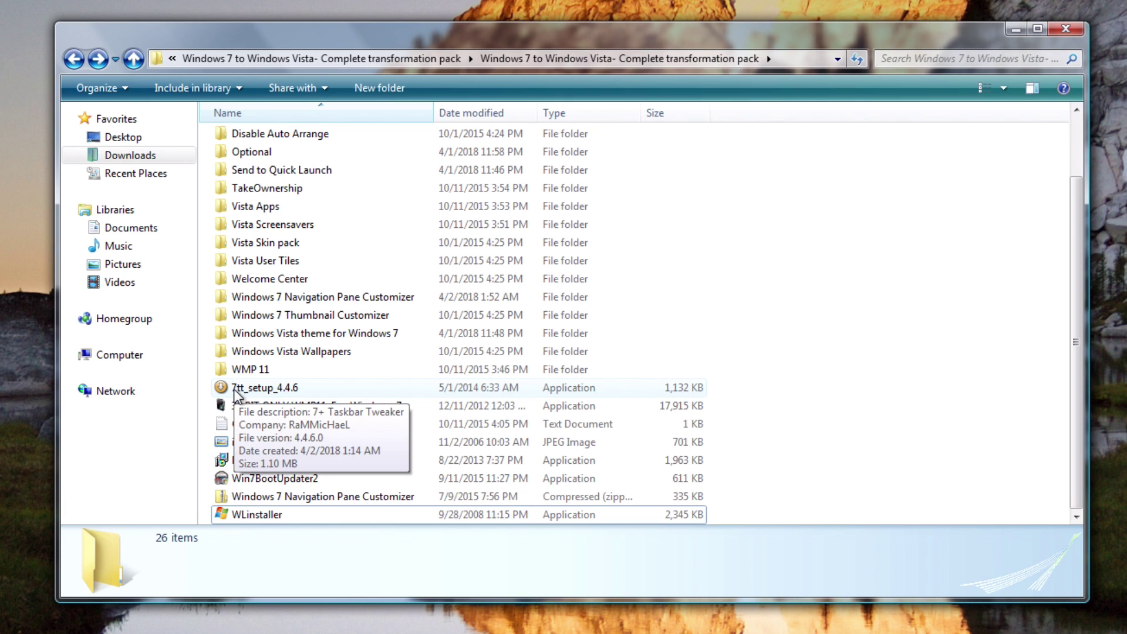
double_click(267, 389)
click(647, 350)
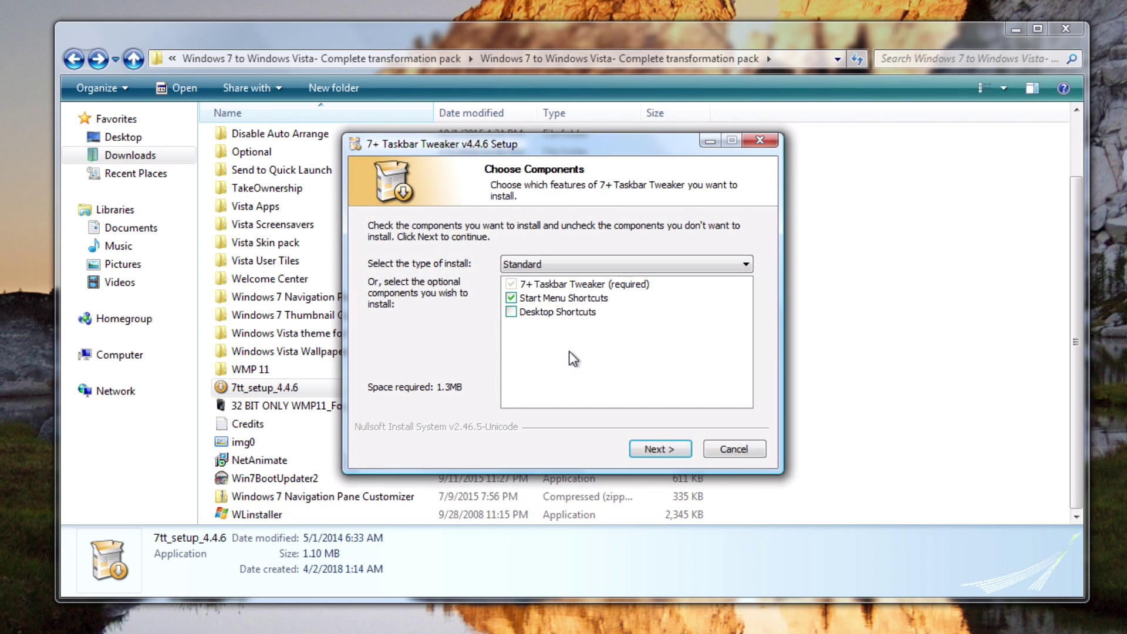
click(665, 450)
click(657, 448)
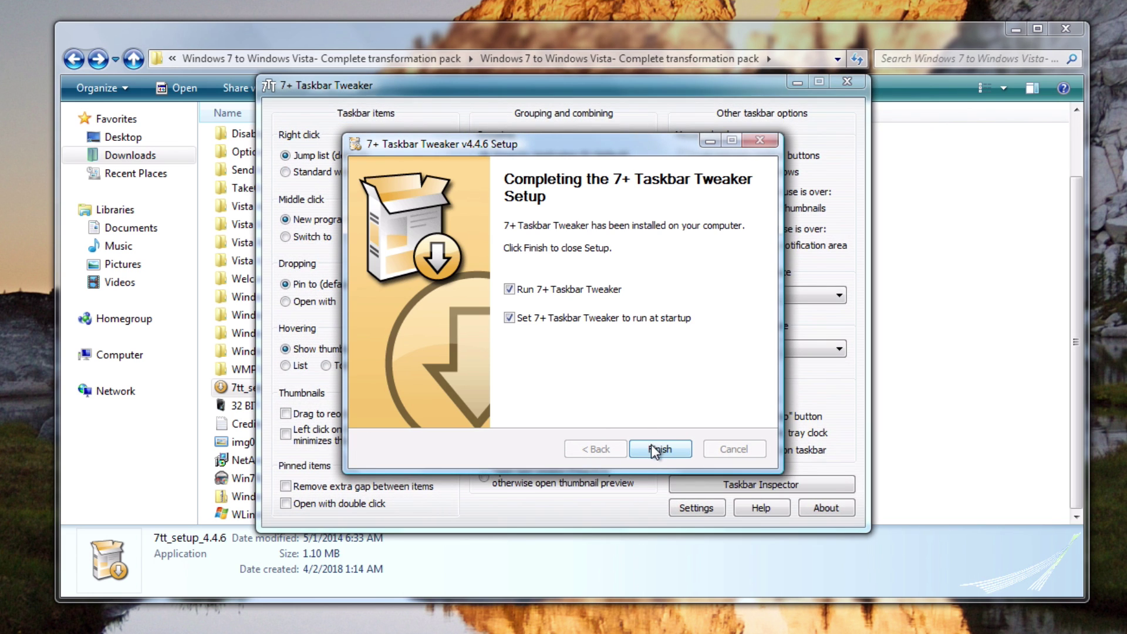
Finish the setup with 7+ Taskbar Tweaker set to run immediately and at startup, and close the transformation pack folder
click(653, 448)
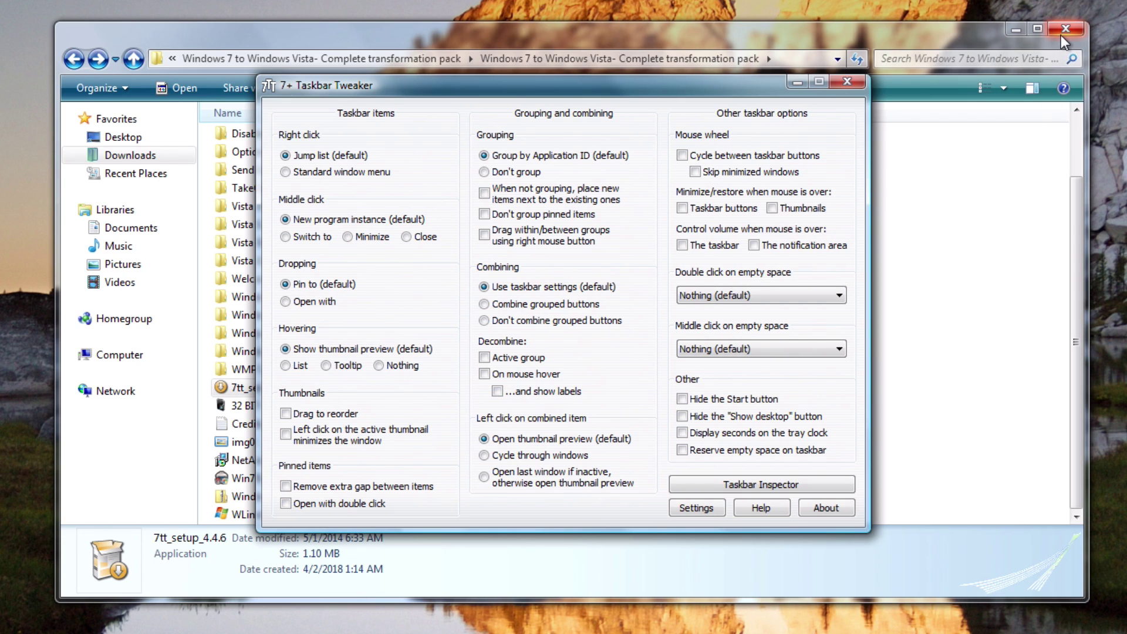
click(1063, 31)
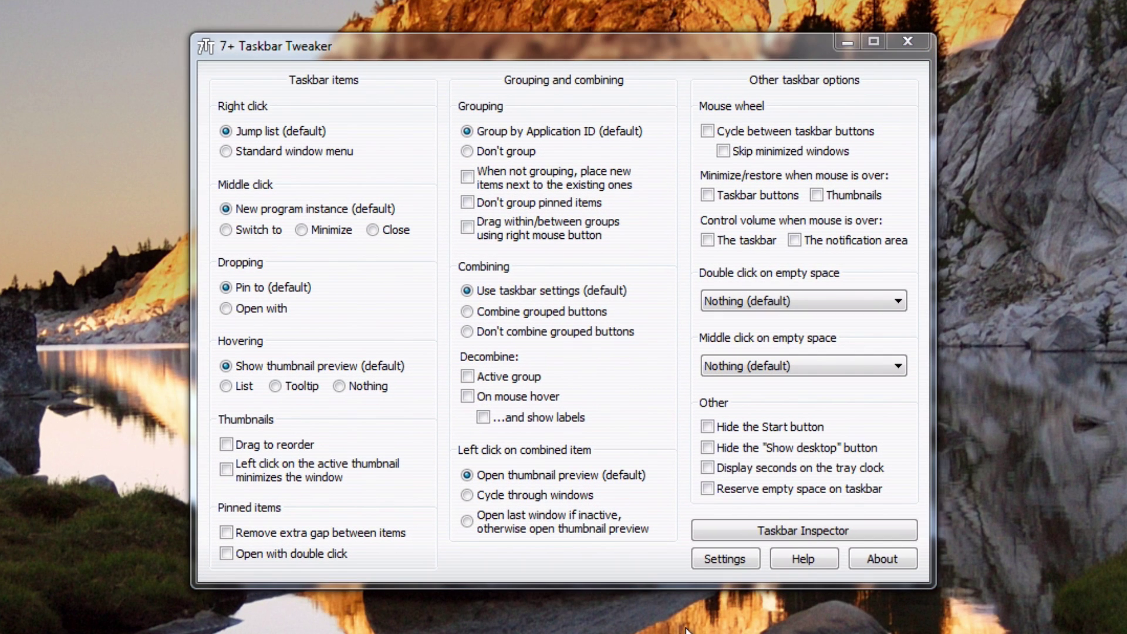
click(578, 573)
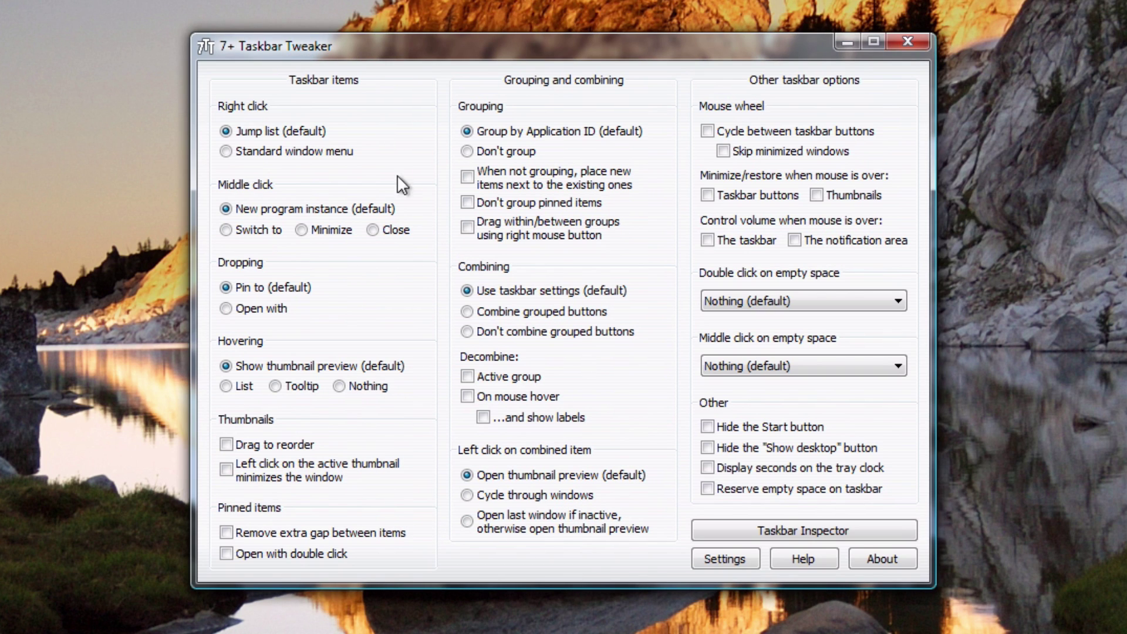
Toggle the taskbar right-click behaviour to Standard window menu and back to Jump list, then compare both menus on the 7+ Taskbar Tweaker taskbar item
click(266, 153)
click(270, 132)
right_click(223, 618)
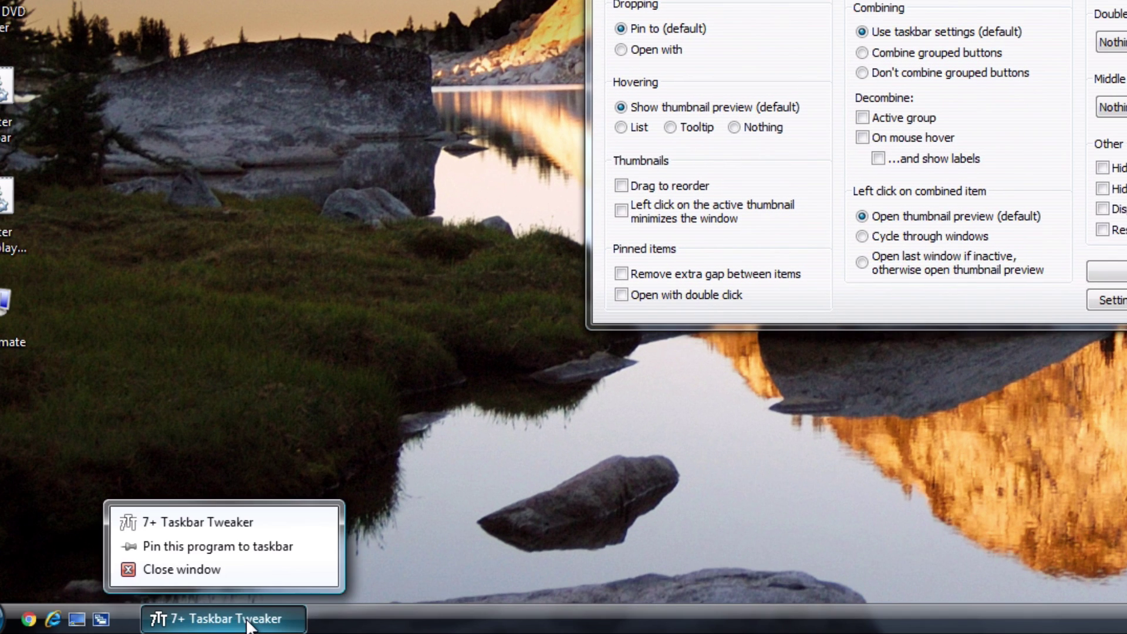
click(544, 256)
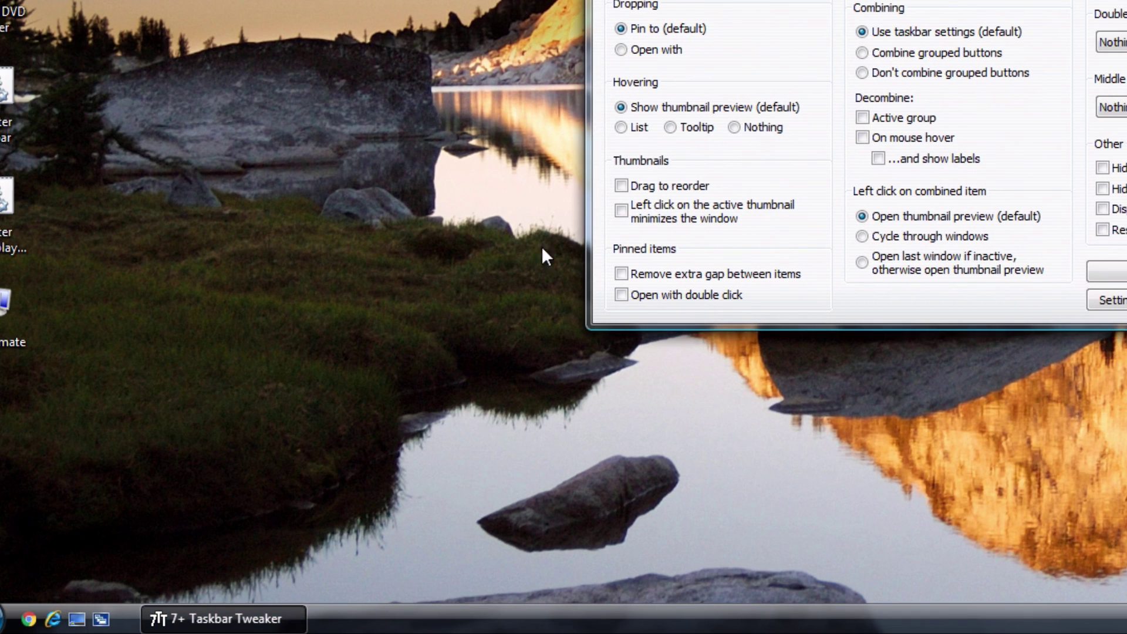
shift+right_click(279, 622)
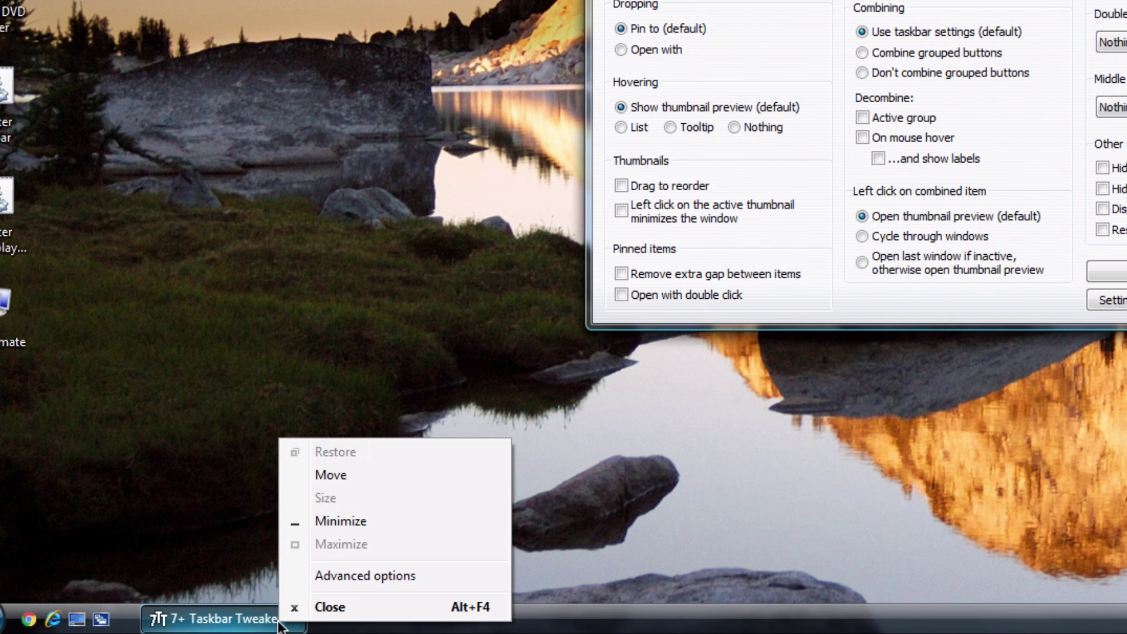
click(349, 423)
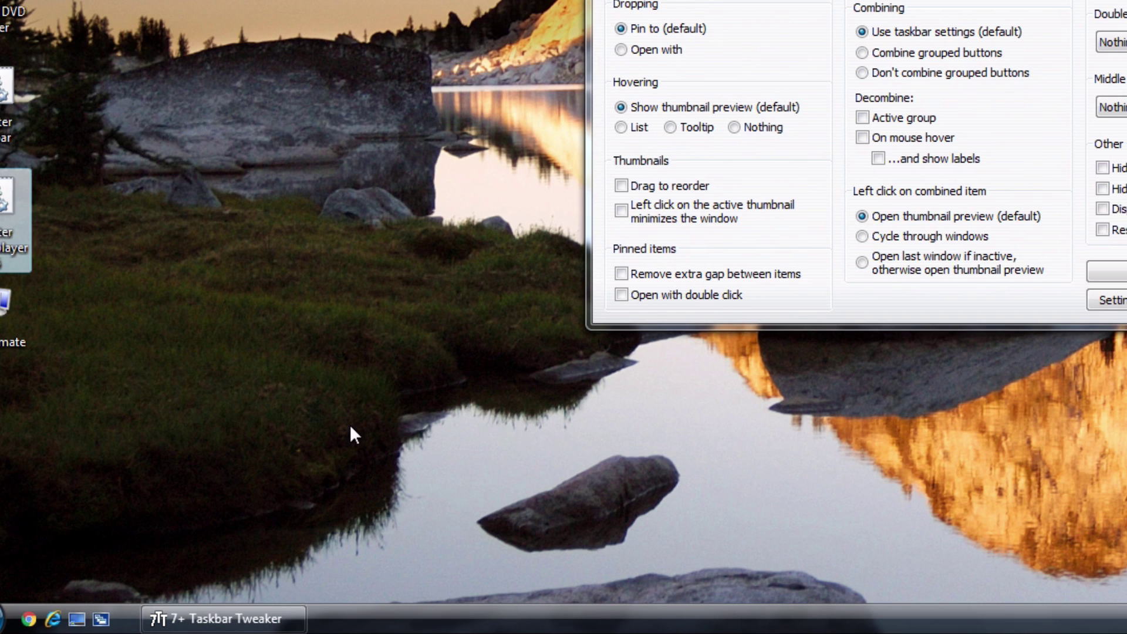
click(338, 495)
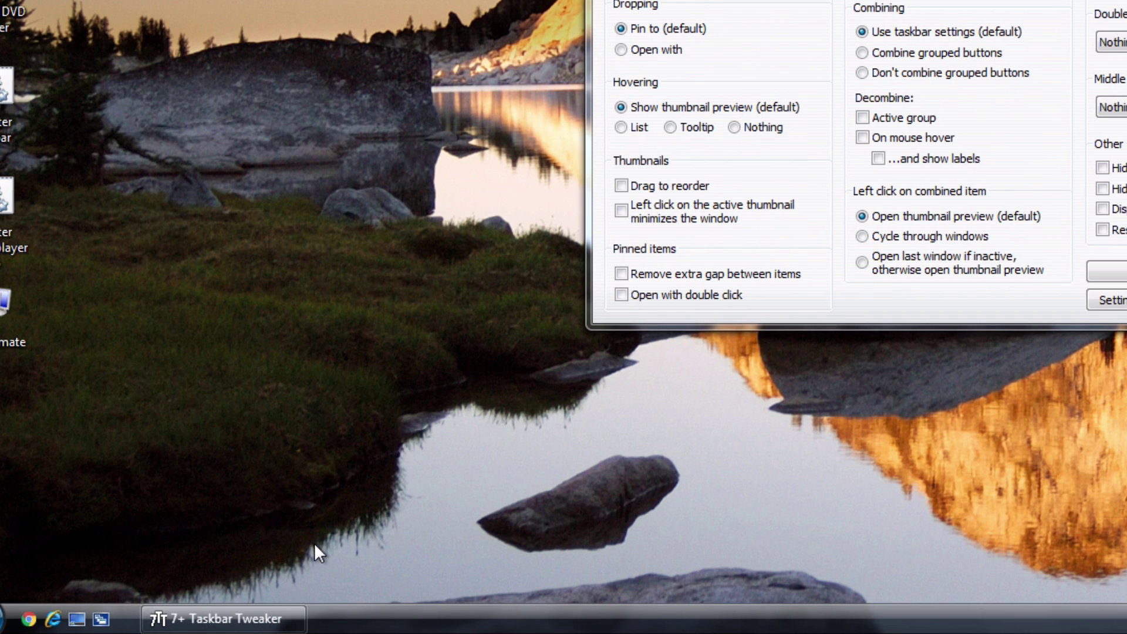
Re-examine the jump list of the 7+ Taskbar Tweaker taskbar item and the context menu of Chrome in Quick Launch
right_click(265, 622)
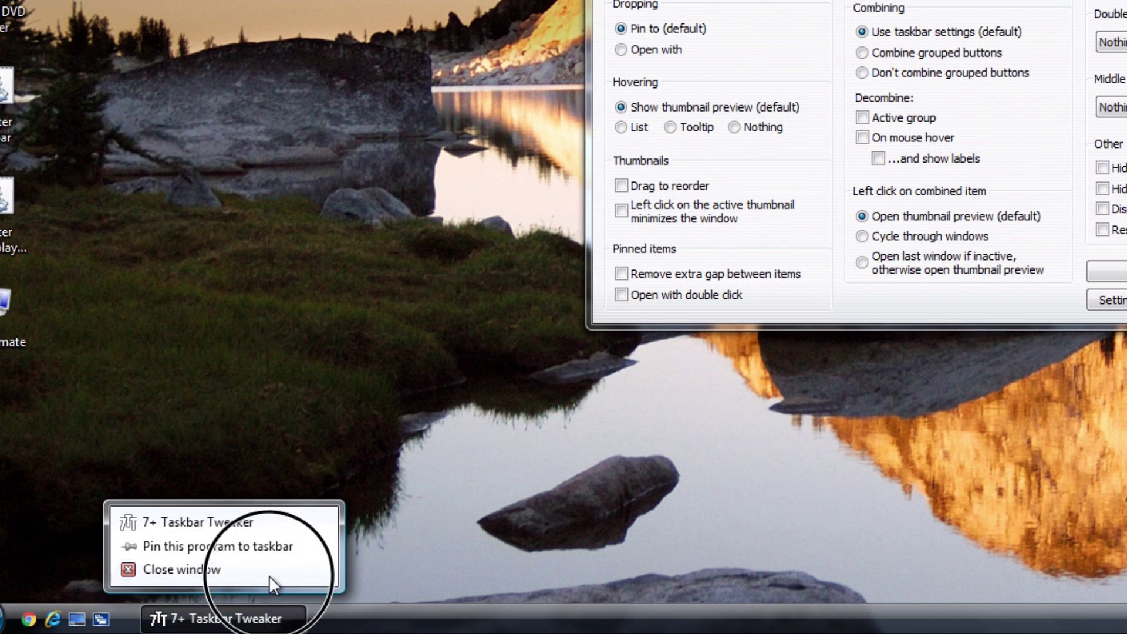
click(295, 443)
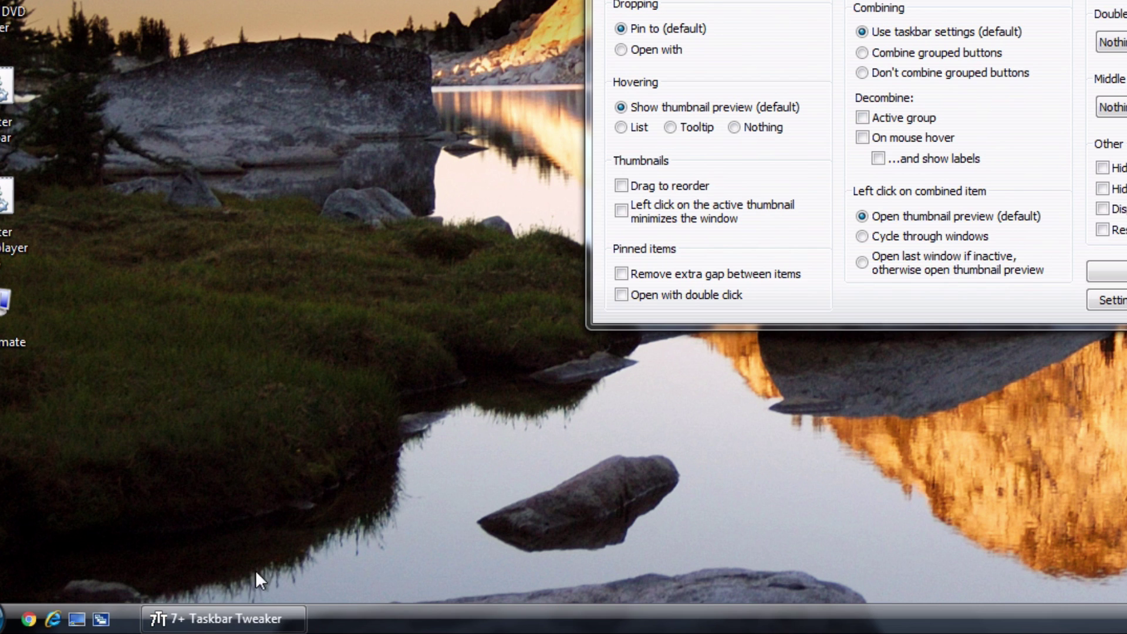
right_click(249, 611)
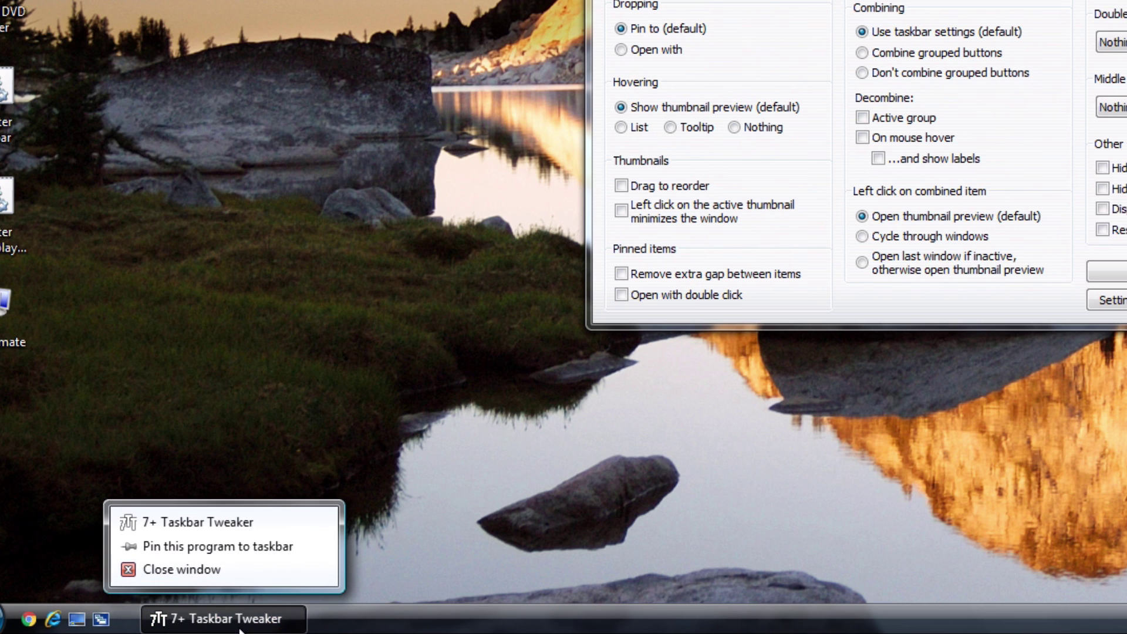
click(241, 628)
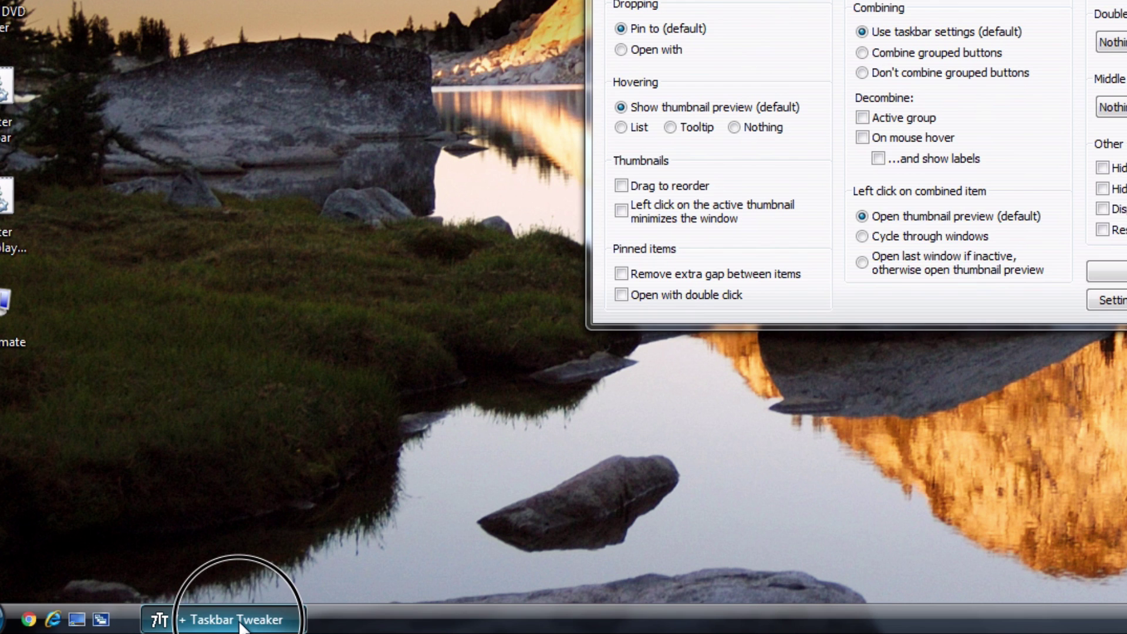
right_click(240, 627)
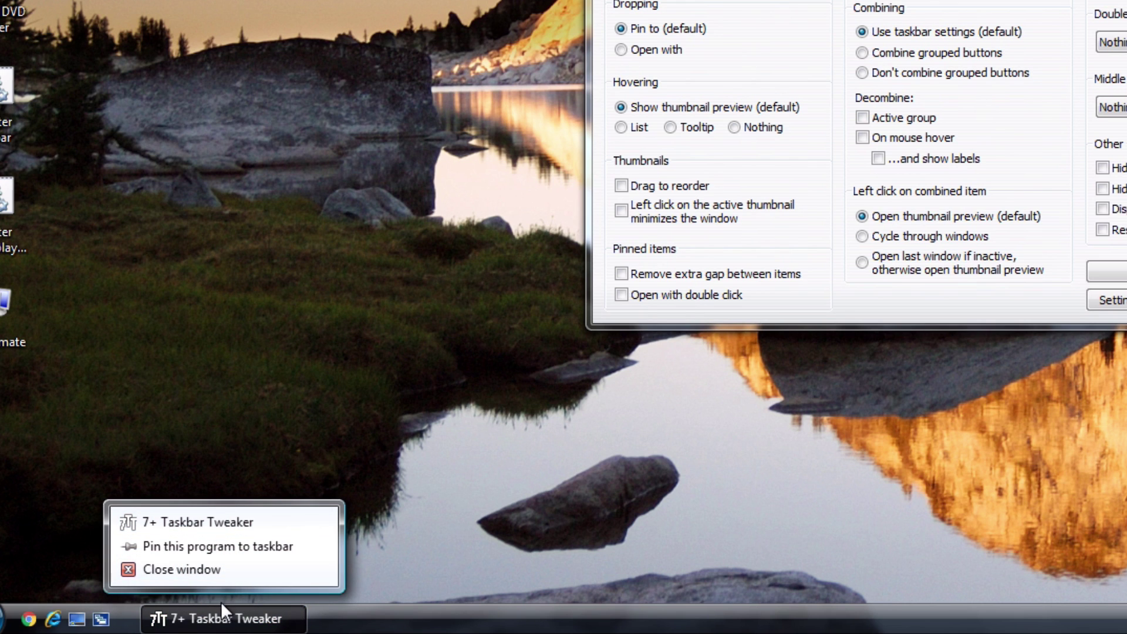
click(209, 460)
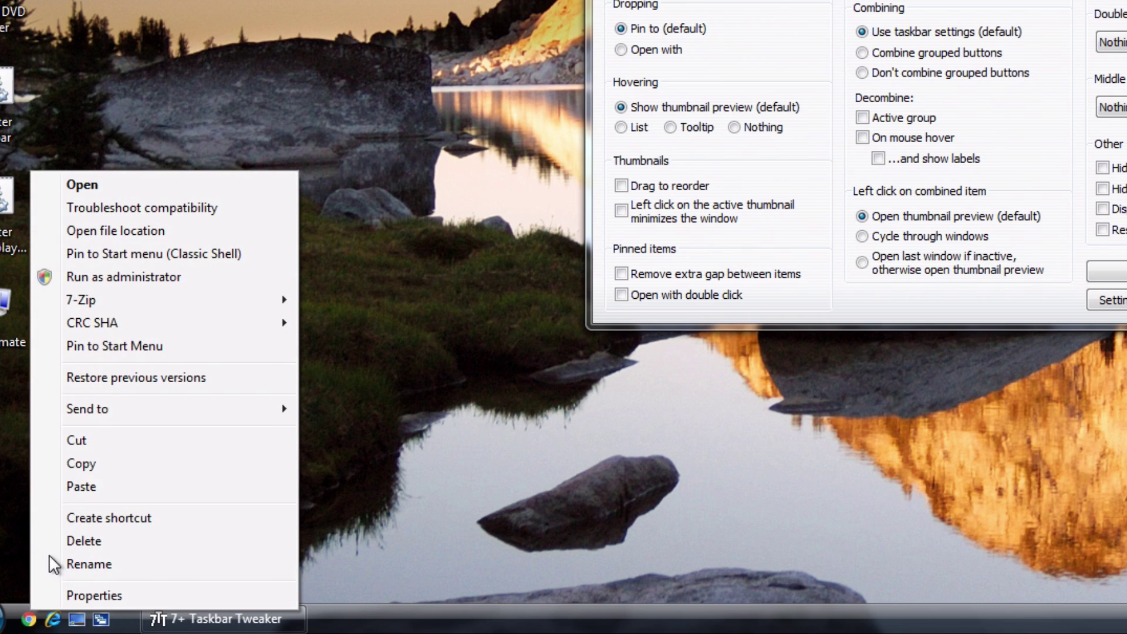
right_click(30, 619)
click(124, 256)
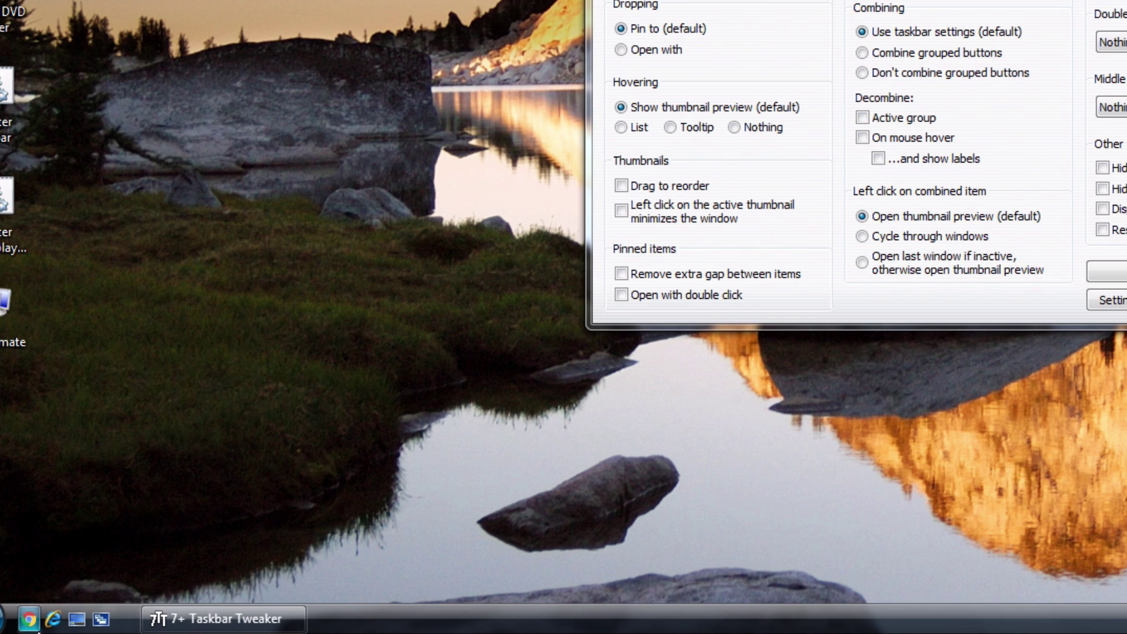
right_click(28, 619)
Pin Google Chrome to the taskbar ahead of 7+ Taskbar Tweaker, compare its full context menu with its jump list, and unpin it
click(621, 524)
drag(252, 43, 403, 611)
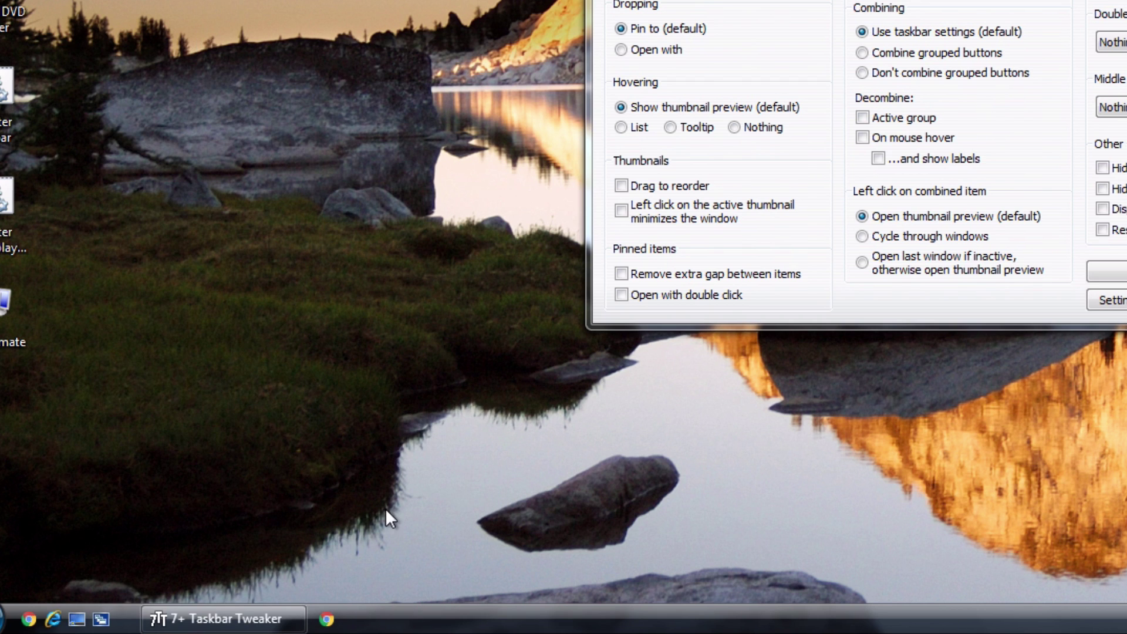
drag(203, 617, 312, 618)
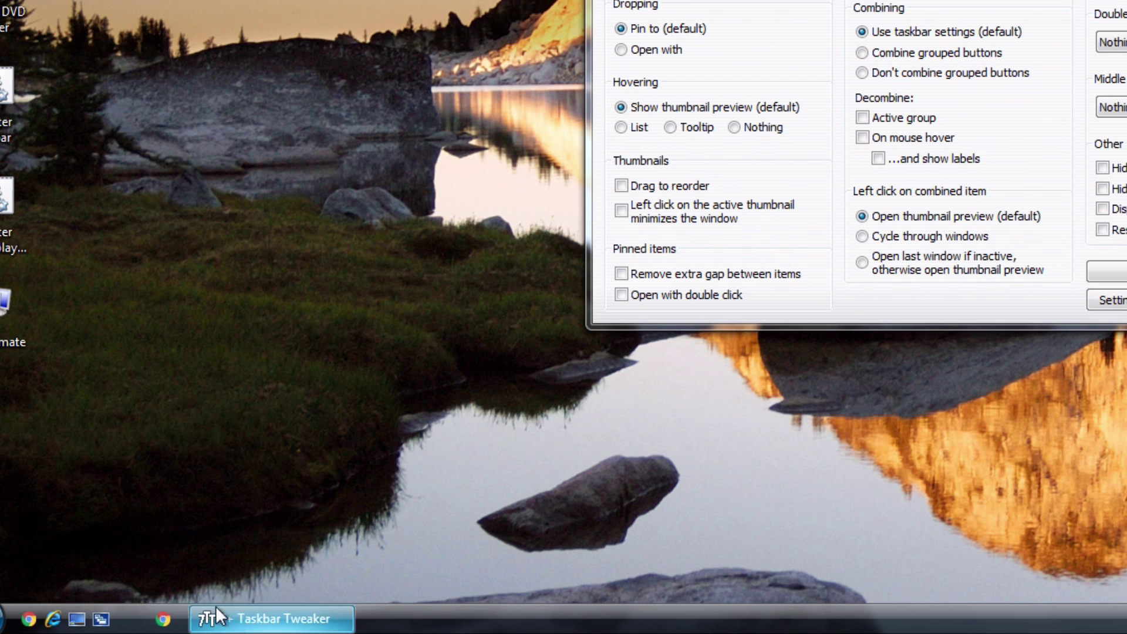
shift+right_click(165, 618)
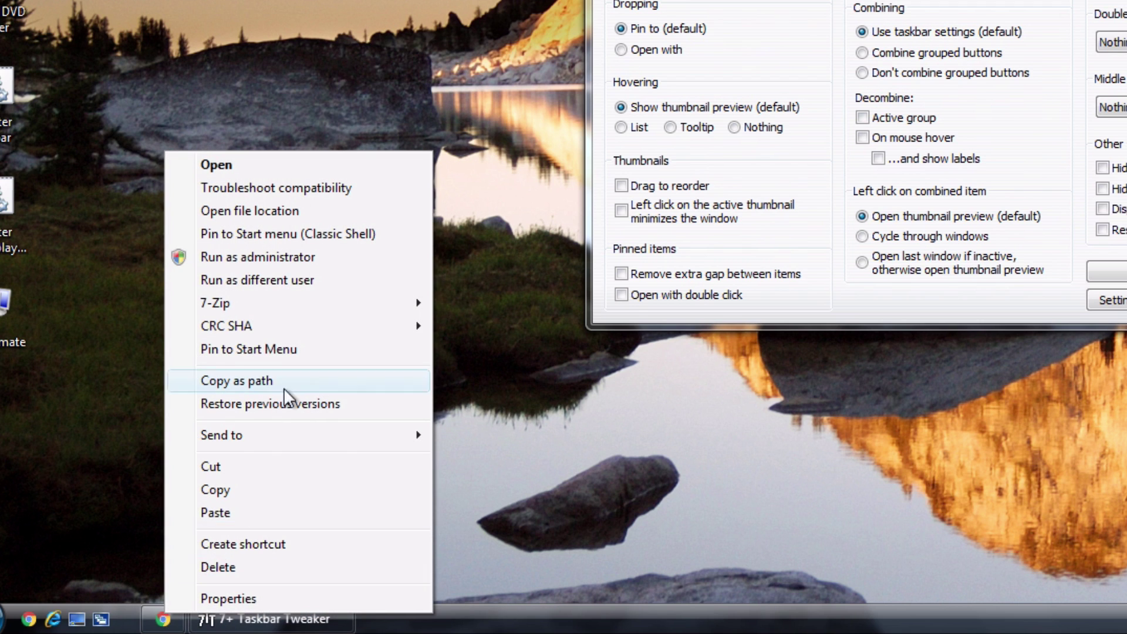
click(129, 442)
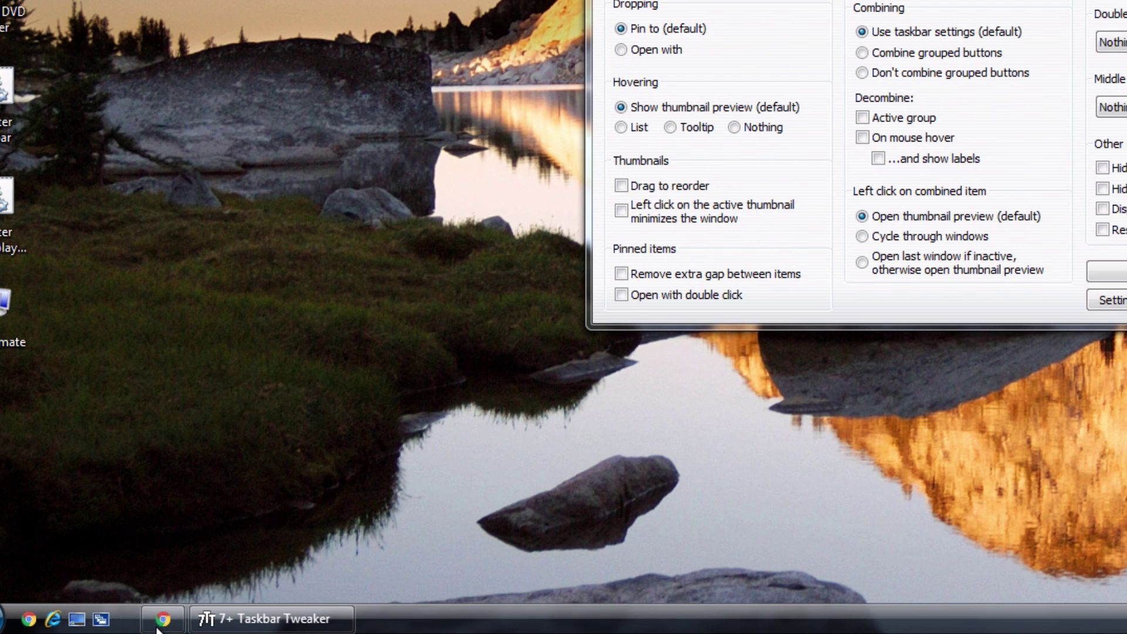
drag(157, 627, 179, 470)
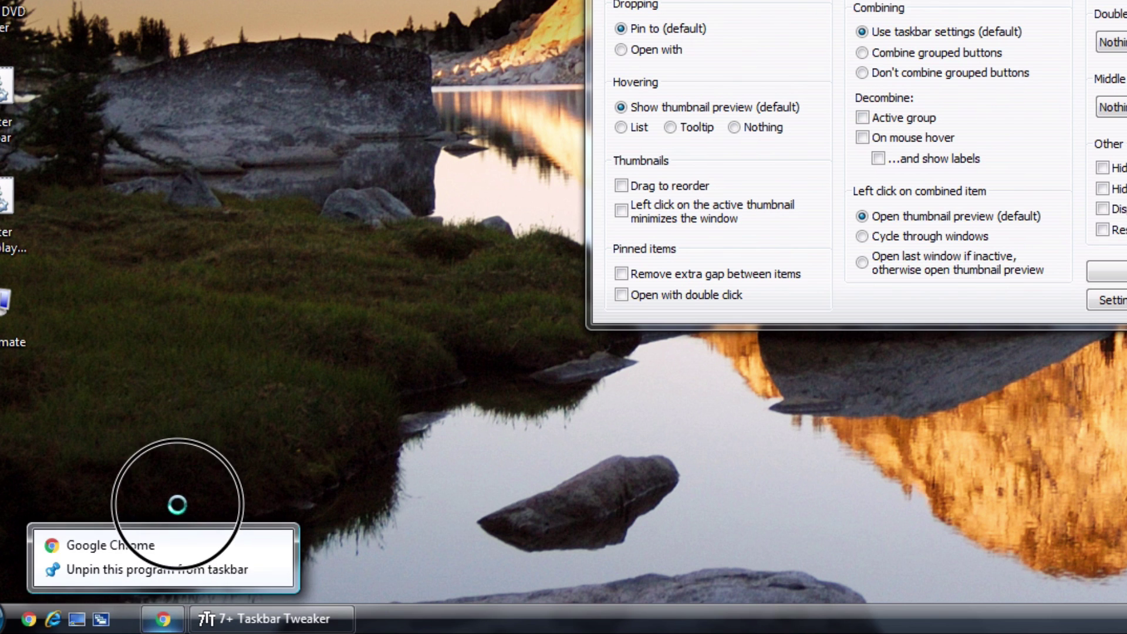
click(157, 567)
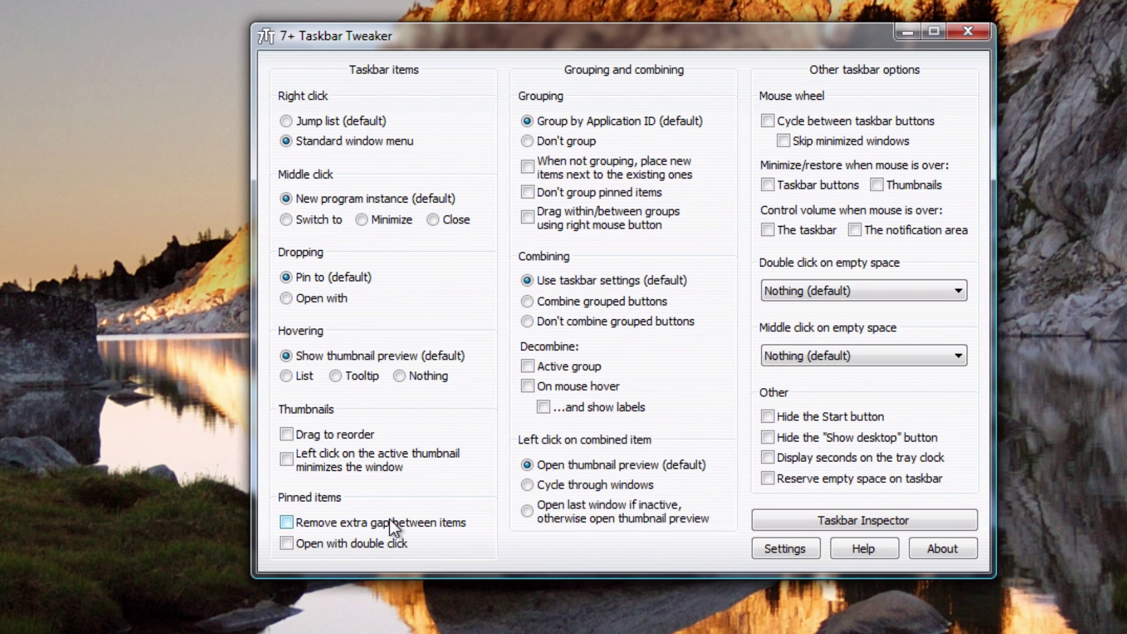
Enable removing the extra gap between pinned items, placing new ungrouped items next to existing ones, and hiding the "Show desktop" button
click(334, 517)
click(603, 168)
click(821, 443)
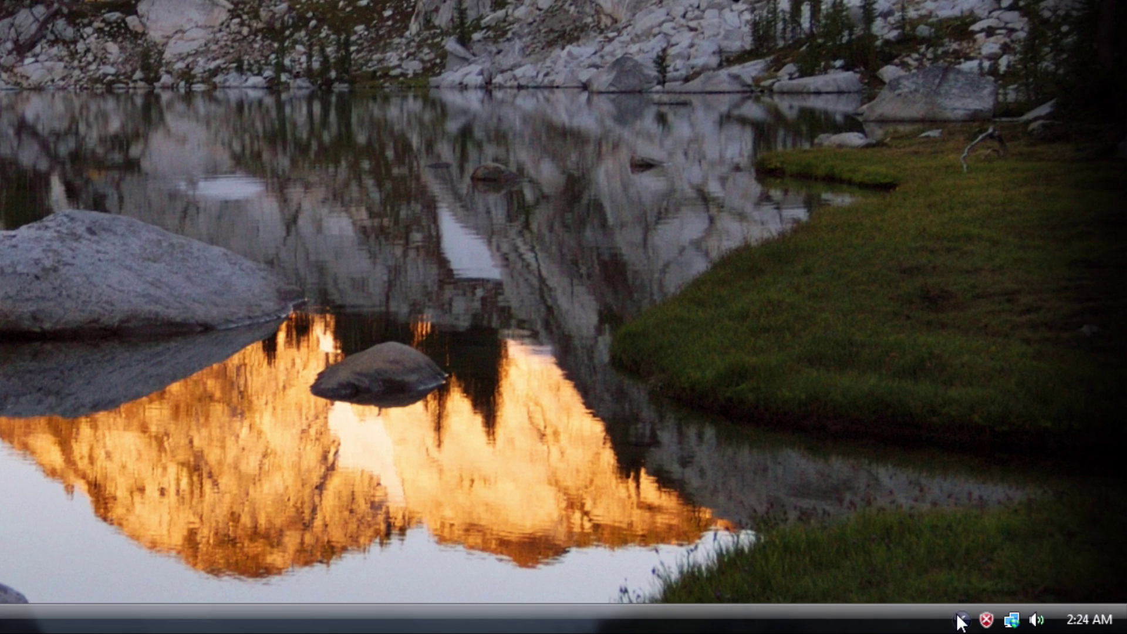
Open the Advanced Options of 7+ Taskbar Tweaker from its hidden notification area icon
click(962, 620)
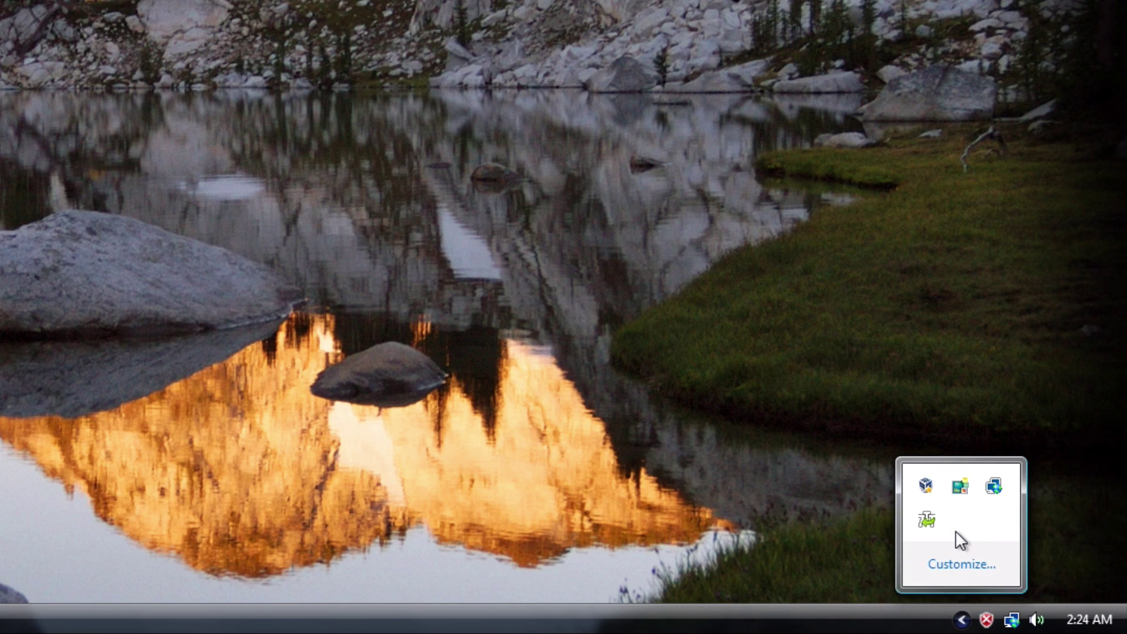
right_click(931, 521)
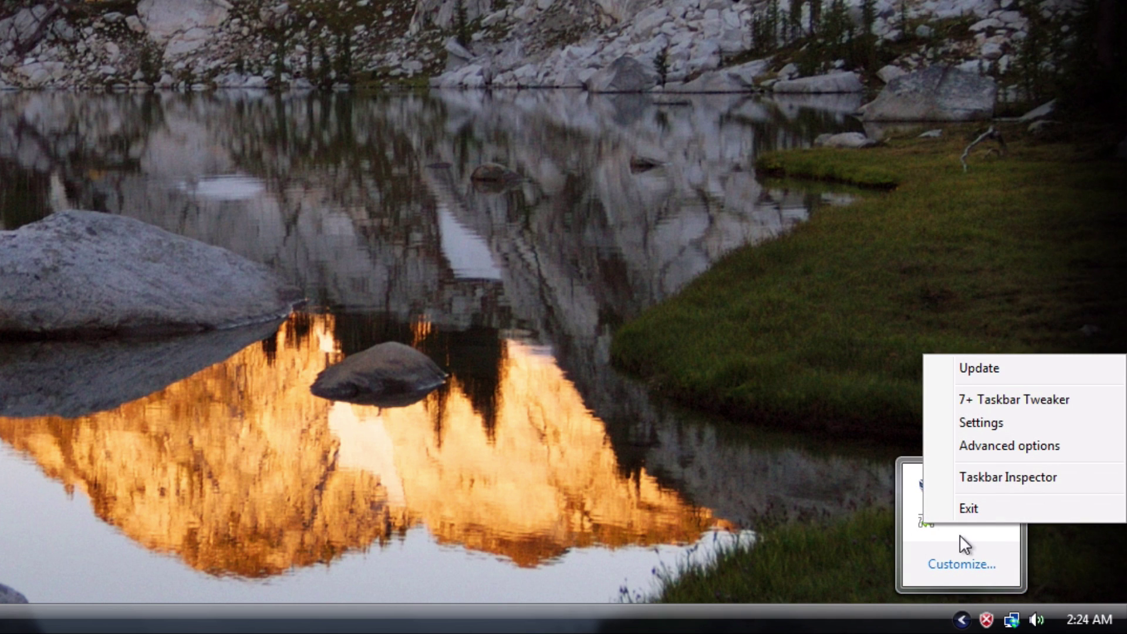
click(970, 536)
right_click(931, 523)
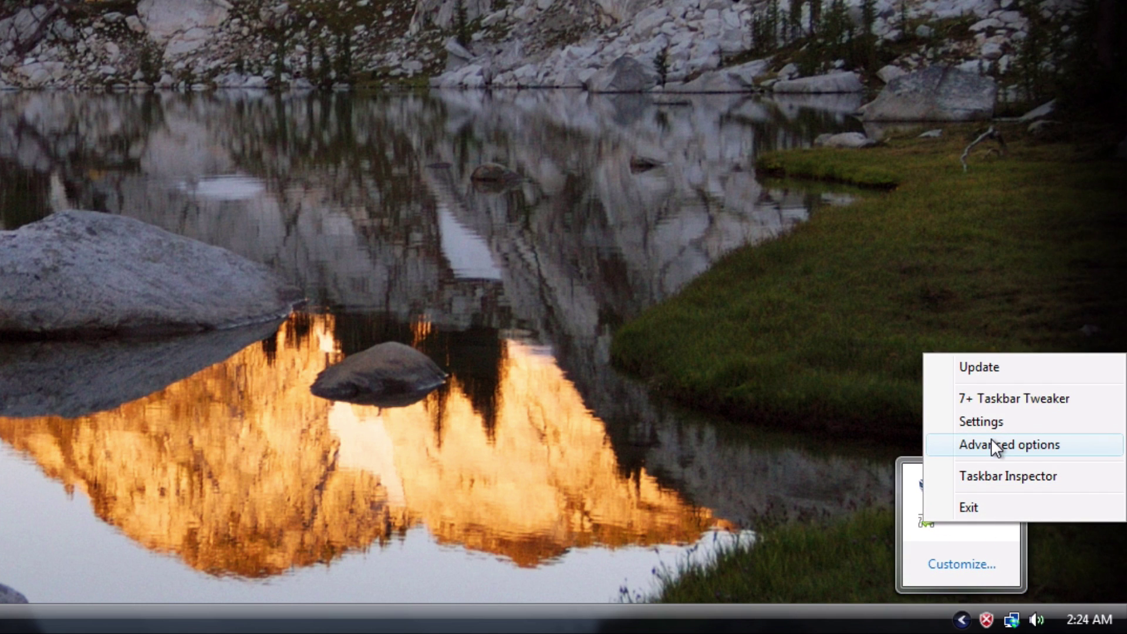
click(959, 543)
click(965, 621)
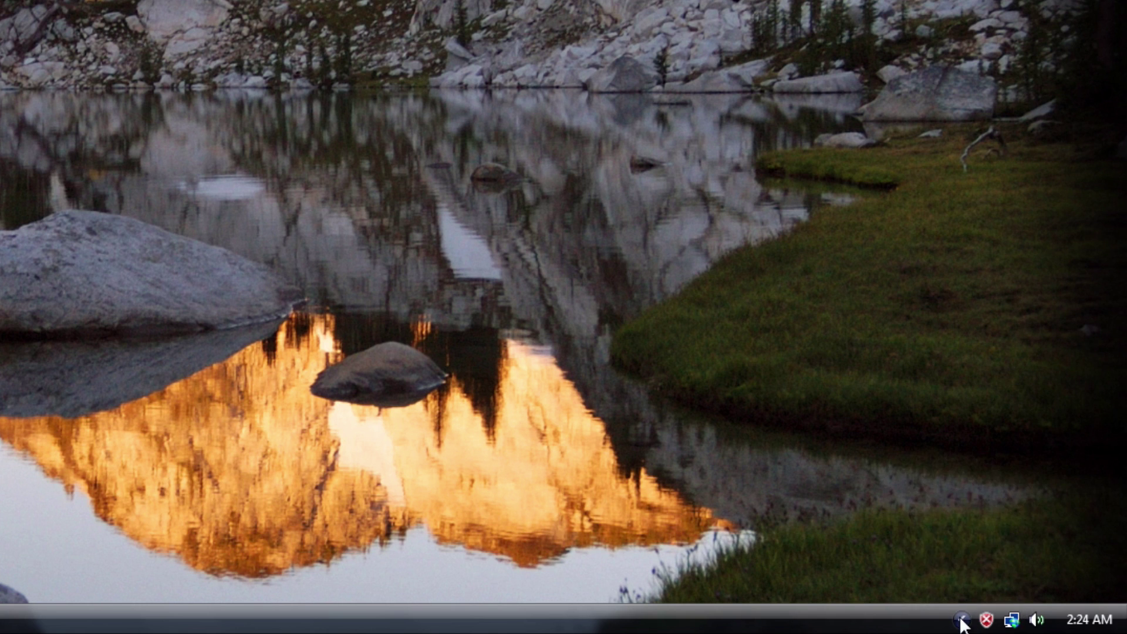
click(964, 620)
right_click(934, 531)
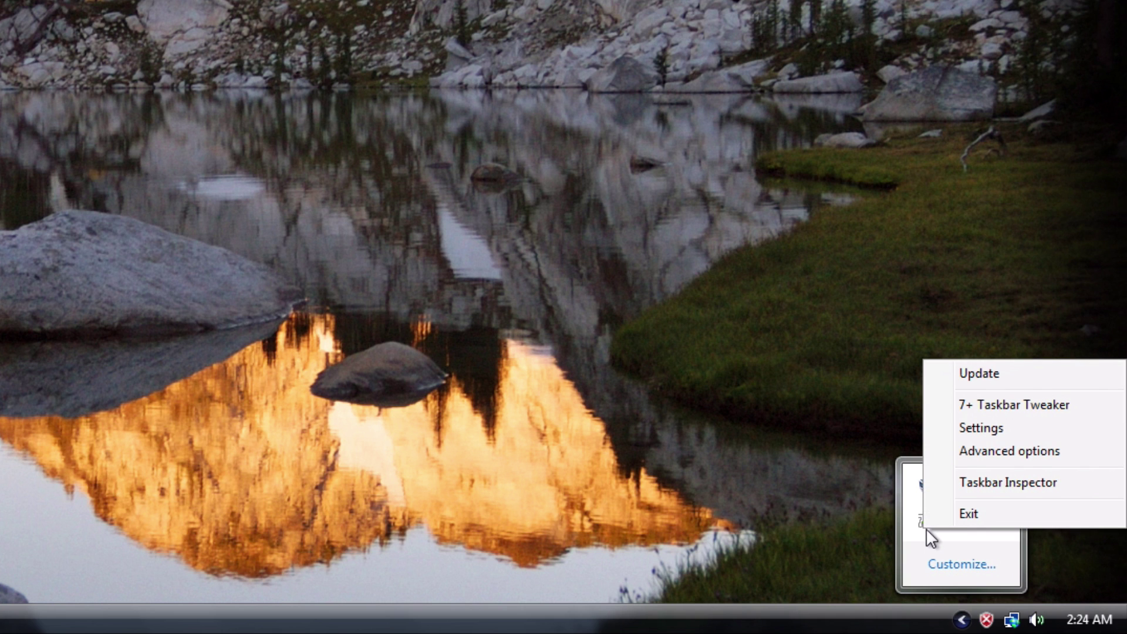
click(973, 460)
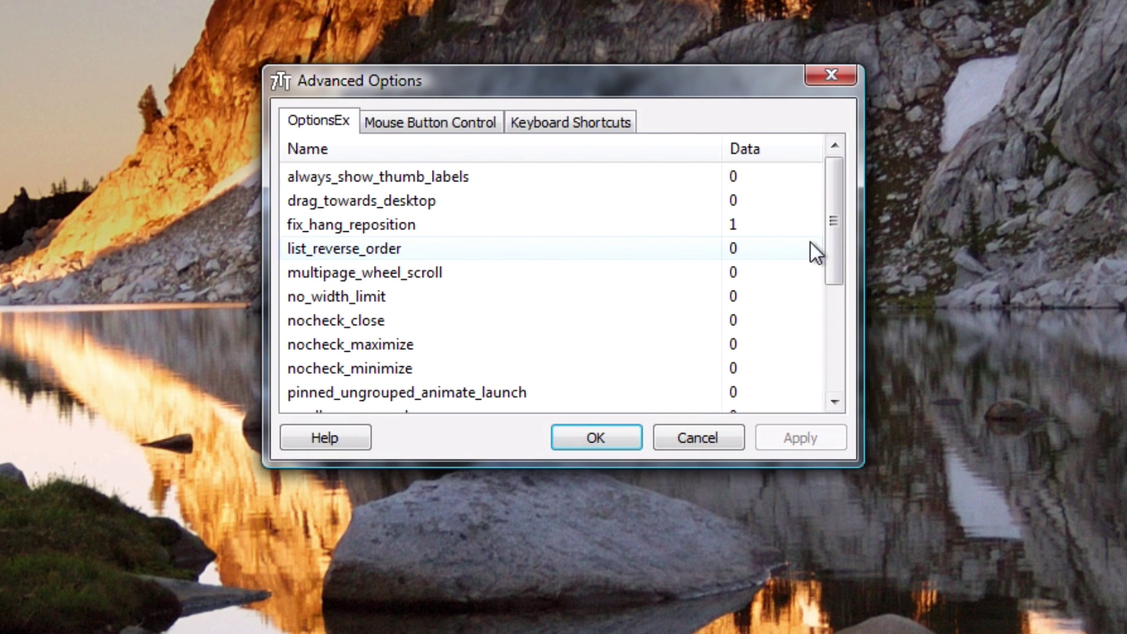
Set tray_icons_padding to 3 in OptionsEx, apply the change and close Advanced Options
drag(594, 130, 573, 242)
drag(806, 353, 806, 353)
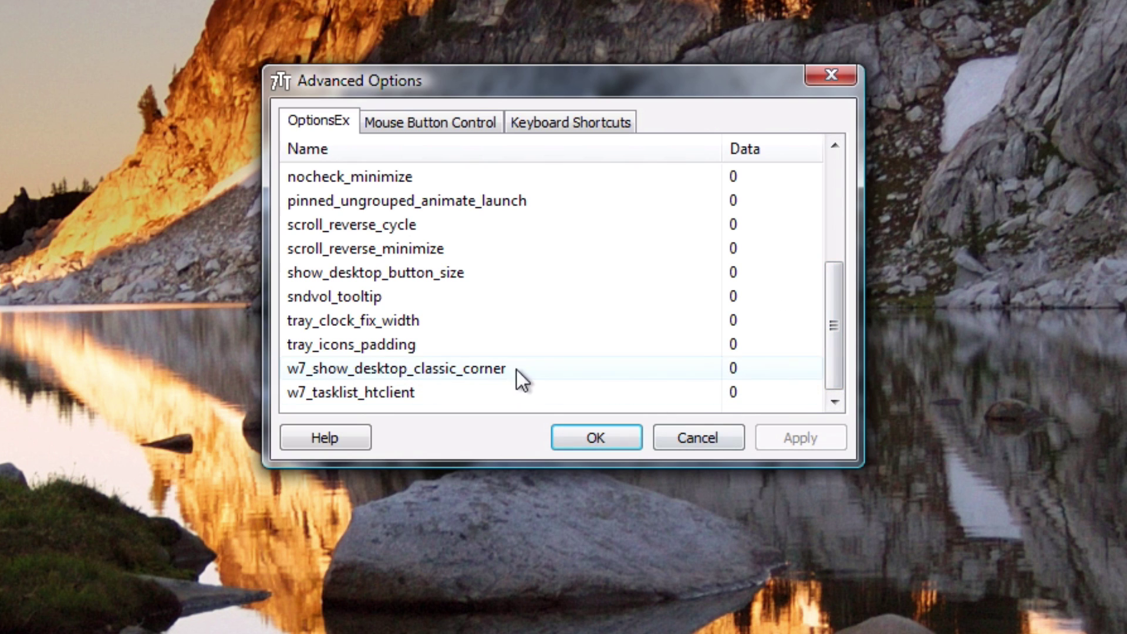
double_click(780, 345)
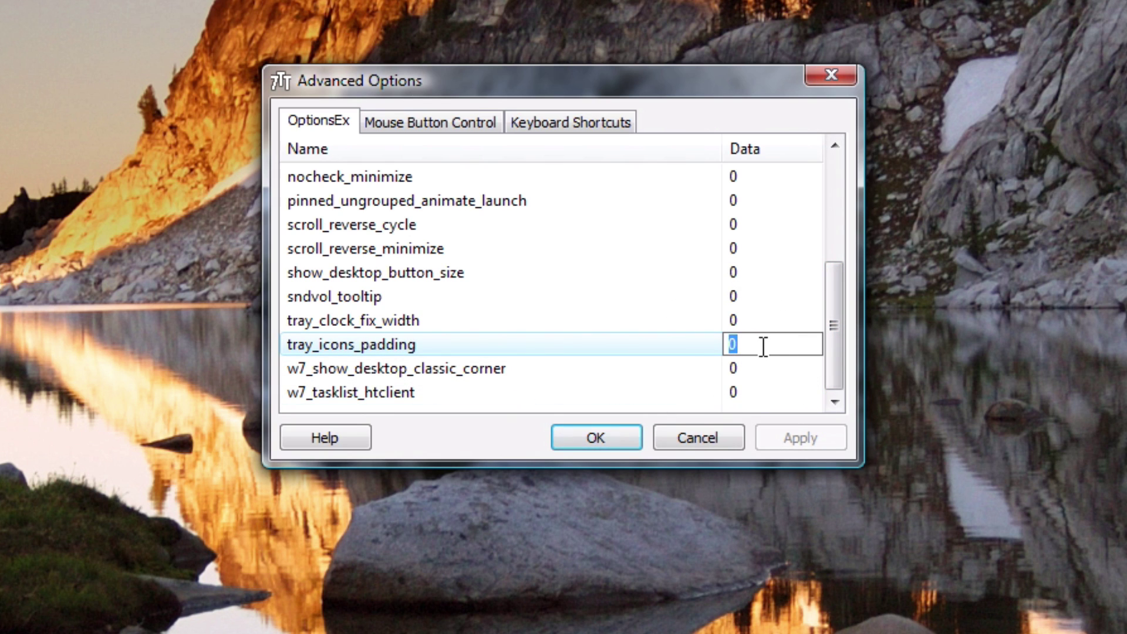
key(Return)
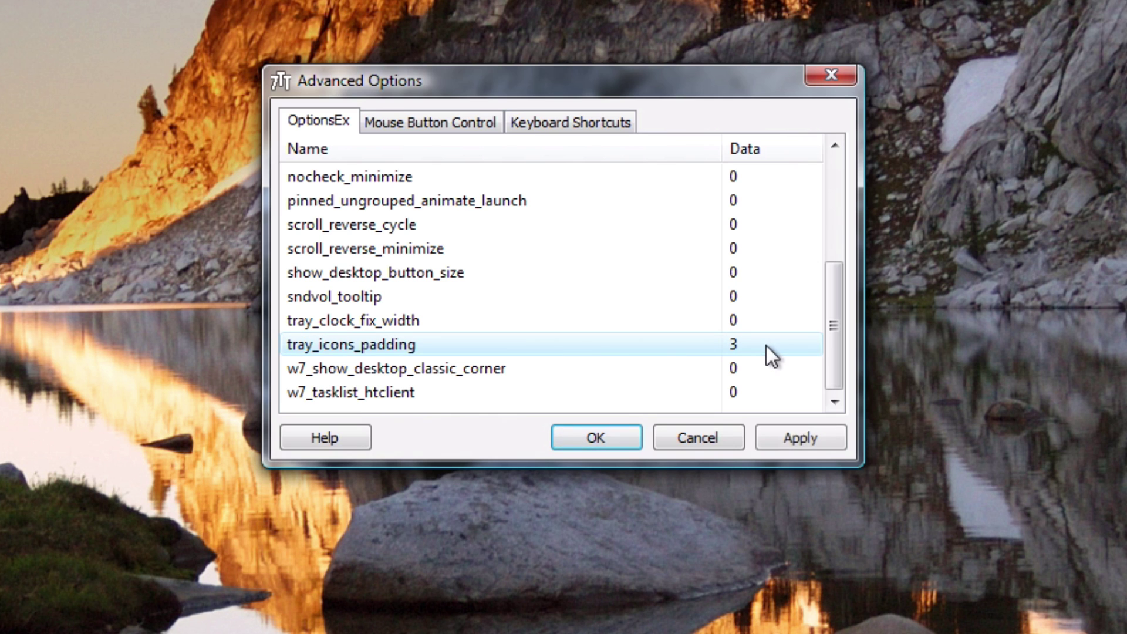
click(779, 439)
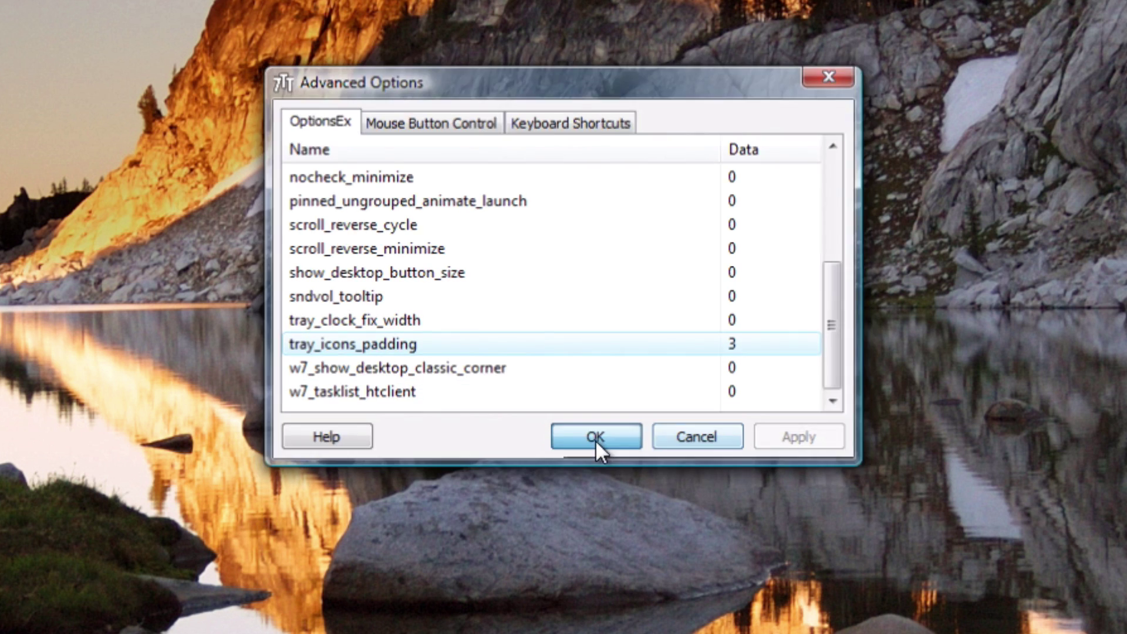
click(595, 439)
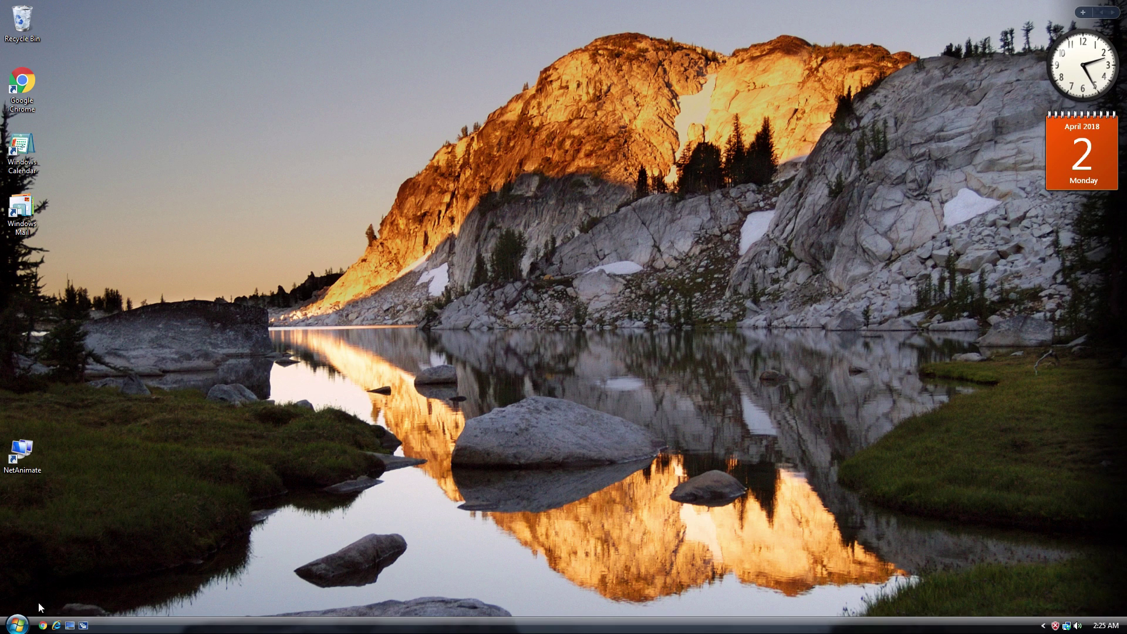
Open the DVD Maker folder inside Program Files on Local Disk (C:)
click(16, 625)
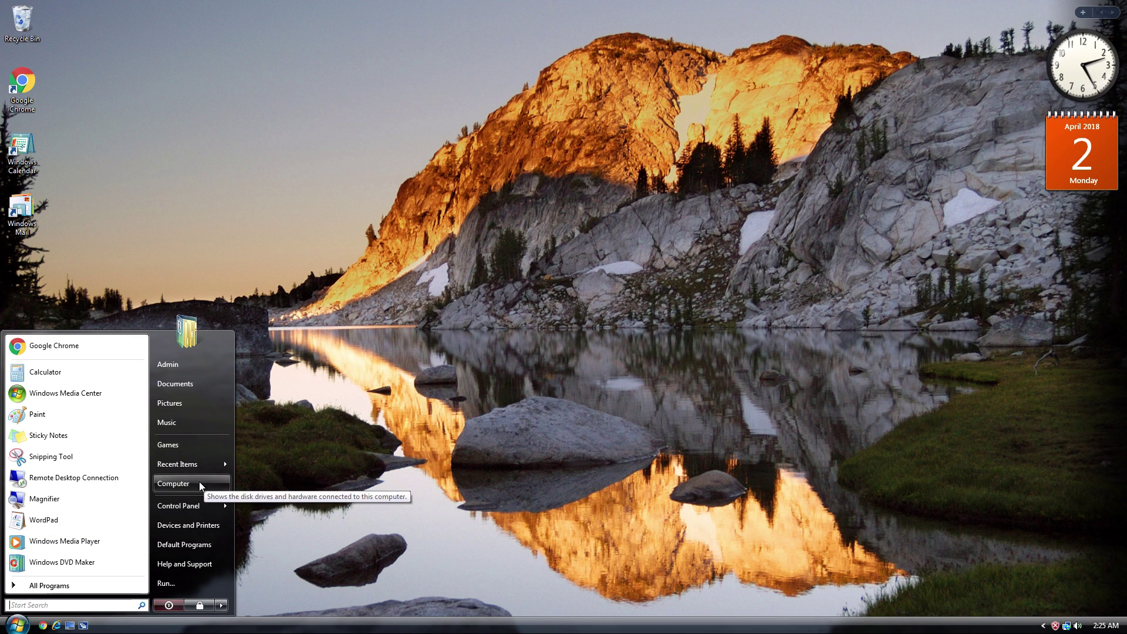
key(Escape)
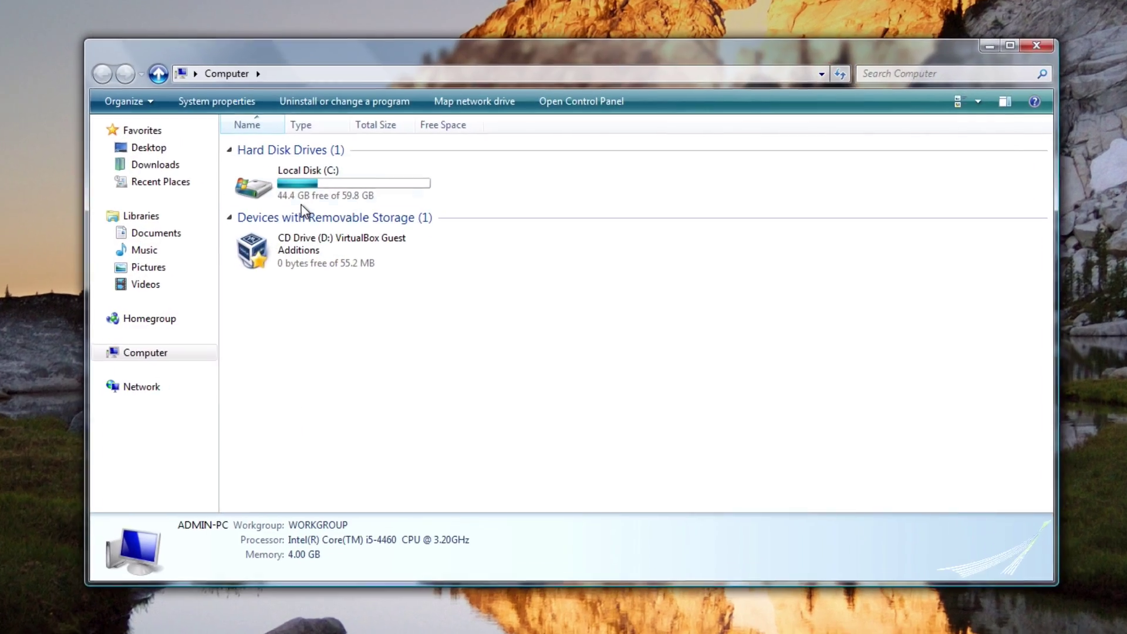
double_click(296, 196)
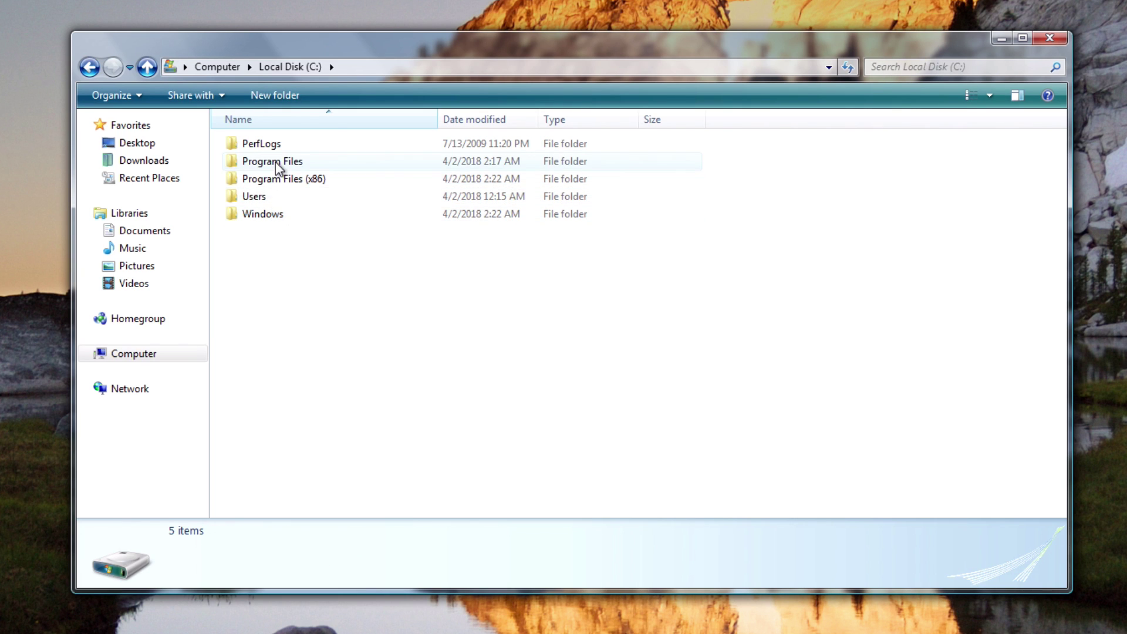
double_click(276, 161)
click(280, 196)
double_click(281, 196)
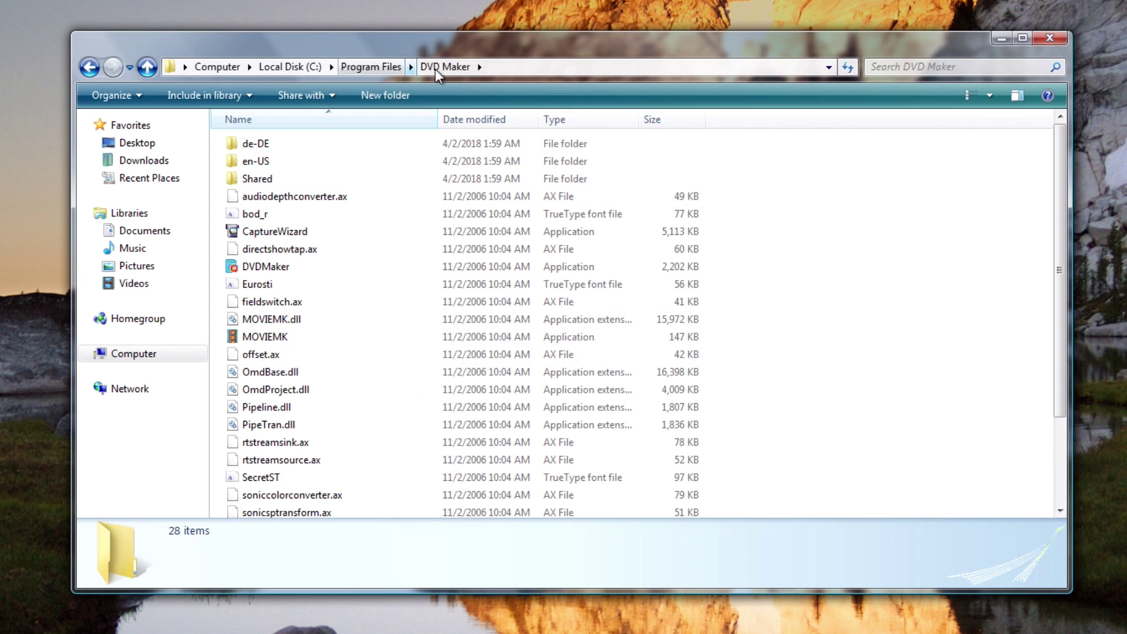
Create a desktop shortcut to the MOVIEMK application from the DVD Maker folder
right_click(261, 338)
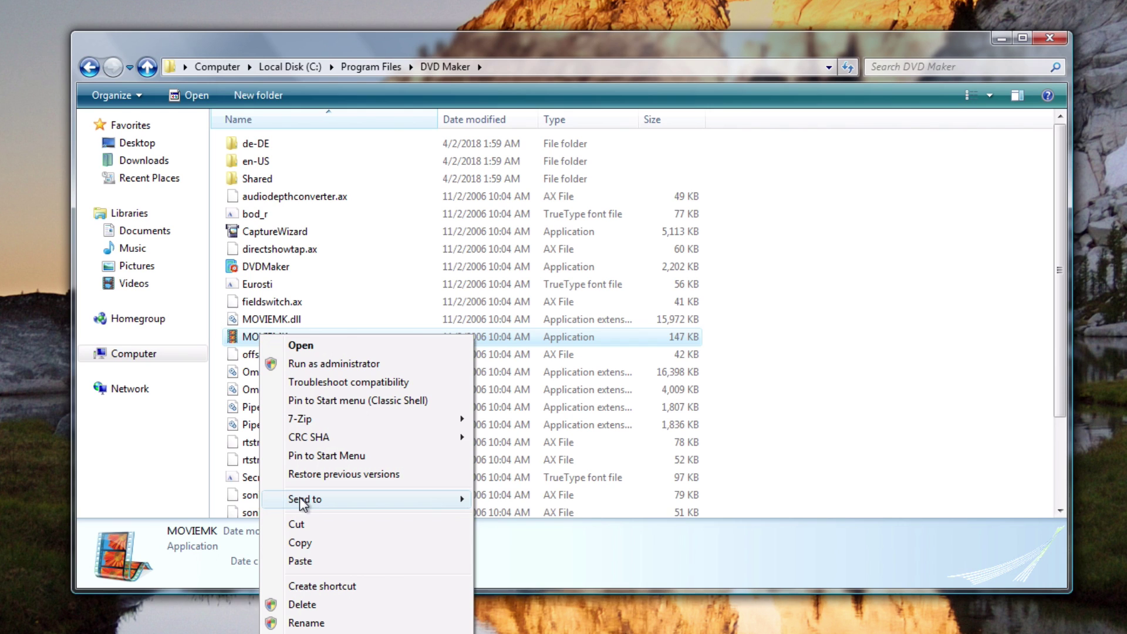
mouse_move(300, 500)
click(552, 518)
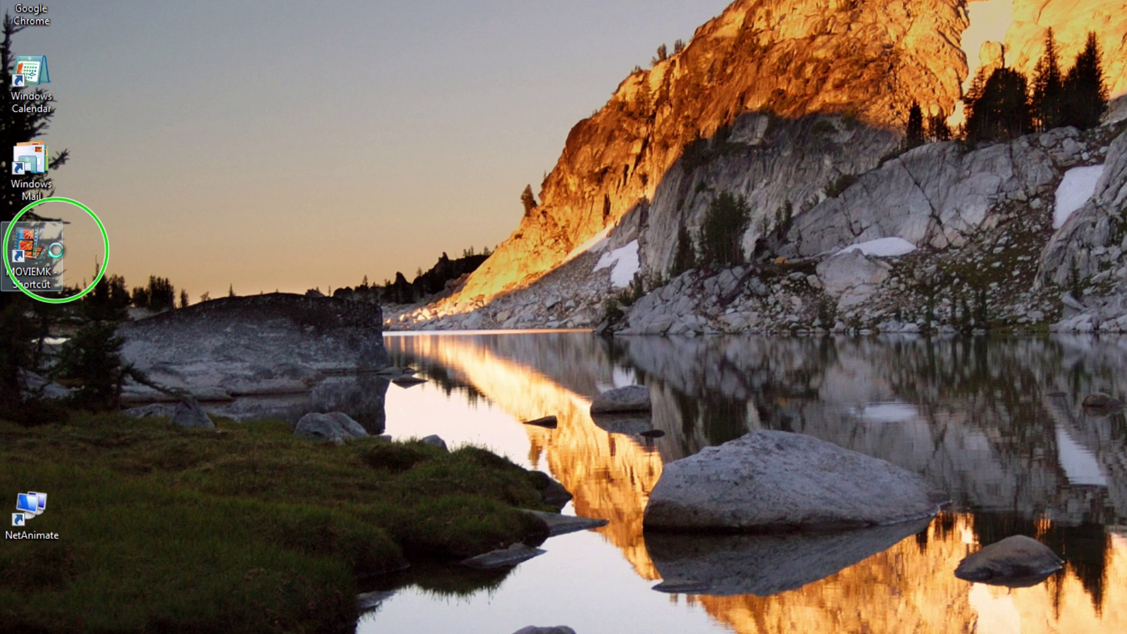
Rename the MOVIEMK shortcut on the desktop to Windows Movie Maker
right_click(57, 252)
click(128, 562)
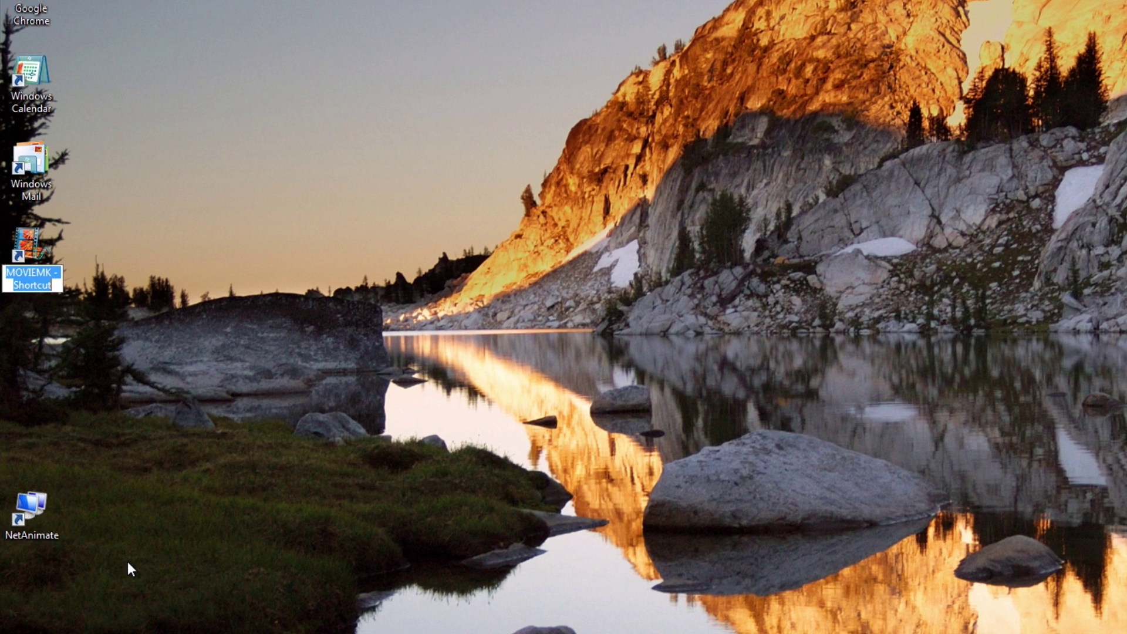
text(Windos)
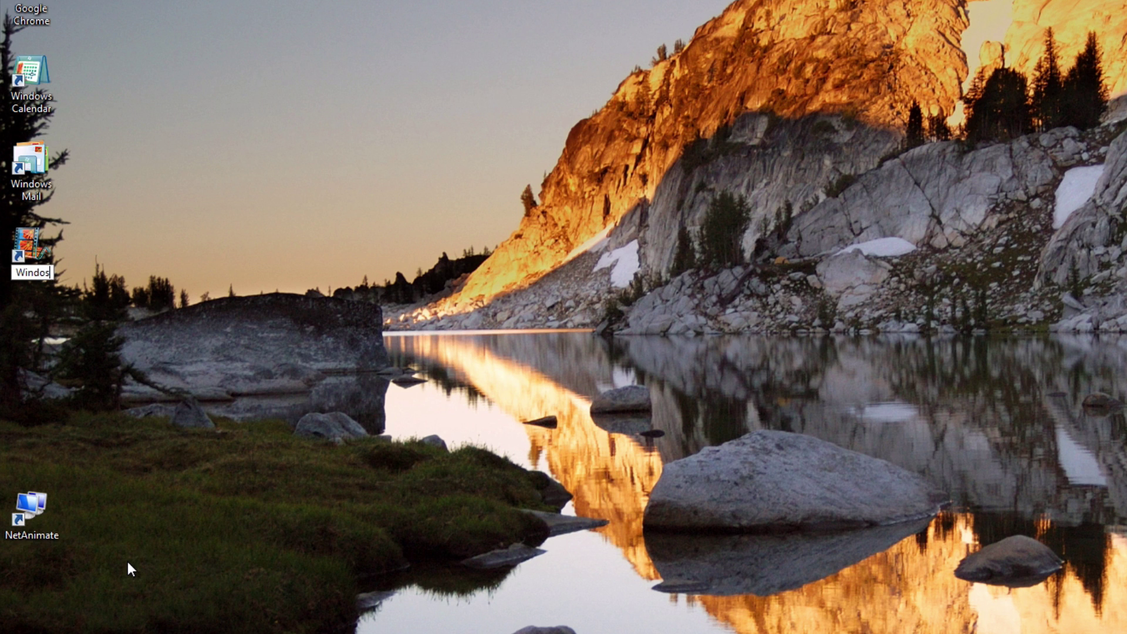
key(BackSpace)
text(ws MOvie)
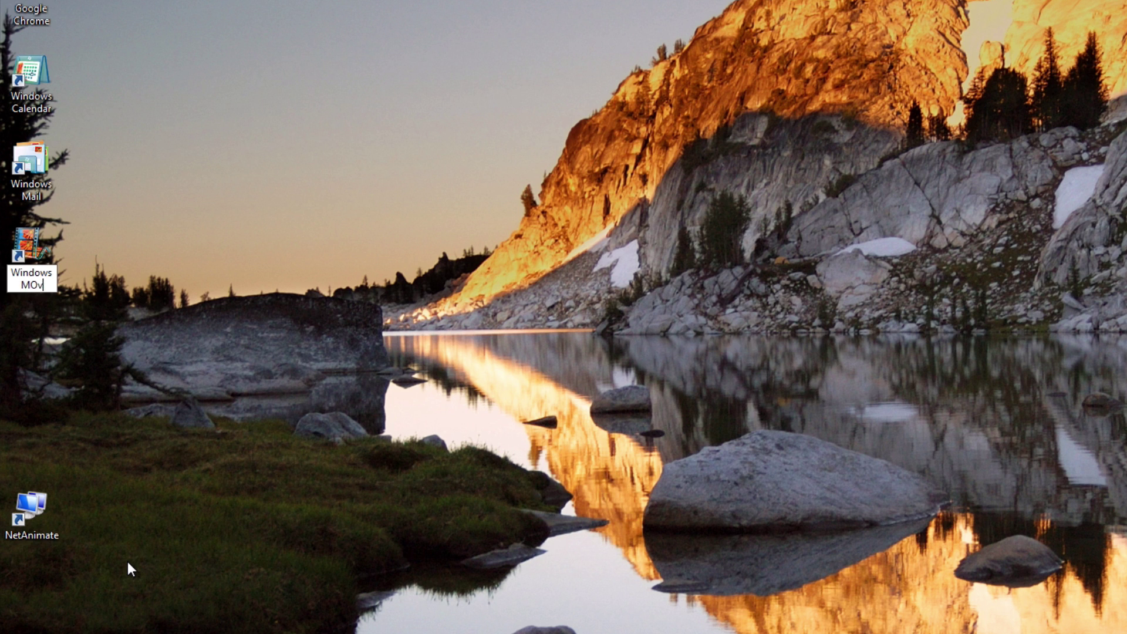
key(BackSpace)
key(BackSpace)
text(ove)
text(e Maker)
key(Return)
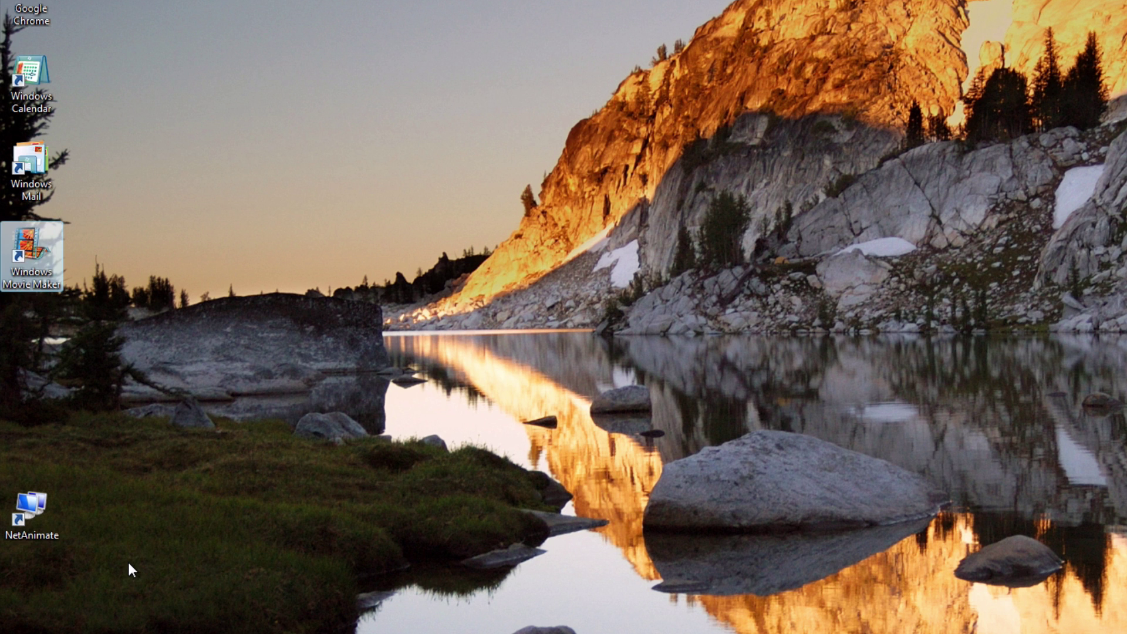
Move the Windows Calendar, Windows Mail and Windows Movie Maker shortcuts from the desktop into the Start menu's All Programs list
drag(121, 385, 35, 87)
drag(41, 81, 88, 226)
click(14, 621)
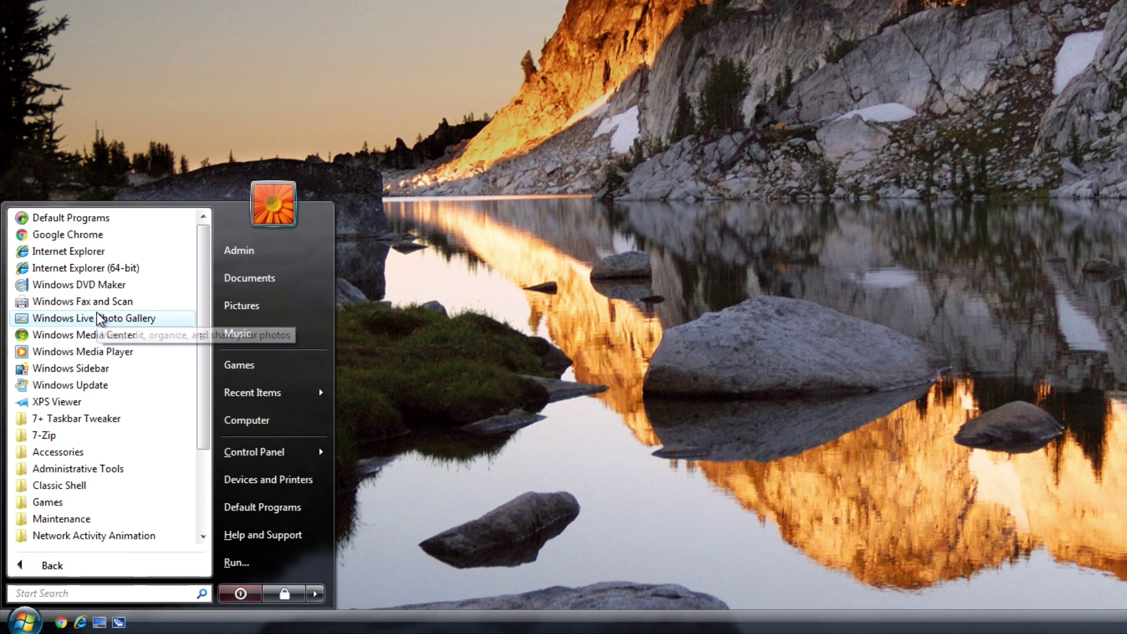
click(721, 325)
Check the All Programs list for the moved shortcuts and launch Windows Movie Maker from it
click(24, 622)
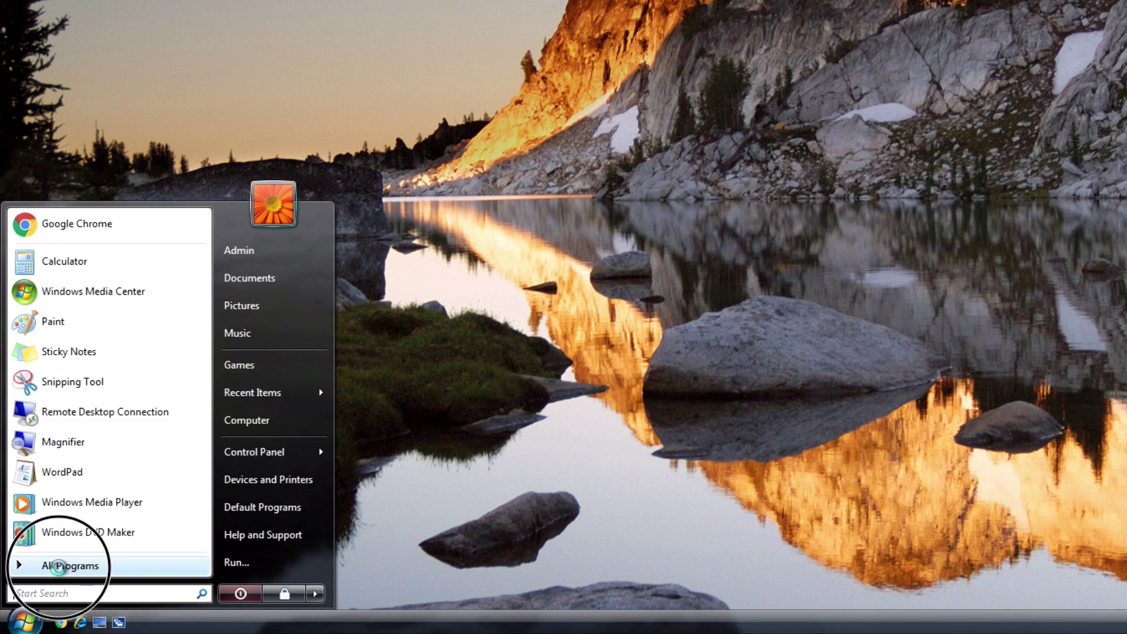
click(50, 564)
scroll(93, 489, down, 2)
scroll(91, 488, up, 1)
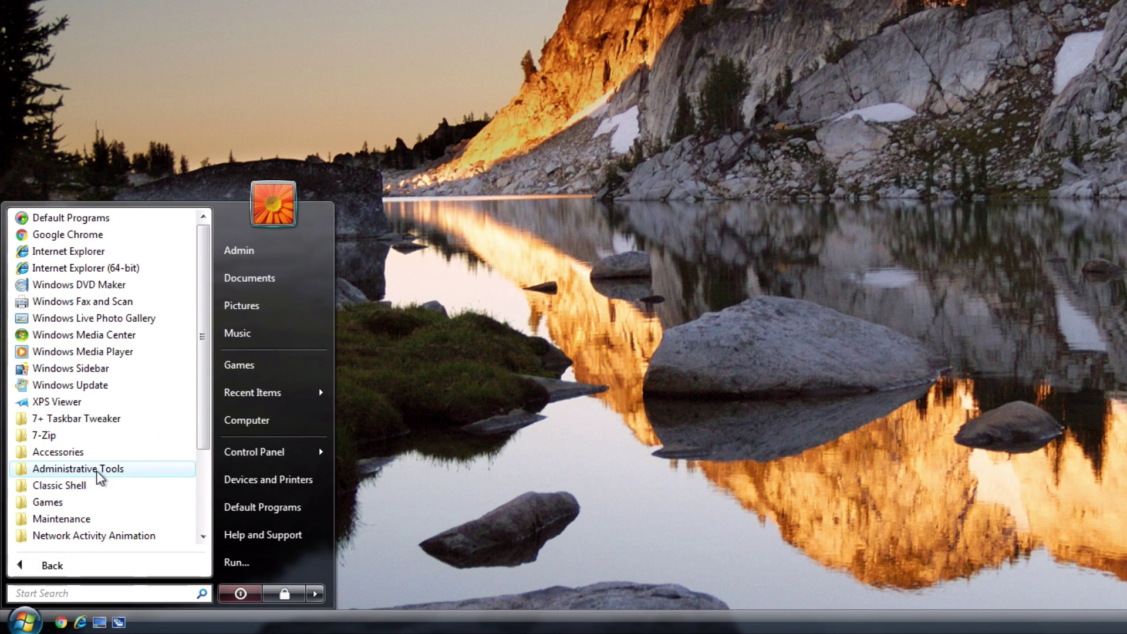
scroll(96, 478, down, 3)
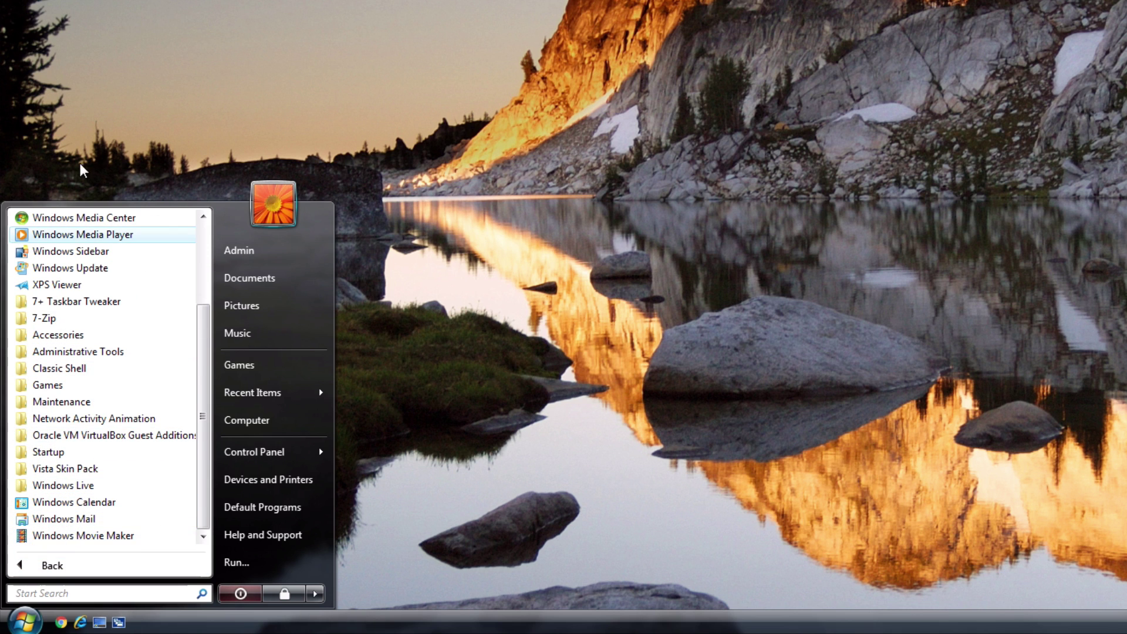
click(88, 535)
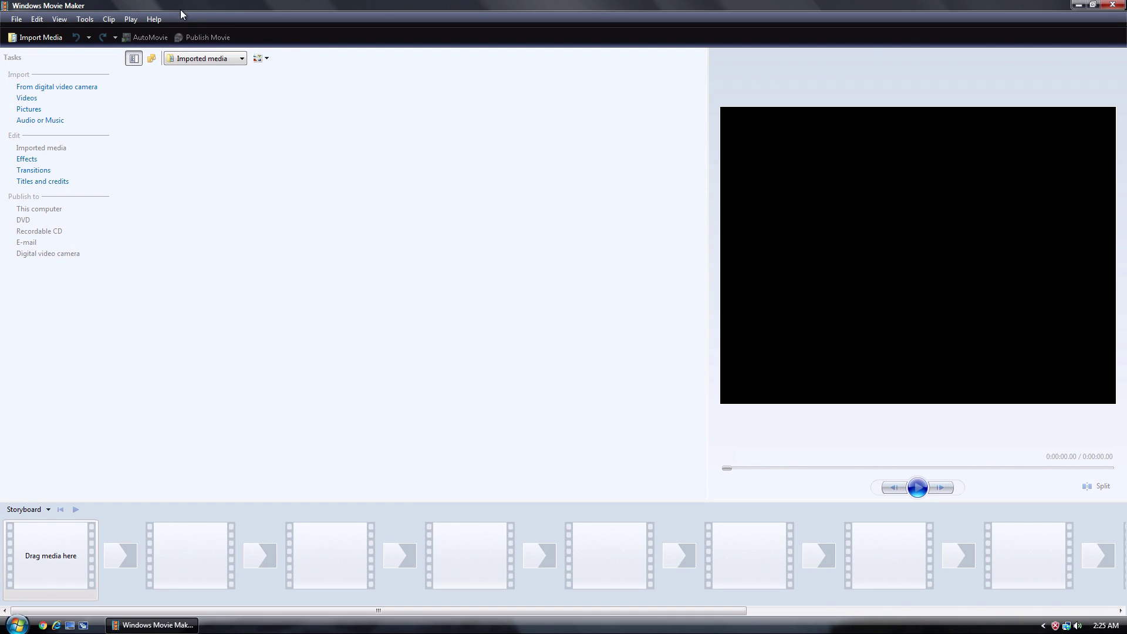
View the version information of Windows Movie Maker and look over its clip commands
click(153, 19)
click(246, 75)
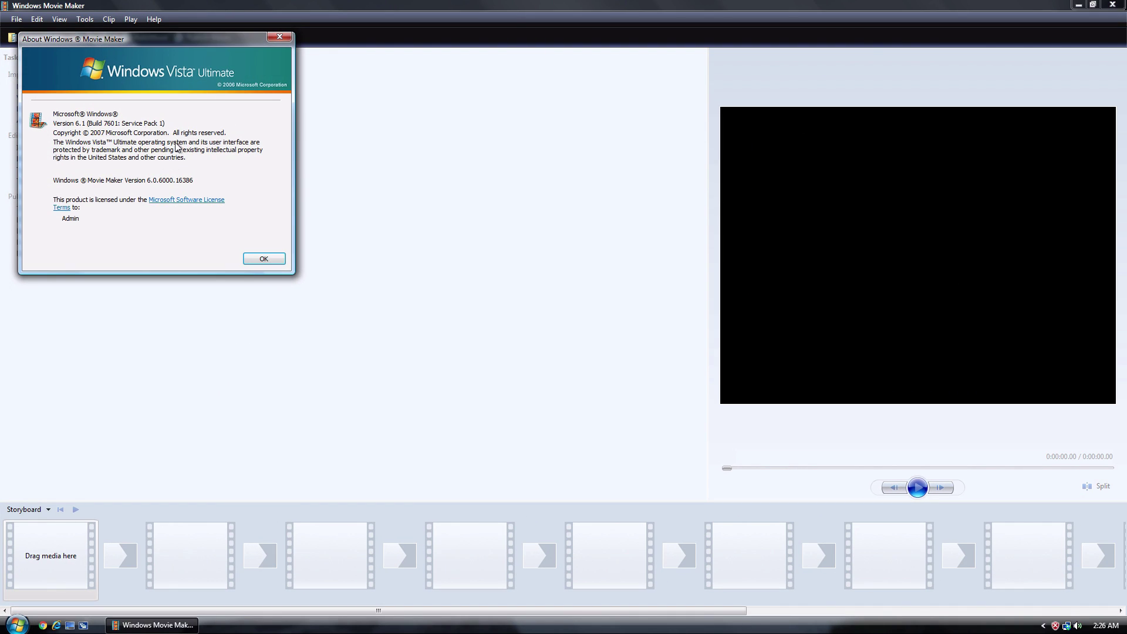
click(263, 259)
click(110, 20)
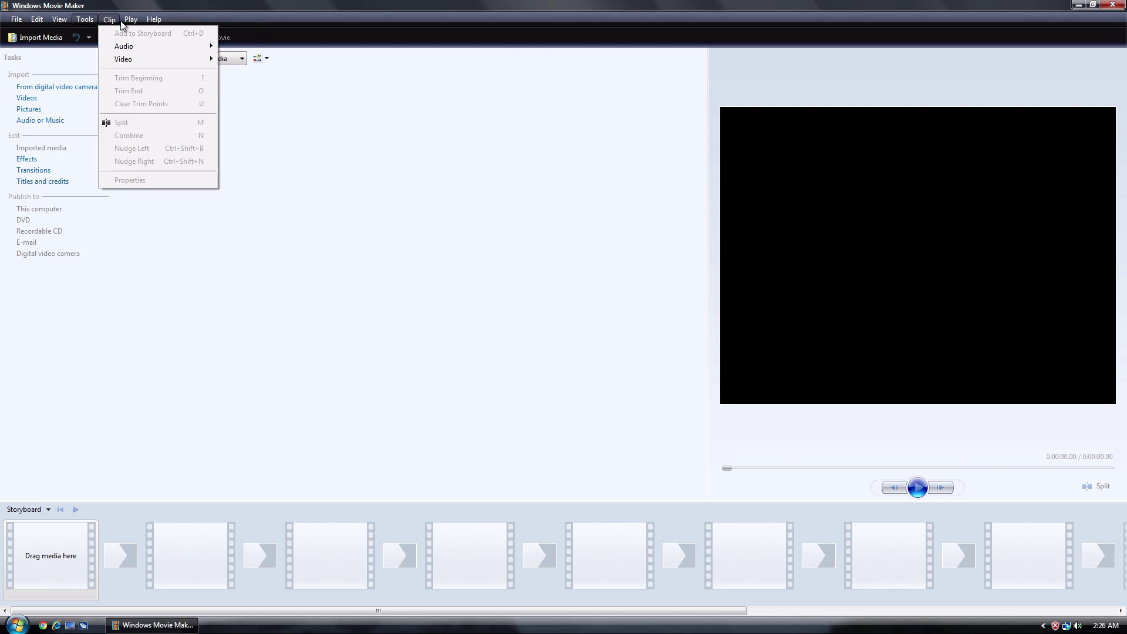
click(397, 200)
Close Windows Movie Maker and place the NetAnimate desktop icon directly below Google Chrome
click(1104, 6)
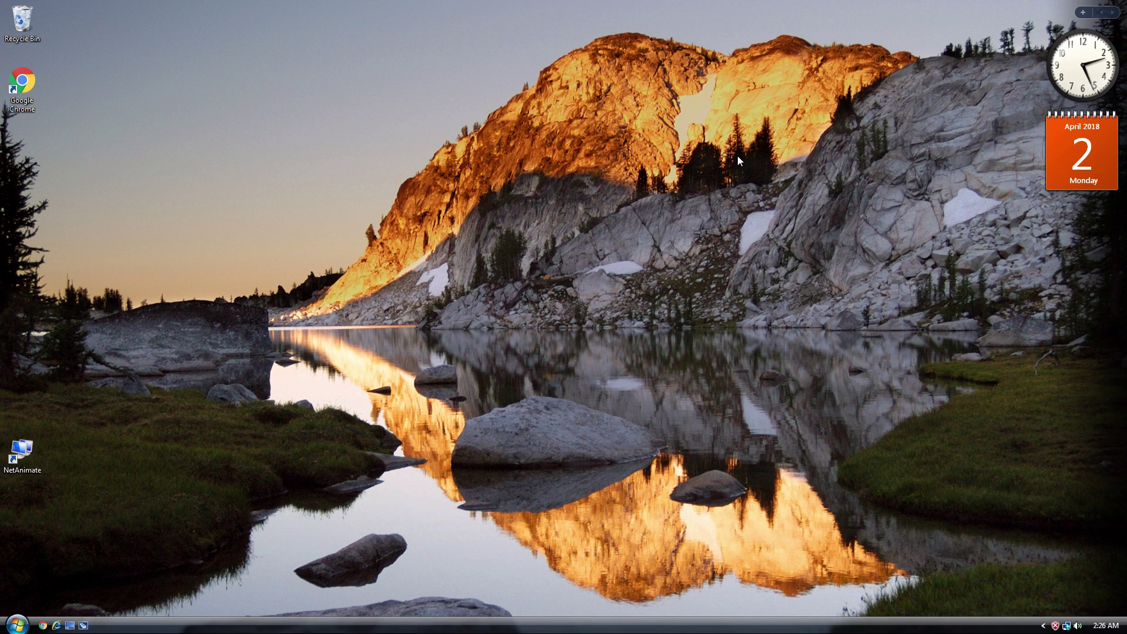
drag(24, 453, 30, 150)
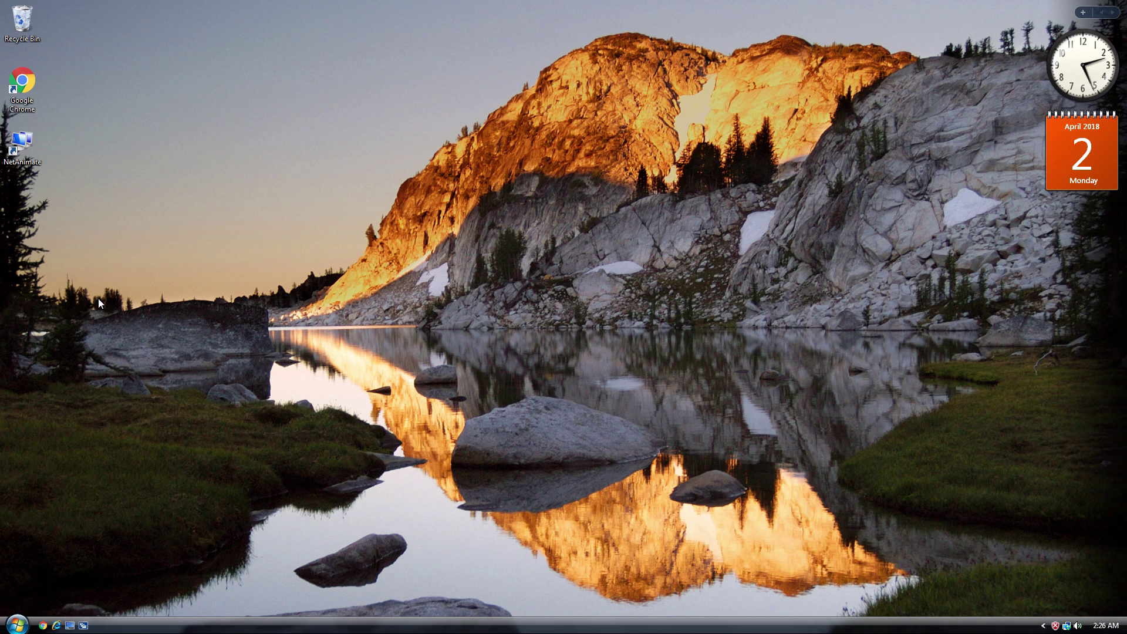
Switch to Google Chrome and go to google.com
click(43, 625)
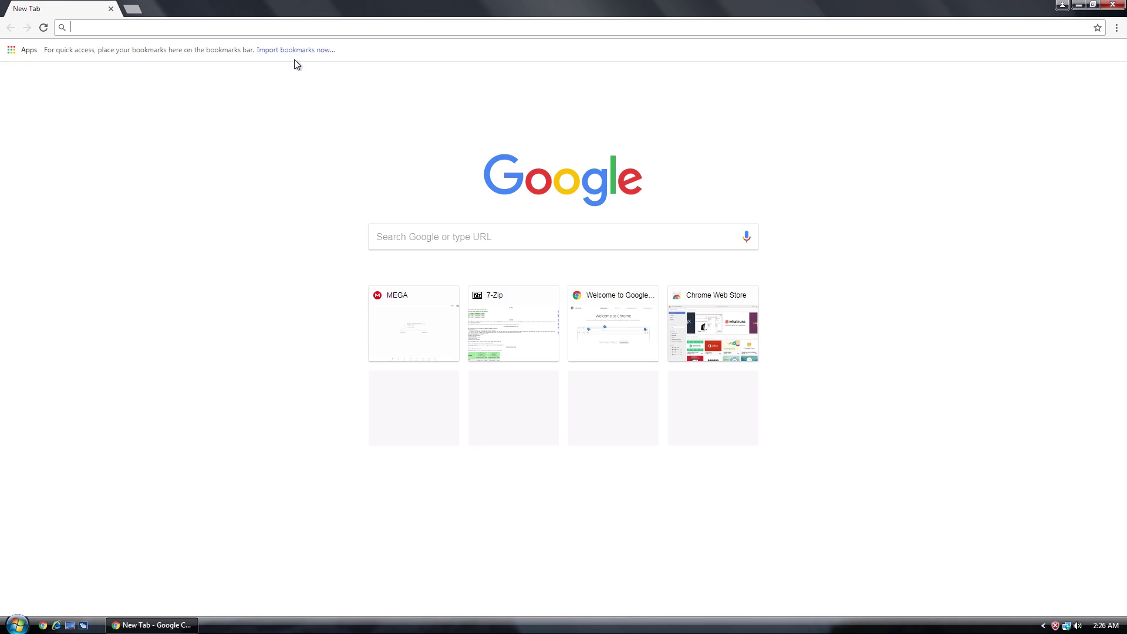
text(g)
key(Return)
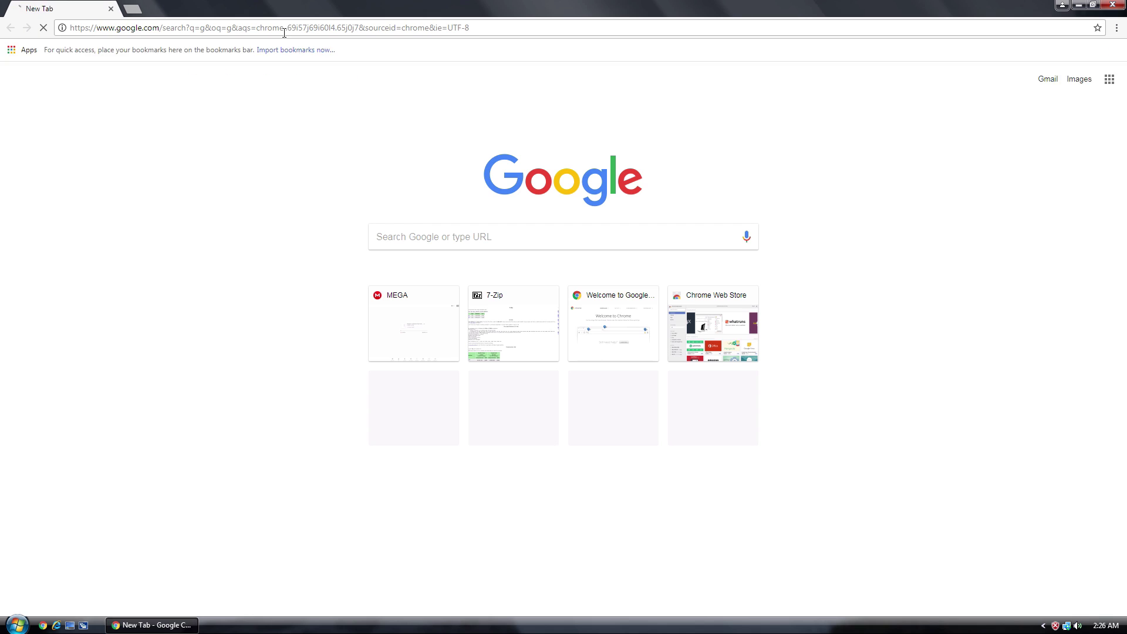
click(292, 27)
text(g)
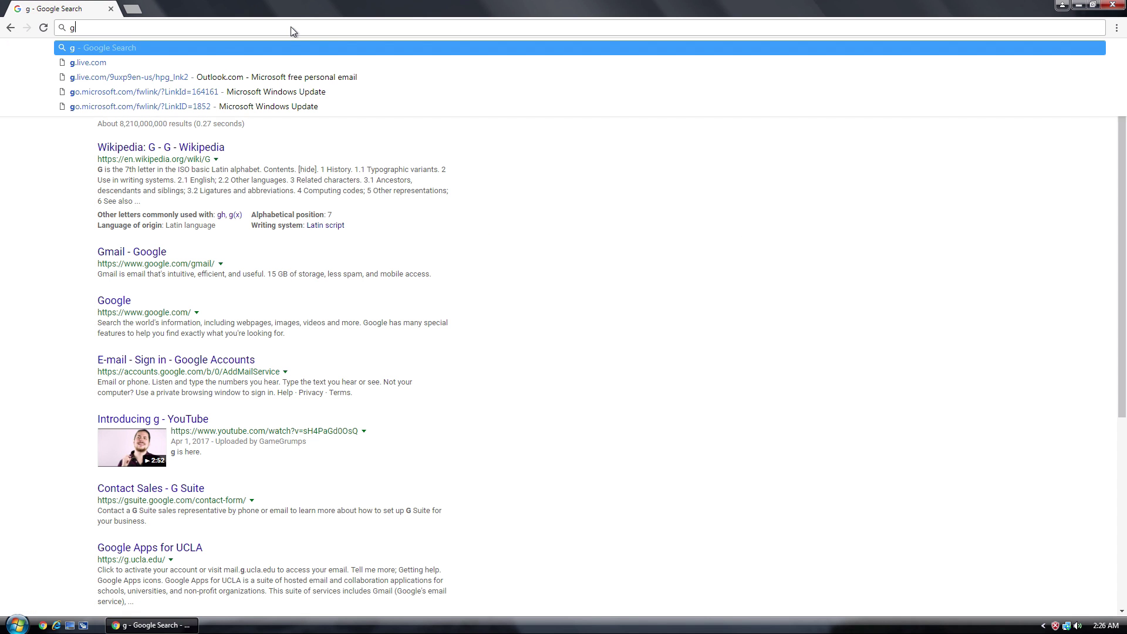
text(oogle.com)
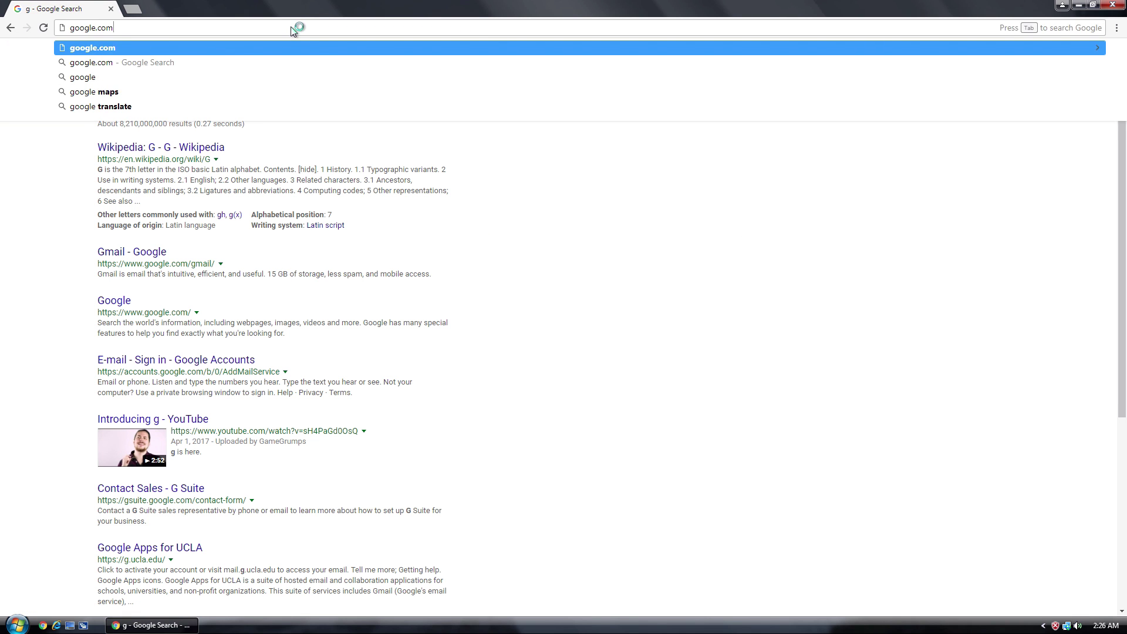
key(Return)
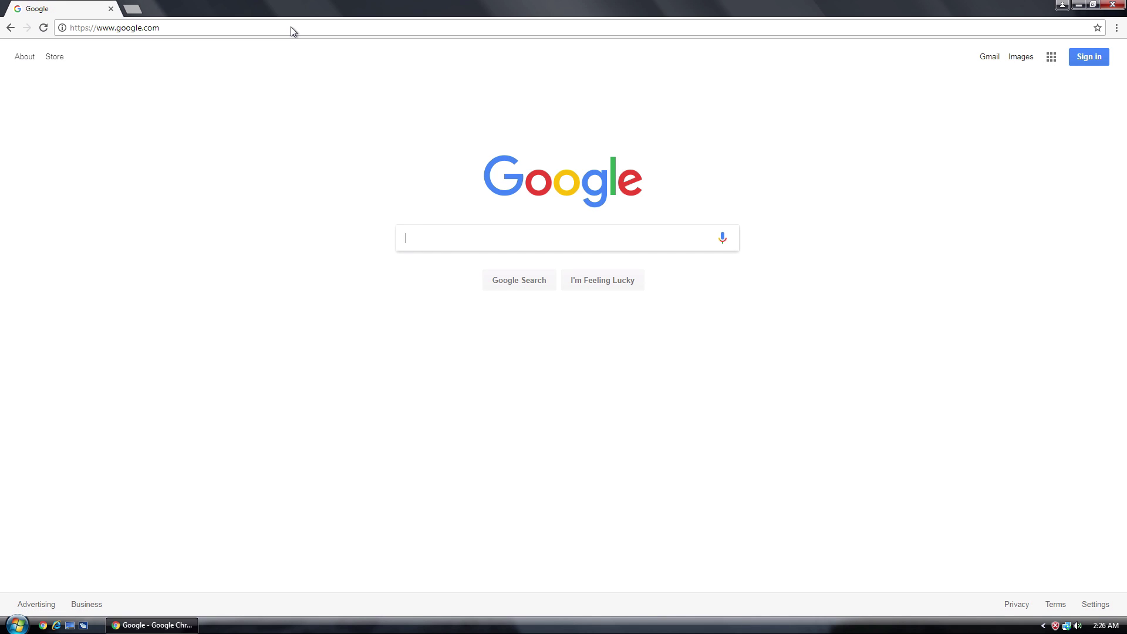
Search Google for "windows vista boot screen on windows 7 askvg" and open the AskVG article on enabling the Vista boot screen
text(windows vista boot)
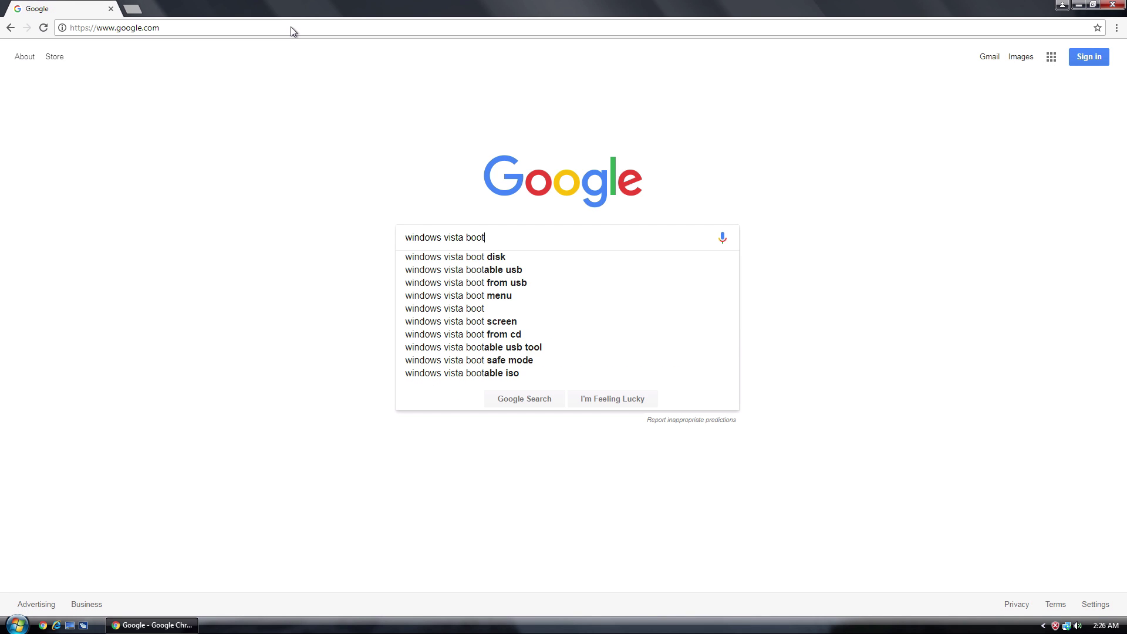
text(scree)
key(Down)
key(Down)
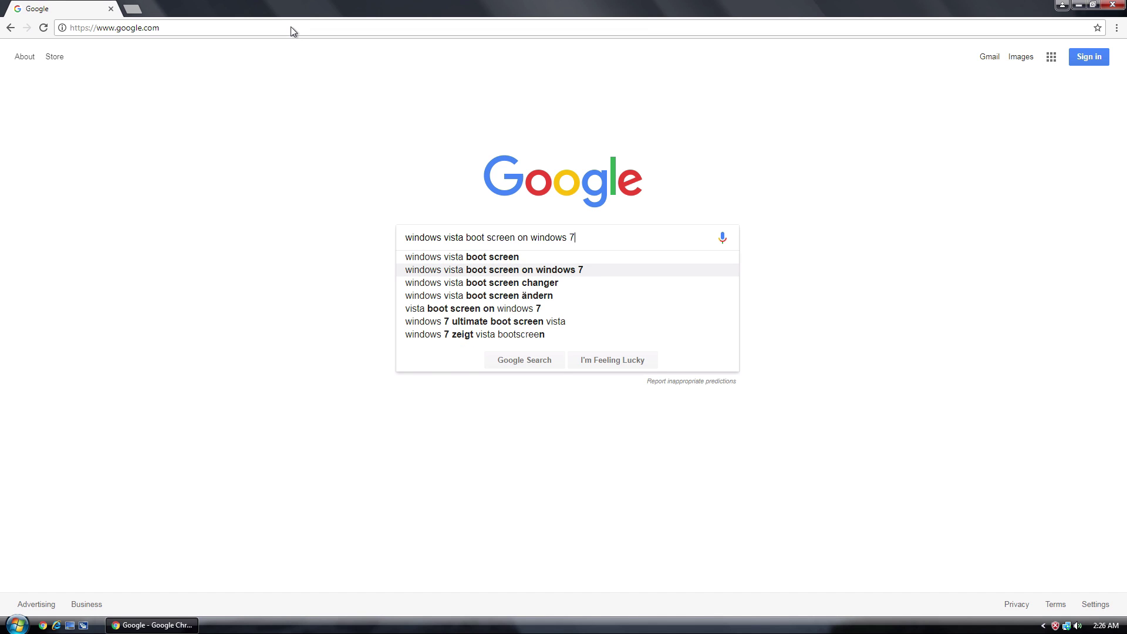
text(askvg)
key(Return)
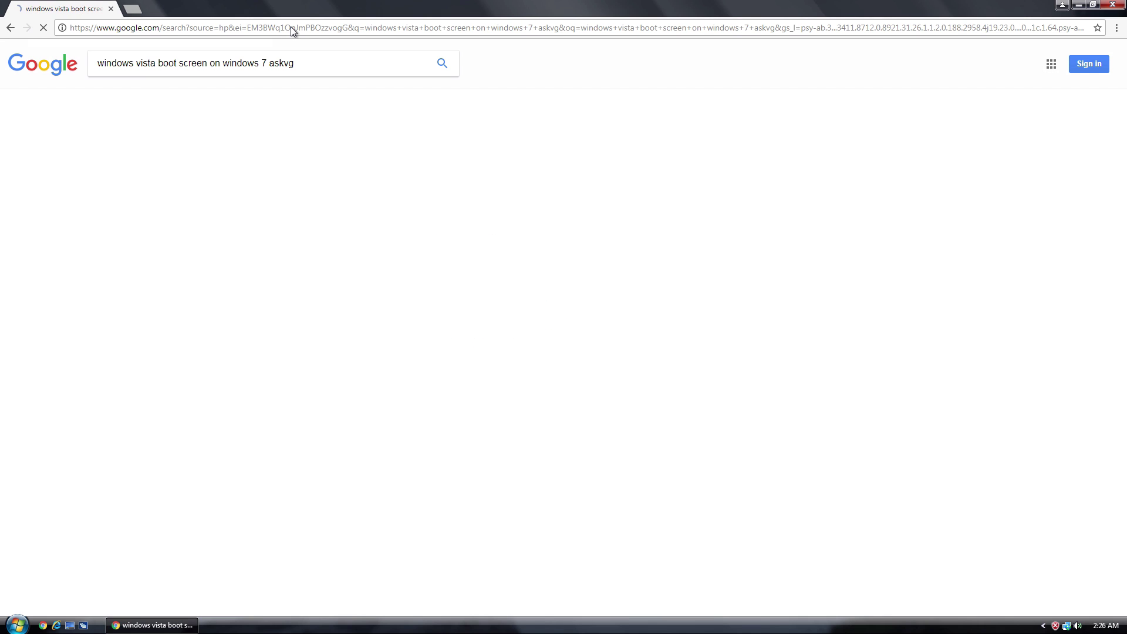
click(264, 147)
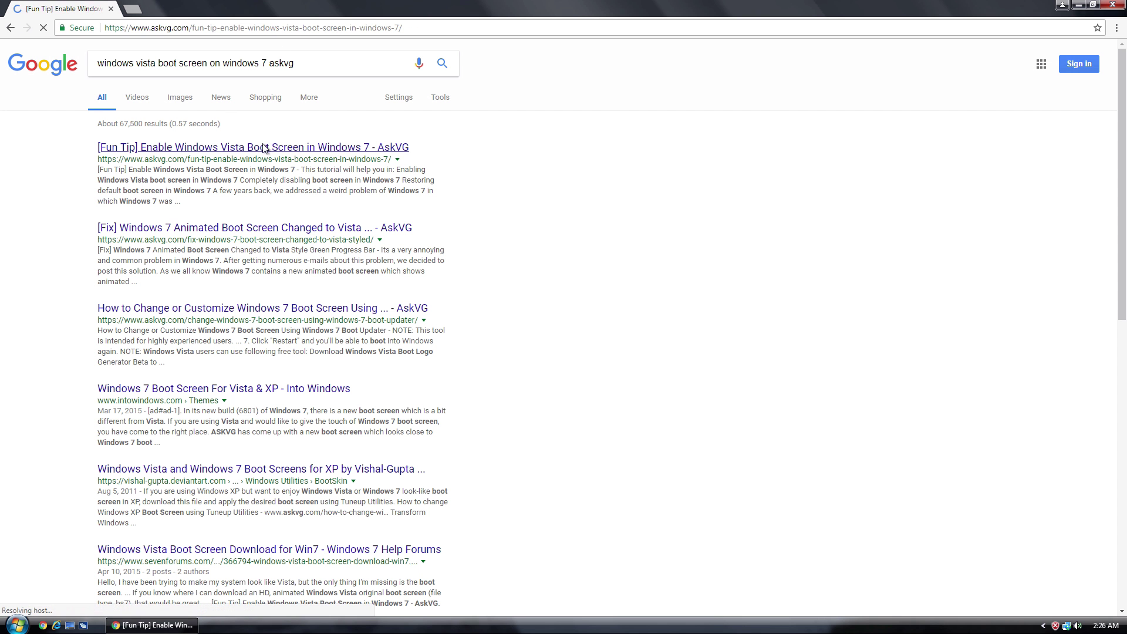
Copy the command "bcdedit /set {current} bootux basic" from the article's section on enabling the Vista boot screen
scroll(163, 199, down, 11)
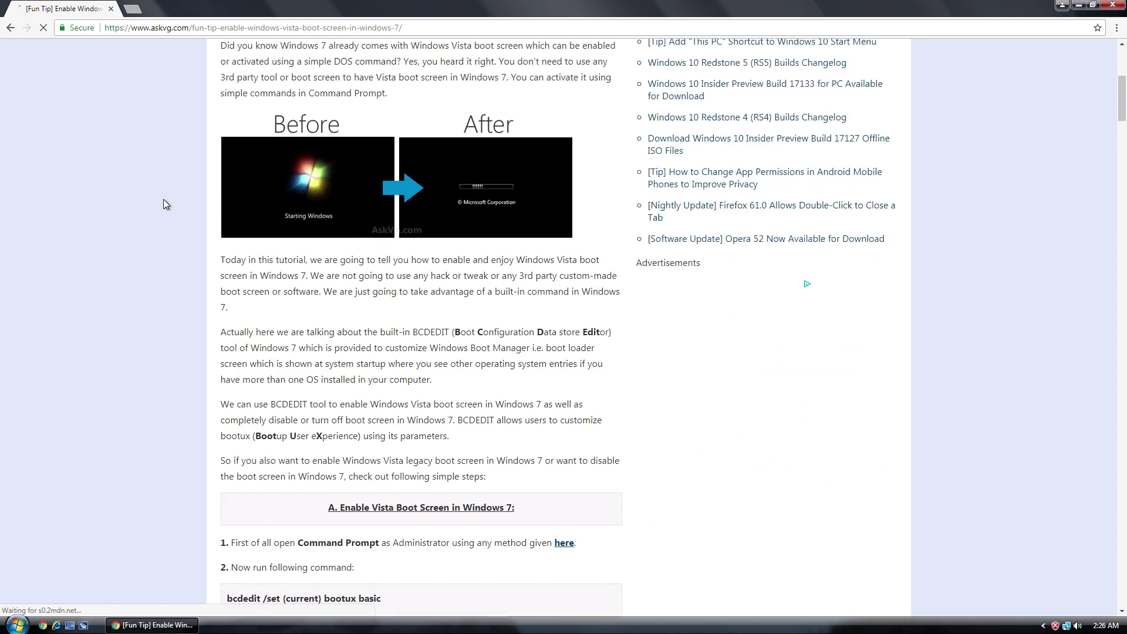
scroll(164, 199, down, 2)
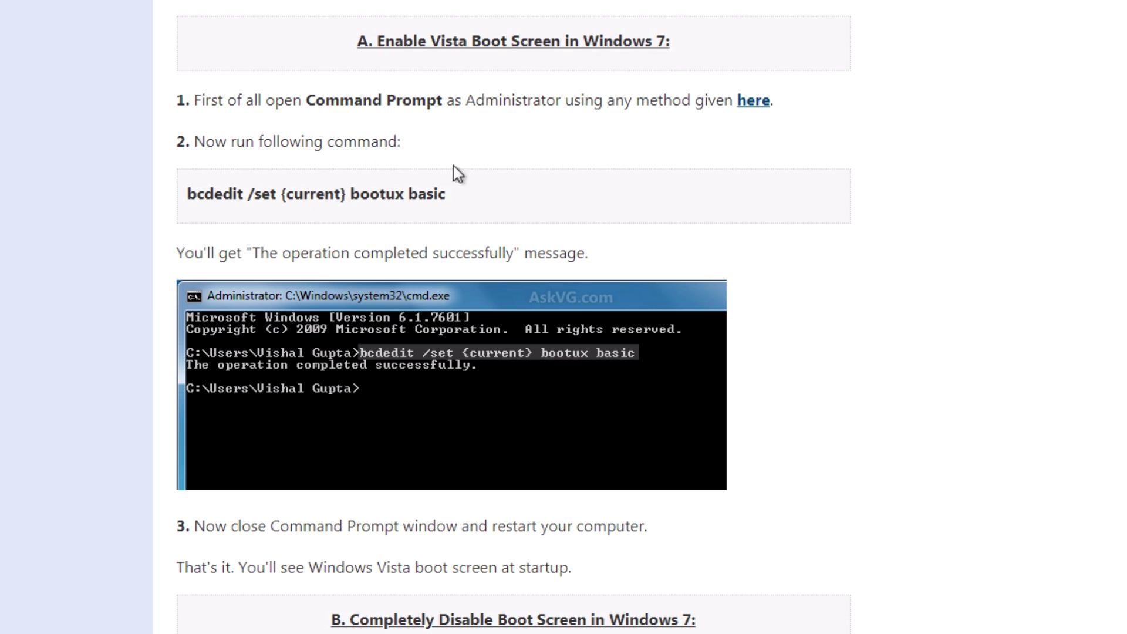
click(370, 196)
triple_click(191, 193)
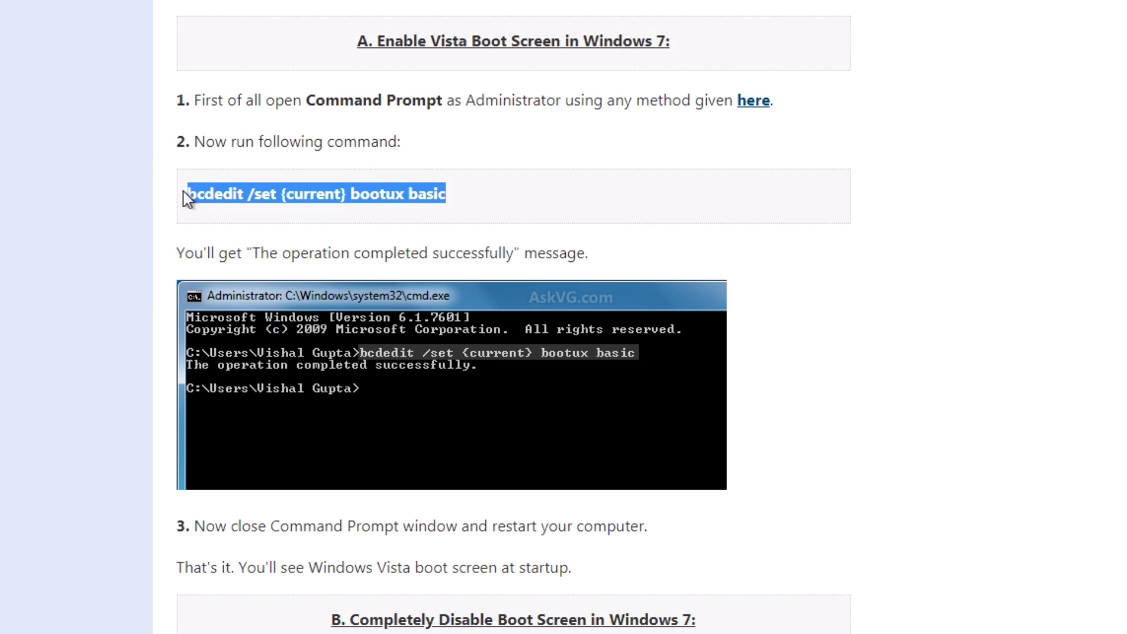
right_click(194, 193)
click(217, 208)
Find cmd through the Start menu search and run it as administrator, allowing the elevation request
click(26, 619)
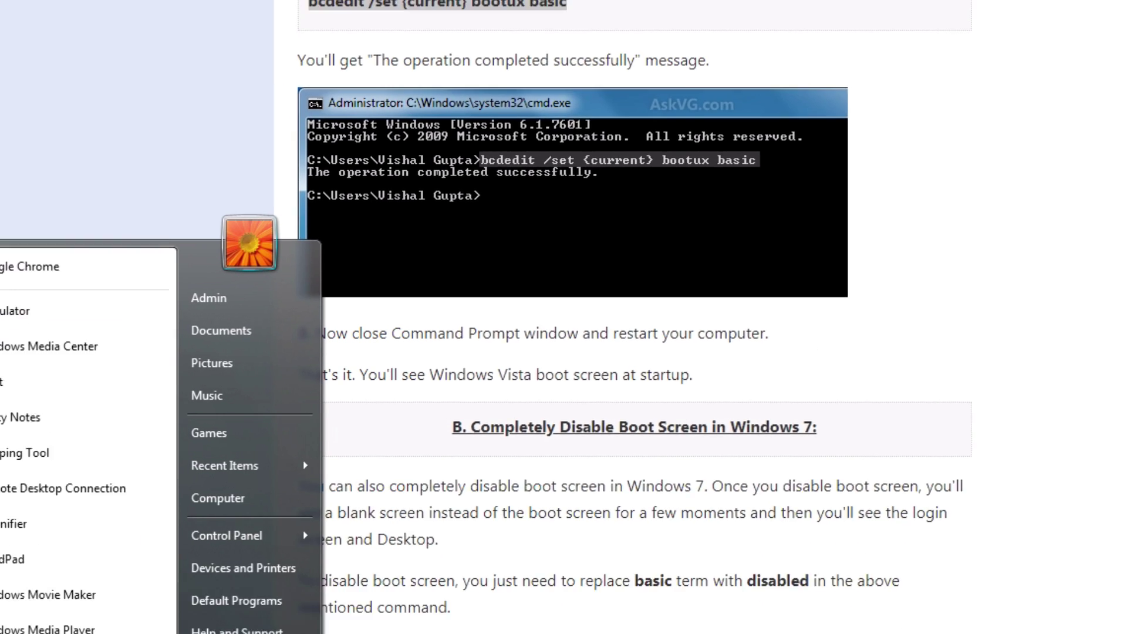
text(cmd)
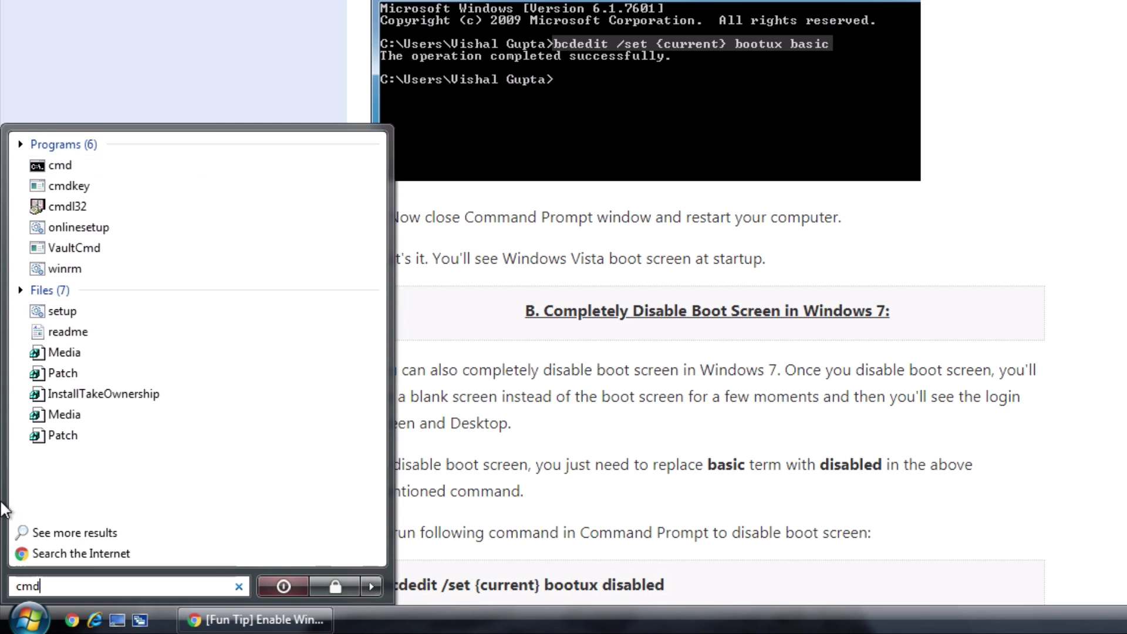
right_click(52, 166)
click(148, 198)
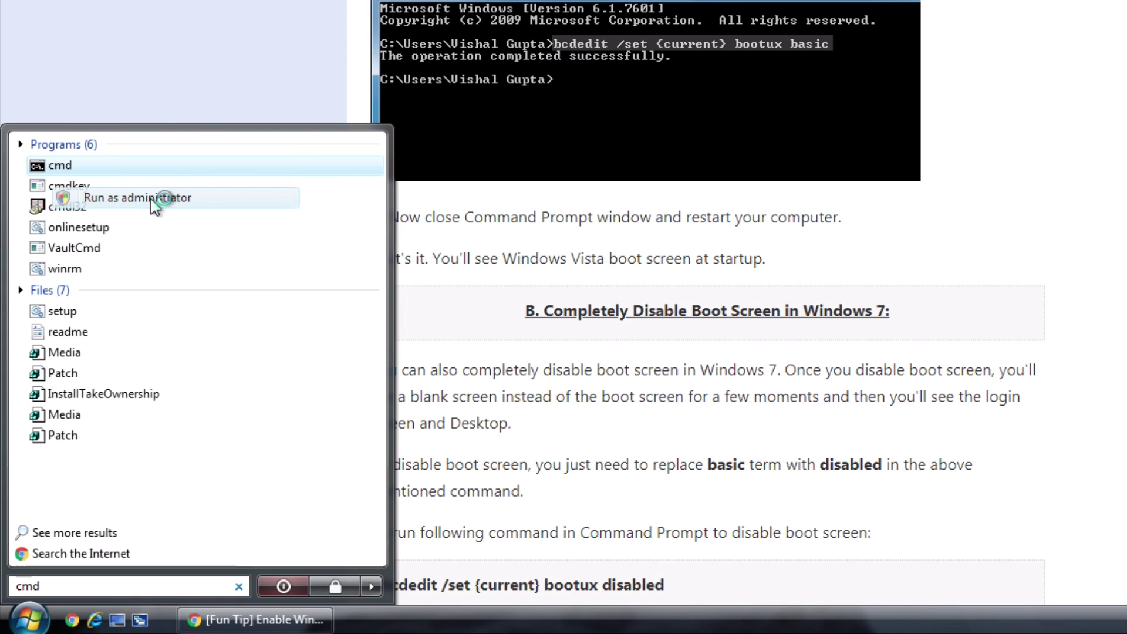
click(326, 386)
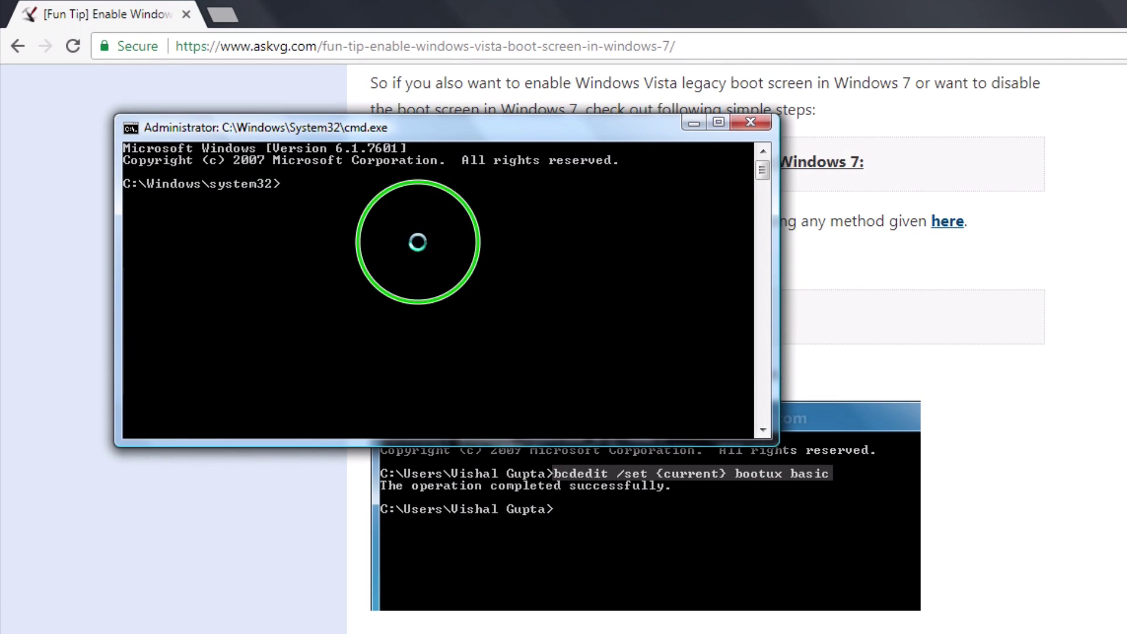
Run the copied command "bcdedit /set {current} bootux basic" in the elevated Command Prompt, and close it and the browser
right_click(445, 234)
click(446, 299)
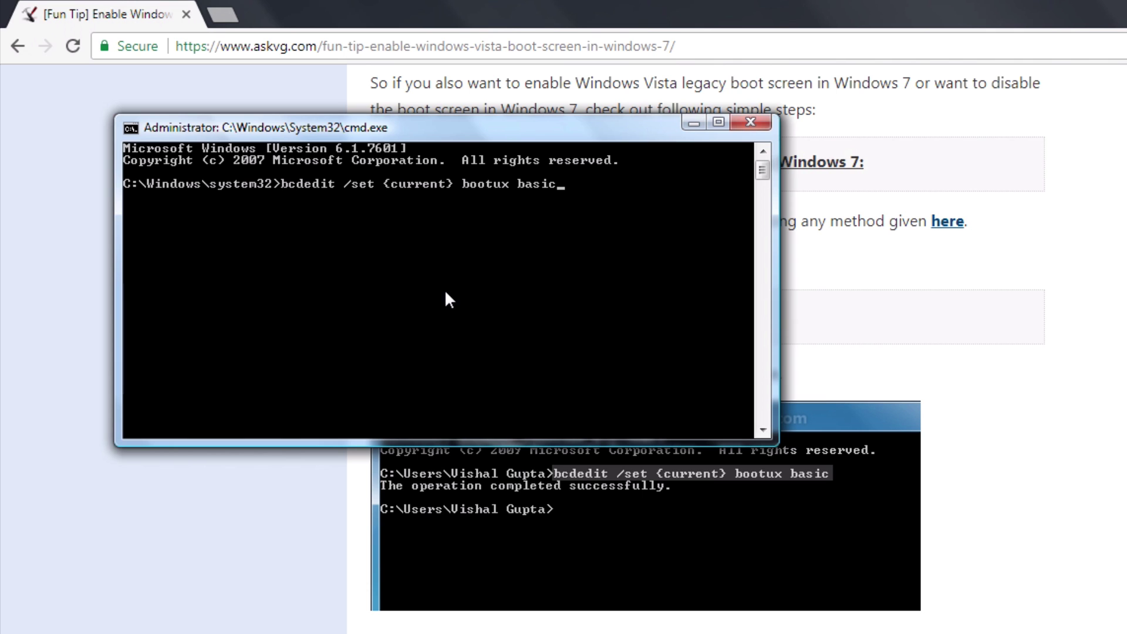
key(Return)
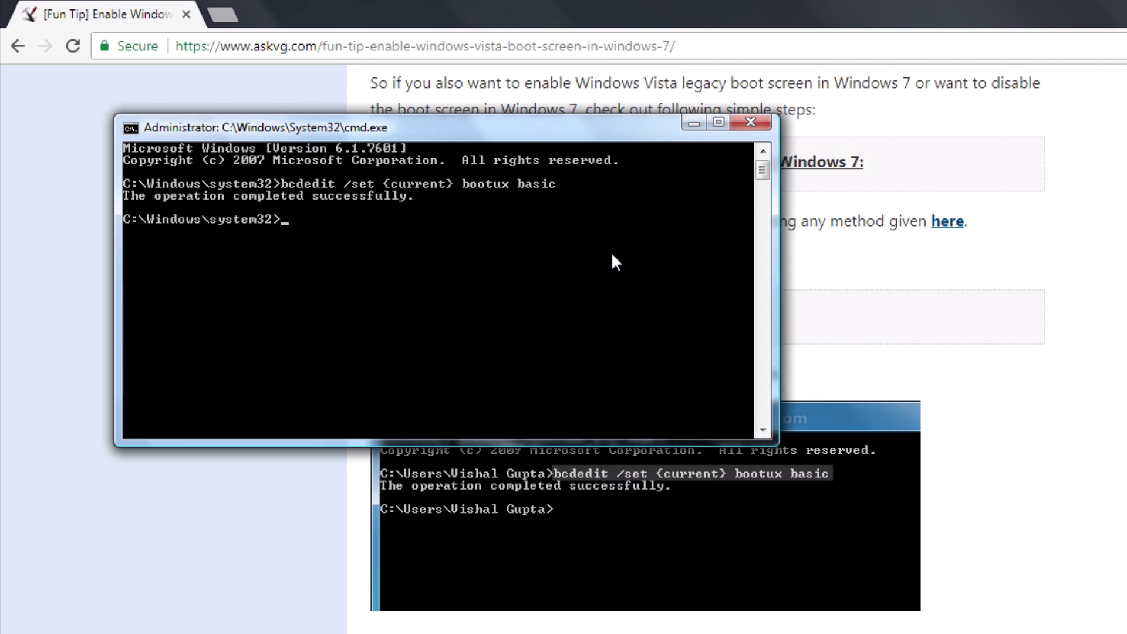
click(750, 122)
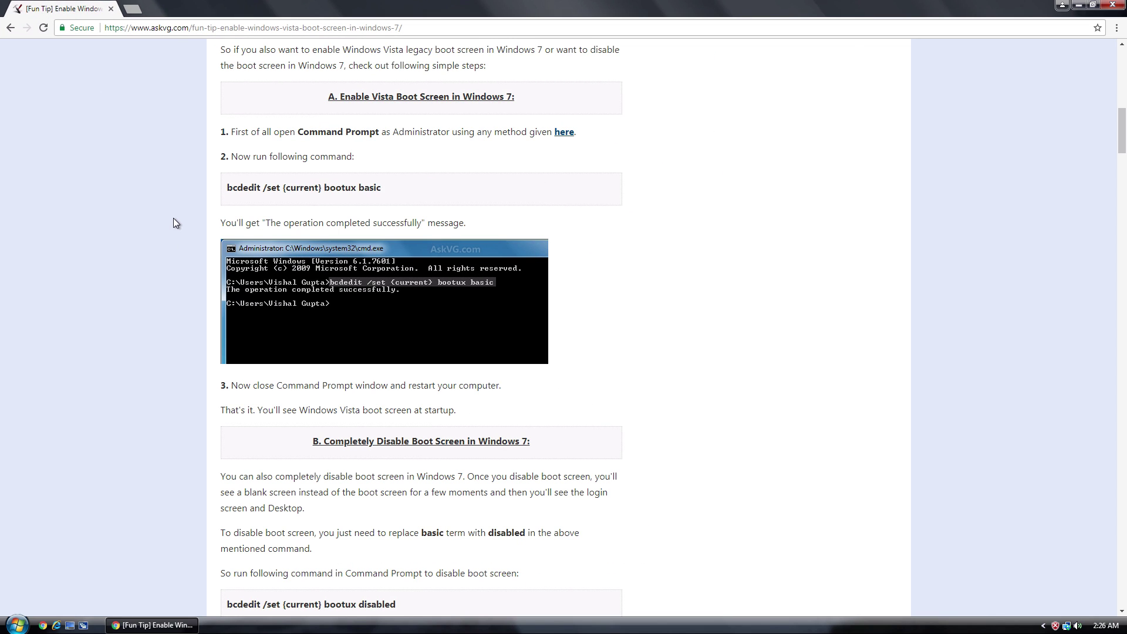
click(1112, 5)
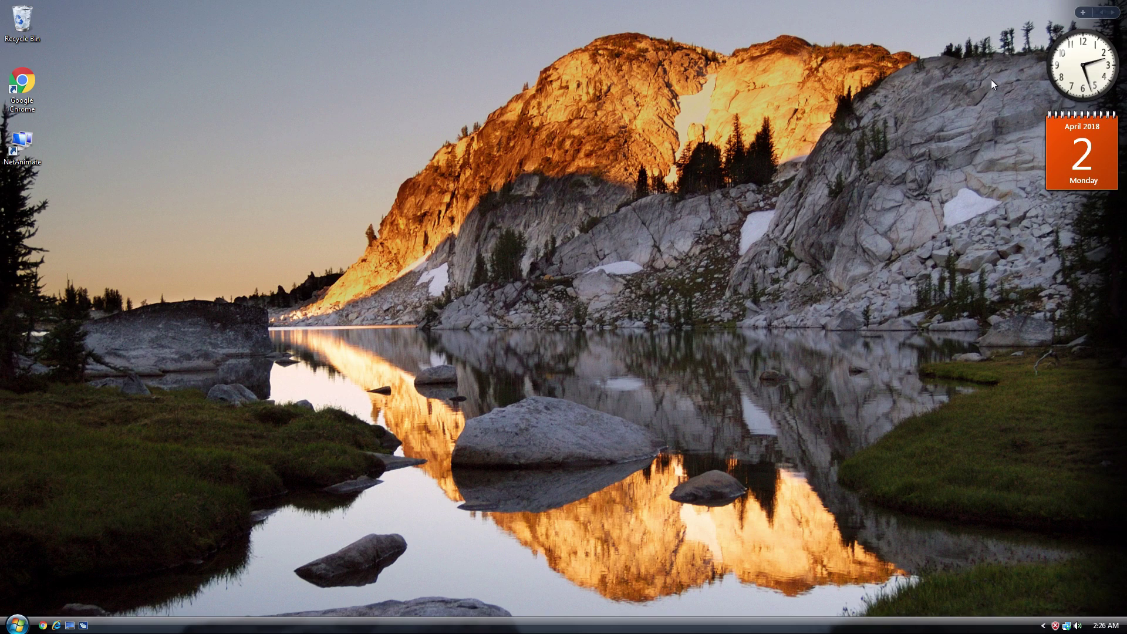
View the Computer's system properties, including the Windows edition information, and close the window
click(16, 625)
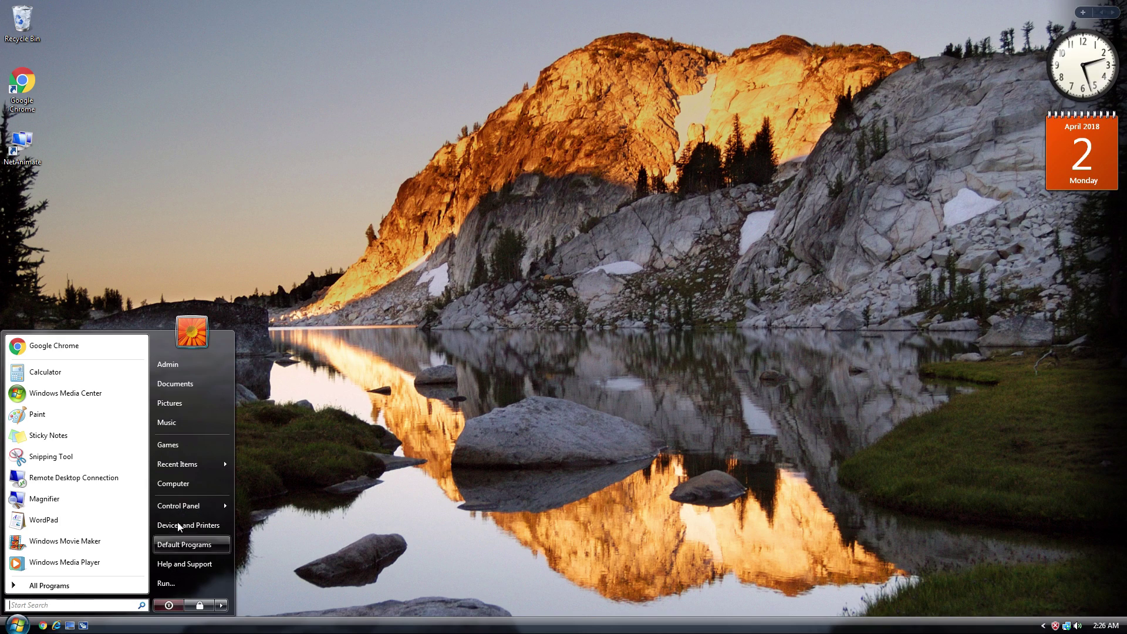
right_click(209, 485)
click(287, 576)
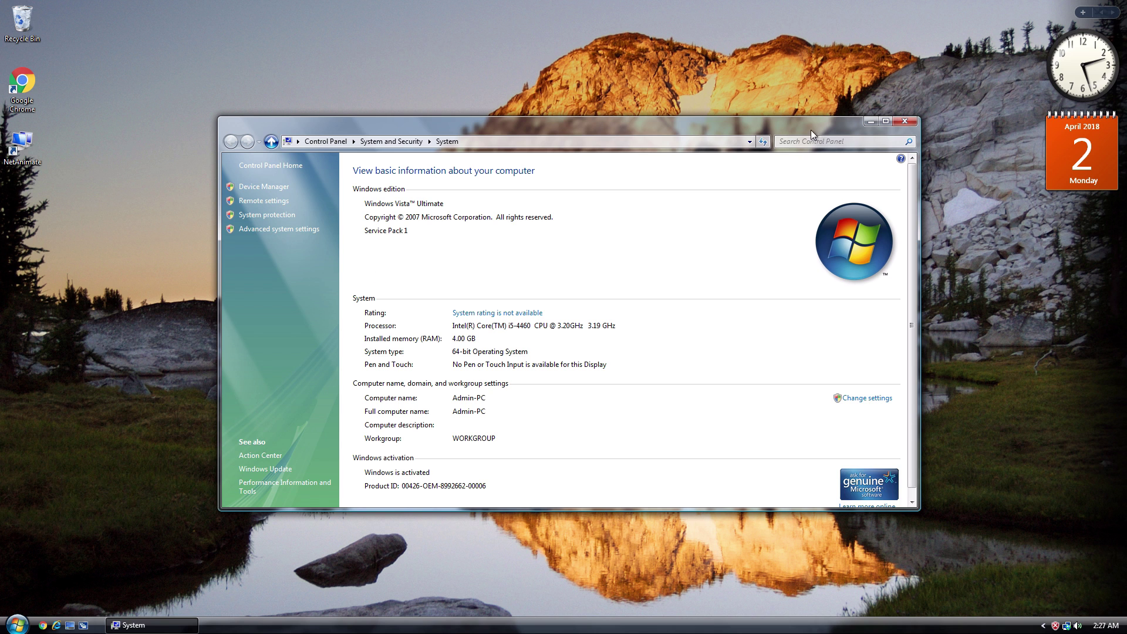
click(904, 122)
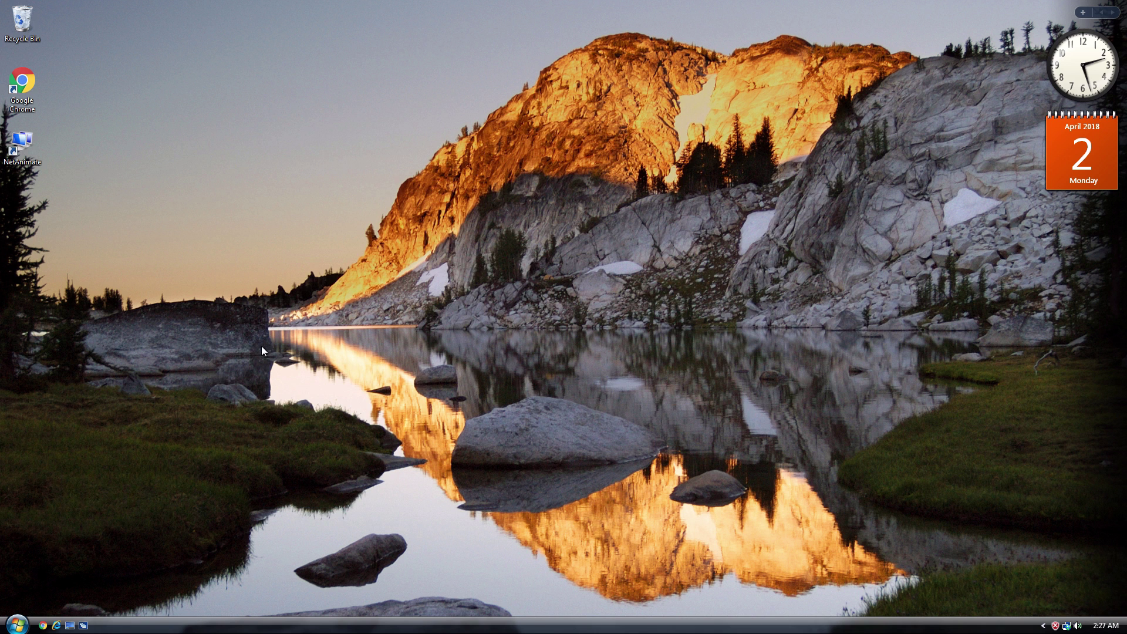
Restart Windows to apply the new boot screen setting
click(16, 625)
mouse_move(221, 605)
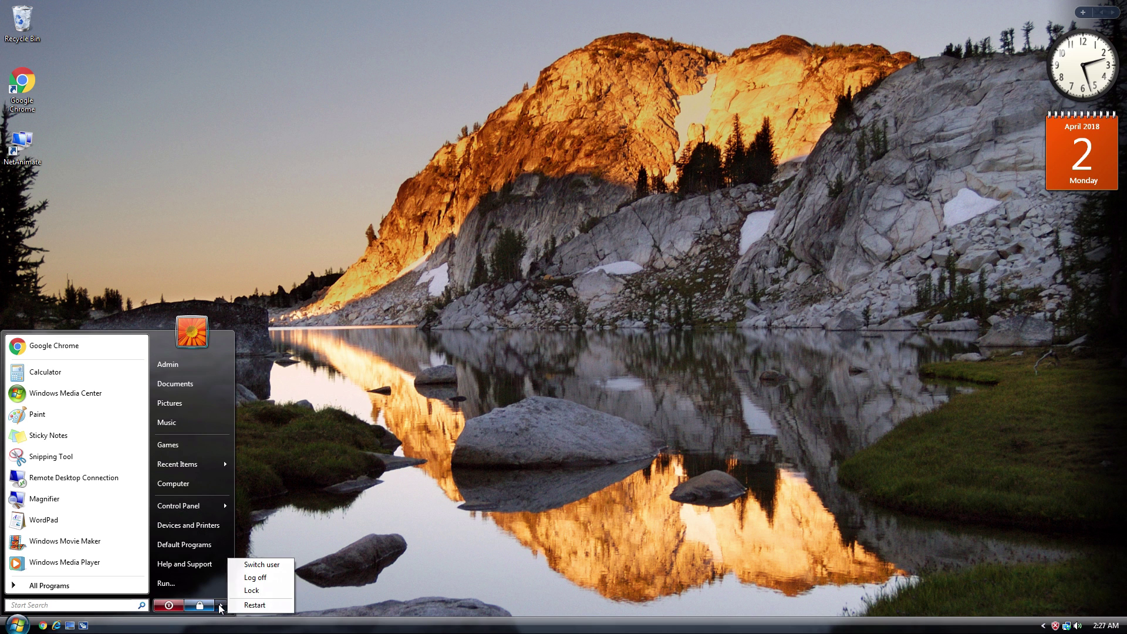
click(258, 605)
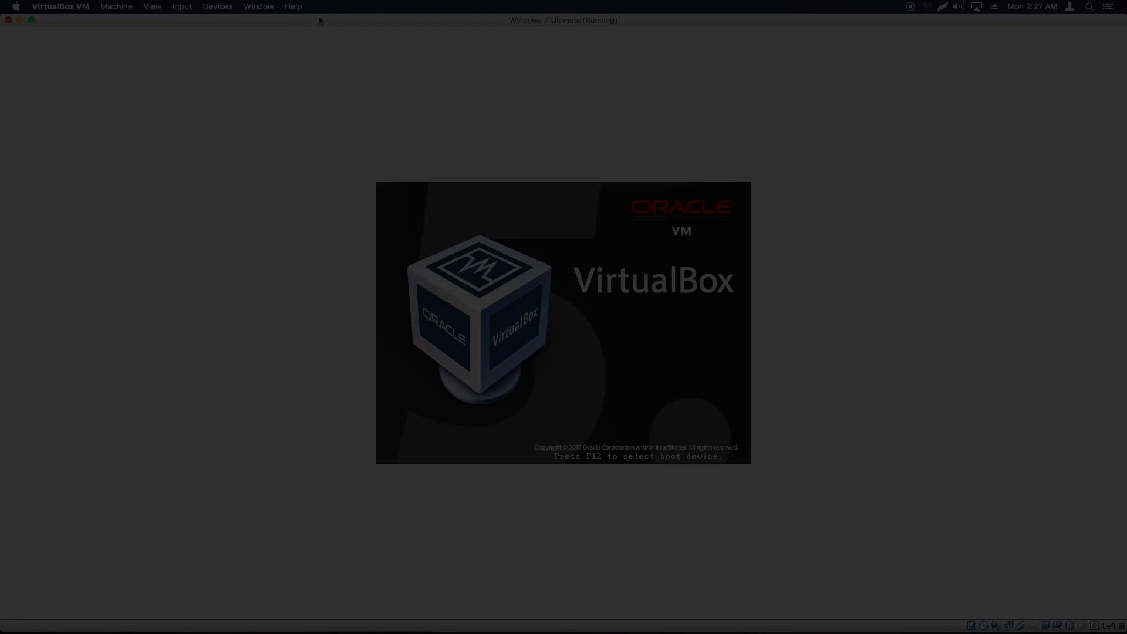
click(152, 7)
click(182, 20)
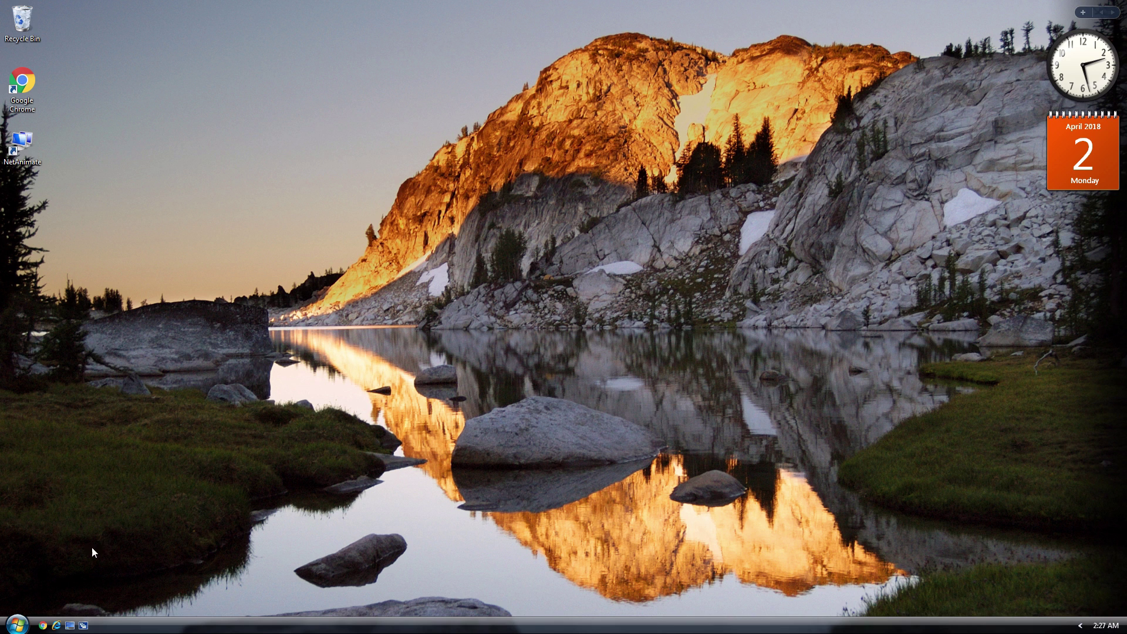
Check the system properties again after the restart, viewing the window maximized and restored, and close it
click(18, 624)
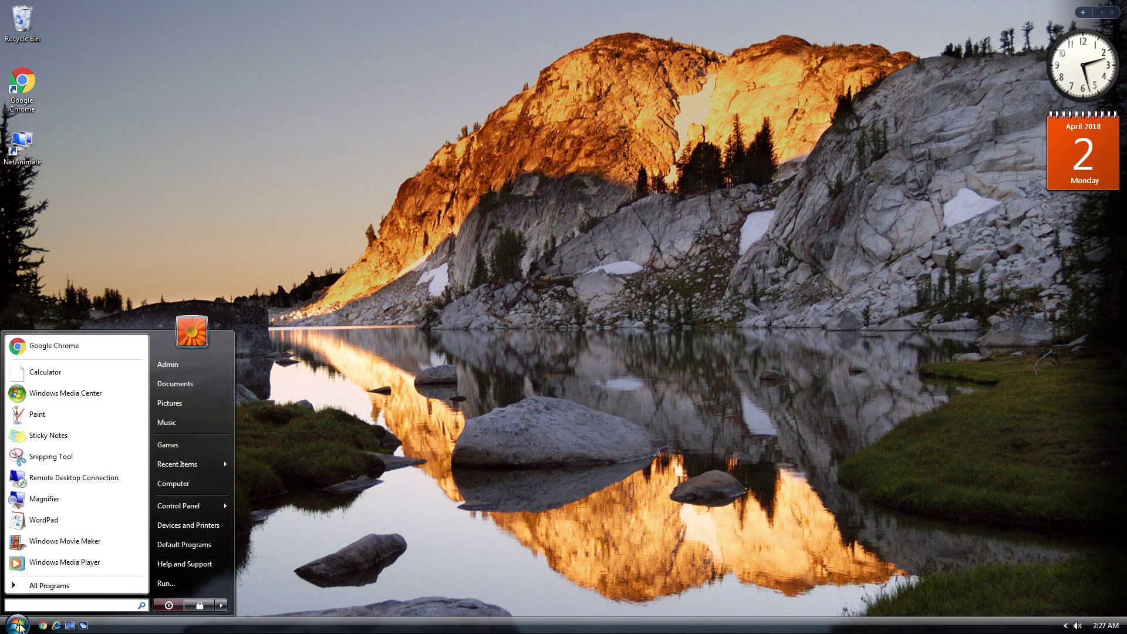
right_click(202, 483)
click(281, 562)
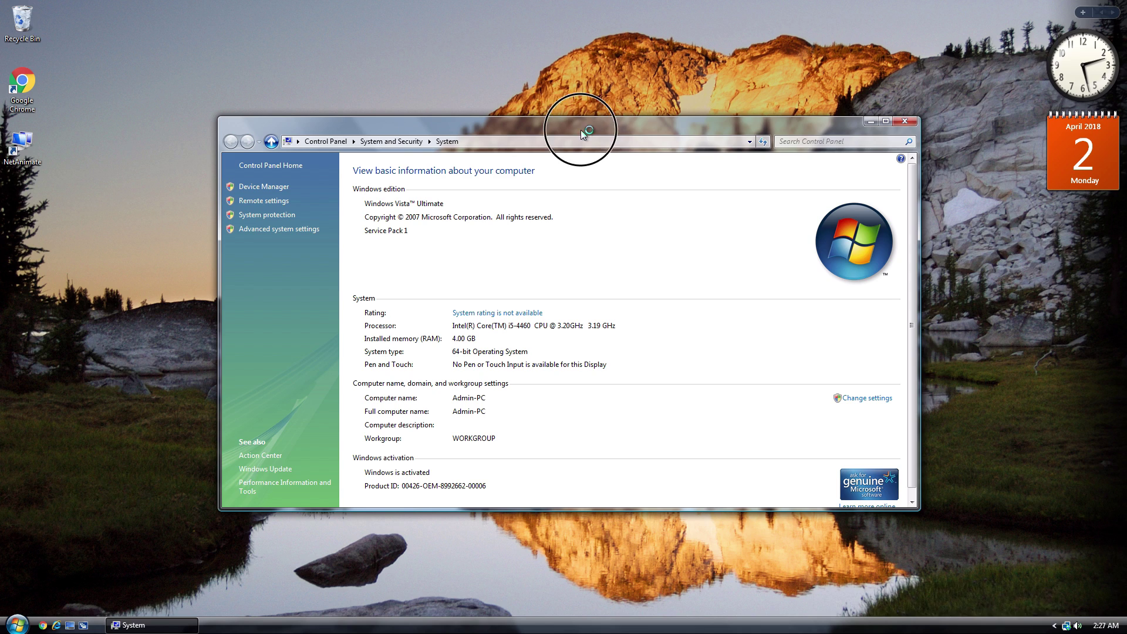
double_click(518, 75)
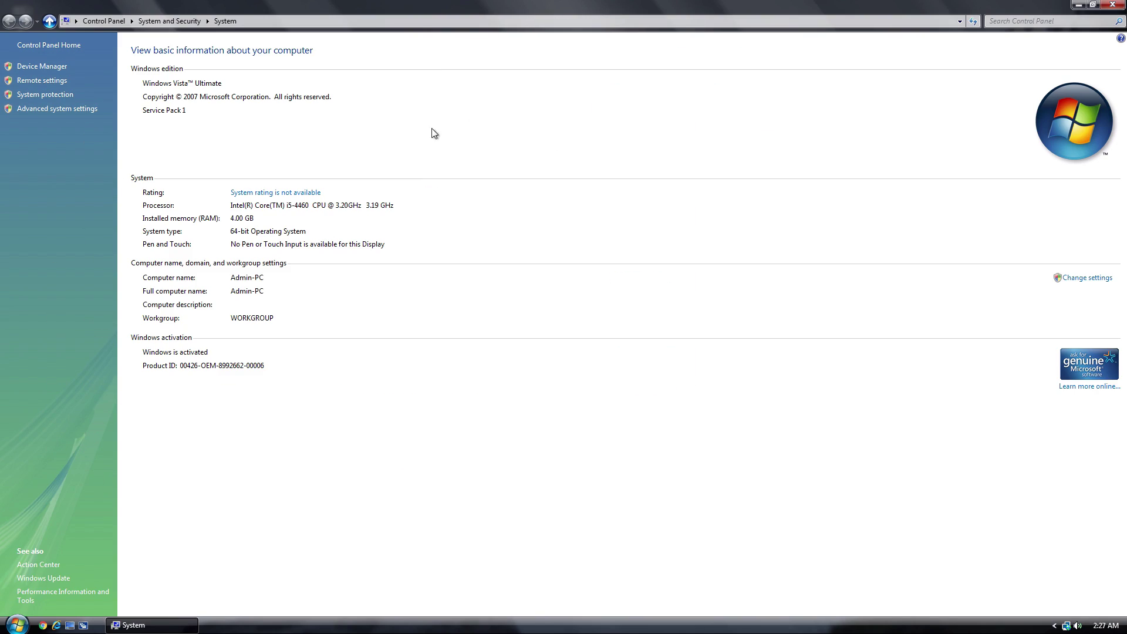
double_click(626, 10)
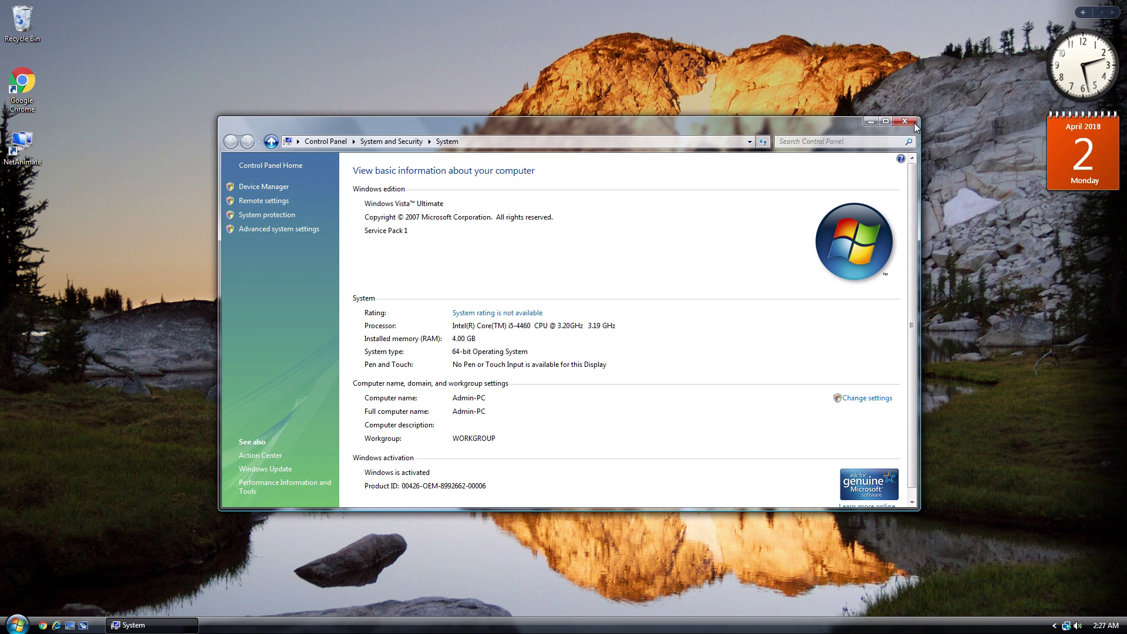
click(893, 120)
Launch Windows Media Player from the full program list and dismiss its Media Sharing dialogs
key(super)
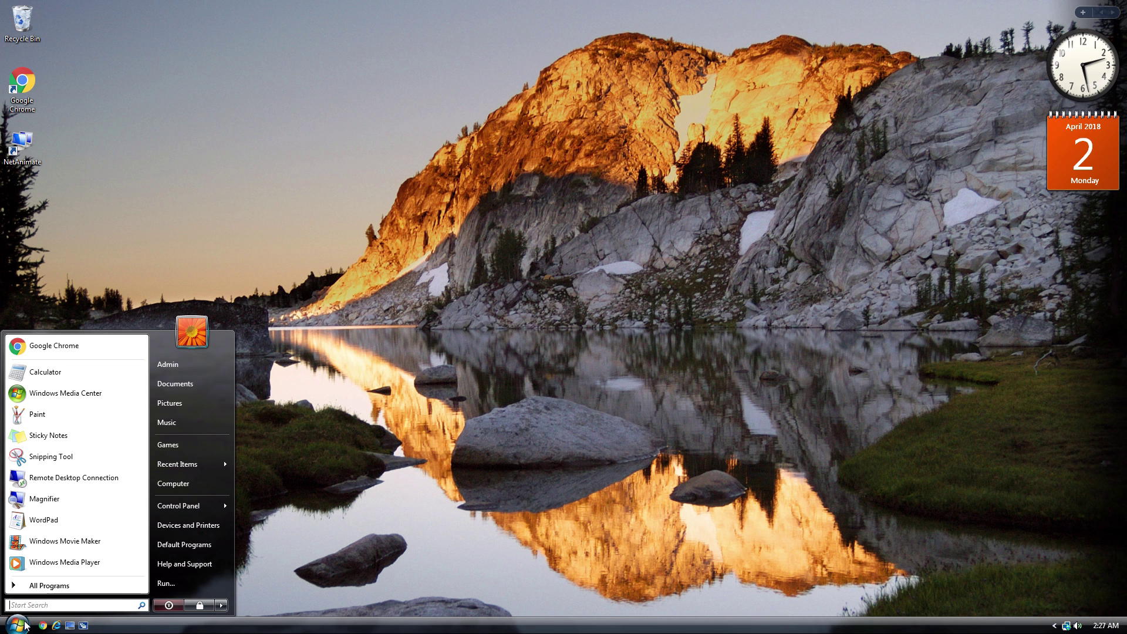
click(44, 586)
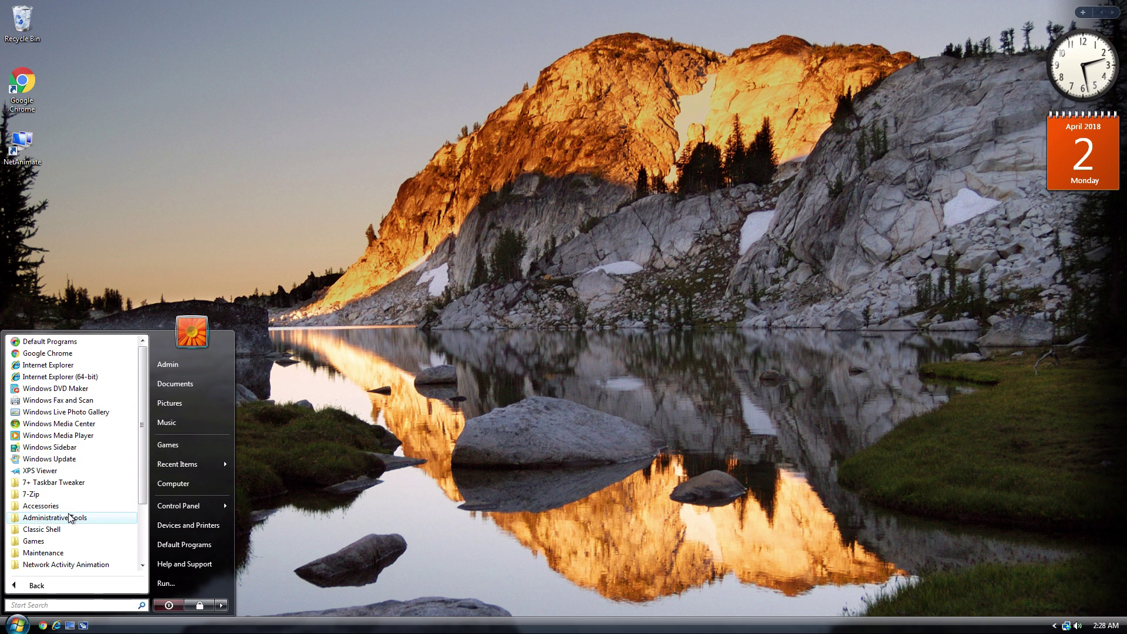
click(71, 438)
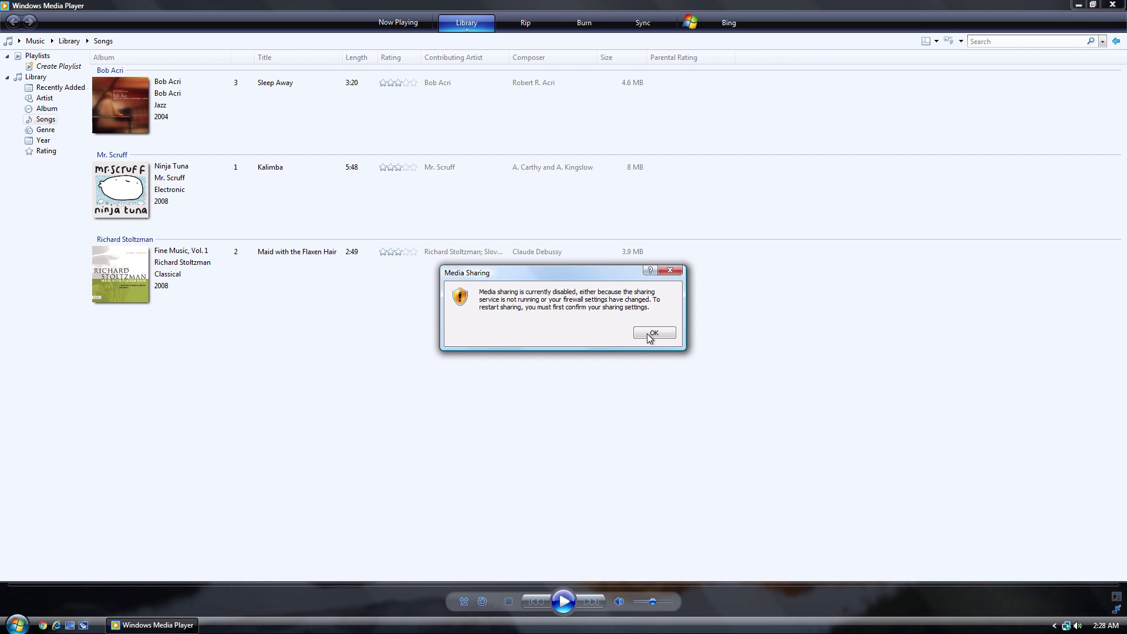
click(648, 333)
click(639, 366)
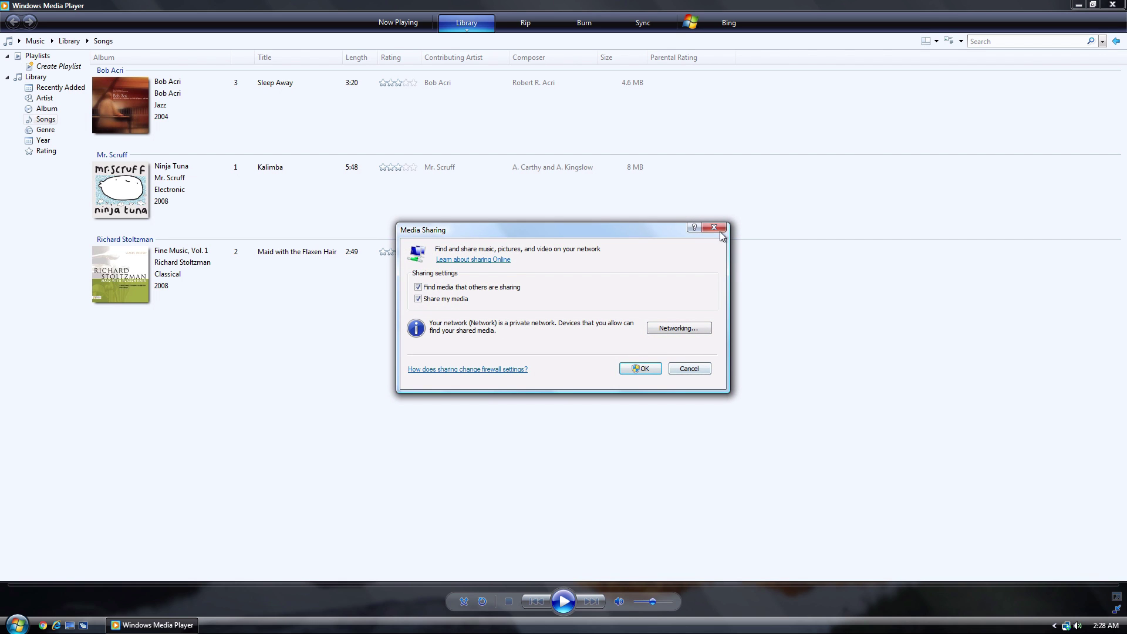
Restore the Windows Media Player window to a smaller size and place the user's personal folder window overlapping it
click(1094, 4)
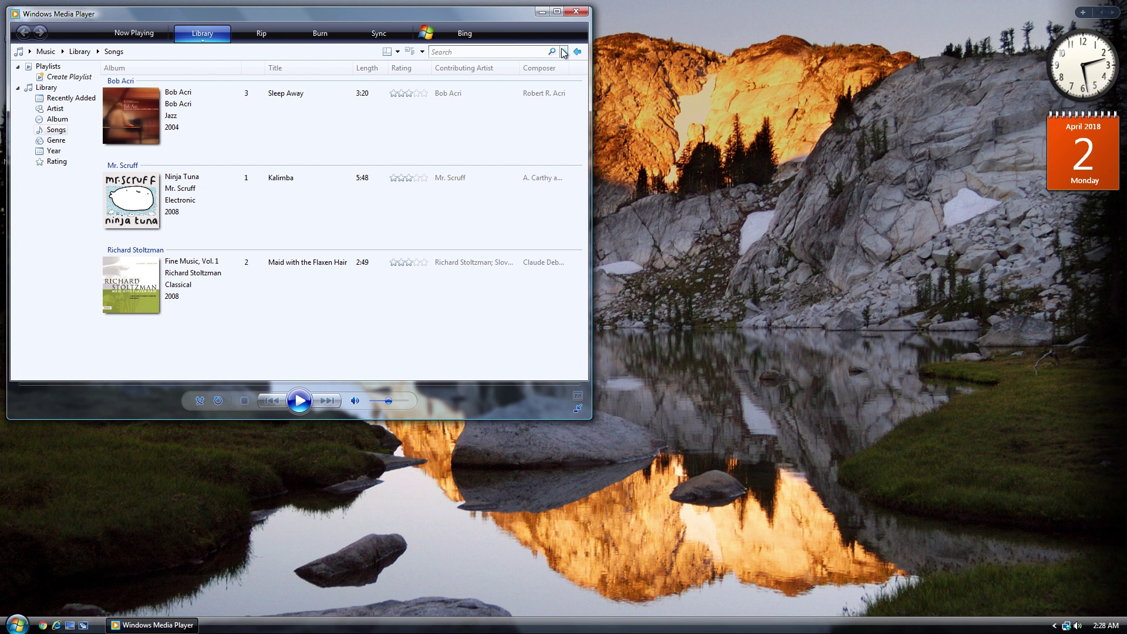
drag(353, 25, 801, 65)
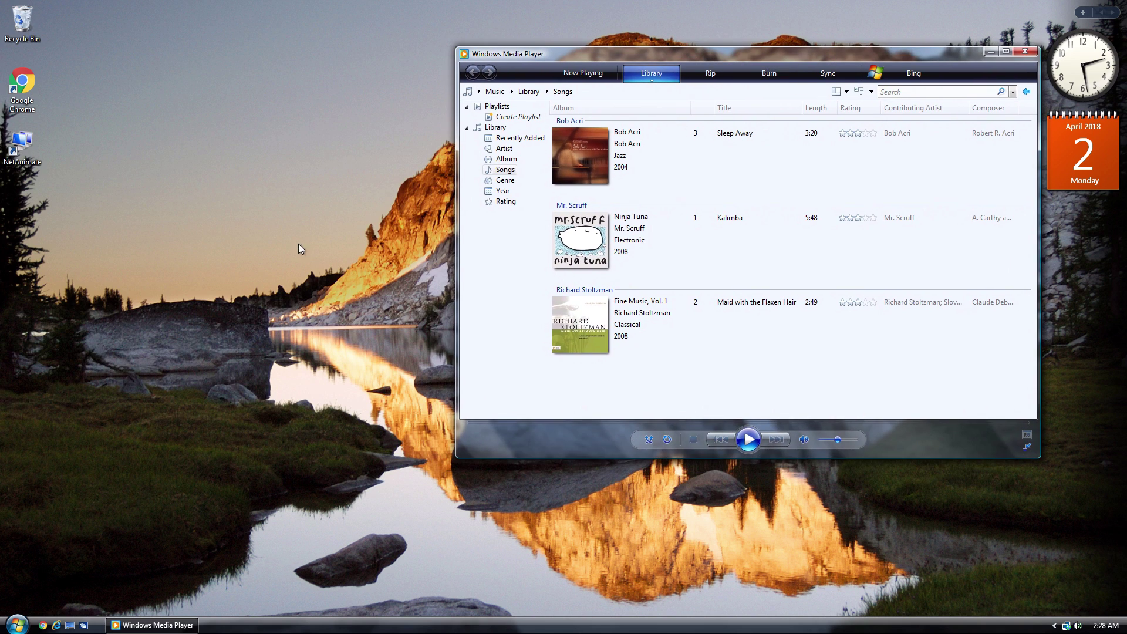
click(16, 625)
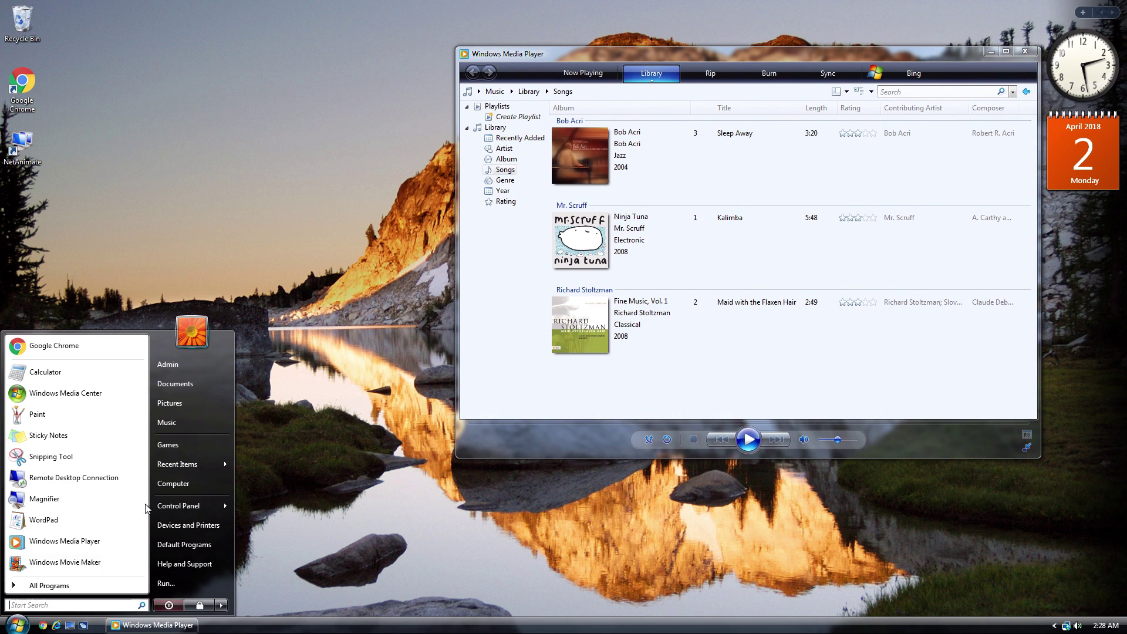
click(198, 364)
drag(405, 119, 241, 186)
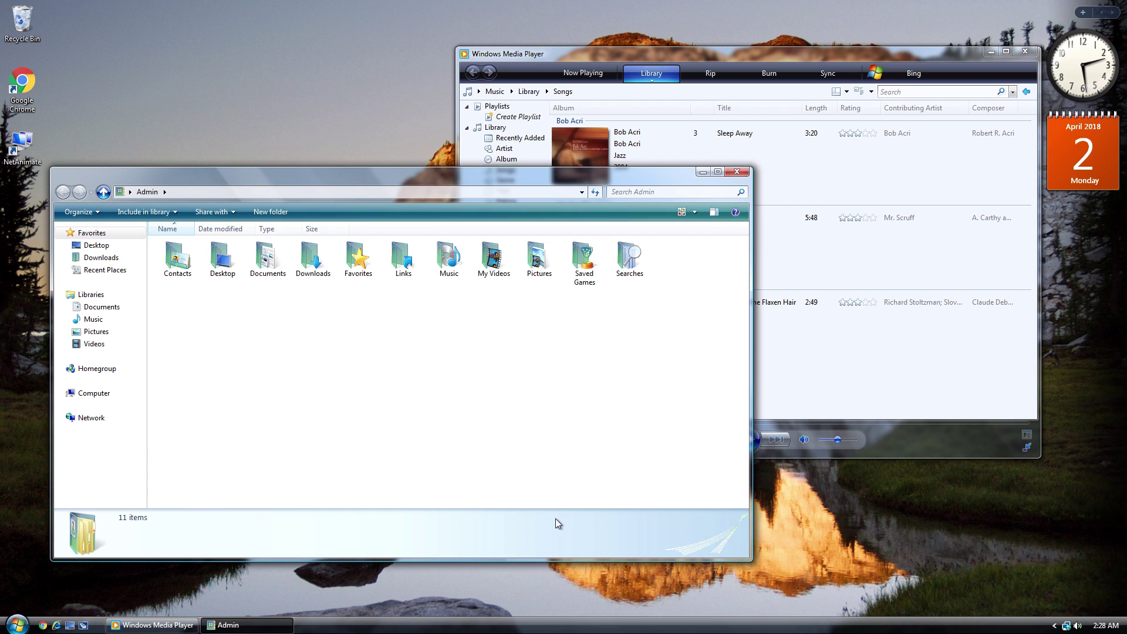
drag(378, 175, 337, 185)
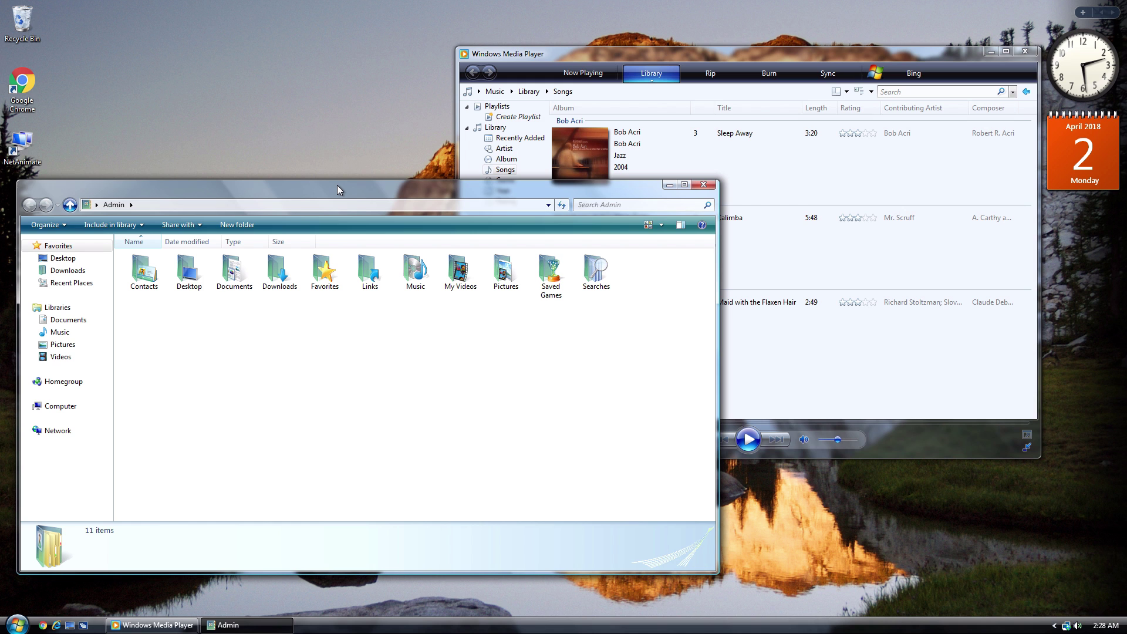
drag(337, 185, 420, 173)
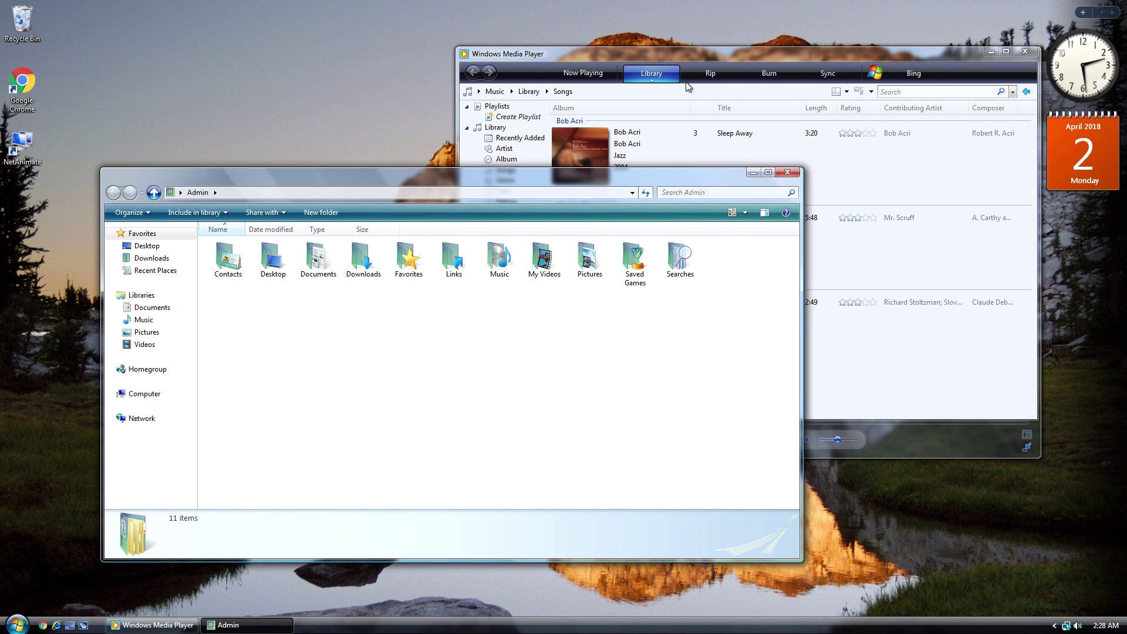
Close Windows Media Player and the user's personal folder window
click(1026, 52)
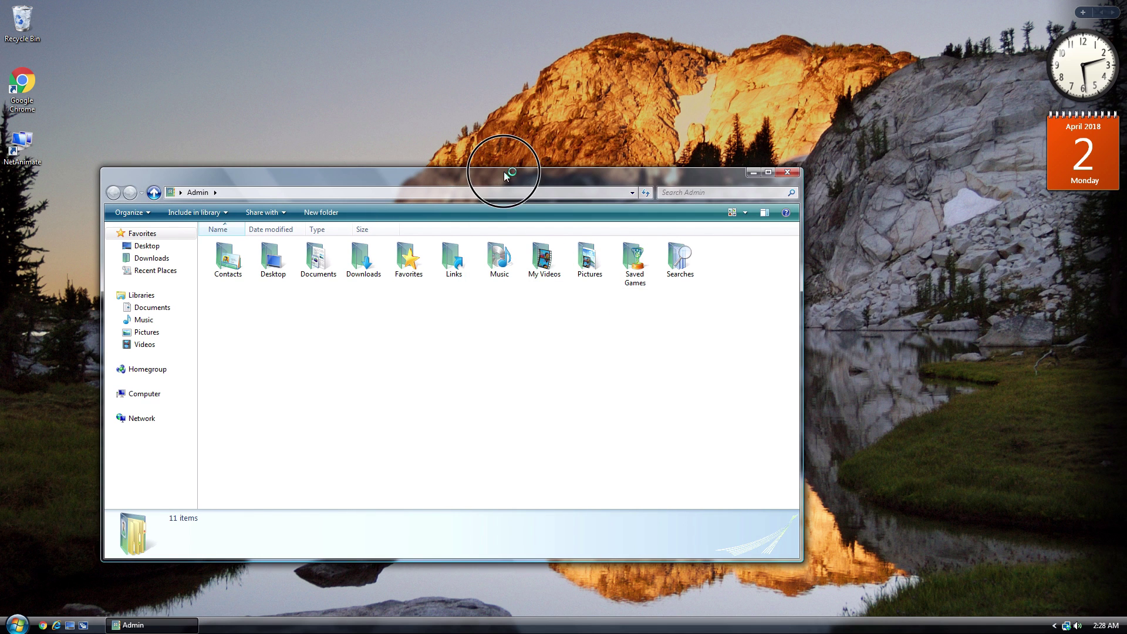
drag(508, 175, 626, 77)
click(908, 74)
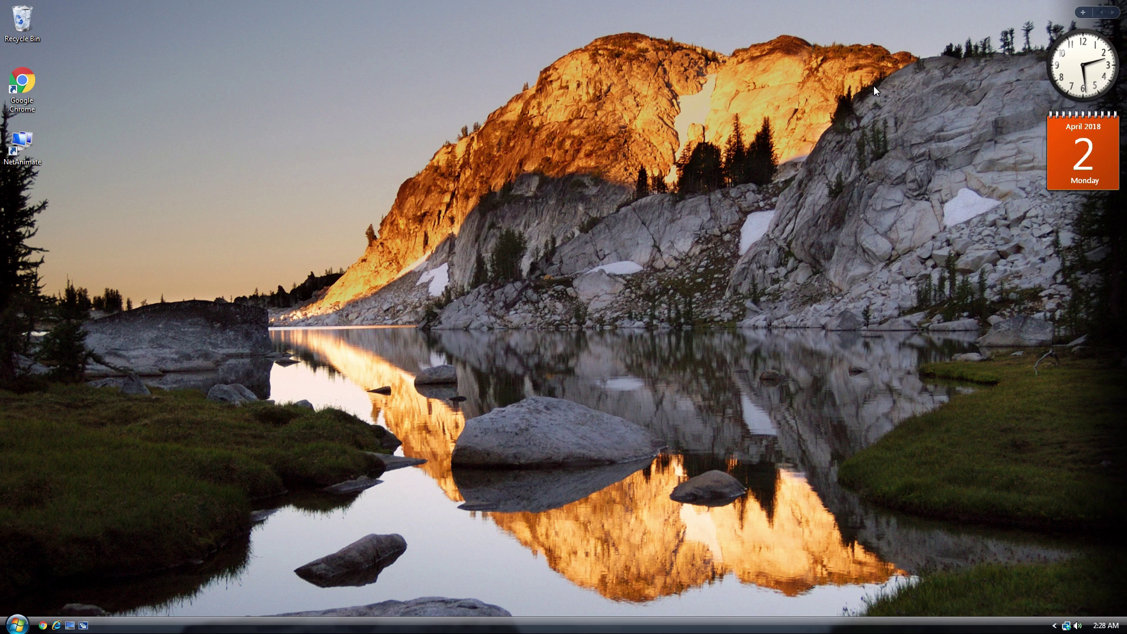
right_click(451, 140)
click(333, 290)
click(16, 625)
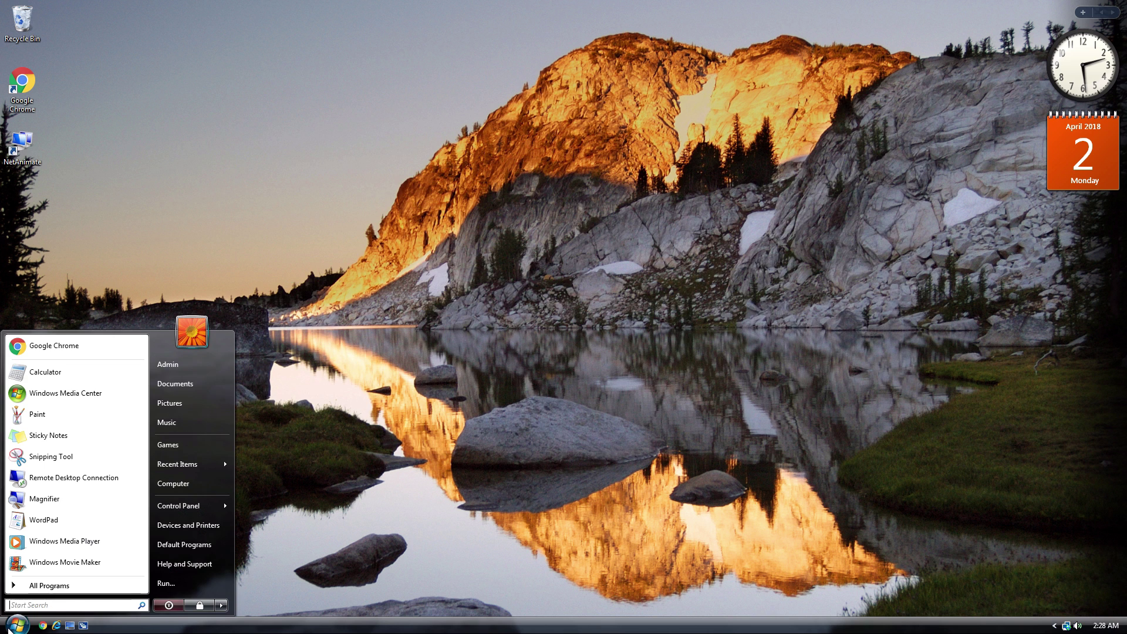
click(116, 283)
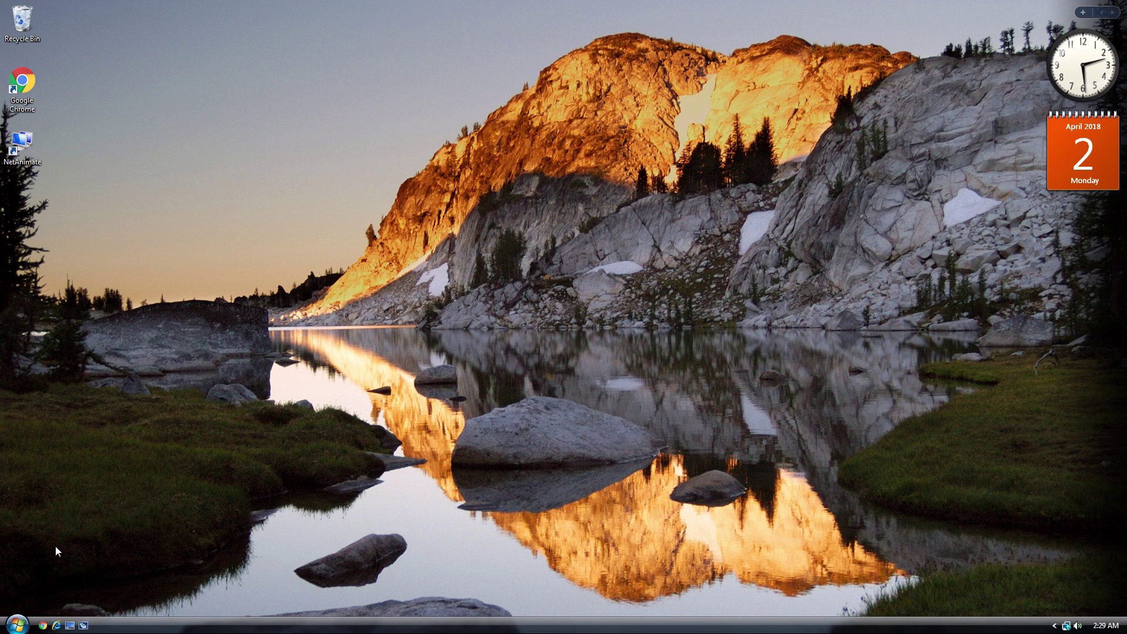
Open Control Panel, look through the large icons in All Control Panel Items, and close it
click(16, 625)
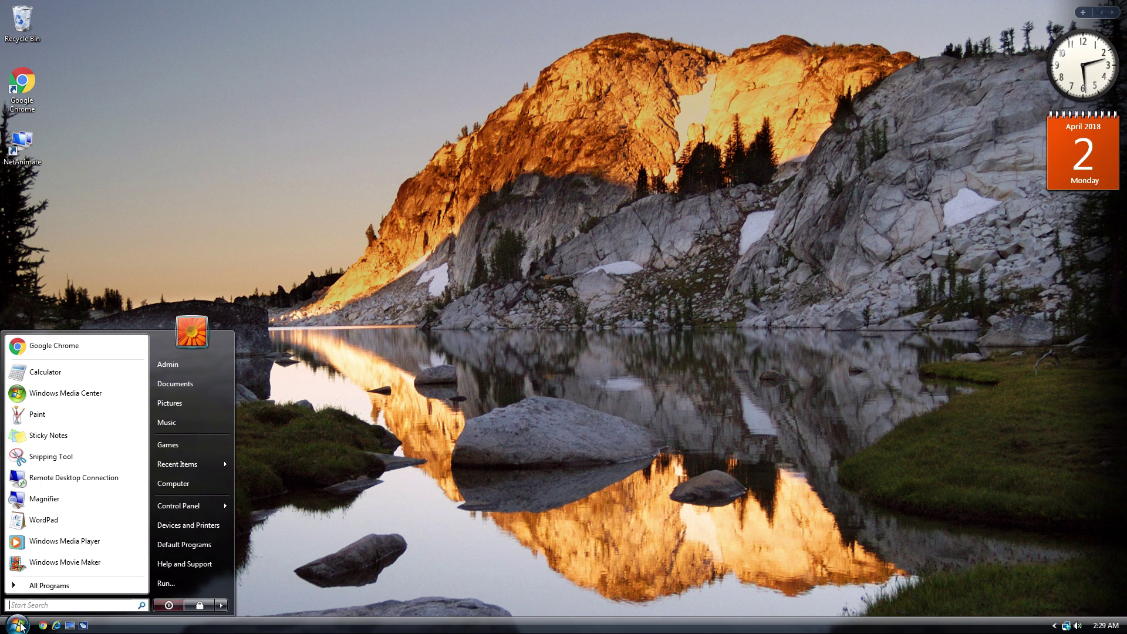
click(196, 506)
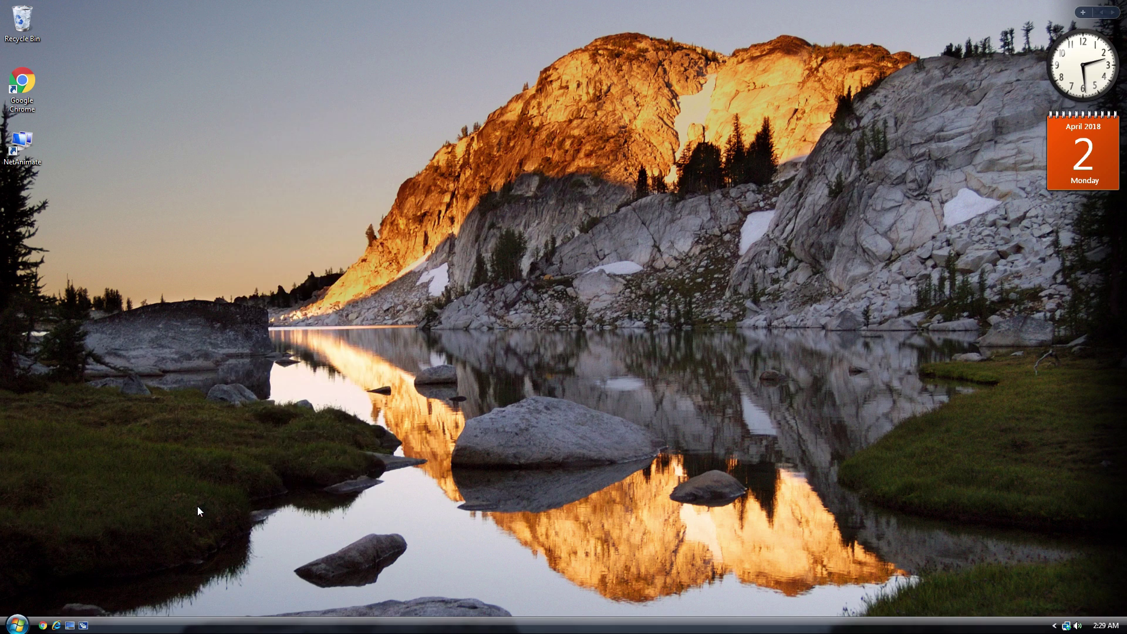
scroll(380, 417, down, 1)
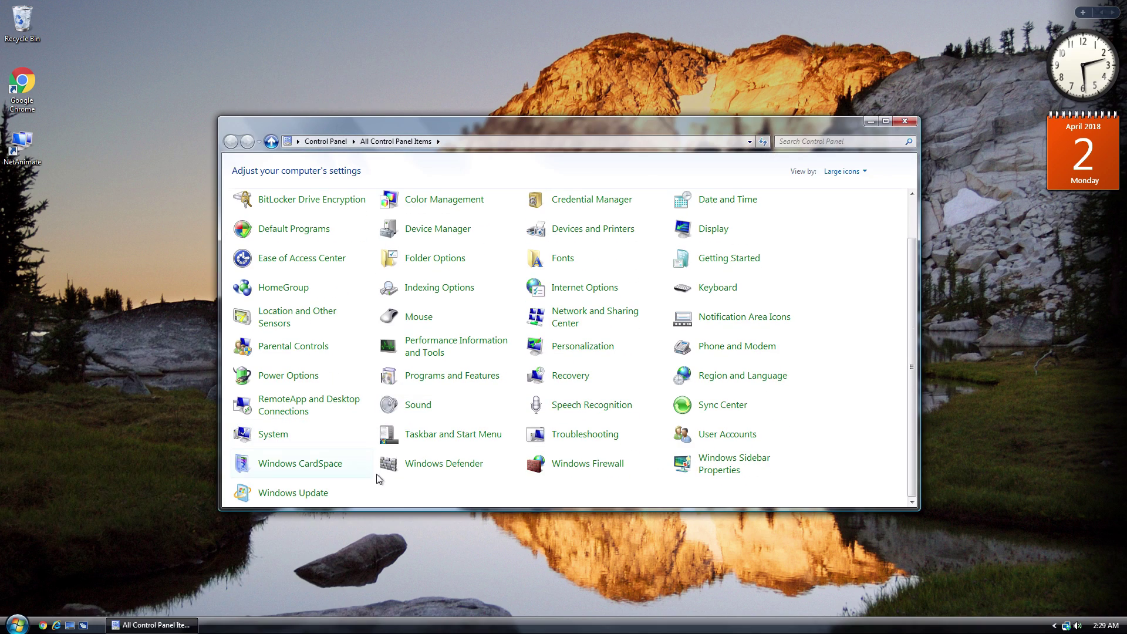
scroll(427, 489, up, 1)
scroll(427, 489, down, 1)
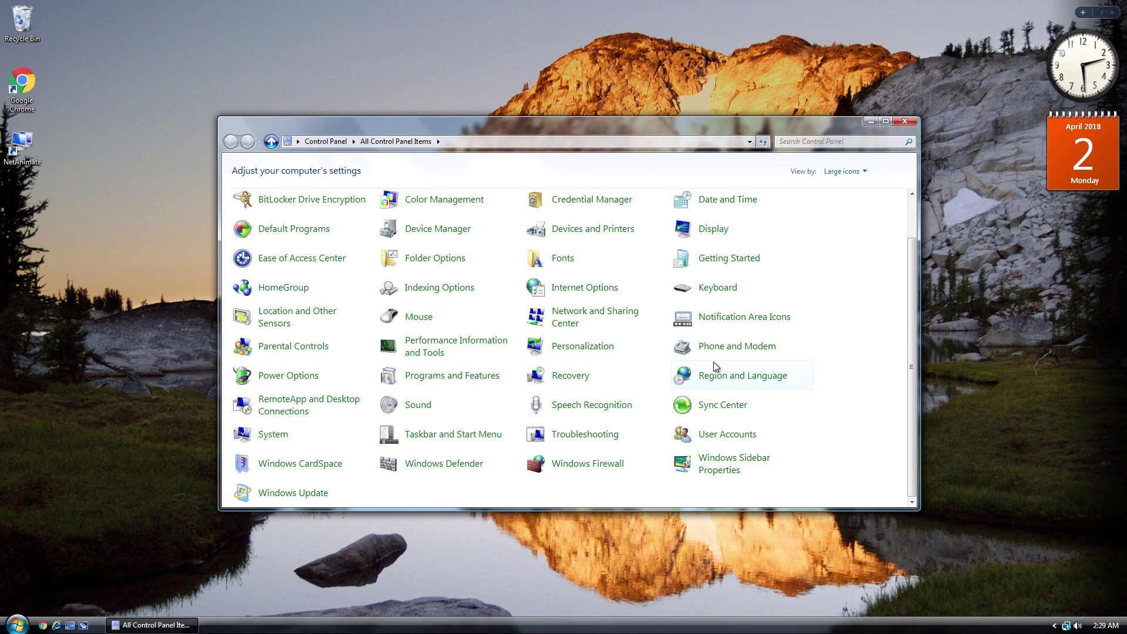
click(905, 121)
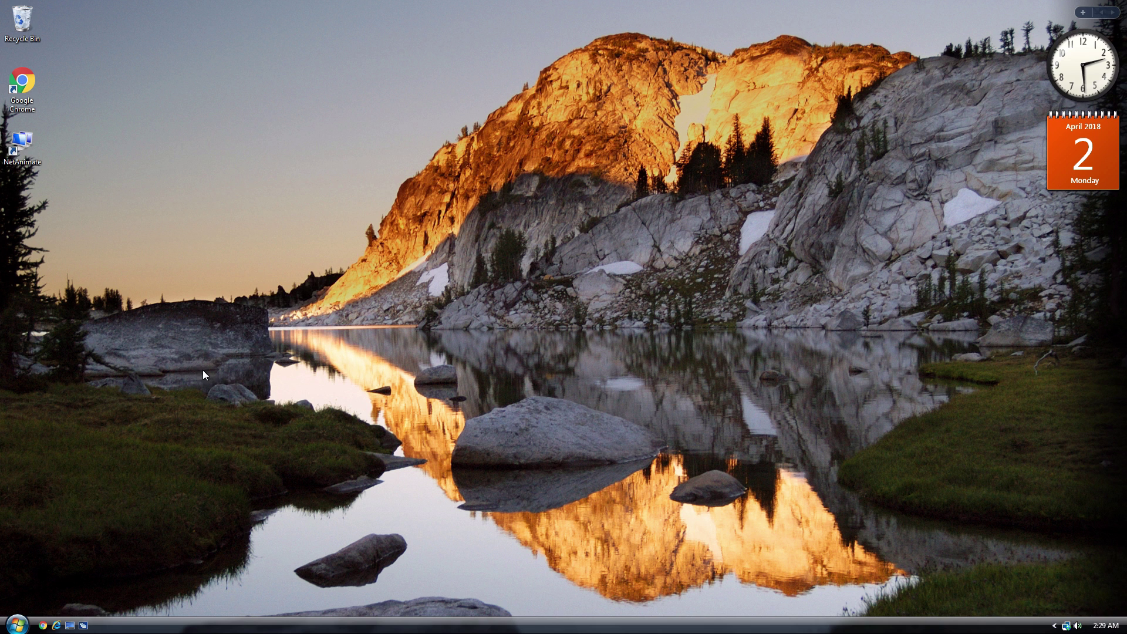
Shut down Windows from the Start menu
click(17, 626)
click(17, 626)
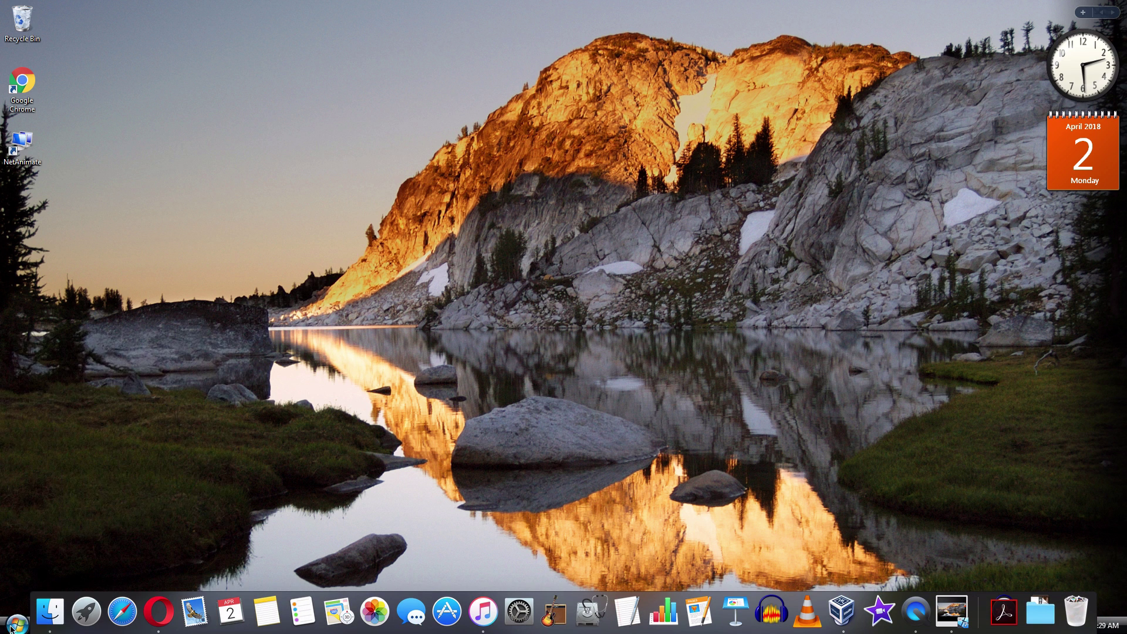
click(17, 626)
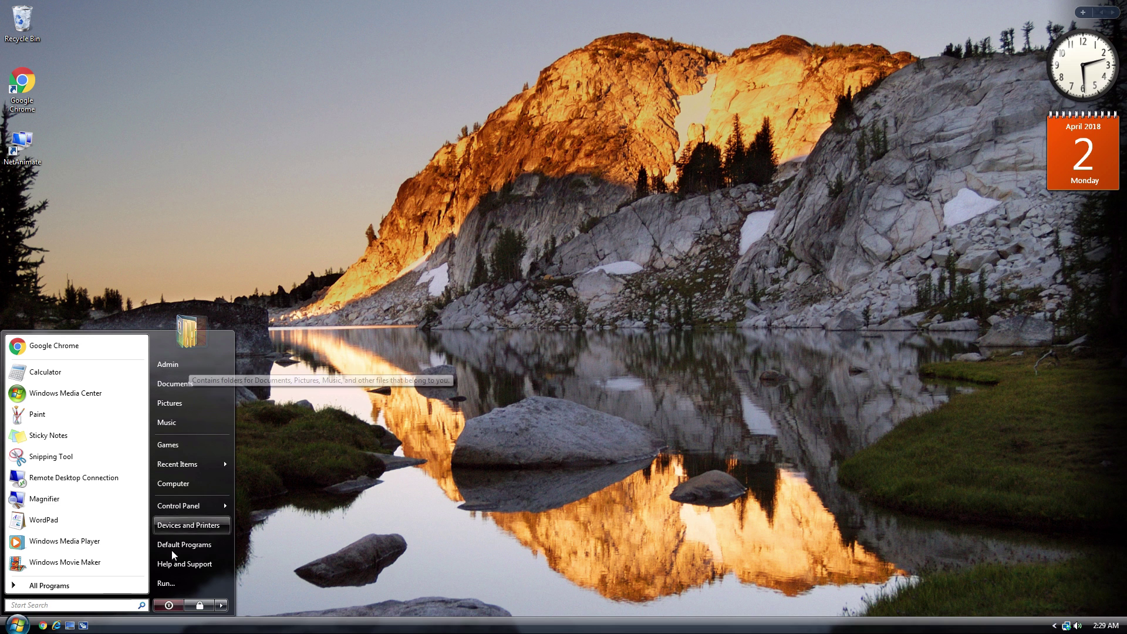
click(169, 605)
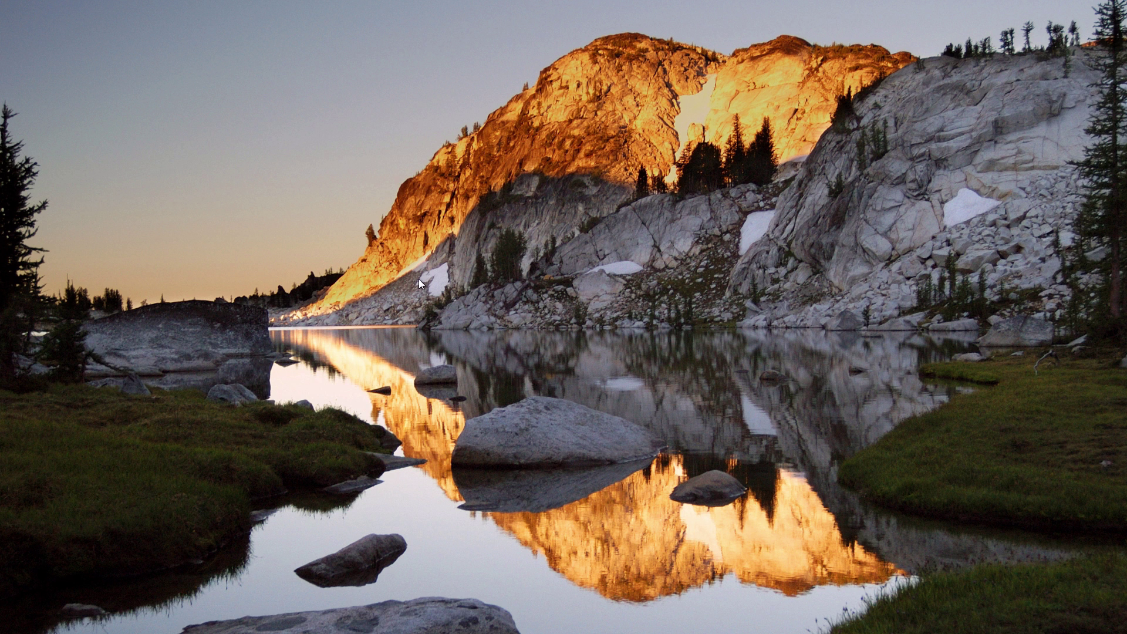